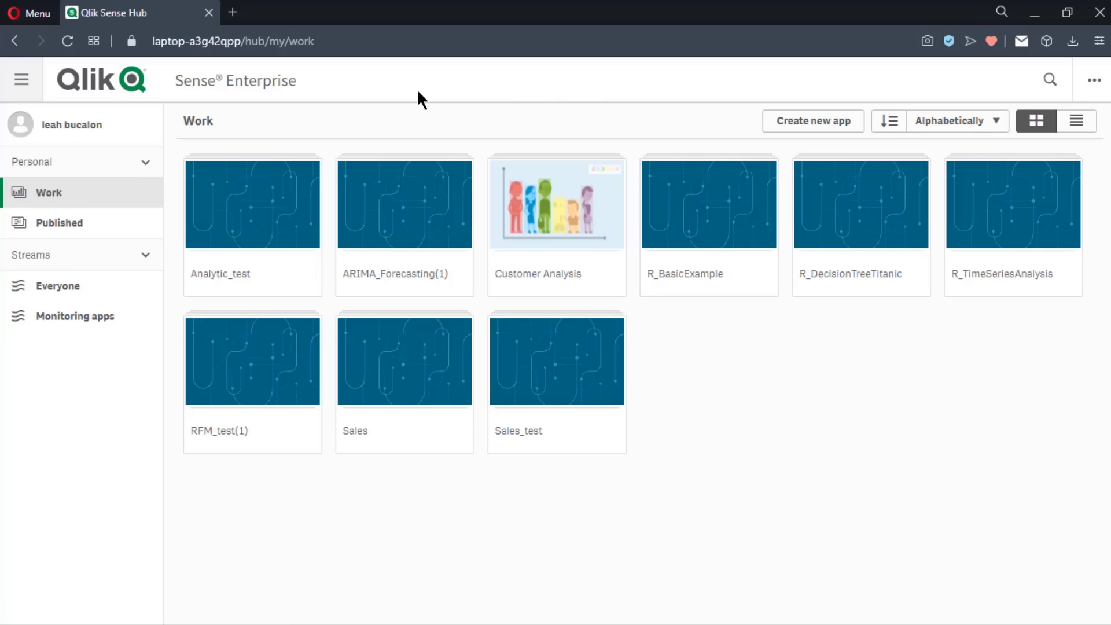
pyautogui.click(33, 92)
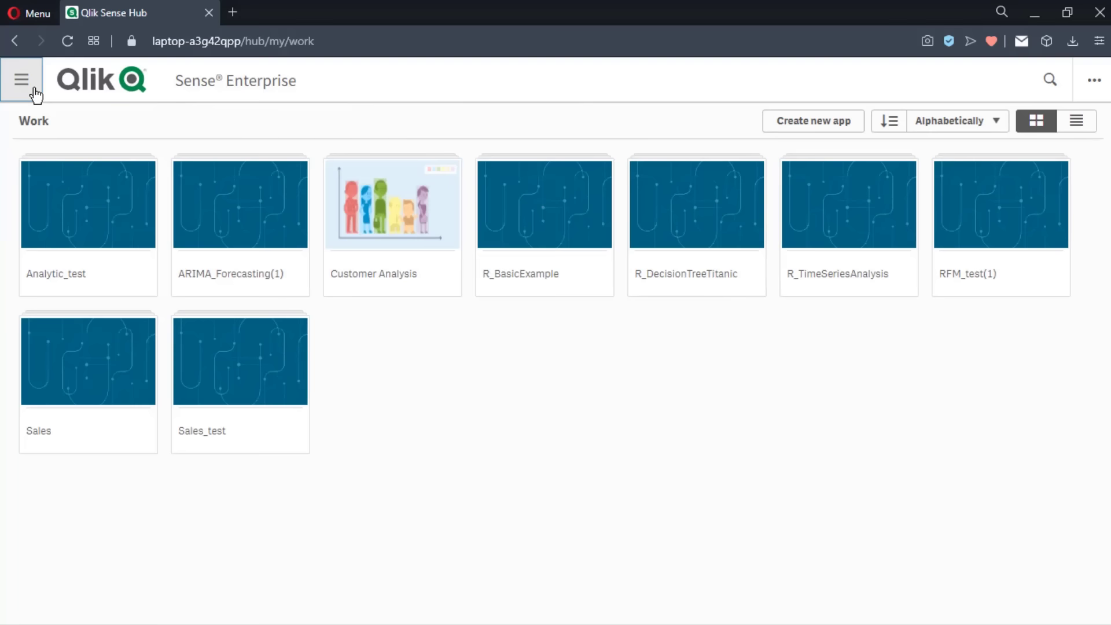
pyautogui.click(32, 93)
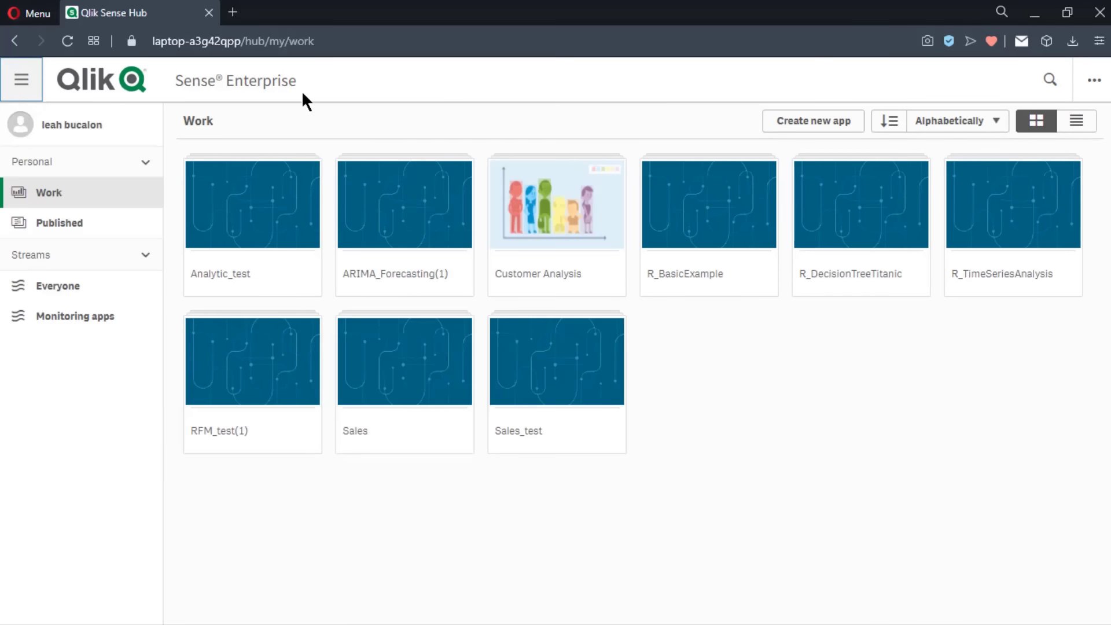
pyautogui.click(1100, 84)
pyautogui.click(1101, 87)
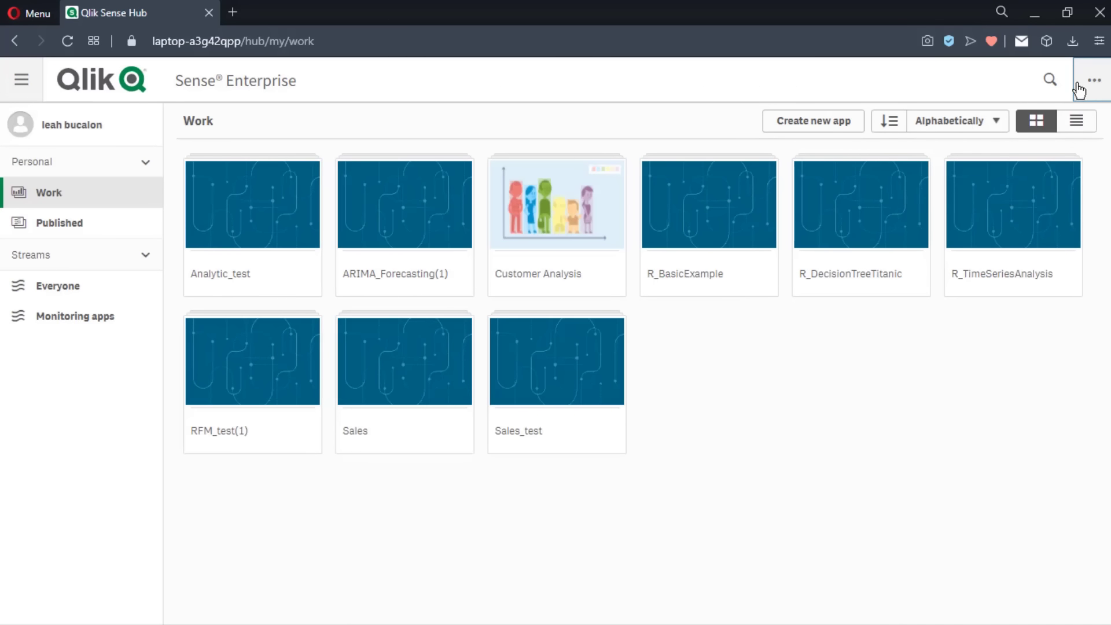
# Search the hub's apps for "customer" and close the search
pyautogui.click(1050, 80)
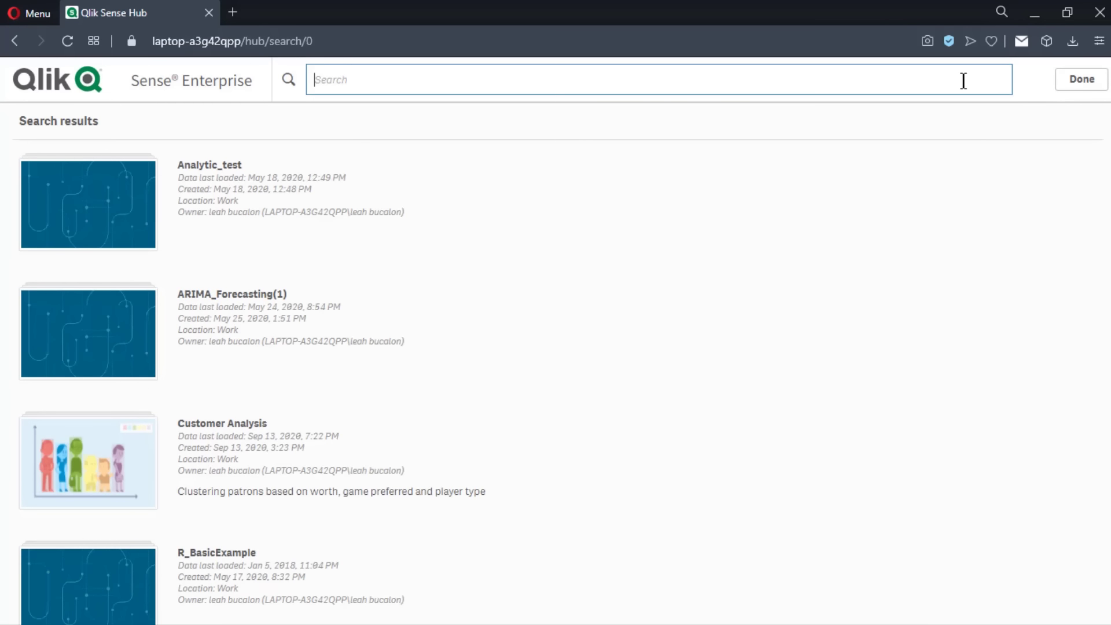
pyautogui.write('customer')
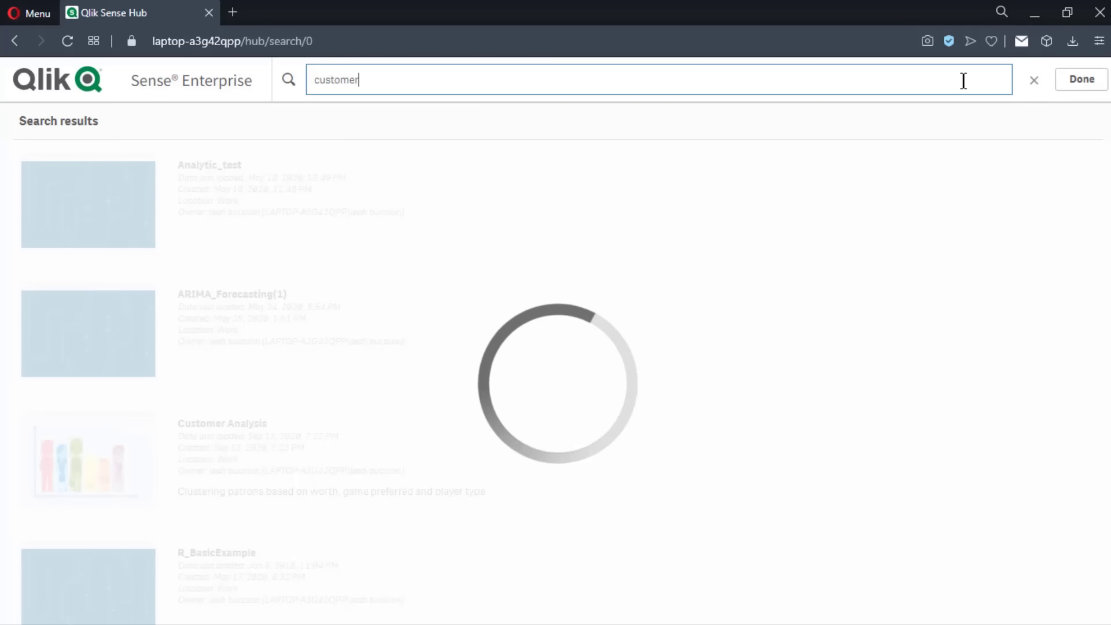
pyautogui.click(1080, 79)
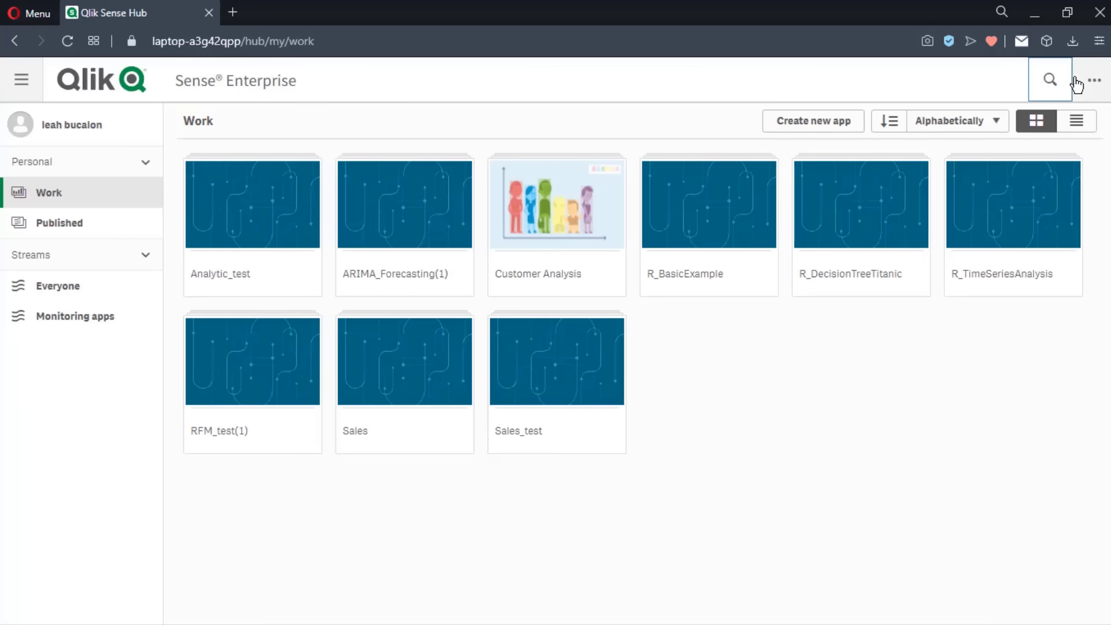
# Open the Dev Hub and the hub's Help page in separate browser tabs
pyautogui.click(1094, 81)
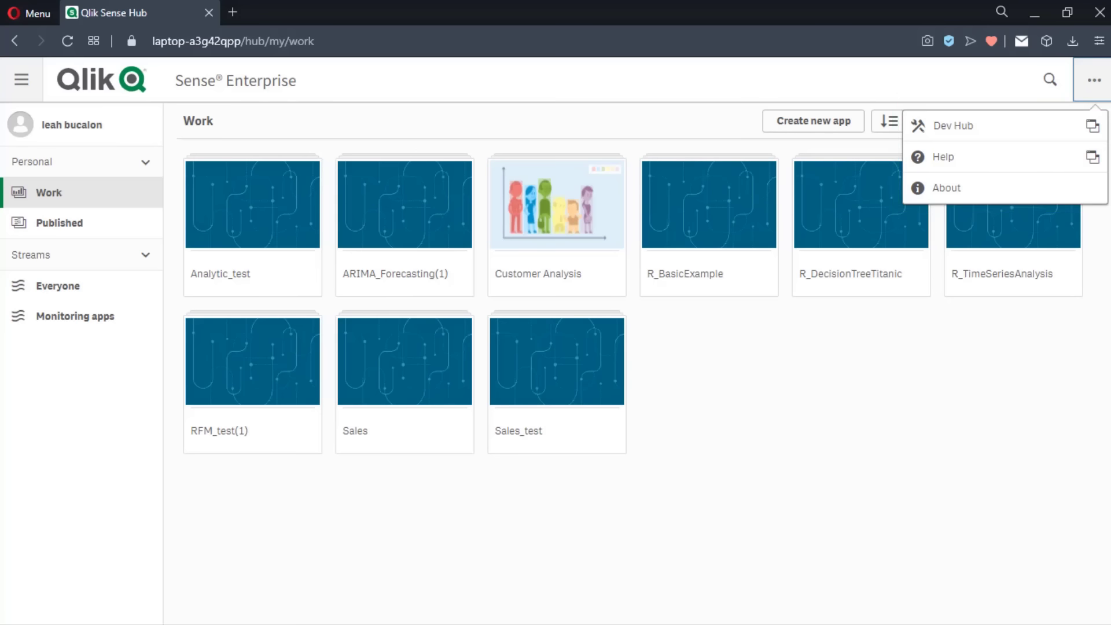
pyautogui.click(1022, 124)
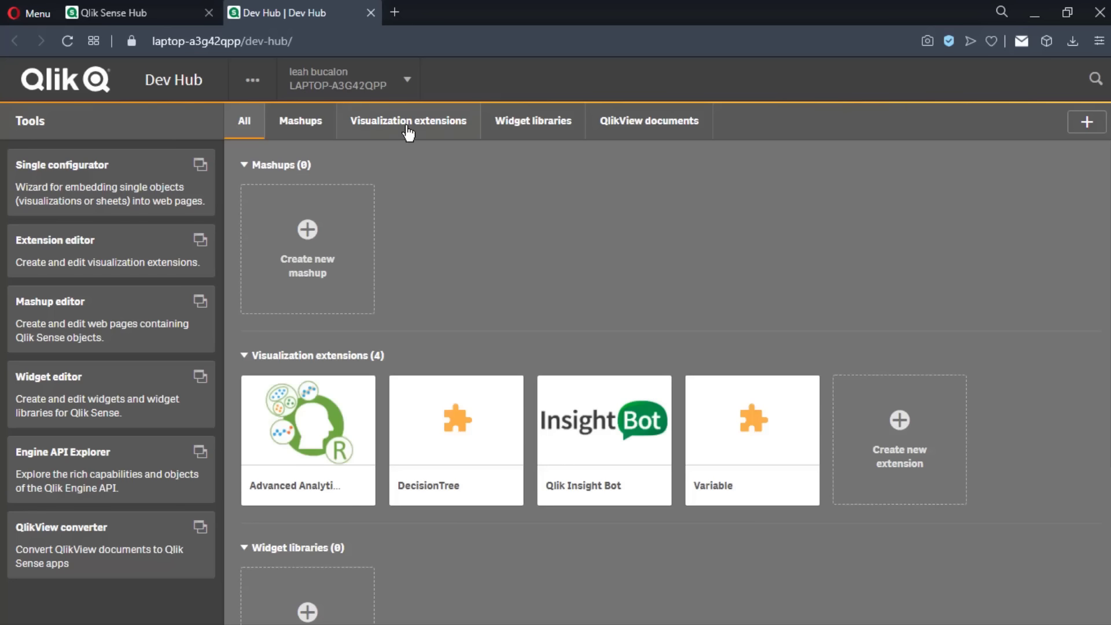
pyautogui.click(163, 11)
pyautogui.click(1095, 80)
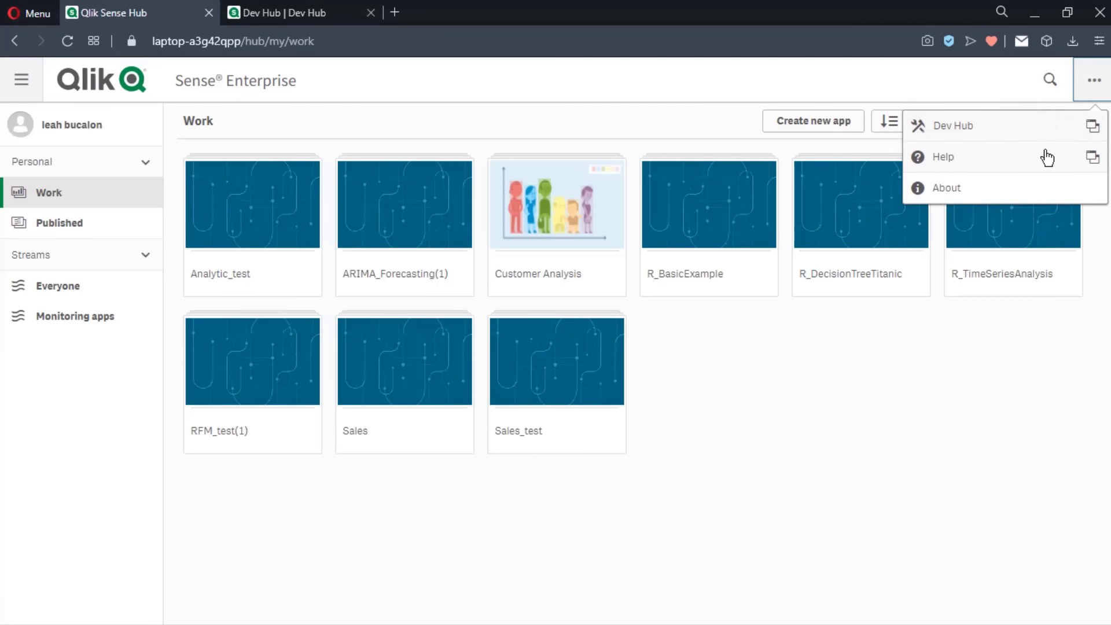
pyautogui.click(1036, 163)
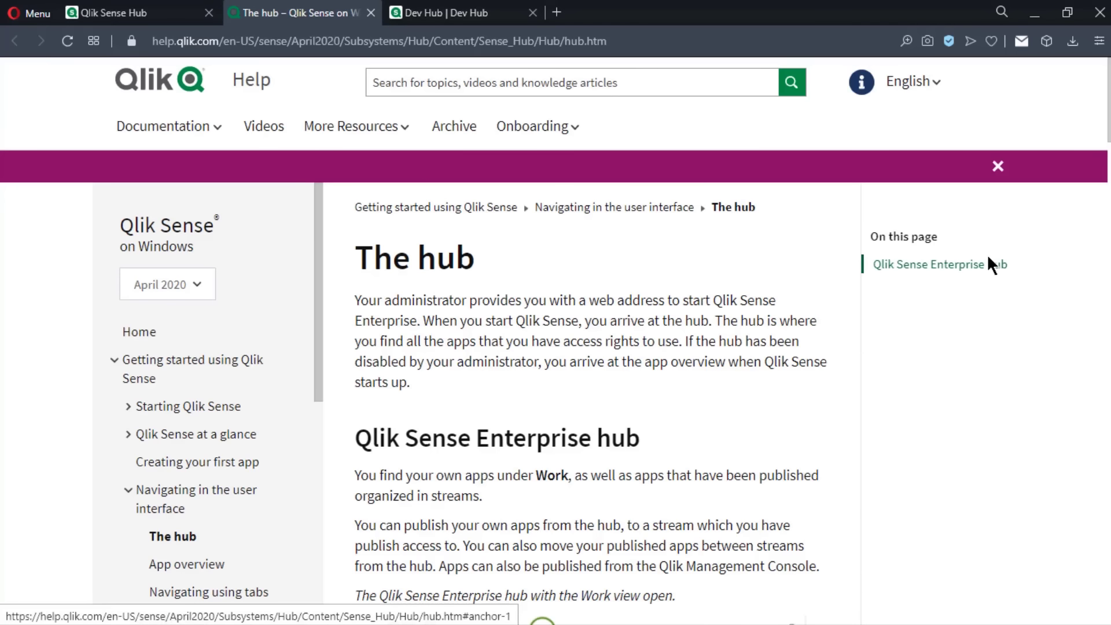
# Return to the hub, examine the About information with its third-party software section, and close it
pyautogui.click(135, 8)
pyautogui.click(1096, 80)
pyautogui.click(1037, 190)
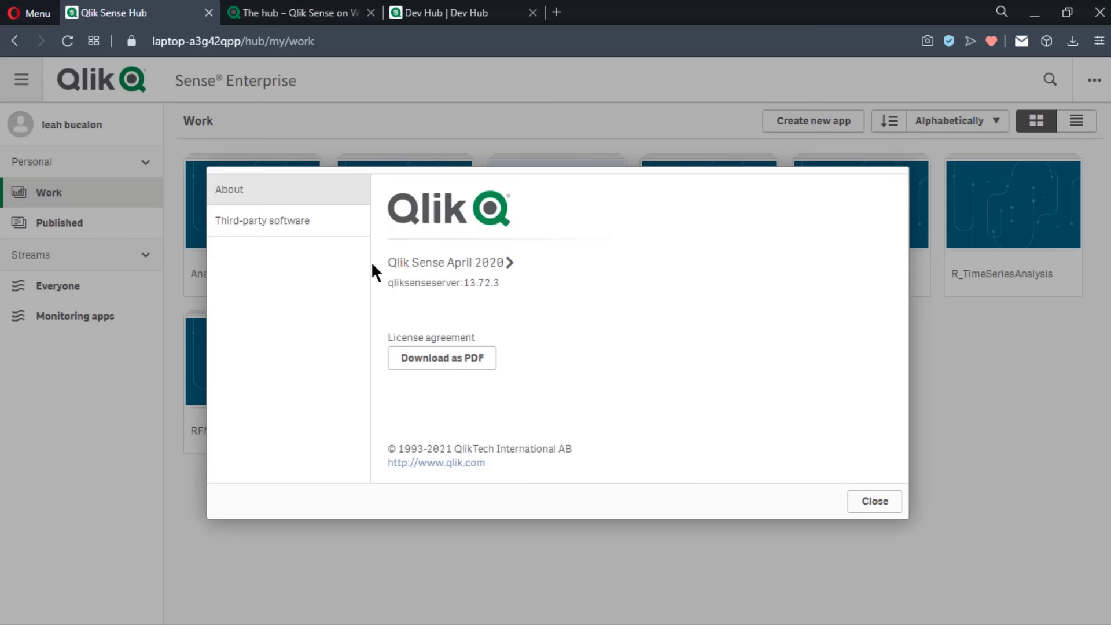
pyautogui.click(311, 235)
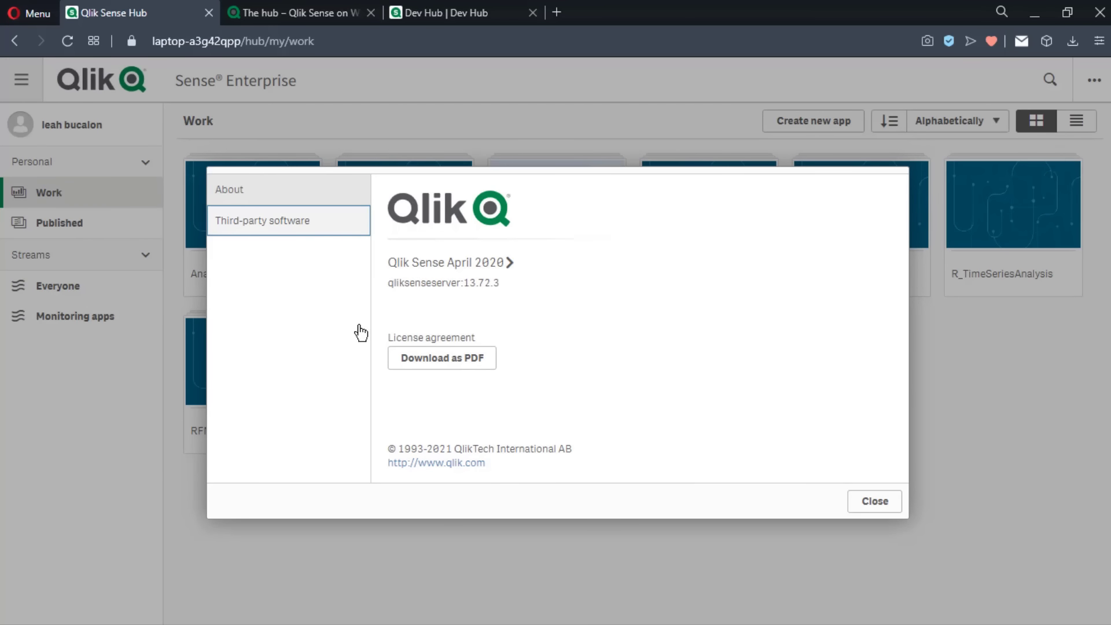
pyautogui.click(863, 500)
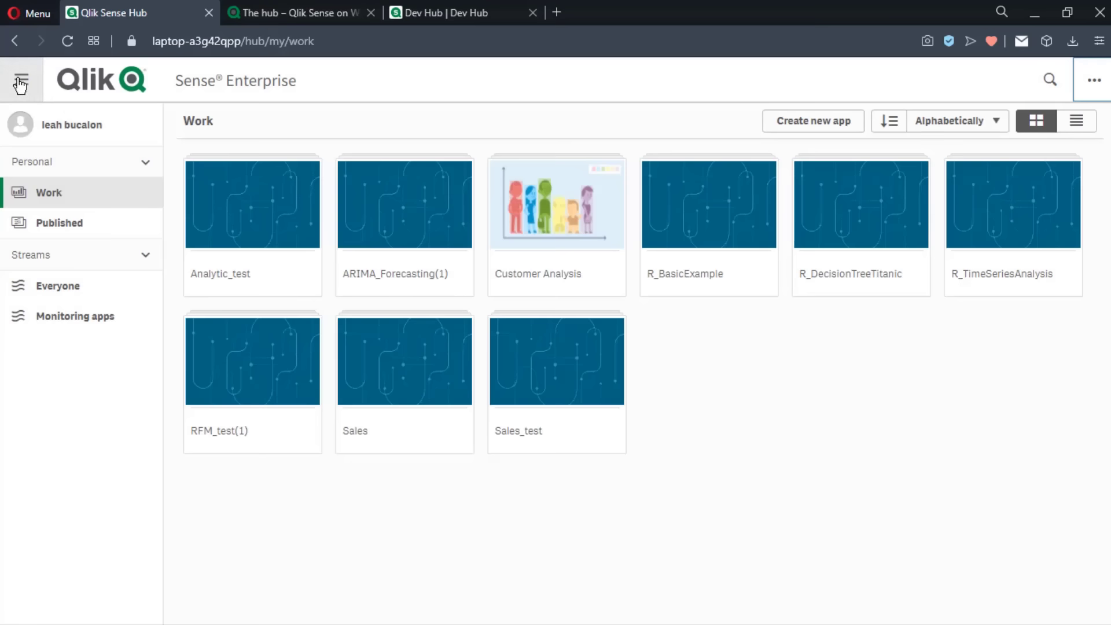
# Collapse and re-expand the hub's navigation menu, and check the signed-in user's profile details
pyautogui.click(19, 83)
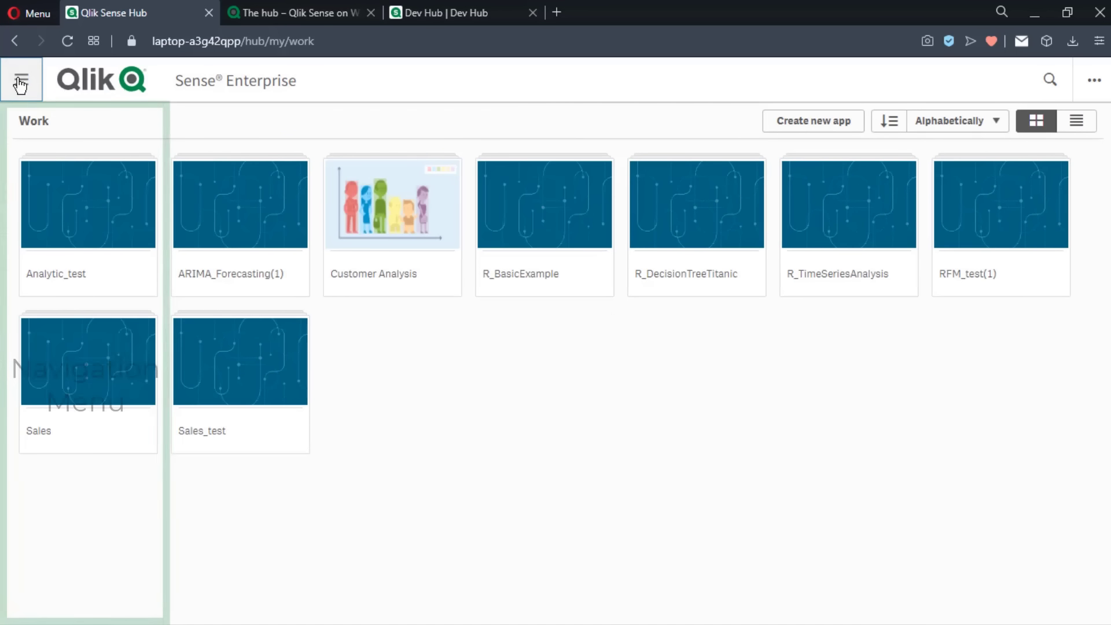
pyautogui.click(20, 83)
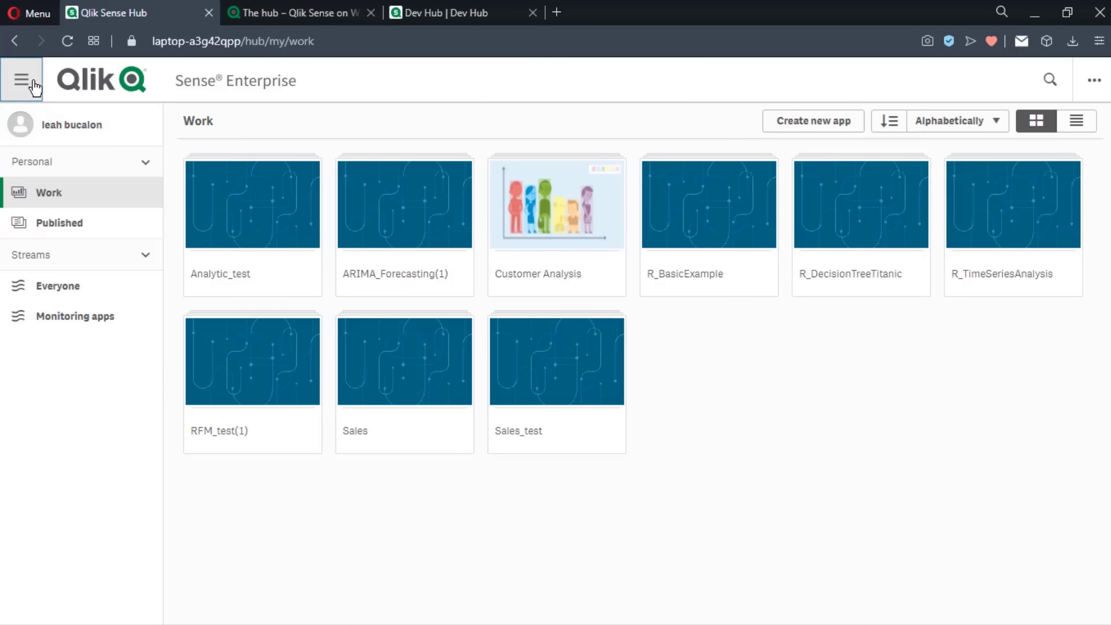
pyautogui.click(116, 144)
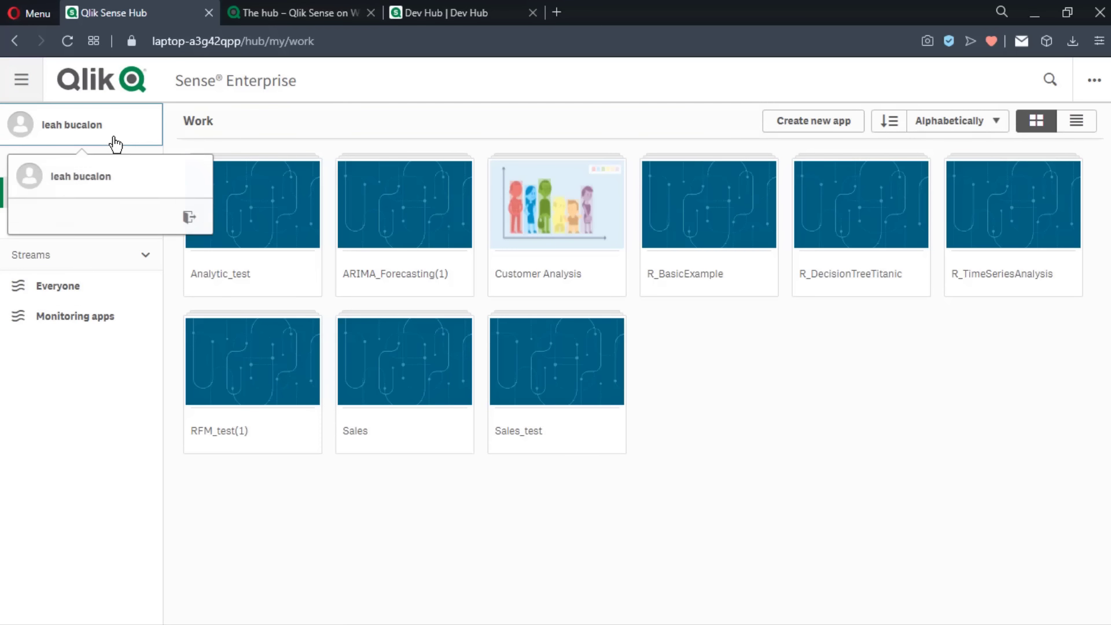
pyautogui.click(111, 179)
pyautogui.click(729, 426)
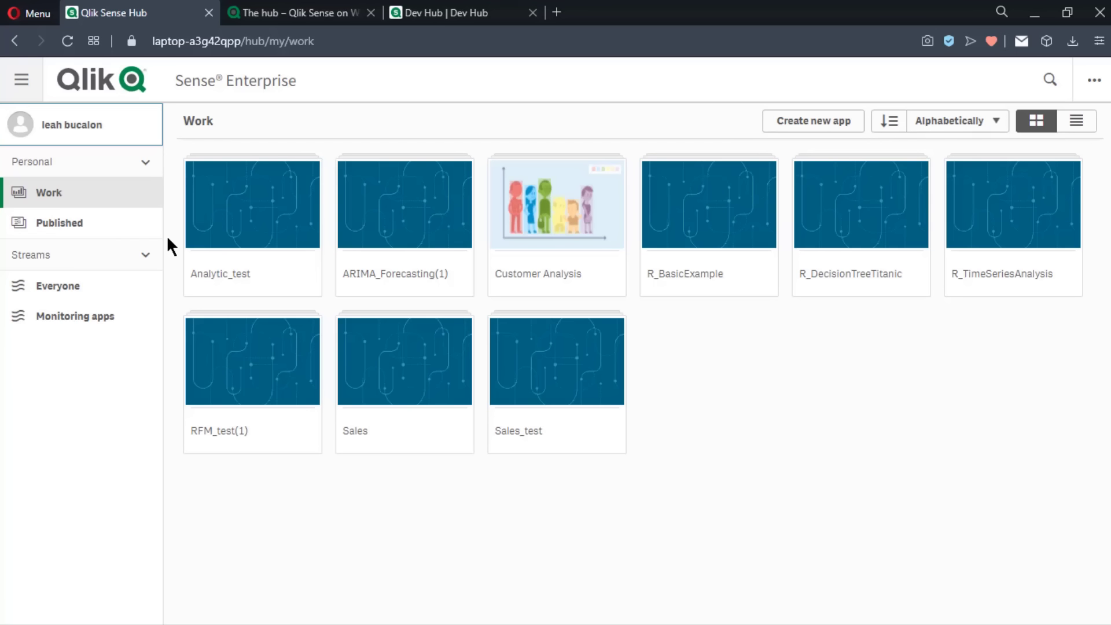
# View the published apps and the apps in the Everyone stream
pyautogui.click(139, 225)
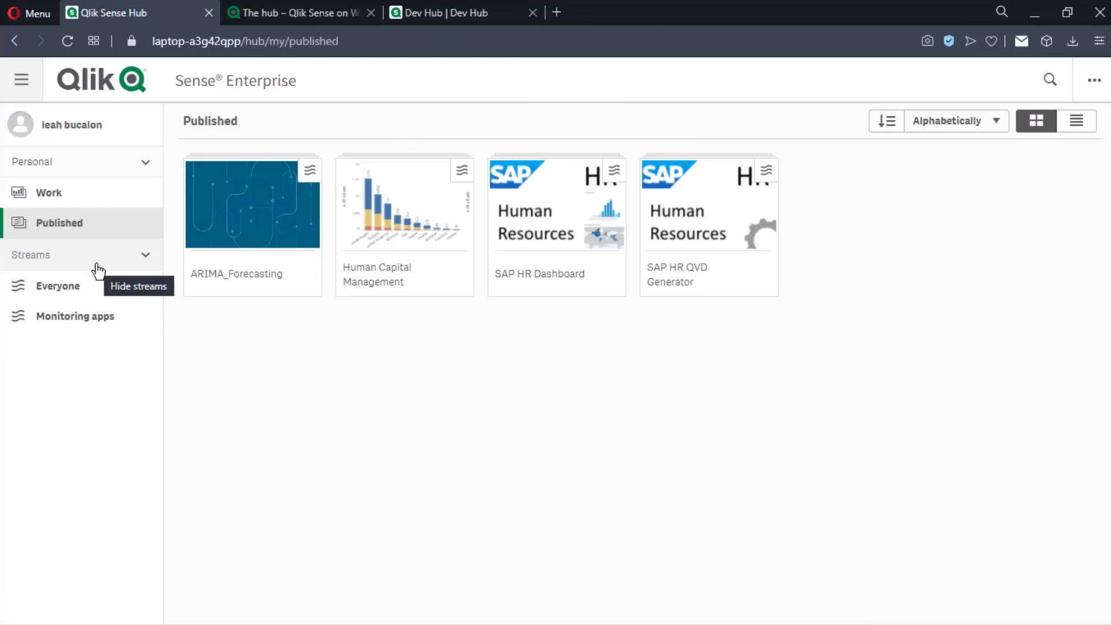
pyautogui.click(115, 304)
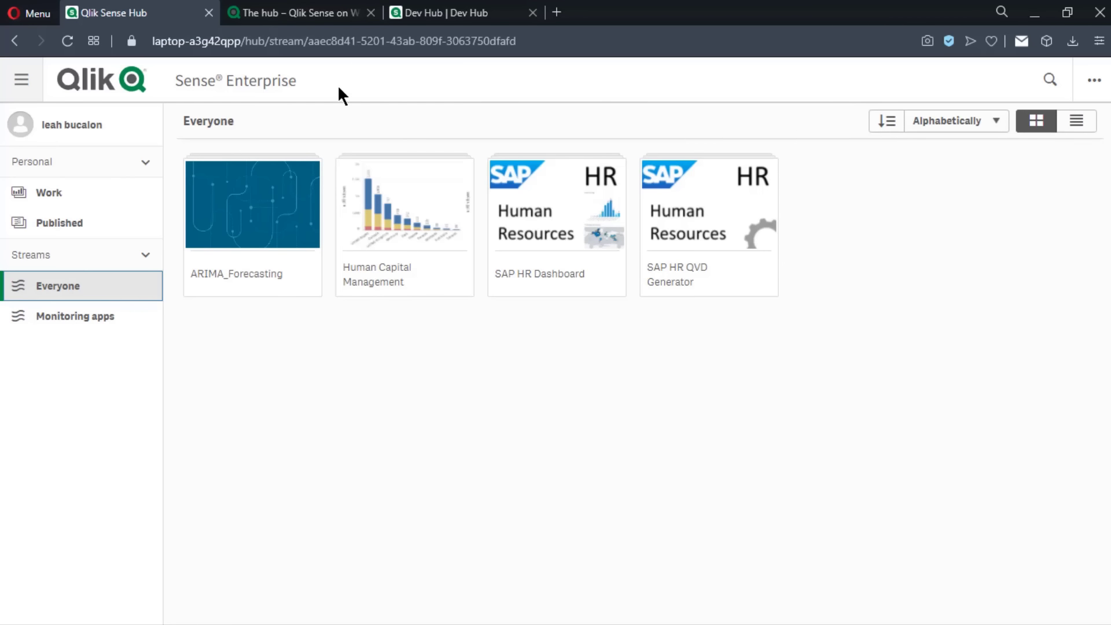
# Return to the personal Work apps, bring up the form for creating a new app, and cancel it
pyautogui.click(125, 197)
pyautogui.click(845, 129)
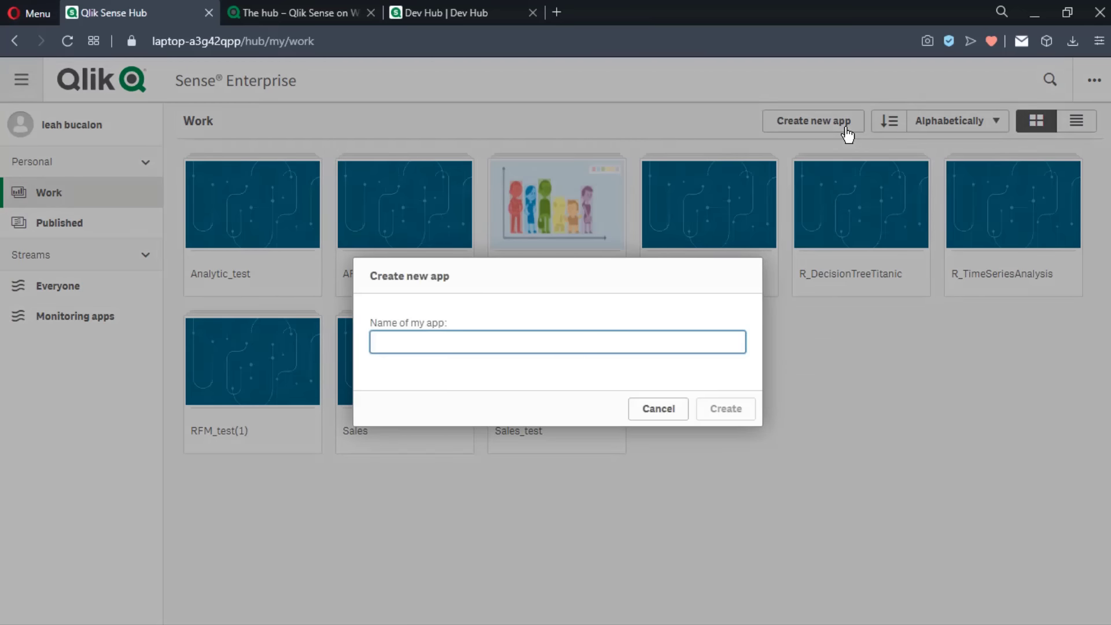
pyautogui.click(656, 411)
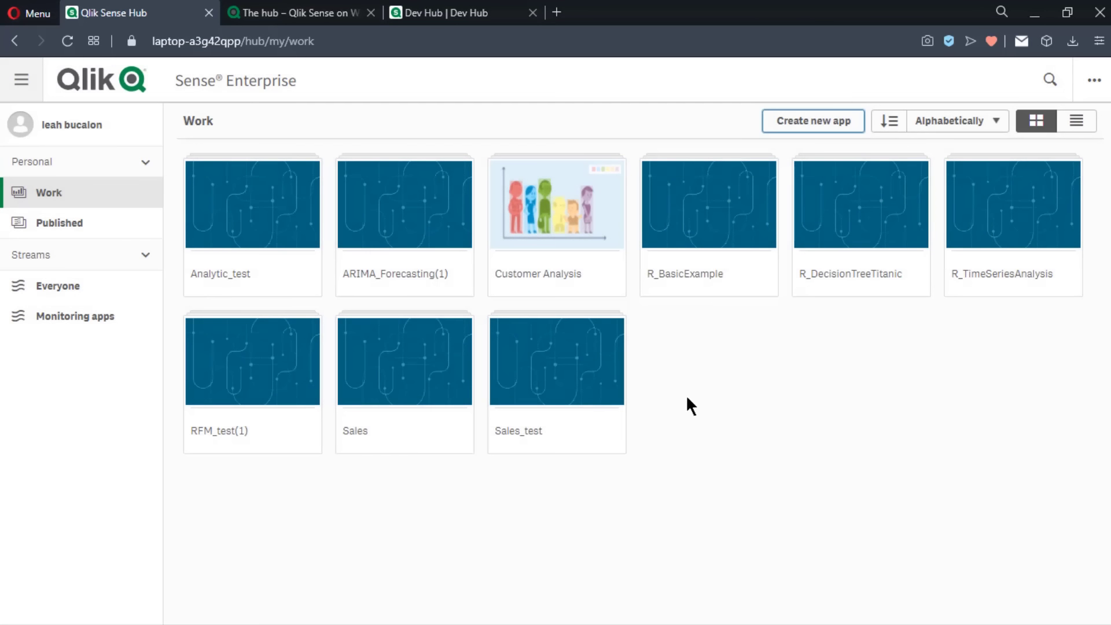
# Reverse the Work apps' alphabetical sort order, restore it, and check the available sort criteria without changing them
pyautogui.click(897, 132)
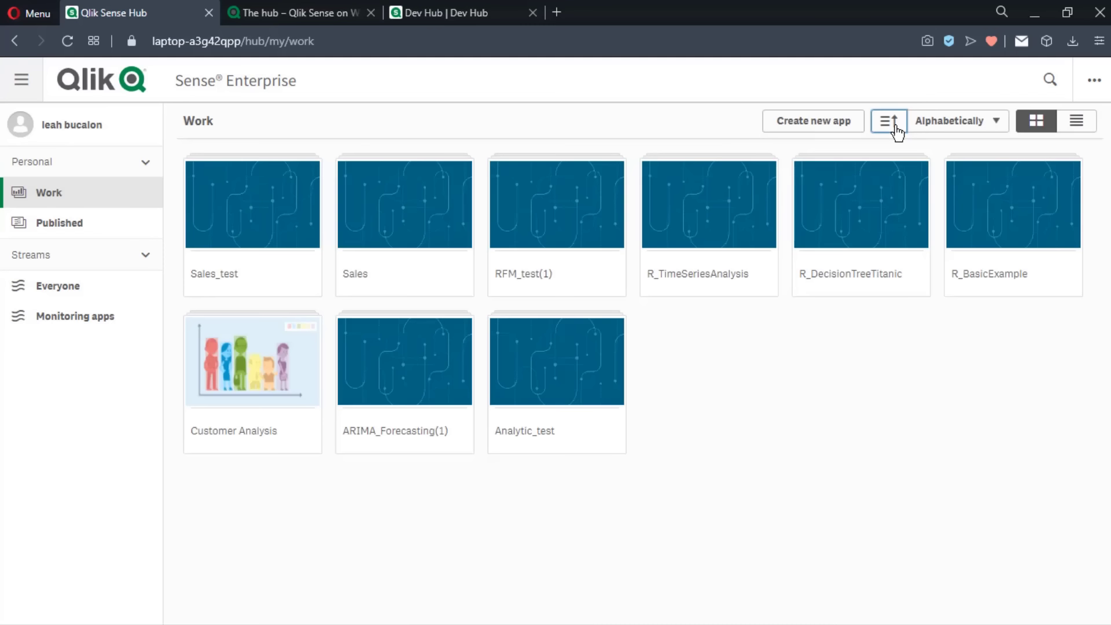
pyautogui.click(897, 132)
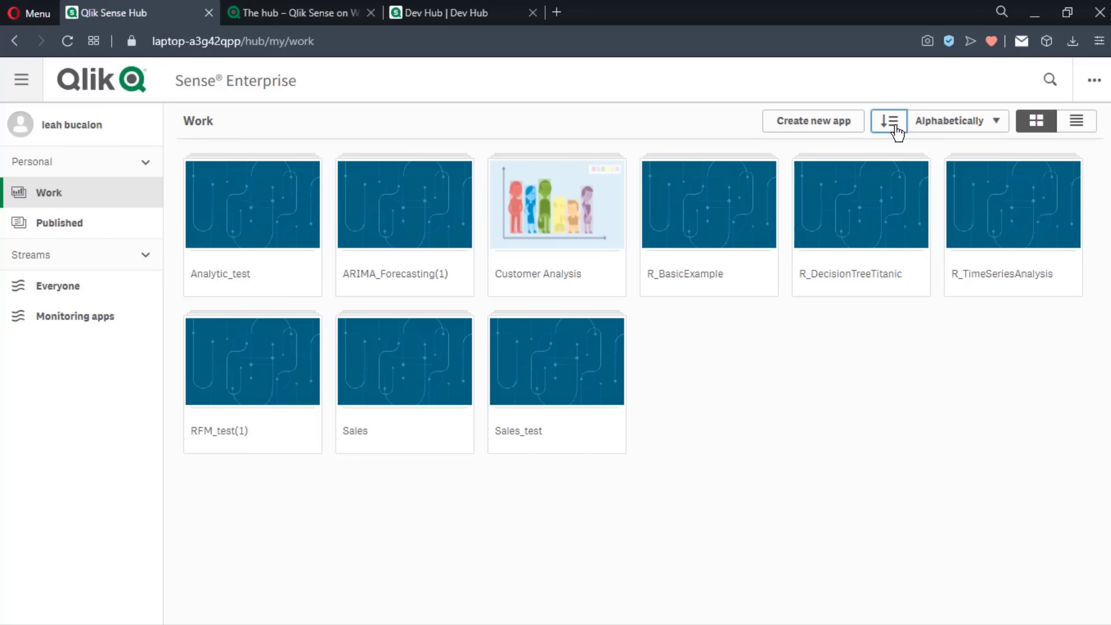
pyautogui.click(983, 124)
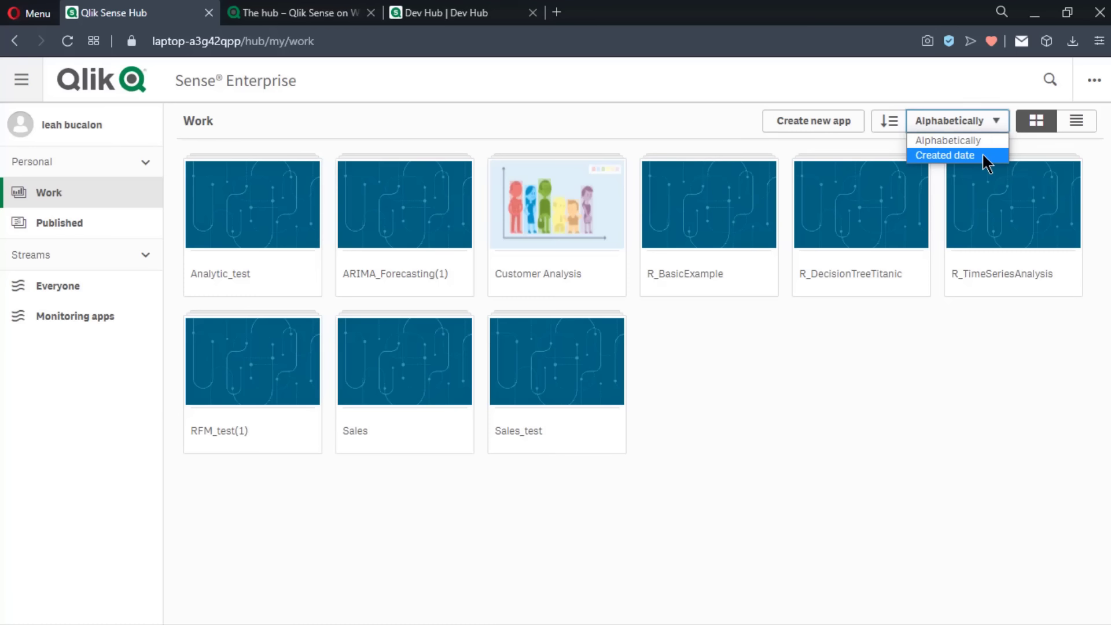
pyautogui.click(1043, 143)
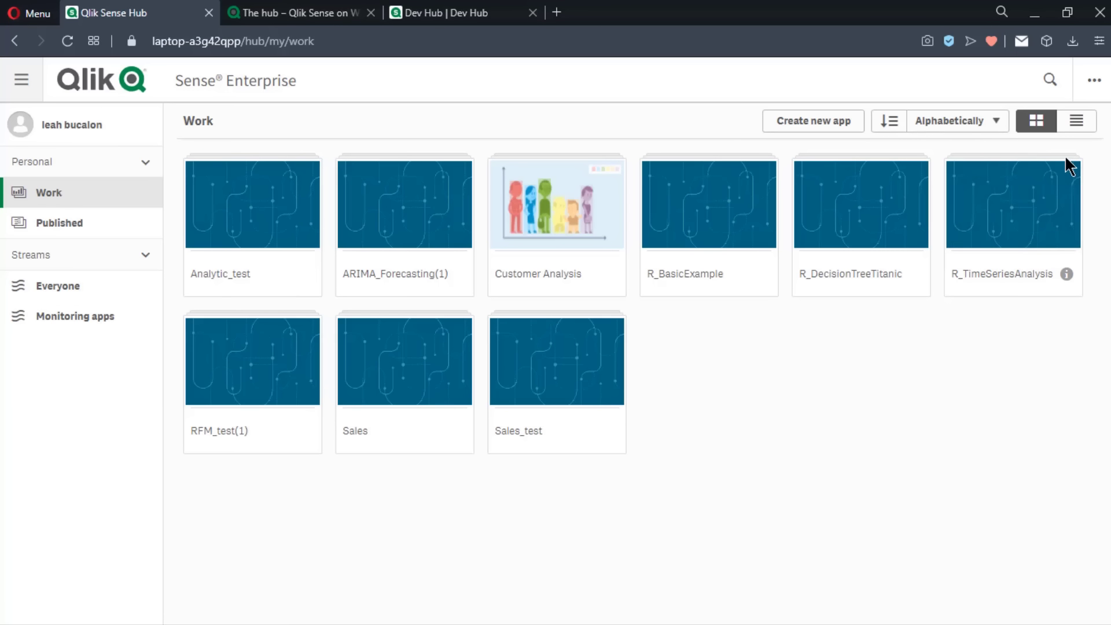
# View the details of the R_TimeSeriesAnalysis app and close them
pyautogui.click(1067, 275)
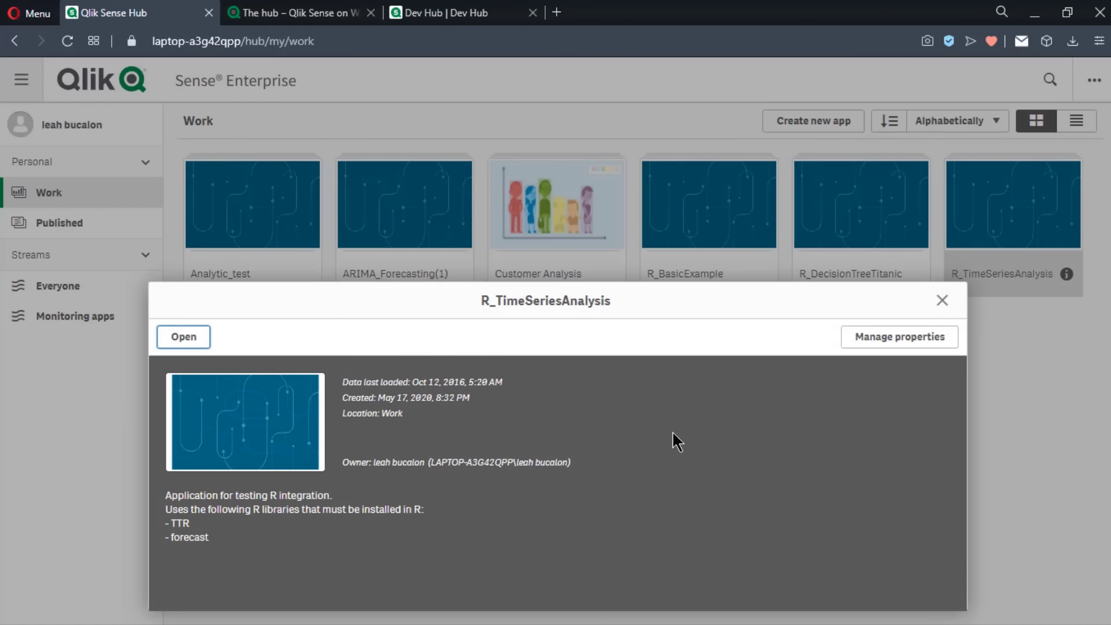
pyautogui.click(942, 300)
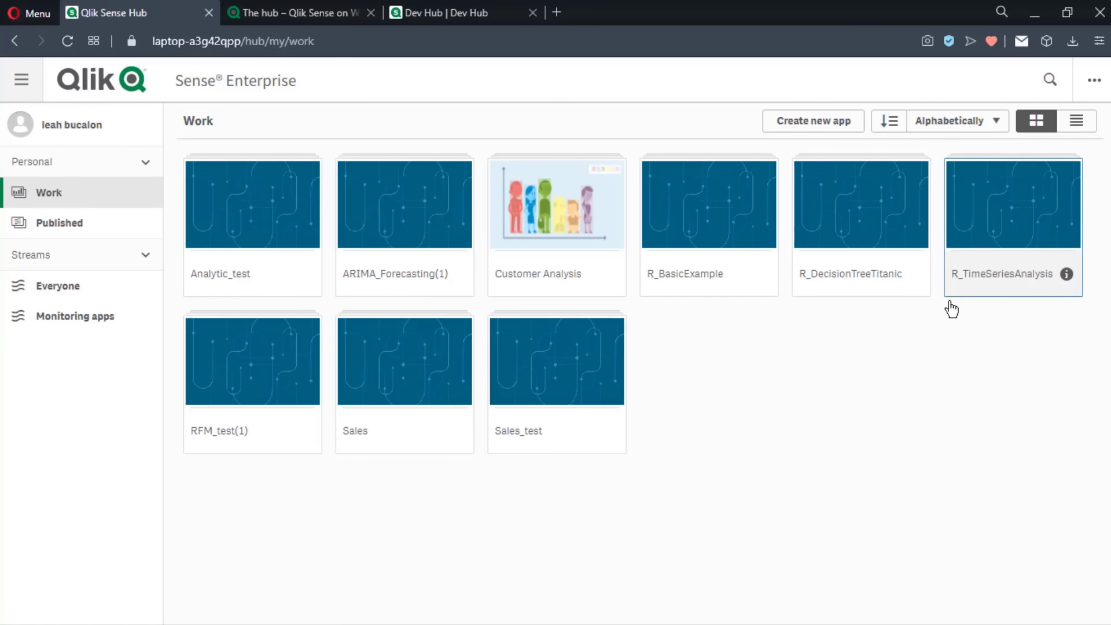
# Show the Work apps as a list and open the Customer Analysis app
pyautogui.click(1076, 123)
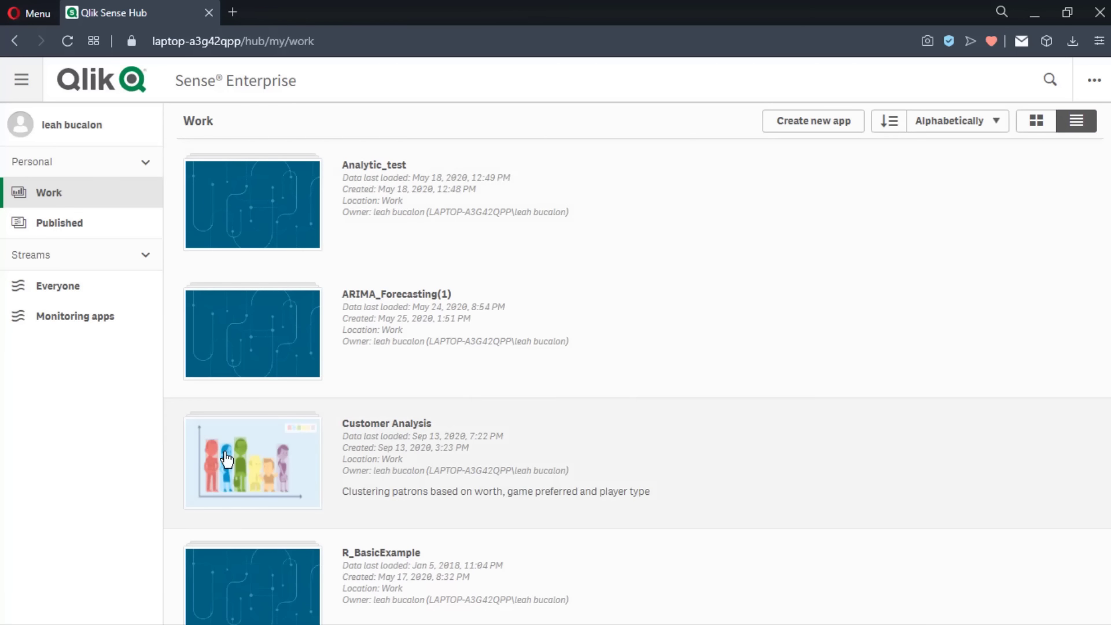
pyautogui.click(226, 456)
pyautogui.click(226, 460)
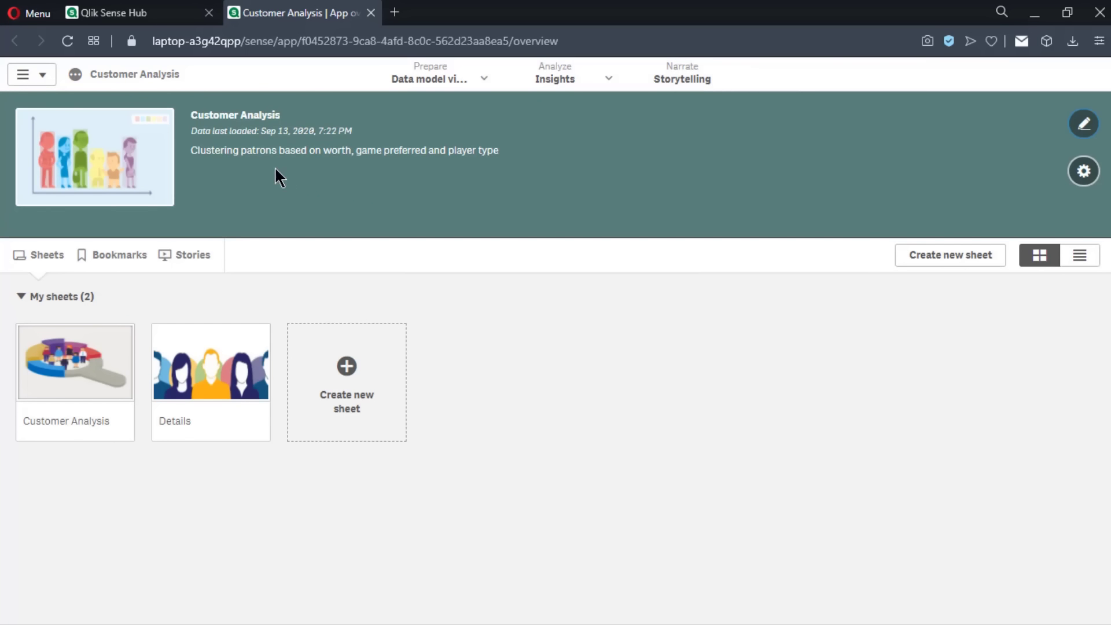
# Examine the Customer Analysis app's editable title and description and its appearance options, leaving them unchanged
pyautogui.click(1084, 124)
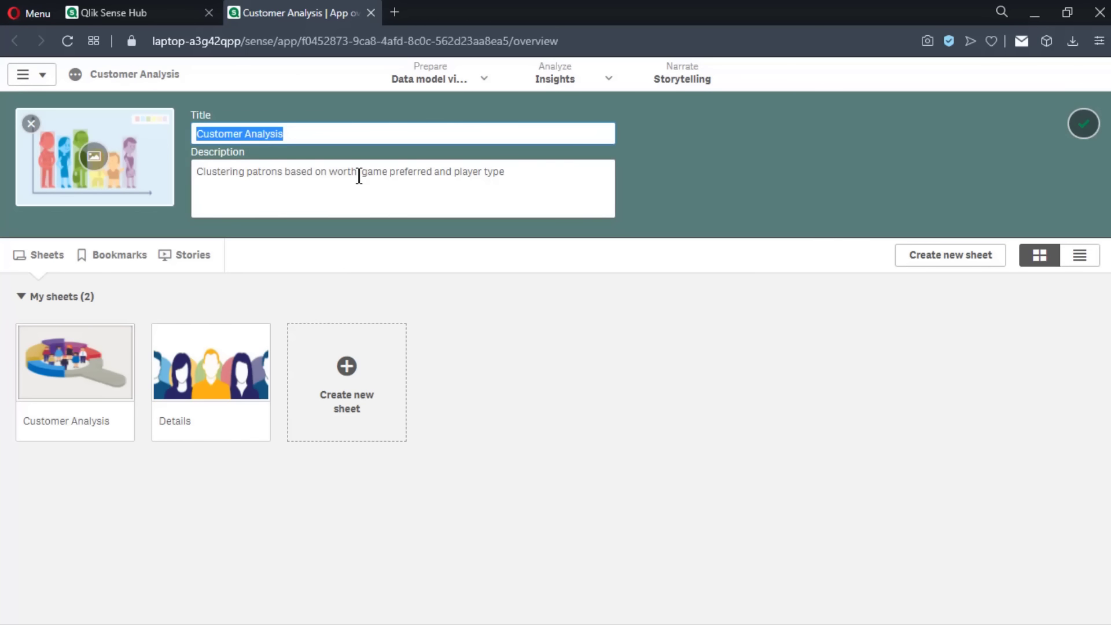
pyautogui.click(1081, 123)
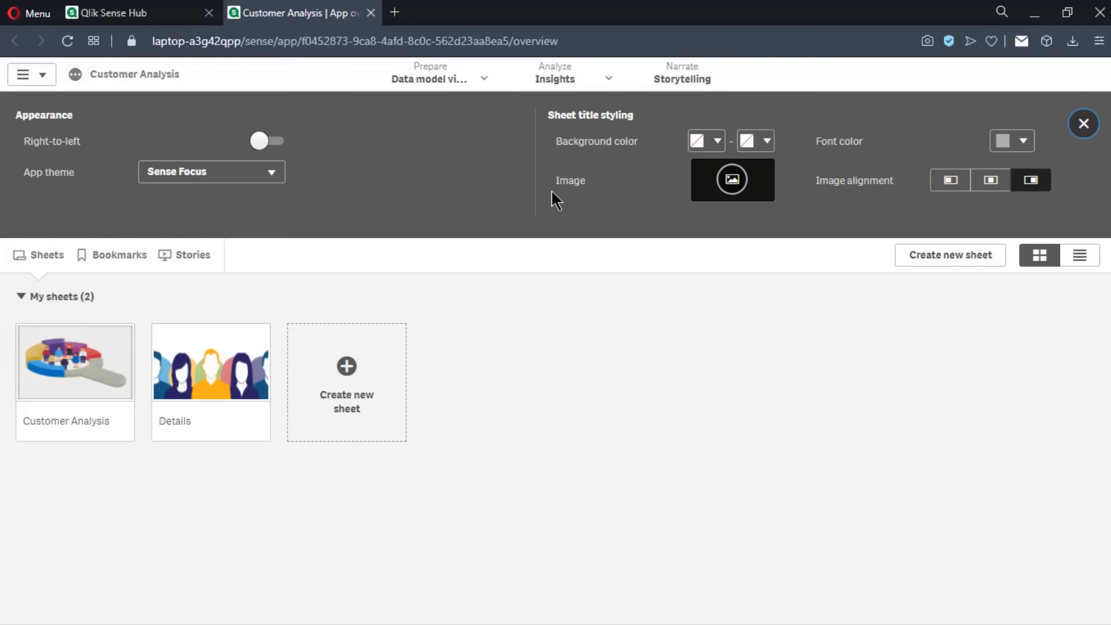
pyautogui.click(1084, 125)
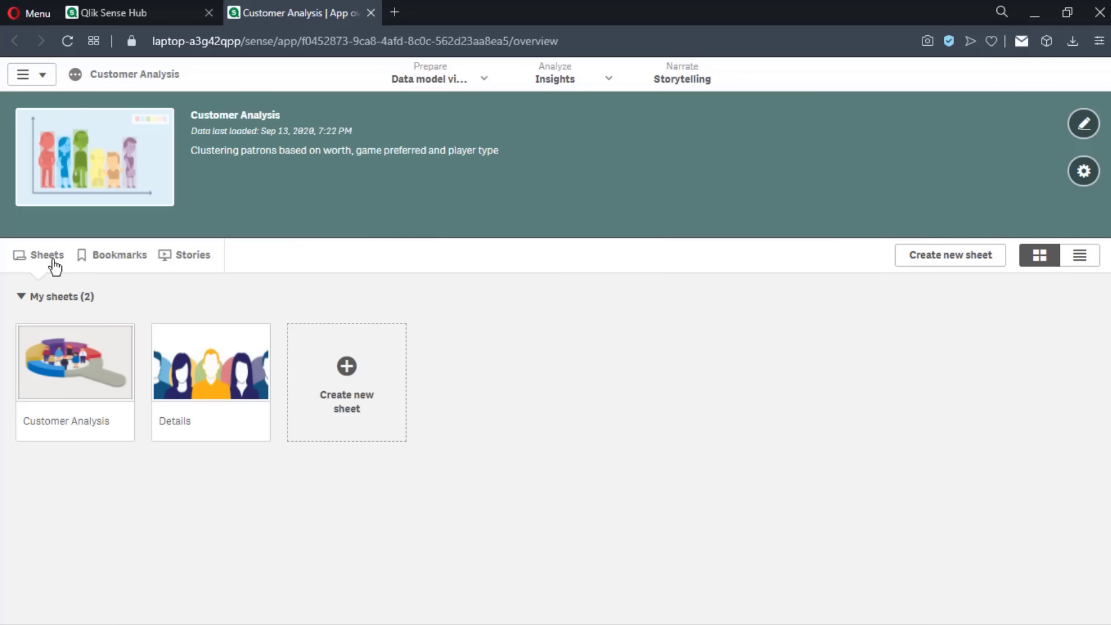
# Browse the Customer Analysis app's bookmarks and stories, and display its sheets as a list
pyautogui.click(129, 260)
pyautogui.click(188, 267)
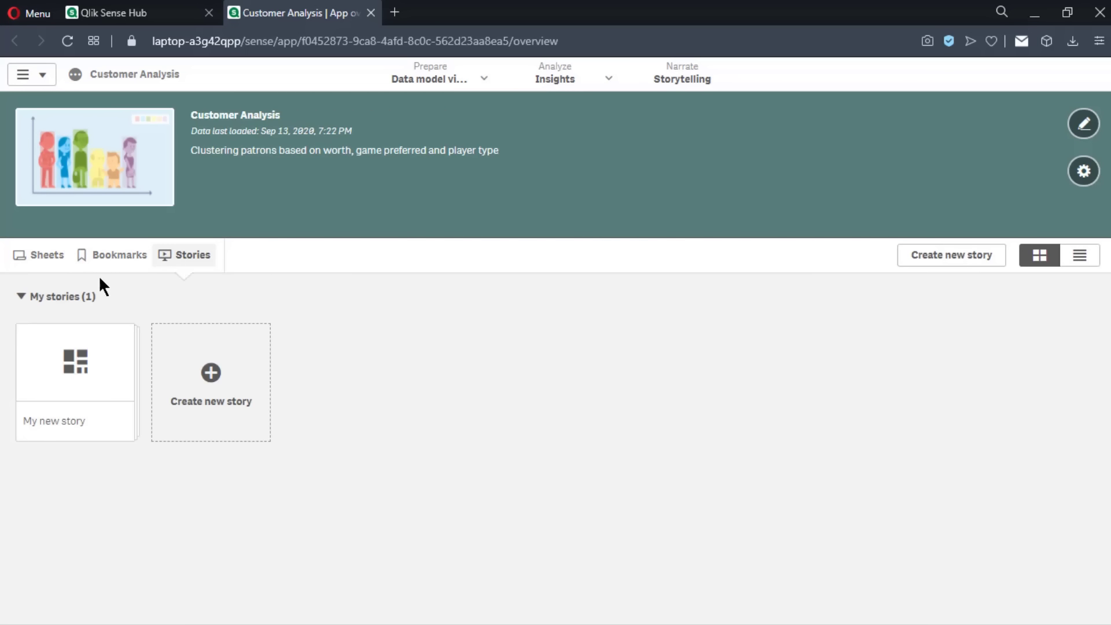
pyautogui.click(50, 262)
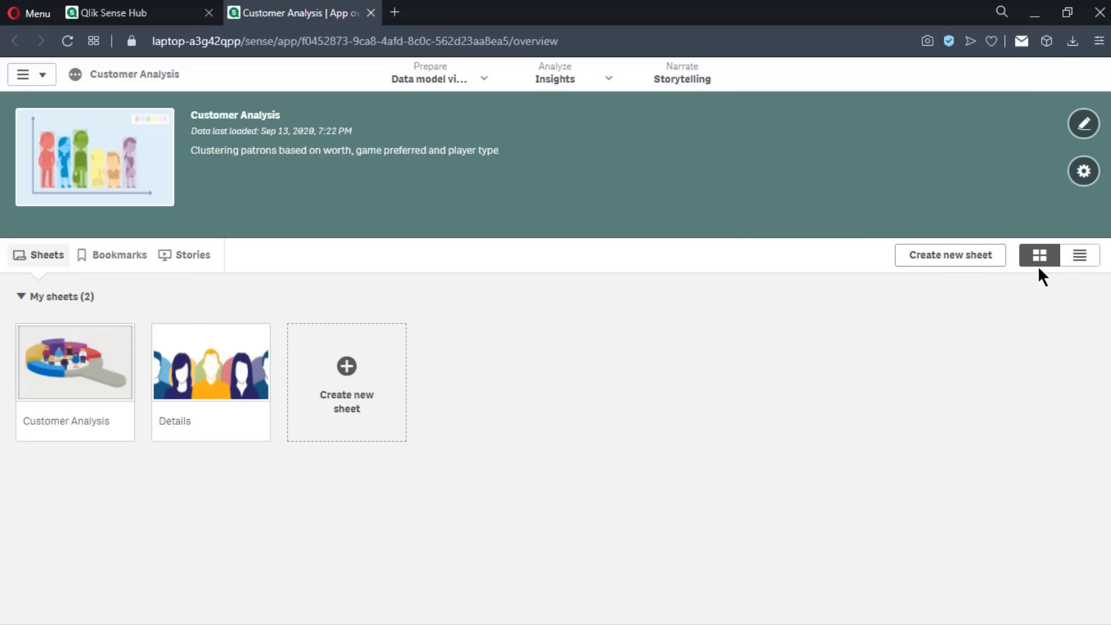
pyautogui.click(1067, 266)
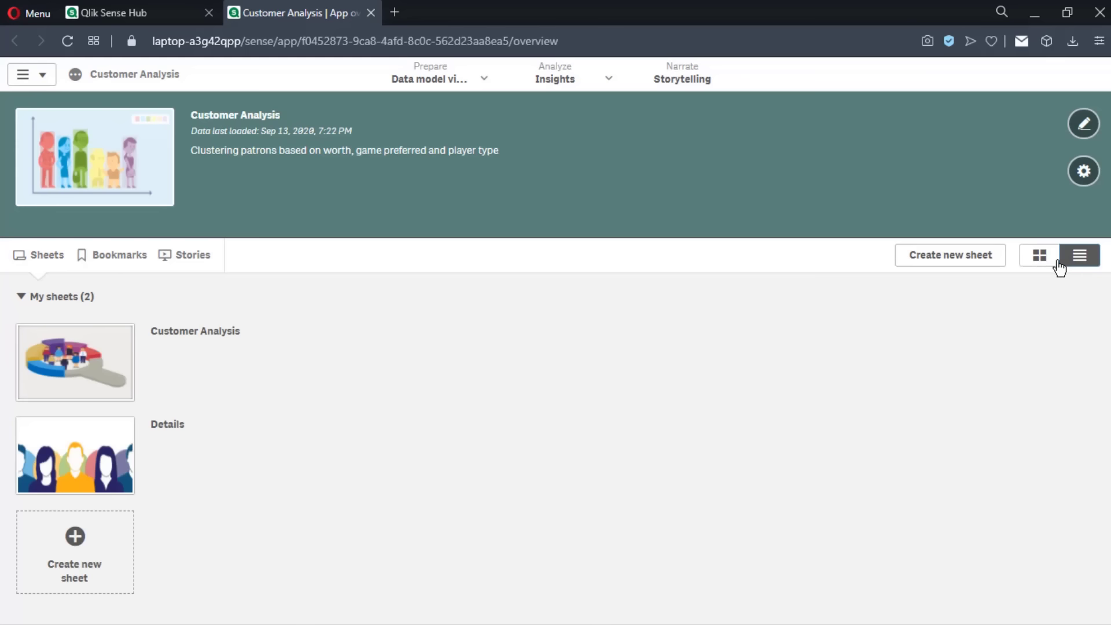
# Show the app's sheets as a grid and open the Customer Analysis sheet
pyautogui.click(1053, 268)
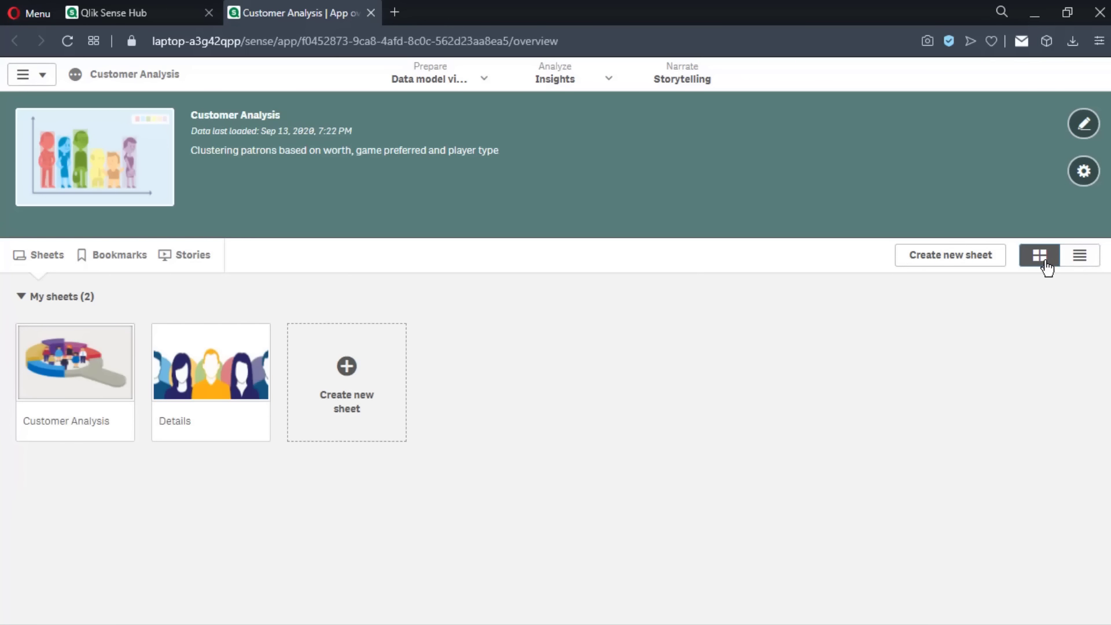
pyautogui.click(93, 385)
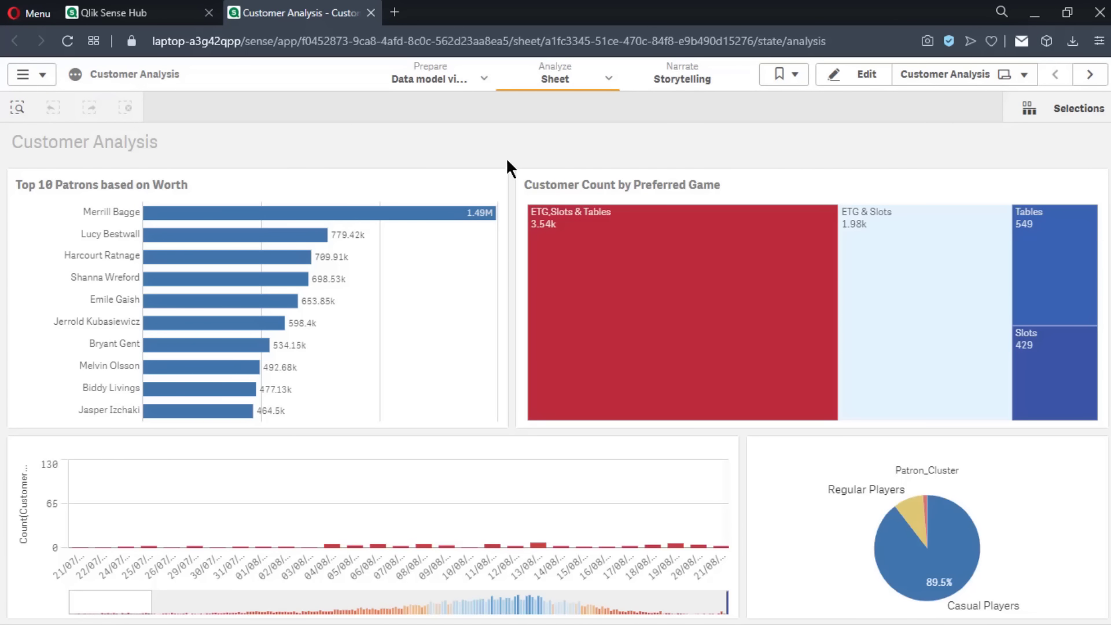
# View the bookmarks and the overview of available sheets from the Customer Analysis sheet, closing each one
pyautogui.click(806, 81)
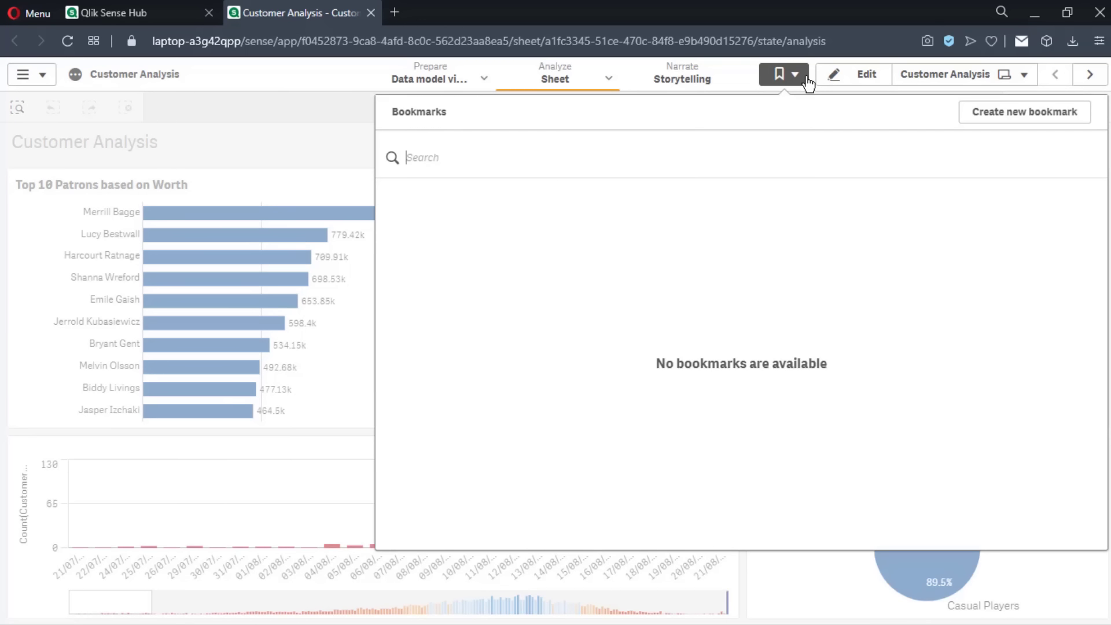
pyautogui.click(808, 78)
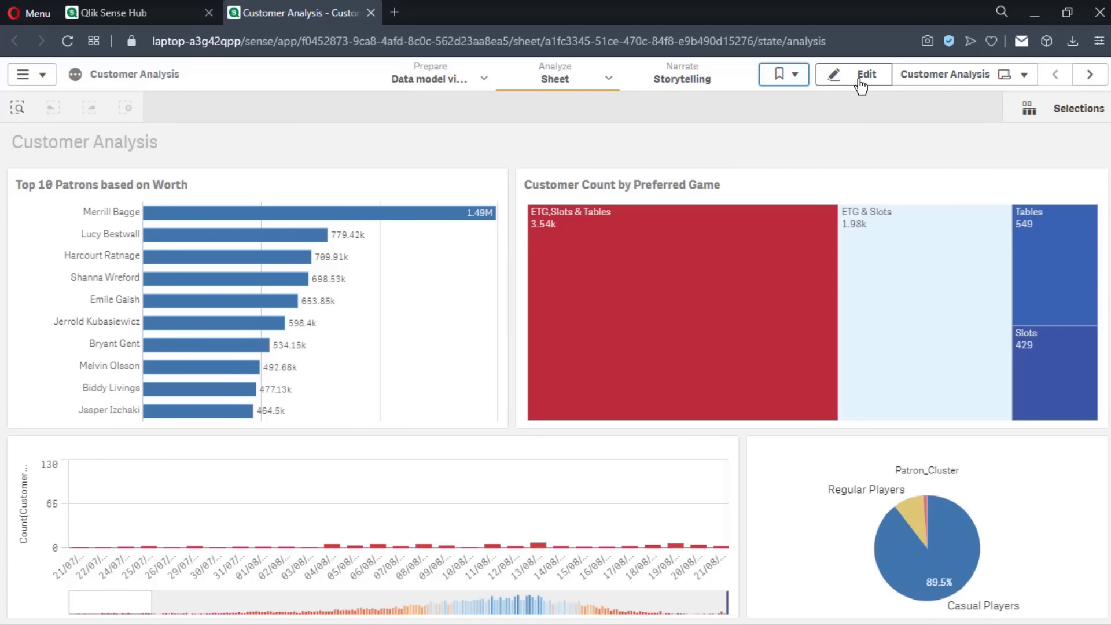
pyautogui.click(980, 86)
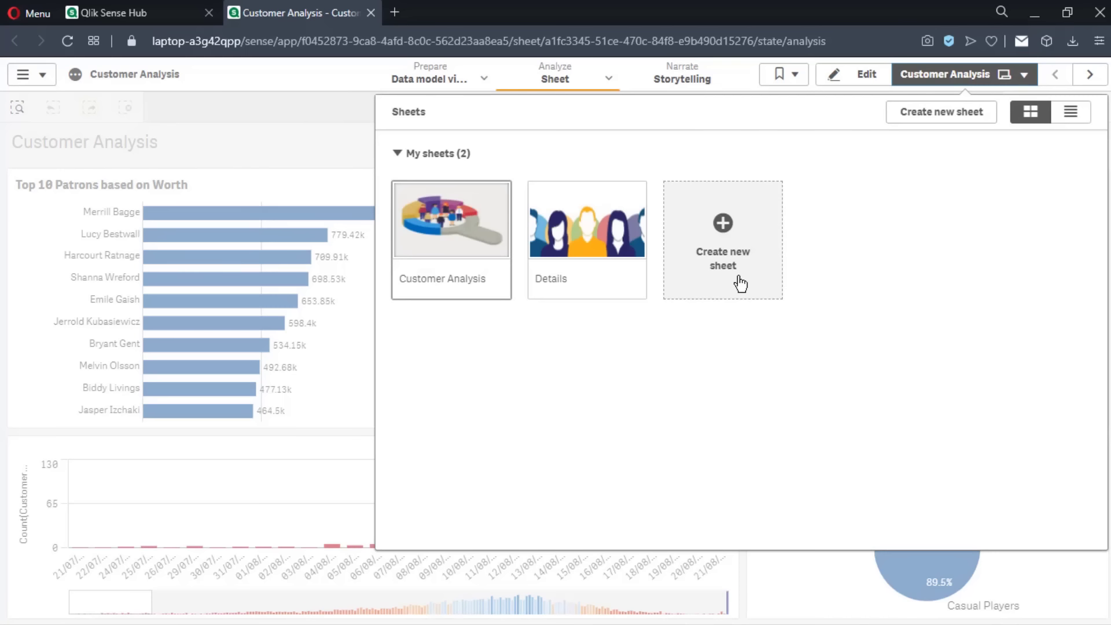
pyautogui.click(1021, 85)
# Move between the Customer Analysis and Details sheets, ending on the Details sheet
pyautogui.click(1097, 79)
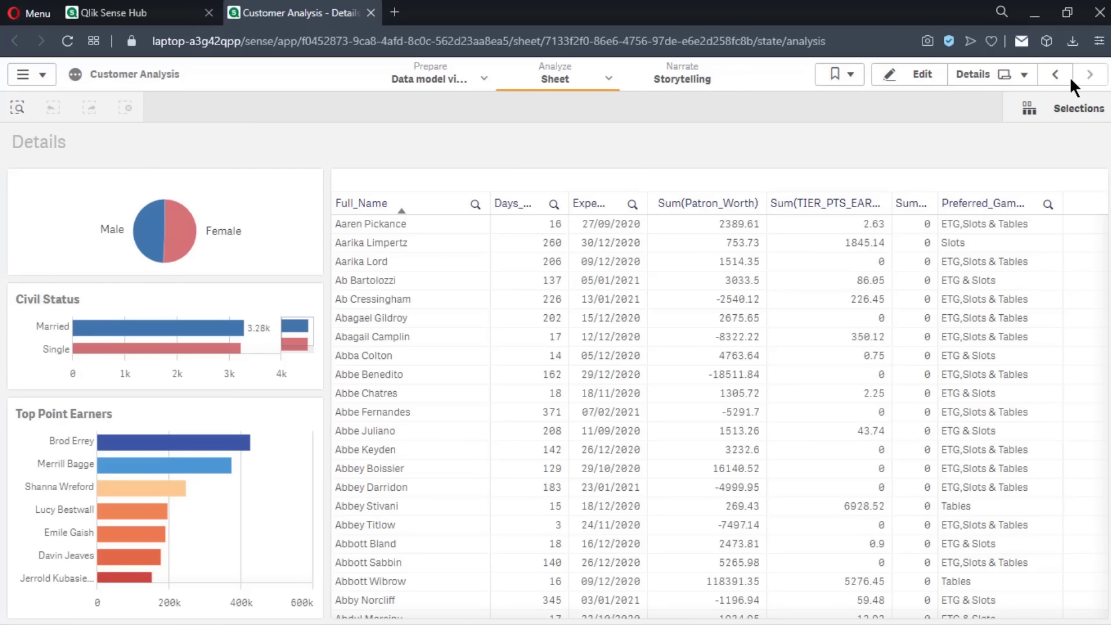
pyautogui.click(1057, 82)
pyautogui.click(1092, 83)
# Examine the gender pie chart's data, sorting, presentation and color exploration options, and view the chart in full screen
pyautogui.moveTo(212, 210)
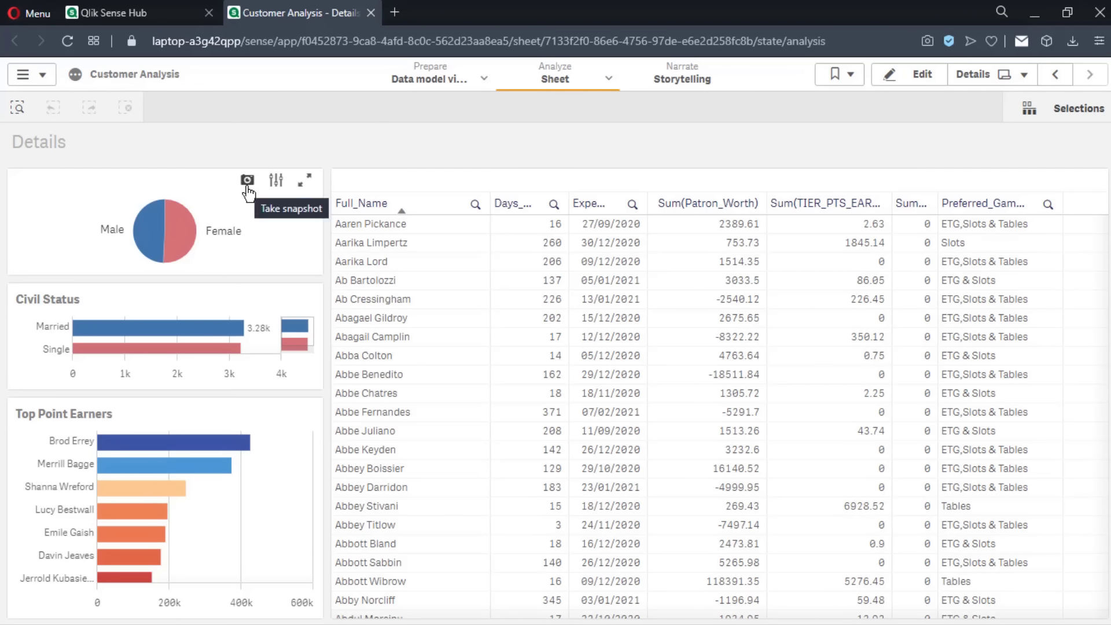
pyautogui.click(276, 180)
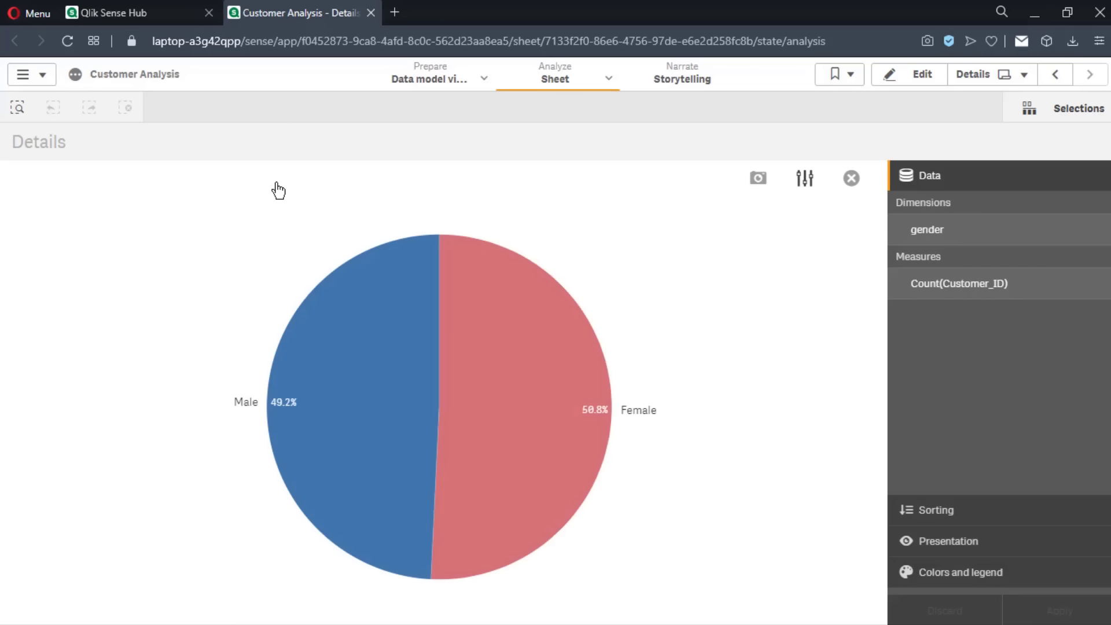
pyautogui.click(936, 516)
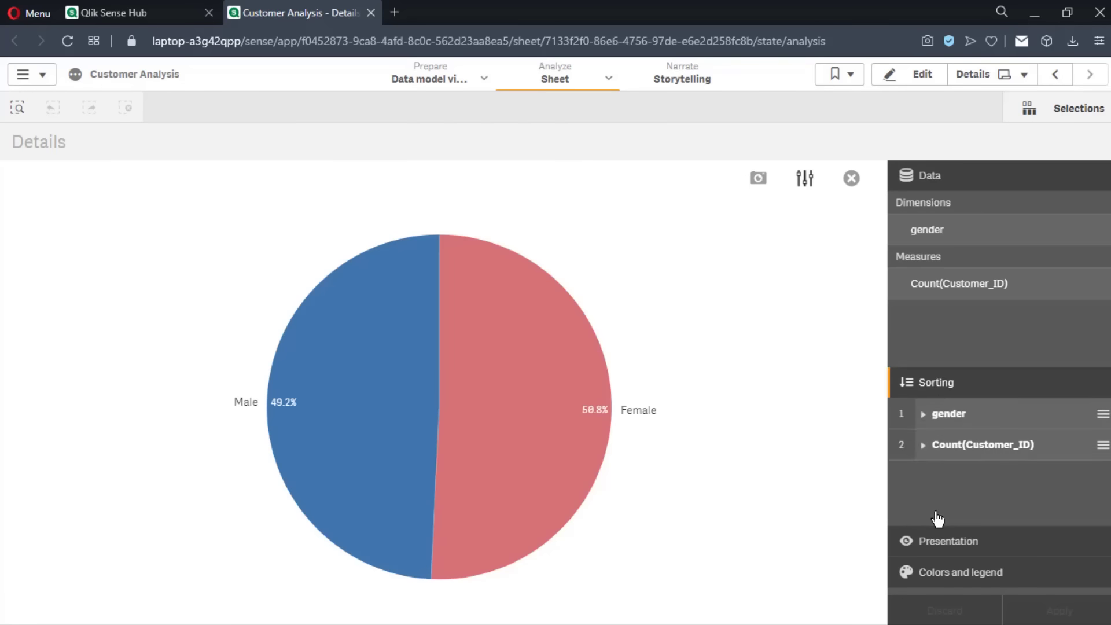
pyautogui.click(937, 541)
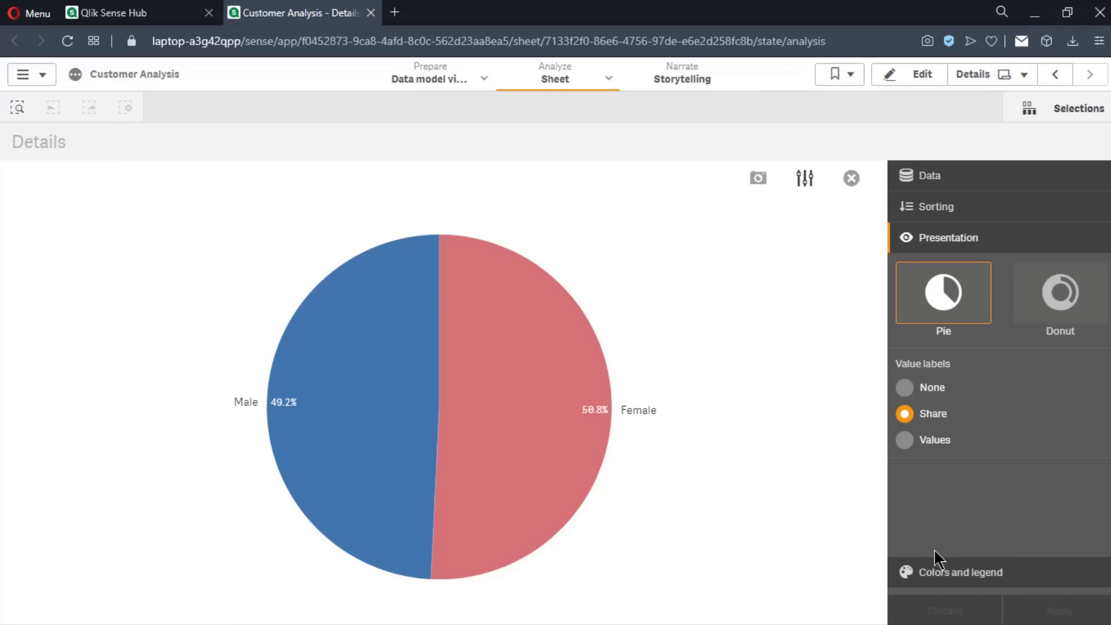
pyautogui.click(937, 572)
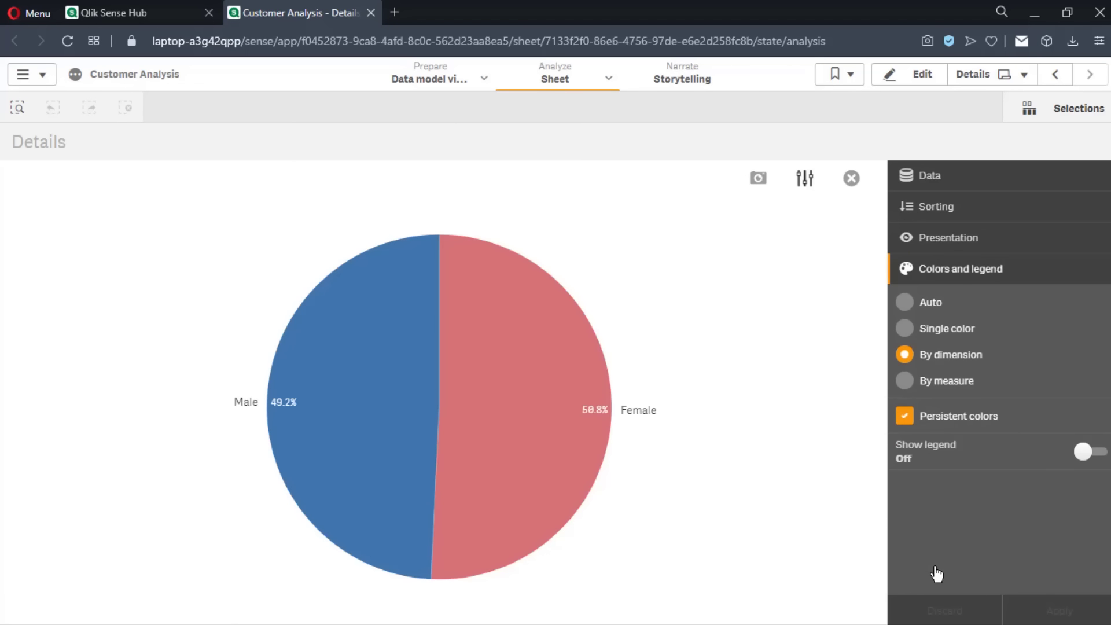
pyautogui.click(851, 178)
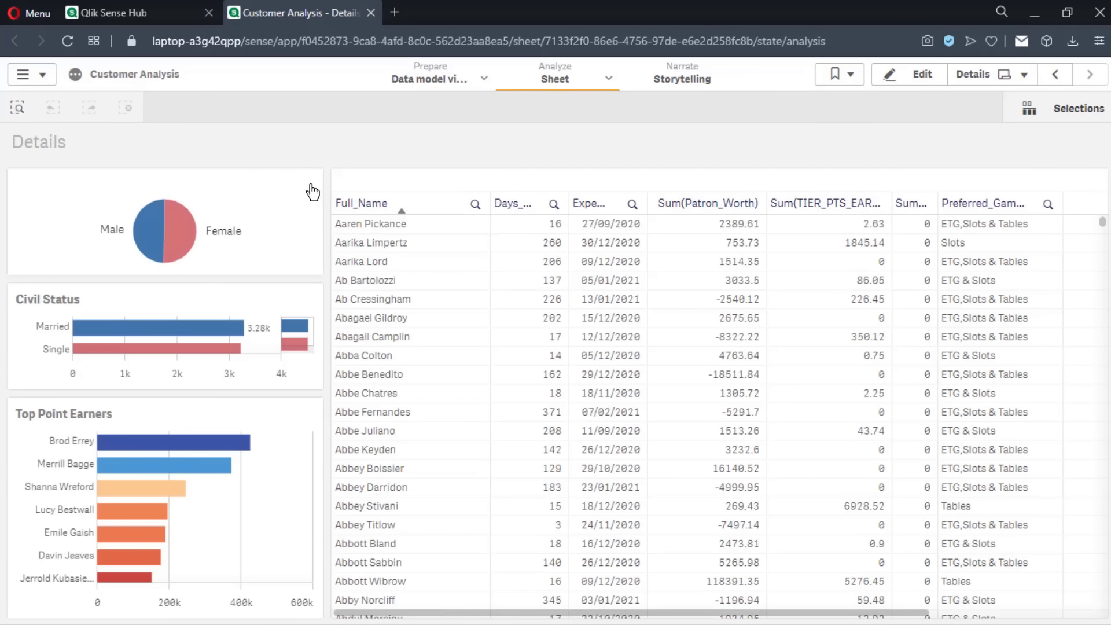
pyautogui.click(309, 183)
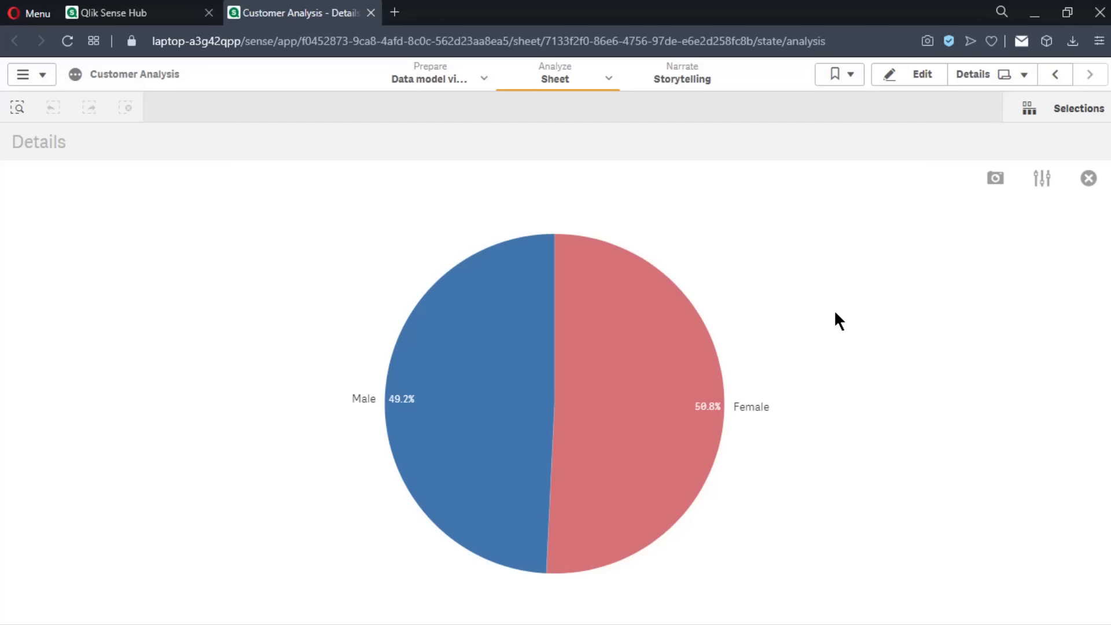
pyautogui.click(1089, 179)
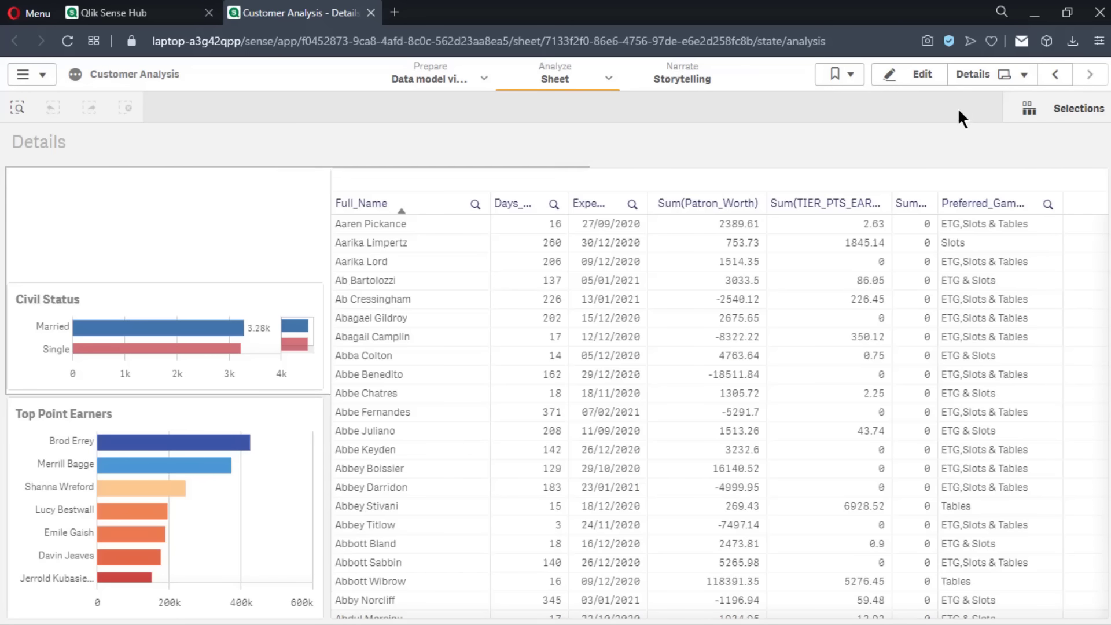
# Put the Details sheet in edit mode and browse its charts, master items and custom objects
pyautogui.click(915, 80)
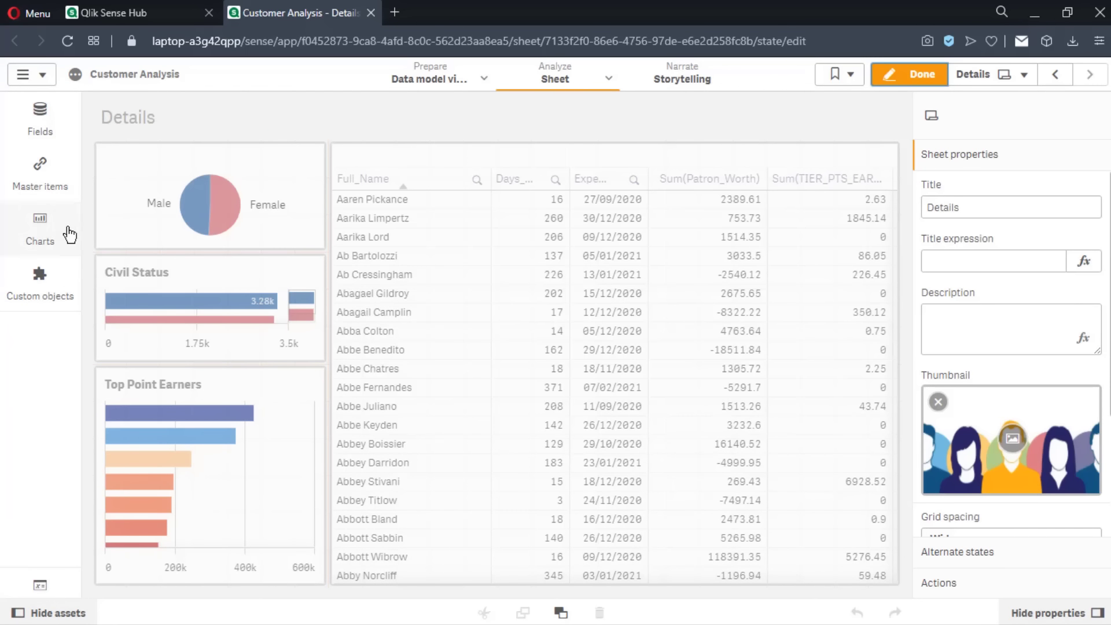
pyautogui.click(68, 232)
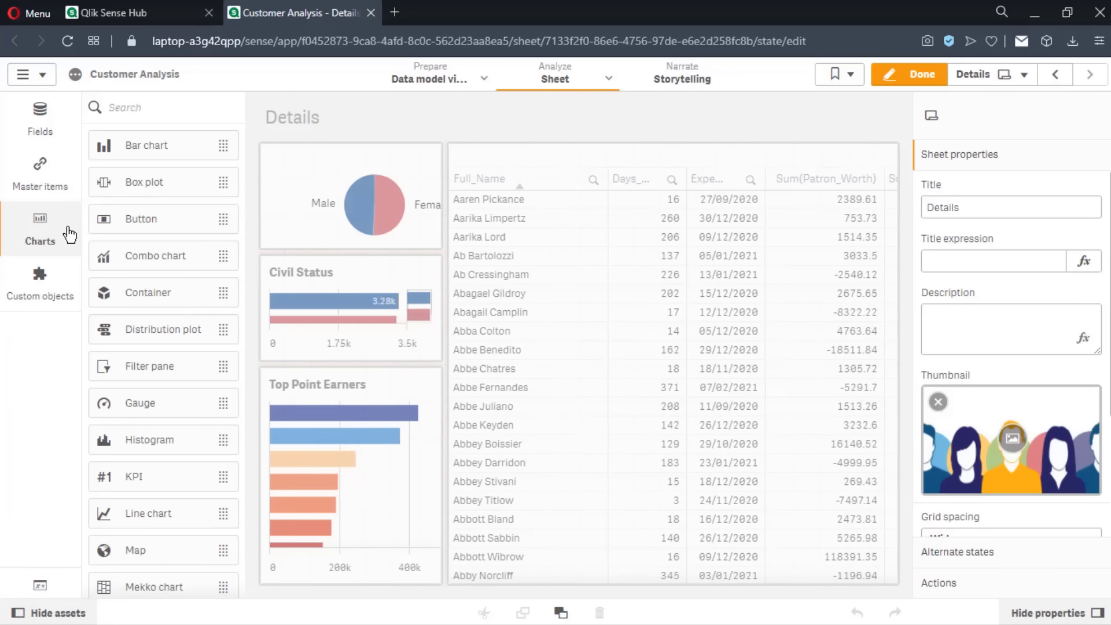
pyautogui.click(50, 184)
pyautogui.click(45, 299)
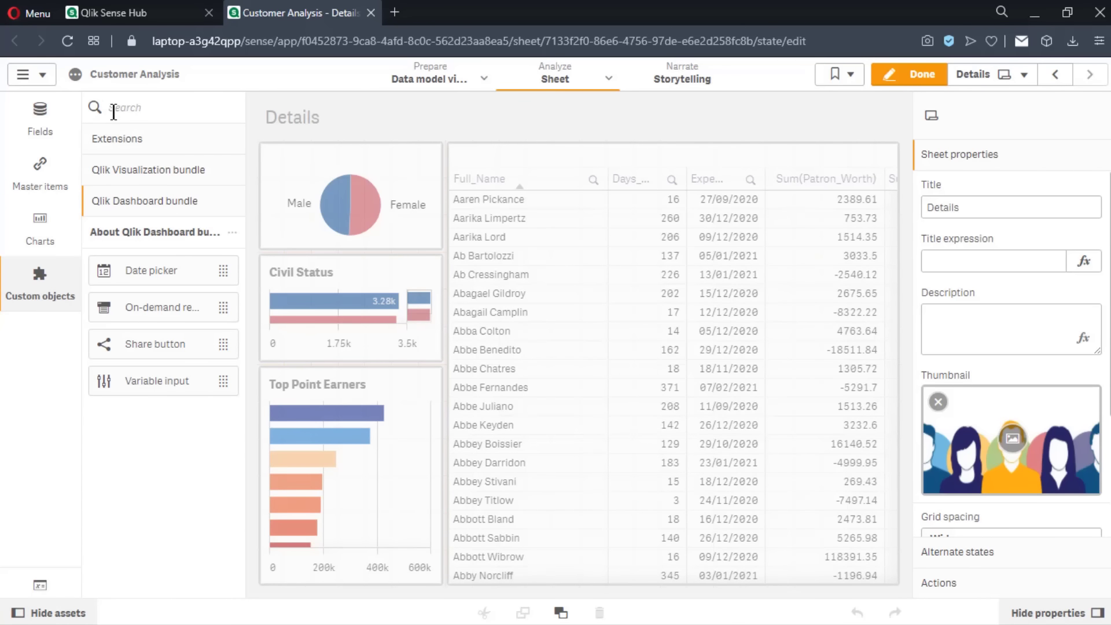
# View the app's variables, and hide and redisplay the assets
pyautogui.click(40, 585)
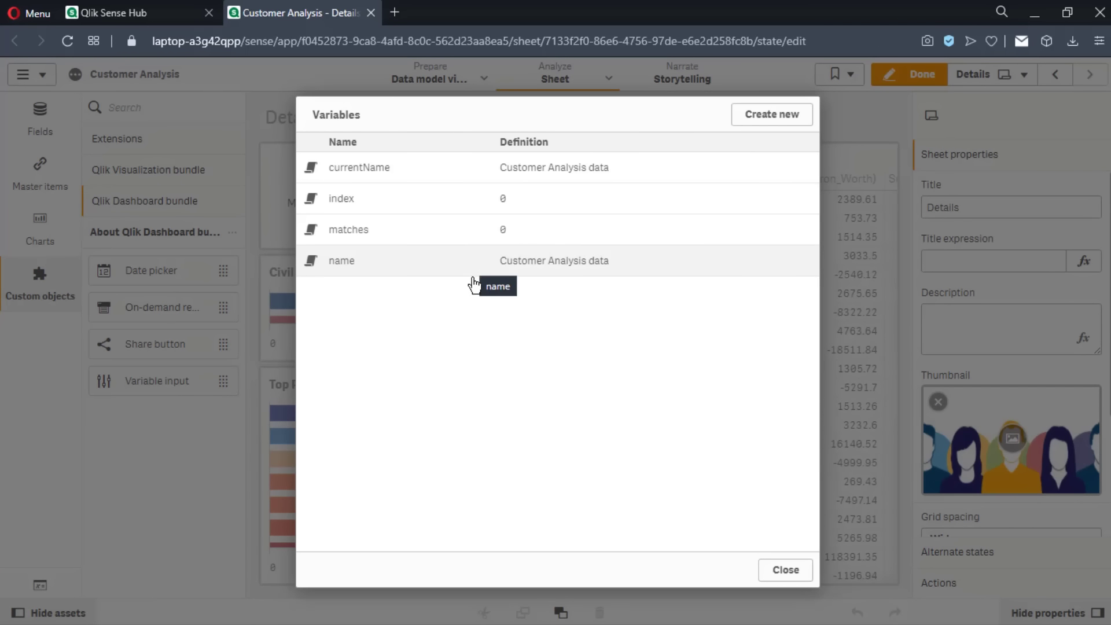
pyautogui.click(784, 571)
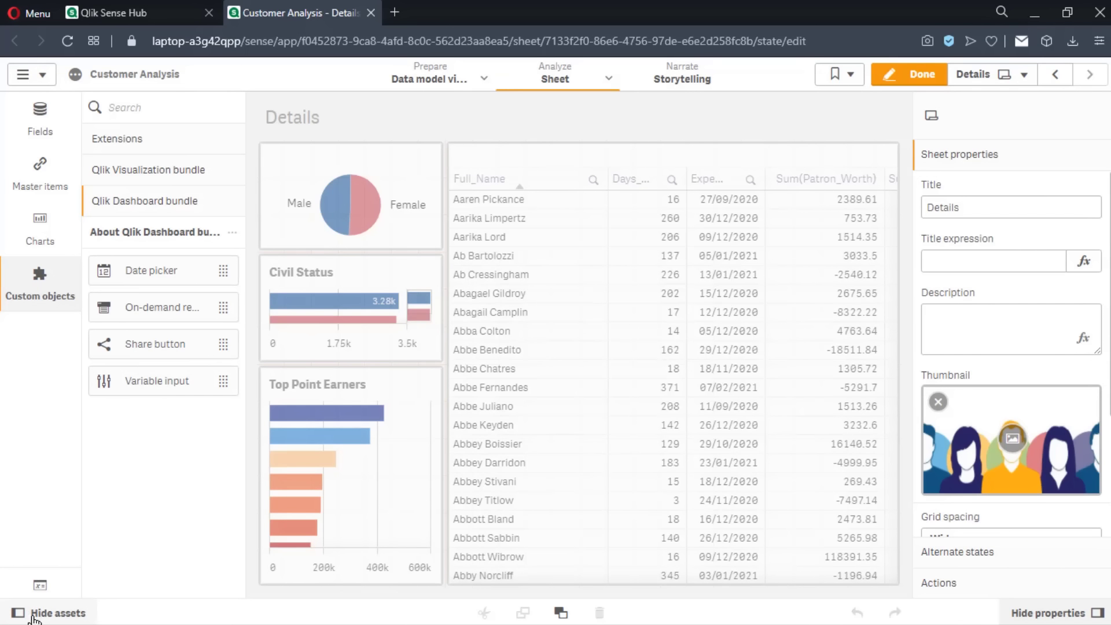
pyautogui.click(33, 617)
pyautogui.click(33, 617)
# Examine the gender pie chart's data, add-on and appearance properties and its available object actions, leaving the chart deselected
pyautogui.click(408, 166)
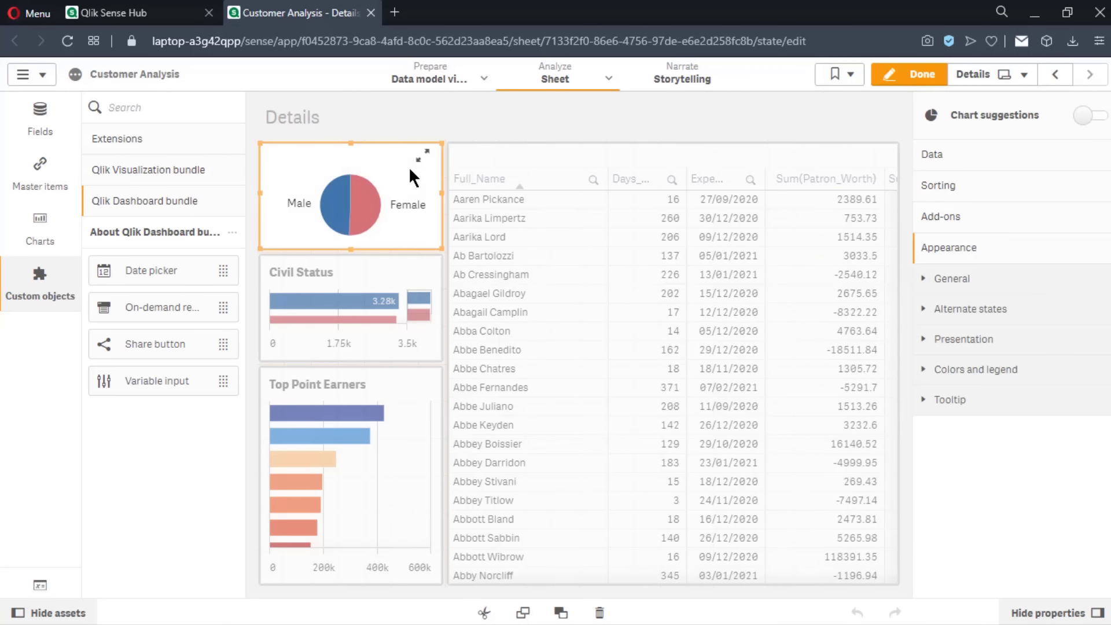
pyautogui.click(992, 161)
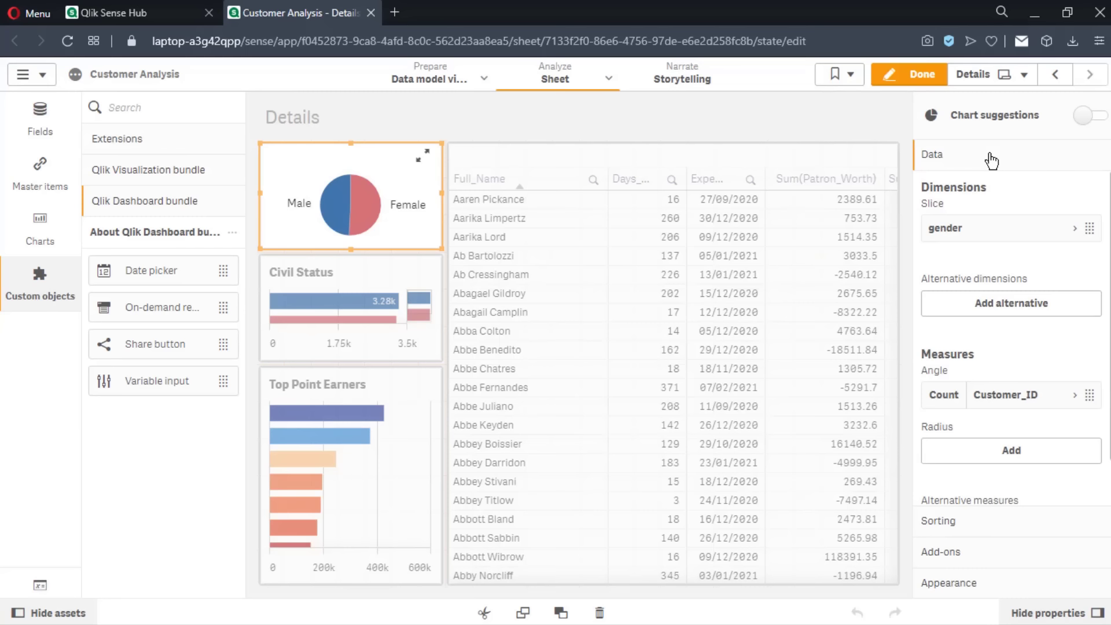
pyautogui.scroll(-1, 1001, 184)
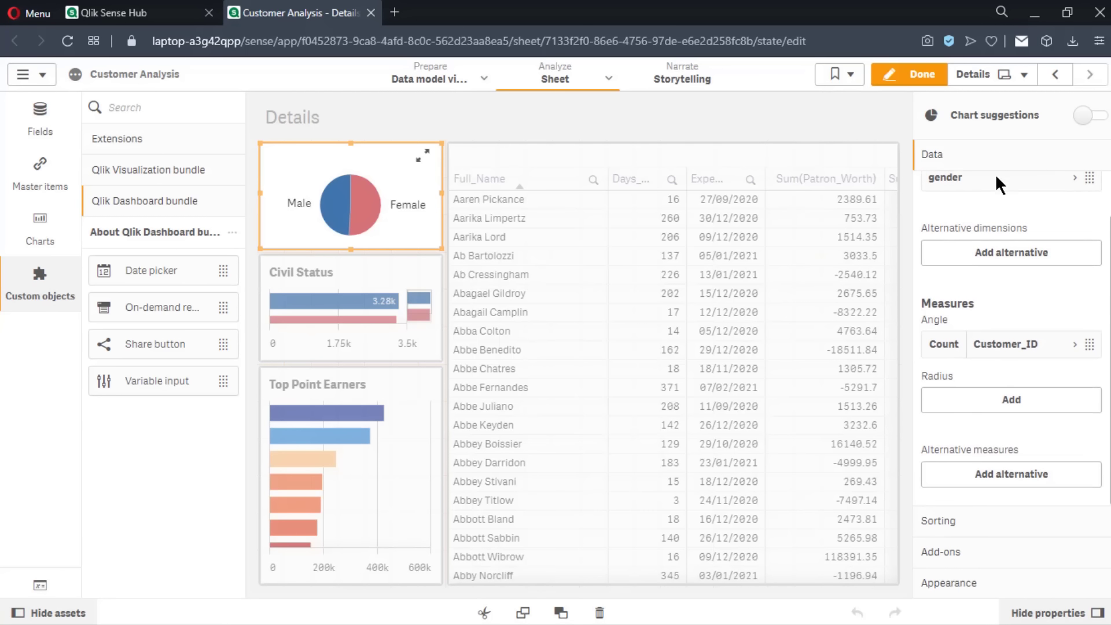
pyautogui.click(982, 544)
pyautogui.click(973, 584)
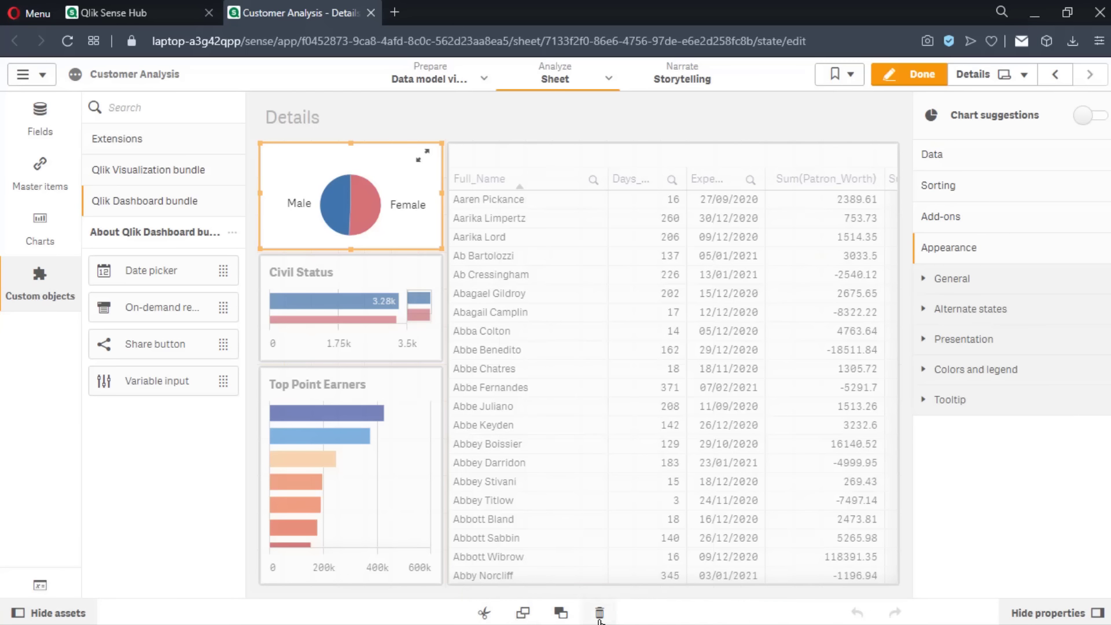
pyautogui.rightClick(386, 189)
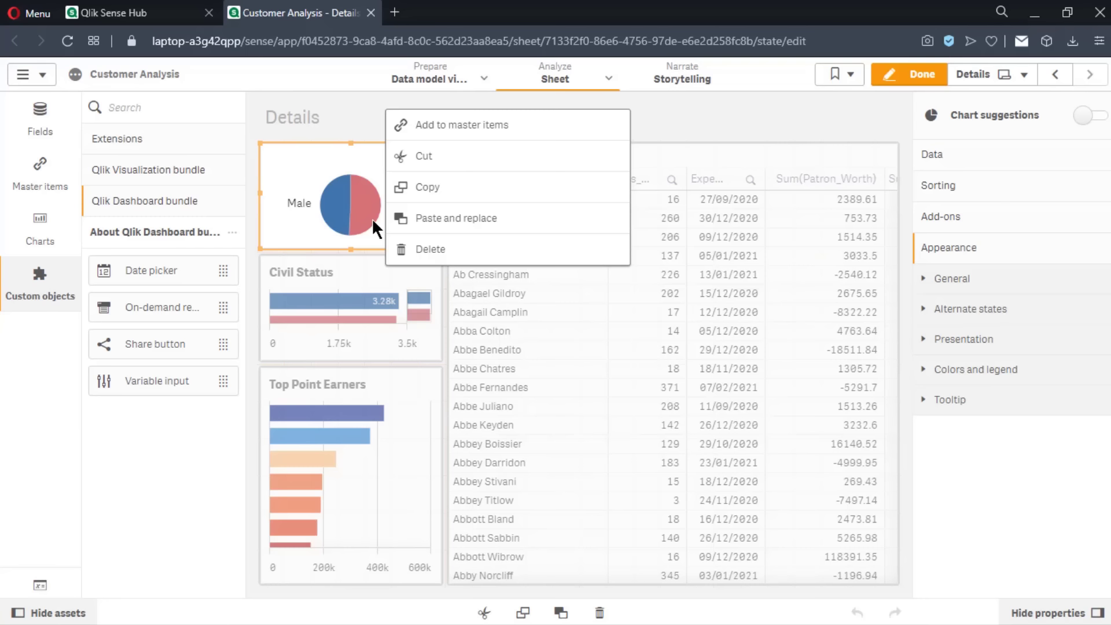
pyautogui.click(362, 115)
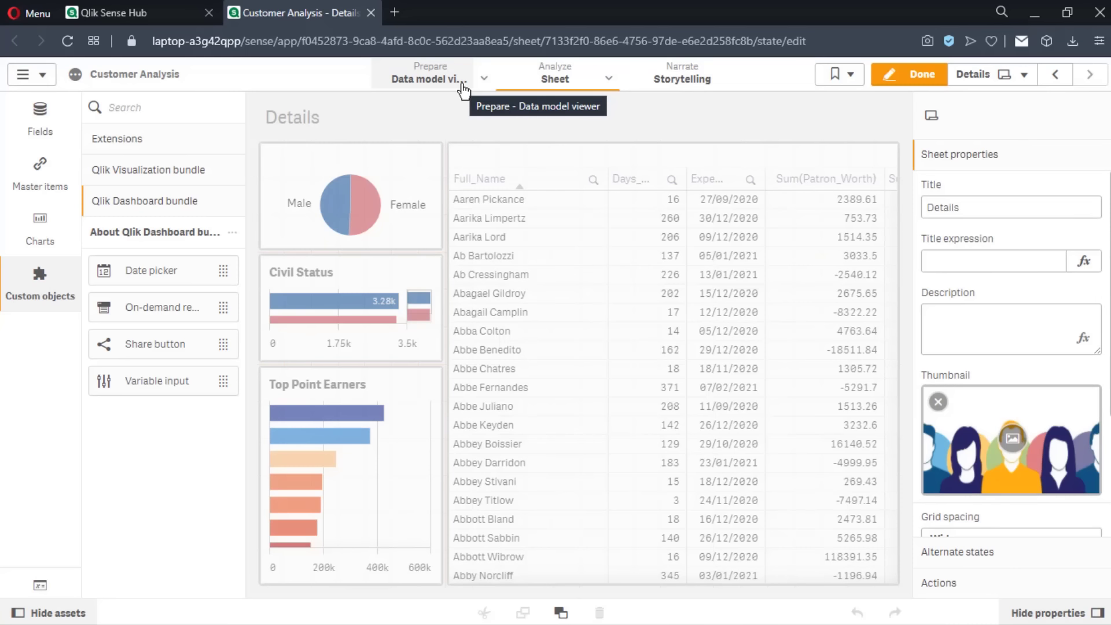
# Open the Data manager in table view and open the Customer Analysis data table for editing
pyautogui.click(483, 78)
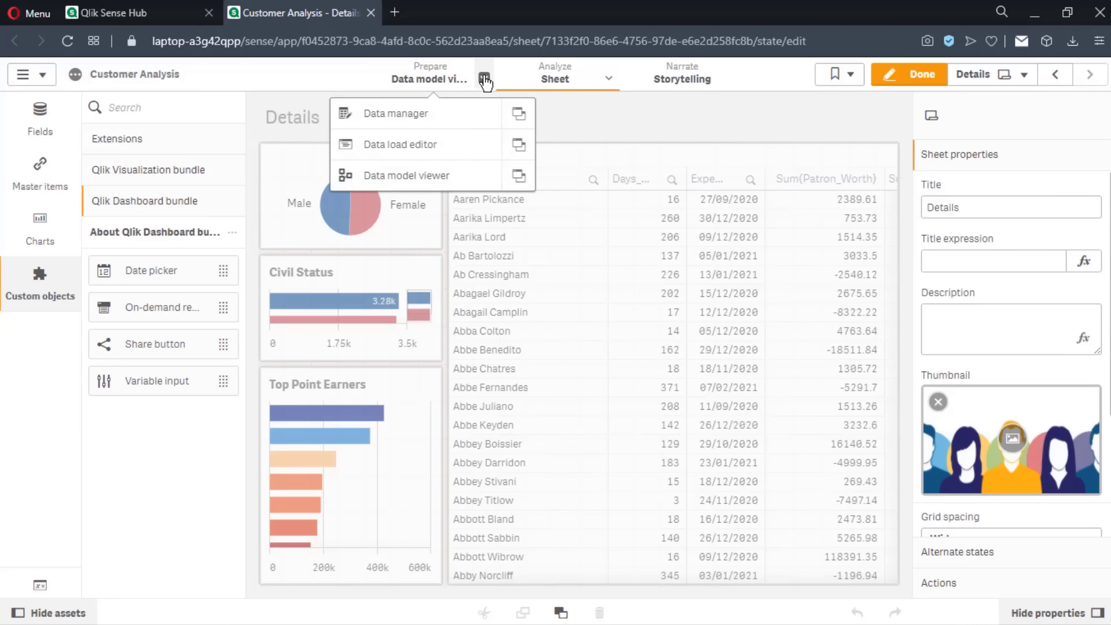
pyautogui.click(452, 119)
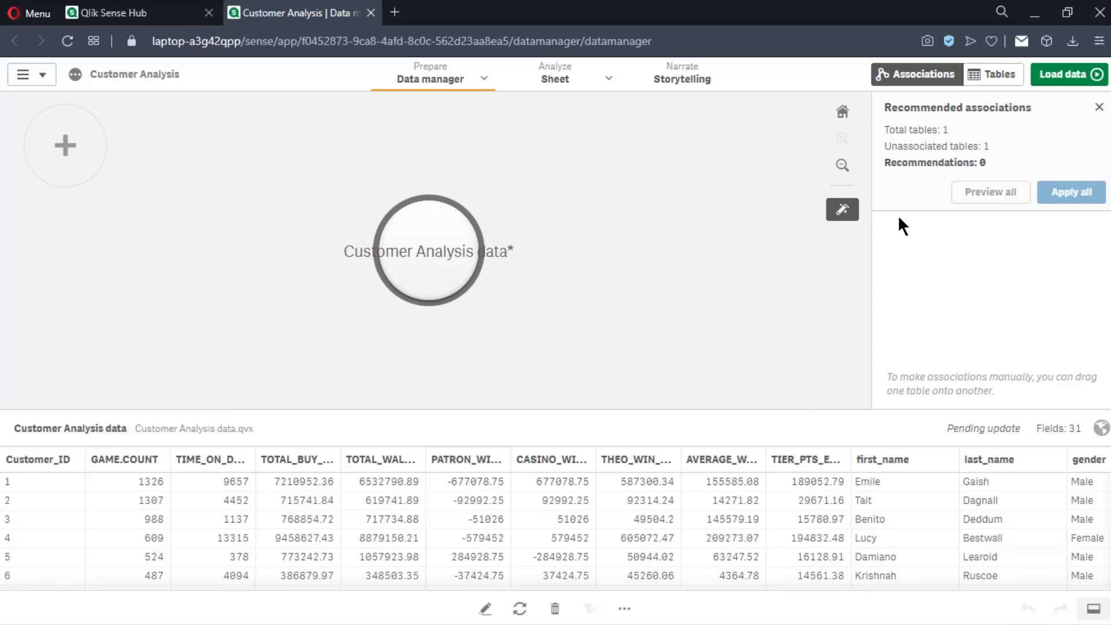
pyautogui.click(992, 74)
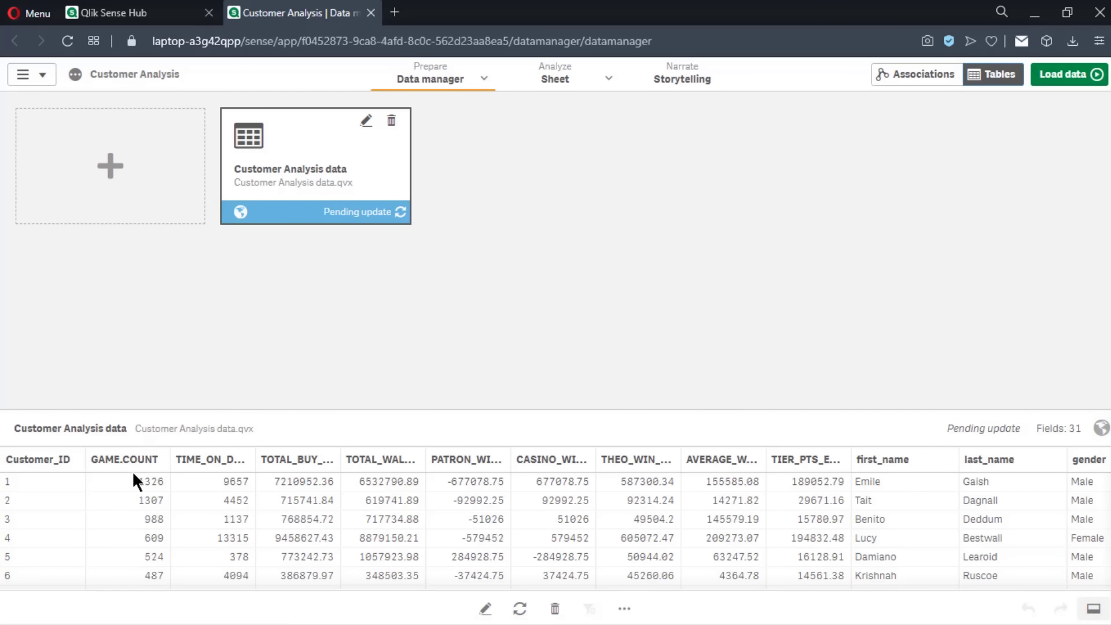
pyautogui.click(485, 613)
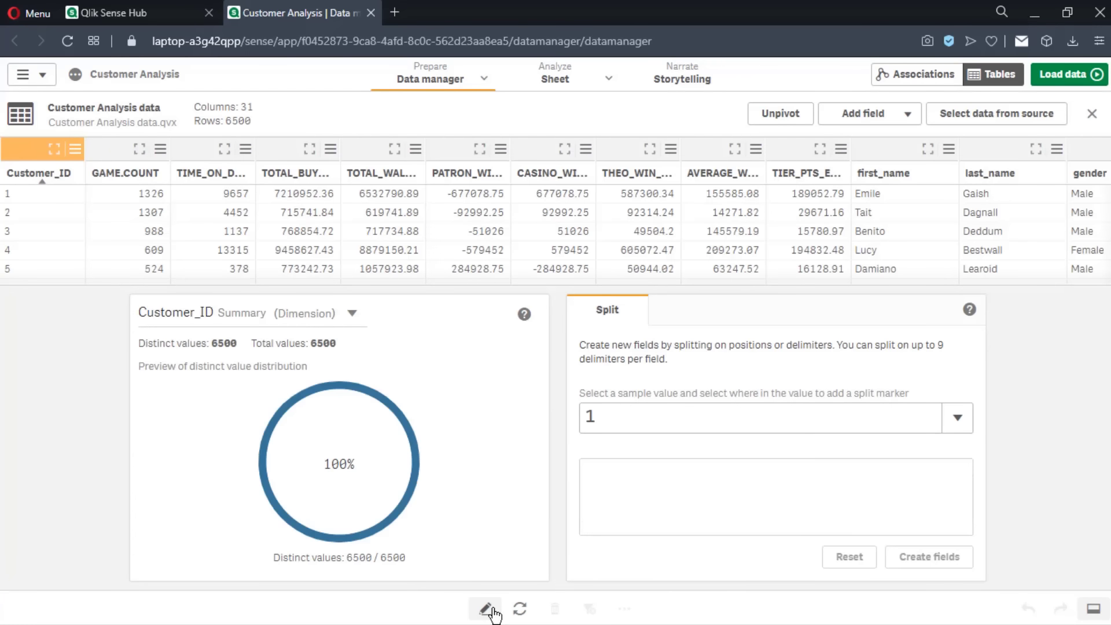
# View the summary and options of the TOTAL_WALK_WITH_HKD field and apply the General field type to it
pyautogui.click(389, 212)
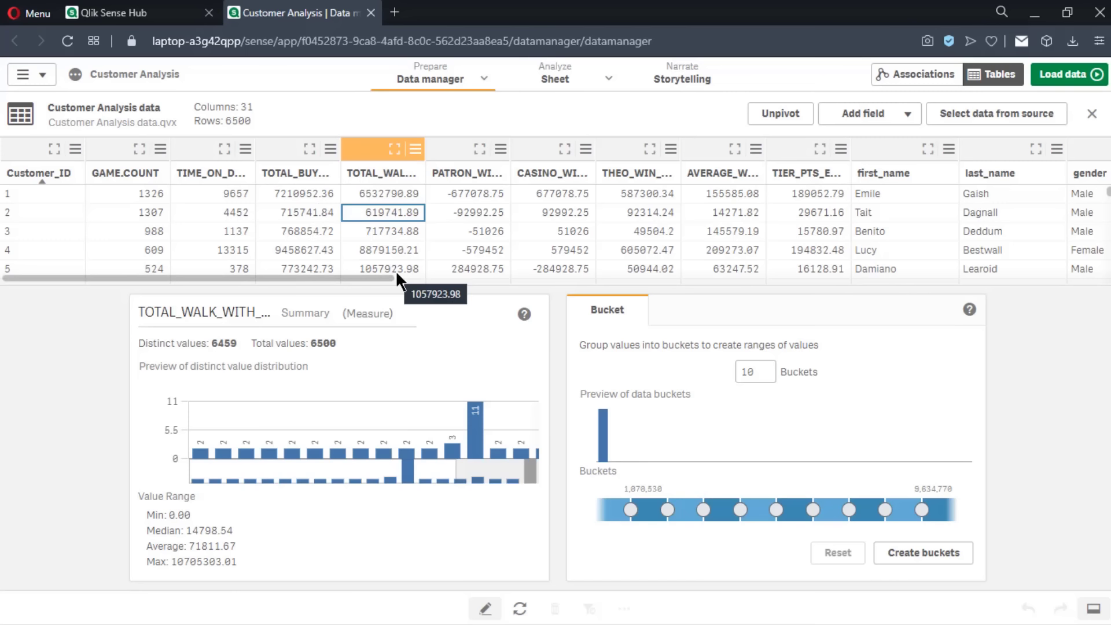
pyautogui.moveTo(397, 280); pyautogui.dragTo(298, 276)
pyautogui.click(415, 150)
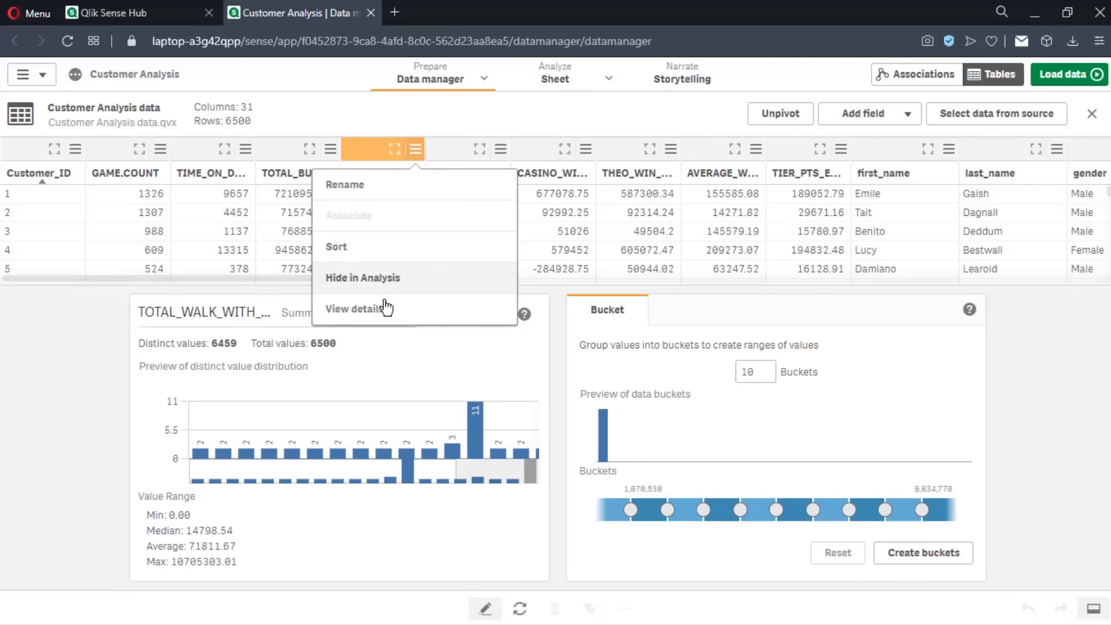
pyautogui.click(396, 150)
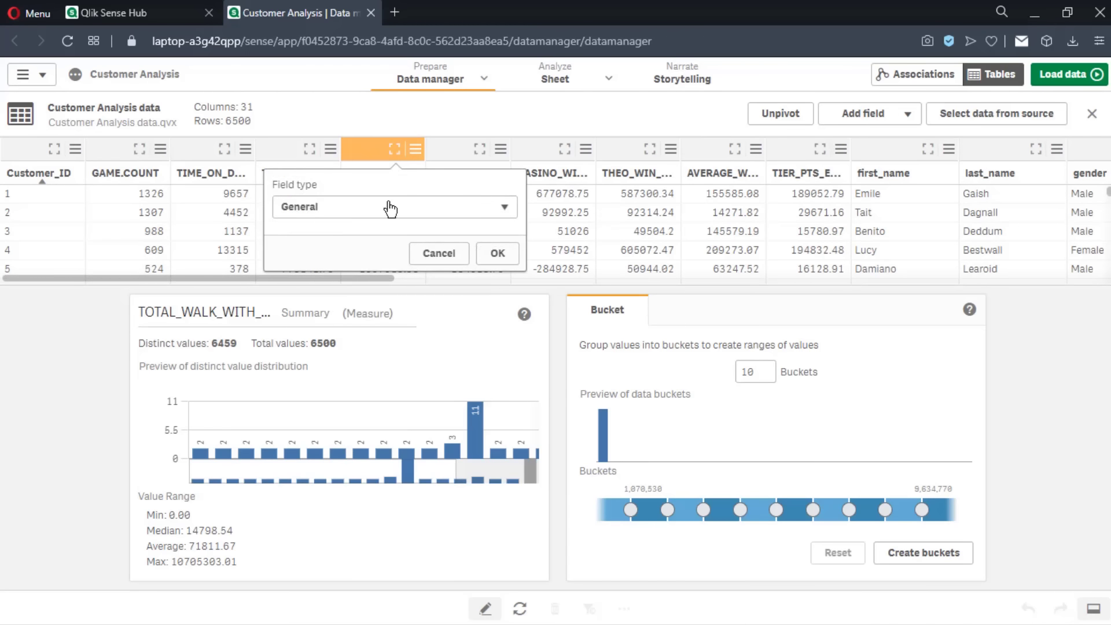
pyautogui.click(494, 253)
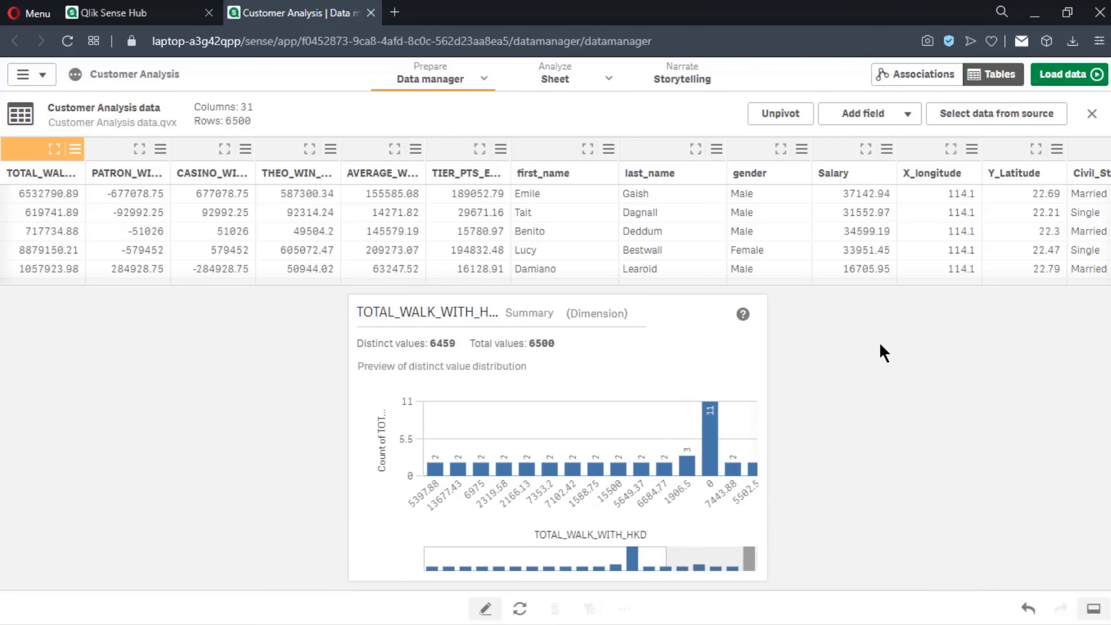
# Open the Data load editor for the Customer Analysis app
pyautogui.click(484, 81)
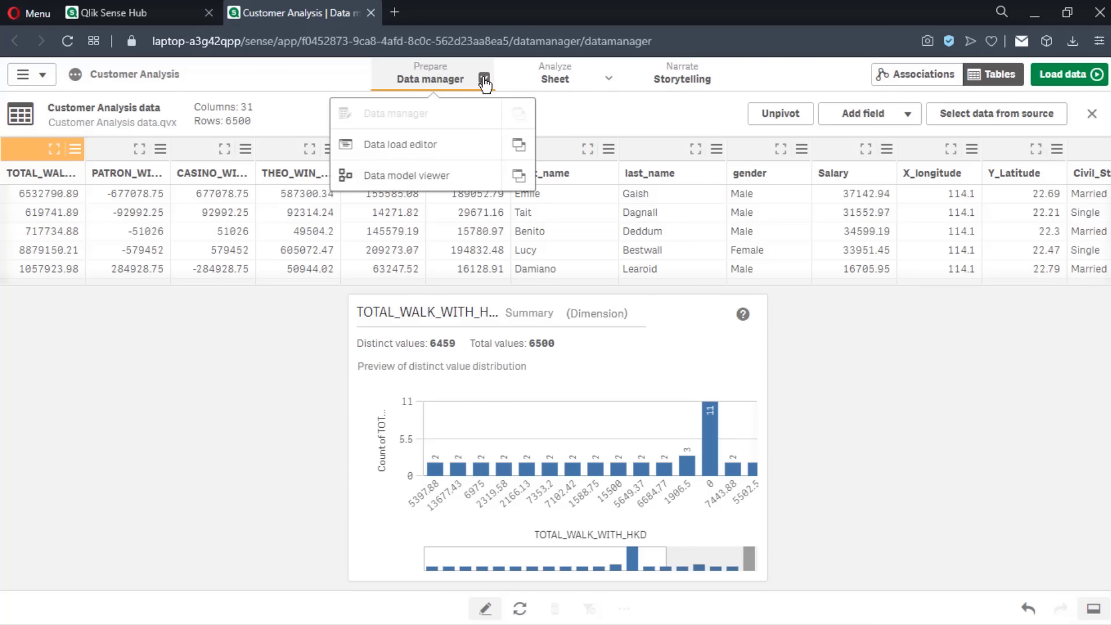
pyautogui.click(439, 157)
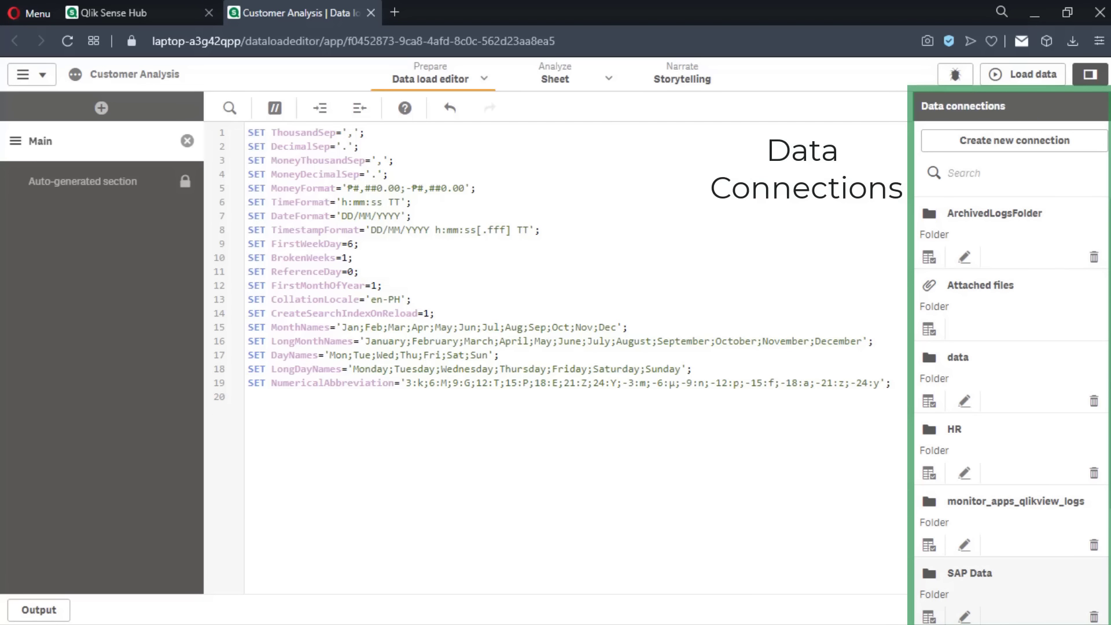
# Look through the data connections and view the Auto-generated section of the load script, returning to the Main section
pyautogui.scroll(-3, 1016, 618)
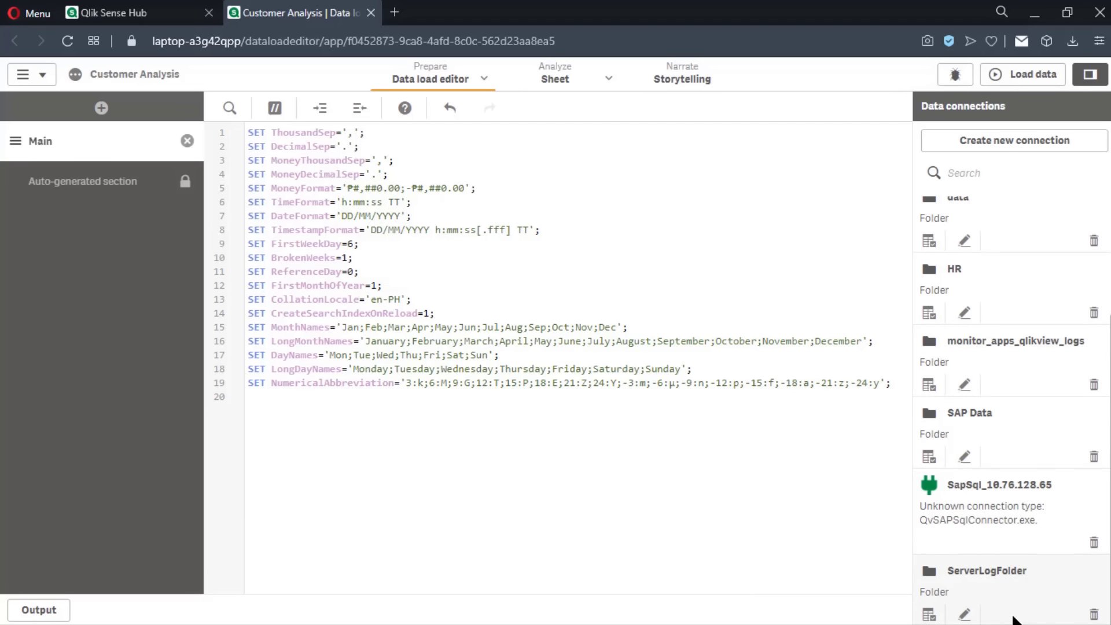
pyautogui.scroll(3, 1016, 618)
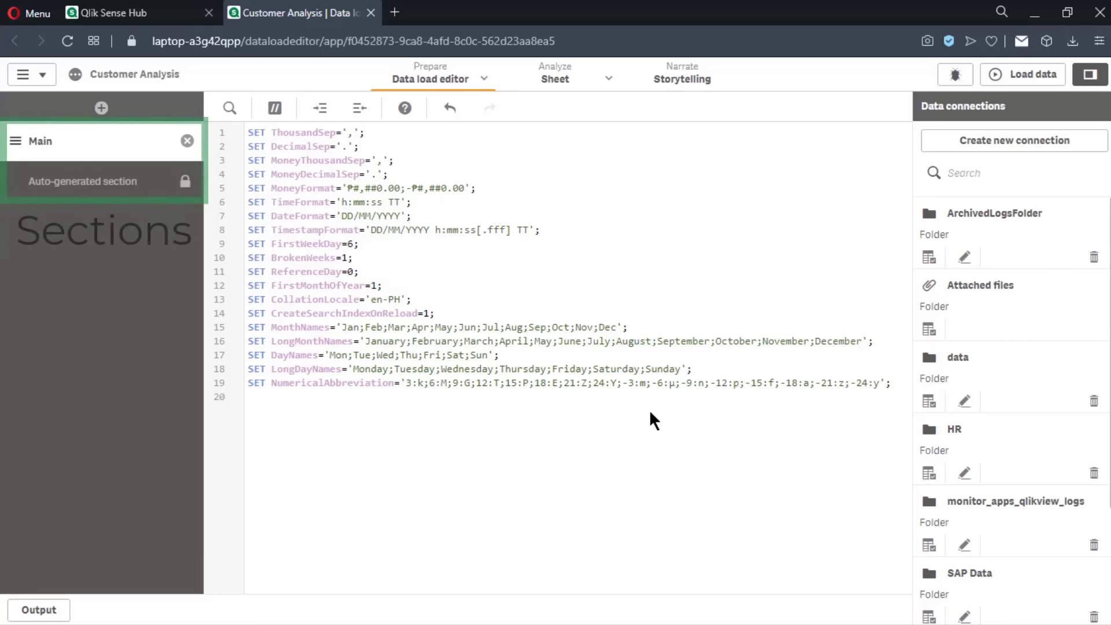
pyautogui.click(105, 190)
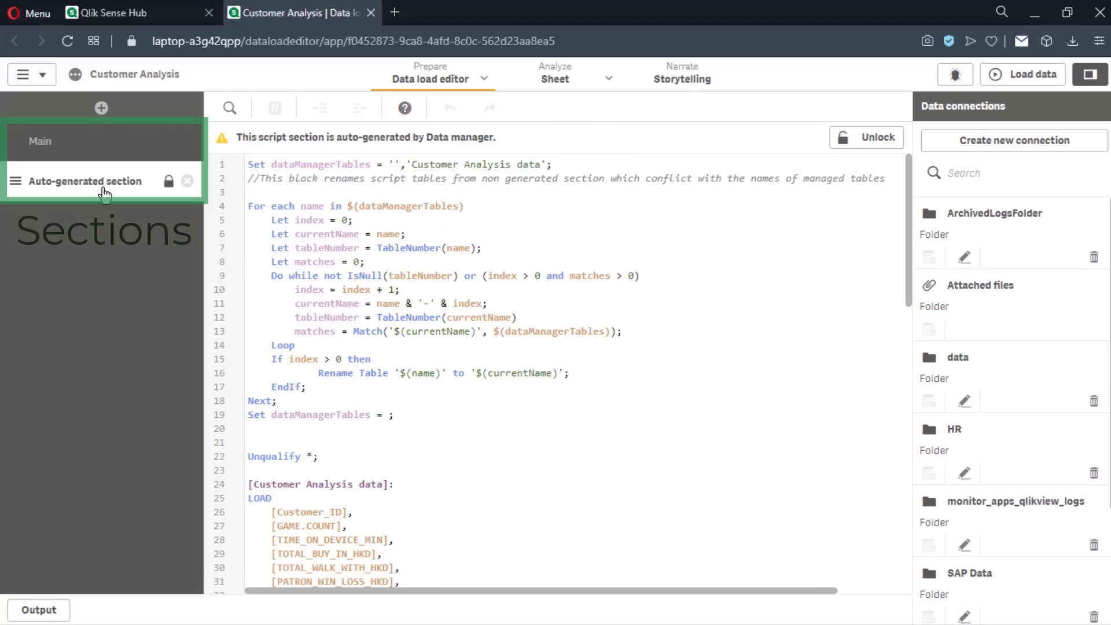
pyautogui.click(110, 153)
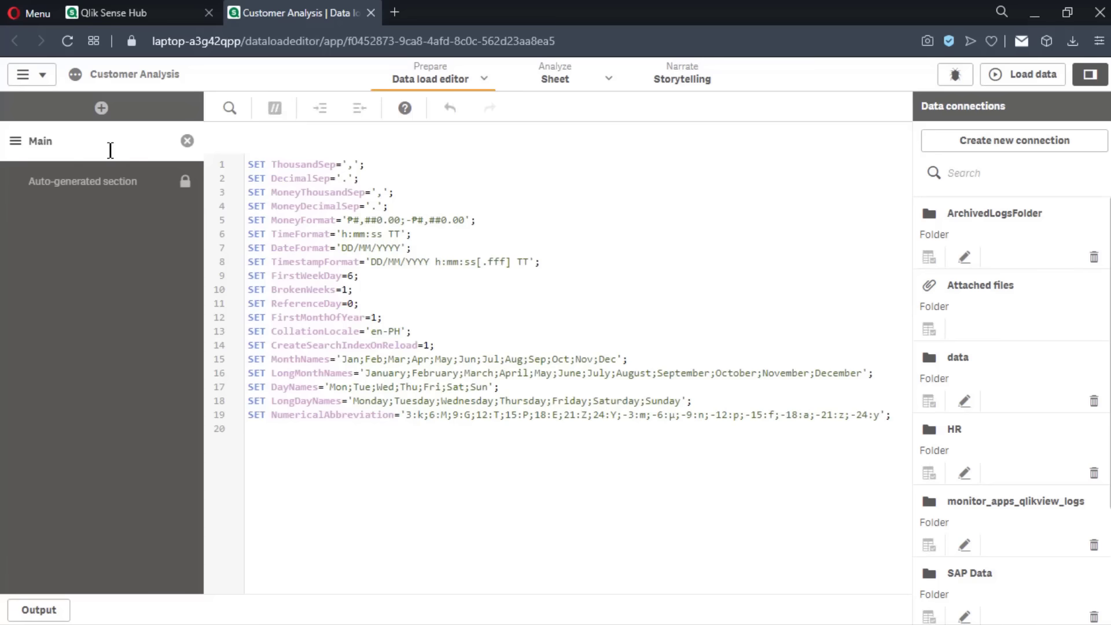
# Open the Data model viewer for the Customer Analysis app and look closely at the Customer Analysis data table
pyautogui.click(485, 84)
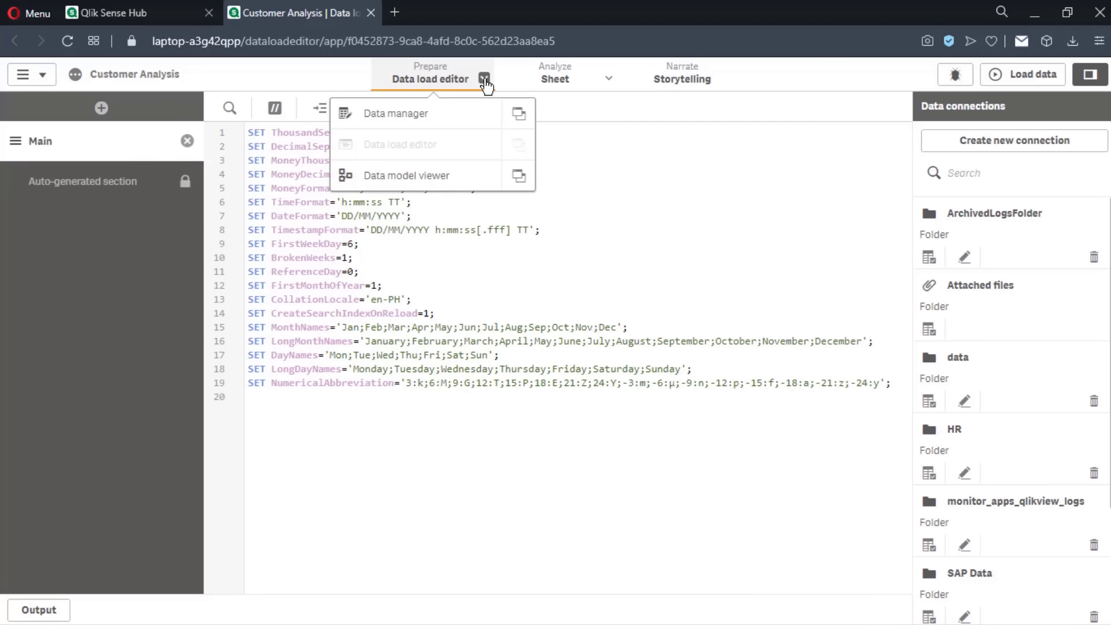
pyautogui.click(472, 184)
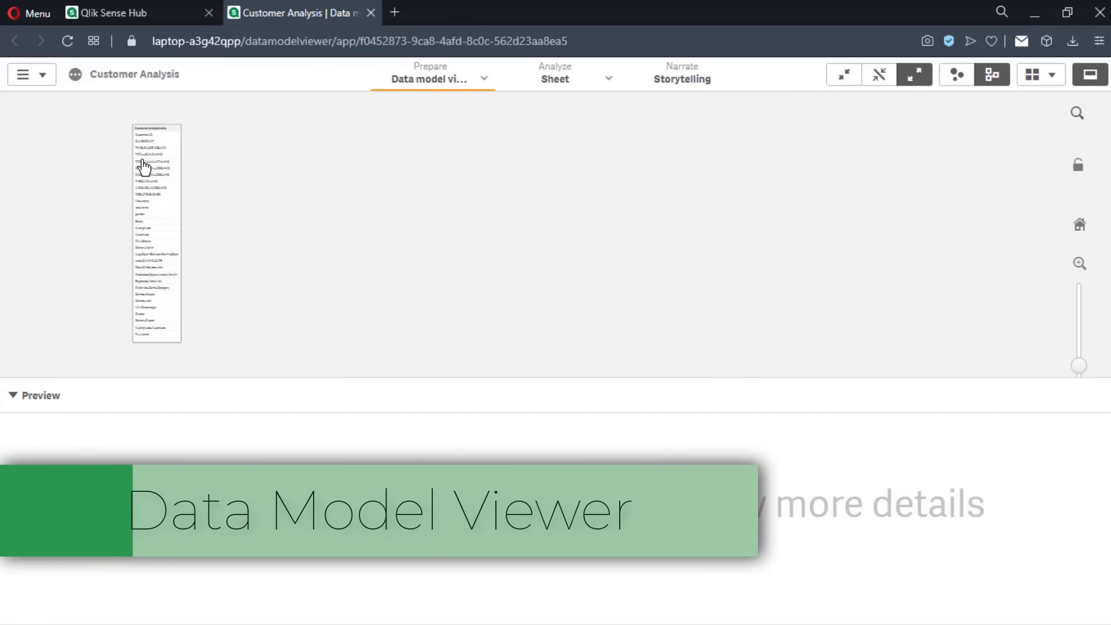
pyautogui.scroll(2, 143, 168)
pyautogui.scroll(4, 141, 163)
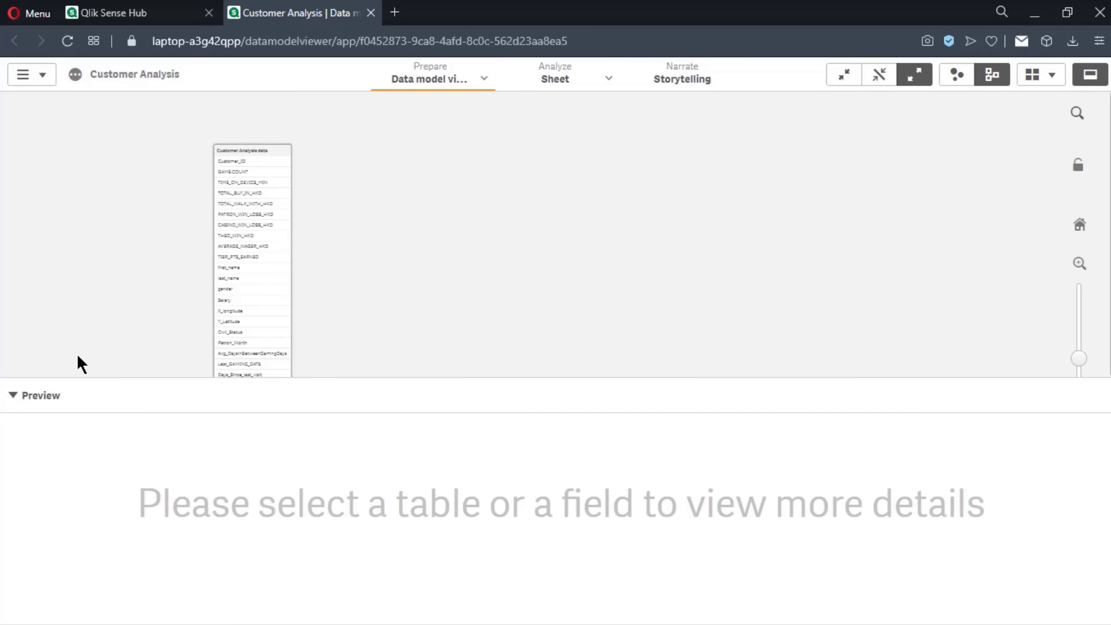
# Try the collapsed, linked-fields and expanded displays of the data model, and switch to the other table view and back
pyautogui.click(845, 80)
pyautogui.click(879, 80)
pyautogui.click(919, 82)
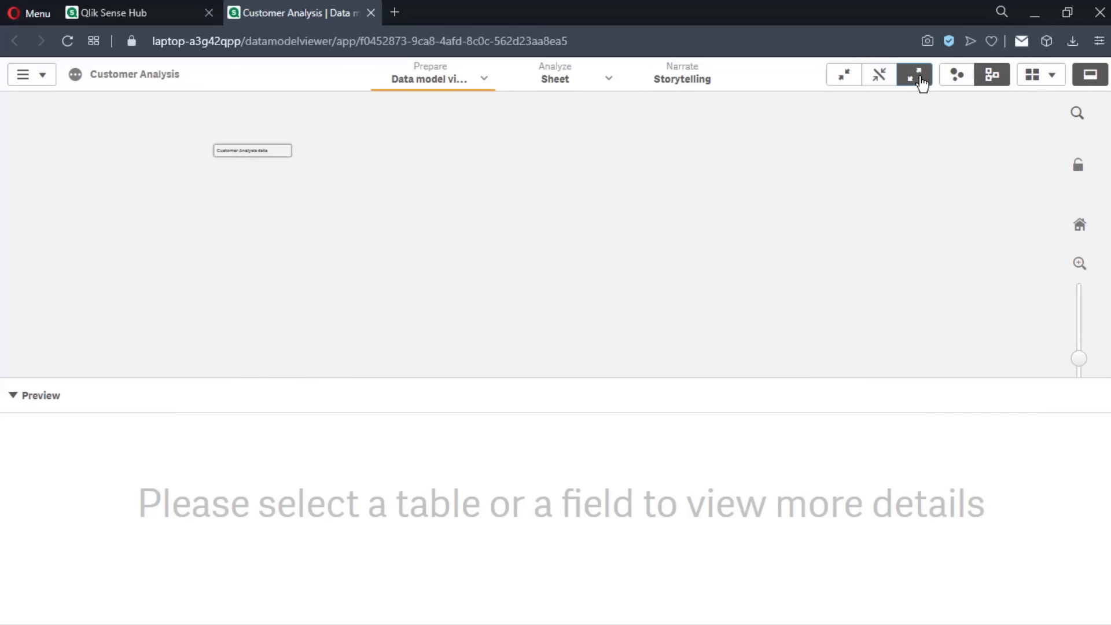
pyautogui.click(965, 84)
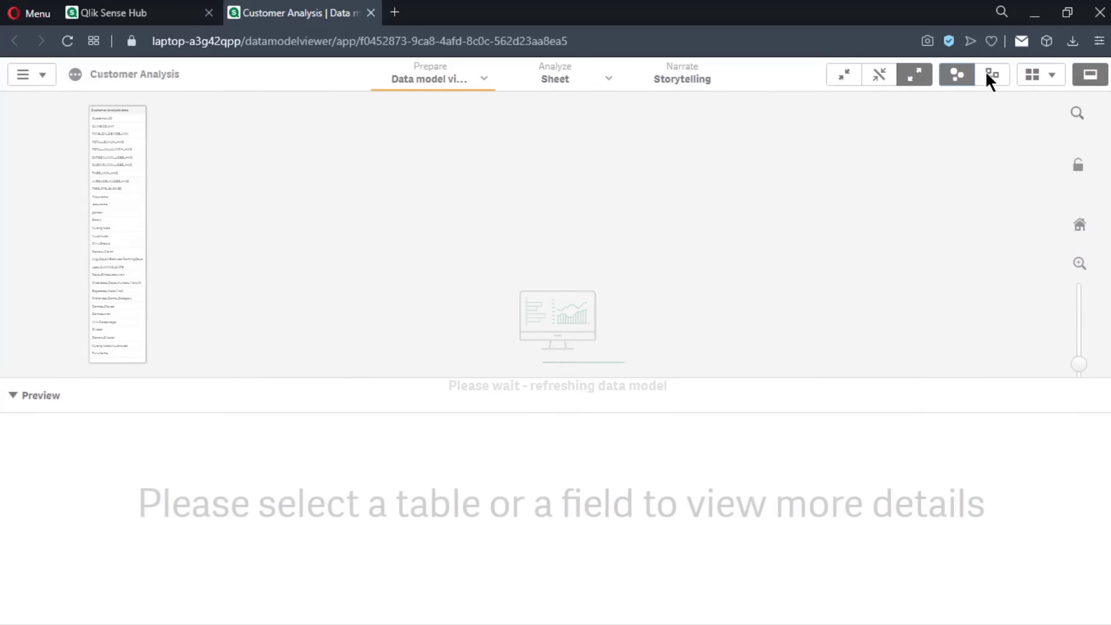
pyautogui.click(990, 77)
# View the layout options of the data model and preview the Preferred_Game_Category field of the Customer Analysis data table
pyautogui.click(1044, 76)
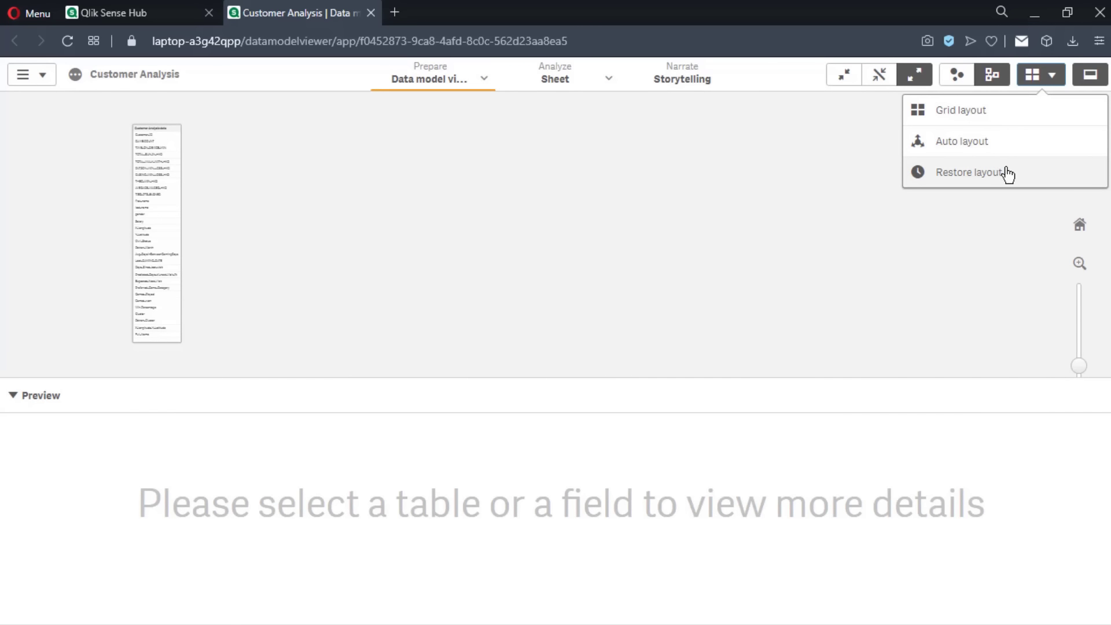
pyautogui.click(151, 287)
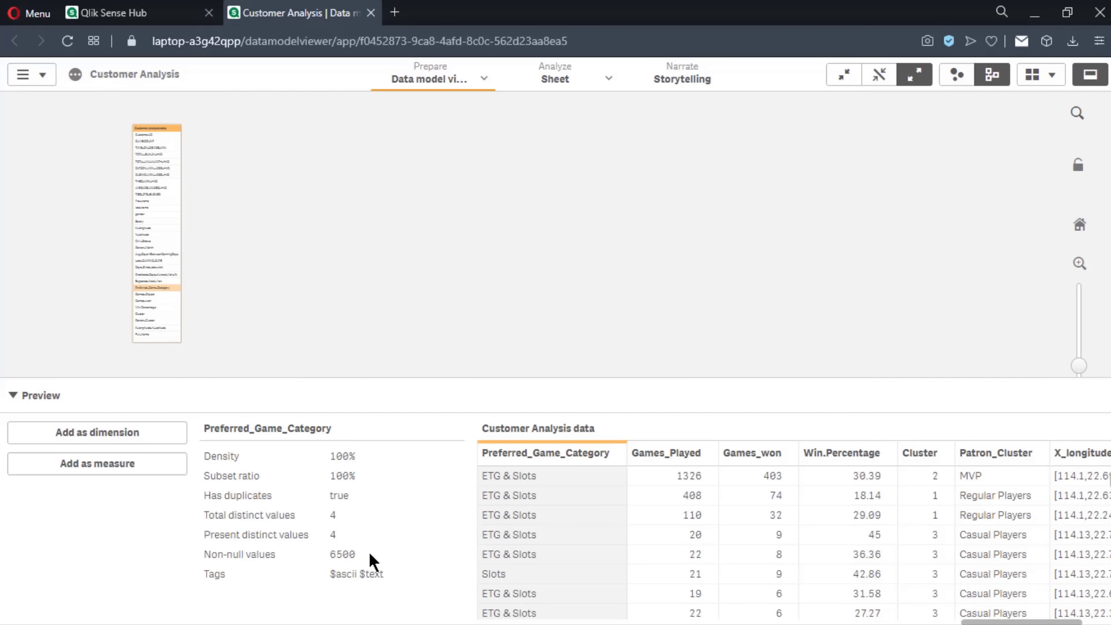
# Open the Insights view and generate insights with GAME.COUNT as the question, plus insights for the Expected_Next_Visit field
pyautogui.click(611, 81)
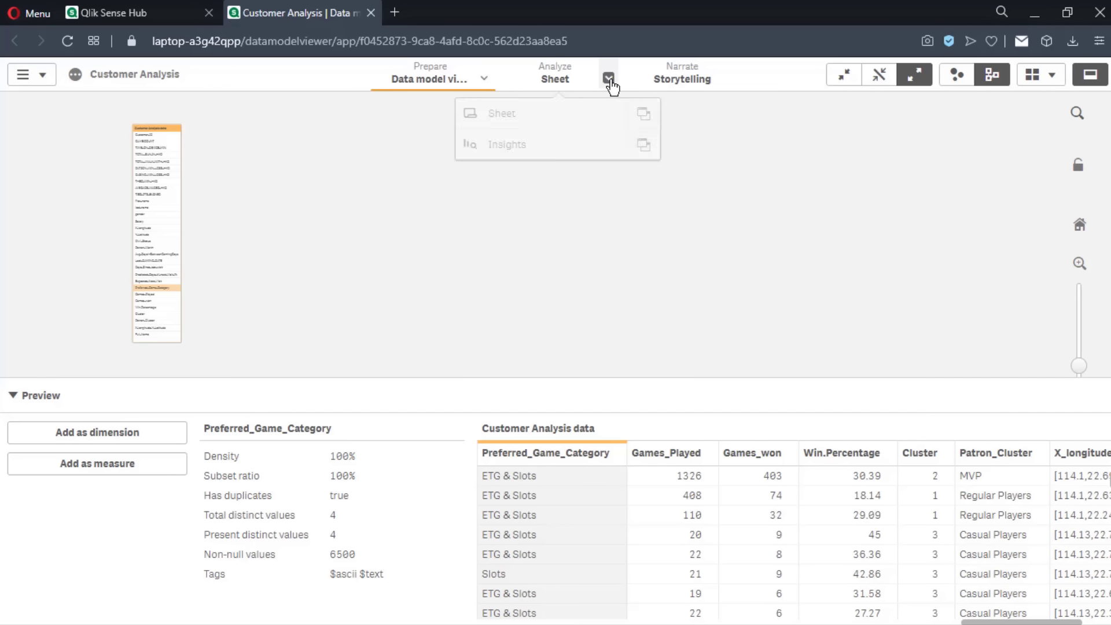
pyautogui.click(586, 144)
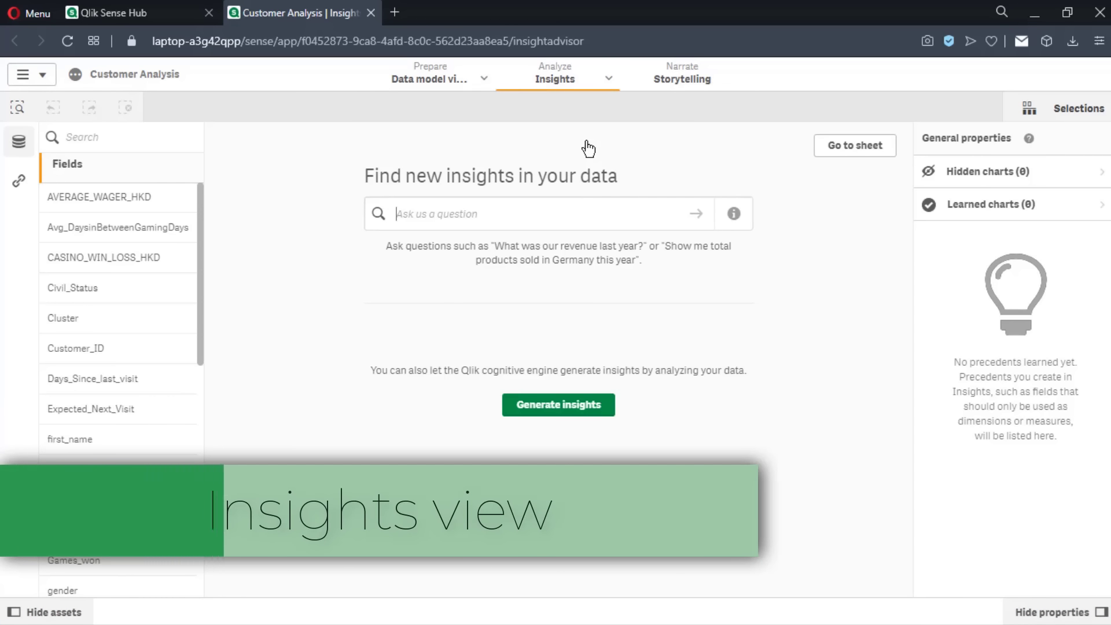
pyautogui.click(406, 209)
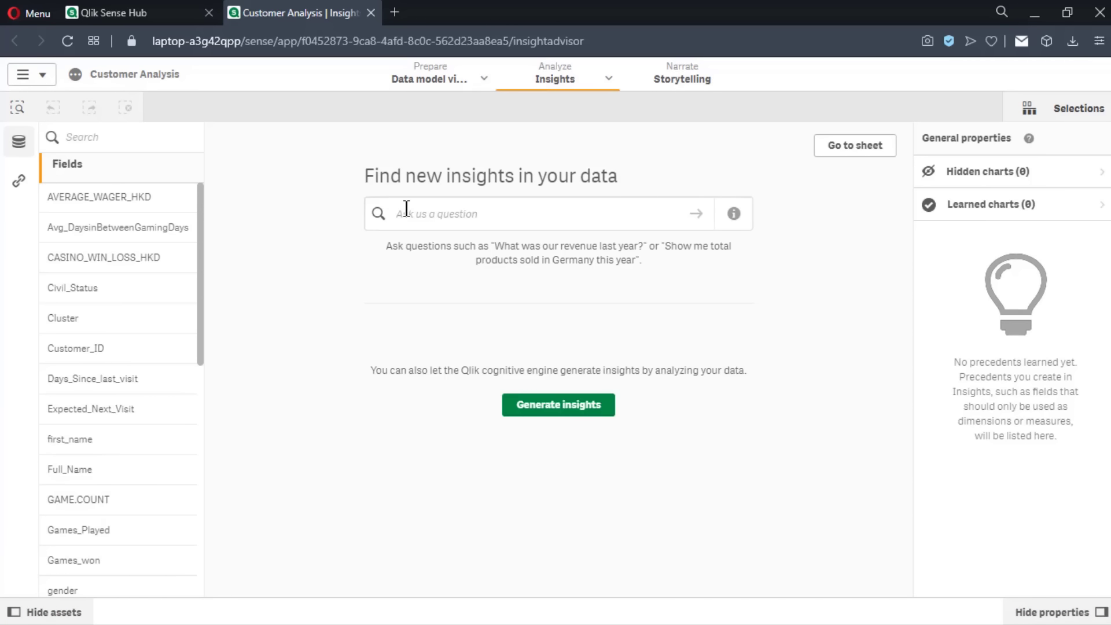
pyautogui.write('game')
pyautogui.click(447, 267)
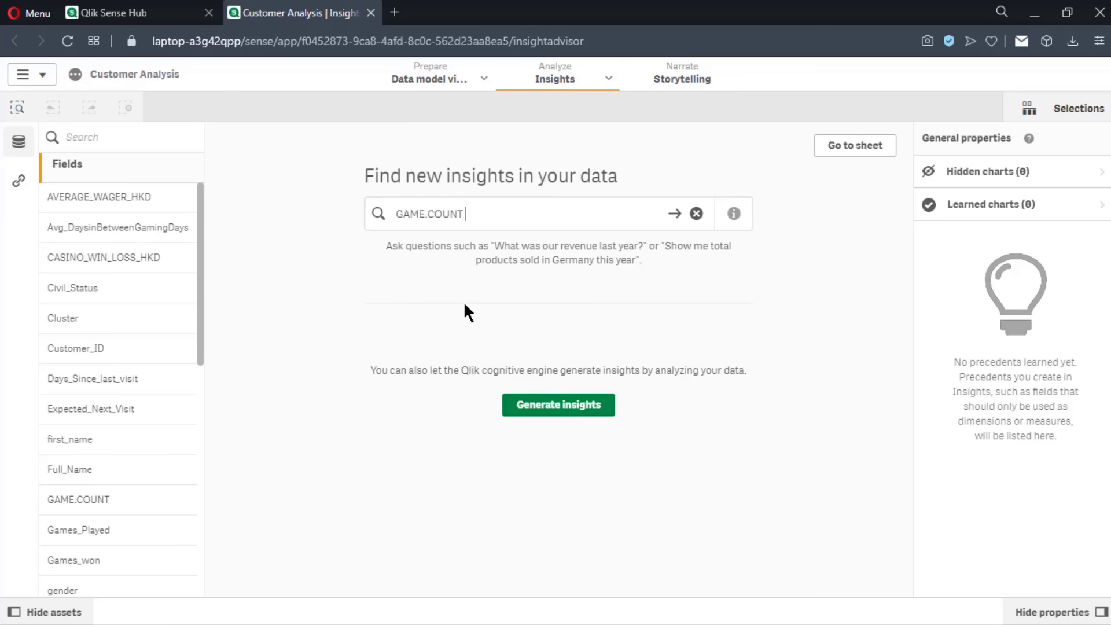
pyautogui.click(540, 412)
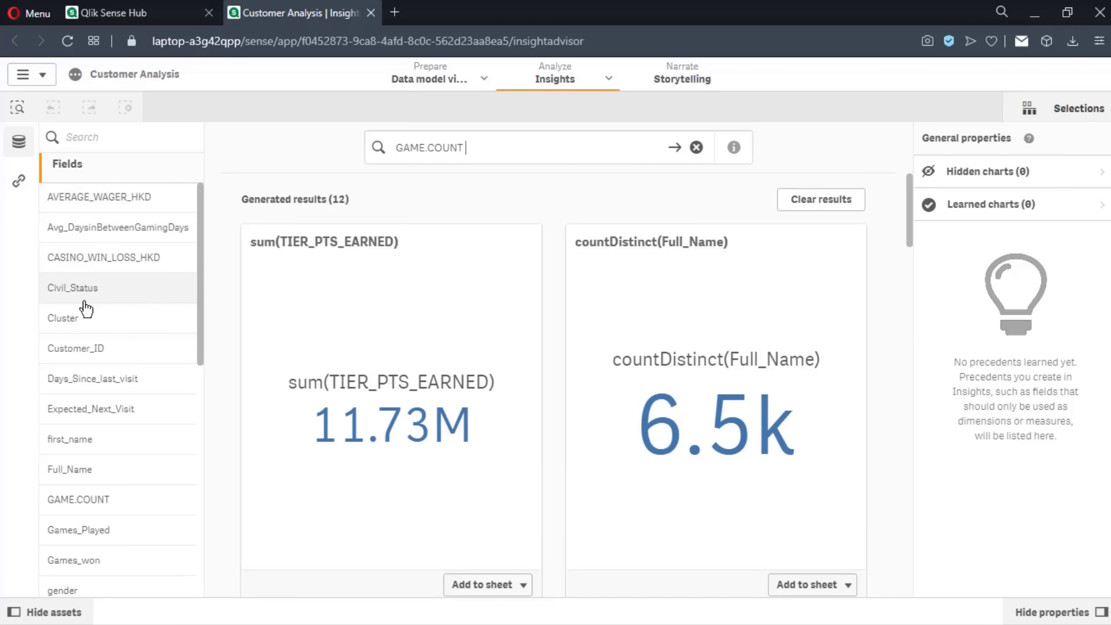
pyautogui.click(82, 411)
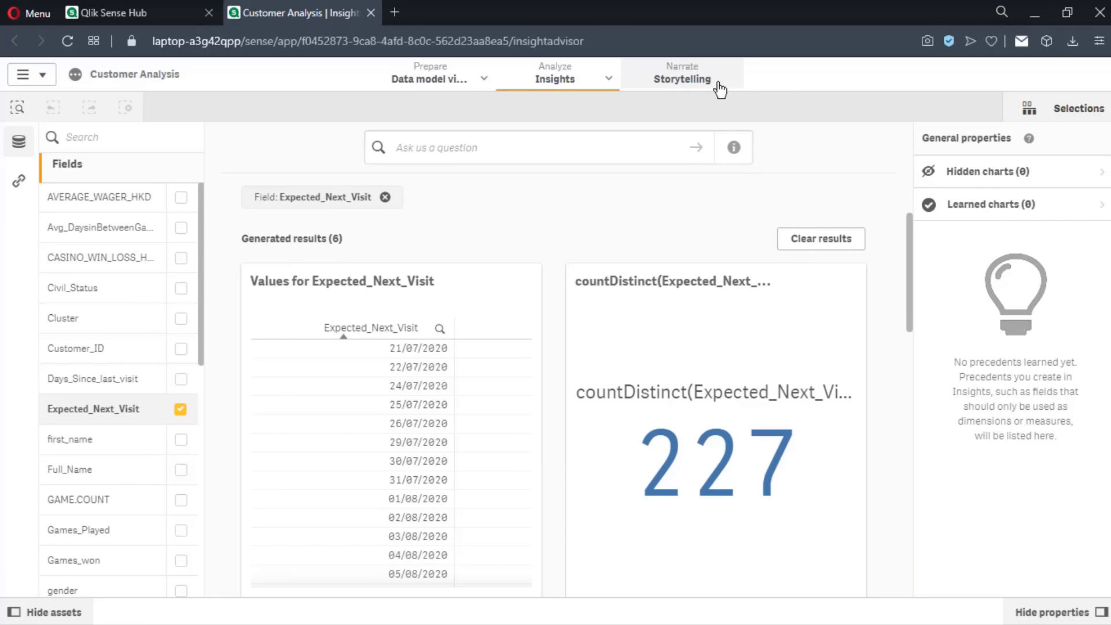
# Open My new story in Storytelling, add a blank second slide and go back to the first slide with the treemap
pyautogui.click(690, 83)
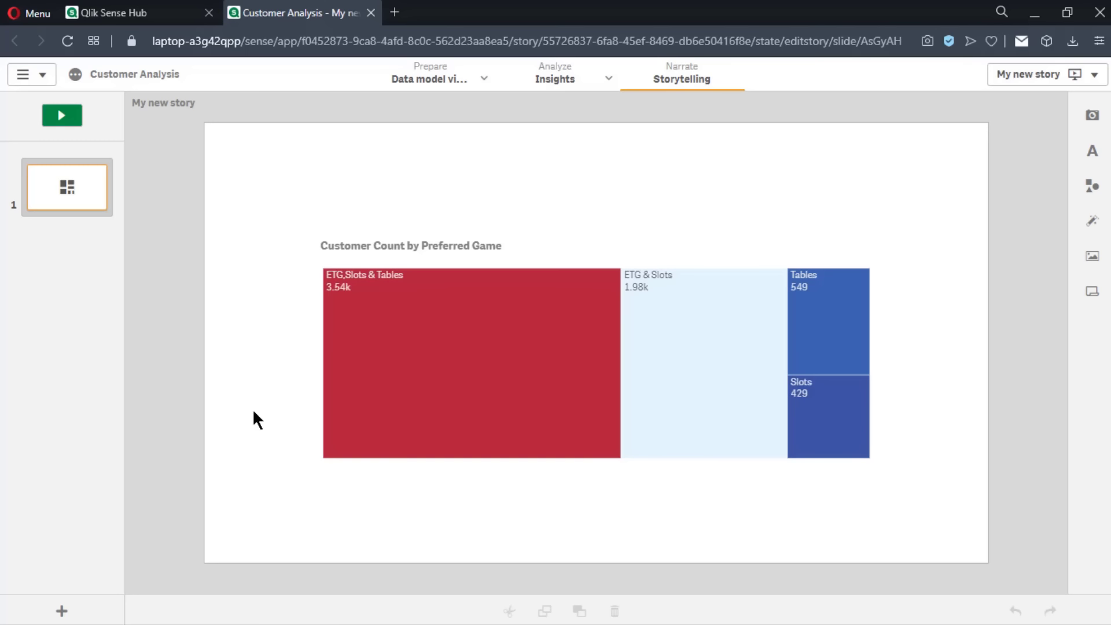
pyautogui.click(63, 611)
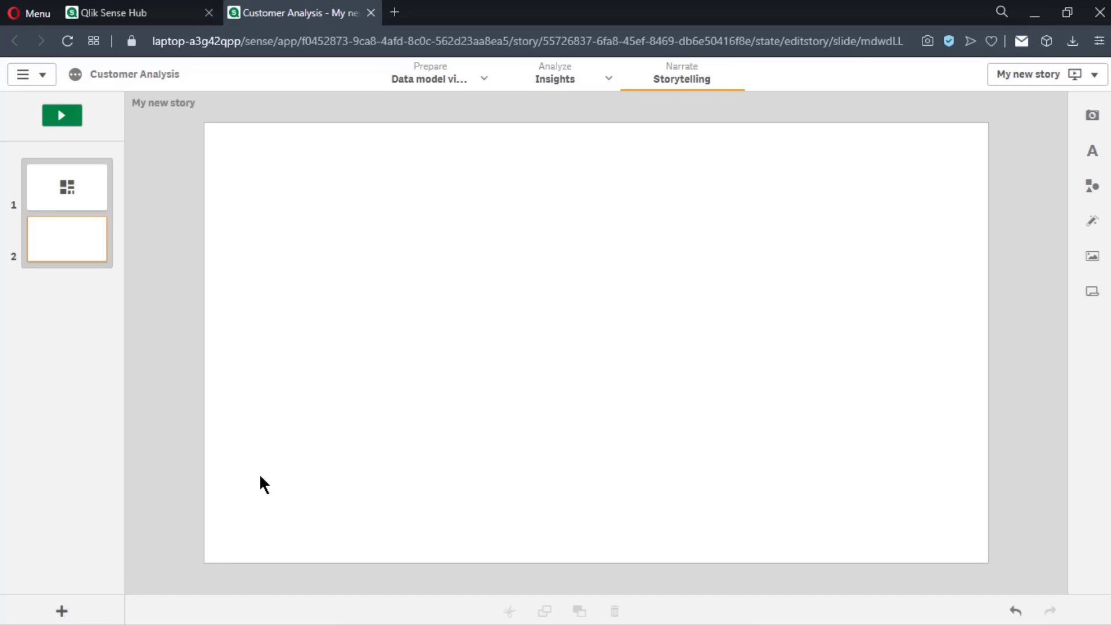
pyautogui.click(84, 190)
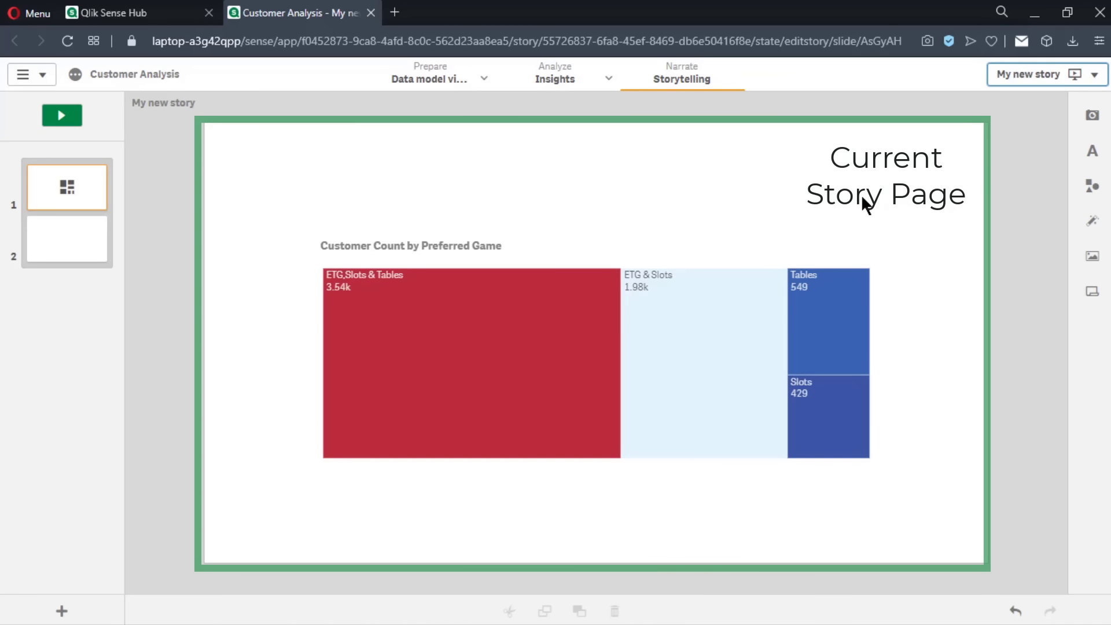
pyautogui.click(80, 244)
pyautogui.click(82, 199)
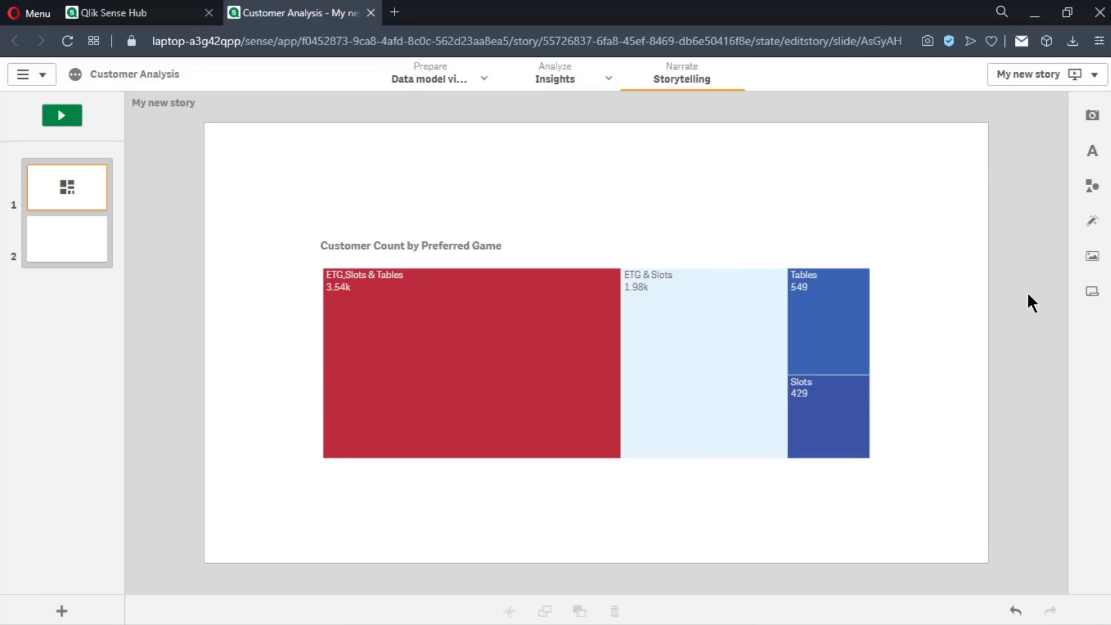
pyautogui.click(703, 370)
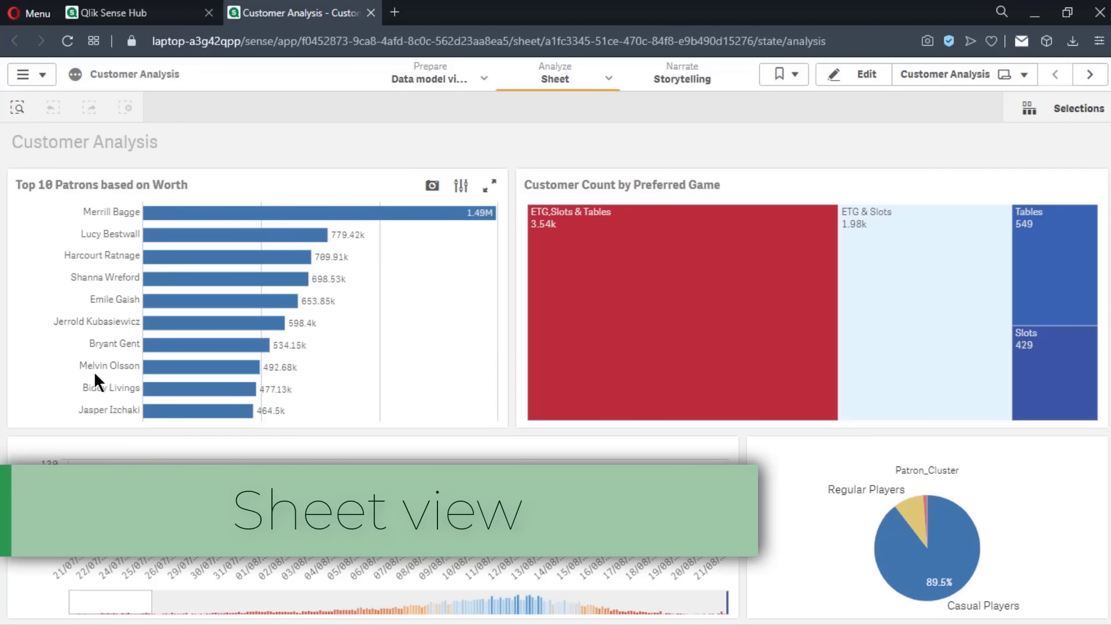
# Switch the Data manager to table view and open the Customer Analysis data table for editing at the TOTAL_WALK_WITH_HKD field
pyautogui.moveTo(95, 373)
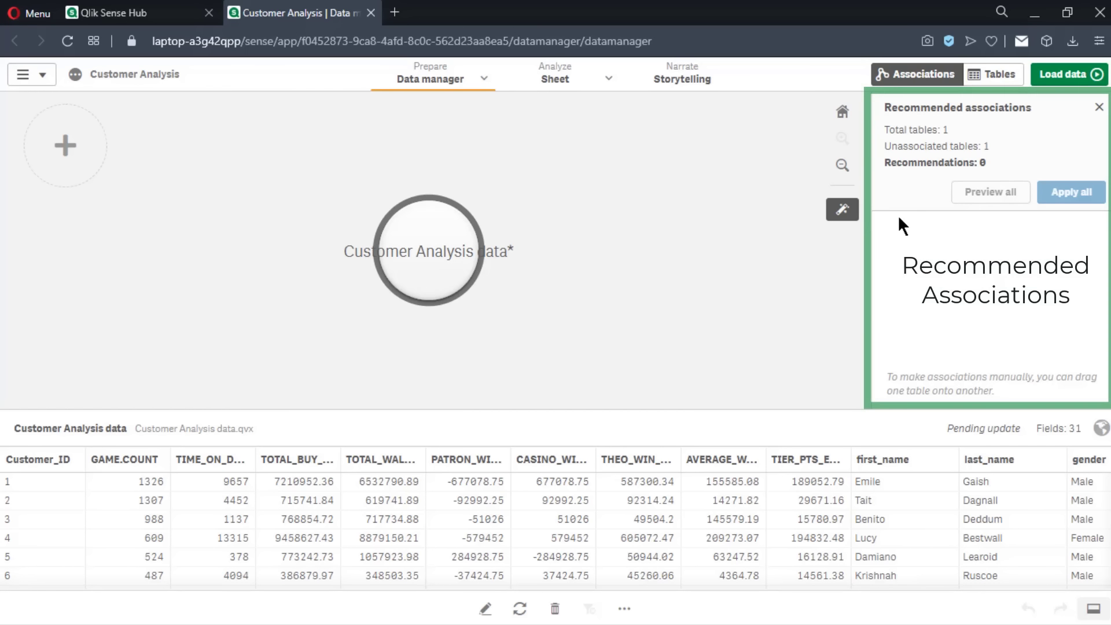
pyautogui.click(993, 74)
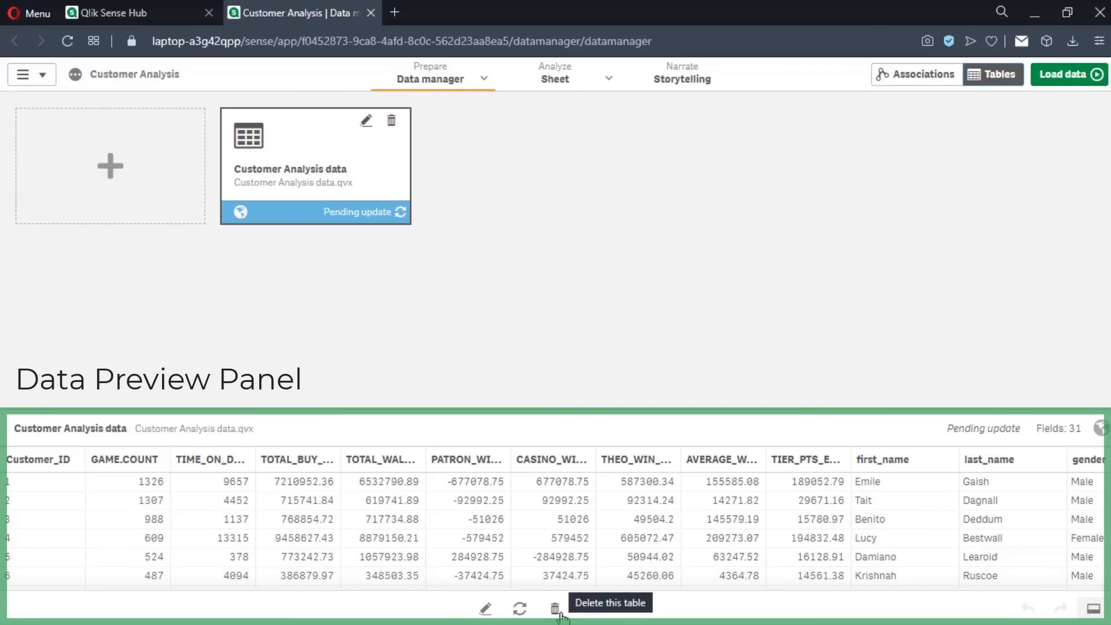
pyautogui.click(487, 610)
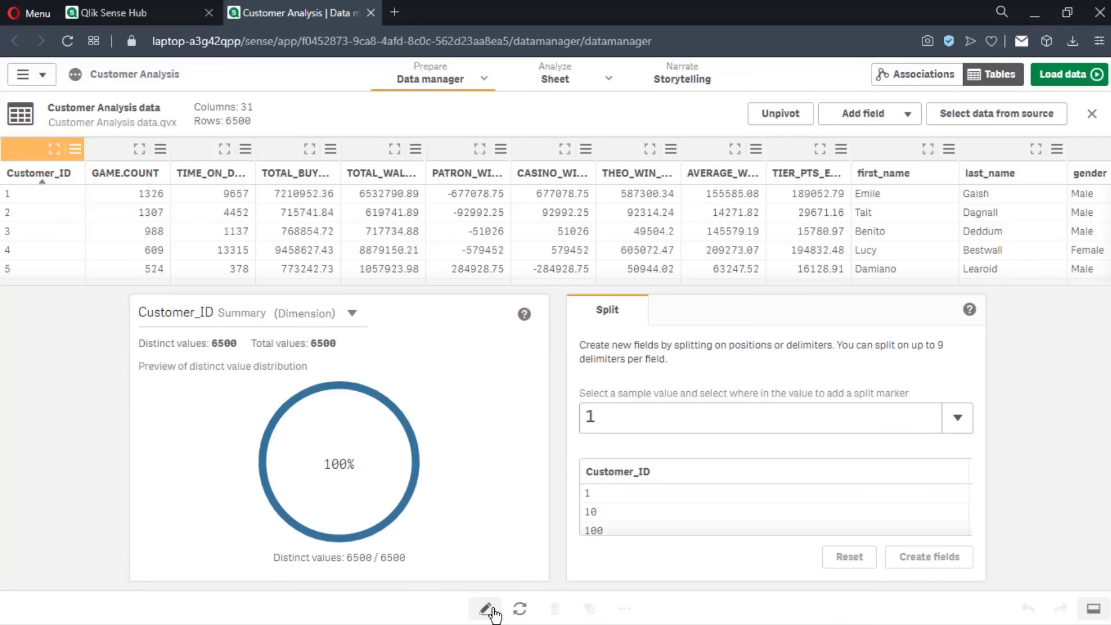
pyautogui.click(389, 212)
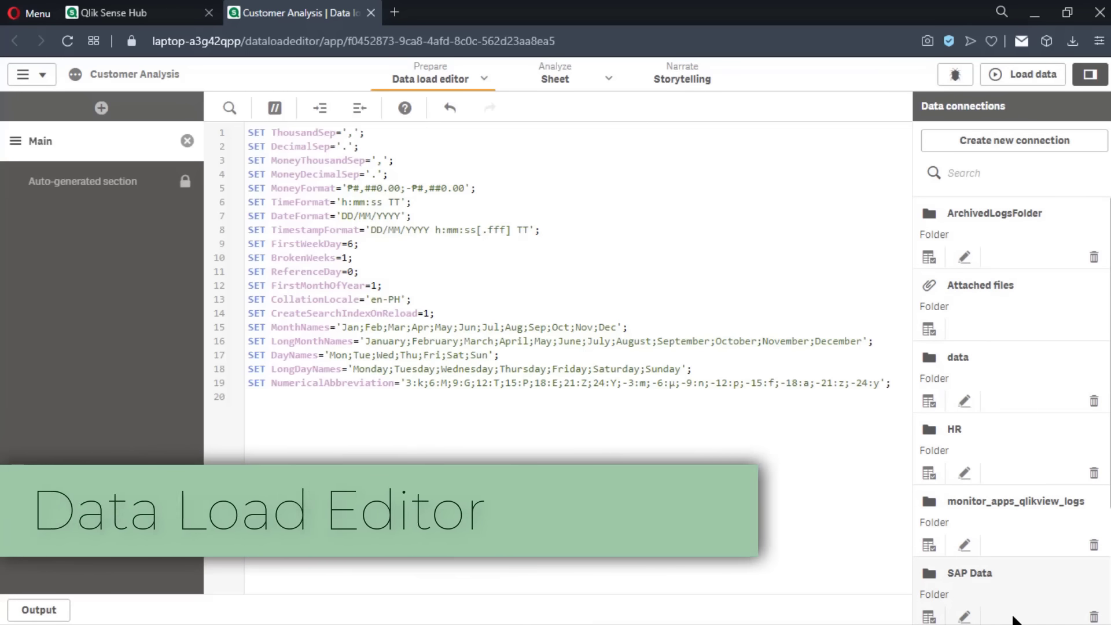
# Look through the list of data connections in the Data load editor
pyautogui.scroll(-3, 1015, 620)
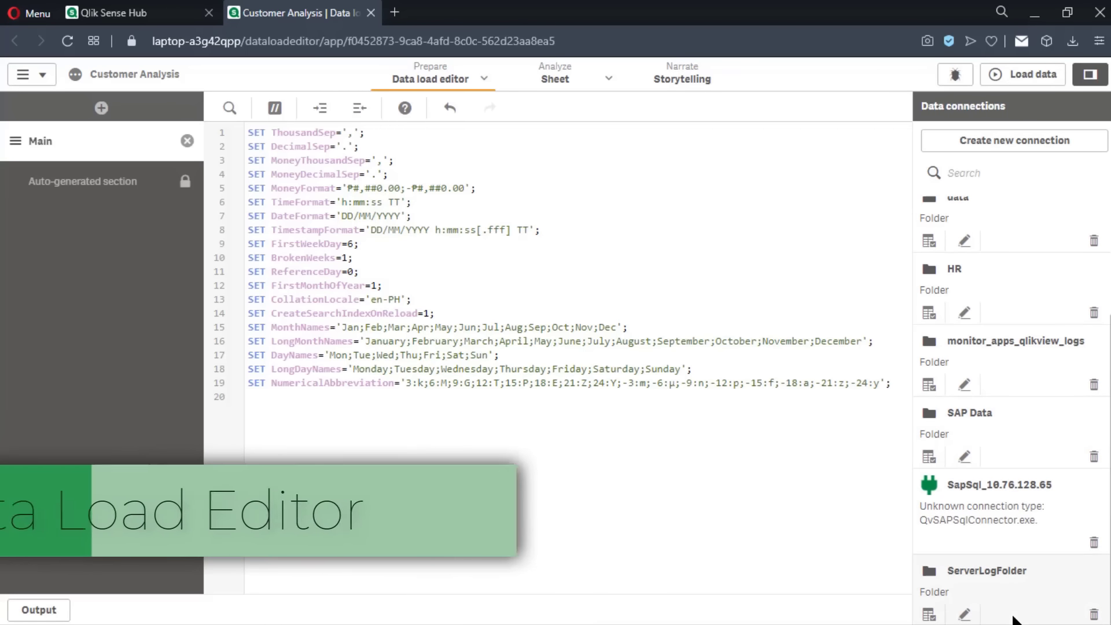
pyautogui.scroll(3, 1014, 618)
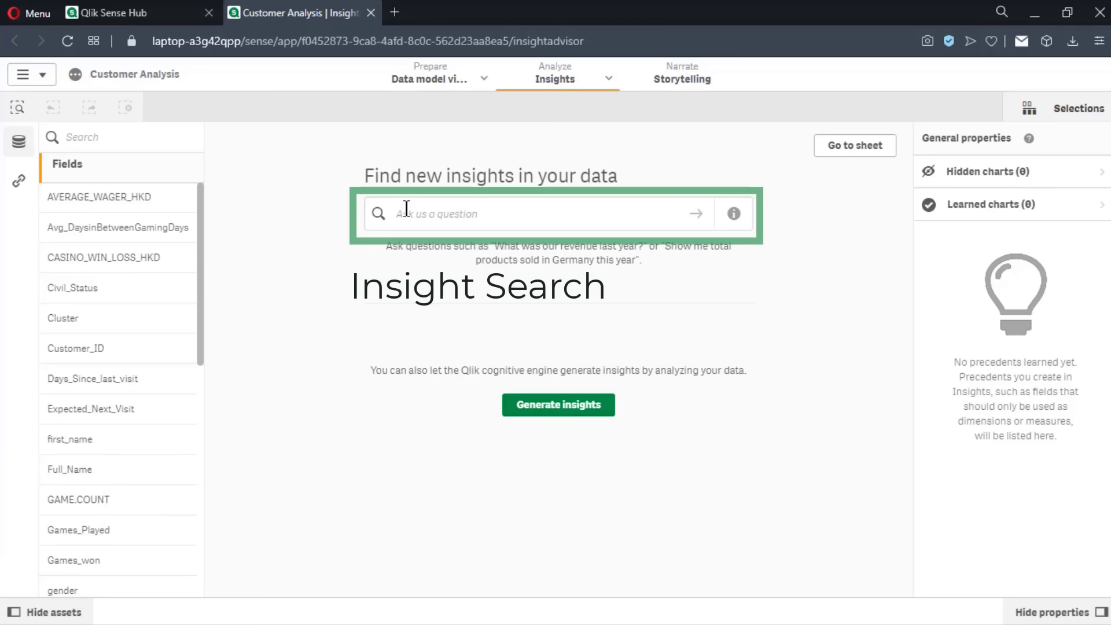
# In the Insights view, generate insights with the GAME.COUNT field in the question, and select Expected_Next_Visit for further insights
pyautogui.write('gamw')
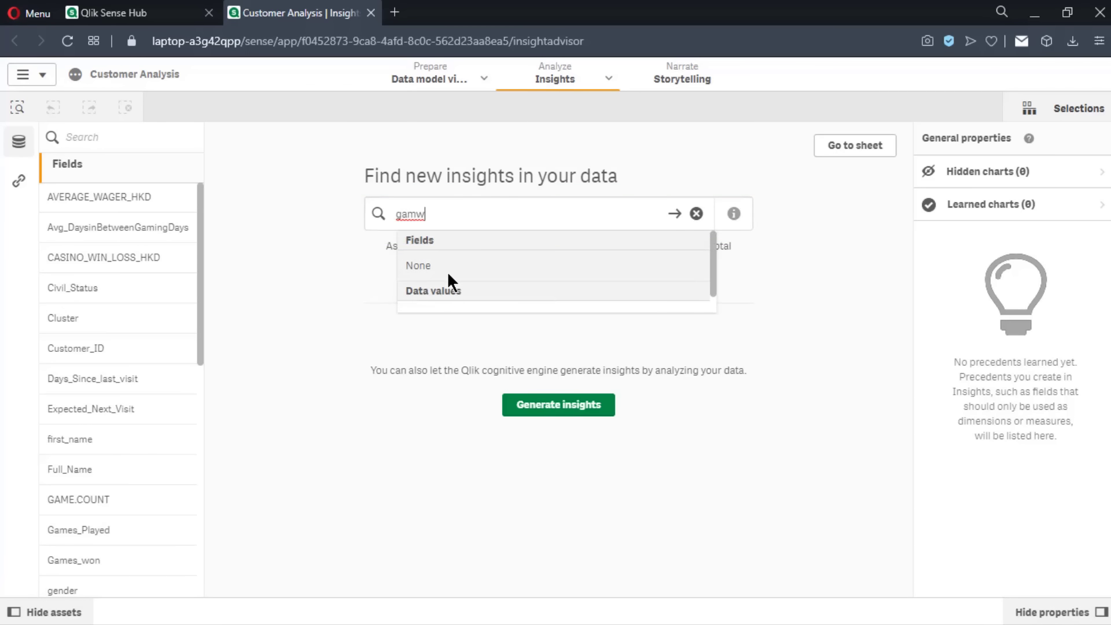
pyautogui.press('BackSpace')
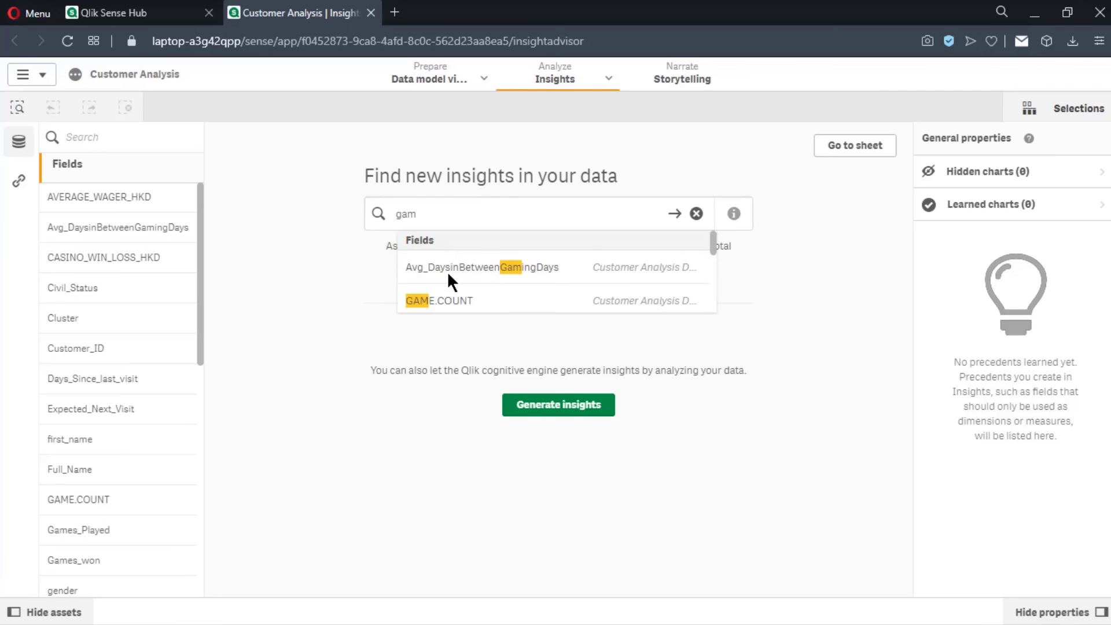
pyautogui.write('e')
pyautogui.click(449, 276)
pyautogui.click(531, 405)
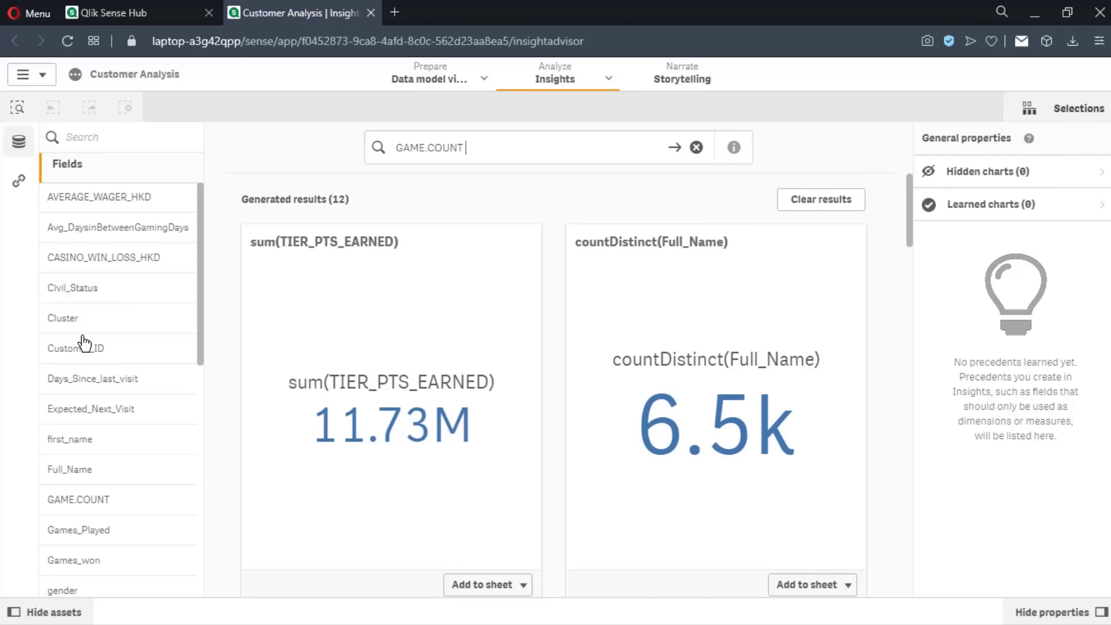
pyautogui.click(81, 411)
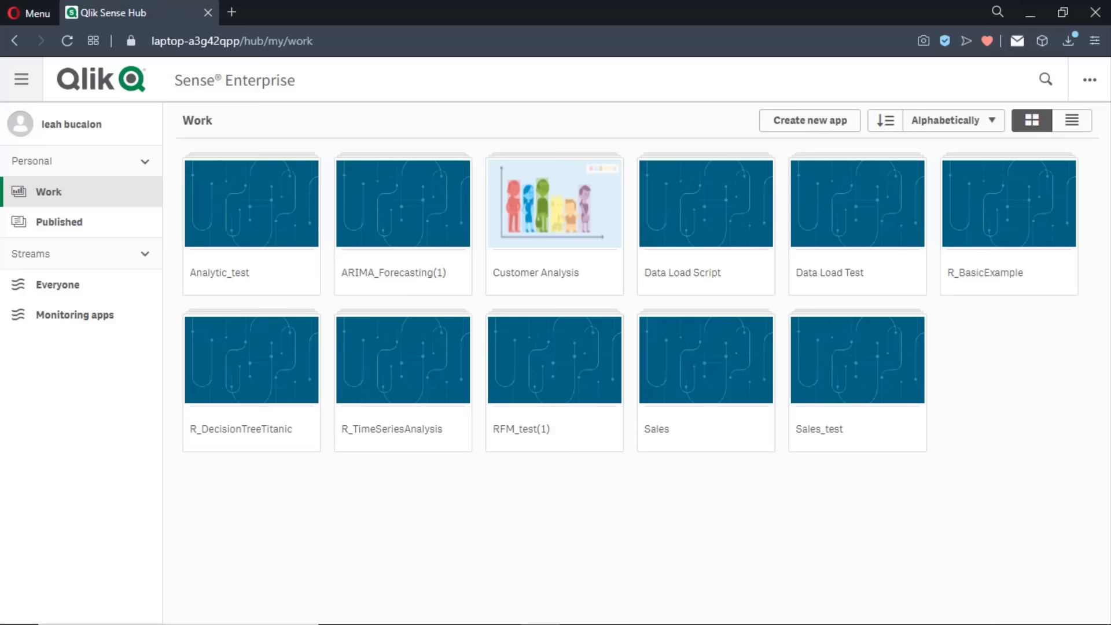
# Create a new app named Data Load Test and open it
pyautogui.click(835, 132)
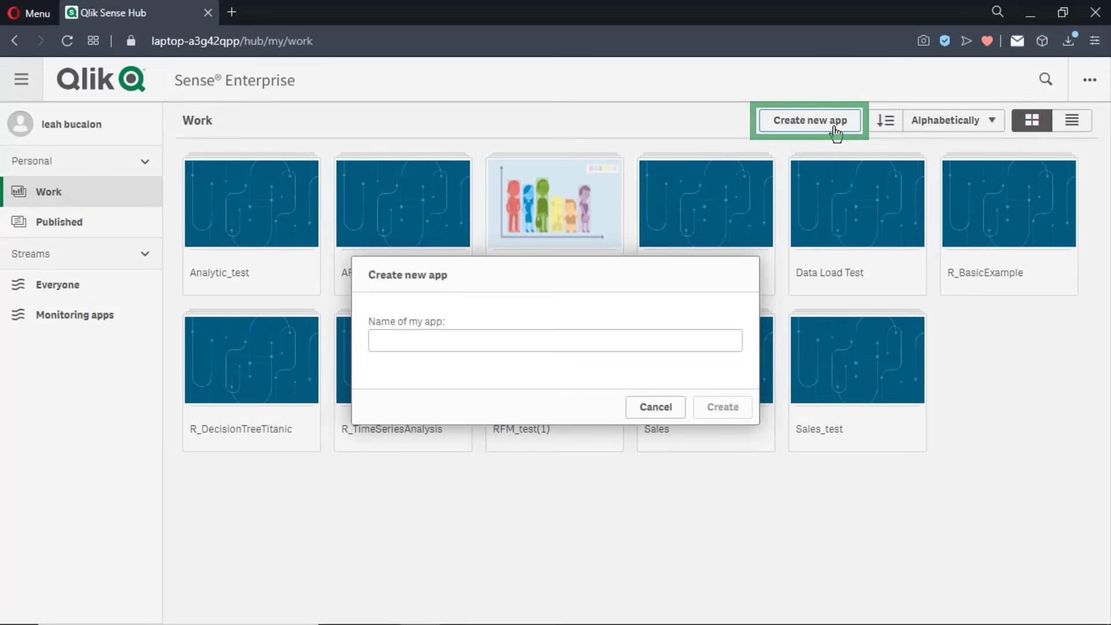
pyautogui.click(670, 347)
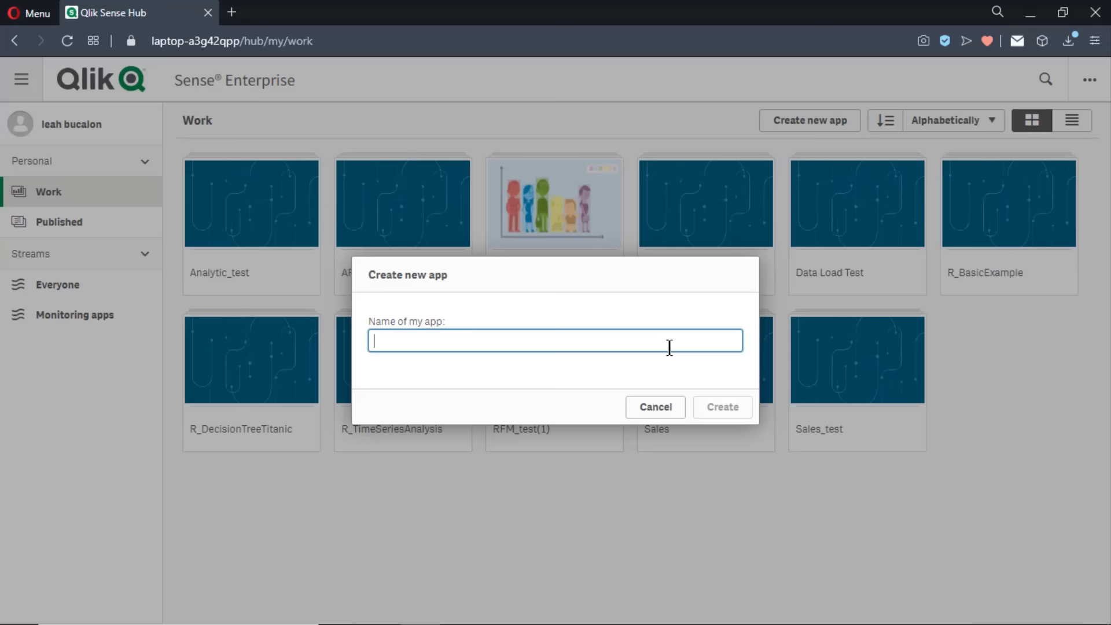
pyautogui.write('Data Load ')
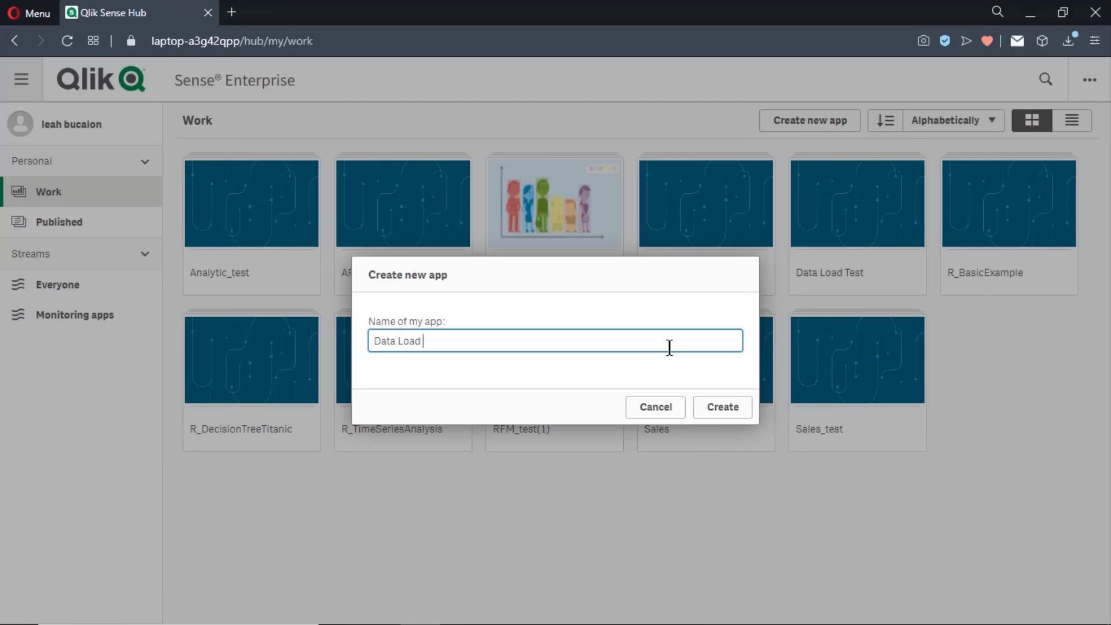
pyautogui.write('Test')
pyautogui.click(720, 401)
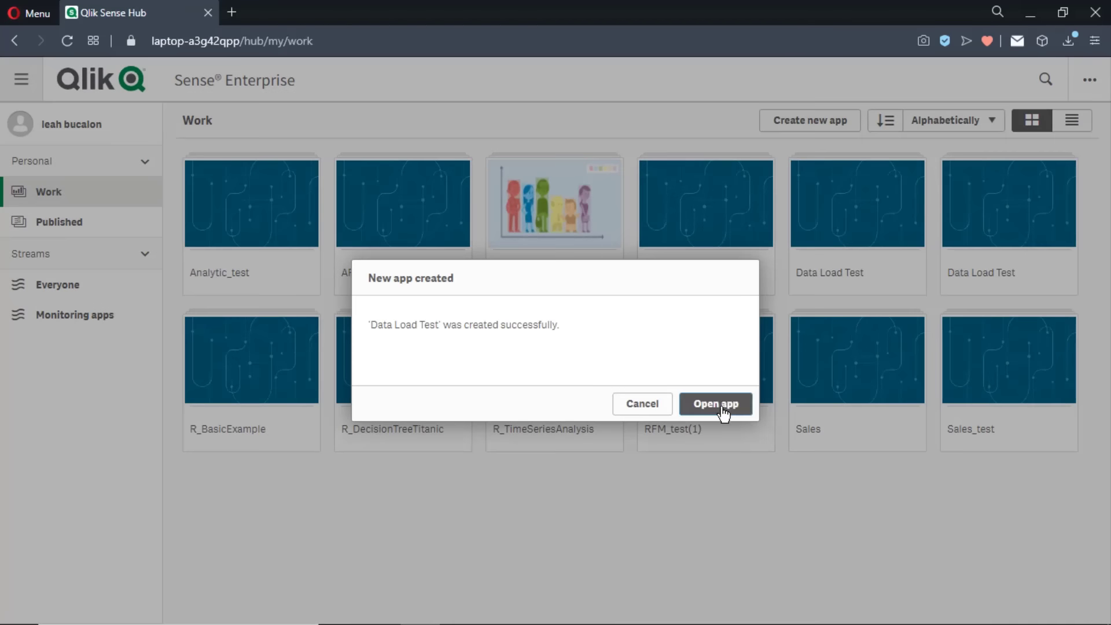
pyautogui.click(721, 408)
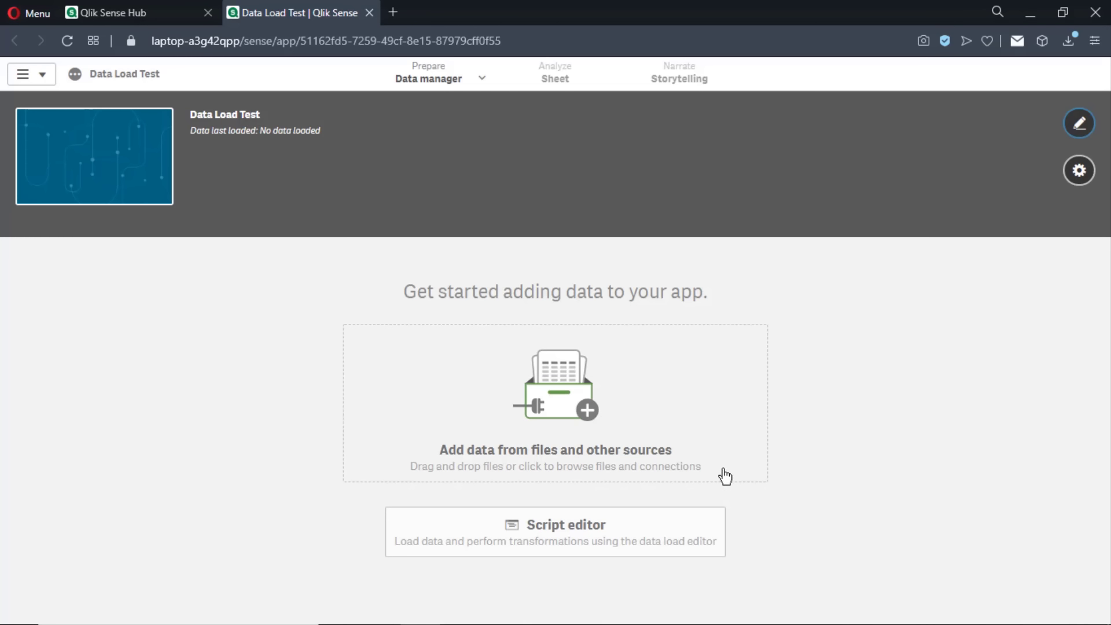
# Start adding data from files and other sources, look through the available connectors, search them for "sales" and clear the search
pyautogui.click(715, 465)
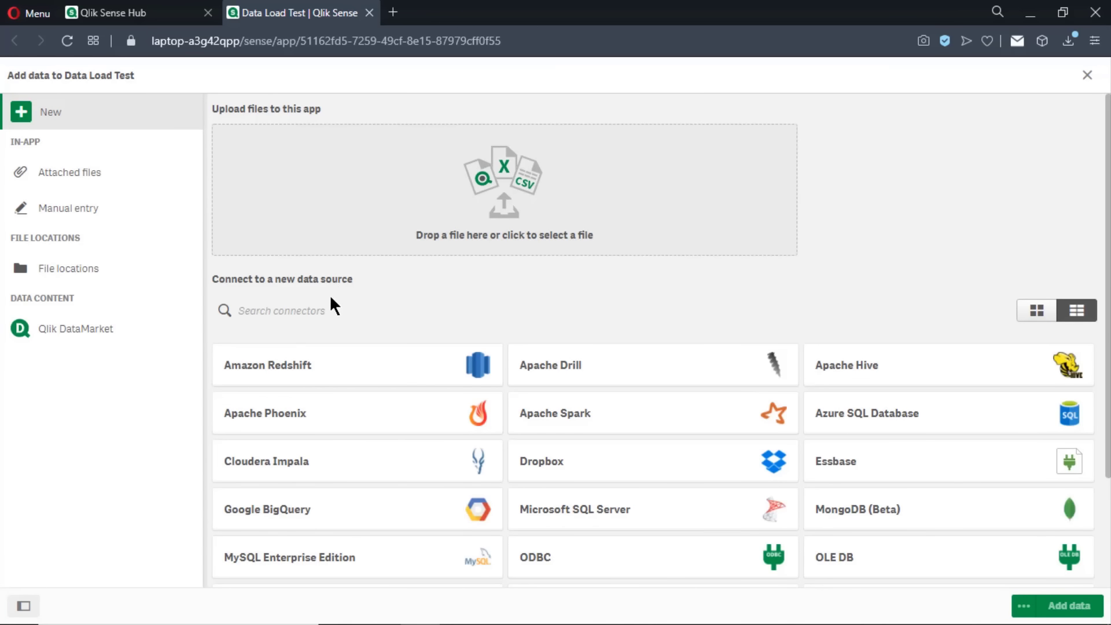
pyautogui.scroll(-3, 355, 453)
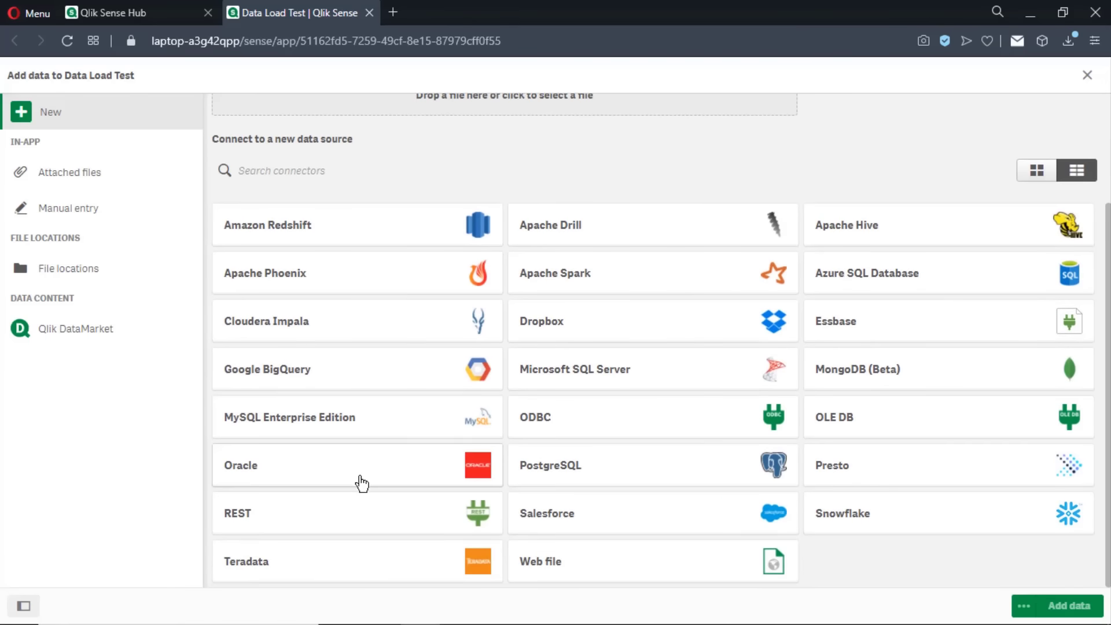
pyautogui.scroll(3, 360, 483)
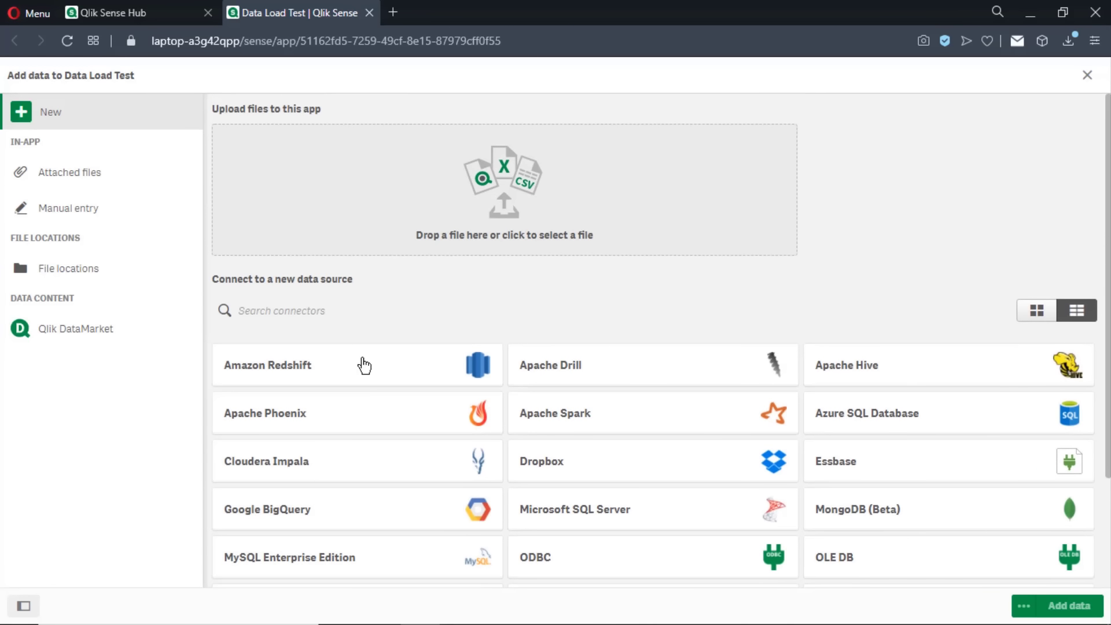
pyautogui.click(383, 306)
pyautogui.write('sales')
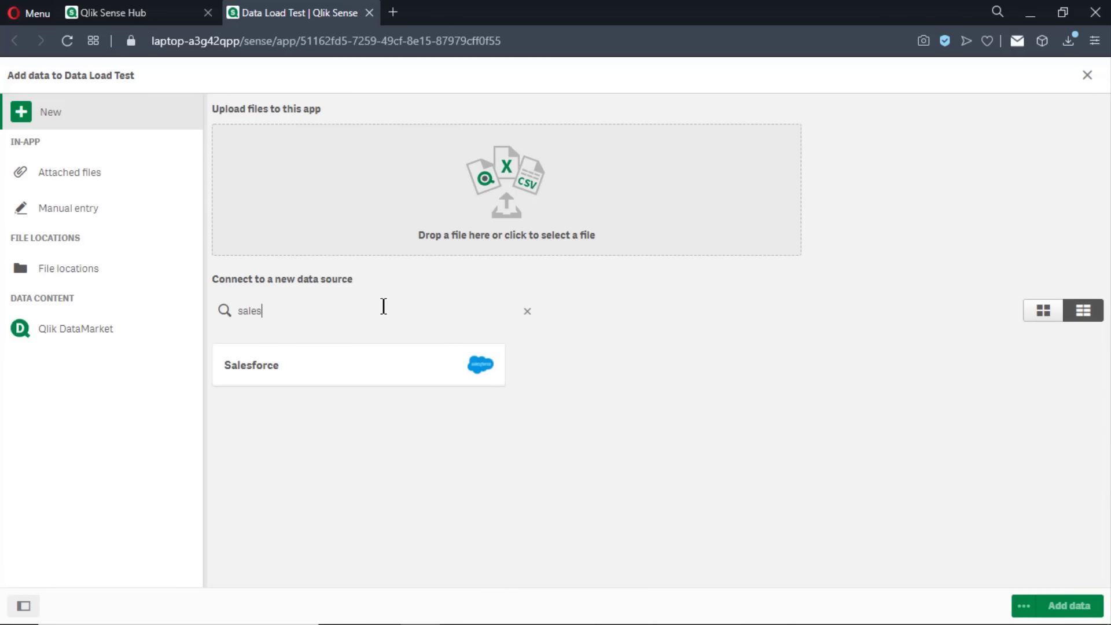
pyautogui.press('BackSpace')
pyautogui.press('BackSpace')
pyautogui.press('BackSpace')
pyautogui.press('BackSpace')
pyautogui.press('BackSpace')
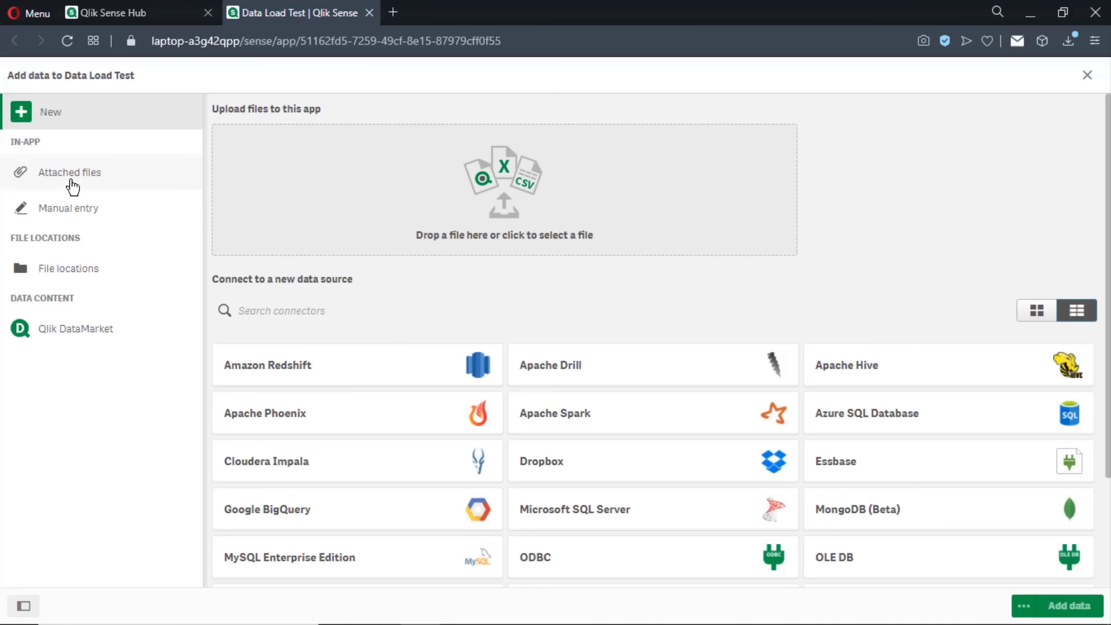
# Look through the other data source options: Attached files, Manual entry, File locations and the Qlik DataMarket packages
pyautogui.click(72, 186)
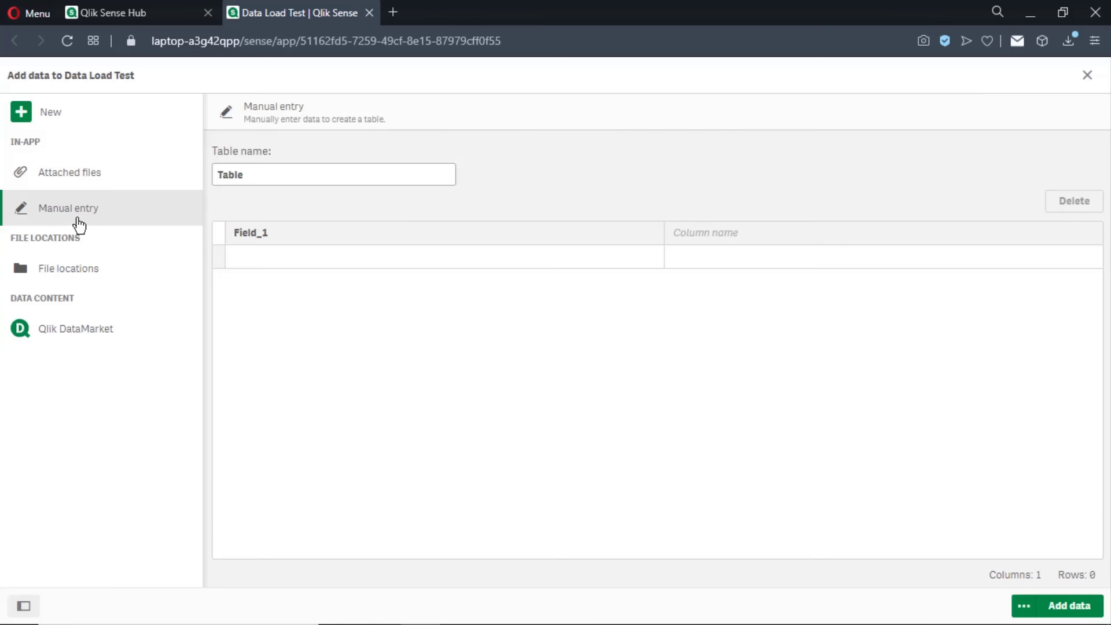
pyautogui.click(89, 274)
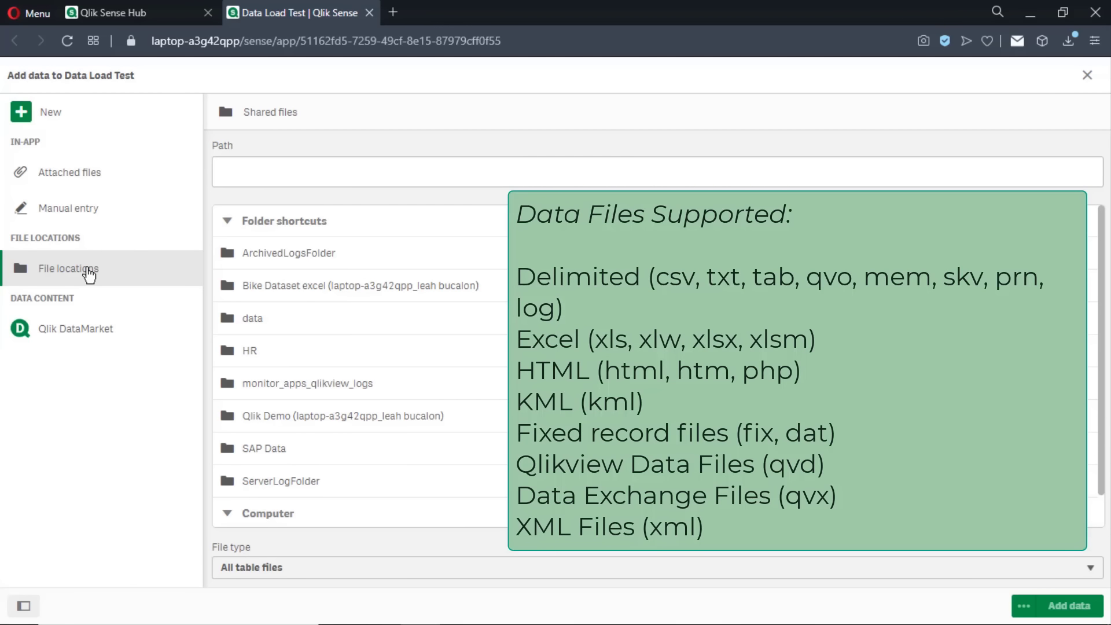
pyautogui.click(84, 338)
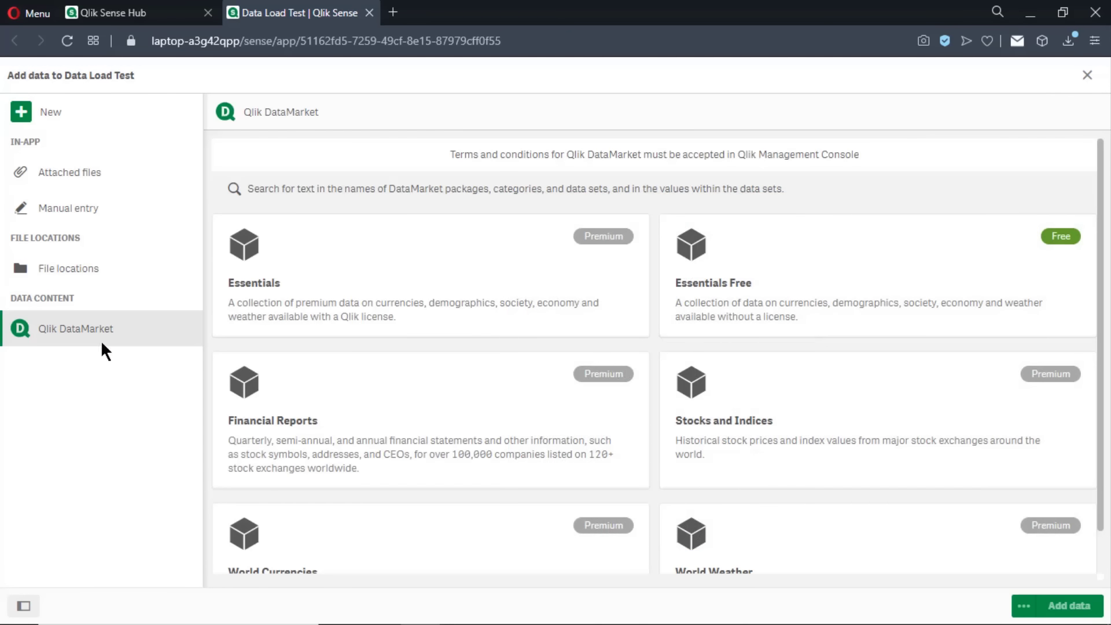
pyautogui.scroll(-1, 315, 340)
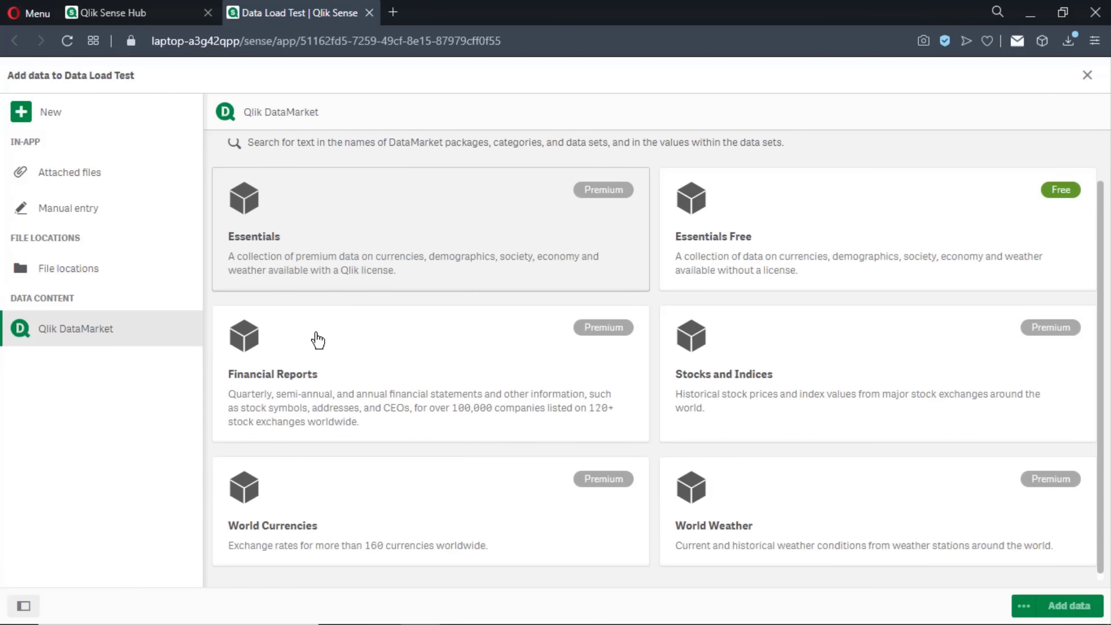
pyautogui.scroll(1, 318, 340)
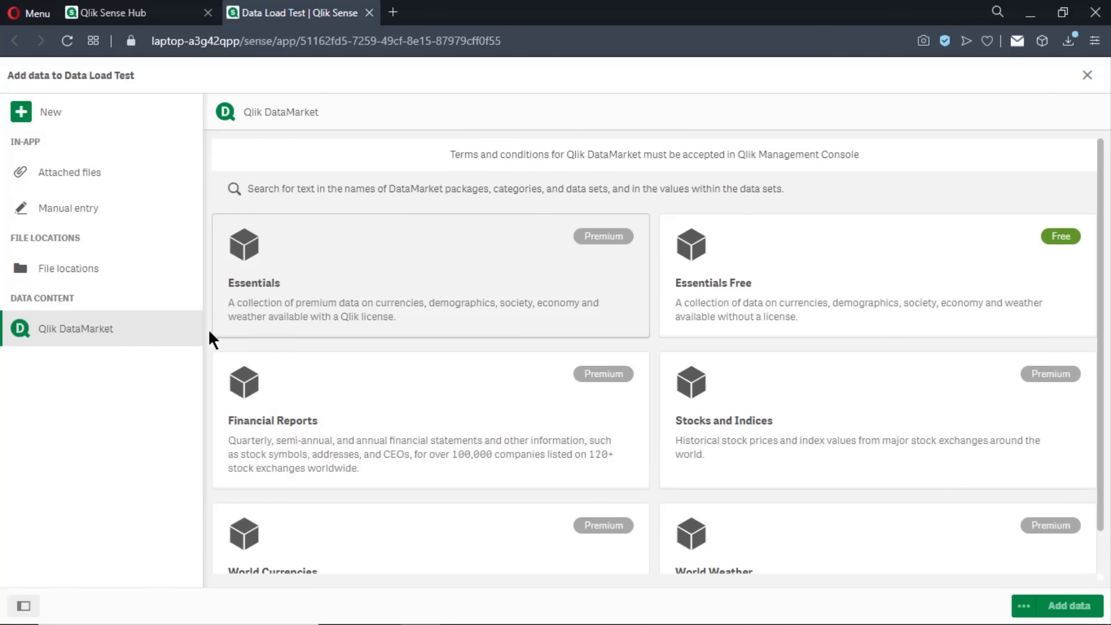
# Upload orders.xlsx to the app as a new attached file and exclude the F1 field from Sheet1
pyautogui.click(144, 121)
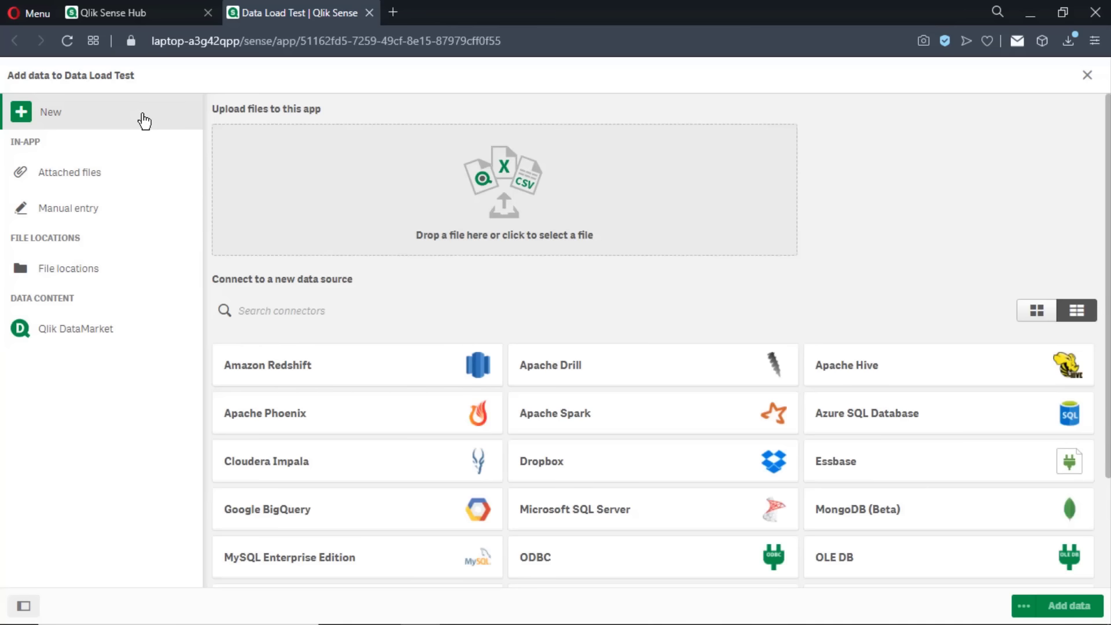
pyautogui.moveTo(325, 621)
pyautogui.moveTo(438, 248); pyautogui.dragTo(524, 213)
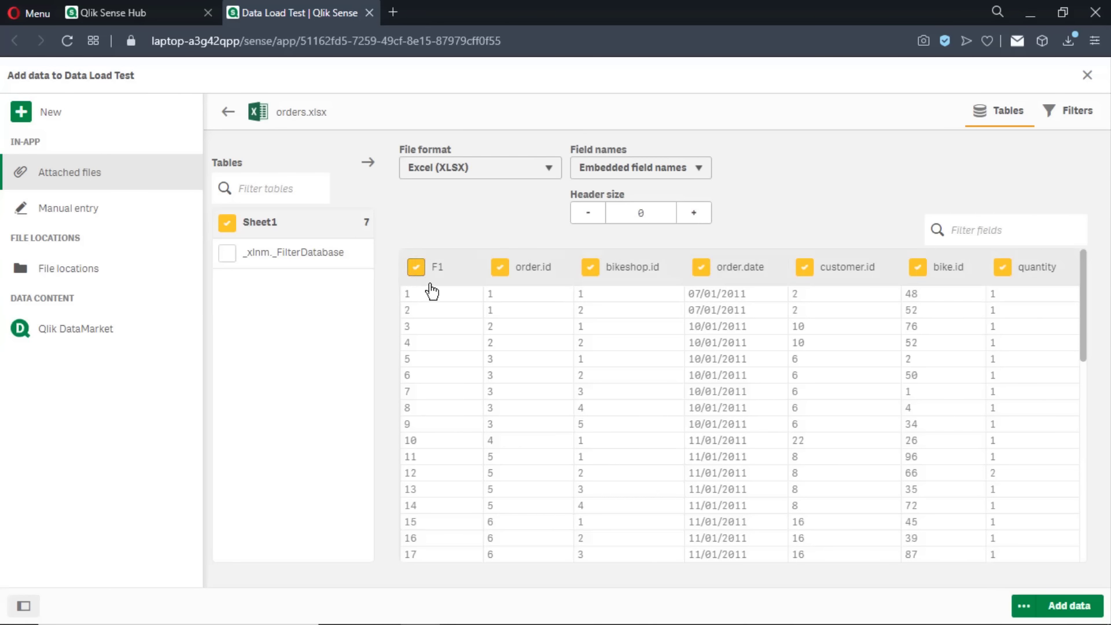
pyautogui.click(424, 278)
pyautogui.click(424, 278)
pyautogui.click(424, 278)
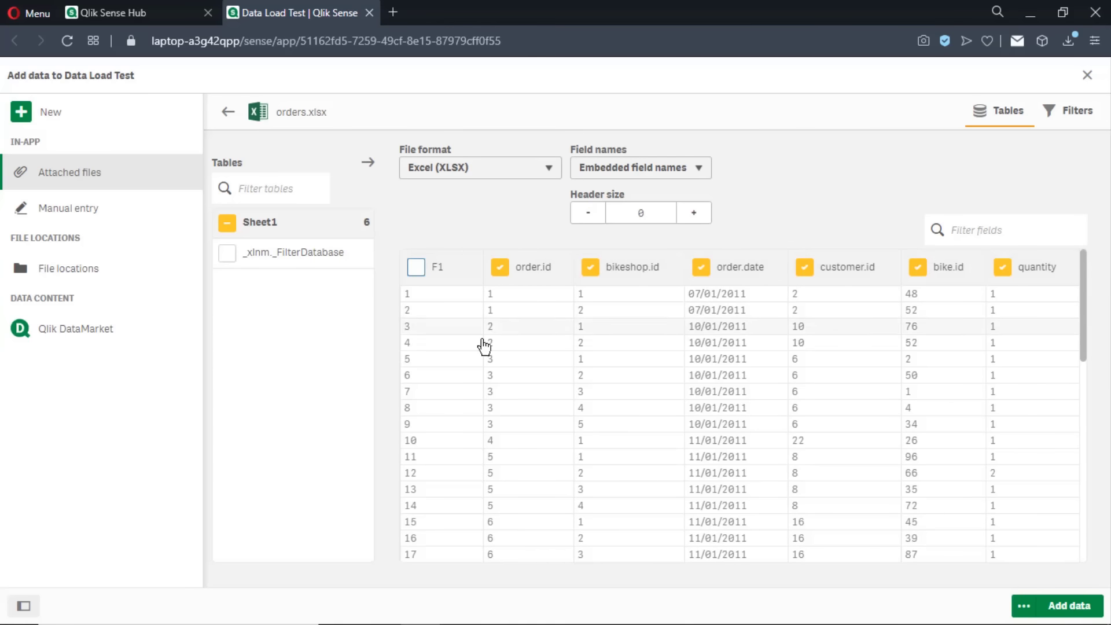
# Filter the Sheet1 fields by "bike" and clear the field filter
pyautogui.click(977, 226)
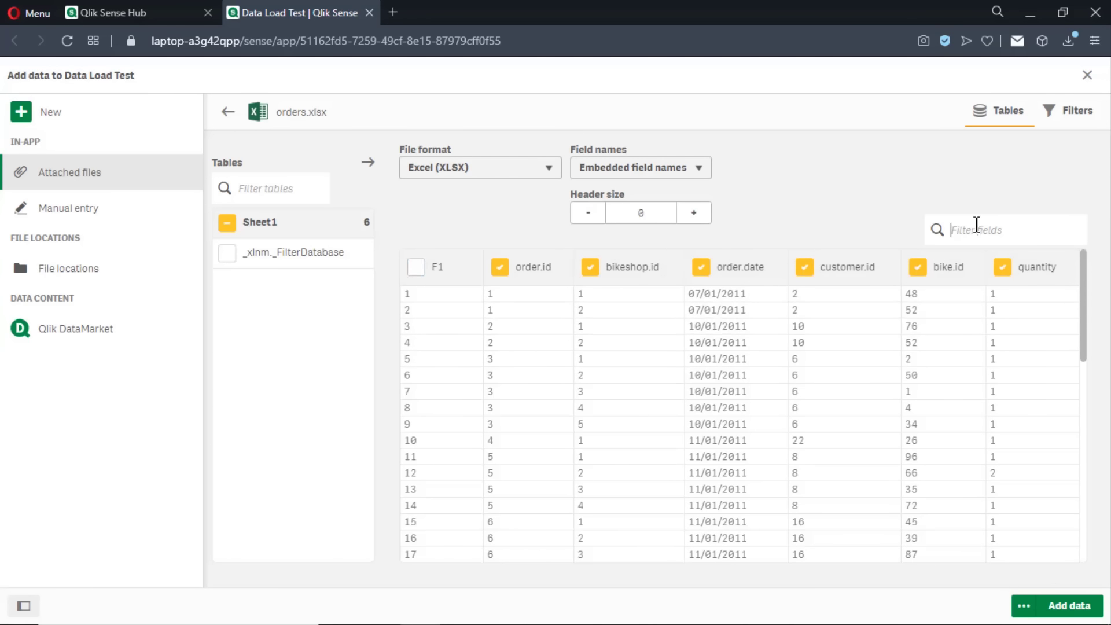
pyautogui.write('bike')
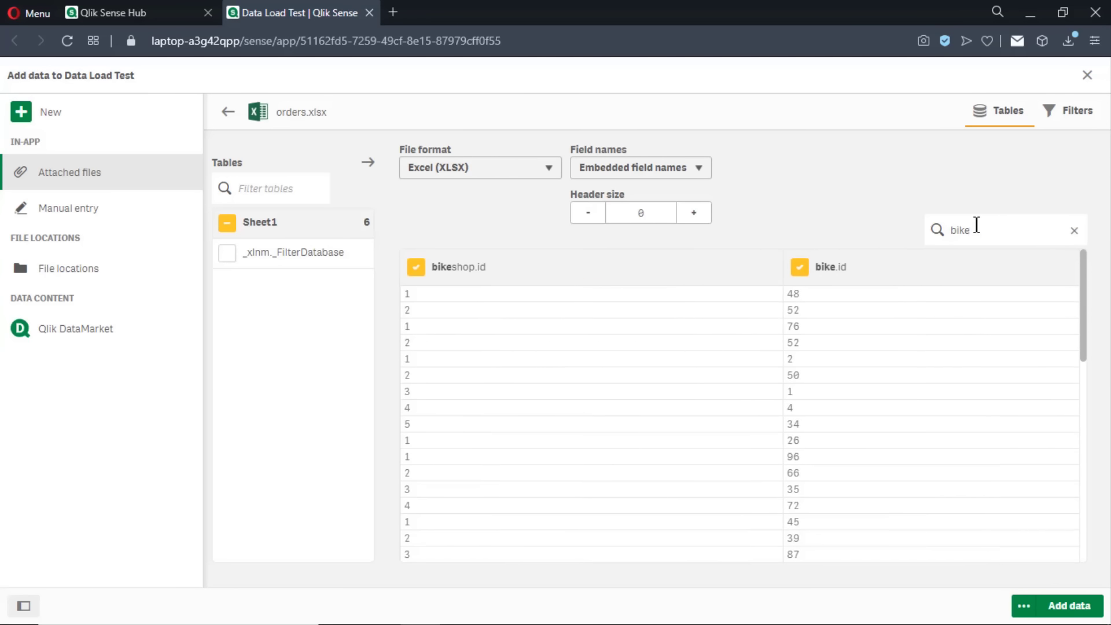
pyautogui.press('BackSpace')
pyautogui.press('BackSpace')
pyautogui.press('BackSpace')
pyautogui.press('BackSpace')
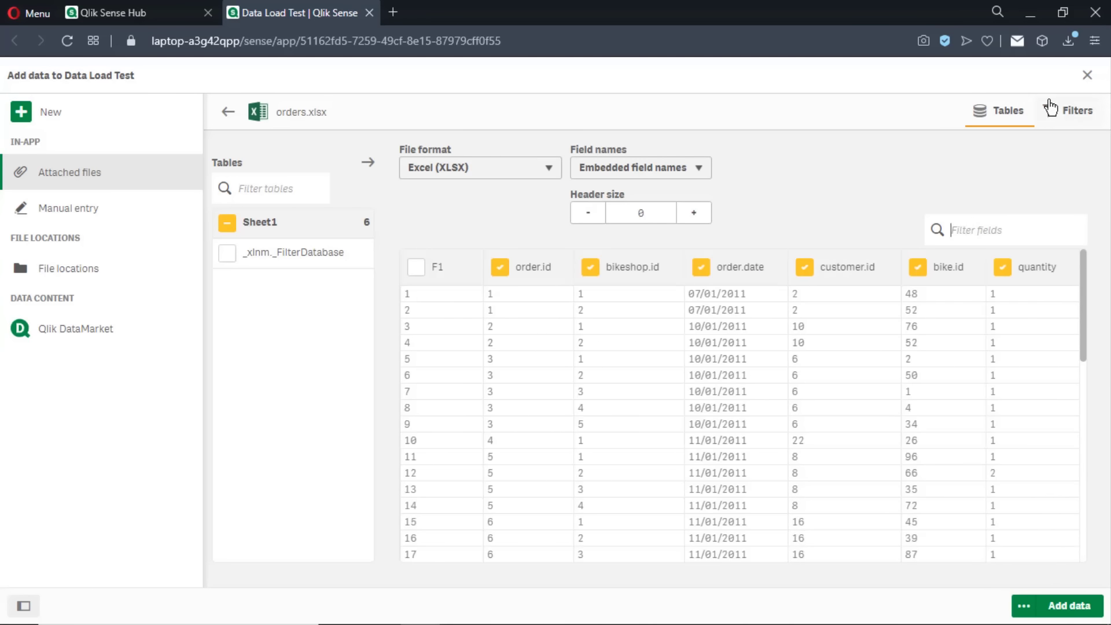
# Add a data filter on order.id for Sheet1, delete it and return to the table preview
pyautogui.click(1050, 108)
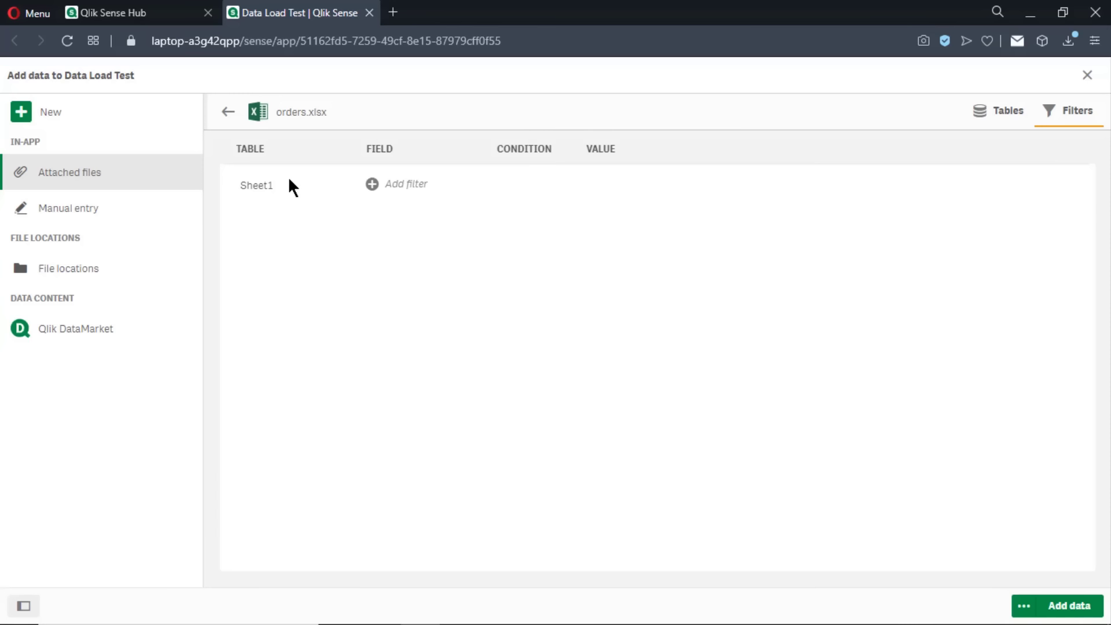
pyautogui.click(418, 185)
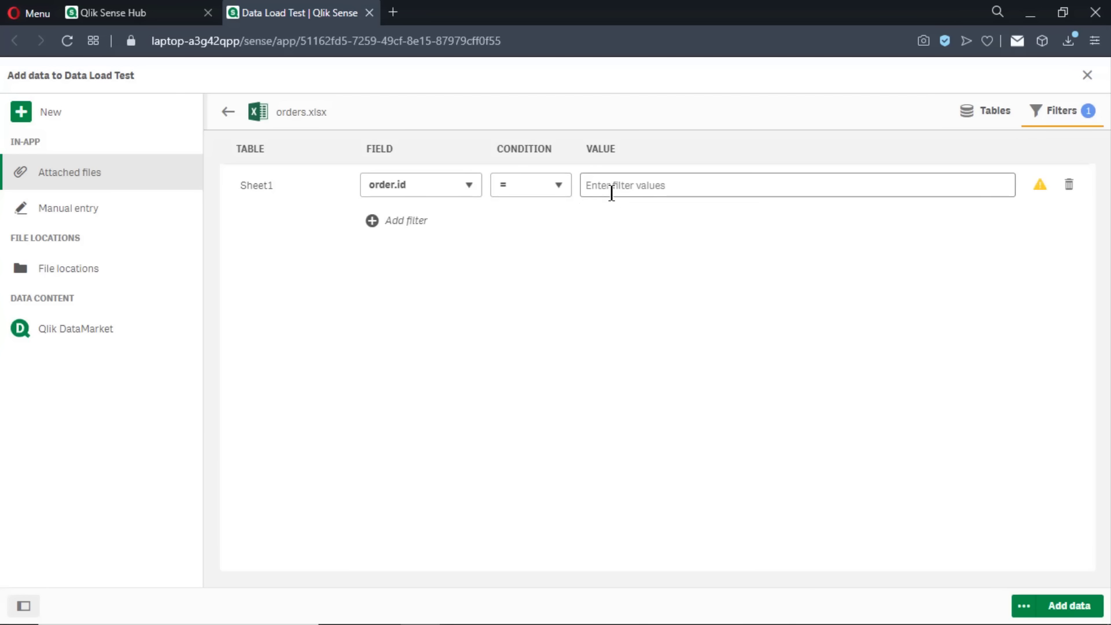
pyautogui.click(1070, 186)
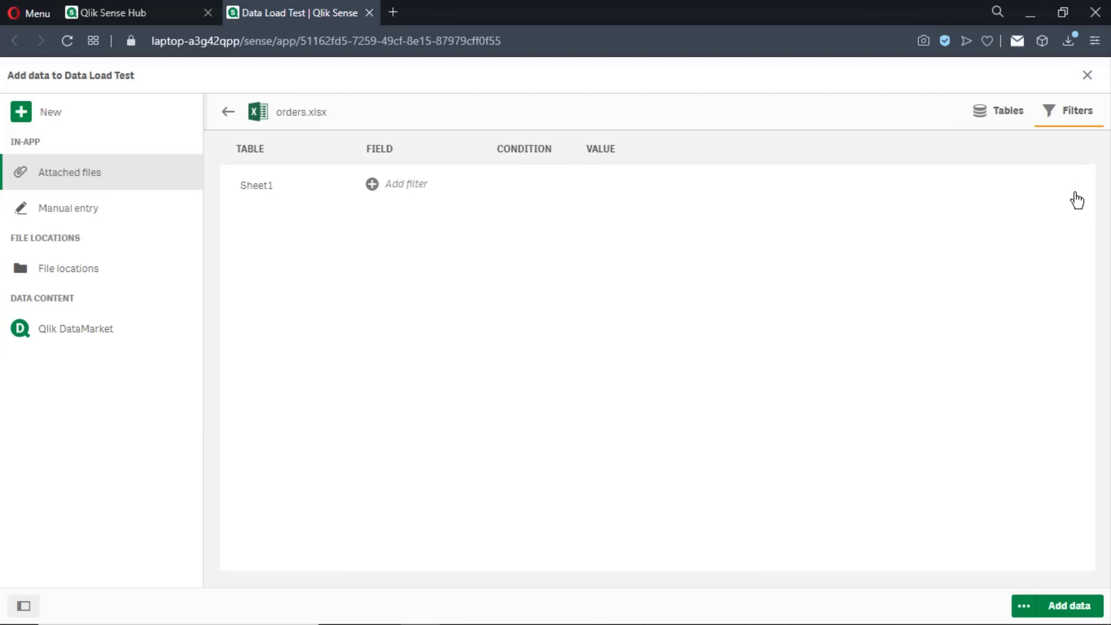
pyautogui.click(1003, 123)
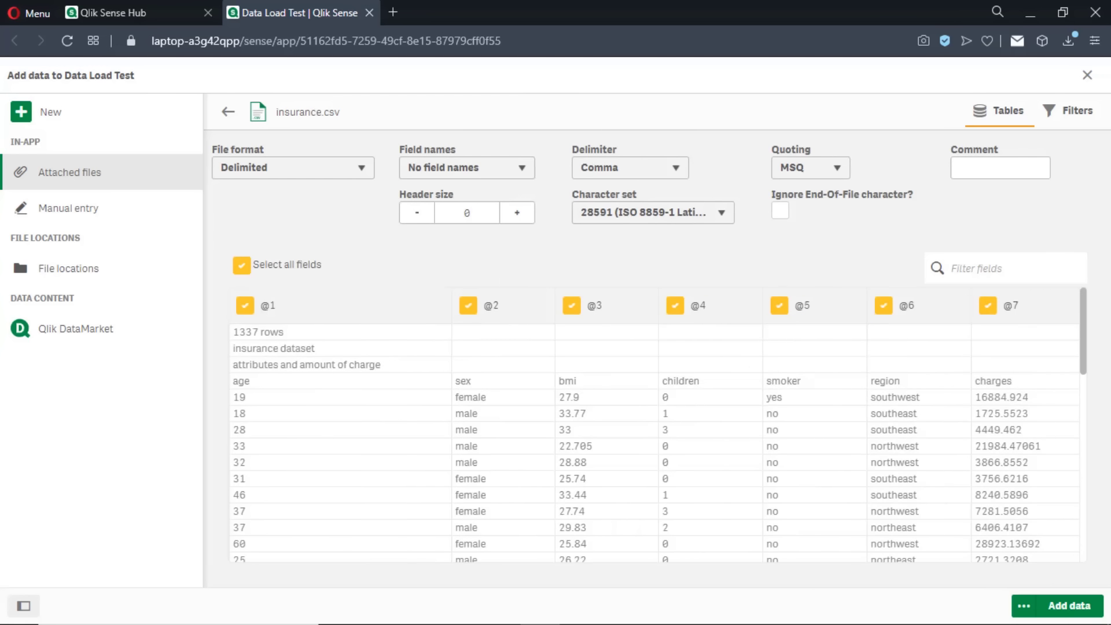
# For insurance.csv, check the file format options, use Embedded field names and set the header size to 3
pyautogui.click(317, 174)
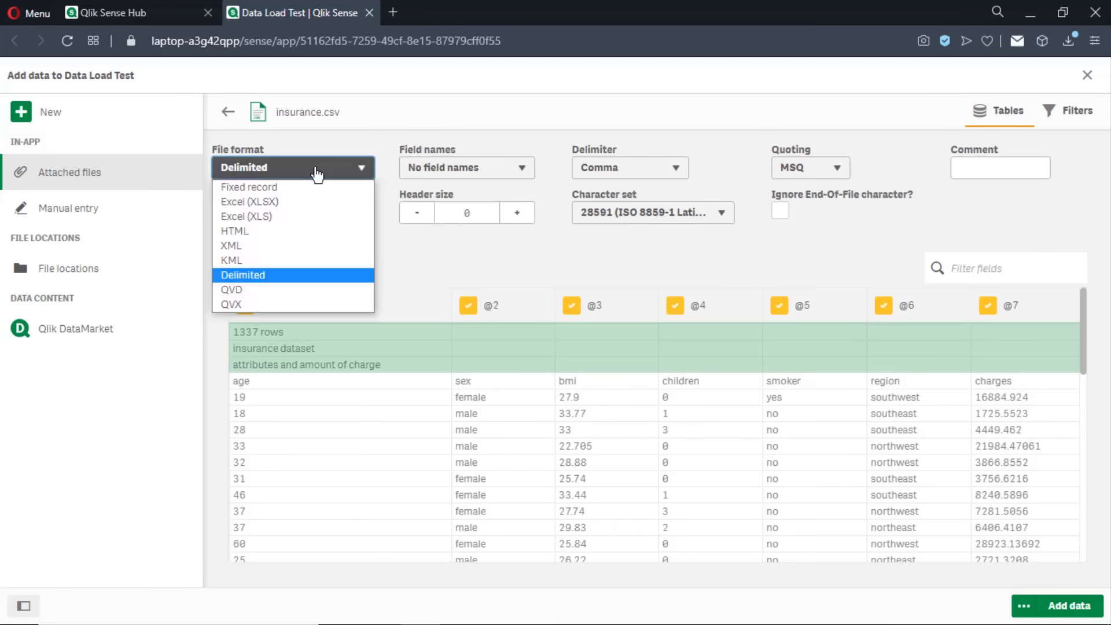
pyautogui.click(317, 173)
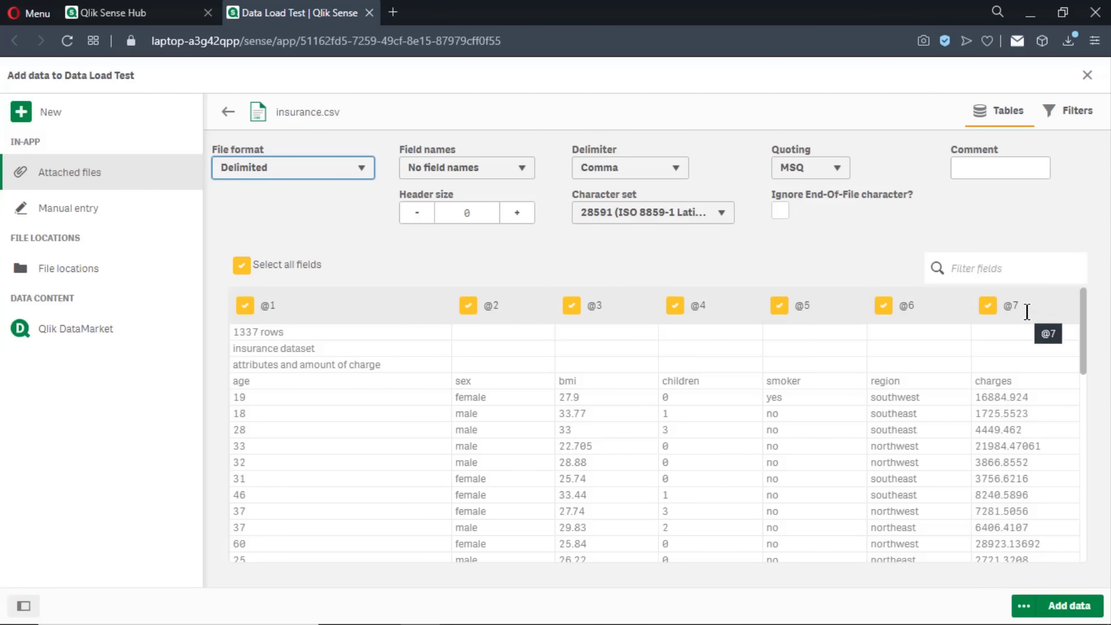
pyautogui.click(515, 174)
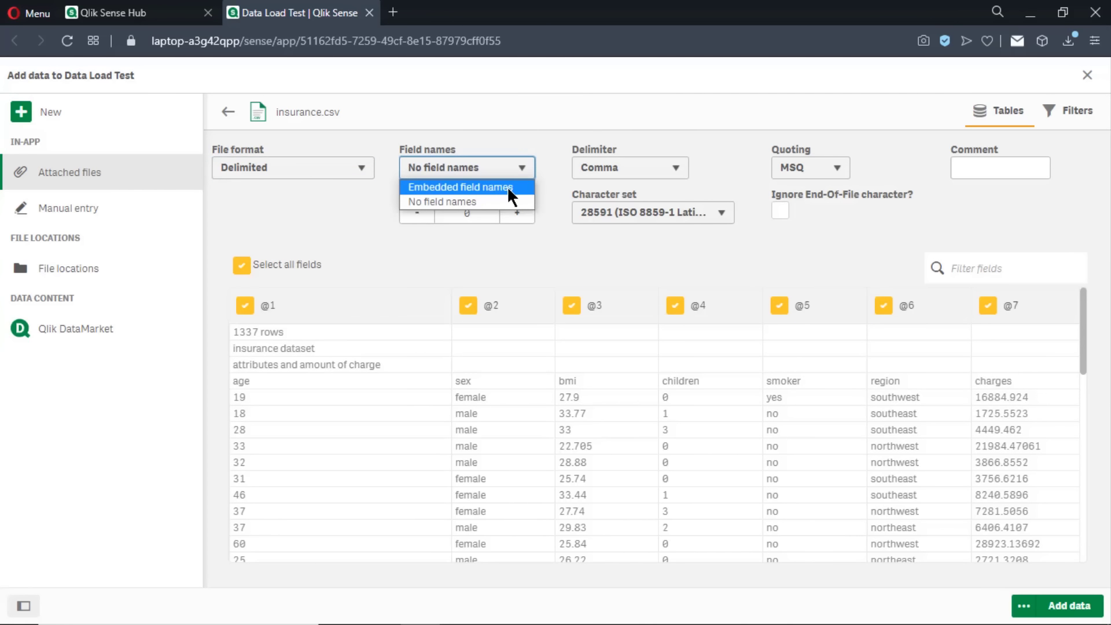
pyautogui.click(510, 186)
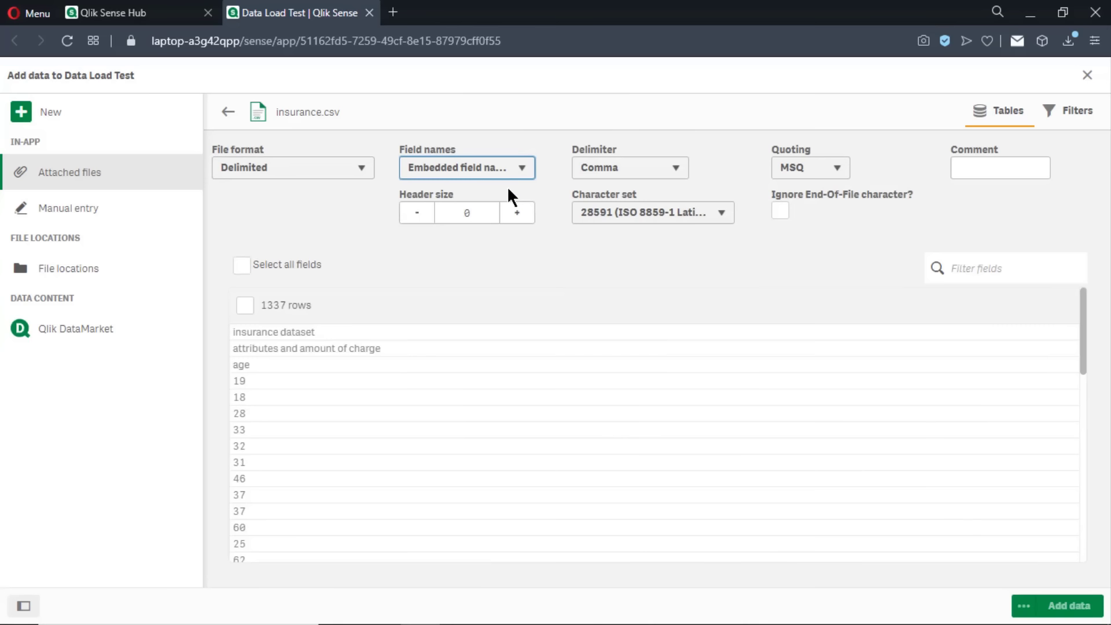
pyautogui.click(518, 213)
pyautogui.click(517, 213)
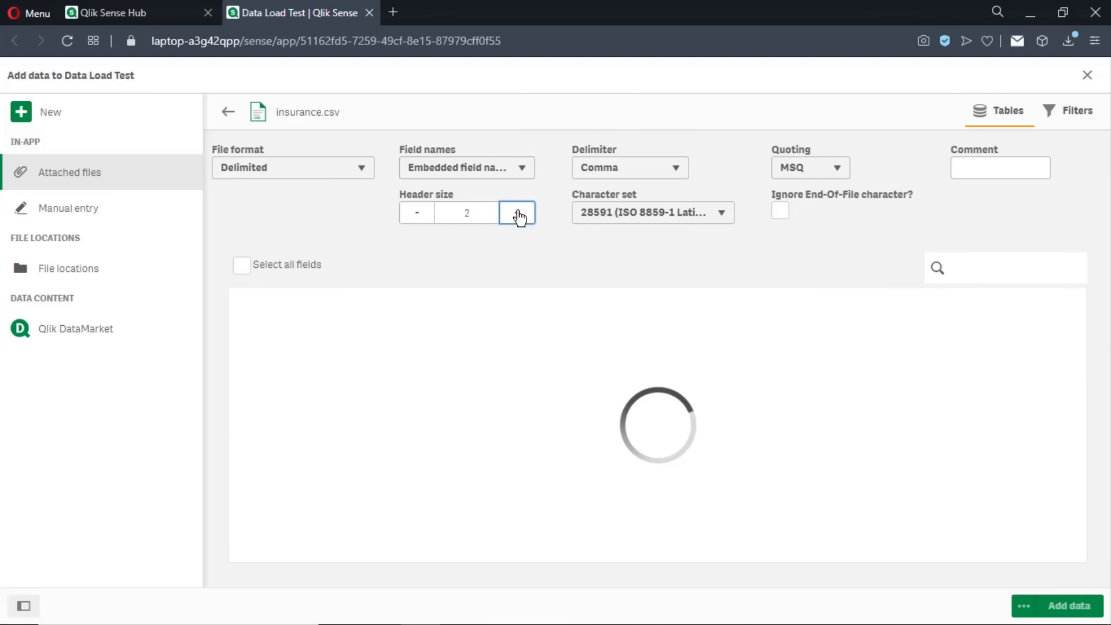
pyautogui.click(518, 213)
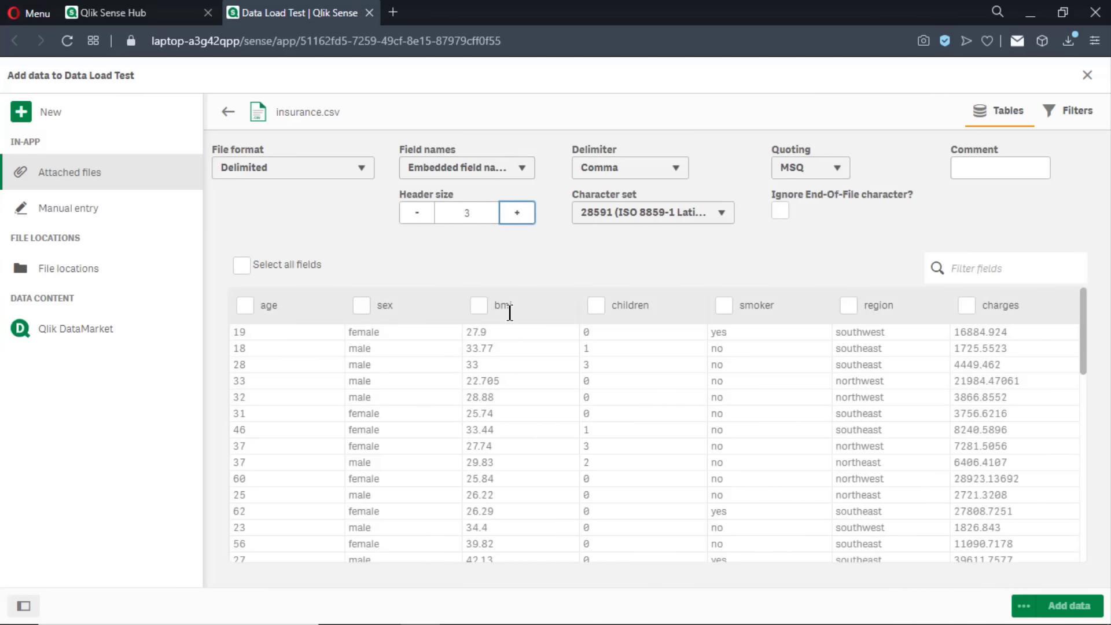
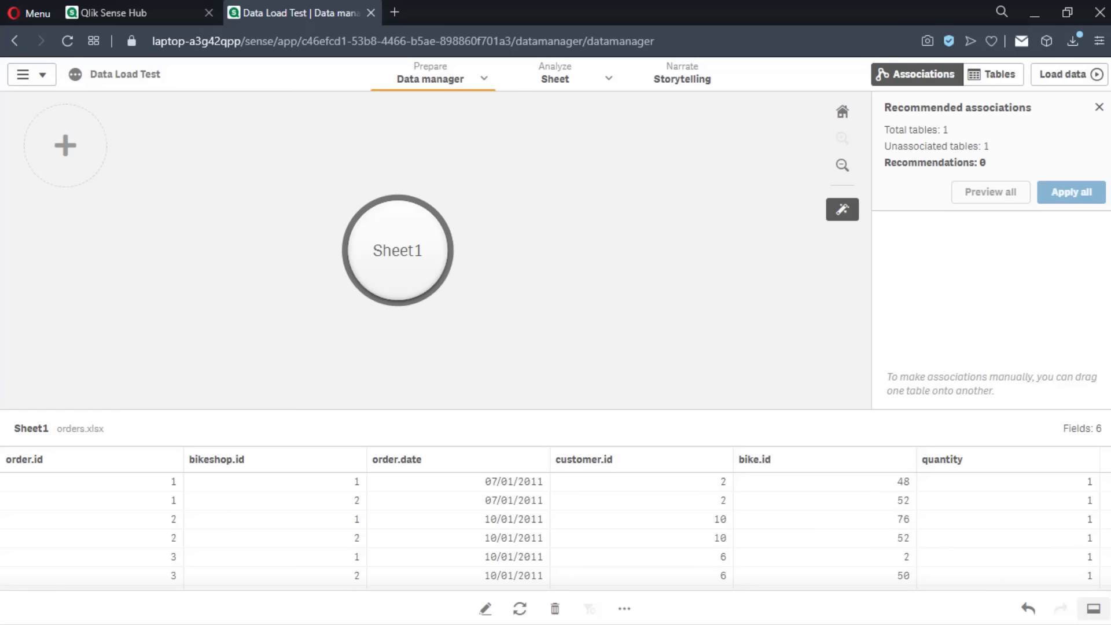
# Add bikeshops.xlsx to the app from the Qlik Demo folder on the Desktop through File locations
pyautogui.click(67, 148)
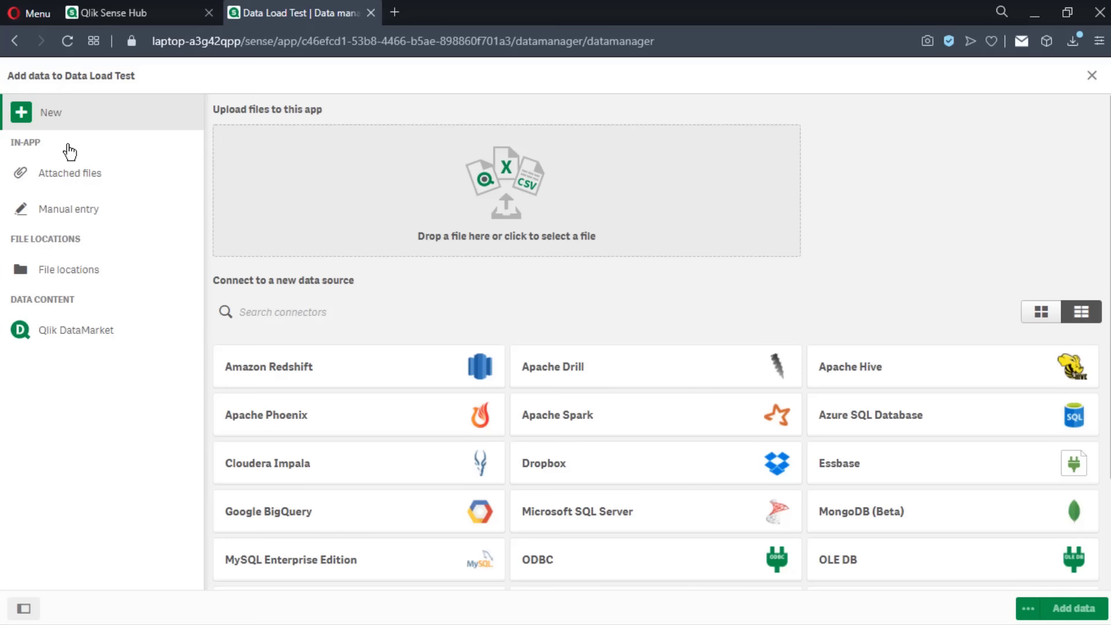
pyautogui.click(88, 275)
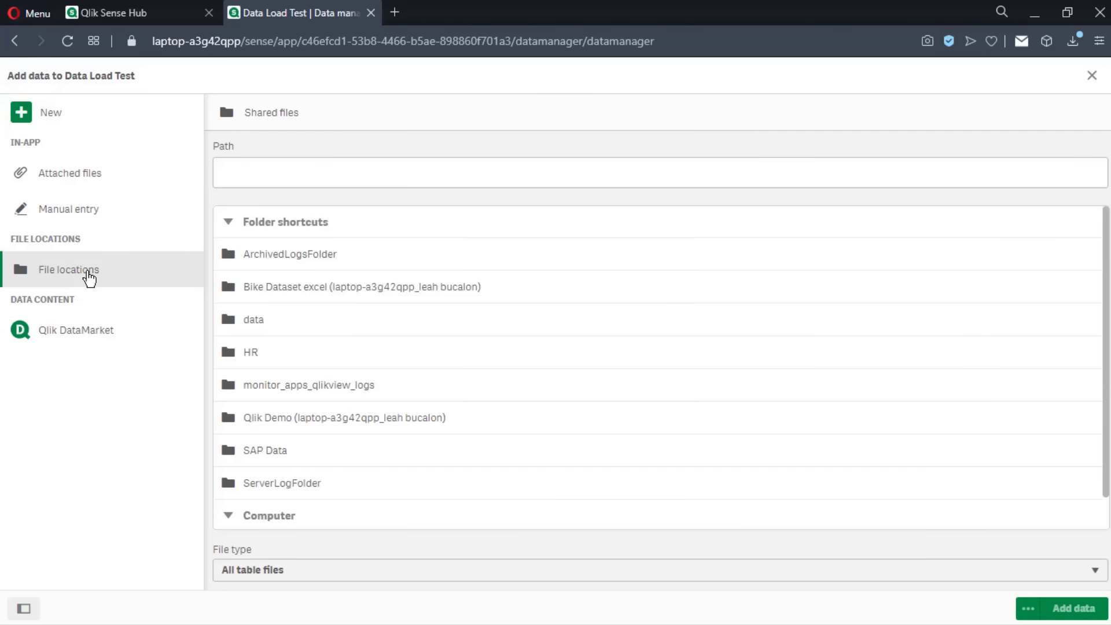
pyautogui.scroll(-1, 342, 341)
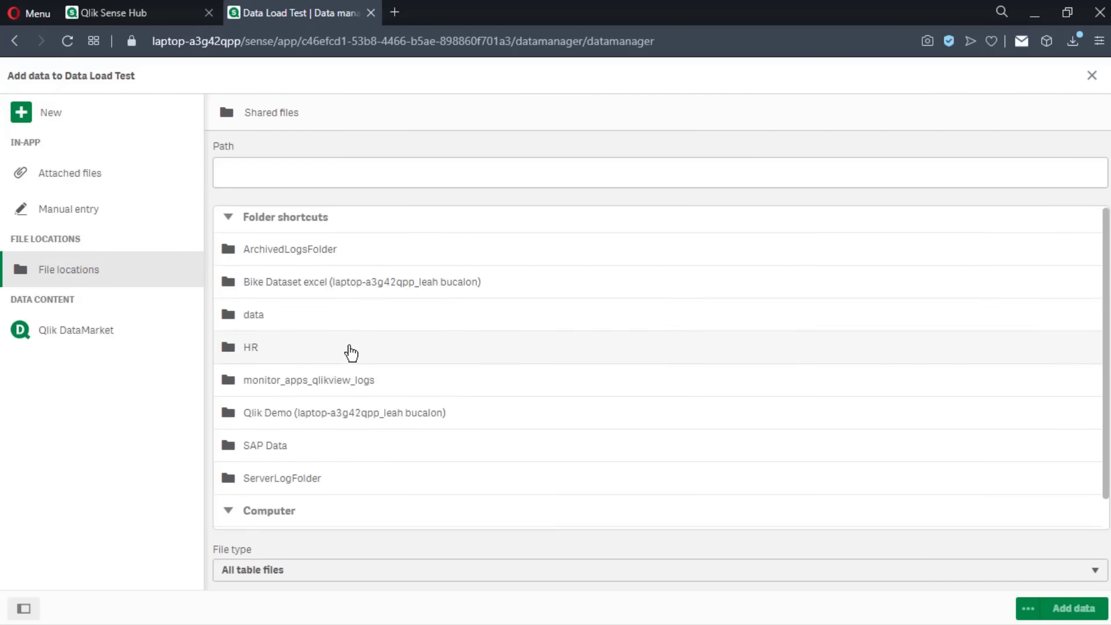
pyautogui.click(301, 513)
pyautogui.click(300, 495)
pyautogui.click(310, 444)
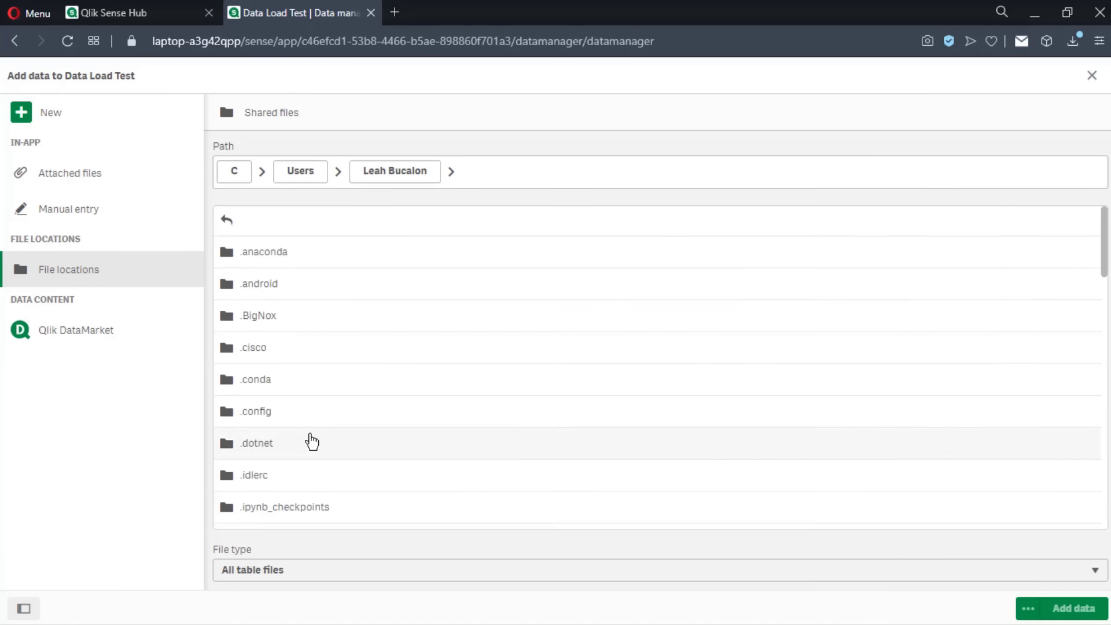
pyautogui.scroll(-10, 312, 441)
pyautogui.click(329, 306)
pyautogui.click(327, 317)
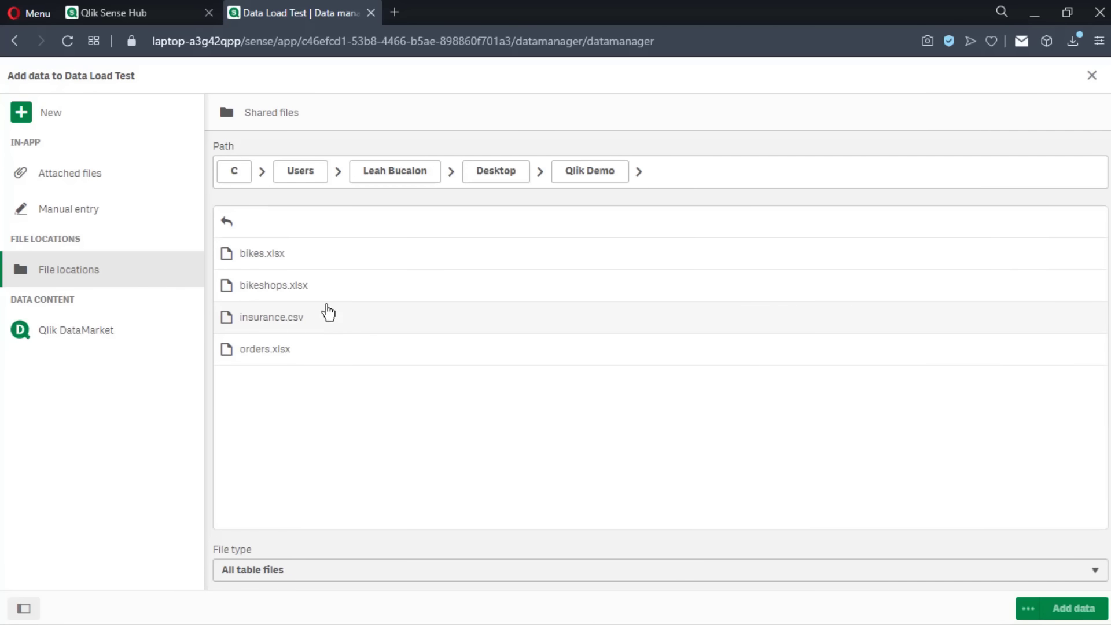
pyautogui.click(328, 297)
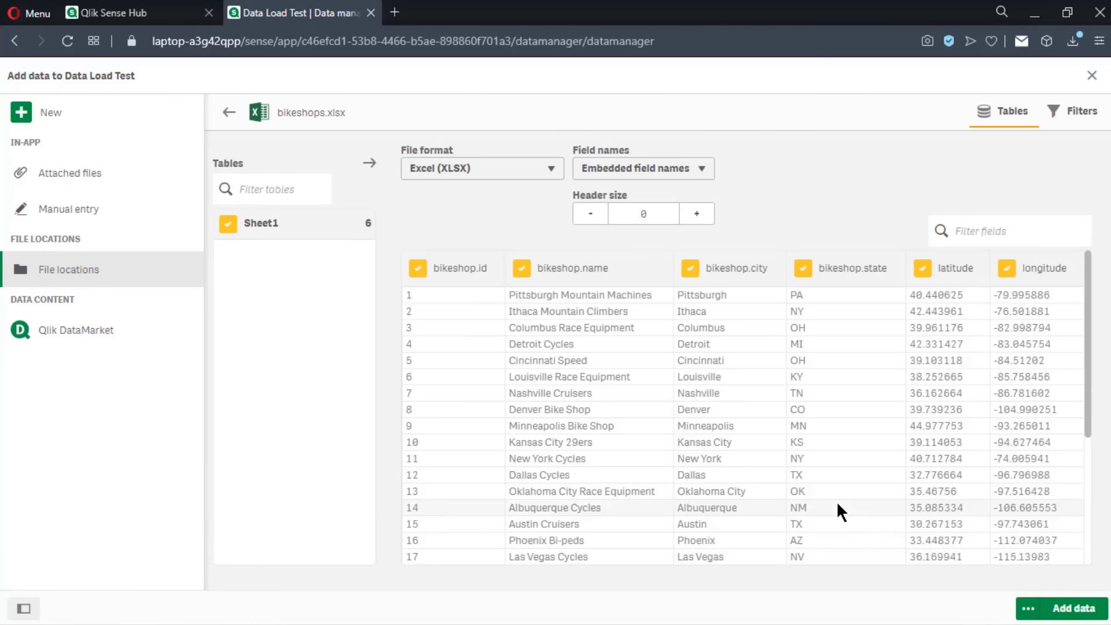
pyautogui.click(1031, 610)
pyautogui.click(1064, 609)
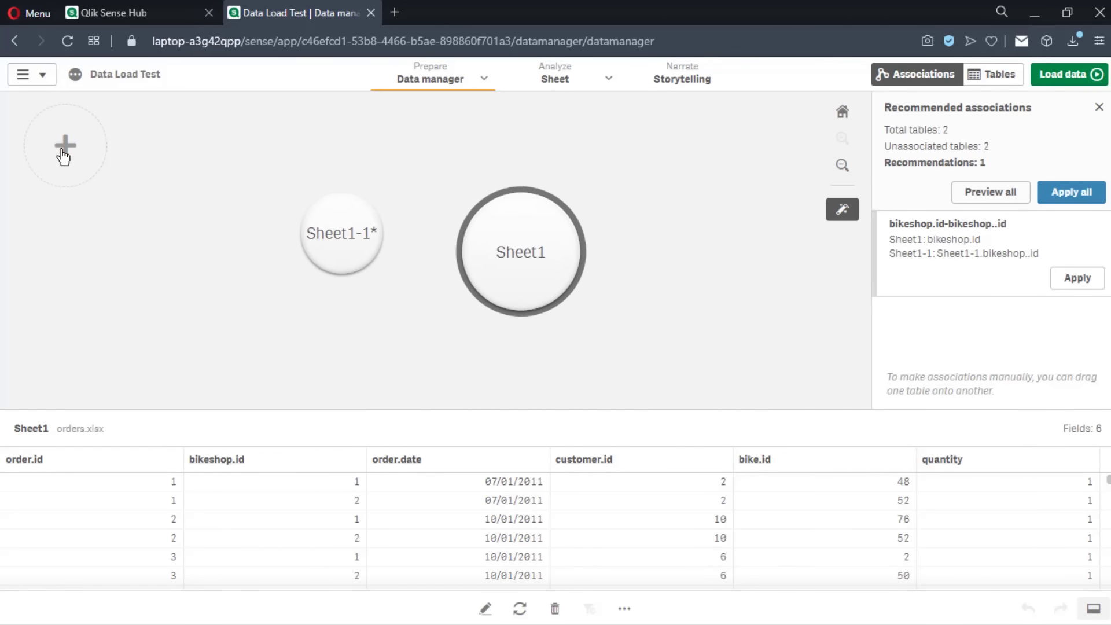
# Add bikes.xlsx to the app from the same Qlik Demo folder
pyautogui.click(65, 145)
pyautogui.click(116, 270)
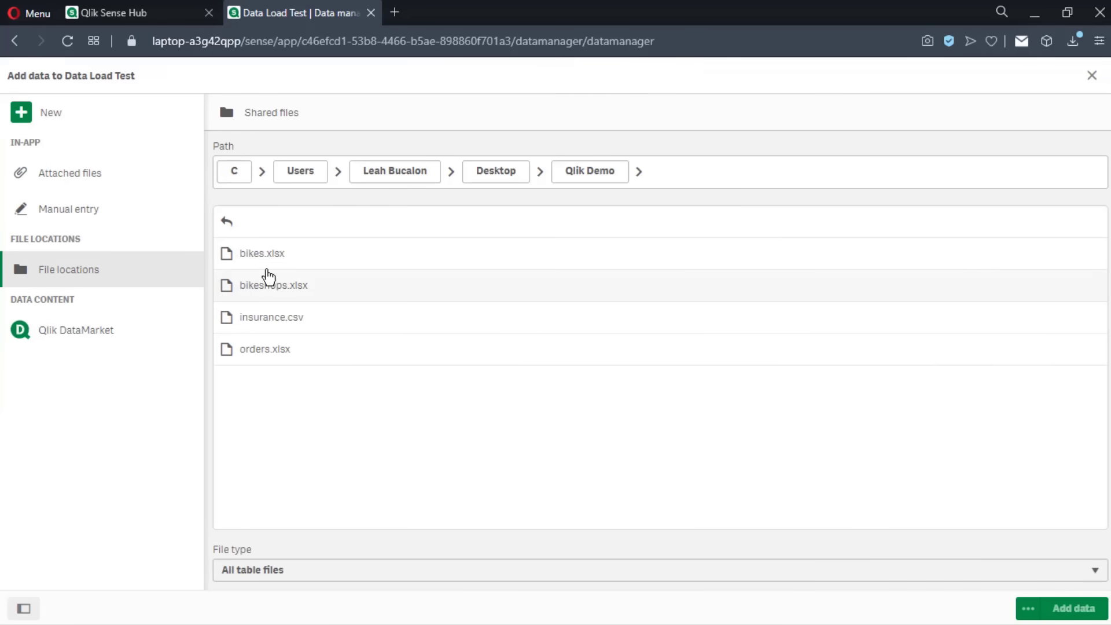
pyautogui.click(278, 252)
pyautogui.click(1065, 608)
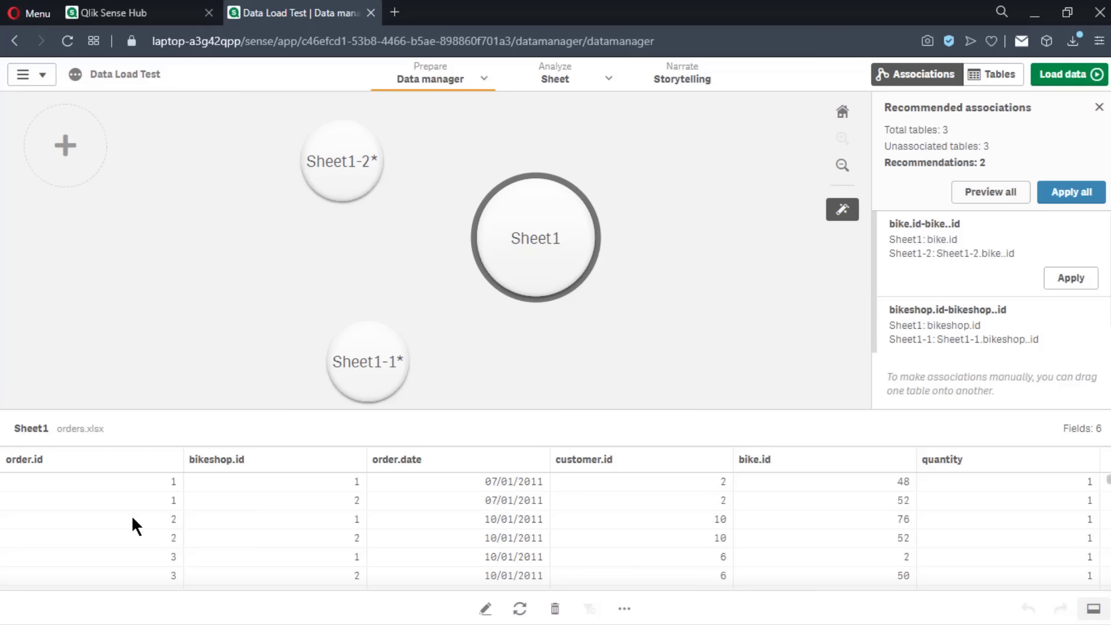
# Rename the orders.xlsx table Sheet1 as Orders and return to the associations overview
pyautogui.click(549, 254)
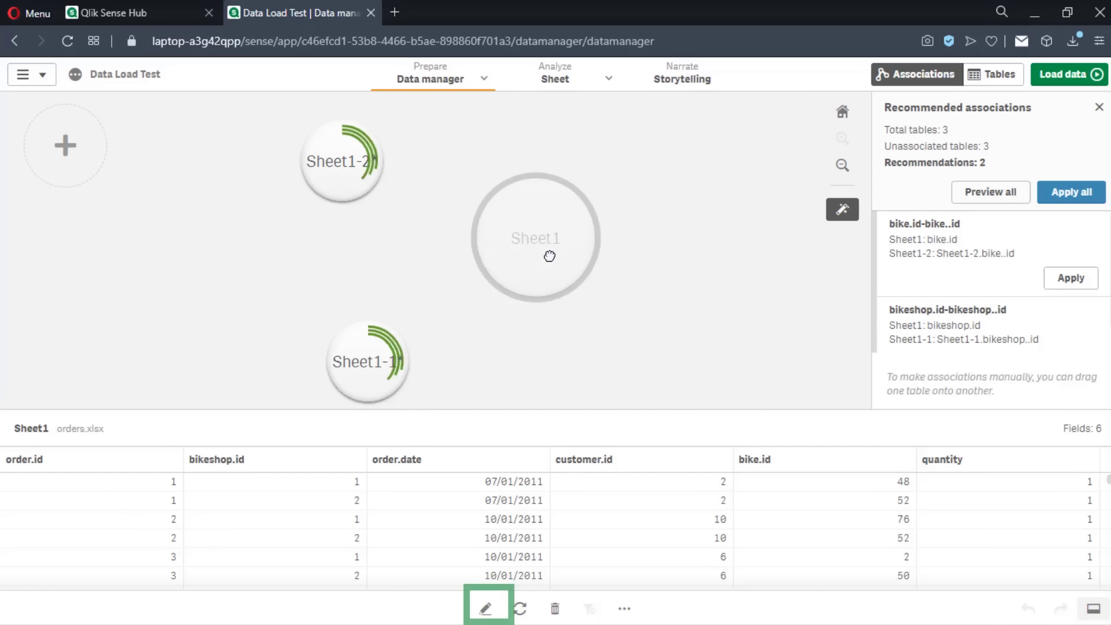
pyautogui.click(485, 609)
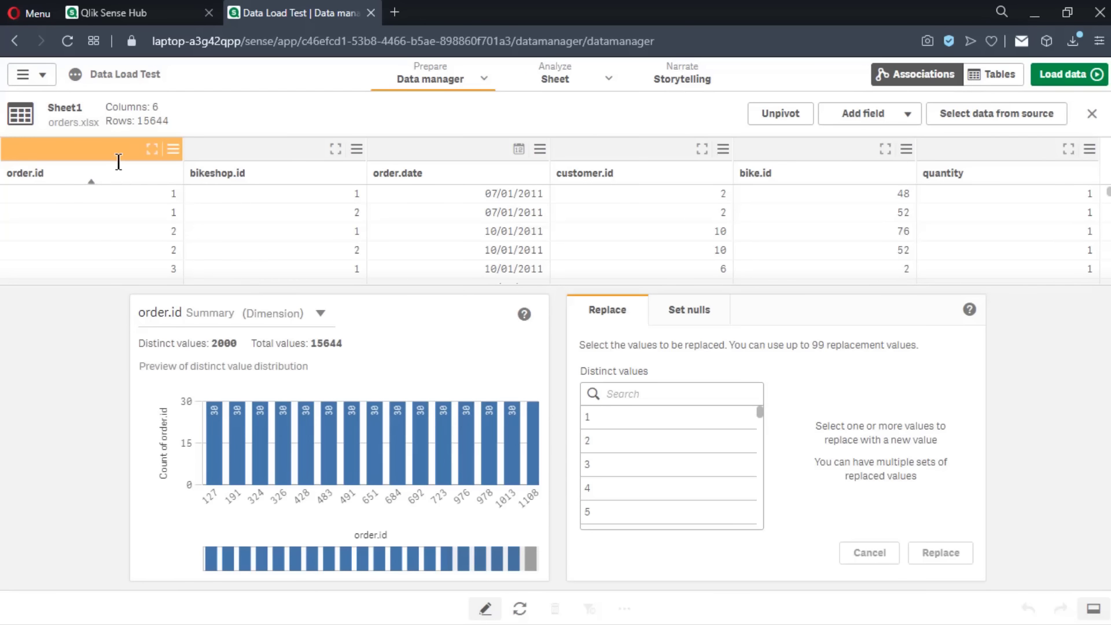
pyautogui.click(90, 112)
pyautogui.doubleClick(91, 112)
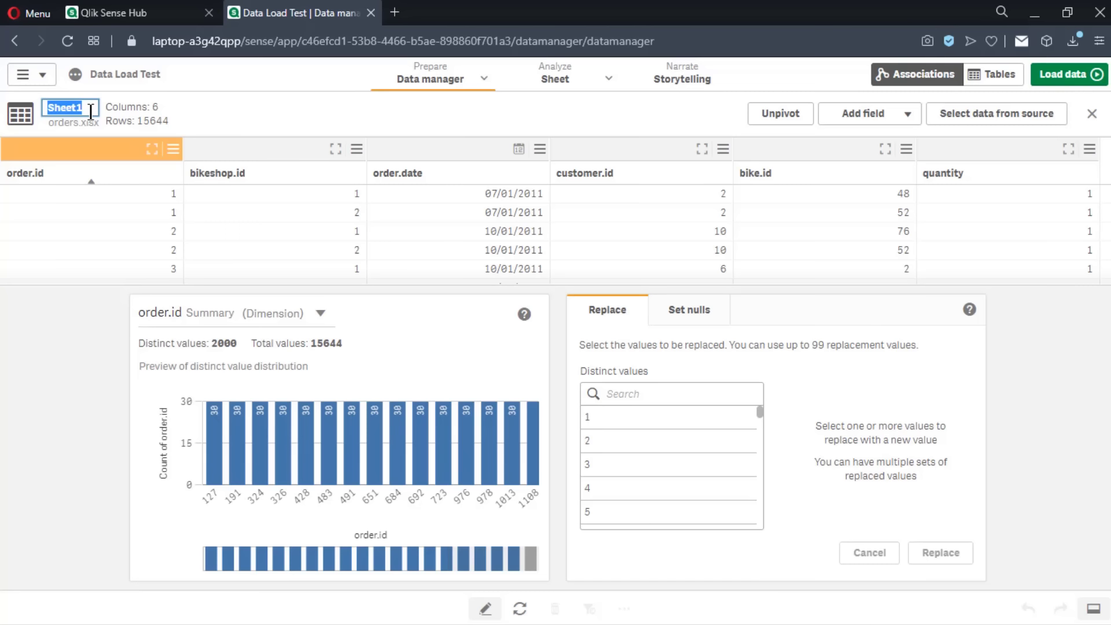
pyautogui.write('orders')
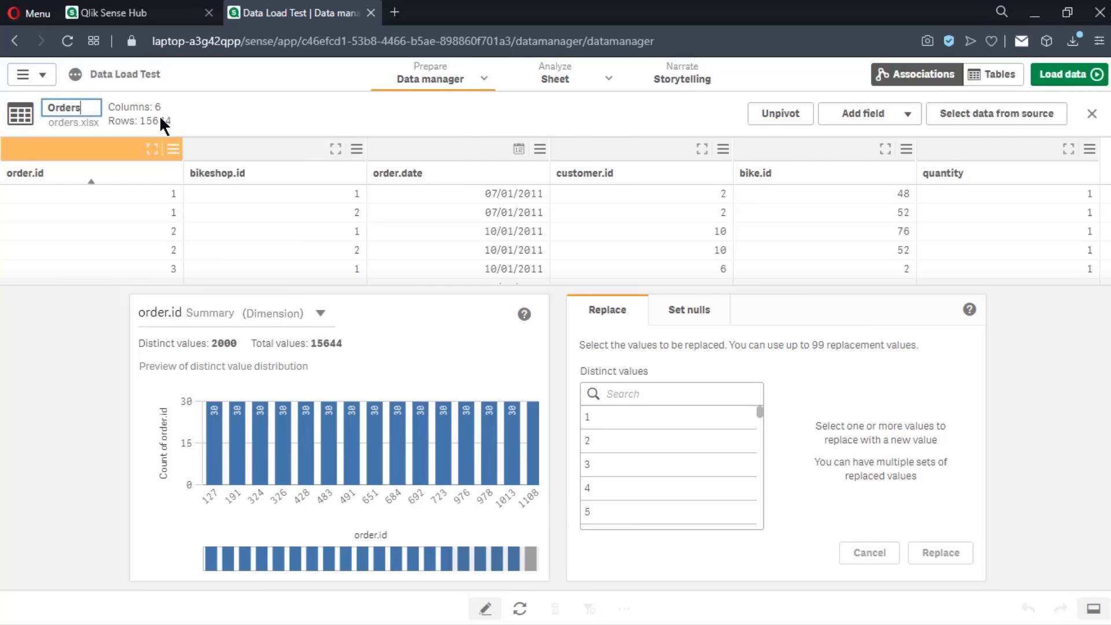
pyautogui.click(207, 117)
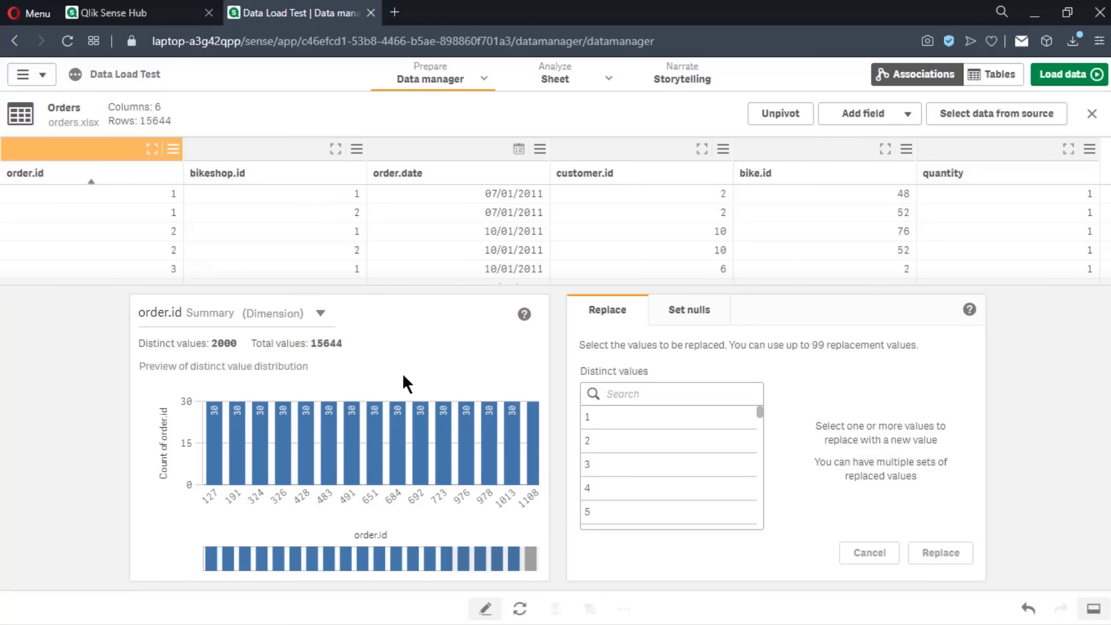
pyautogui.click(485, 609)
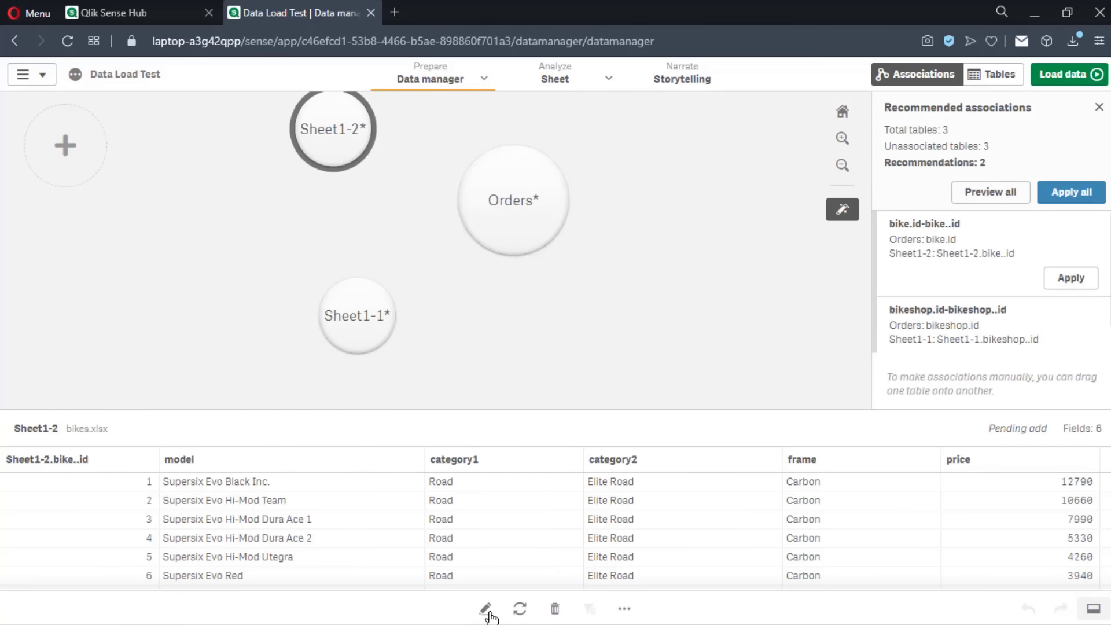
# Rename the bikes.xlsx table as Bike Products and the bikeshops.xlsx table as Shops
pyautogui.click(486, 609)
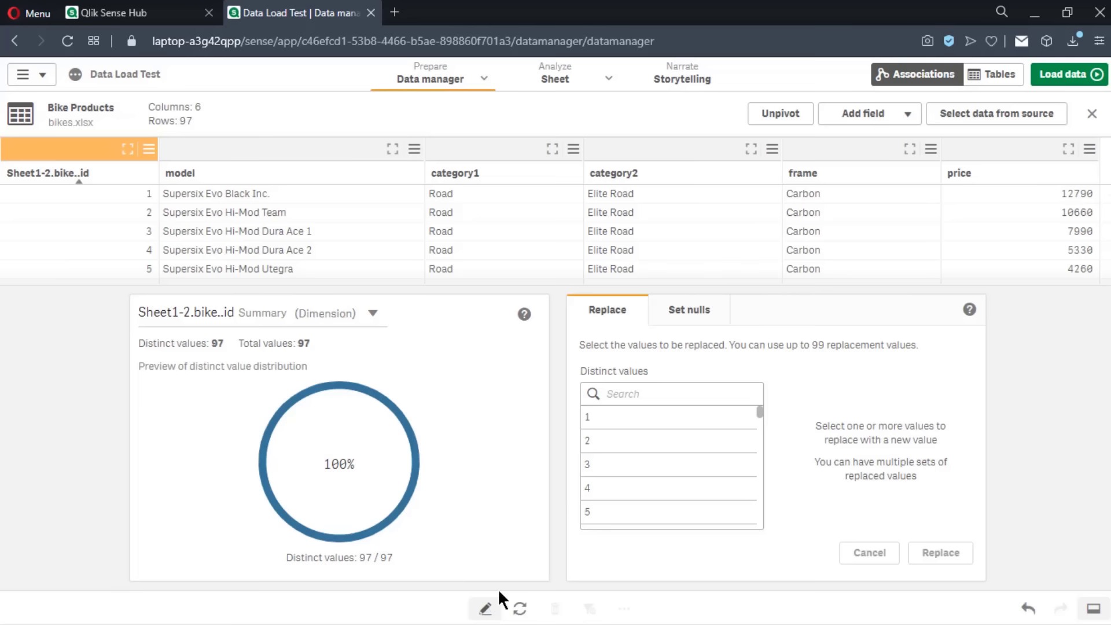
pyautogui.click(487, 608)
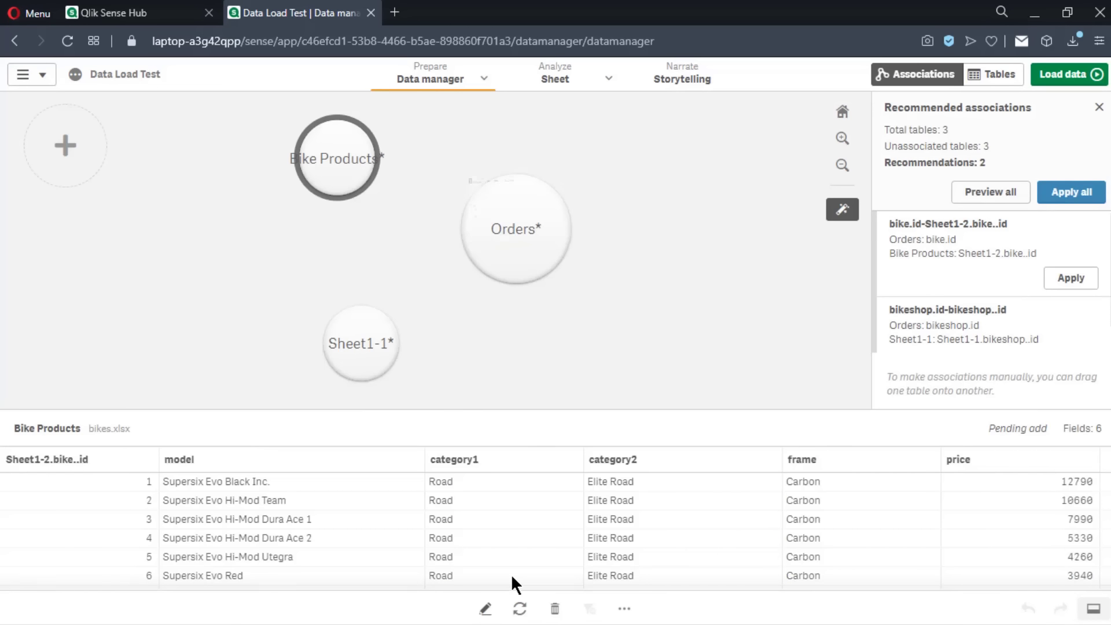
pyautogui.click(367, 343)
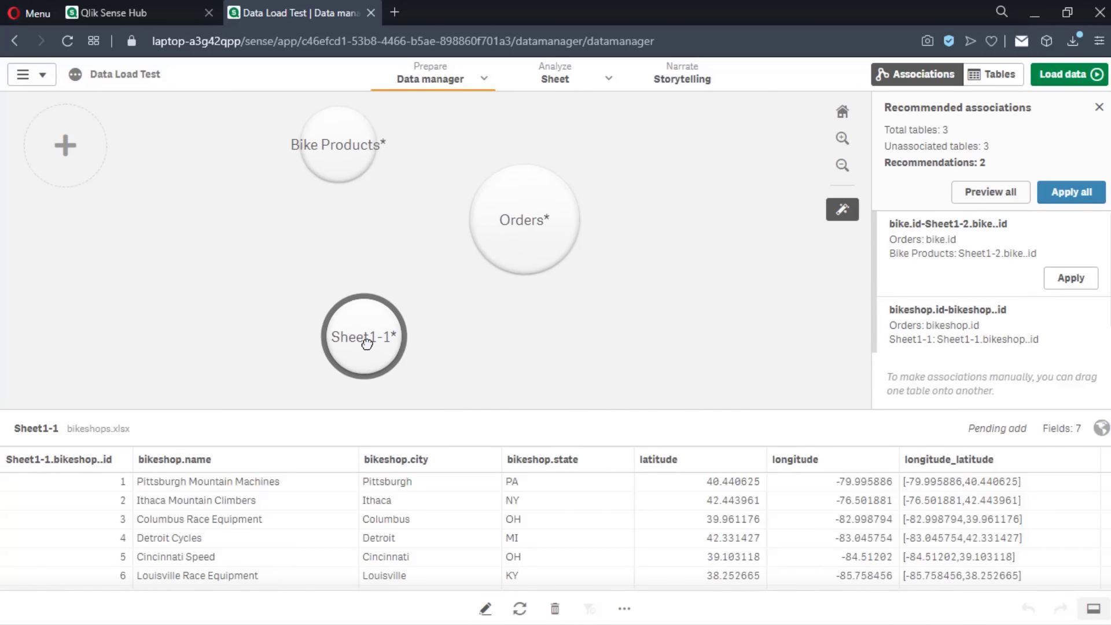
pyautogui.click(485, 607)
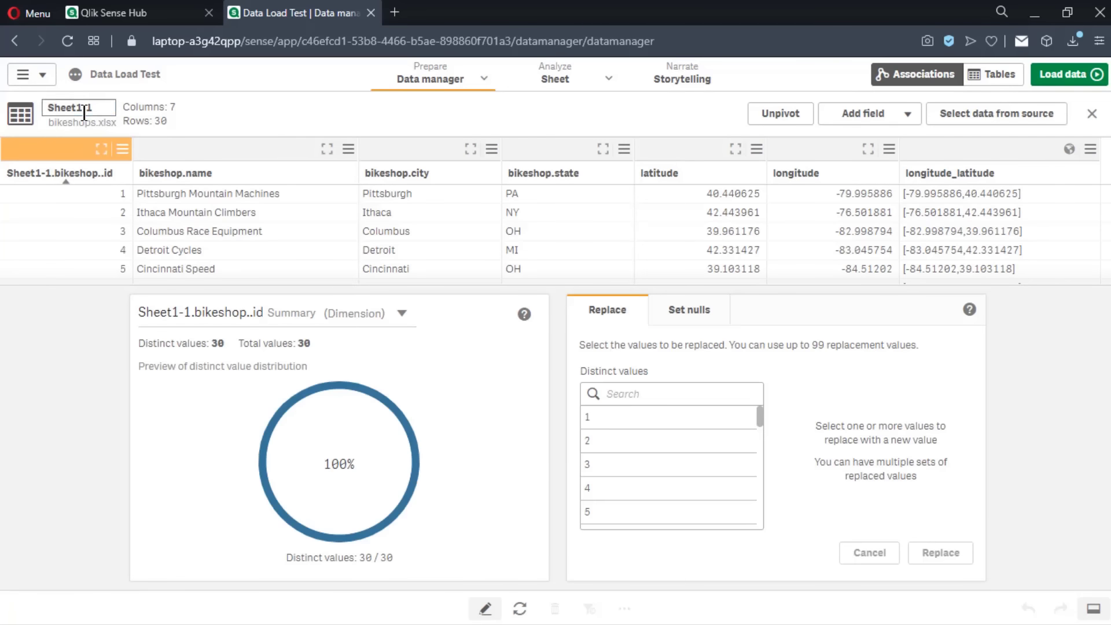
pyautogui.moveTo(98, 108); pyautogui.dragTo(24, 100)
pyautogui.write('S')
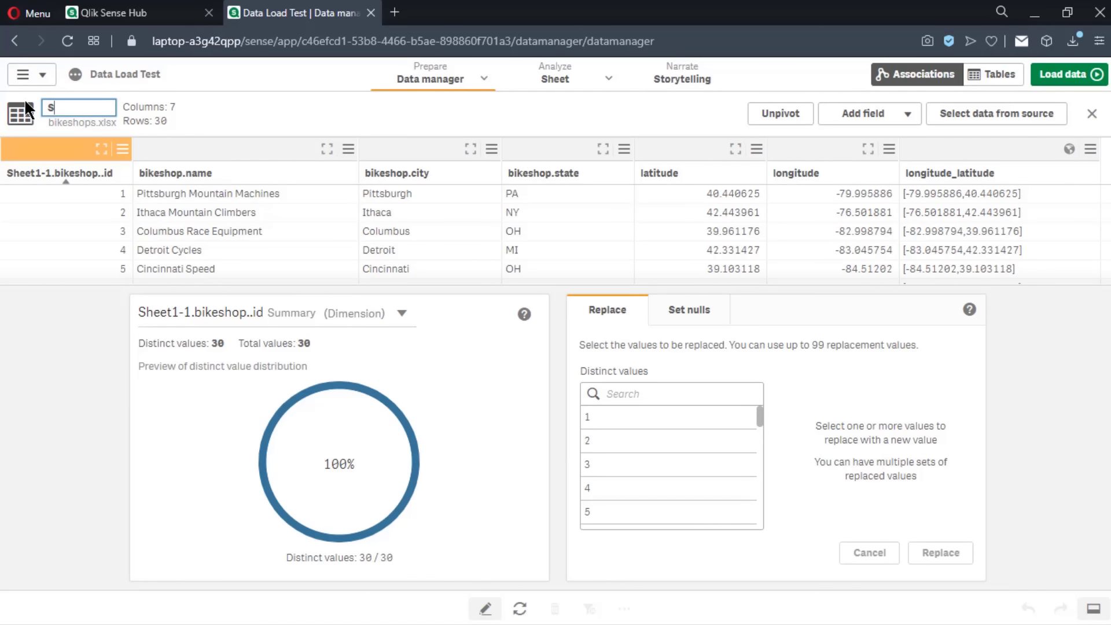
pyautogui.write('hops')
pyautogui.click(488, 608)
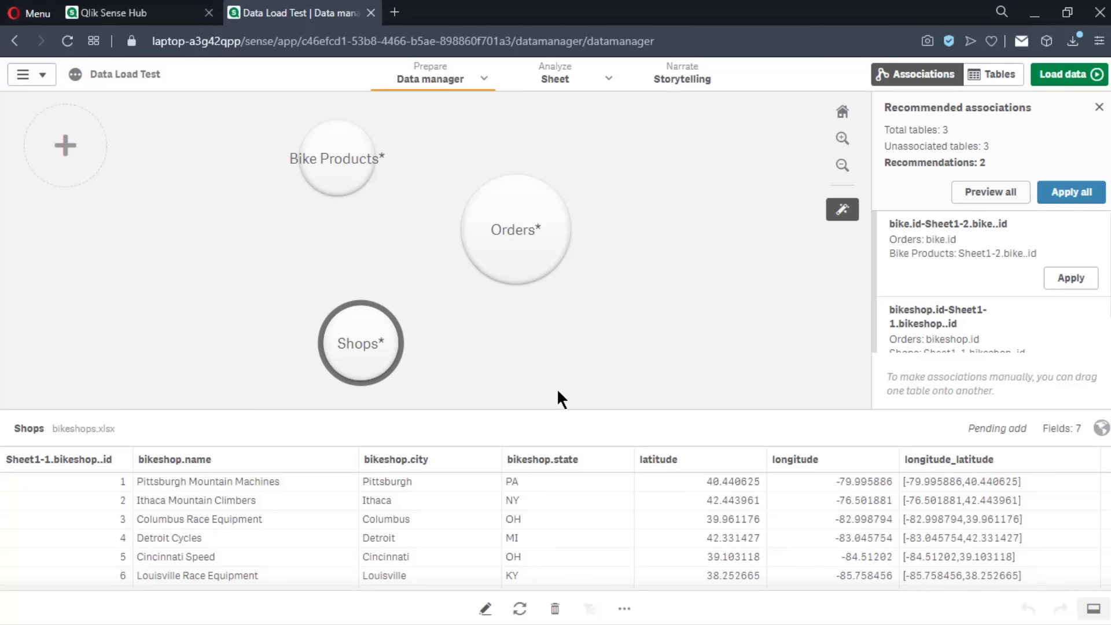
# Manually associate the Bike Products table with the Orders table and review the linked data preview
pyautogui.click(537, 249)
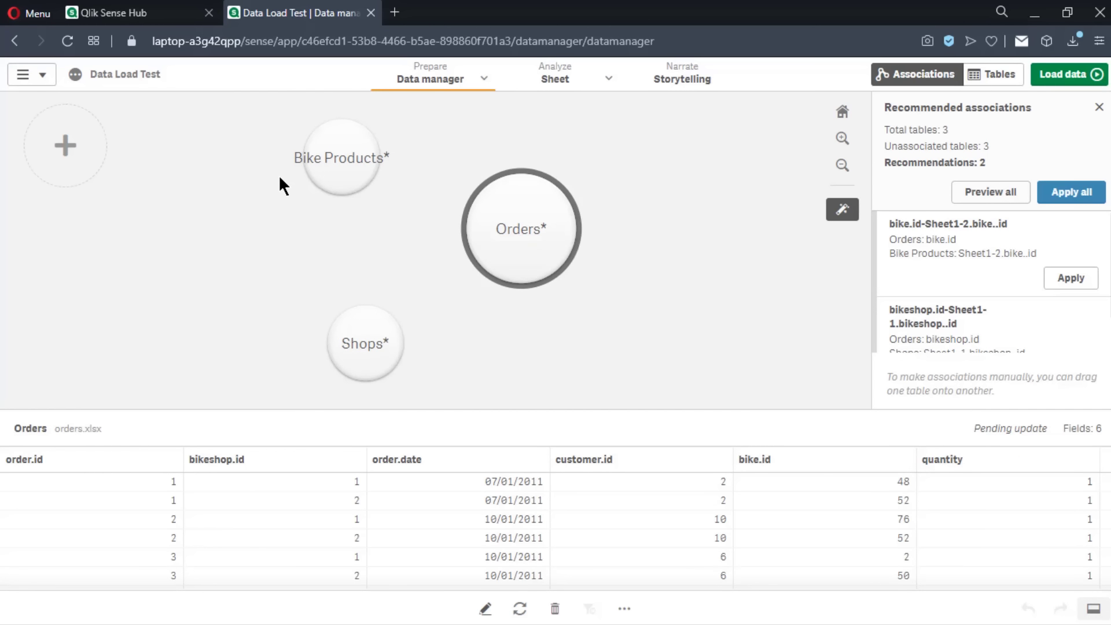
pyautogui.click(335, 173)
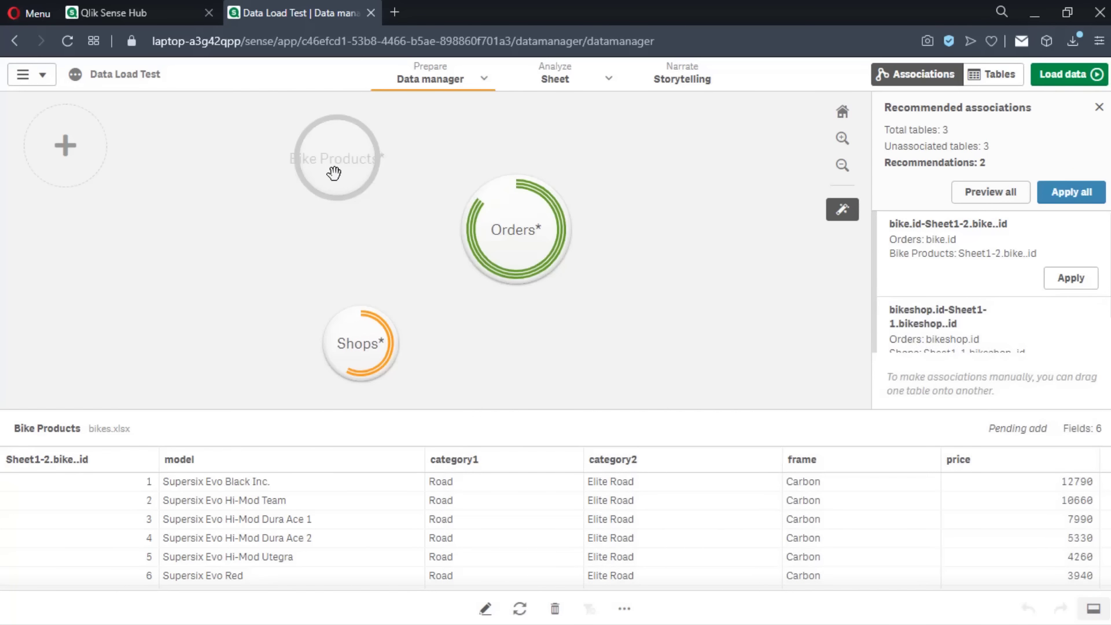
pyautogui.moveTo(334, 173); pyautogui.dragTo(335, 175)
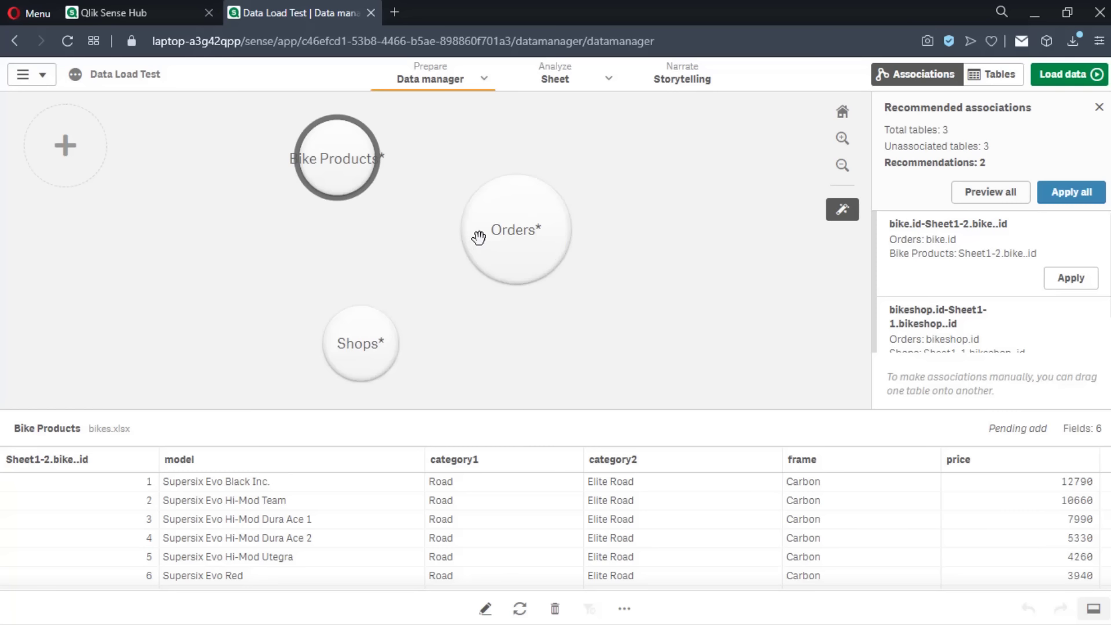
pyautogui.moveTo(338, 181); pyautogui.dragTo(516, 254)
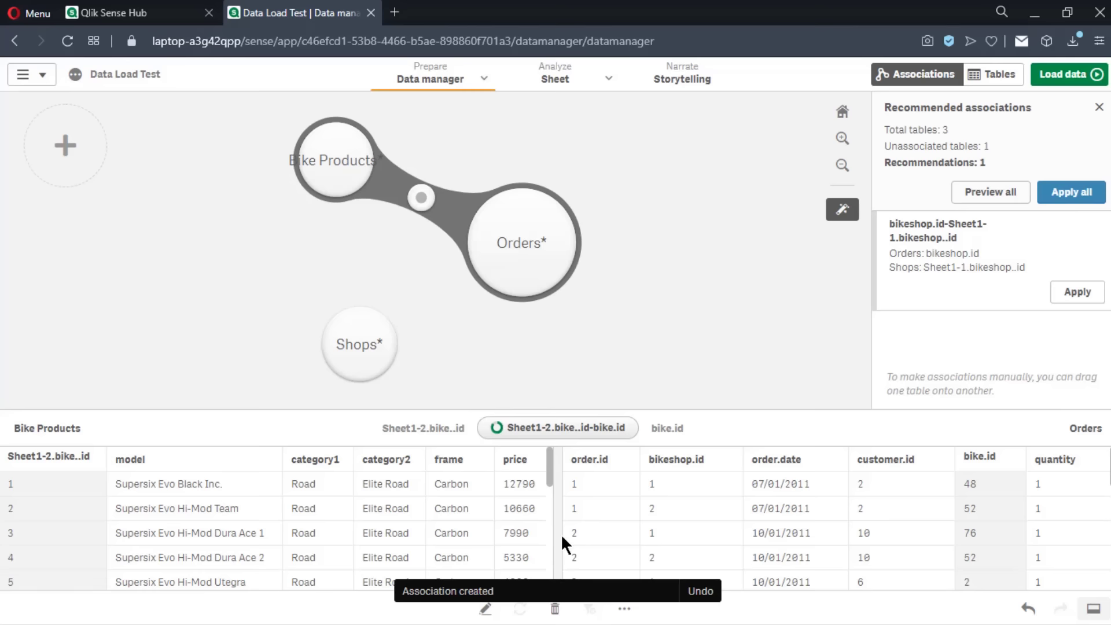
pyautogui.moveTo(550, 481)
pyautogui.mouseDown()
pyautogui.moveTo(550, 503)
pyautogui.moveTo(550, 460)
pyautogui.mouseUp()
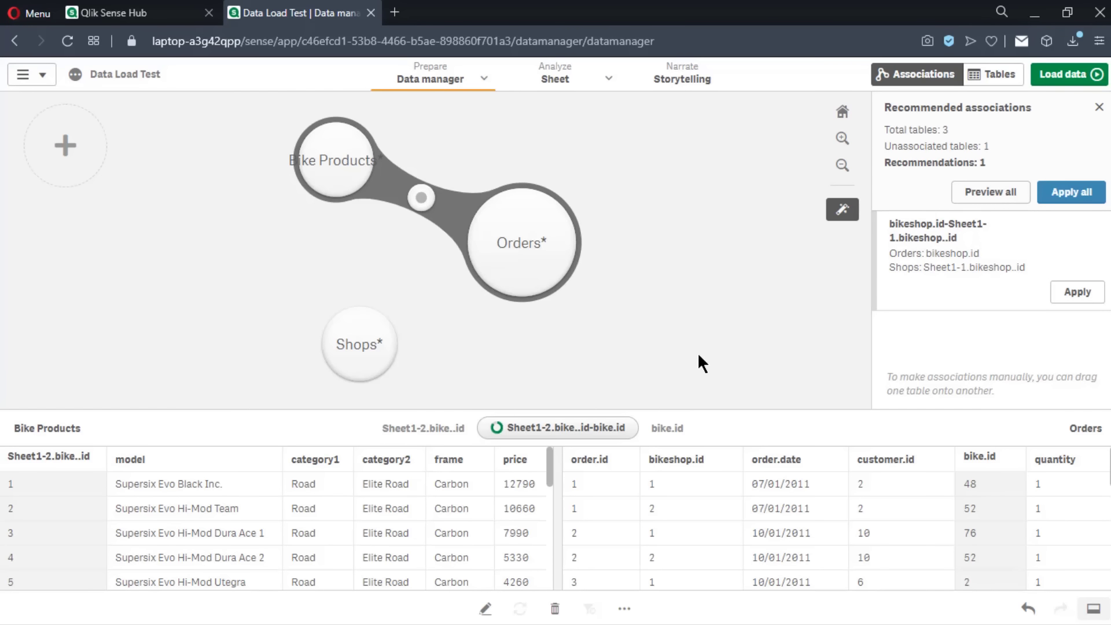
# Preview and apply the recommended bikeshop.id association between Orders and Shops, and load the data
pyautogui.click(968, 302)
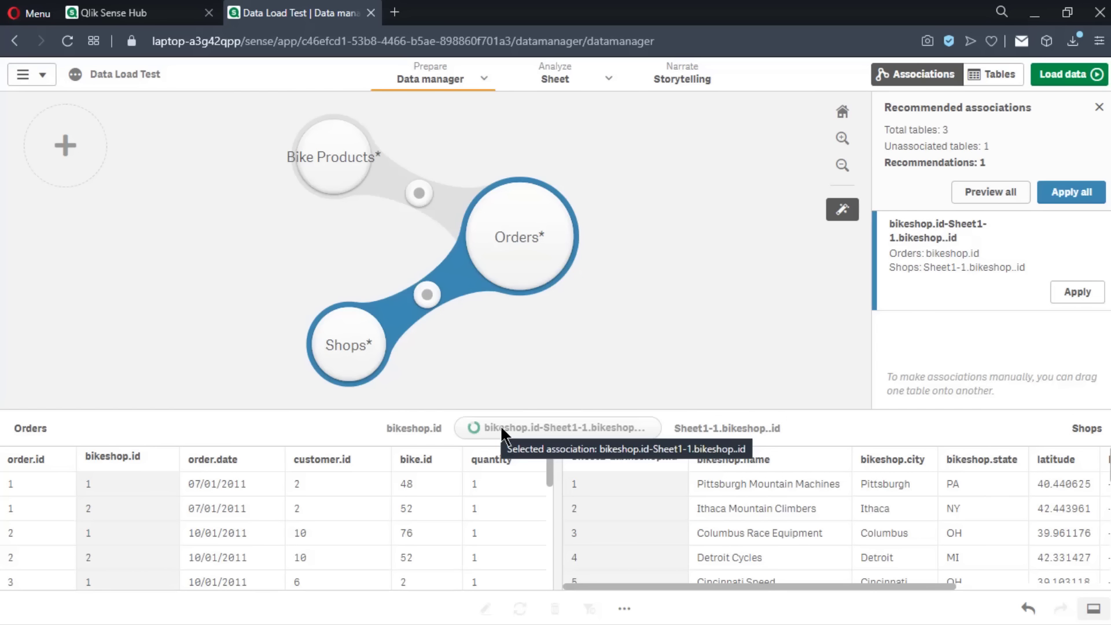
pyautogui.click(1061, 297)
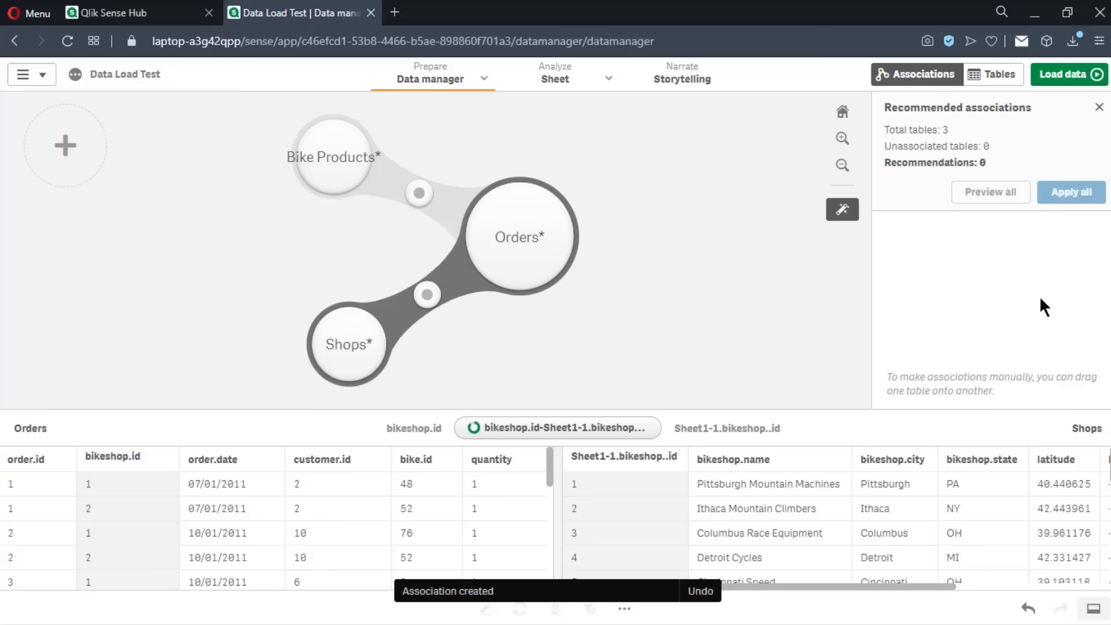
pyautogui.click(1079, 85)
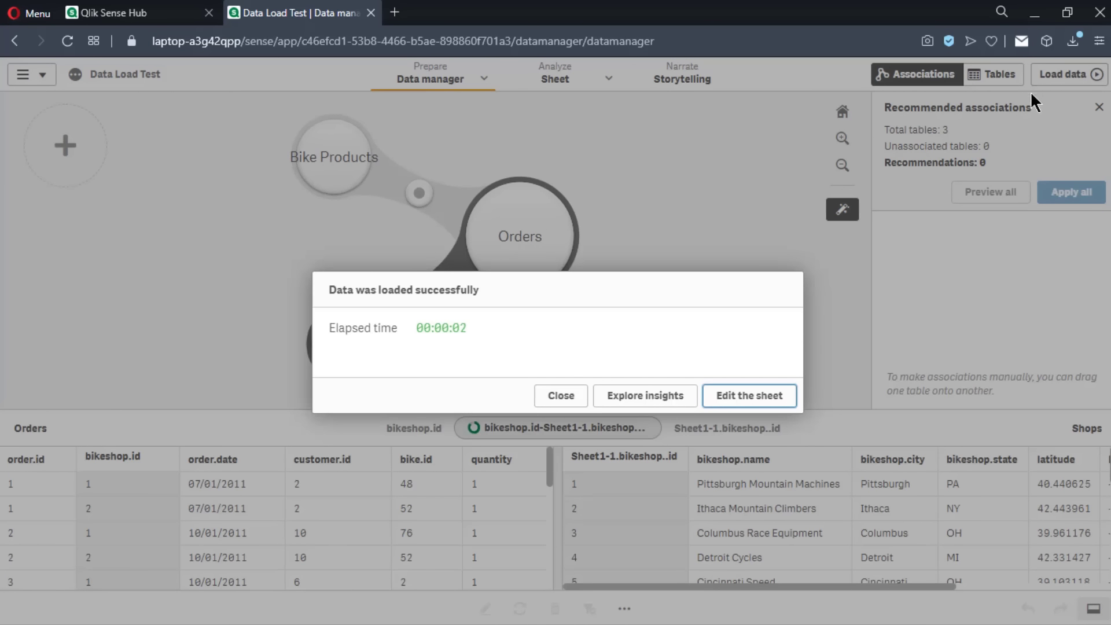
# Open the new sheet for editing and add a bar chart with model as its dimension
pyautogui.click(736, 395)
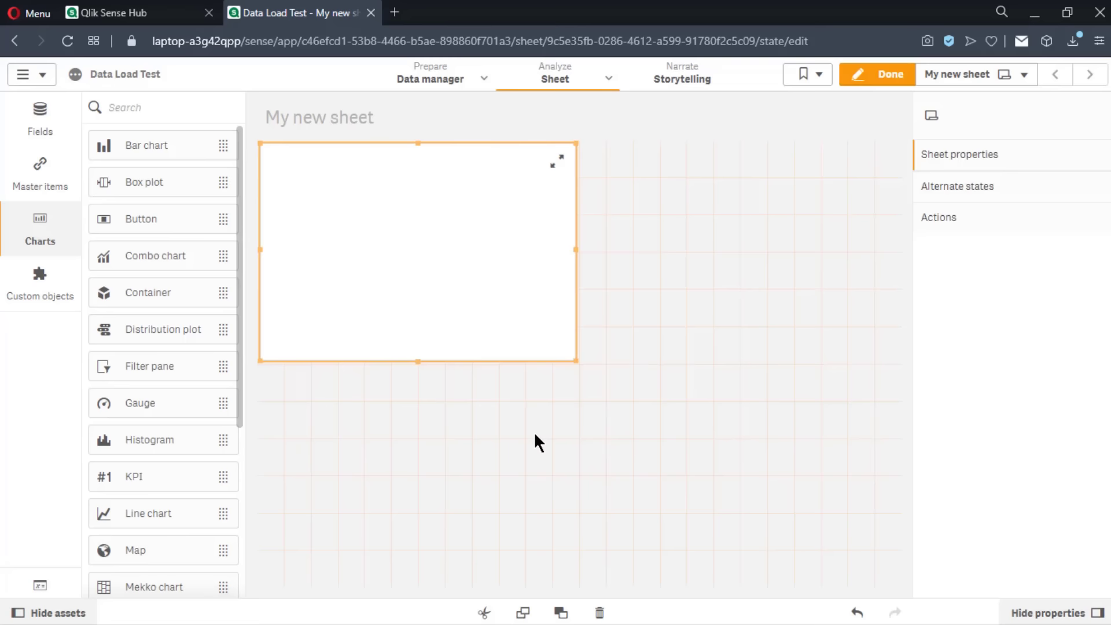
pyautogui.click(470, 283)
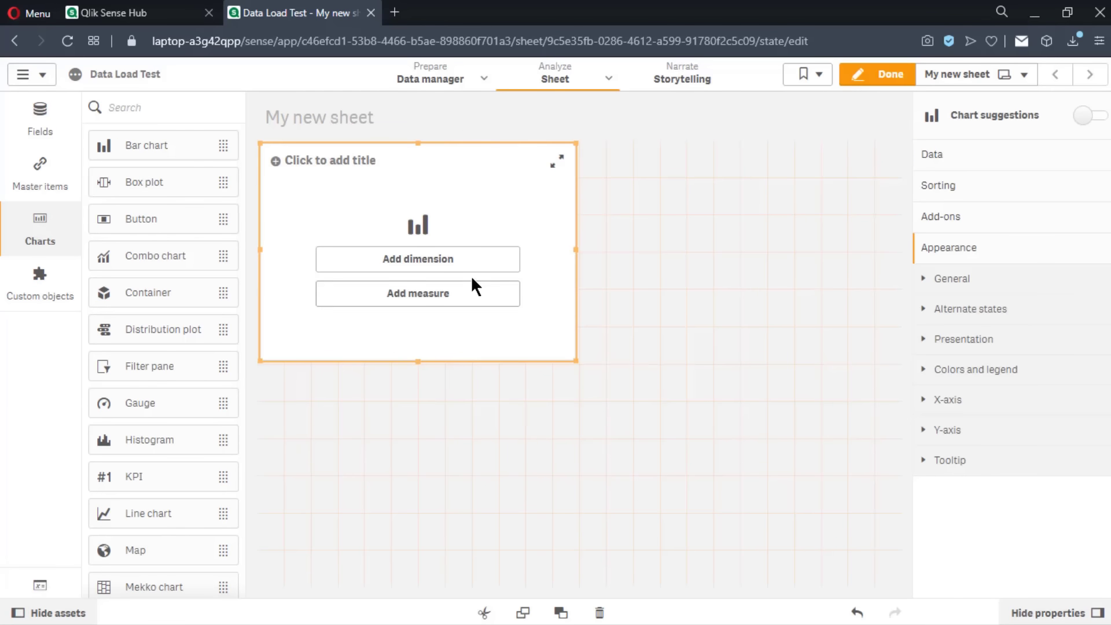
pyautogui.click(482, 263)
pyautogui.write('mo')
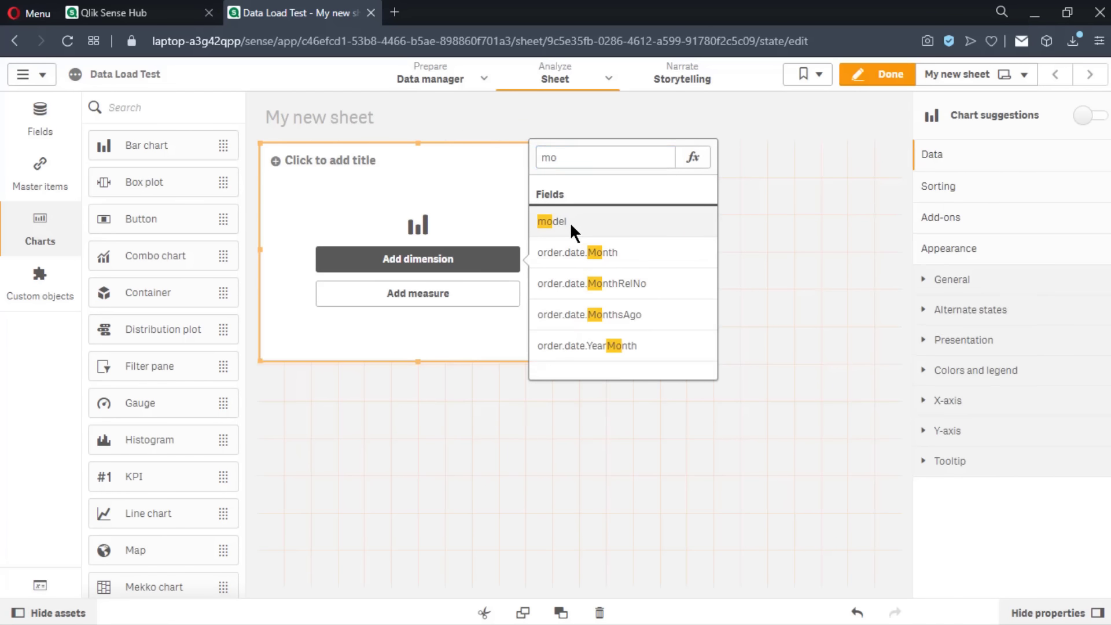
pyautogui.click(570, 221)
# Add Sum(quantity) as the bar chart's measure and enlarge the chart on the sheet
pyautogui.click(458, 293)
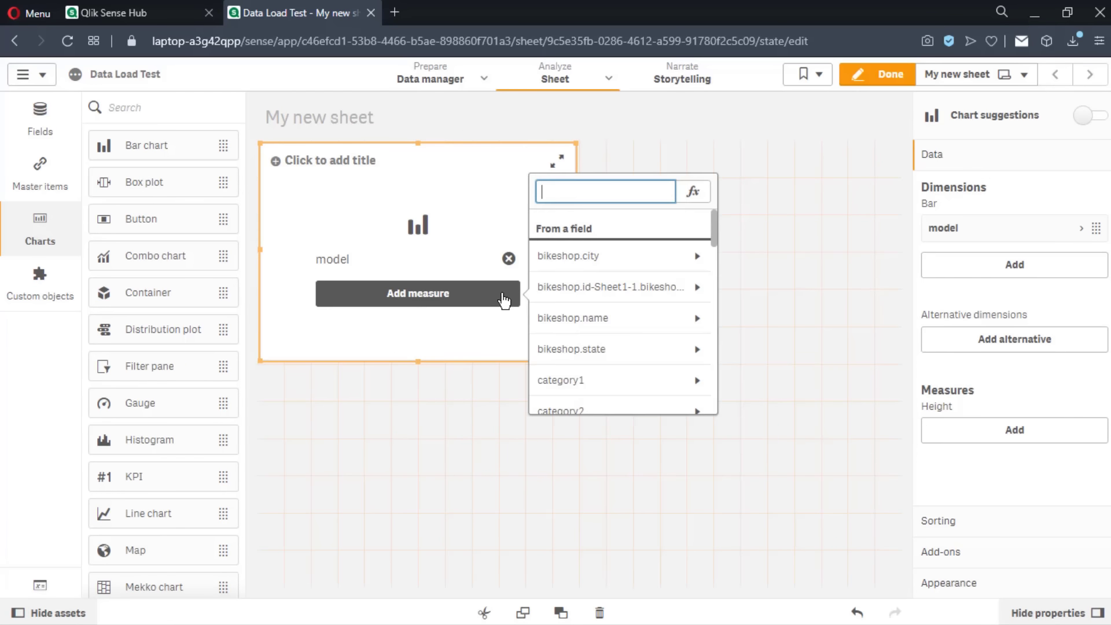
pyautogui.scroll(-3, 603, 333)
pyautogui.scroll(-10, 603, 332)
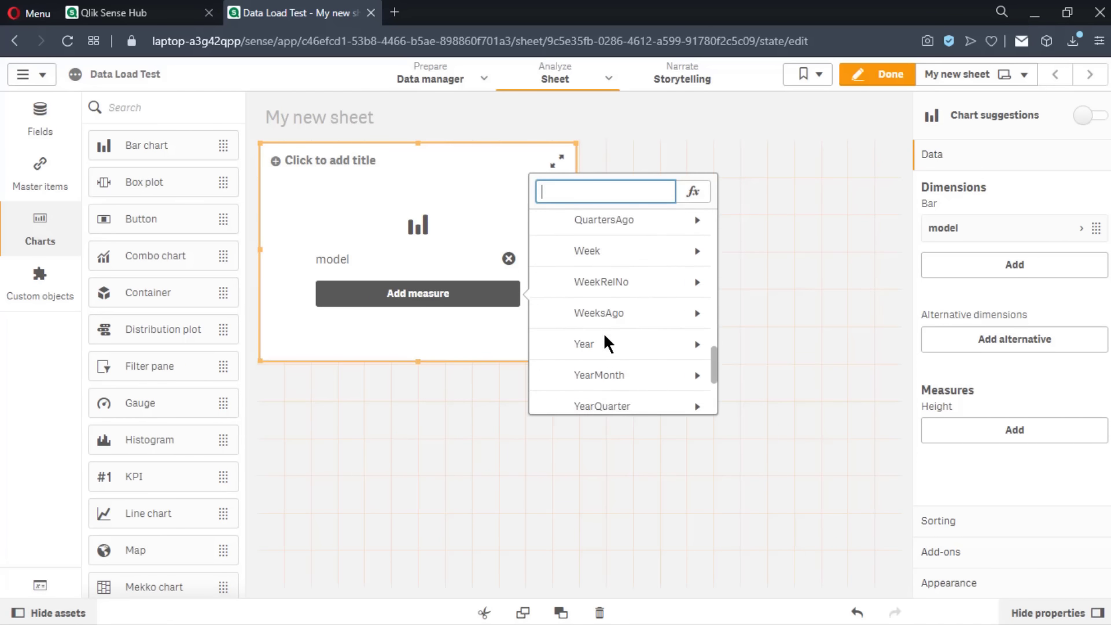
pyautogui.click(612, 367)
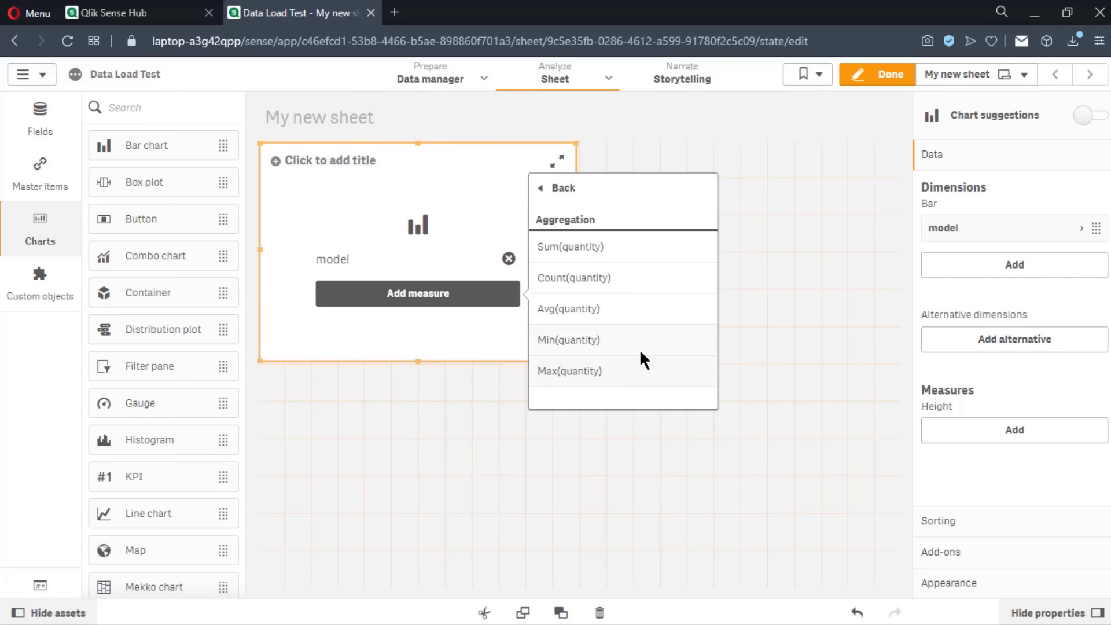
pyautogui.click(639, 262)
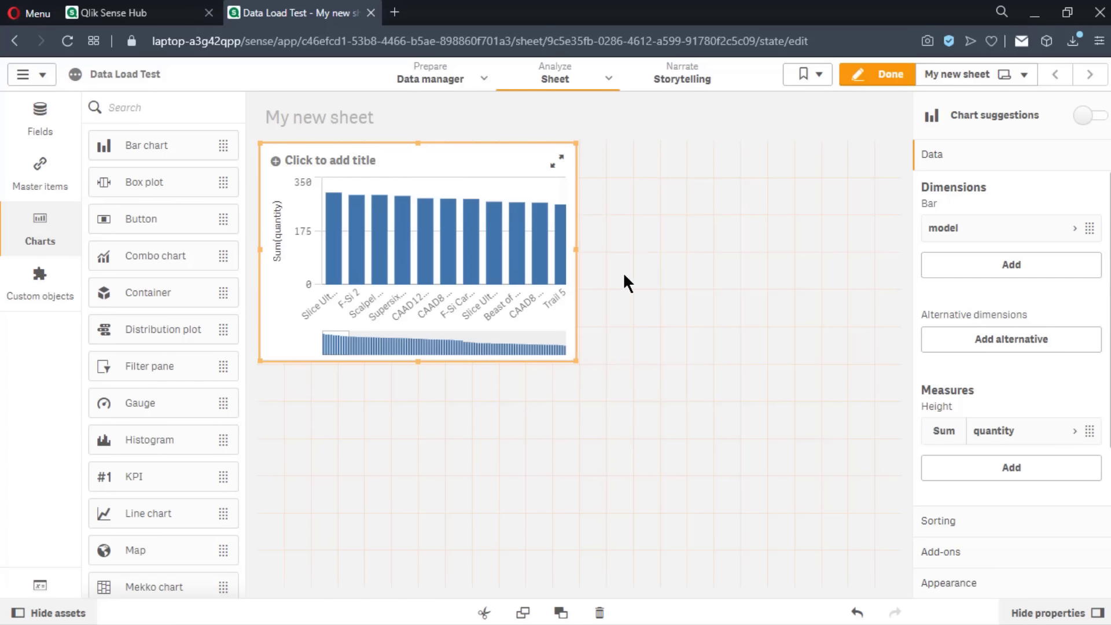
pyautogui.moveTo(584, 369); pyautogui.dragTo(766, 480)
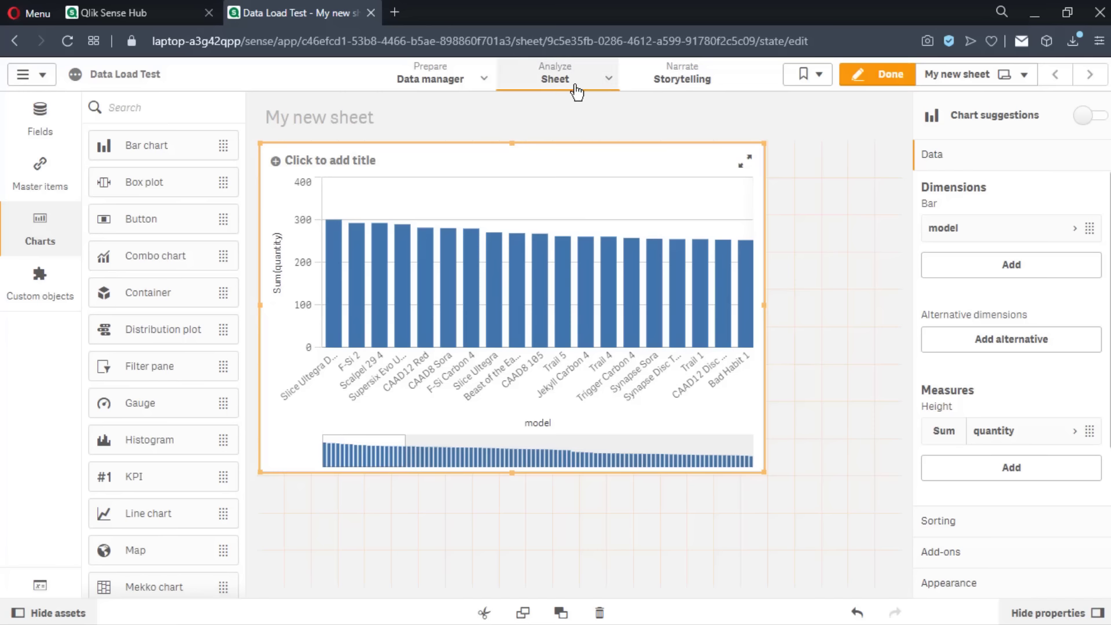
# Break the association between Bike Products and Orders, reload the data, and check the bar chart on the sheet
pyautogui.click(433, 81)
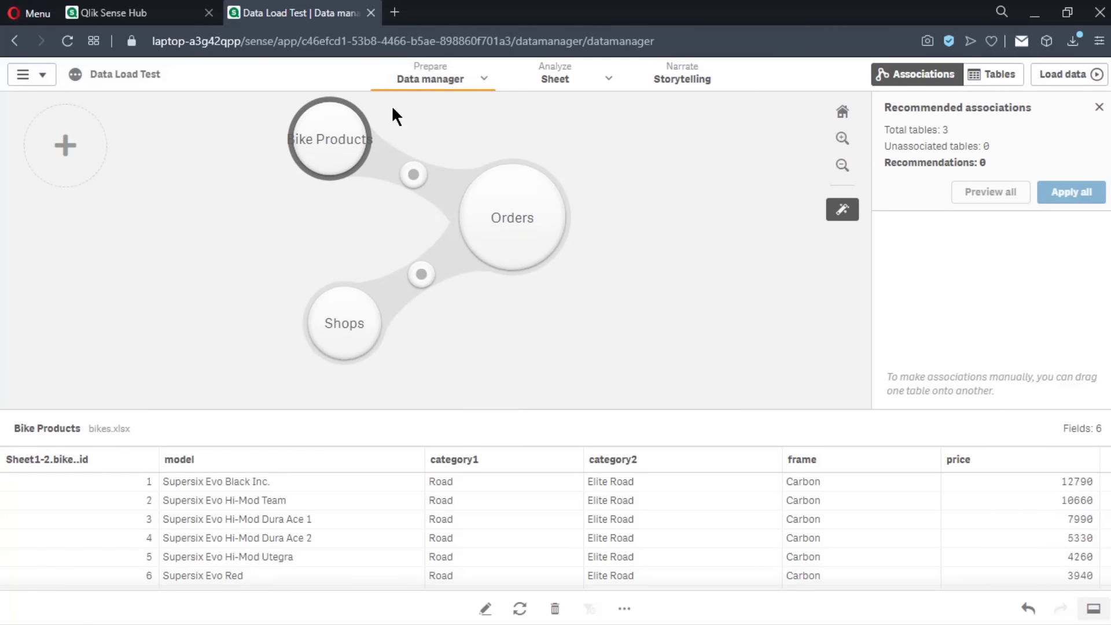
pyautogui.moveTo(317, 142); pyautogui.dragTo(3, 310)
pyautogui.moveTo(198, 270); pyautogui.dragTo(232, 231)
pyautogui.click(1052, 76)
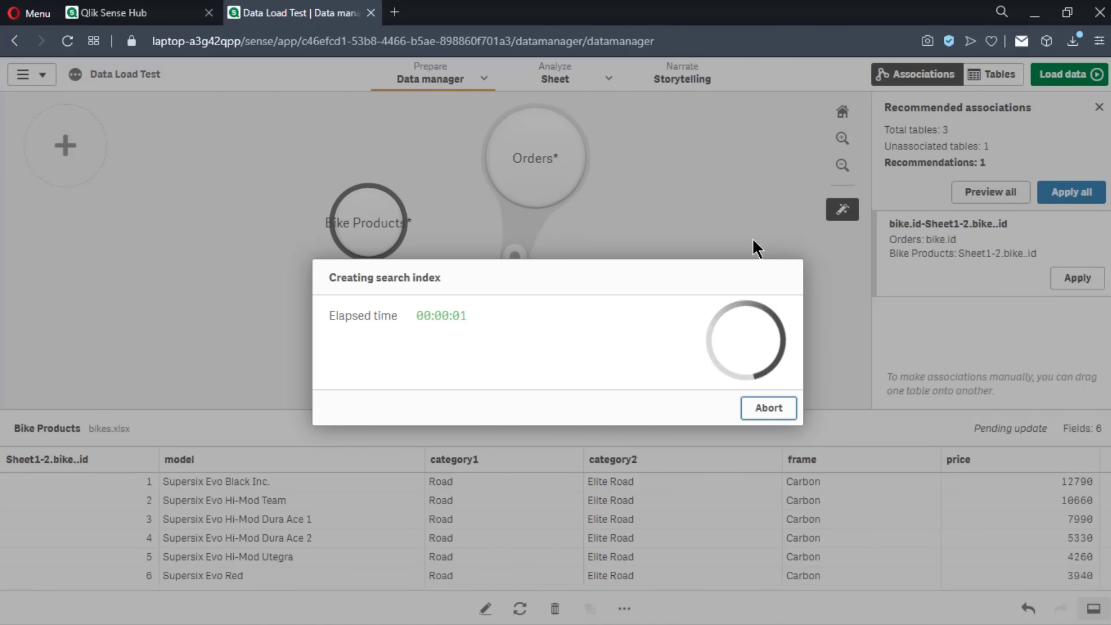
pyautogui.click(712, 392)
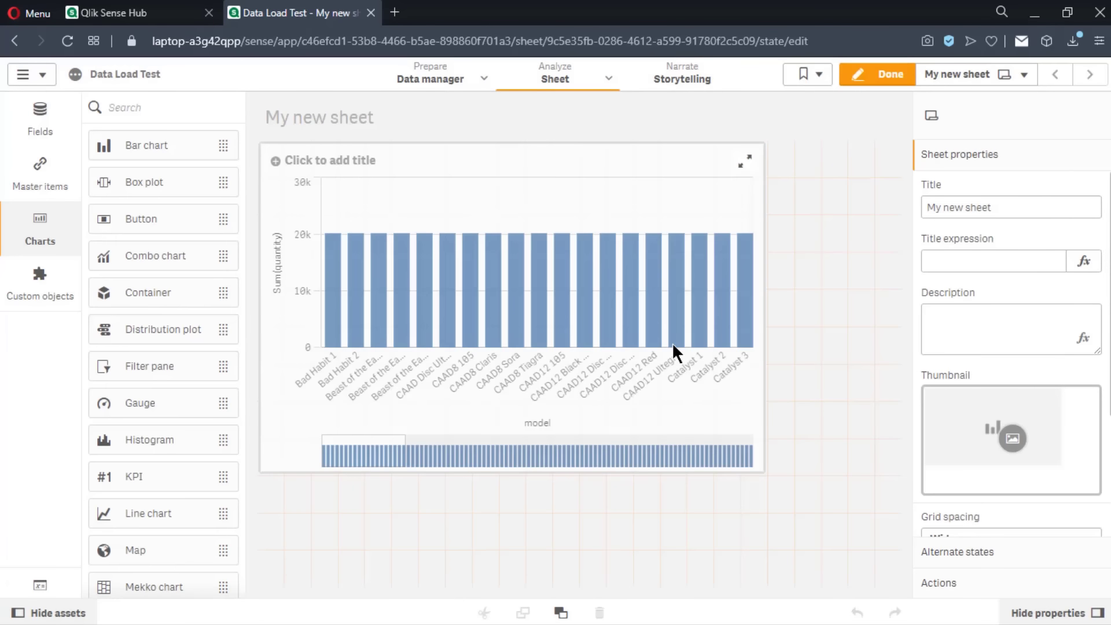
pyautogui.click(389, 224)
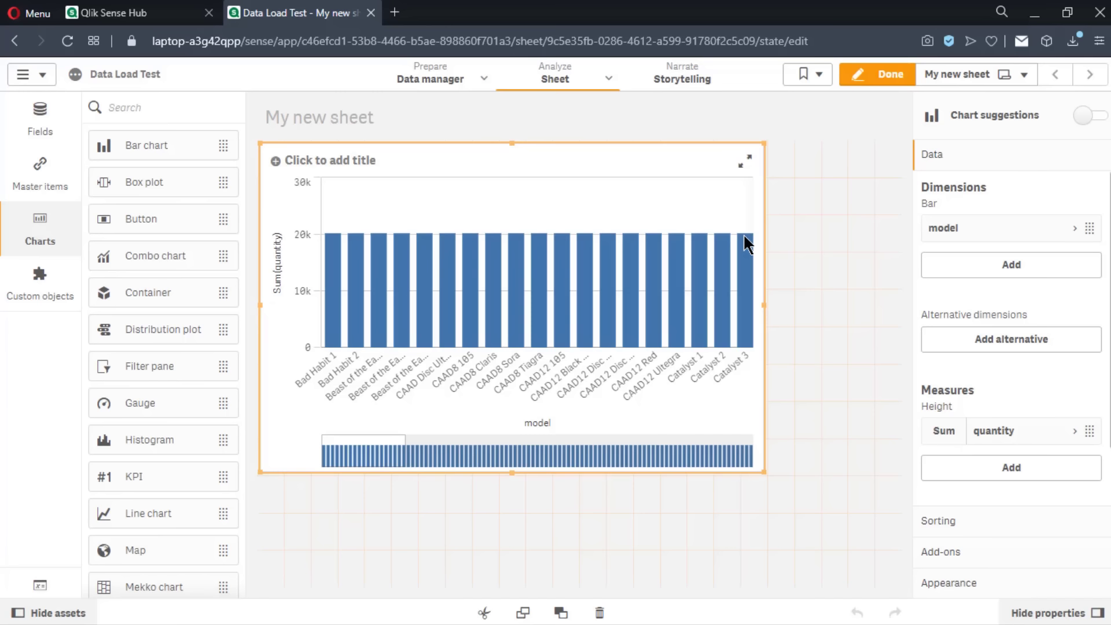
# Re-associate the Bike Products table with the Orders table in Data manager
pyautogui.click(443, 84)
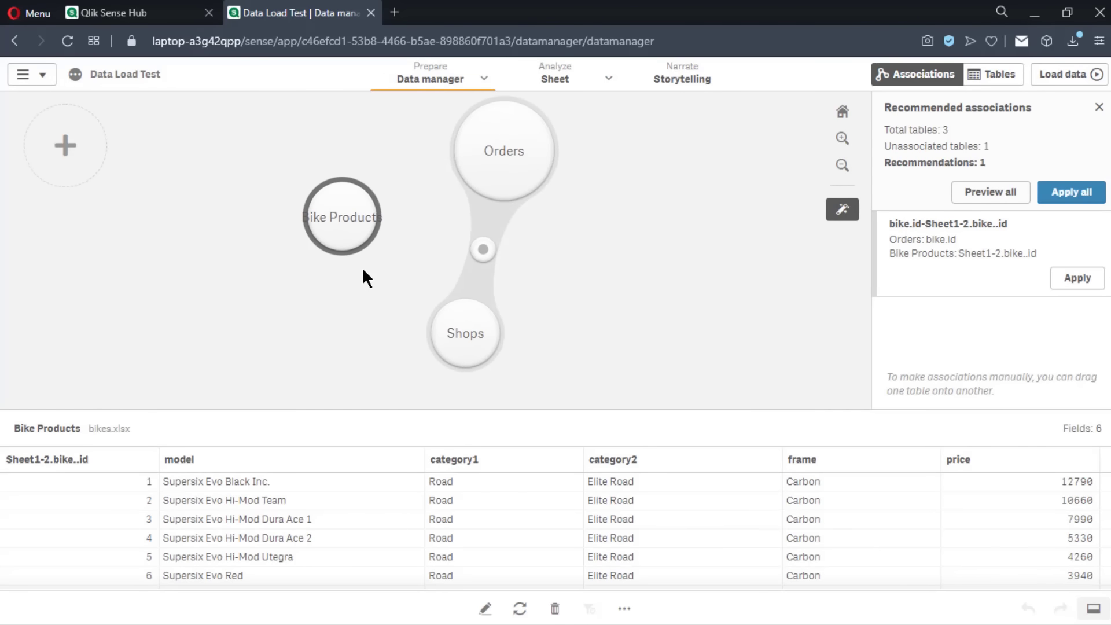
pyautogui.moveTo(342, 217); pyautogui.dragTo(477, 157)
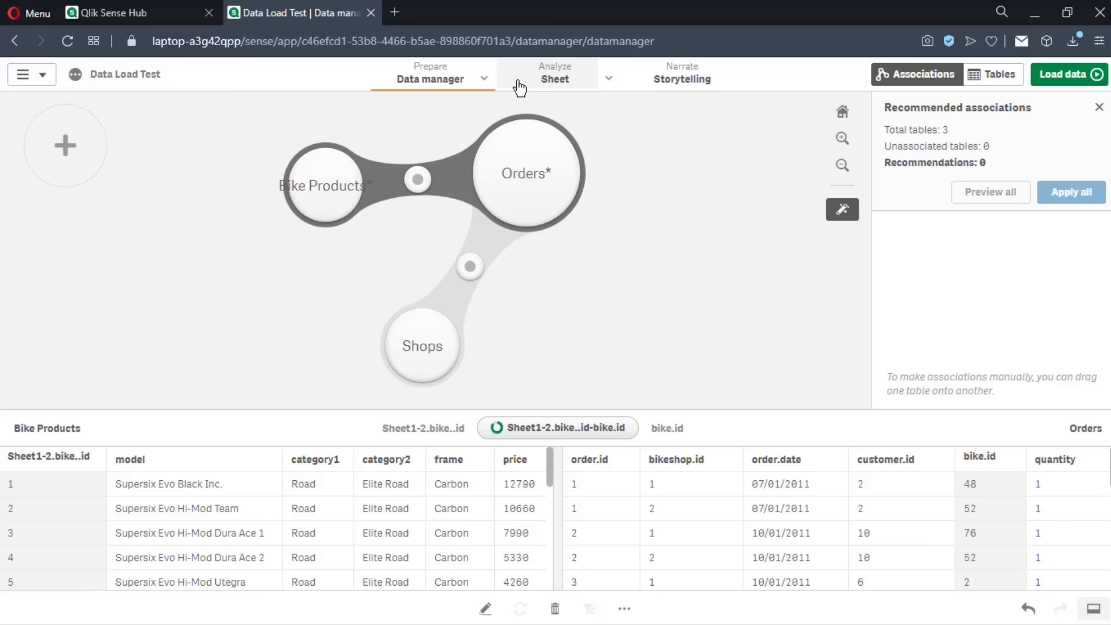
# Open the data load editor and review the auto-generated script section
pyautogui.click(484, 78)
pyautogui.click(470, 147)
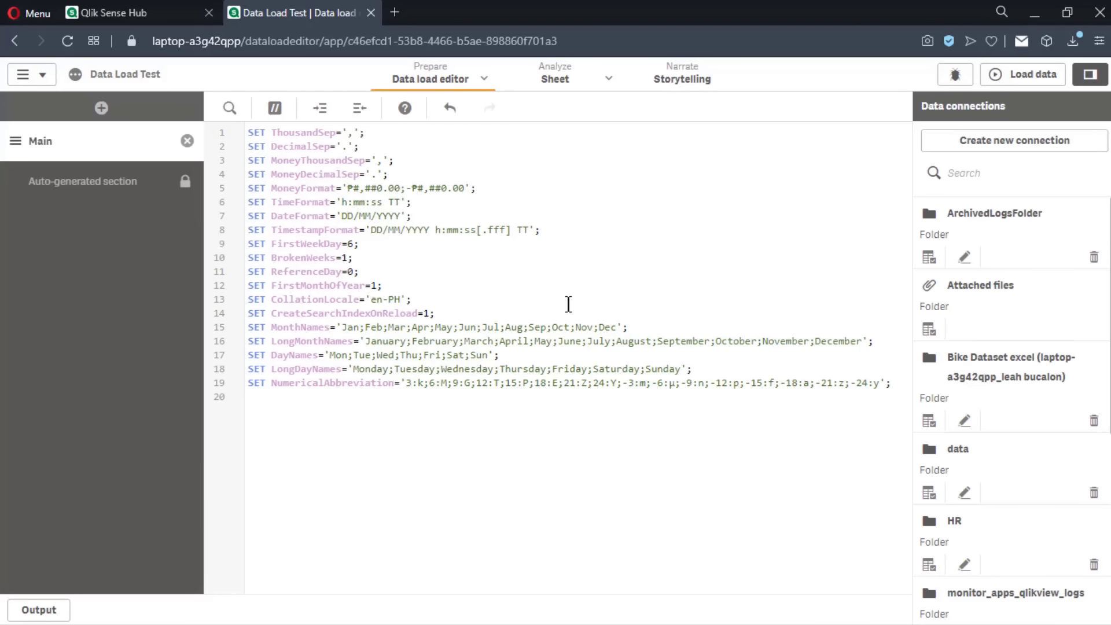
pyautogui.click(102, 195)
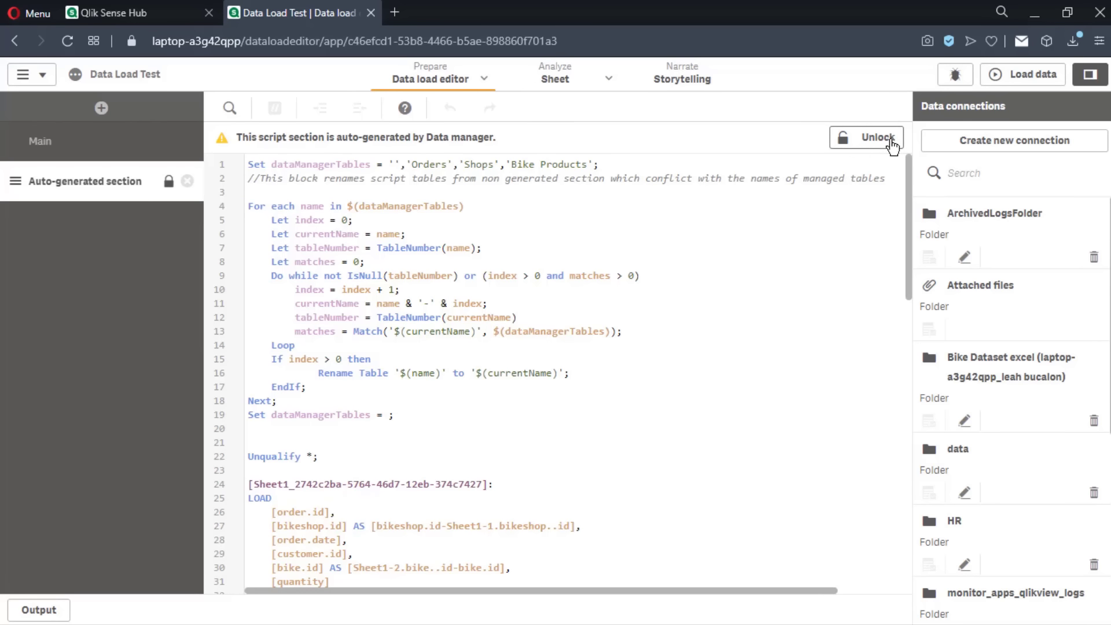
pyautogui.scroll(-2, 801, 305)
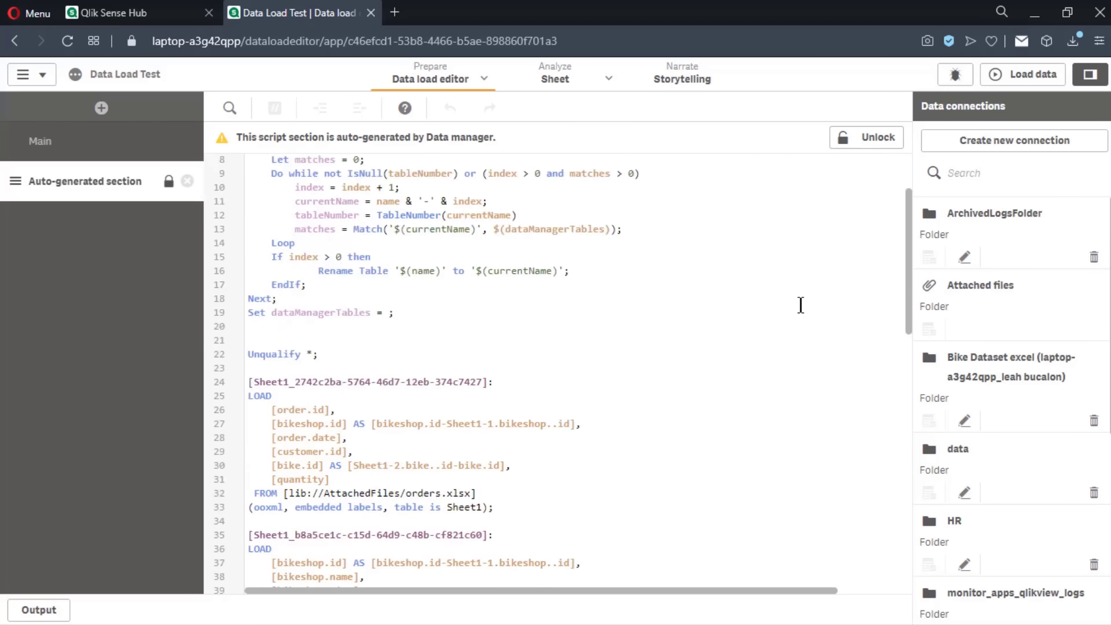
pyautogui.scroll(-15, 800, 305)
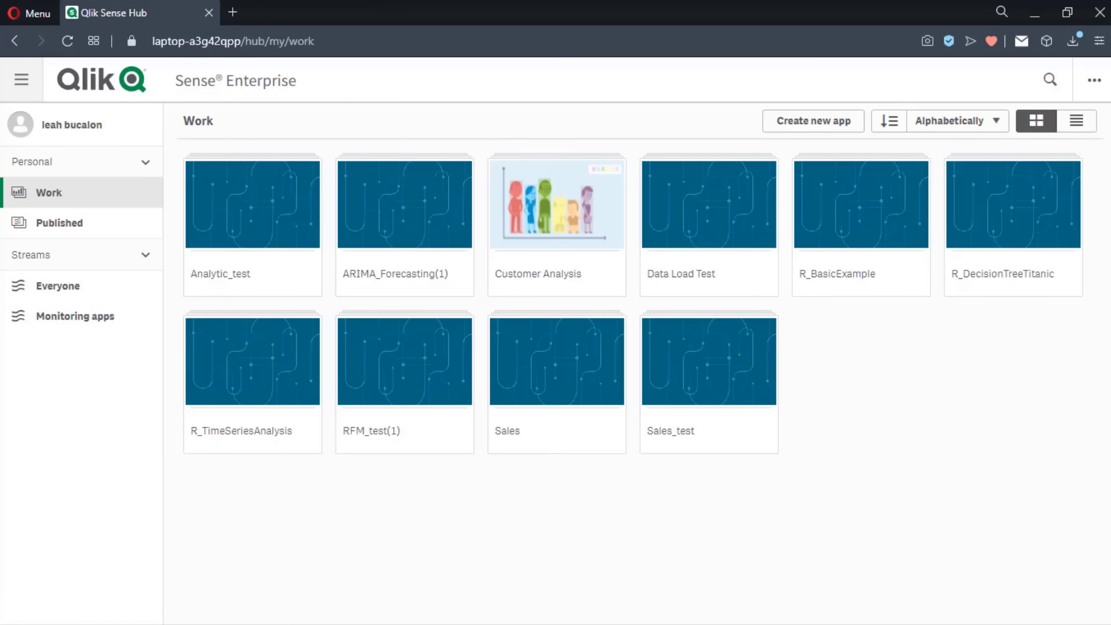
# Create a new app named Data Load Script and open its script editor
pyautogui.click(814, 121)
pyautogui.write('Data ')
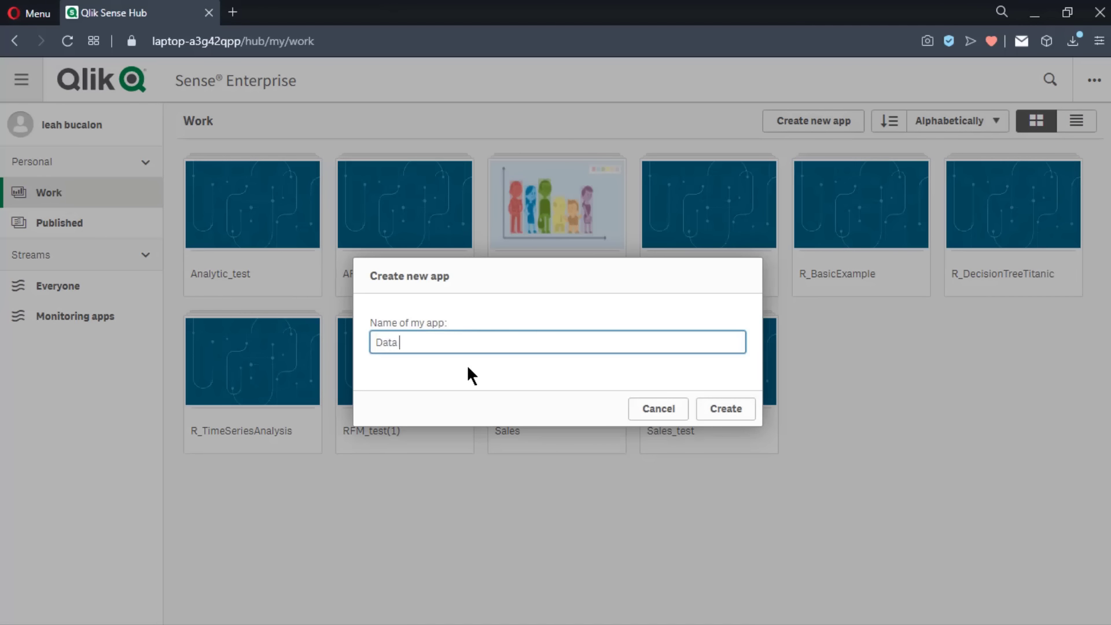
pyautogui.write('Load E')
pyautogui.write('cript')
pyautogui.click(747, 412)
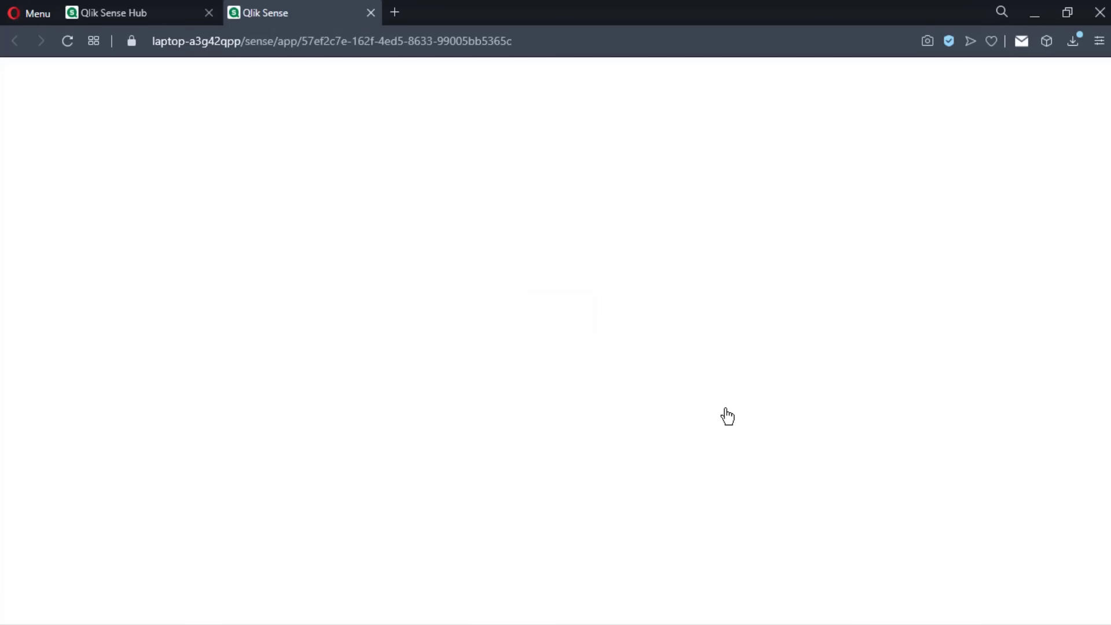
pyautogui.click(643, 539)
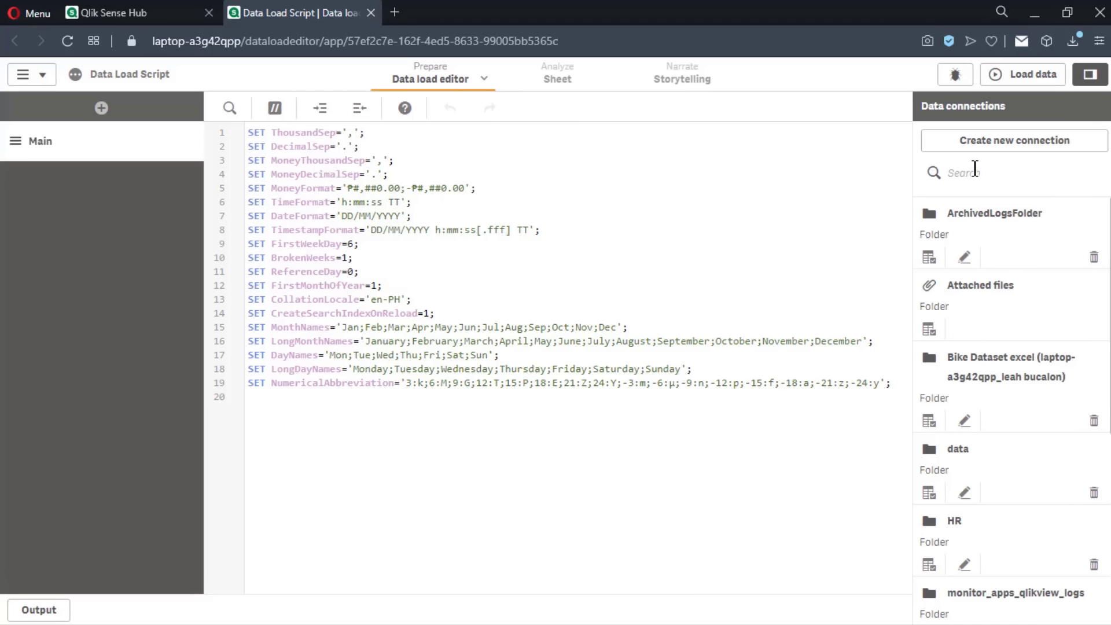
# Start a new data connection, review the available data sources, and choose Folder as the connection type
pyautogui.click(1019, 150)
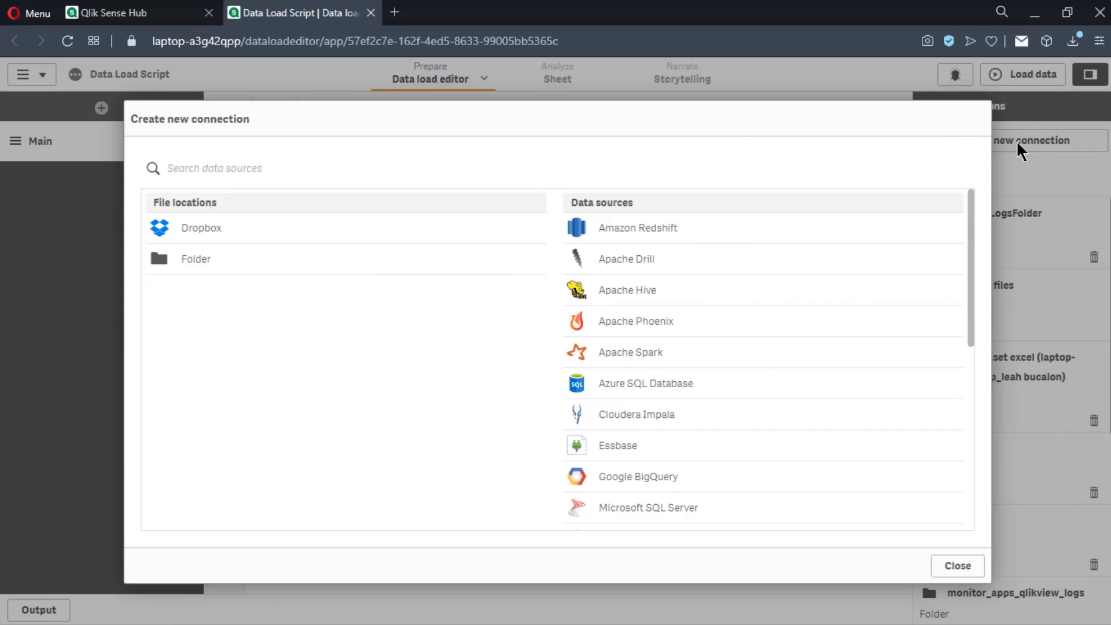
pyautogui.scroll(-1, 932, 255)
pyautogui.scroll(-8, 921, 290)
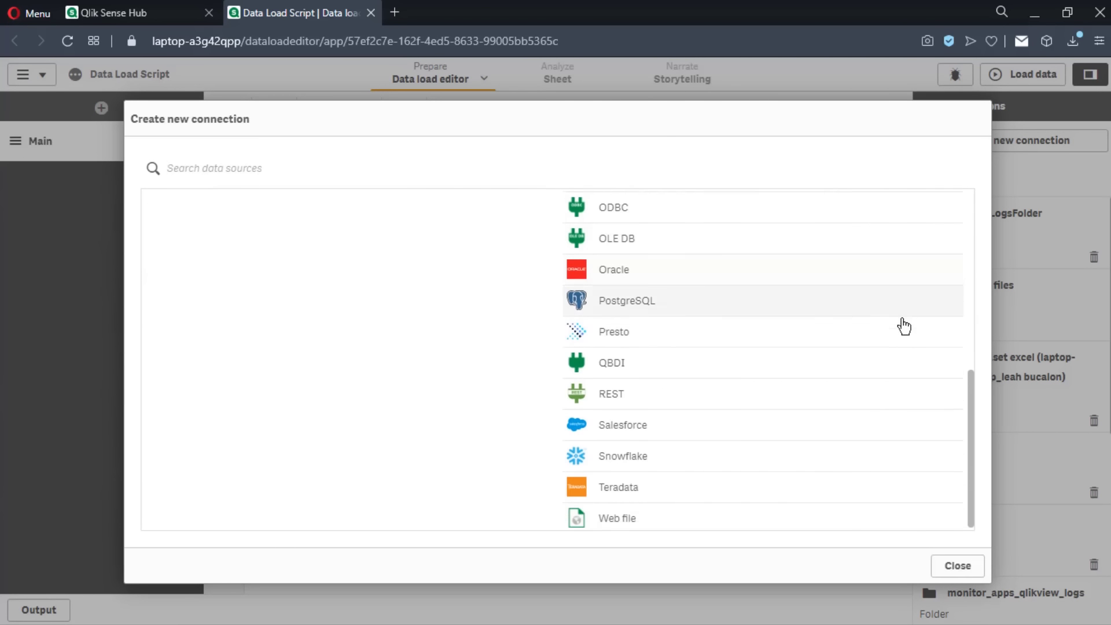
pyautogui.scroll(8, 898, 325)
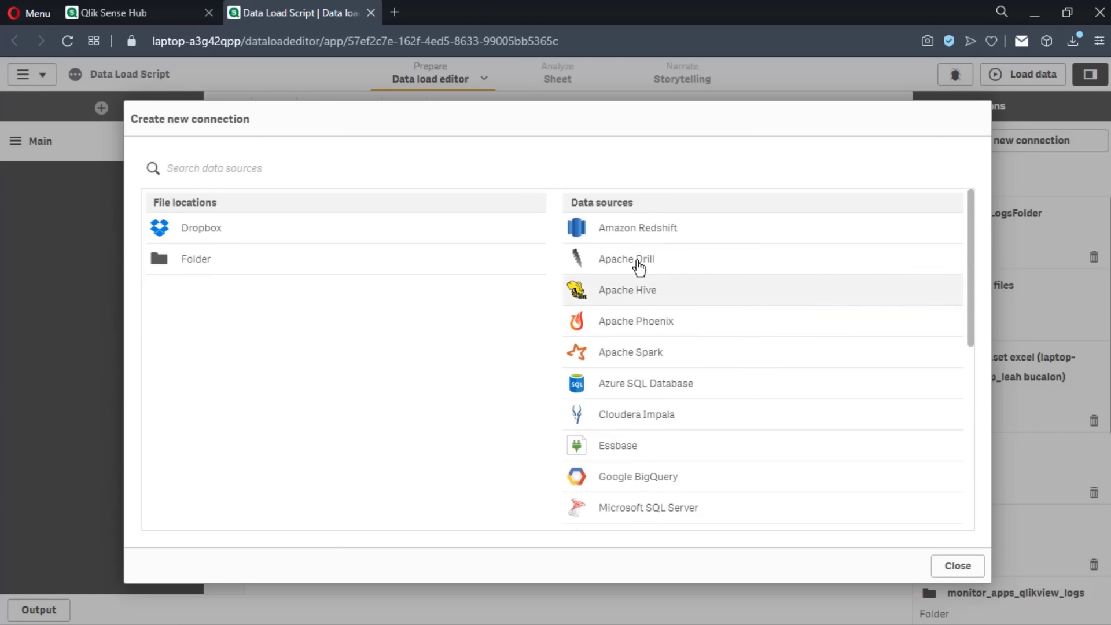
pyautogui.click(268, 268)
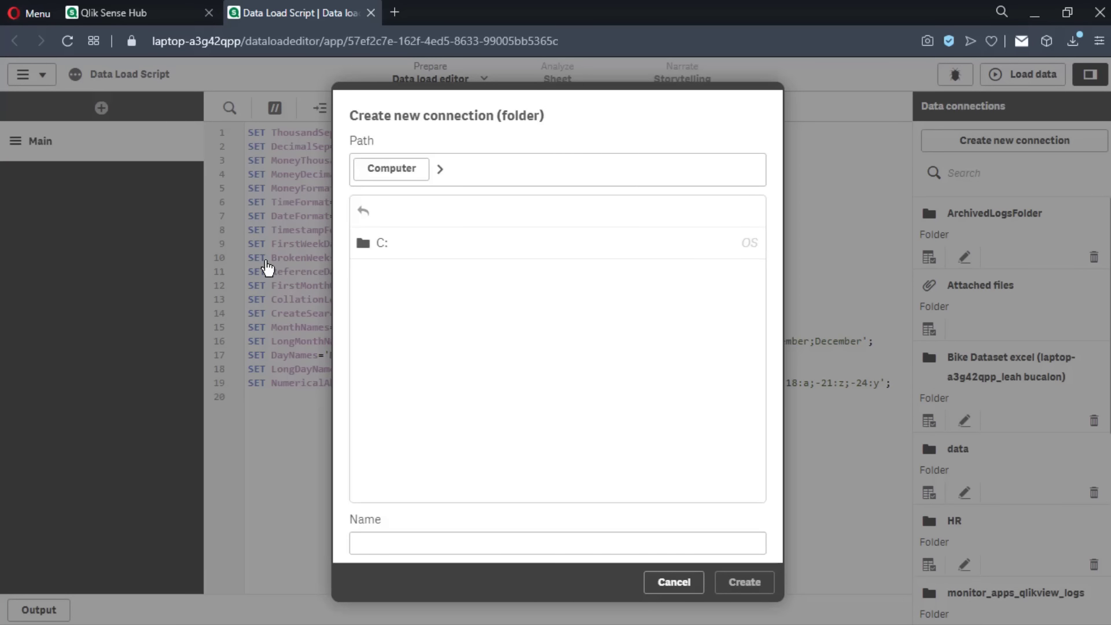
# Set the connection path to the Qlik Demo folder on the user's Desktop on drive C
pyautogui.click(414, 254)
pyautogui.scroll(-5, 491, 384)
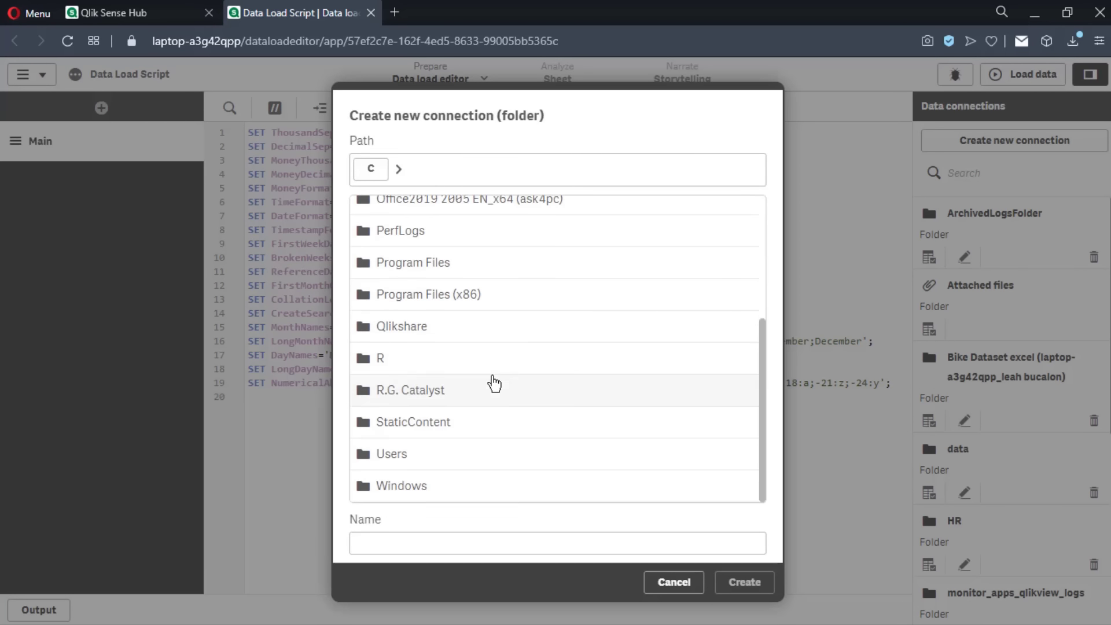
pyautogui.click(449, 454)
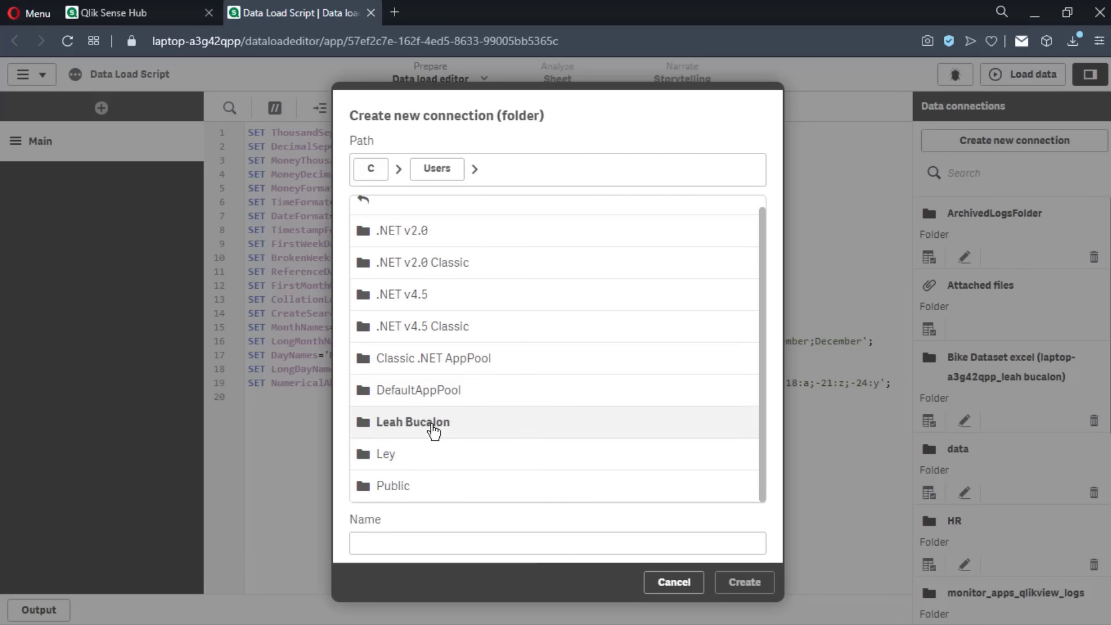
pyautogui.click(432, 431)
pyautogui.scroll(-10, 437, 326)
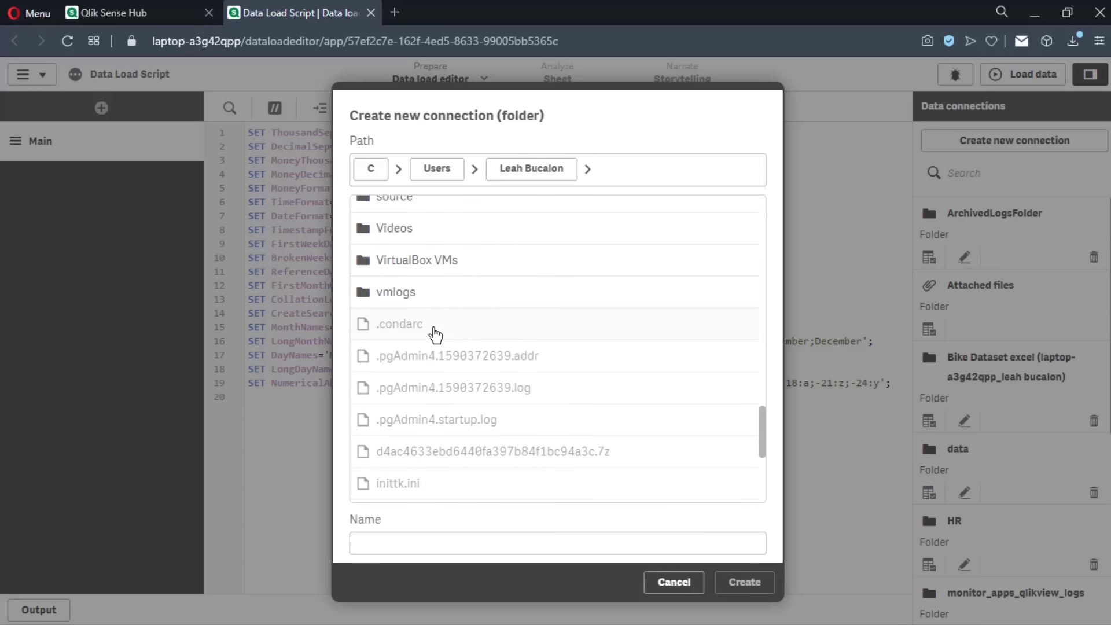
pyautogui.scroll(3, 435, 336)
pyautogui.scroll(3, 435, 333)
pyautogui.click(437, 299)
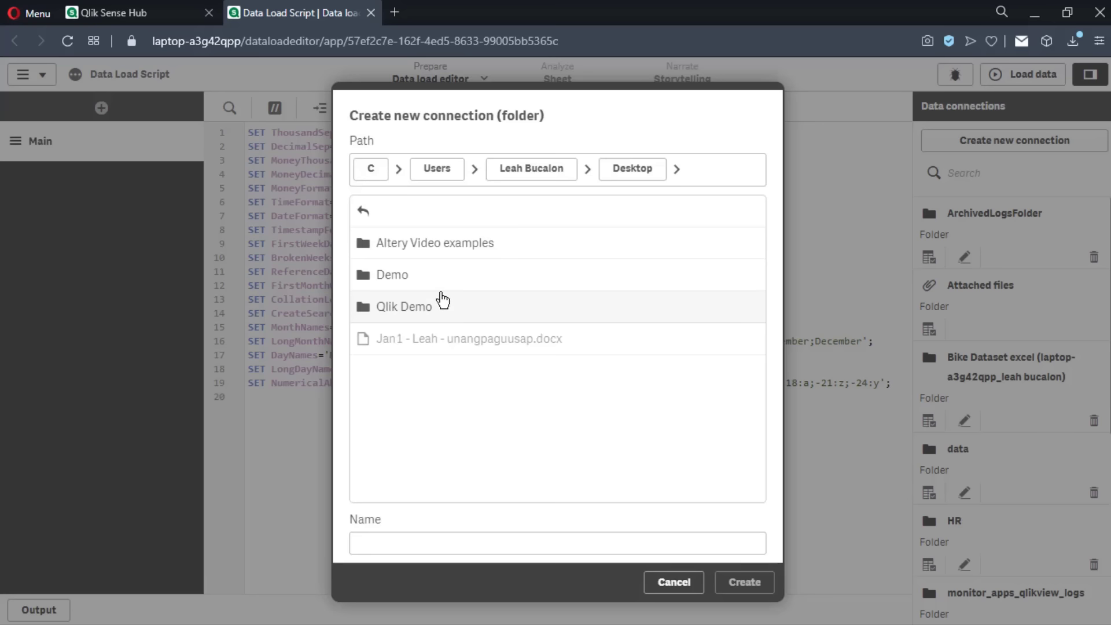
pyautogui.click(440, 308)
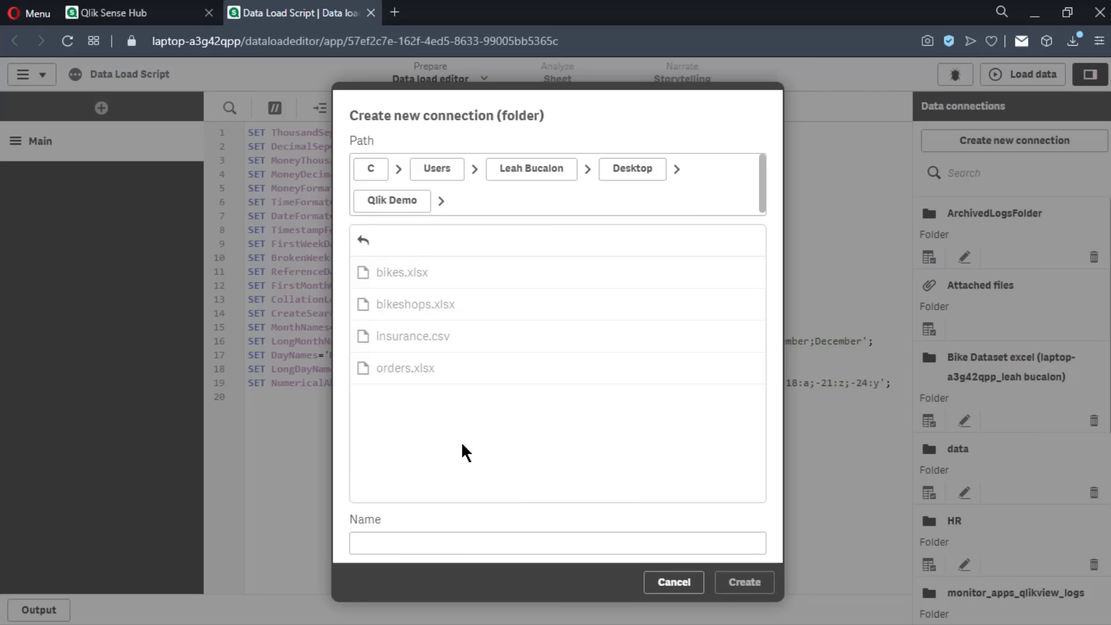
# Name the folder connection Bike Files and create it
pyautogui.click(442, 535)
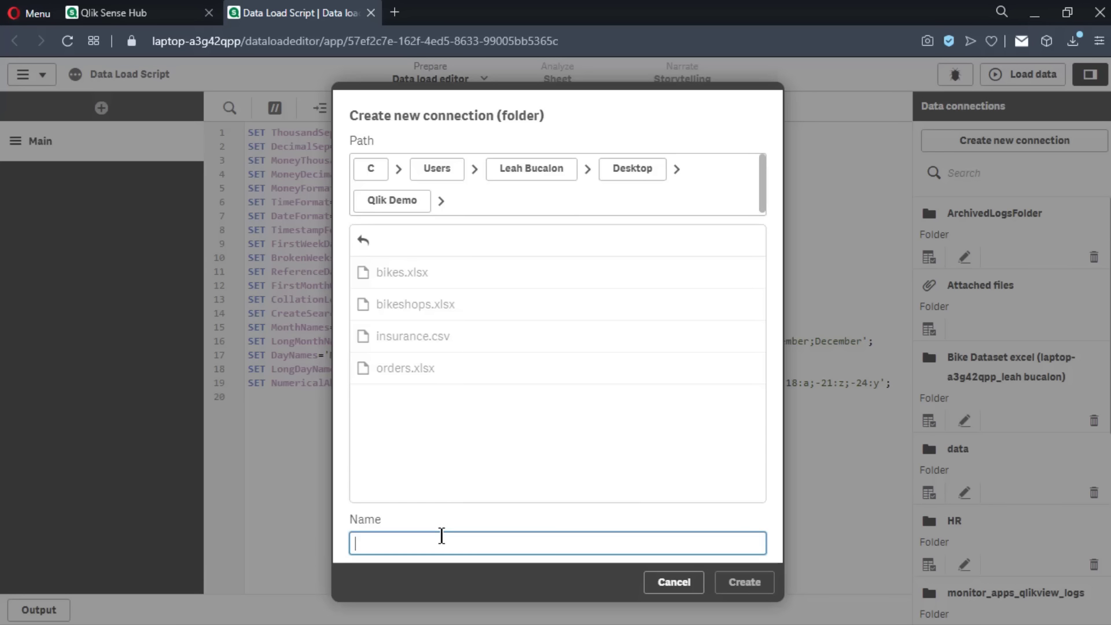
pyautogui.write('Bike Fi')
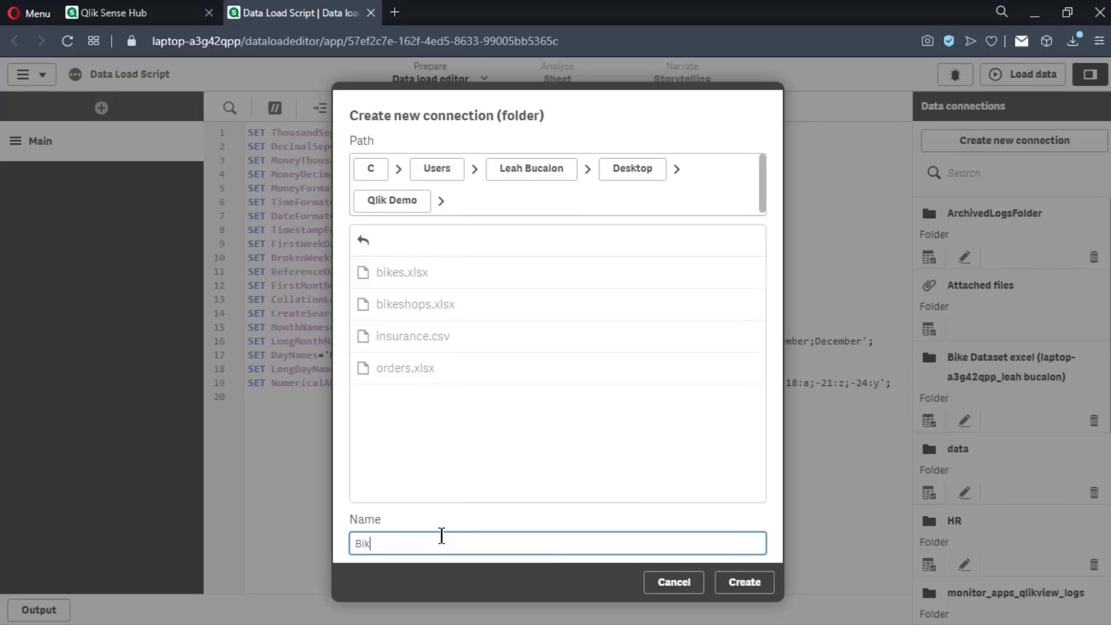
pyautogui.write('les')
pyautogui.click(743, 586)
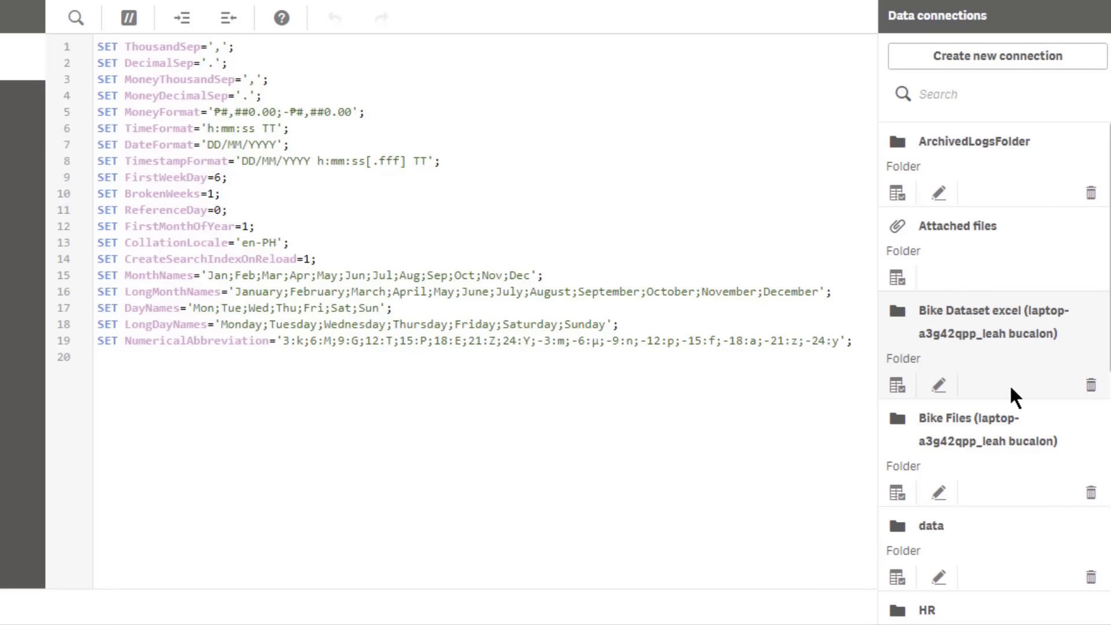
# Select orders.xlsx from the Bike Dataset excel connection as the data to load
pyautogui.click(898, 386)
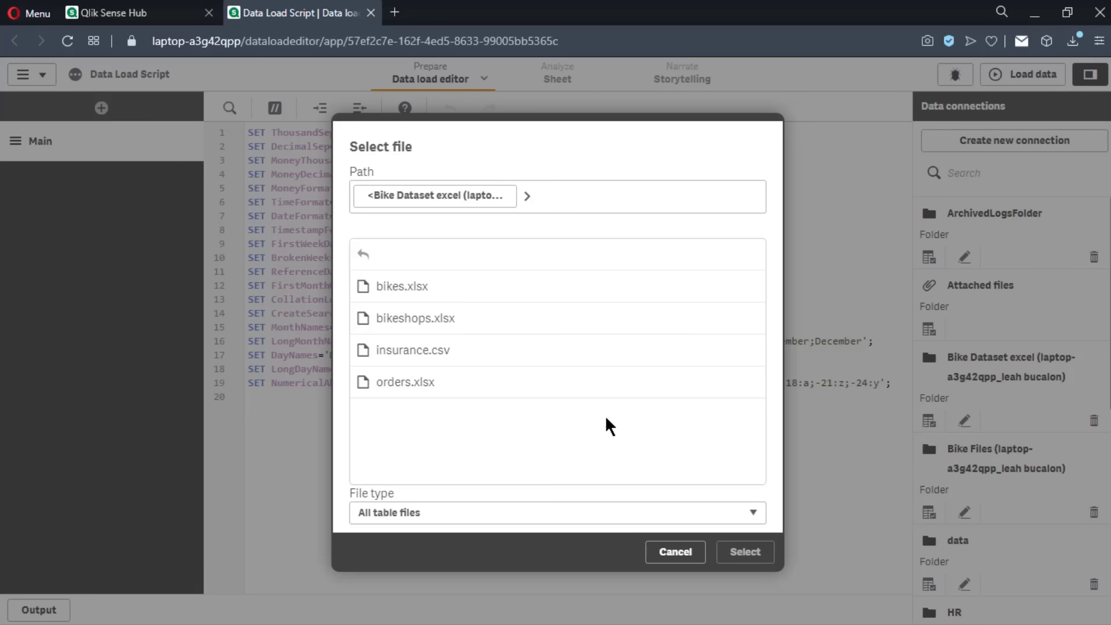
pyautogui.click(616, 384)
pyautogui.click(727, 553)
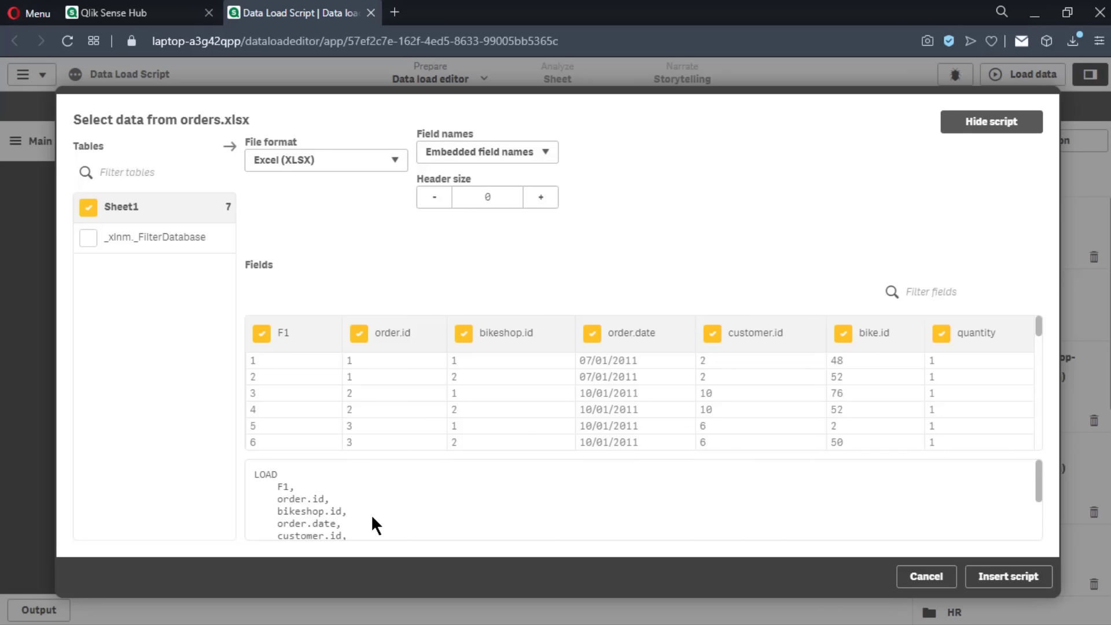
# Exclude the F1 field of orders.xlsx from the load and rename the quantity field to qty
pyautogui.click(264, 336)
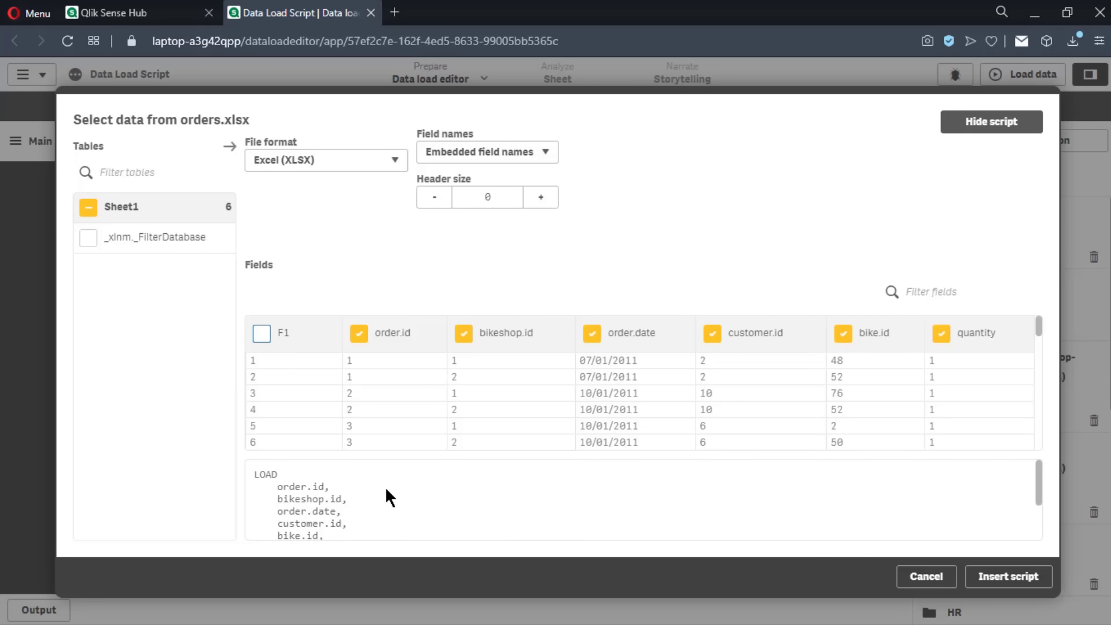
pyautogui.click(988, 334)
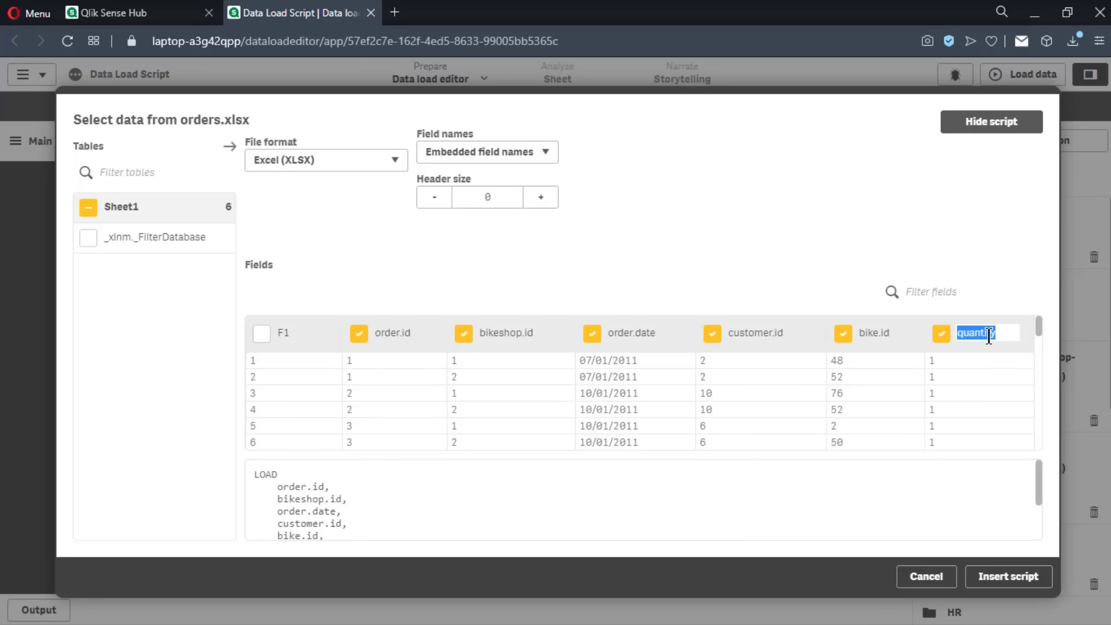
pyautogui.write('qty')
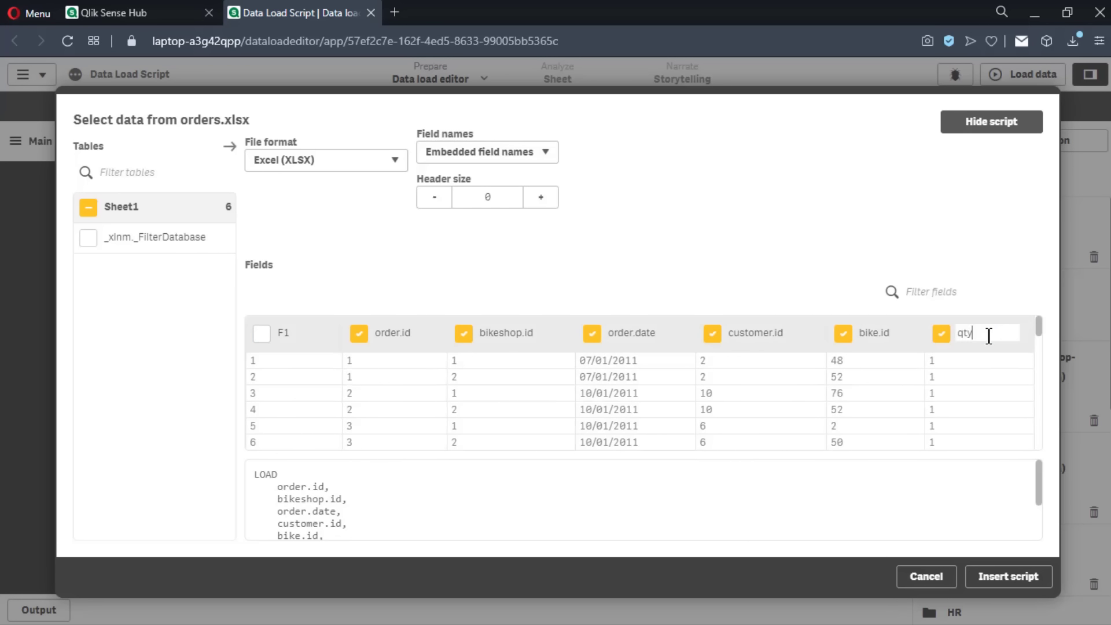
# Review the generated LOAD statement for orders.xlsx and insert it into the script
pyautogui.click(1038, 470)
pyautogui.moveTo(1039, 475); pyautogui.dragTo(1040, 512)
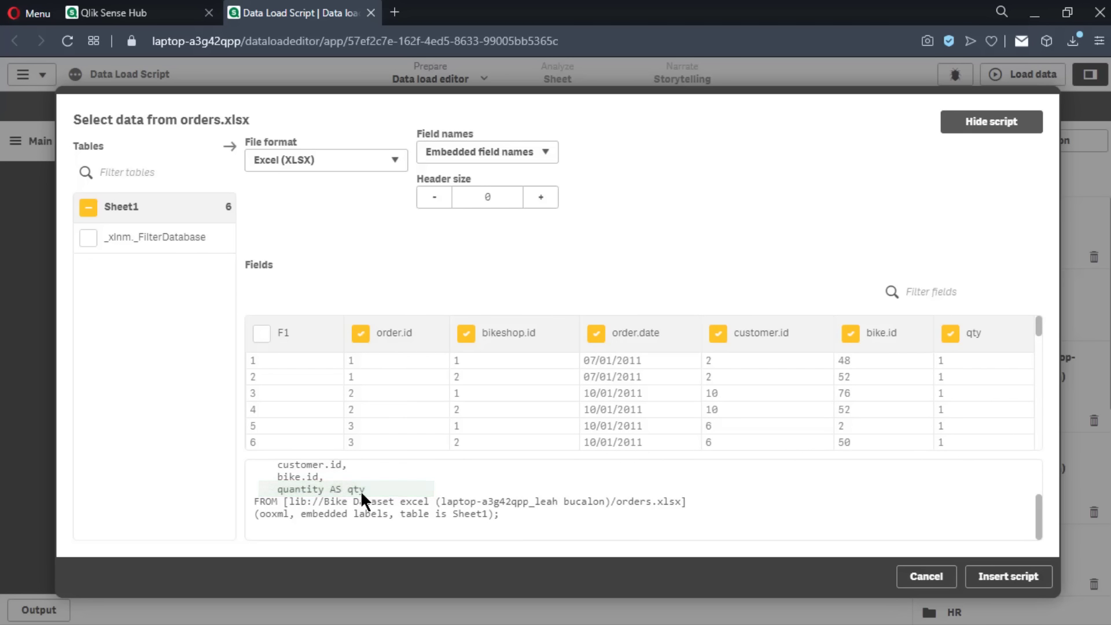
pyautogui.click(1004, 578)
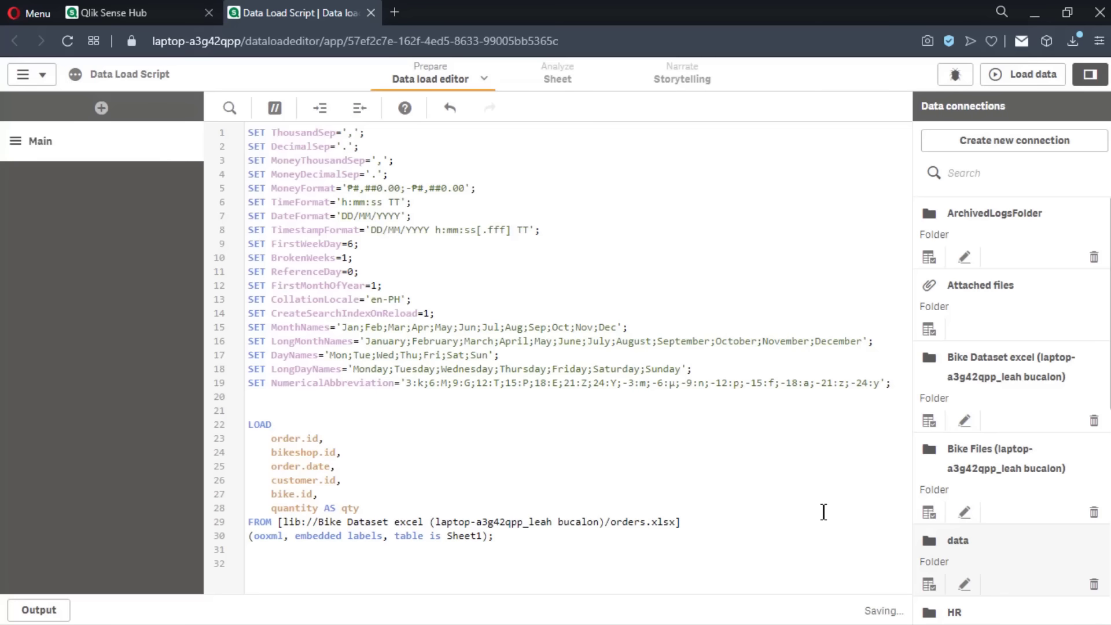
# Insert the load script for bikes.xlsx from the Bike Dataset excel connection at the end of the script
pyautogui.click(479, 563)
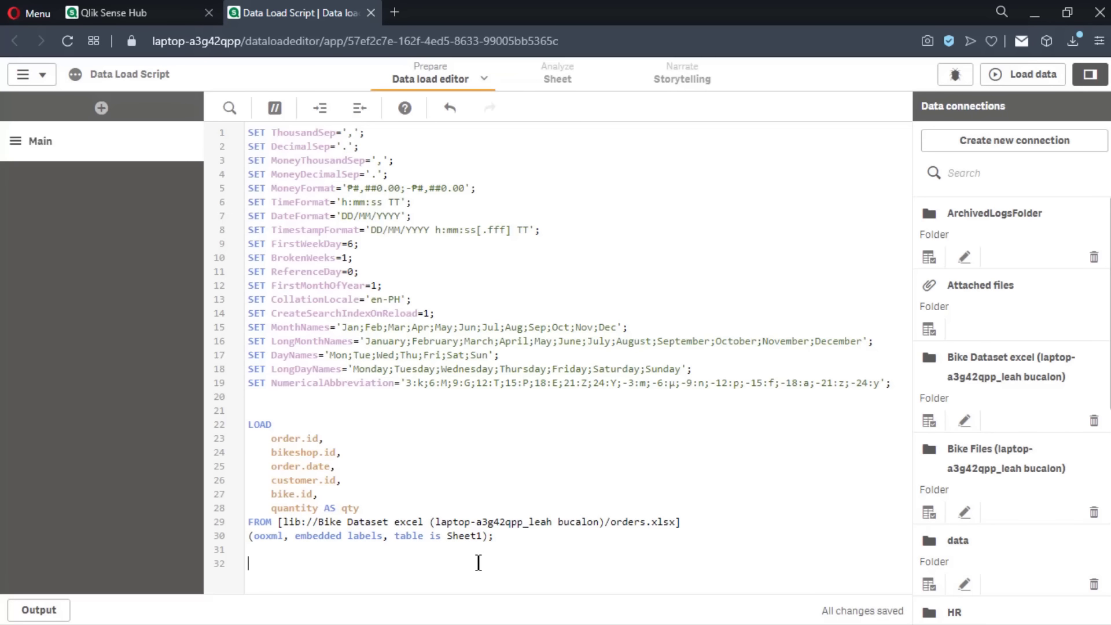
pyautogui.click(930, 423)
pyautogui.click(435, 291)
pyautogui.click(746, 552)
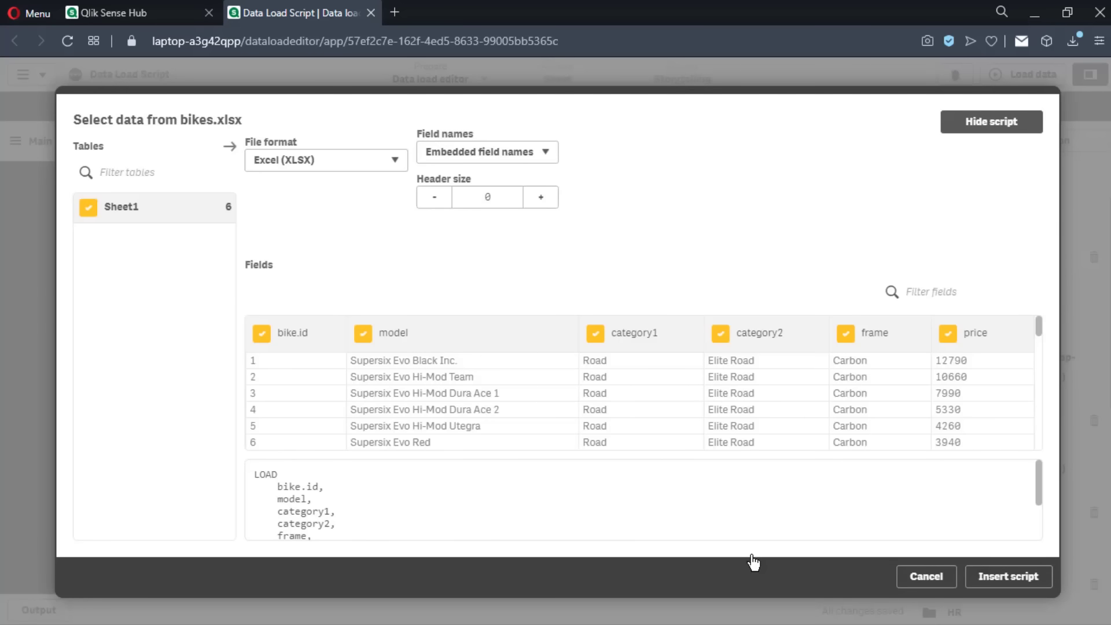
pyautogui.click(1012, 582)
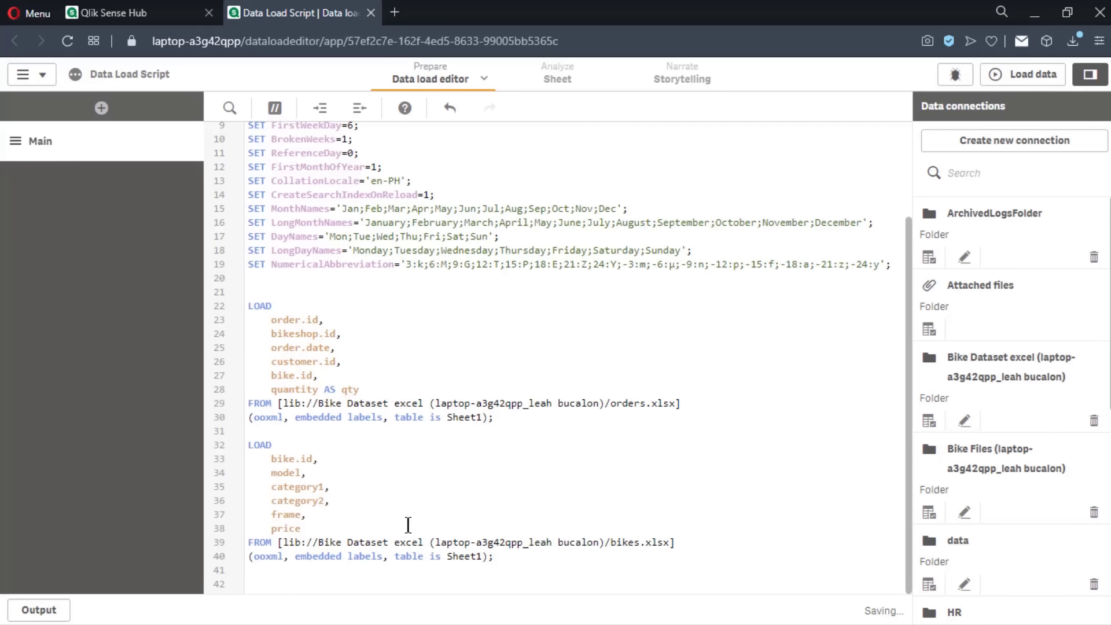
# Insert the load script for bikeshops.xlsx from the Bike Dataset excel connection with all of its fields
pyautogui.click(929, 421)
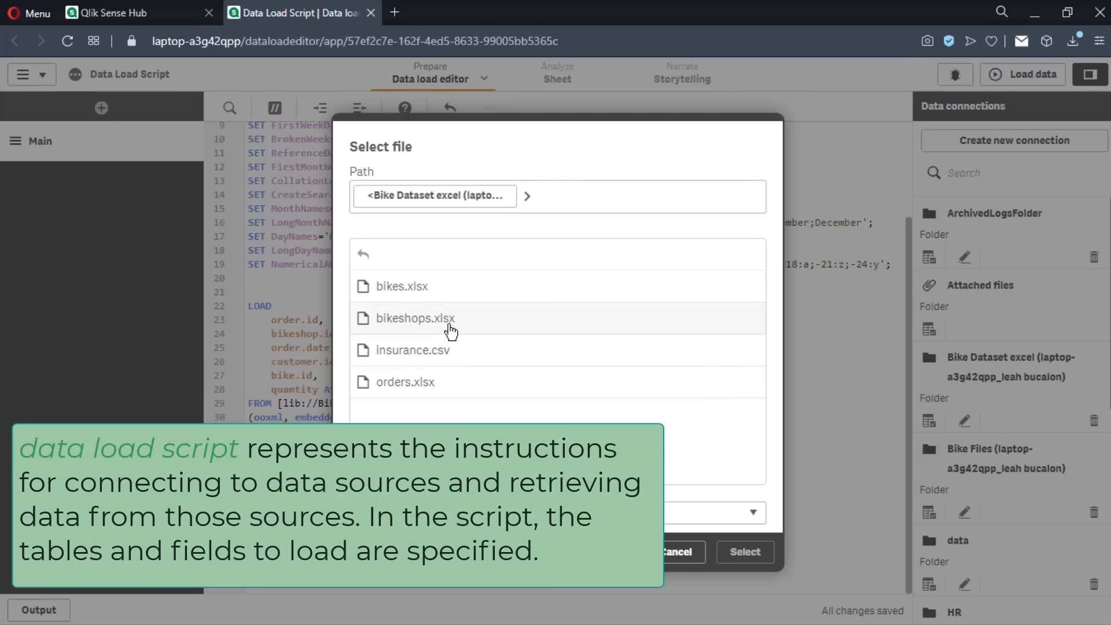
pyautogui.click(449, 320)
pyautogui.click(745, 552)
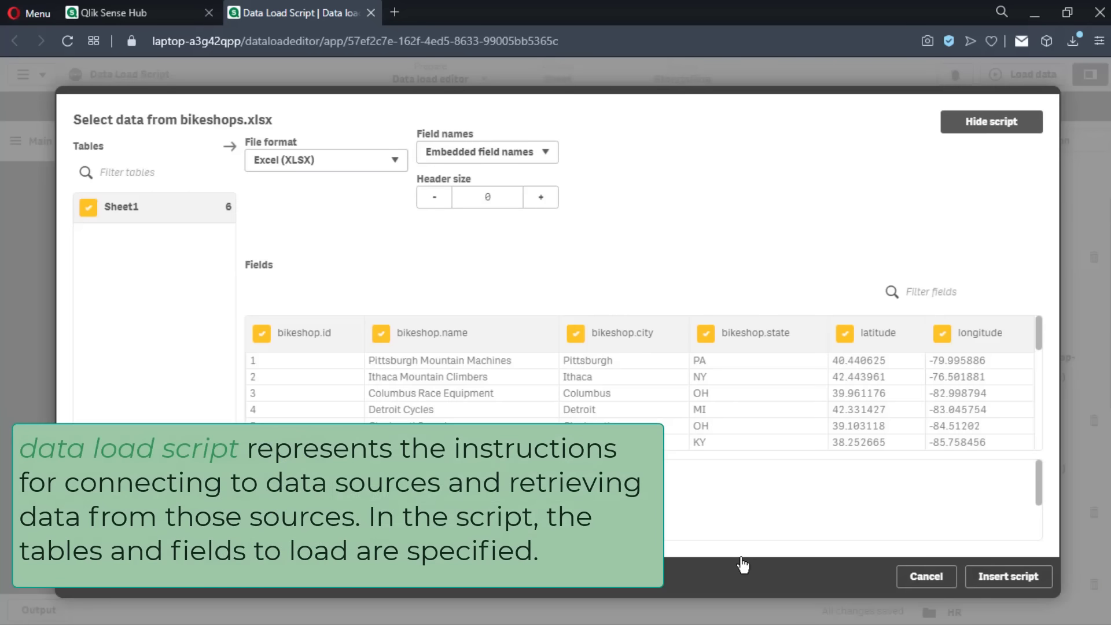
pyautogui.click(985, 578)
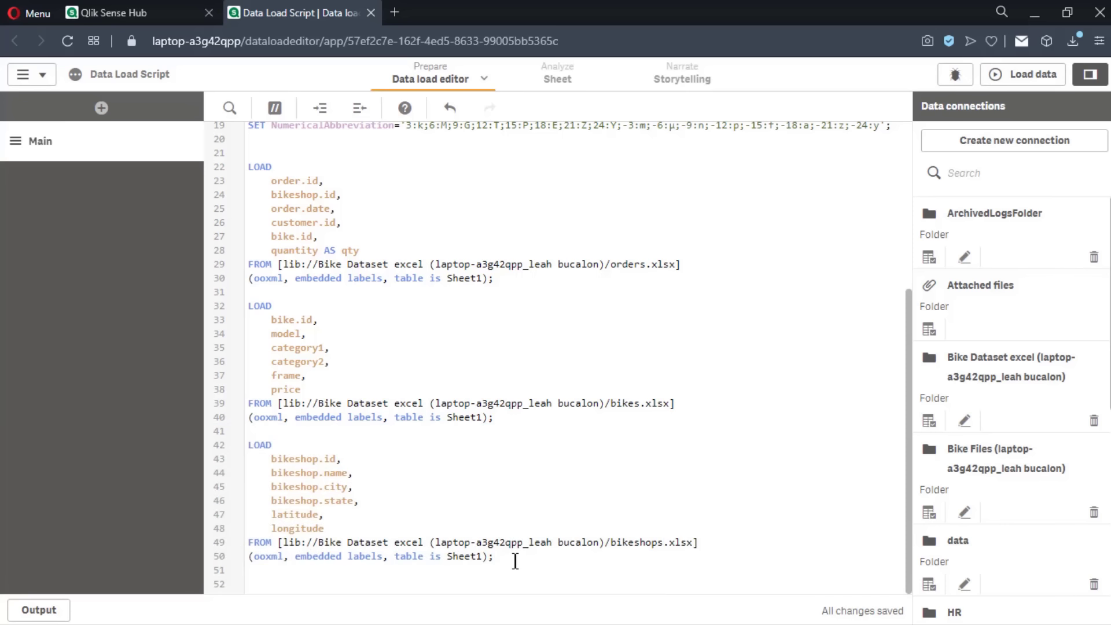
# Move the three LOAD statements from the Main section into a new script section named Bike Data Excel FIles
pyautogui.moveTo(510, 557); pyautogui.dragTo(244, 158)
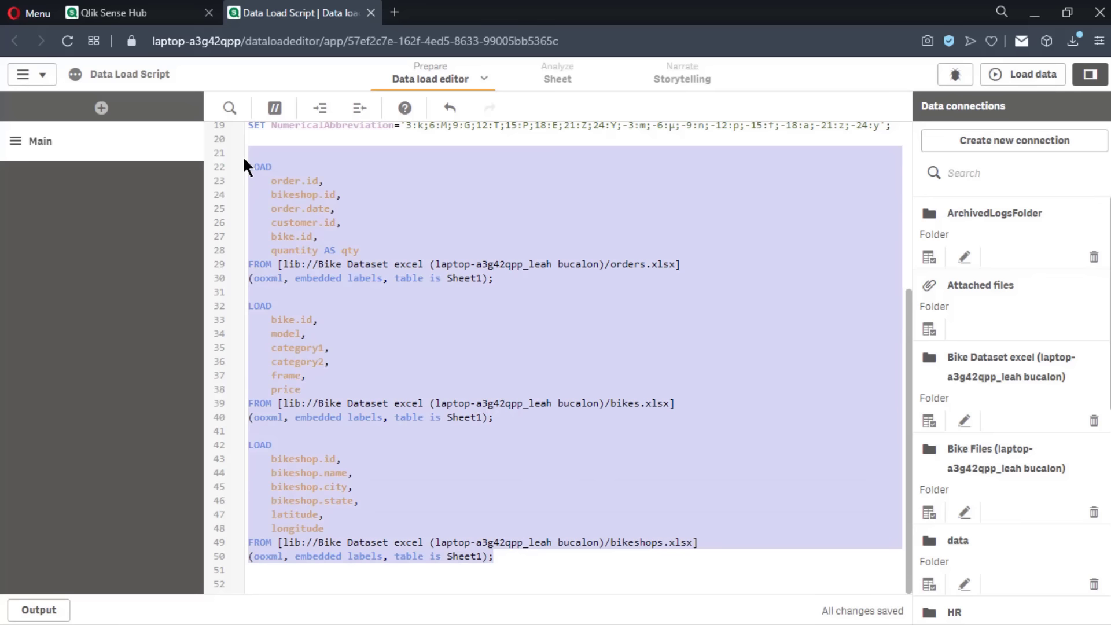
pyautogui.hotkey('ctrl', 'x')
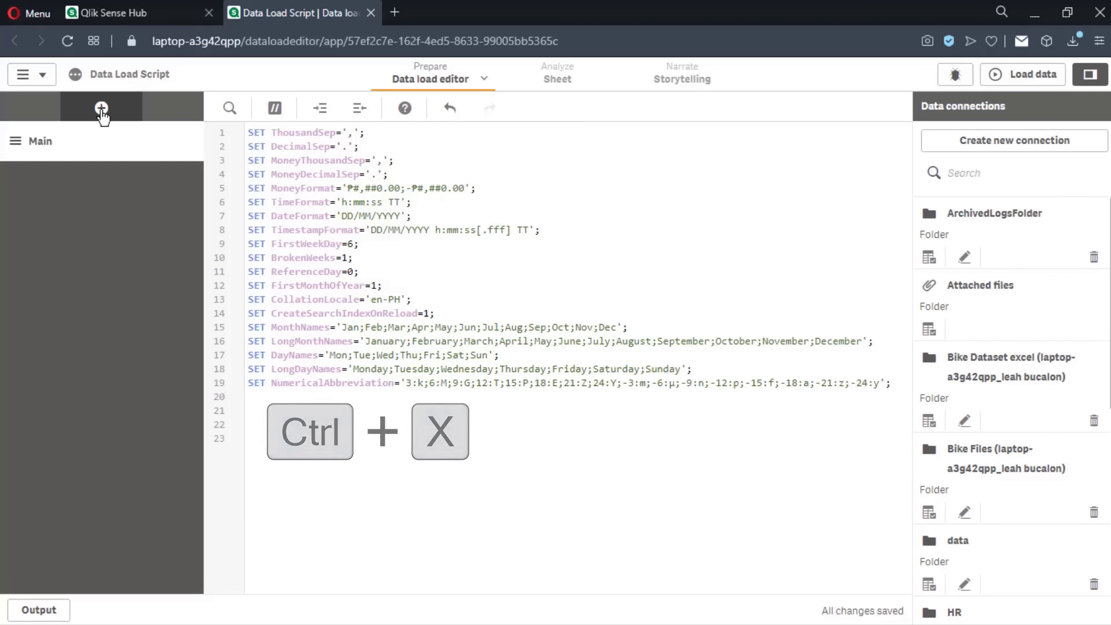
pyautogui.click(101, 109)
pyautogui.write('FI')
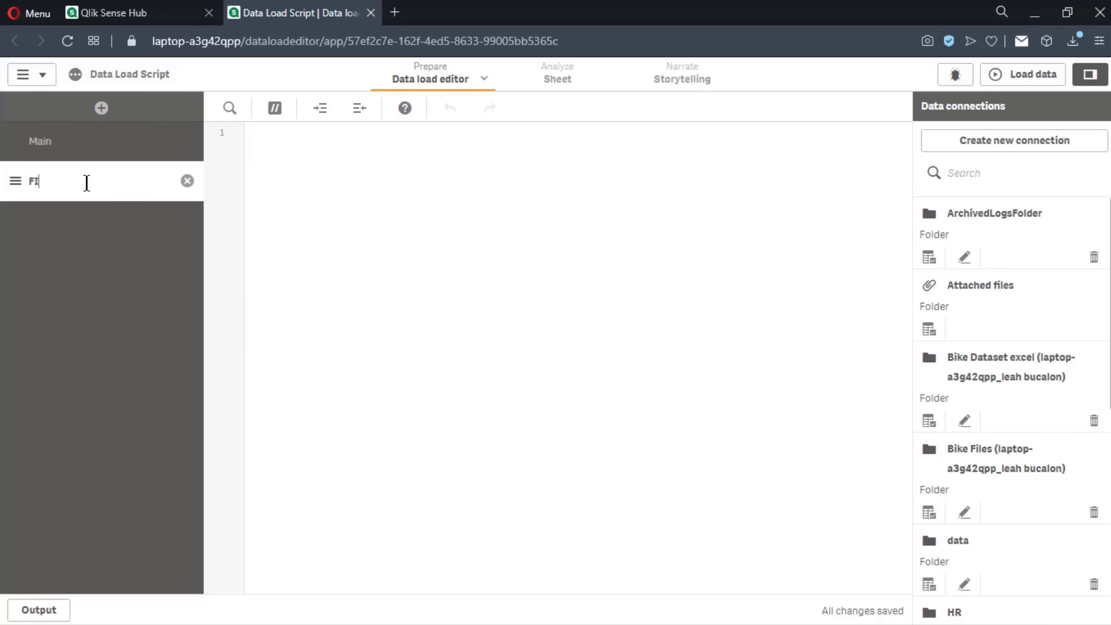
pyautogui.write('les')
pyautogui.click(29, 177)
pyautogui.write('Bike Data Excel')
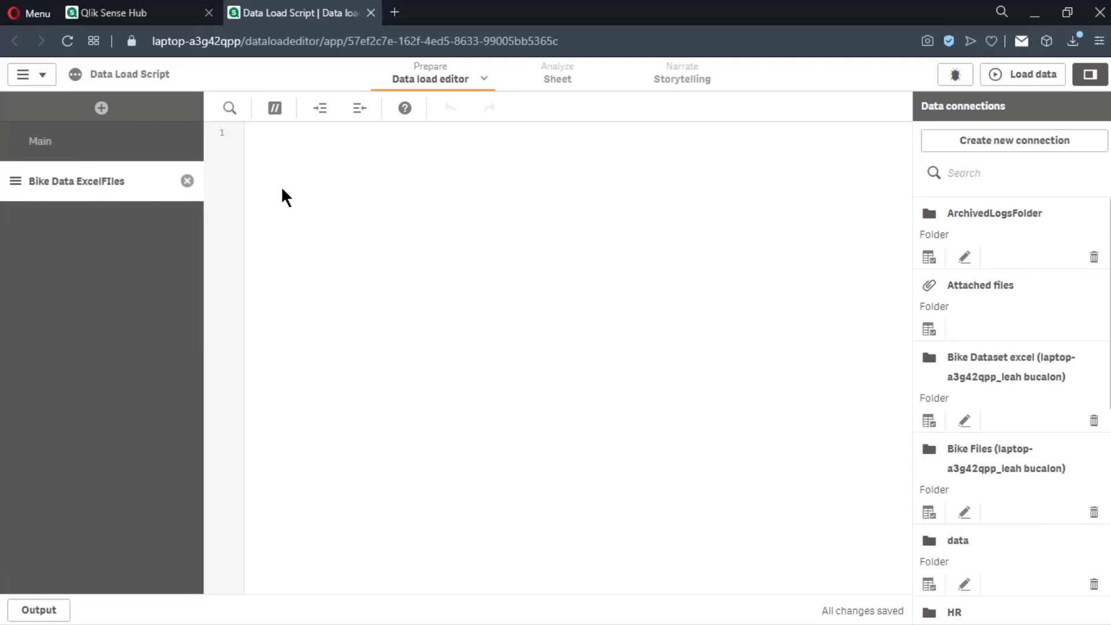
pyautogui.click(328, 181)
pyautogui.hotkey('ctrl', 'v')
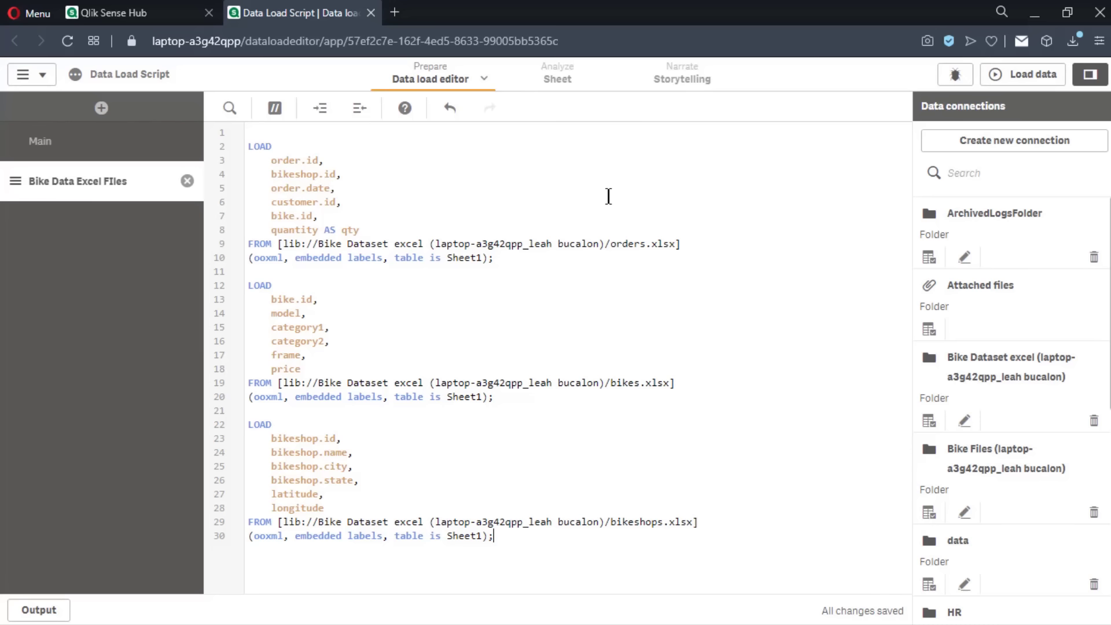
# Load the data with the script and check the load log in the output
pyautogui.click(1045, 75)
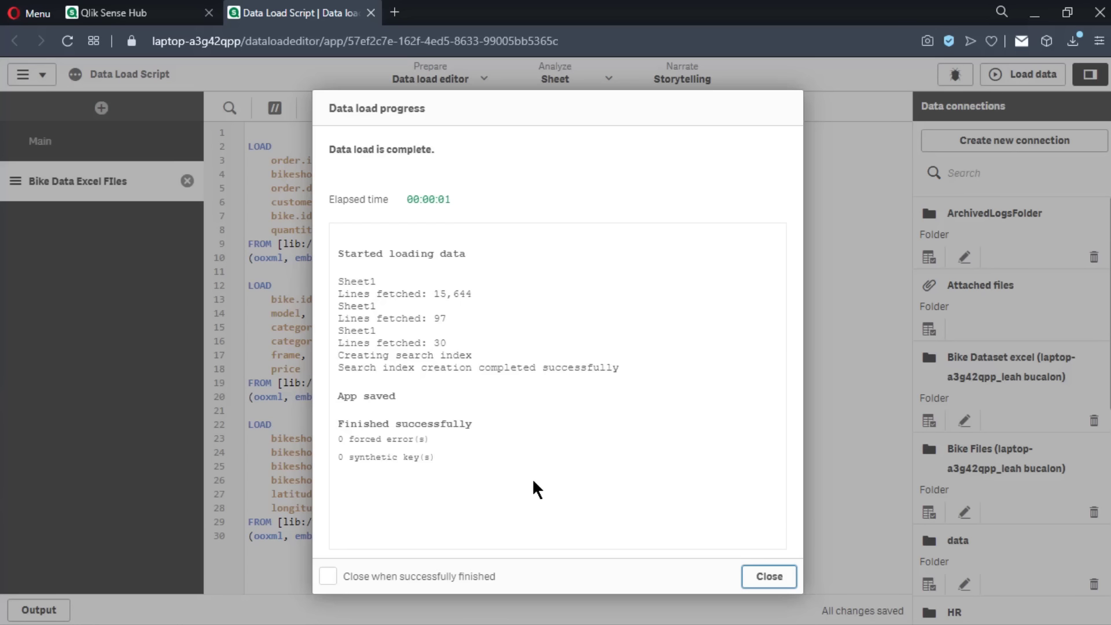
pyautogui.click(769, 576)
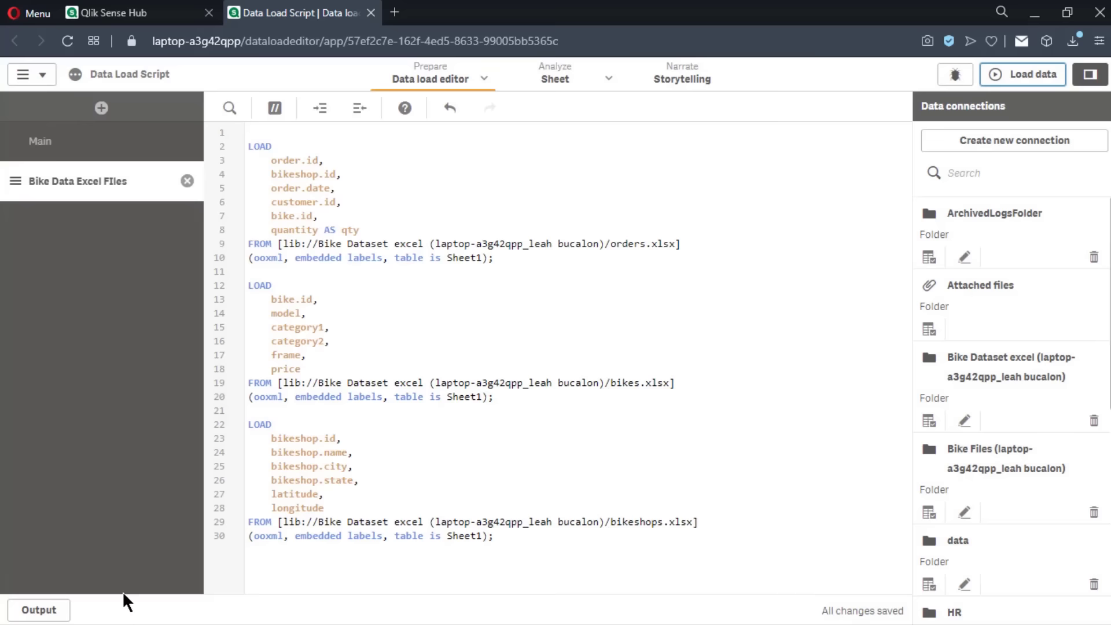
pyautogui.click(37, 610)
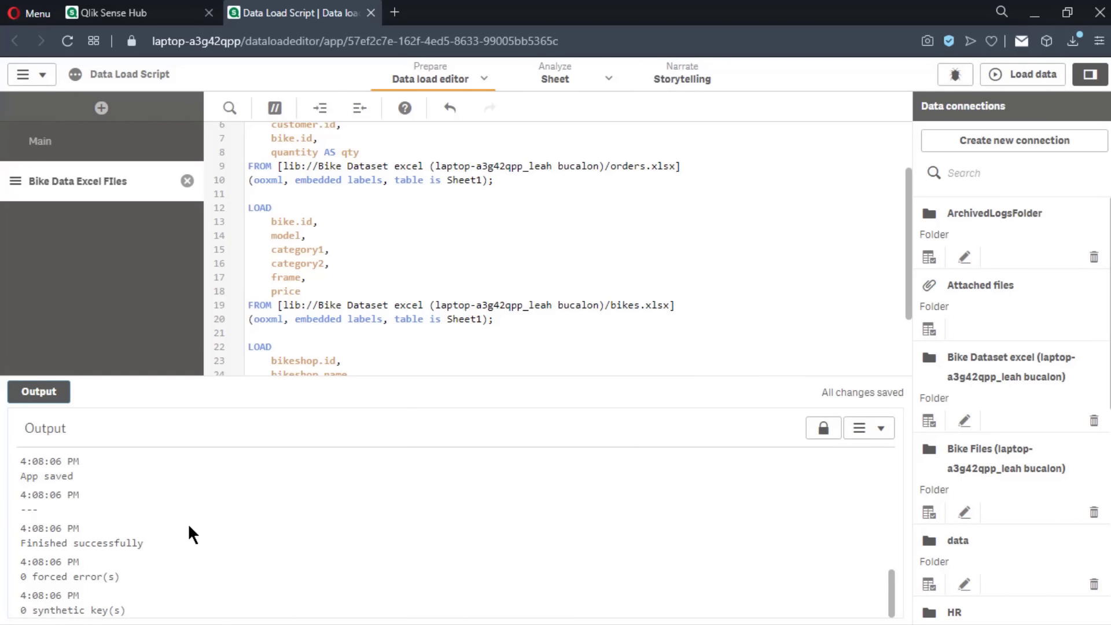
pyautogui.scroll(5, 184, 547)
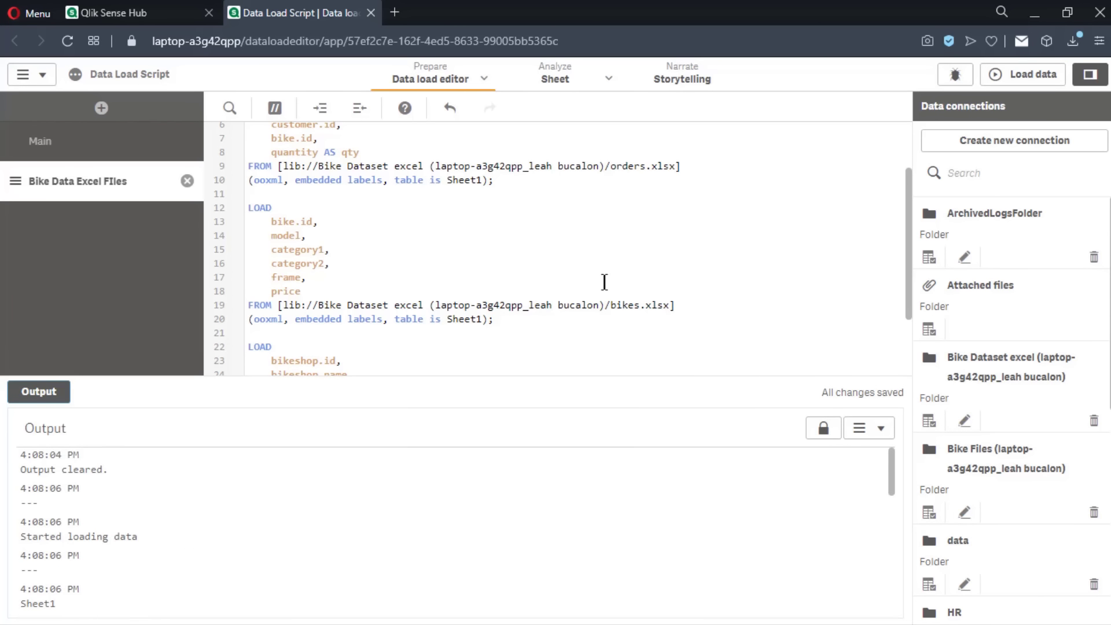
pyautogui.click(744, 235)
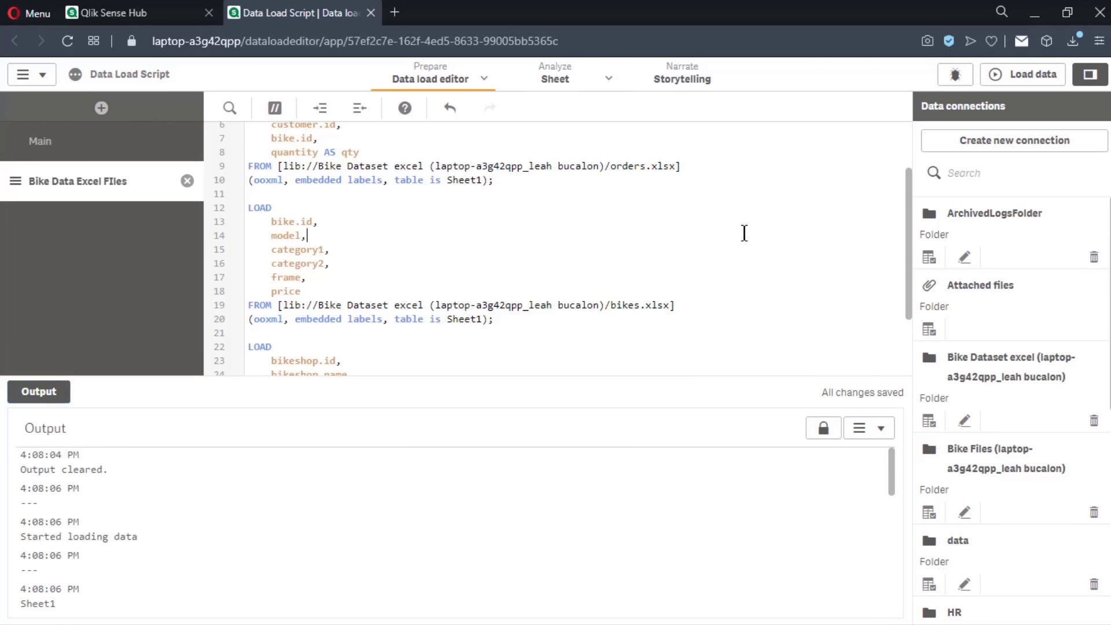
# Switch to Data manager, run the load script there, and synchronize the scripted tables
pyautogui.click(468, 82)
pyautogui.click(426, 113)
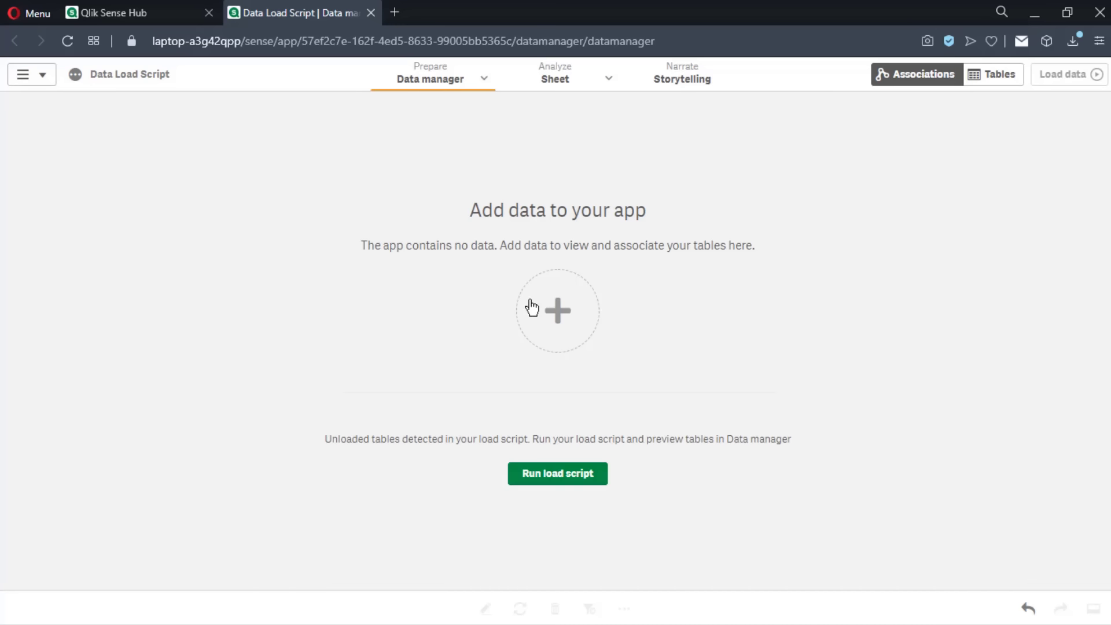
pyautogui.click(527, 476)
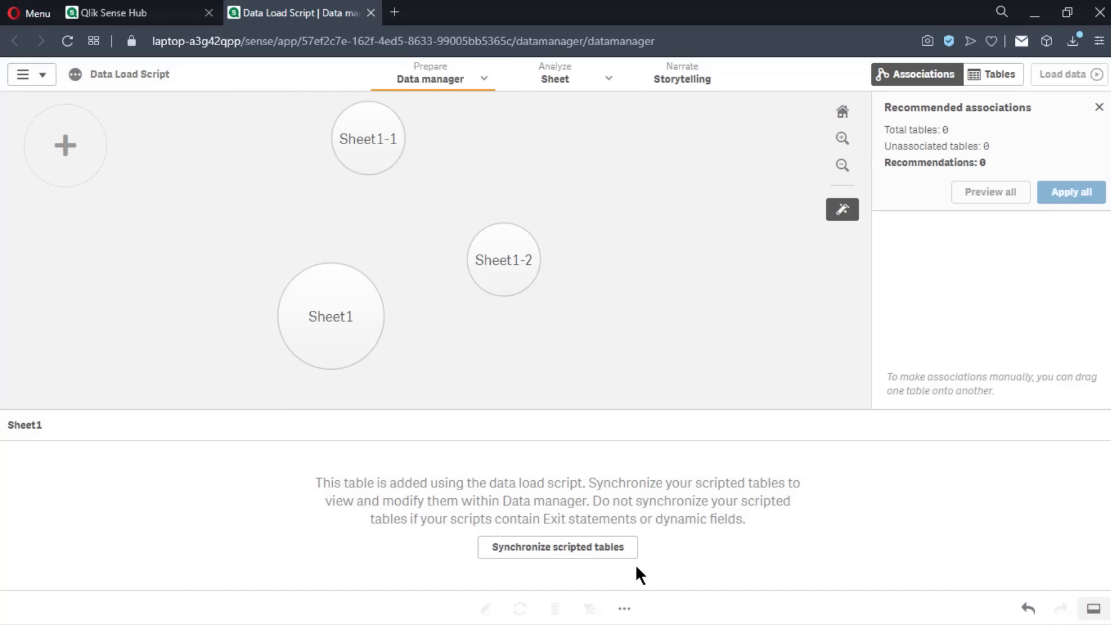
pyautogui.click(595, 559)
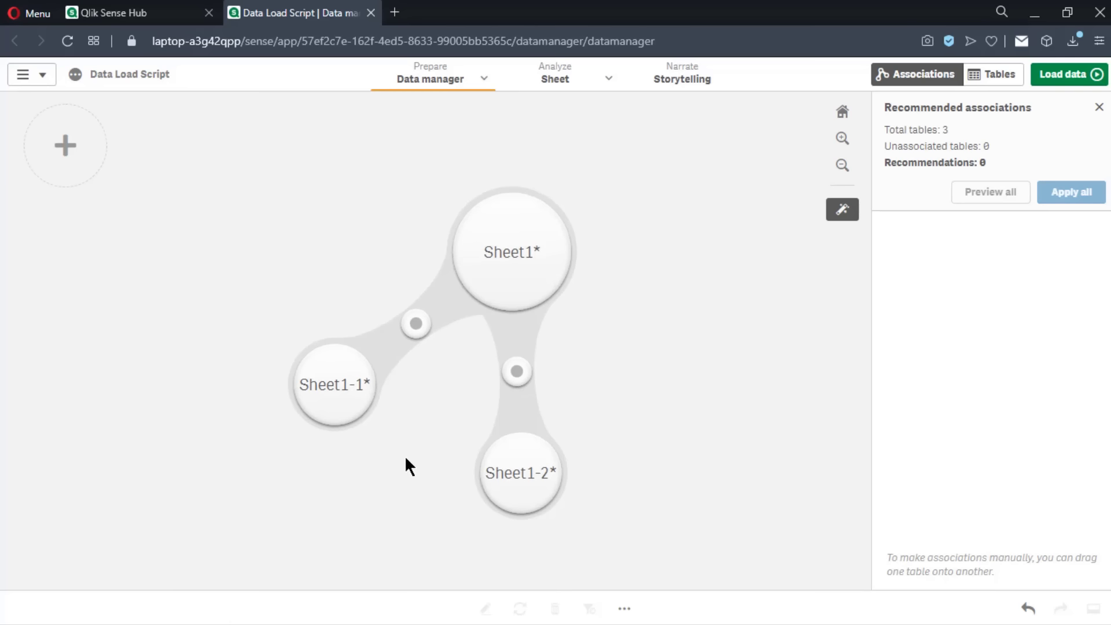
# Load the synchronized tables and open the newly created sheet for editing
pyautogui.click(1060, 81)
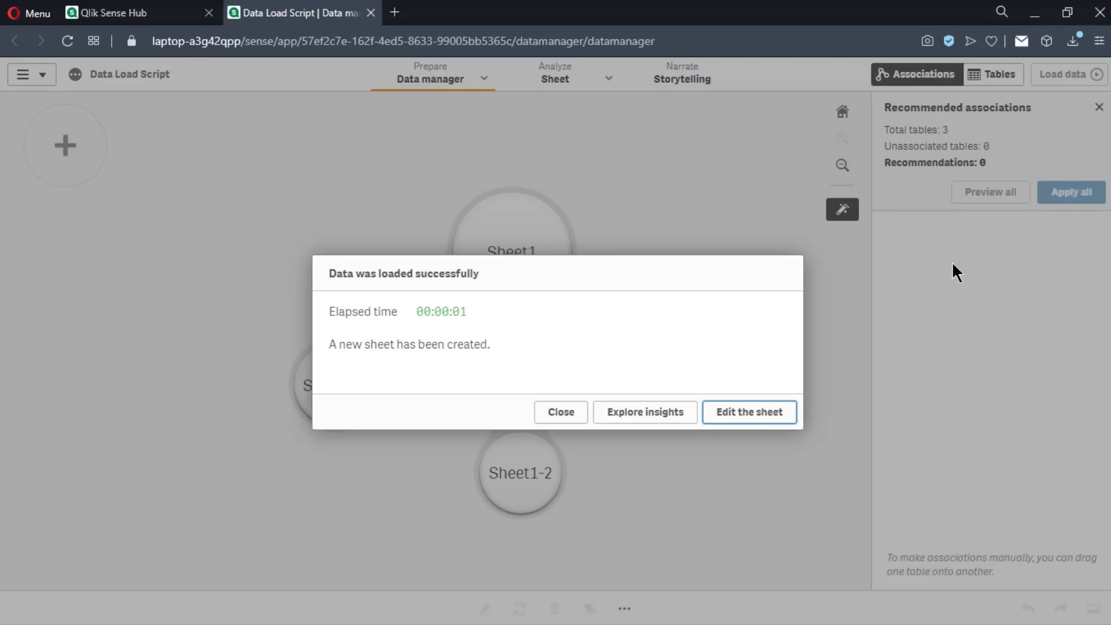
pyautogui.click(758, 411)
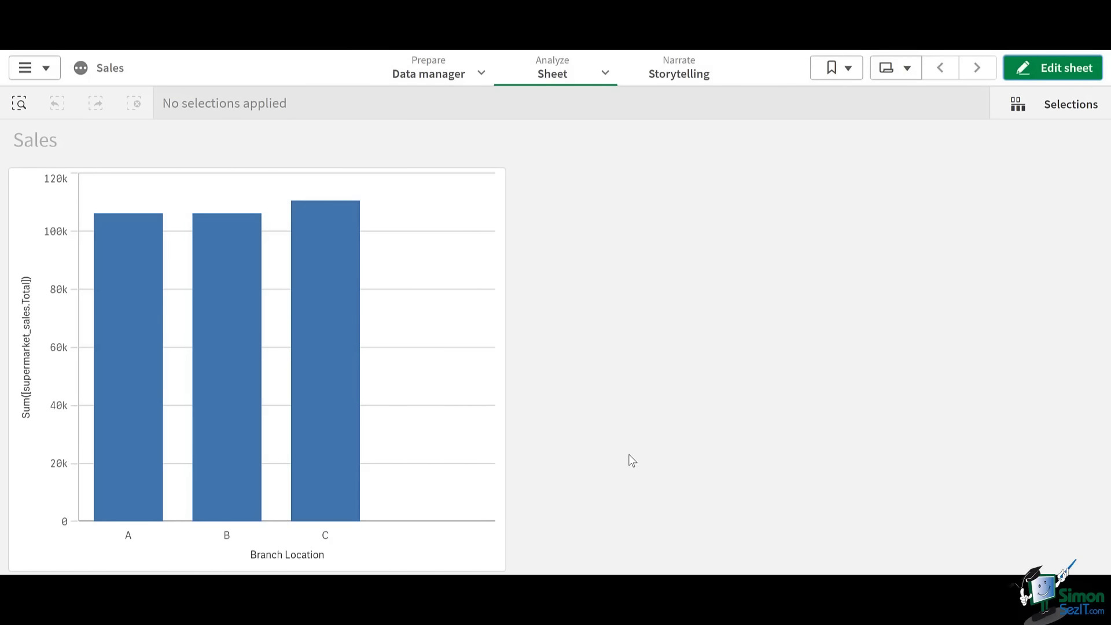
# Put the Sales sheet into edit mode and start adding data to the Sales app by manual entry
pyautogui.click(1040, 70)
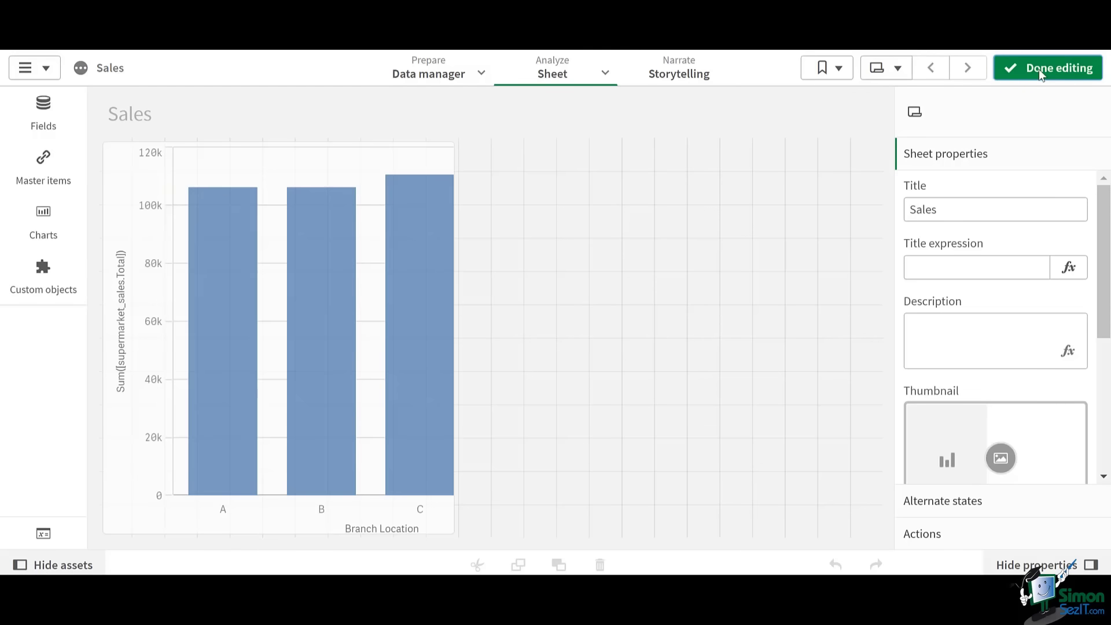
pyautogui.click(64, 123)
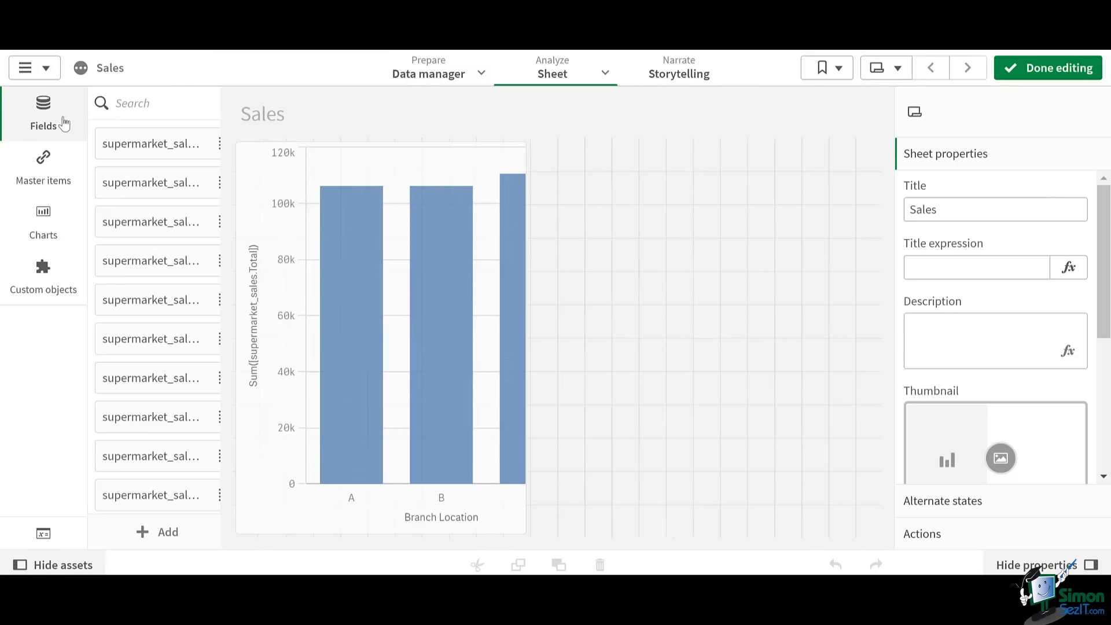
pyautogui.click(149, 543)
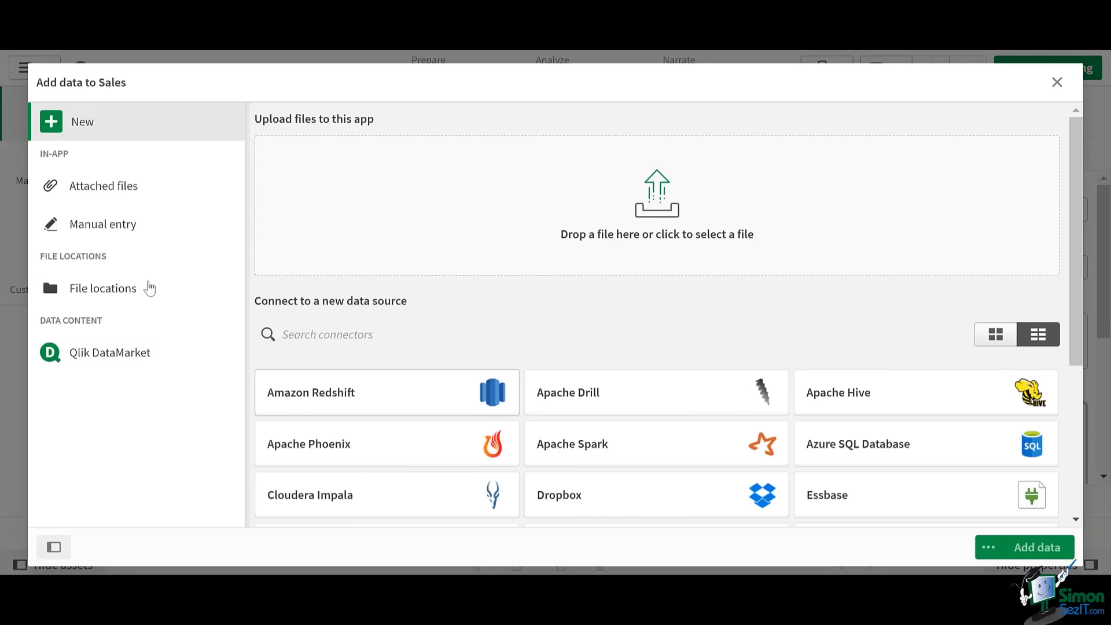
pyautogui.click(149, 229)
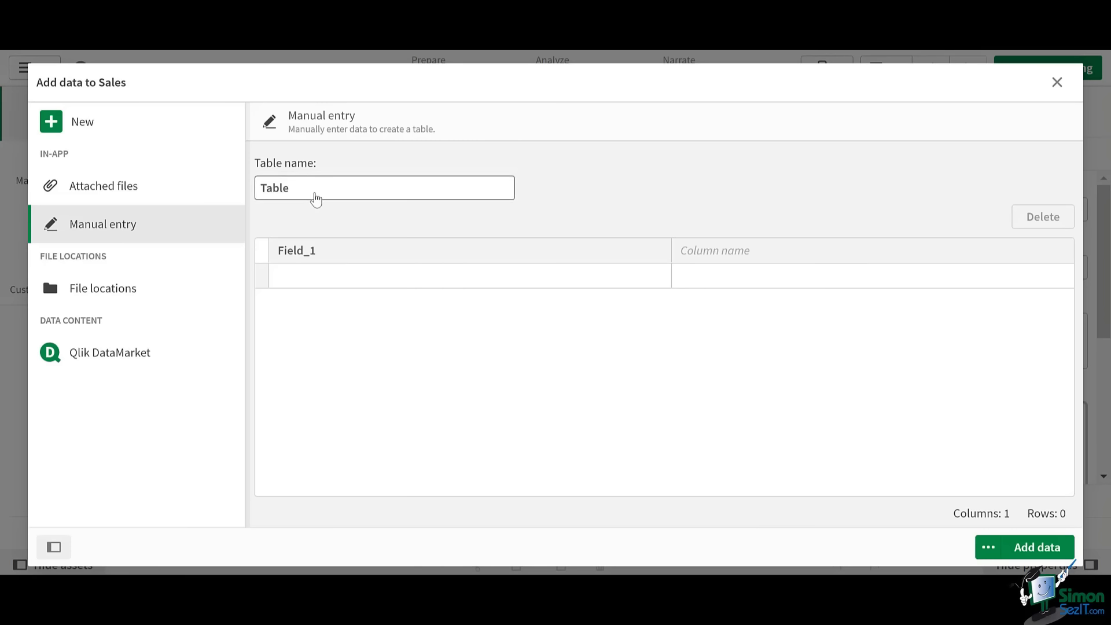
# Name the manual entry table Branch Information
pyautogui.click(315, 199)
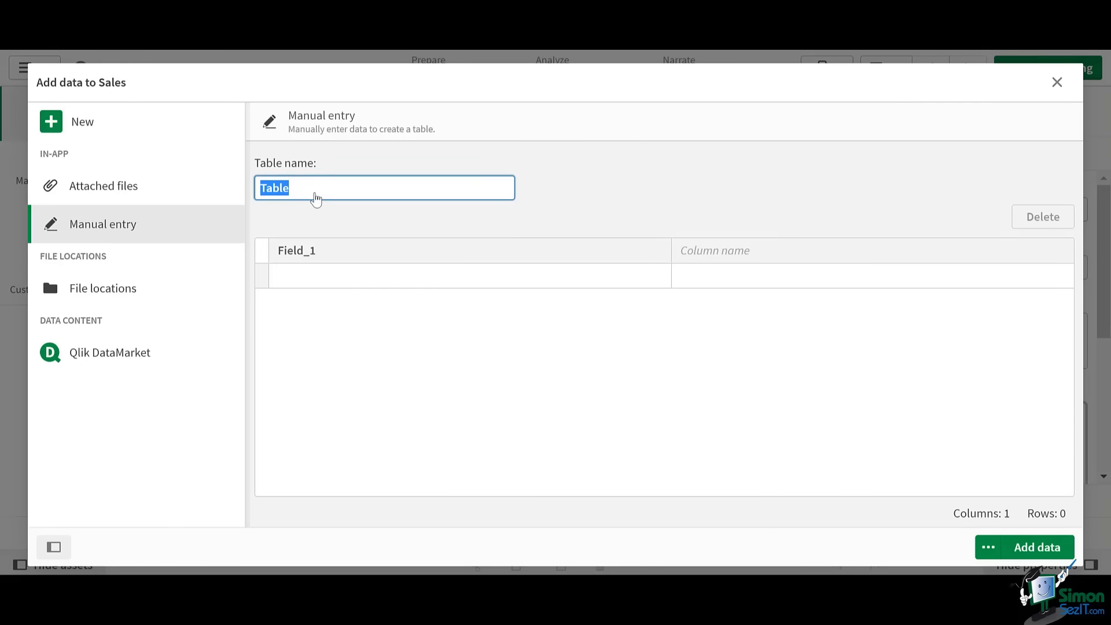
pyautogui.write('Branch Infom')
pyautogui.press('BackSpace')
pyautogui.write('rmation')
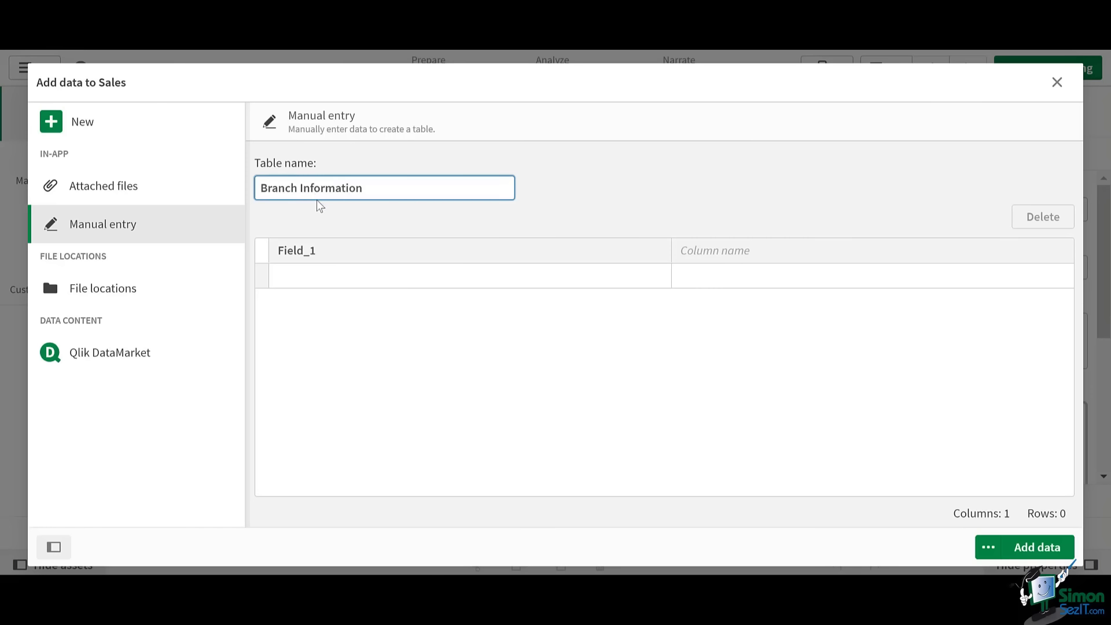
# Rename the first column of the Branch Information table, Field_1, to Branch
pyautogui.click(330, 246)
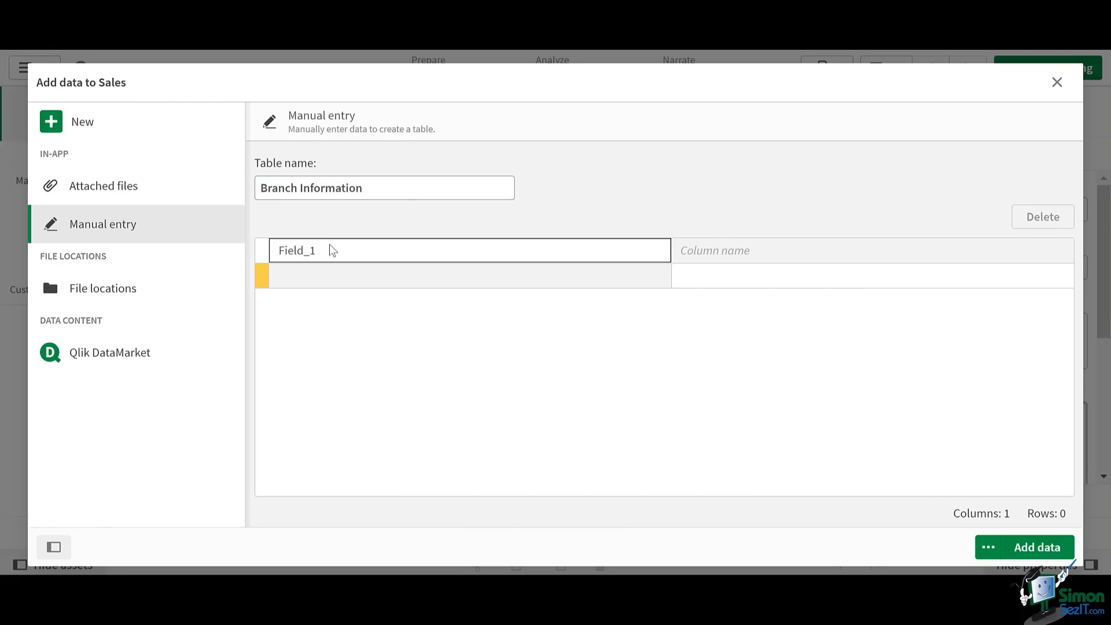
pyautogui.doubleClick(330, 245)
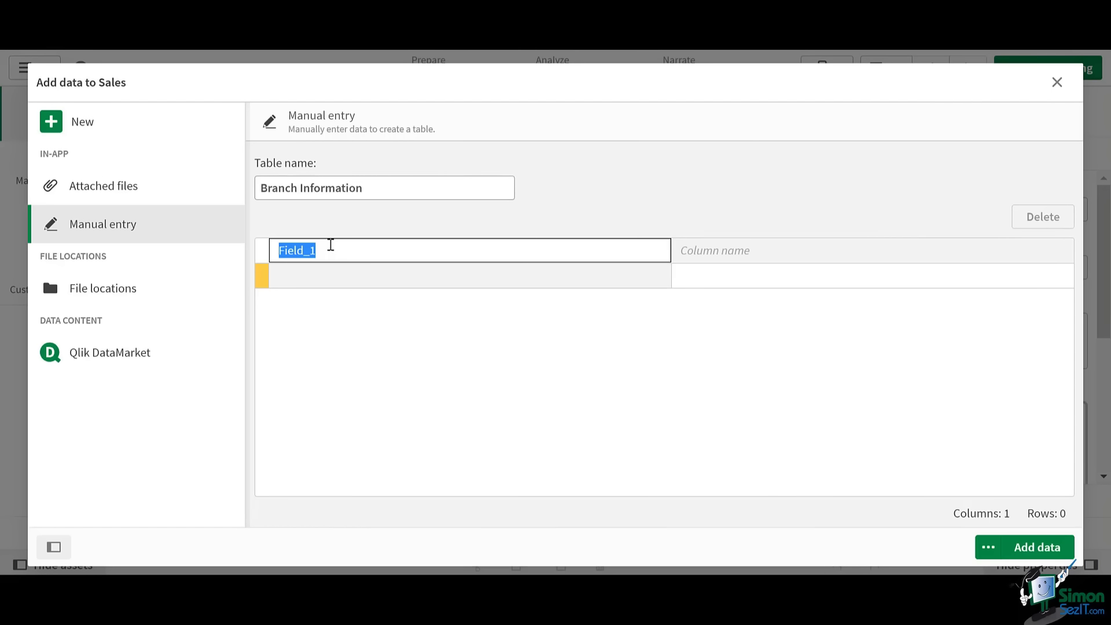
pyautogui.write('Branch')
pyautogui.click(694, 258)
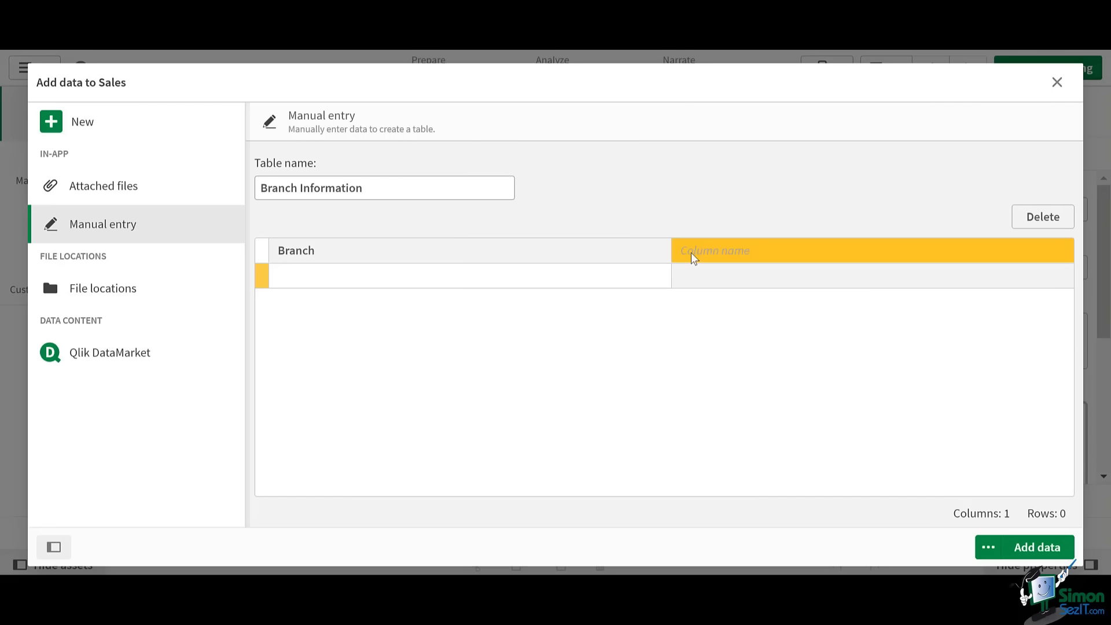
# Add a second column named Branch Location to the Branch Information table
pyautogui.write('Bra')
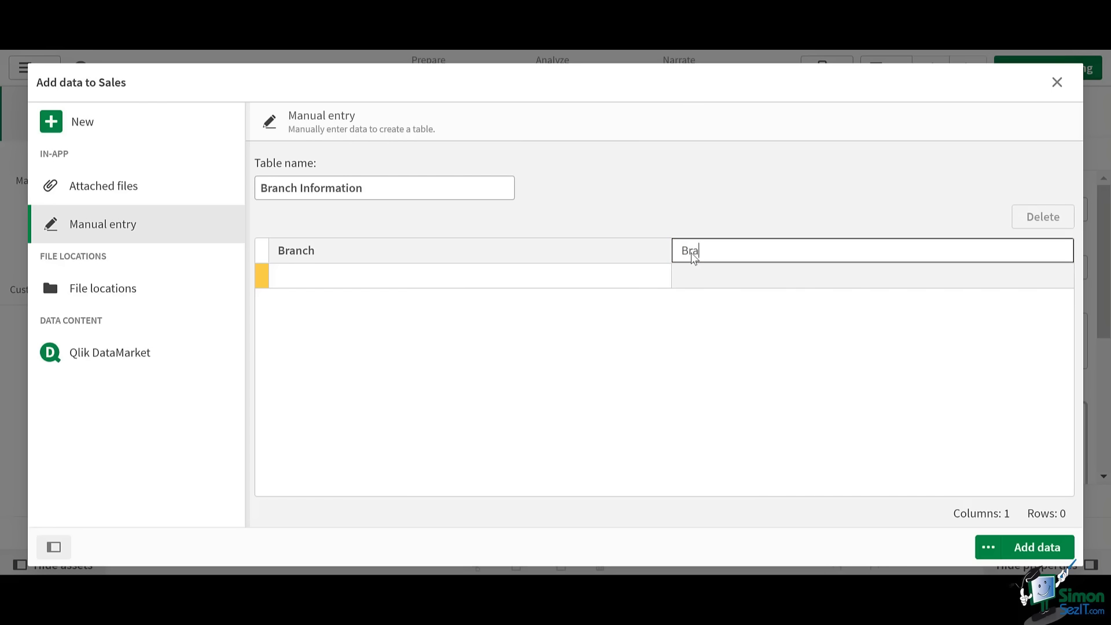
pyautogui.write('nch Location')
pyautogui.press('Return')
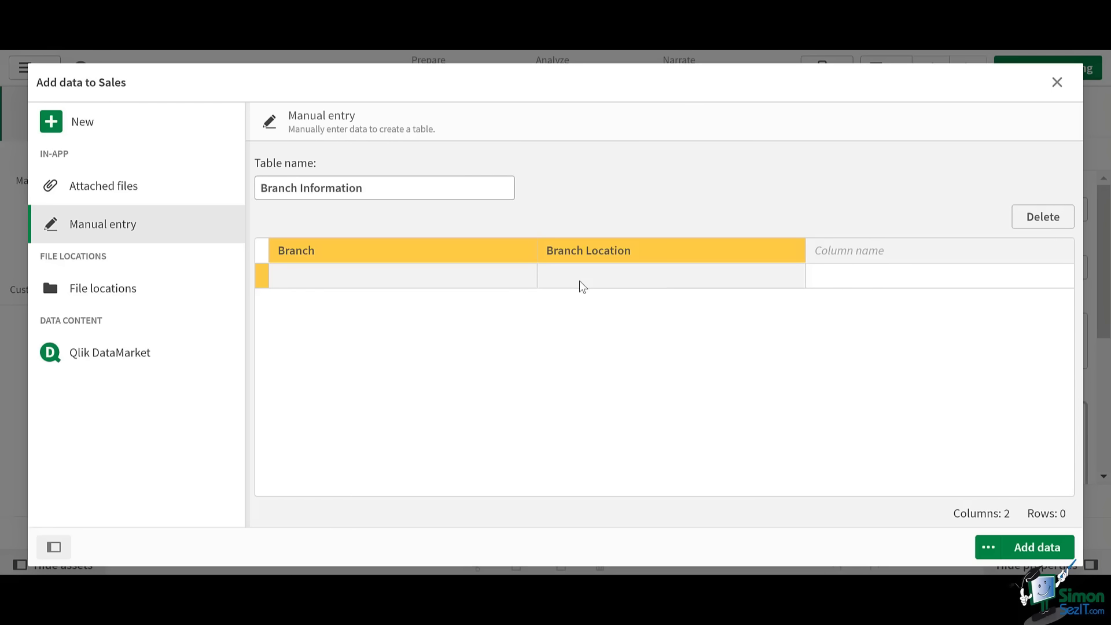
# Fill the first row of the Branch Information table with branch A and location Rosario
pyautogui.click(405, 280)
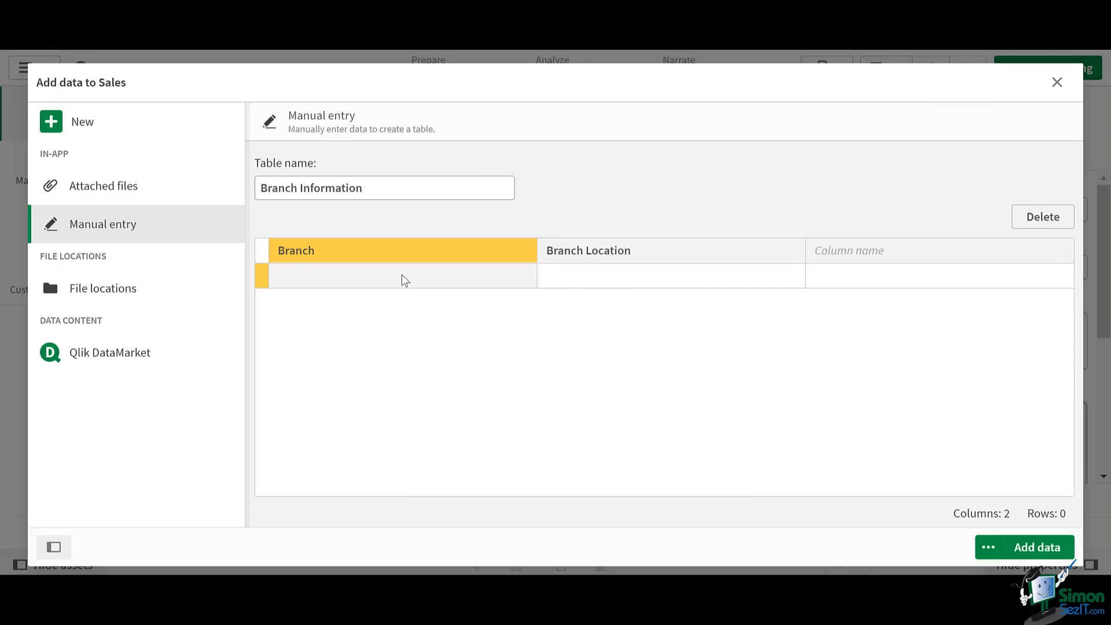
pyautogui.click(404, 281)
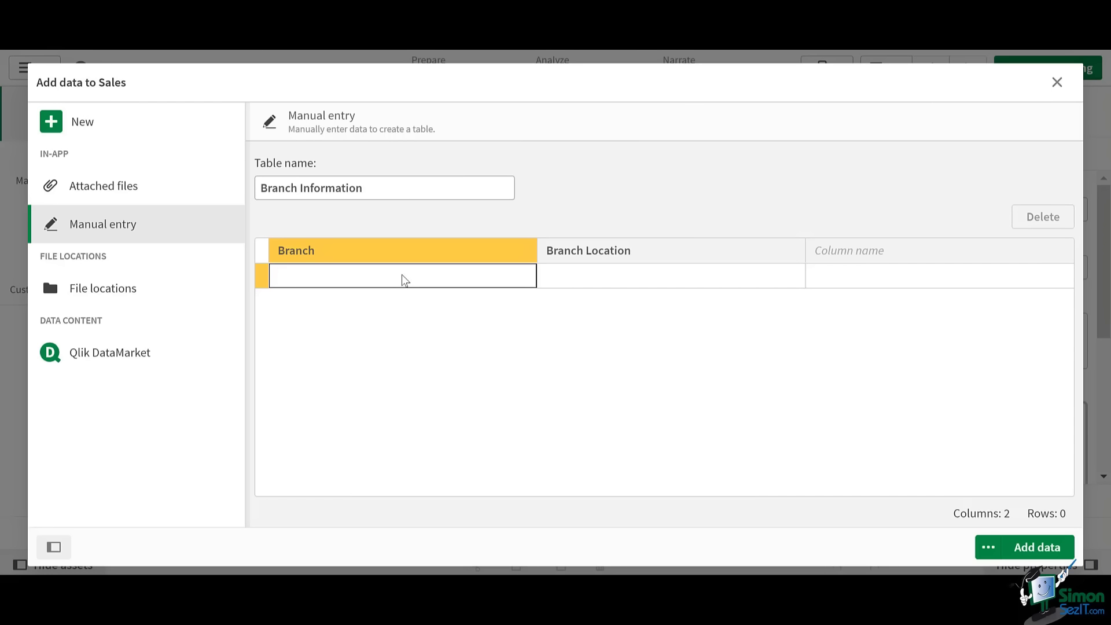
pyautogui.write('A')
pyautogui.click(566, 285)
pyautogui.click(566, 286)
pyautogui.write('Ro')
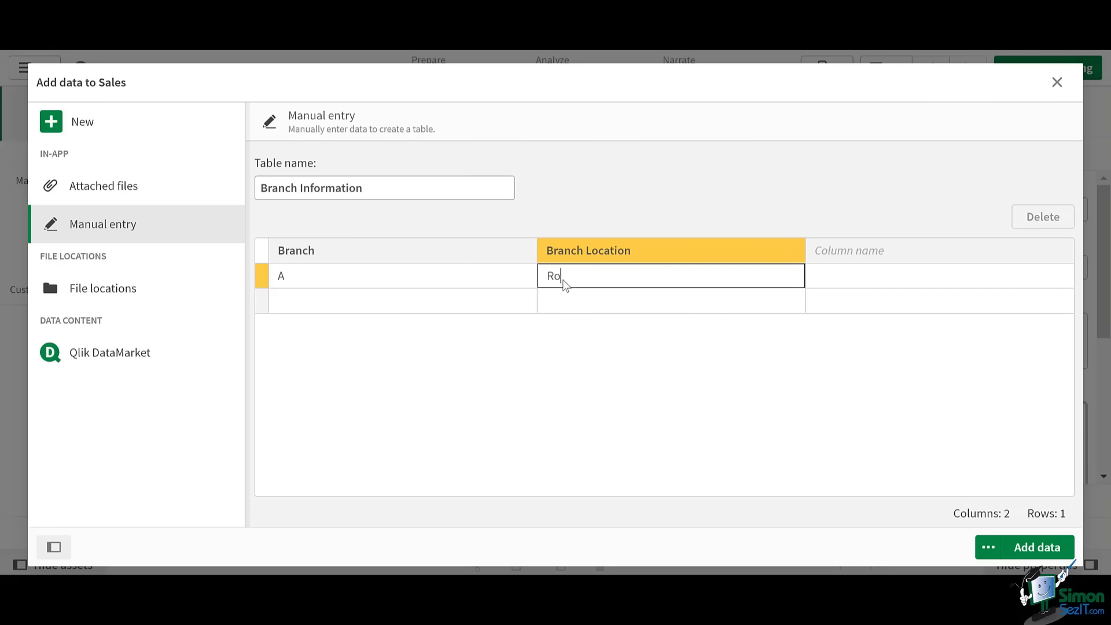
pyautogui.write('sario')
# Fill the second row of the Branch Information table with branch B and location Noveleta
pyautogui.click(446, 302)
pyautogui.click(446, 302)
pyautogui.write('B')
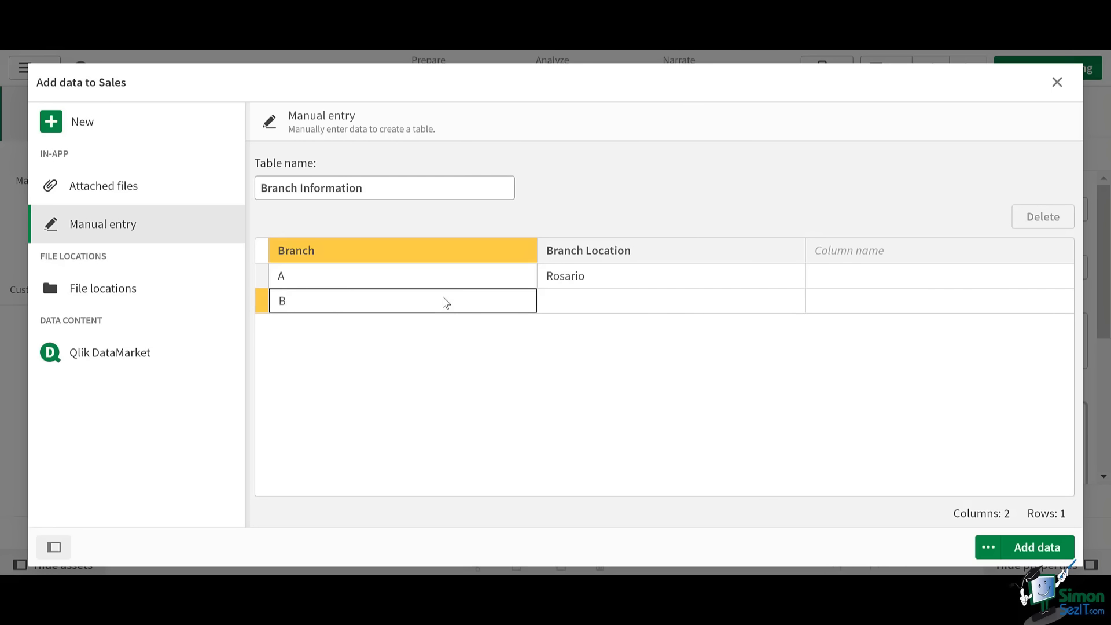
pyautogui.click(561, 302)
pyautogui.click(565, 304)
pyautogui.write('Noveleta')
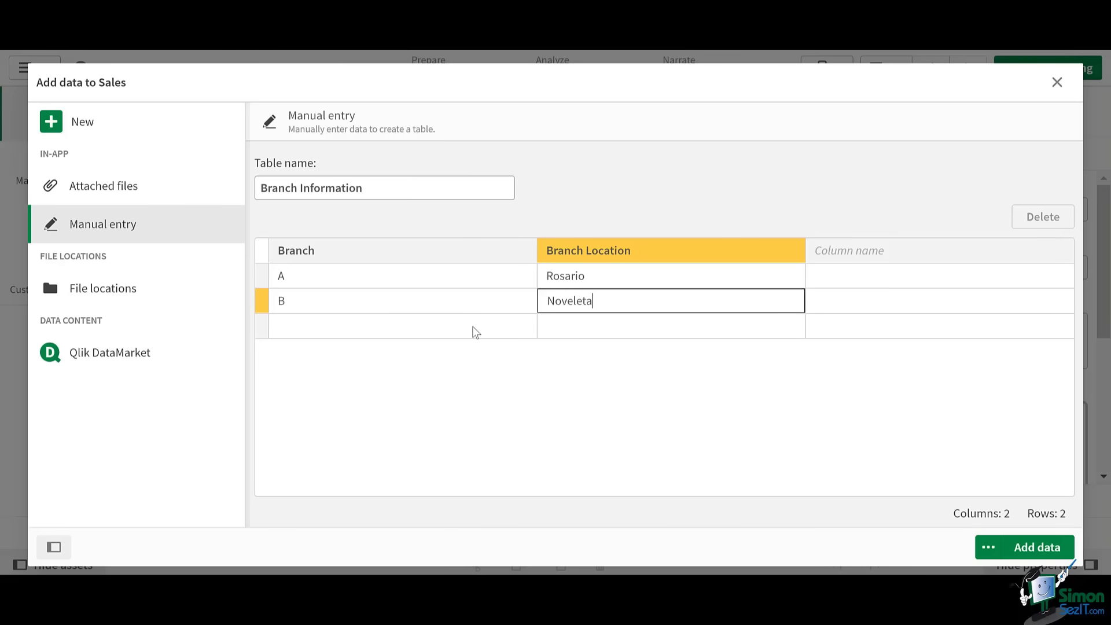
# Fill the third row with branch C and location Cavite, and add the Branch Information table to the app
pyautogui.click(447, 335)
pyautogui.write('C')
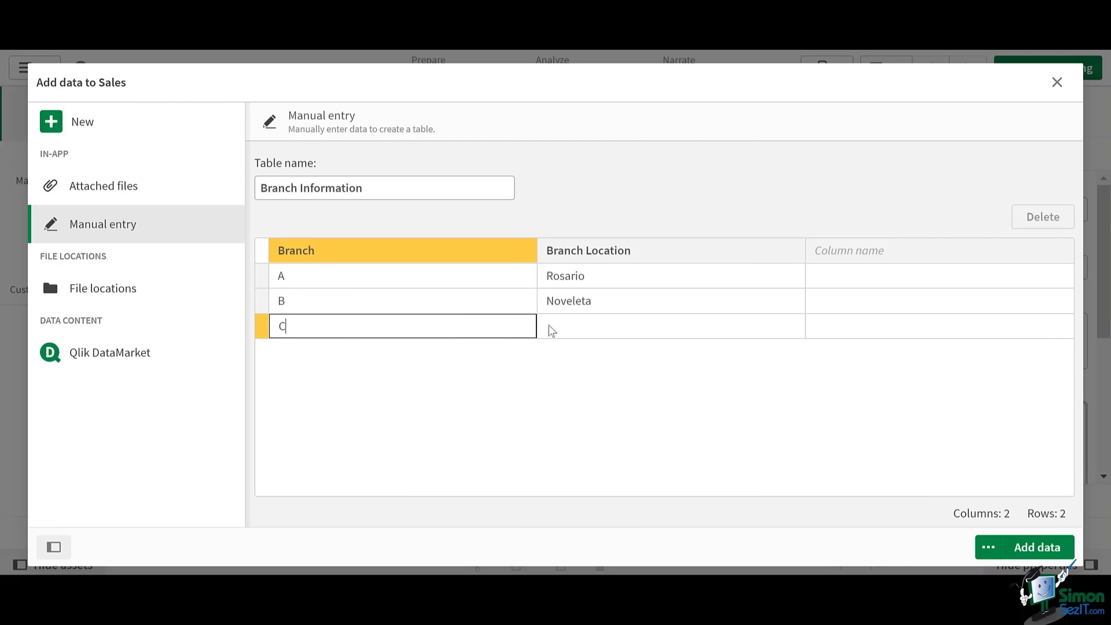
pyautogui.click(570, 328)
pyautogui.click(573, 328)
pyautogui.write('Ca')
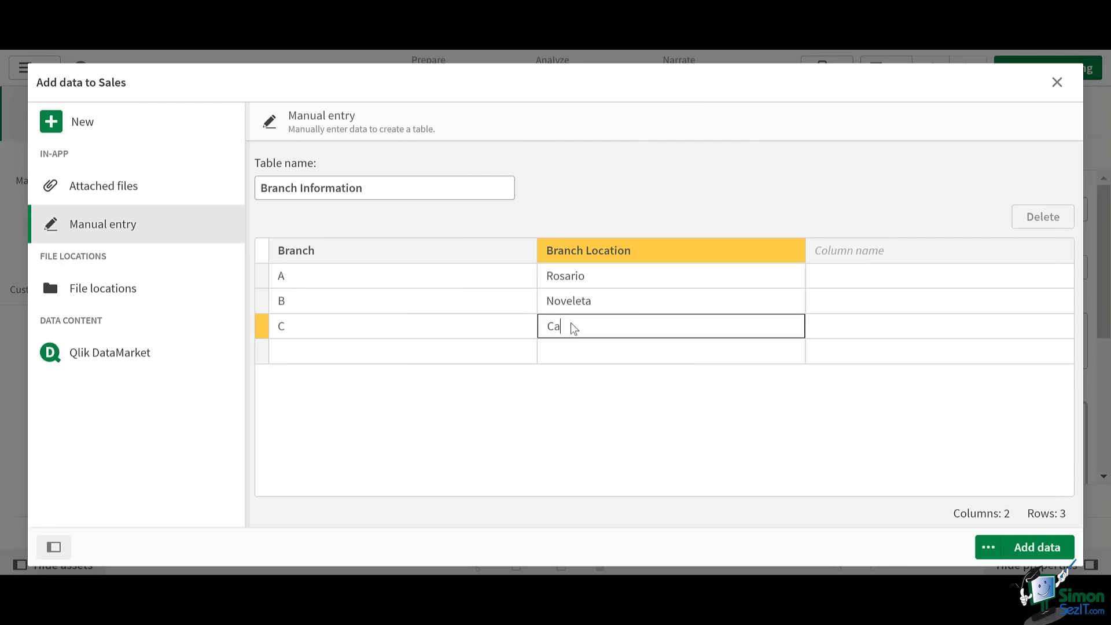
pyautogui.write('vite')
pyautogui.click(655, 391)
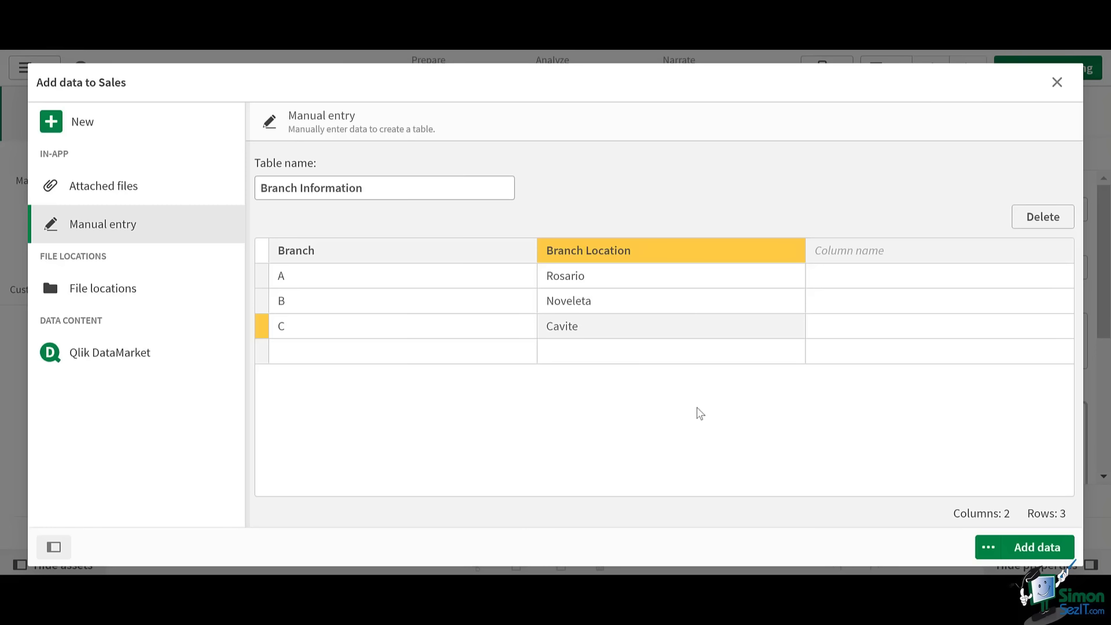
pyautogui.click(1038, 549)
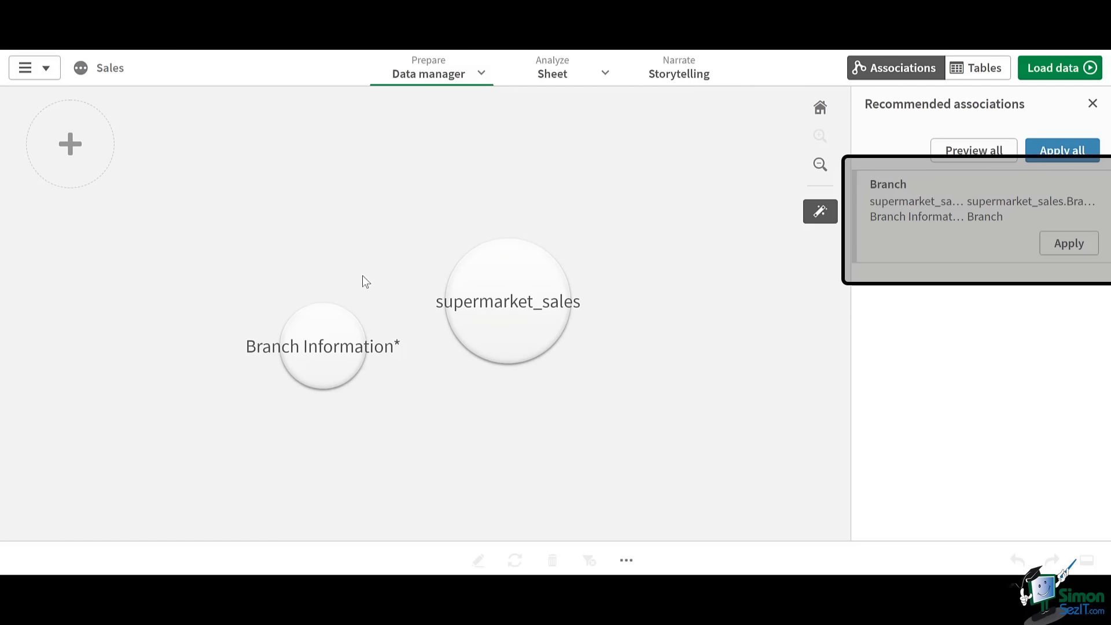
# Associate the Branch Information table with supermarket_sales on the Branch field and load the data
pyautogui.click(309, 335)
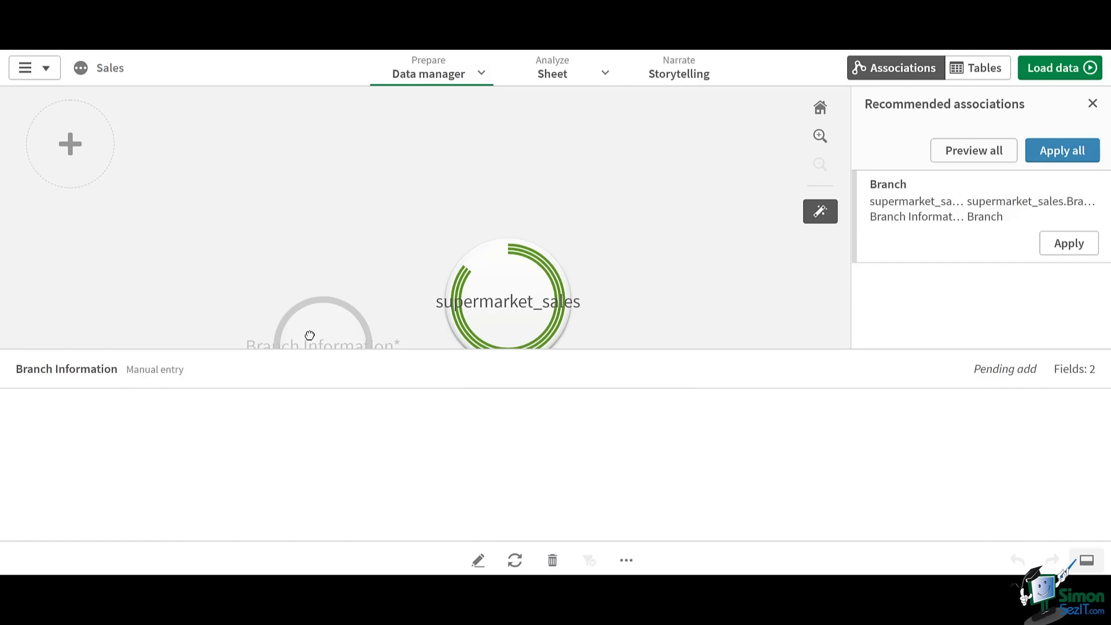
pyautogui.moveTo(310, 335); pyautogui.dragTo(438, 299)
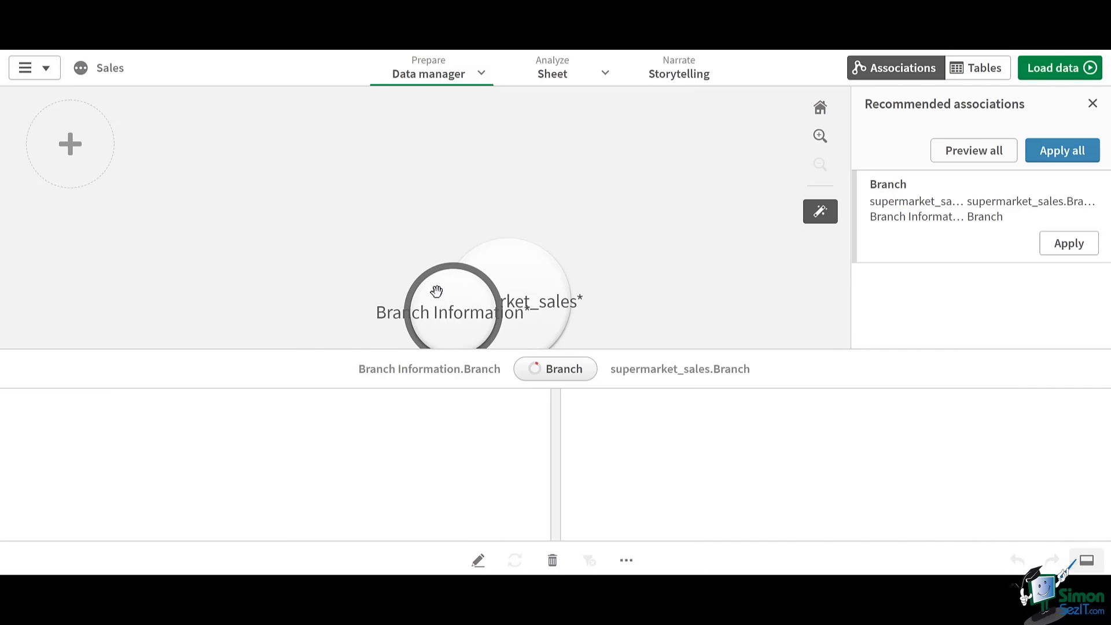
pyautogui.click(1042, 68)
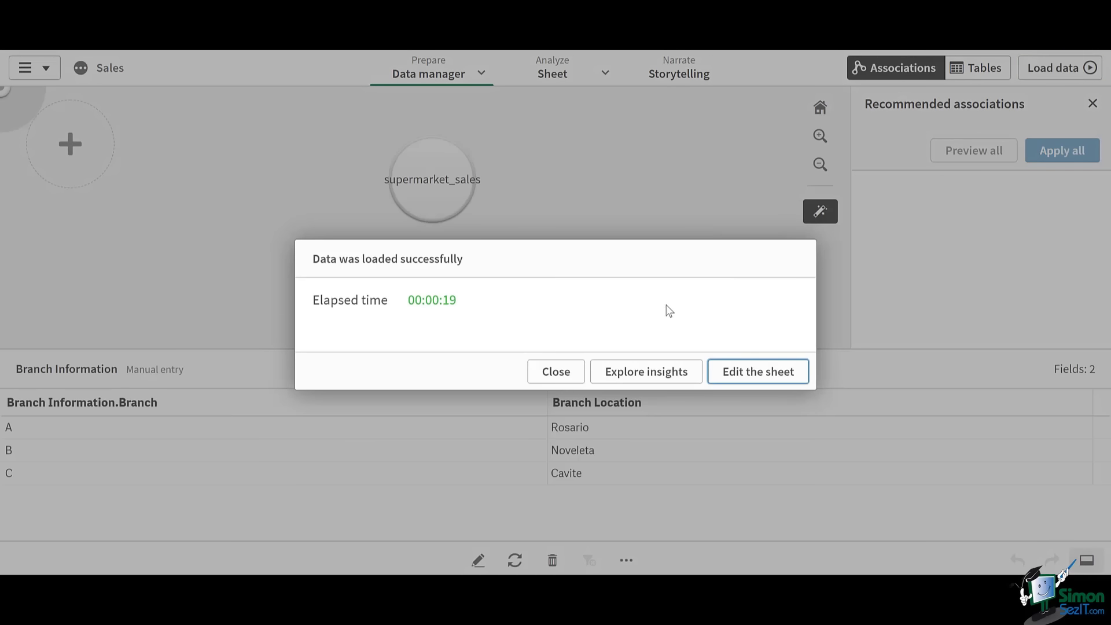
# Replace the Branch Location dimension of the Sales sheet's bar chart with the new Branch Location field and finish editing the sheet
pyautogui.click(739, 377)
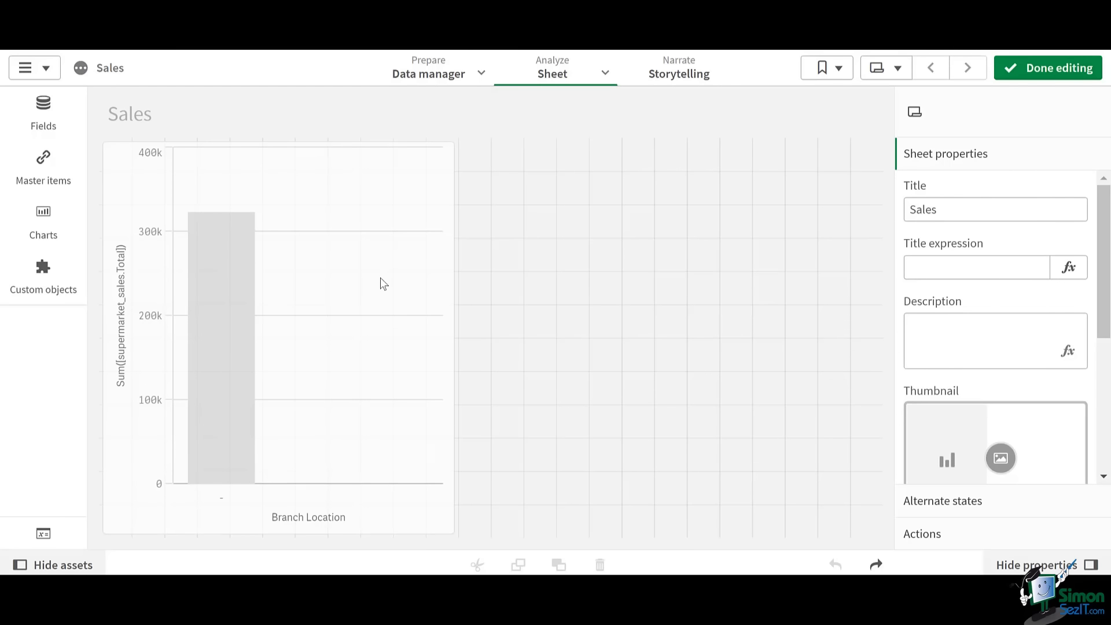
pyautogui.click(380, 284)
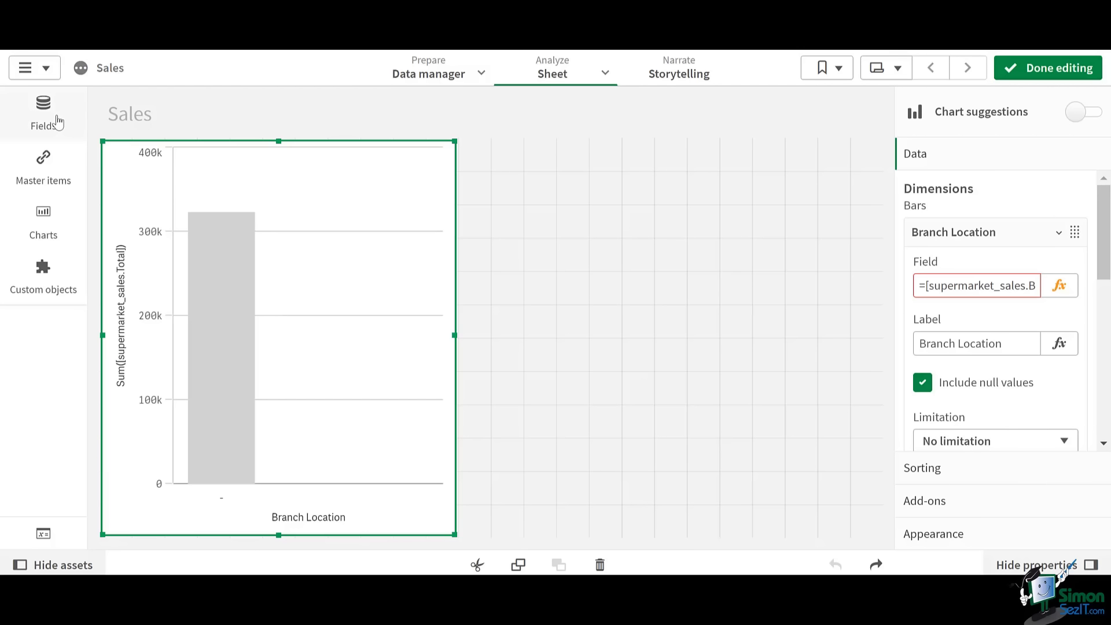
pyautogui.click(57, 122)
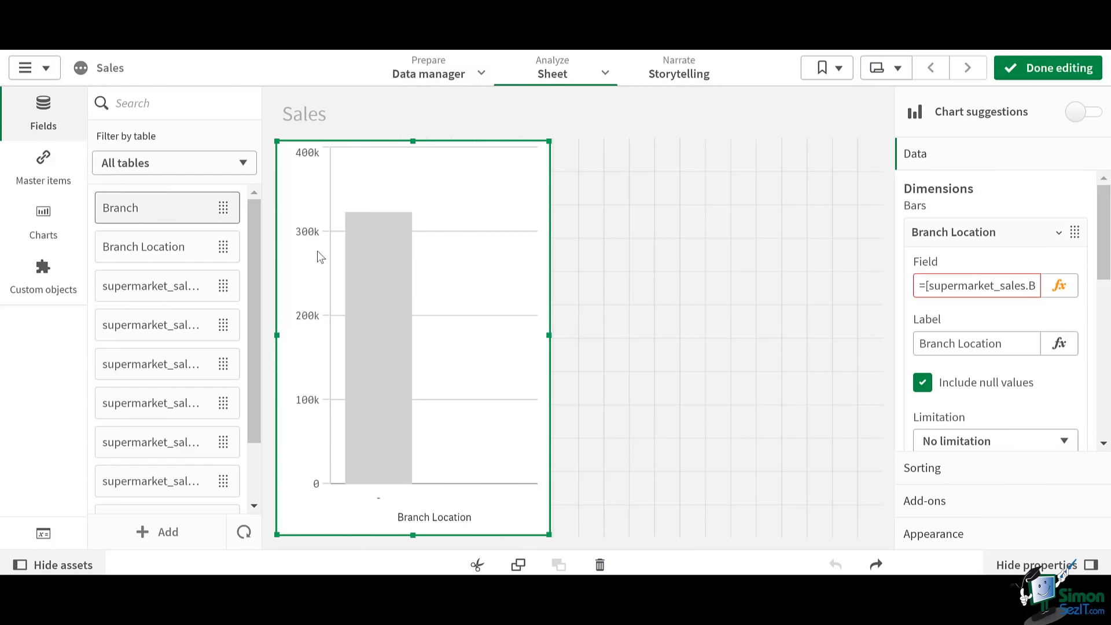
pyautogui.moveTo(148, 247); pyautogui.dragTo(146, 244)
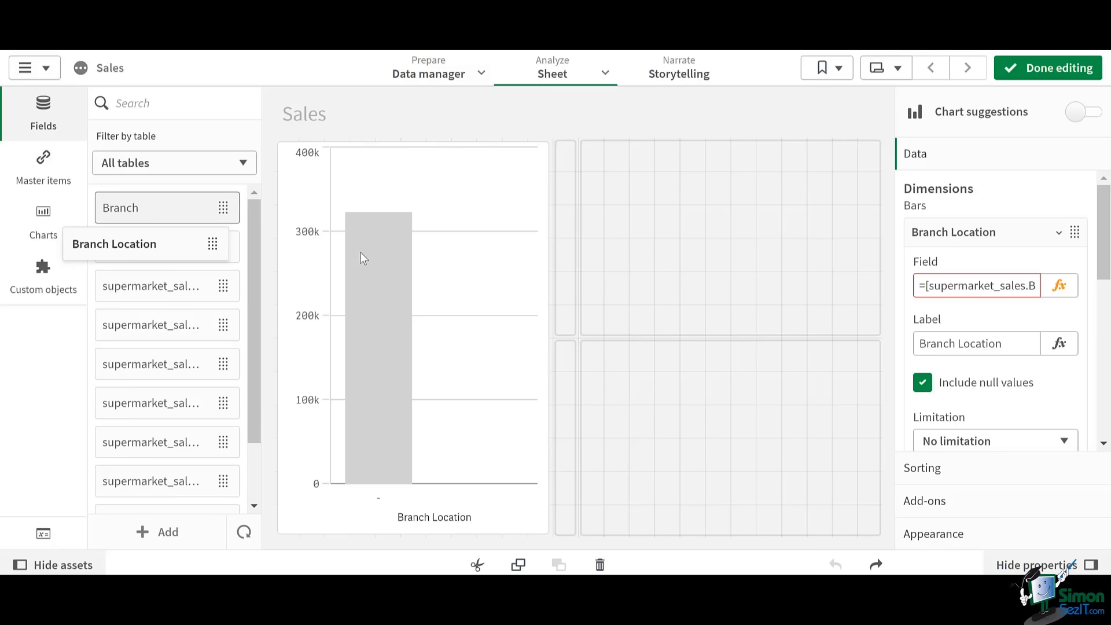
pyautogui.moveTo(363, 258); pyautogui.dragTo(362, 257)
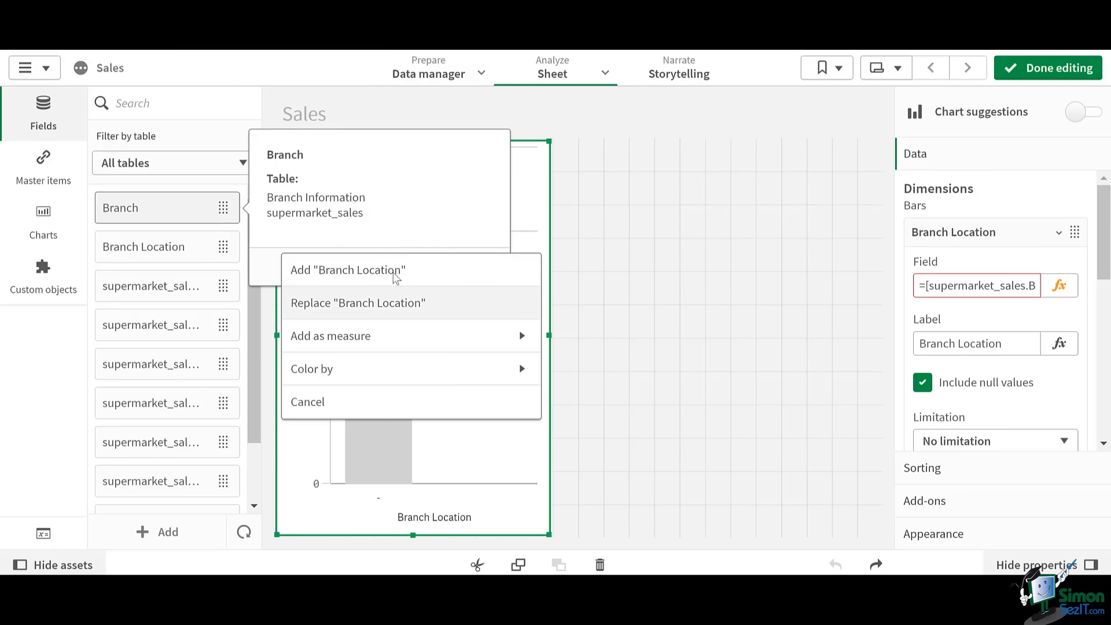
pyautogui.click(438, 304)
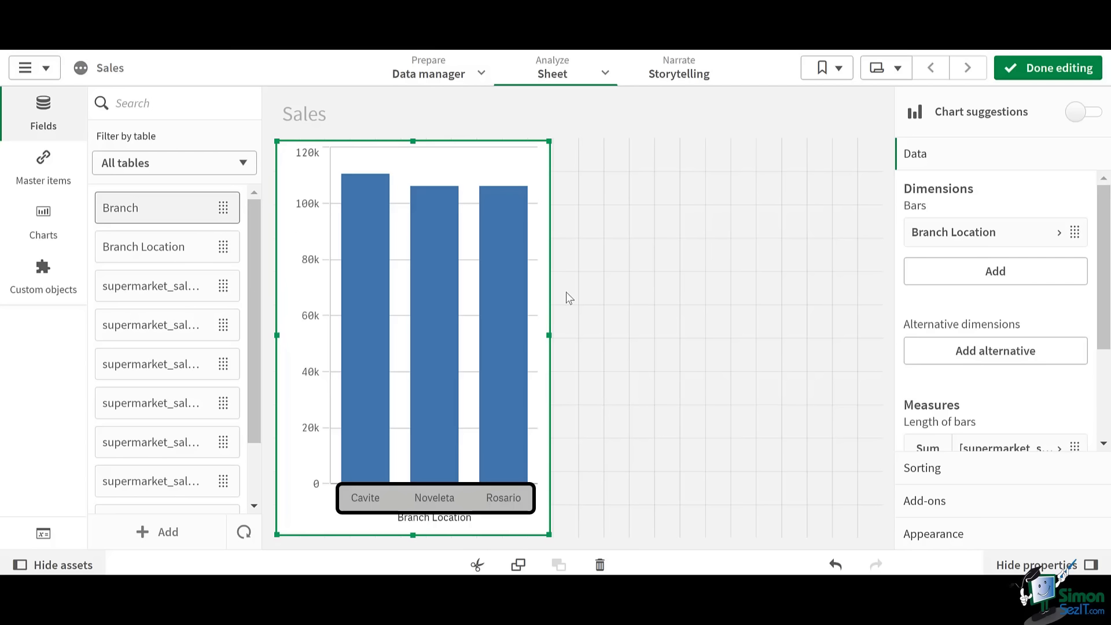
pyautogui.click(1035, 73)
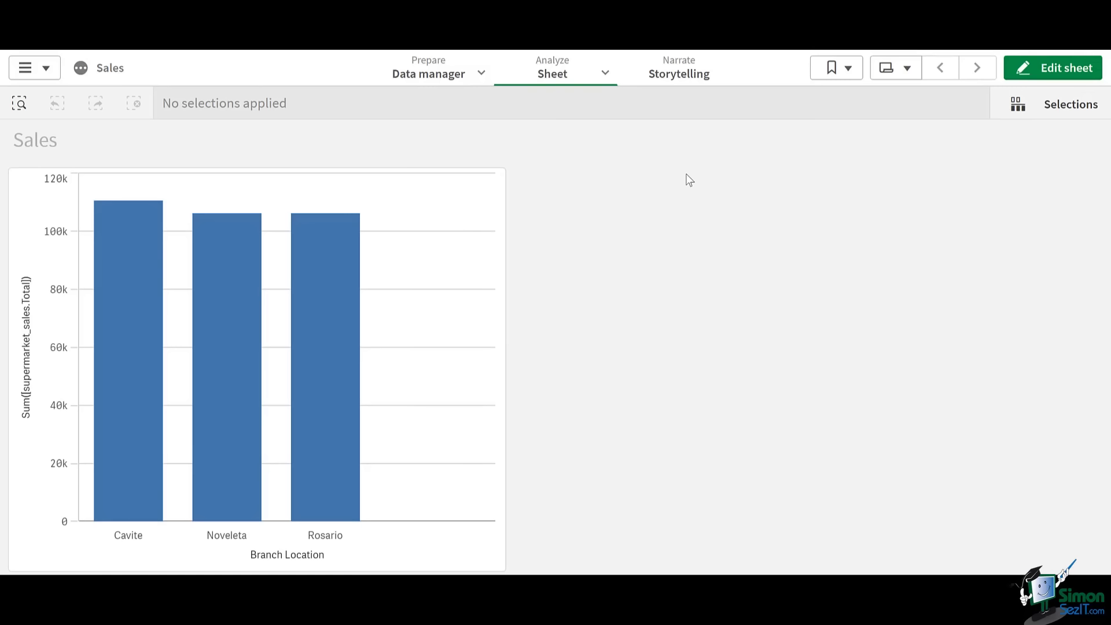
# Open the Data load editor and add a script section named Manual Source
pyautogui.click(482, 74)
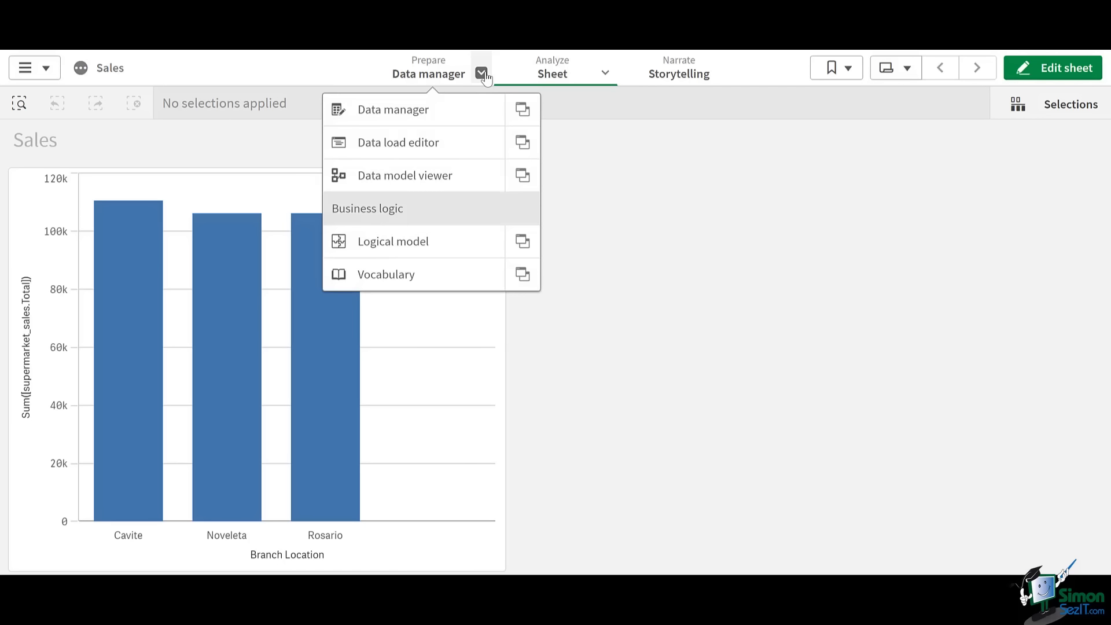
pyautogui.click(462, 145)
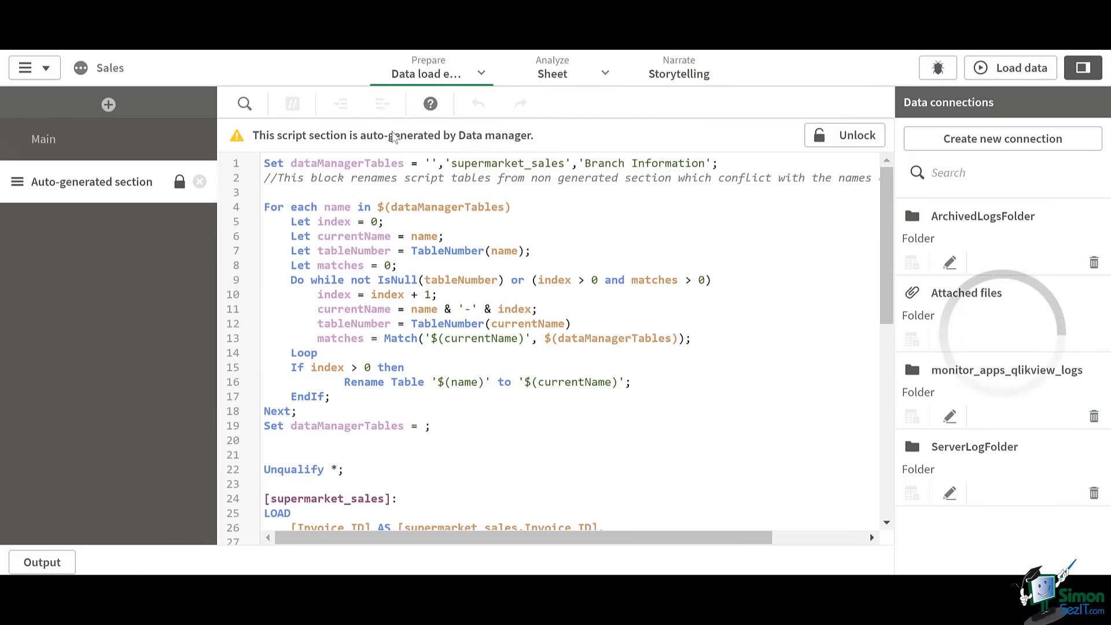
pyautogui.click(108, 105)
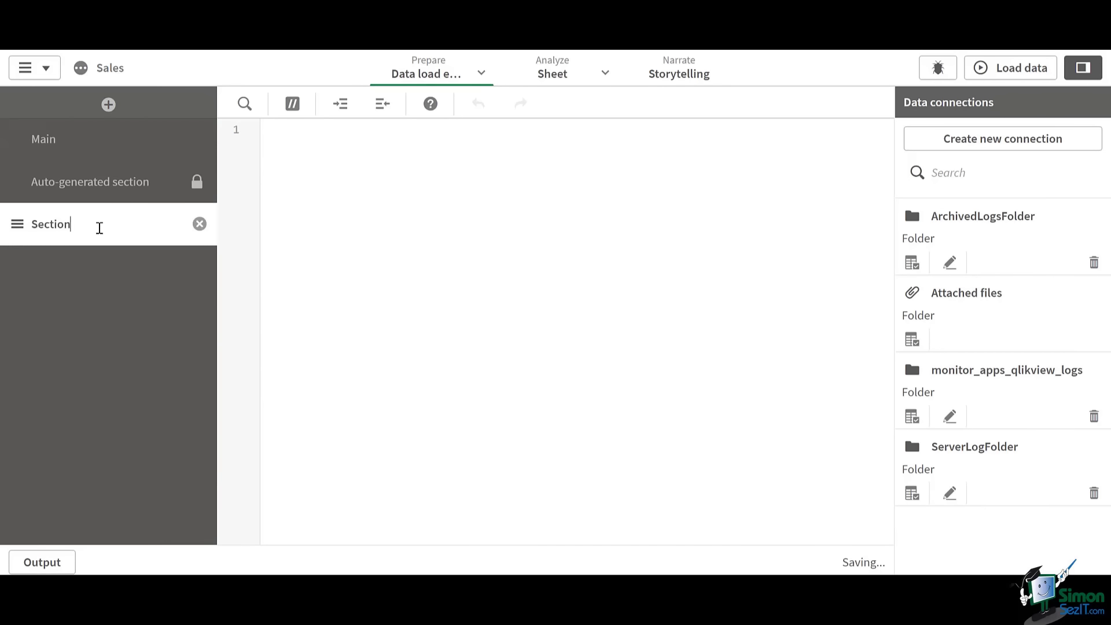
pyautogui.doubleClick(100, 228)
pyautogui.write('Manual ')
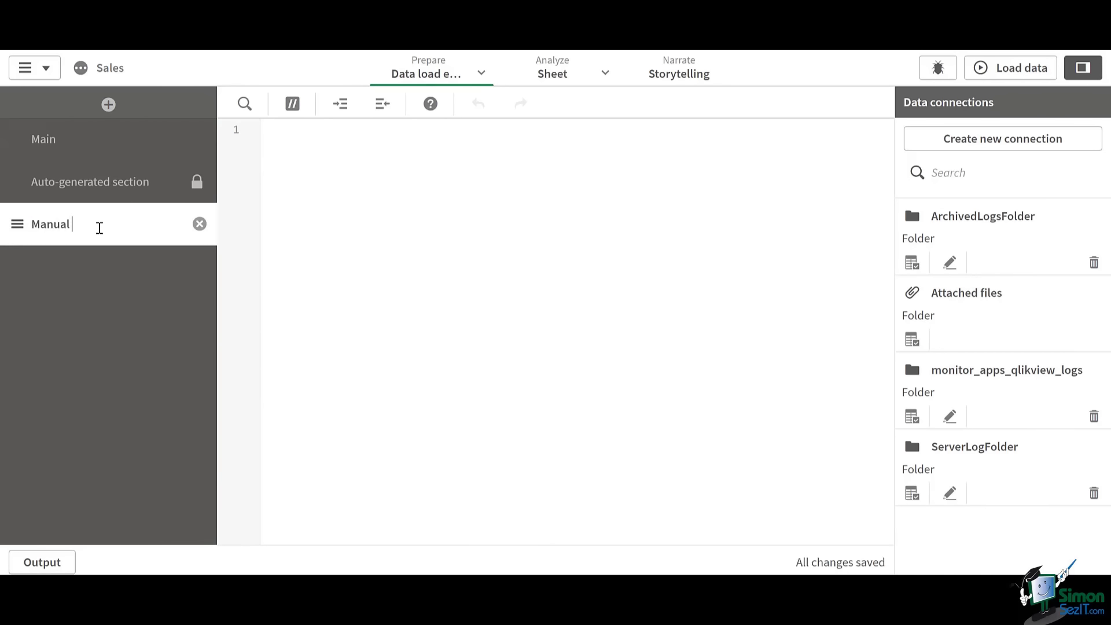
pyautogui.write('Source')
pyautogui.press('Return')
# Write the table label product_category: in the Manual Source section, followed by a load * inline statement with empty square brackets
pyautogui.click(298, 203)
pyautogui.write('prod')
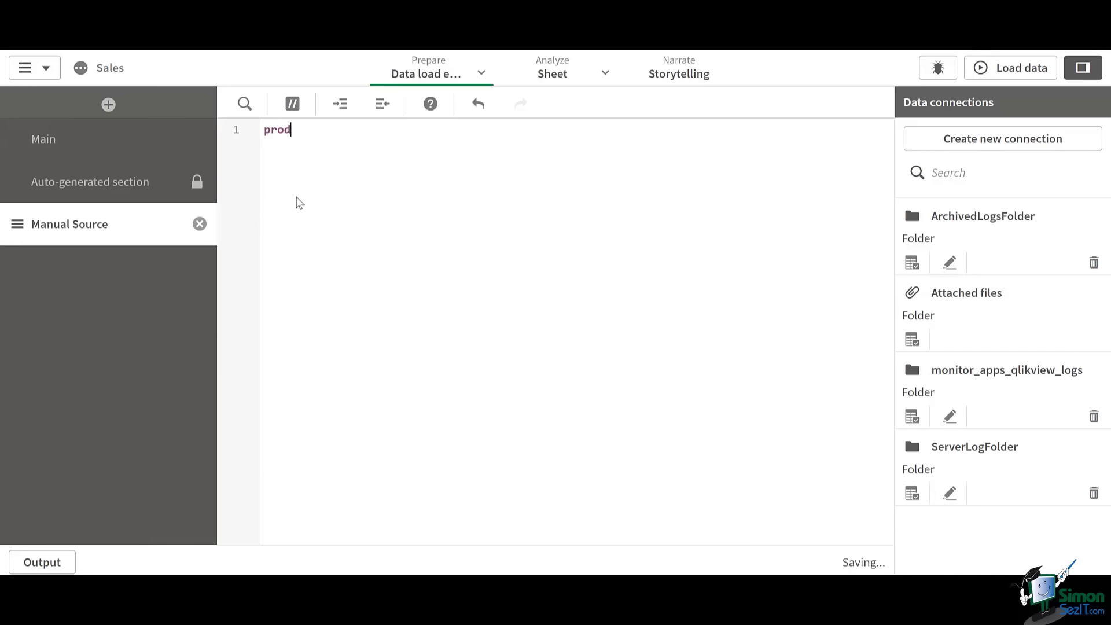
pyautogui.write('uct_category:')
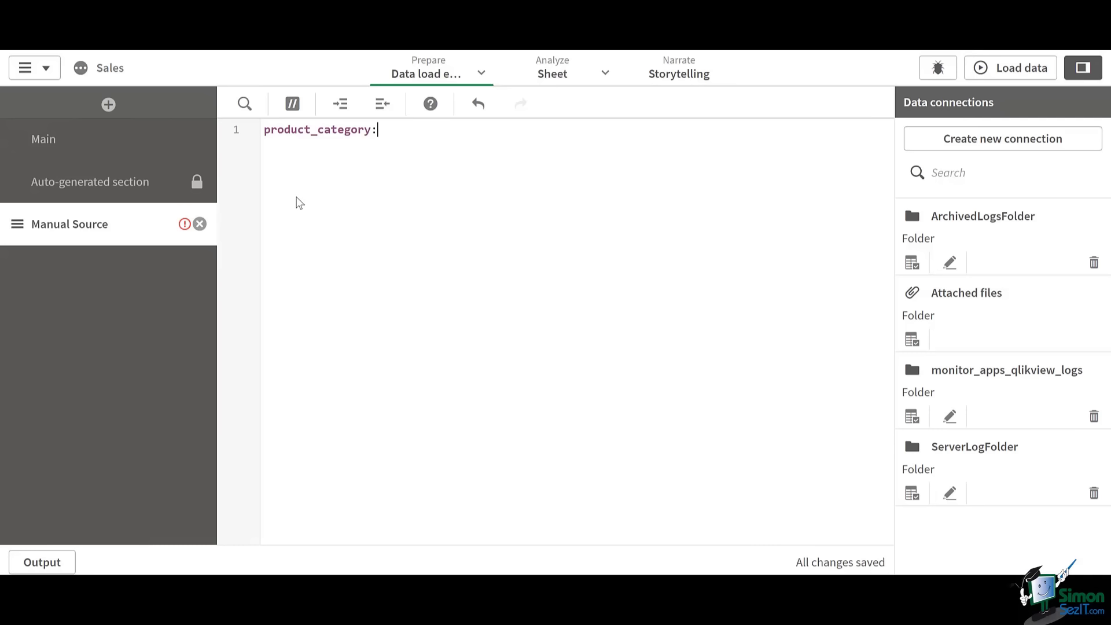
pyautogui.press('Return')
pyautogui.write('load * inline ')
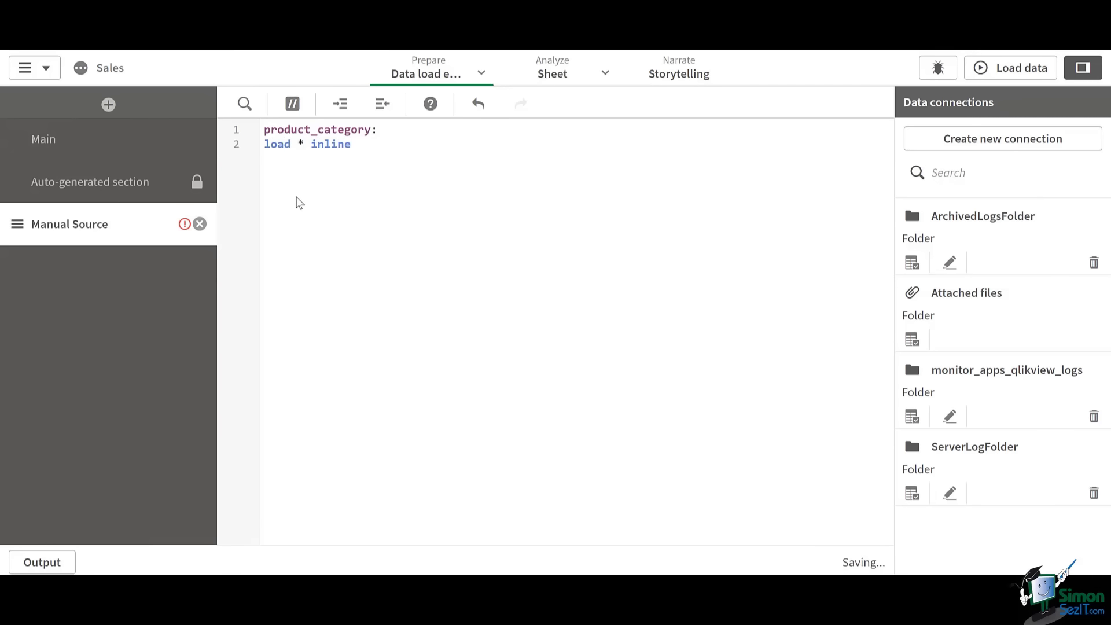
pyautogui.write('[]')
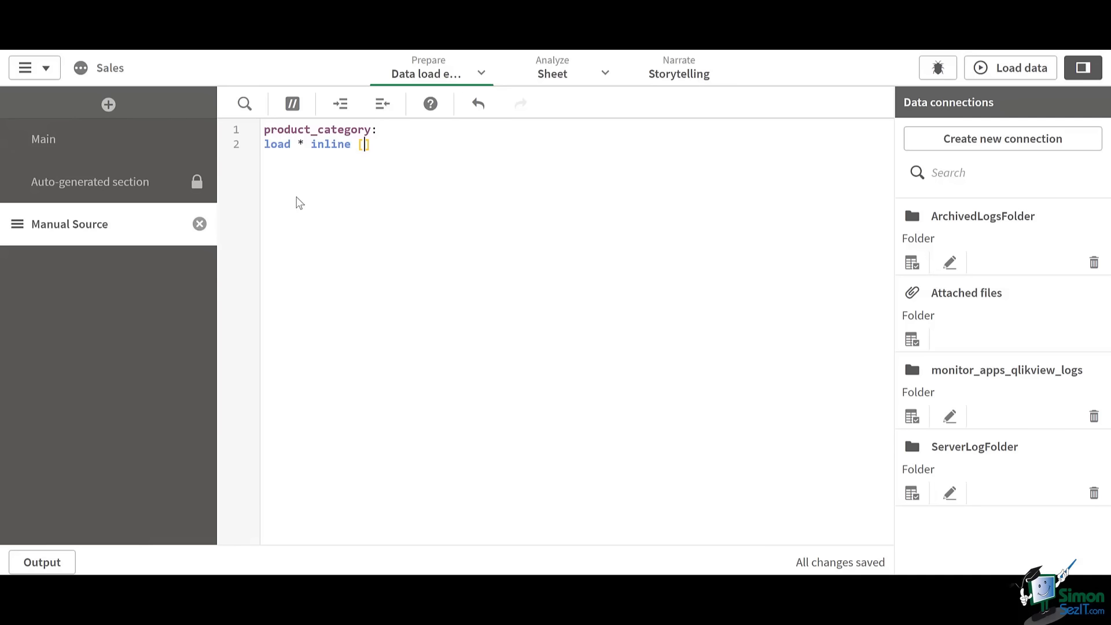
# Enter product code , segment as the header row inside the inline load's brackets and start a new line
pyautogui.write('product')
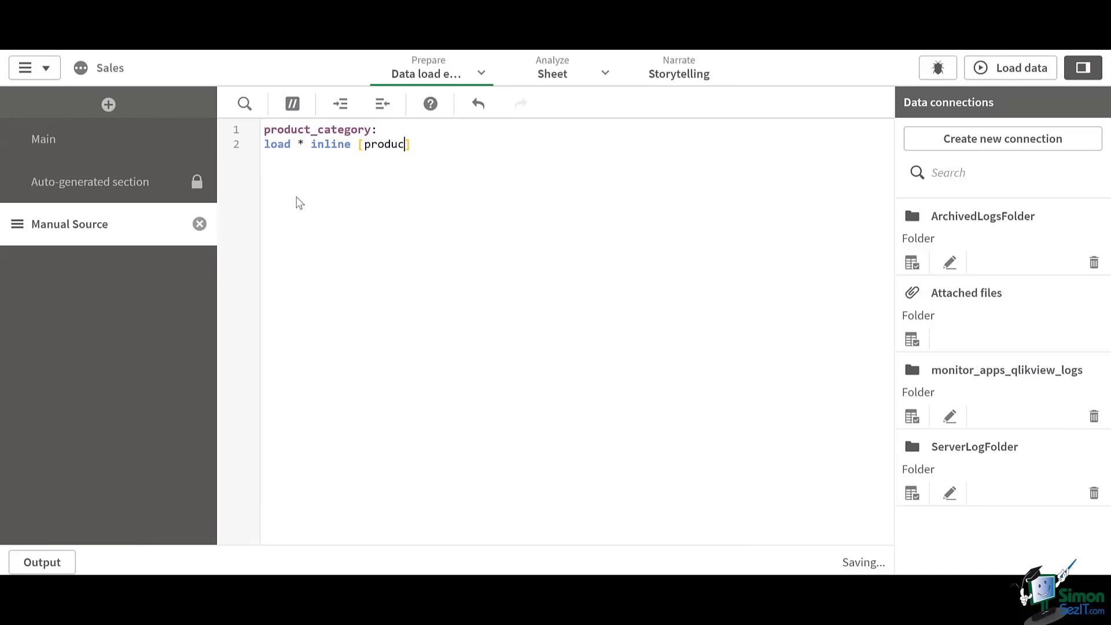
pyautogui.write(' code , segment')
pyautogui.press('Return')
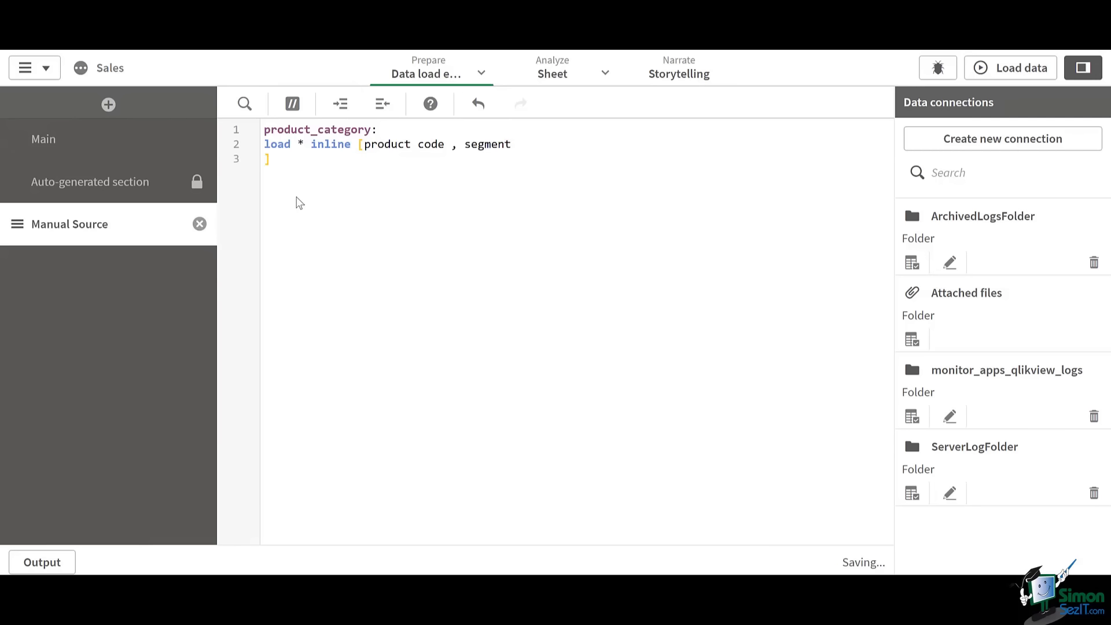
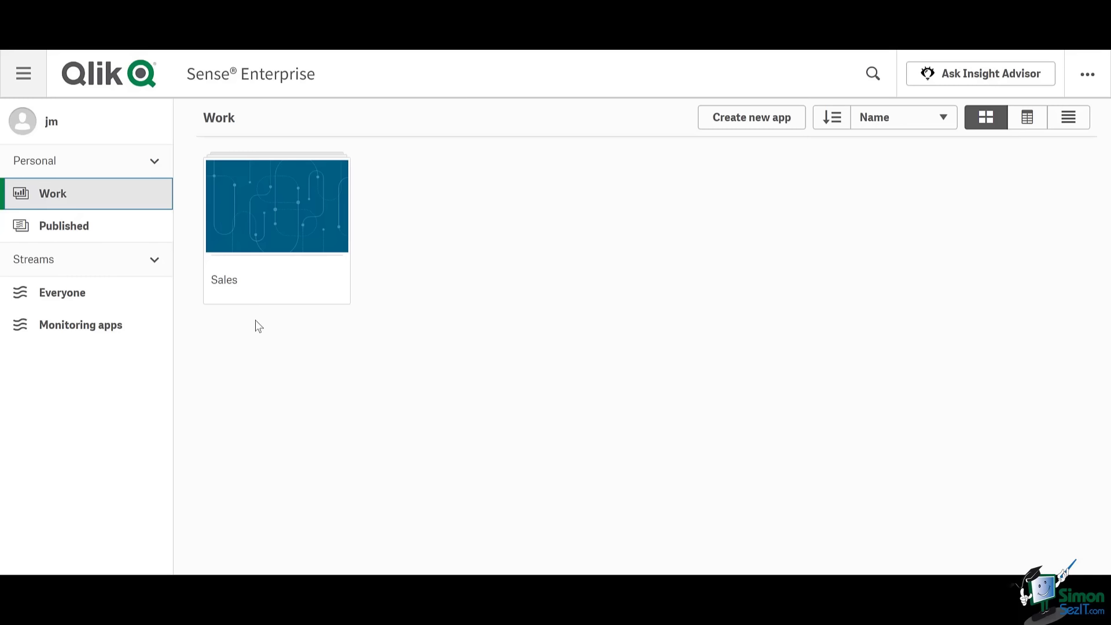
# Create an app named new app and upload Department Store Data.xlsx as its data source
pyautogui.click(735, 130)
pyautogui.write('new app')
pyautogui.click(738, 388)
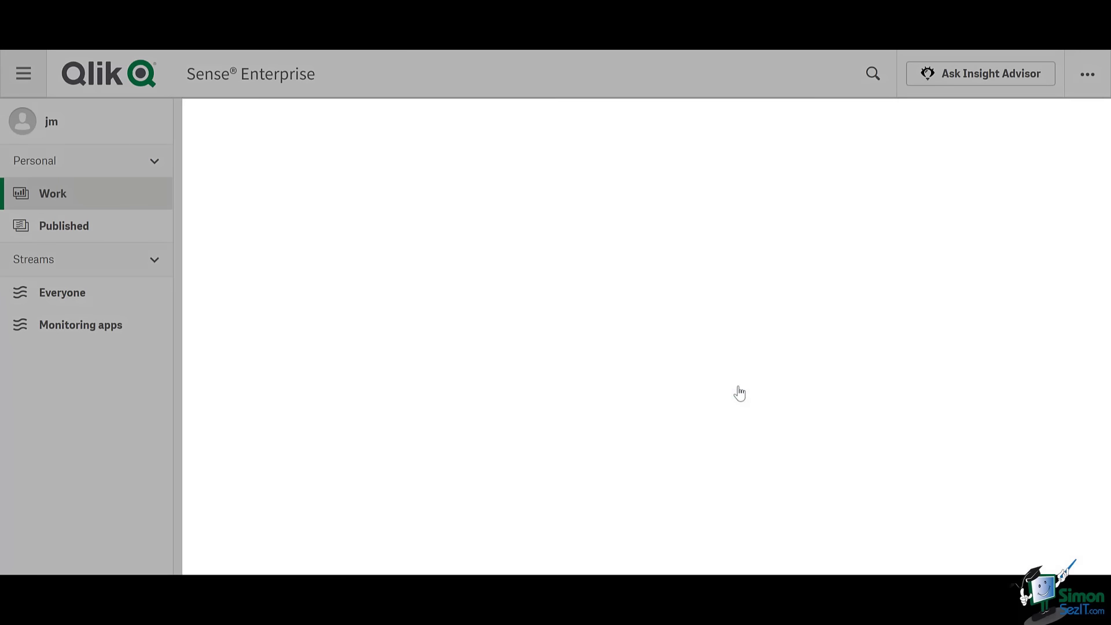
pyautogui.click(449, 387)
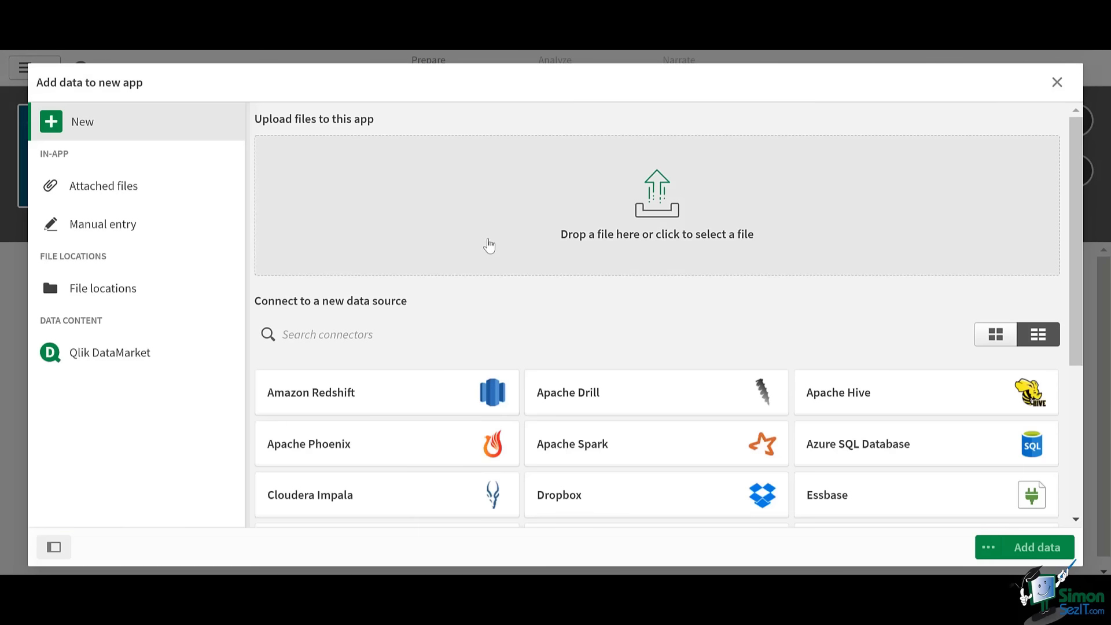
pyautogui.click(489, 246)
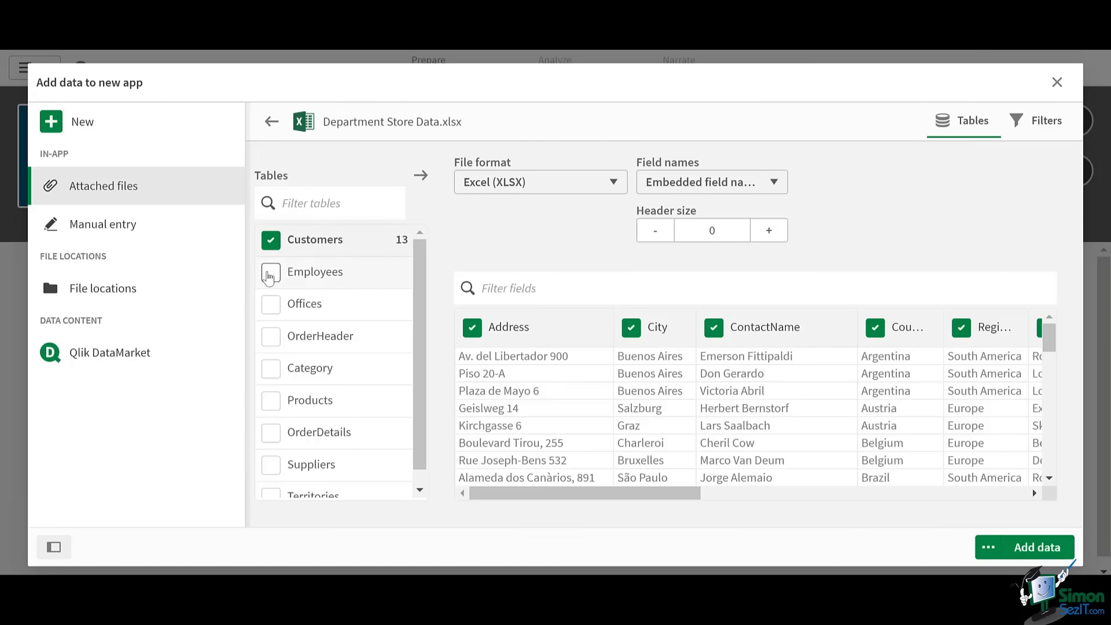
# Select the remaining tables, Employees through Territories, alongside Customers and add them all to the app
pyautogui.click(271, 272)
pyautogui.click(271, 304)
pyautogui.click(271, 335)
pyautogui.click(271, 368)
pyautogui.click(271, 400)
pyautogui.click(271, 432)
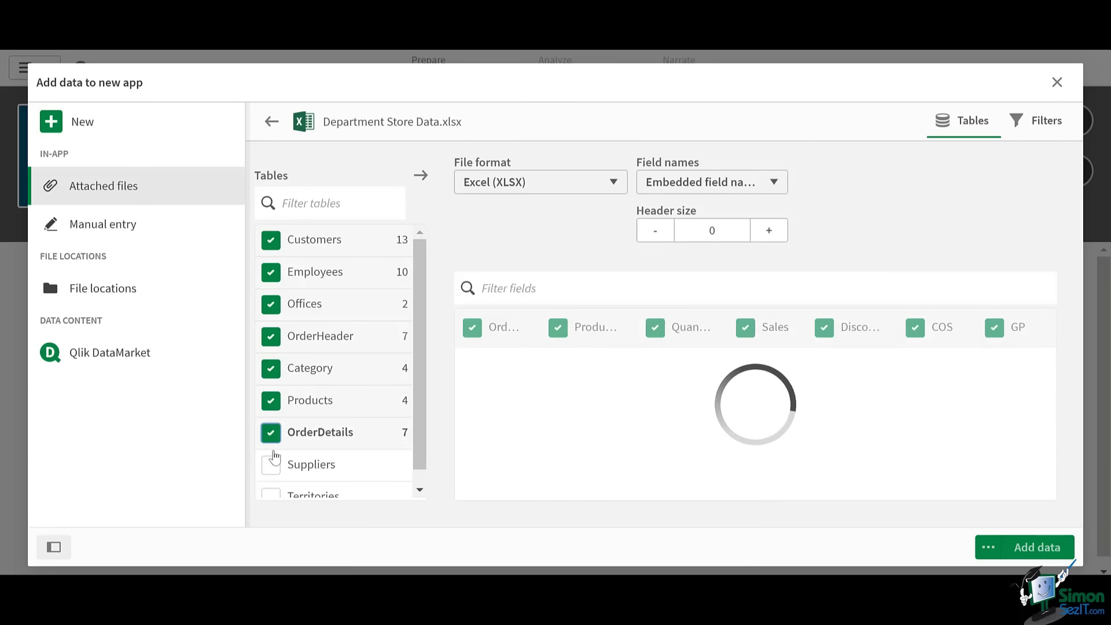
pyautogui.click(271, 464)
pyautogui.click(271, 495)
pyautogui.click(1030, 548)
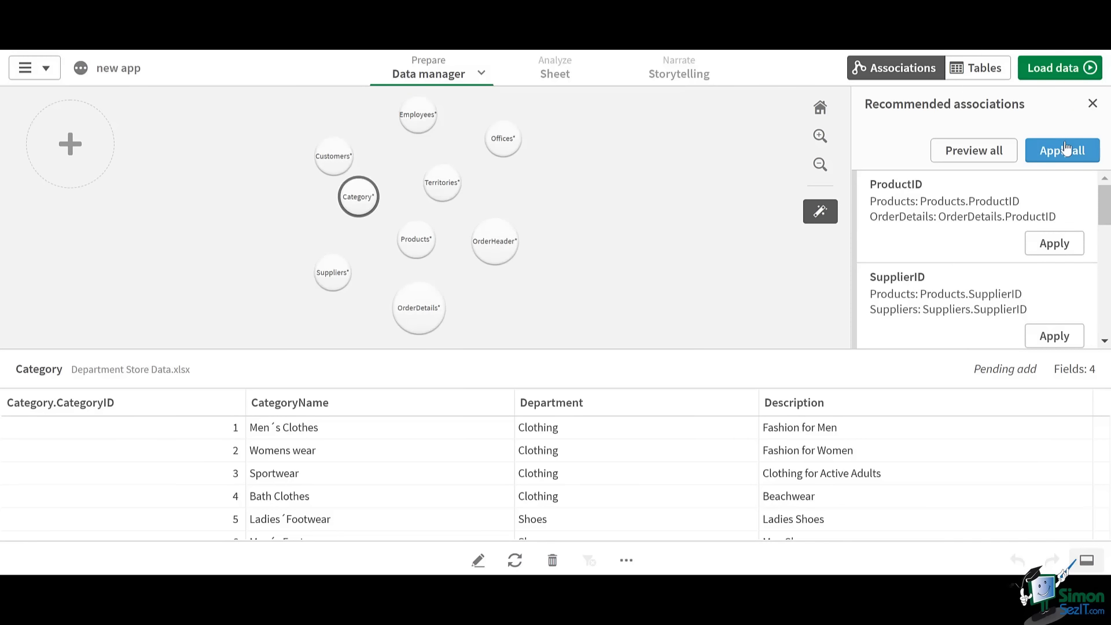
# Load the data with all recommended table associations applied and open the data model viewer
pyautogui.click(1067, 150)
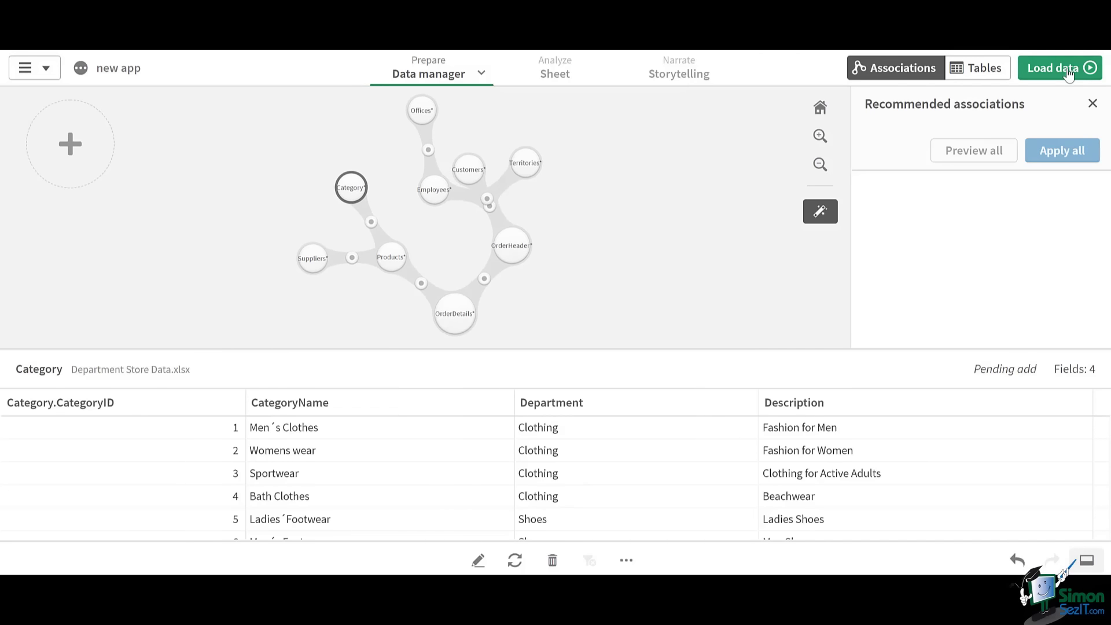
pyautogui.click(1053, 68)
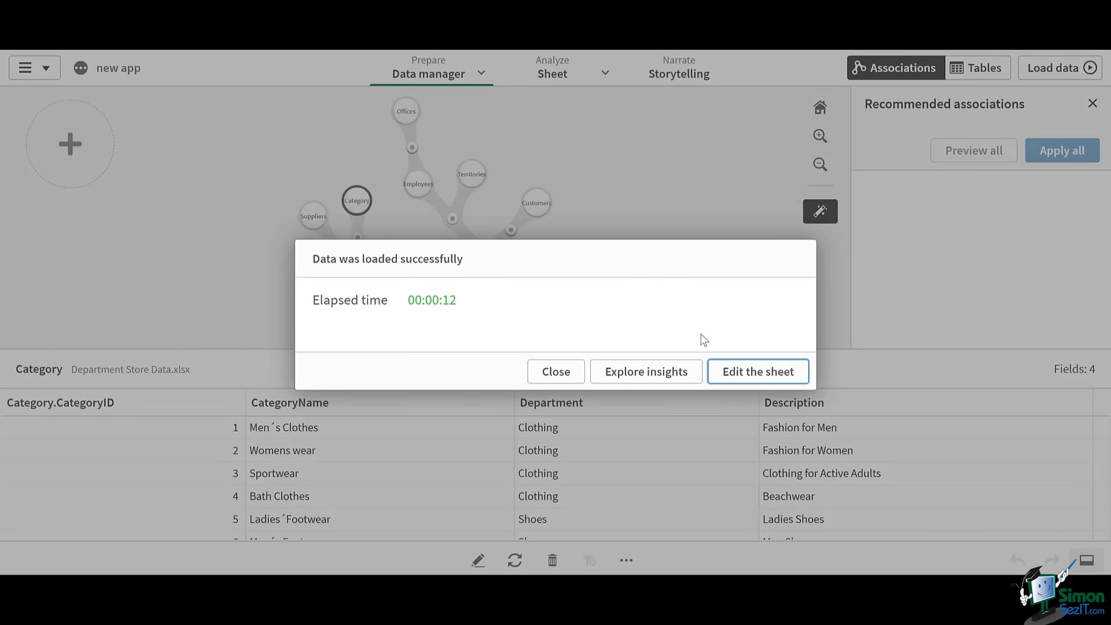
pyautogui.click(746, 381)
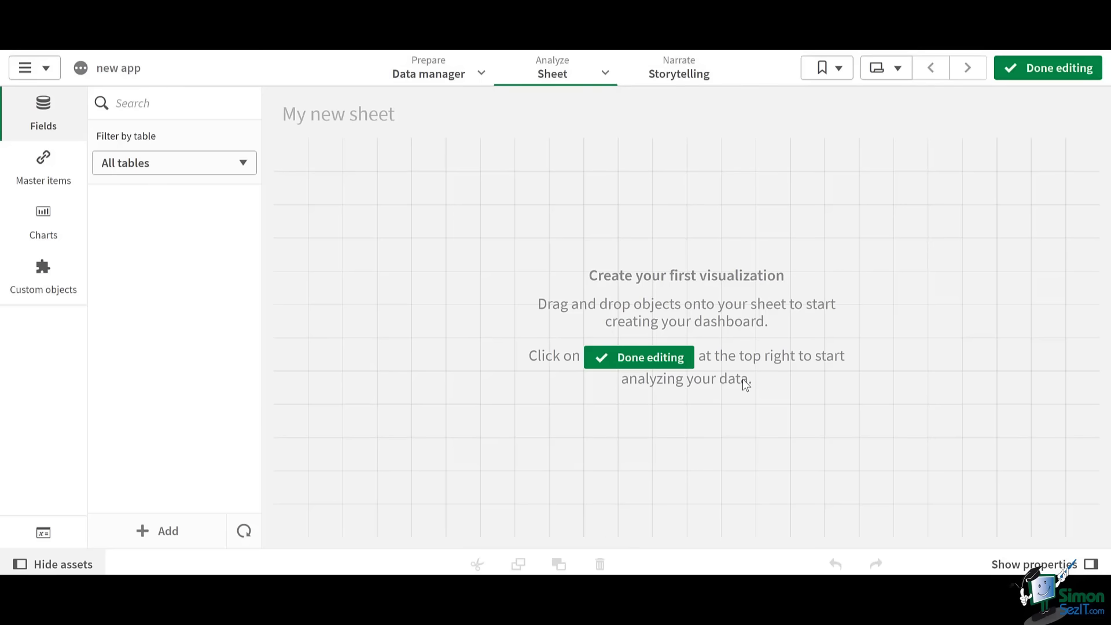
pyautogui.click(480, 84)
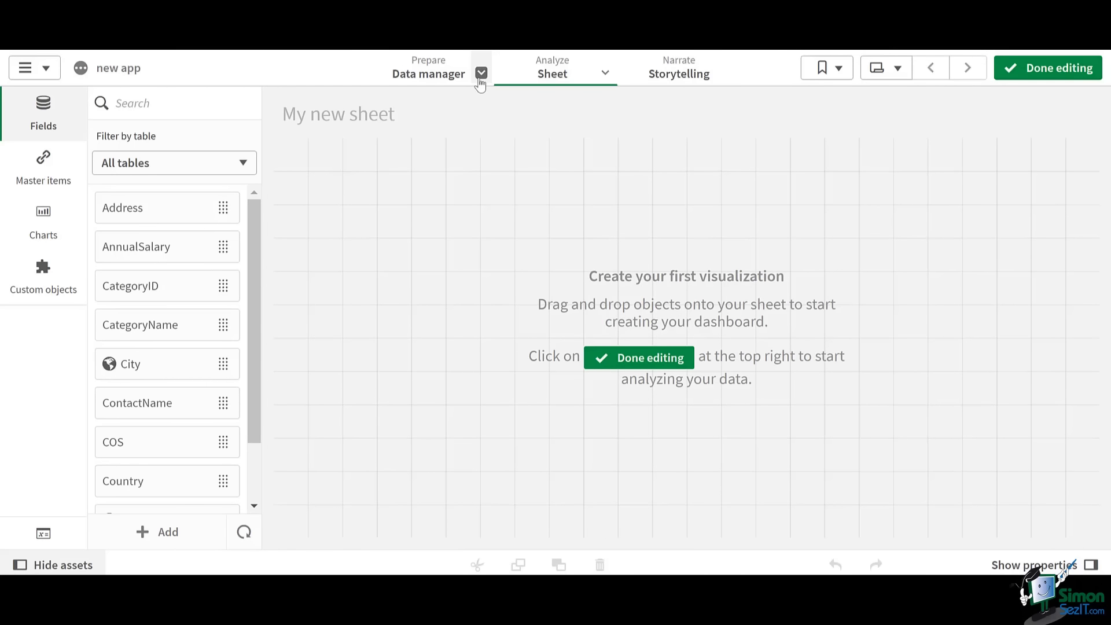
pyautogui.click(453, 178)
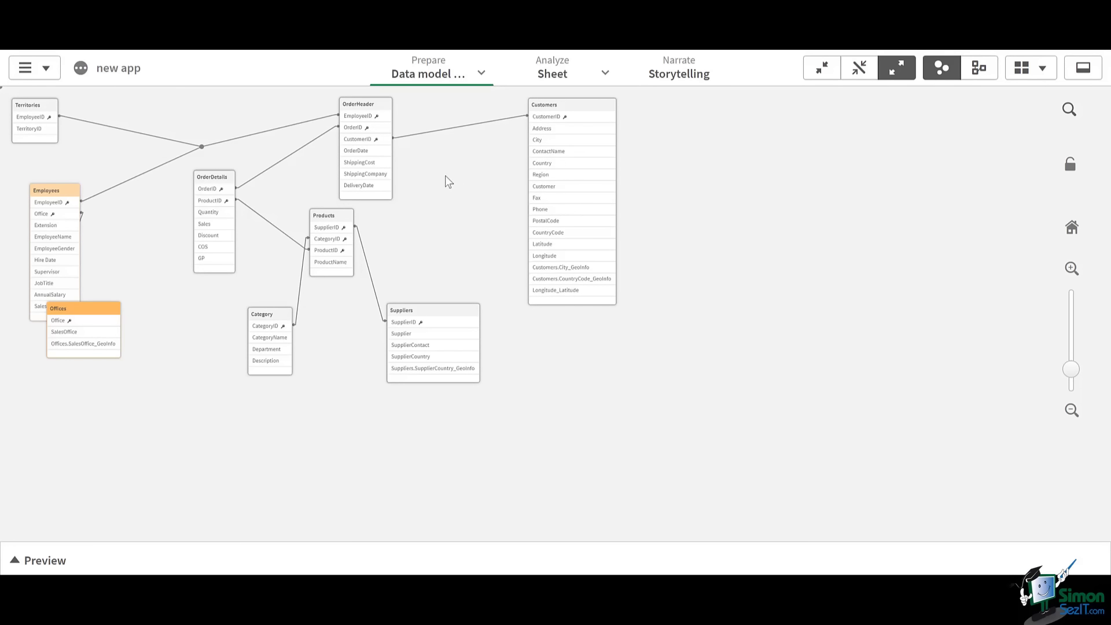
# Move the Offices table clear of Employees, and shift the Category and Suppliers tables slightly upward in the data model
pyautogui.moveTo(121, 312); pyautogui.dragTo(192, 320)
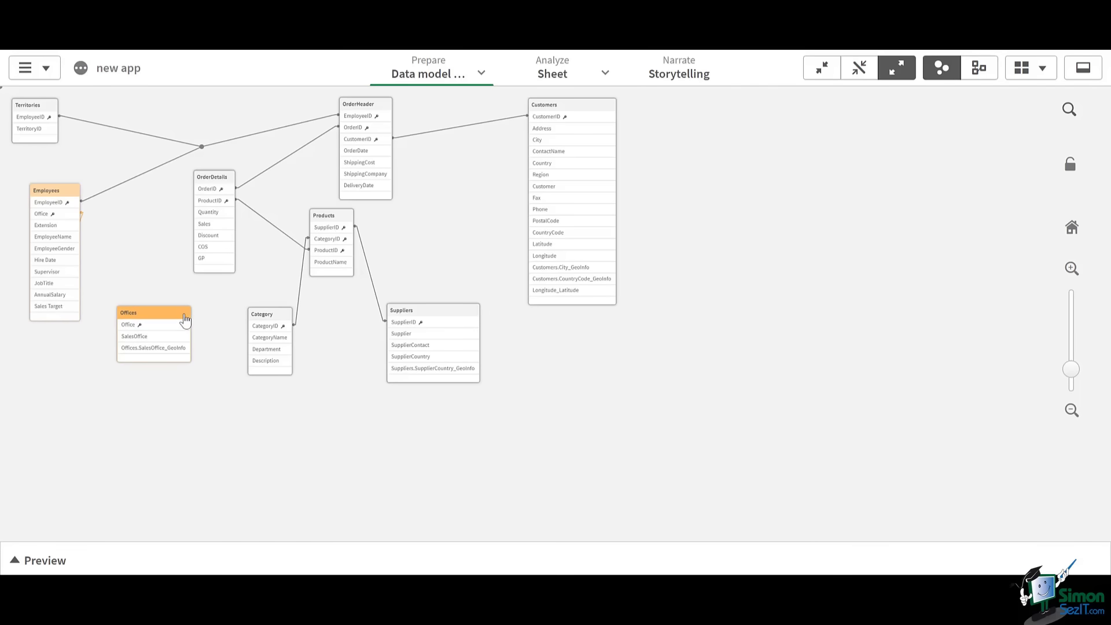
pyautogui.moveTo(288, 319); pyautogui.dragTo(272, 309)
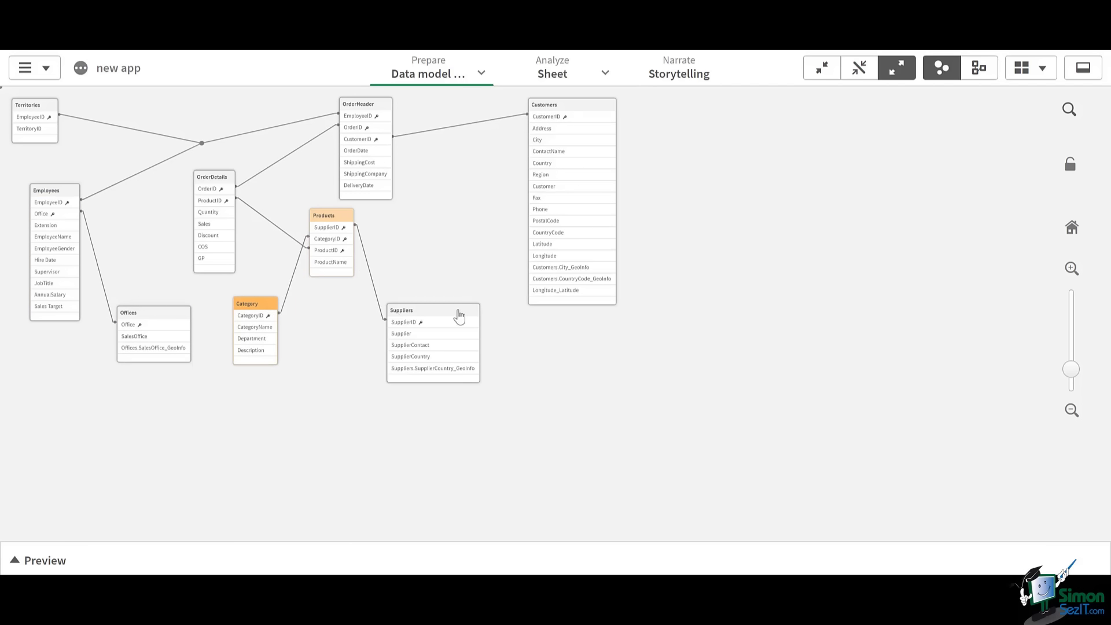
pyautogui.moveTo(459, 315); pyautogui.dragTo(466, 294)
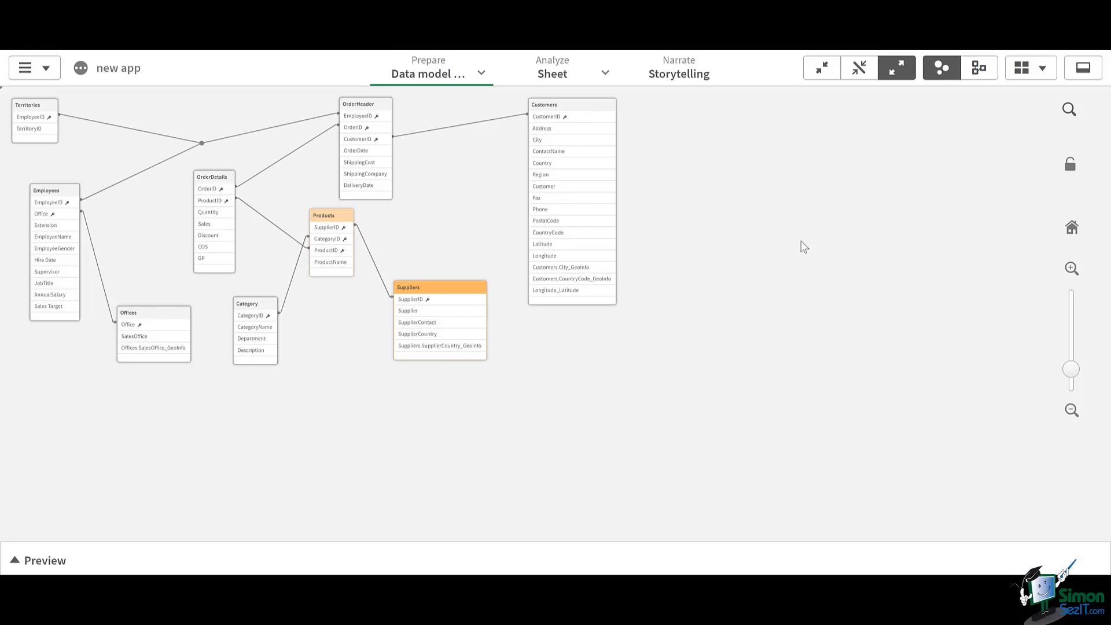
# Lock and unlock the table layout, and compare the collapsed, linked-fields-only and fully expanded table views
pyautogui.click(1071, 165)
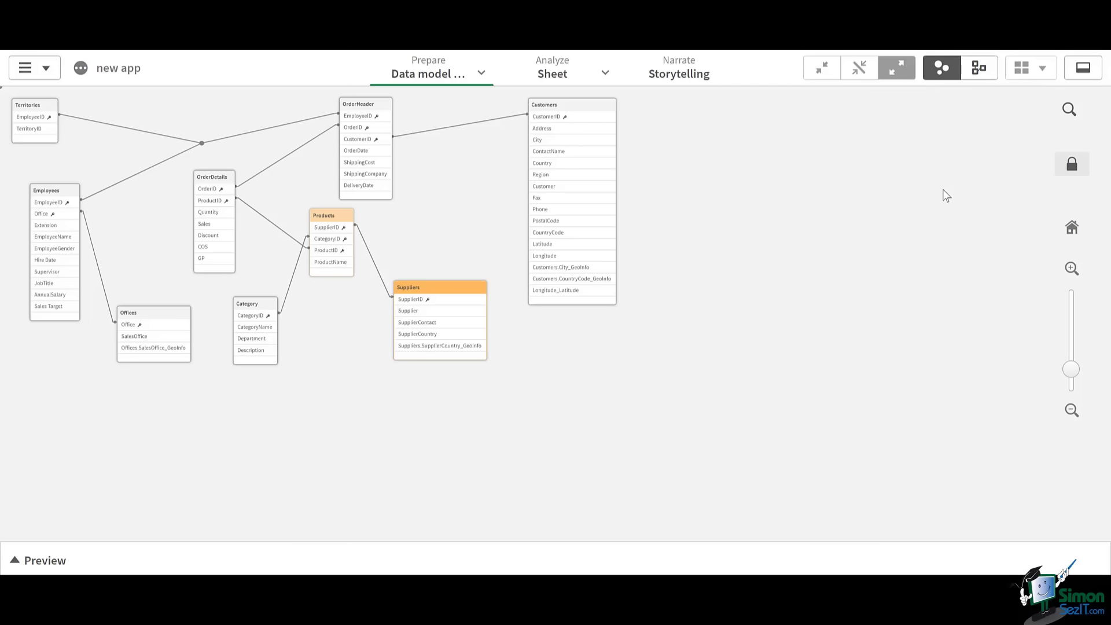
pyautogui.click(1071, 165)
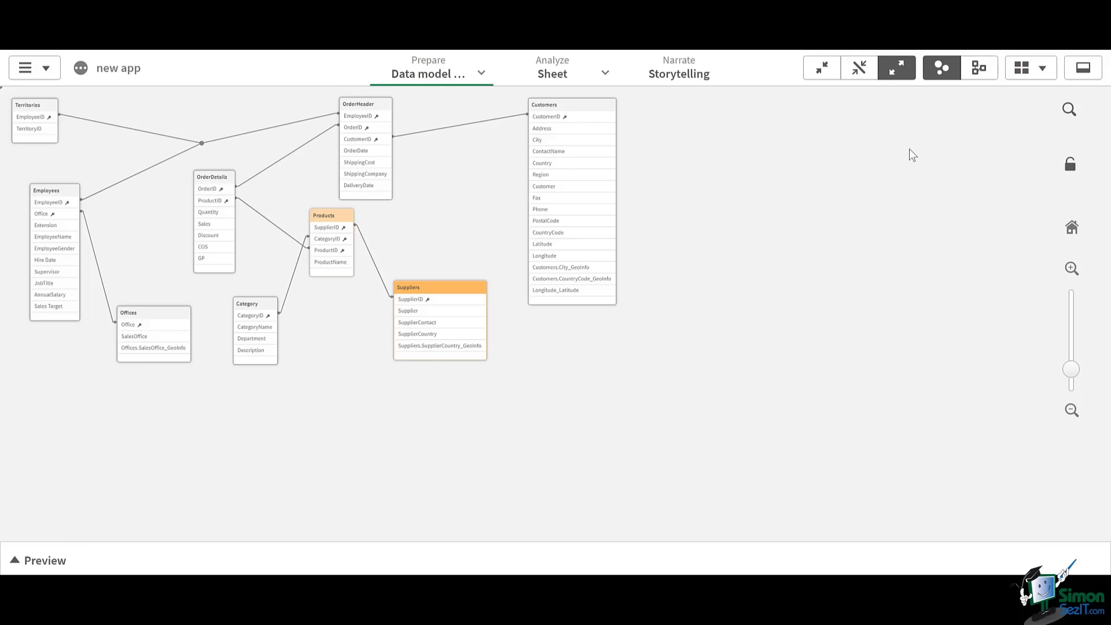
pyautogui.click(822, 72)
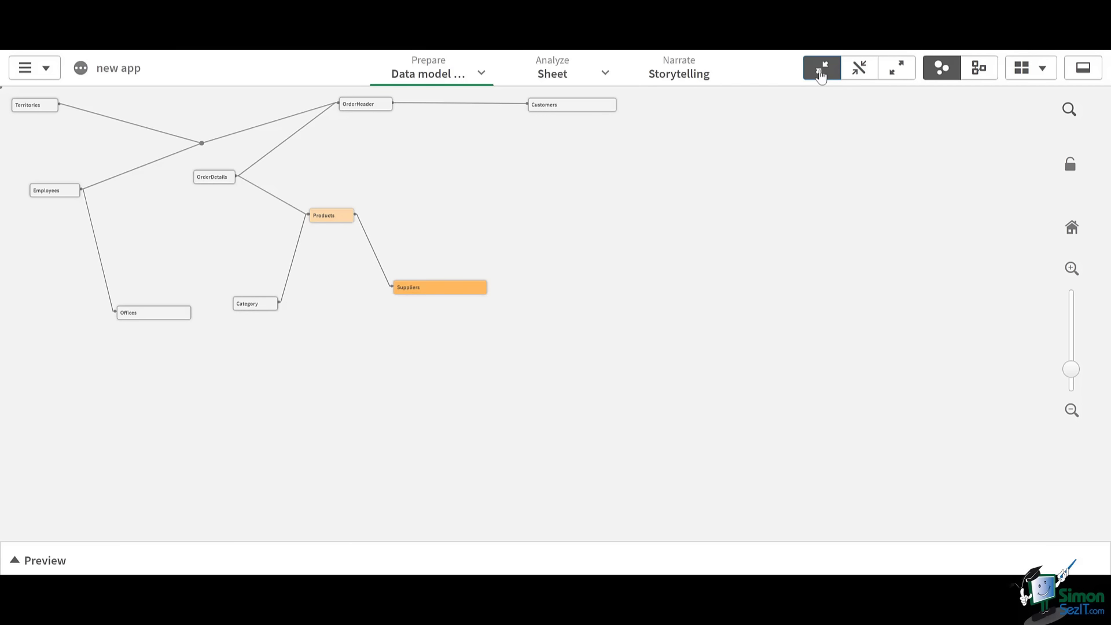
pyautogui.click(858, 71)
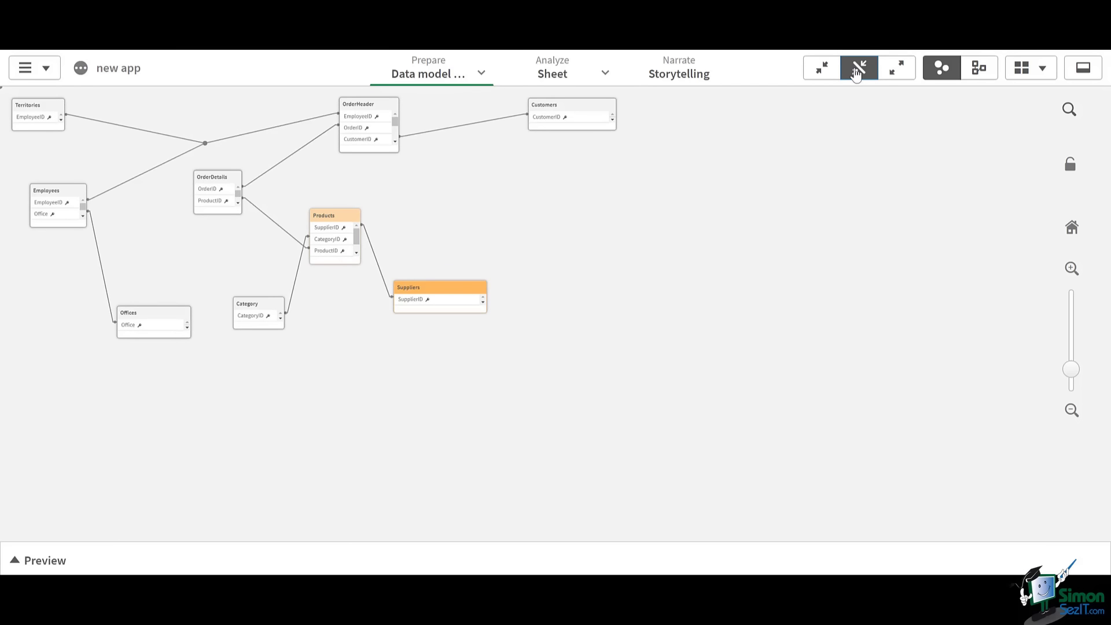
pyautogui.click(894, 74)
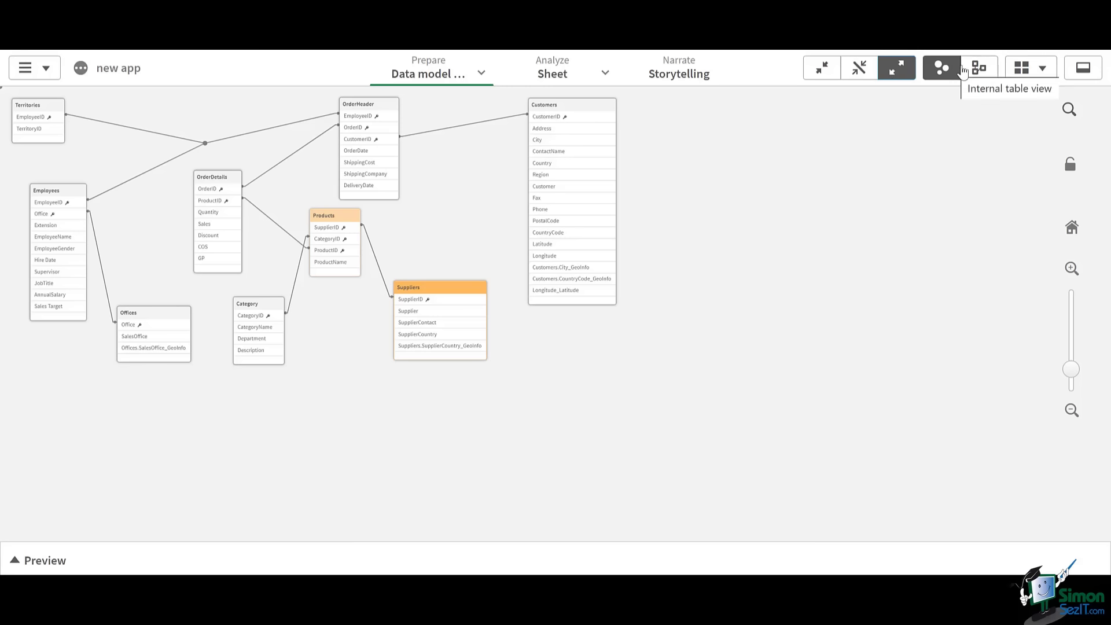
# Try the grid layout and the auto layout on the data model, and restore the original layout
pyautogui.click(1034, 68)
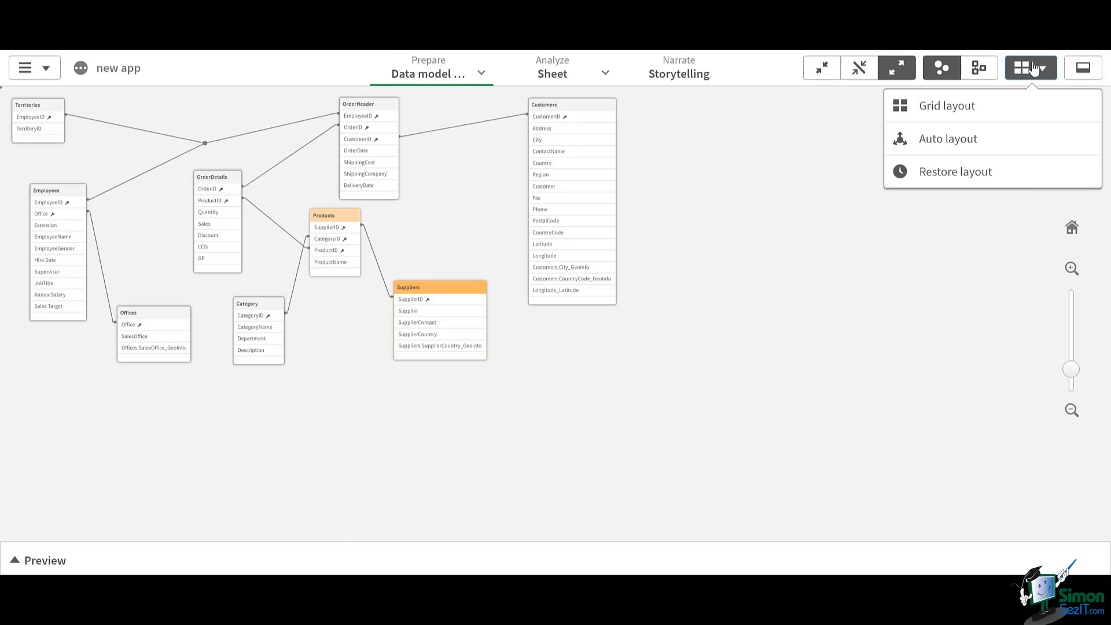
pyautogui.click(990, 114)
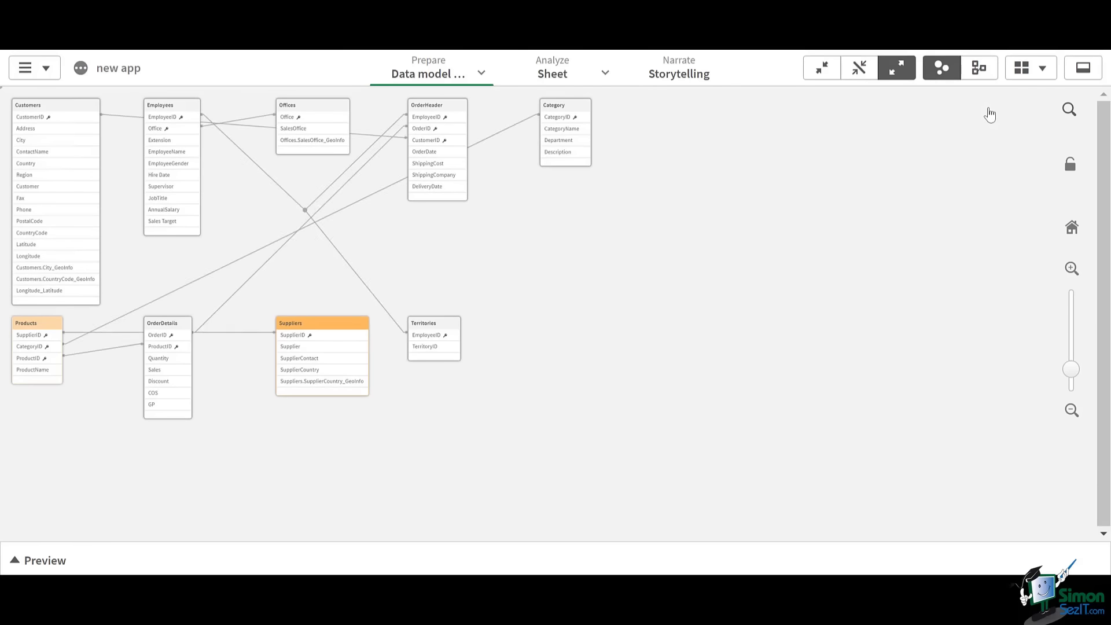
pyautogui.click(1031, 69)
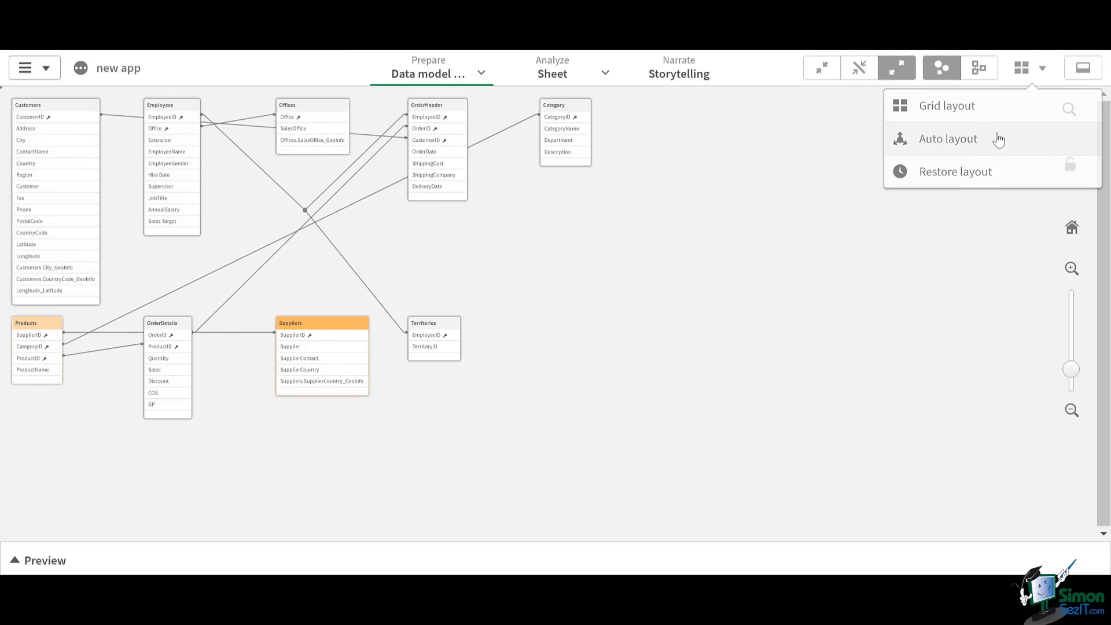
pyautogui.click(998, 139)
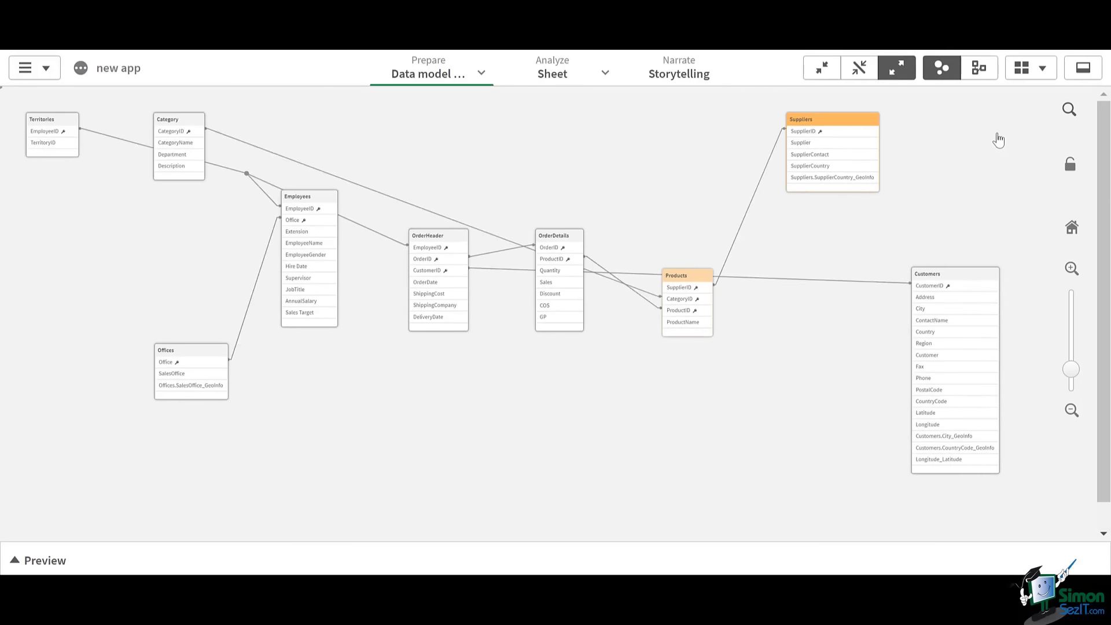
pyautogui.click(1030, 69)
pyautogui.click(981, 175)
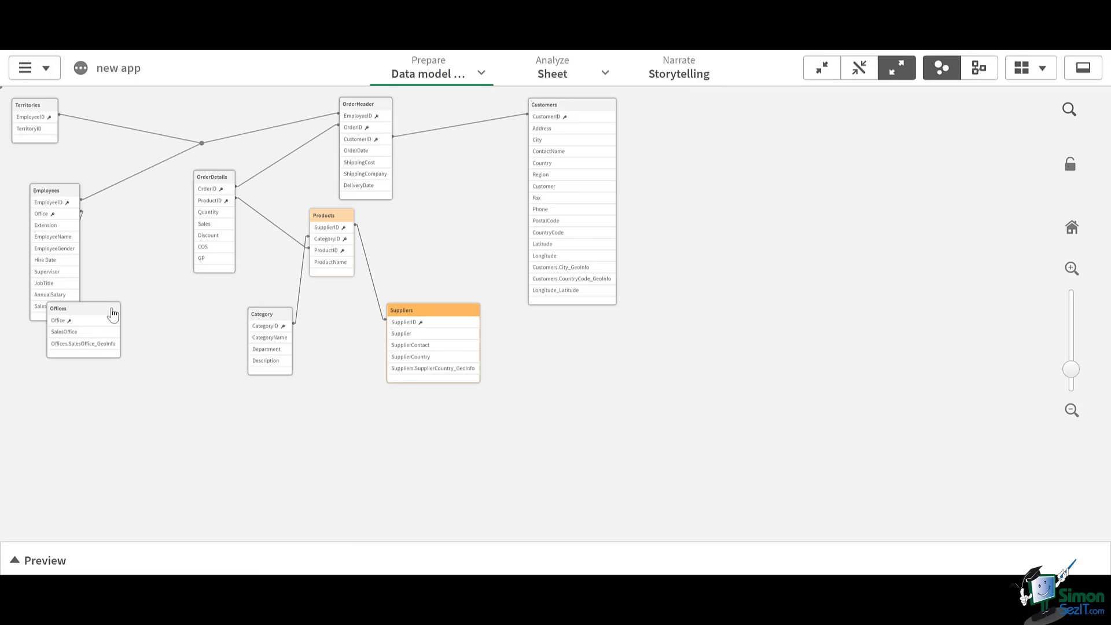
# Move the Offices table clear of Employees, and preview the OrderDetails table, its OrderID field and OrderHeader's EmployeeID field
pyautogui.moveTo(113, 314); pyautogui.dragTo(165, 310)
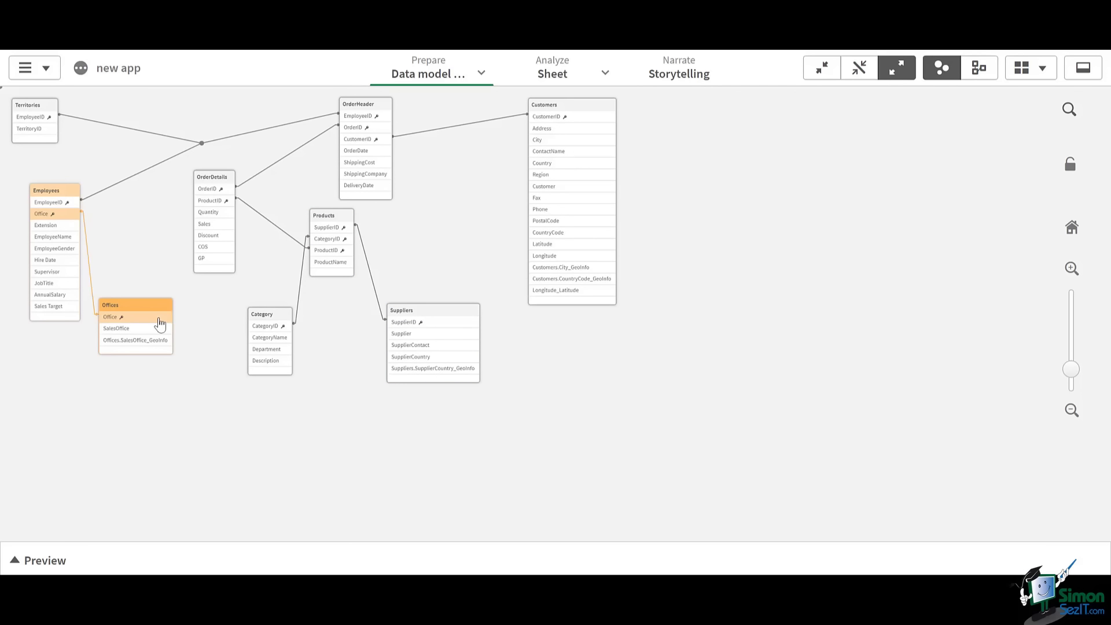
pyautogui.click(43, 561)
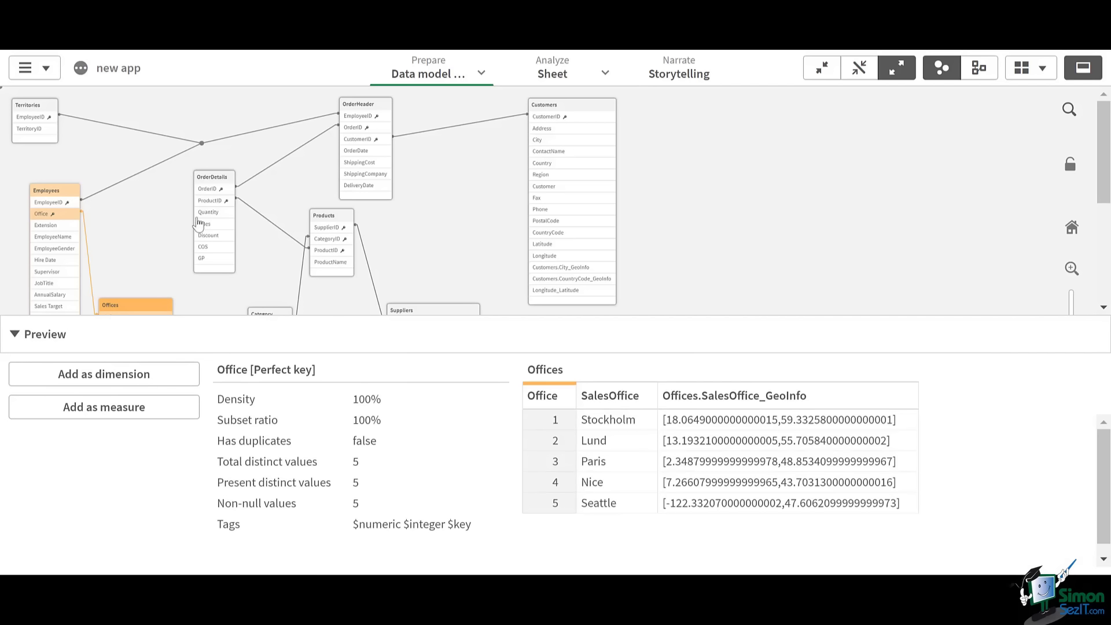
pyautogui.click(218, 182)
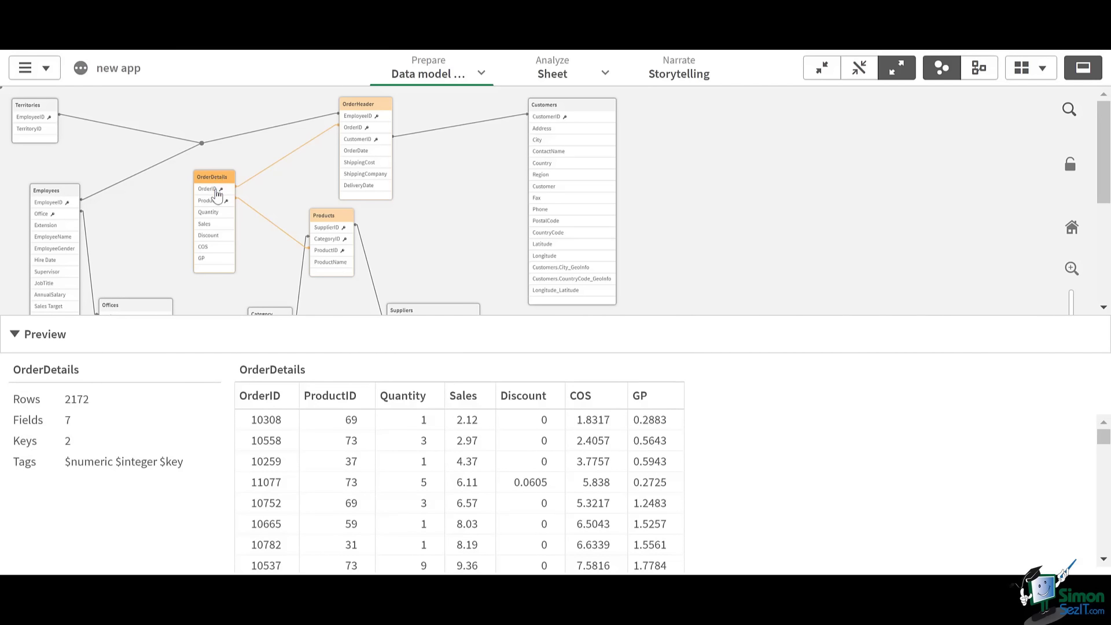
pyautogui.click(216, 190)
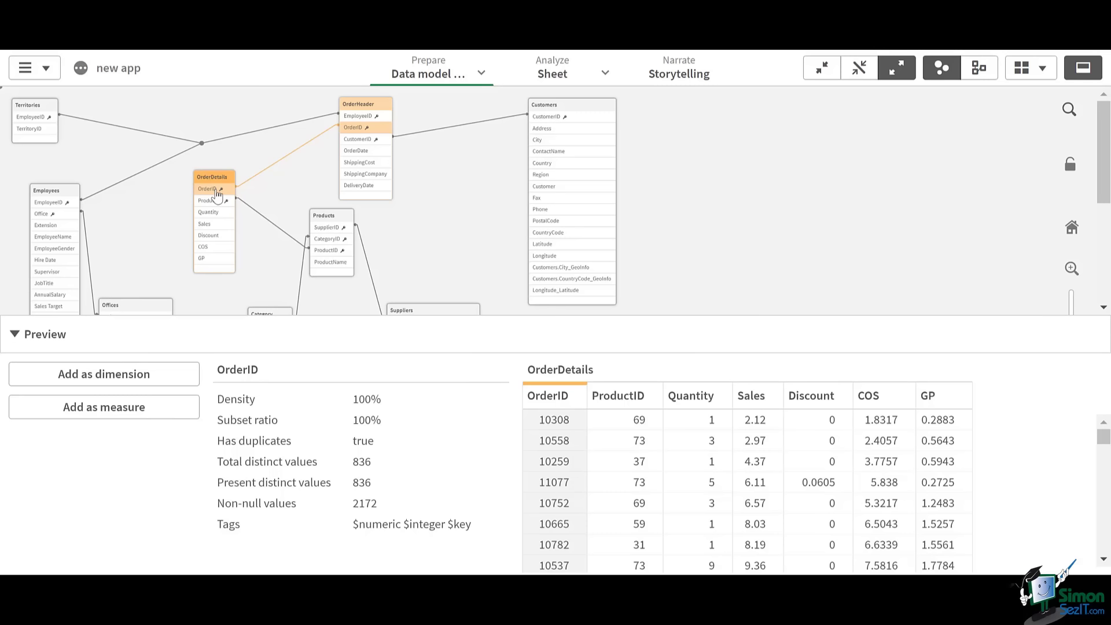
pyautogui.click(371, 118)
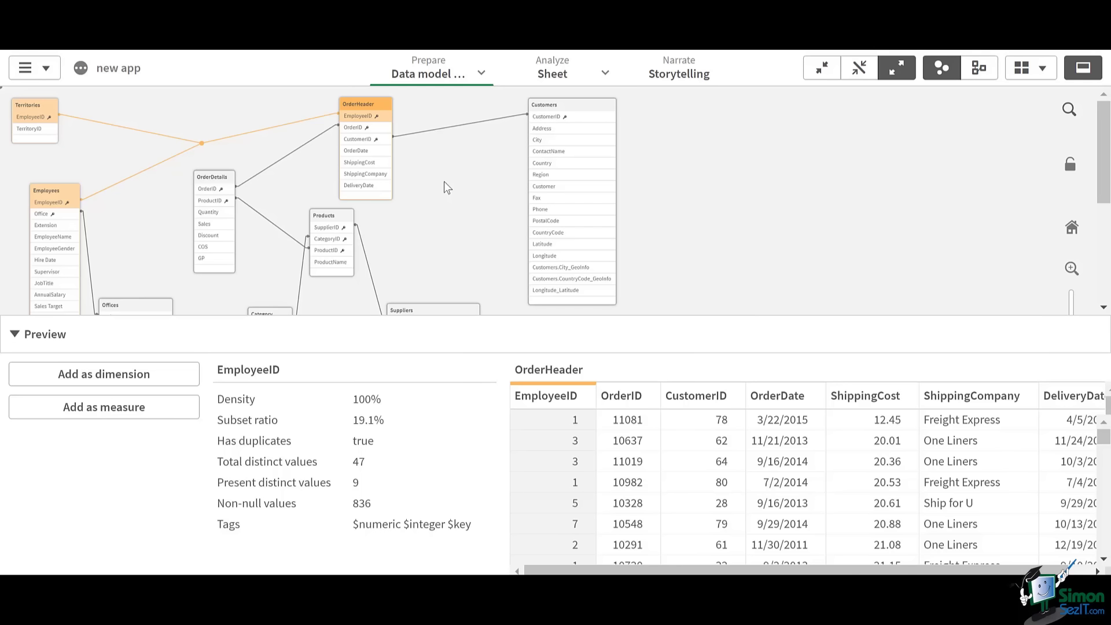
# Add the OrderDate field of the OrderHeader table as a single dimension named OrderDate
pyautogui.click(373, 151)
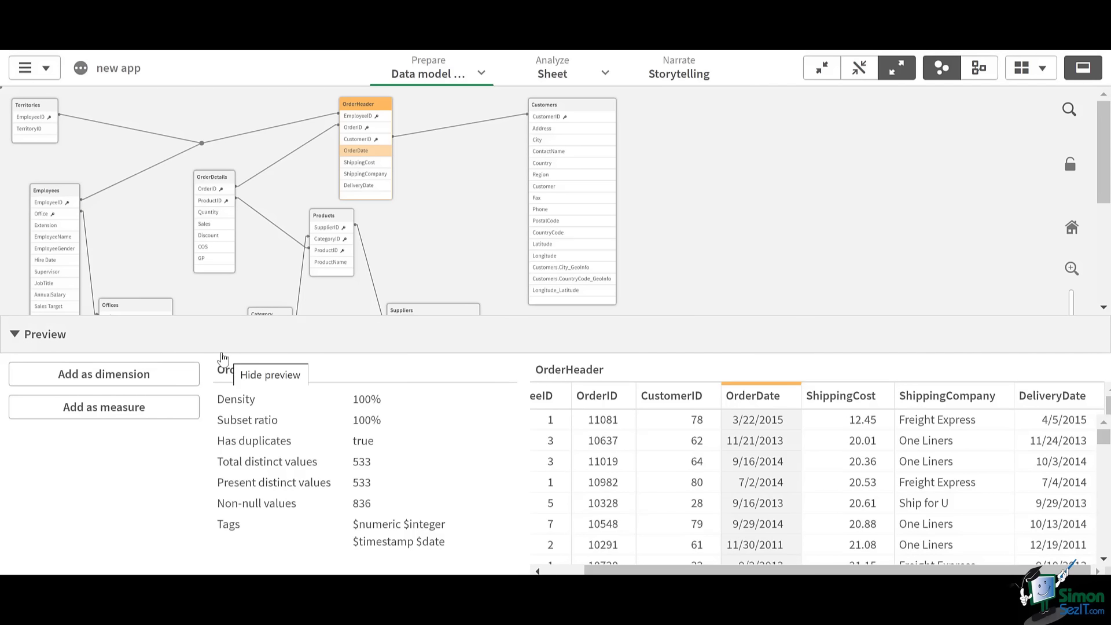
pyautogui.click(172, 379)
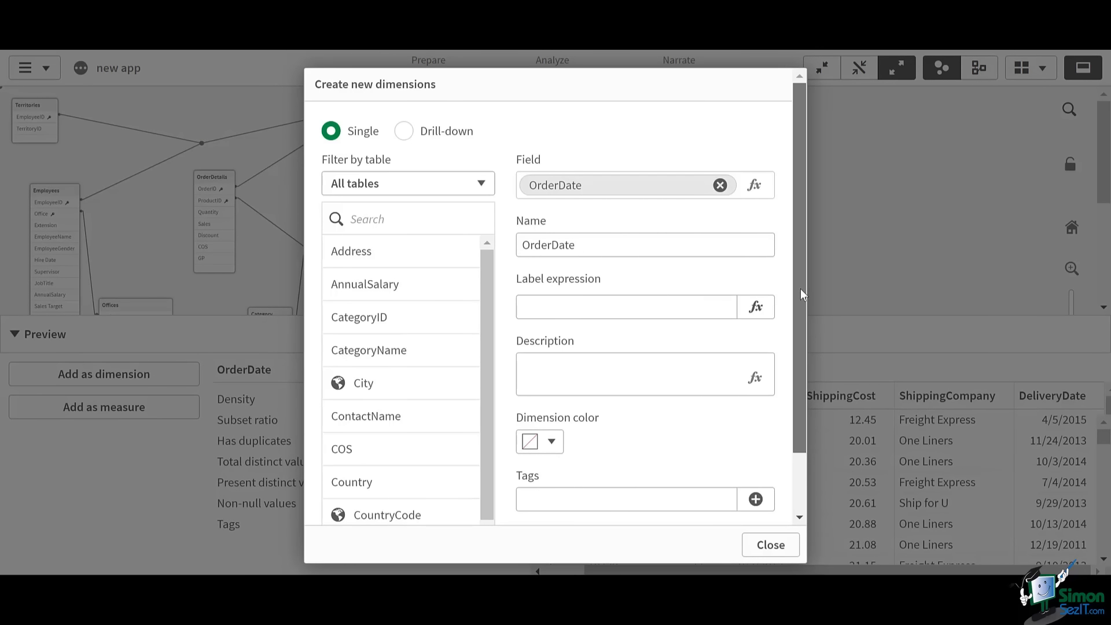
pyautogui.moveTo(800, 289); pyautogui.dragTo(800, 367)
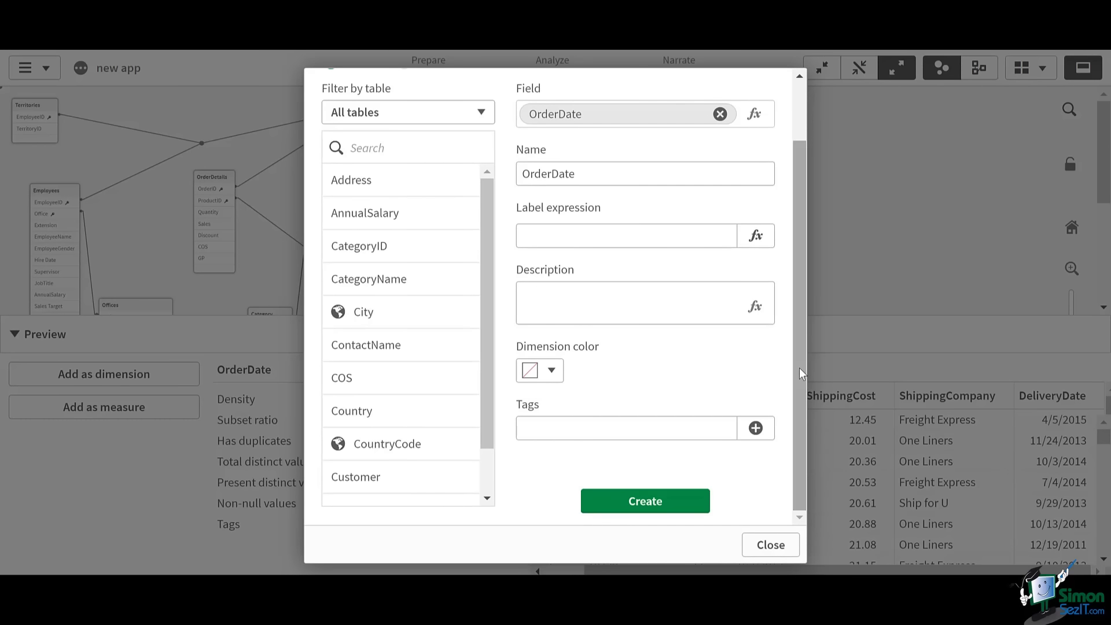
pyautogui.click(651, 507)
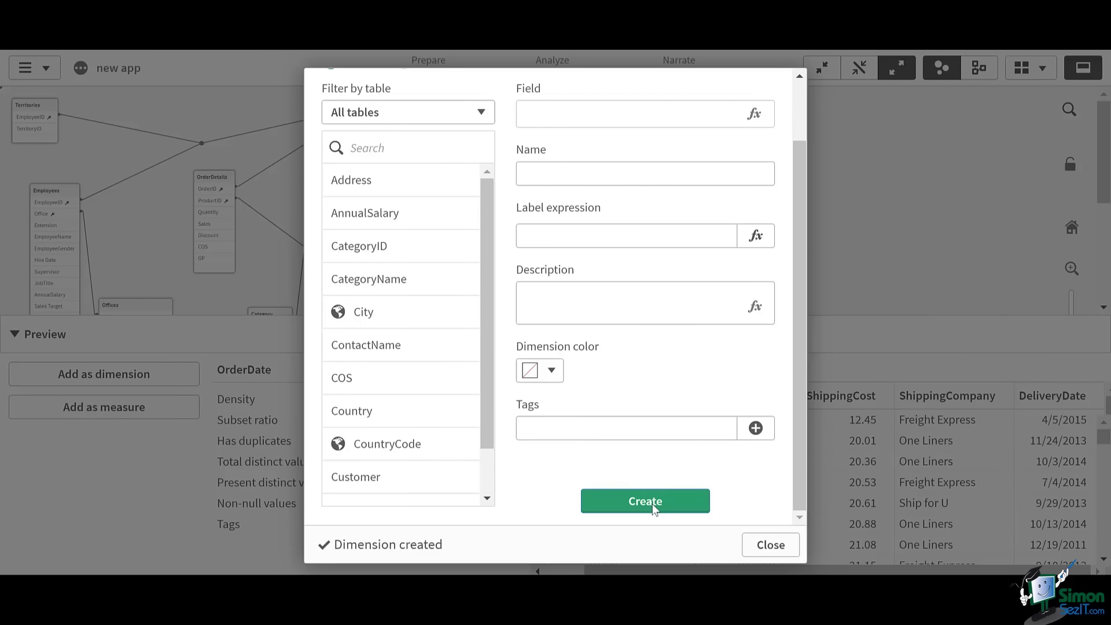
pyautogui.click(774, 549)
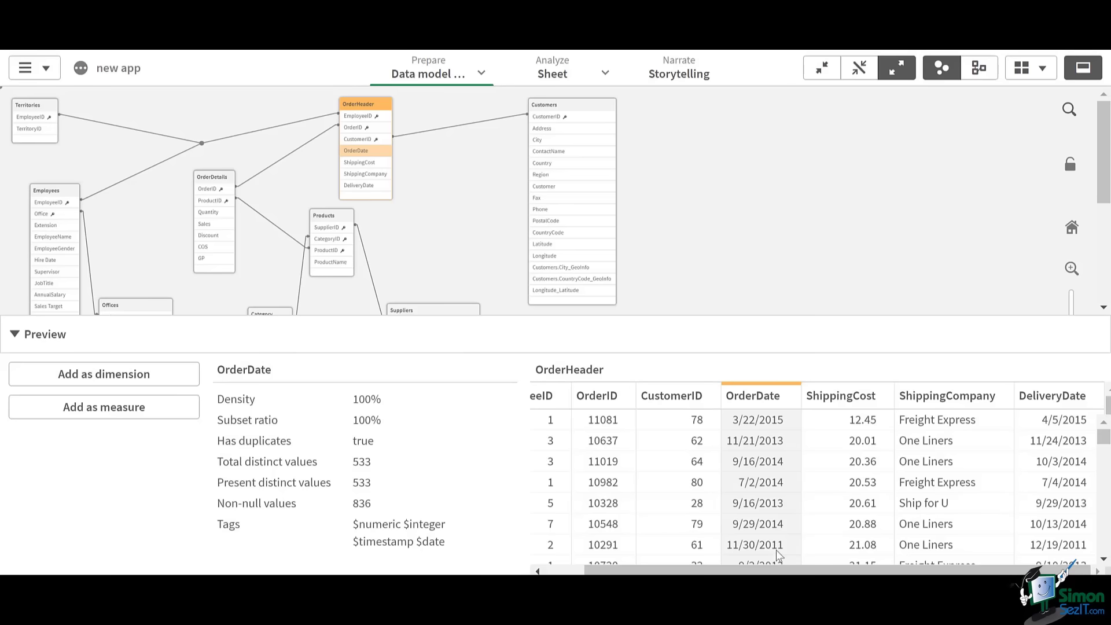
# Open the sheet and inspect the OrderDate dimension among its master items
pyautogui.click(566, 81)
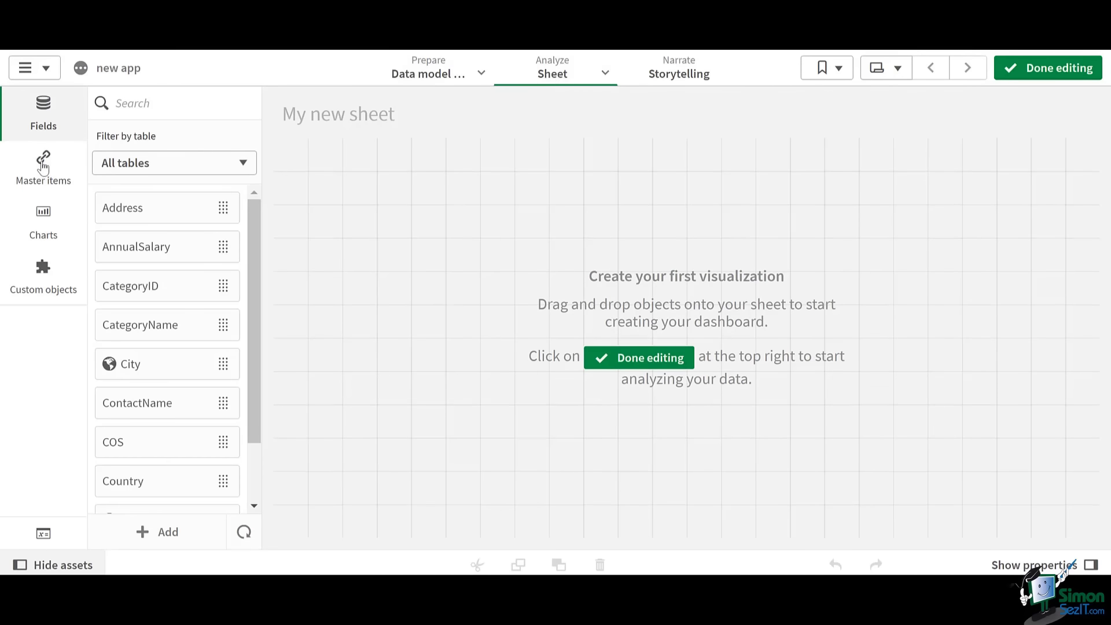
pyautogui.click(42, 165)
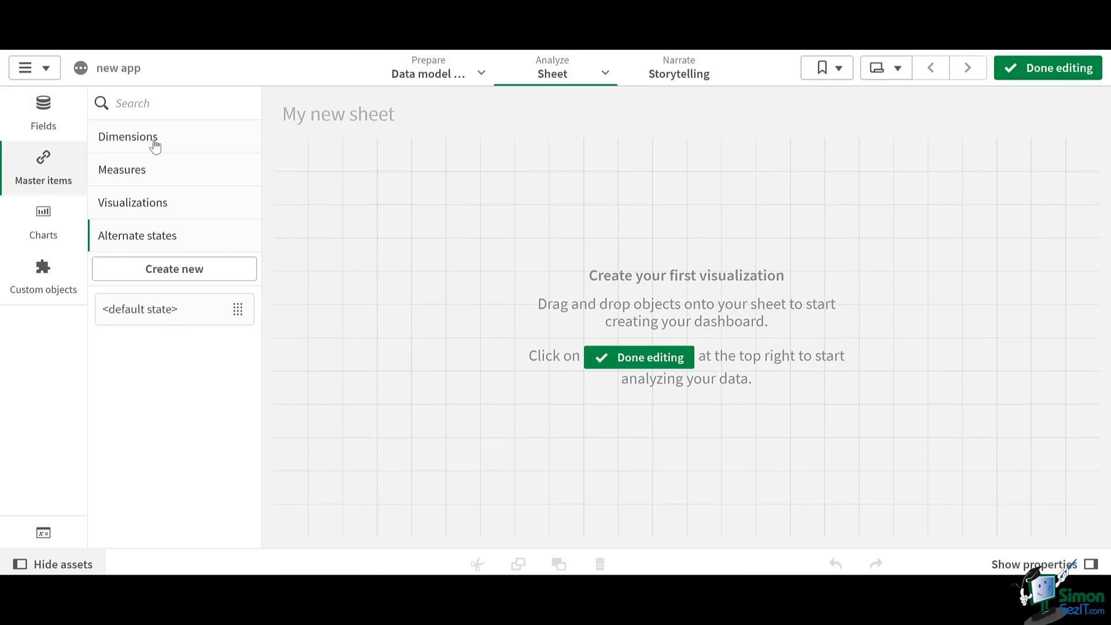
pyautogui.click(152, 139)
pyautogui.click(139, 222)
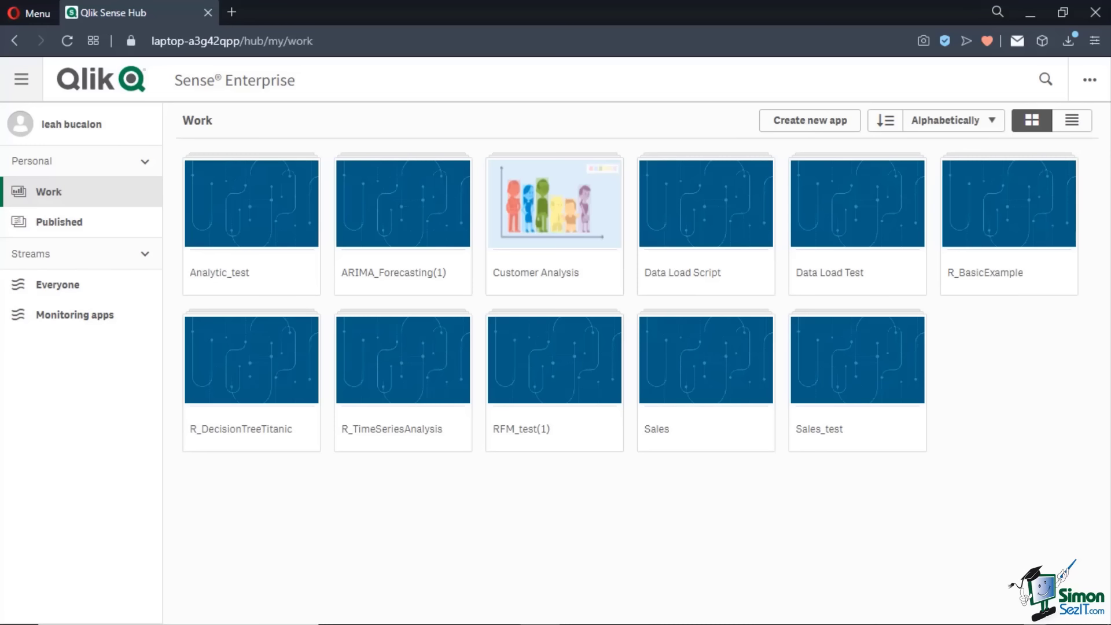
# Create a new app named Data Load Test and open it
pyautogui.click(835, 133)
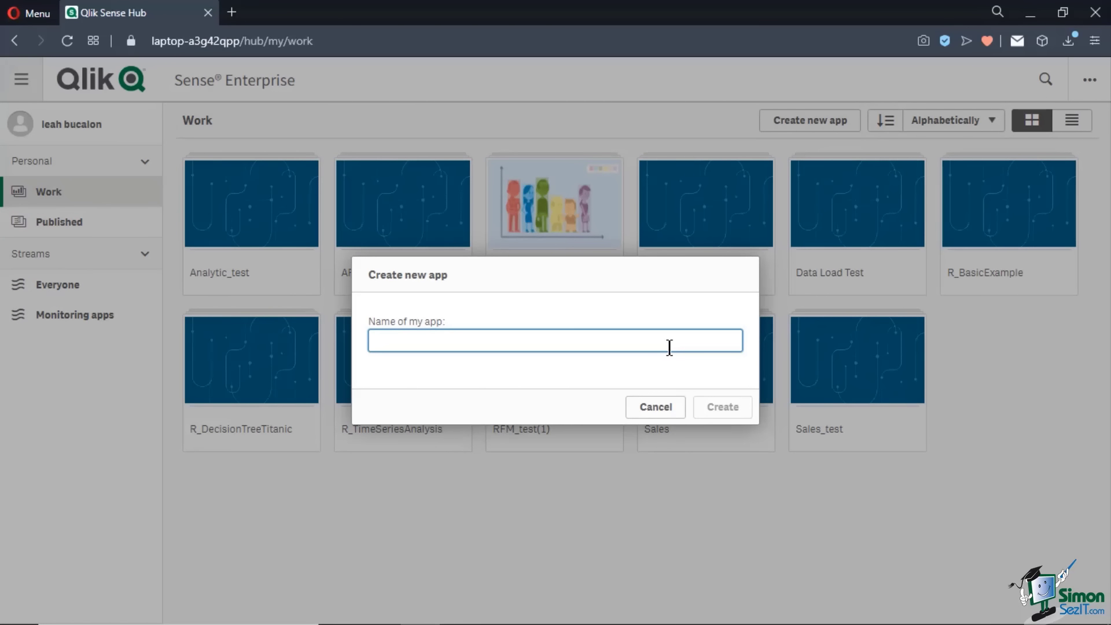
pyautogui.write('Data Load ')
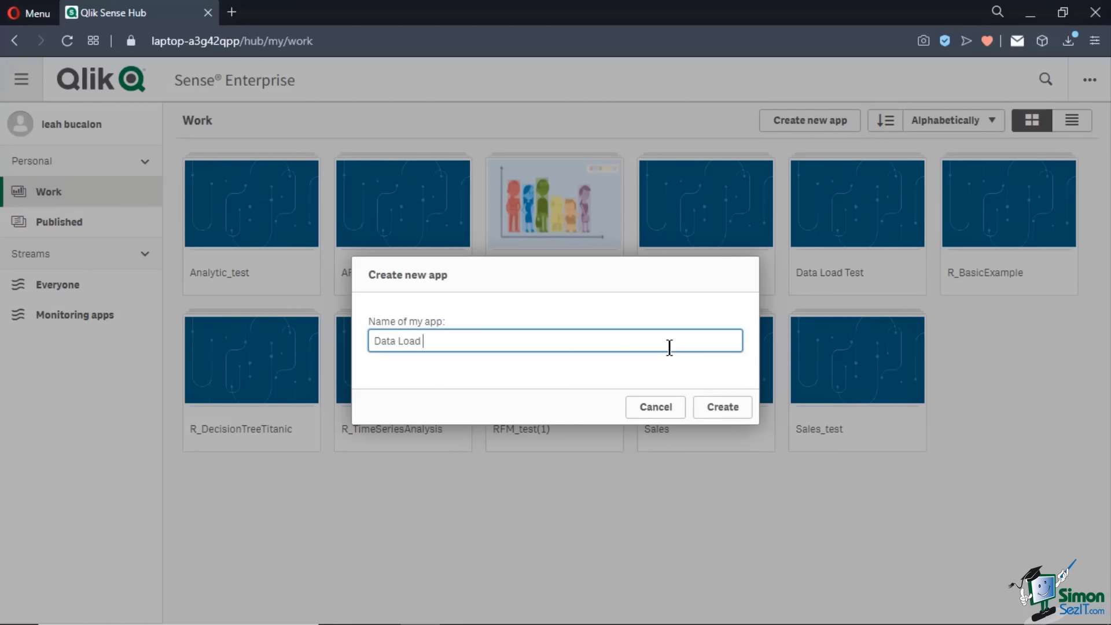
pyautogui.write('Test')
pyautogui.click(722, 408)
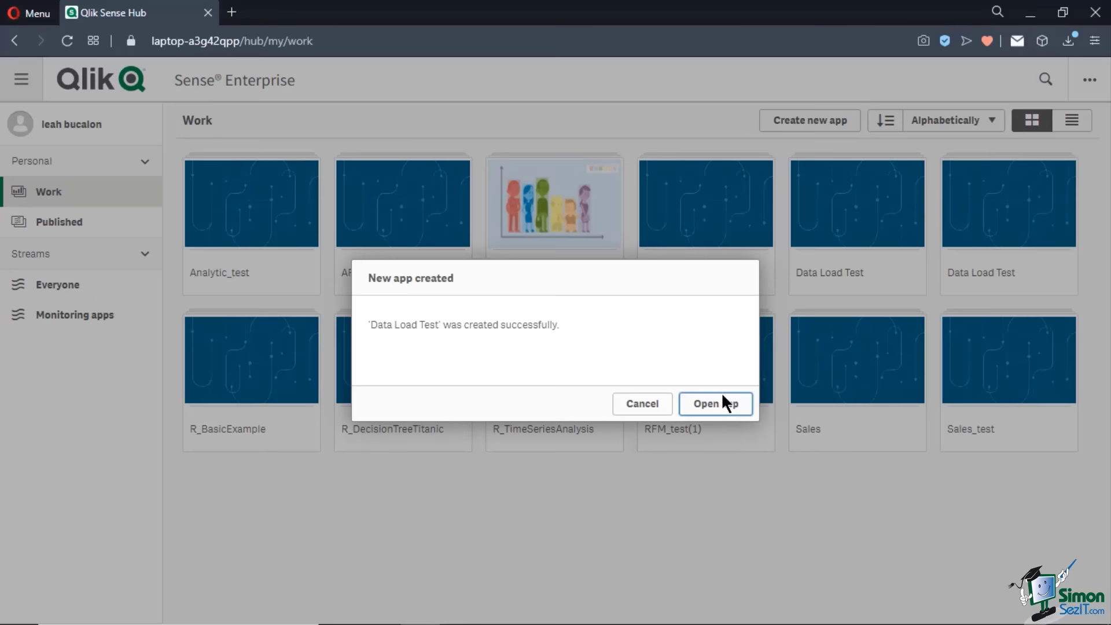
pyautogui.click(721, 405)
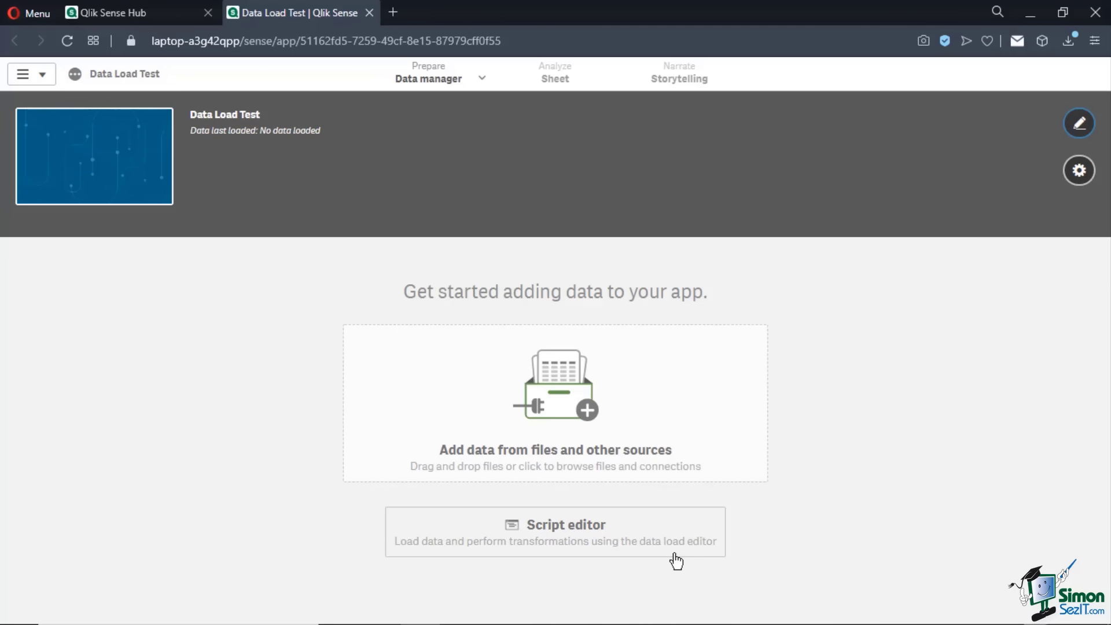
# Start adding data to the app, search the connectors for sales, and examine the attached files, manual entry and file locations options
pyautogui.click(715, 464)
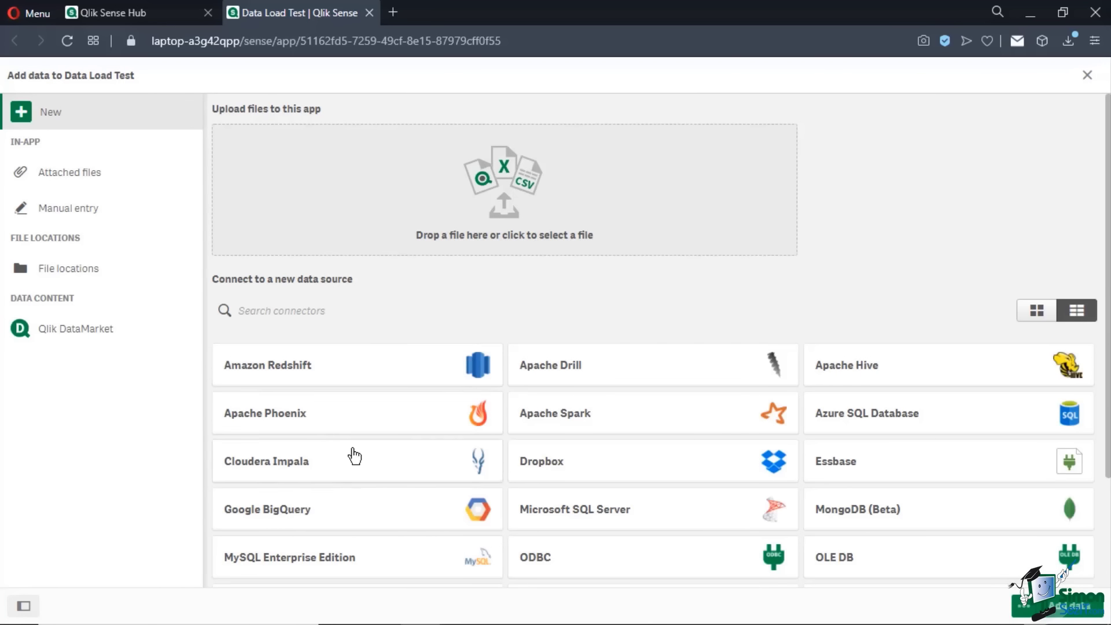
pyautogui.scroll(-3, 354, 453)
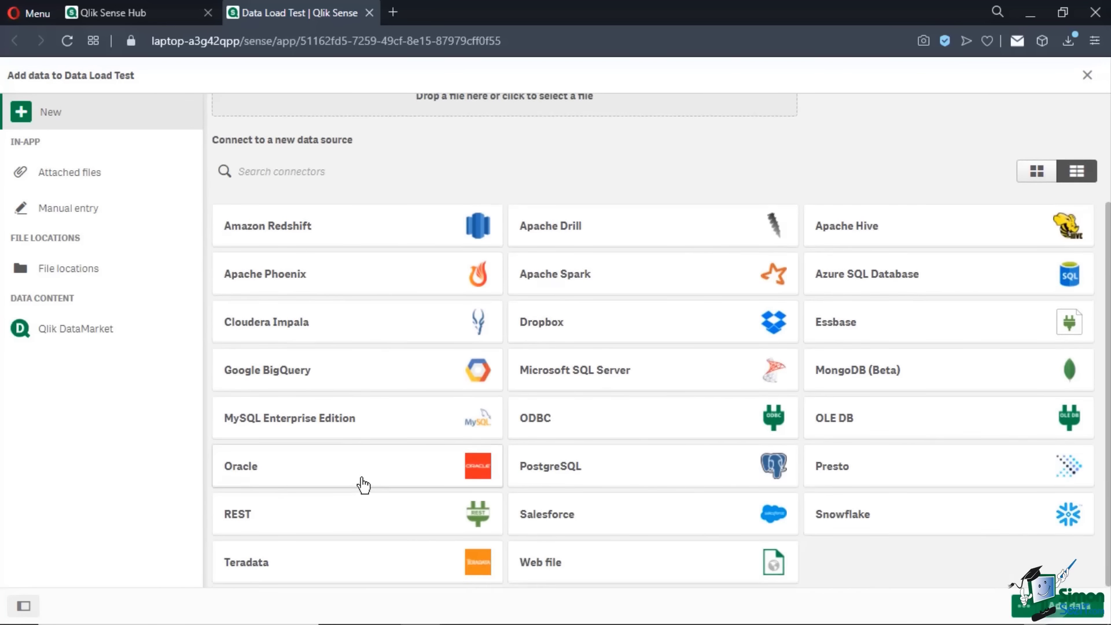
pyautogui.scroll(3, 363, 484)
pyautogui.click(384, 307)
pyautogui.write('sales')
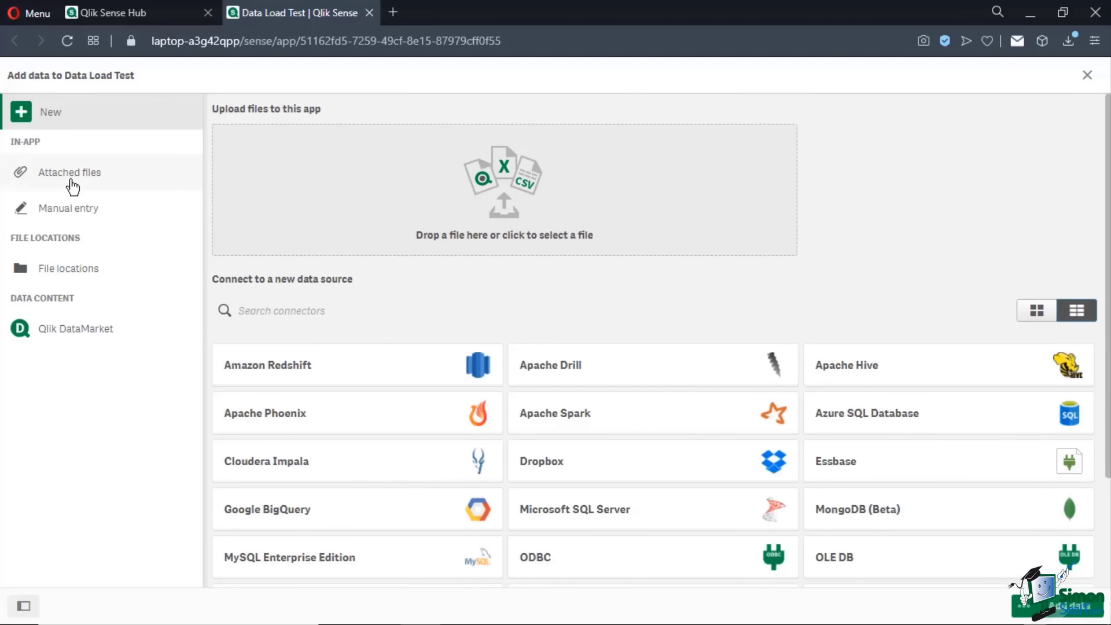
pyautogui.click(71, 184)
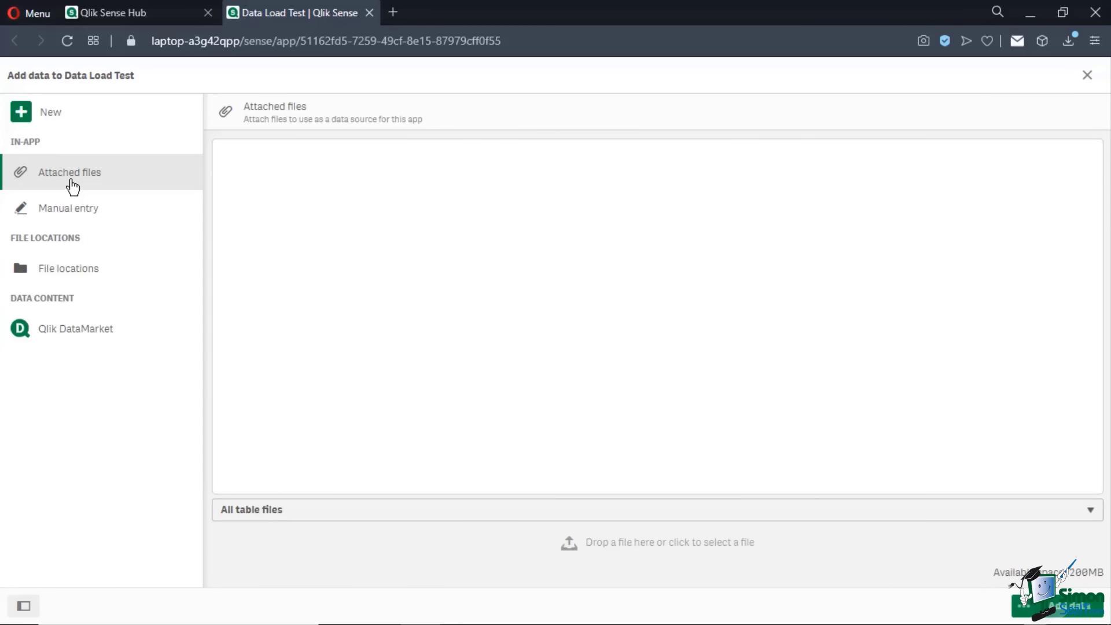
pyautogui.click(79, 221)
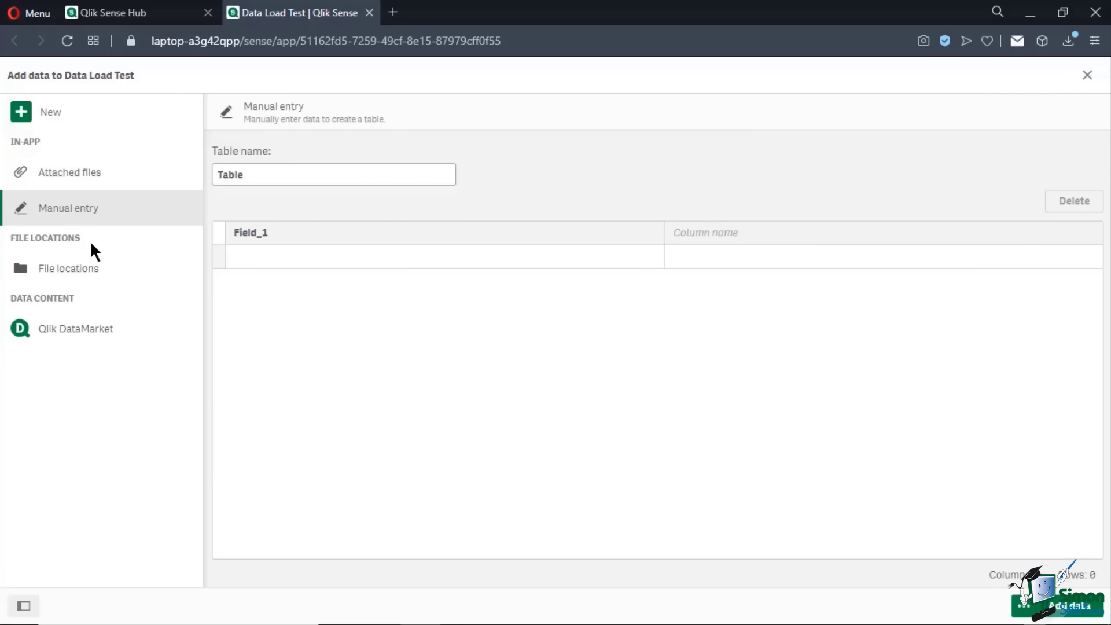
pyautogui.click(89, 275)
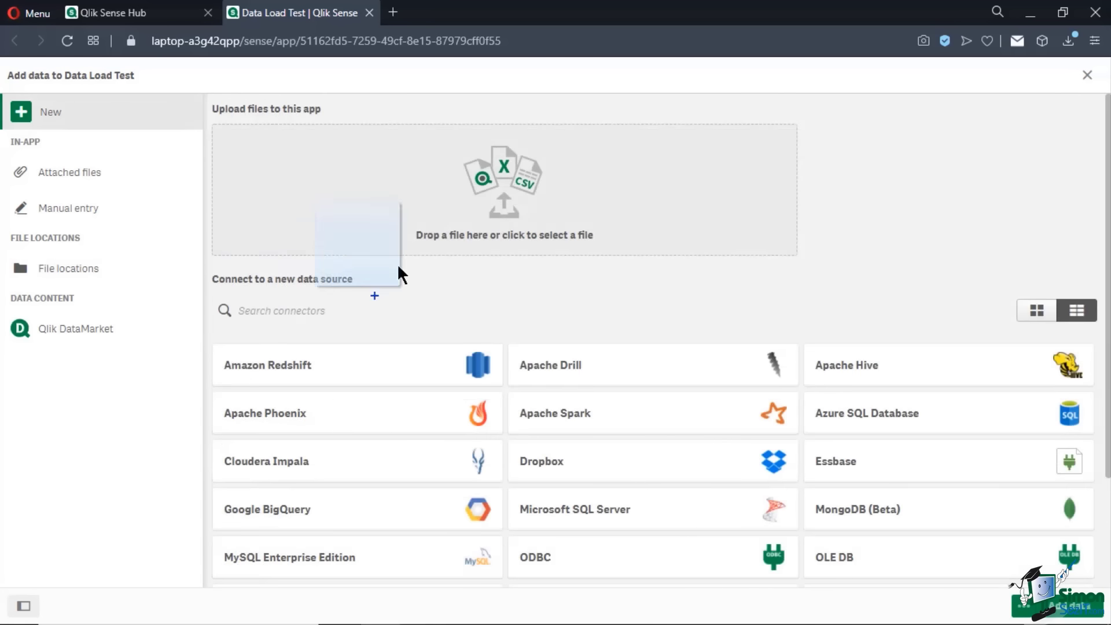
# Attach orders.xlsx to the app and exclude the F1 field of Sheet1 from the load
pyautogui.moveTo(398, 267); pyautogui.dragTo(524, 214)
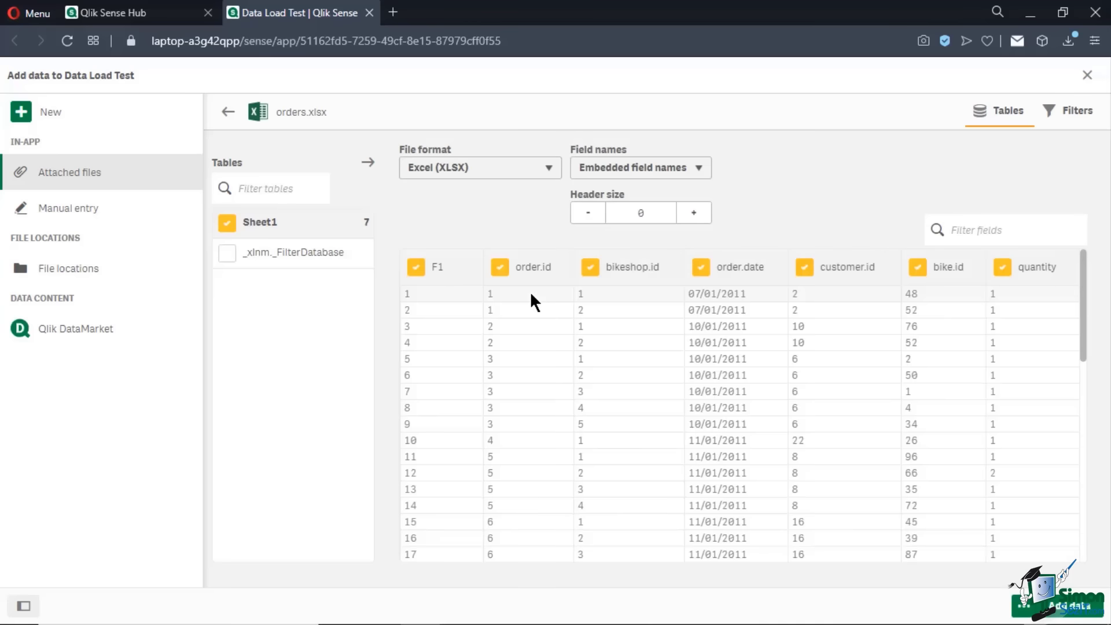
pyautogui.click(416, 268)
pyautogui.click(424, 278)
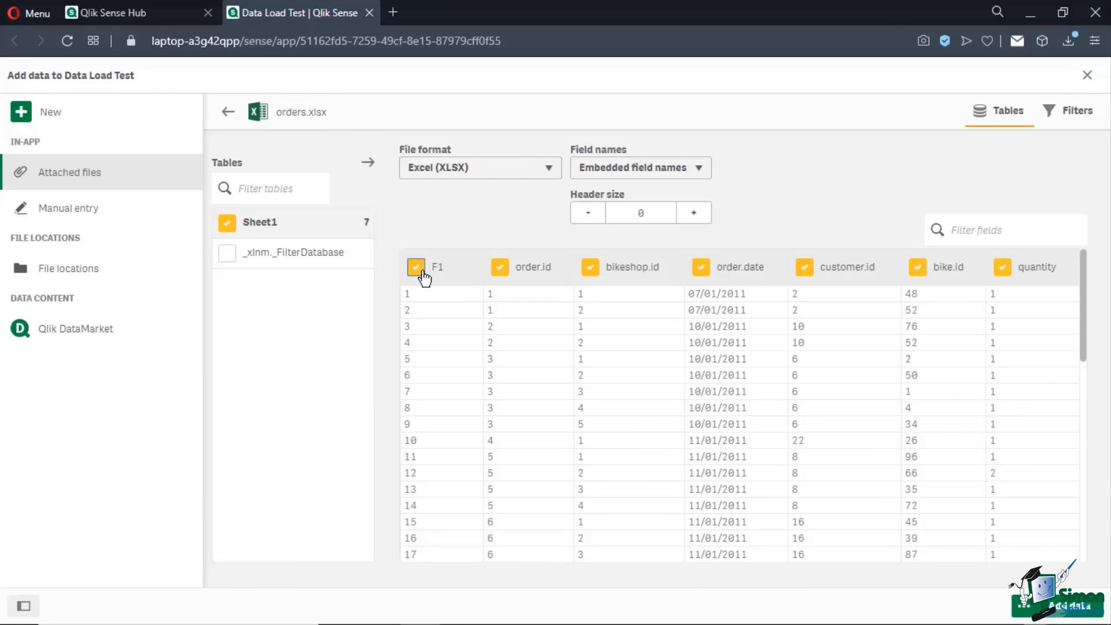
pyautogui.click(423, 276)
# Filter the fields of orders.xlsx by bike, clear the search, and view the data filter options
pyautogui.click(977, 225)
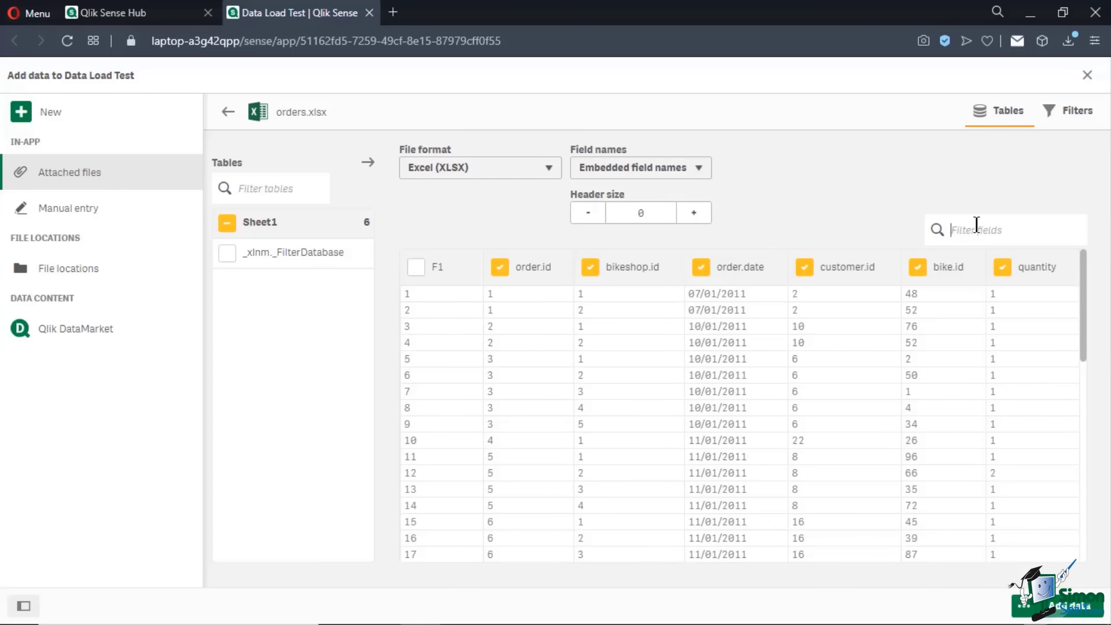
pyautogui.write('bike')
pyautogui.press('BackSpace')
pyautogui.press('BackSpace')
pyautogui.press('BackSpace')
pyautogui.press('BackSpace')
pyautogui.click(1069, 111)
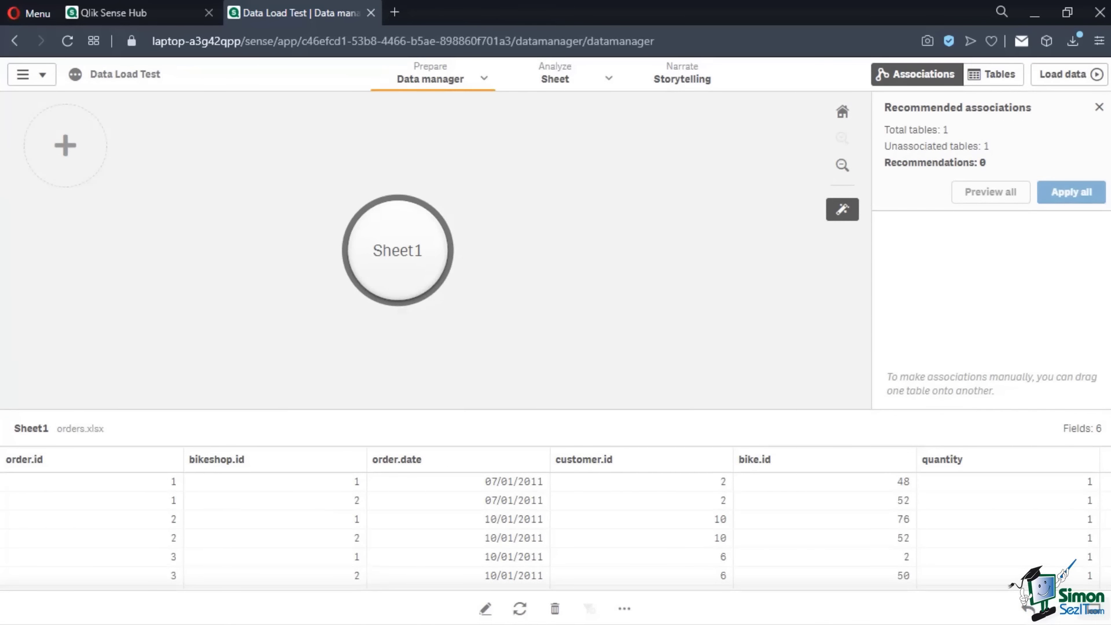
# Add bikeshops.xlsx to the app from the Qlik Demo folder in the file locations, and start adding another data source
pyautogui.click(65, 144)
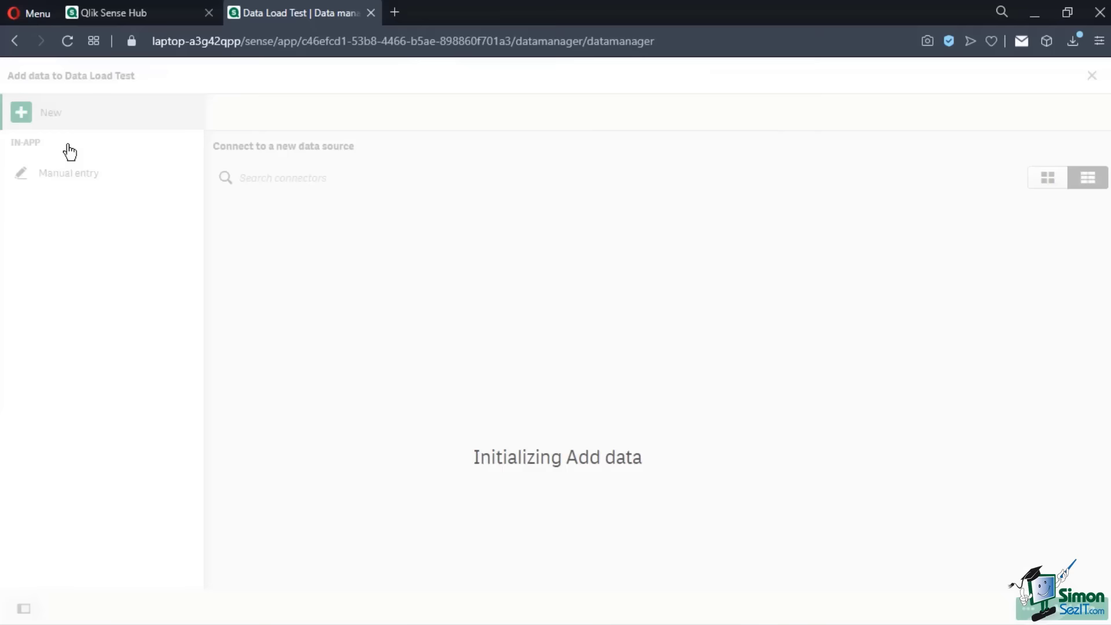
pyautogui.click(90, 277)
pyautogui.scroll(-1, 326, 444)
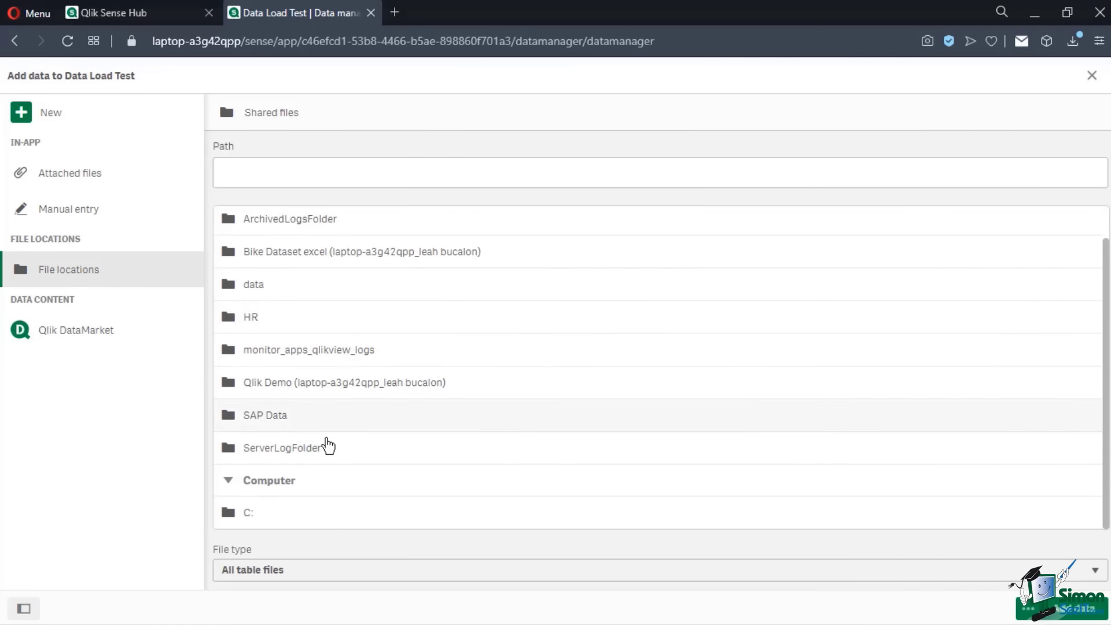
pyautogui.click(316, 512)
pyautogui.click(312, 507)
pyautogui.click(304, 446)
pyautogui.click(312, 413)
pyautogui.click(332, 307)
pyautogui.click(328, 292)
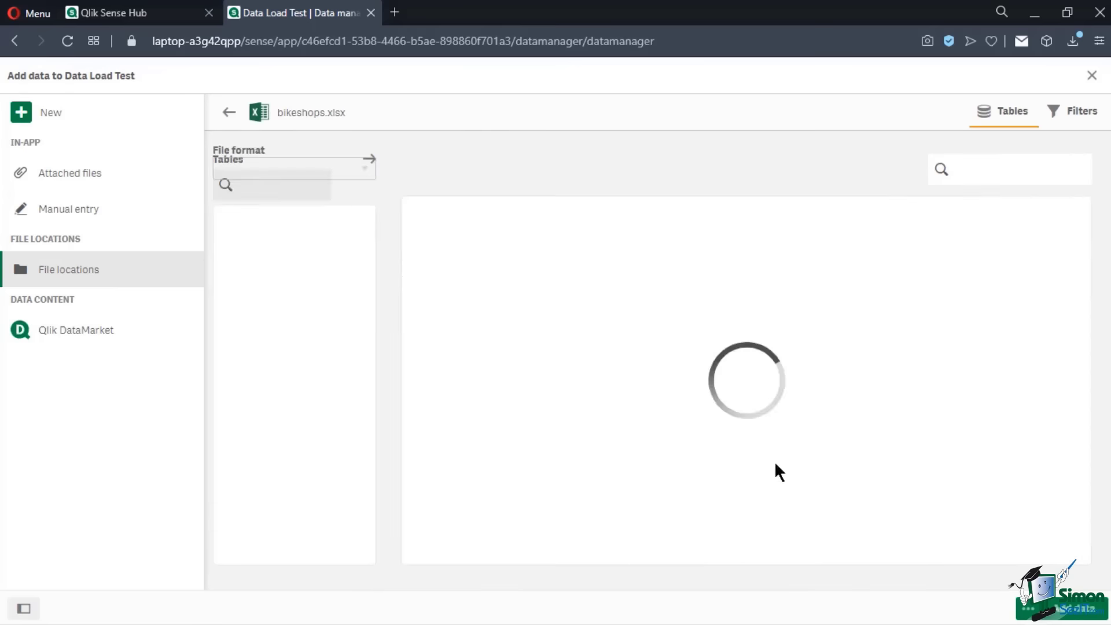
pyautogui.click(1033, 608)
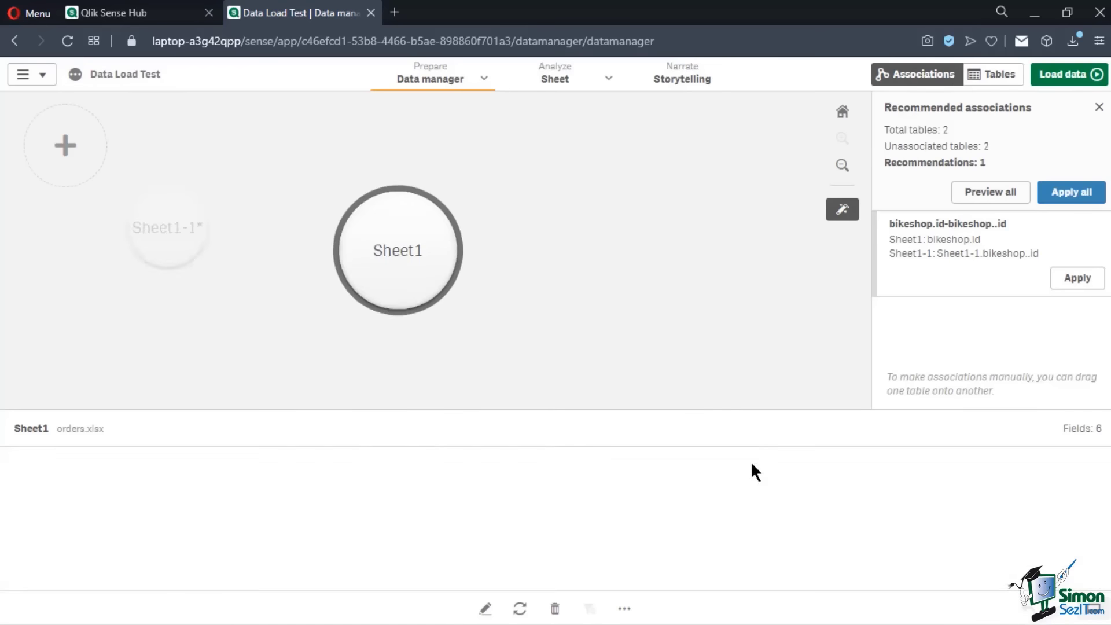
pyautogui.click(65, 145)
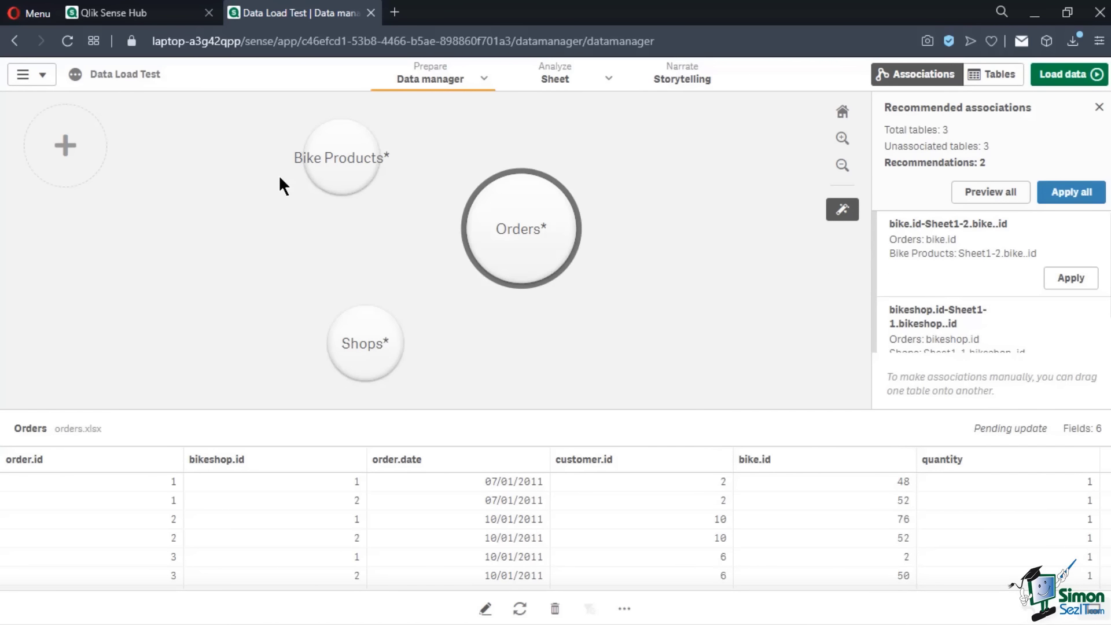
# Associate the Bike Products table with Orders, and apply the recommended bikeshop.id association between Orders and Shops
pyautogui.click(334, 173)
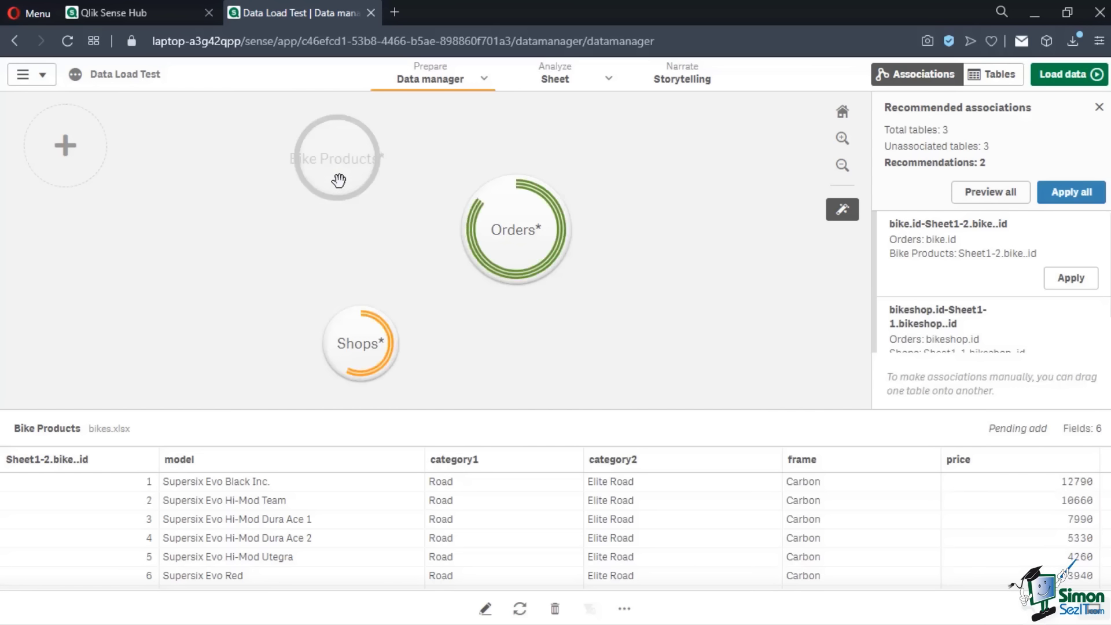
pyautogui.moveTo(338, 181); pyautogui.dragTo(505, 253)
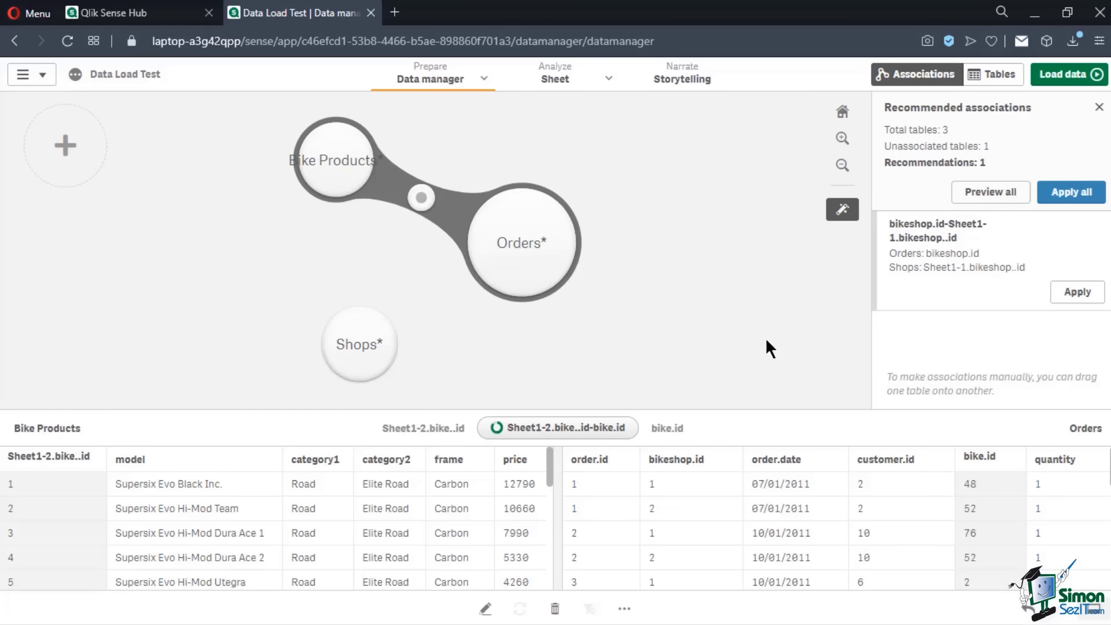
pyautogui.click(964, 301)
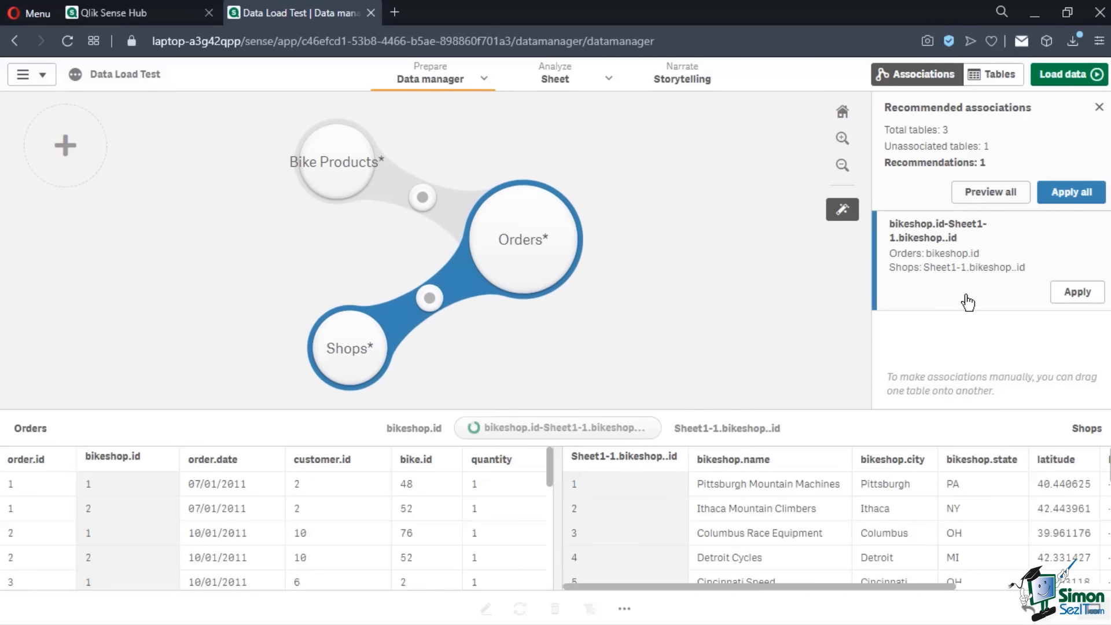
pyautogui.click(1065, 294)
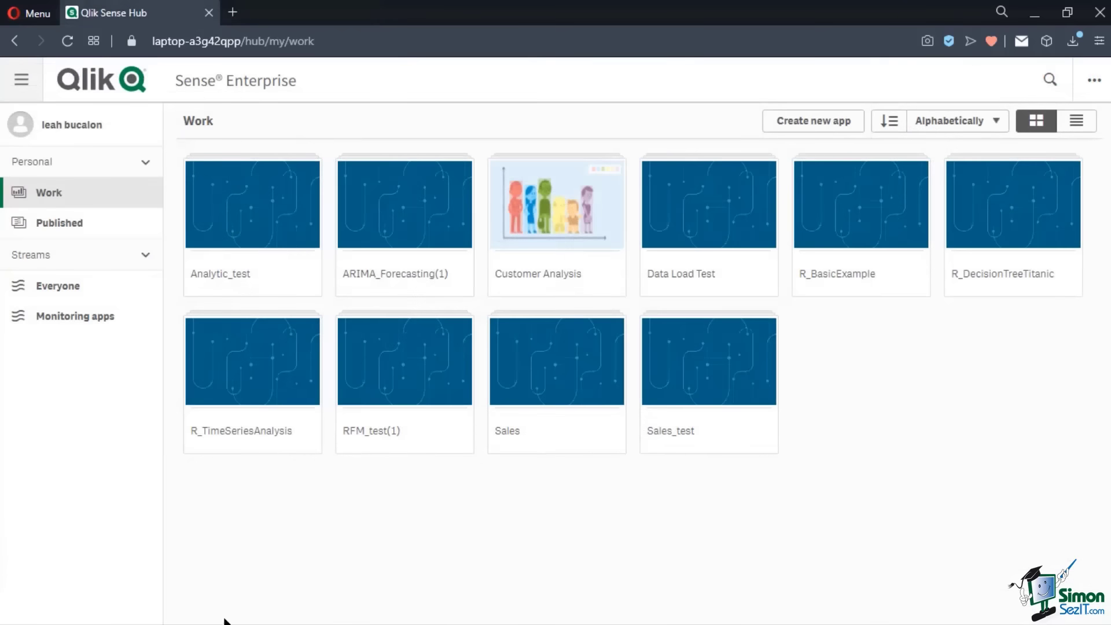
# Create a new app named Data Load Script and open it in the script editor
pyautogui.click(838, 126)
pyautogui.write('Data Load')
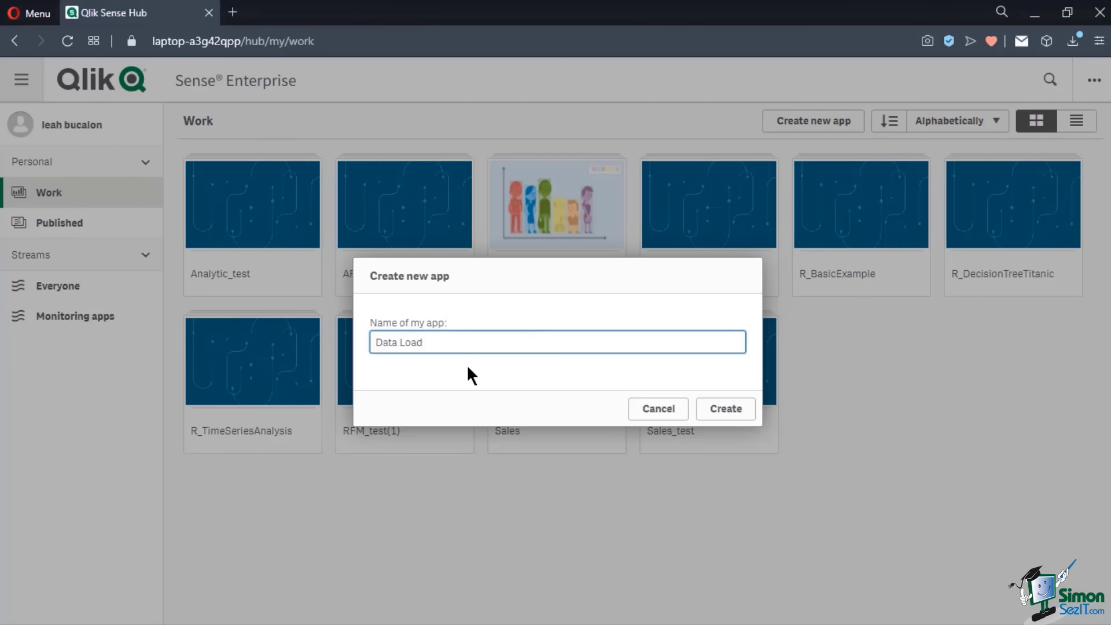
pyautogui.write(' Script')
pyautogui.click(726, 408)
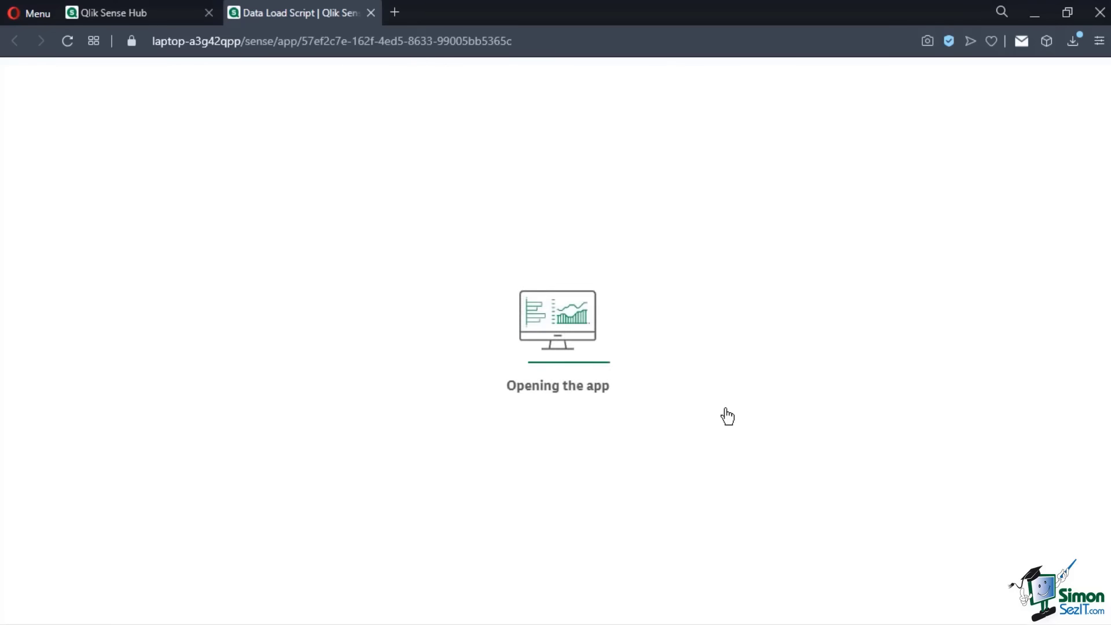
pyautogui.click(643, 541)
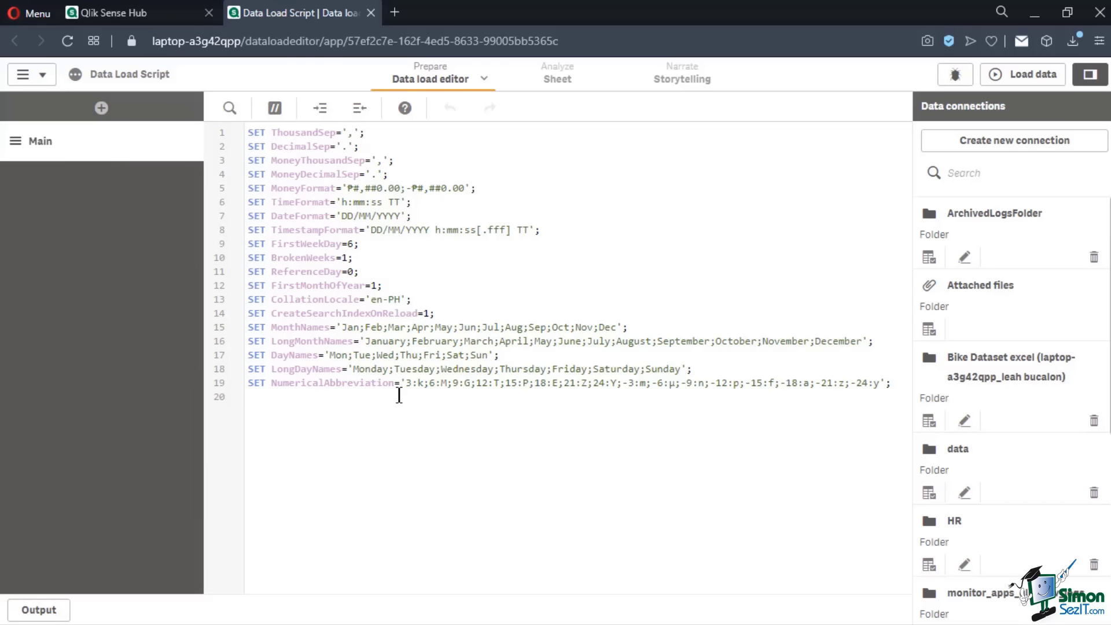
# Create a folder data connection named Bike Files that points to the Qlik Demo folder on the desktop
pyautogui.click(1020, 152)
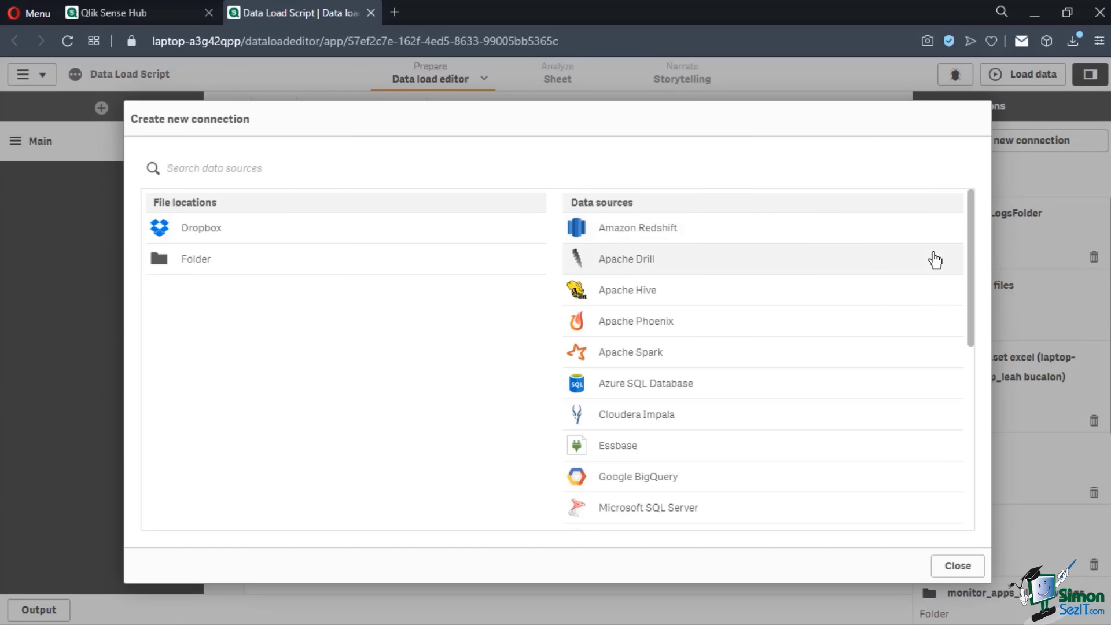
pyautogui.scroll(-5, 900, 325)
pyautogui.scroll(5, 900, 324)
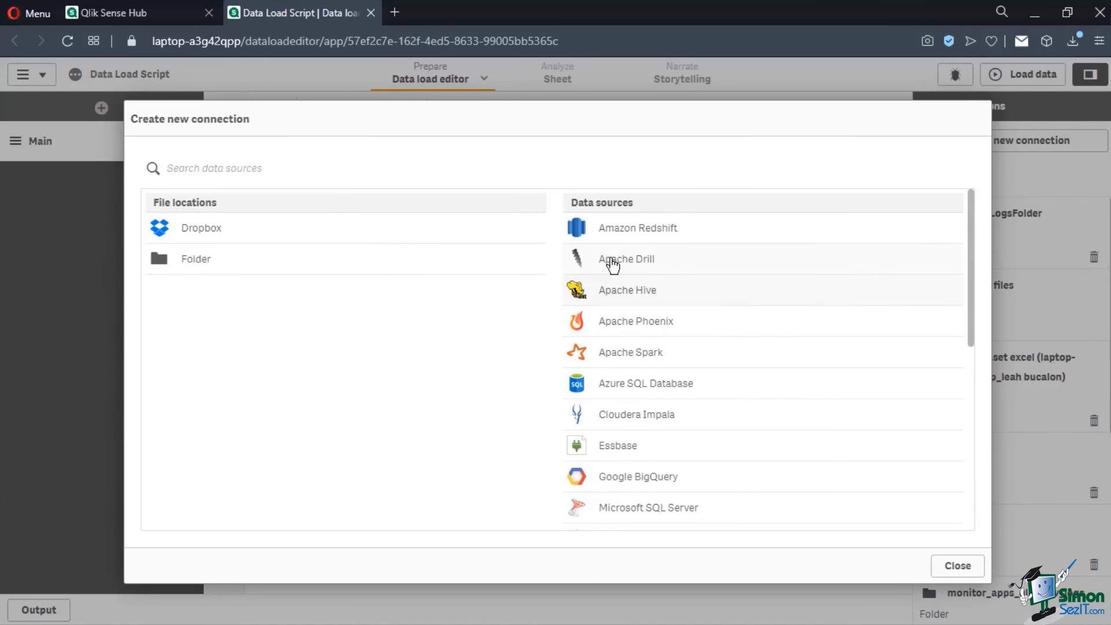
pyautogui.click(267, 268)
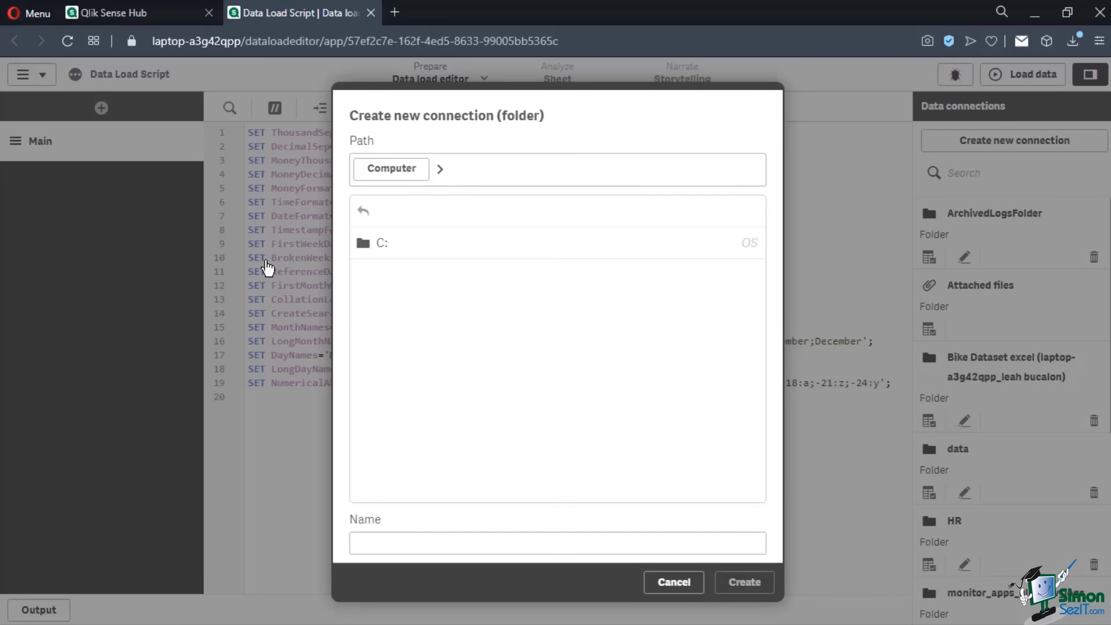
pyautogui.click(414, 253)
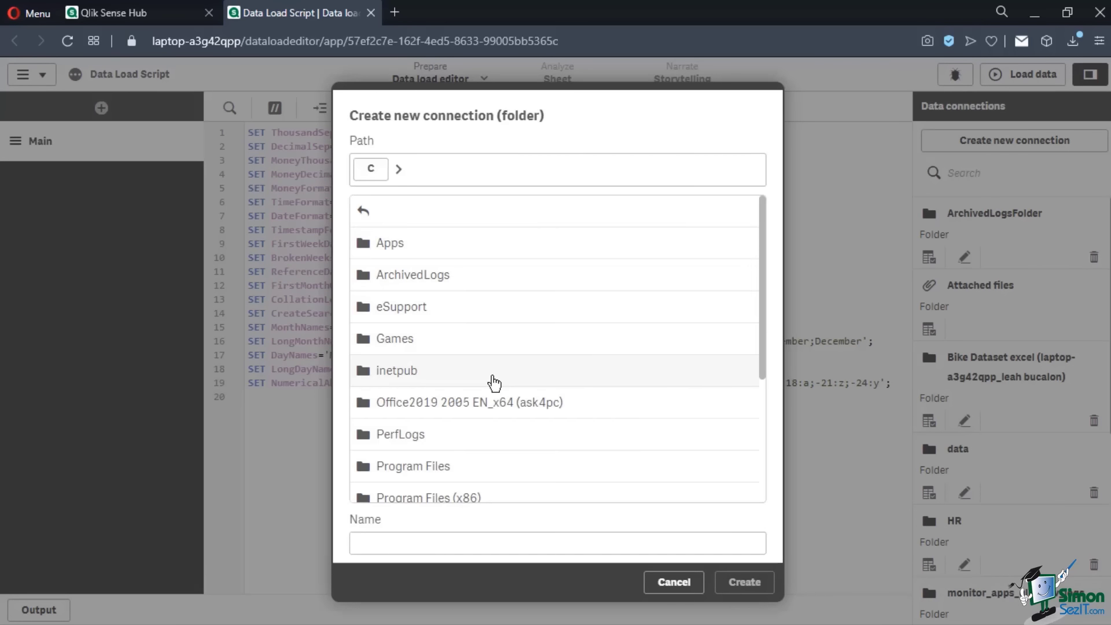
pyautogui.scroll(-4, 493, 382)
pyautogui.click(438, 455)
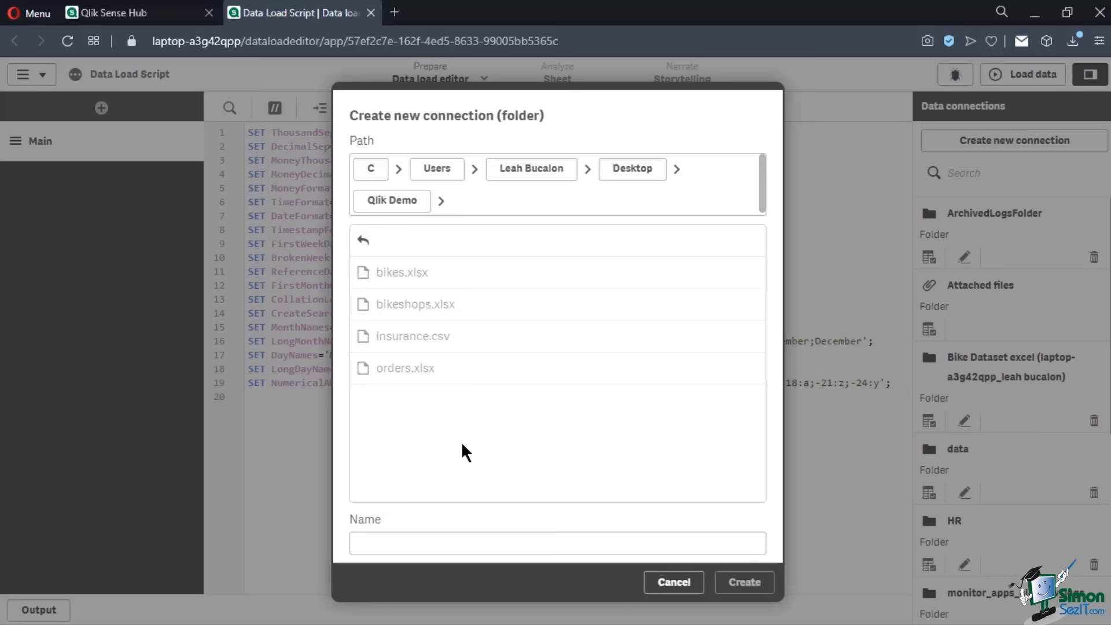
pyautogui.click(442, 535)
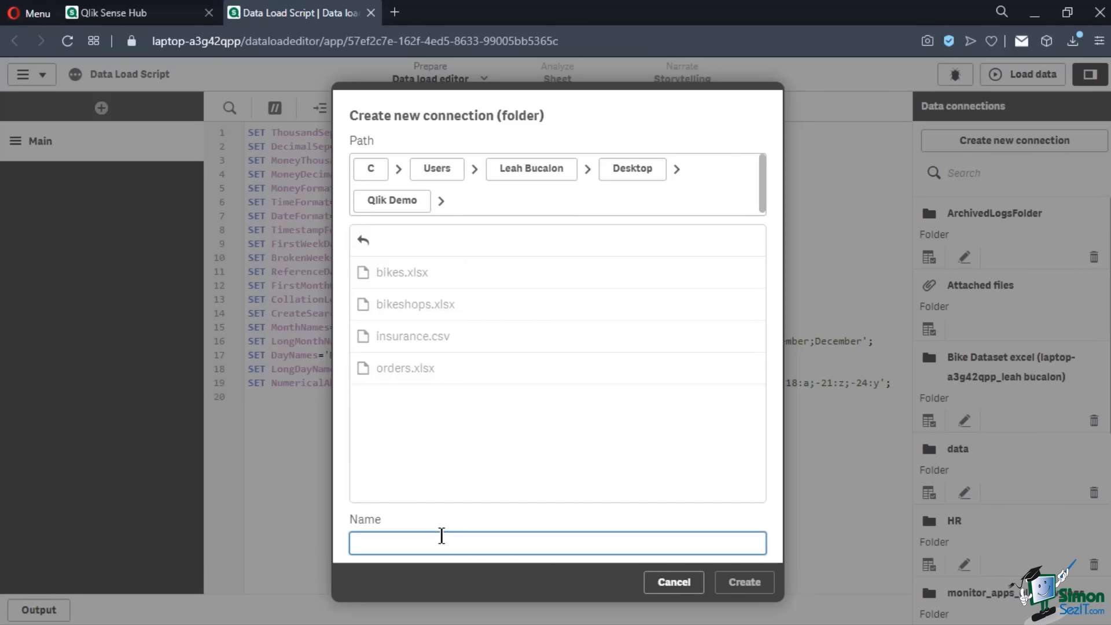
pyautogui.write('Bike Files')
pyautogui.click(743, 583)
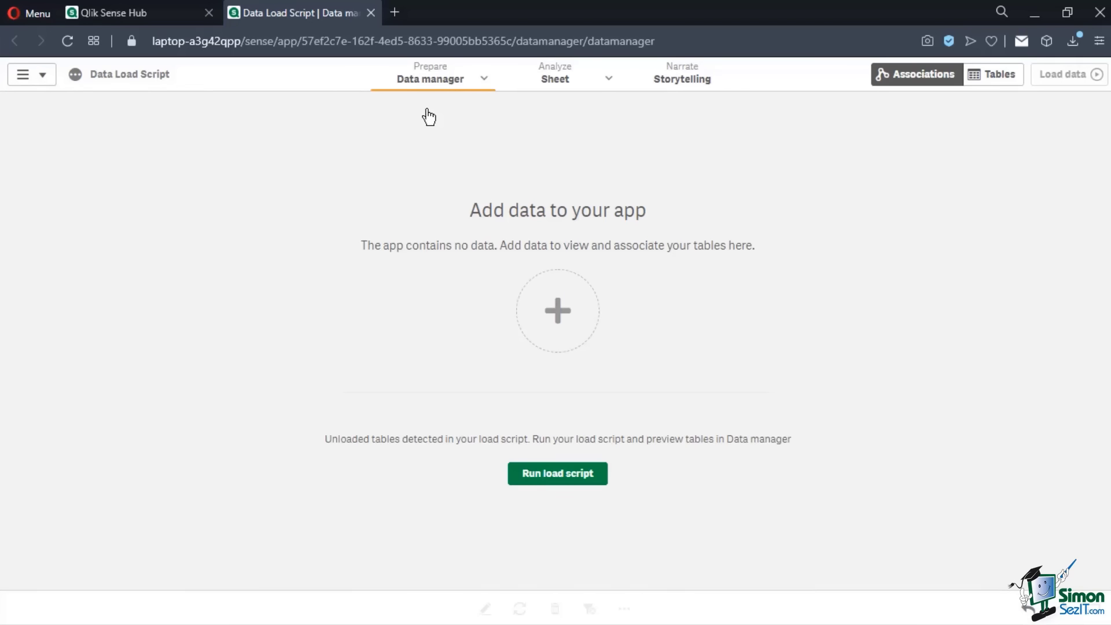
# Run the load script and synchronize the scripted tables in the data manager
pyautogui.click(527, 474)
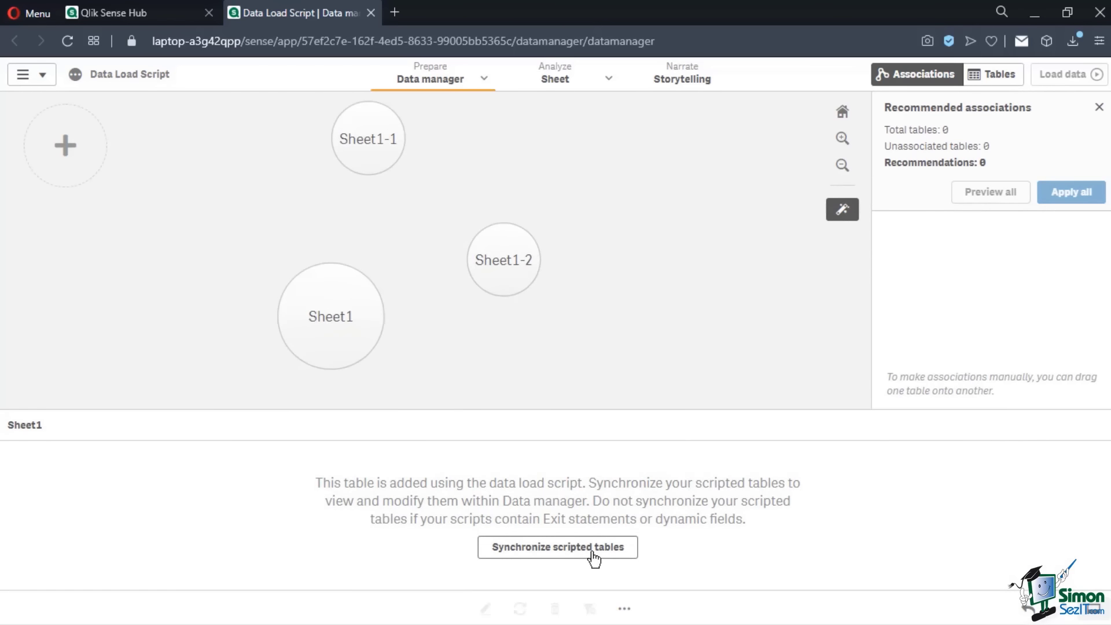
pyautogui.click(595, 560)
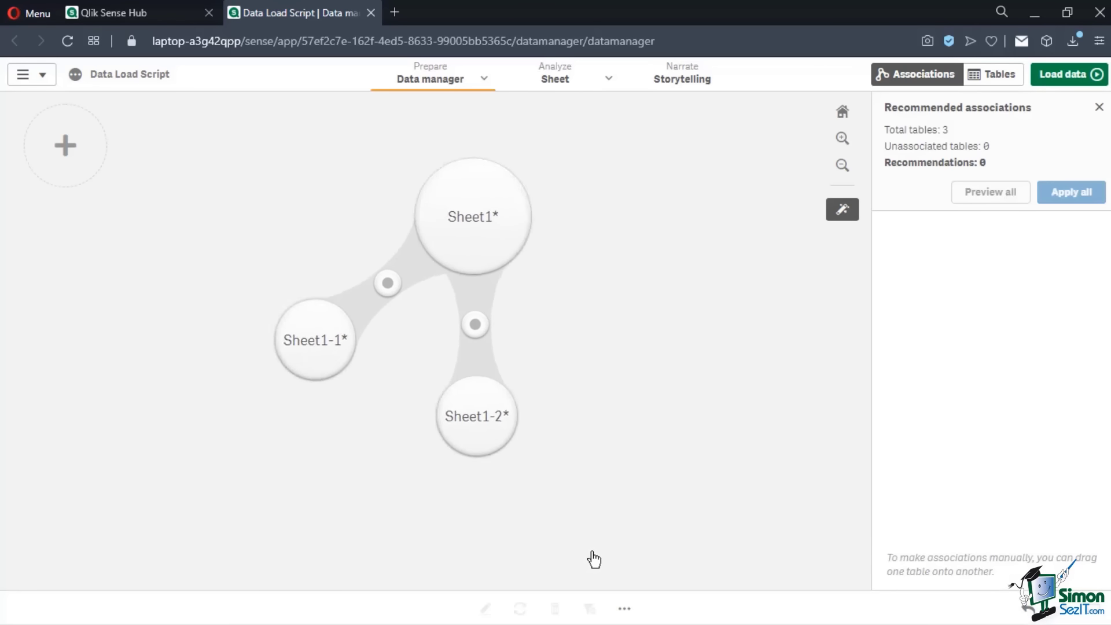
# Load the app's data and return to the hub once the load progress report is dismissed
pyautogui.click(1059, 81)
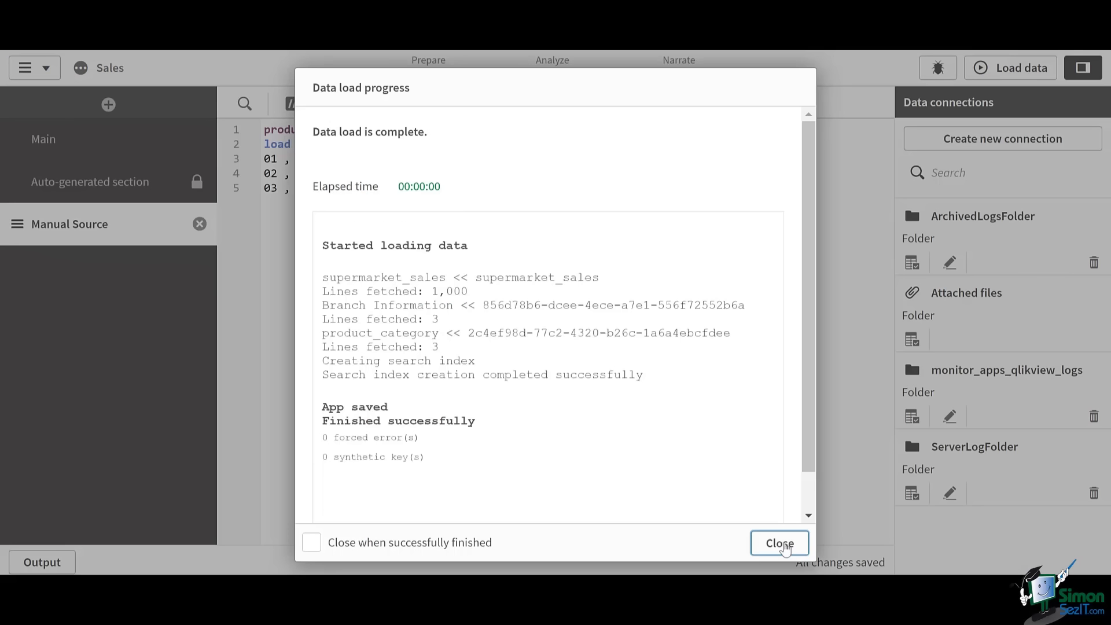
pyautogui.click(780, 544)
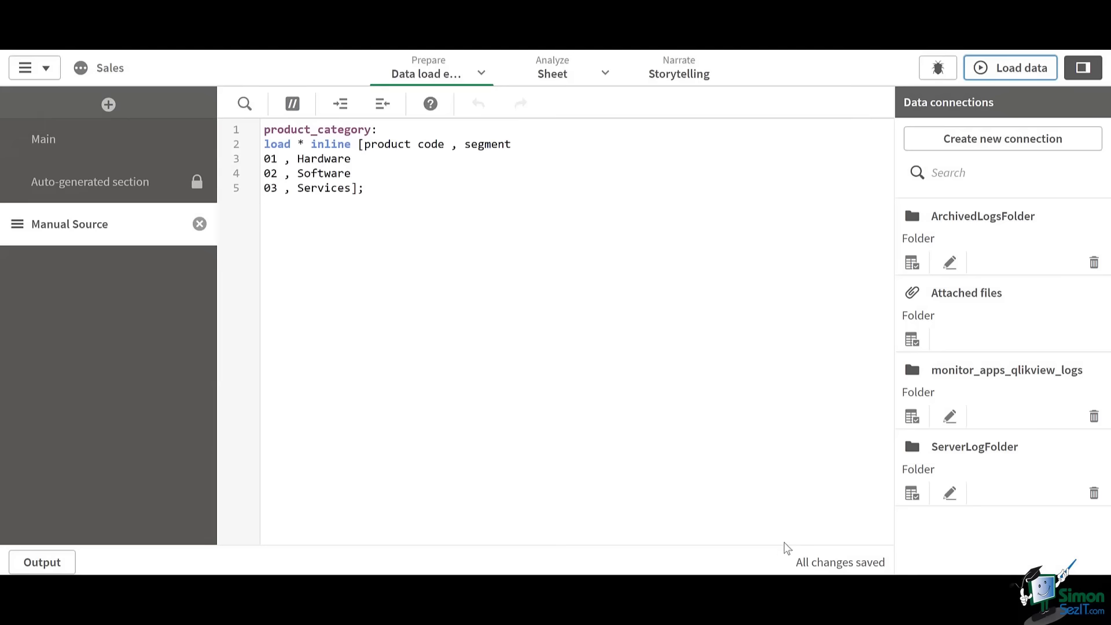
pyautogui.click(46, 81)
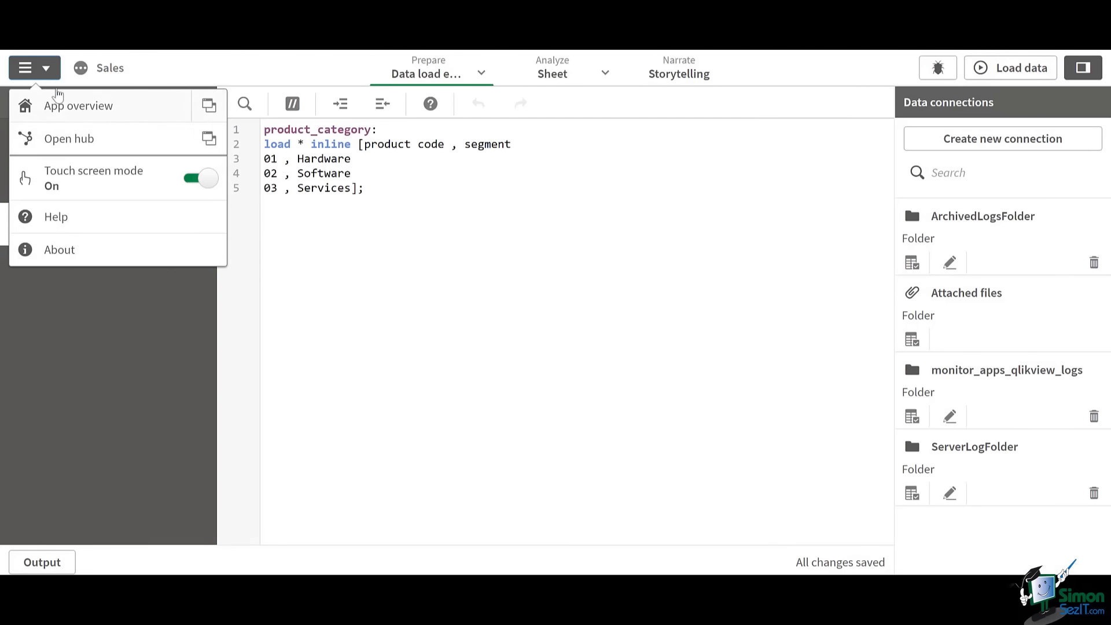
pyautogui.click(112, 149)
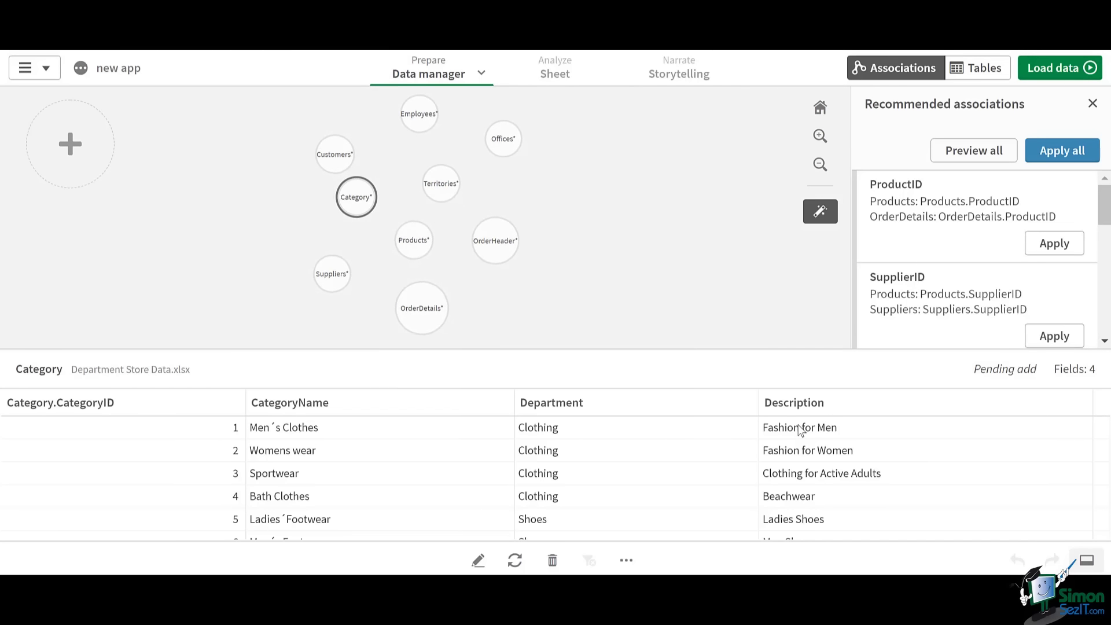
# Apply all recommended table associations in the new app, load the data, and open the sheet for editing
pyautogui.click(1067, 150)
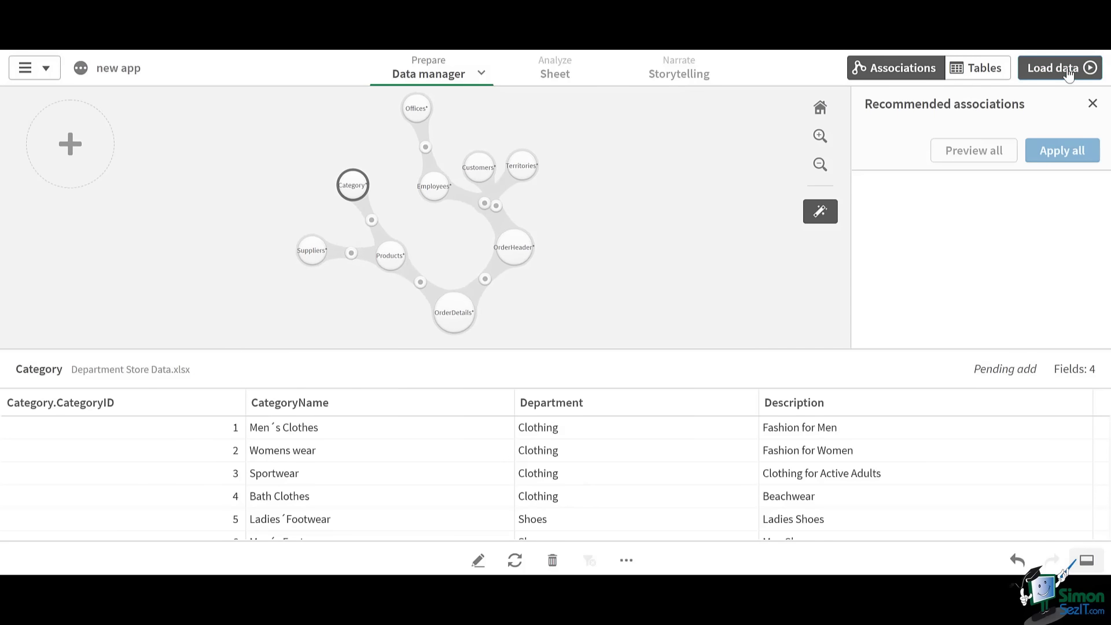
pyautogui.click(1069, 69)
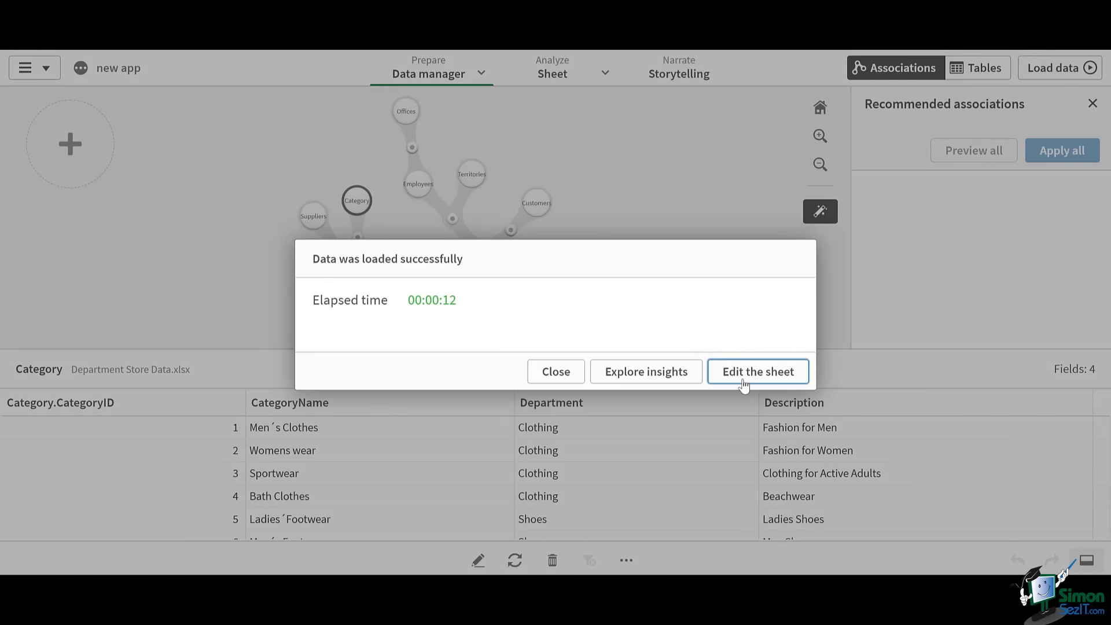
pyautogui.click(745, 375)
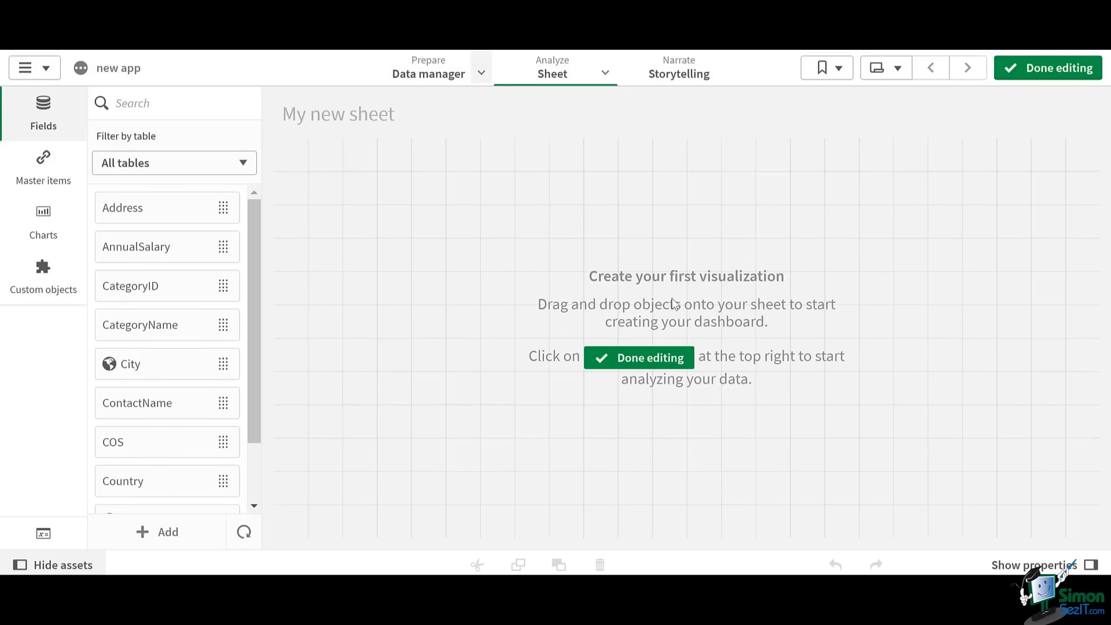
# Open the data model viewer and move the Offices table clear of the Employees table, with the preview shown
pyautogui.click(481, 73)
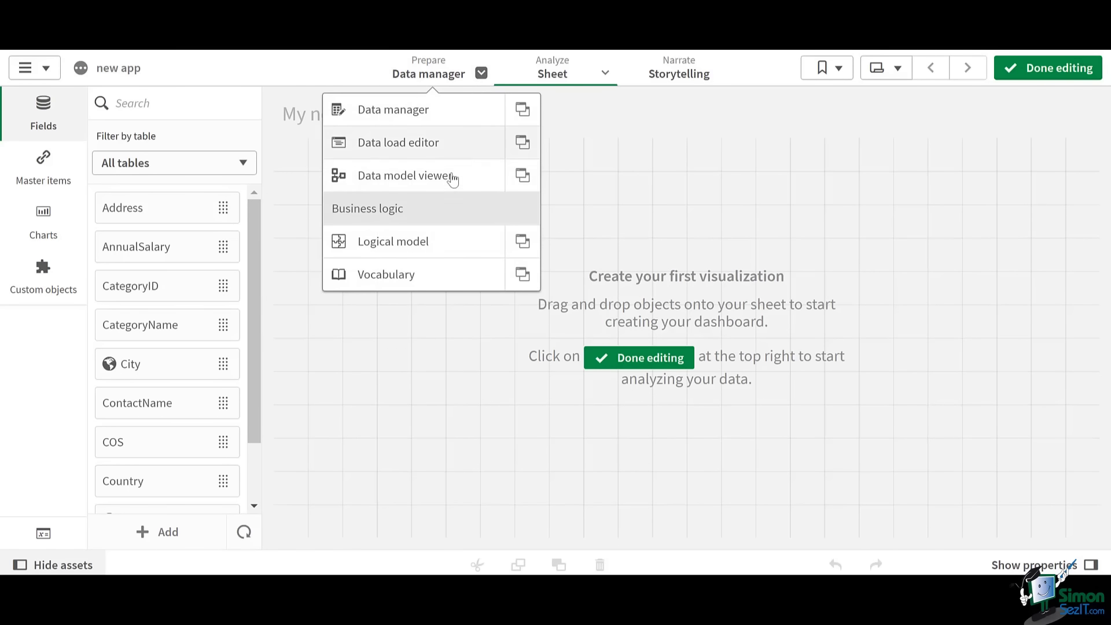
pyautogui.click(452, 176)
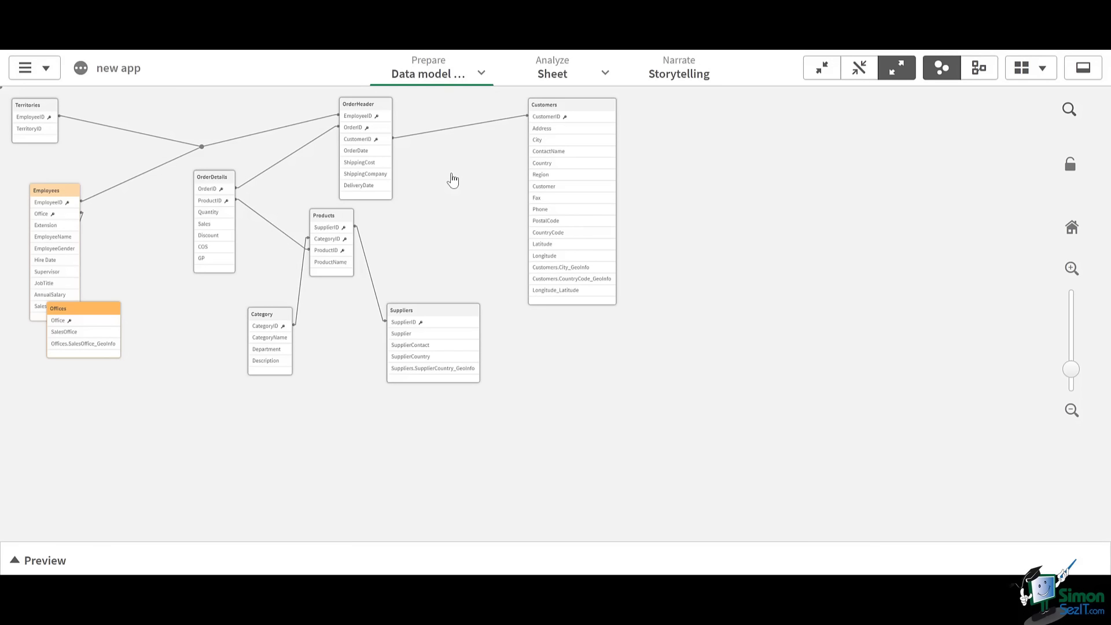
pyautogui.moveTo(113, 313); pyautogui.dragTo(165, 309)
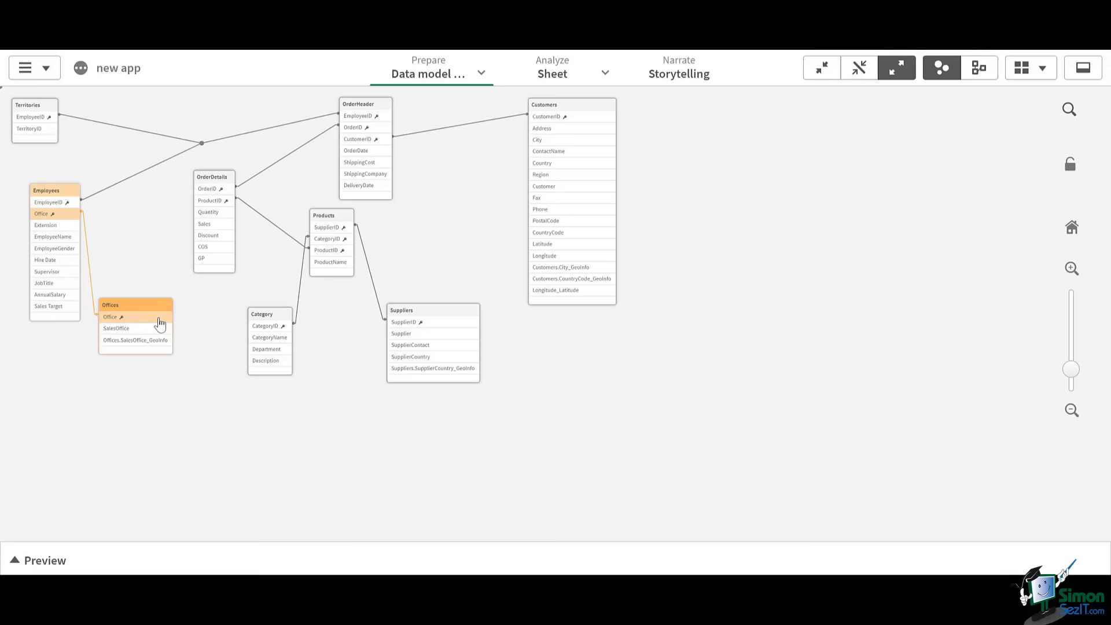
pyautogui.click(42, 556)
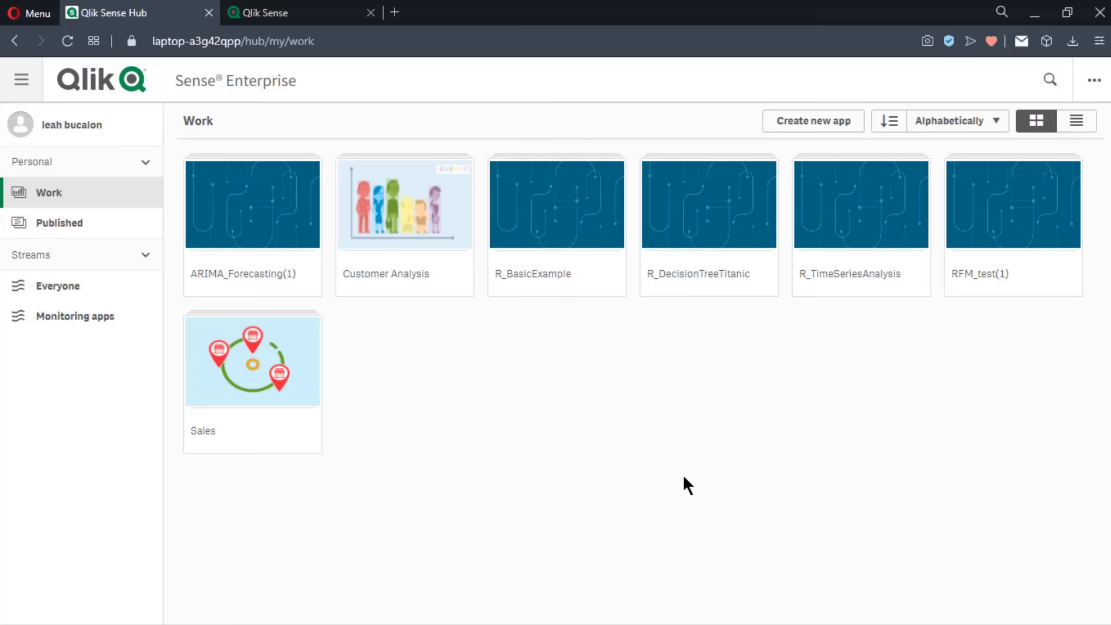
# Create a new app named Department Store from the hub and open it
pyautogui.click(804, 131)
pyautogui.write('Departme')
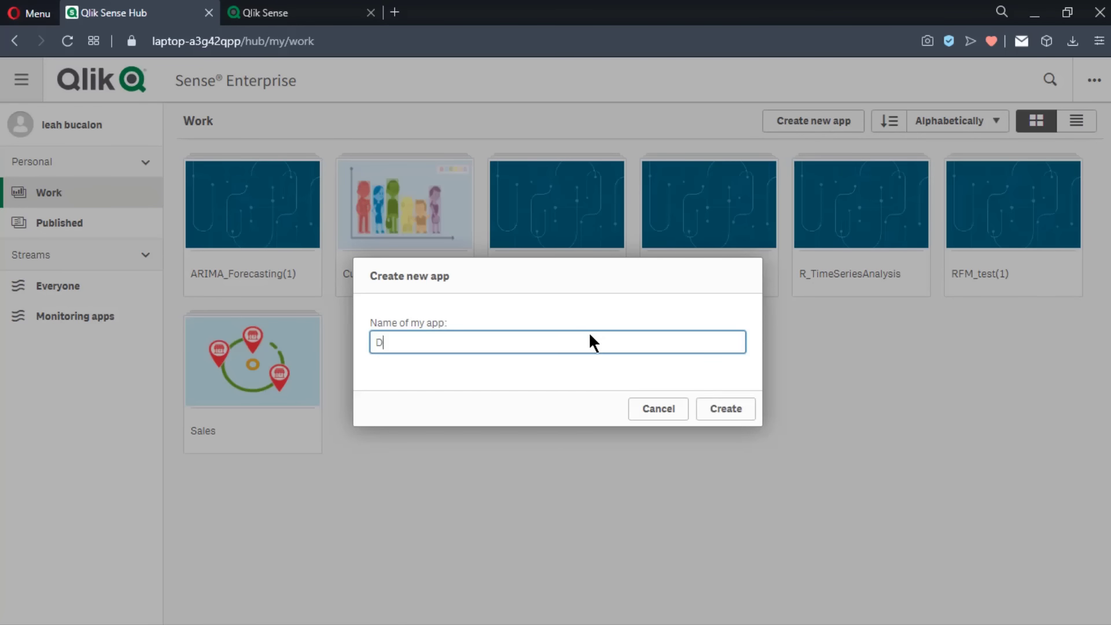
pyautogui.write('nt Store')
pyautogui.click(719, 413)
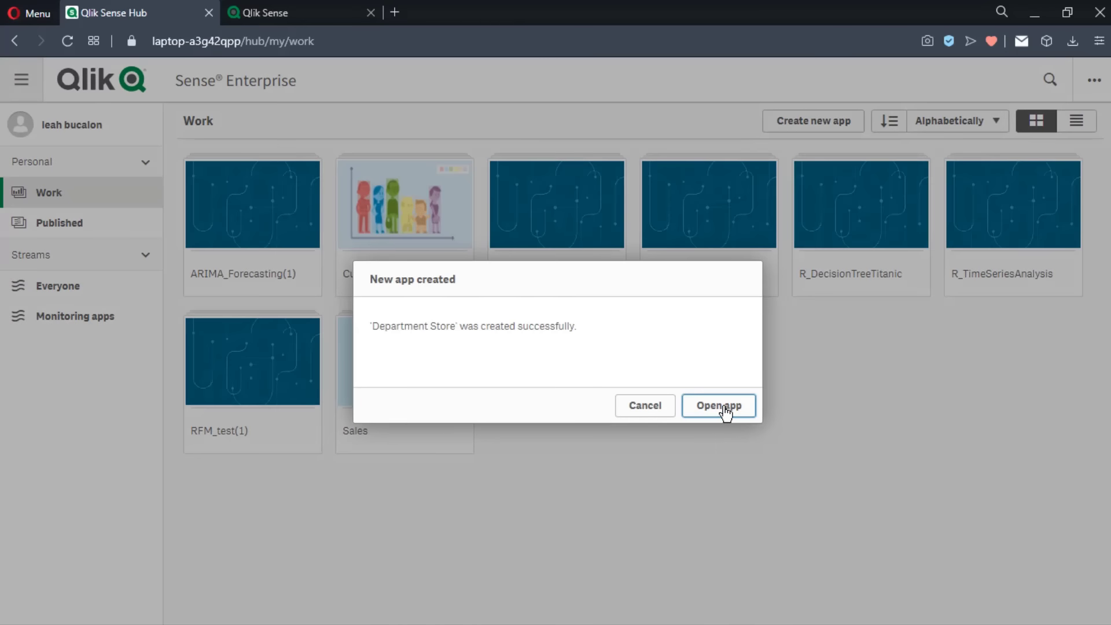
pyautogui.click(724, 411)
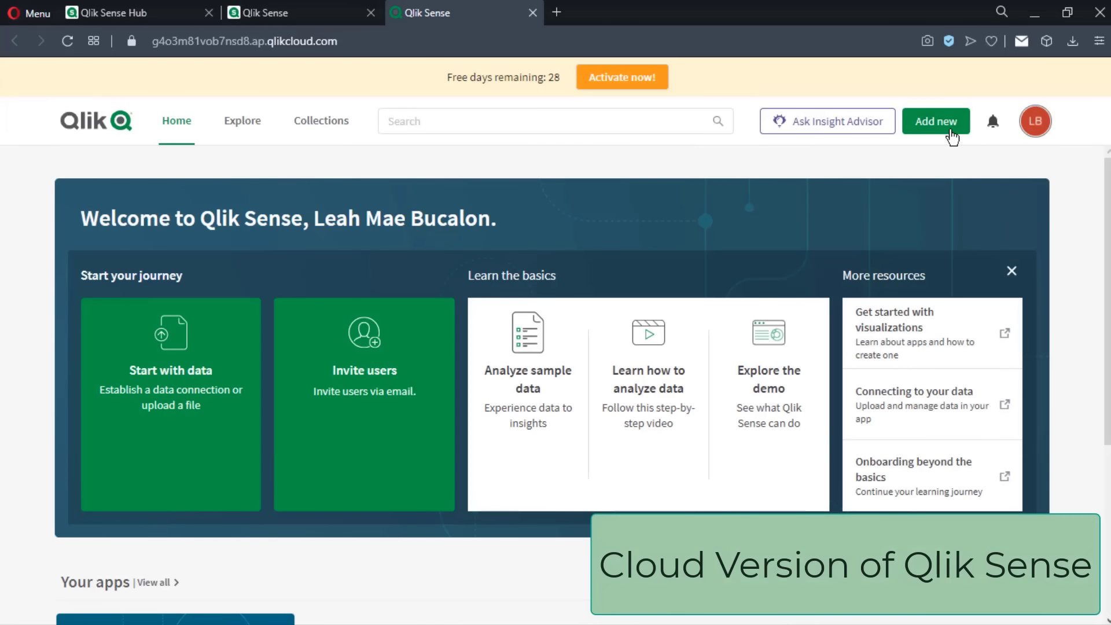
# Create a new analytics app named Cloud App test in the Personal space of the cloud version, leaving description and tags empty
pyautogui.click(952, 132)
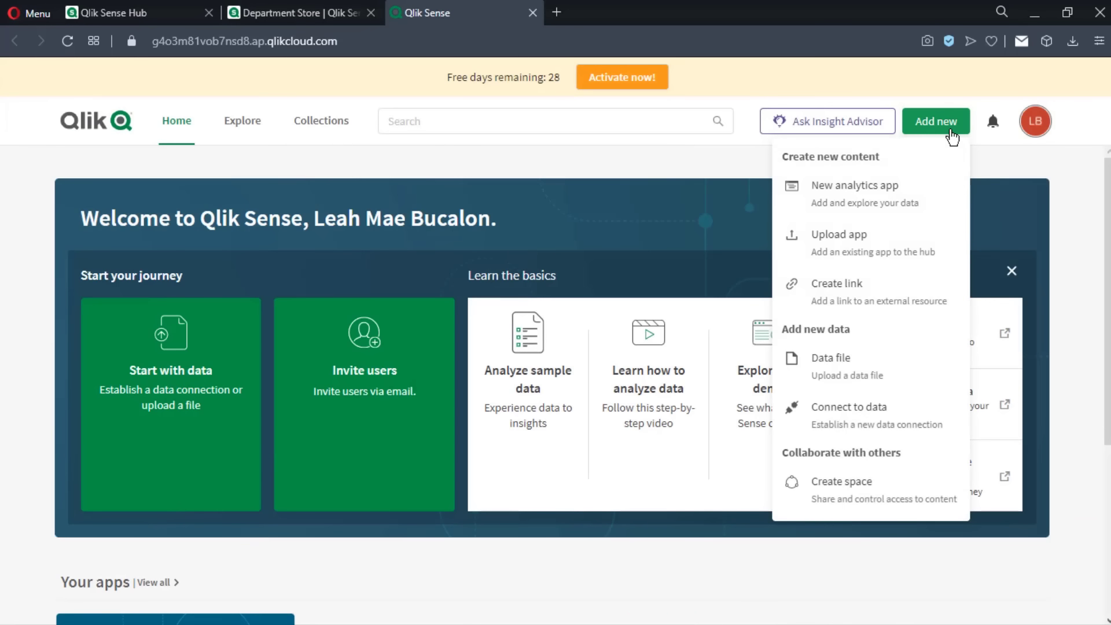
pyautogui.click(918, 207)
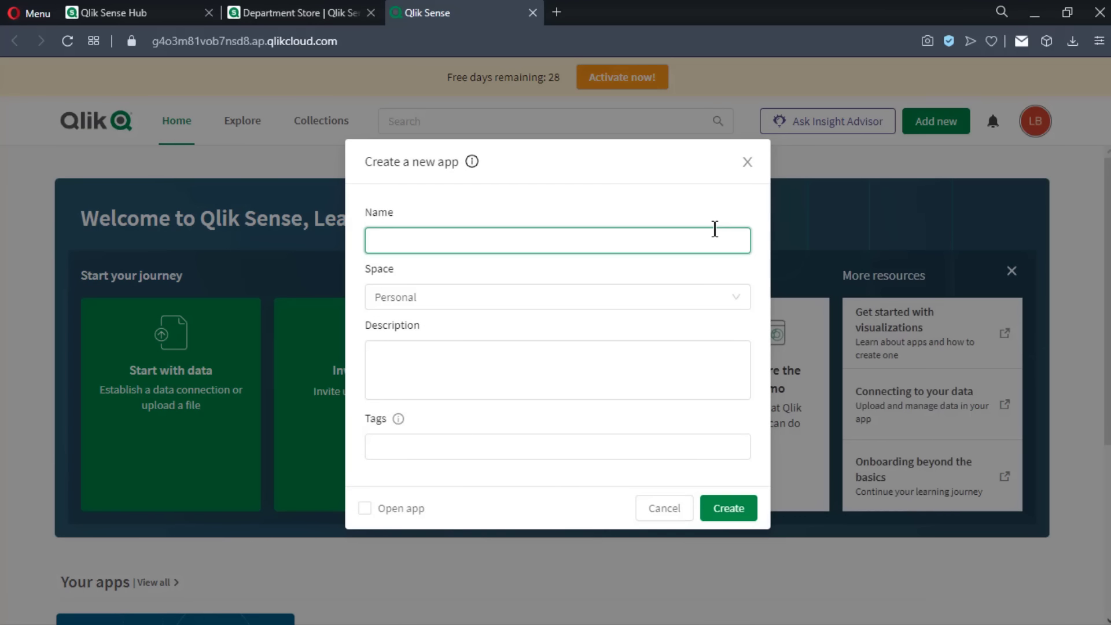
pyautogui.write('Cloud App test')
pyautogui.click(688, 294)
pyautogui.click(672, 327)
pyautogui.click(656, 362)
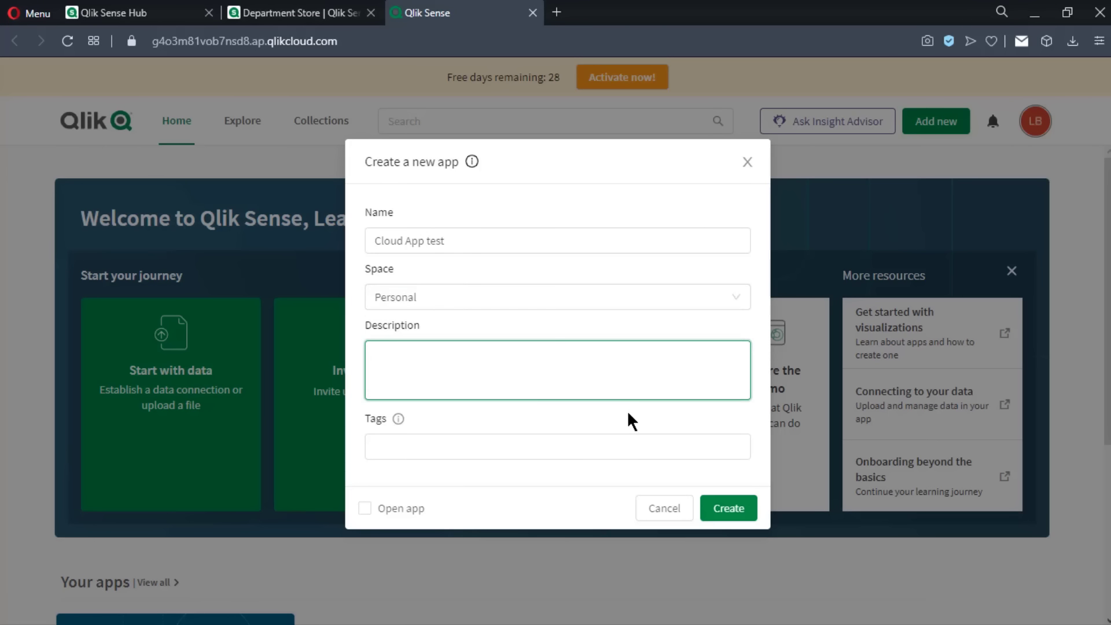
pyautogui.click(605, 442)
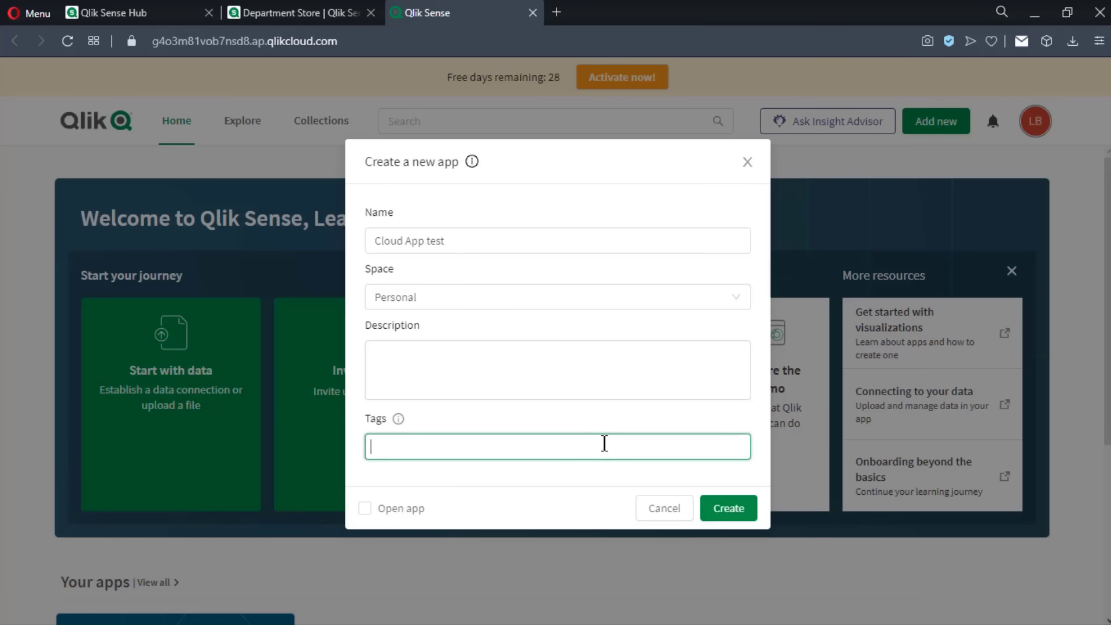
pyautogui.click(727, 512)
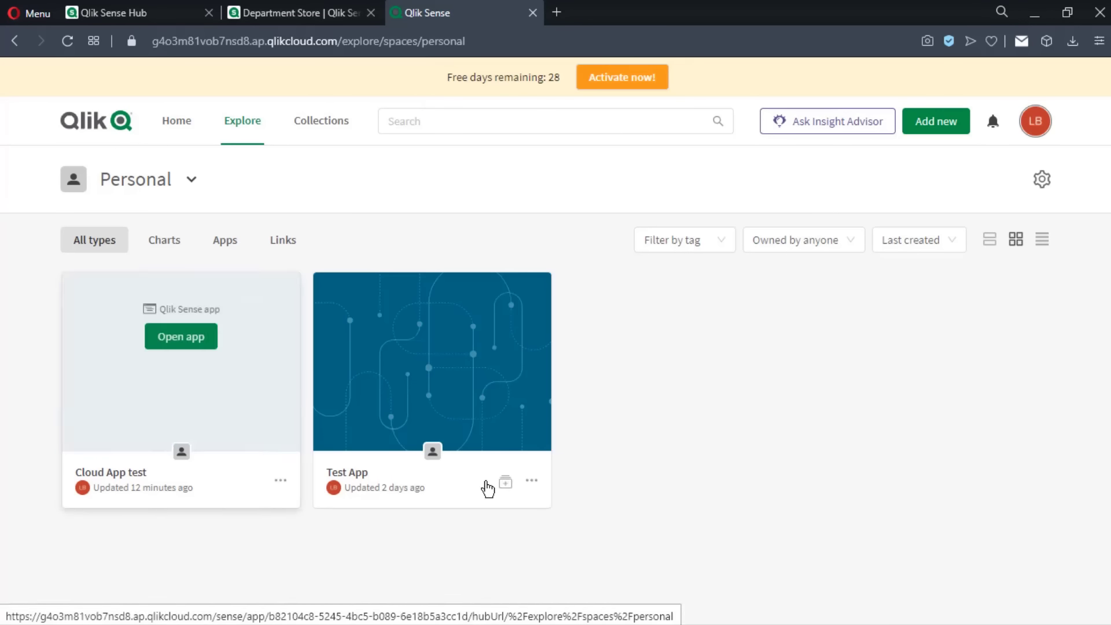
# Upload the Sales.qvf app file from the Downloads folder to the Personal space
pyautogui.click(928, 132)
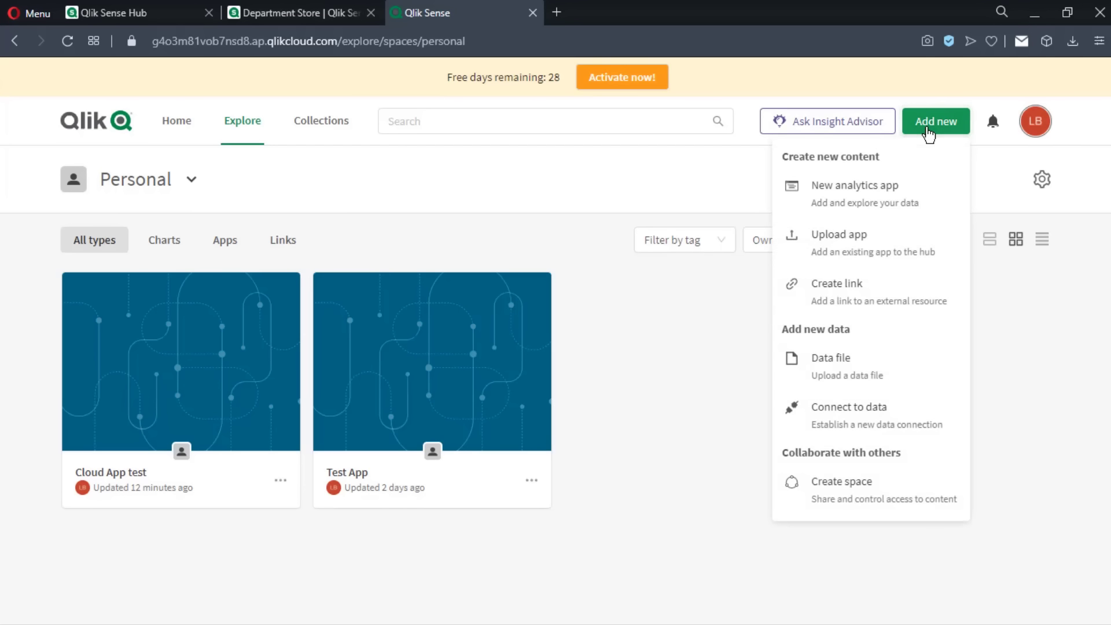
pyautogui.click(890, 267)
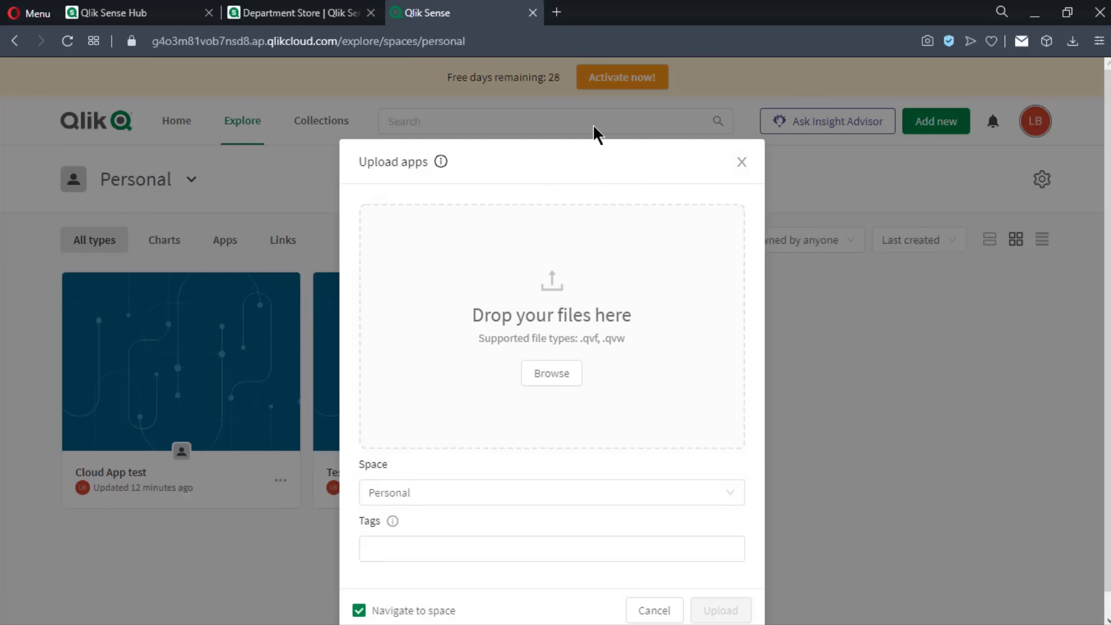
pyautogui.click(553, 382)
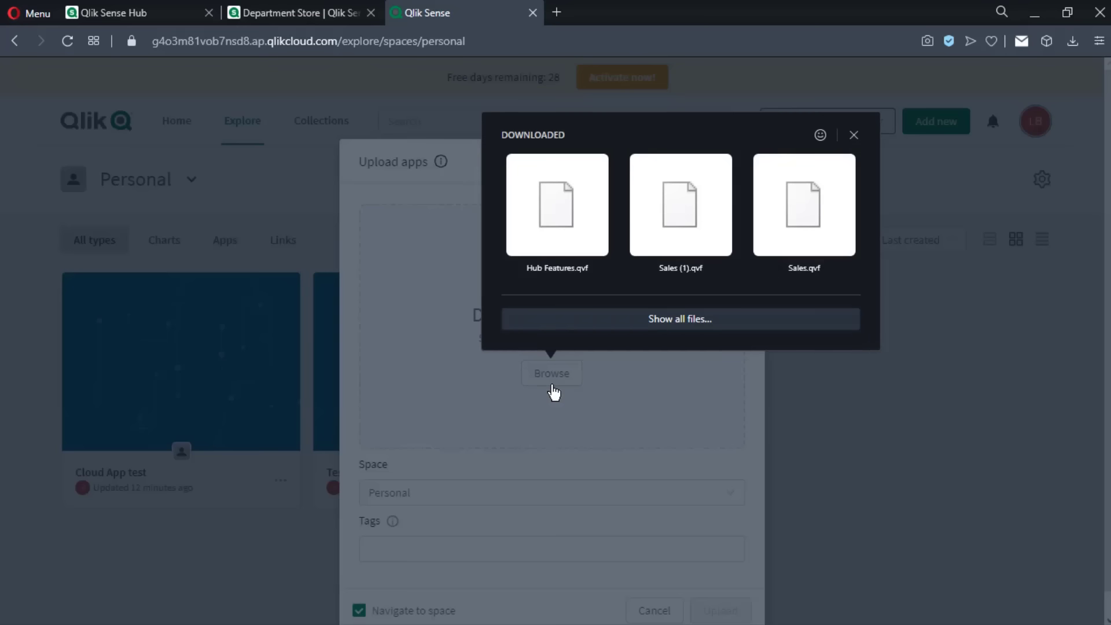
pyautogui.click(353, 376)
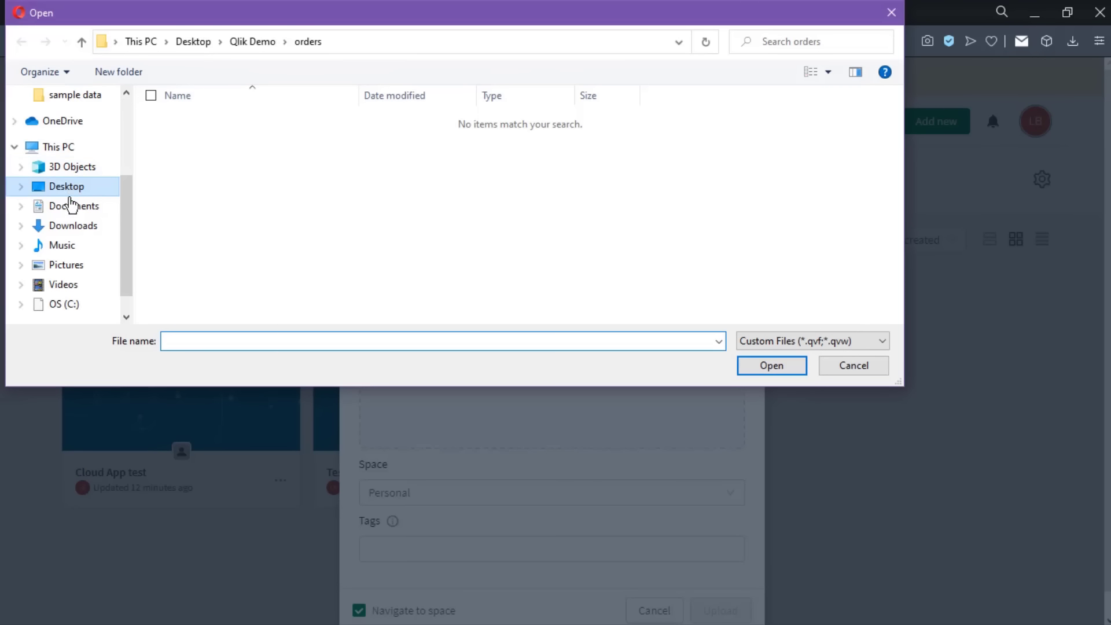
pyautogui.click(61, 230)
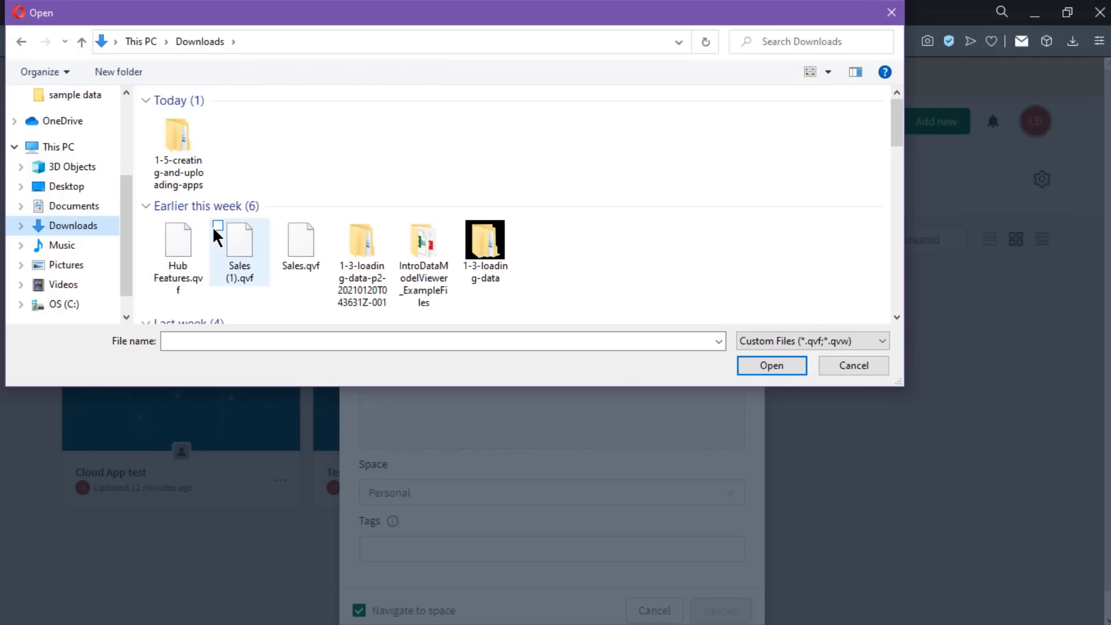
pyautogui.click(782, 345)
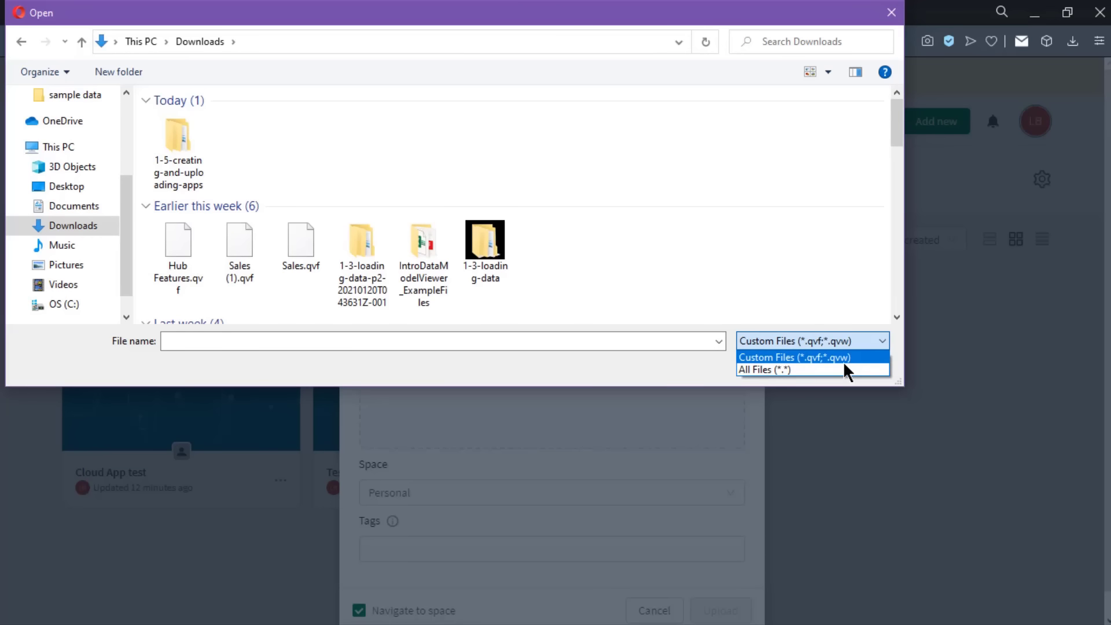
pyautogui.click(293, 243)
pyautogui.click(300, 243)
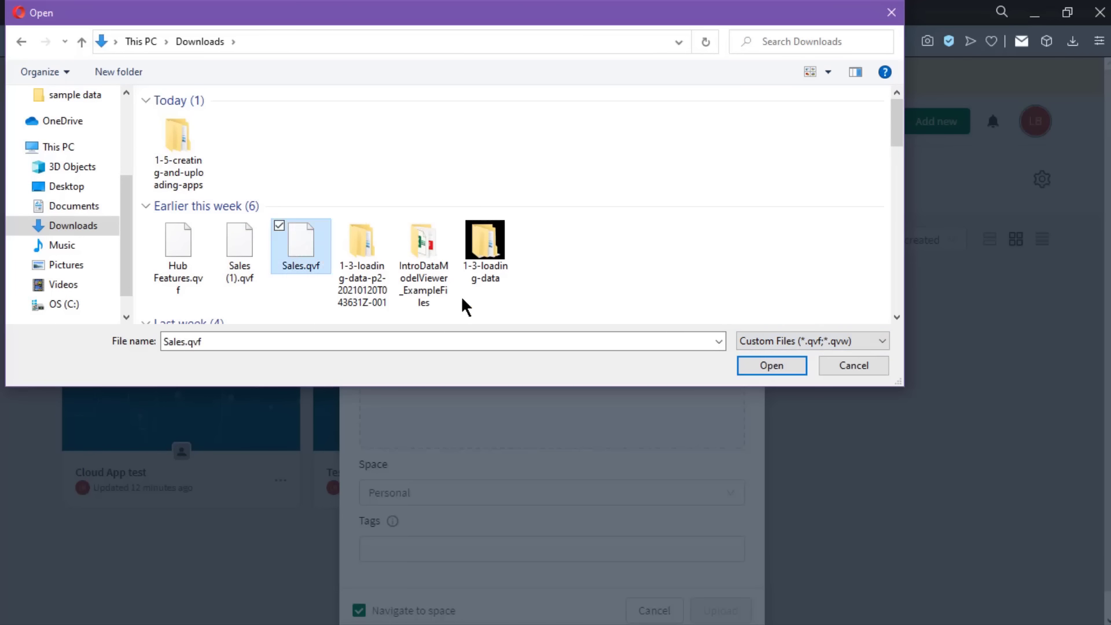
pyautogui.click(754, 367)
pyautogui.click(746, 489)
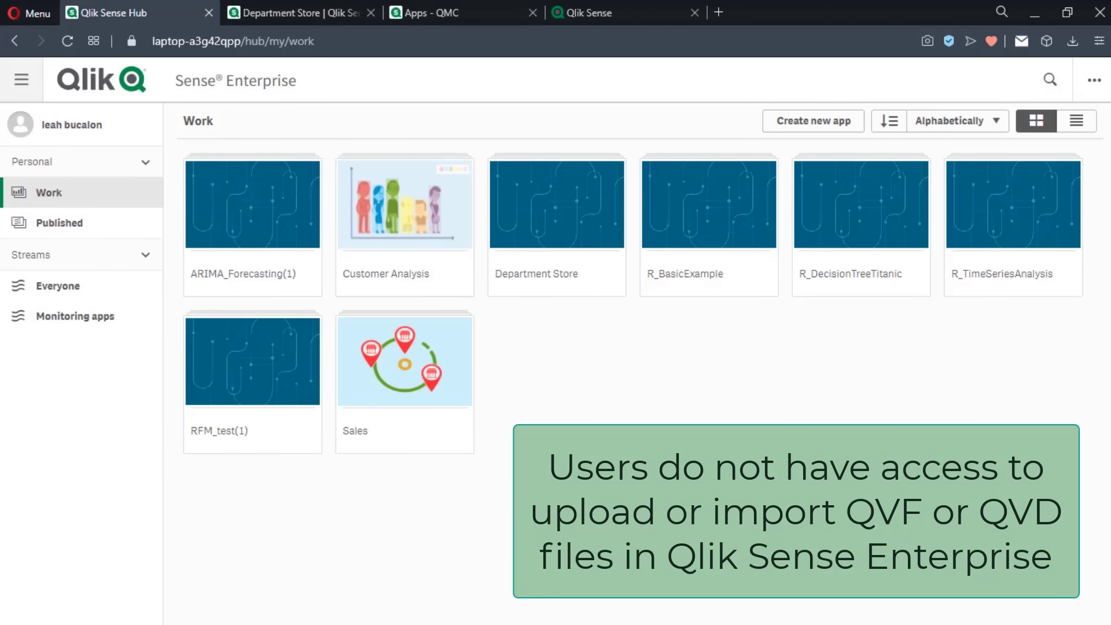
# Import the downloaded Sales (1).qvf file as an app in the Apps section of the management console (QMC)
pyautogui.click(476, 17)
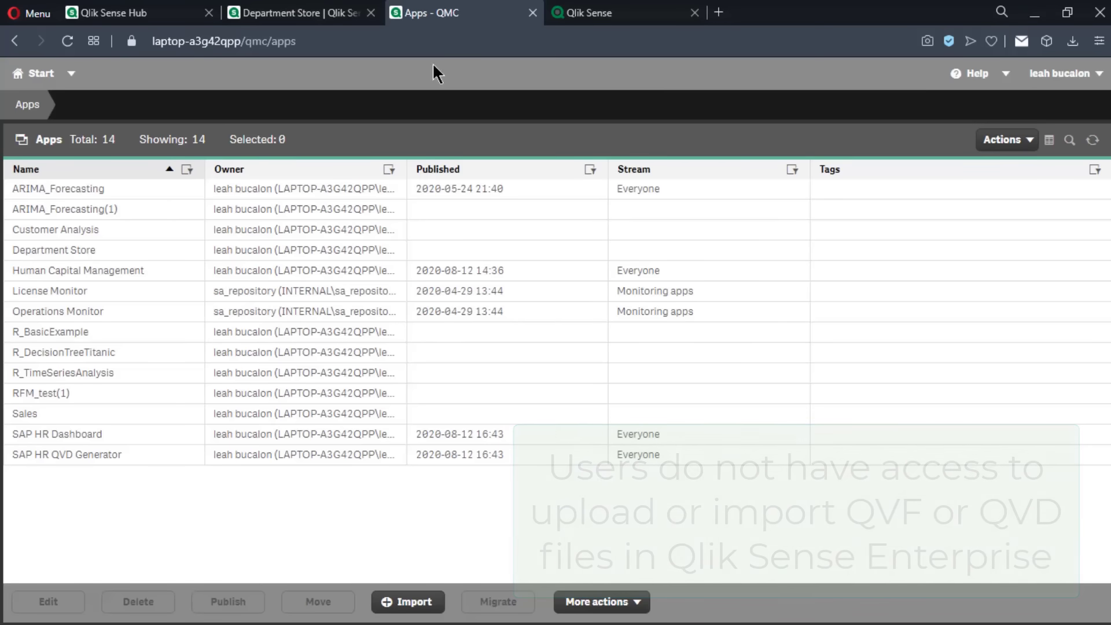
pyautogui.click(391, 607)
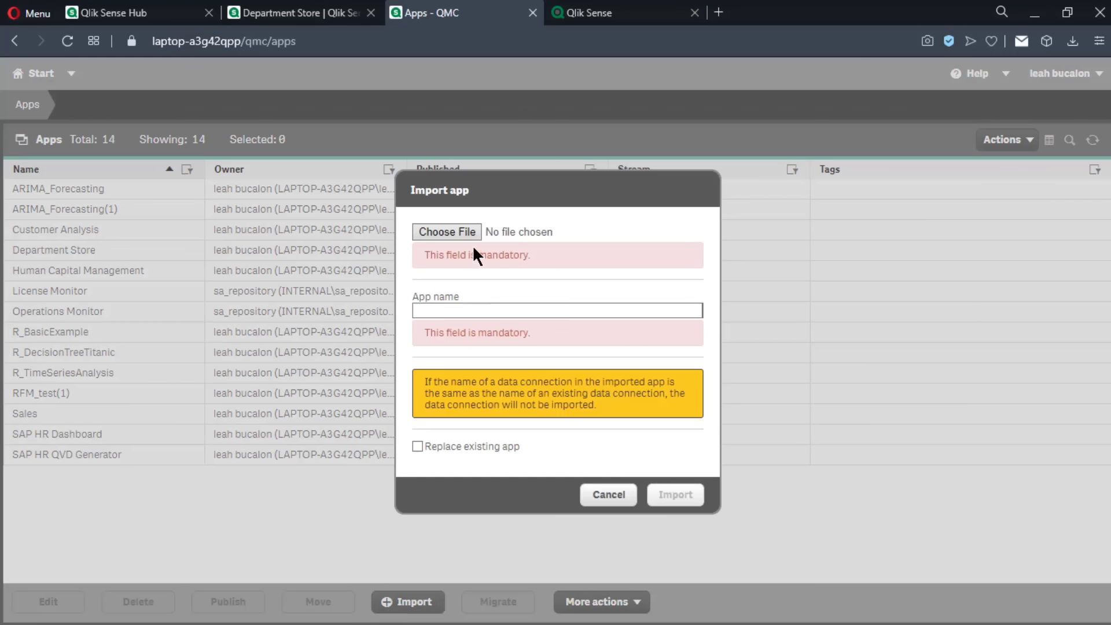
pyautogui.click(465, 231)
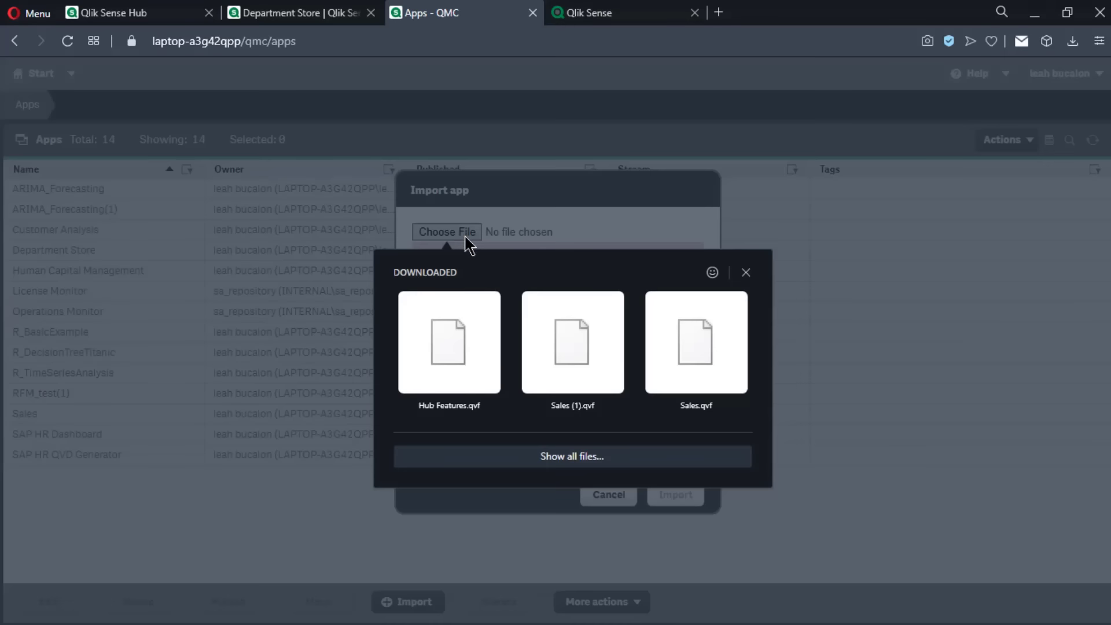
pyautogui.click(593, 342)
pyautogui.click(678, 468)
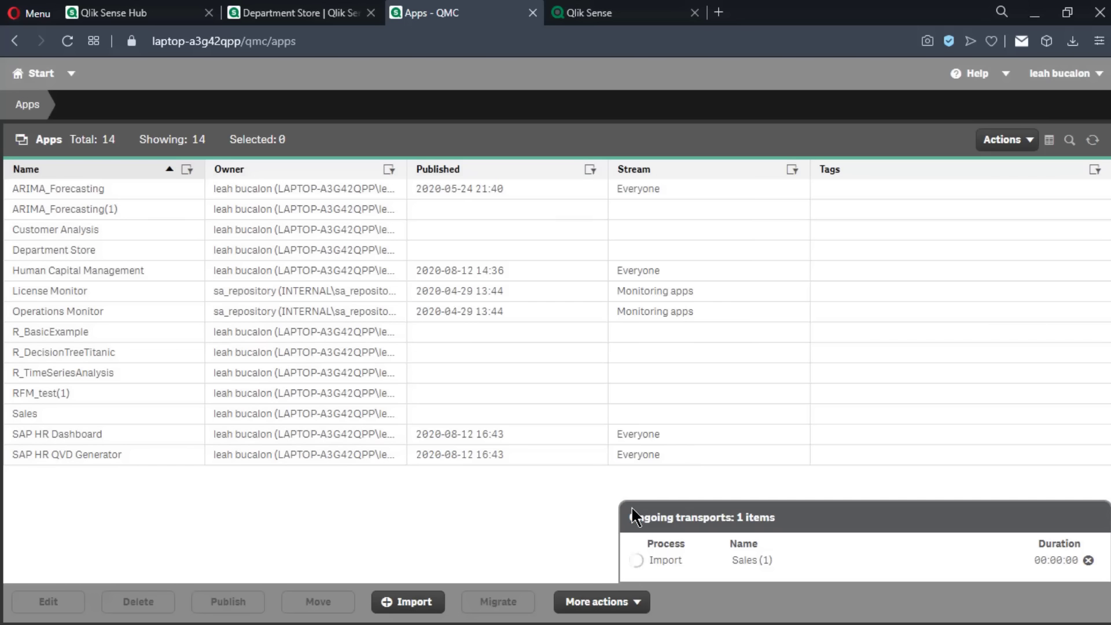
# Return to the Enterprise hub, open the Customer Analysis app and display its Customer Analysis sheet
pyautogui.click(187, 4)
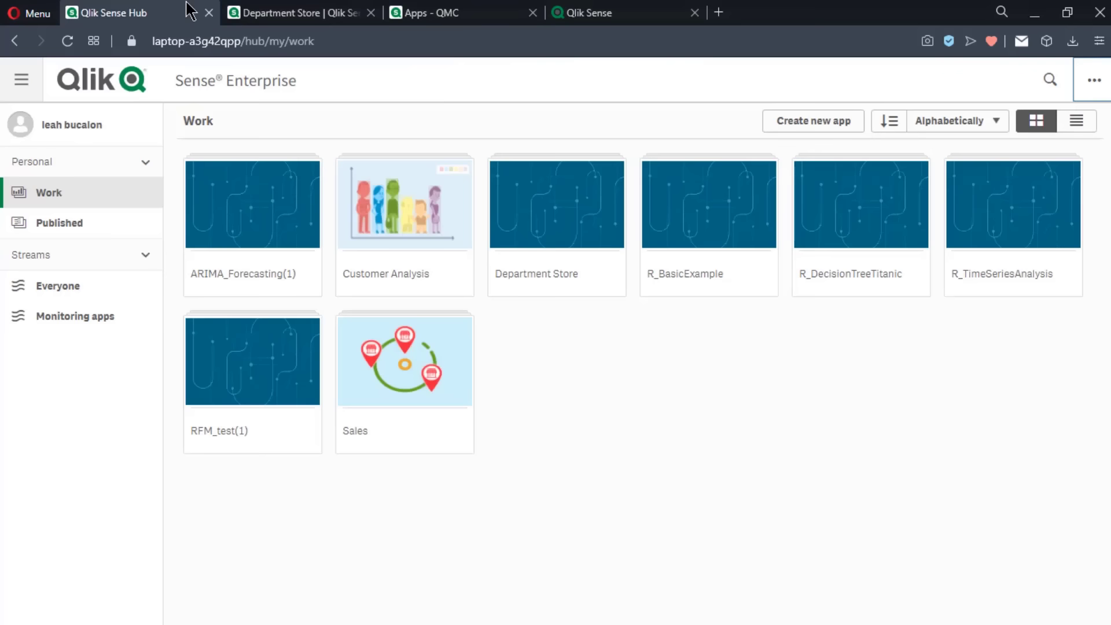
pyautogui.click(435, 227)
pyautogui.rightClick(435, 233)
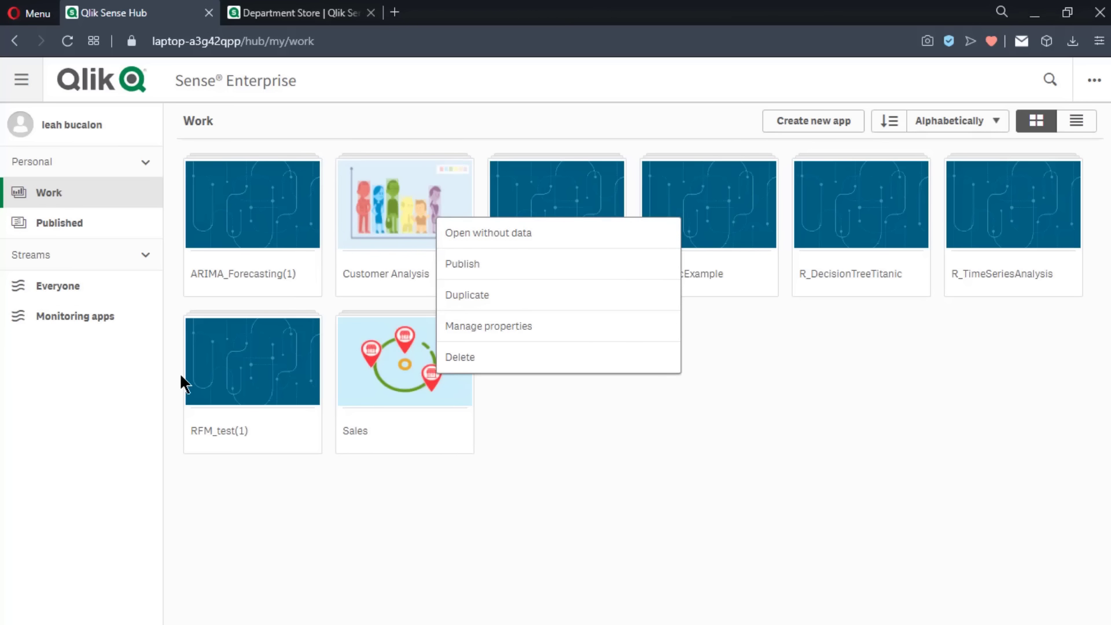
pyautogui.click(372, 253)
pyautogui.click(204, 342)
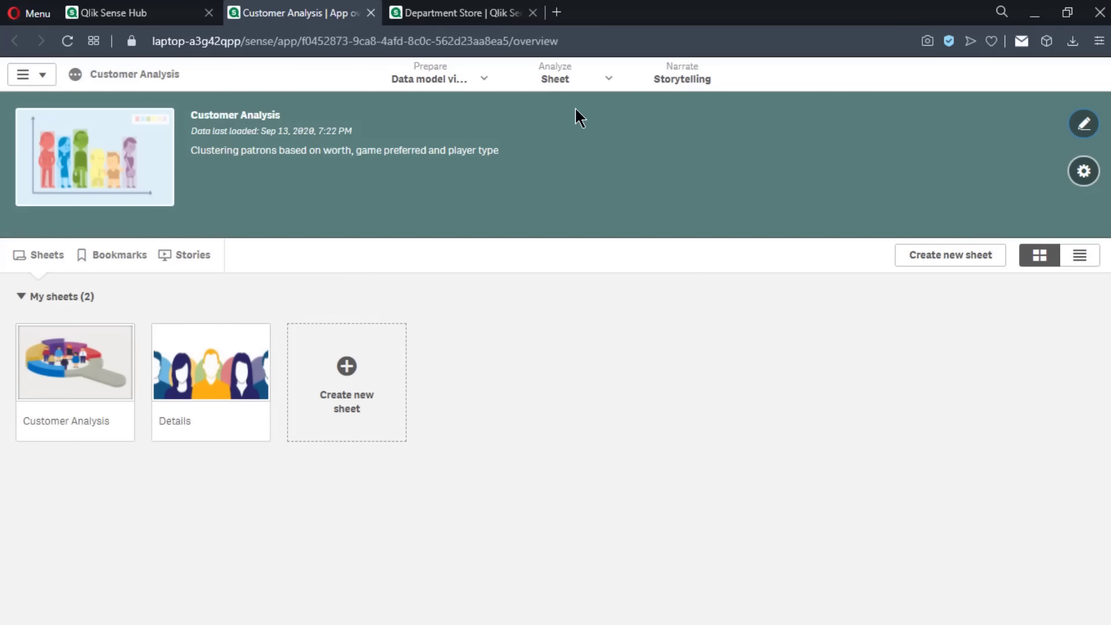
pyautogui.click(571, 93)
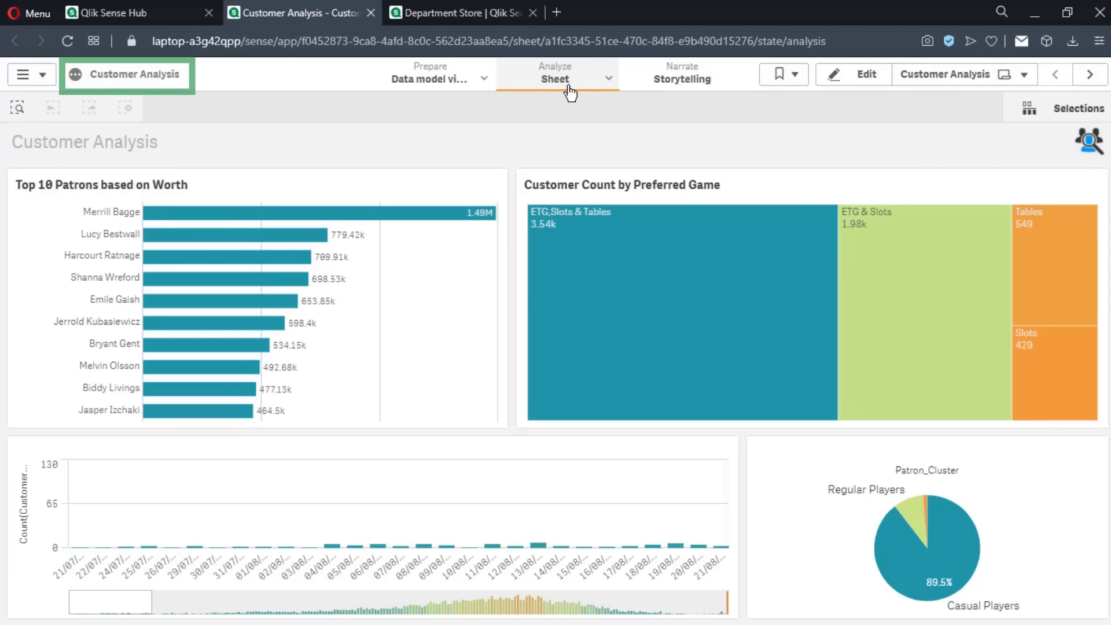
# Open the Customer Analysis app's appearance options and switch the right-to-left setting on and back off
pyautogui.click(77, 76)
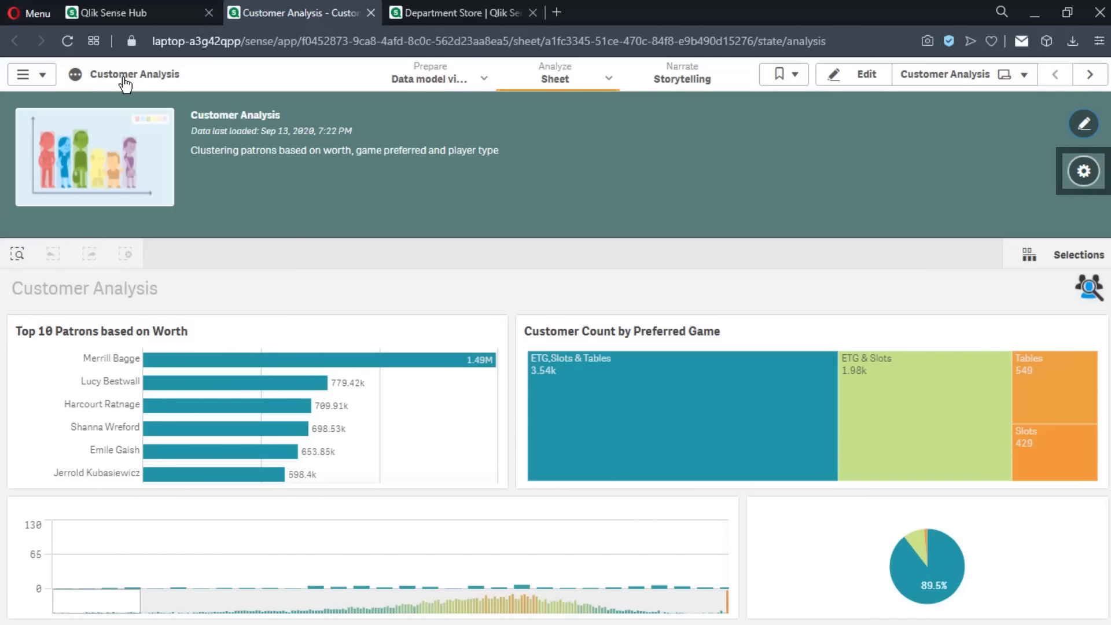
pyautogui.click(1083, 172)
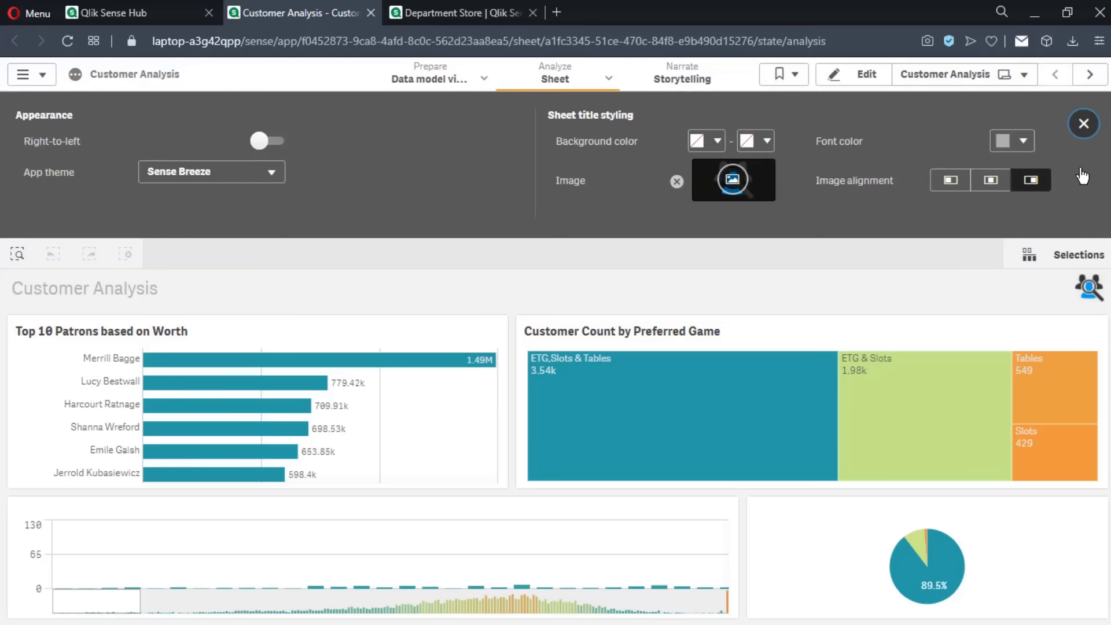
pyautogui.click(272, 142)
pyautogui.click(272, 141)
# Try the Sense Classic and Sense Focus app themes, finishing with the theme set to Sense Breeze
pyautogui.click(281, 175)
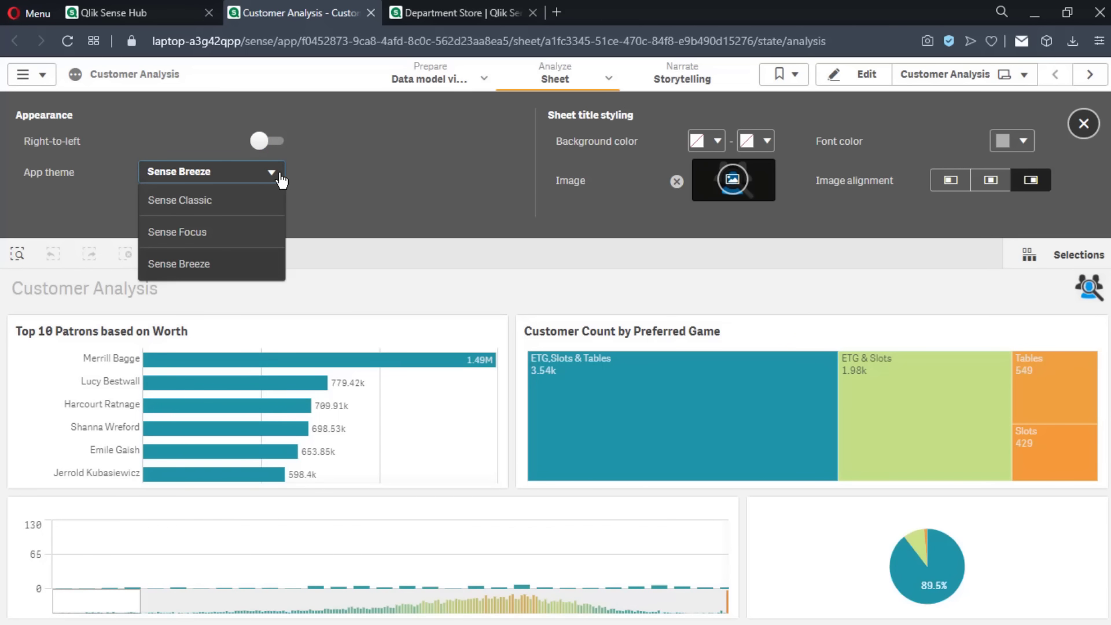
pyautogui.click(267, 203)
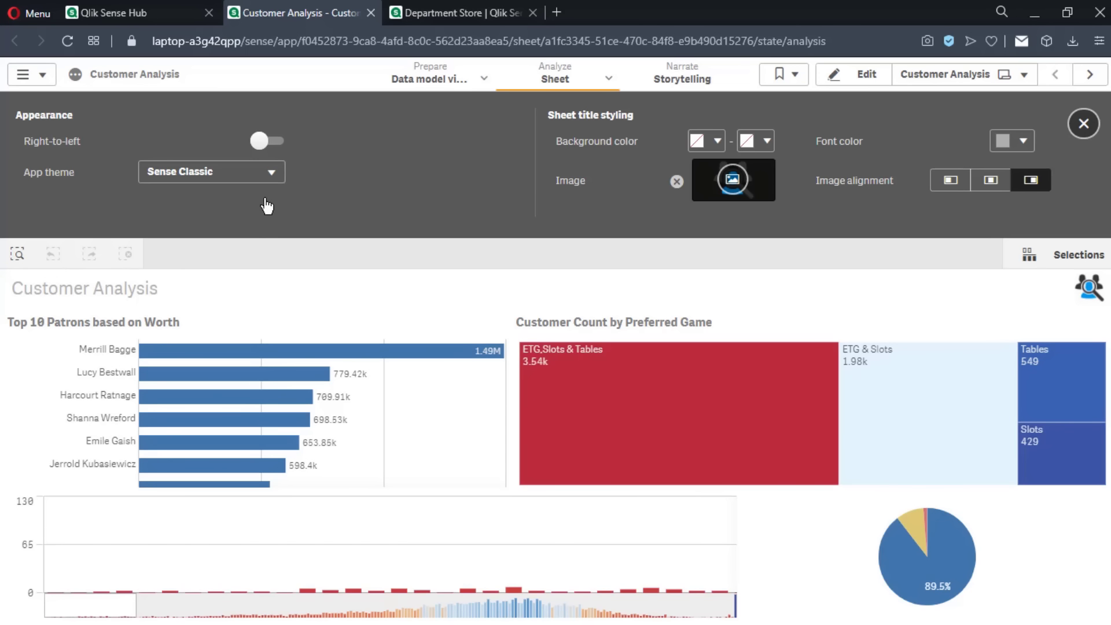
pyautogui.click(266, 174)
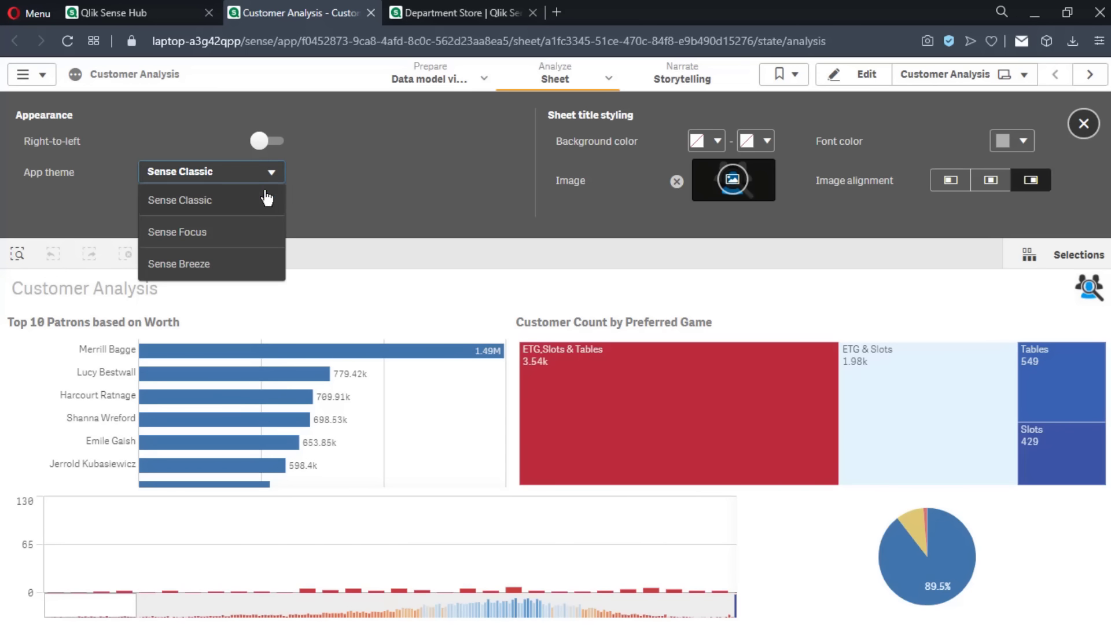
pyautogui.click(246, 233)
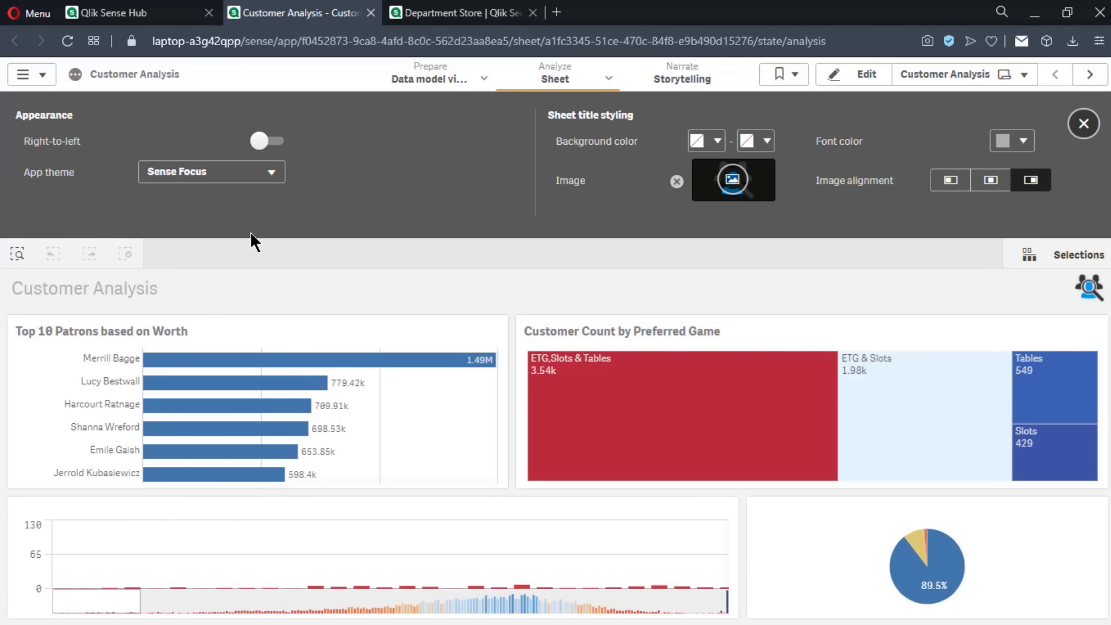
pyautogui.click(270, 174)
pyautogui.click(236, 271)
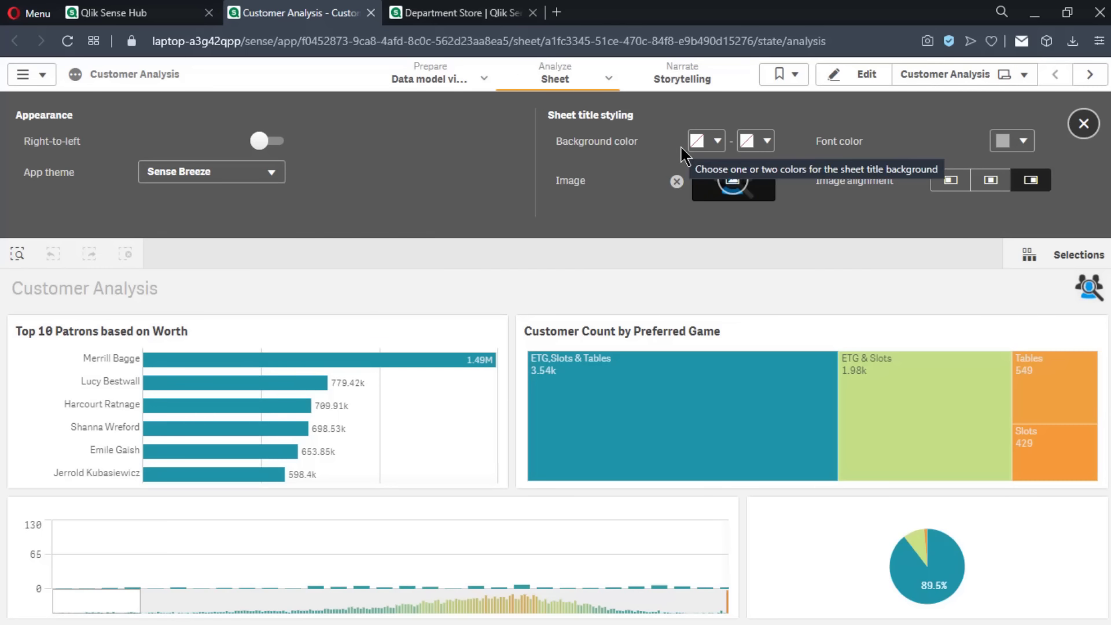
# Give the sheet title a two-color background gradient from dark green to light yellow (#f9ec86)
pyautogui.click(718, 142)
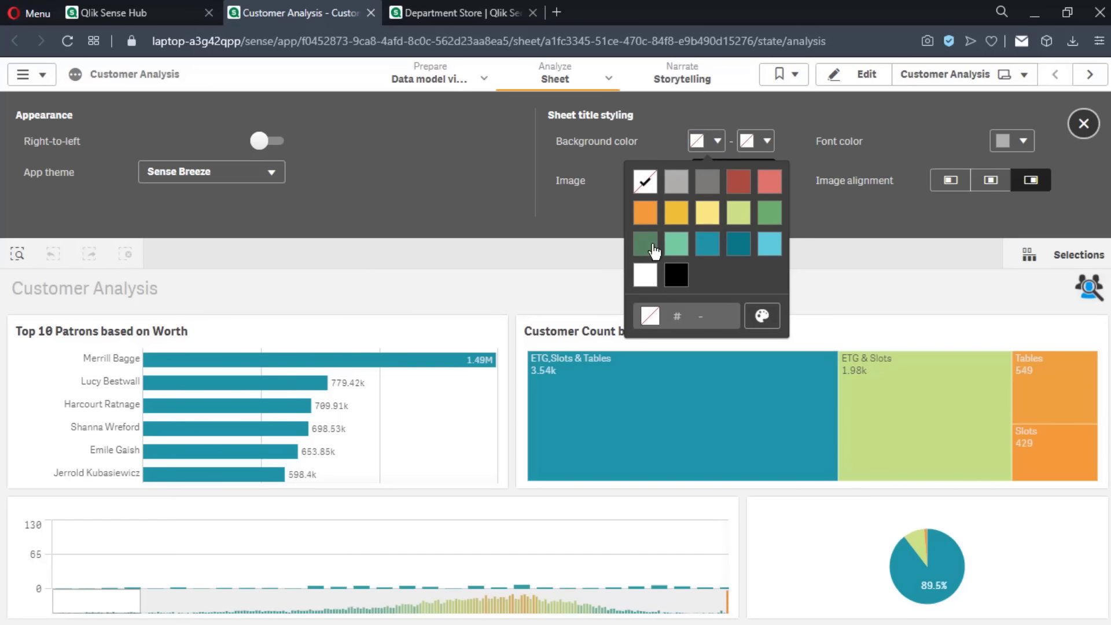
pyautogui.click(650, 246)
pyautogui.click(763, 144)
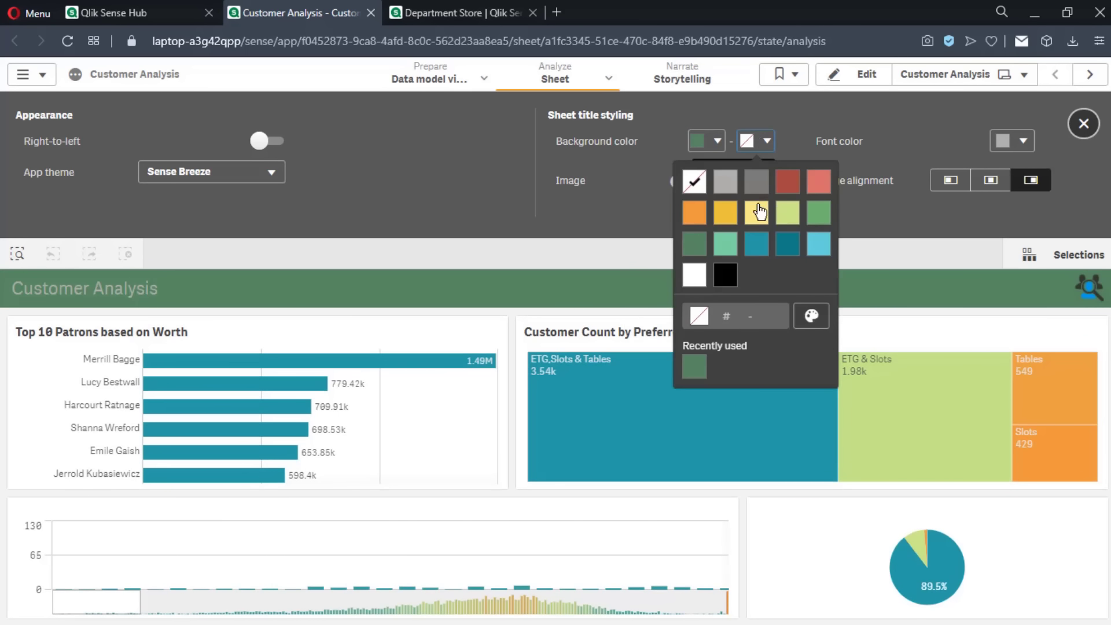
pyautogui.click(755, 213)
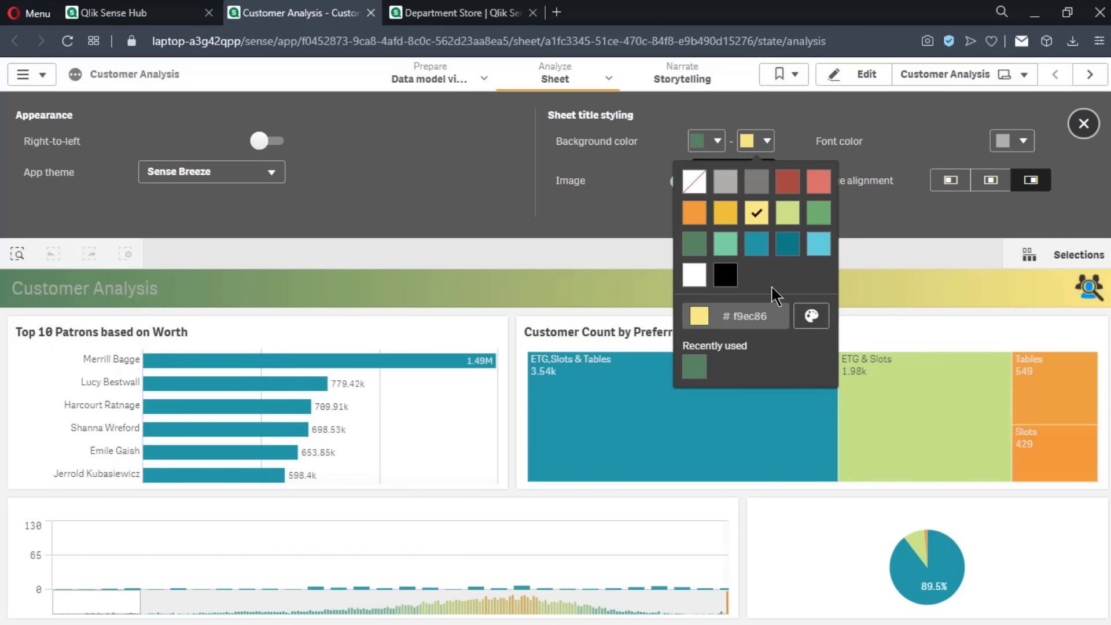
pyautogui.click(770, 316)
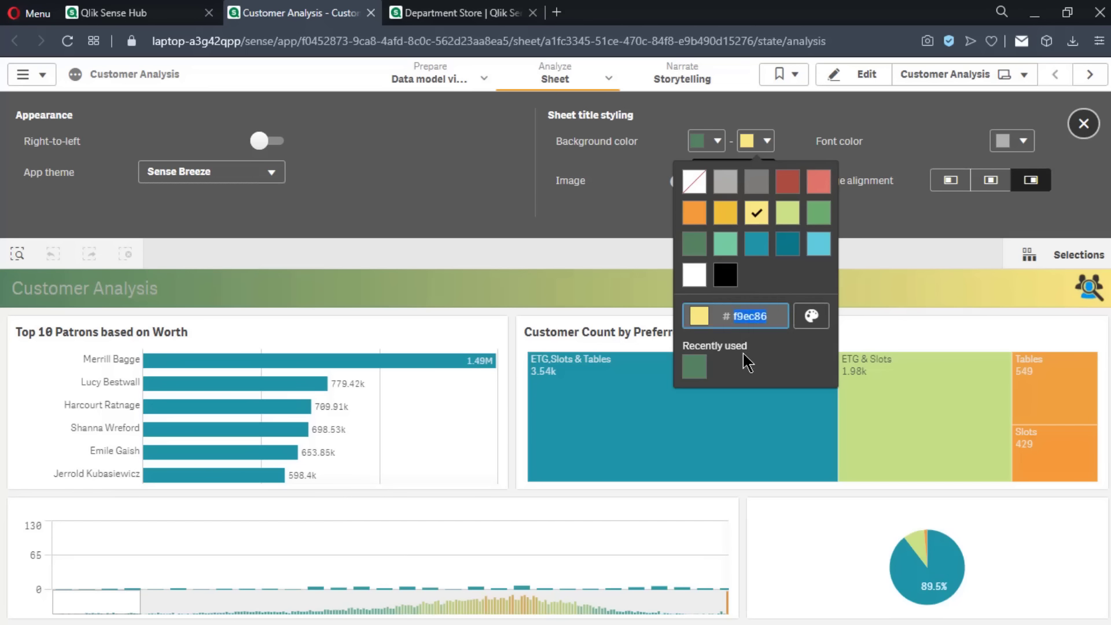
pyautogui.click(811, 315)
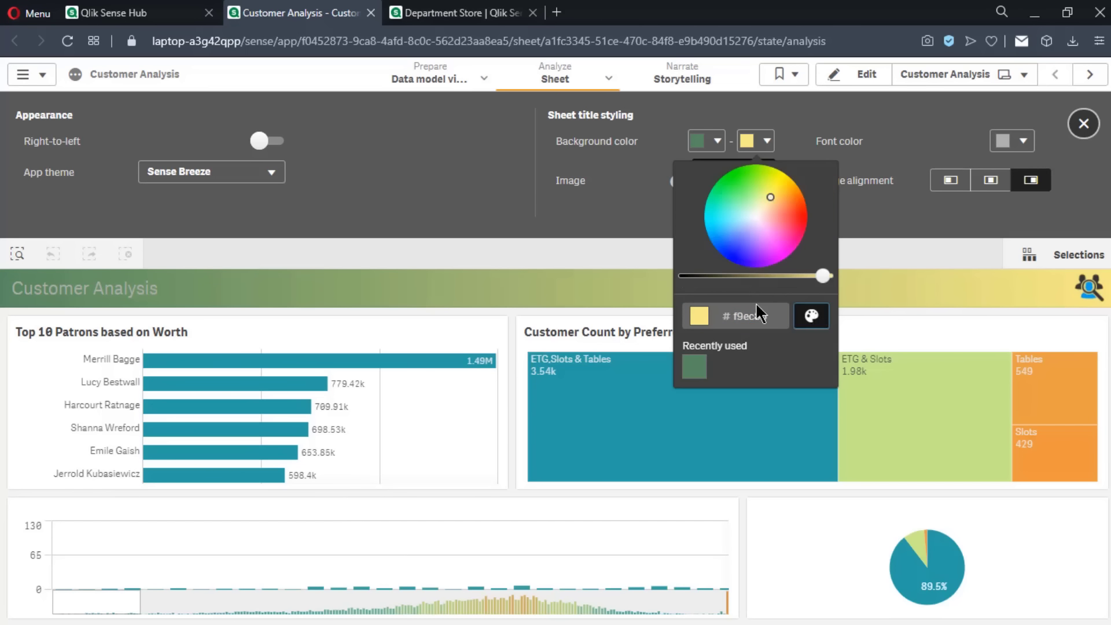
pyautogui.click(879, 232)
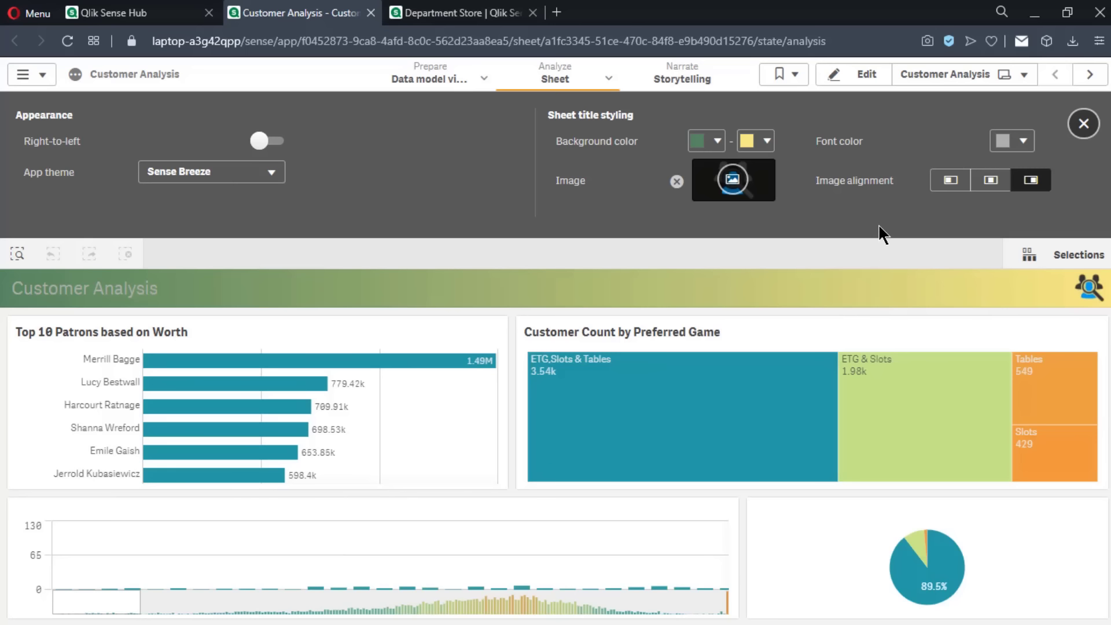
# Browse the in-app and default images available for the sheet title in the media library, inserting none
pyautogui.click(733, 184)
pyautogui.click(725, 209)
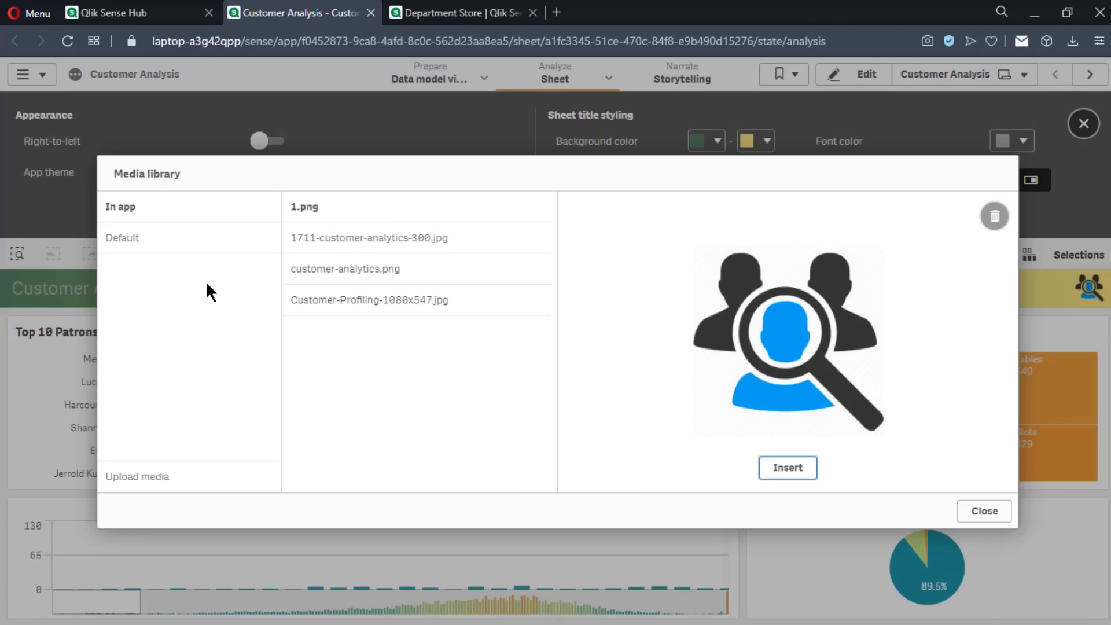
pyautogui.click(208, 248)
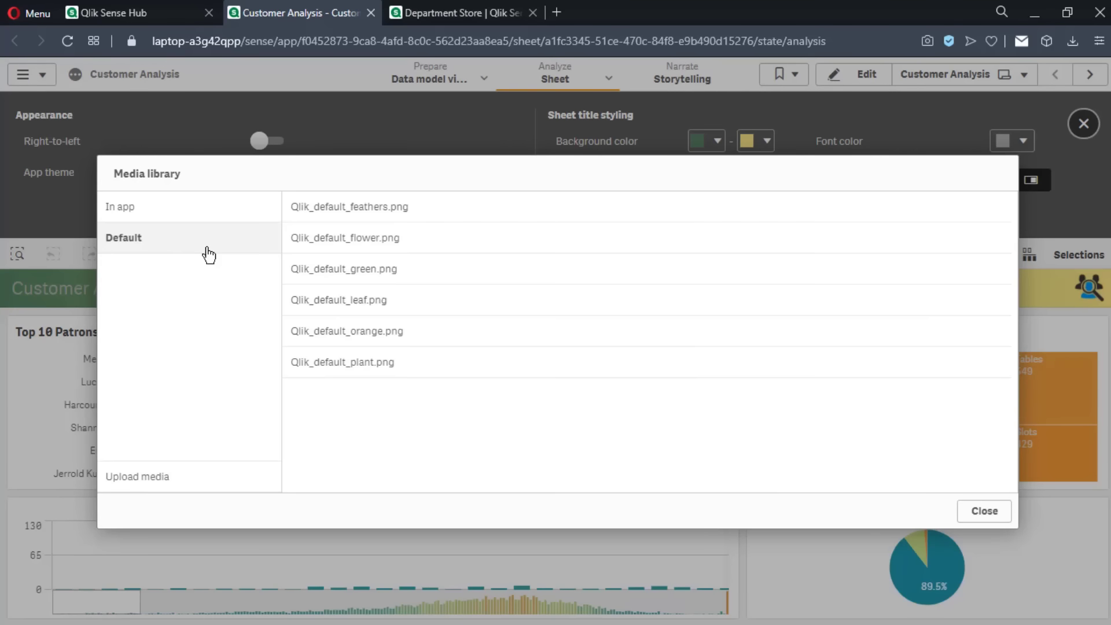
pyautogui.click(189, 476)
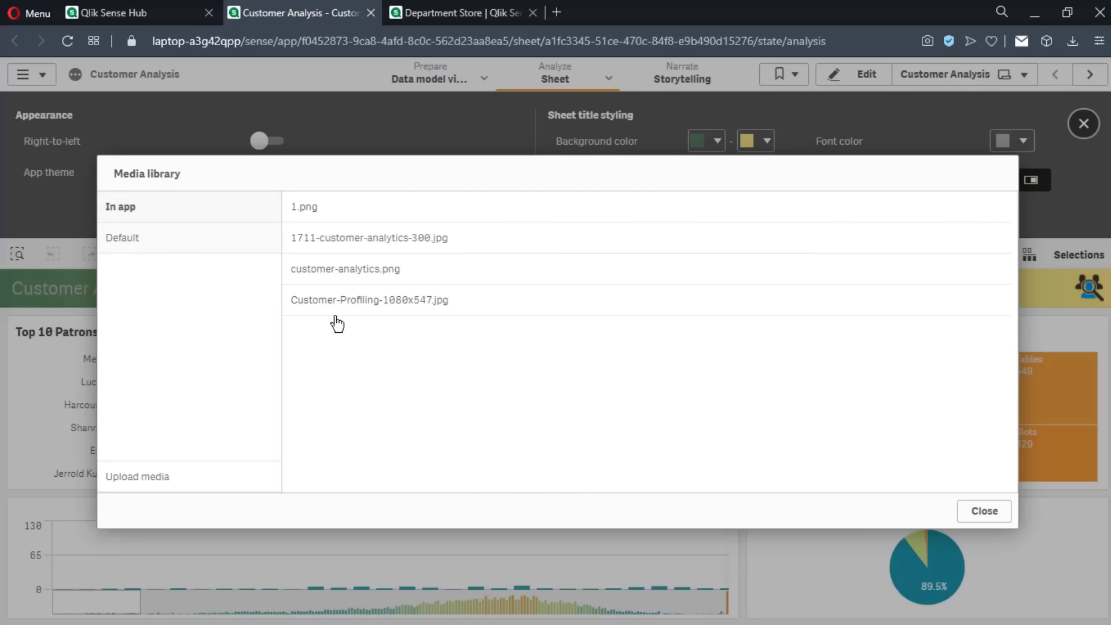
pyautogui.click(966, 510)
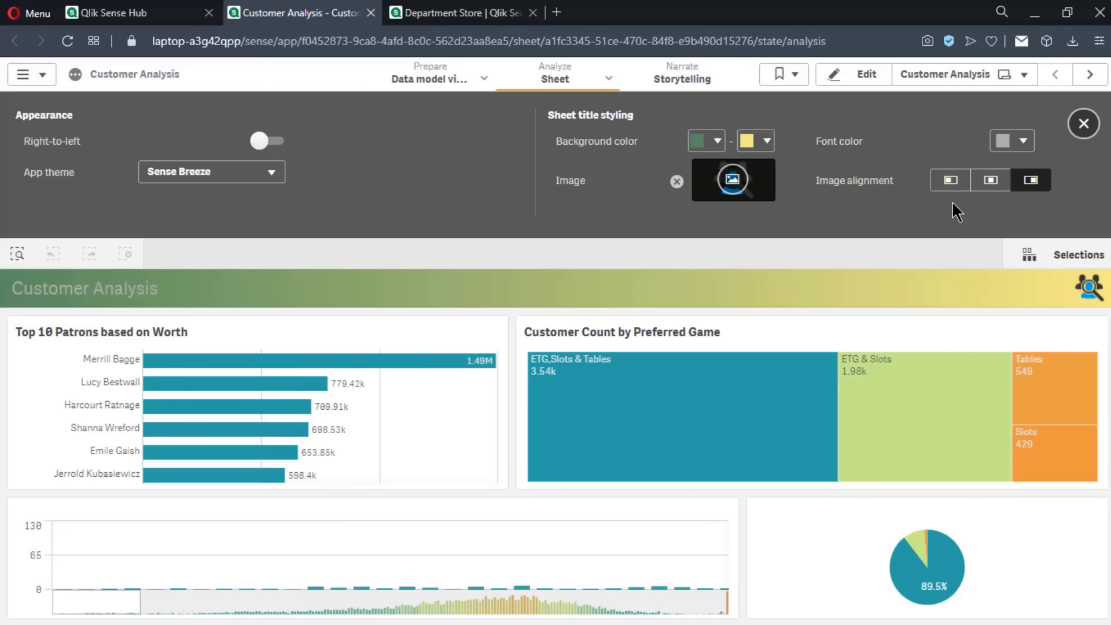
# Try the left and center alignments for the sheet title image, ending on right alignment
pyautogui.click(951, 184)
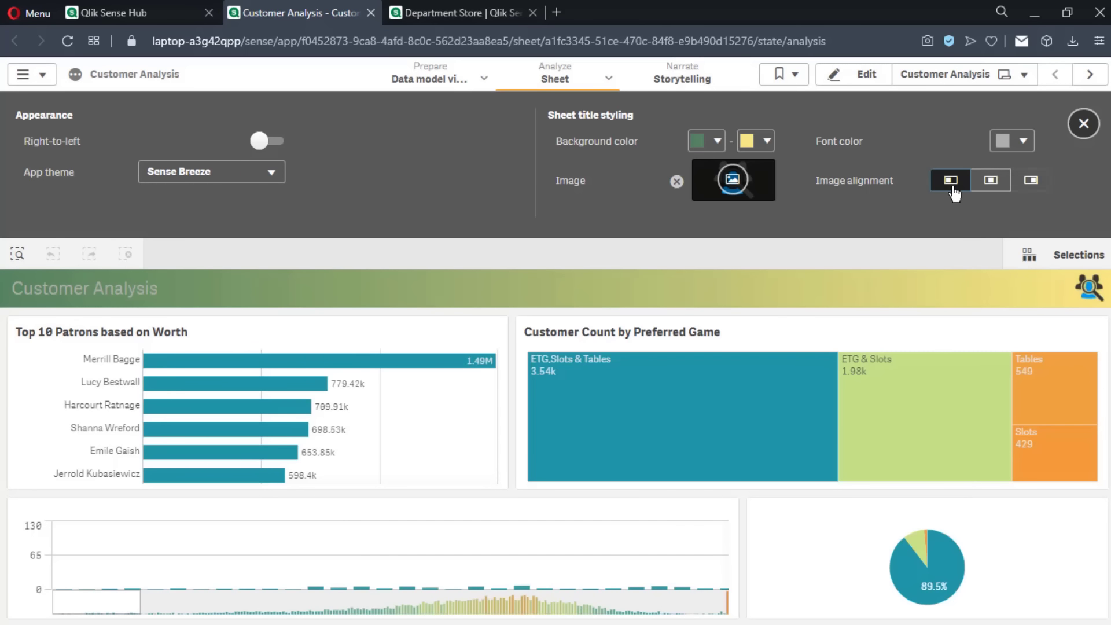
pyautogui.click(988, 184)
pyautogui.click(1031, 181)
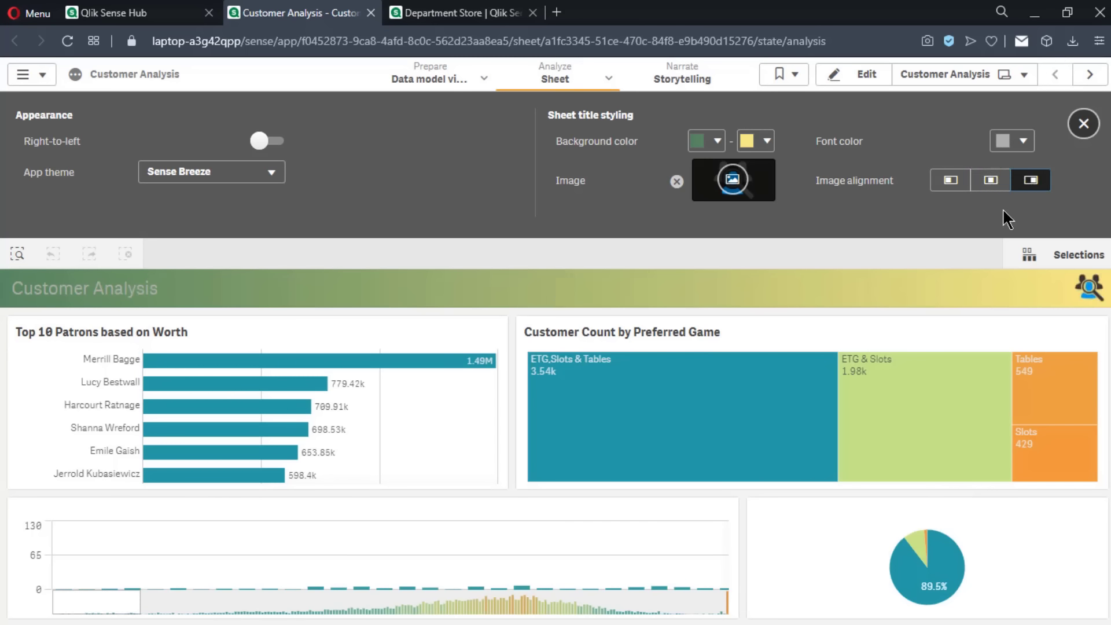
# Set the sheet title's font color to black (#000000) and close the app options
pyautogui.click(1024, 142)
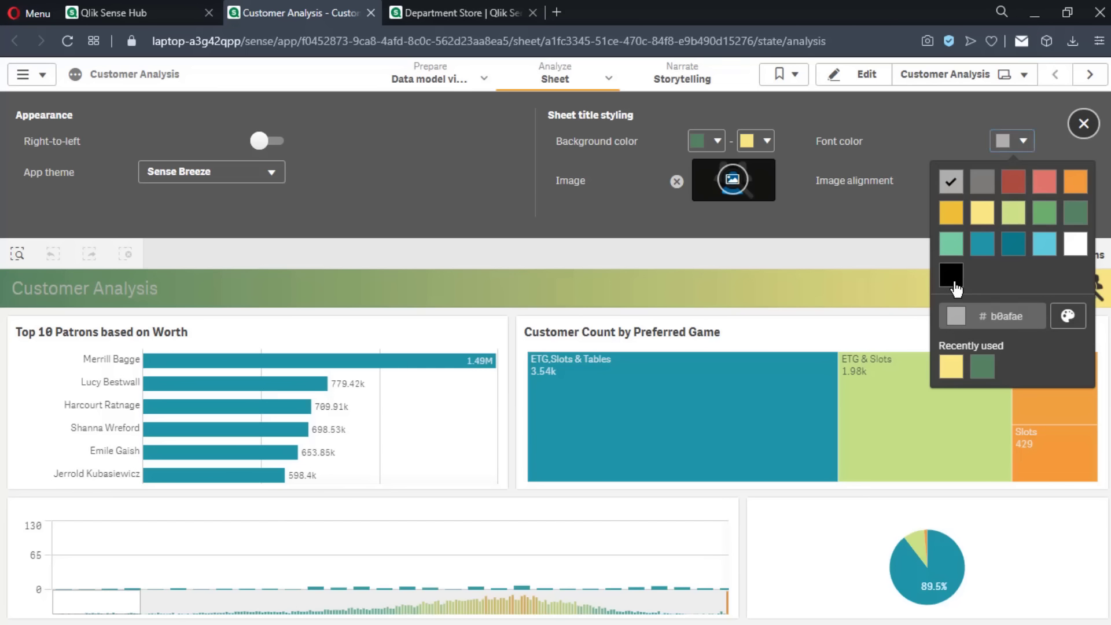
pyautogui.click(952, 276)
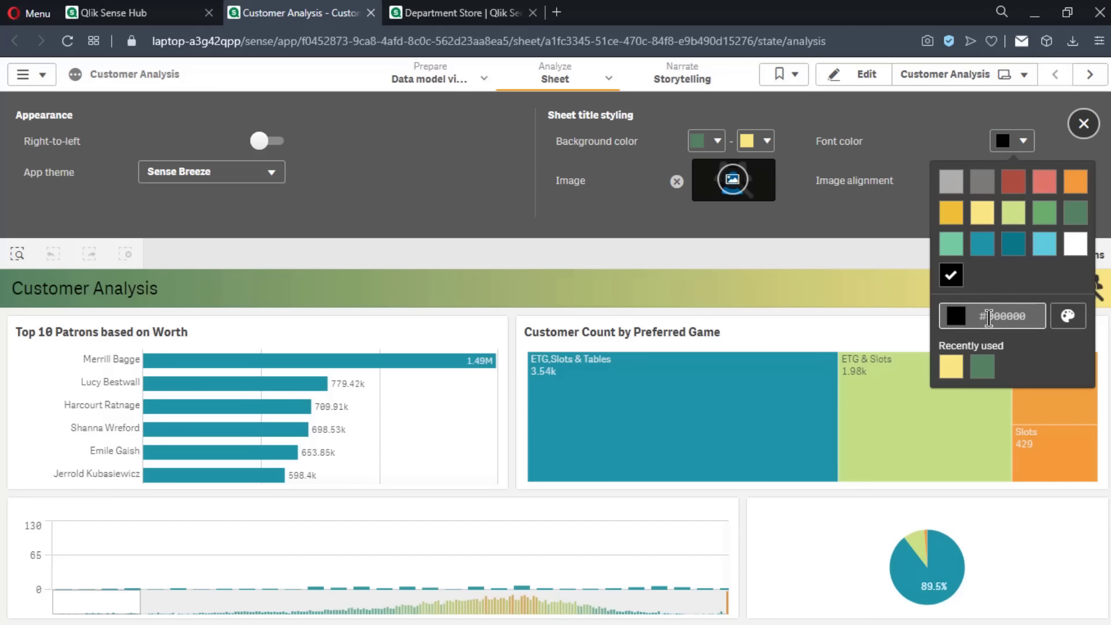
pyautogui.click(1106, 180)
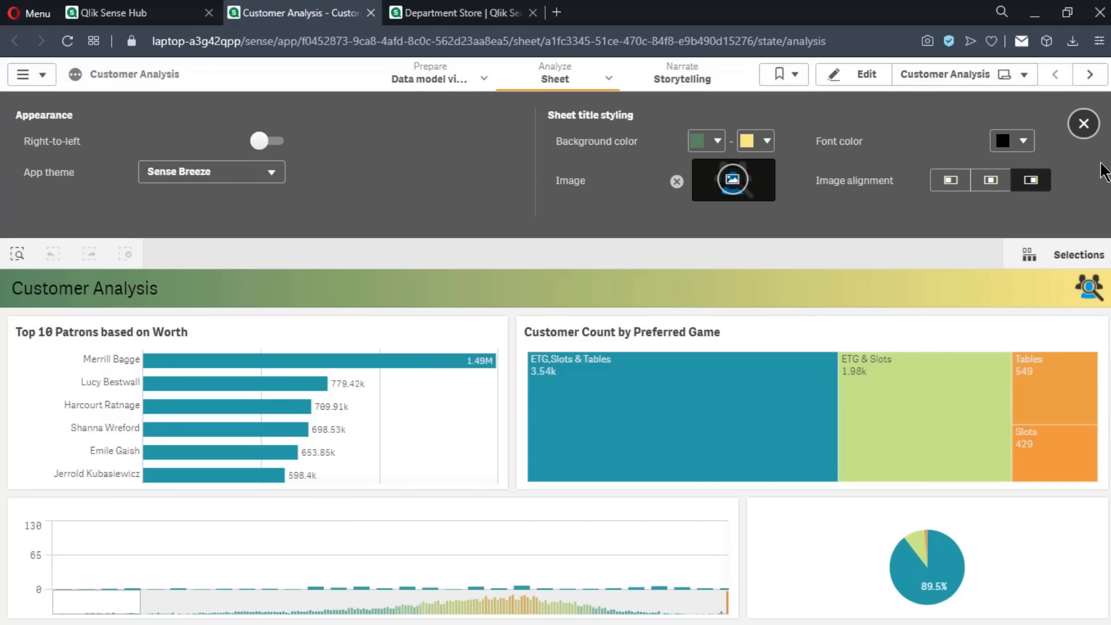
pyautogui.click(1084, 123)
# Start editing the app details and preview the in-app images, from 1.png to Customer-Profiling-1080x547.jpg, for the app thumbnail
pyautogui.click(1088, 129)
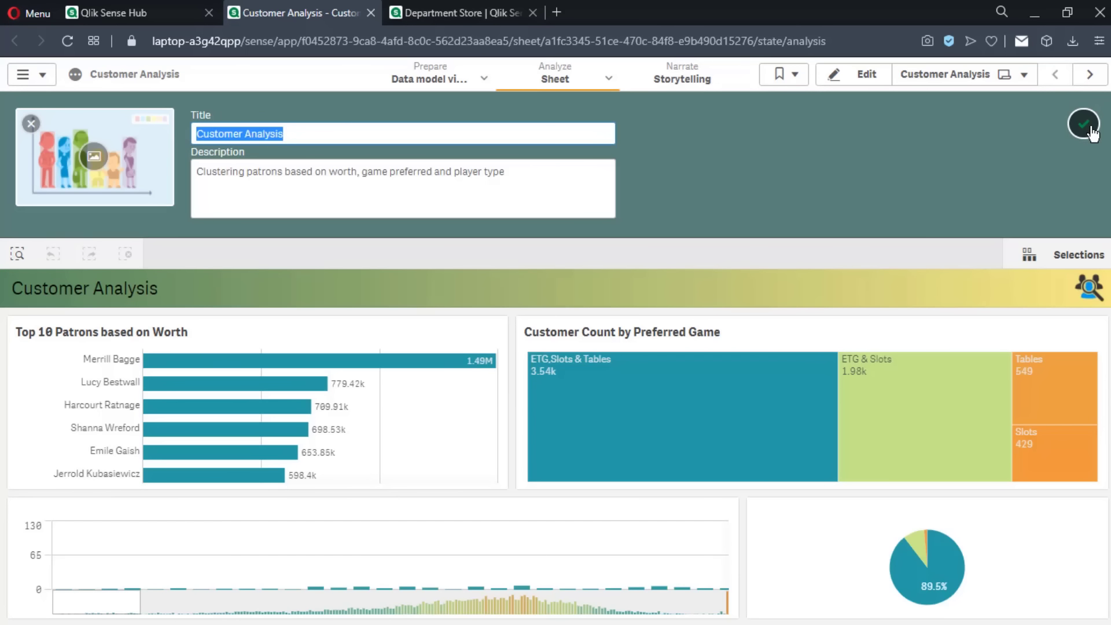
pyautogui.click(94, 157)
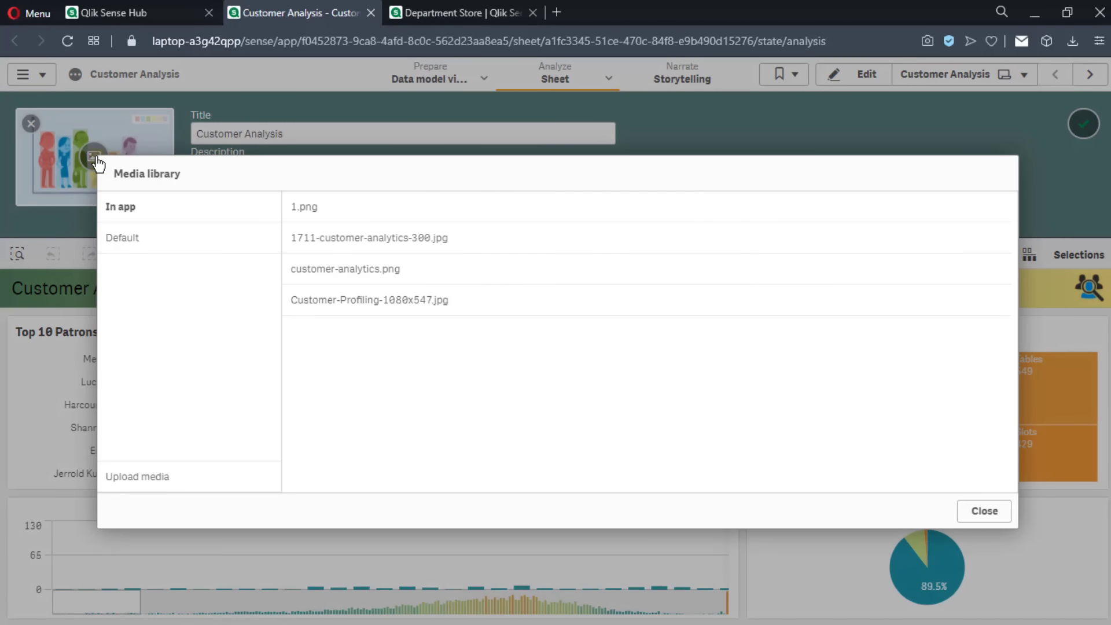
pyautogui.click(357, 206)
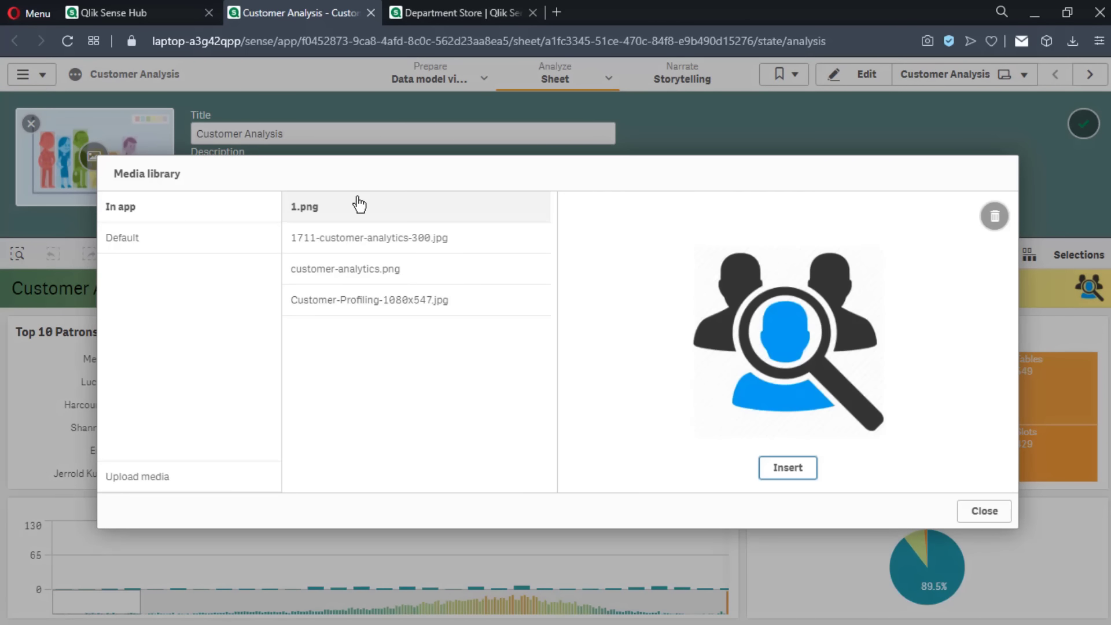
pyautogui.click(357, 238)
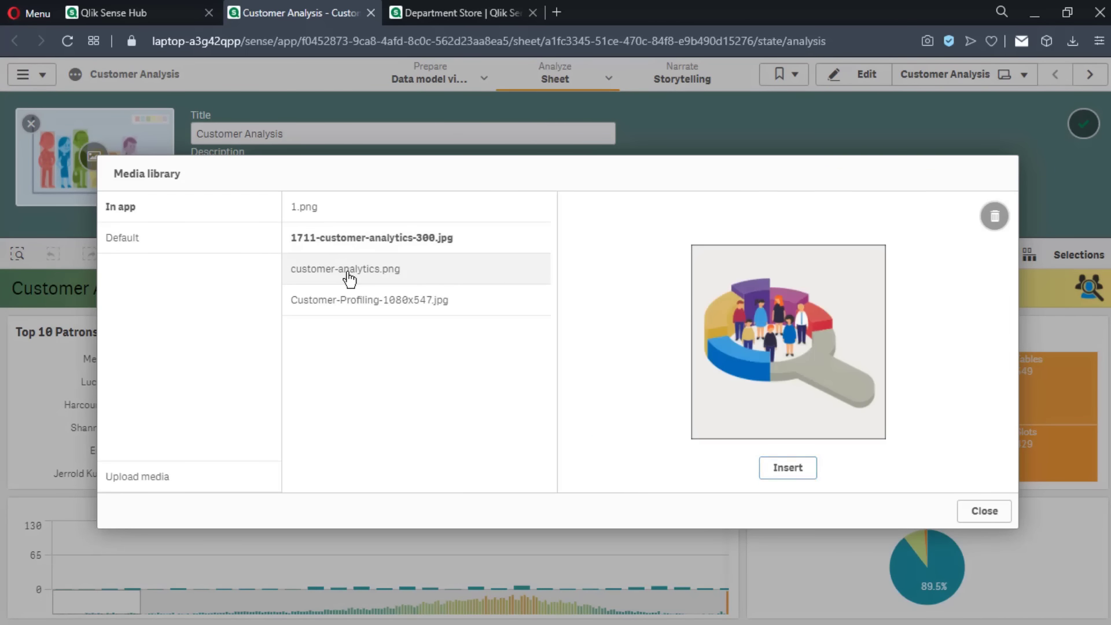
pyautogui.click(349, 273)
pyautogui.click(339, 305)
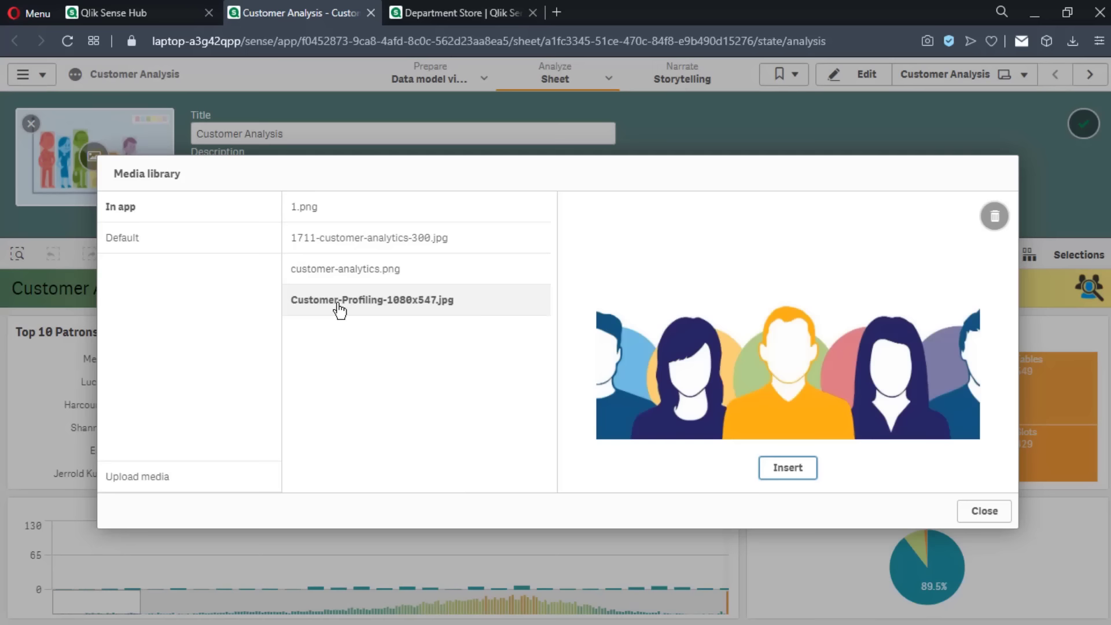
# Preview the in-app library images and insert Customer-Profiling-1080x547.jpg as the Customer Analysis app's thumbnail
pyautogui.click(357, 242)
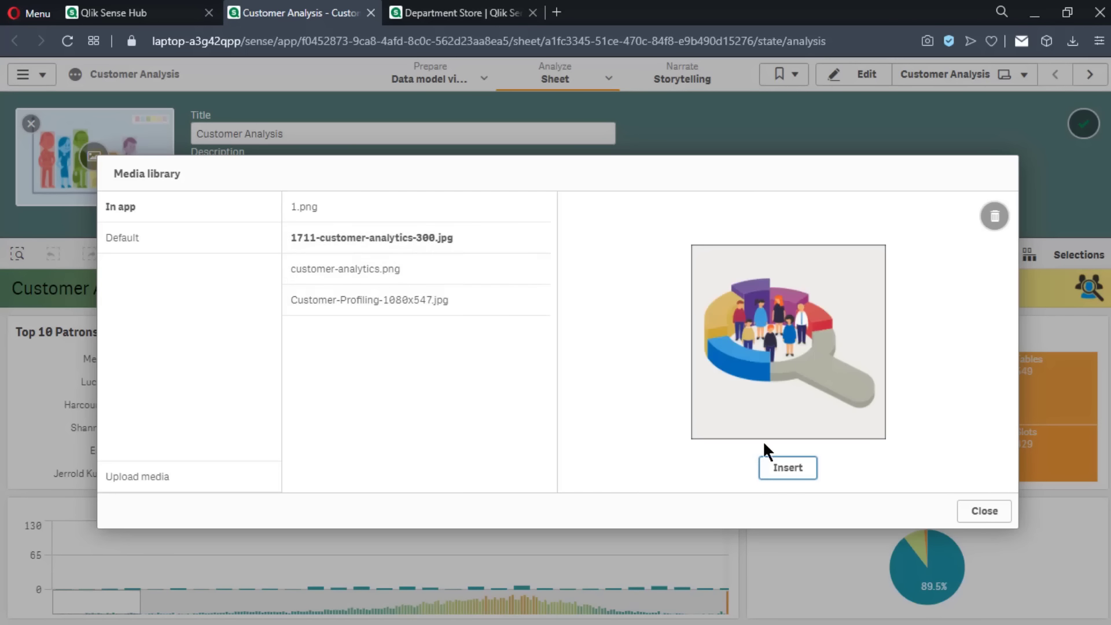
pyautogui.click(400, 279)
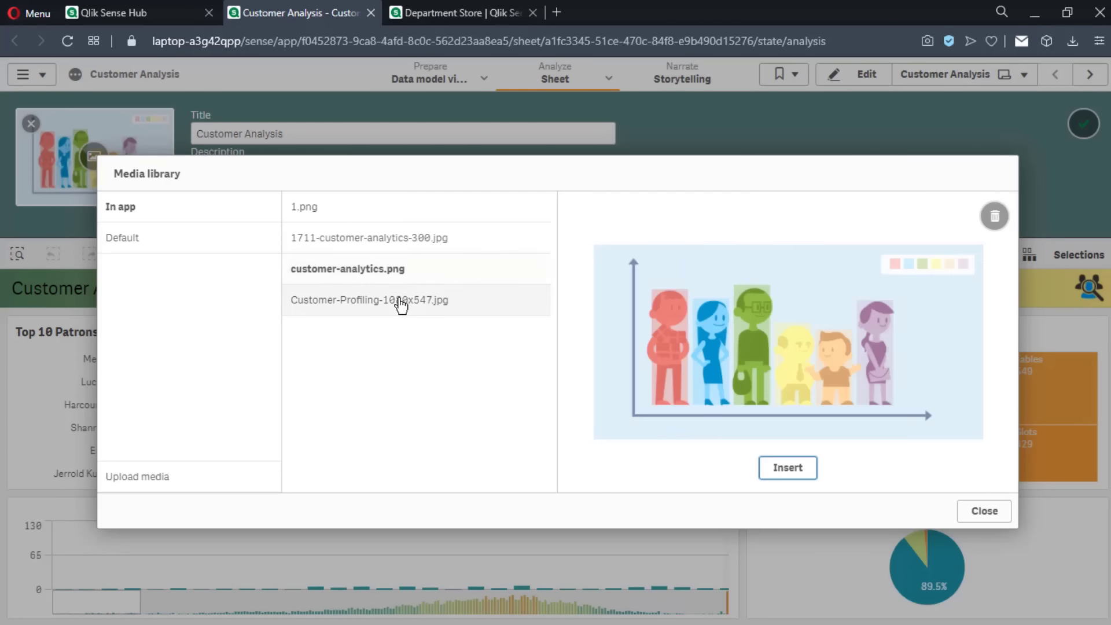
pyautogui.click(400, 301)
pyautogui.click(779, 470)
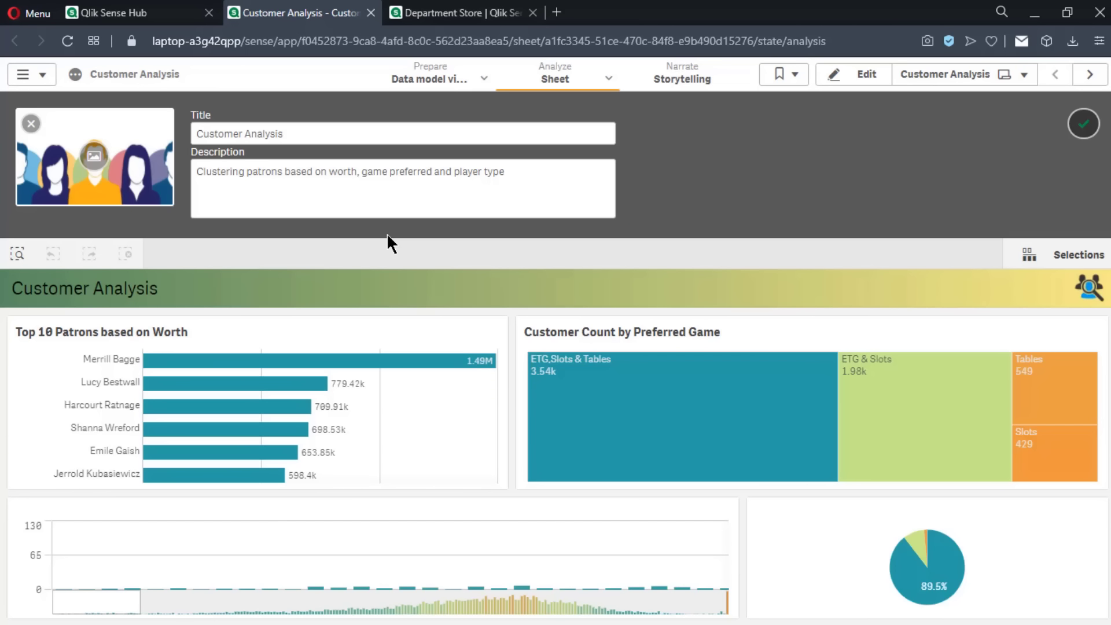
# Review the Customer Analysis app's title and description, and finish editing the app details
pyautogui.click(246, 133)
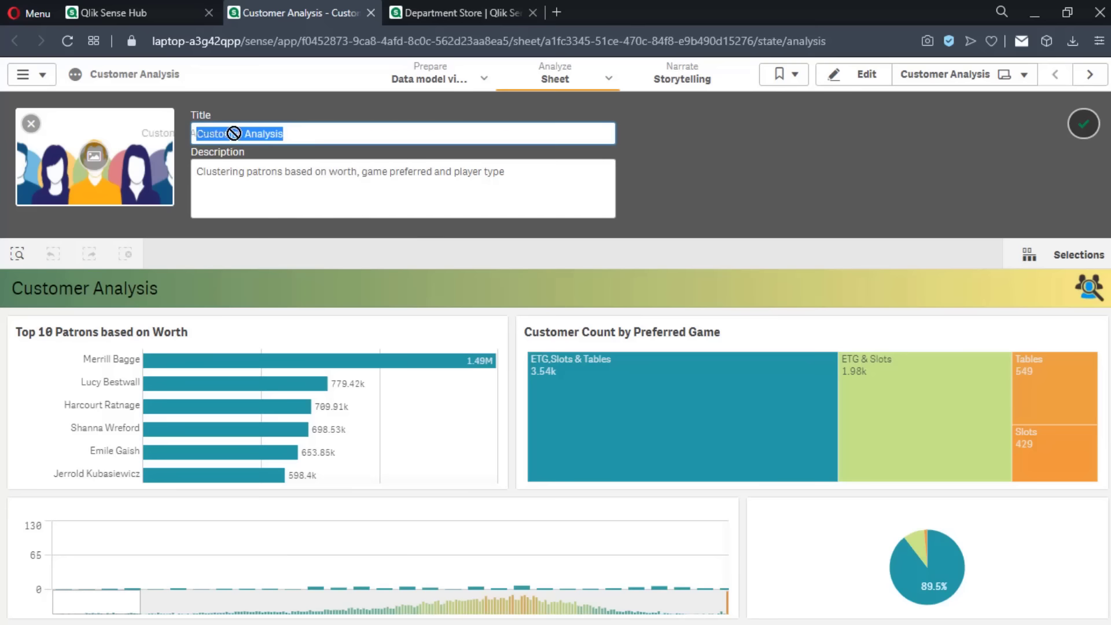
pyautogui.moveTo(528, 169); pyautogui.dragTo(137, 173)
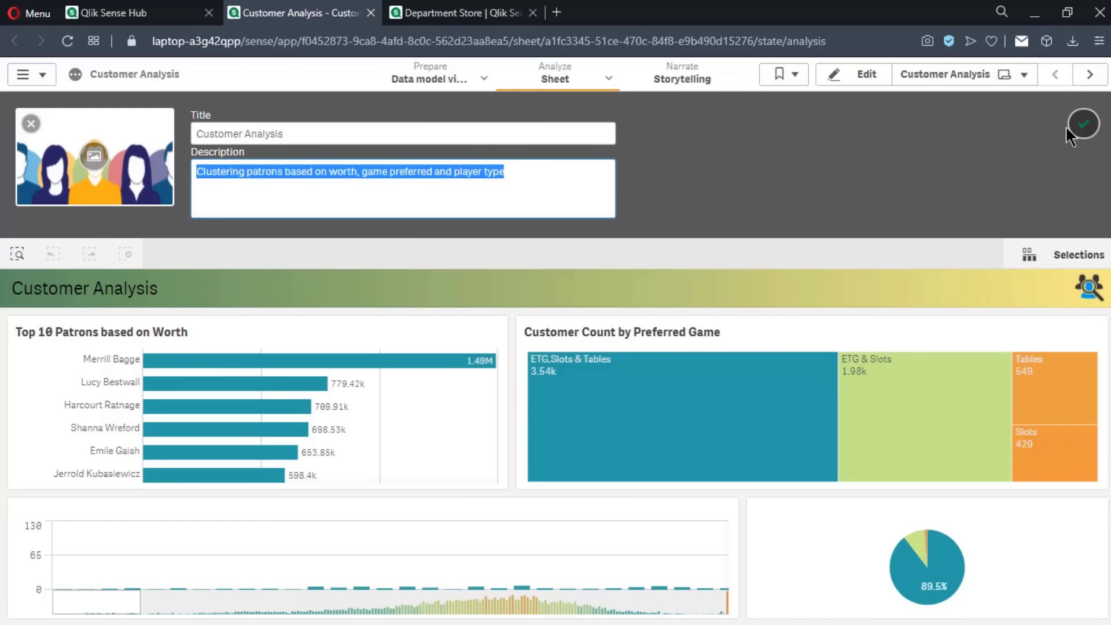
pyautogui.click(1084, 125)
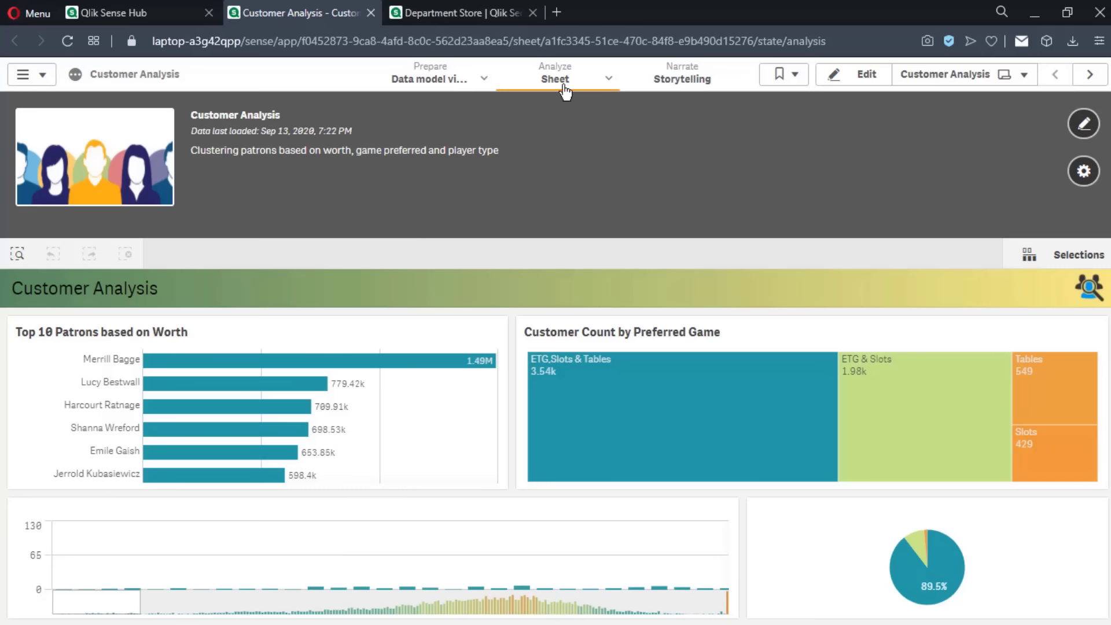
# Switch to the Department Store app and open Department Store Data.xlsx from the user's Desktop on drive C as a data source
pyautogui.click(480, 15)
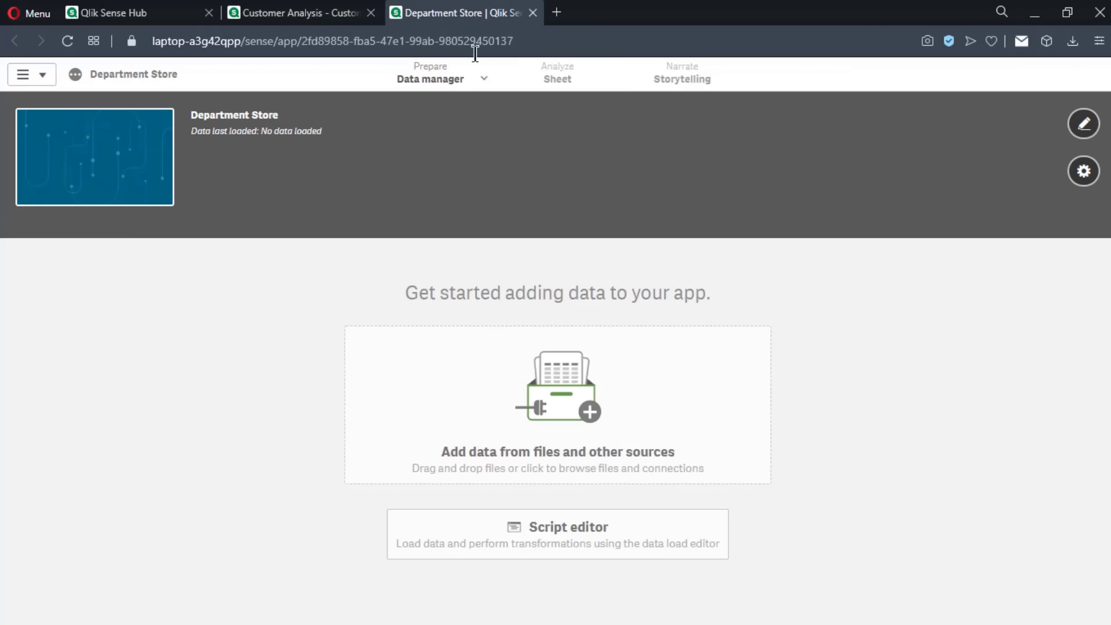
pyautogui.click(524, 407)
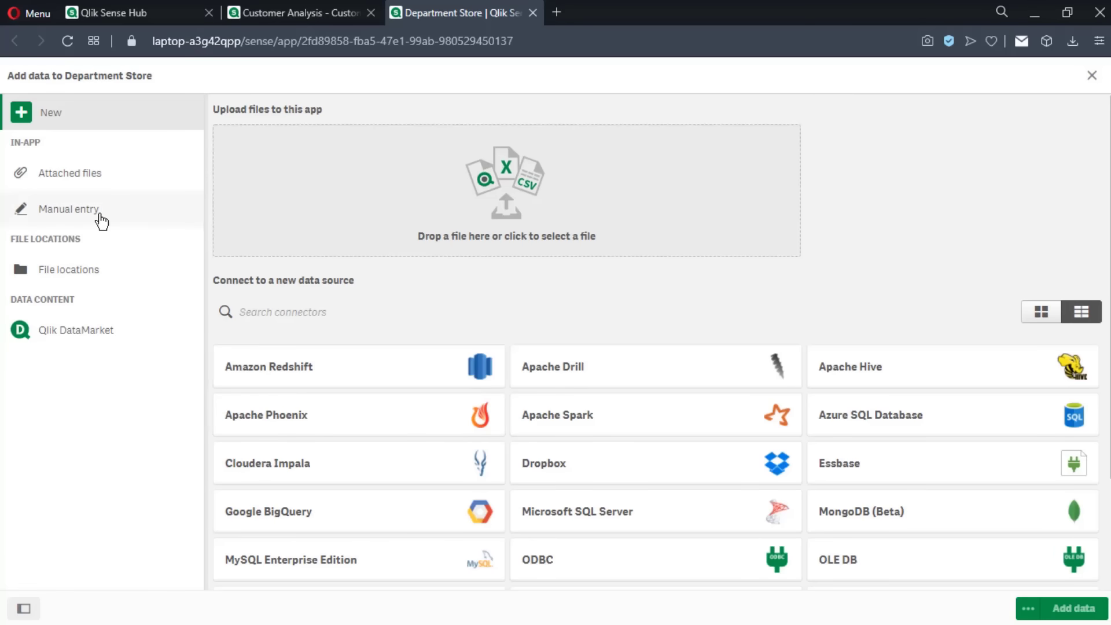
pyautogui.click(87, 269)
pyautogui.click(415, 385)
pyautogui.scroll(-3, 357, 477)
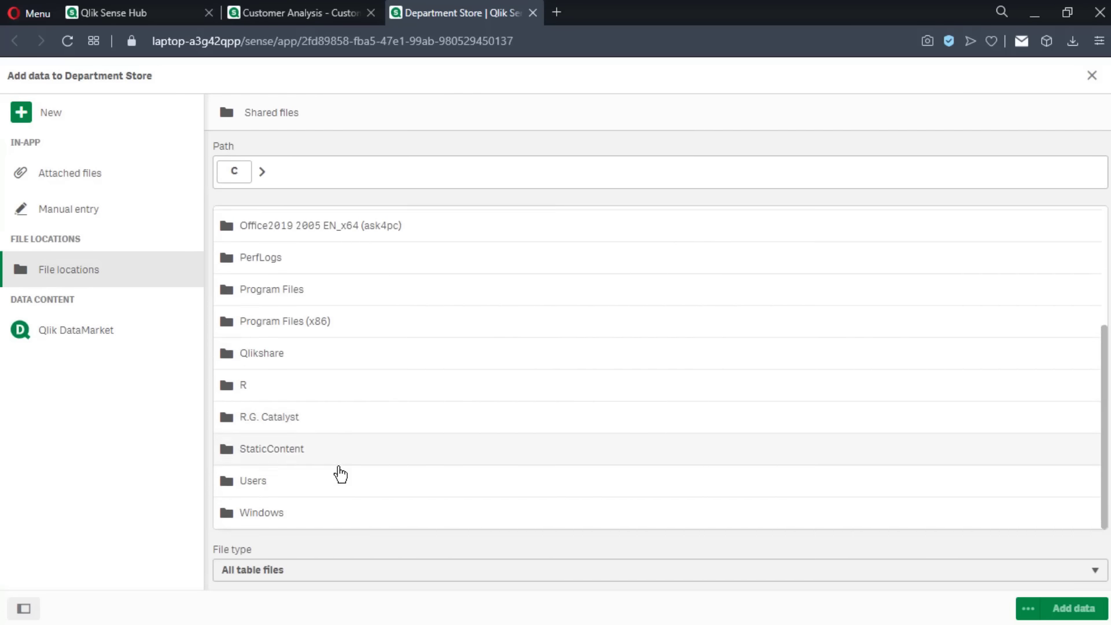
pyautogui.click(337, 474)
pyautogui.click(336, 446)
pyautogui.scroll(-5, 334, 441)
pyautogui.scroll(5, 334, 429)
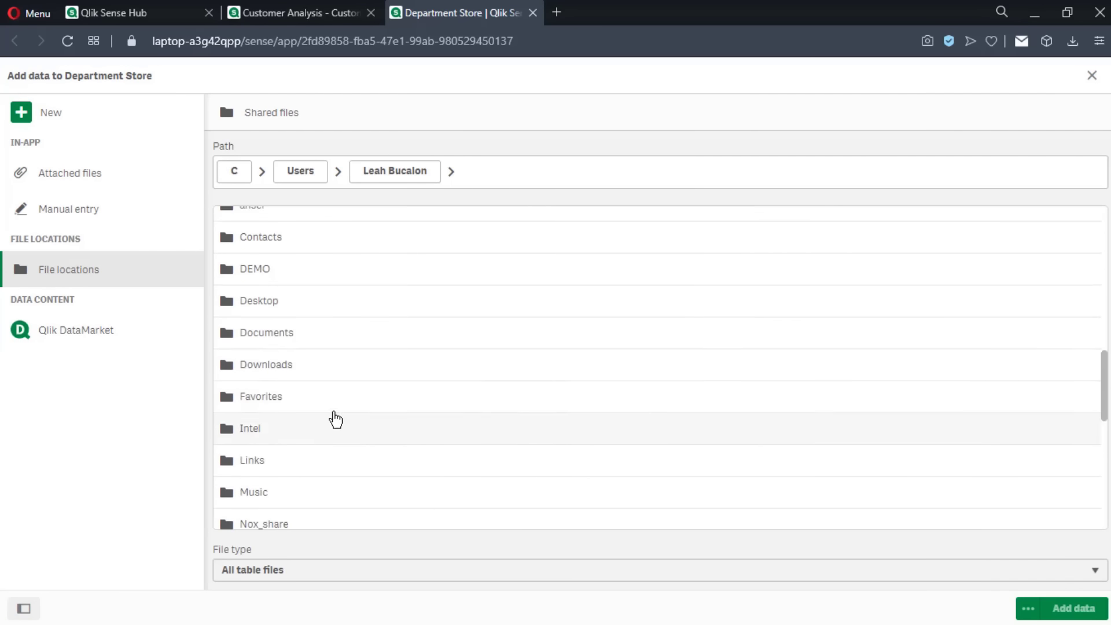
pyautogui.click(348, 301)
pyautogui.click(301, 317)
pyautogui.click(286, 321)
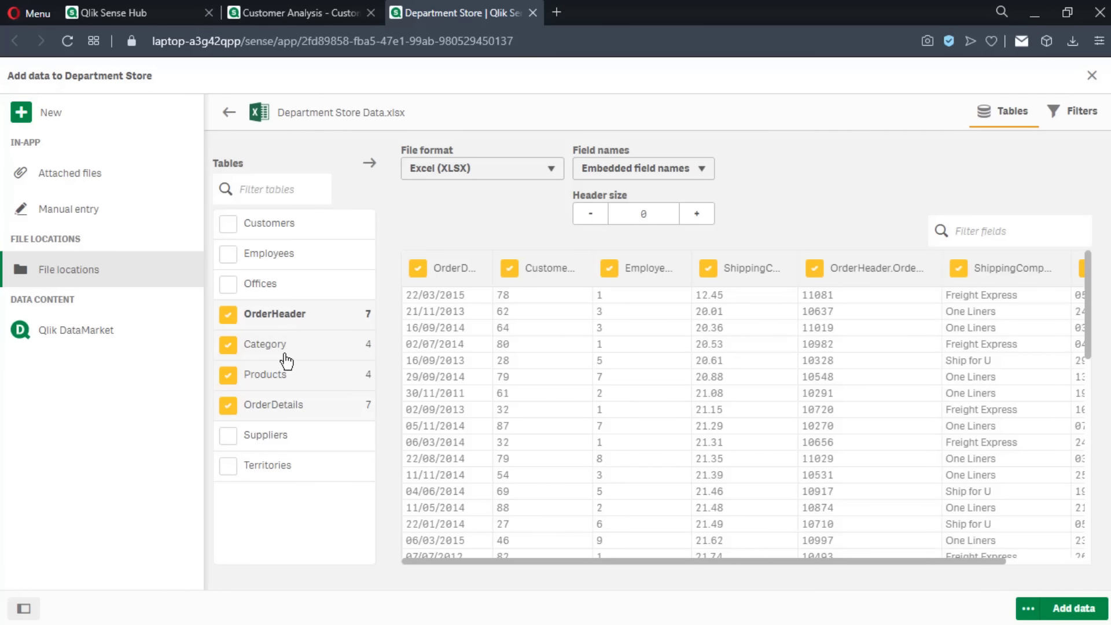
# Exclude the OrderDetails table and add the OrderHeader, Category and Products tables with data profiling enabled
pyautogui.click(278, 406)
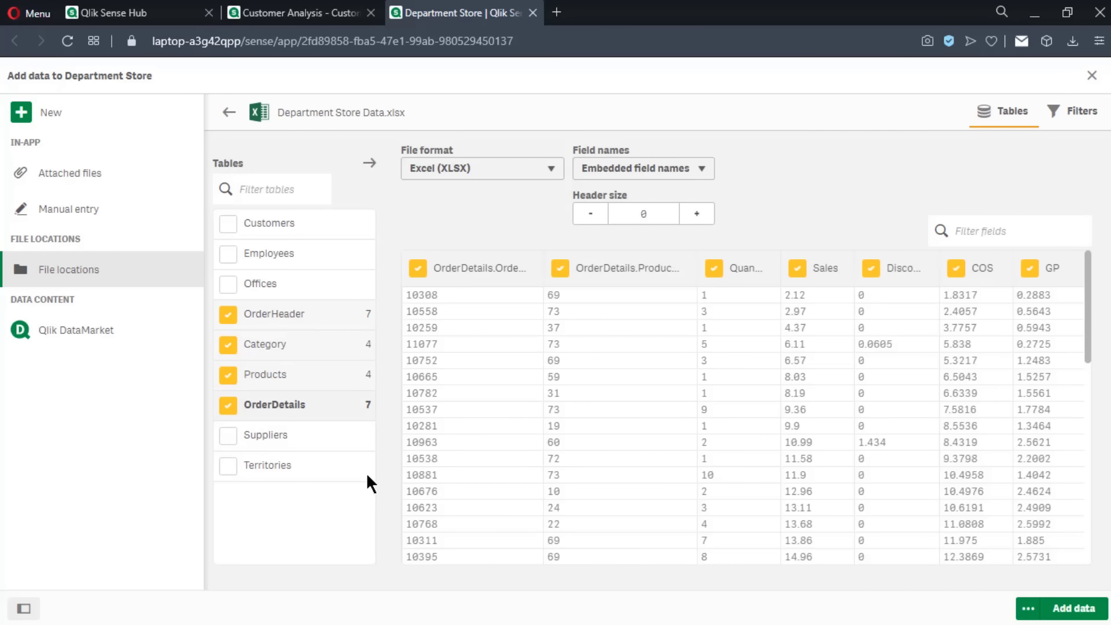
pyautogui.click(228, 405)
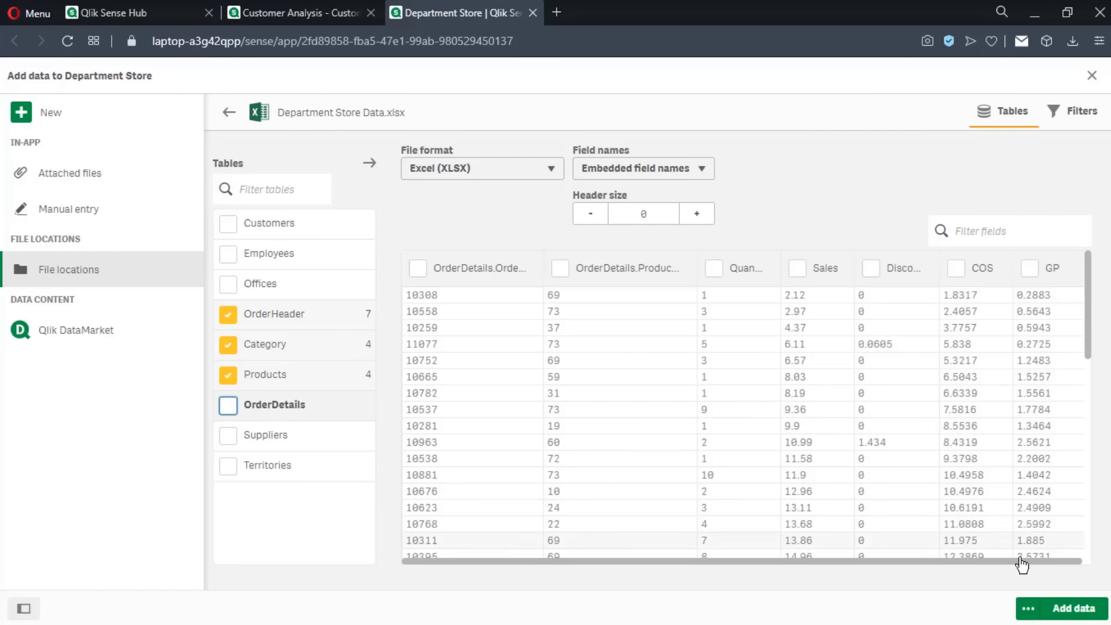
pyautogui.click(1028, 609)
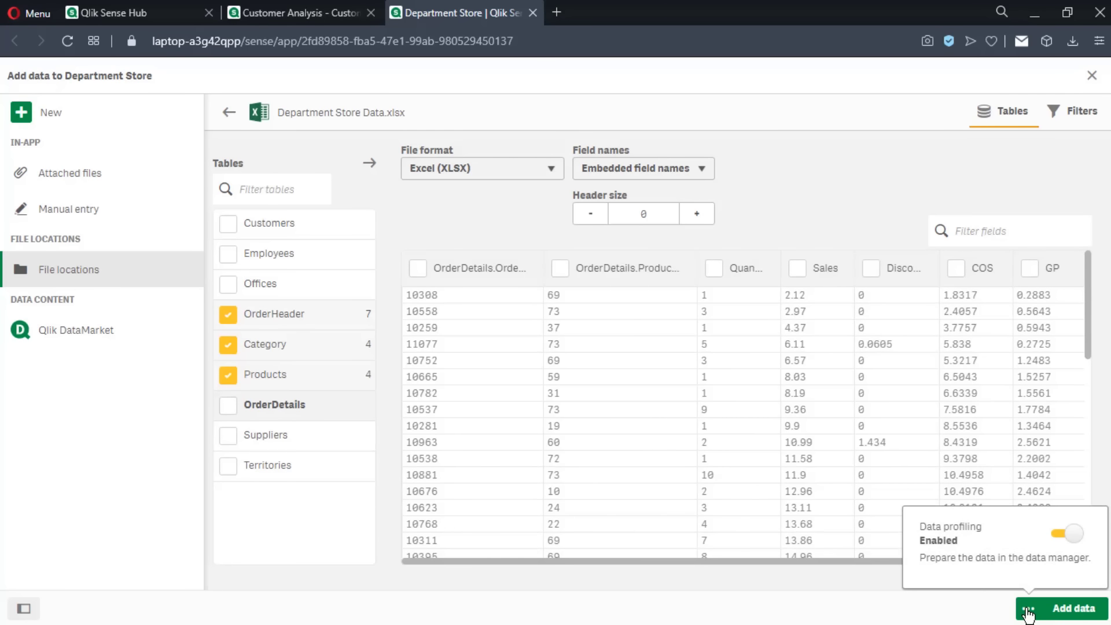
pyautogui.click(1070, 609)
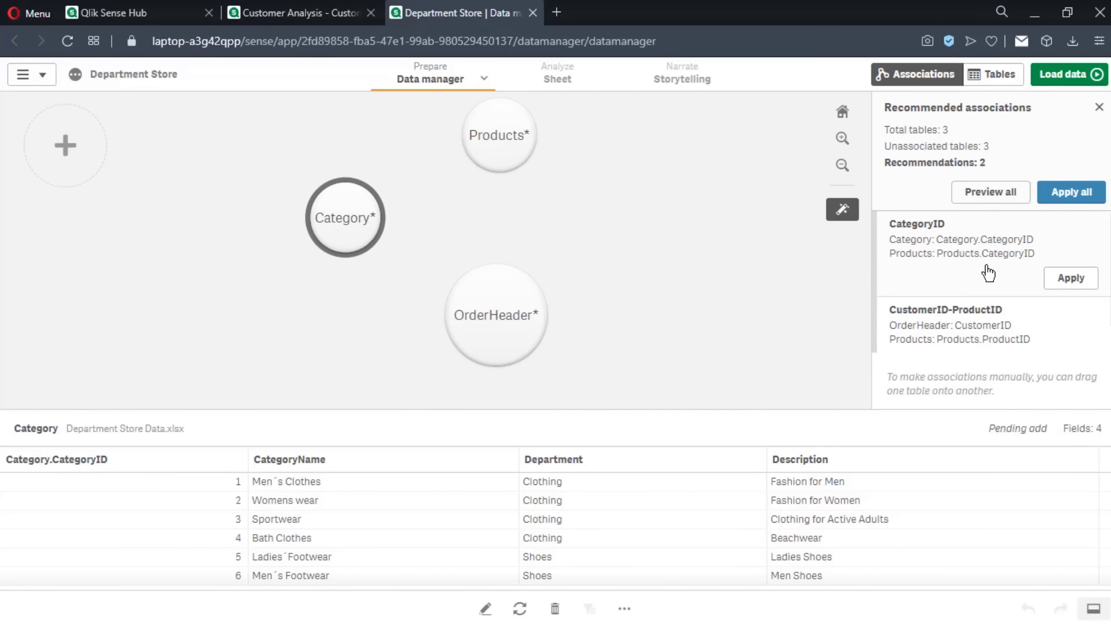
# Preview the CustomerID-ProductID and CategoryID recommended associations, apply all of them and load the data
pyautogui.click(979, 330)
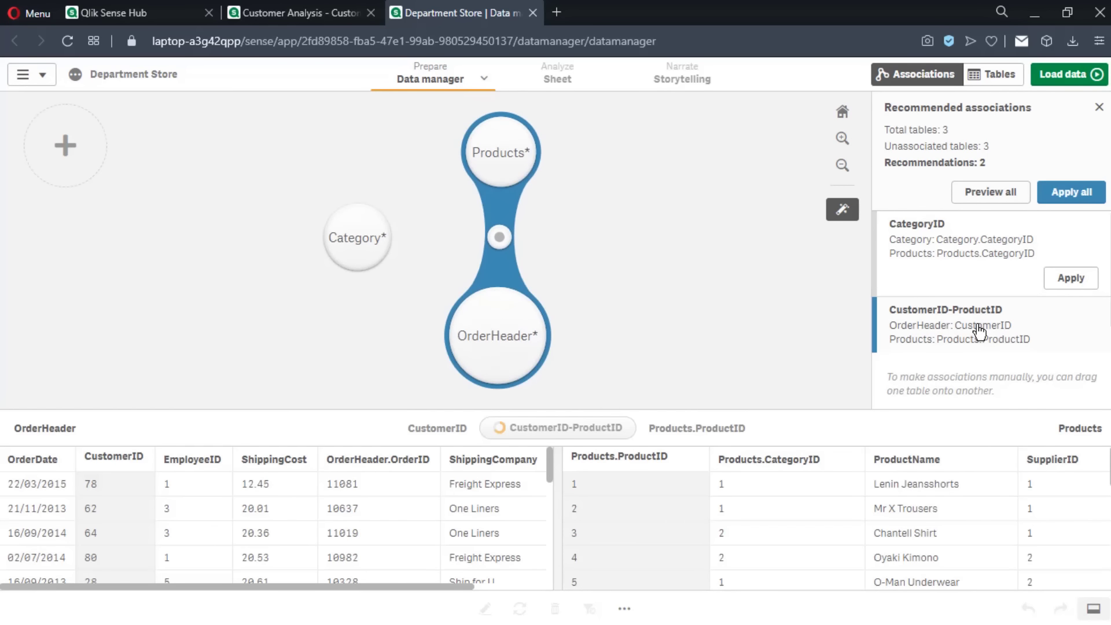
pyautogui.click(988, 274)
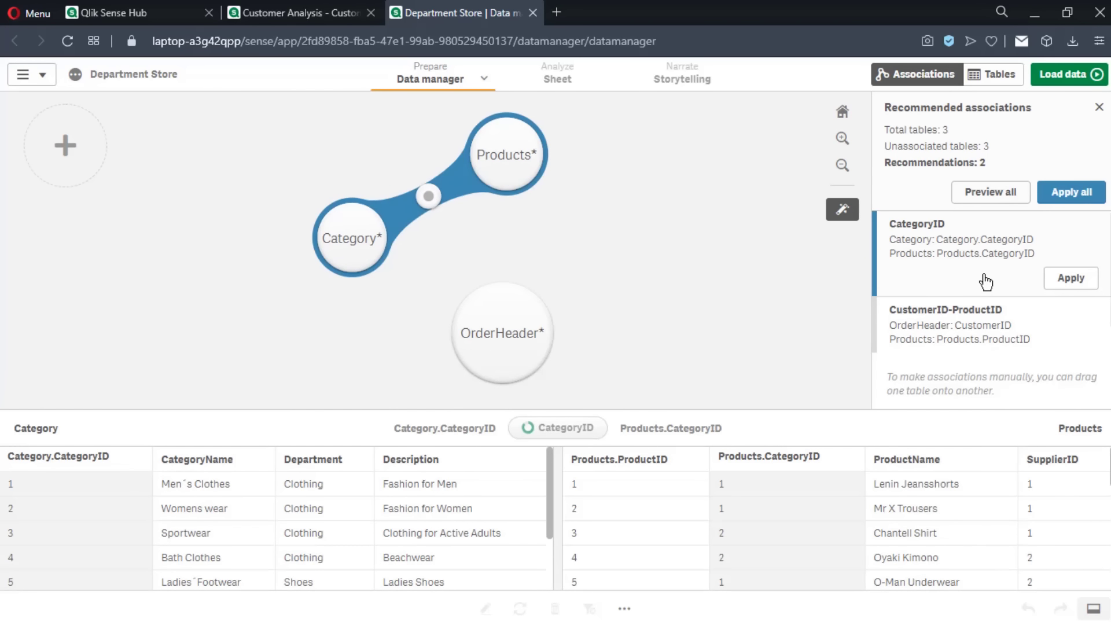
pyautogui.click(1065, 194)
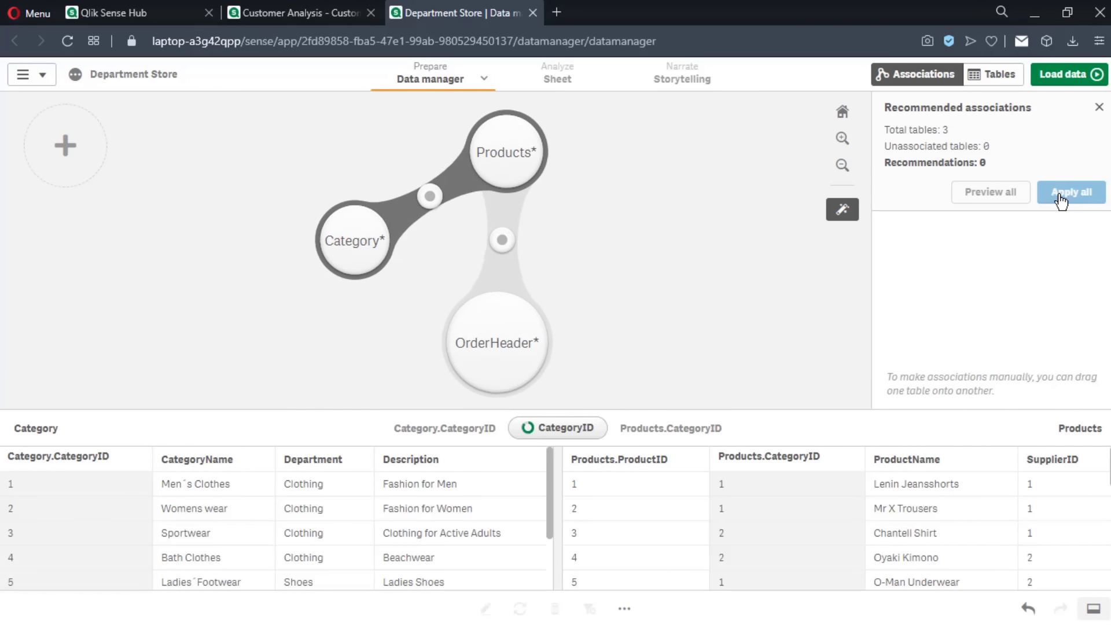
pyautogui.click(1065, 75)
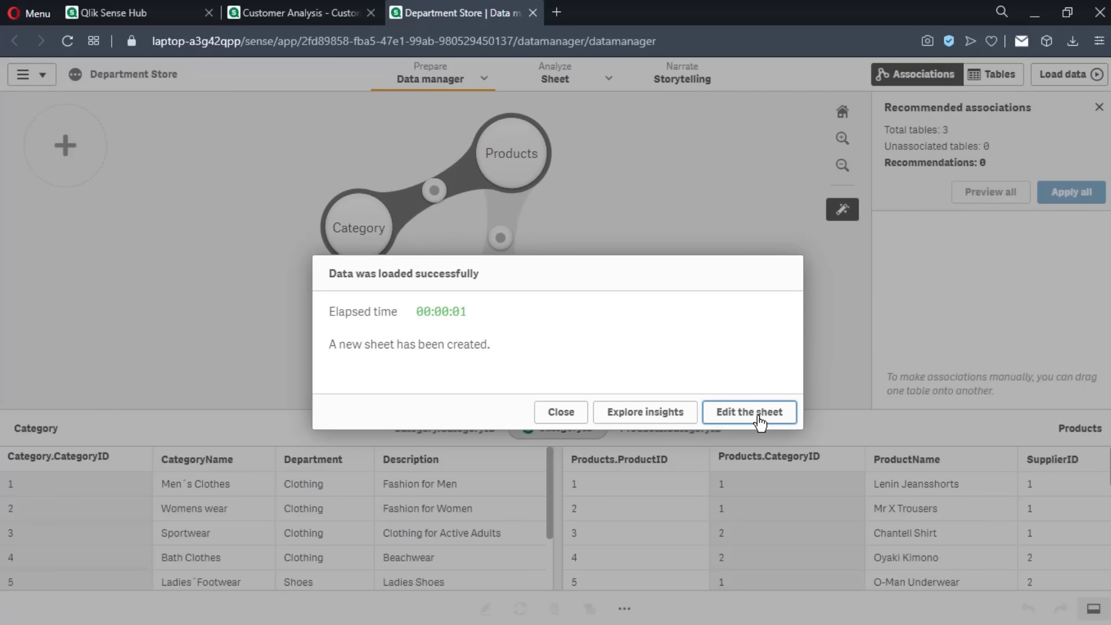
# Open the new sheet for editing and set its title to Sales in the sheet properties
pyautogui.click(760, 423)
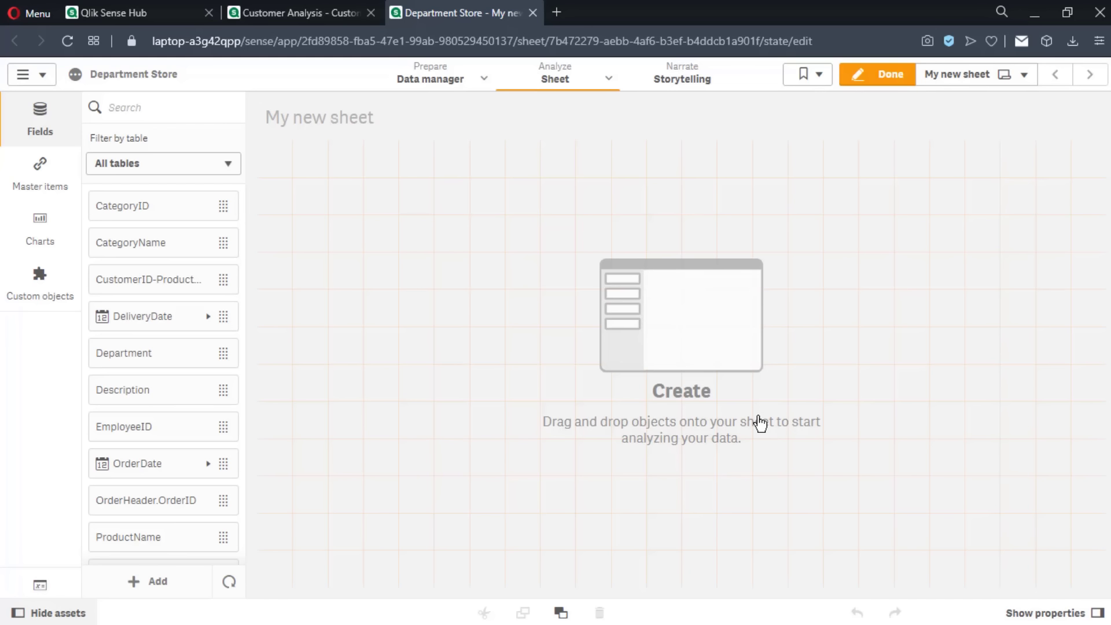
pyautogui.click(1041, 617)
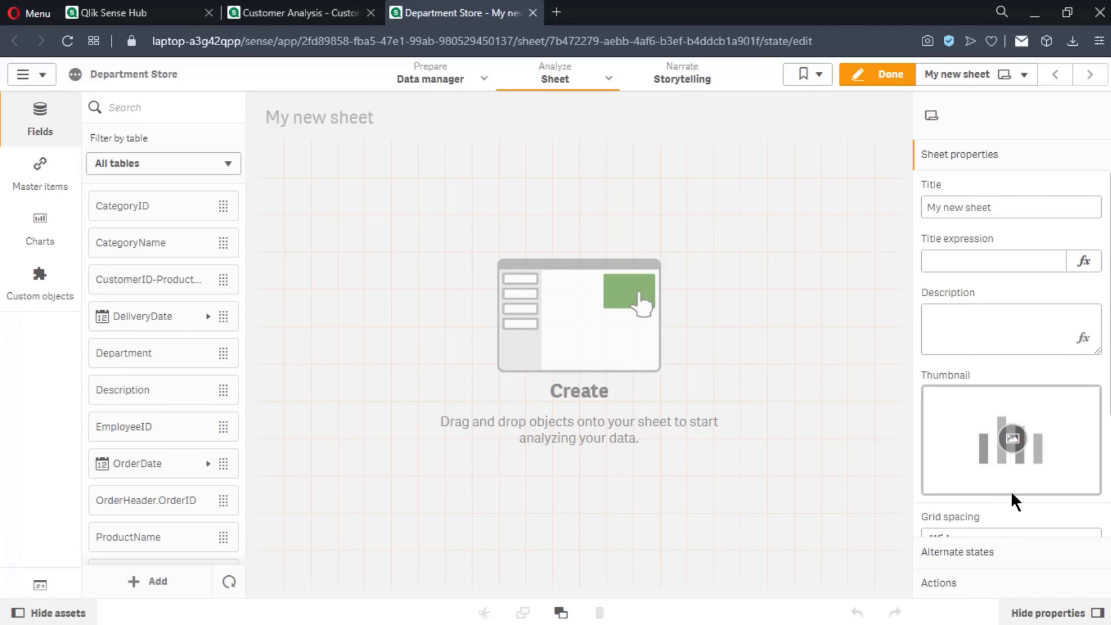
pyautogui.click(1020, 208)
pyautogui.moveTo(992, 207); pyautogui.dragTo(909, 200)
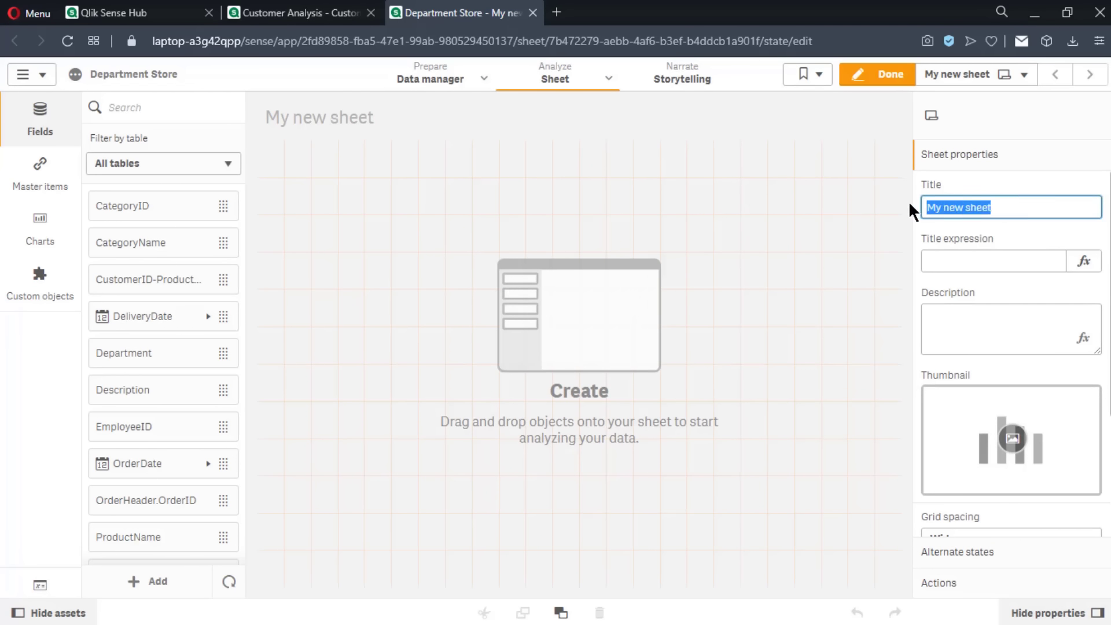
pyautogui.write('Sales')
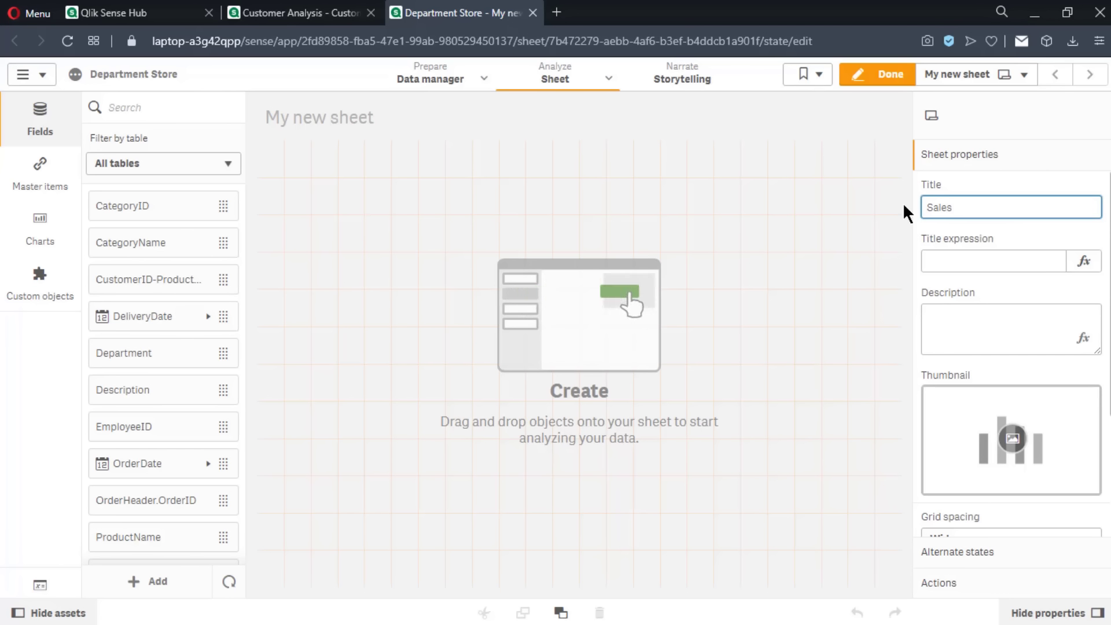
pyautogui.press('Return')
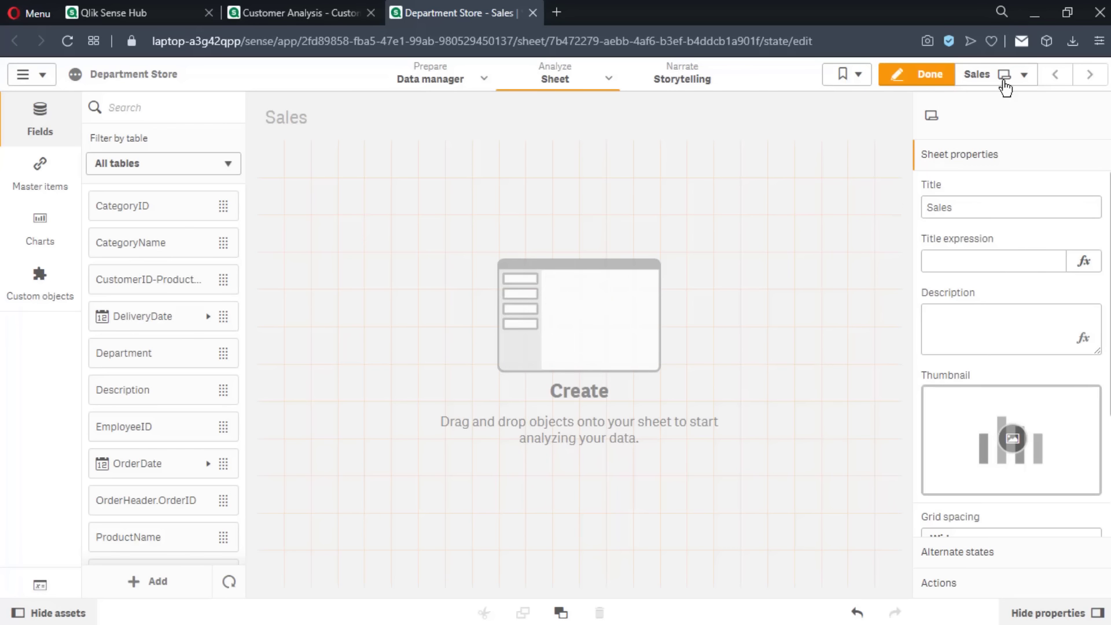
# Create a second sheet titled Orders and return to editing the Sales sheet
pyautogui.click(1023, 77)
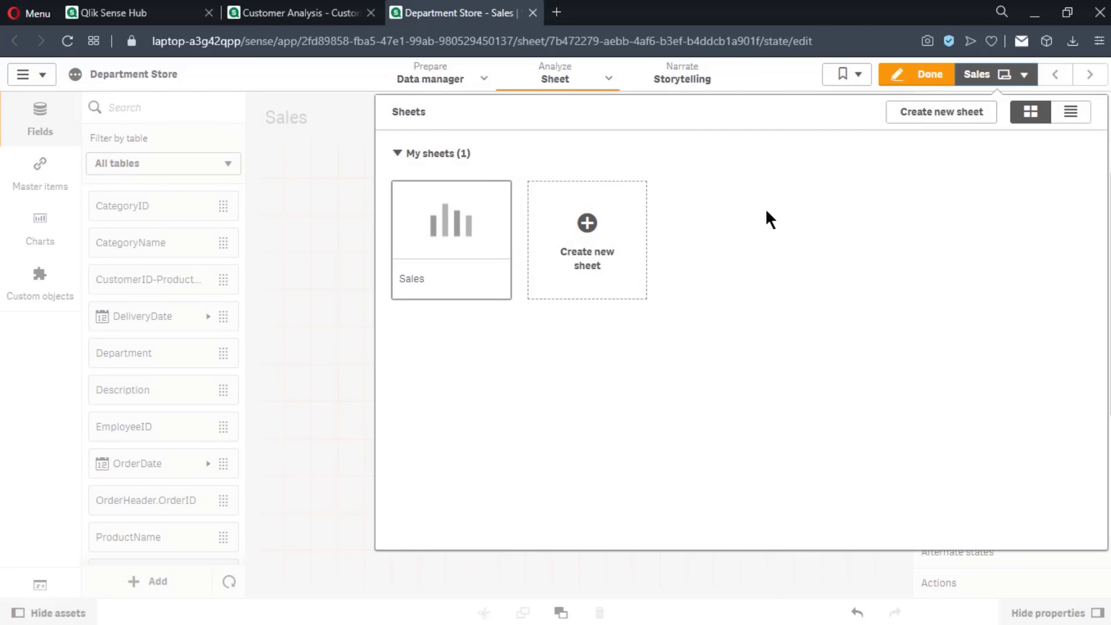
pyautogui.click(589, 231)
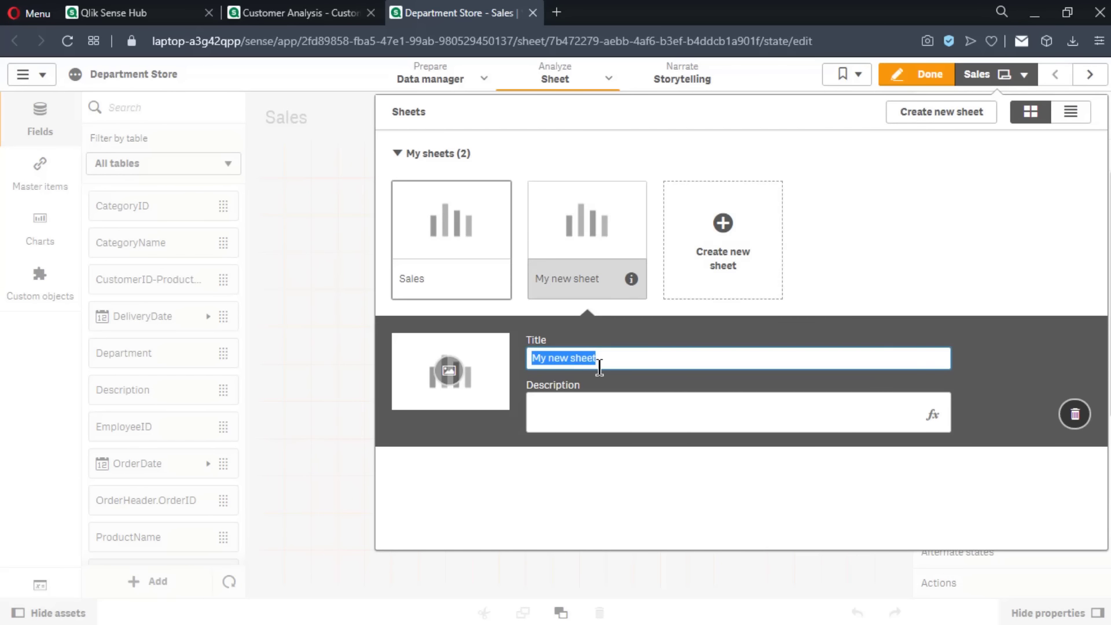
pyautogui.write('O')
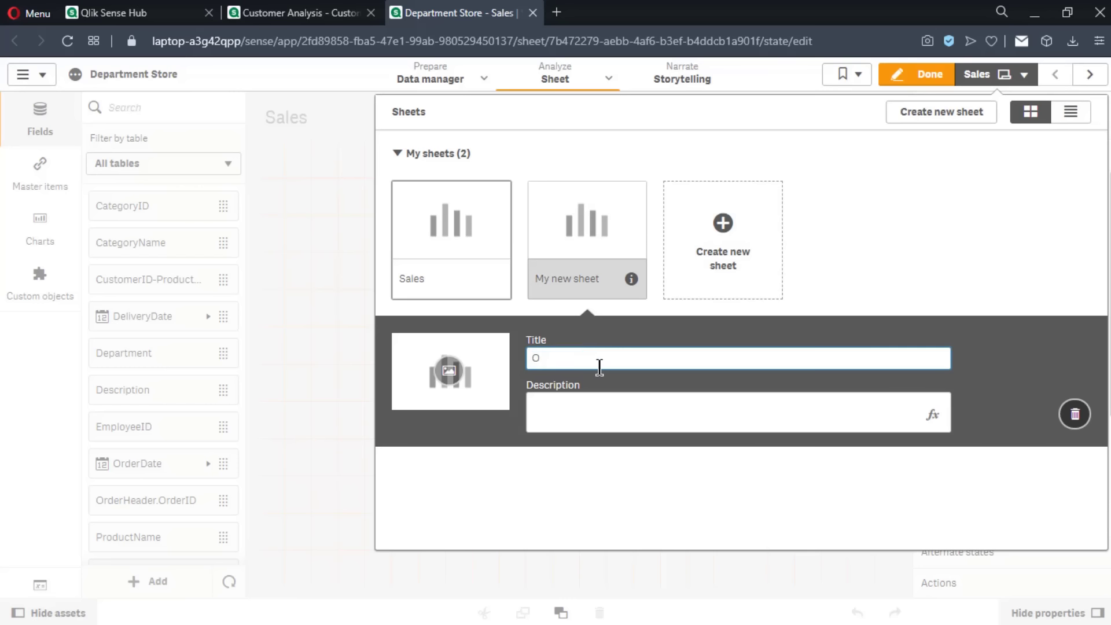
pyautogui.write('rde')
pyautogui.press('BackSpace')
pyautogui.write('der')
pyautogui.click(959, 256)
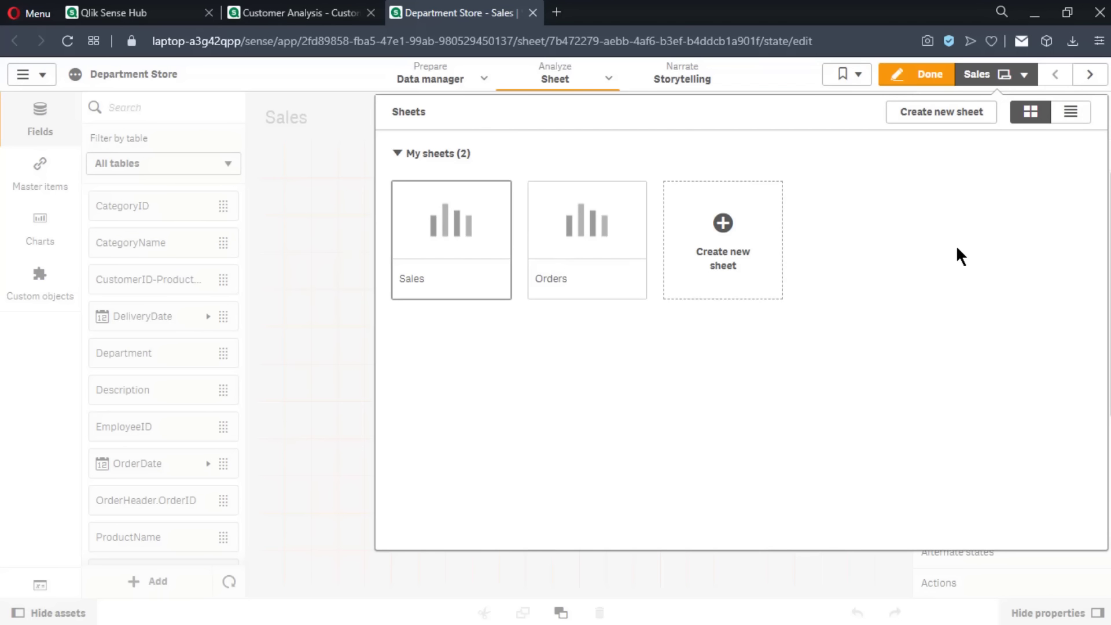
pyautogui.click(314, 317)
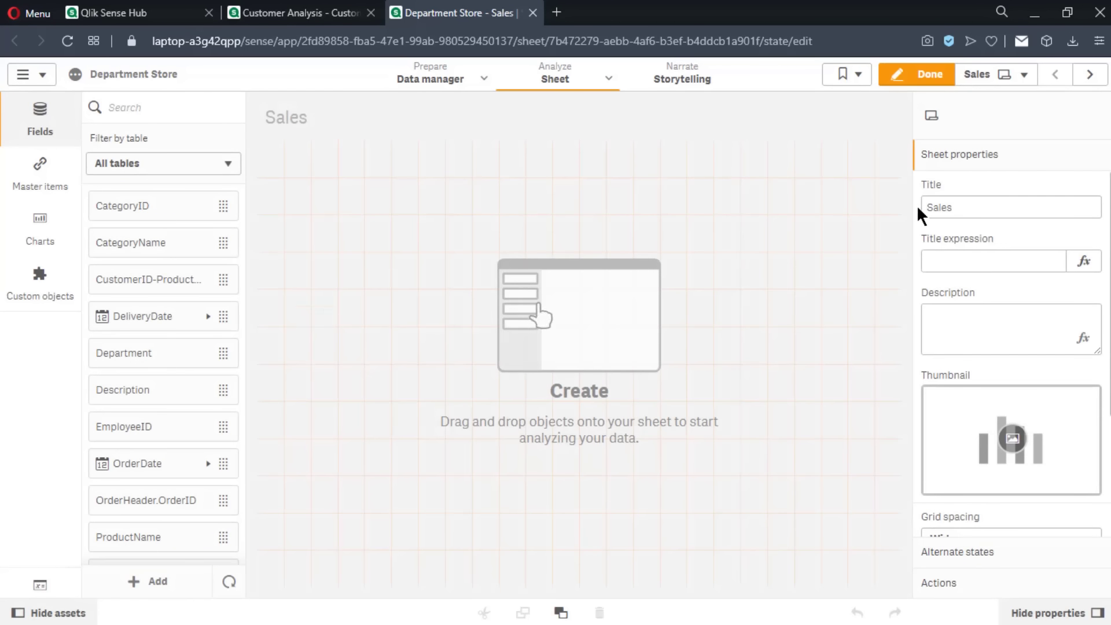
# Set the Sales sheet's title expression to ='Sales from ' & Date(Min([OrderDate.autoCalendar.Date]), 'YYYY') & ' to '& Date(Max([OrderDate.autoCalendar.Date]), 'YYYY')
pyautogui.click(940, 206)
pyautogui.click(942, 261)
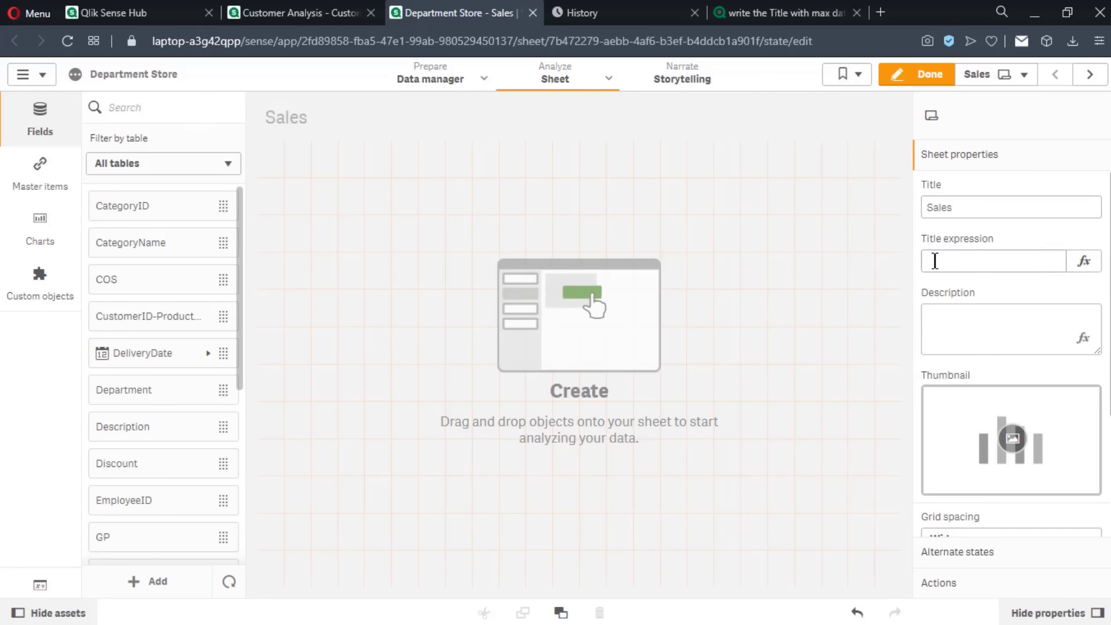
pyautogui.click(935, 261)
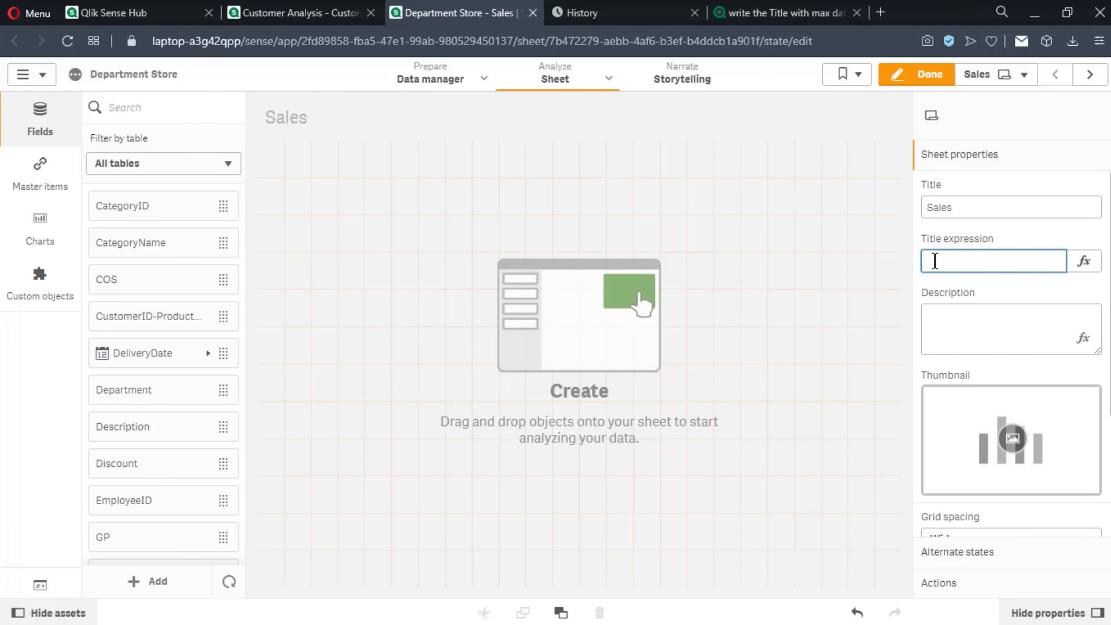
pyautogui.click(1085, 262)
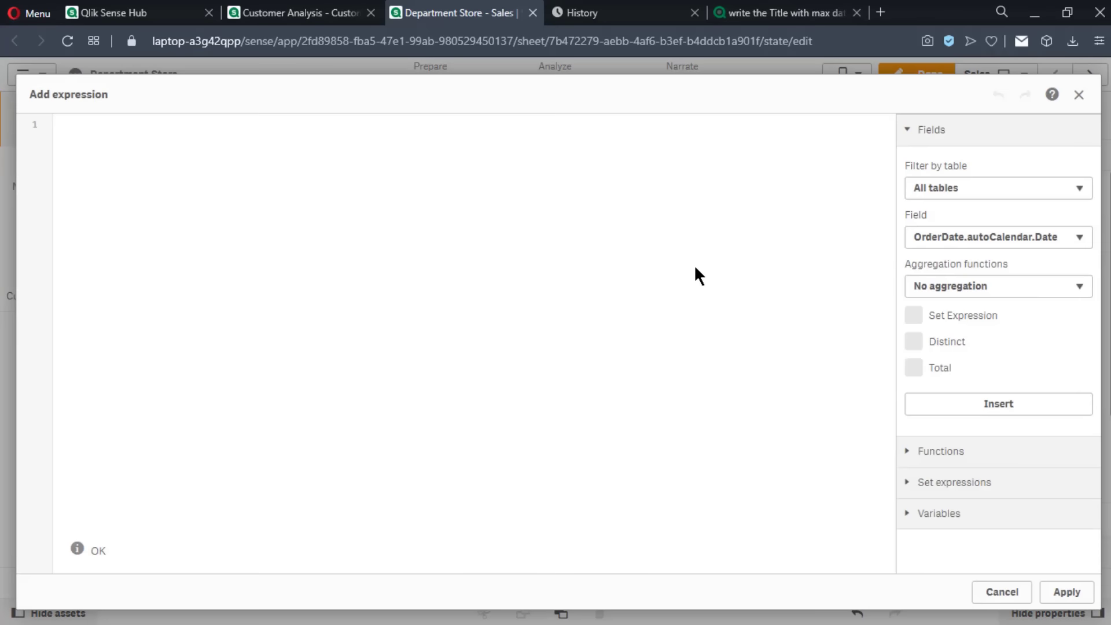
pyautogui.write("='Sales from ' & Date(Min([OrderDate.autoCalendar.Date]), 'YYYY') & ' to '& Date(Max([OrderDate.autoCalendar.Date]), 'YYYY')")
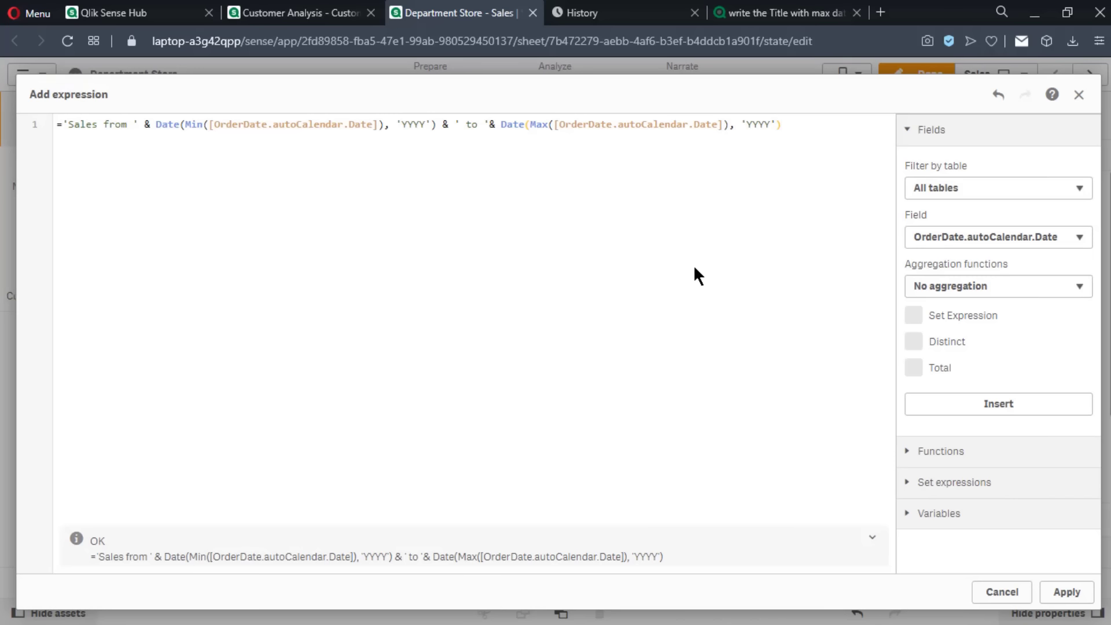
pyautogui.click(1067, 592)
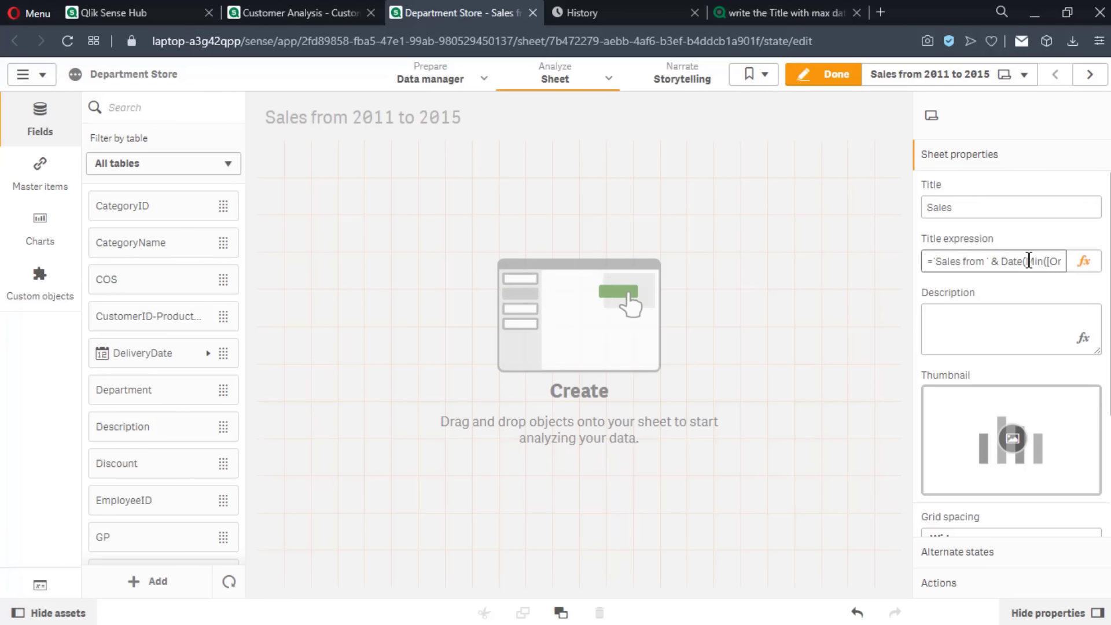
# Clear the Sales sheet's title expression in the expression editor and apply the change
pyautogui.click(1084, 262)
pyautogui.hotkey('ctrl', 'a')
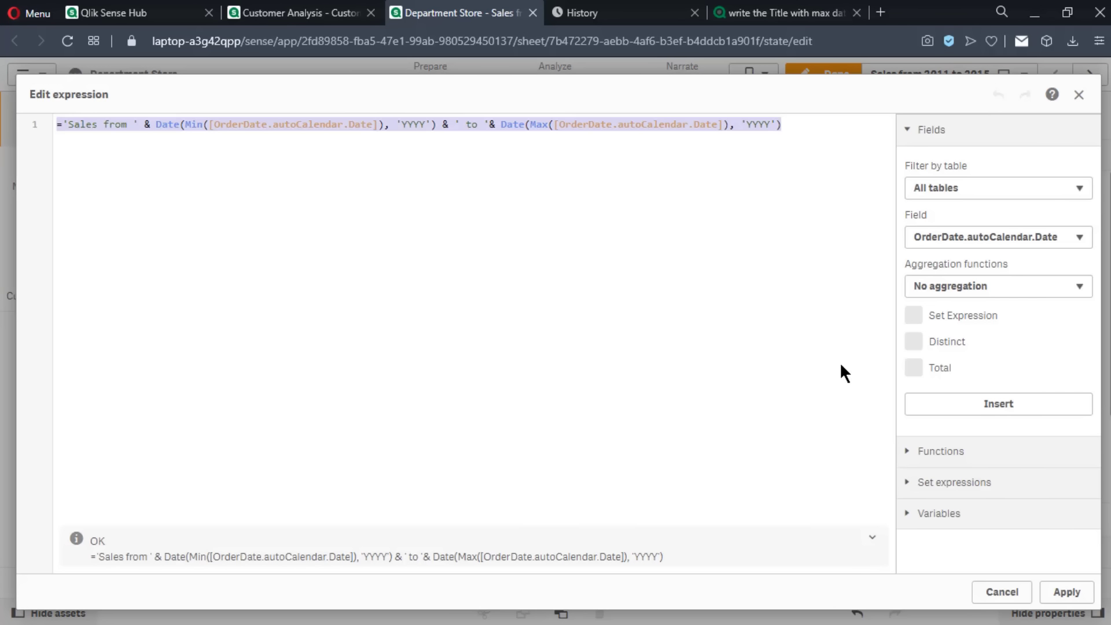
pyautogui.press('BackSpace')
pyautogui.click(1067, 592)
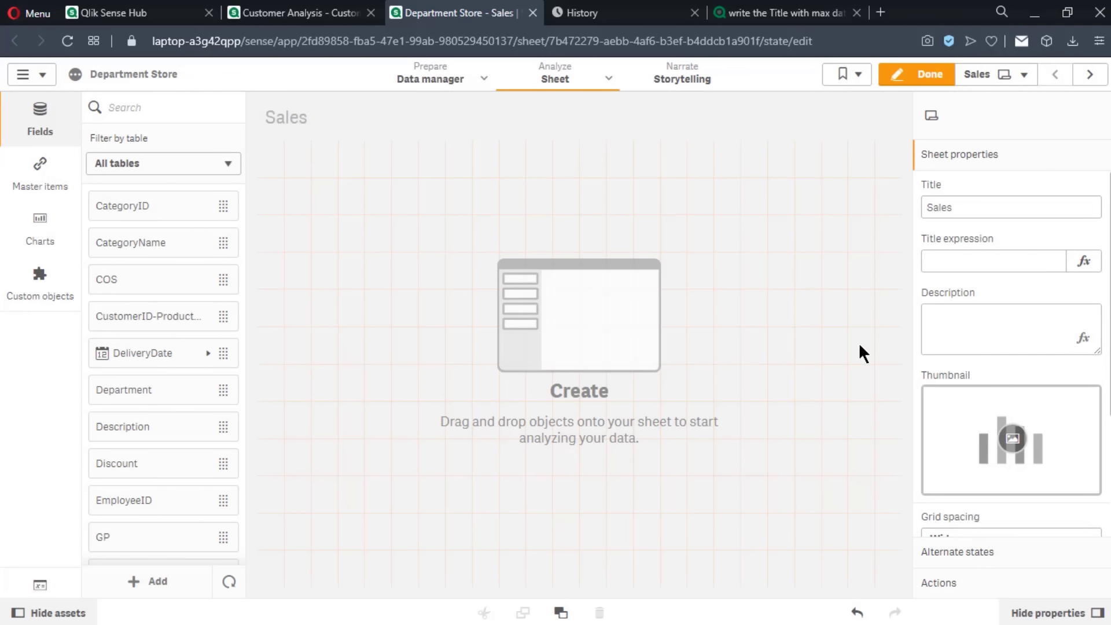
pyautogui.scroll(-1, 1047, 408)
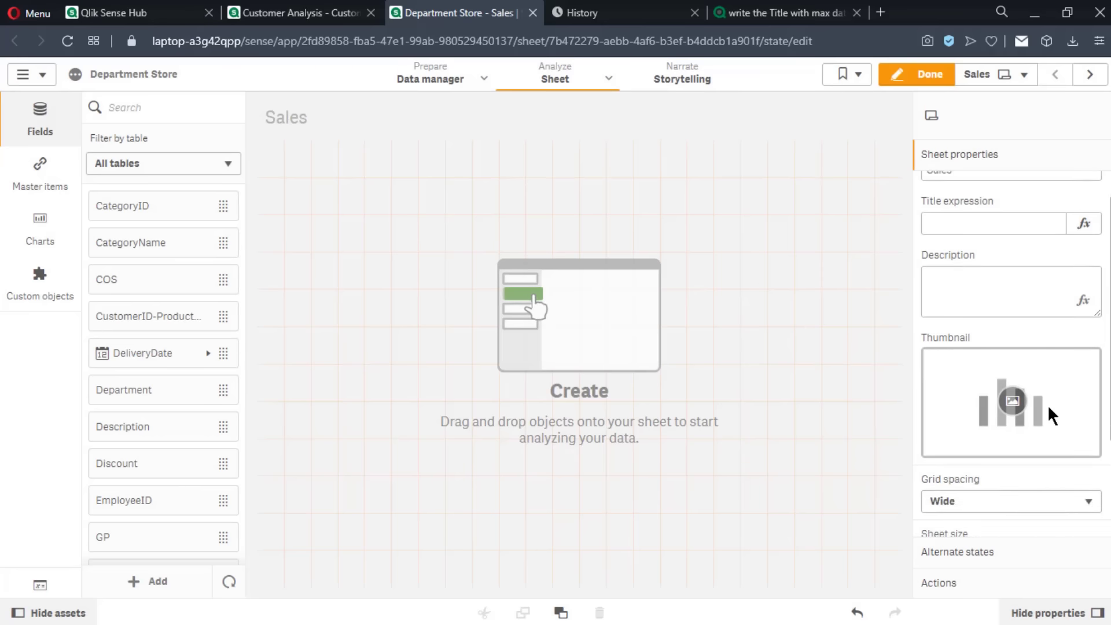
pyautogui.scroll(-3, 1047, 404)
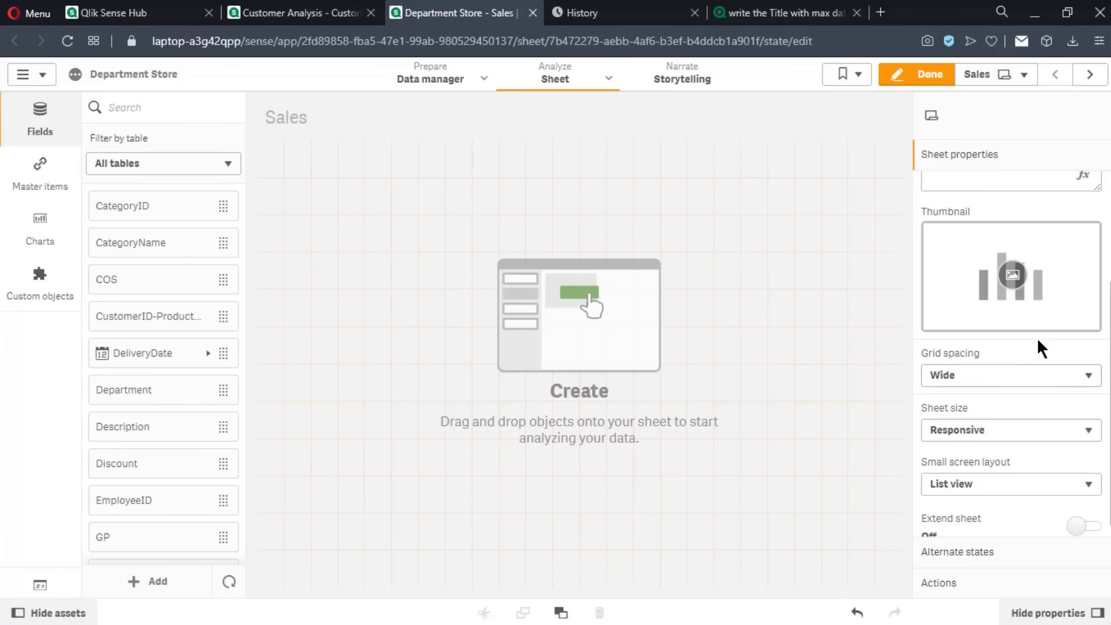
pyautogui.click(1014, 280)
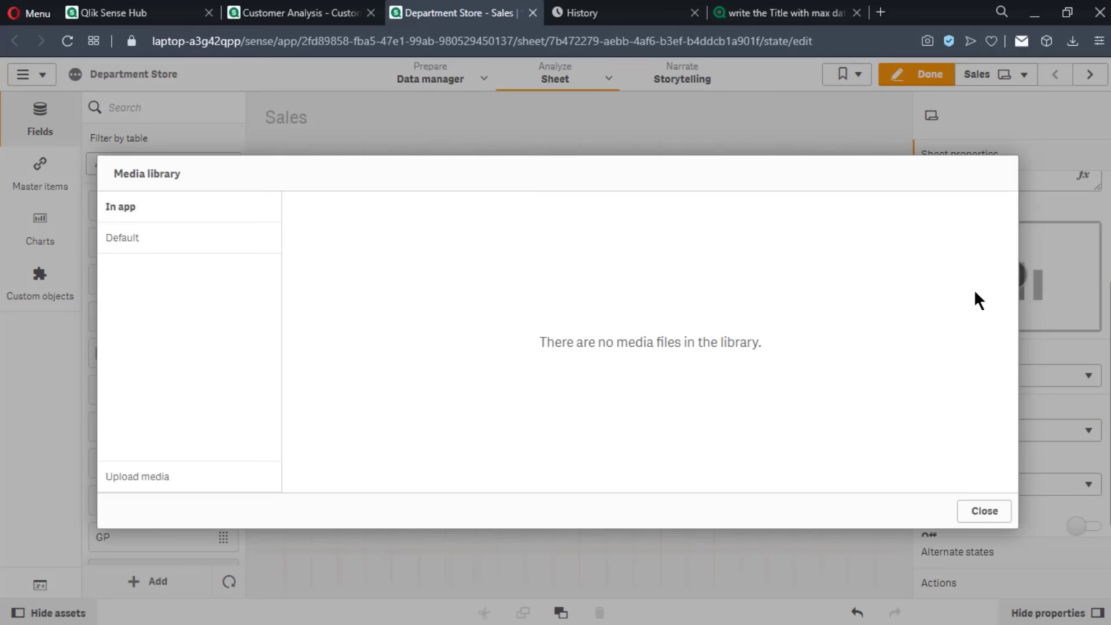
pyautogui.click(178, 238)
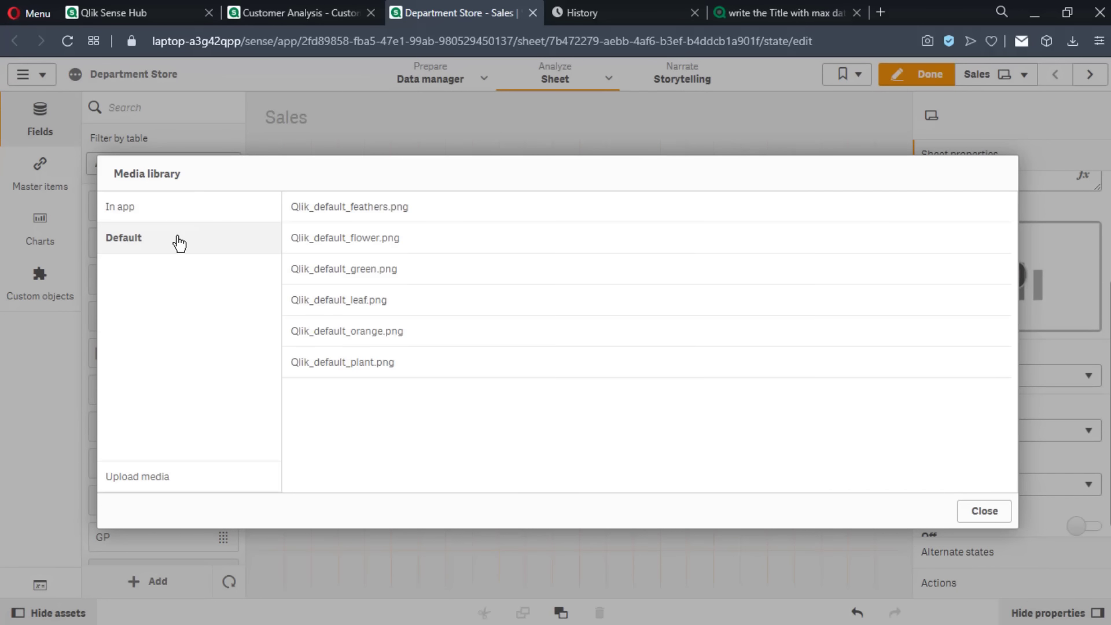
pyautogui.click(149, 477)
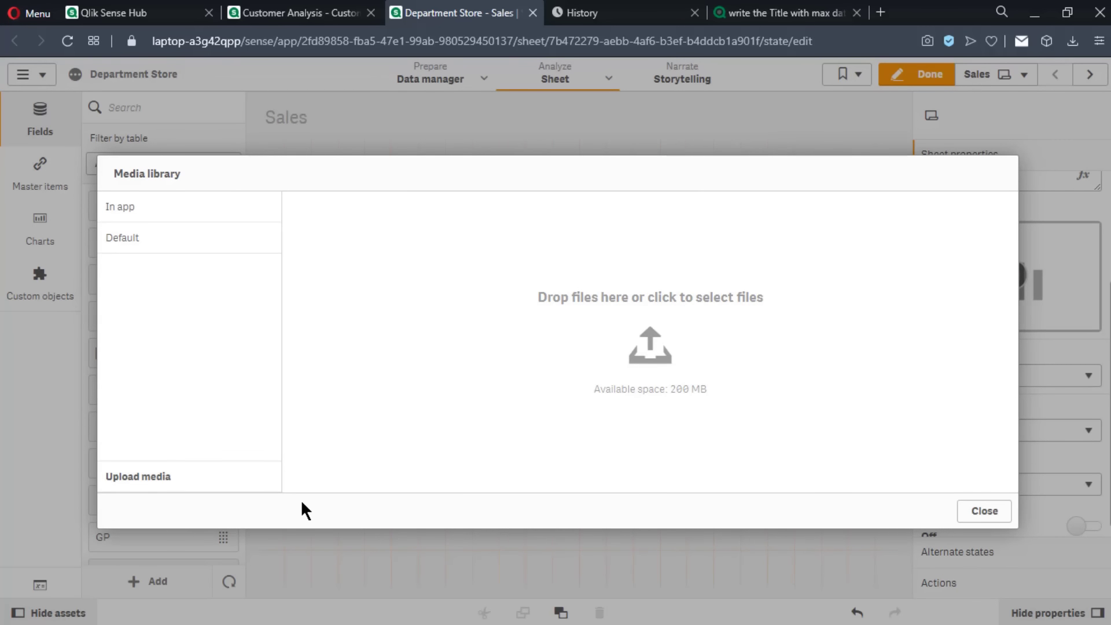
pyautogui.click(560, 376)
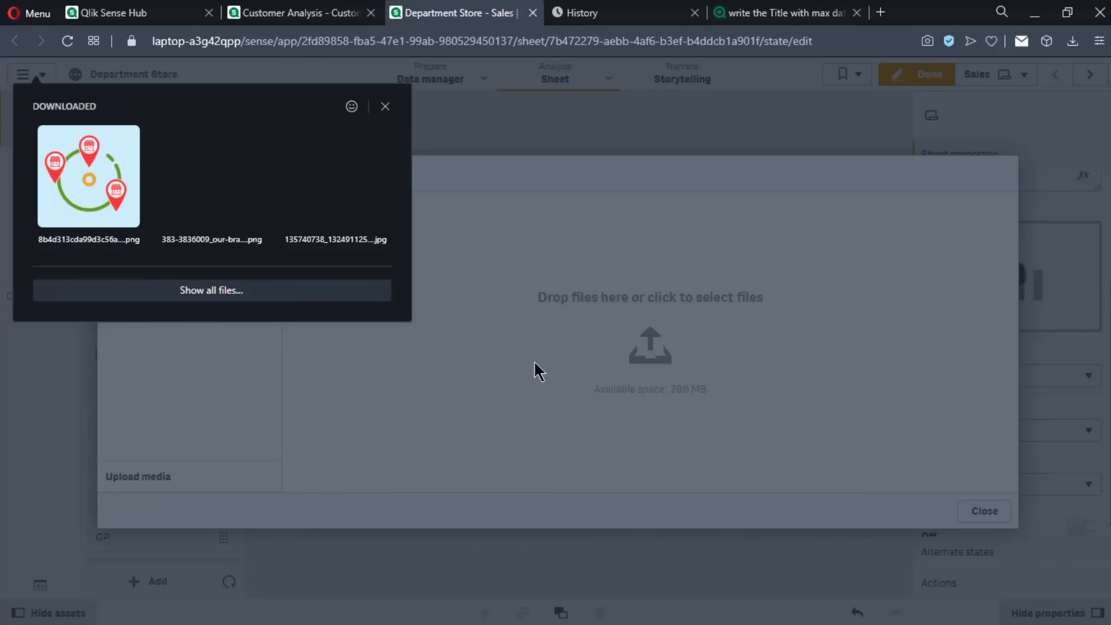
pyautogui.click(212, 185)
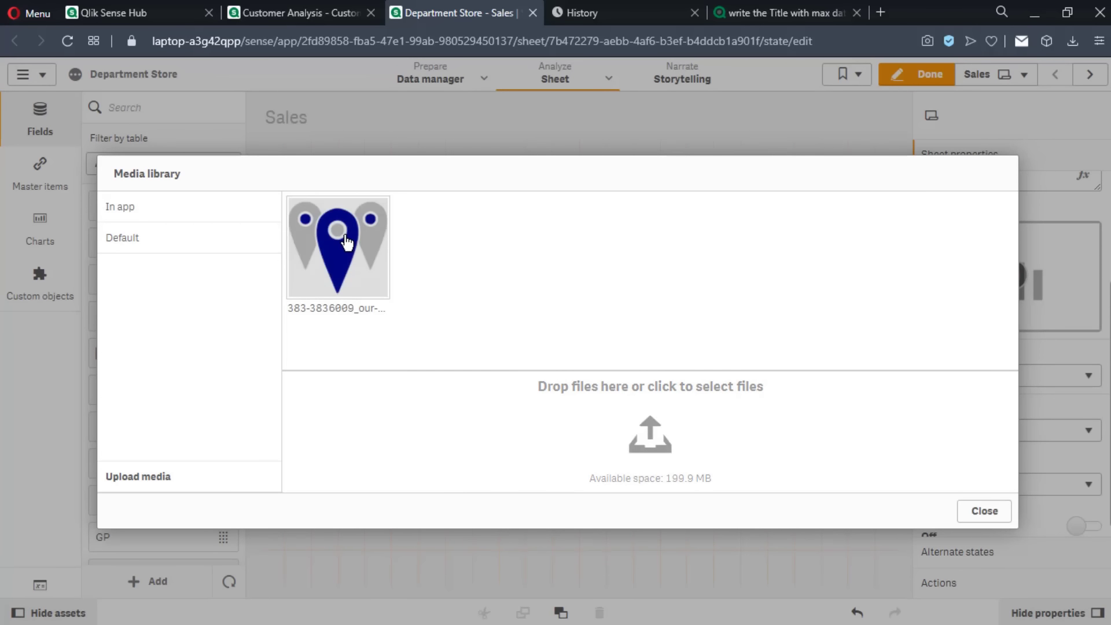
pyautogui.click(342, 245)
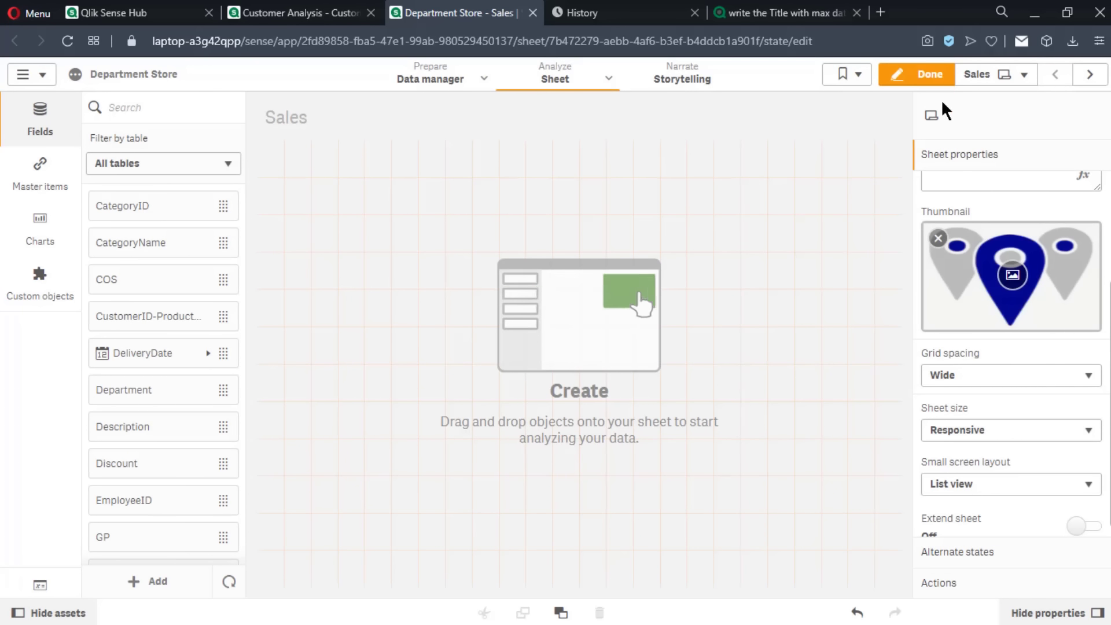
# Edit the Orders sheet's details and upload the 8b4d313cda99d3c56a... PNG image as its thumbnail
pyautogui.click(978, 75)
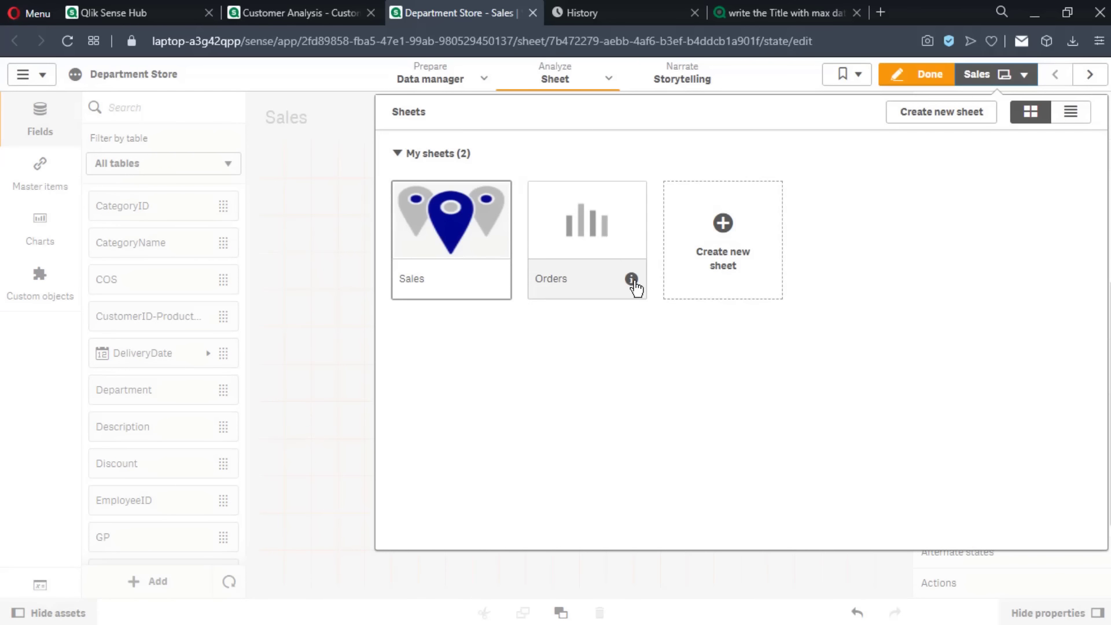
pyautogui.click(634, 281)
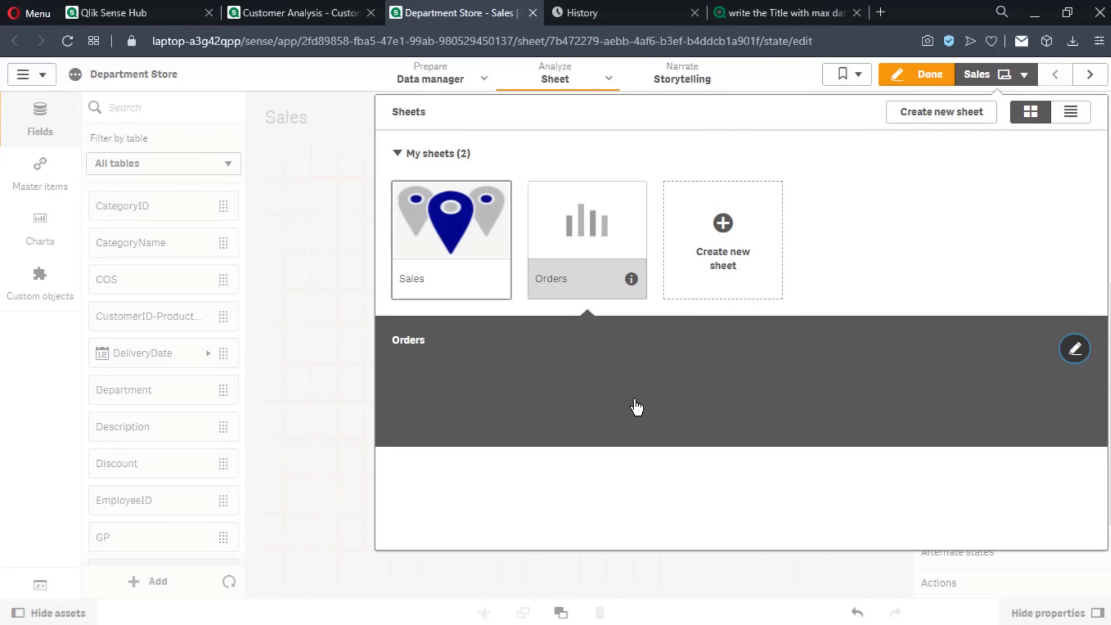
pyautogui.click(1075, 348)
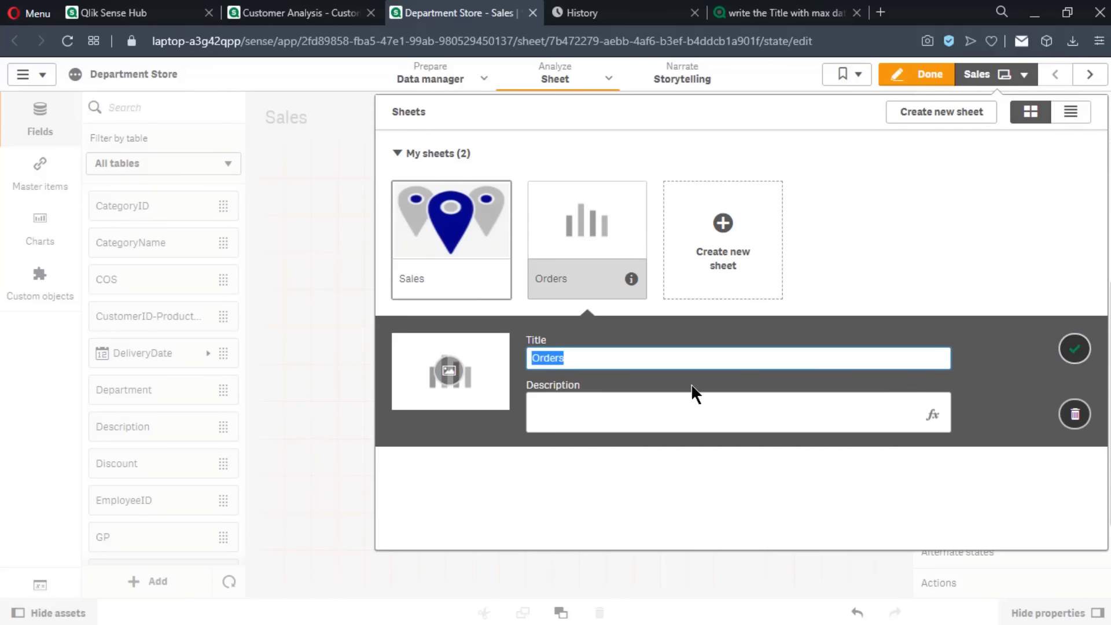
pyautogui.click(451, 371)
pyautogui.click(232, 250)
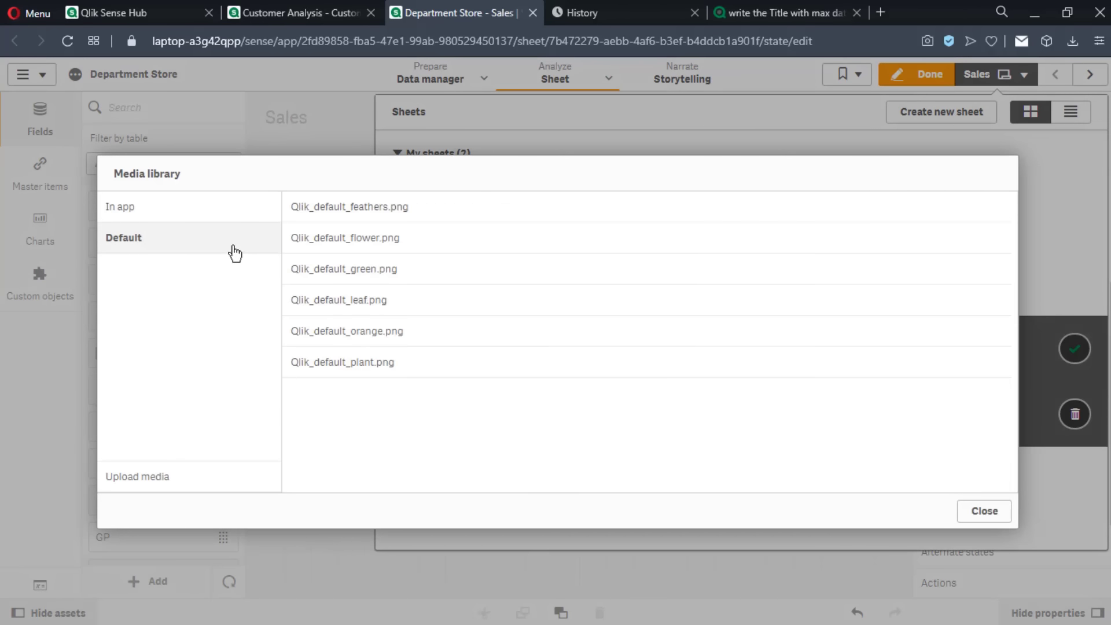
pyautogui.click(319, 238)
pyautogui.click(154, 477)
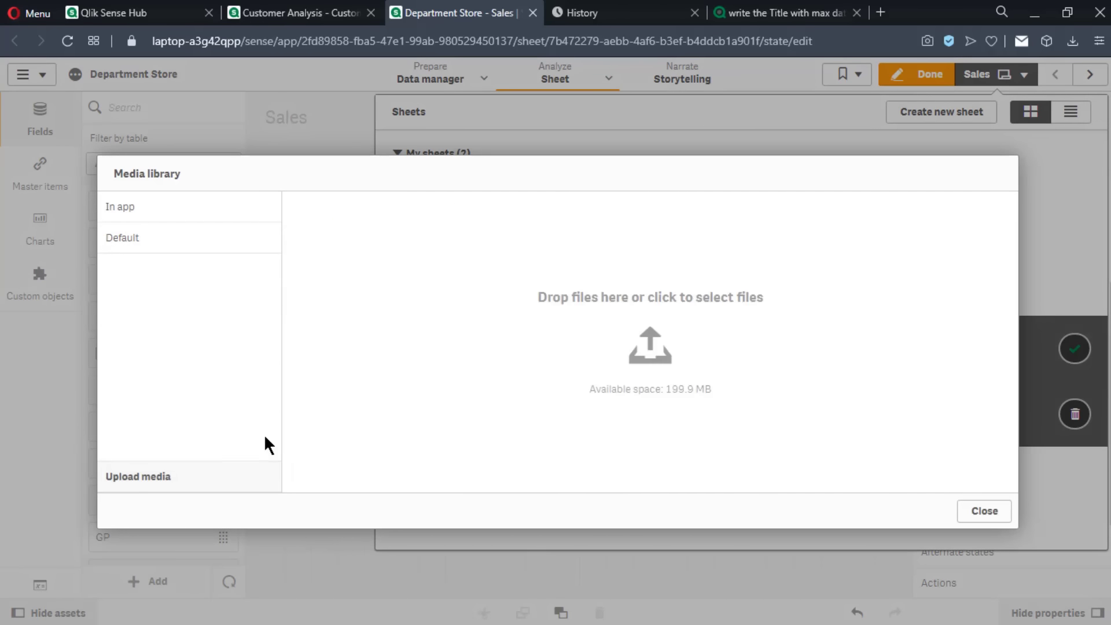
pyautogui.click(602, 320)
pyautogui.click(87, 200)
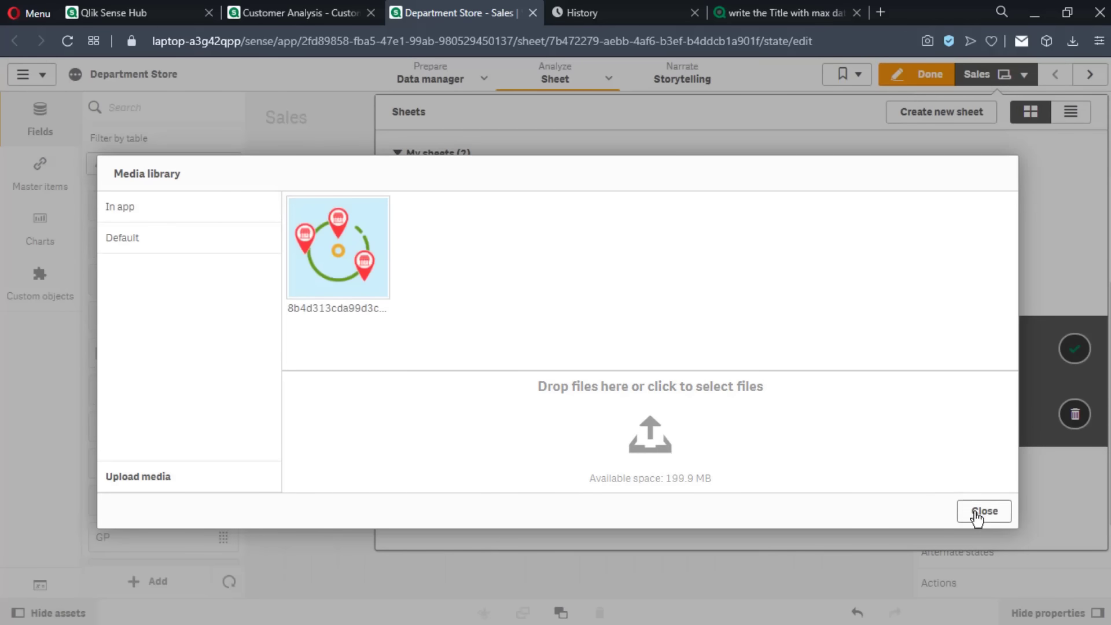
pyautogui.doubleClick(338, 249)
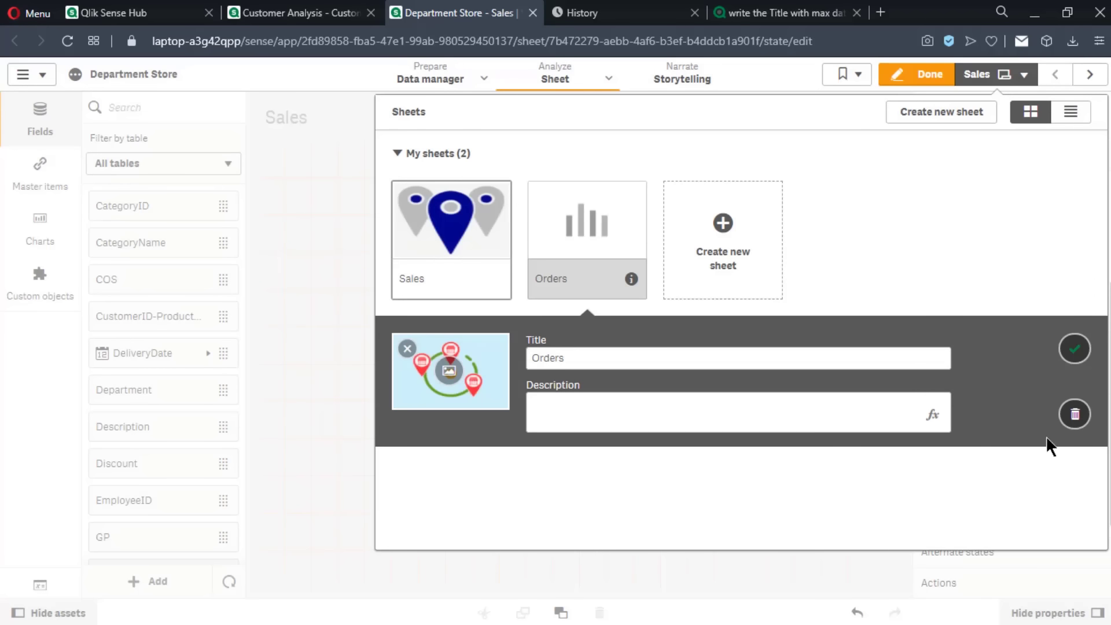
pyautogui.click(1075, 348)
pyautogui.click(987, 74)
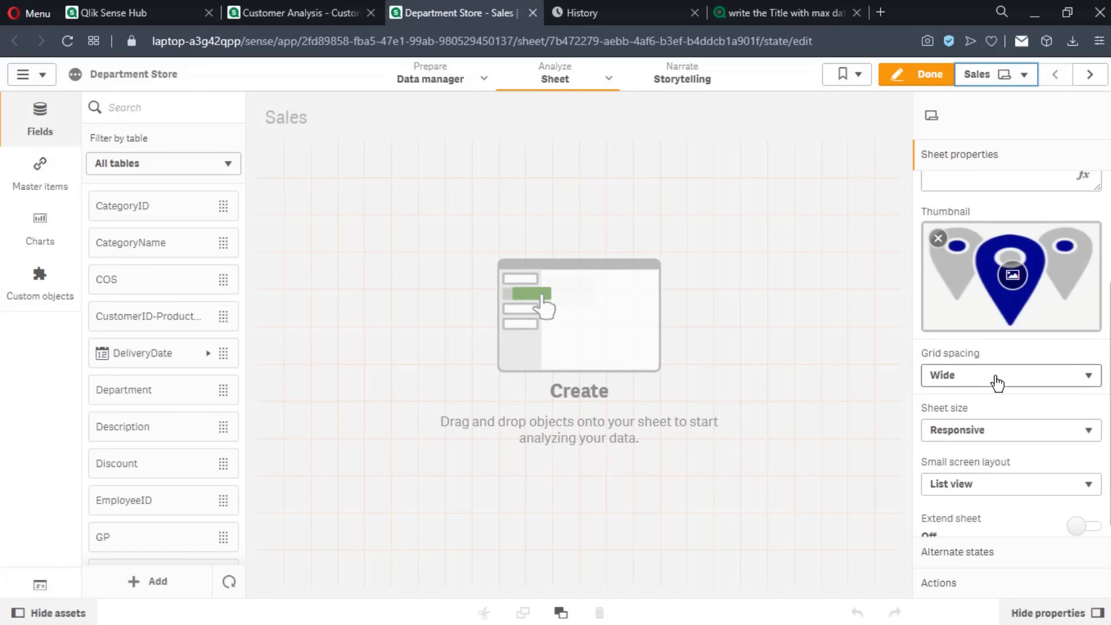
# Try Medium grid spacing on the Sales sheet and settle on Narrow
pyautogui.click(1045, 376)
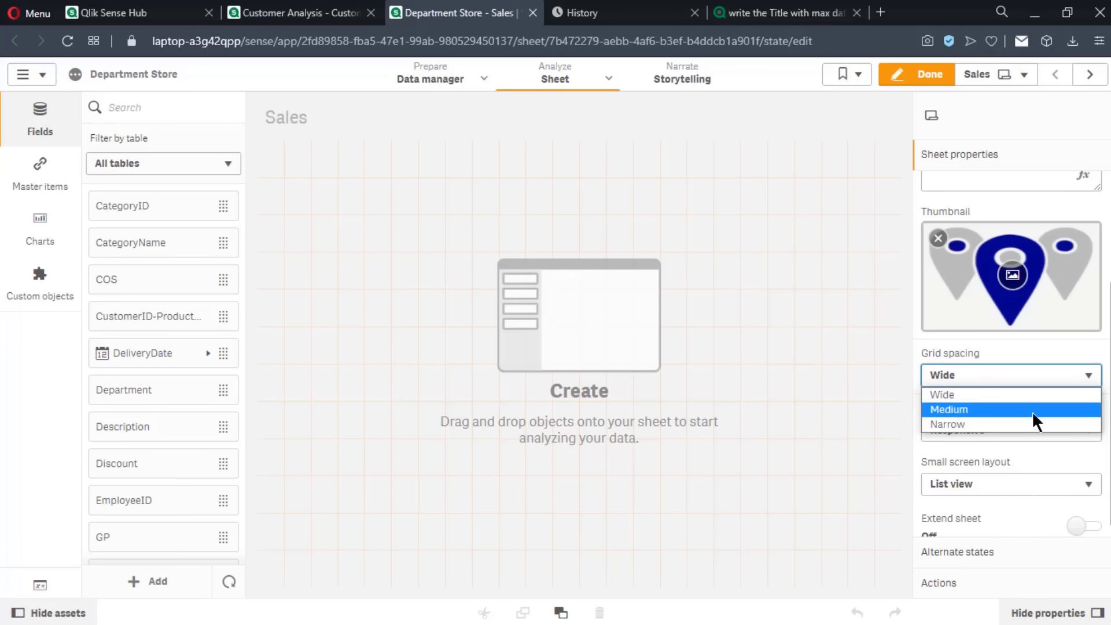
pyautogui.click(1033, 410)
pyautogui.click(1039, 377)
pyautogui.click(1031, 422)
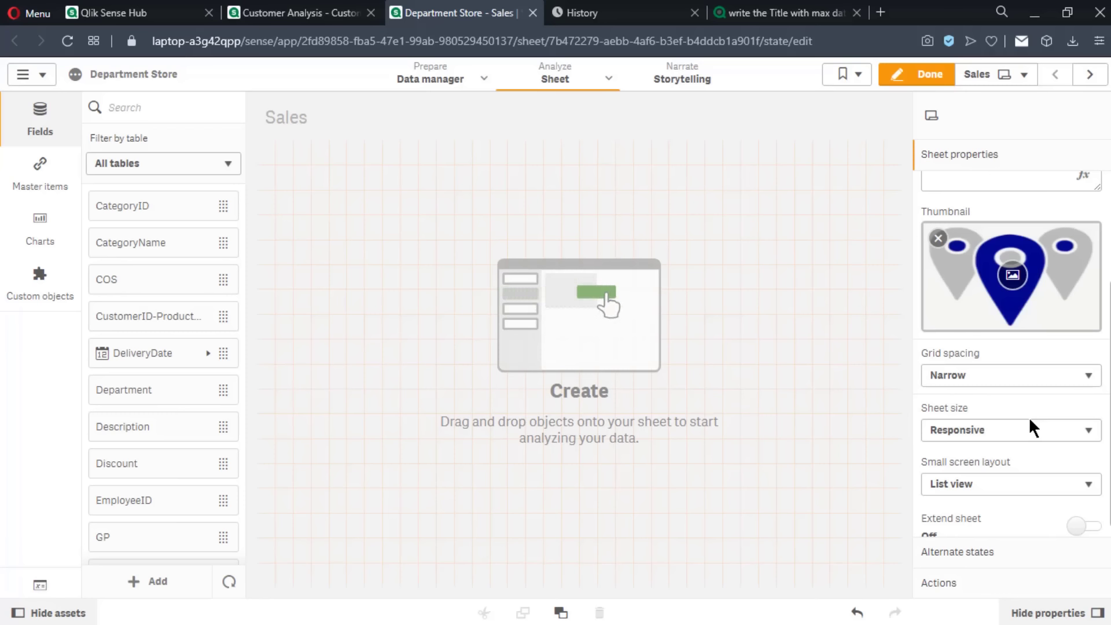
# Try the Custom sheet size on the Sales sheet and return it to Responsive
pyautogui.scroll(-1, 1029, 417)
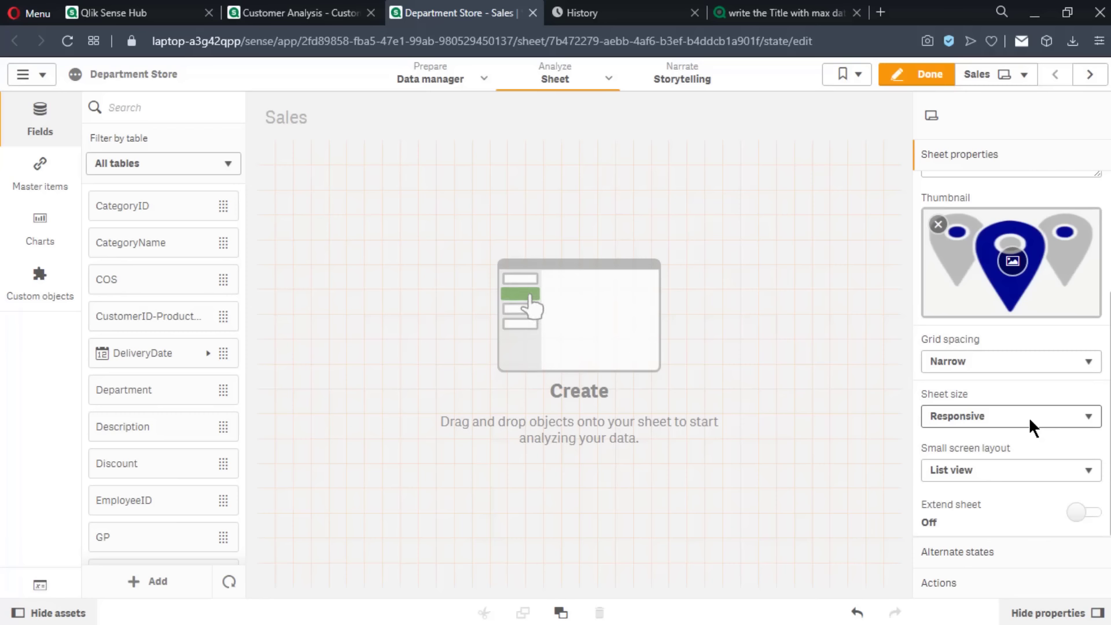
pyautogui.click(1029, 417)
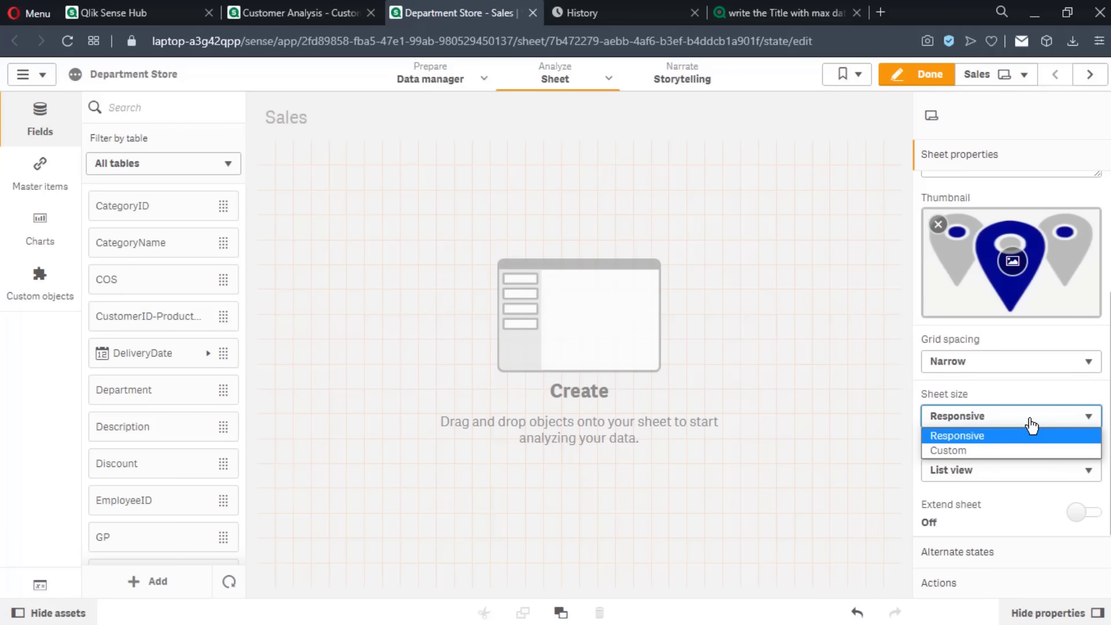
pyautogui.click(1020, 446)
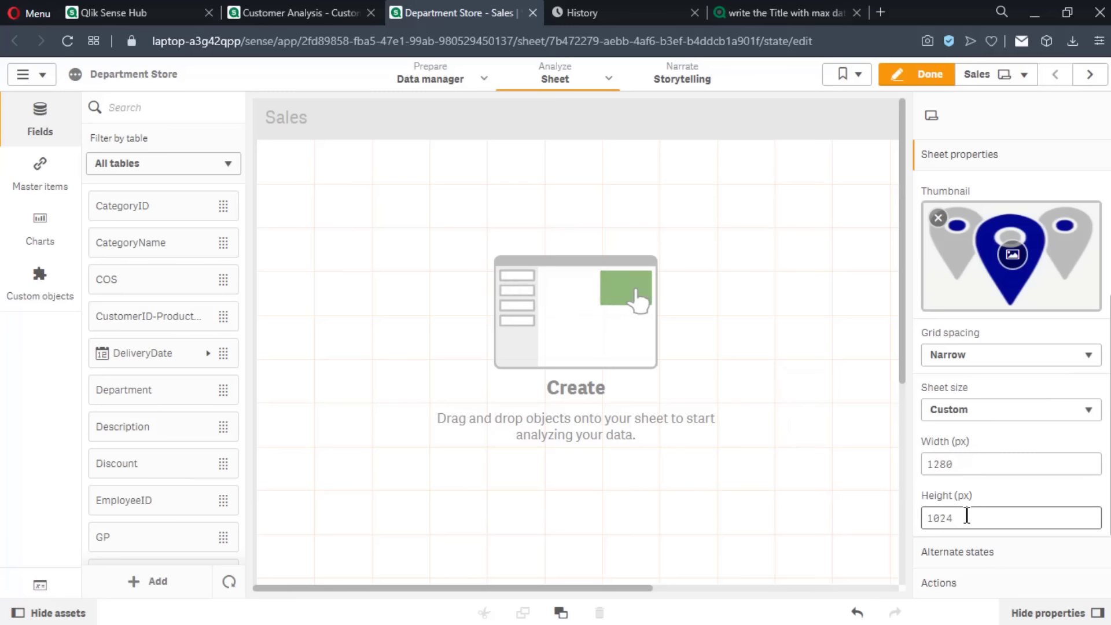
pyautogui.click(1000, 417)
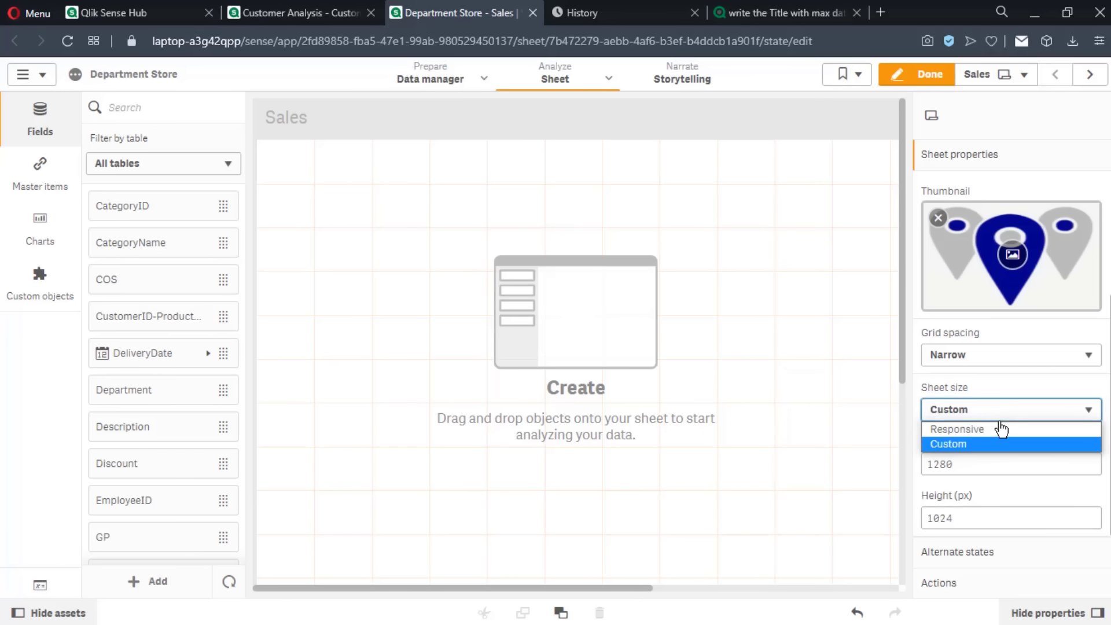
pyautogui.click(999, 429)
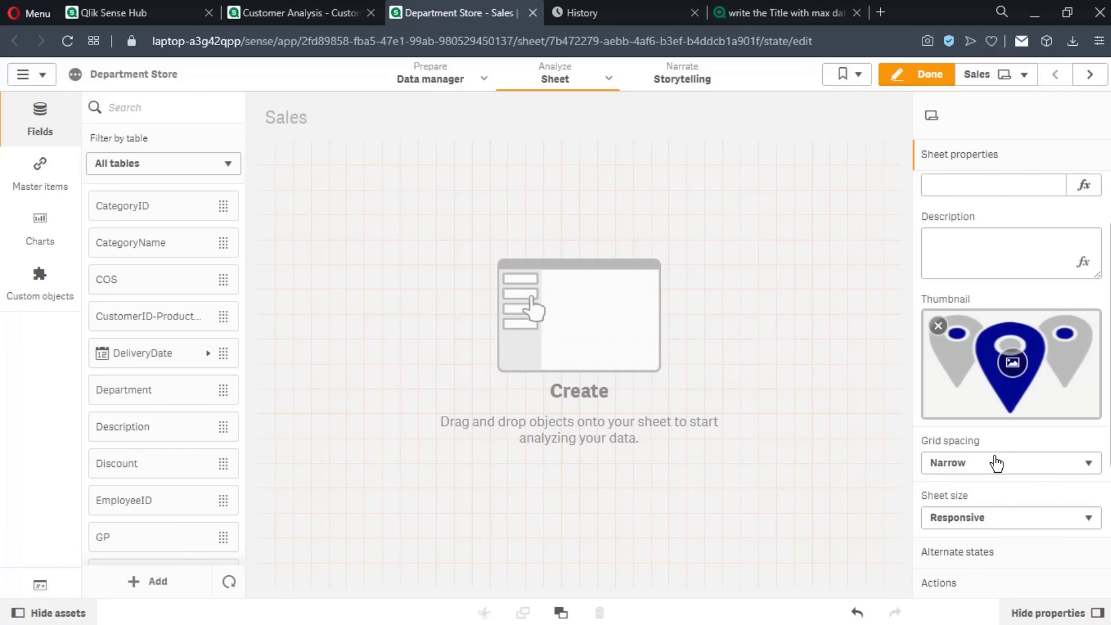
# Set the Sales sheet's small screen layout to Grid view and turn on Extend sheet to lengthen it
pyautogui.scroll(-1, 985, 499)
pyautogui.scroll(-1, 986, 499)
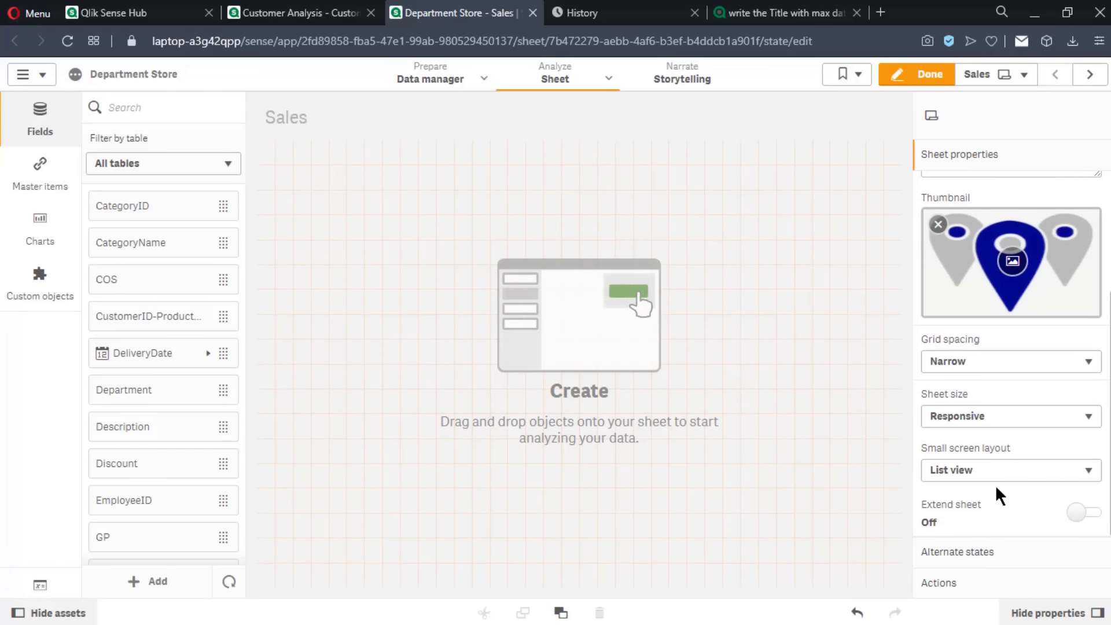
pyautogui.click(1006, 480)
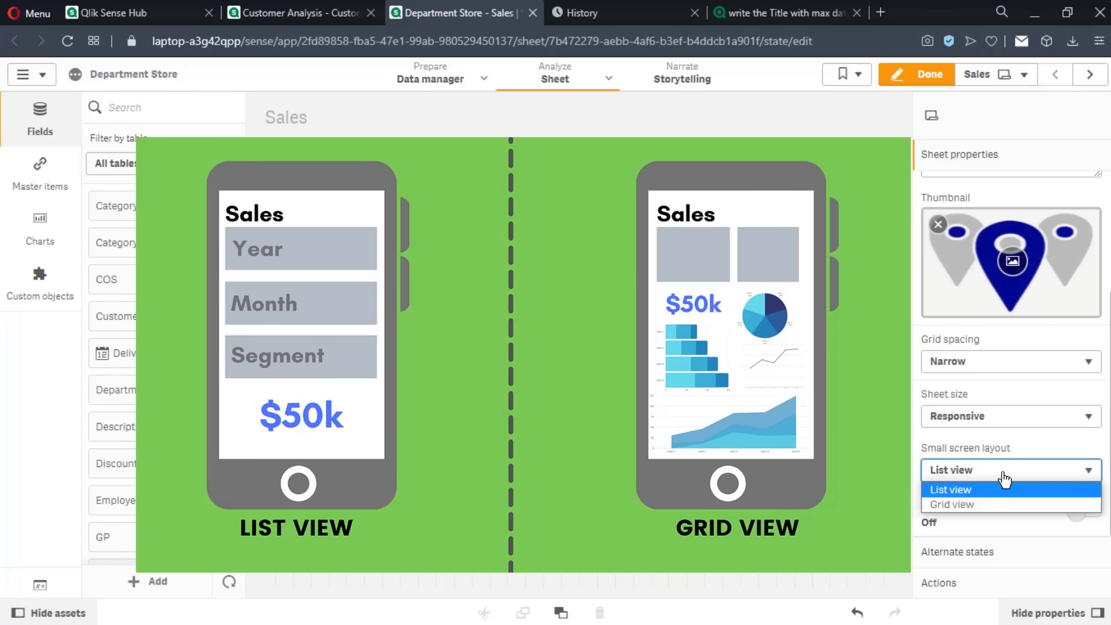
pyautogui.click(999, 505)
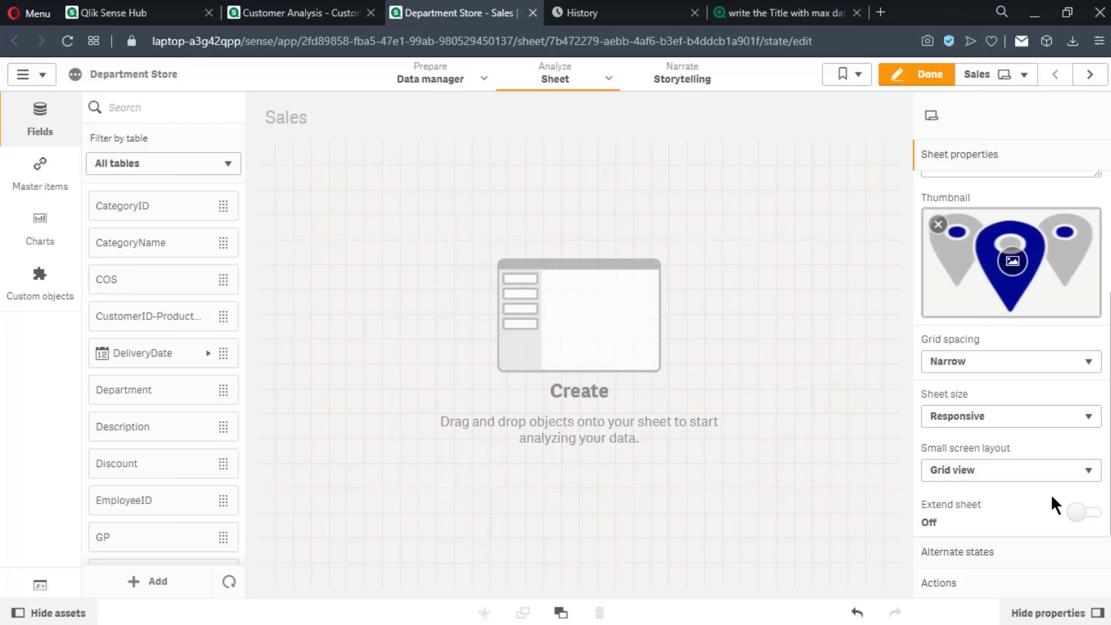
pyautogui.click(1092, 515)
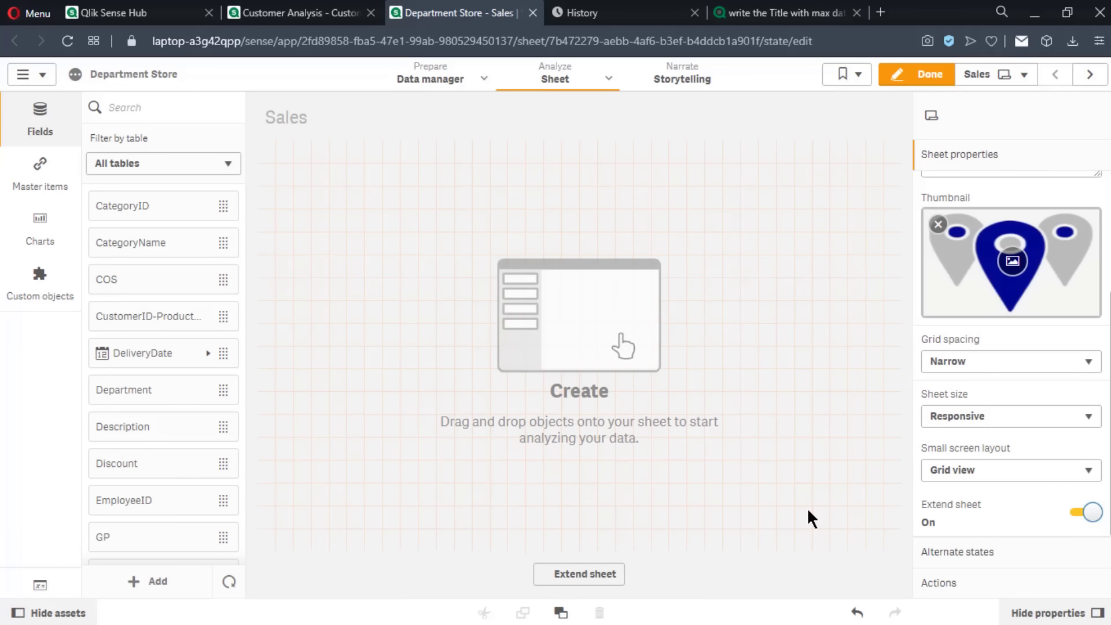
pyautogui.click(587, 576)
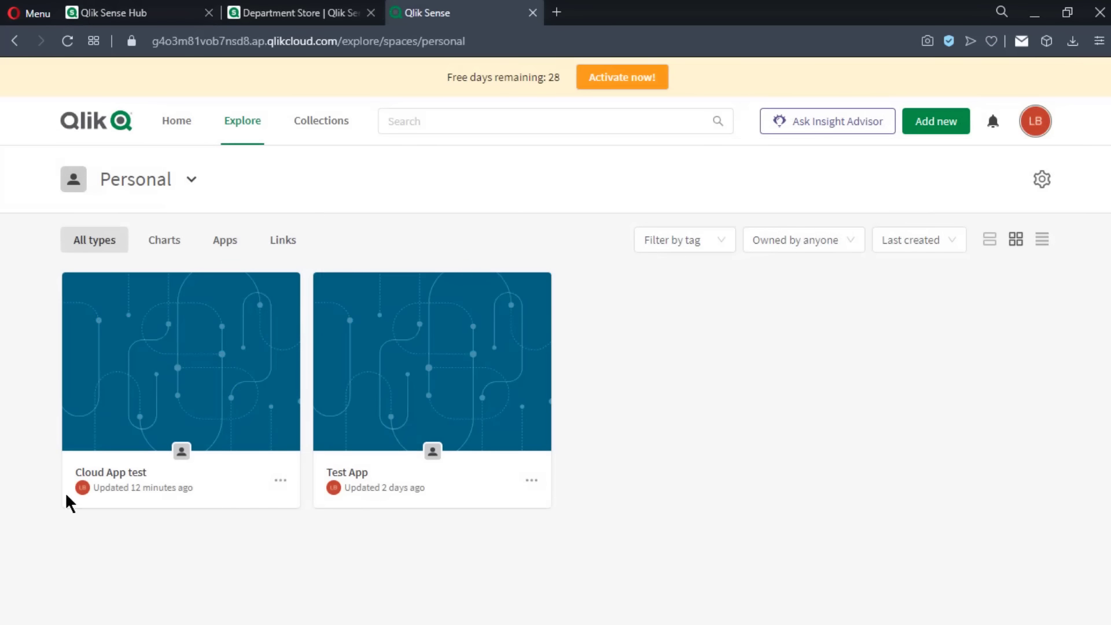
# Start uploading an existing app to the Personal space and browse the Downloads folder for its QVF file
pyautogui.click(927, 130)
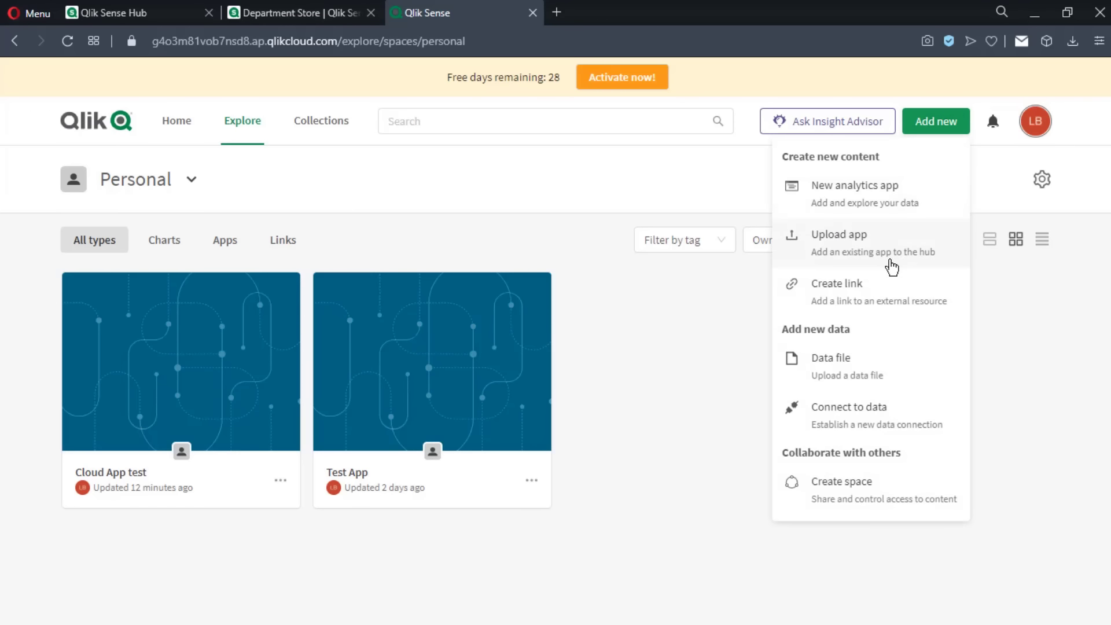
pyautogui.click(892, 267)
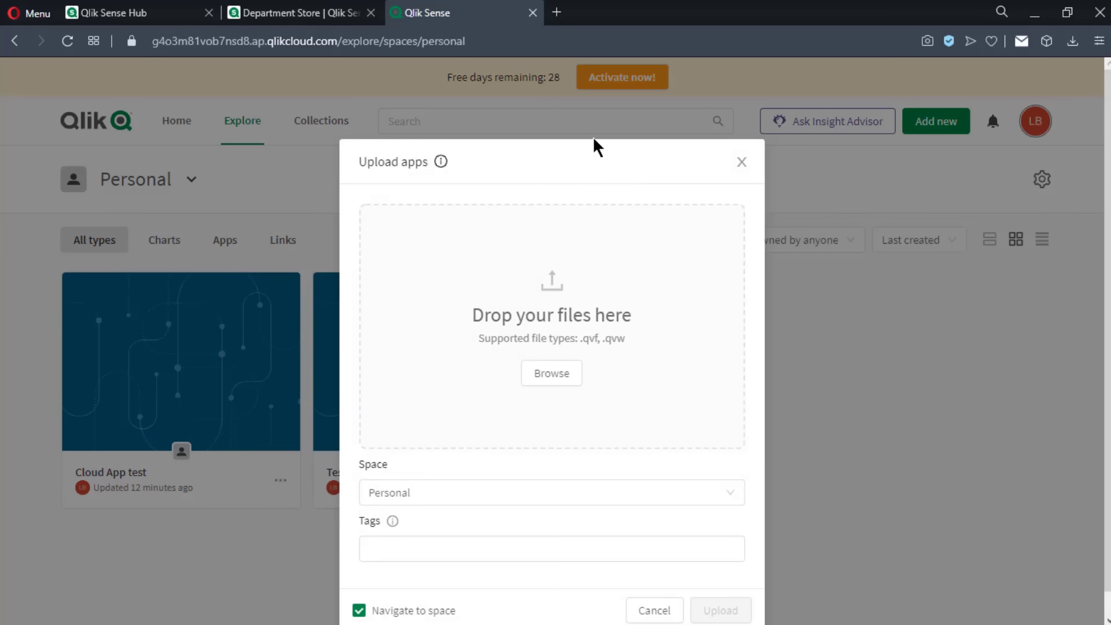
pyautogui.click(553, 382)
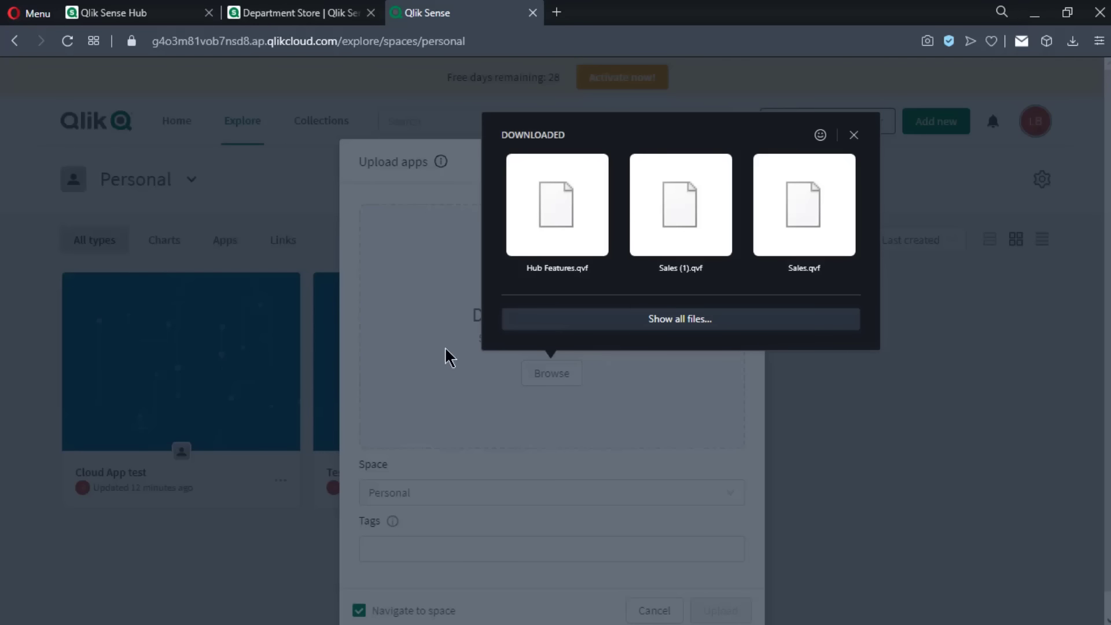
pyautogui.click(351, 375)
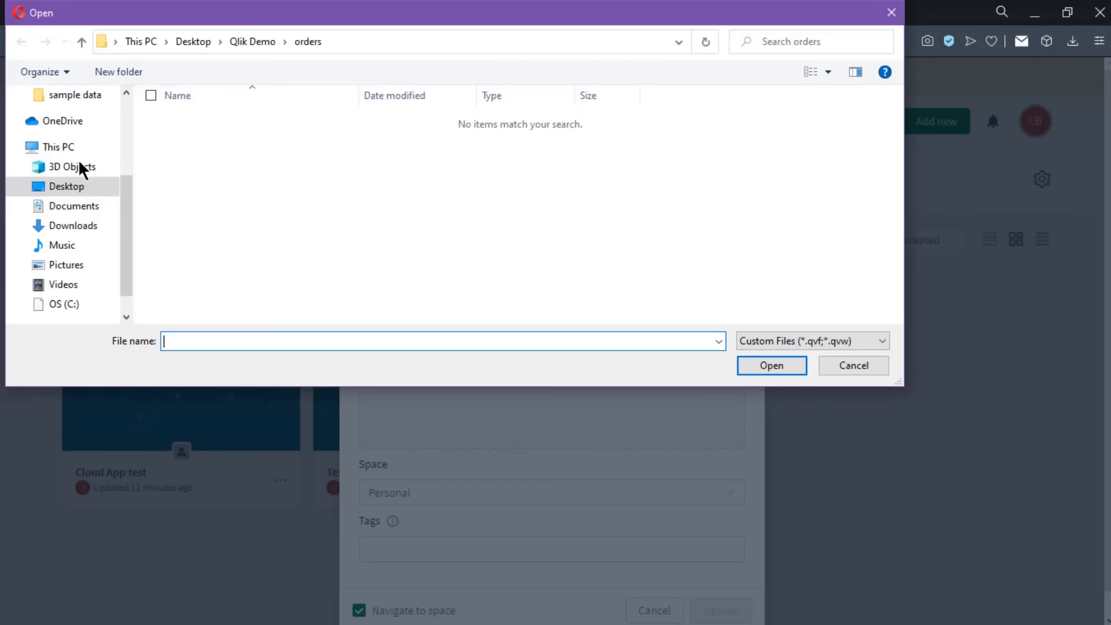
pyautogui.click(60, 228)
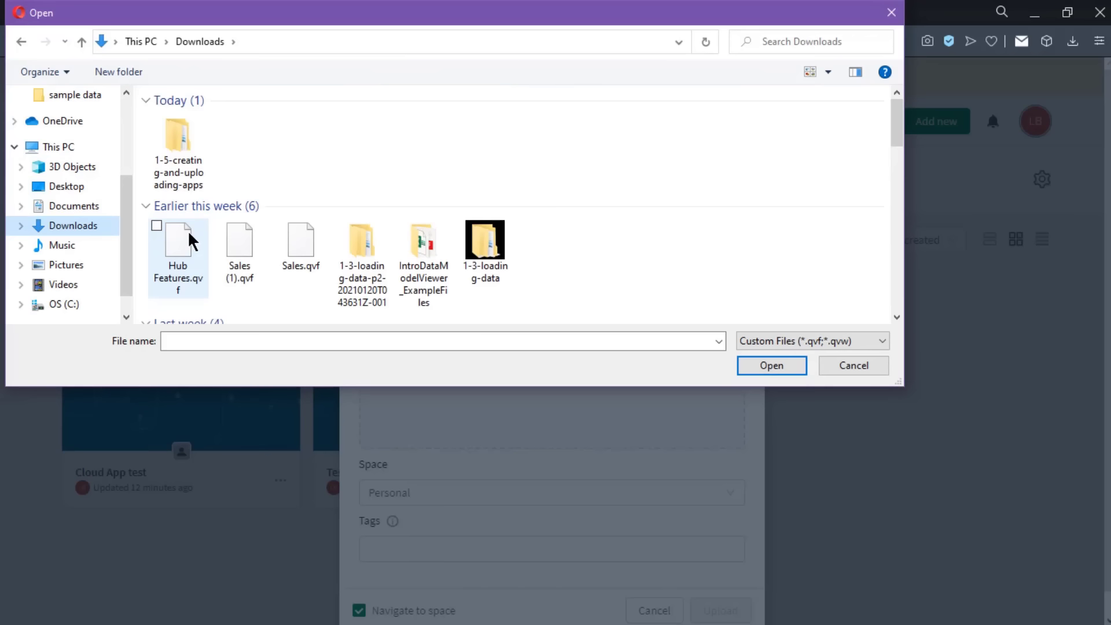
pyautogui.click(775, 344)
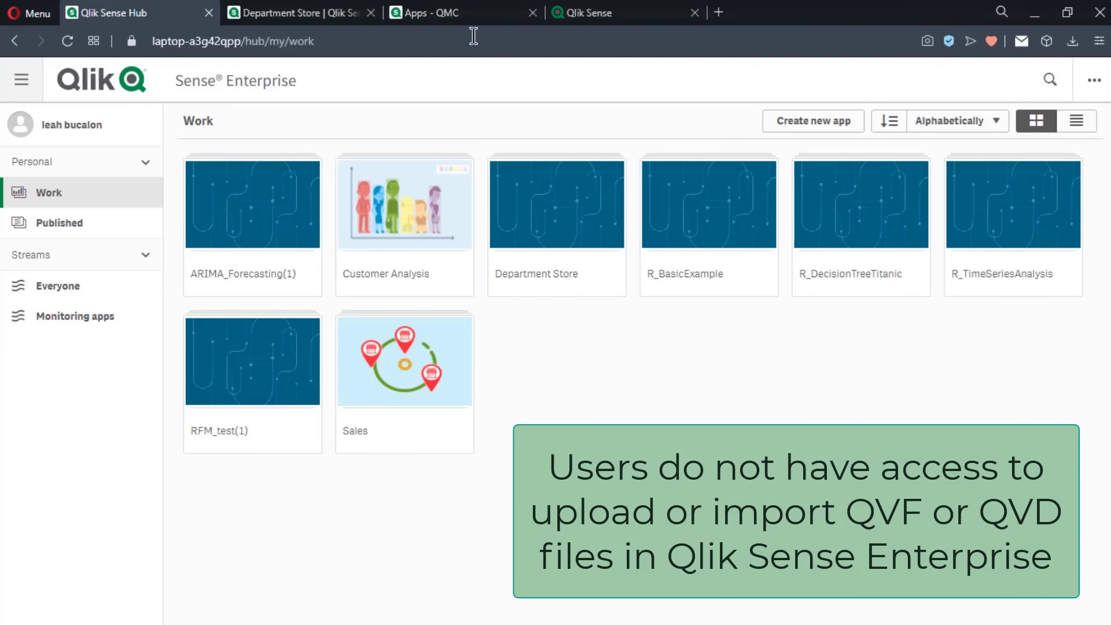
# Switch to the Qlik Management Console's Apps page and import the downloaded app file Sales (1).qvf
pyautogui.click(471, 12)
pyautogui.click(389, 602)
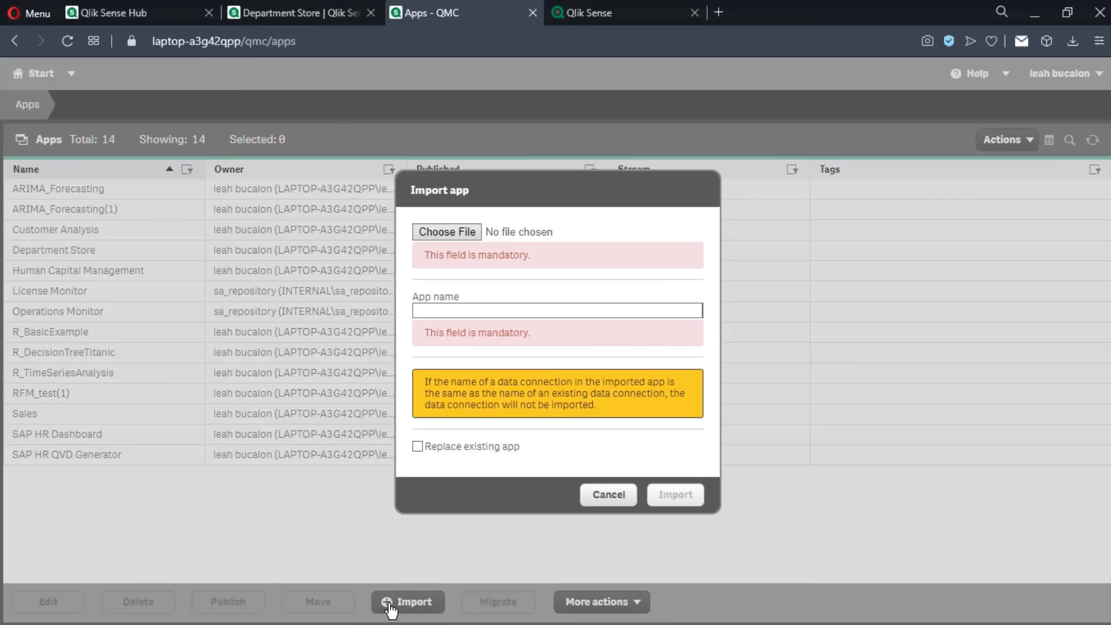
pyautogui.click(465, 231)
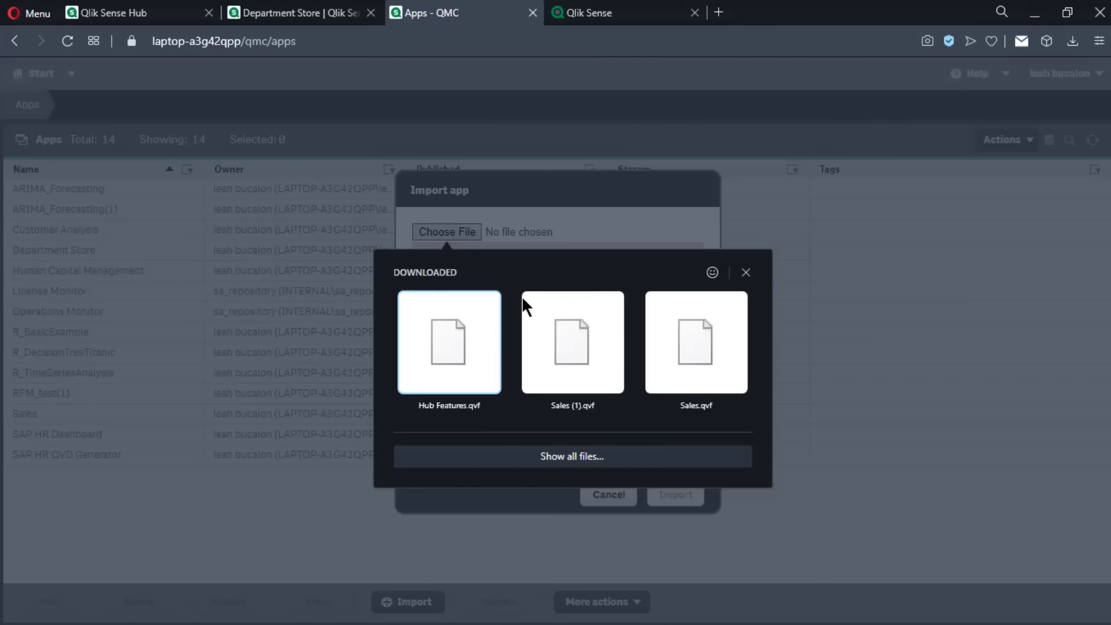
pyautogui.click(579, 341)
pyautogui.click(671, 466)
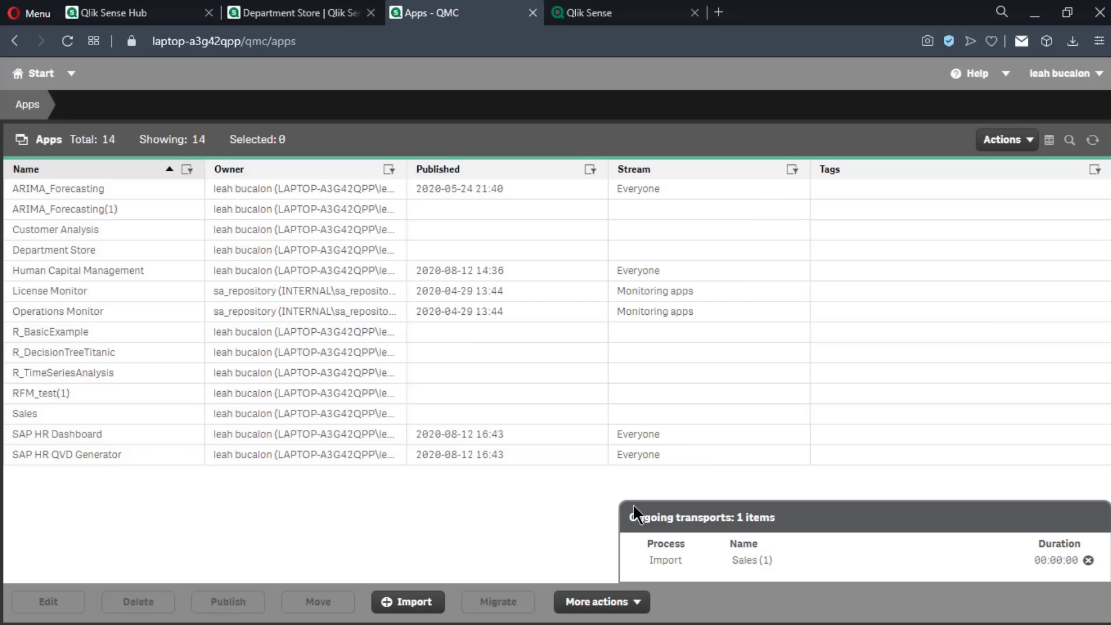
# Return to the Qlik Sense Enterprise hub, open the Customer Analysis app from its details, and go to its sheet view
pyautogui.click(275, 13)
pyautogui.click(189, 11)
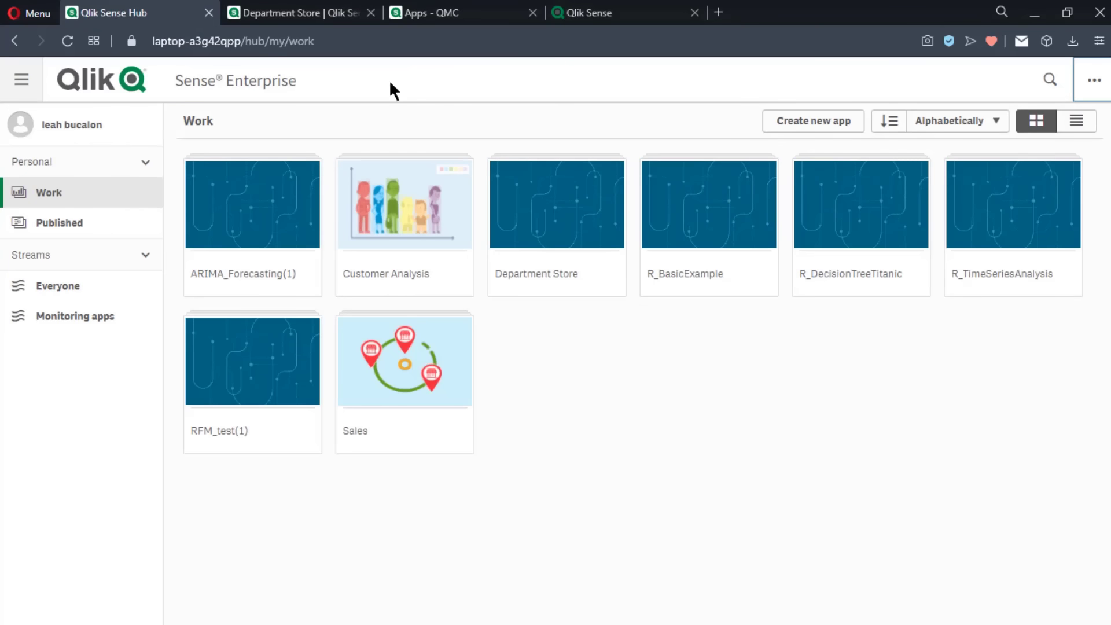
pyautogui.rightClick(435, 233)
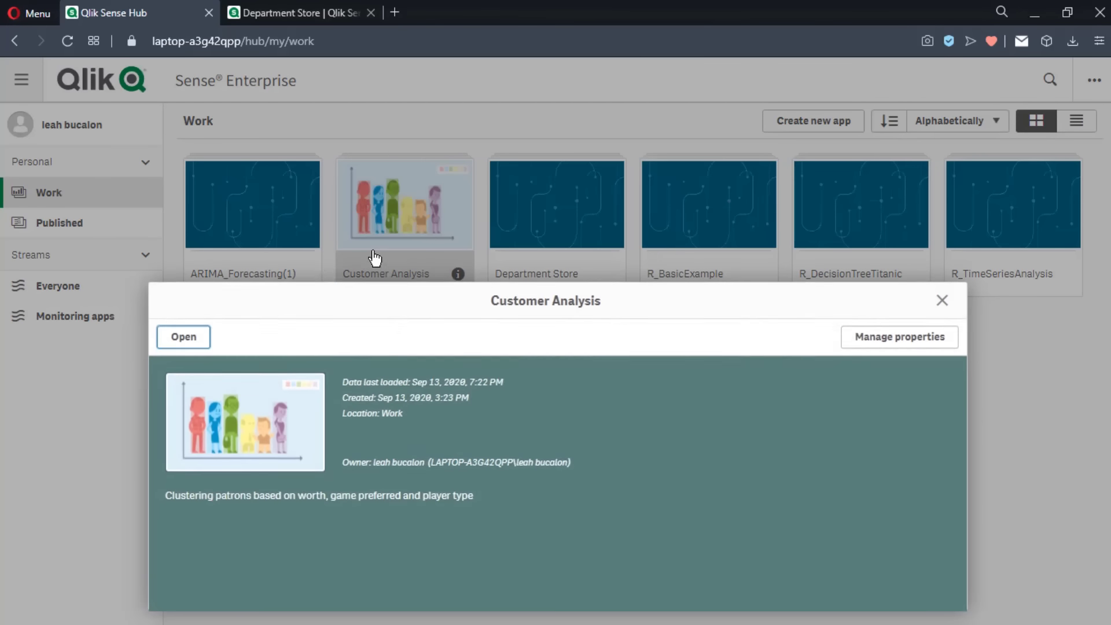
pyautogui.click(205, 338)
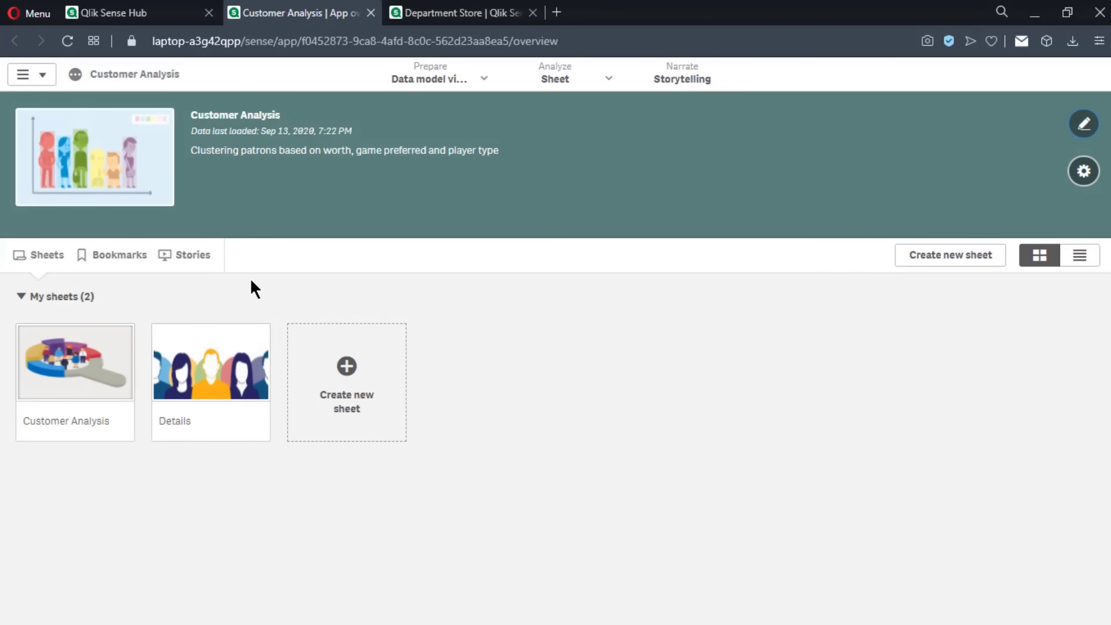
pyautogui.click(570, 91)
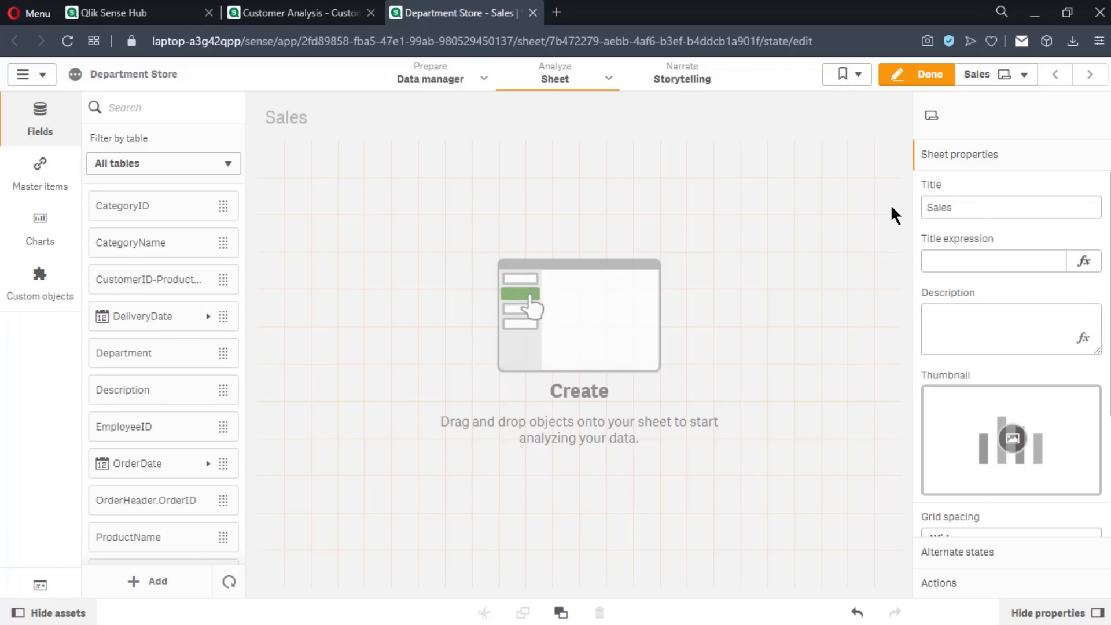
# Rename the sheet My new sheet in the Department Store app to Orders
pyautogui.click(977, 74)
pyautogui.click(587, 232)
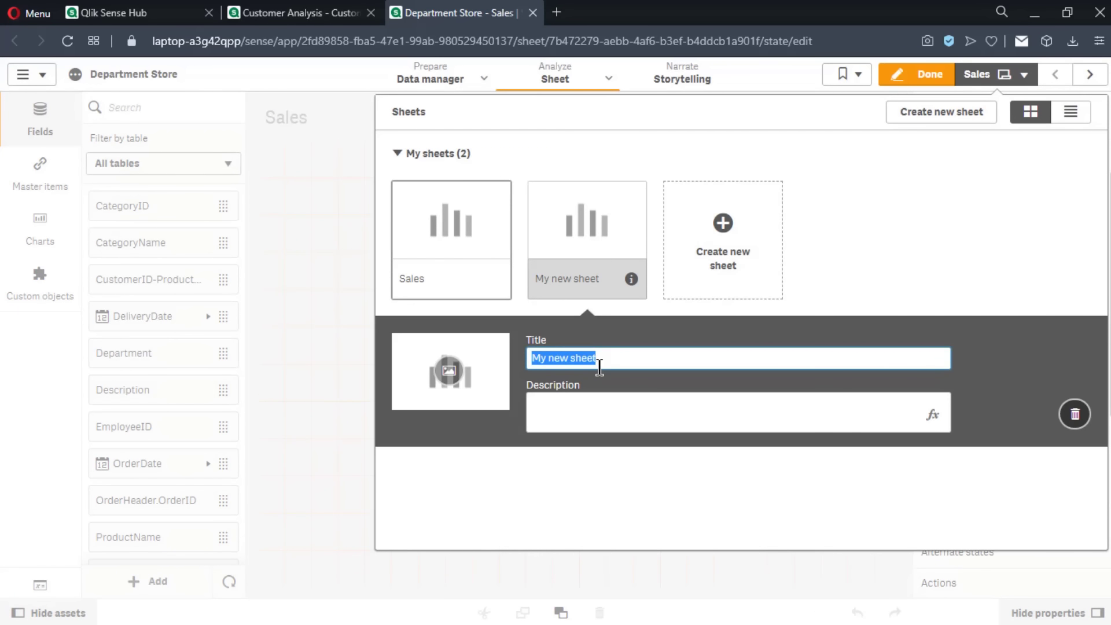
pyautogui.write('Ore')
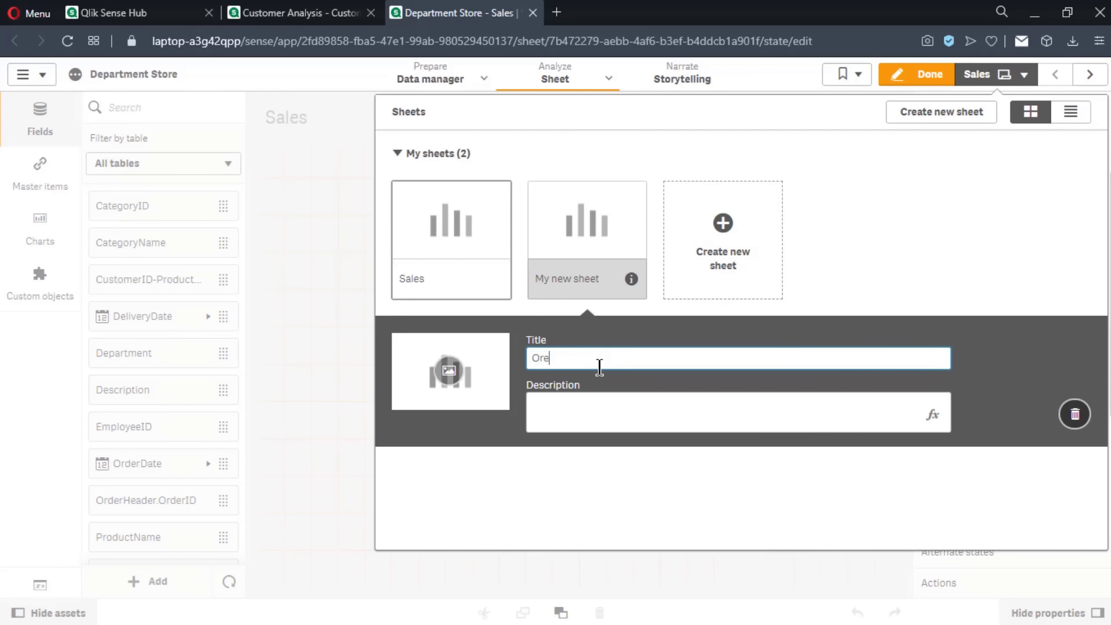
pyautogui.press('BackSpace')
pyautogui.write('ders')
pyautogui.click(958, 249)
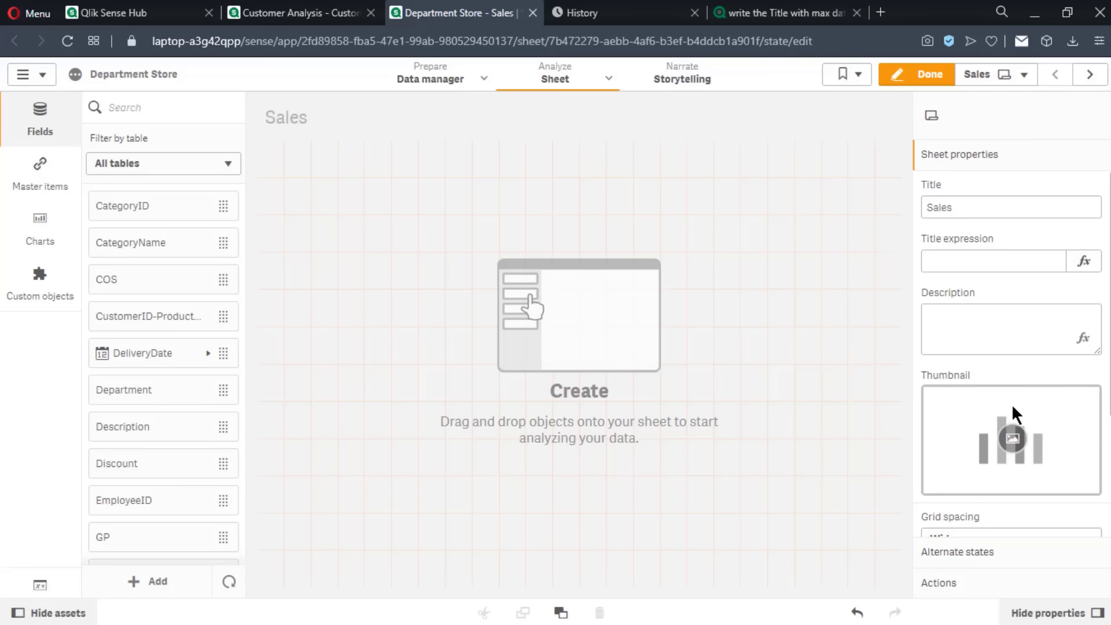
pyautogui.scroll(-3, 1048, 415)
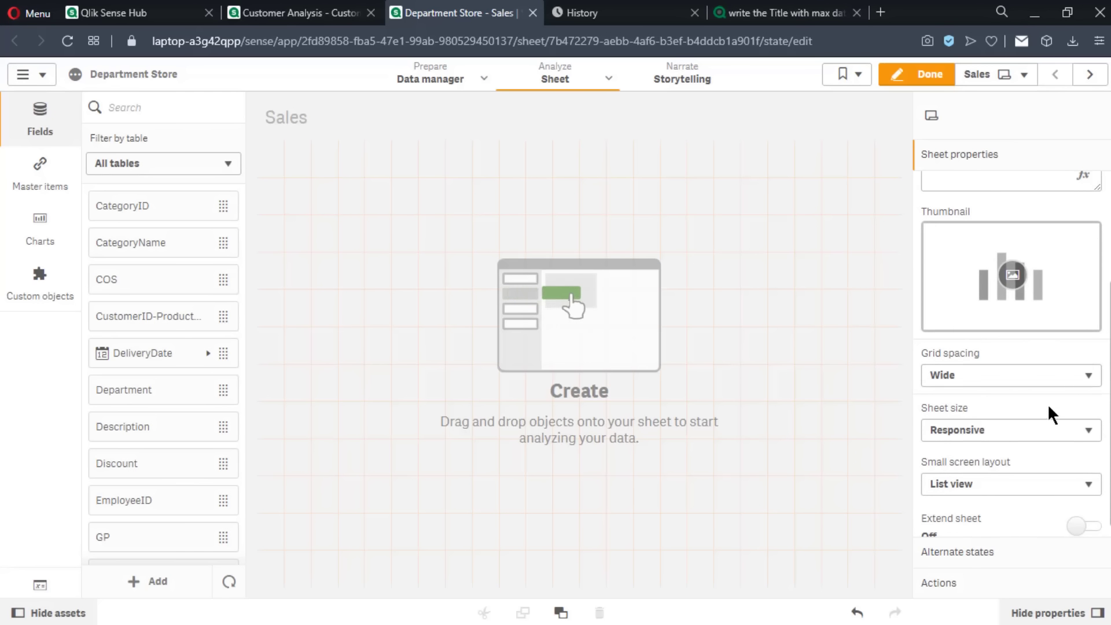
pyautogui.click(1013, 277)
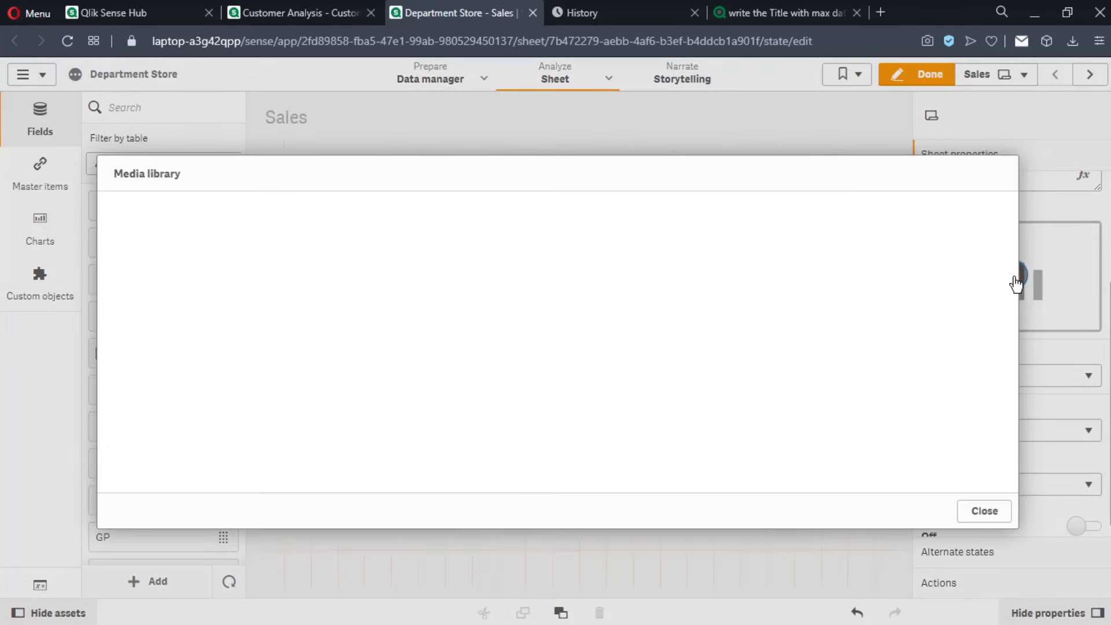
pyautogui.click(179, 241)
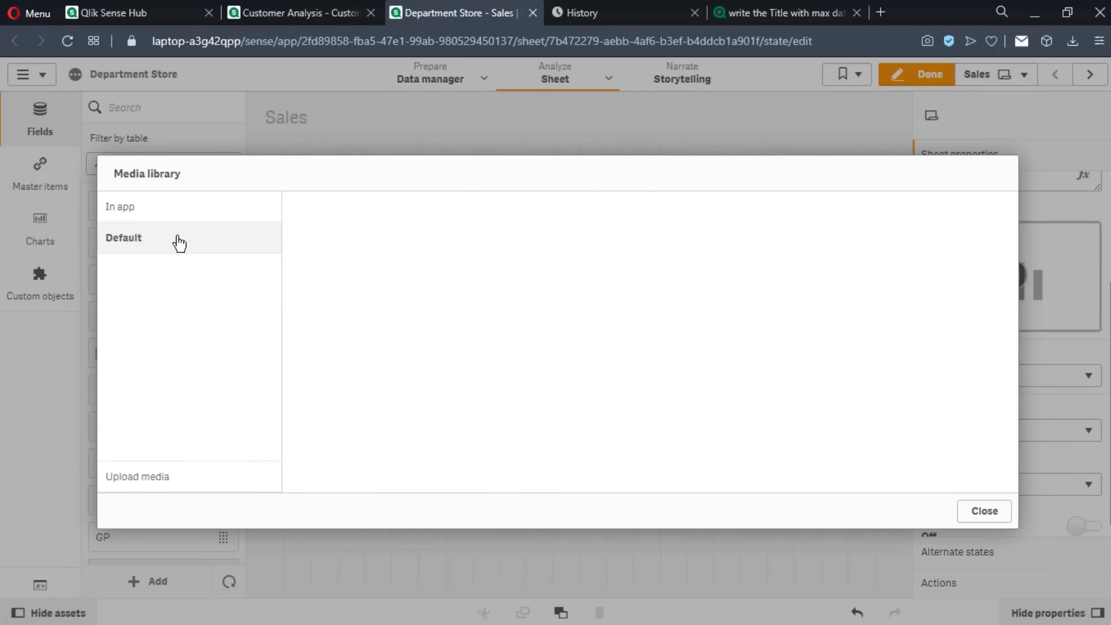
pyautogui.click(150, 480)
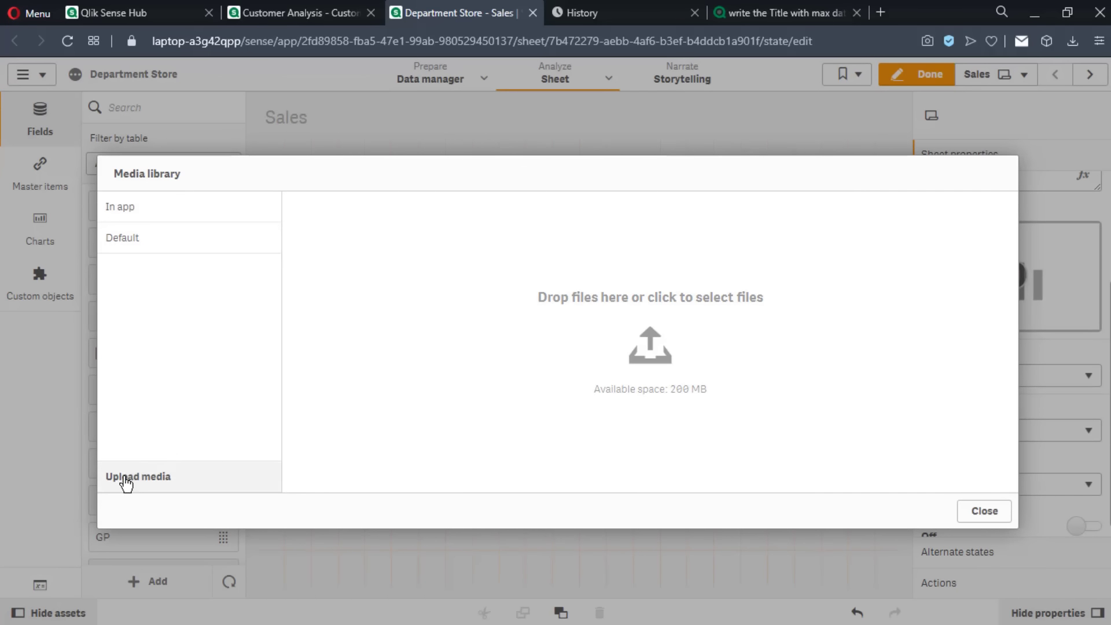
pyautogui.click(562, 379)
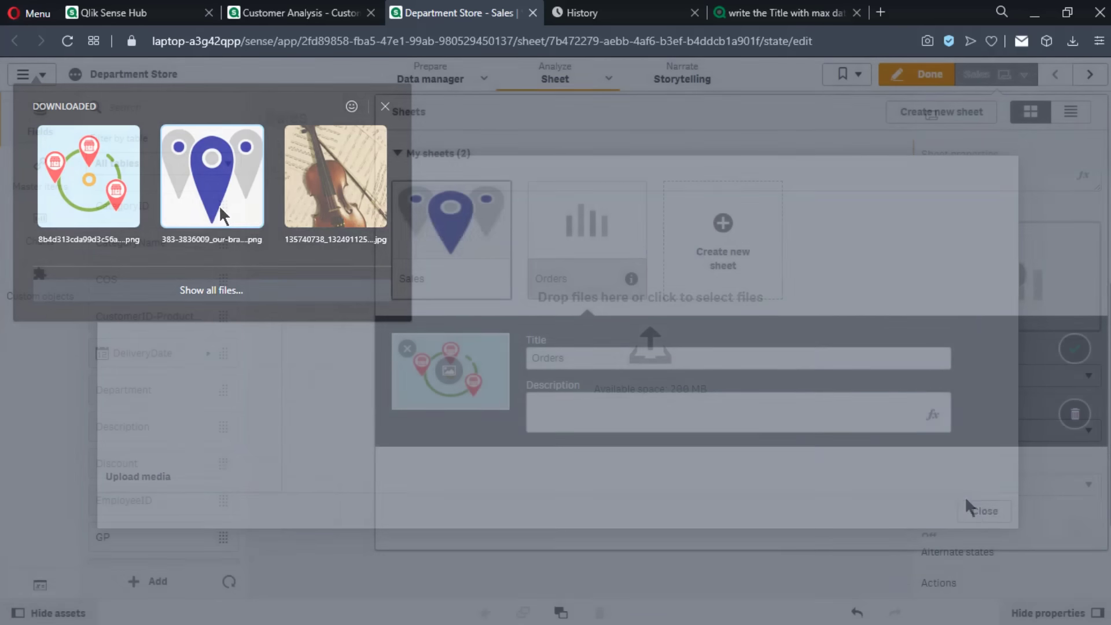
pyautogui.click(1075, 349)
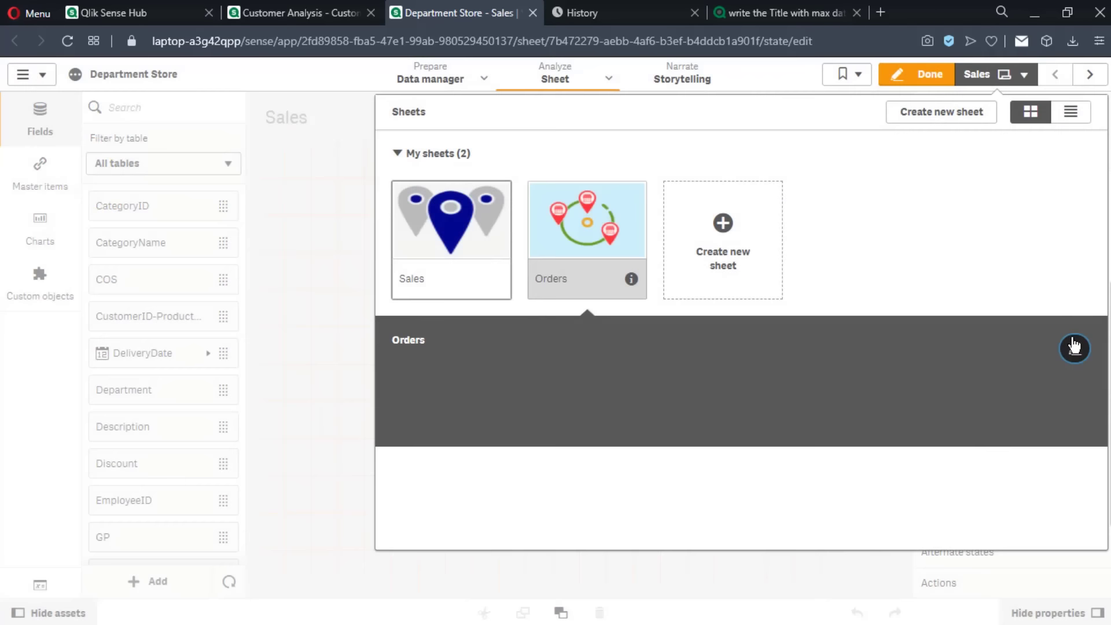
pyautogui.click(1007, 80)
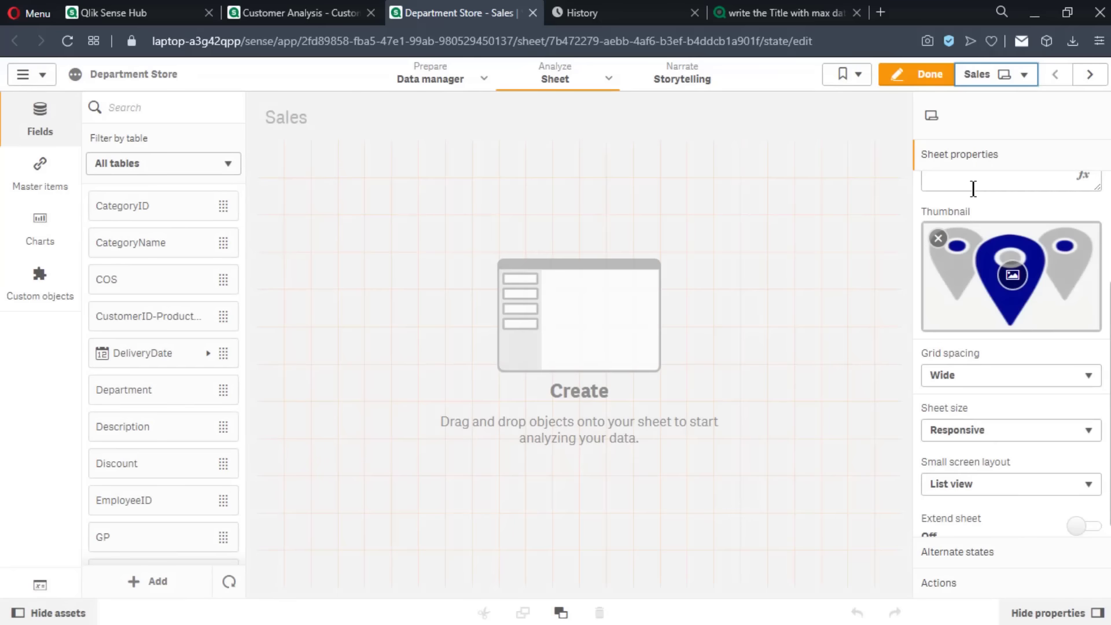
# Try Medium grid spacing on the Sales sheet and settle on Narrow
pyautogui.click(1045, 377)
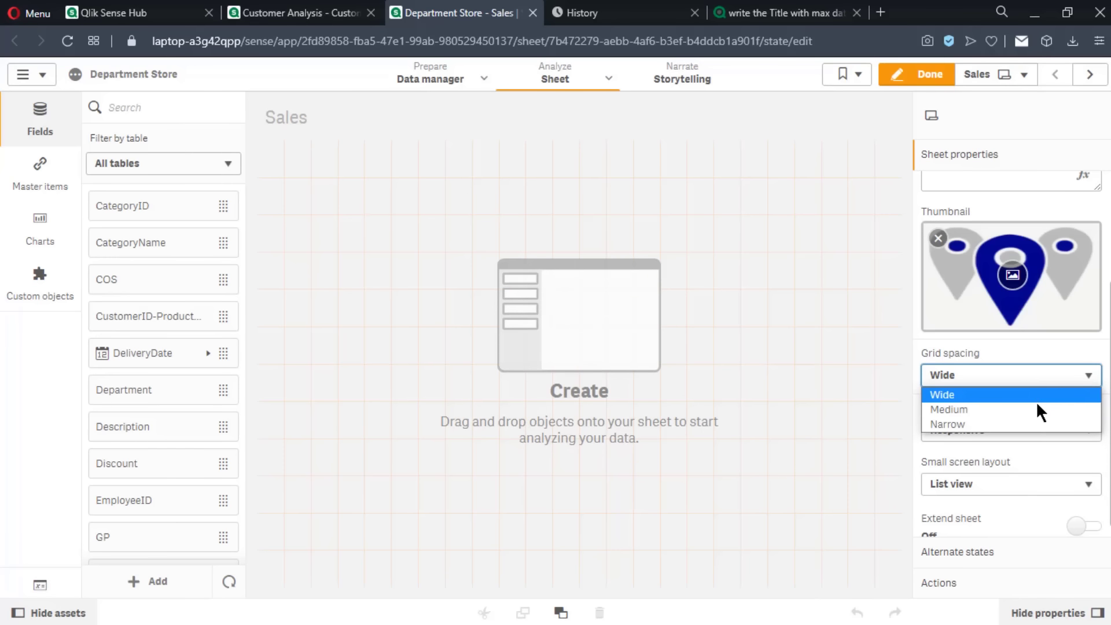
pyautogui.click(1036, 410)
pyautogui.click(1037, 390)
pyautogui.click(1029, 416)
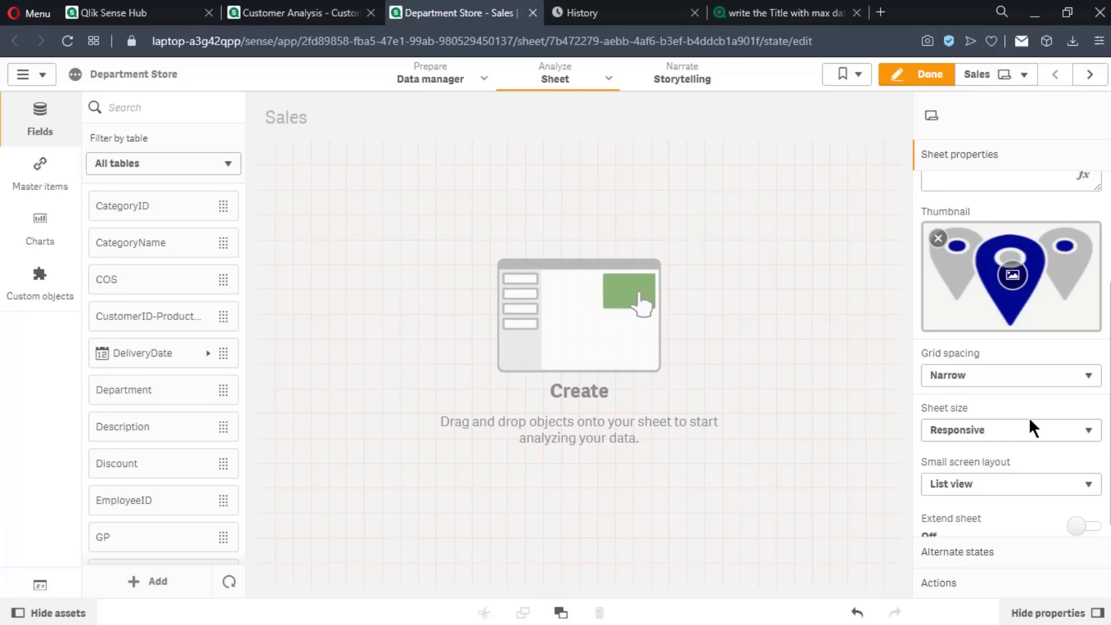
# Try the Custom sheet size on the Sales sheet and return it to Responsive
pyautogui.scroll(-1, 1030, 420)
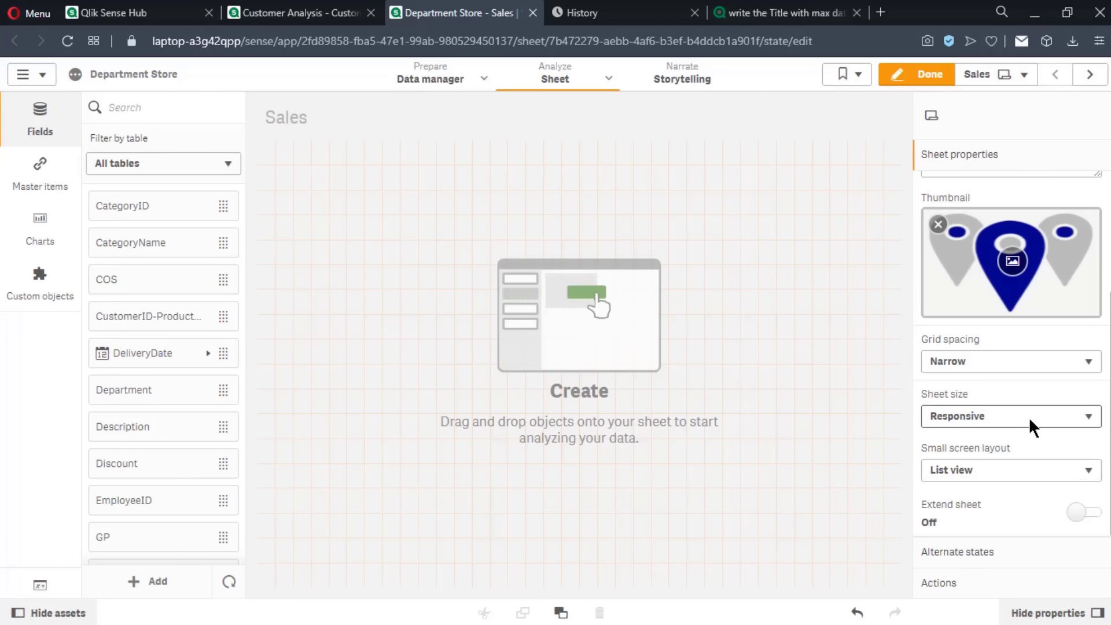
pyautogui.click(1031, 424)
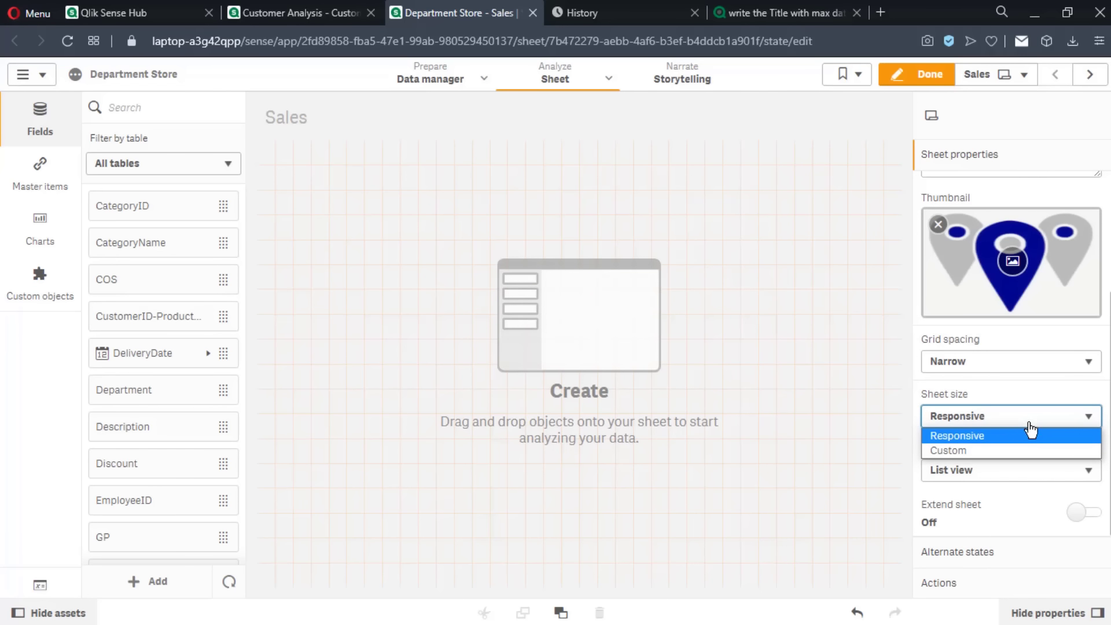
pyautogui.click(1019, 451)
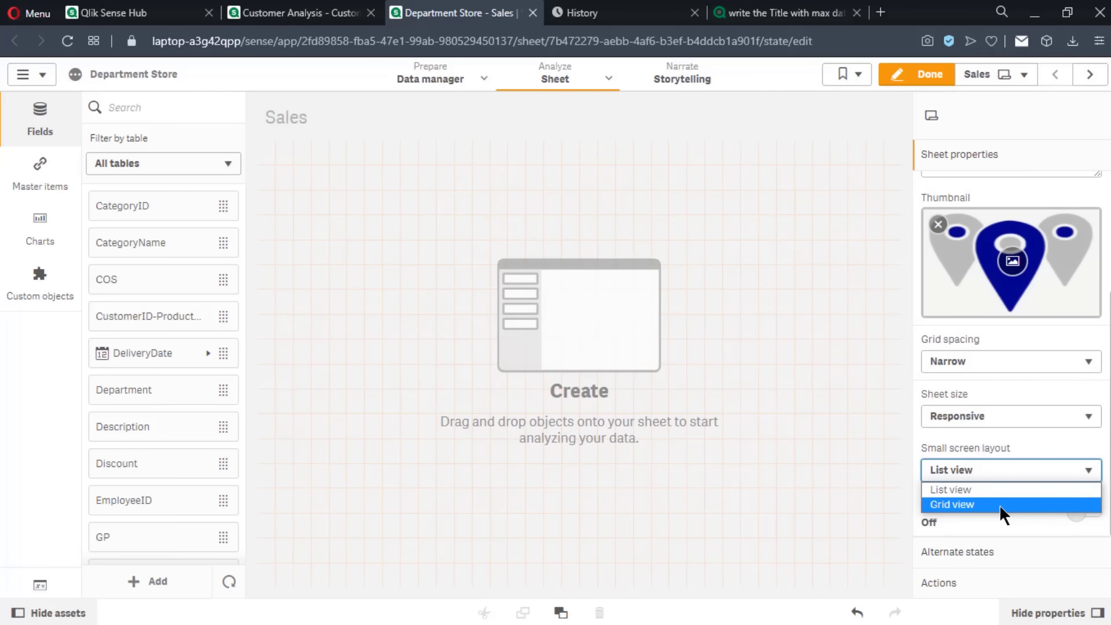
# Set the Sales sheet's small screen layout to Grid view, turn on Extend sheet, and lengthen the sheet
pyautogui.click(999, 504)
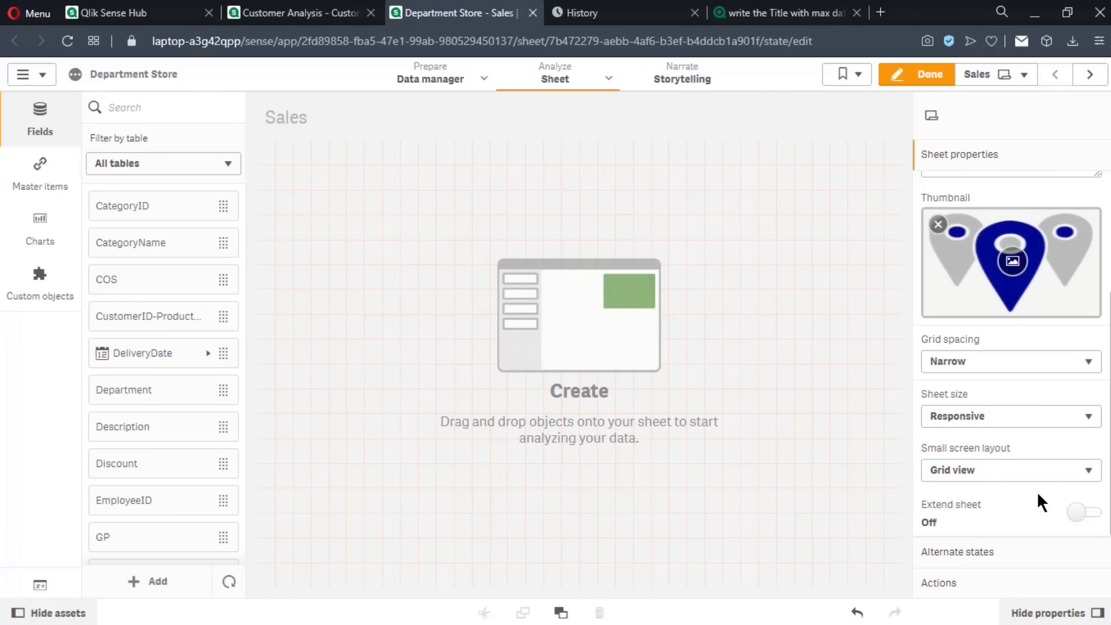
pyautogui.click(1091, 514)
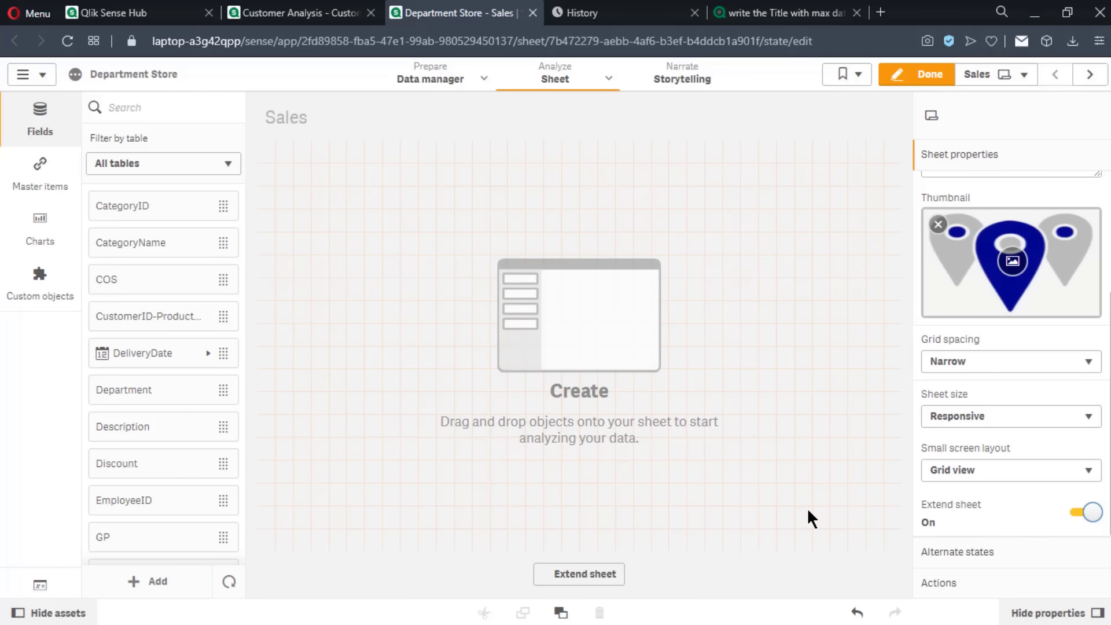
pyautogui.click(587, 576)
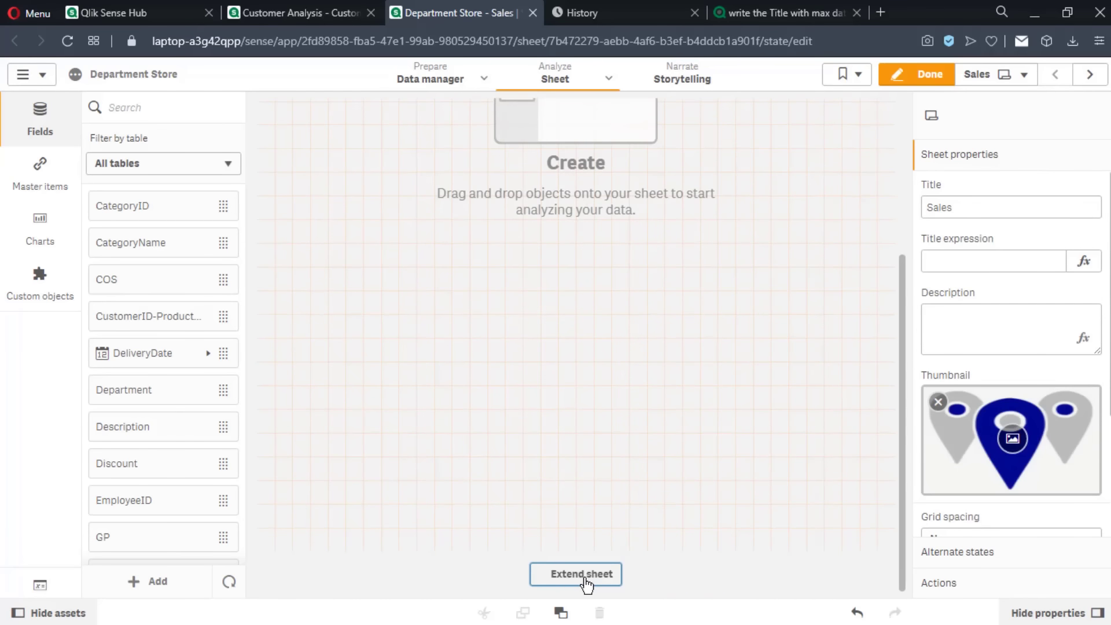
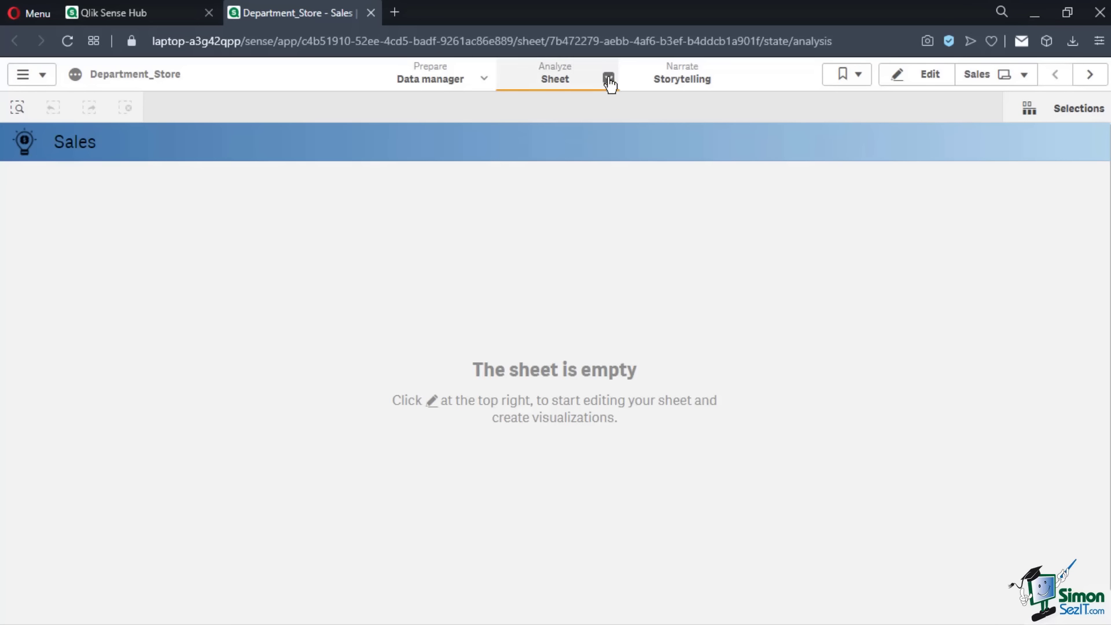
# Switch the Department_Store app from the Sales sheet to Insights and generate insights from its data
pyautogui.click(609, 79)
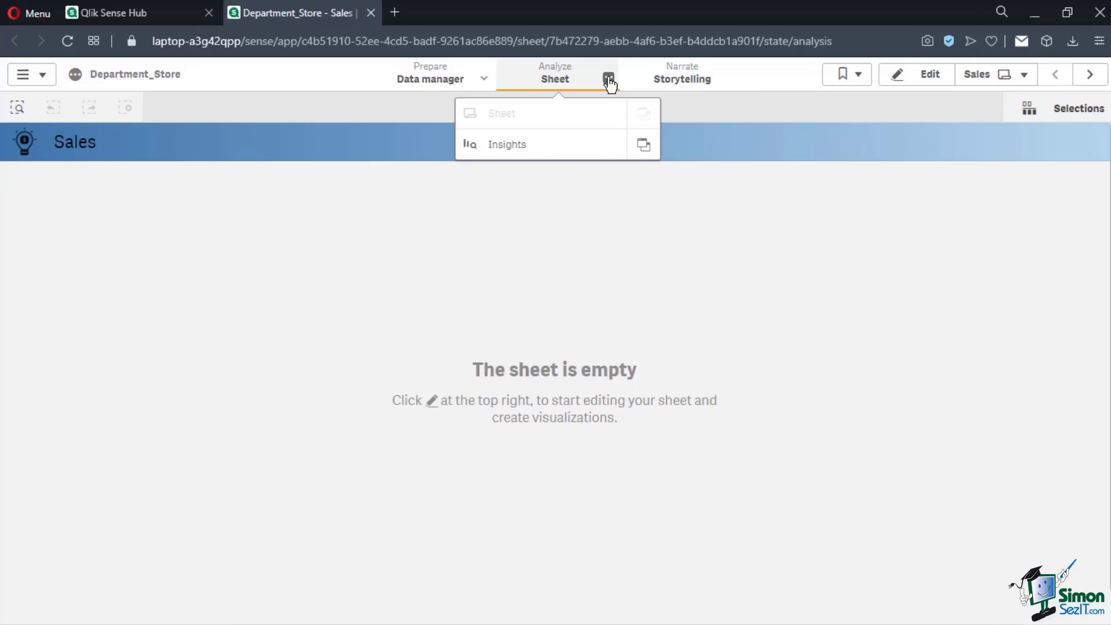
pyautogui.click(603, 146)
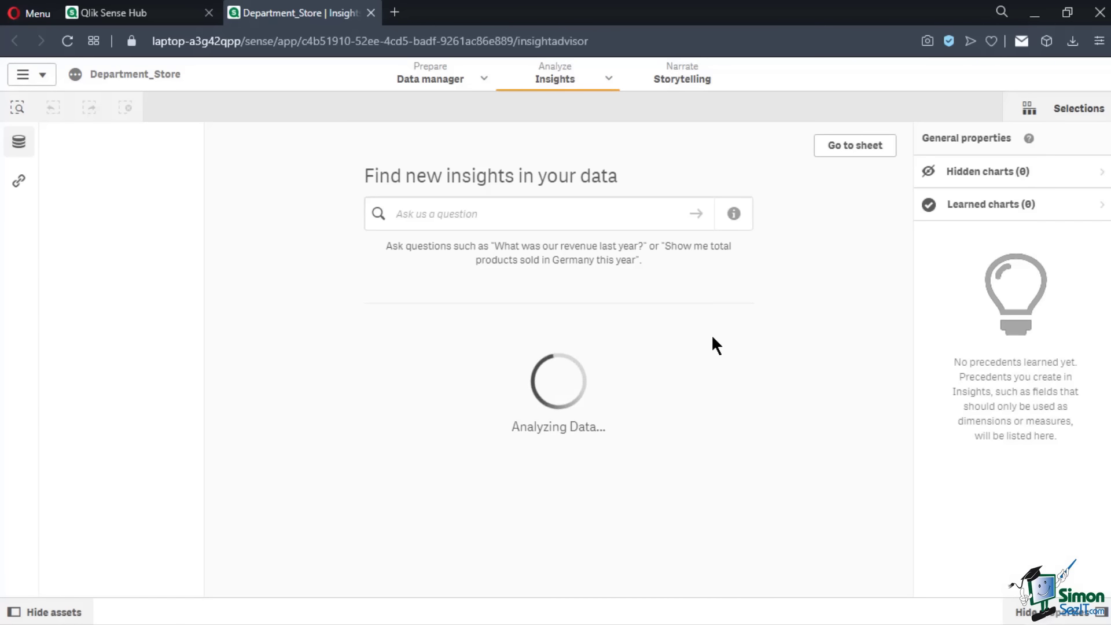
pyautogui.click(542, 416)
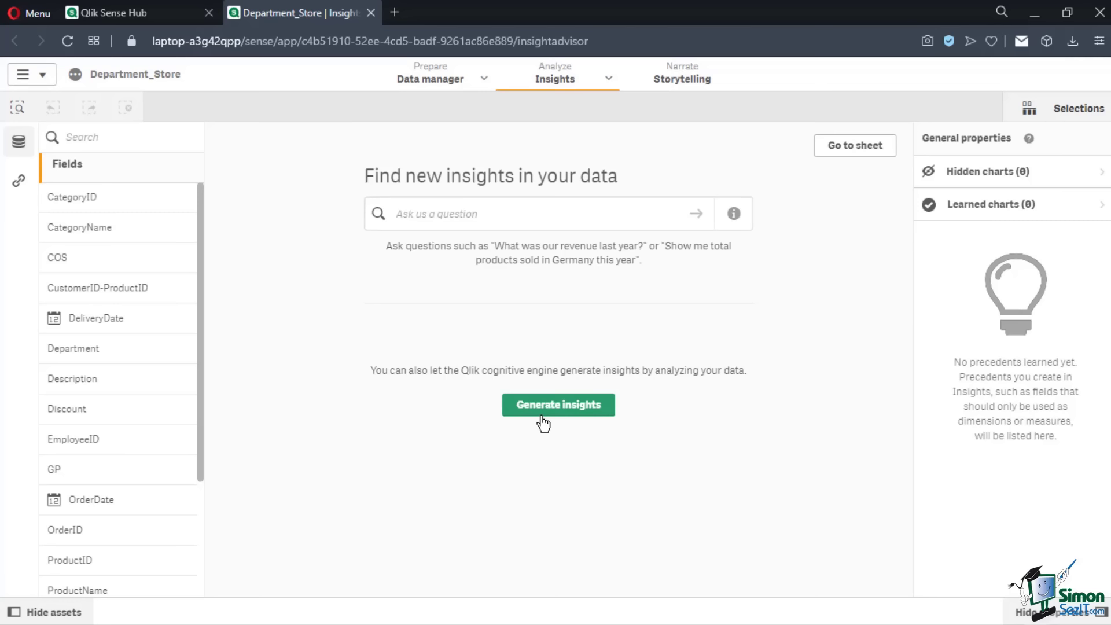
# Generate insights from the app's data and look through the resulting charts
pyautogui.click(543, 415)
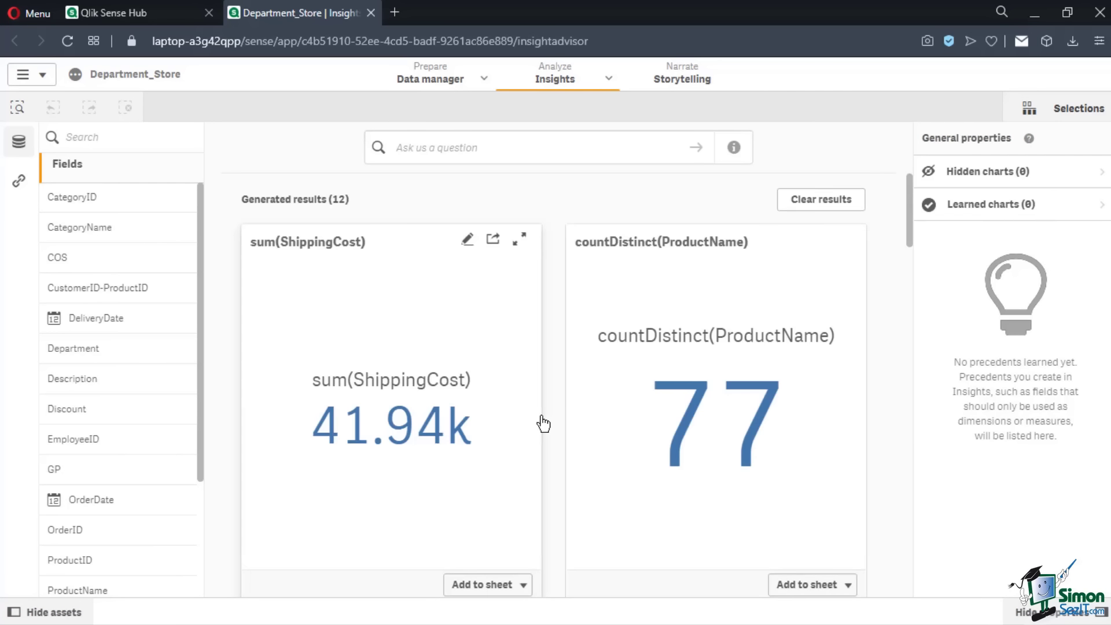
pyautogui.scroll(-7, 543, 423)
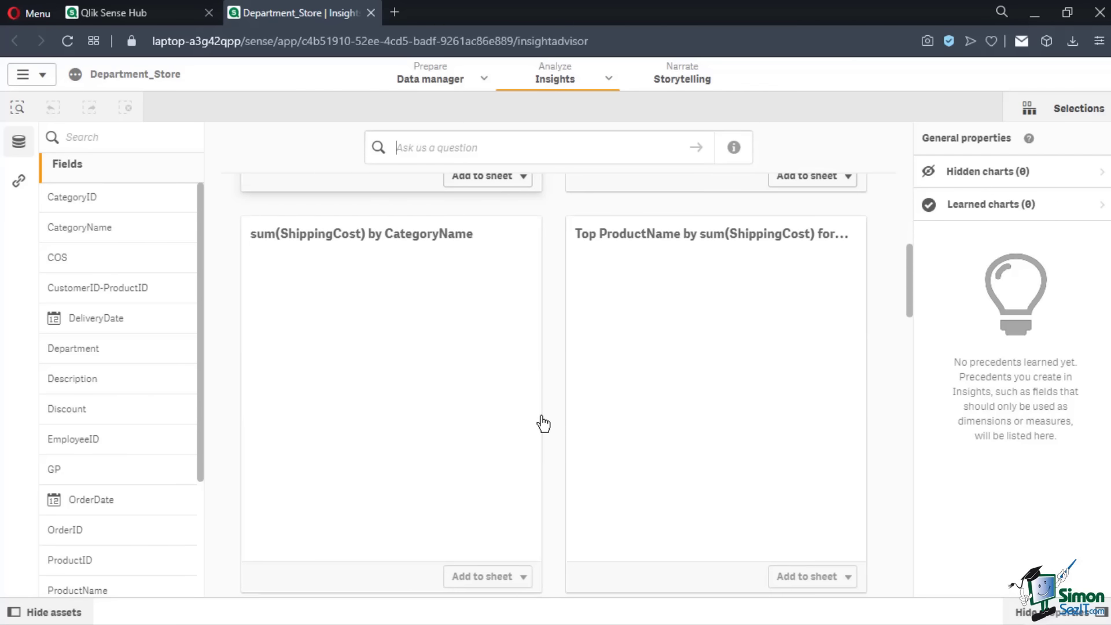
pyautogui.scroll(-7, 542, 424)
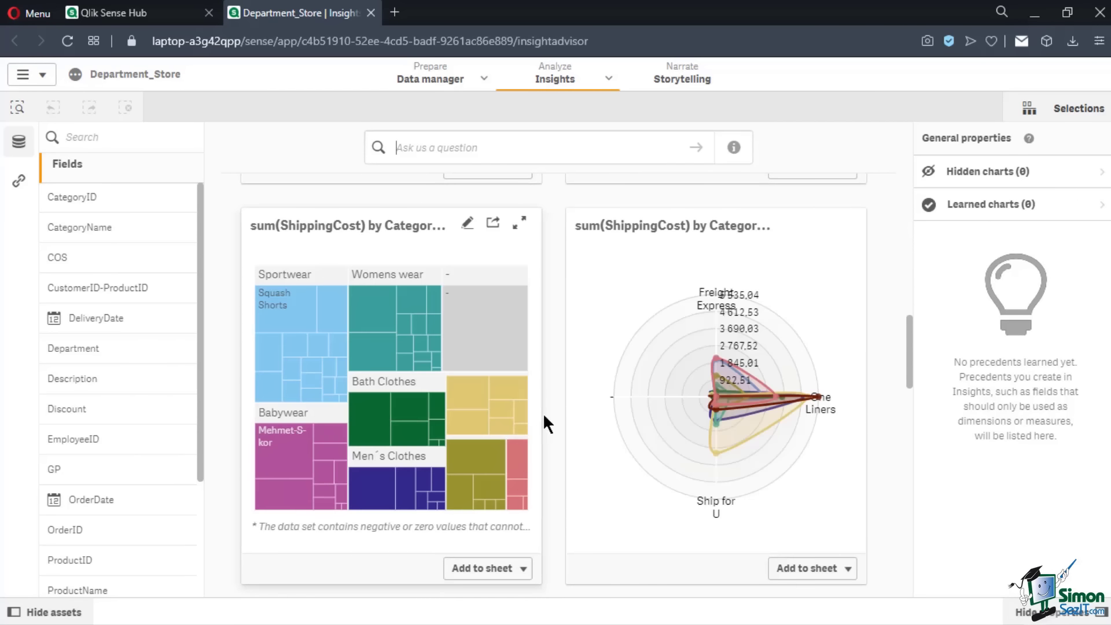
pyautogui.moveTo(909, 360); pyautogui.dragTo(905, 216)
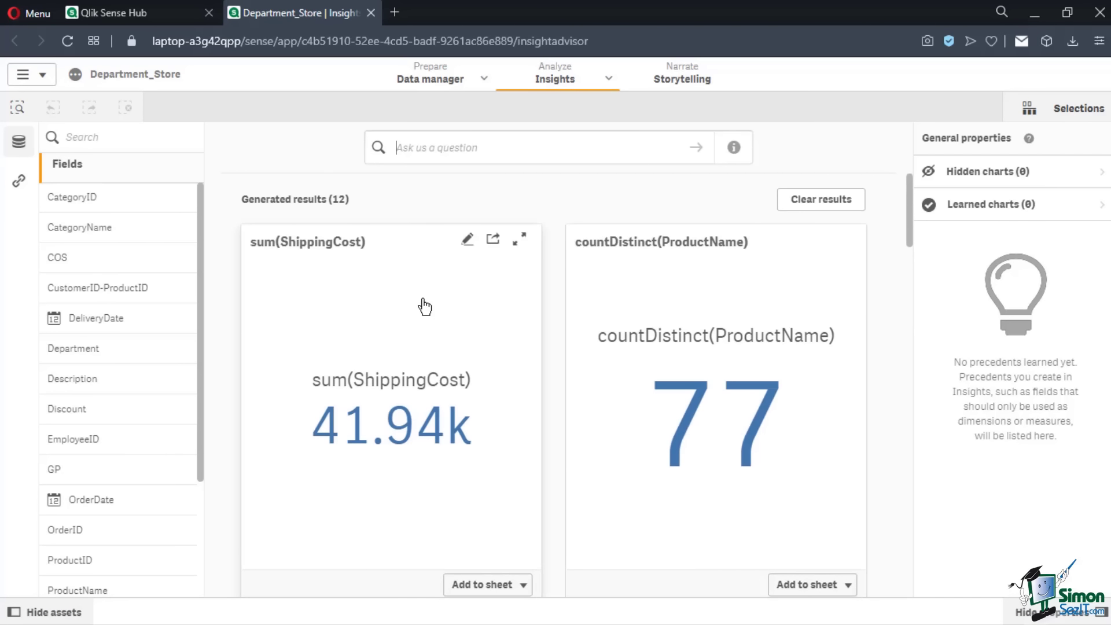
# View the sum(ShippingCost) insight full size, check its insight properties, and close it
pyautogui.click(516, 243)
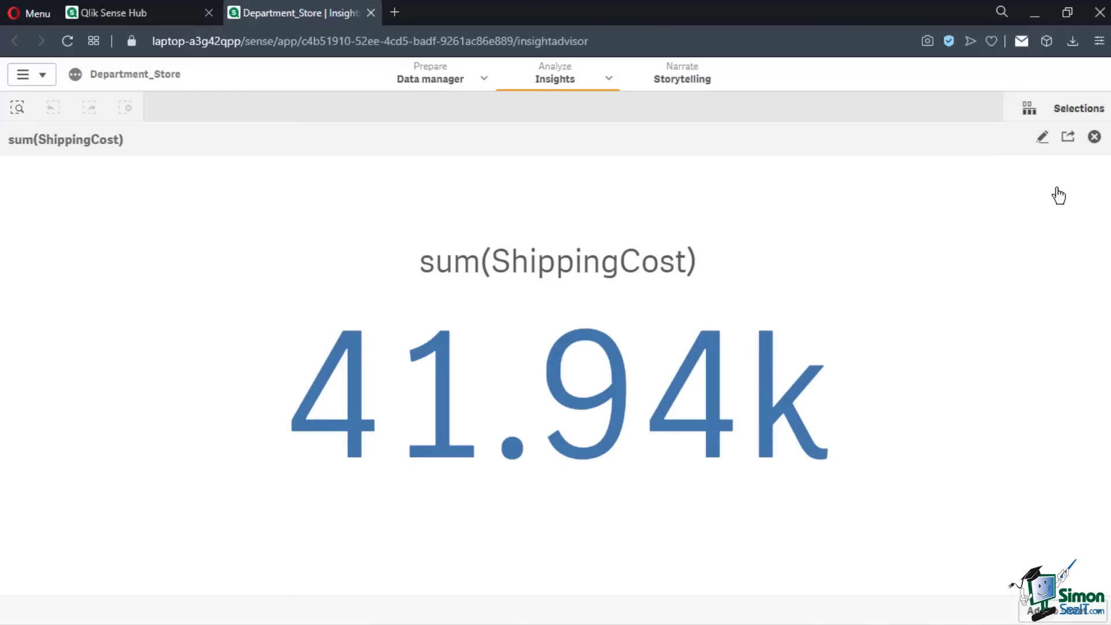
pyautogui.click(1043, 139)
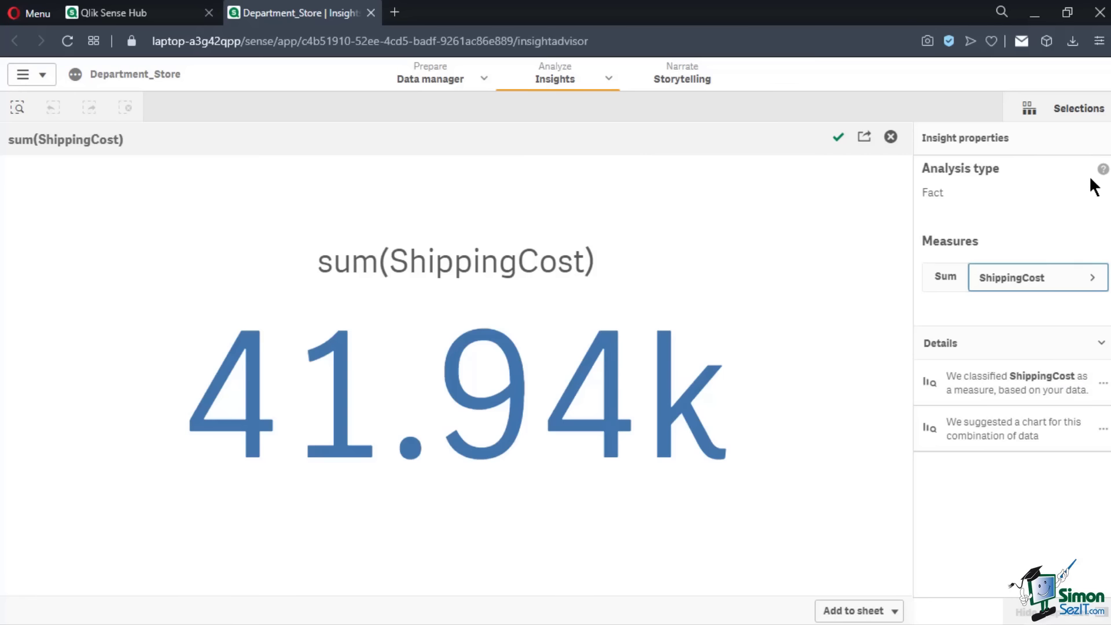
pyautogui.moveTo(1102, 178)
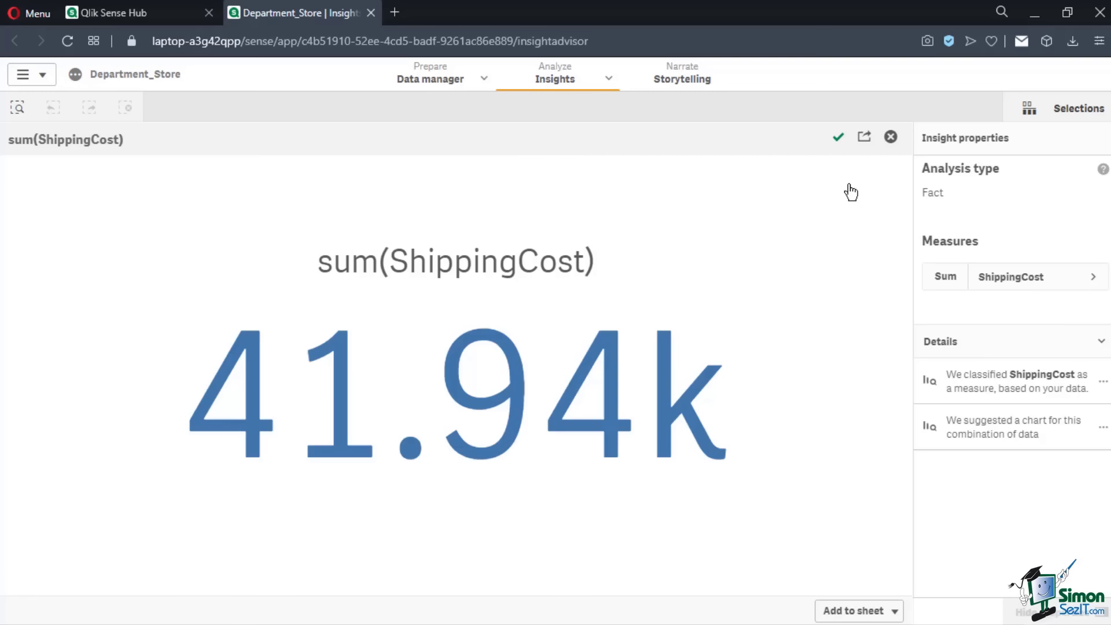
pyautogui.click(892, 138)
# Expand the Top ProductName by sum(ShippingCost) insight and reorder its dimensions to ProductName, DeliveryDate, EmployeeID
pyautogui.scroll(-6, 876, 338)
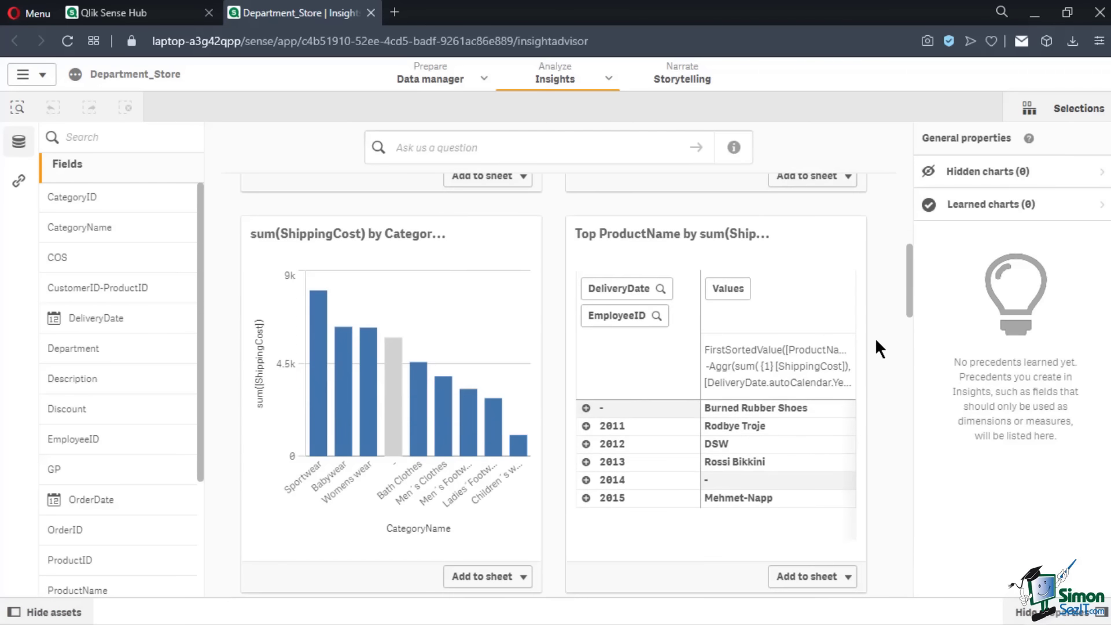
pyautogui.click(847, 233)
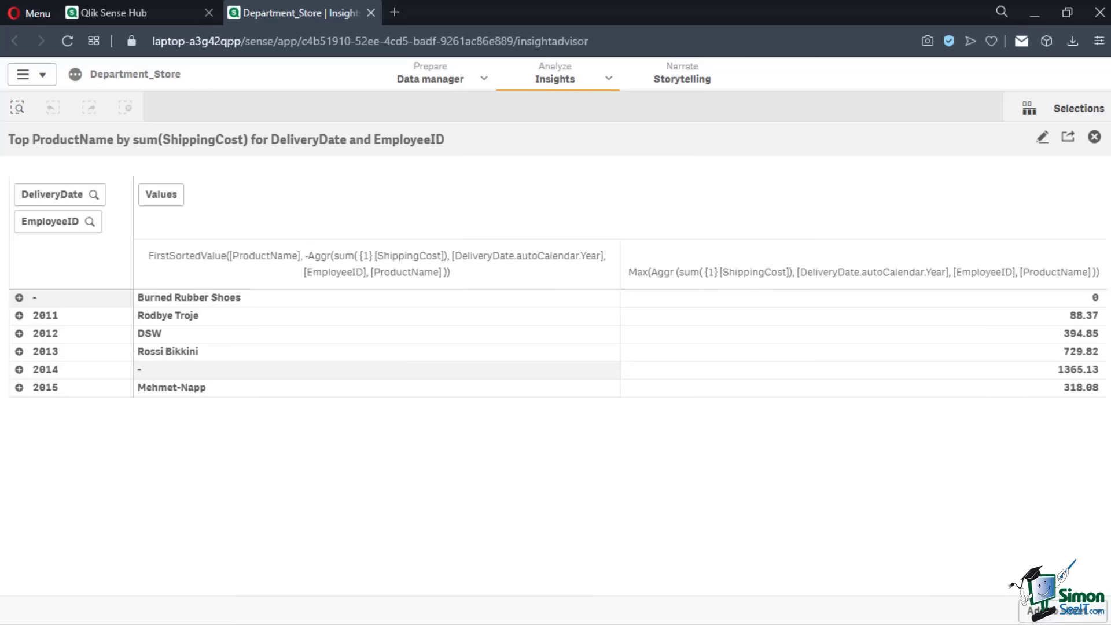
pyautogui.click(1042, 139)
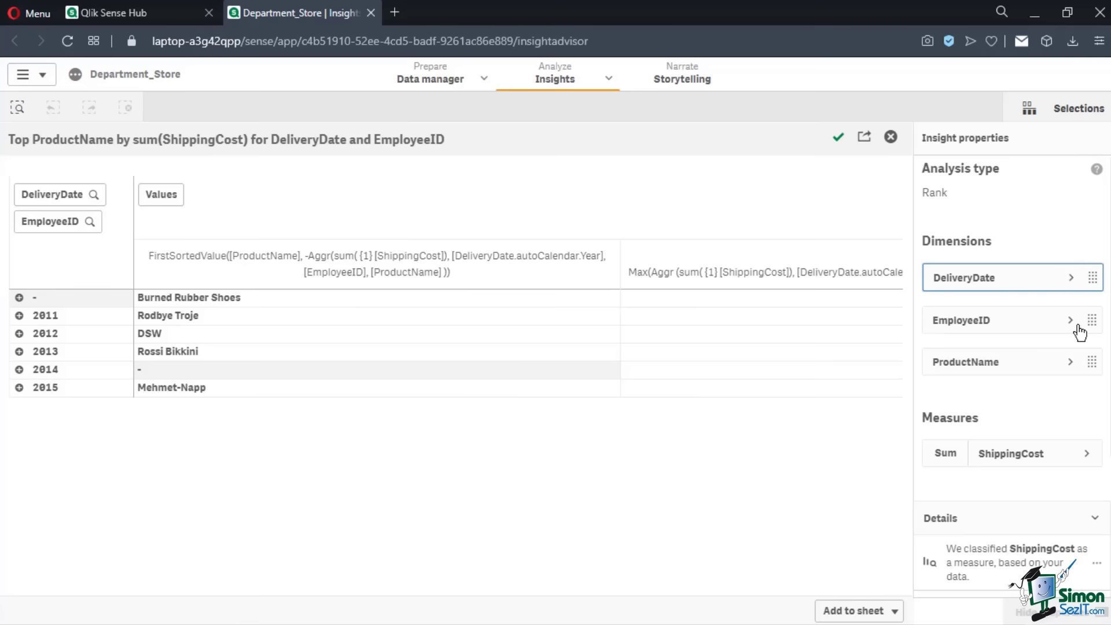
pyautogui.moveTo(1078, 322); pyautogui.dragTo(1074, 389)
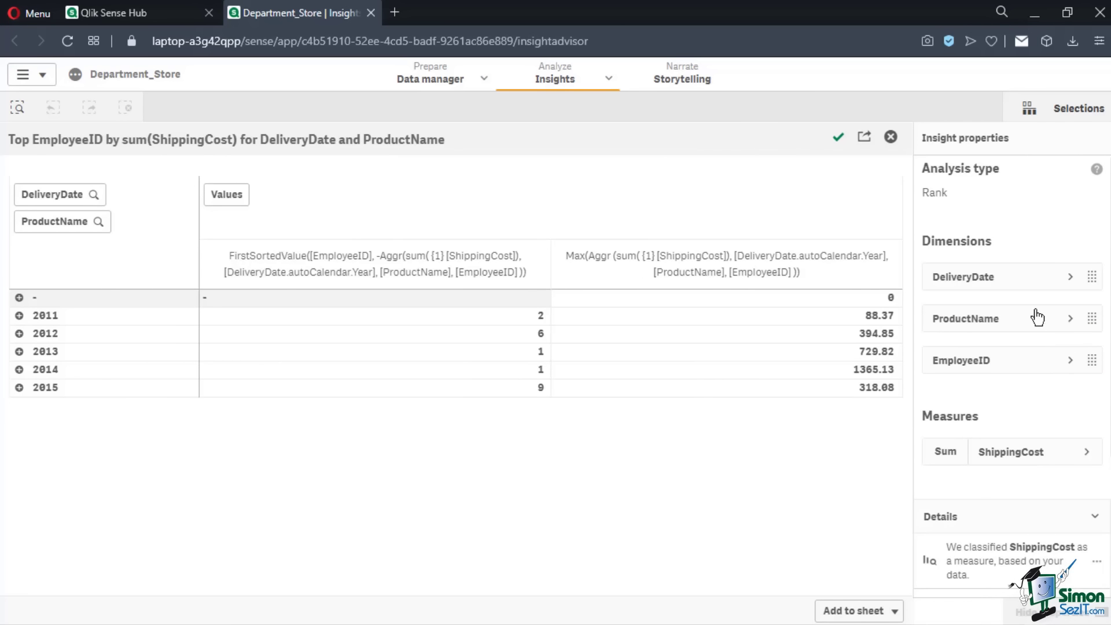
pyautogui.moveTo(1036, 317); pyautogui.dragTo(1030, 292)
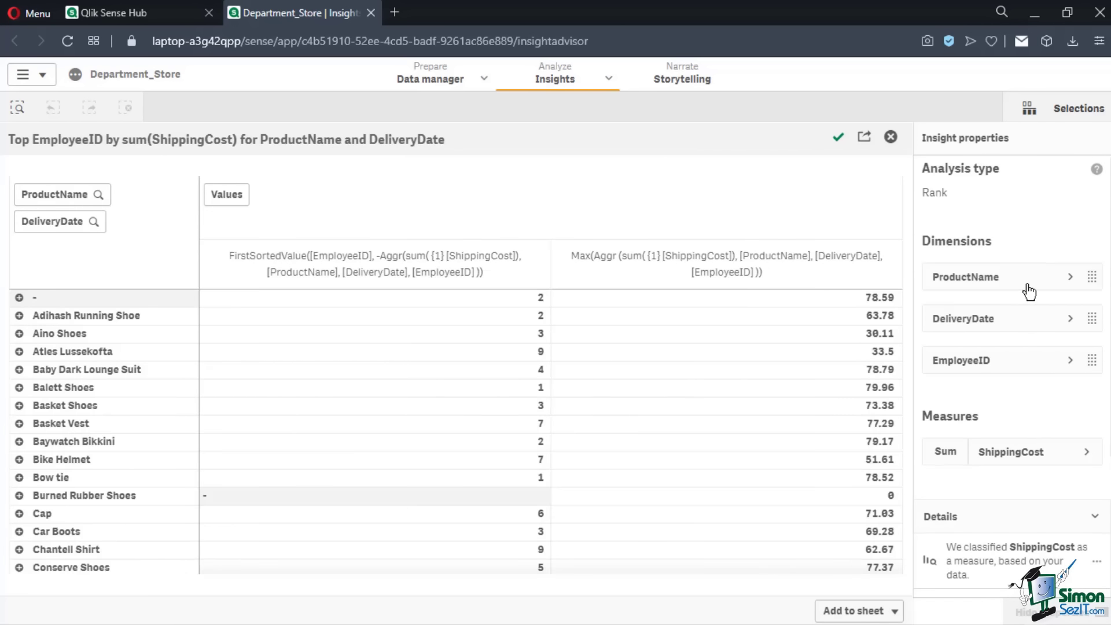
# Examine the insight's ProductName dimension settings, its ShippingCost measure, and the details on how ProductName was classified
pyautogui.click(1071, 278)
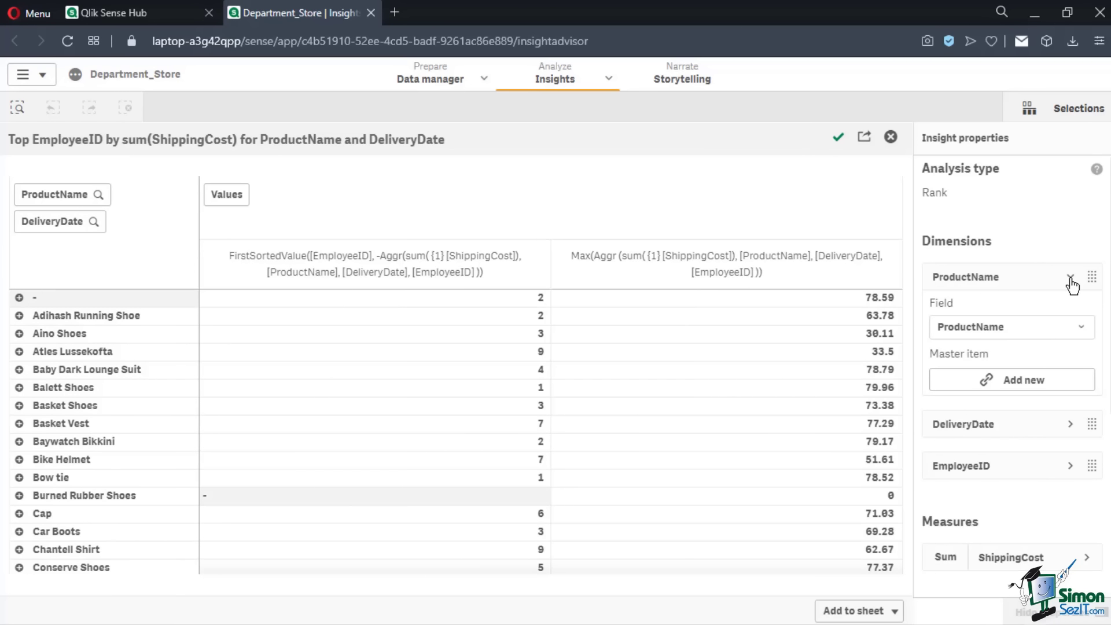
pyautogui.scroll(-3, 1055, 407)
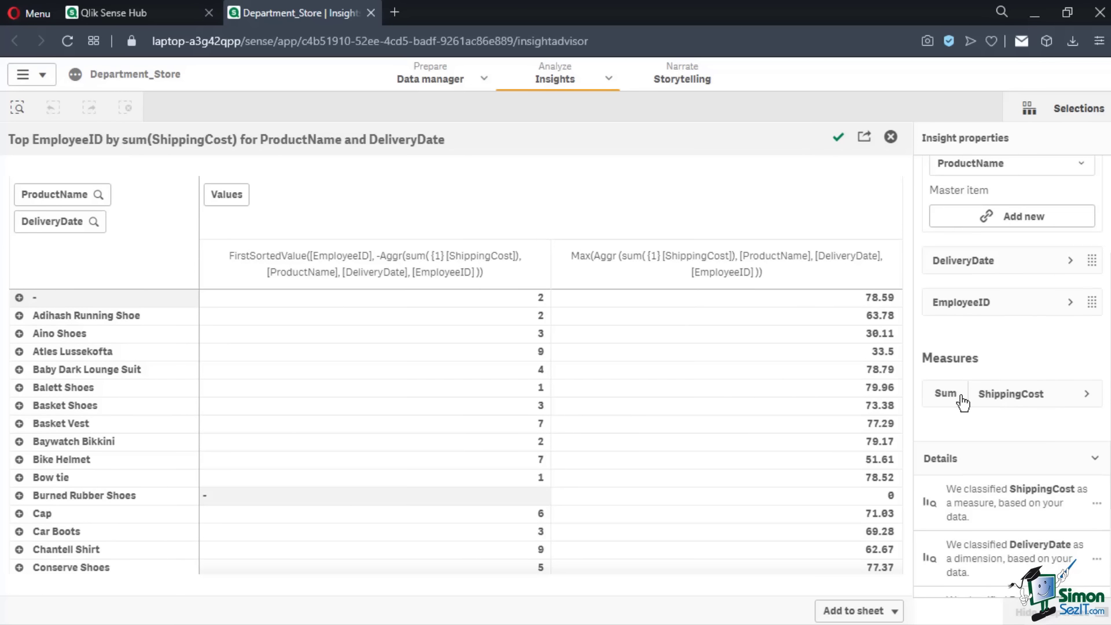
pyautogui.click(949, 395)
pyautogui.click(952, 400)
pyautogui.scroll(-3, 1099, 478)
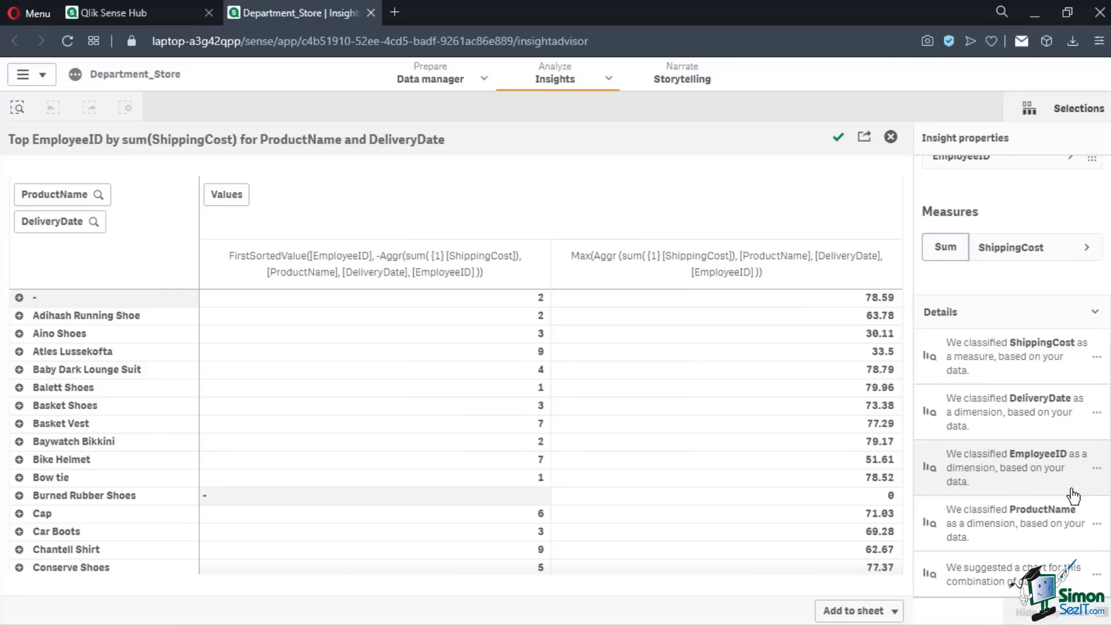
pyautogui.click(1074, 530)
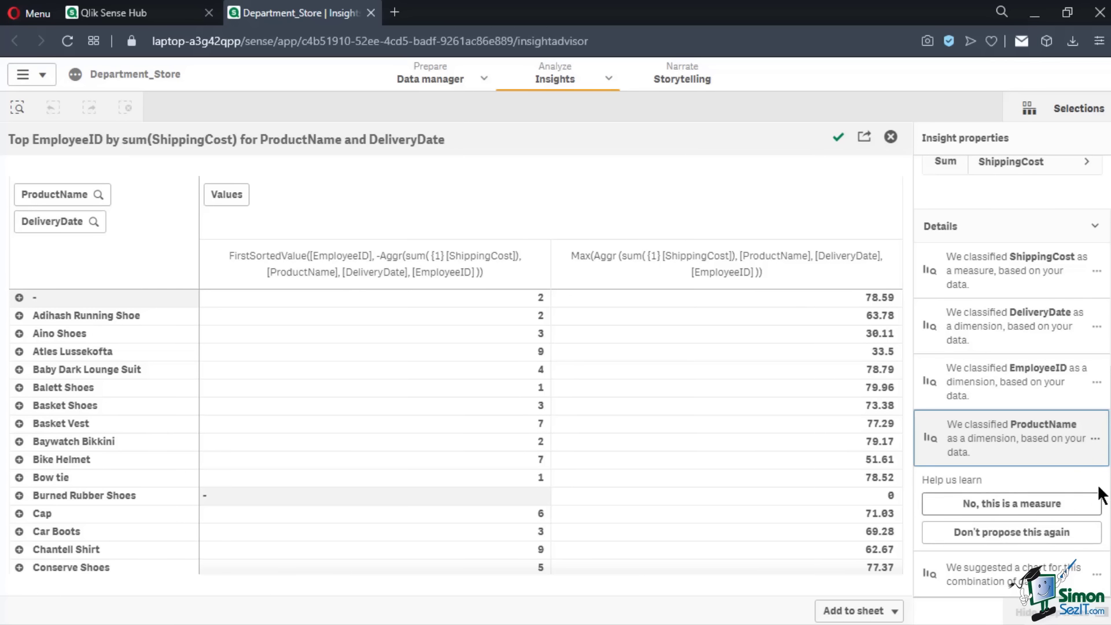
# Check the export options of the reordered EmployeeID insight and return to the generated results
pyautogui.click(864, 140)
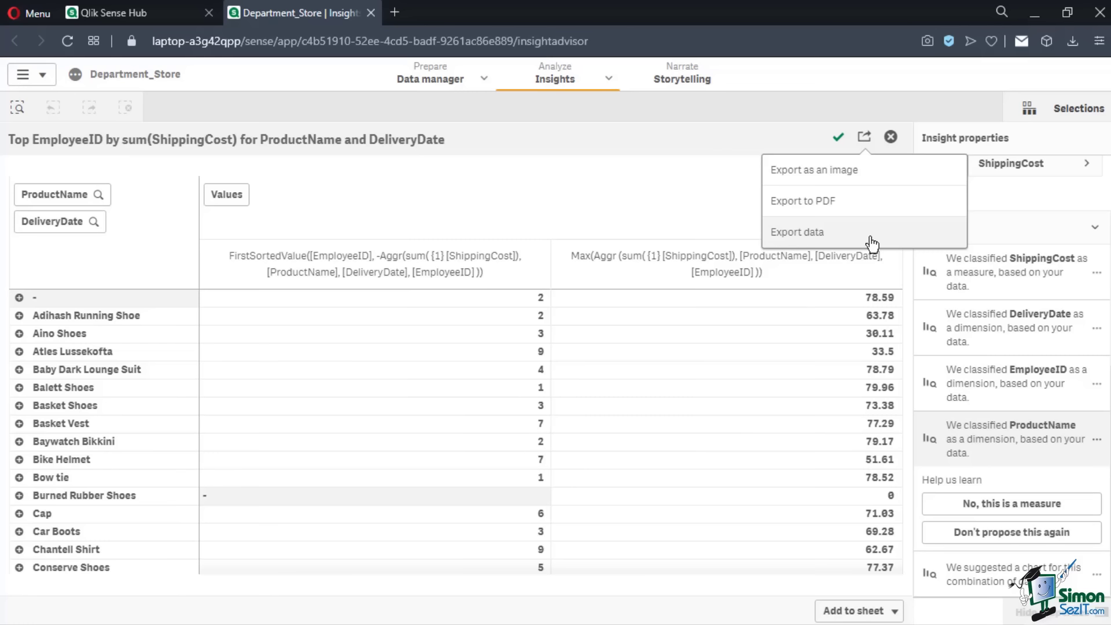
pyautogui.click(890, 137)
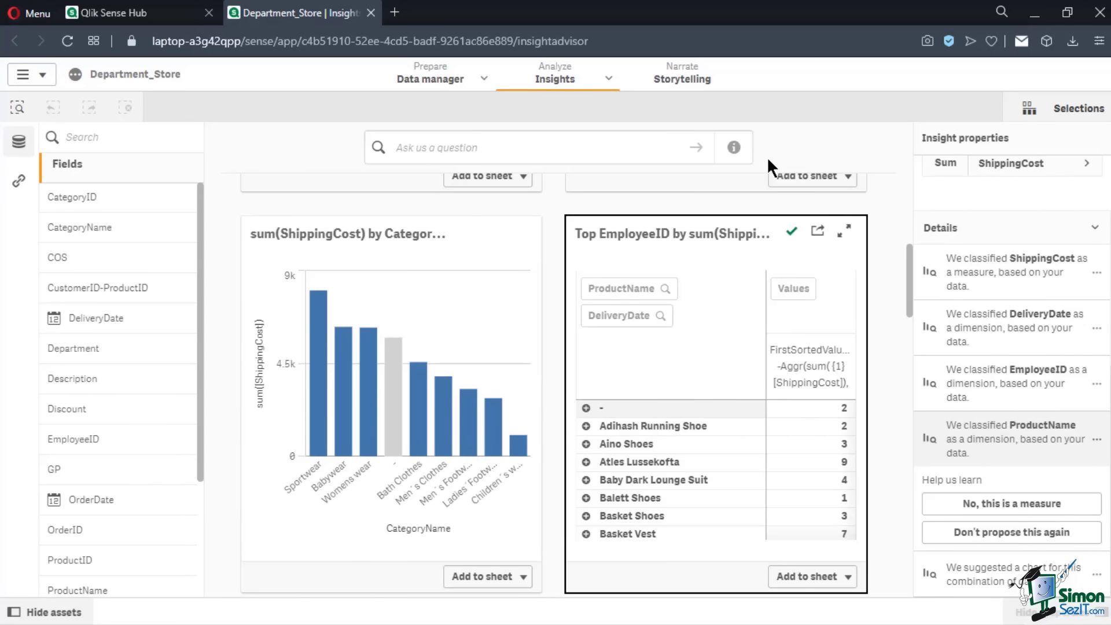
pyautogui.click(844, 231)
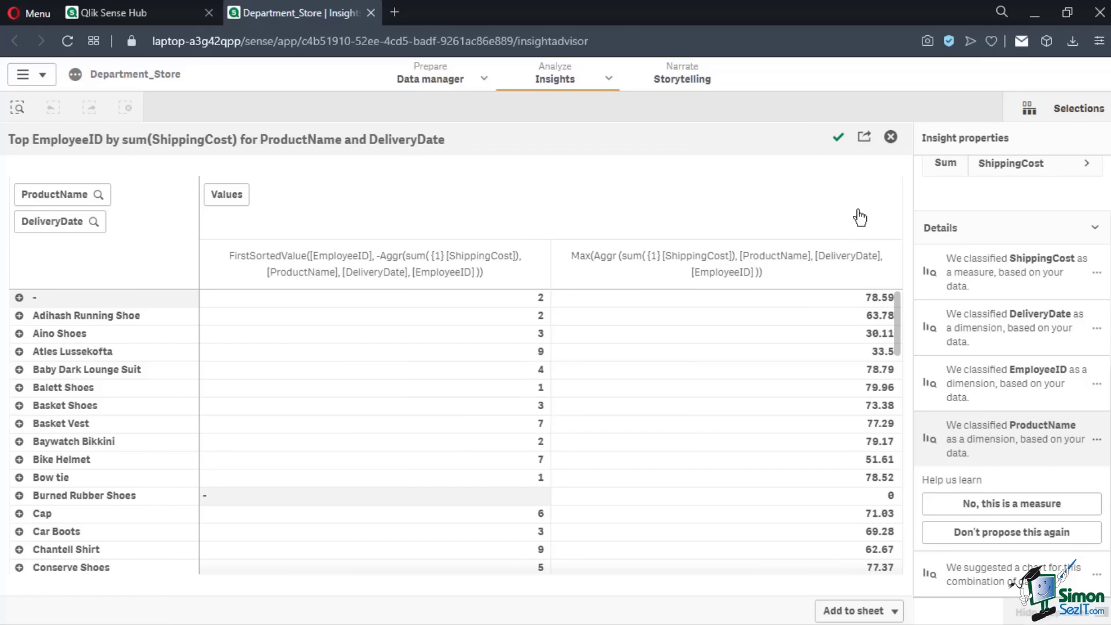
pyautogui.click(892, 138)
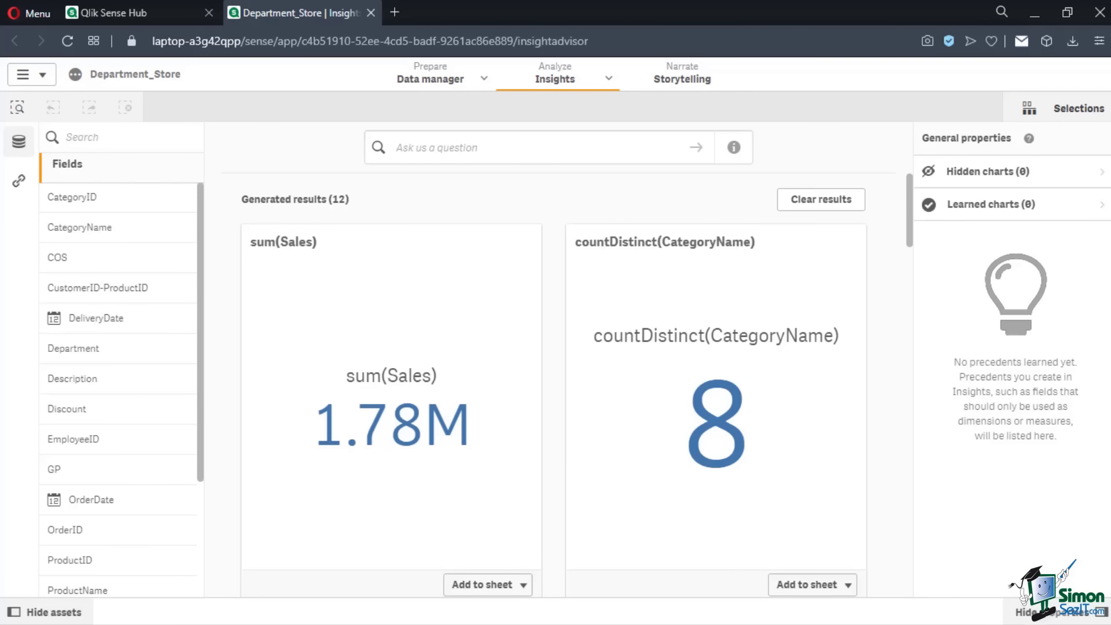
# Add the sum(Sales) insight to the existing Sales sheet
pyautogui.click(476, 585)
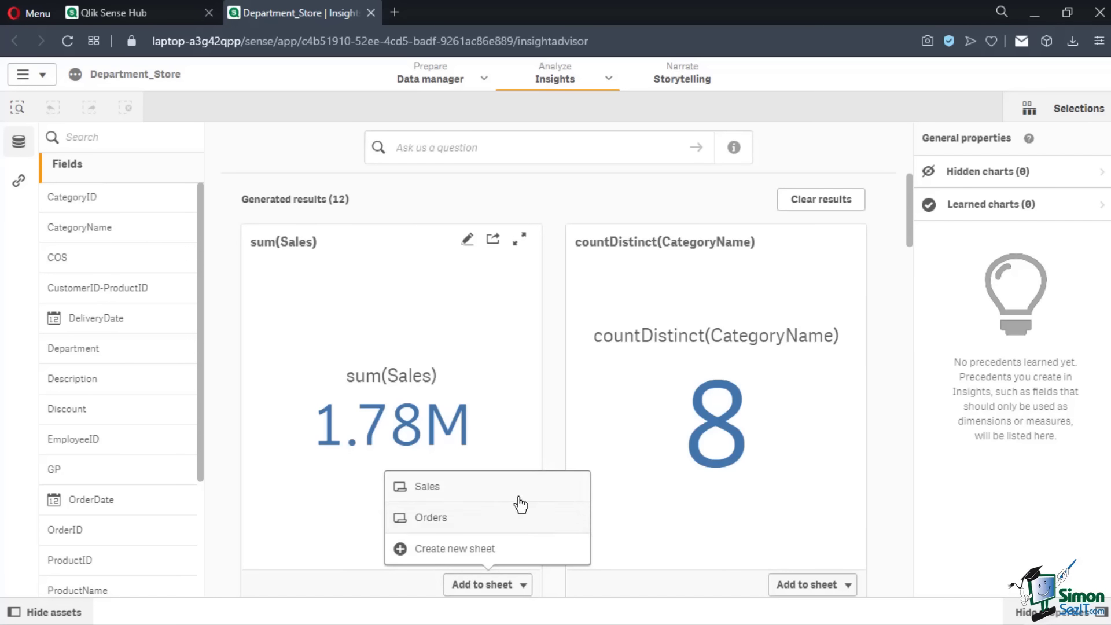
pyautogui.click(496, 496)
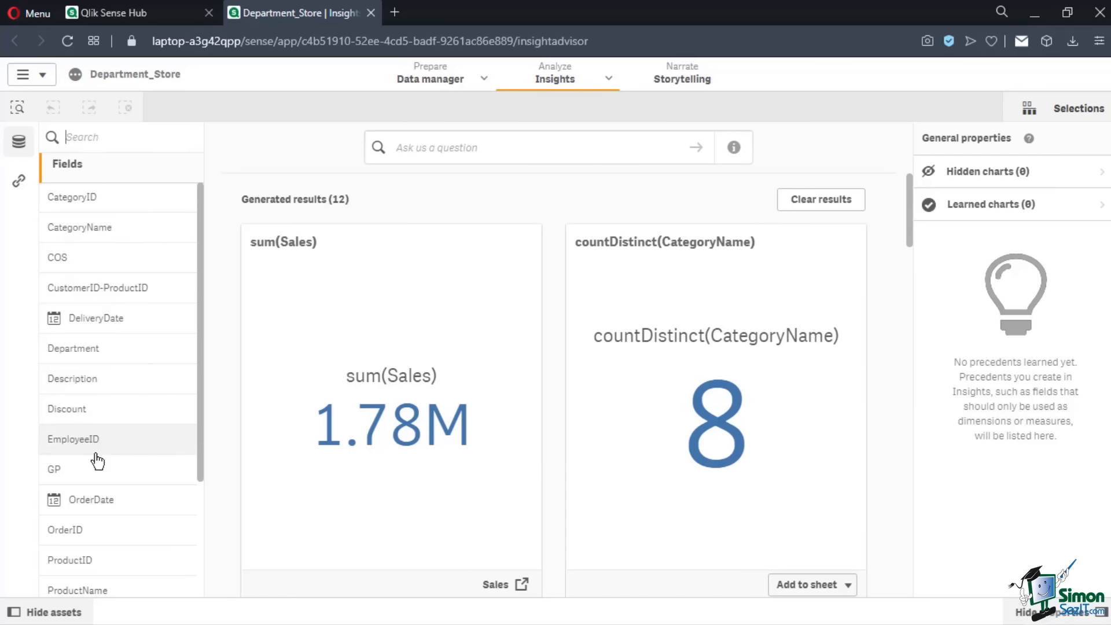
# Search the fields for "sa" and generate insights from the Sales and CategoryName fields
pyautogui.scroll(-1, 104, 528)
pyautogui.scroll(-2, 103, 533)
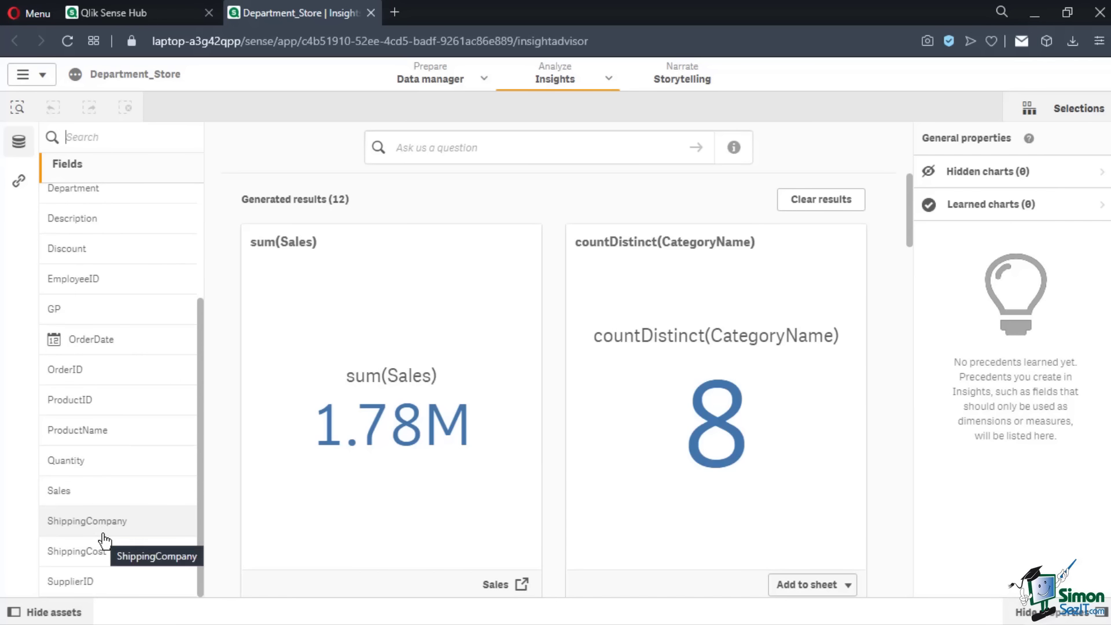
pyautogui.scroll(1, 105, 541)
pyautogui.scroll(2, 105, 540)
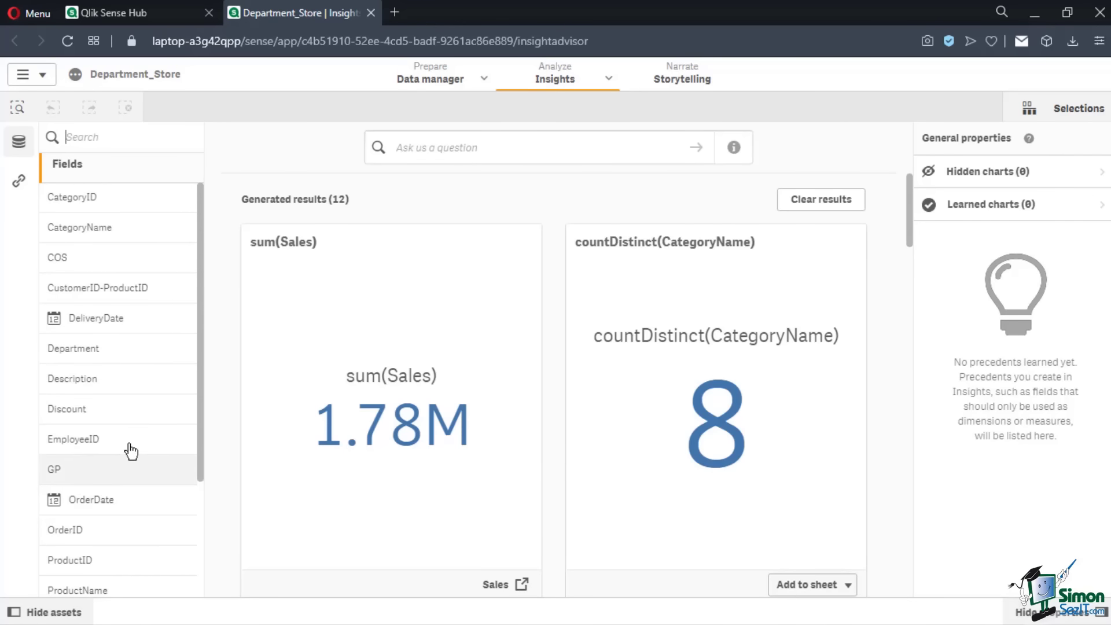
pyautogui.click(120, 145)
pyautogui.write('sa')
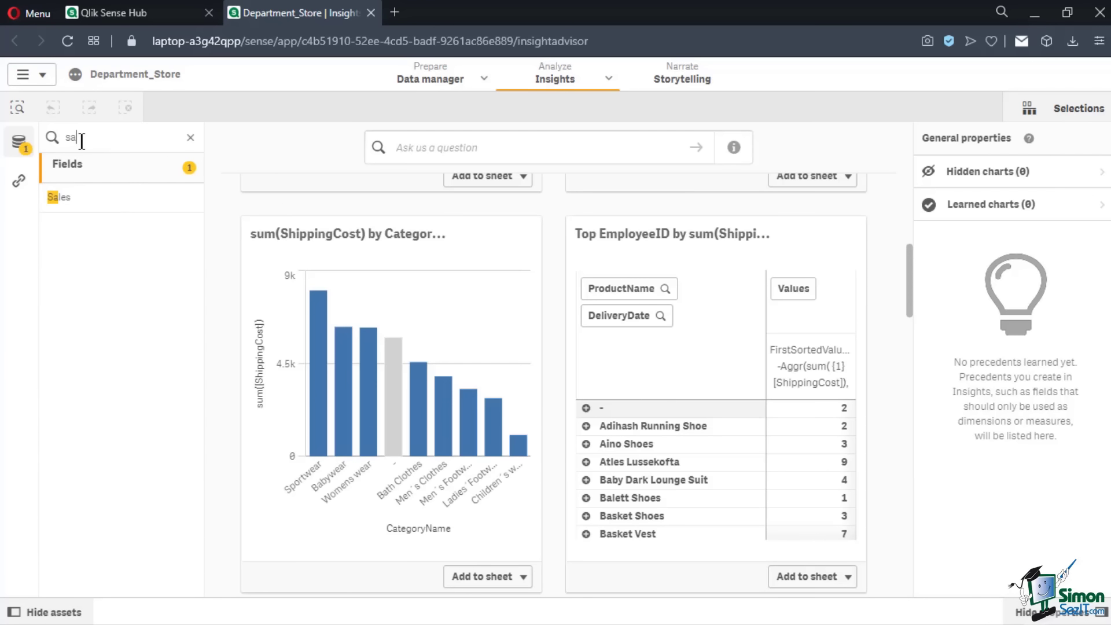
pyautogui.click(77, 197)
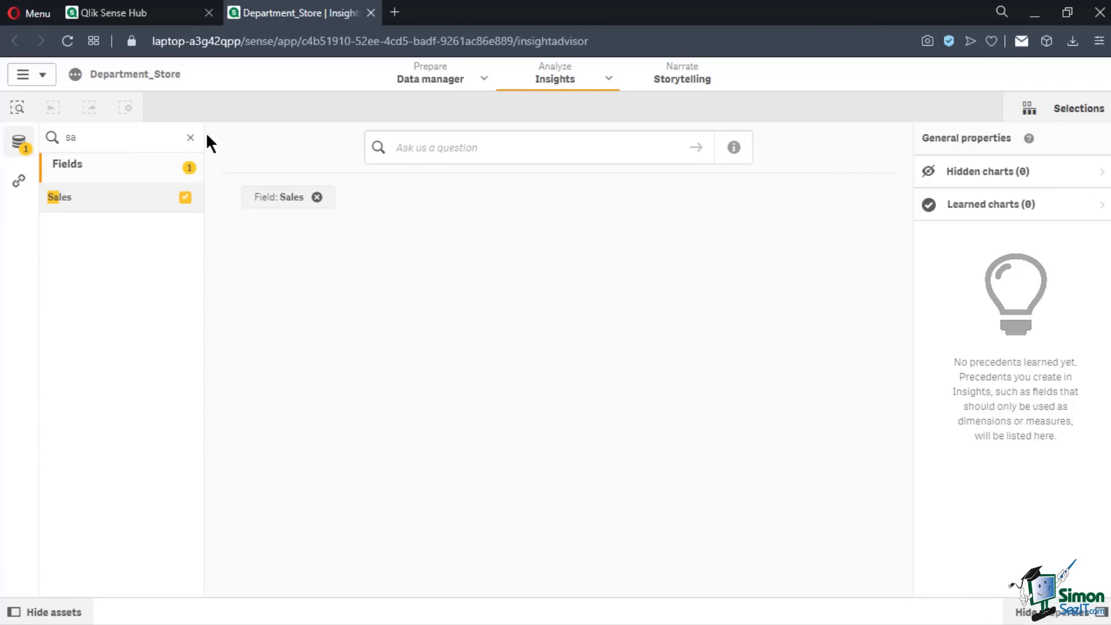
pyautogui.click(191, 142)
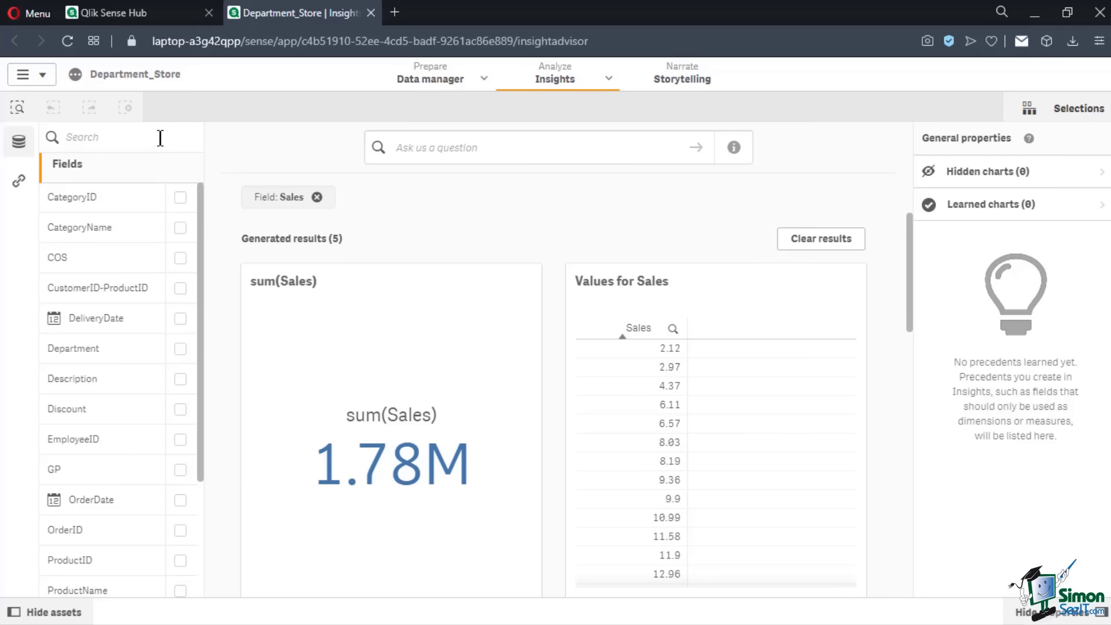
pyautogui.click(179, 228)
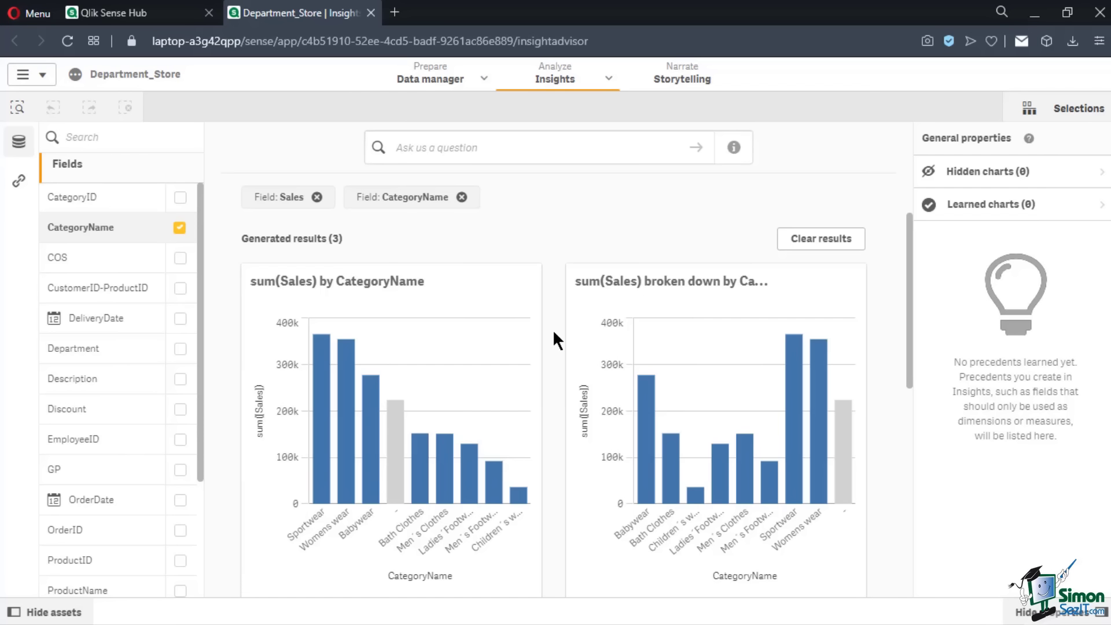
# Add the sum(Sales) by CategoryName bar chart to the Sales sheet
pyautogui.moveTo(525, 292)
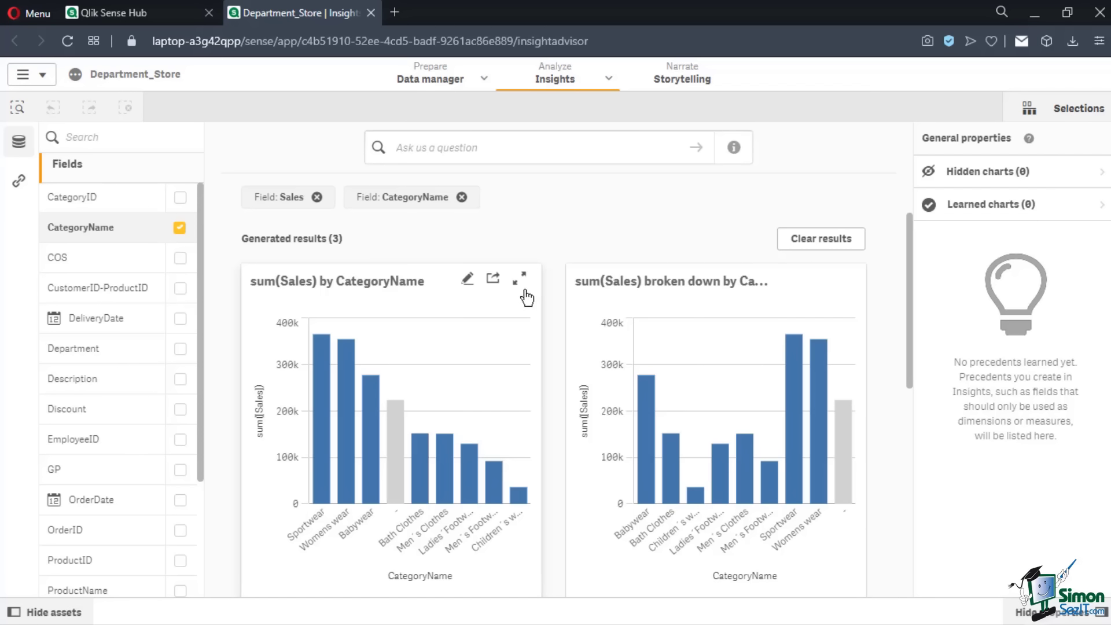
pyautogui.scroll(-3, 504, 577)
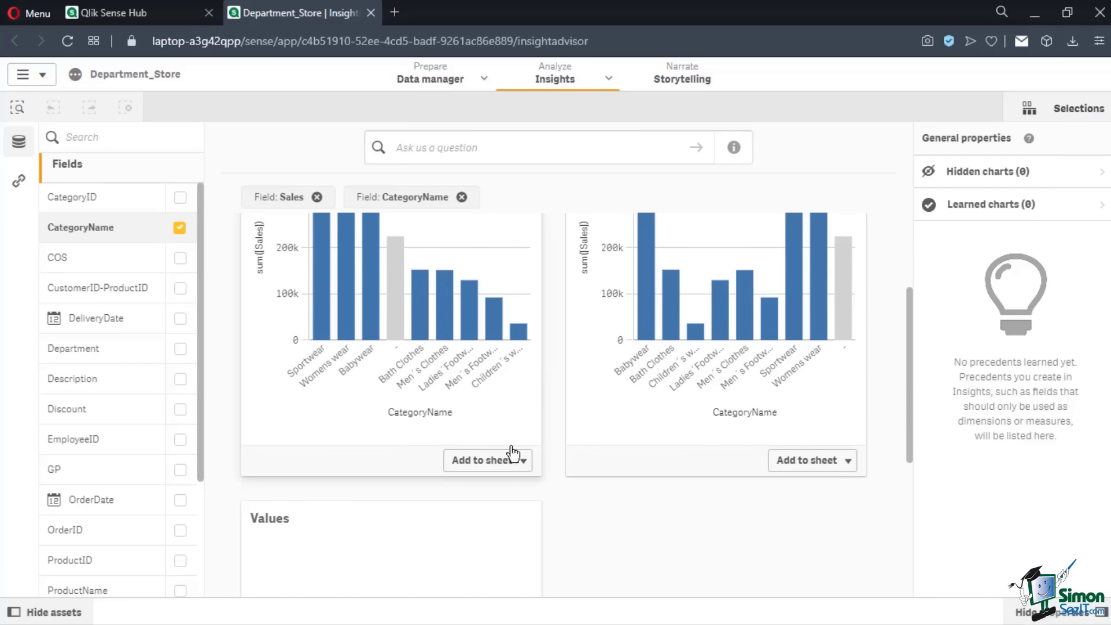
pyautogui.click(509, 472)
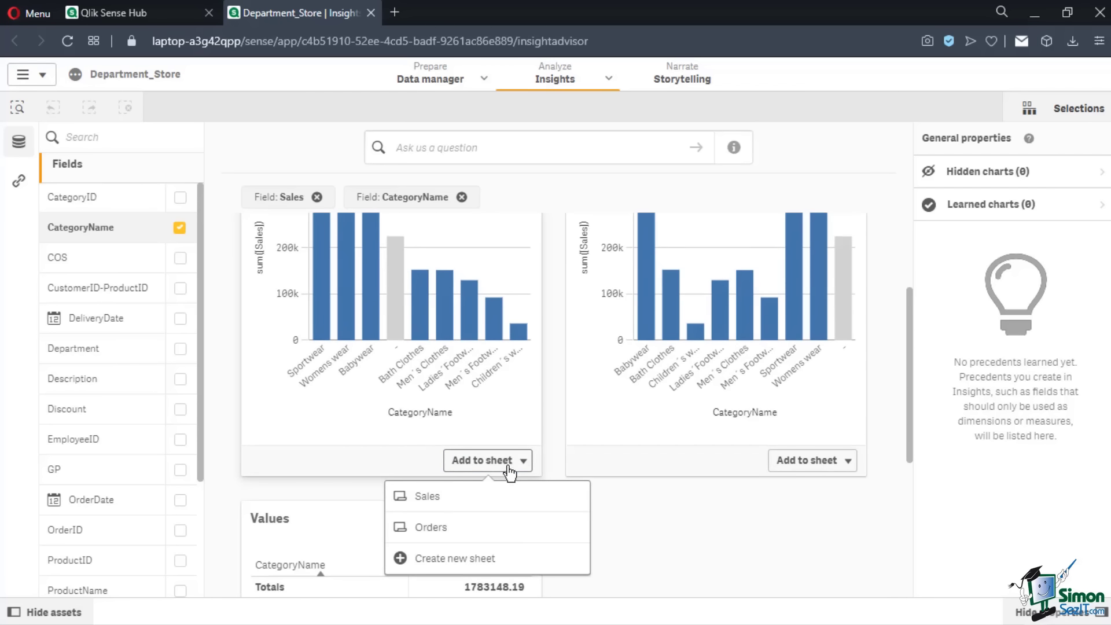
pyautogui.click(506, 498)
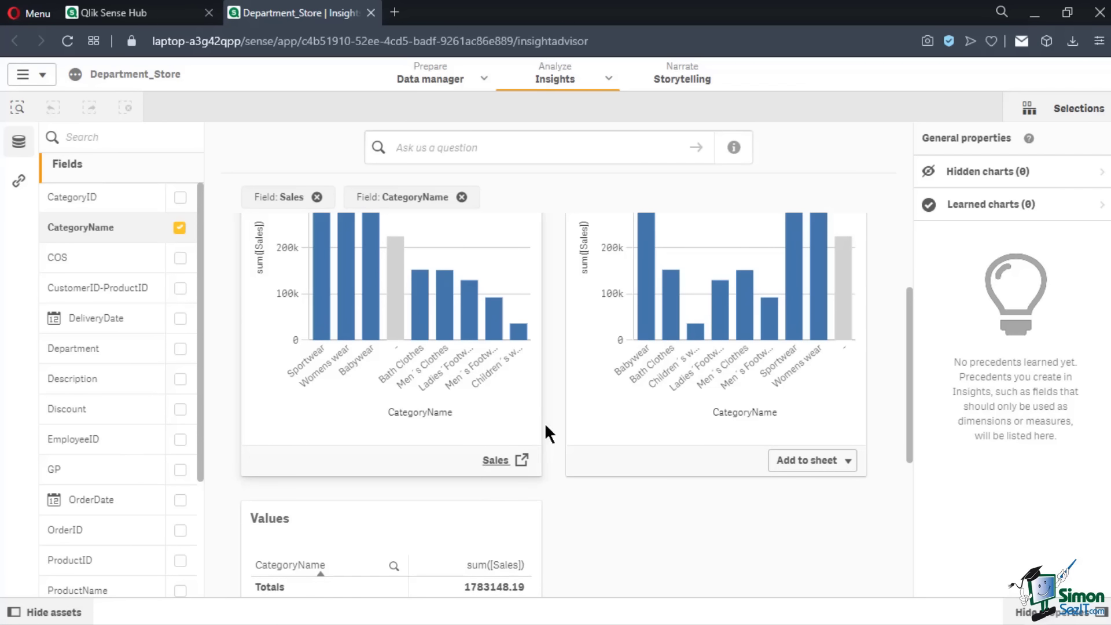
# Ask the insight search "what are my sales per order date?"
pyautogui.scroll(3, 545, 291)
pyautogui.click(518, 143)
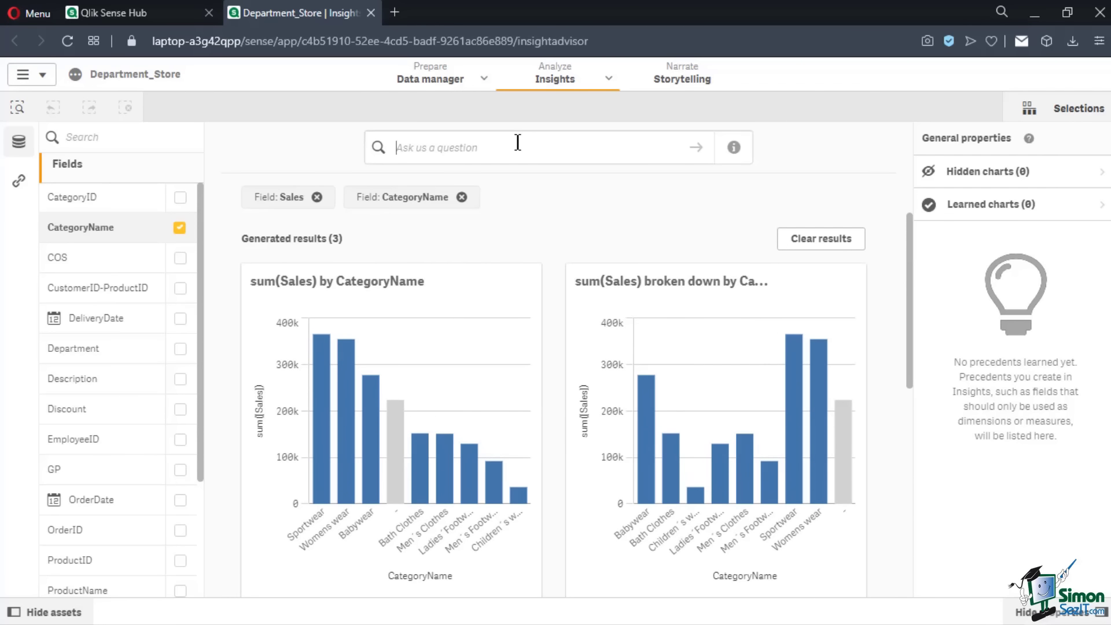
pyautogui.write('what are my sales')
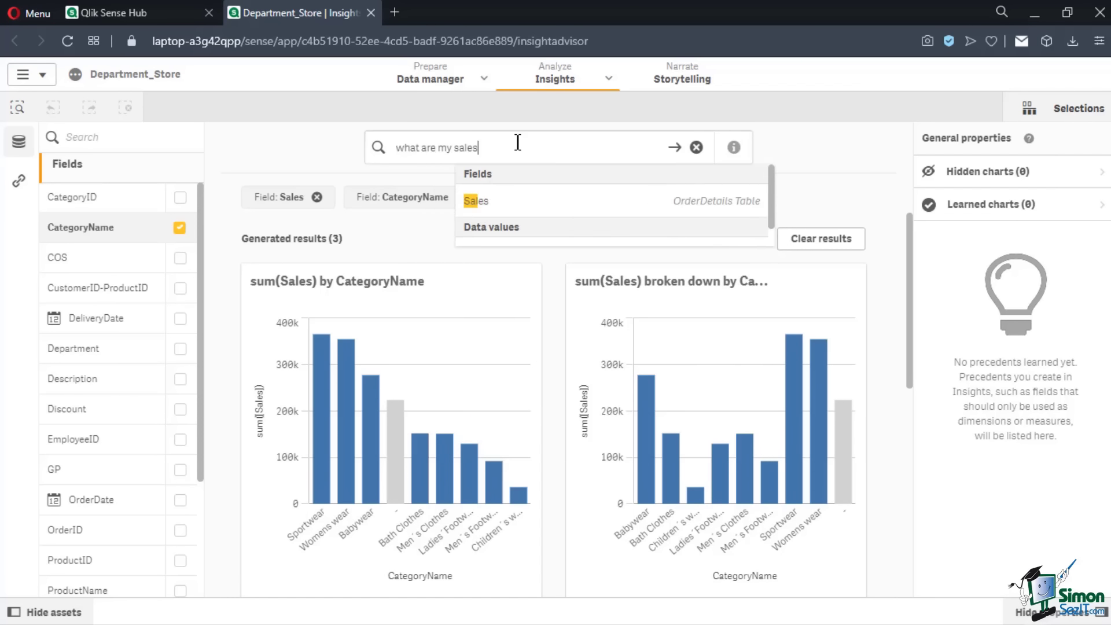
pyautogui.write(' per order date?')
pyautogui.press('Return')
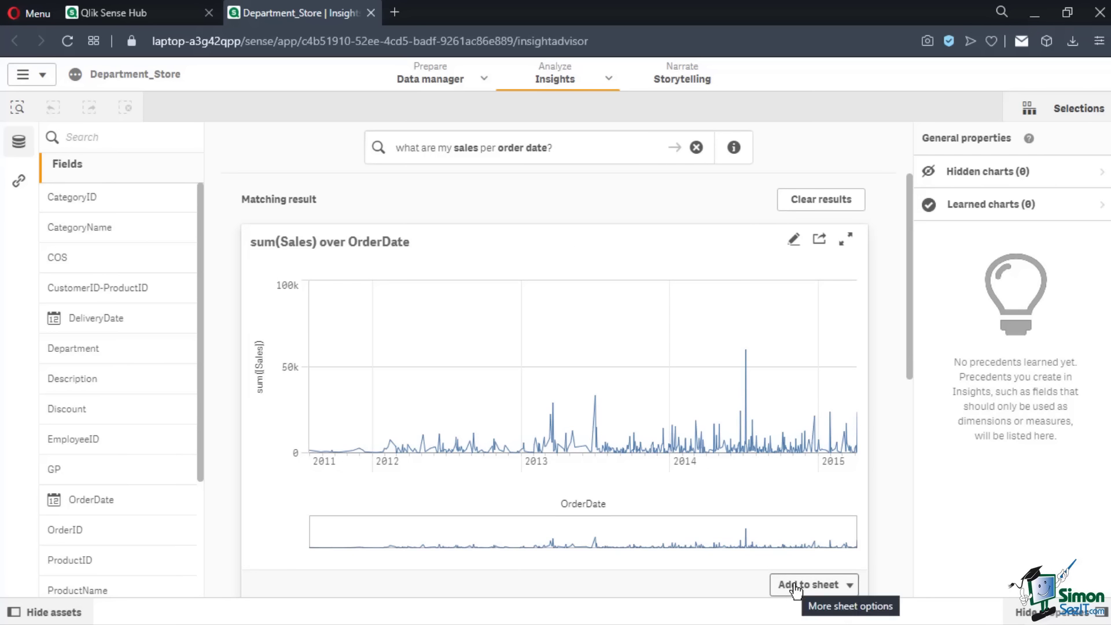
# Add the sum(Sales) over OrderDate line chart to the existing Sales sheet
pyautogui.click(849, 586)
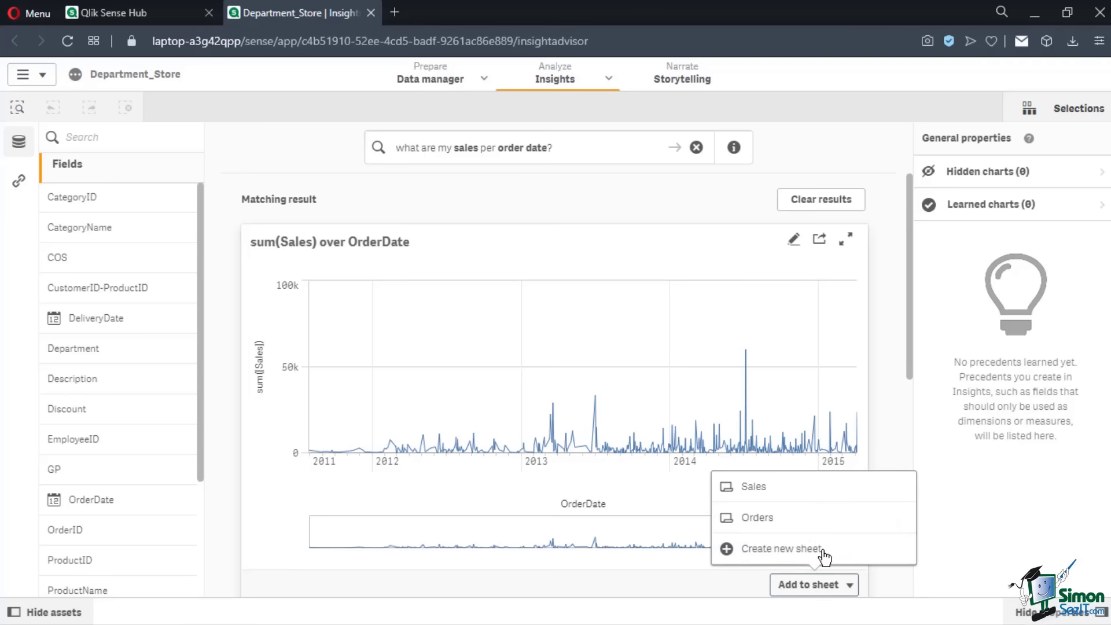
pyautogui.click(810, 497)
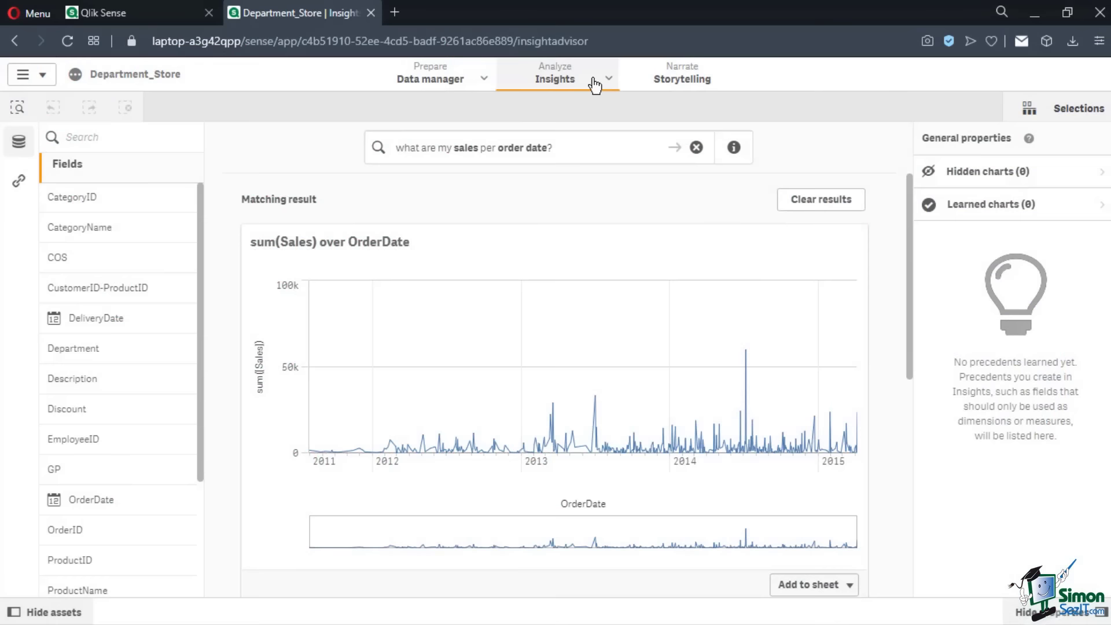
# Leave the insights view for the Orders sheet and start editing it
pyautogui.moveTo(595, 86)
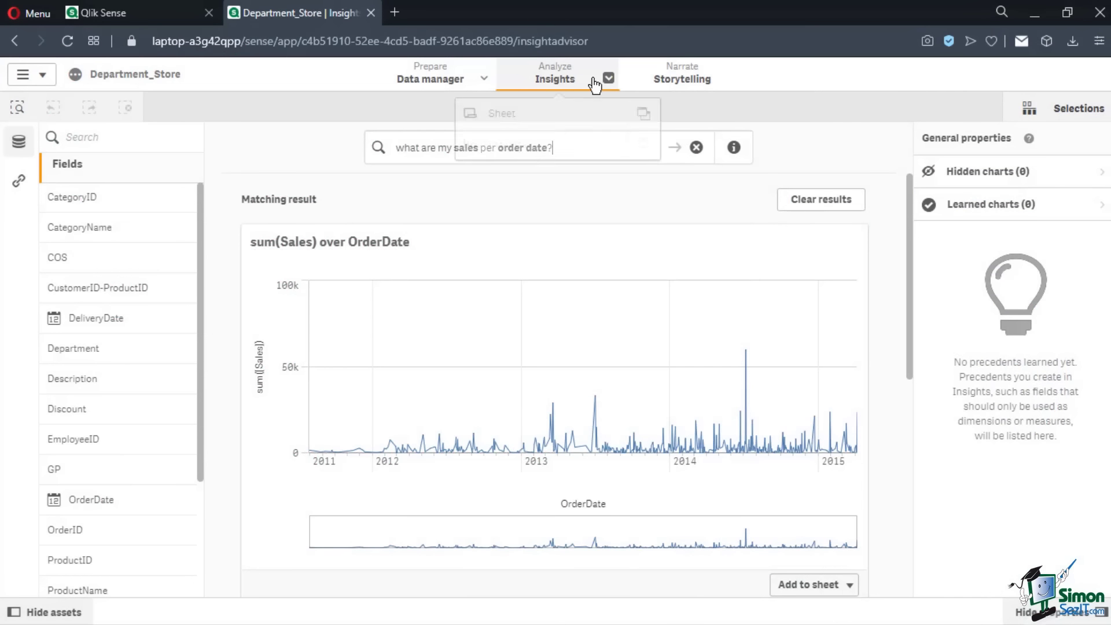
pyautogui.click(583, 114)
pyautogui.click(925, 85)
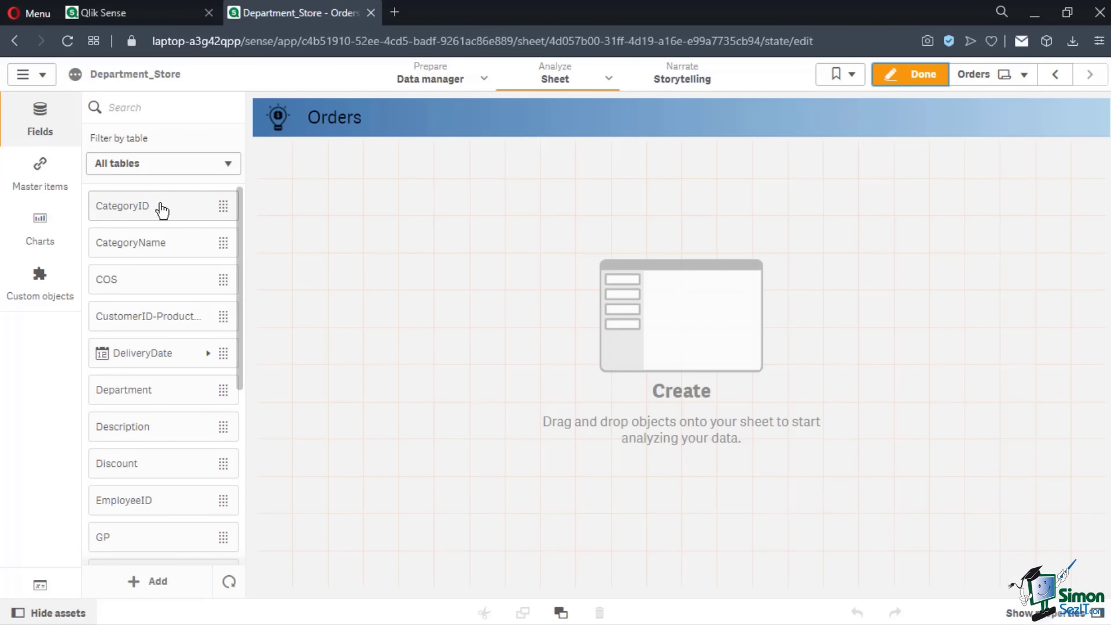
# Create a chart on the Orders sheet from the Quantity and ProductName fields and enlarge it to the sheet's full width
pyautogui.scroll(-5, 157, 219)
pyautogui.moveTo(137, 395); pyautogui.dragTo(504, 283)
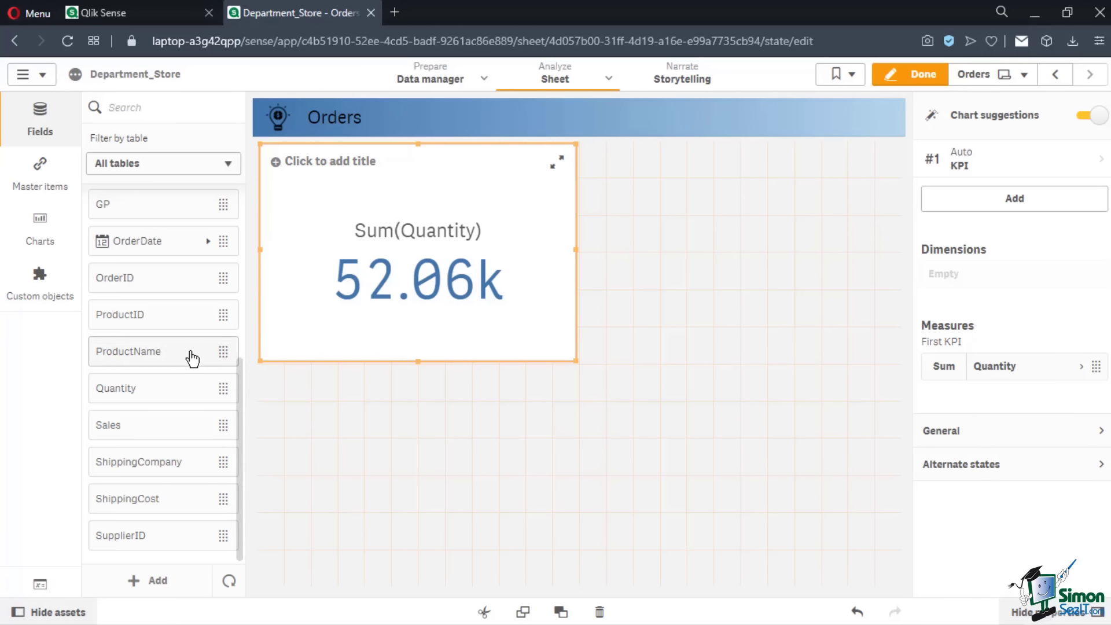
pyautogui.moveTo(191, 359); pyautogui.dragTo(384, 304)
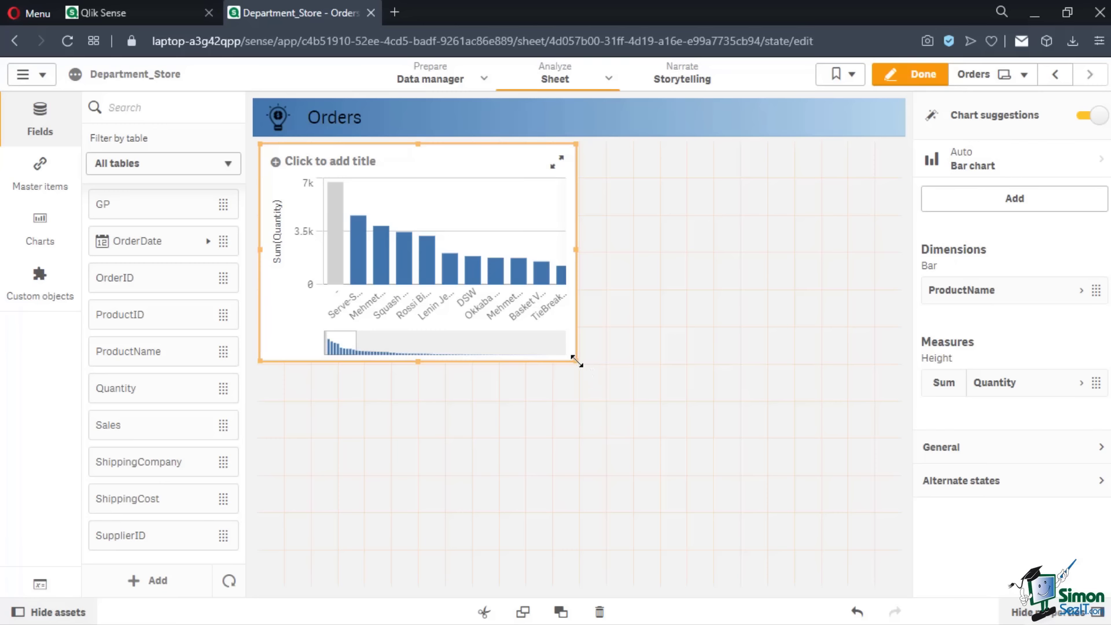
pyautogui.moveTo(582, 363); pyautogui.dragTo(916, 402)
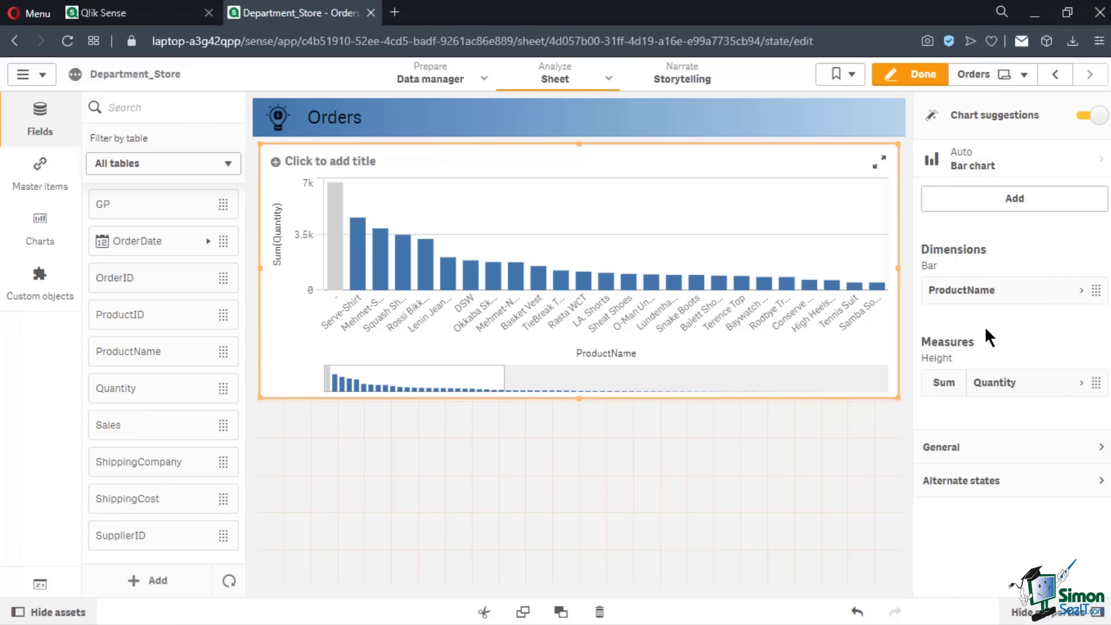
# Replace ProductName with the CategoryName field in the bar chart's dimension expression and apply it
pyautogui.click(1076, 297)
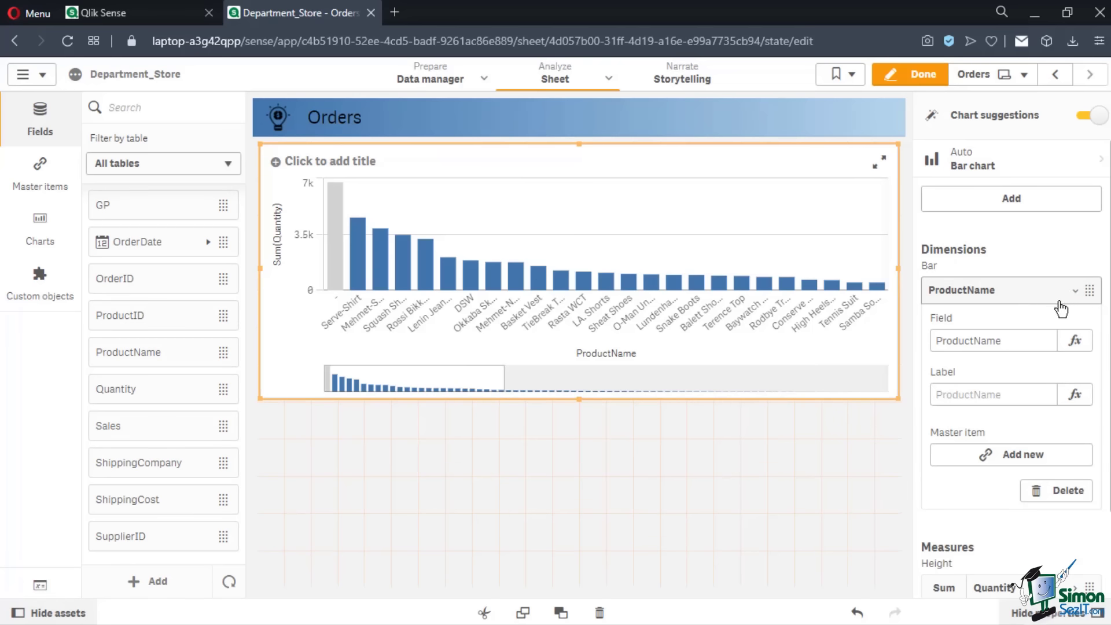
pyautogui.click(1043, 344)
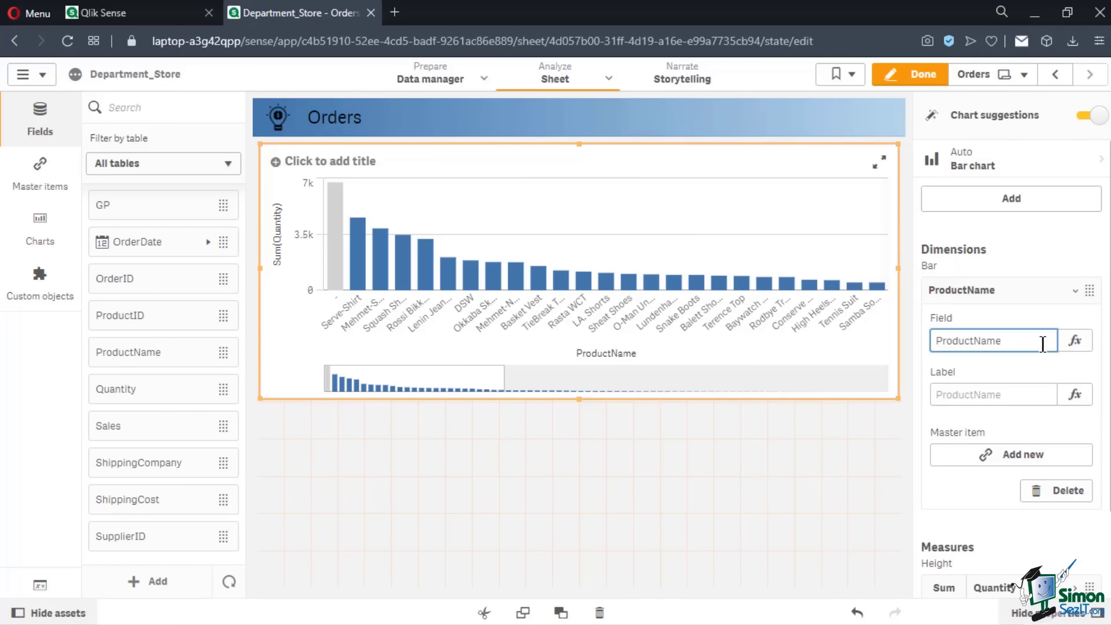
pyautogui.click(1076, 341)
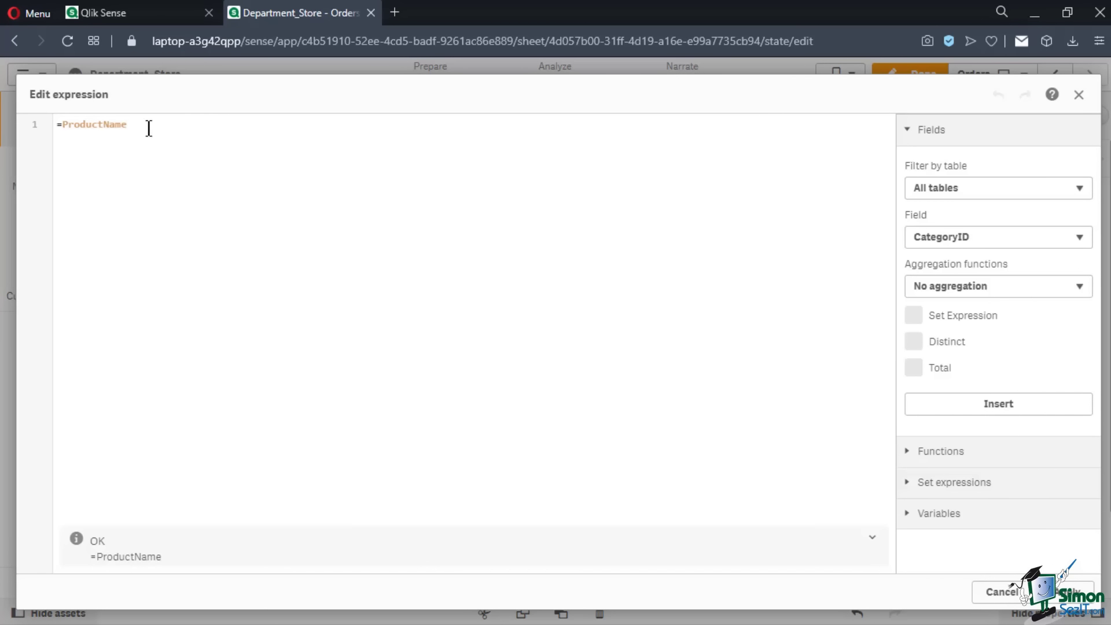
pyautogui.moveTo(123, 125); pyautogui.dragTo(65, 124)
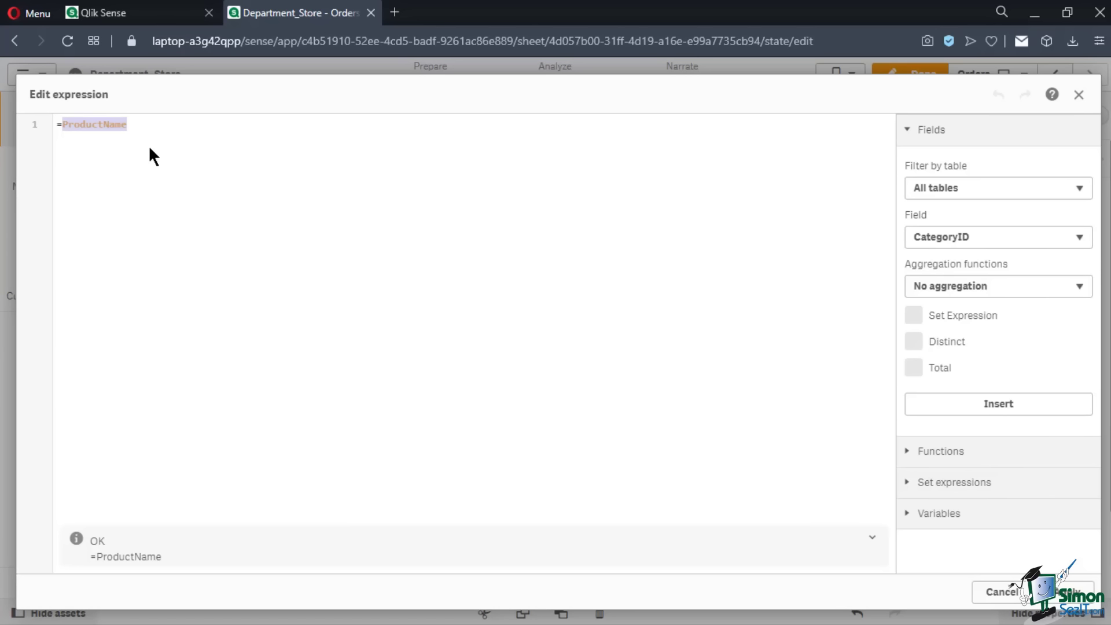
pyautogui.click(94, 124)
pyautogui.doubleClick(95, 124)
pyautogui.click(963, 241)
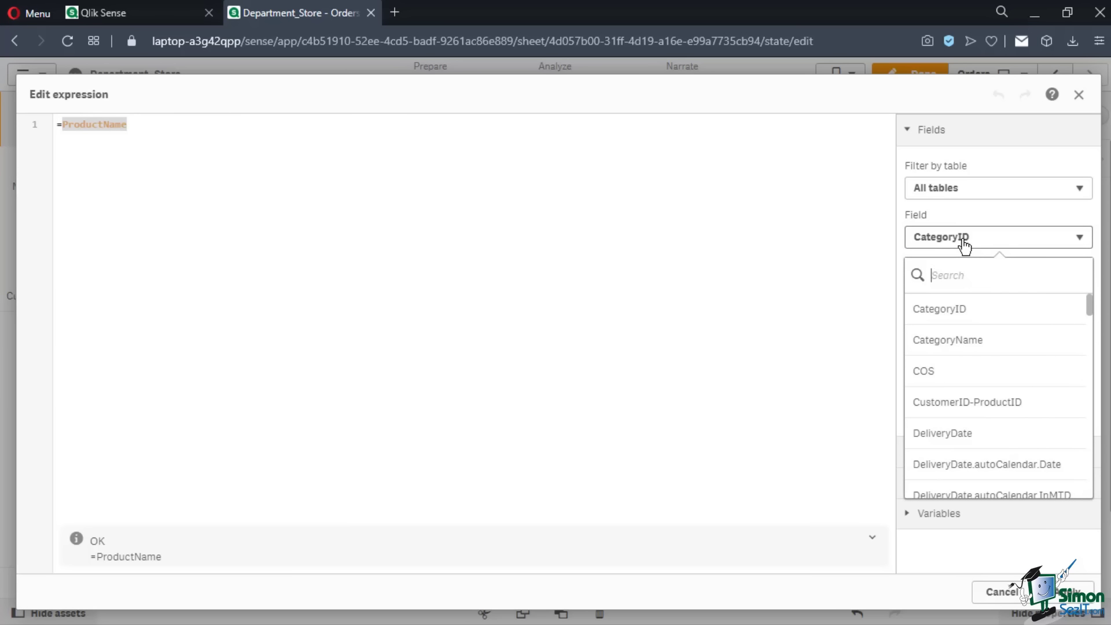
pyautogui.click(958, 343)
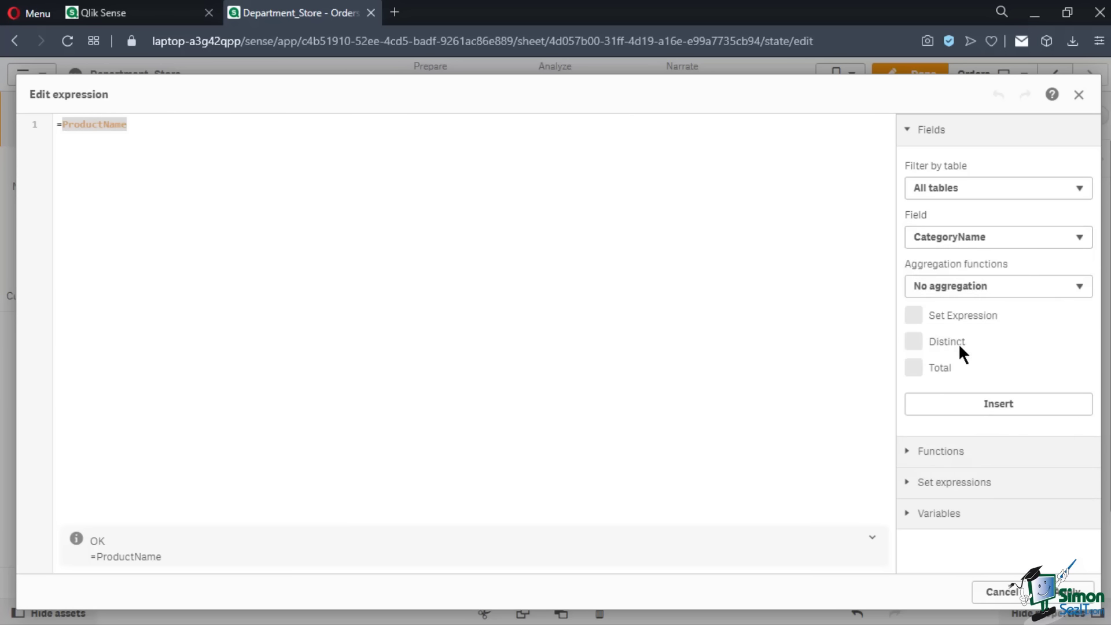
pyautogui.click(990, 405)
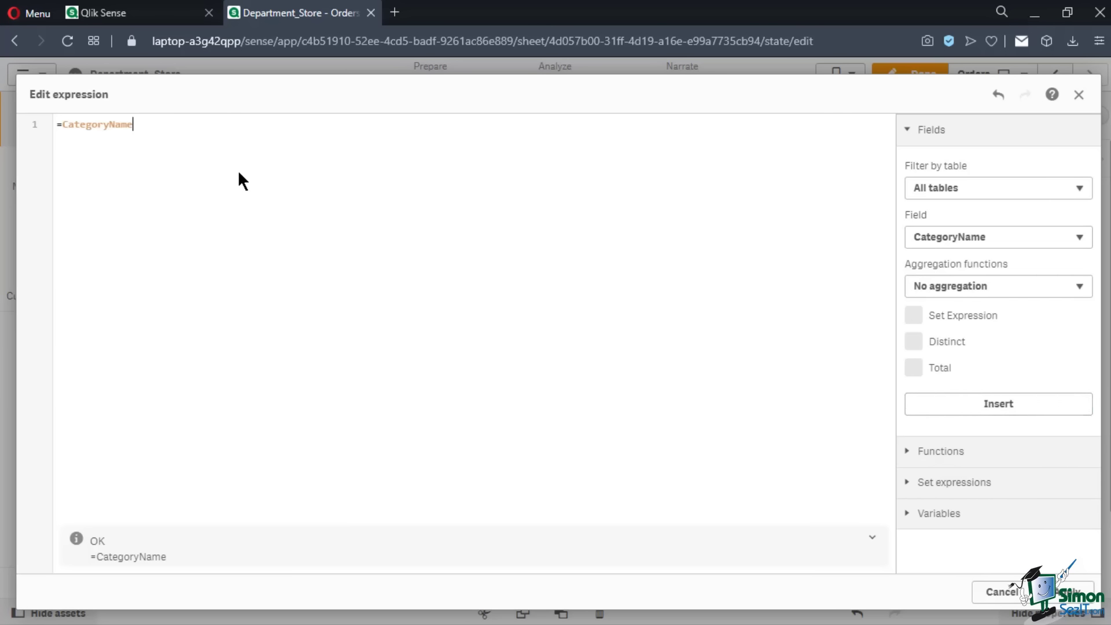
pyautogui.moveTo(102, 118); pyautogui.dragTo(15, 165)
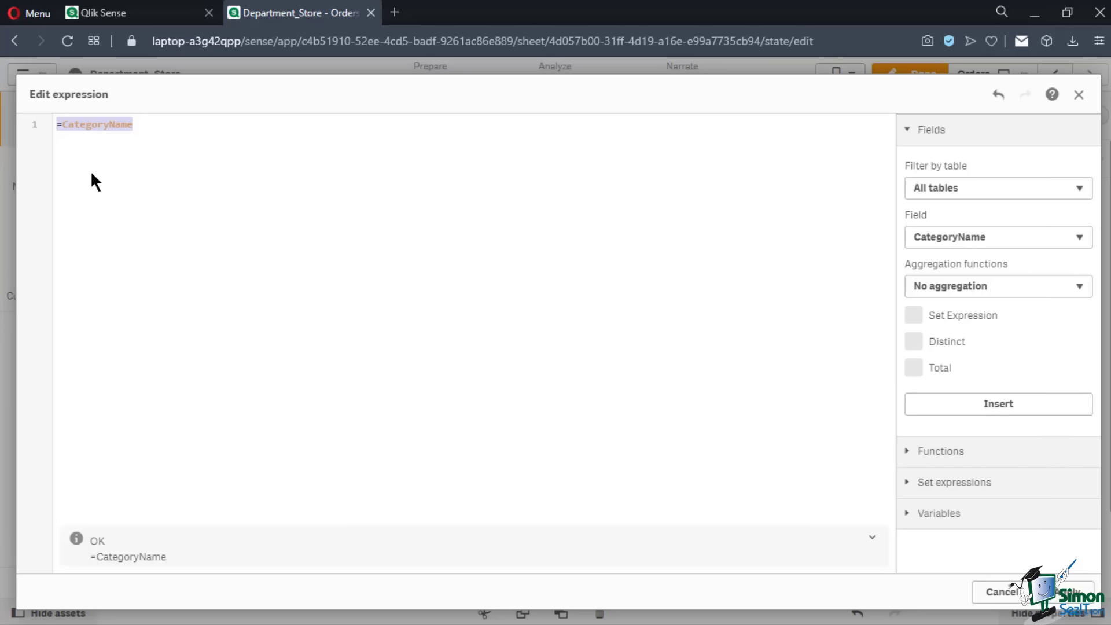
pyautogui.click(175, 436)
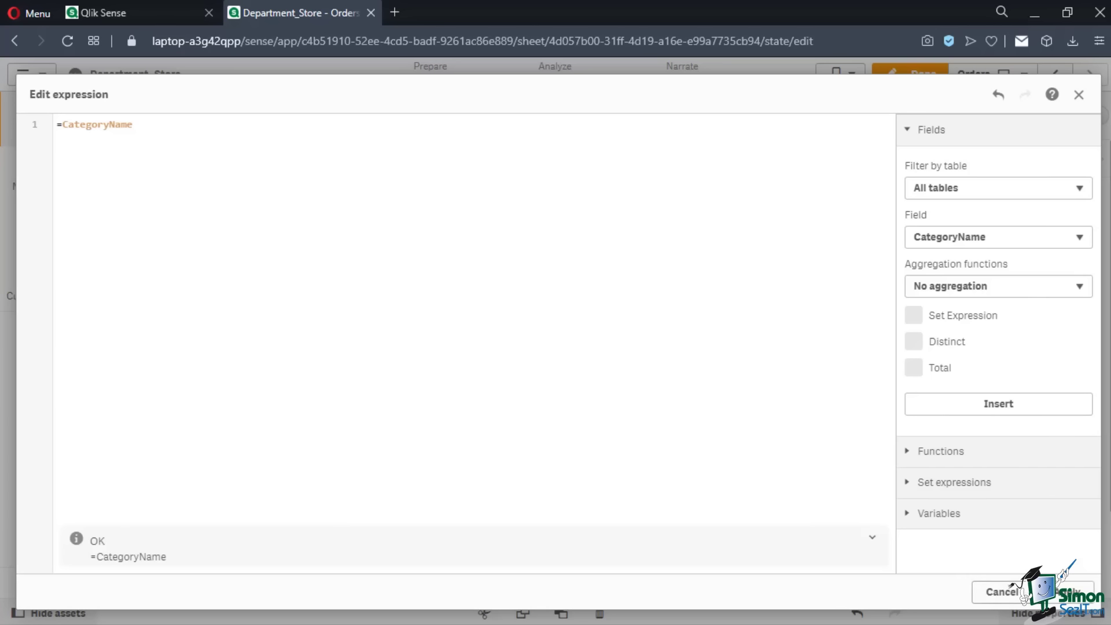
pyautogui.click(1073, 591)
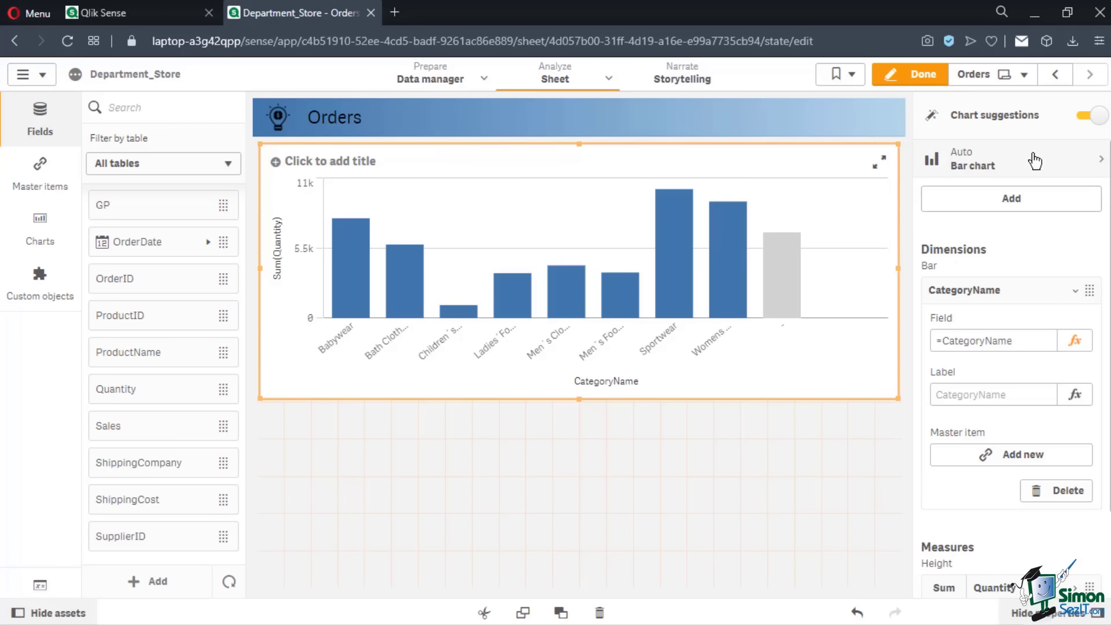
# Change the Quantity by CategoryName bar chart to a pie chart and deselect it
pyautogui.click(1096, 170)
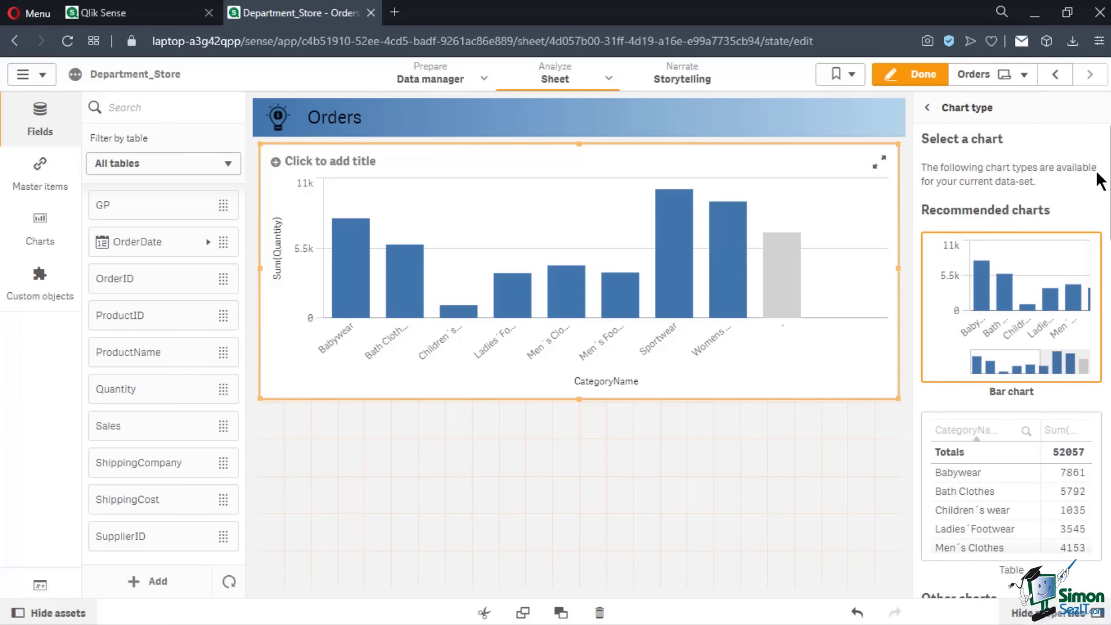
pyautogui.scroll(-3, 1100, 180)
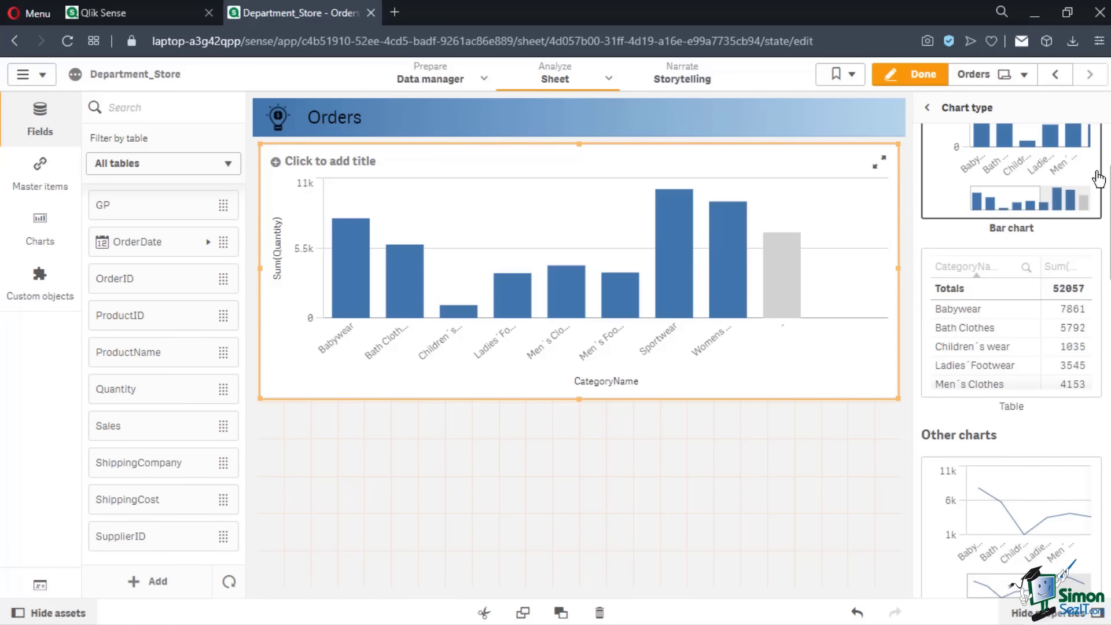
pyautogui.scroll(-3, 1098, 179)
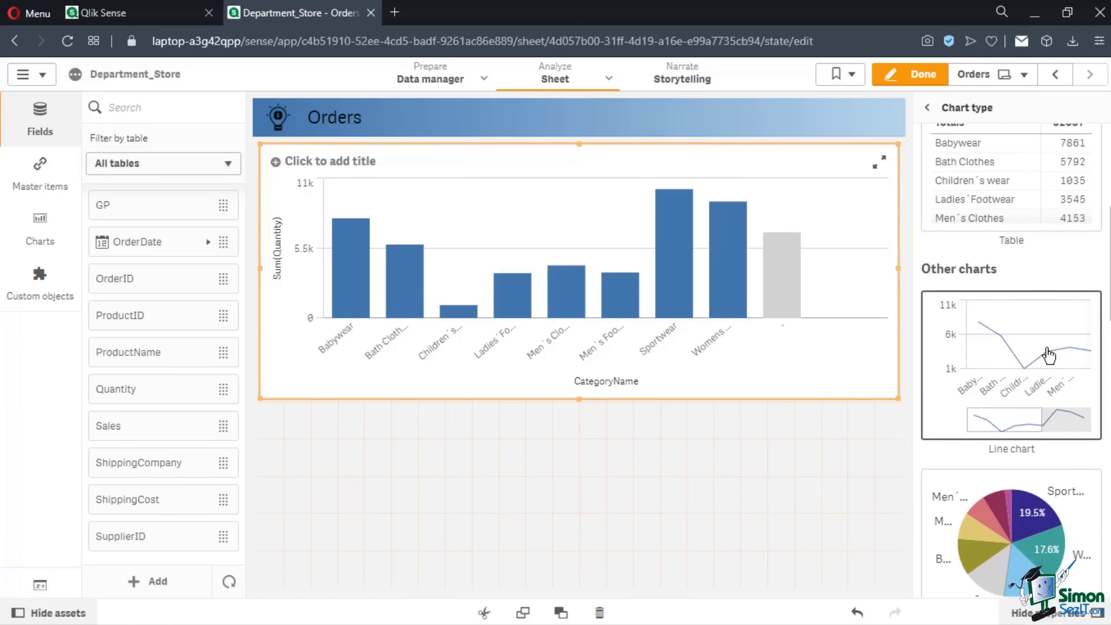
pyautogui.scroll(-4, 1049, 355)
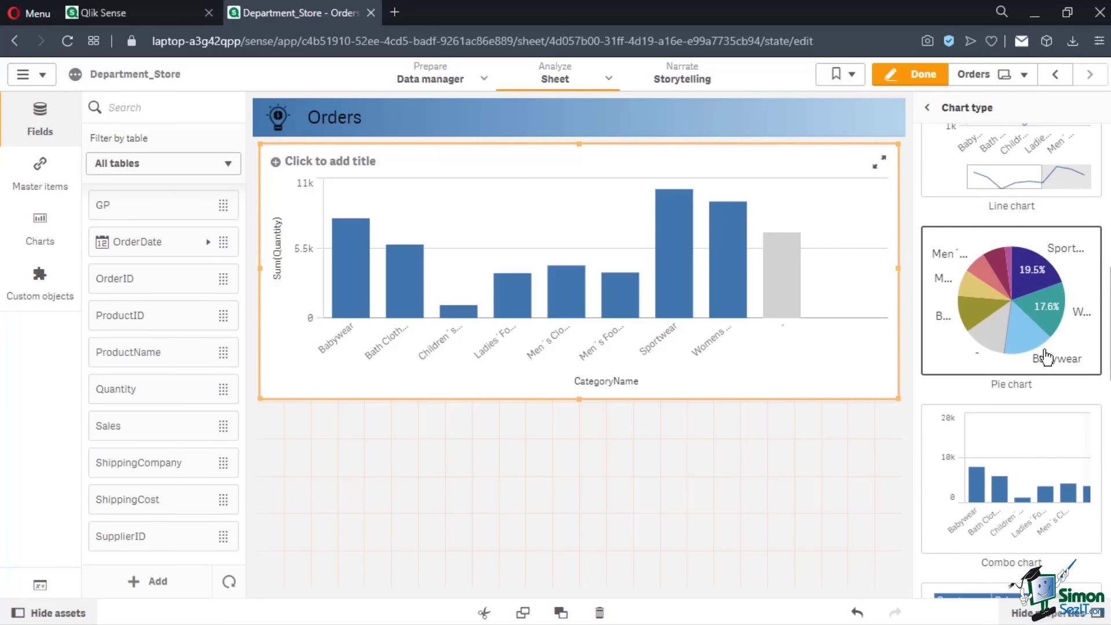
pyautogui.click(1047, 357)
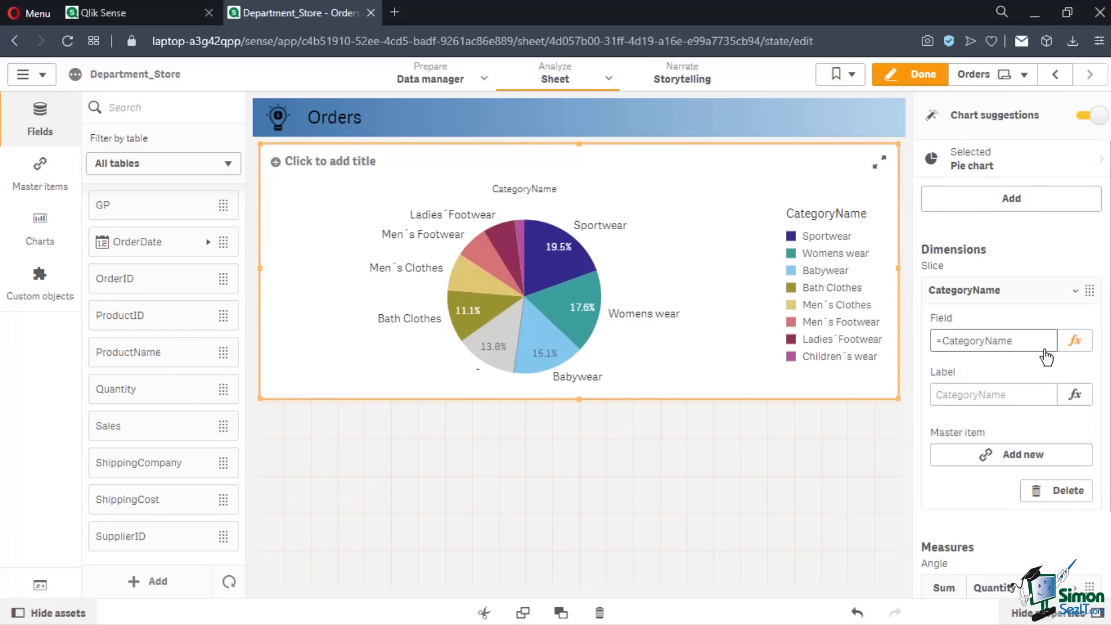
pyautogui.click(502, 449)
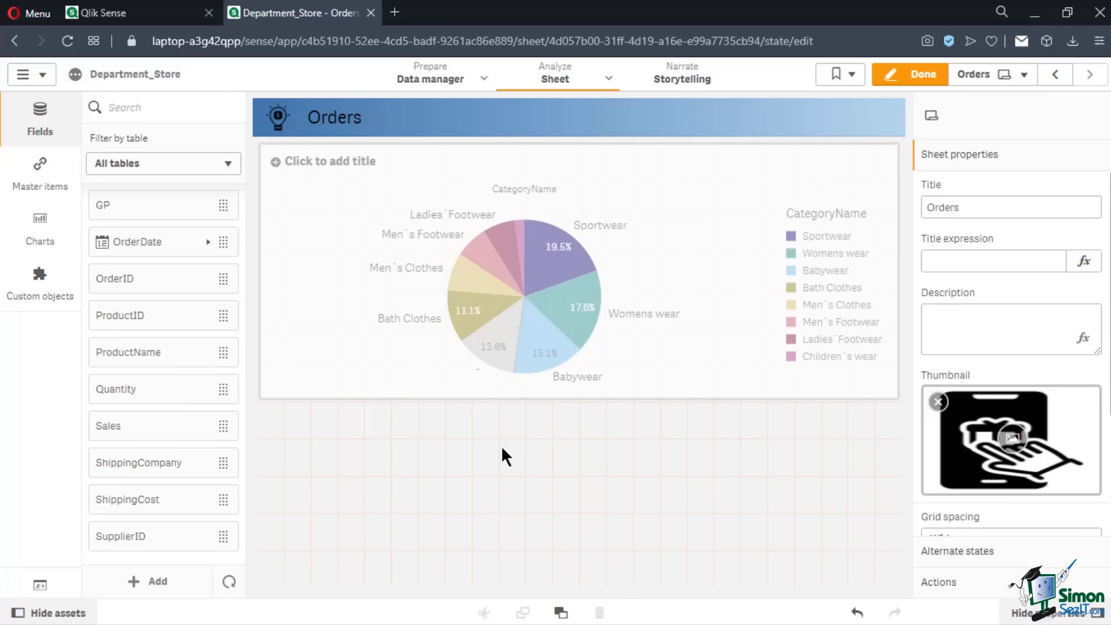
# Place a new bar chart in the empty area beneath the pie chart and give it ProductName as its dimension
pyautogui.click(47, 245)
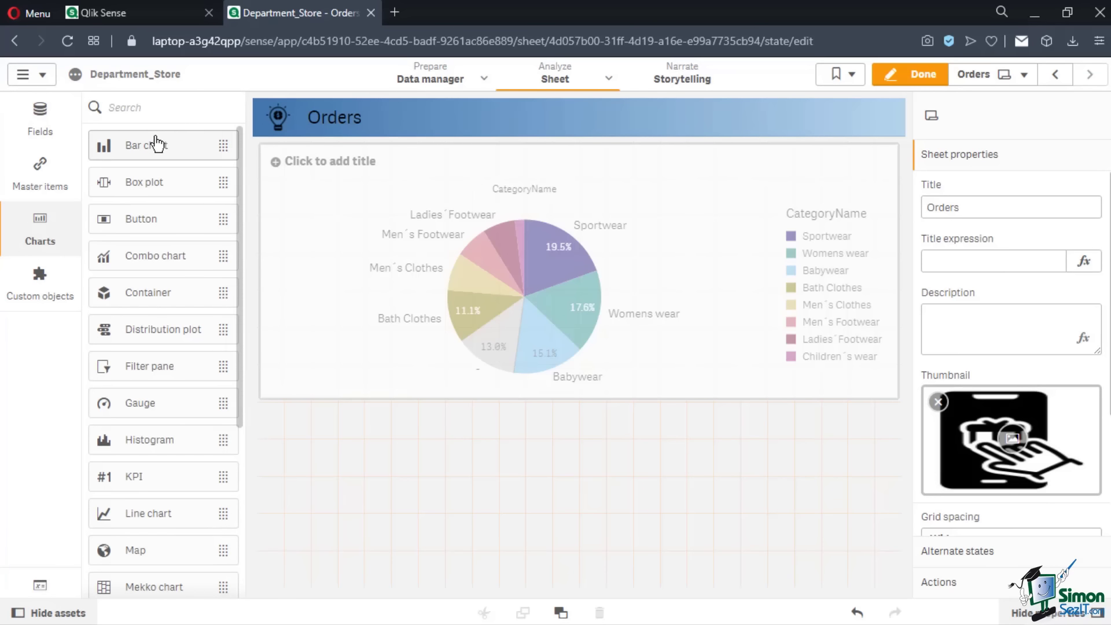
pyautogui.moveTo(156, 145); pyautogui.dragTo(394, 496)
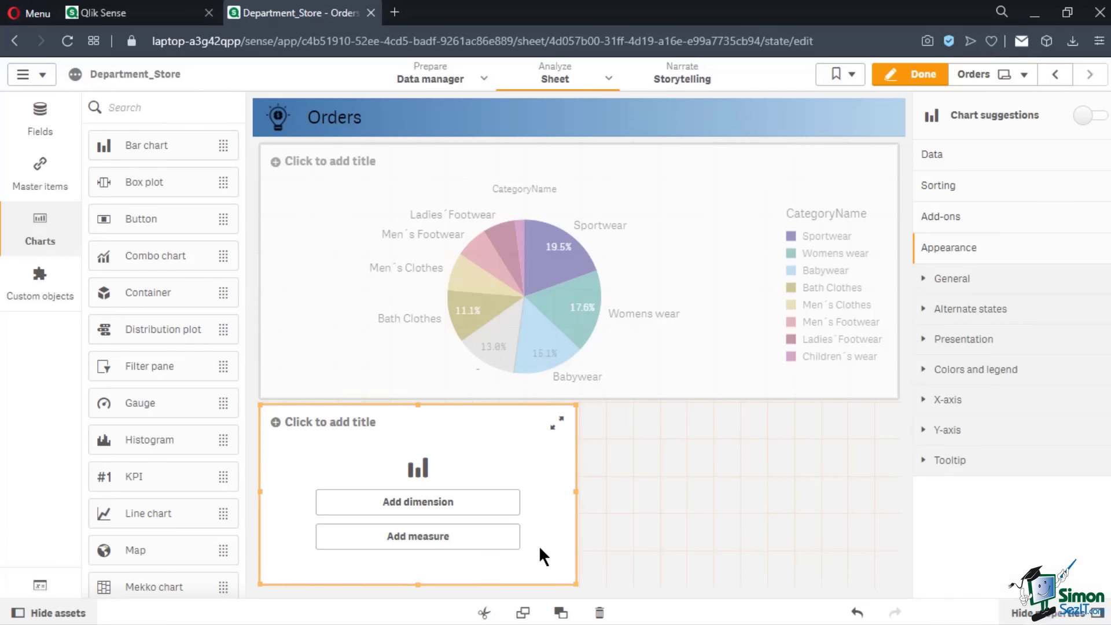
pyautogui.click(504, 514)
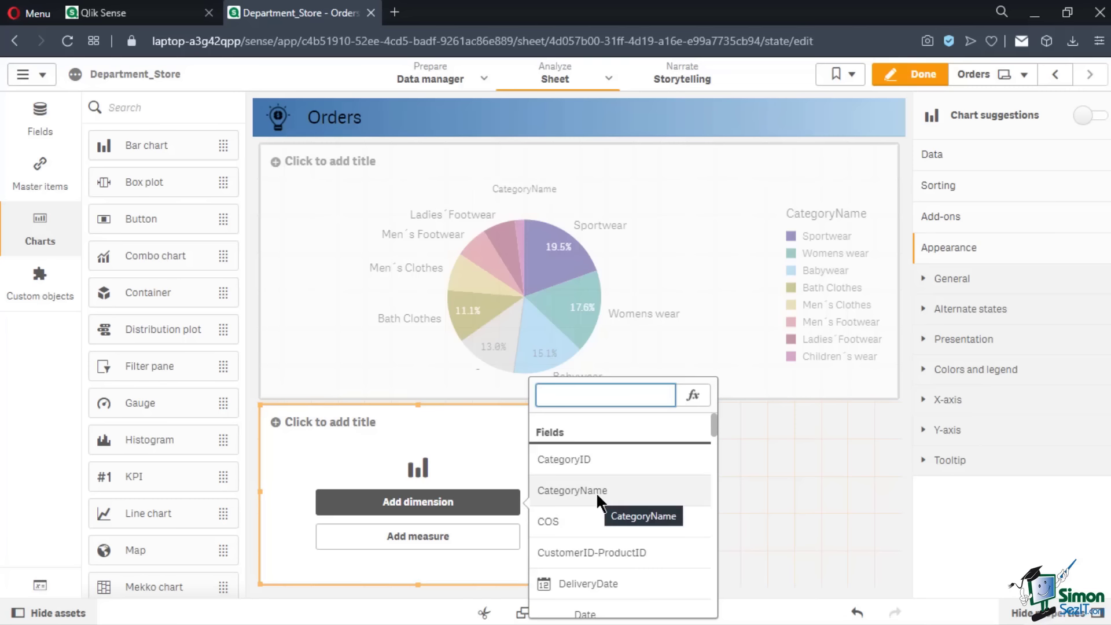
pyautogui.write('pr')
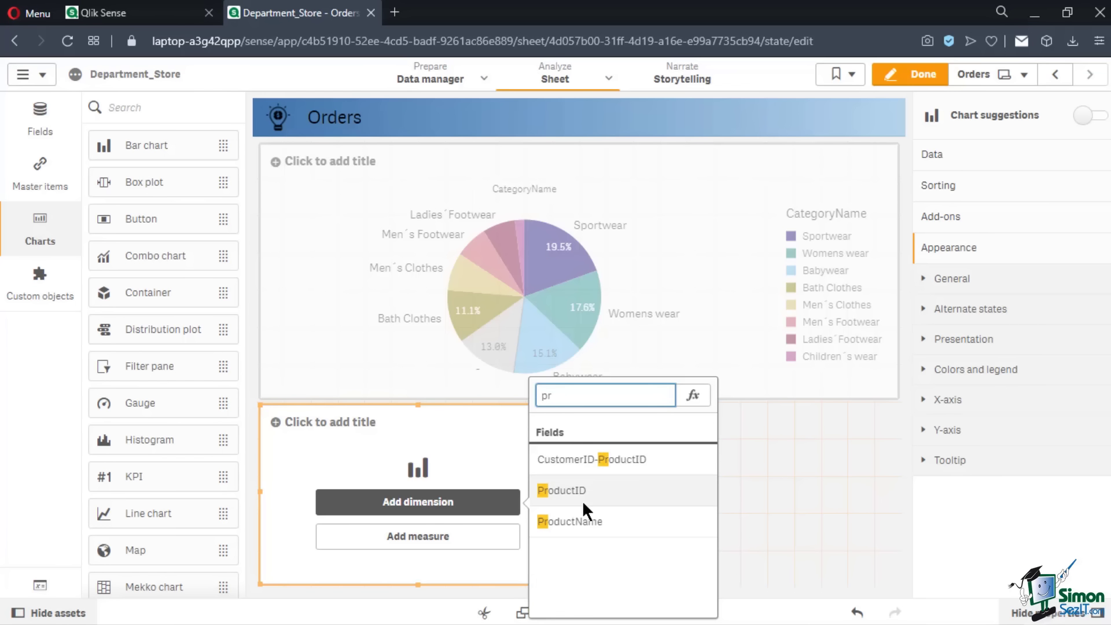
pyautogui.click(581, 519)
# Add Sum(Quantity) as the measure of the new ProductName bar chart
pyautogui.click(470, 538)
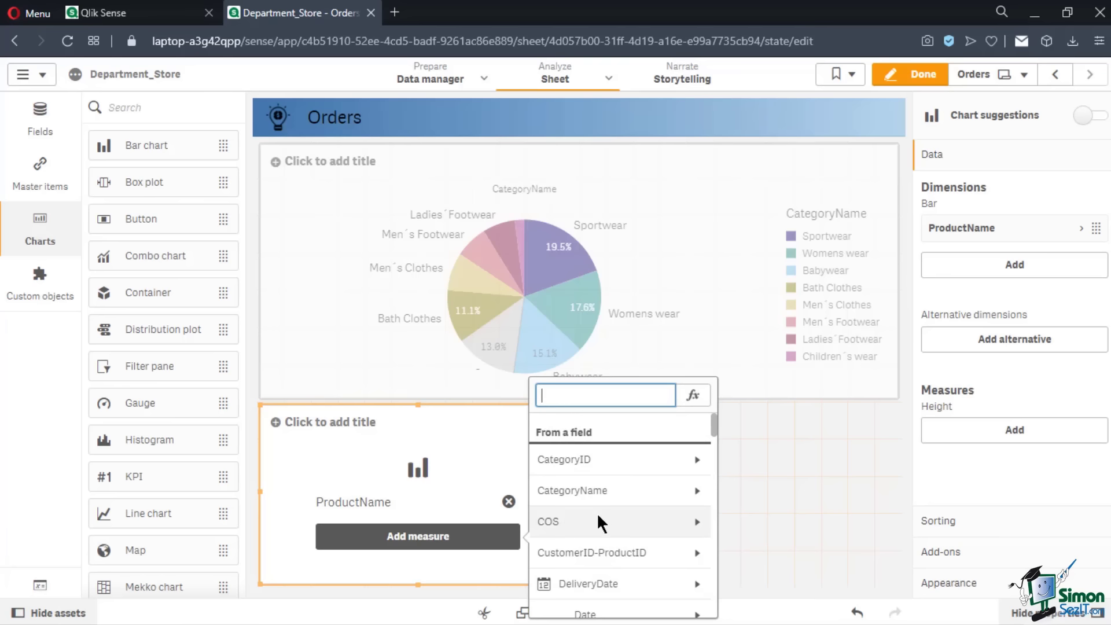
pyautogui.scroll(-5, 596, 513)
pyautogui.scroll(-5, 595, 513)
pyautogui.scroll(5, 595, 513)
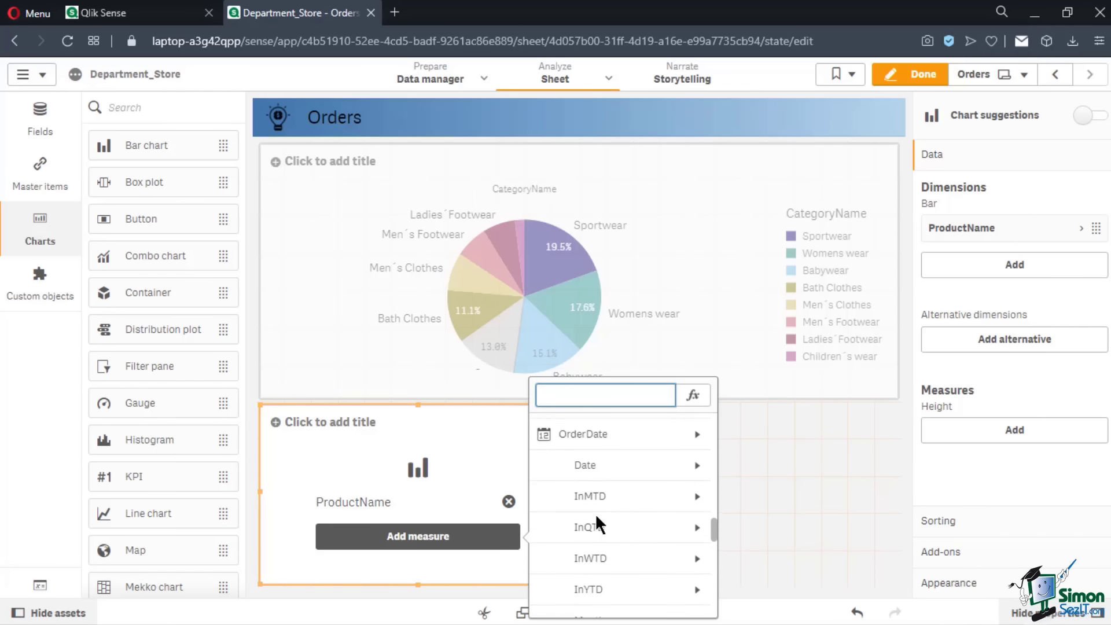
pyautogui.scroll(-6, 595, 513)
pyautogui.scroll(-3, 595, 513)
pyautogui.click(587, 537)
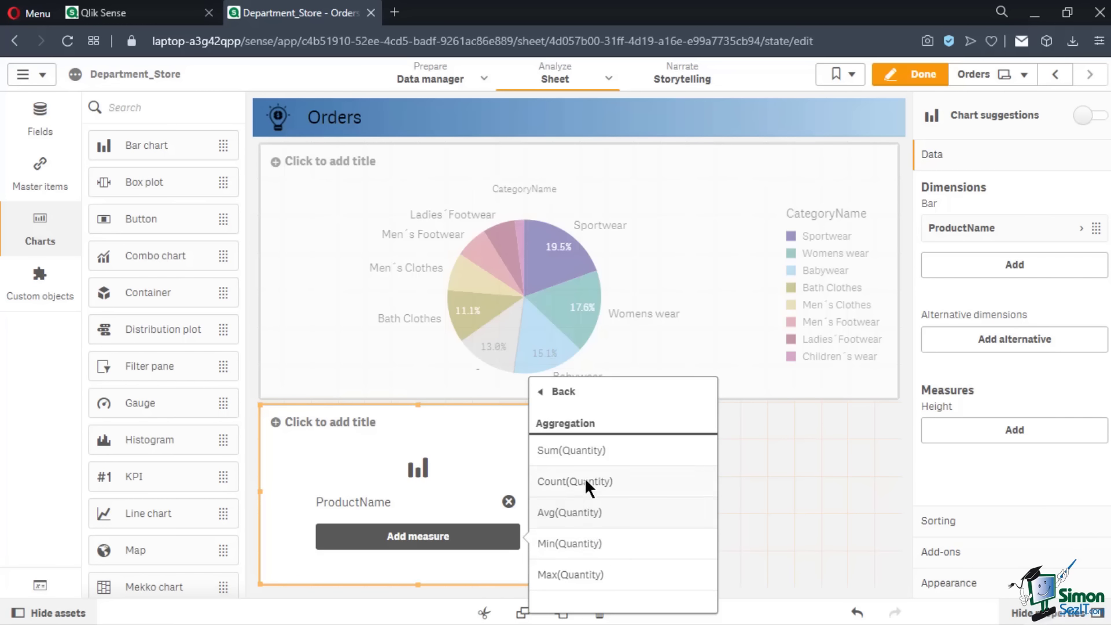
pyautogui.click(585, 453)
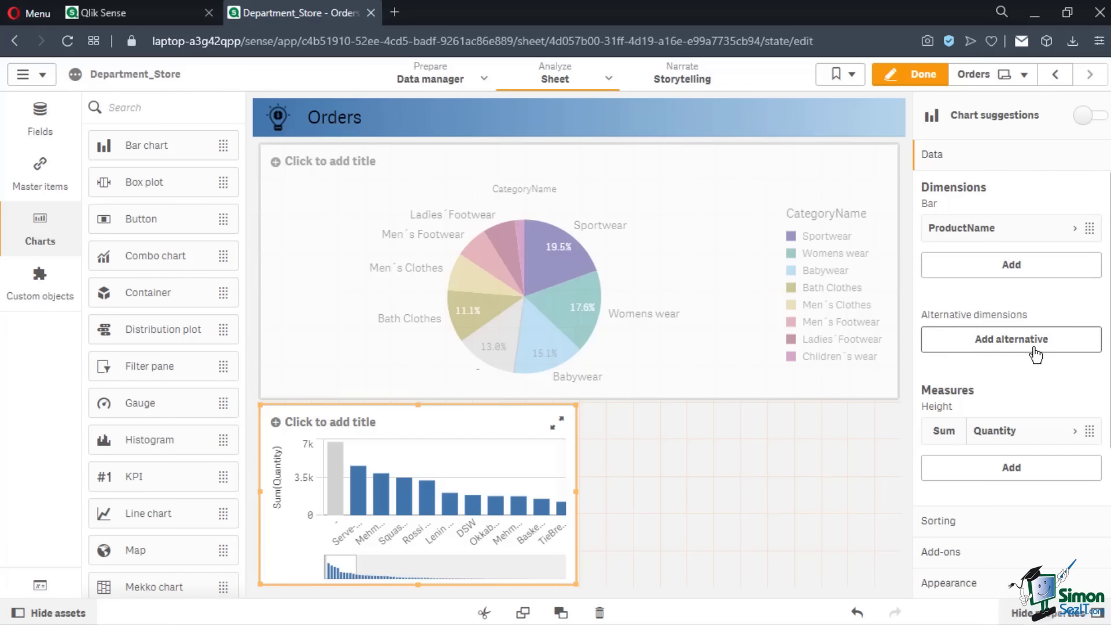
# Switch the pie chart's colors from automatic to custom in its appearance settings
pyautogui.click(1001, 590)
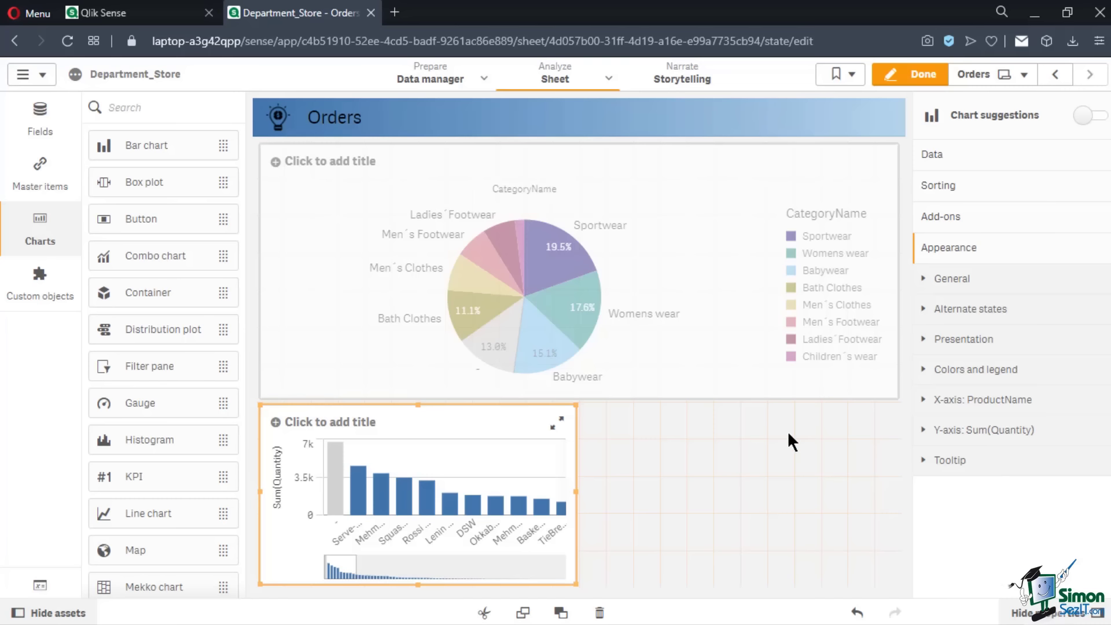
pyautogui.click(711, 340)
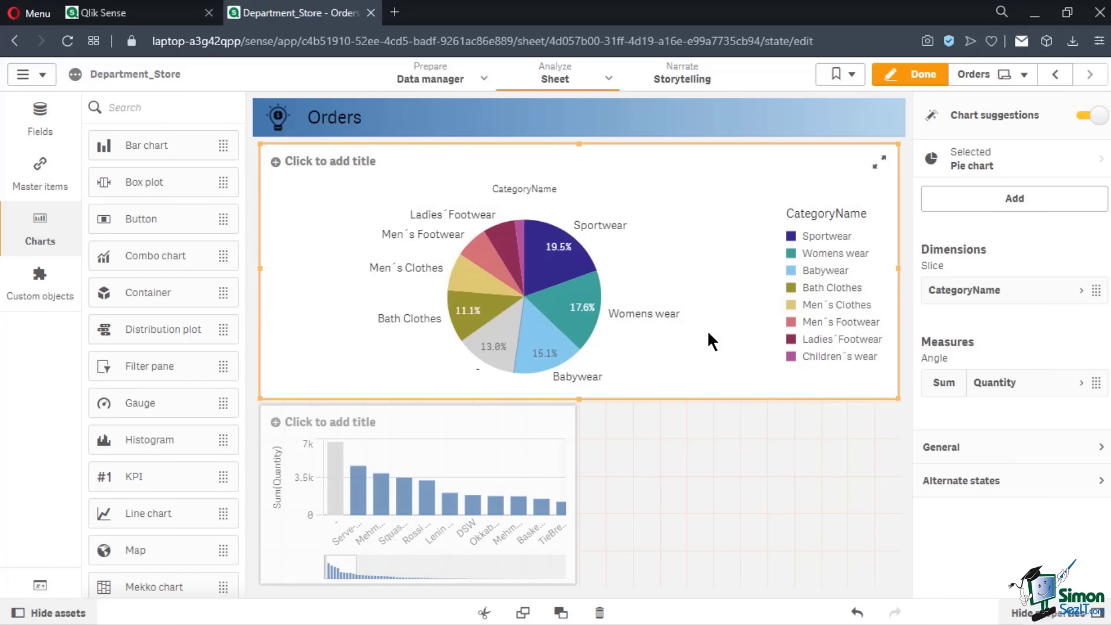
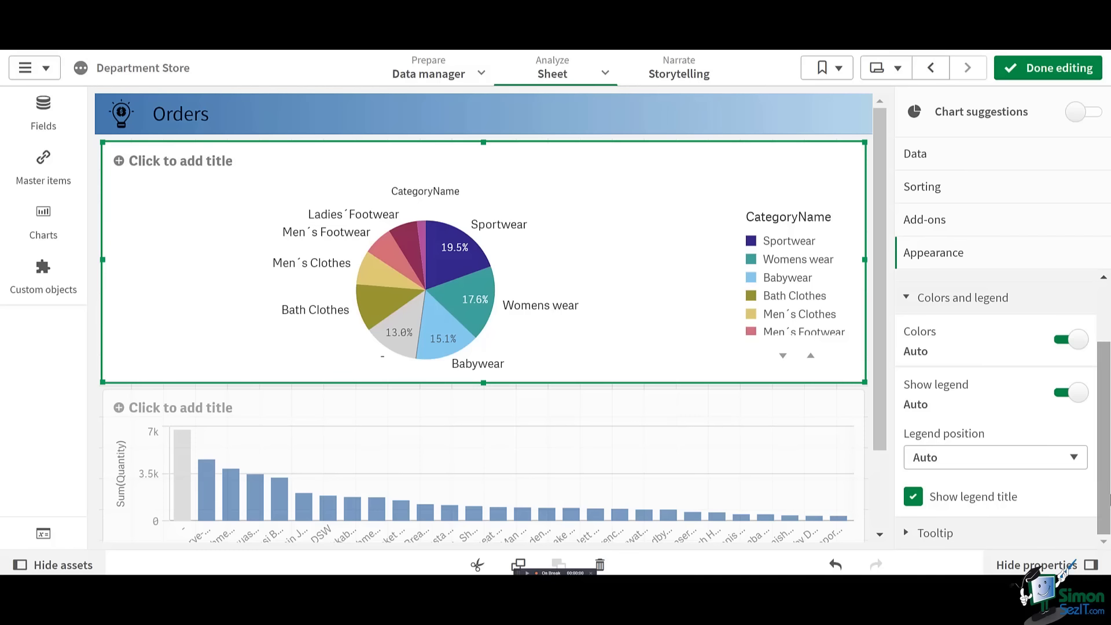
pyautogui.click(1073, 342)
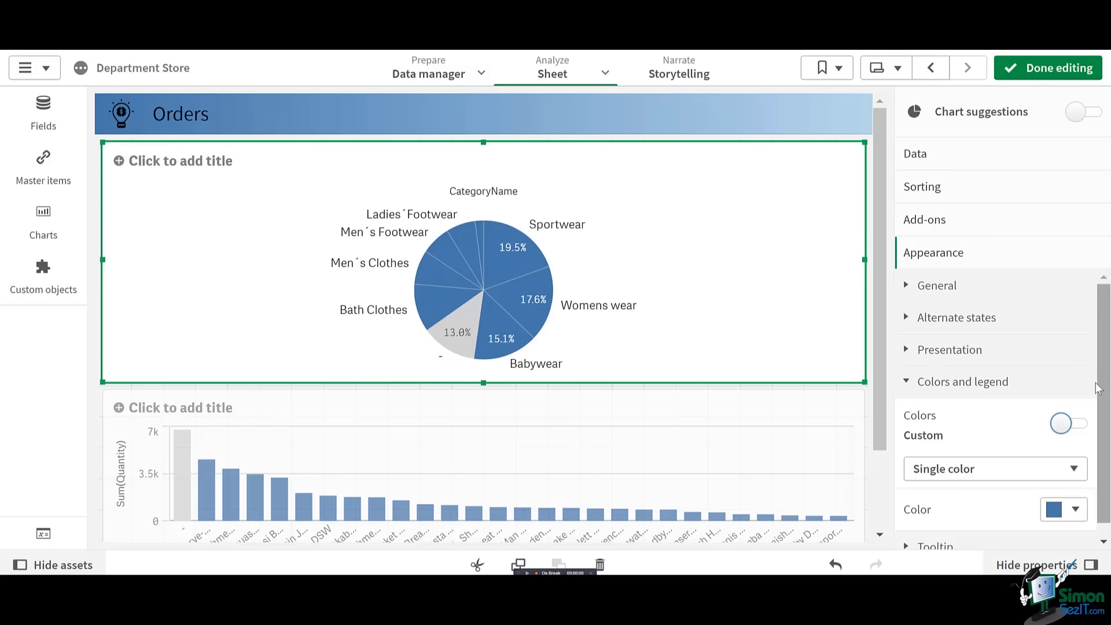
pyautogui.moveTo(1106, 407); pyautogui.dragTo(1110, 498)
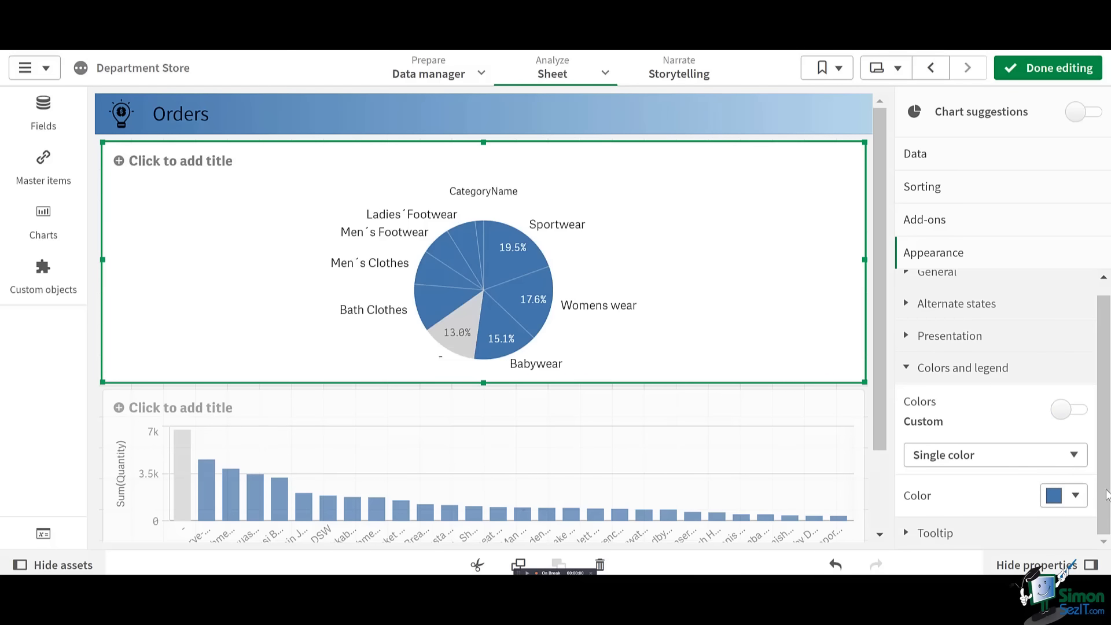
pyautogui.click(1052, 462)
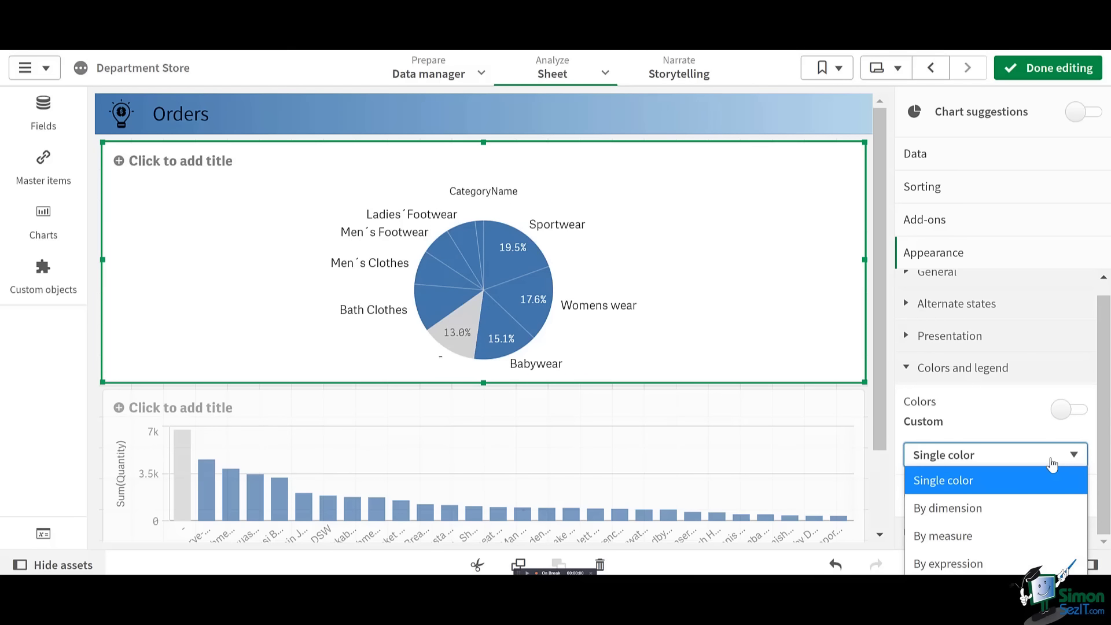
pyautogui.press('Down')
pyautogui.press('Down')
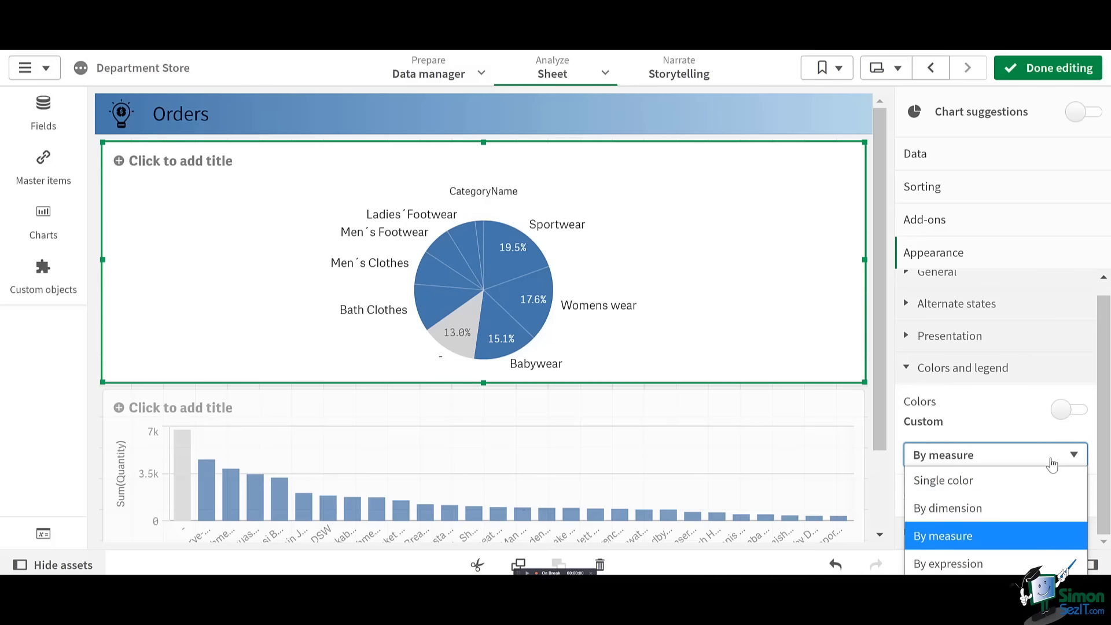
pyautogui.press('Down')
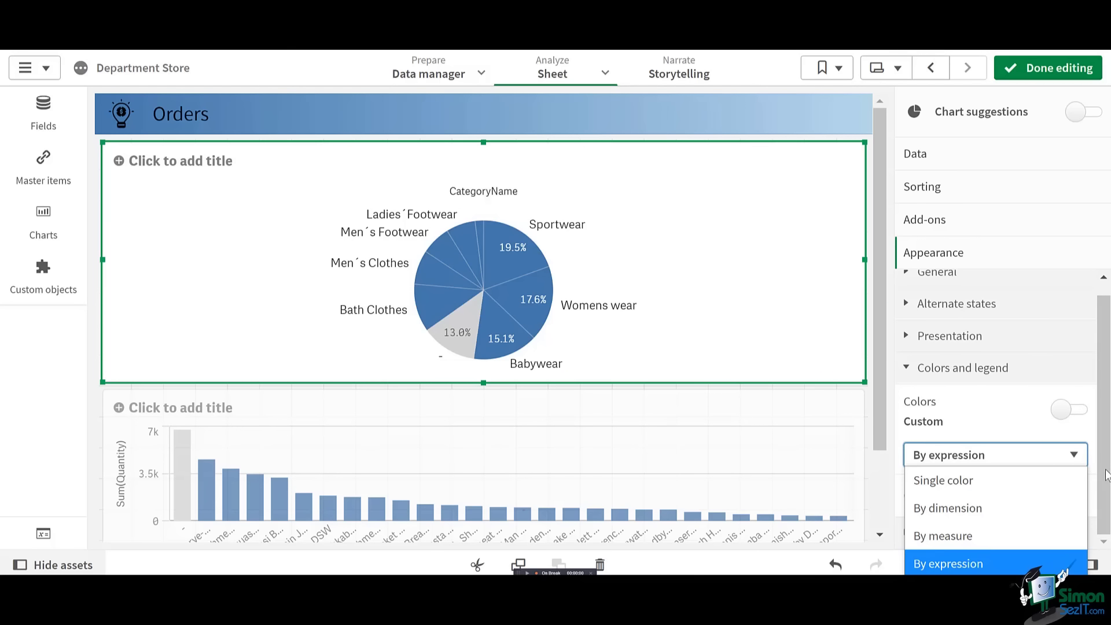
pyautogui.click(1046, 475)
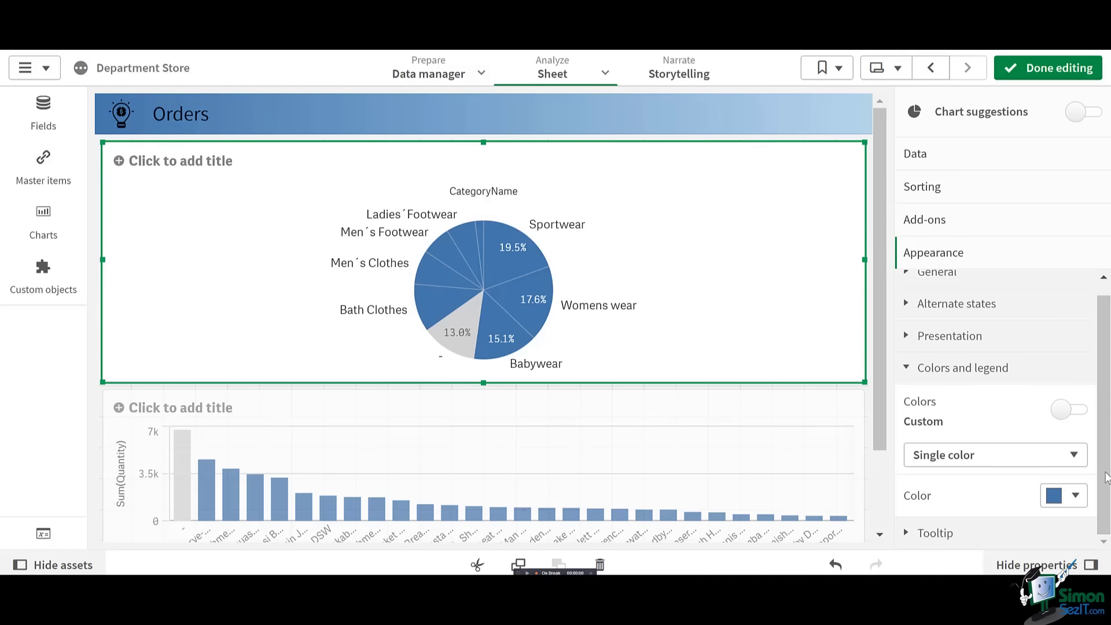
# Set the pie chart's single color to dark green (#276e27)
pyautogui.click(1077, 495)
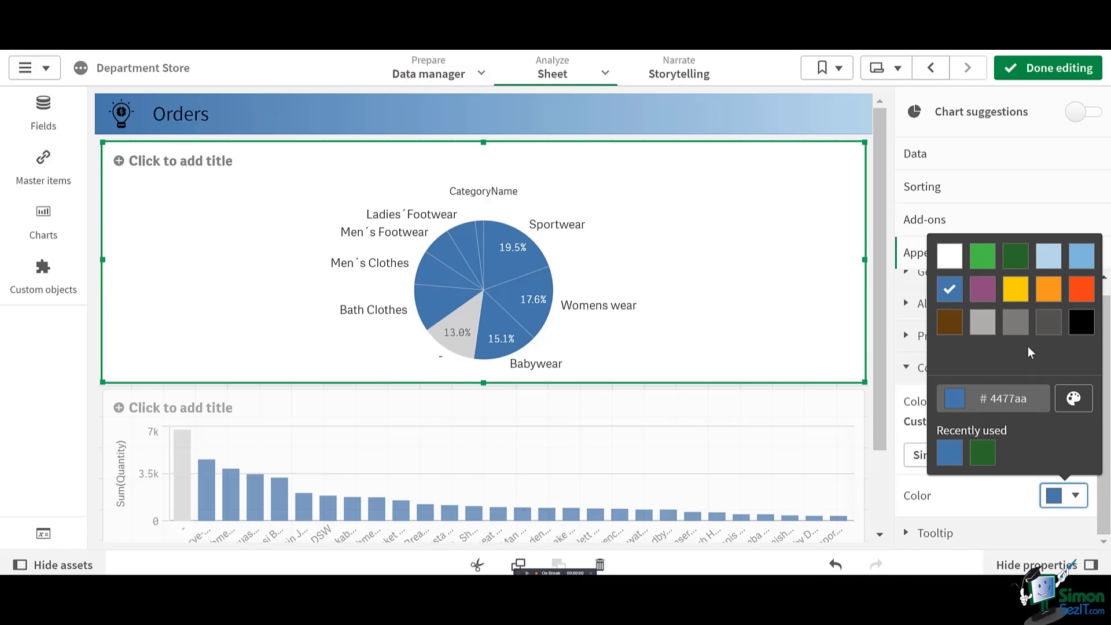
pyautogui.click(1019, 267)
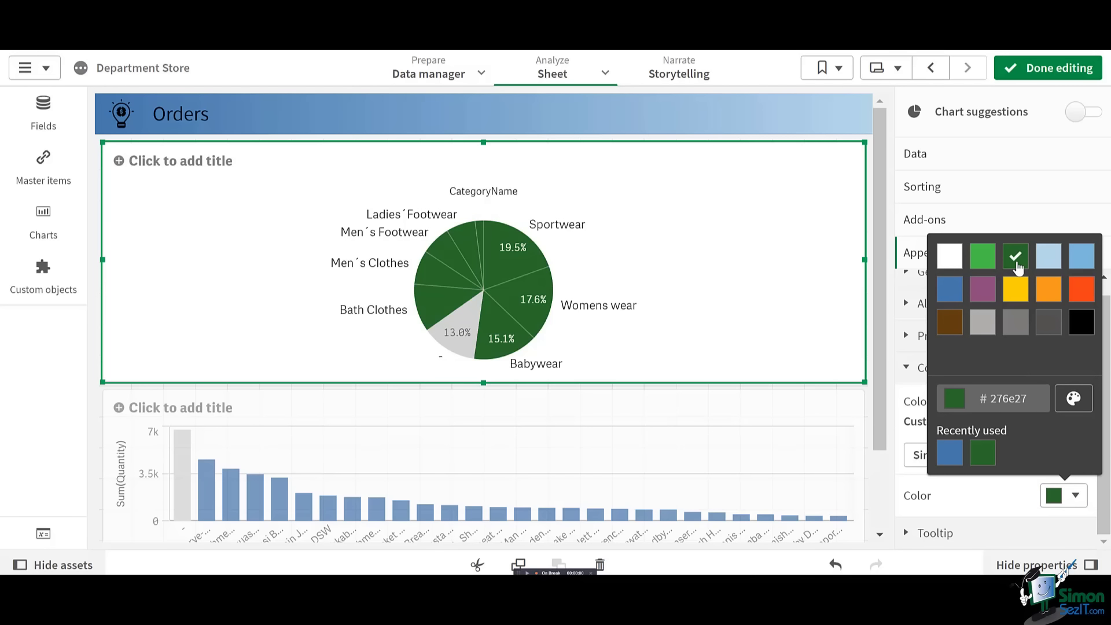
pyautogui.click(1076, 398)
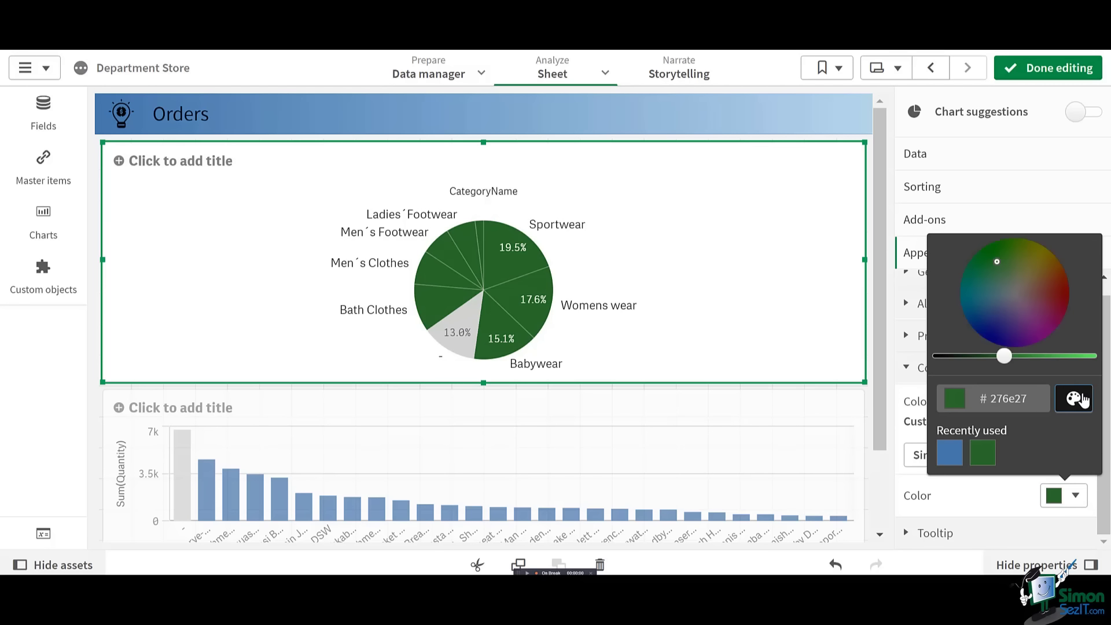
pyautogui.click(1080, 399)
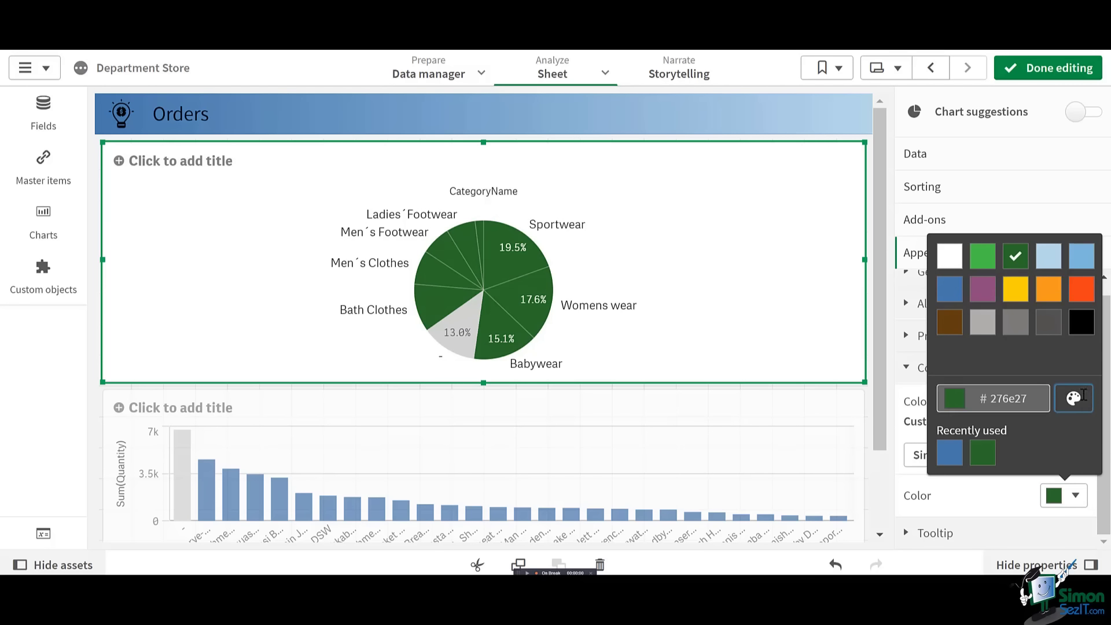
pyautogui.click(1075, 496)
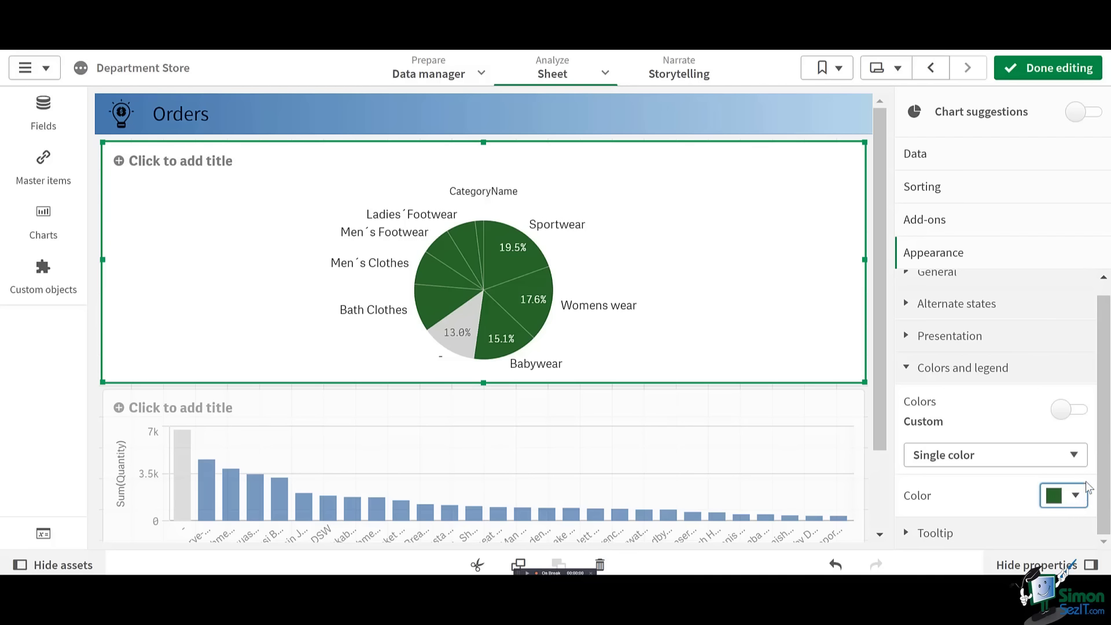
# Color the pie chart by dimension and browse the fields available for it, keeping CategoryName
pyautogui.moveTo(1101, 459); pyautogui.dragTo(1102, 465)
pyautogui.click(1068, 462)
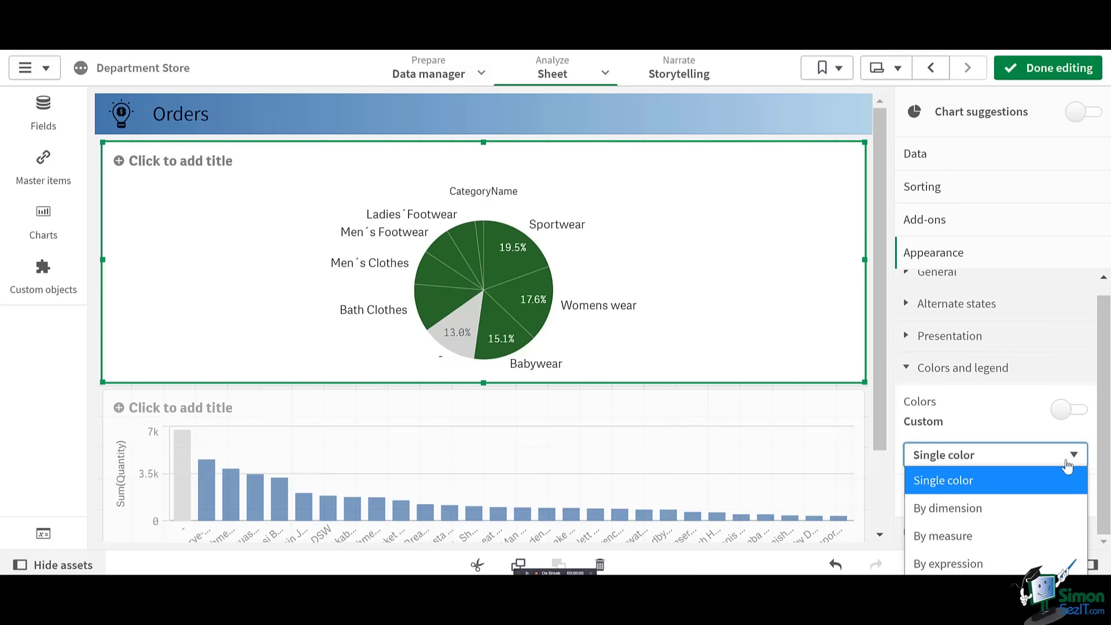
pyautogui.click(1038, 513)
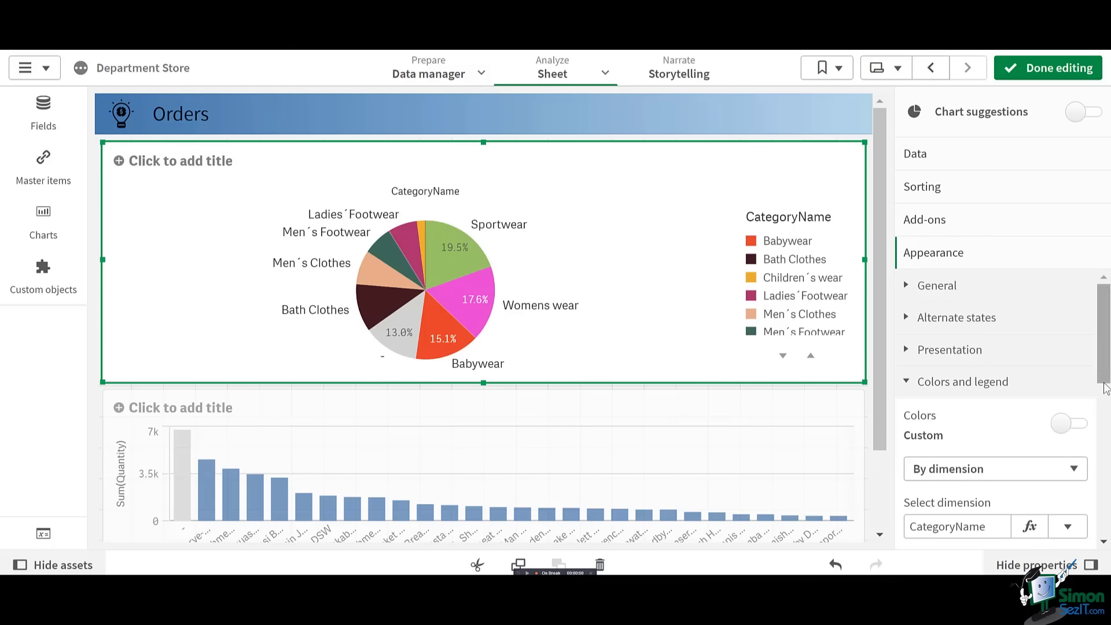
pyautogui.moveTo(1105, 387); pyautogui.dragTo(1098, 451)
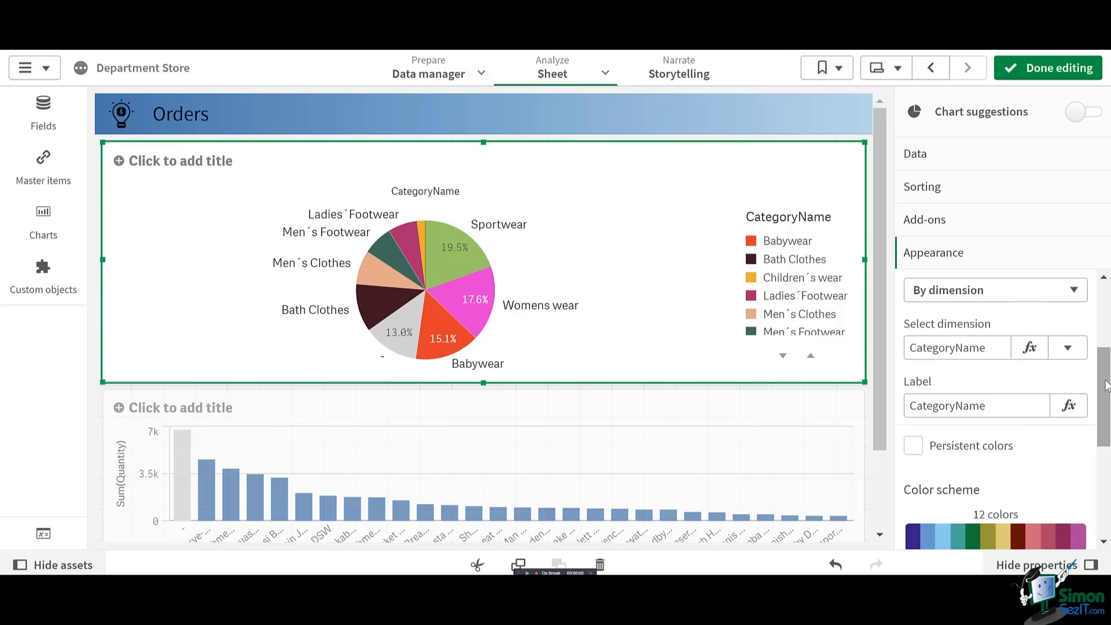
pyautogui.click(1068, 348)
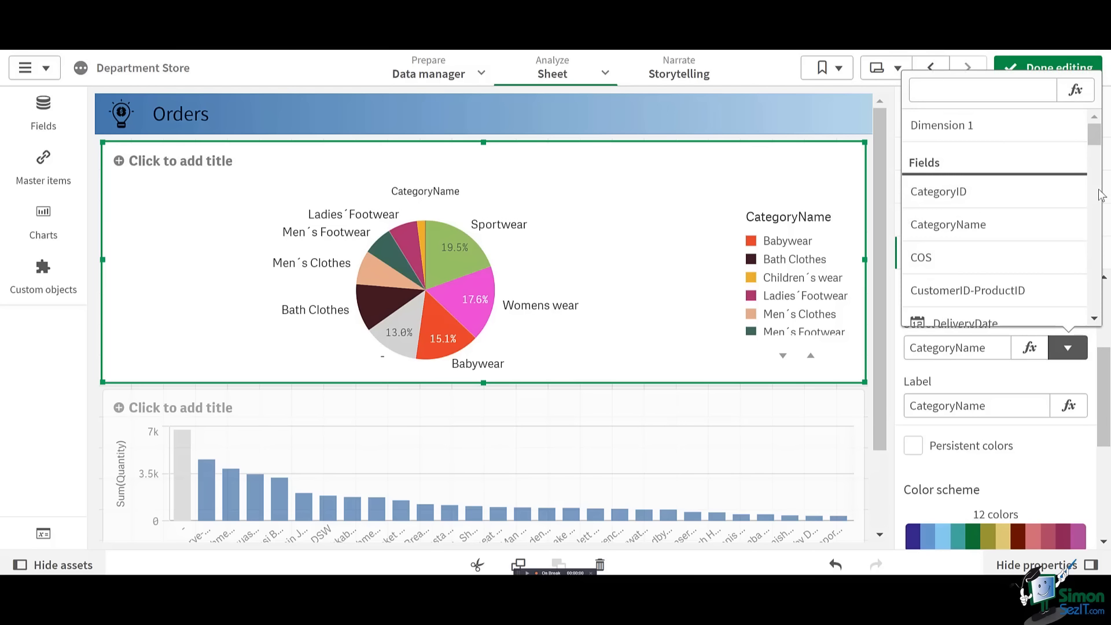
pyautogui.scroll(-10, 1099, 194)
pyautogui.scroll(-1, 1099, 194)
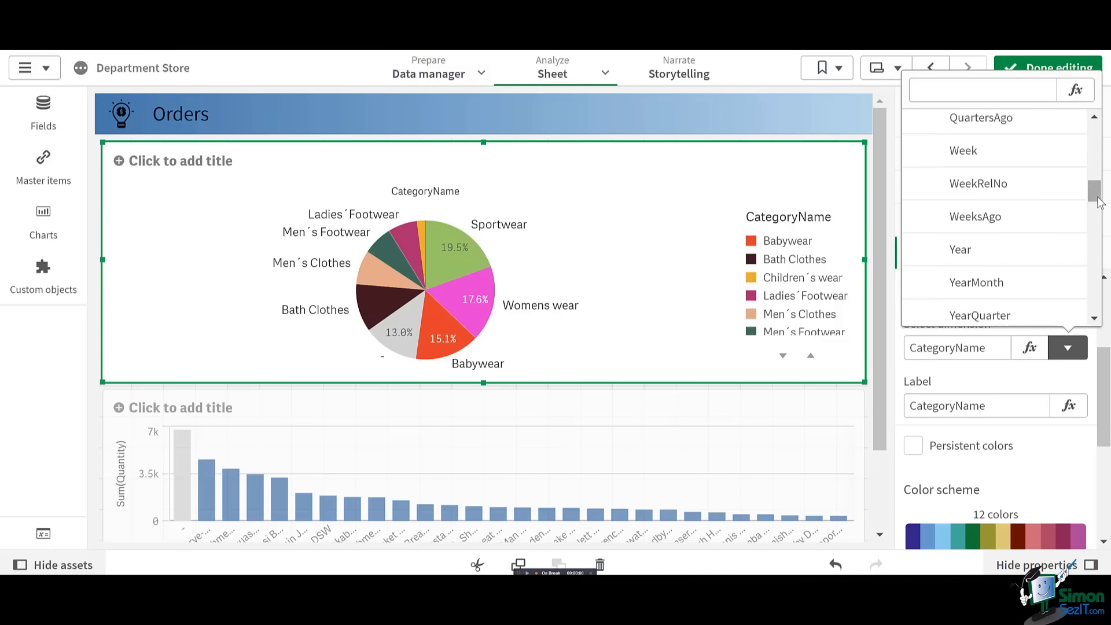
pyautogui.click(1078, 354)
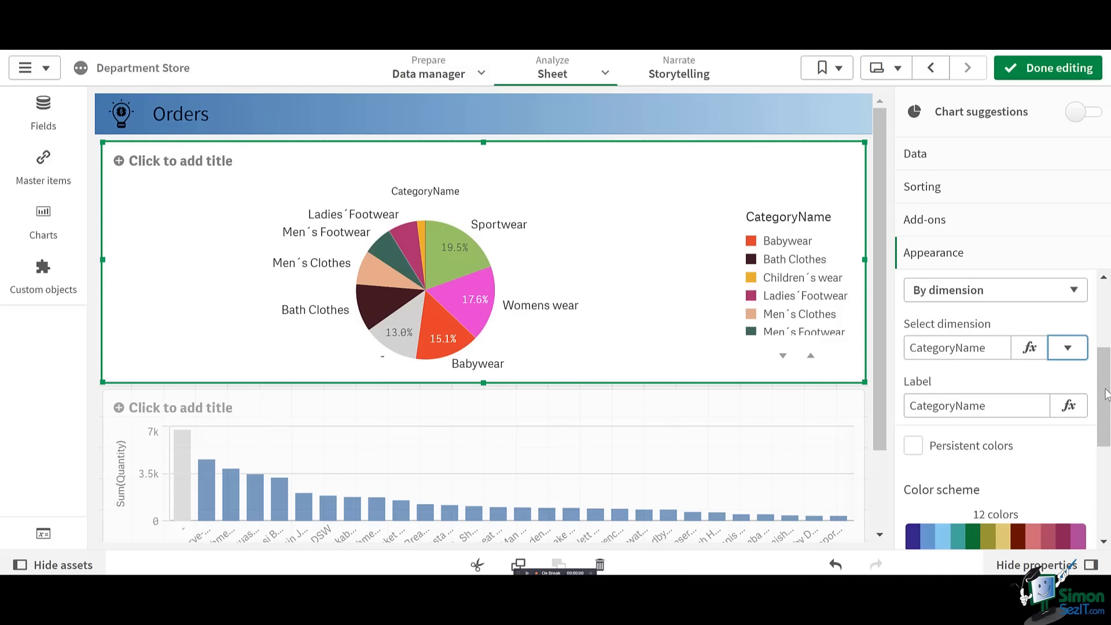
# Toggle persistent colors on and off for the pie chart, and try the 12 colors scheme before returning to 100 colors
pyautogui.click(924, 450)
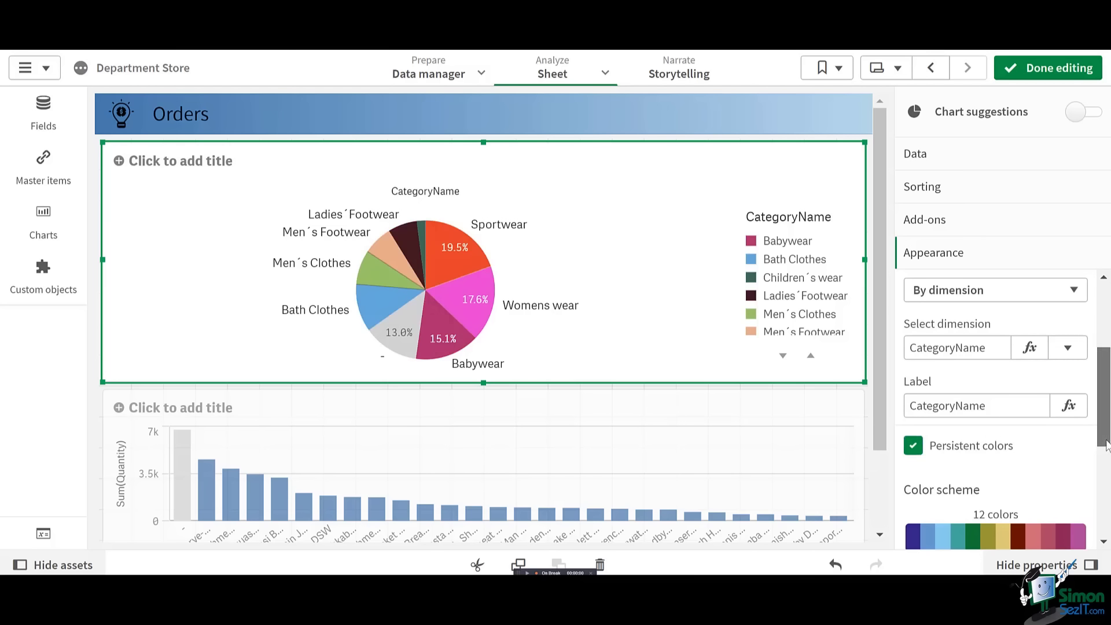
pyautogui.moveTo(1102, 450); pyautogui.dragTo(1109, 497)
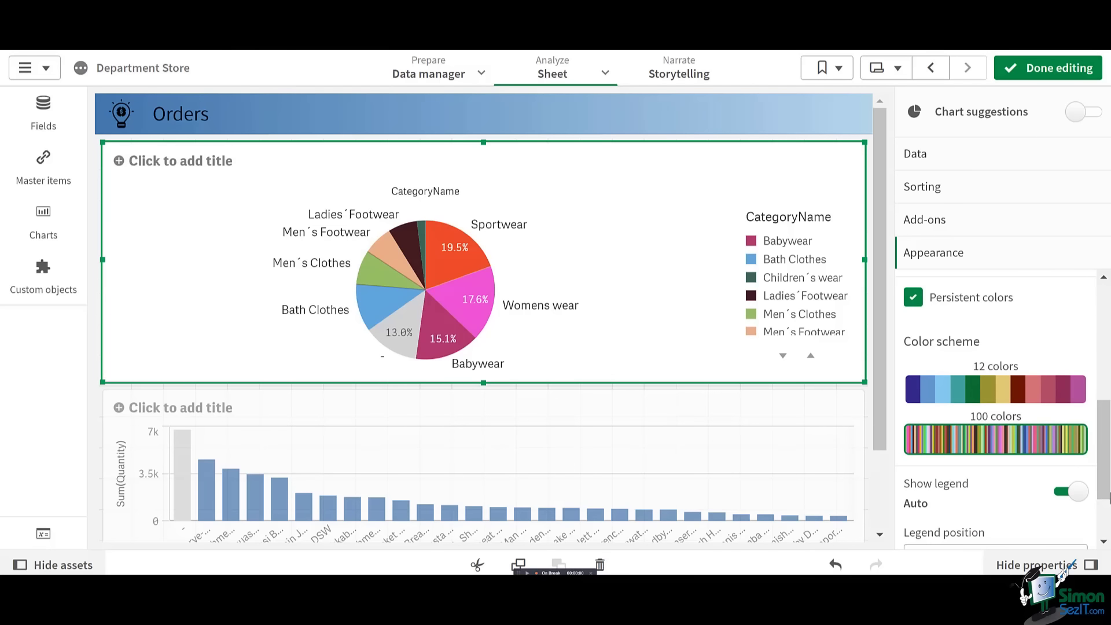
pyautogui.click(915, 299)
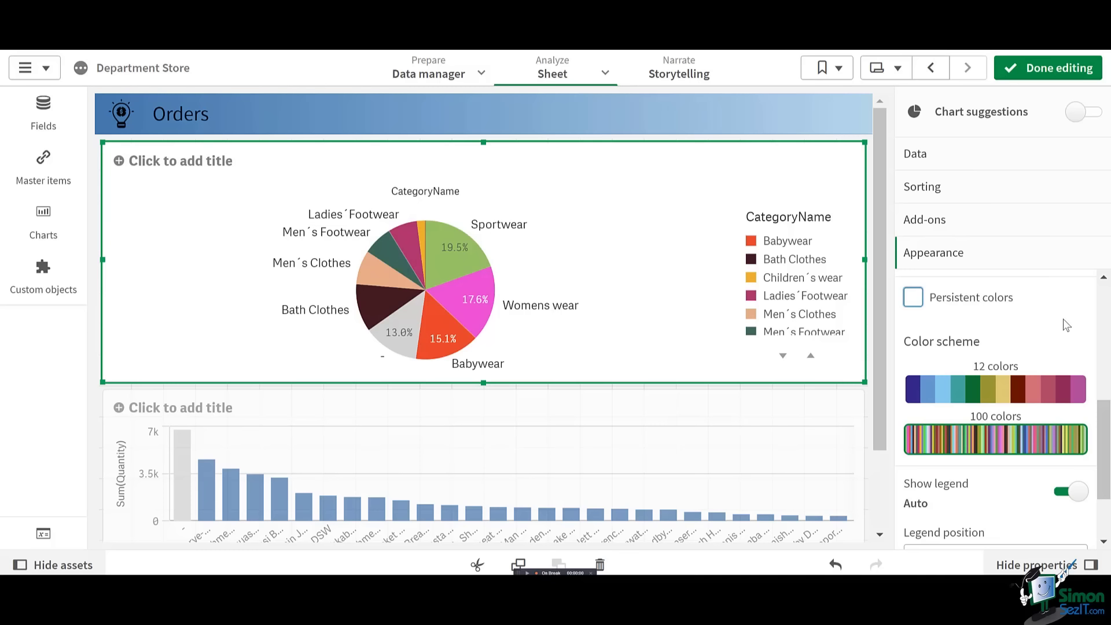
pyautogui.click(1013, 394)
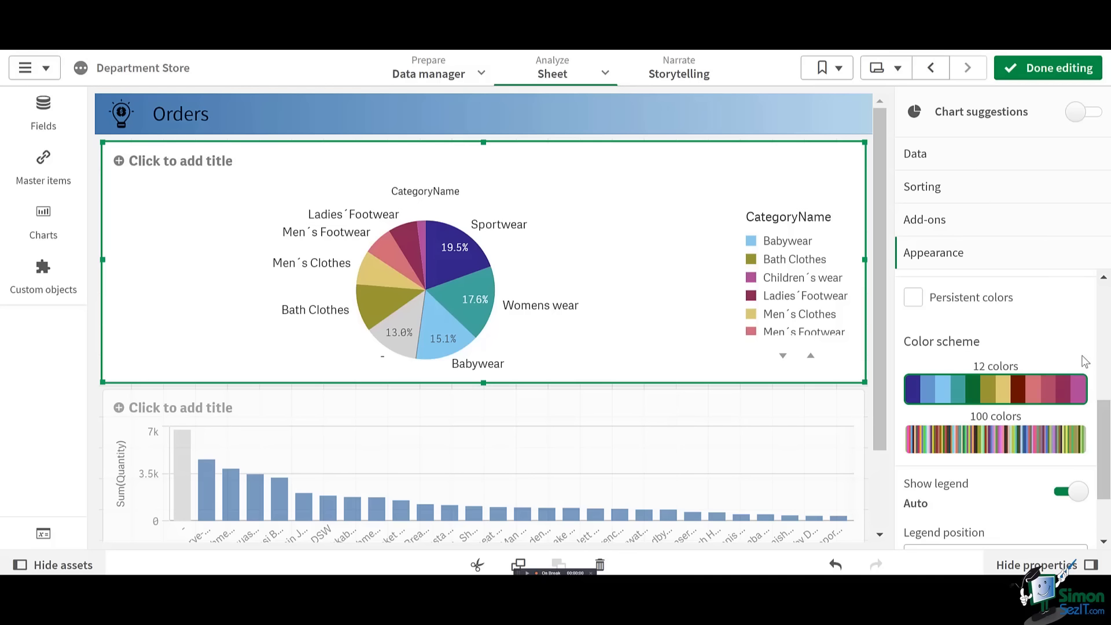
pyautogui.click(1063, 440)
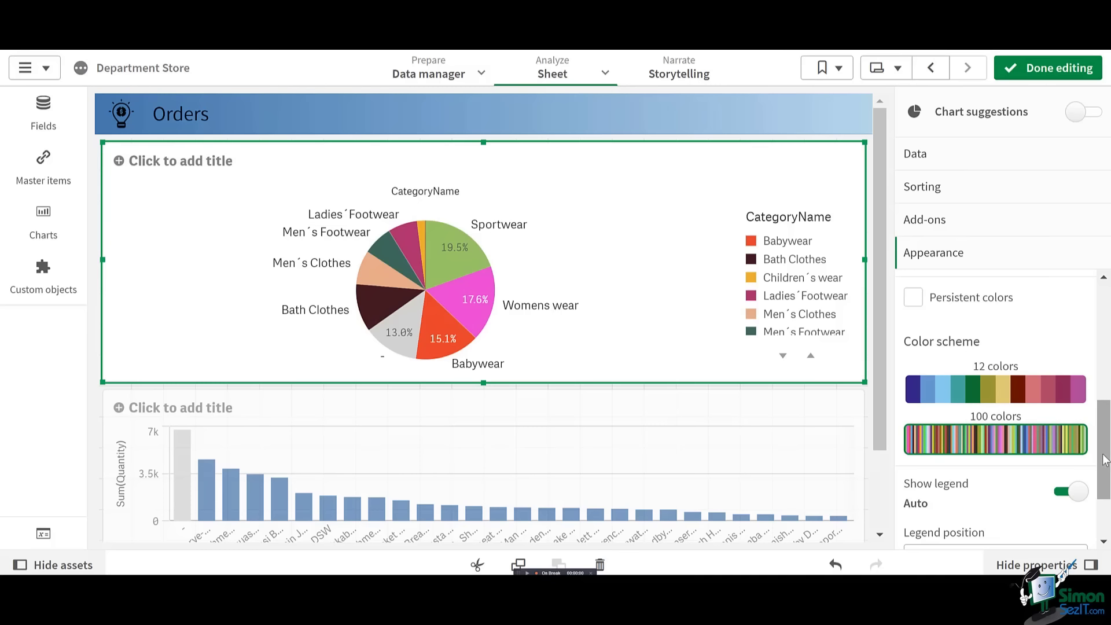
# Color the pie chart by measure and look through the measure choices, keeping Sum(Quantity)
pyautogui.moveTo(1103, 455); pyautogui.dragTo(1103, 388)
pyautogui.click(1064, 338)
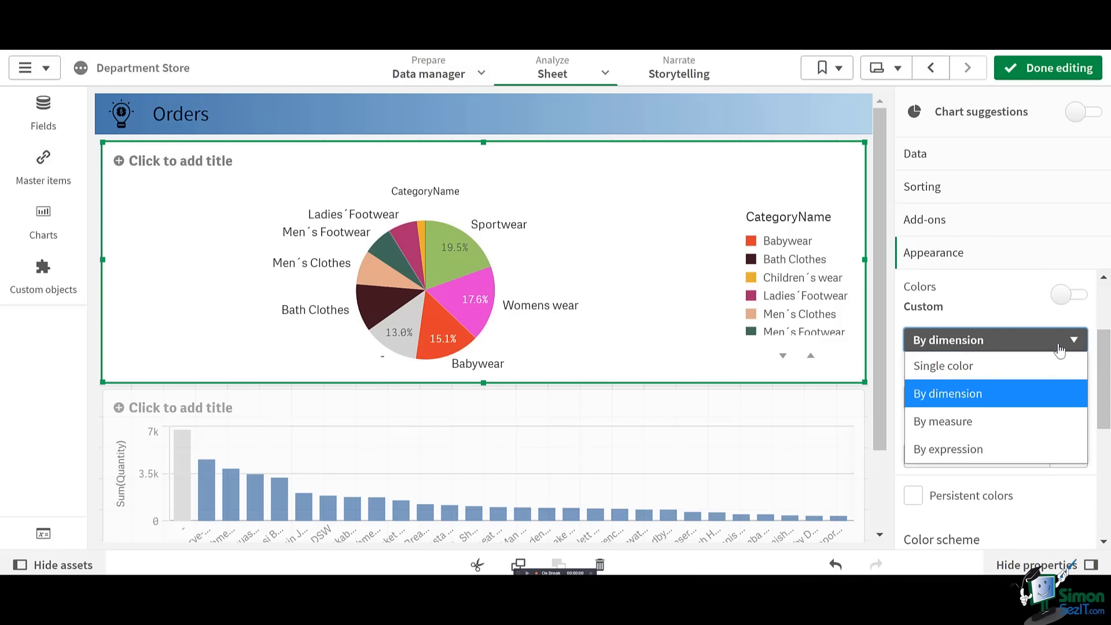
pyautogui.click(1015, 424)
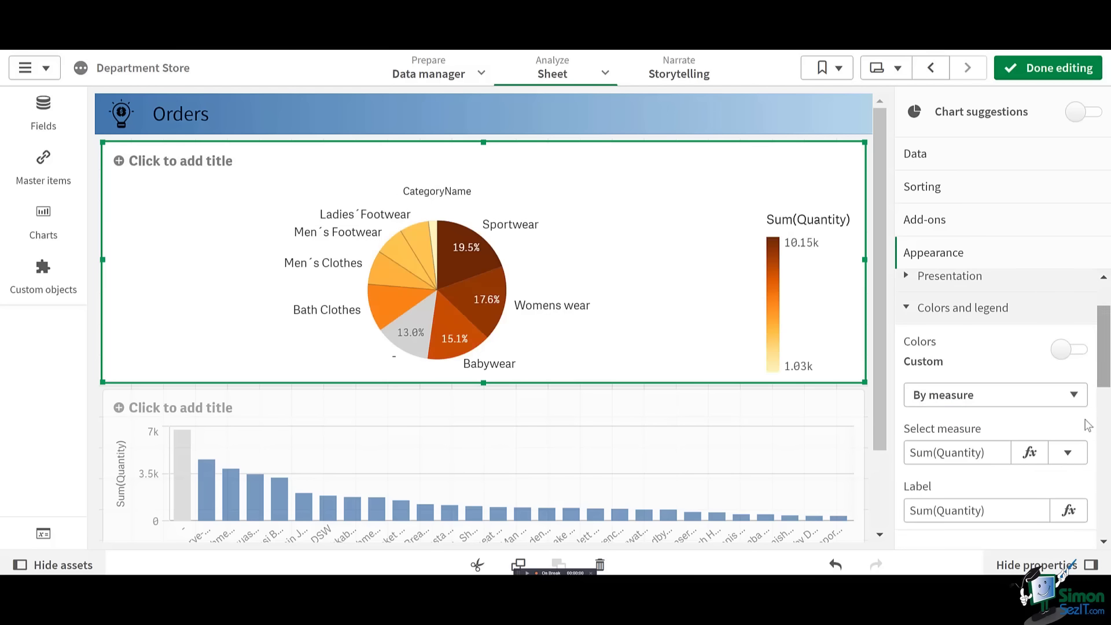
pyautogui.moveTo(1103, 361); pyautogui.dragTo(1107, 394)
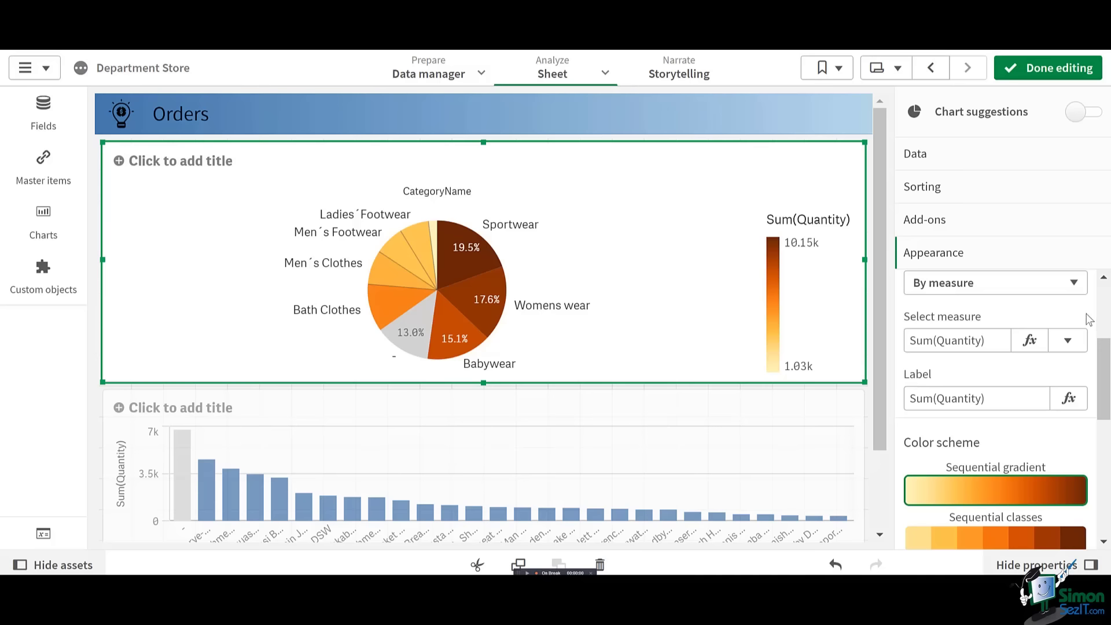
pyautogui.click(1072, 348)
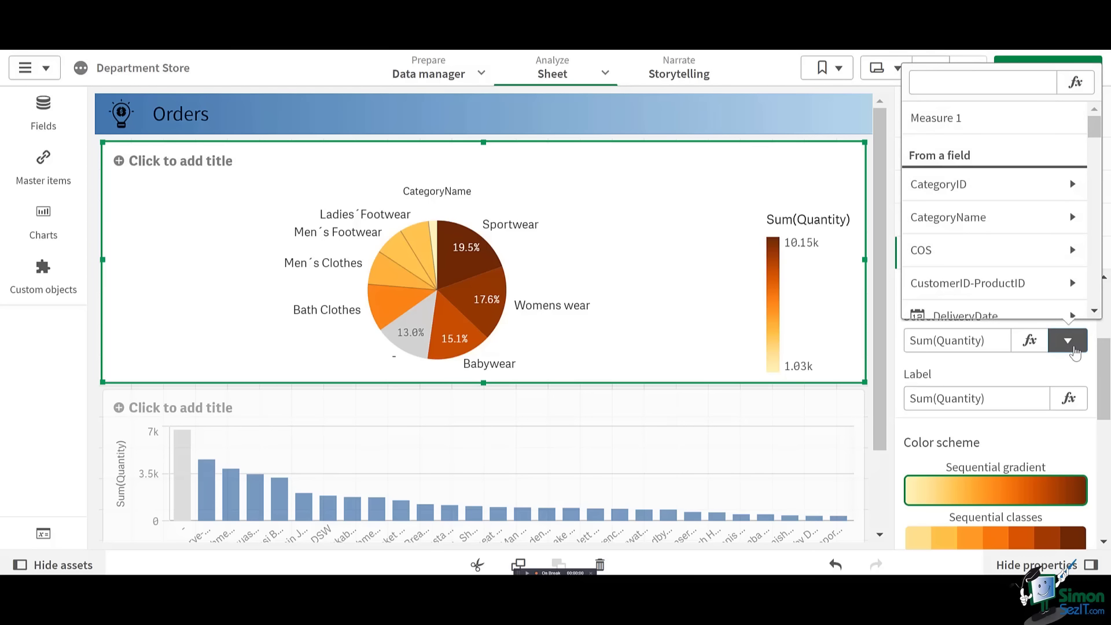
pyautogui.click(1074, 349)
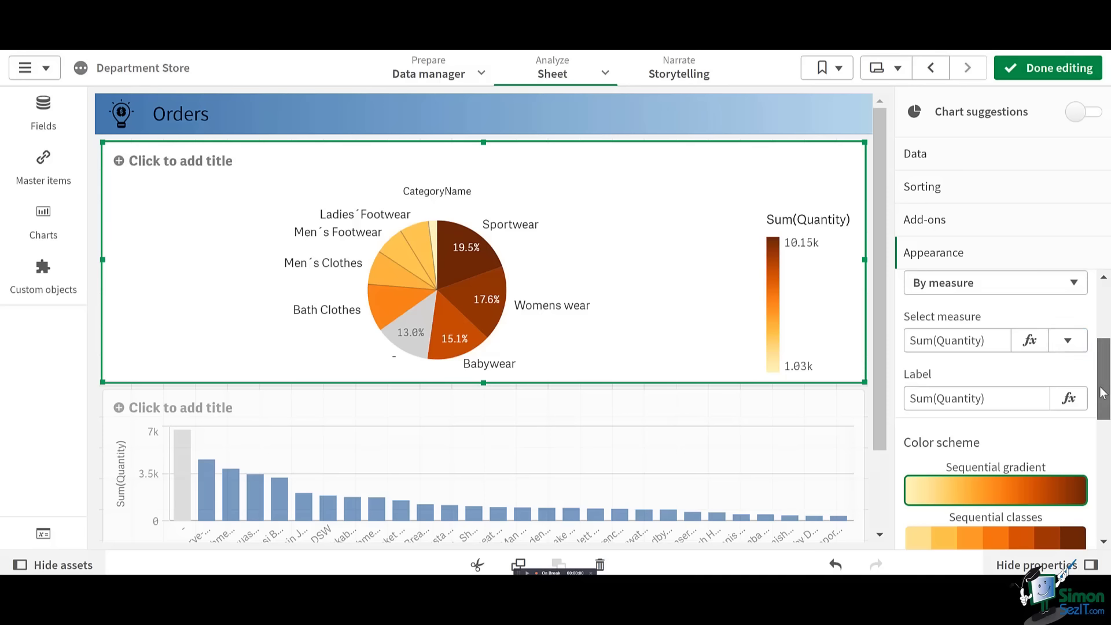
# Try the Sequential classes and Diverging gradient schemes on the pie chart, settle on Diverging classes and reverse its colors
pyautogui.moveTo(1103, 393); pyautogui.dragTo(1103, 438)
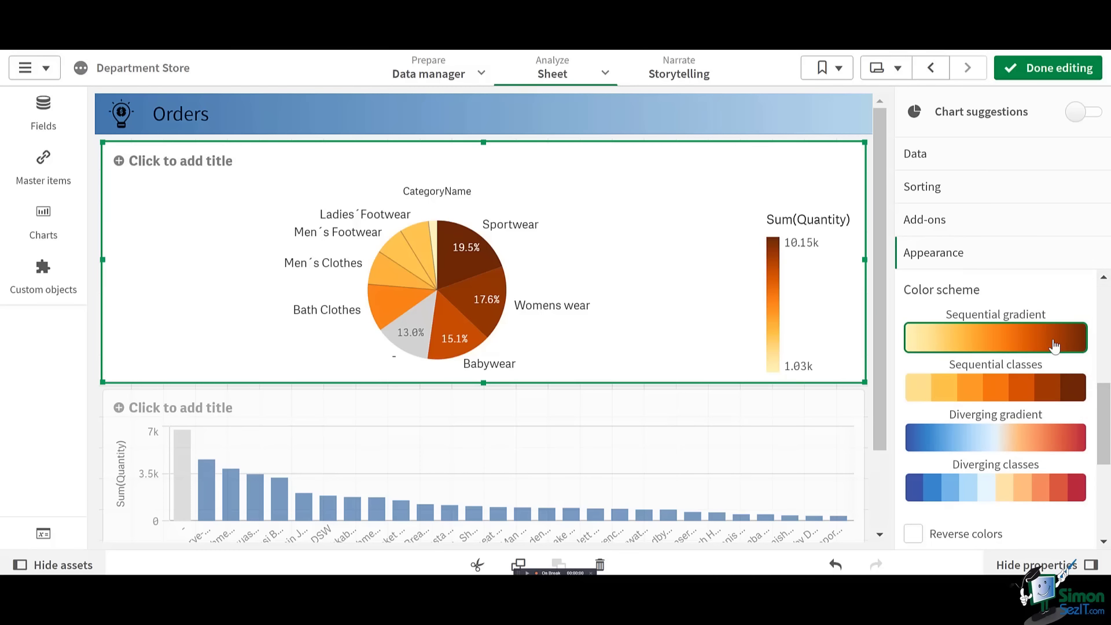
pyautogui.click(1041, 383)
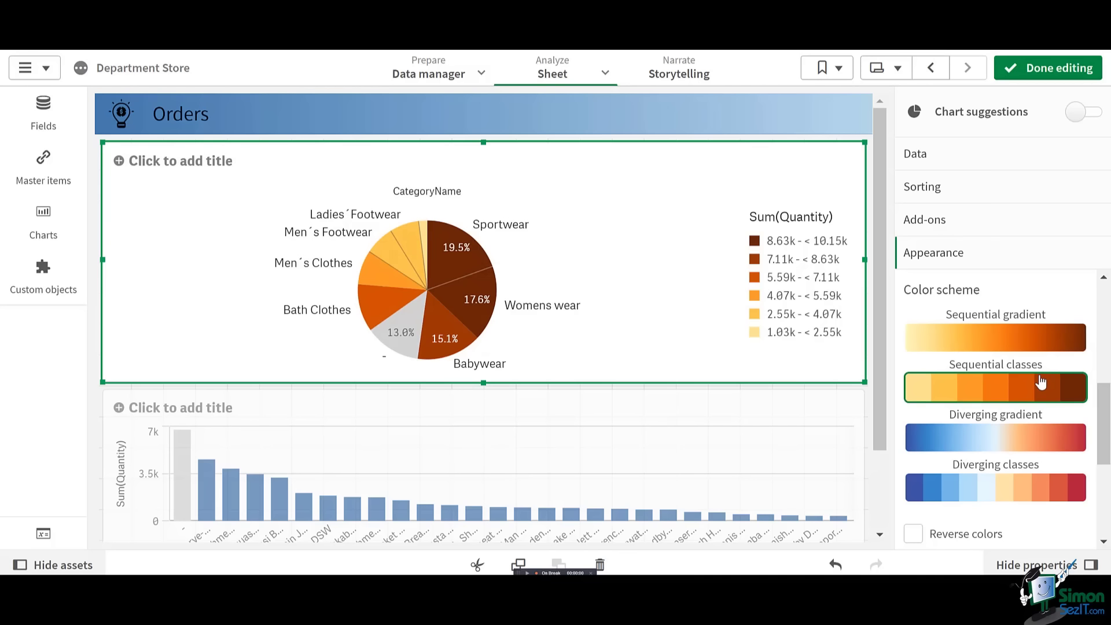
pyautogui.click(1024, 435)
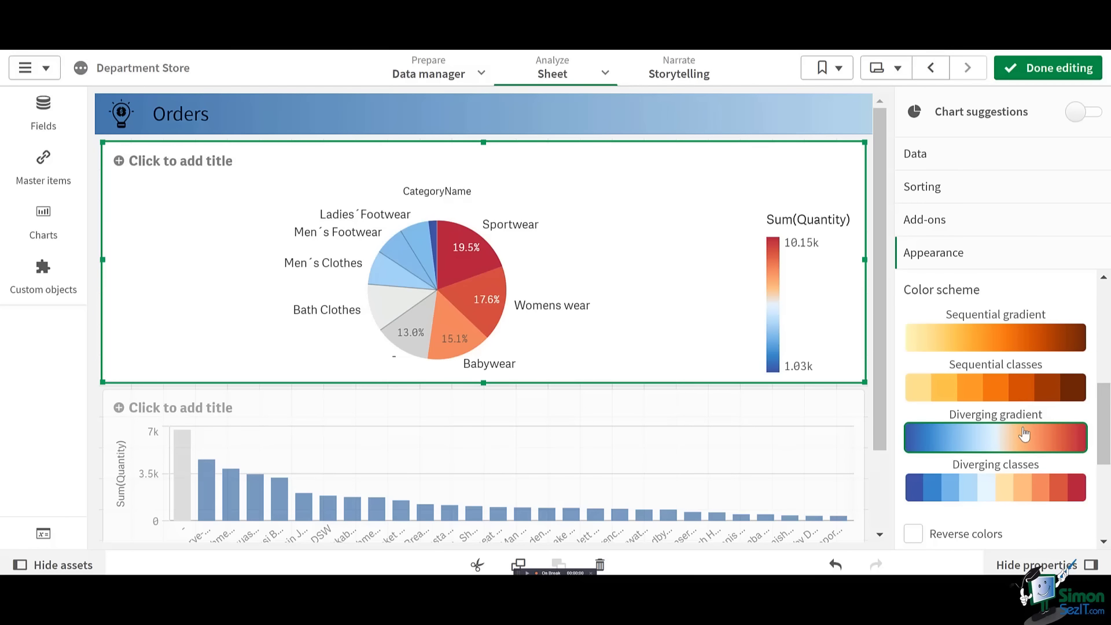
pyautogui.click(1006, 485)
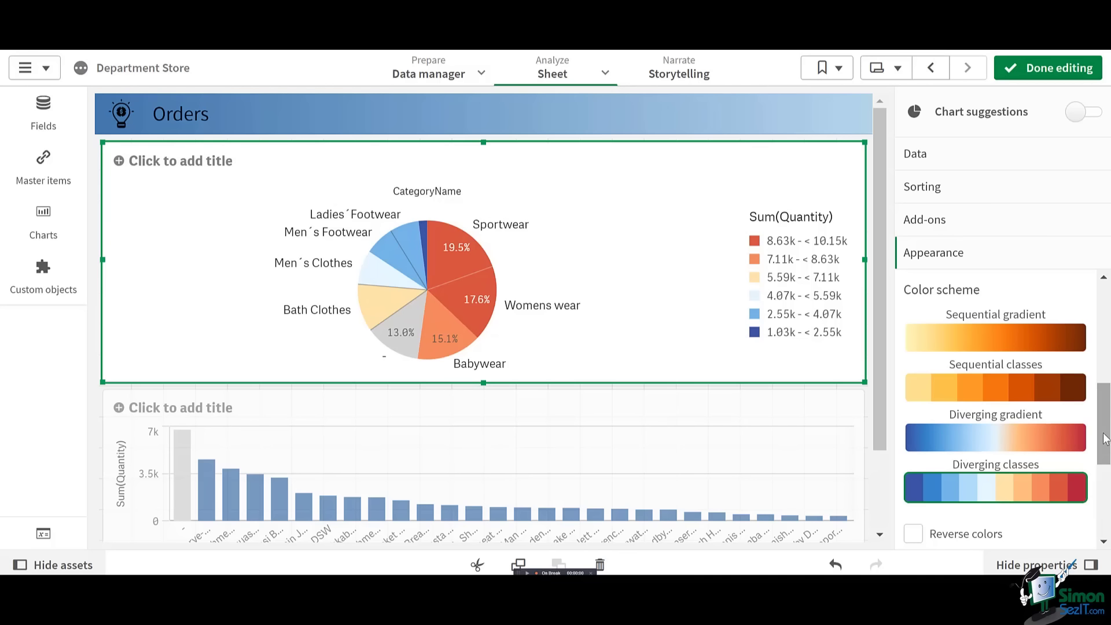
pyautogui.moveTo(1106, 438); pyautogui.dragTo(1101, 489)
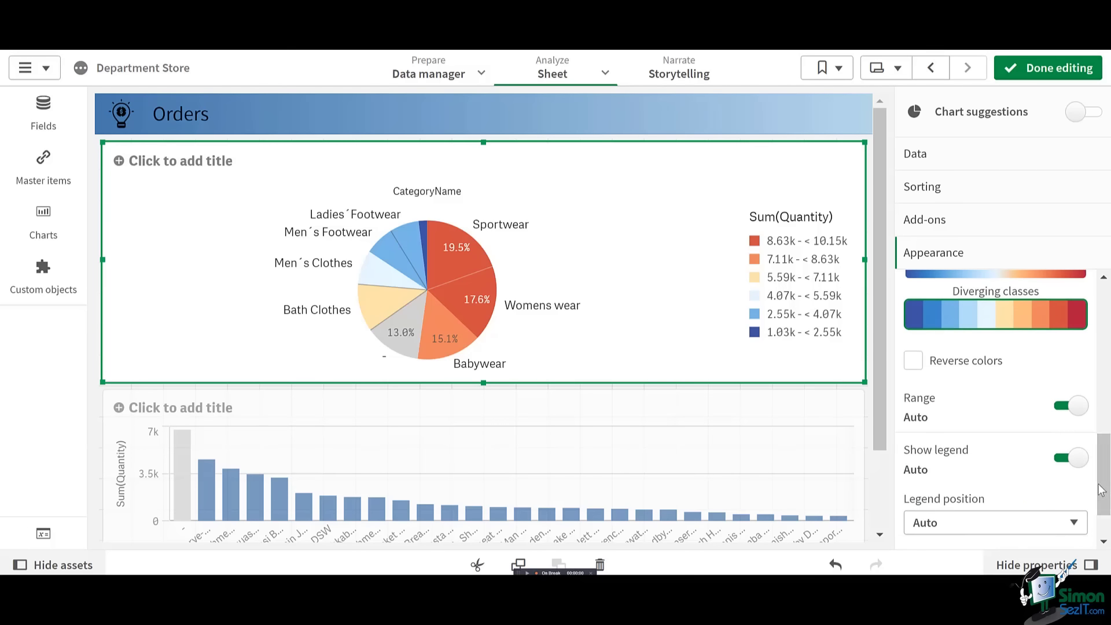
pyautogui.click(914, 362)
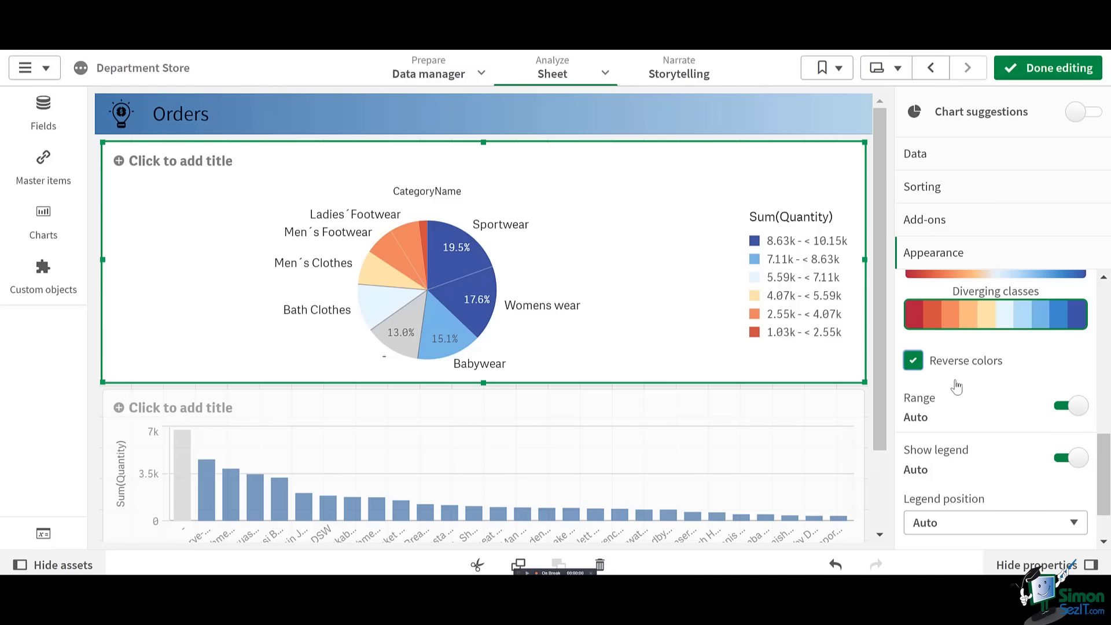
# Switch the pie chart's color range from automatic to custom and review its minimum and maximum settings
pyautogui.click(1075, 404)
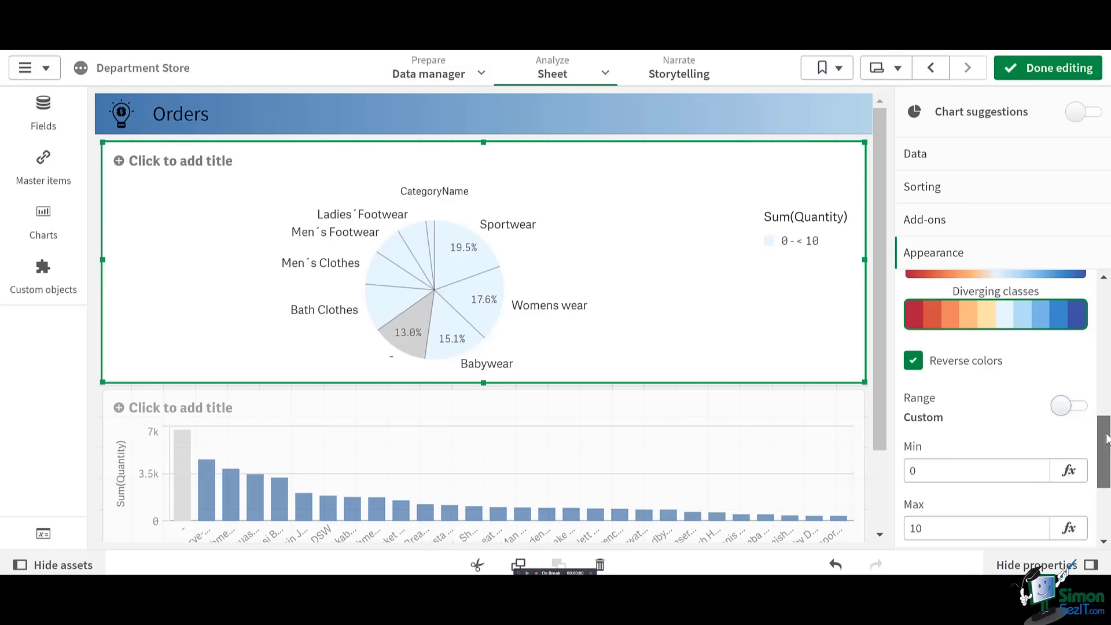
pyautogui.scroll(-2, 1103, 452)
pyautogui.scroll(-1, 1108, 459)
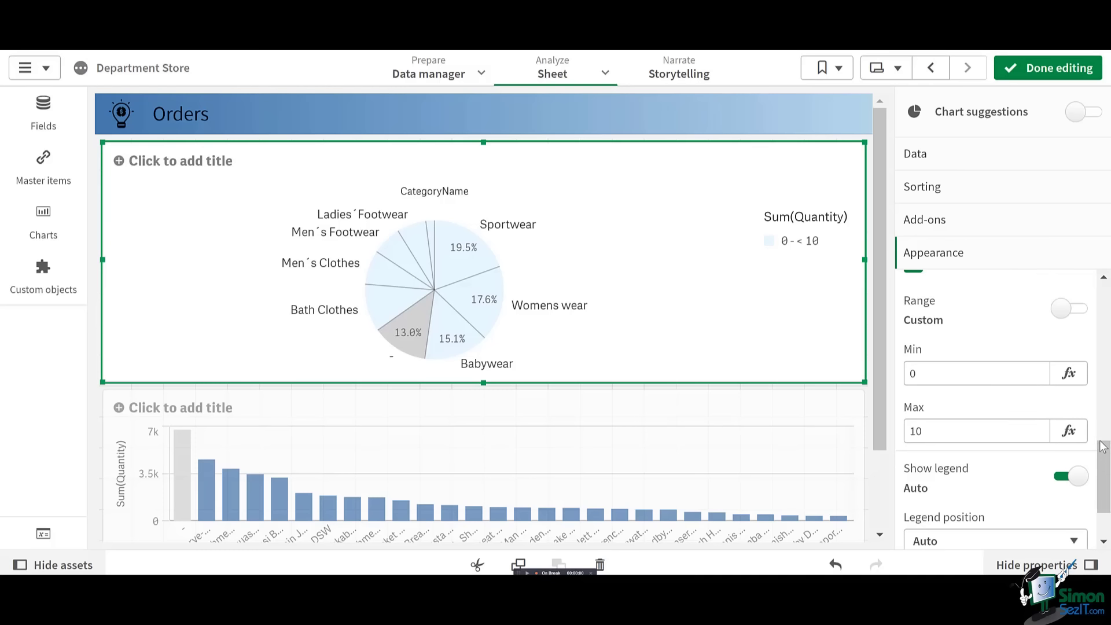
pyautogui.scroll(1, 1102, 445)
pyautogui.scroll(3, 1103, 445)
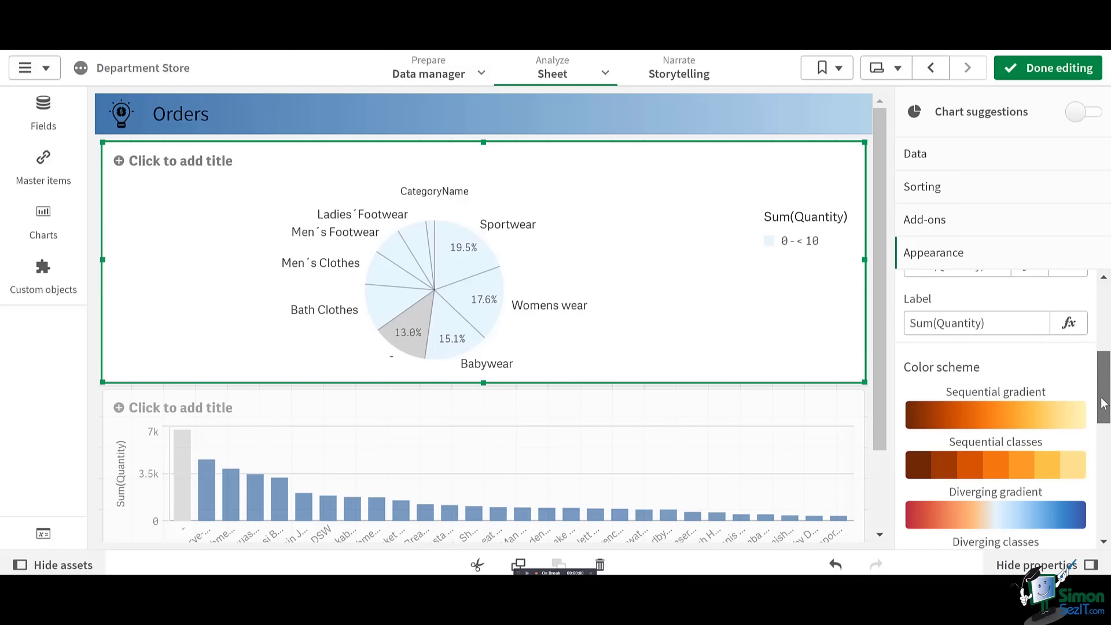
# Switch the pie chart's custom coloring from by measure to by expression
pyautogui.moveTo(1102, 404); pyautogui.dragTo(1102, 382)
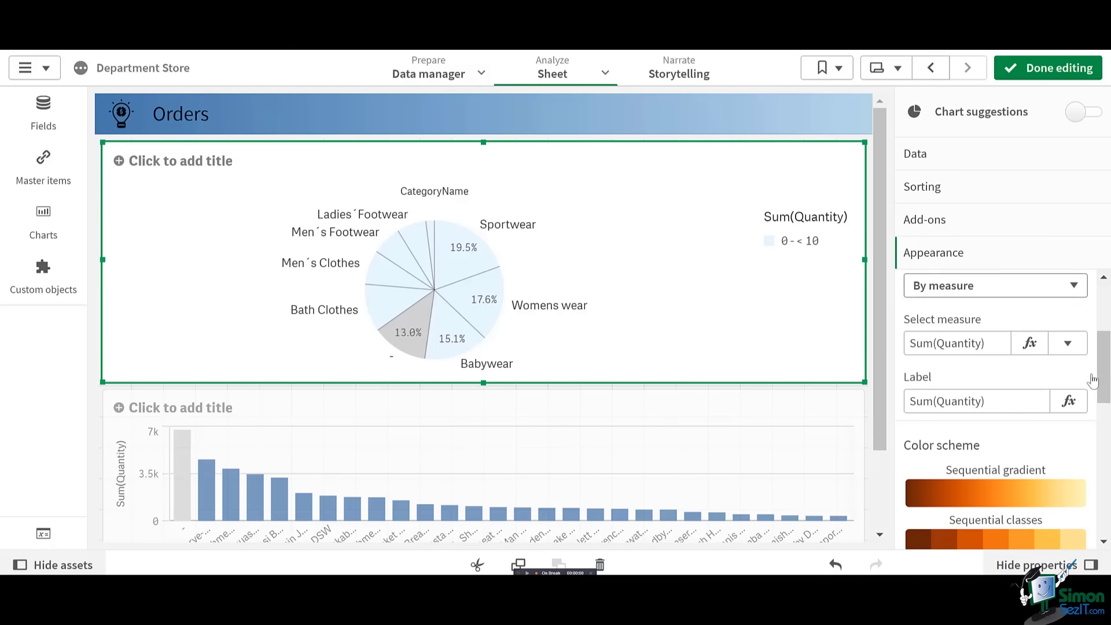
pyautogui.click(1075, 287)
pyautogui.click(1025, 396)
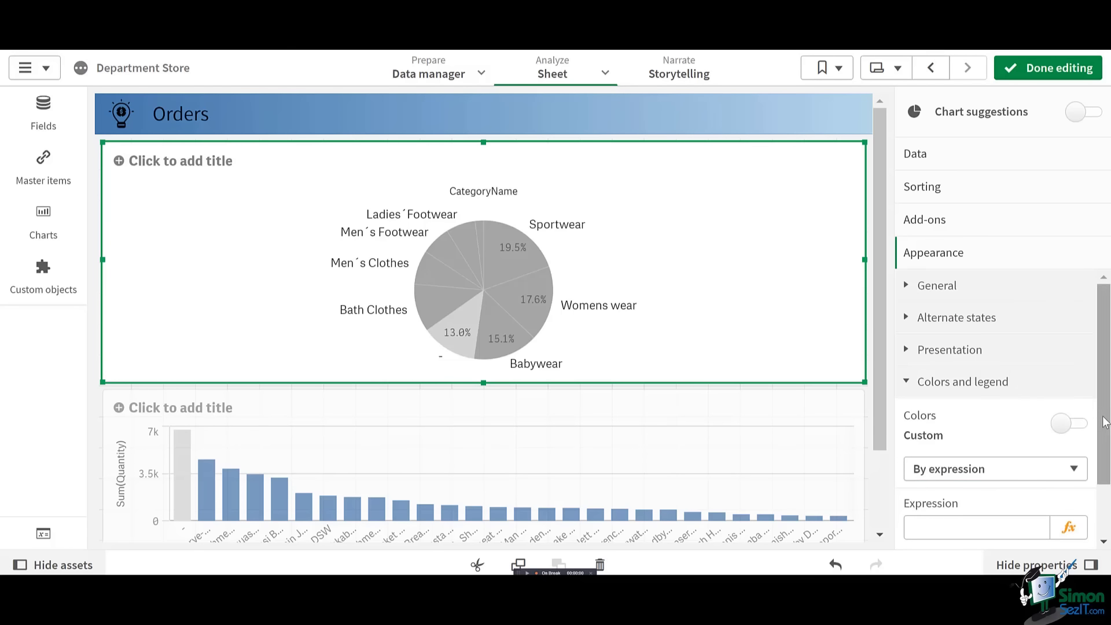
pyautogui.scroll(-2, 1108, 493)
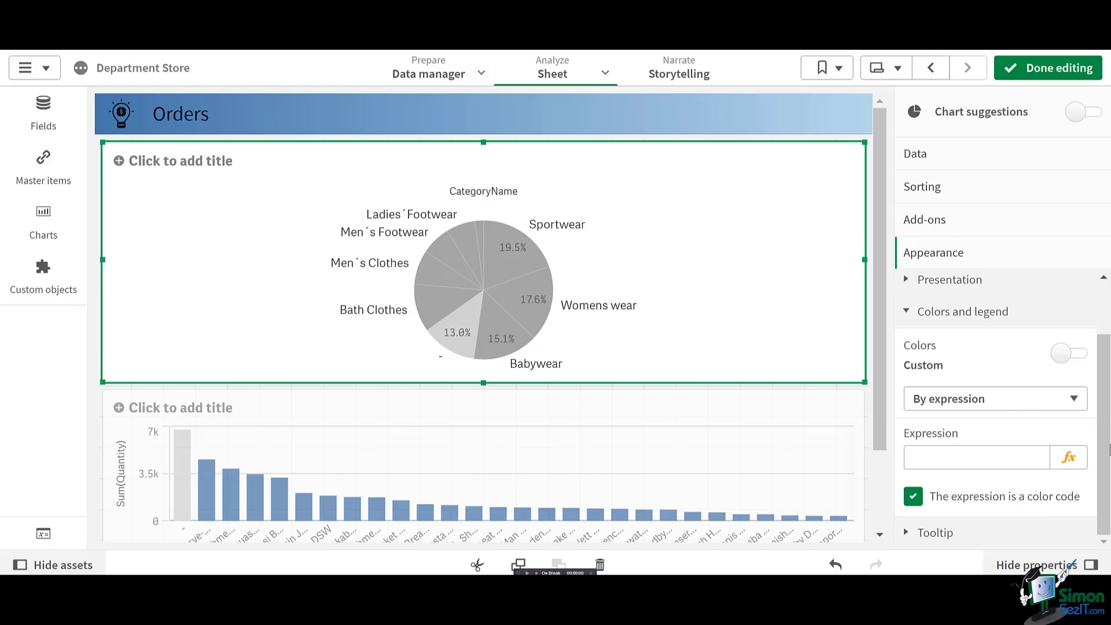
# Enter the pie chart's color expression if(sum(Quantity) > 9000, 'Cadetblue', 'goldenrod') and apply it
pyautogui.click(1069, 457)
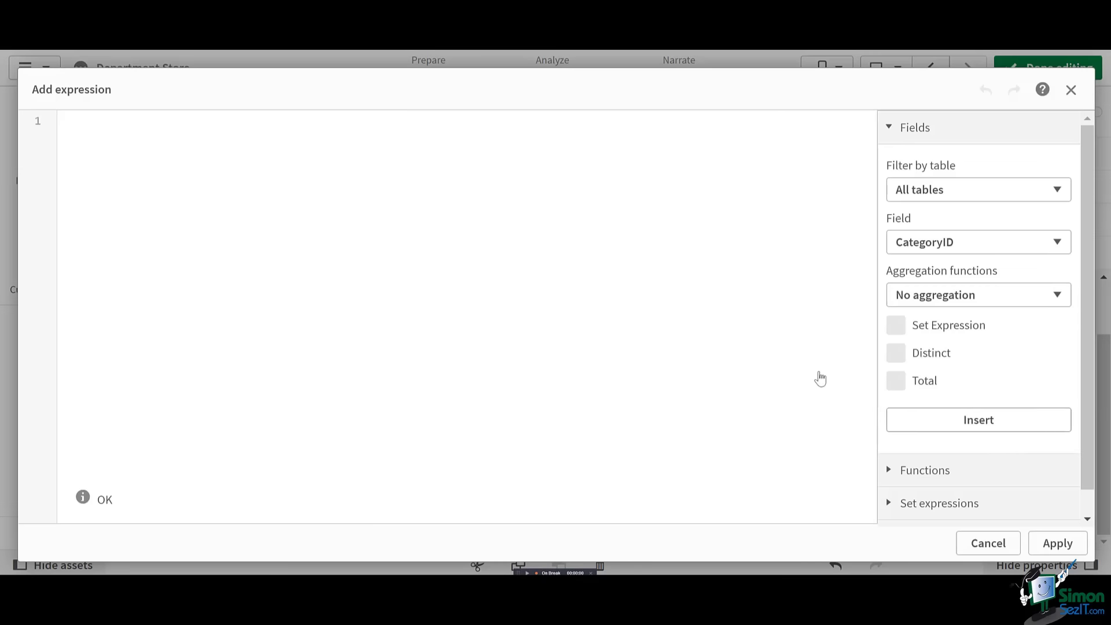
pyautogui.write("if(sum(Quantity) > 9000, 'Cadetblue', 'goldenrod')")
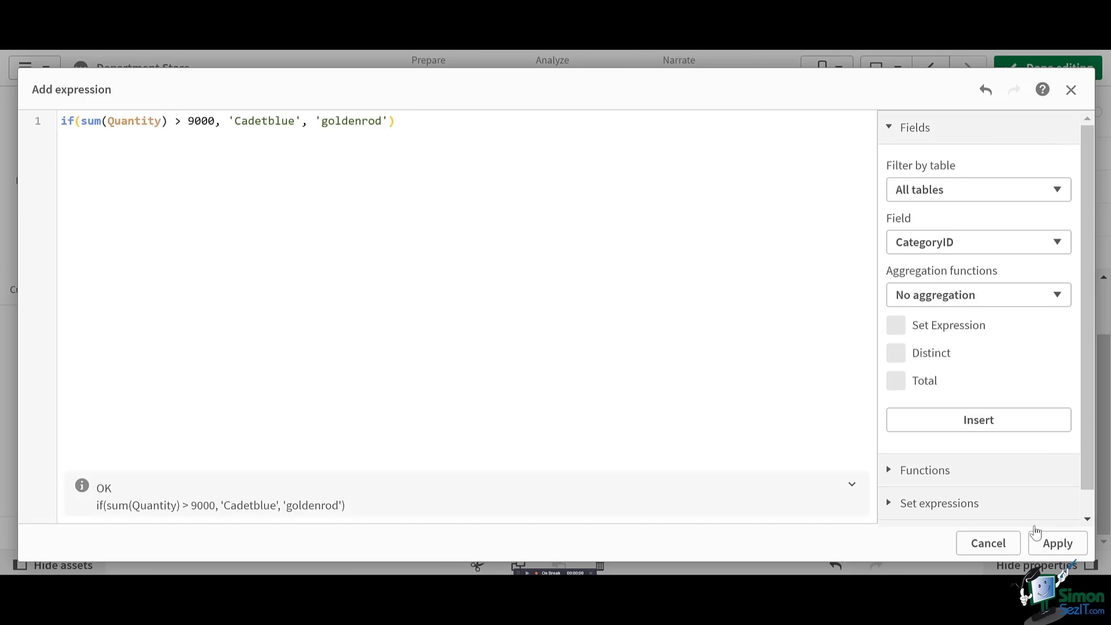
pyautogui.click(1051, 544)
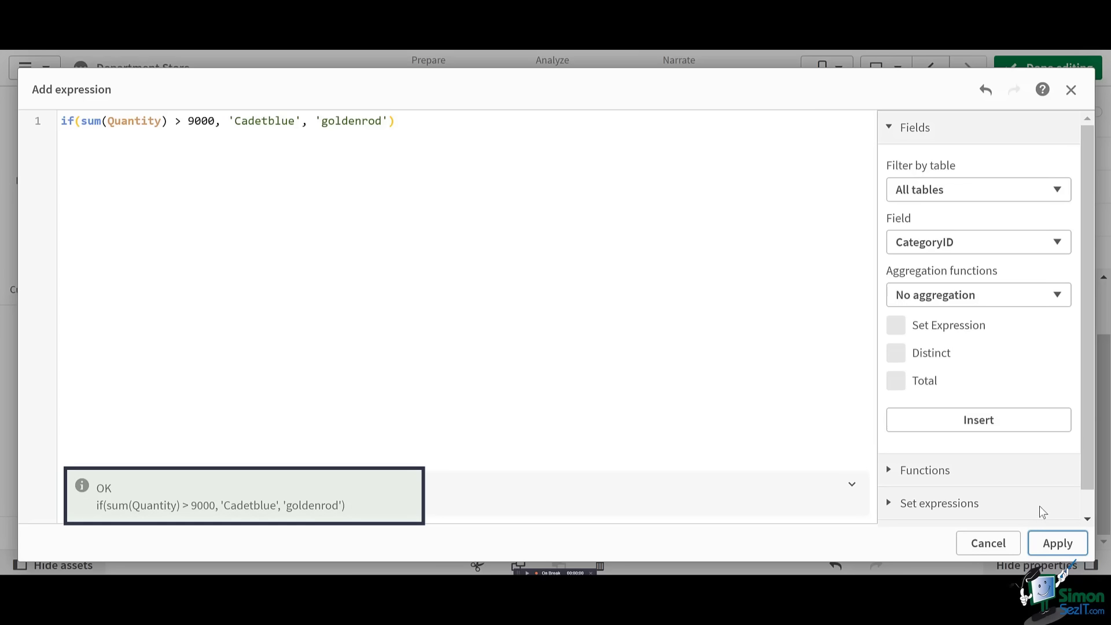
pyautogui.click(106, 490)
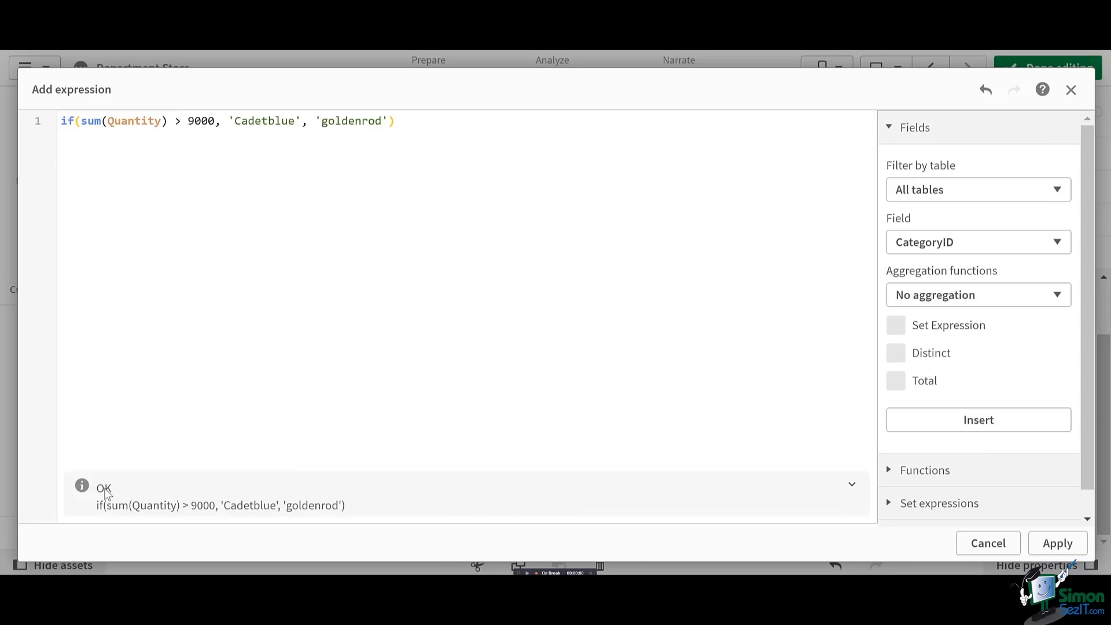
pyautogui.click(1051, 551)
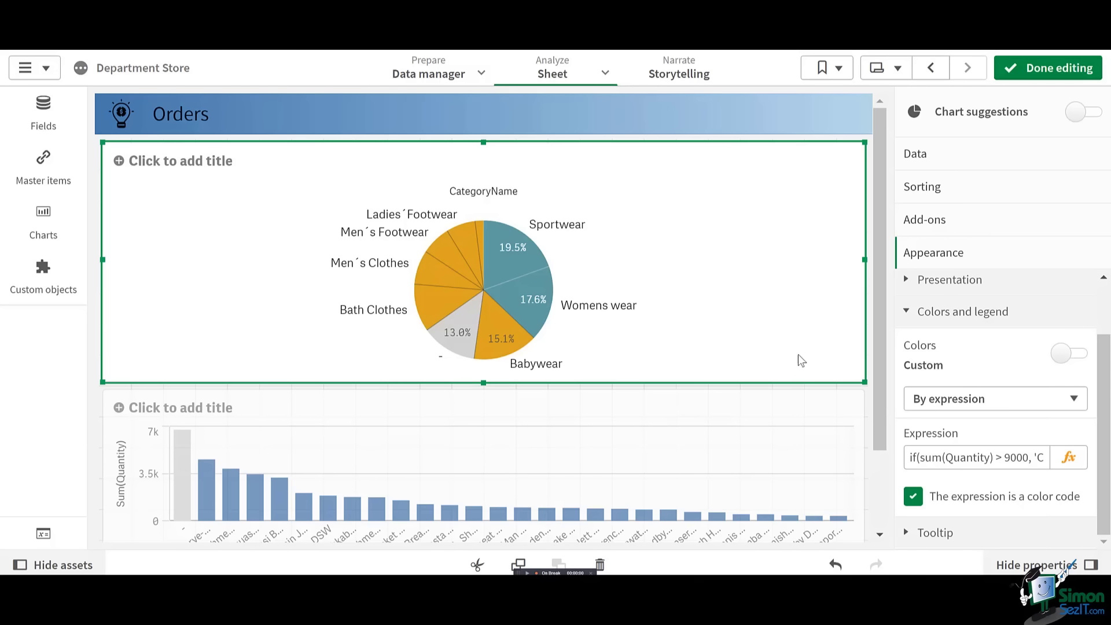
# Stop treating the pie chart's expression as a color code and replace it with sum(Quantity) > 9000
pyautogui.click(912, 497)
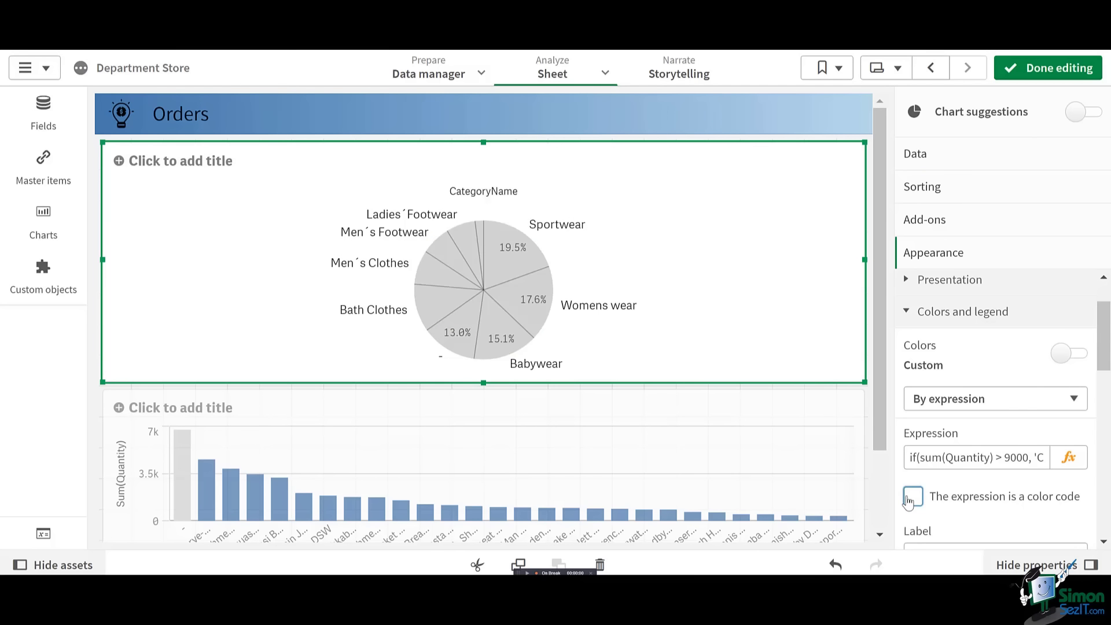
pyautogui.click(1066, 463)
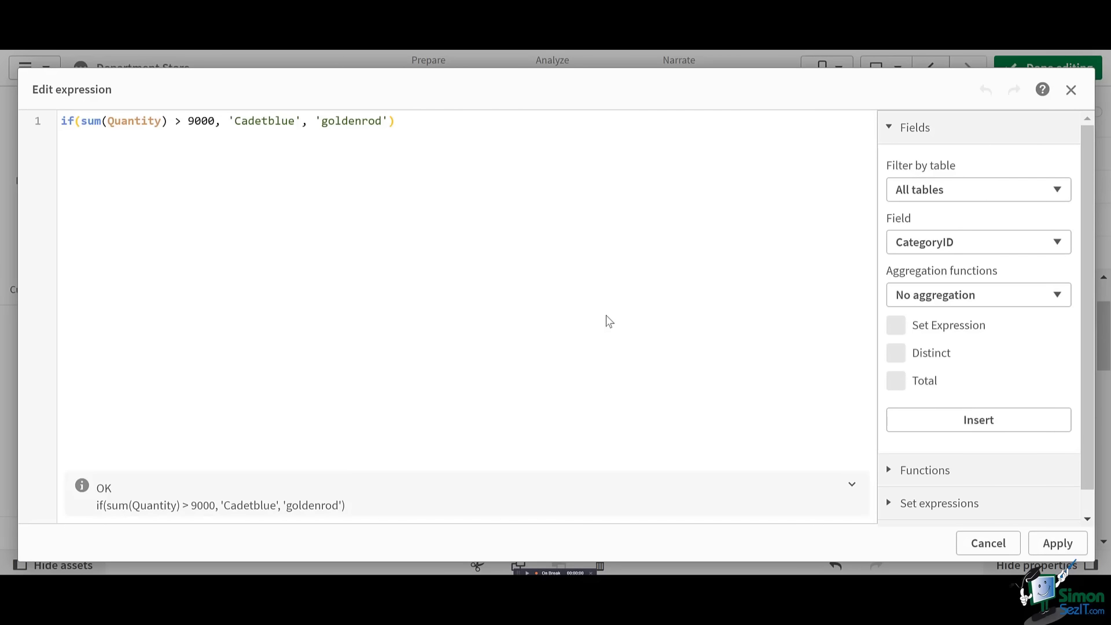
pyautogui.hotkey('ctrl', 'a')
pyautogui.write('sum(Quantity) > 9000')
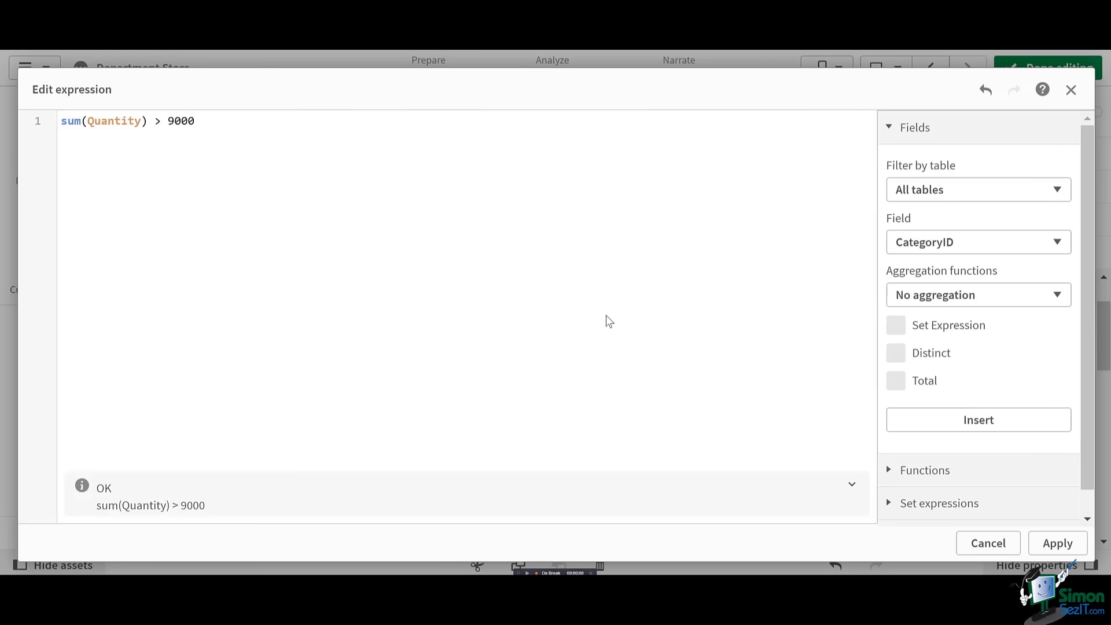
pyautogui.click(1047, 544)
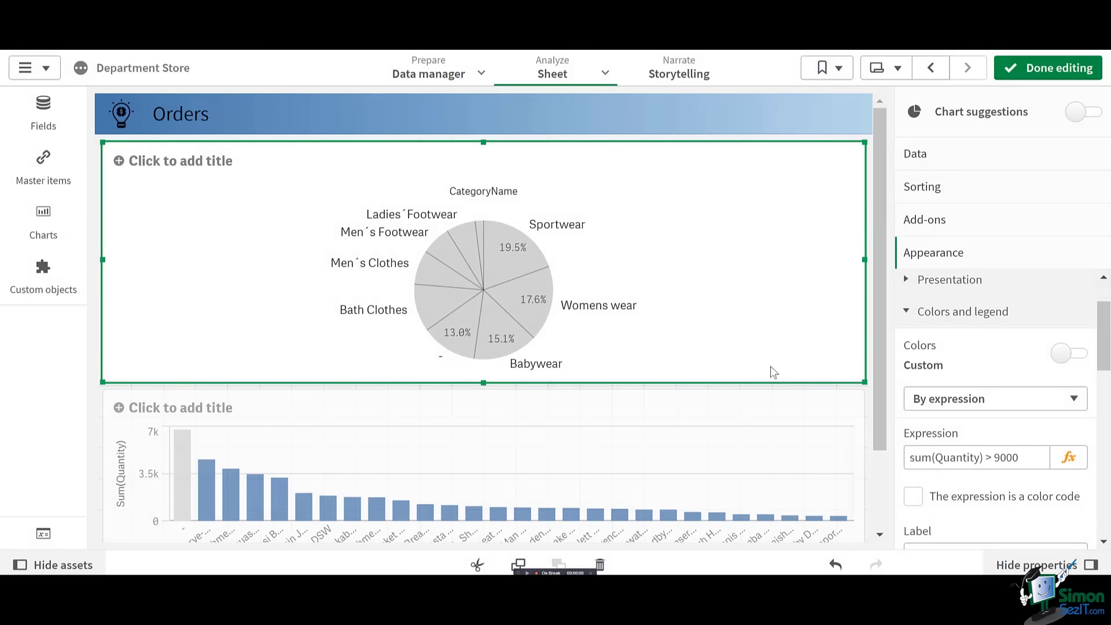
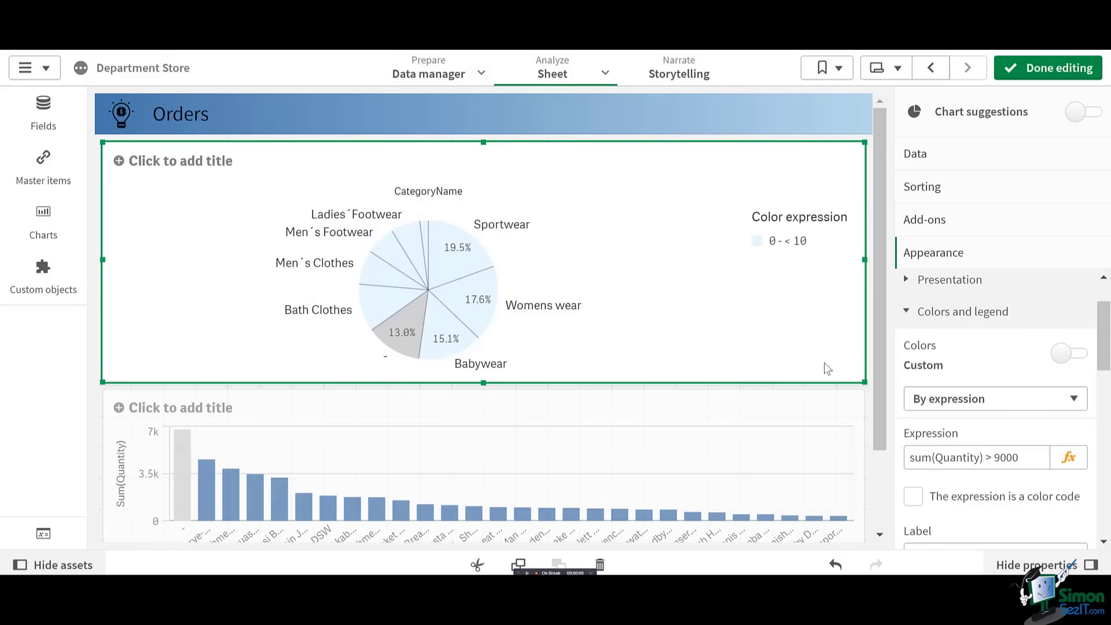
# Review the pie chart's legend position choices, keeping Auto
pyautogui.moveTo(1106, 368); pyautogui.dragTo(1104, 556)
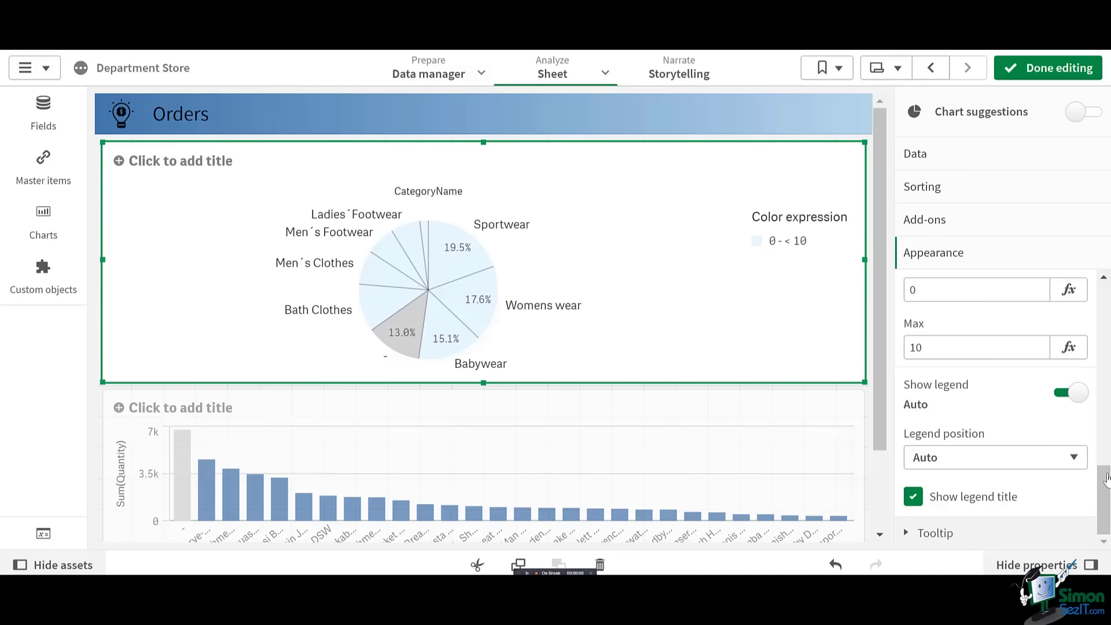
pyautogui.click(1074, 459)
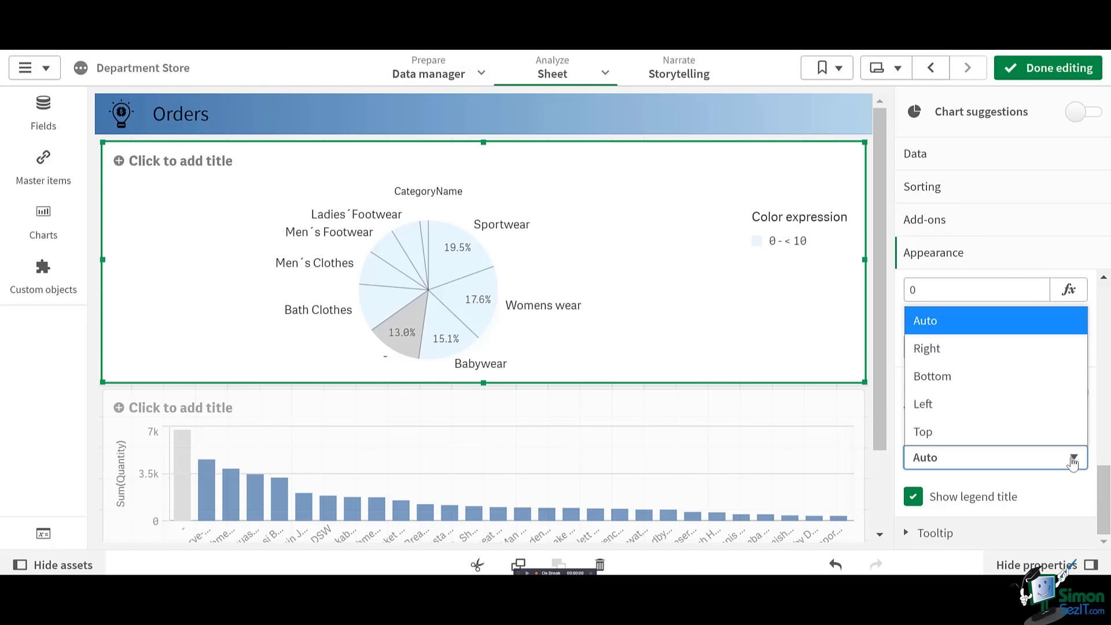
pyautogui.click(1074, 458)
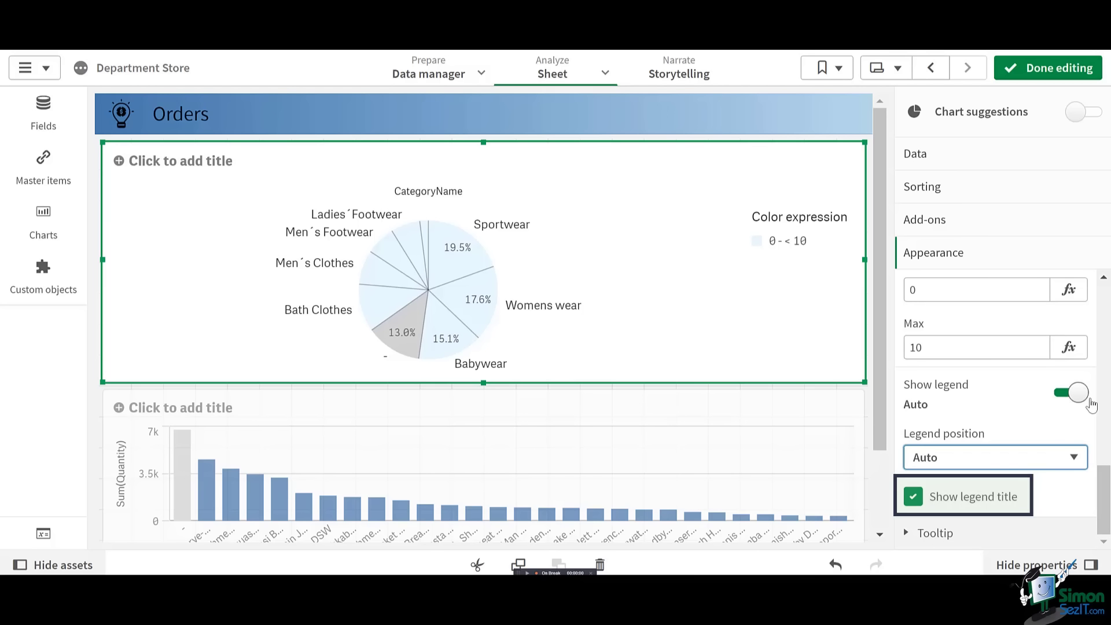
# Expand the pie chart's tooltip settings, finish editing the sheet and inspect the tooltips of the Sportwear and Womens wear slices
pyautogui.click(1104, 489)
pyautogui.click(1011, 536)
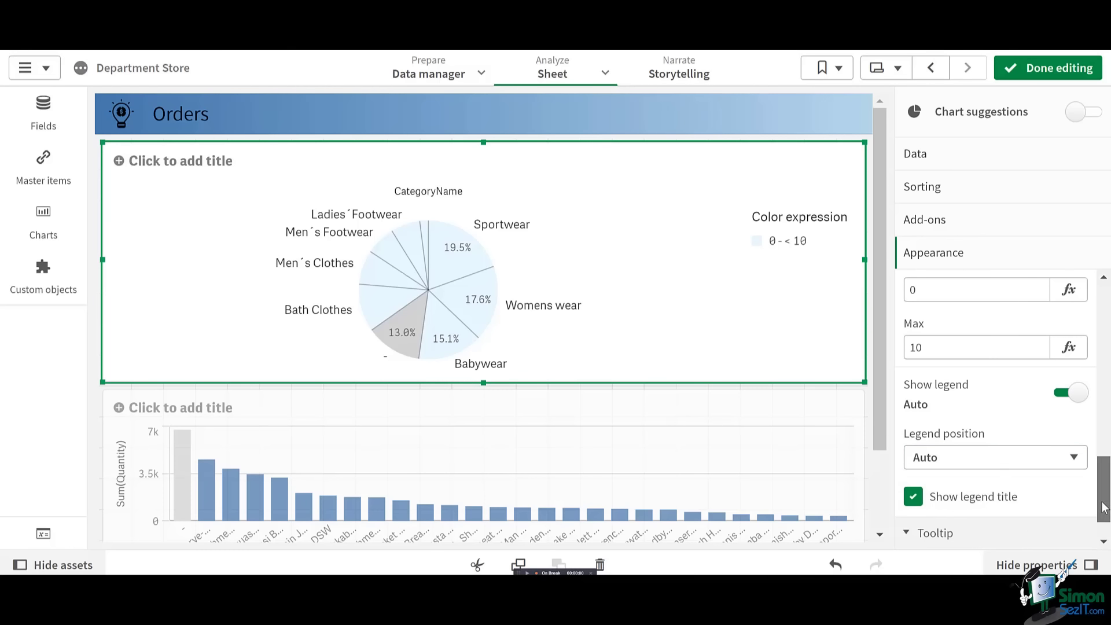
pyautogui.scroll(-1, 1104, 532)
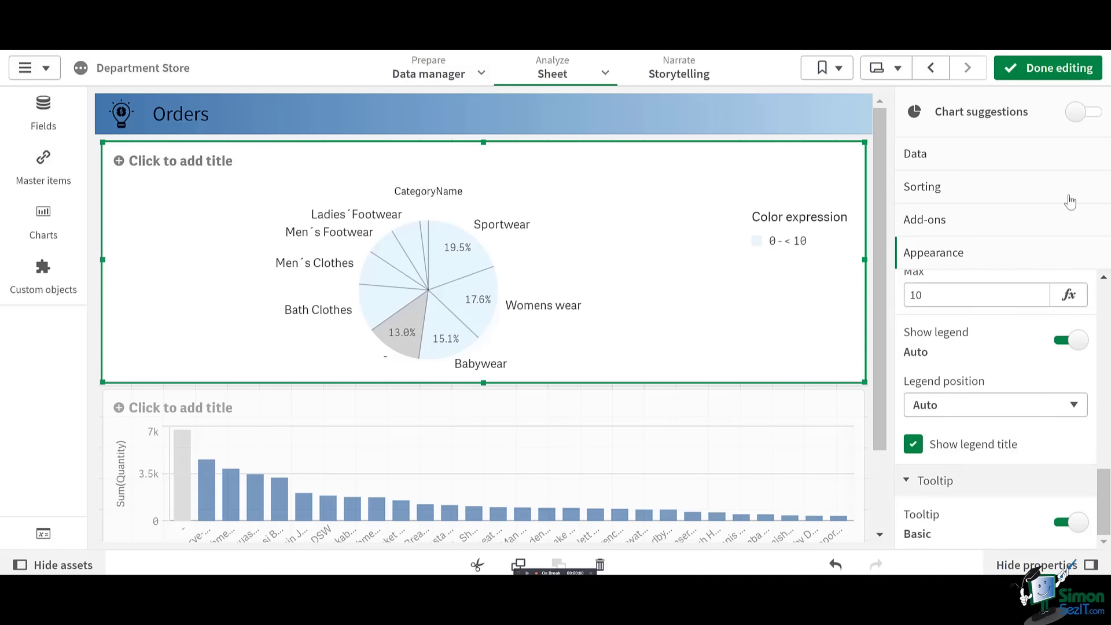
pyautogui.click(1058, 69)
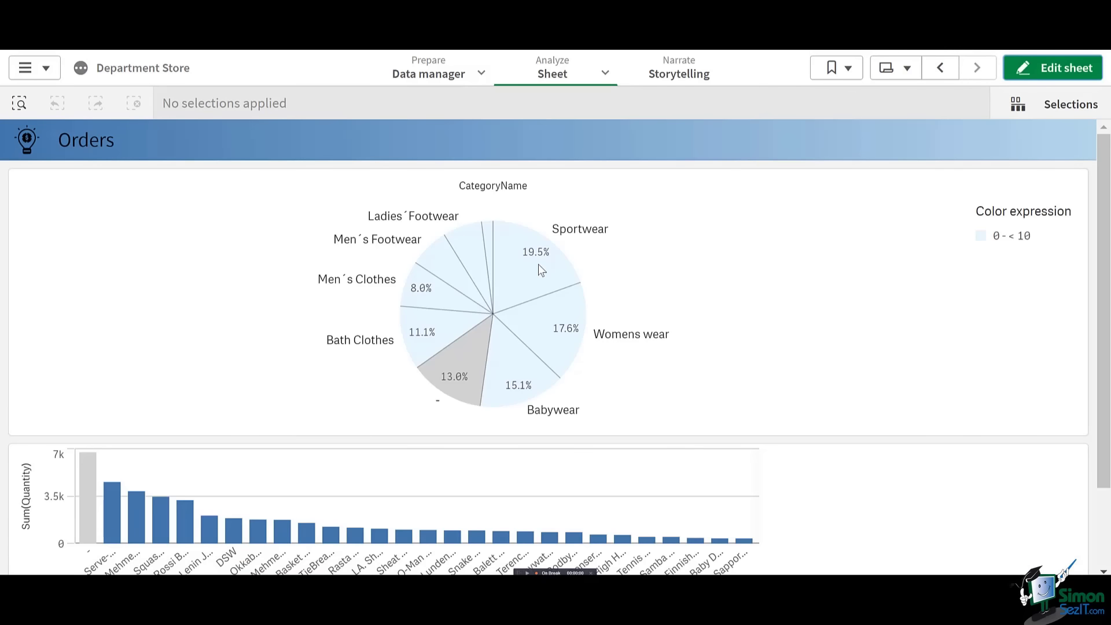
pyautogui.moveTo(538, 265)
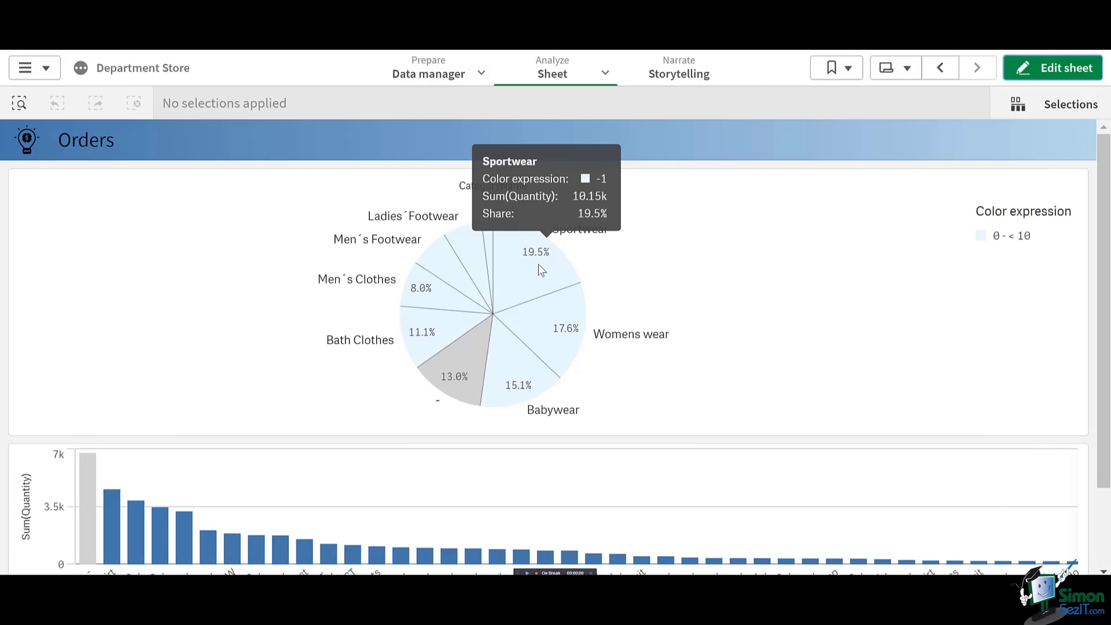
pyautogui.moveTo(537, 312)
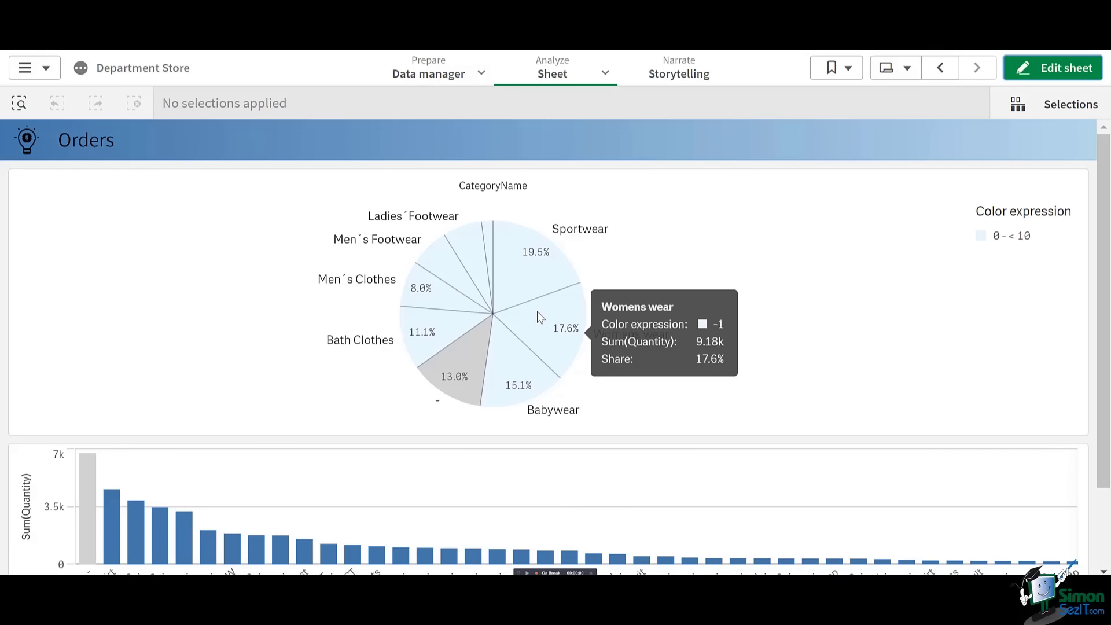
# Reopen the sheet for editing, switch the pie chart's tooltip from basic to custom and review its title, description, measure and image options
pyautogui.click(1056, 70)
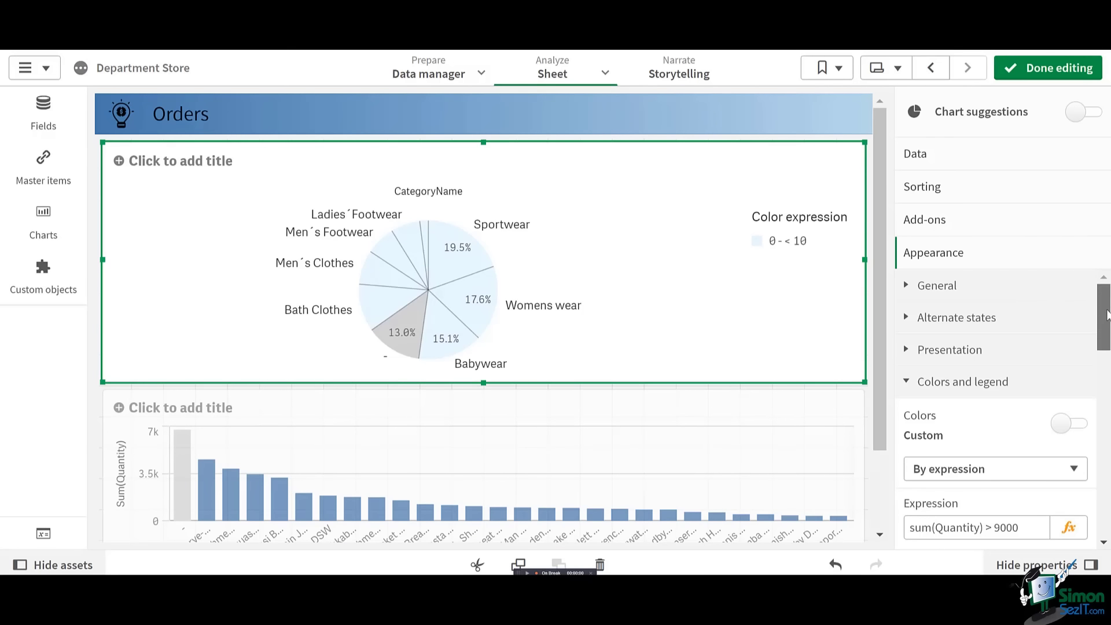
pyautogui.moveTo(1107, 314); pyautogui.dragTo(1107, 489)
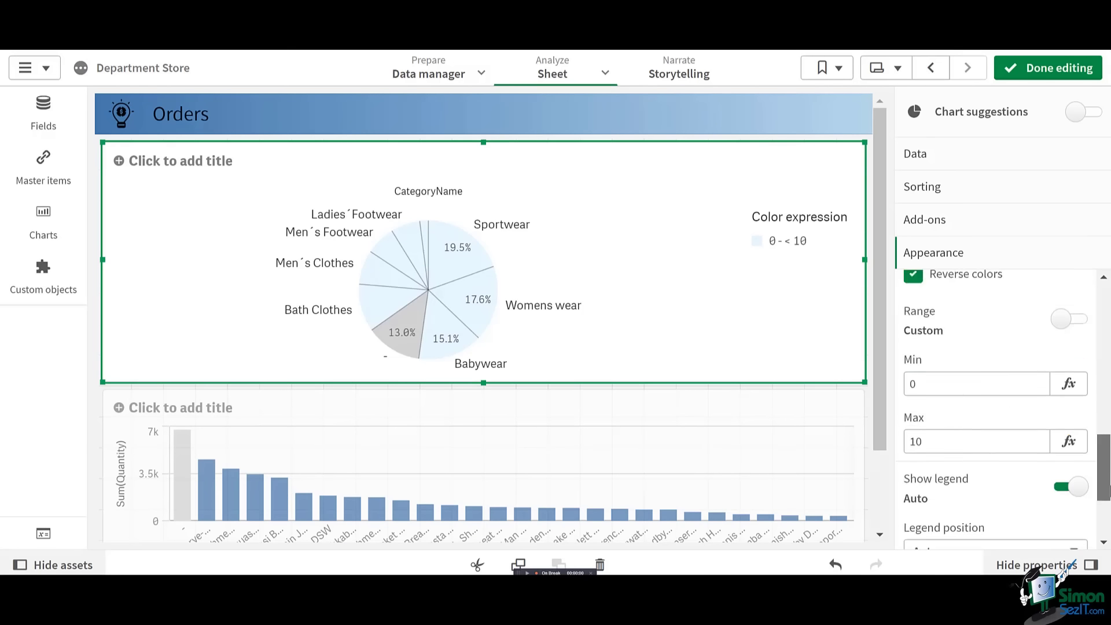
pyautogui.scroll(-3, 1108, 489)
pyautogui.click(1080, 517)
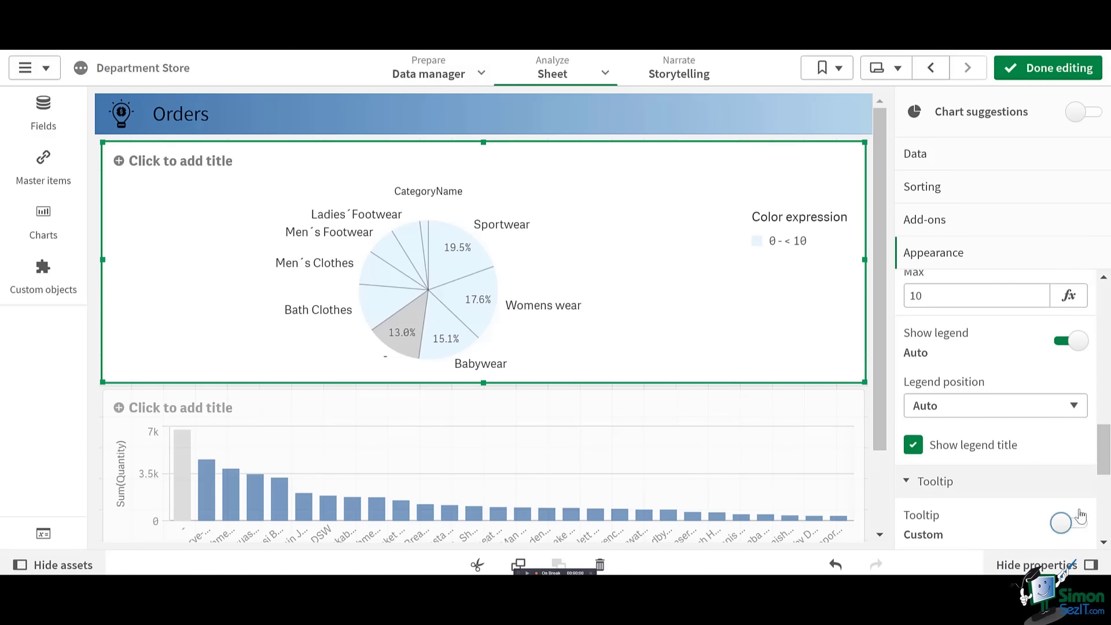
pyautogui.moveTo(1106, 468); pyautogui.dragTo(1106, 529)
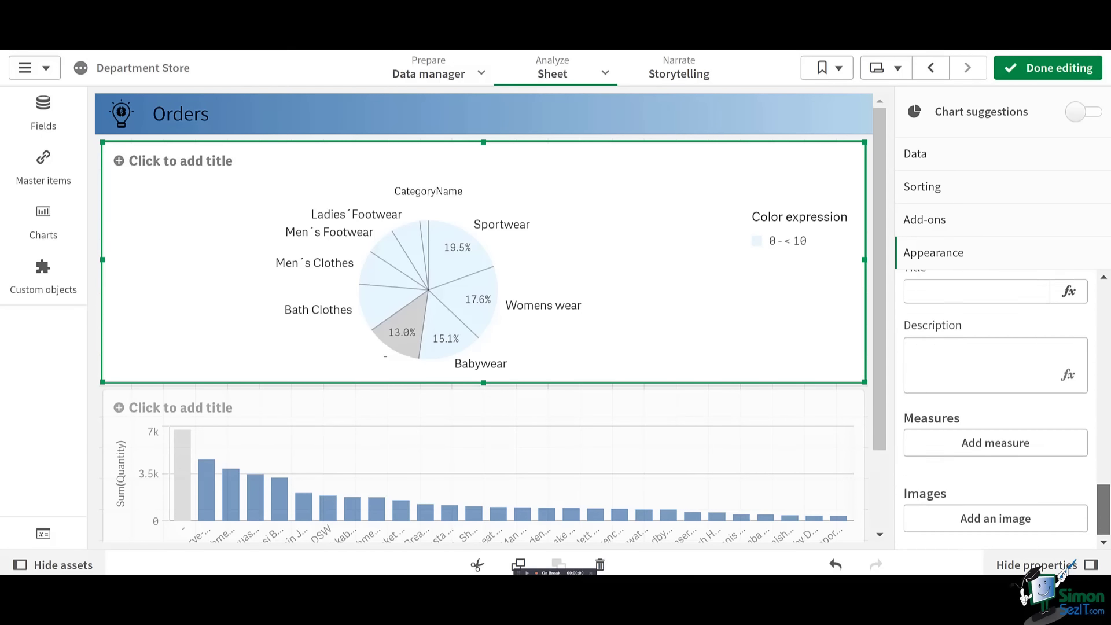
pyautogui.moveTo(1105, 490); pyautogui.dragTo(1105, 468)
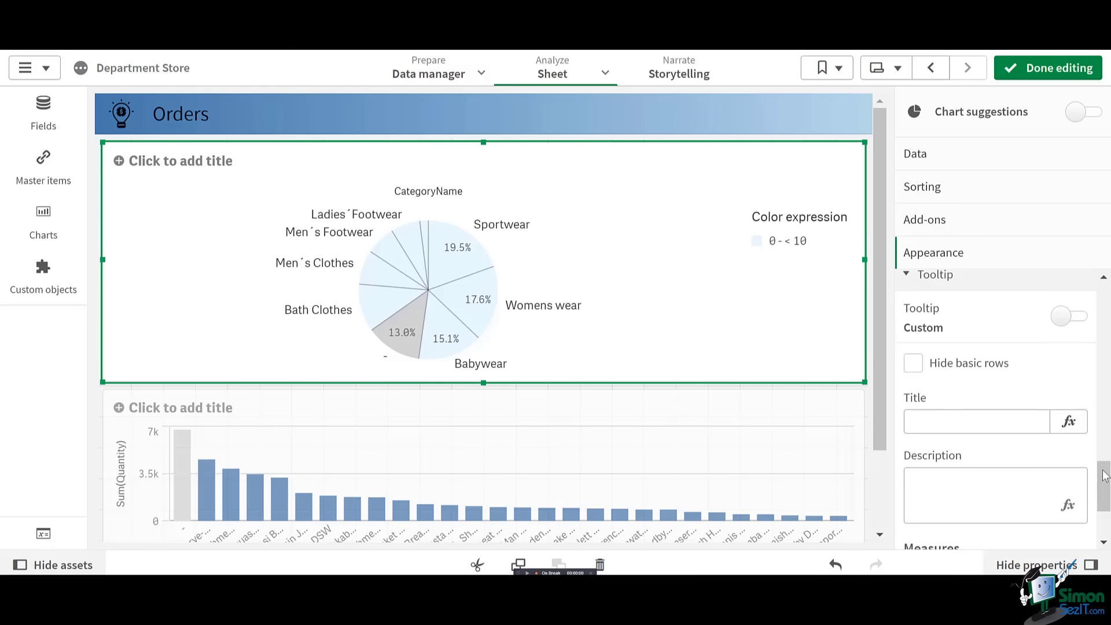
pyautogui.moveTo(1105, 508)
pyautogui.mouseDown()
pyautogui.moveTo(1106, 526)
pyautogui.moveTo(1105, 510)
pyautogui.mouseUp()
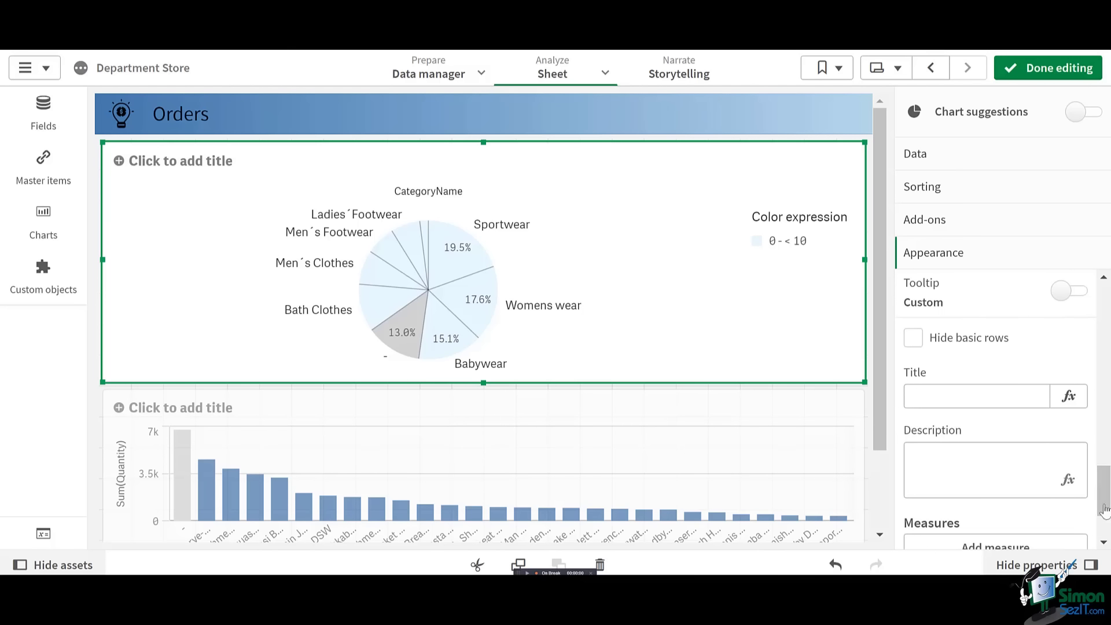
# Examine the bar chart's ProductName X-axis settings and its label and title choices, keeping Labels and title
pyautogui.click(670, 436)
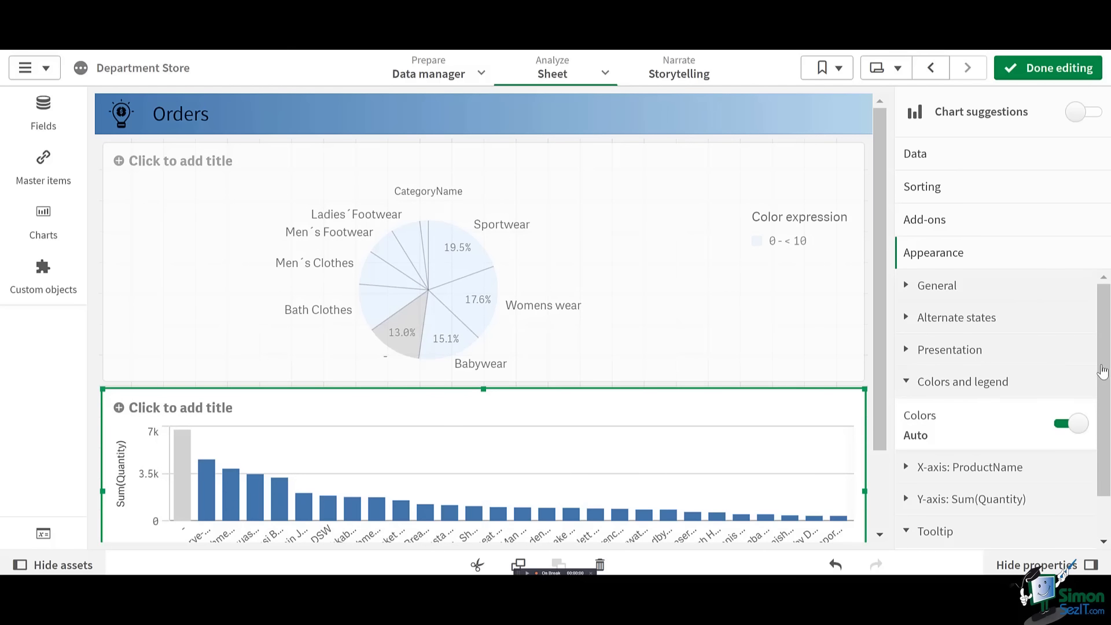
pyautogui.scroll(-1, 1042, 405)
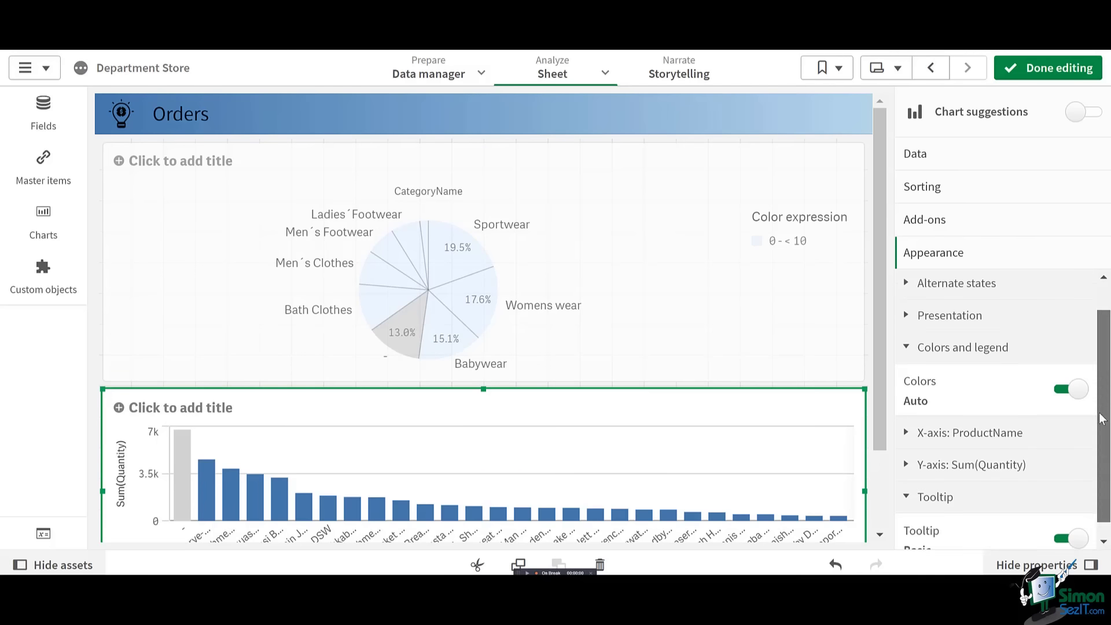
pyautogui.click(958, 418)
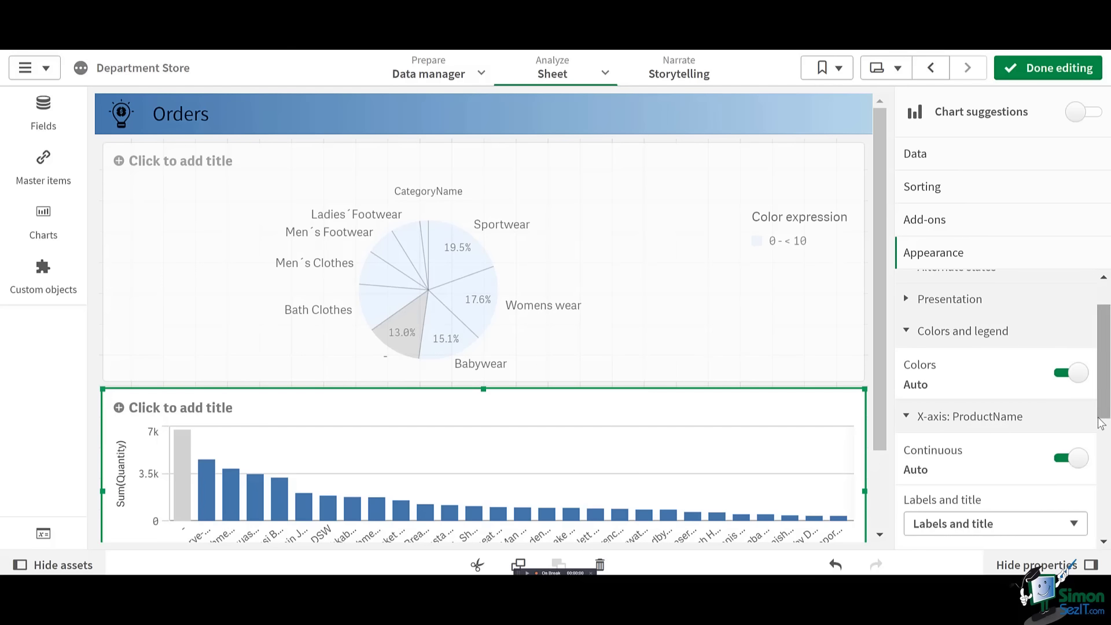
pyautogui.moveTo(1105, 425); pyautogui.dragTo(1106, 470)
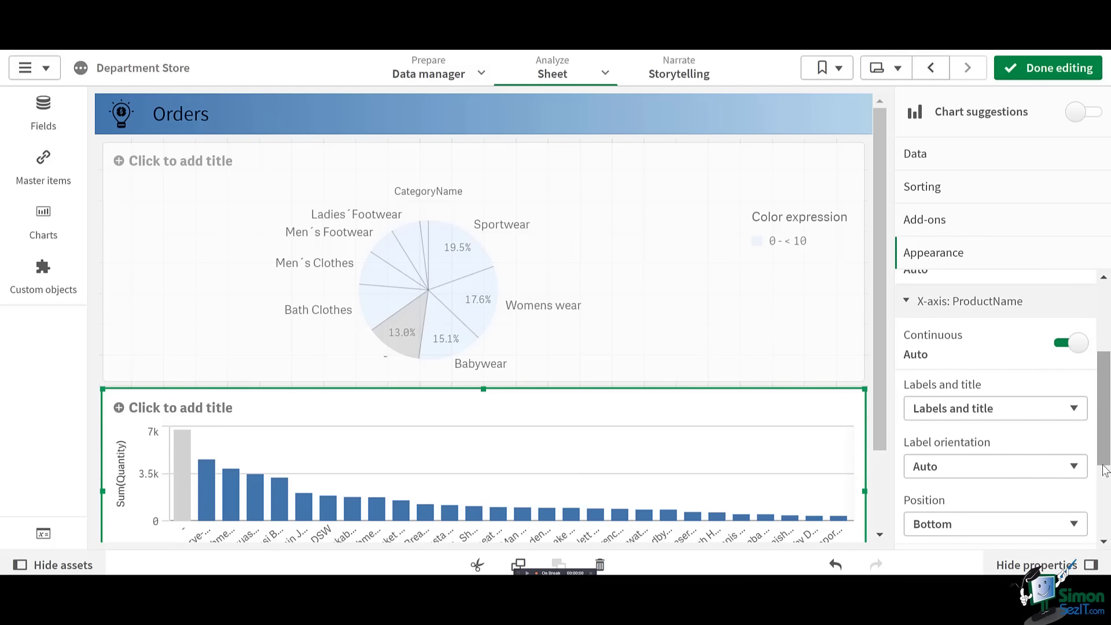
pyautogui.click(1012, 423)
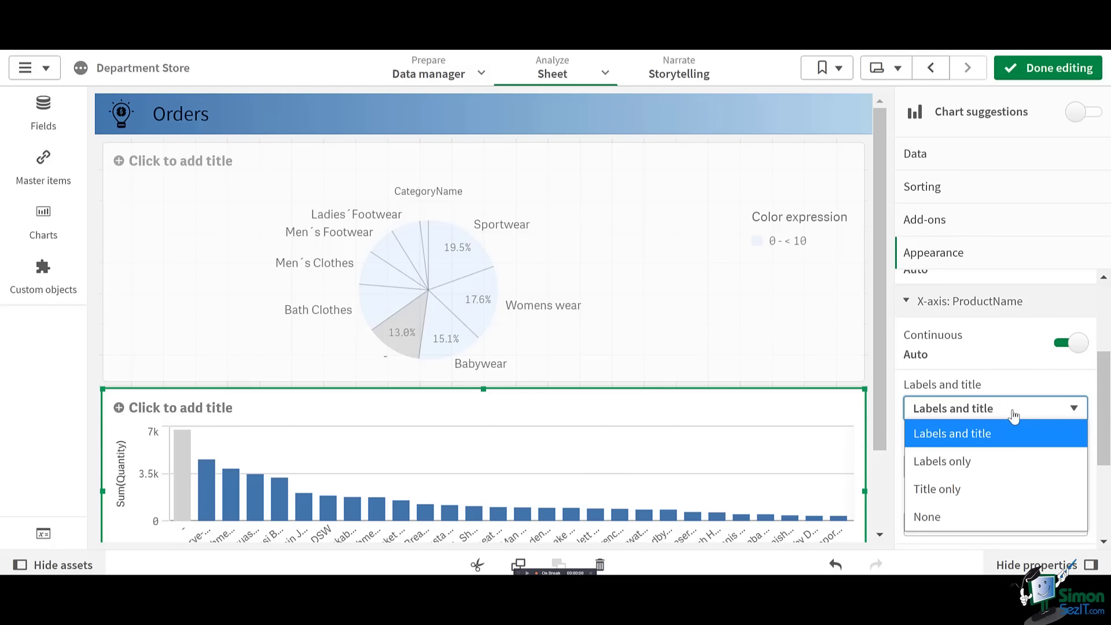
pyautogui.click(1014, 415)
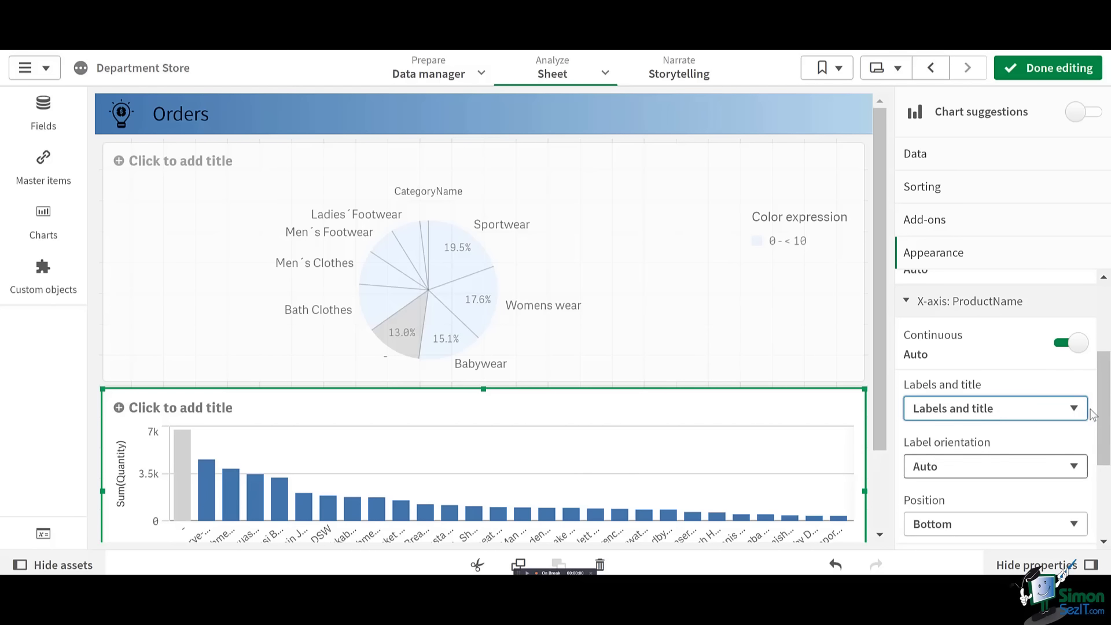
pyautogui.scroll(-1, 1091, 404)
pyautogui.click(1074, 378)
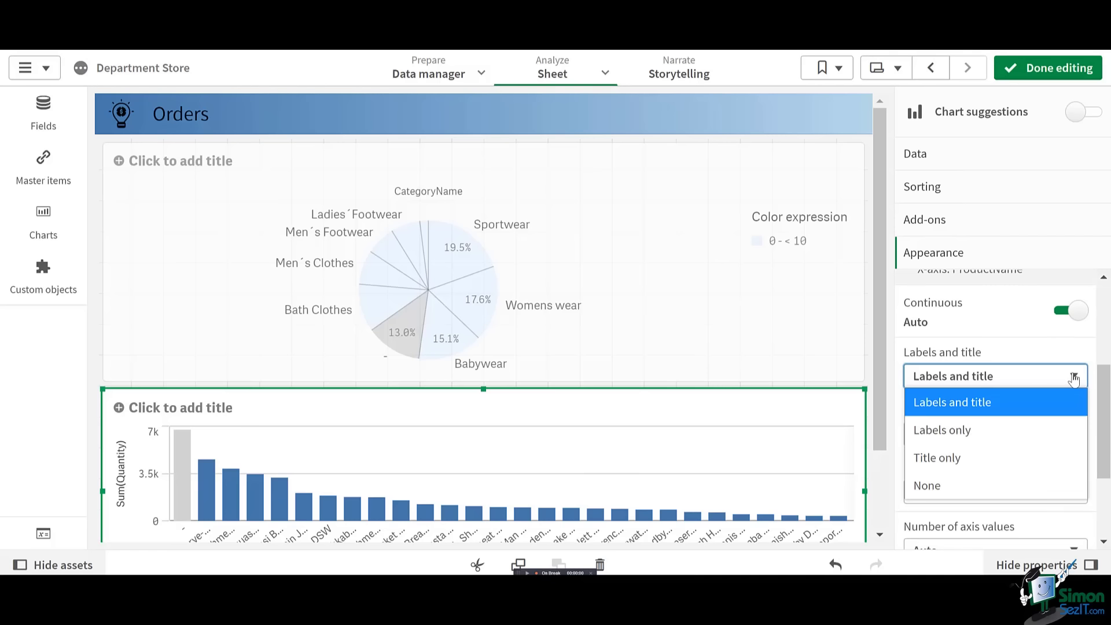
pyautogui.click(1074, 377)
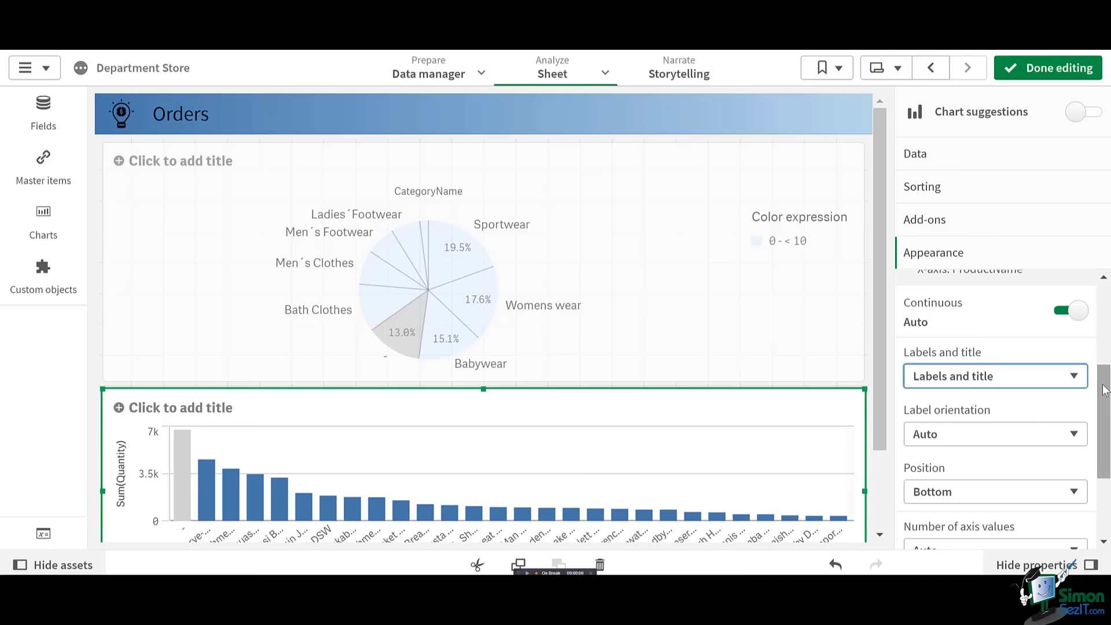
# Review the label orientation and position choices for the bar chart's ProductName X-axis, keeping Auto and Bottom
pyautogui.scroll(-3, 878, 390)
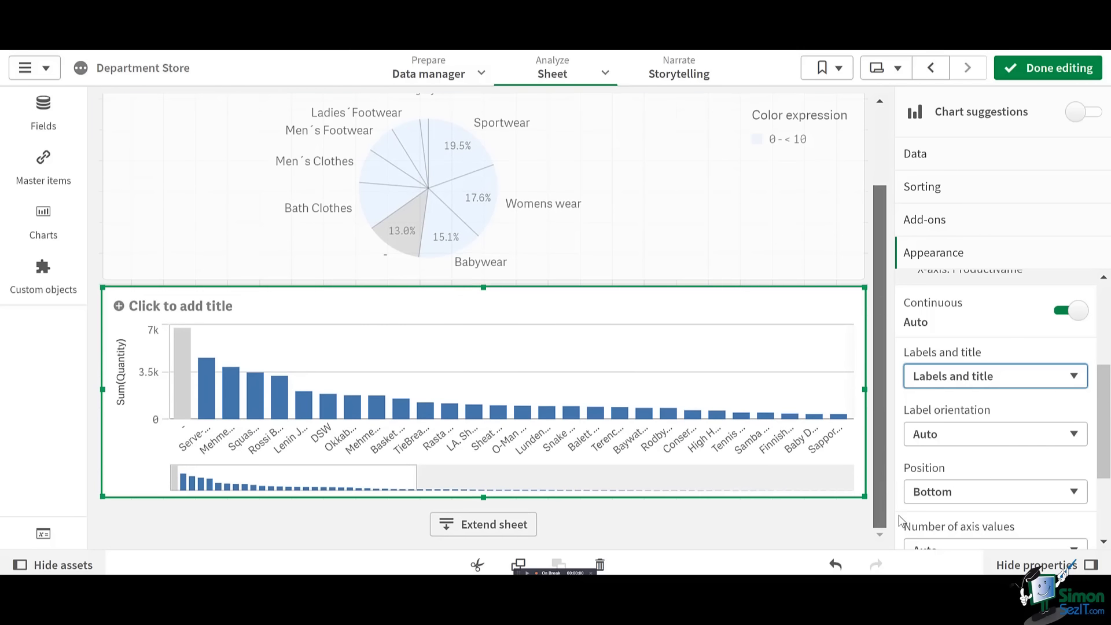
pyautogui.click(1073, 435)
pyautogui.click(1072, 439)
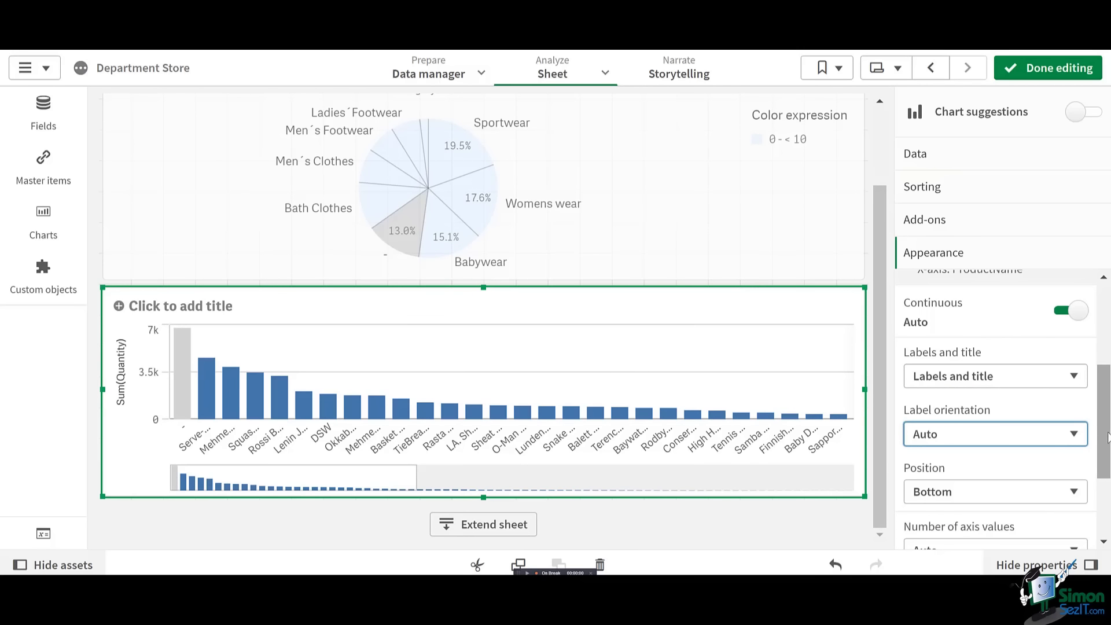
pyautogui.click(1075, 494)
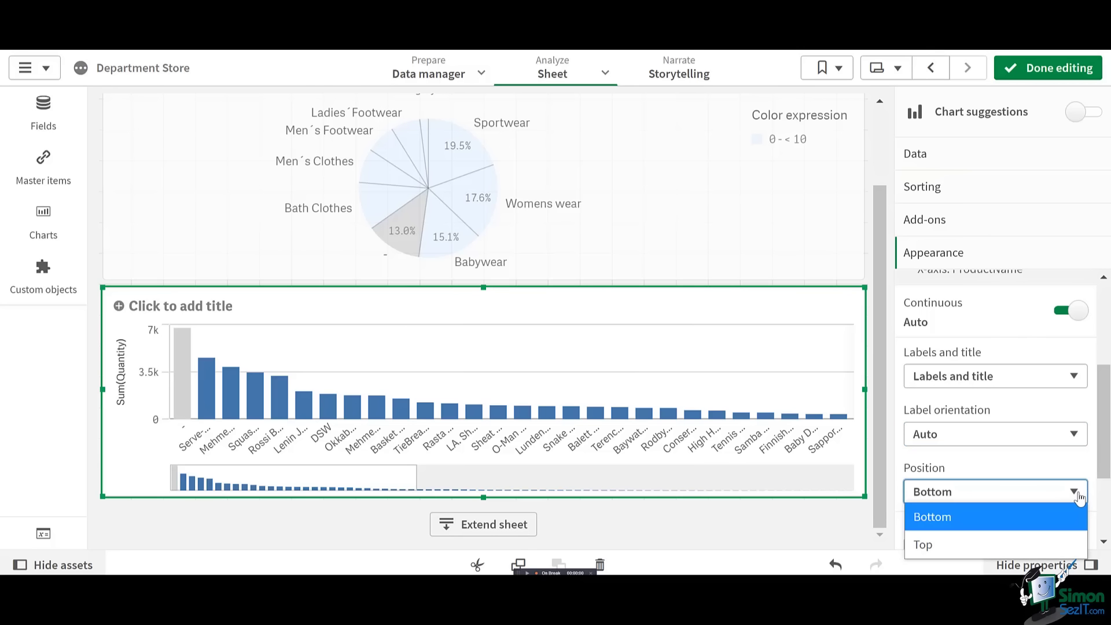
pyautogui.click(1059, 498)
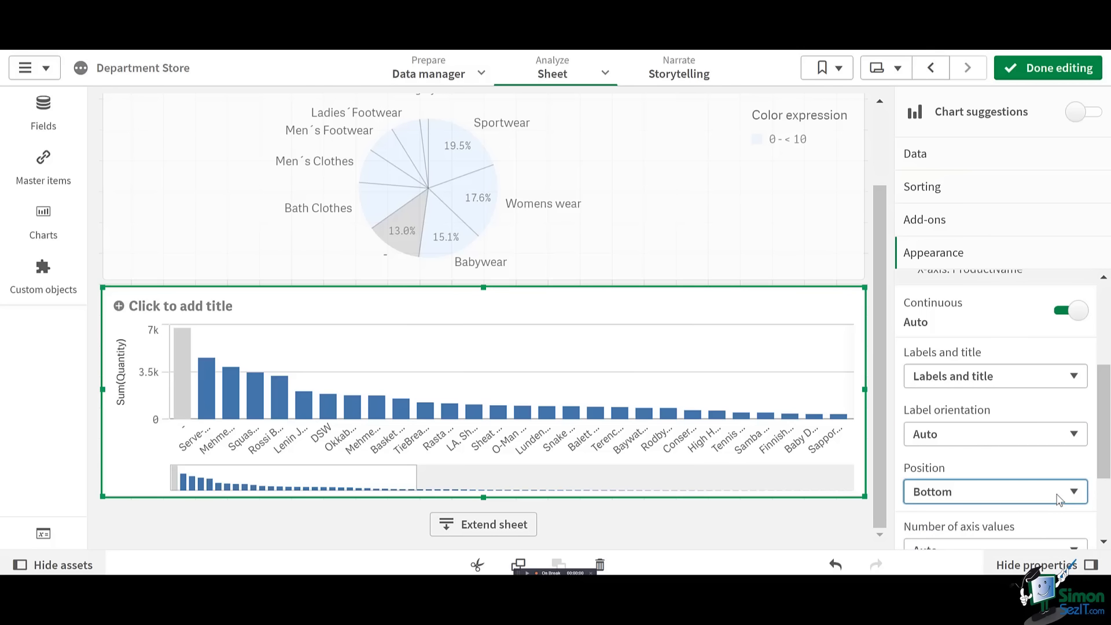
# Review the choices for the number of axis values on the bar chart's X-axis, keeping Auto
pyautogui.click(1107, 530)
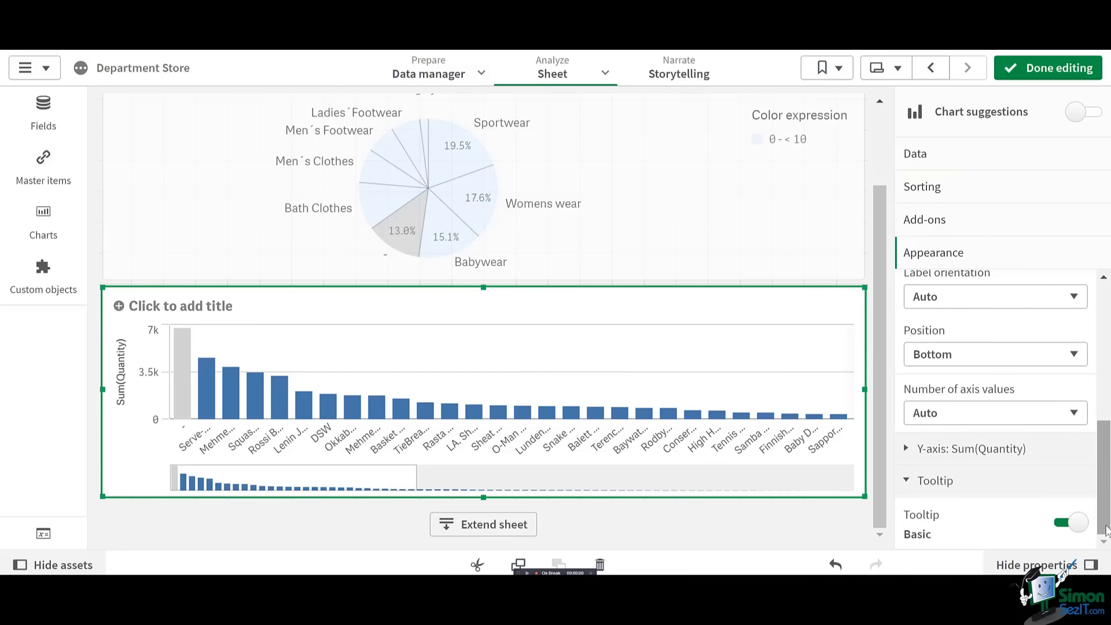
pyautogui.click(1052, 419)
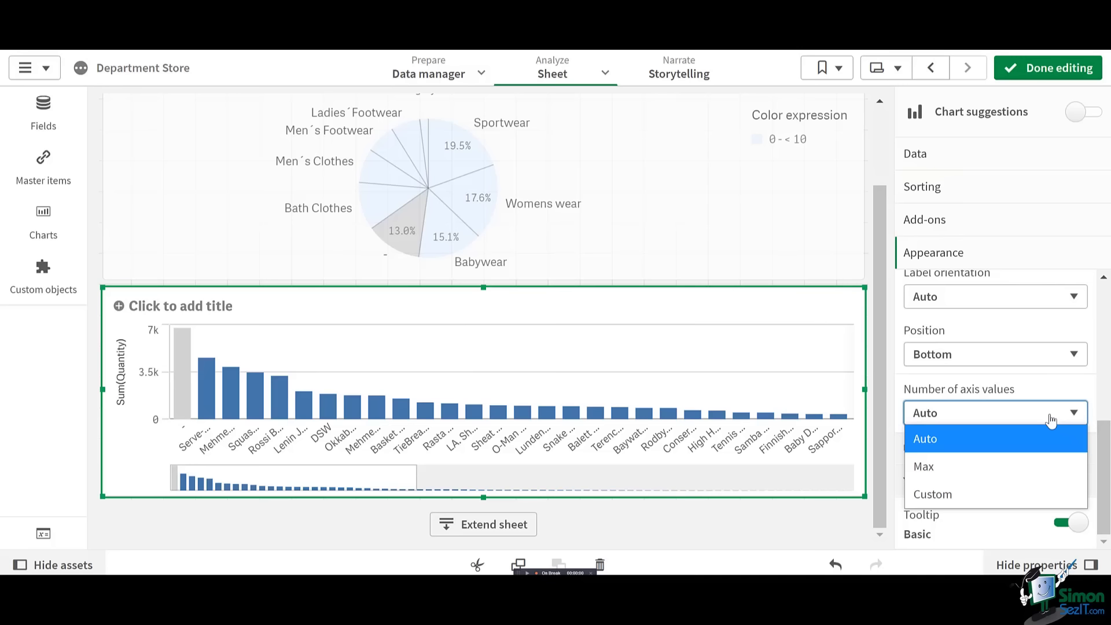
pyautogui.click(1052, 413)
pyautogui.click(1051, 414)
pyautogui.click(1038, 421)
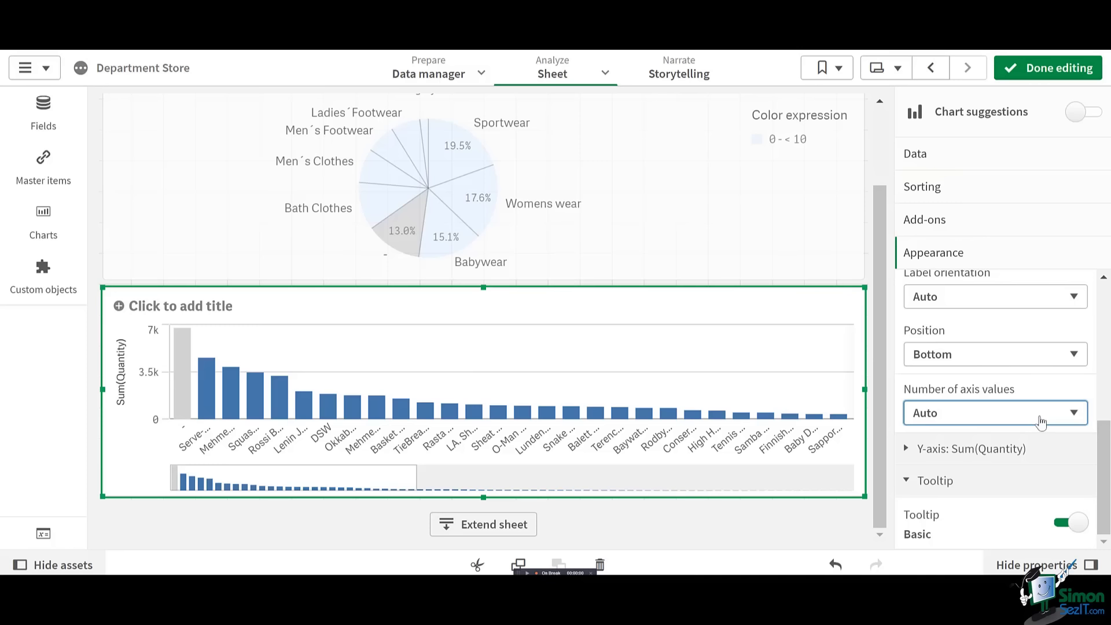
# Expand the bar chart's Sum(Quantity) Y-axis settings, keep the Medium scale and set the axis range to Custom
pyautogui.click(1026, 453)
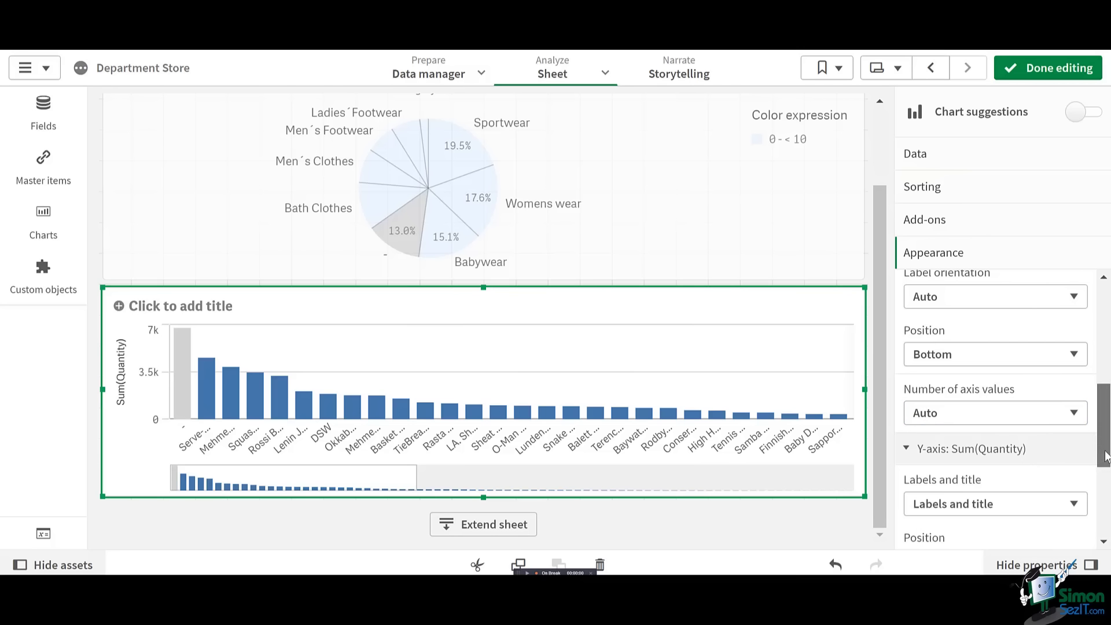
pyautogui.moveTo(1105, 457); pyautogui.dragTo(1108, 502)
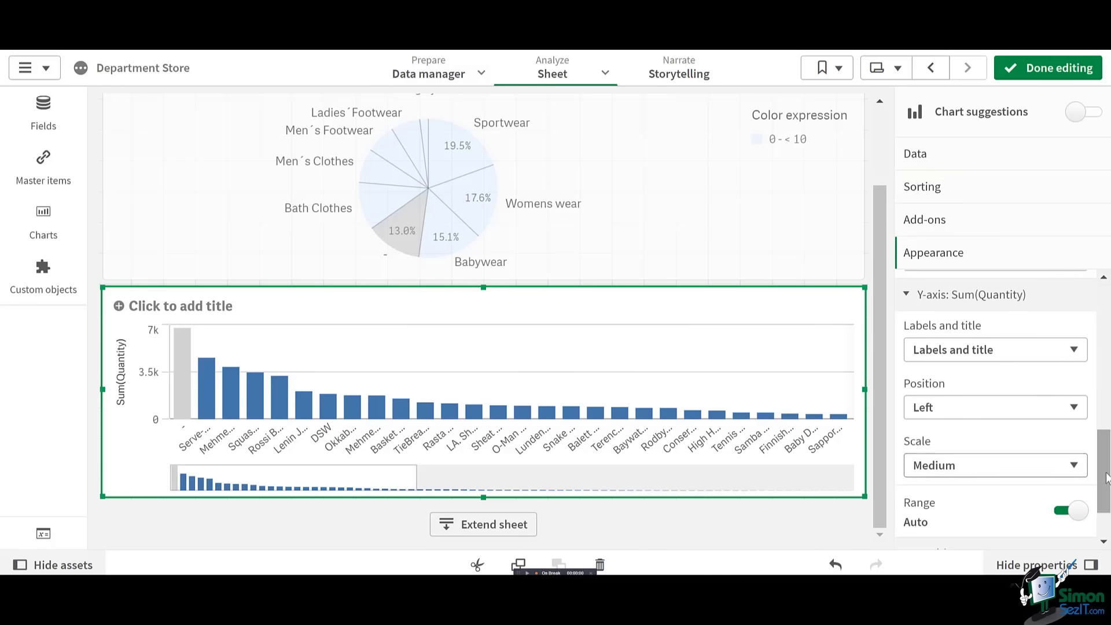
pyautogui.moveTo(1107, 465); pyautogui.dragTo(1107, 485)
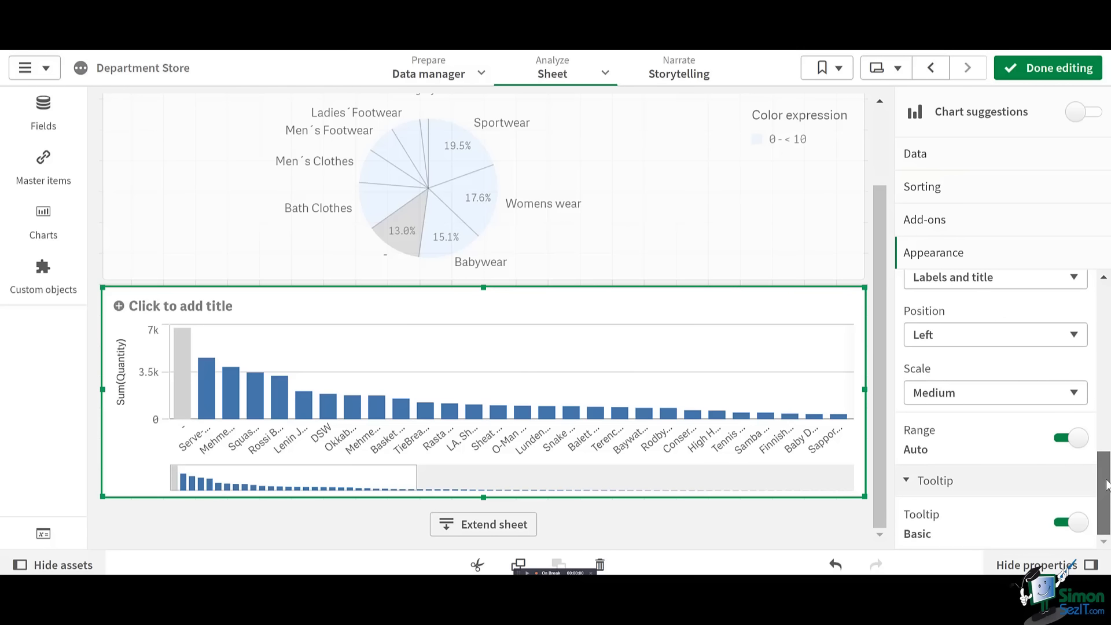
pyautogui.click(1057, 403)
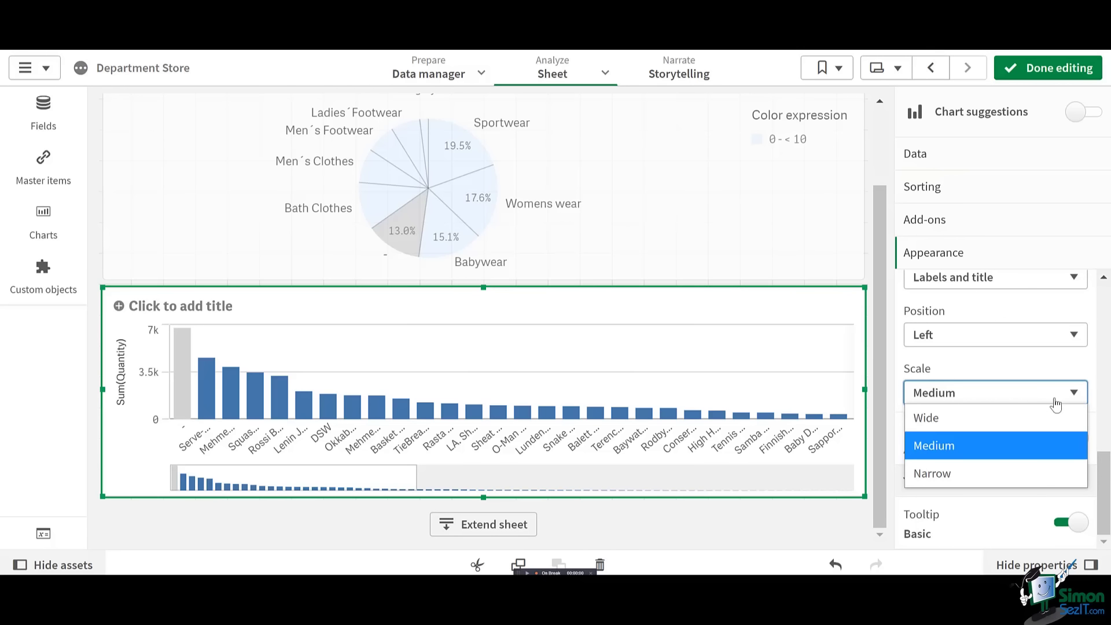
pyautogui.click(1057, 404)
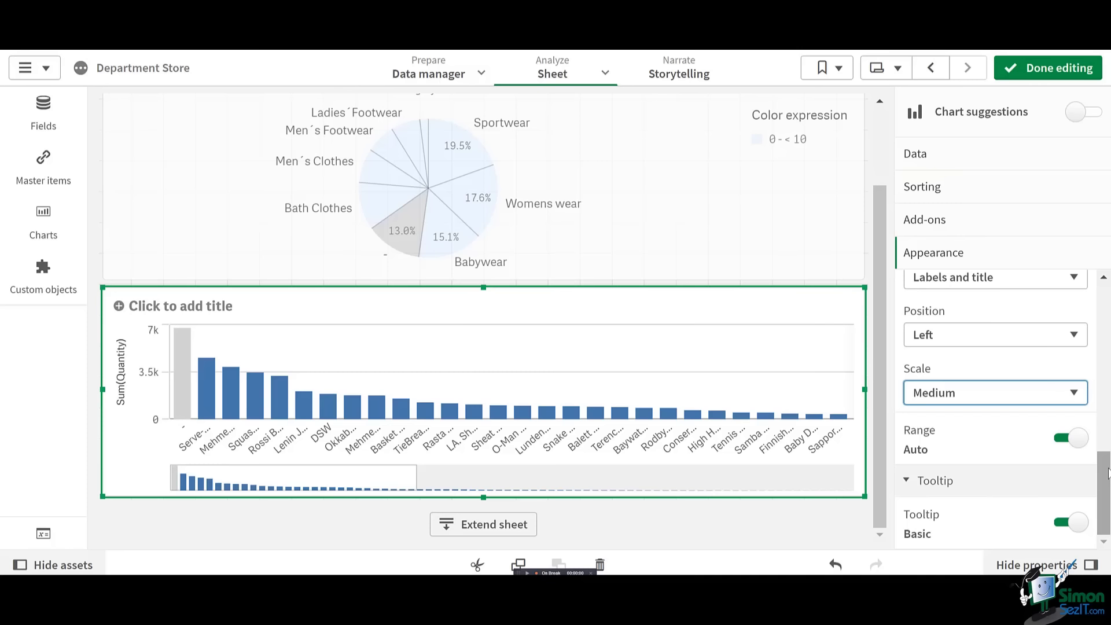
pyautogui.click(1078, 443)
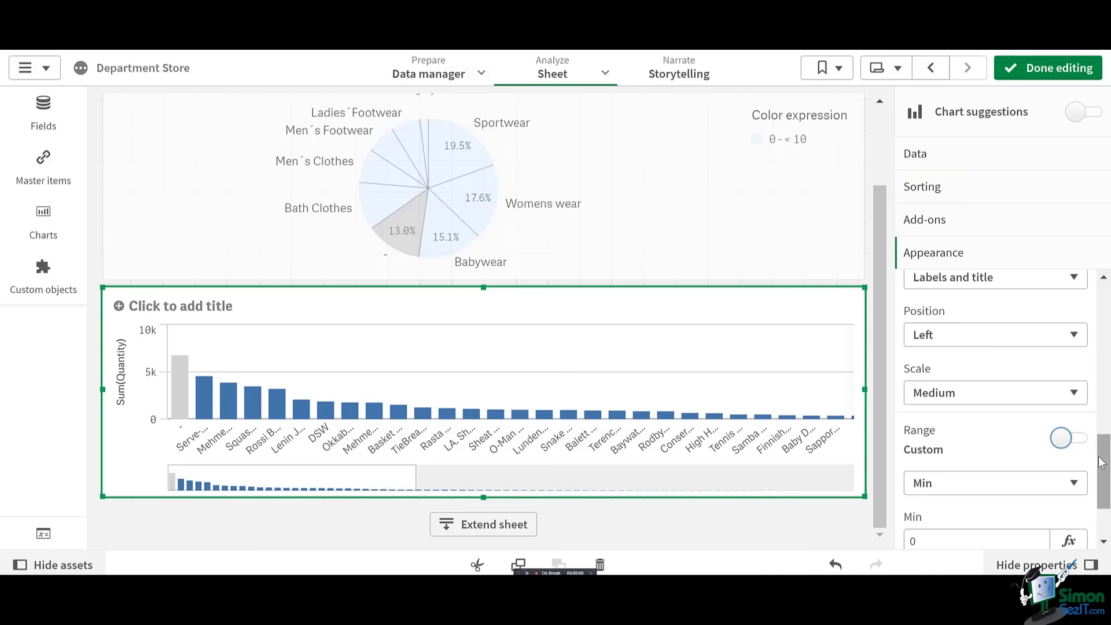
pyautogui.scroll(-2, 1106, 492)
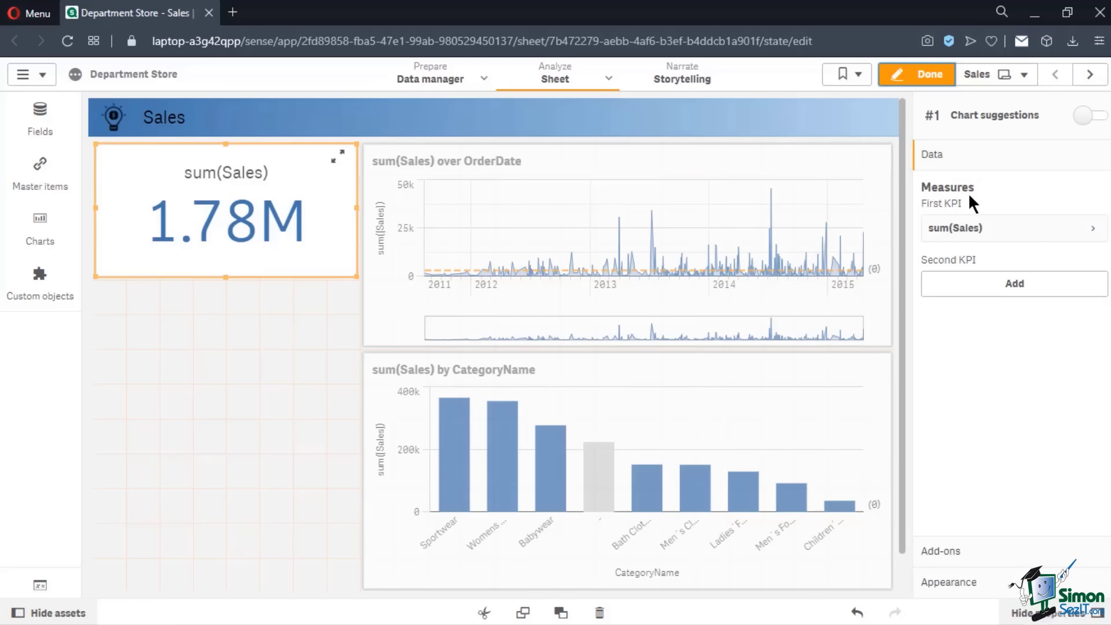
# Select the sum(Sales) over OrderDate chart on the Sales sheet and review its OrderDate and DeliveryDate.YearQuarter dimensions
pyautogui.click(799, 194)
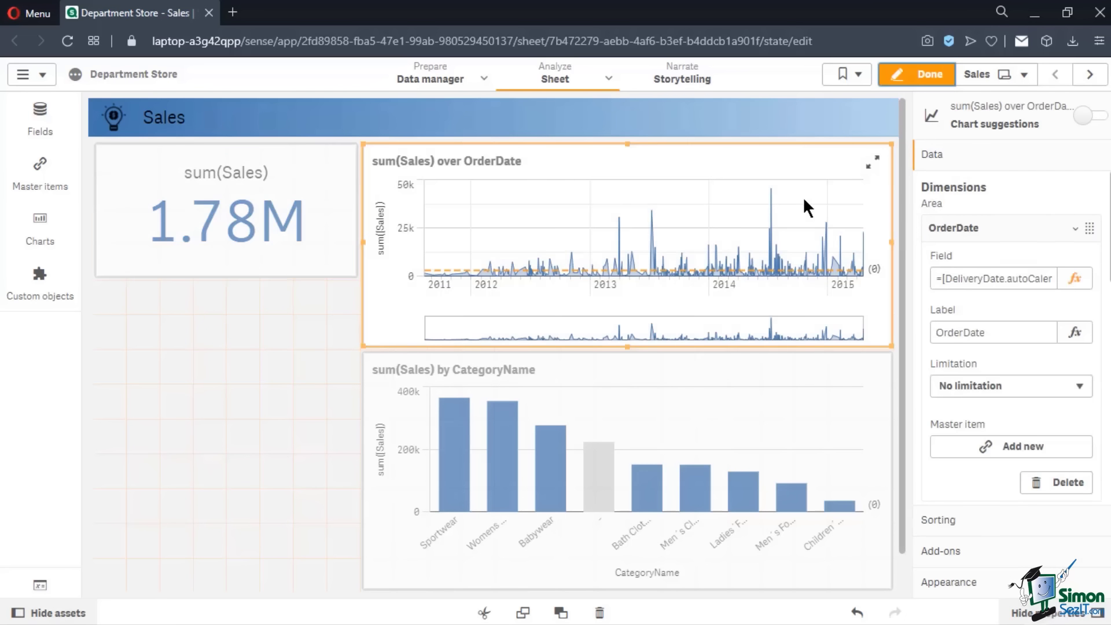
pyautogui.scroll(-8, 995, 372)
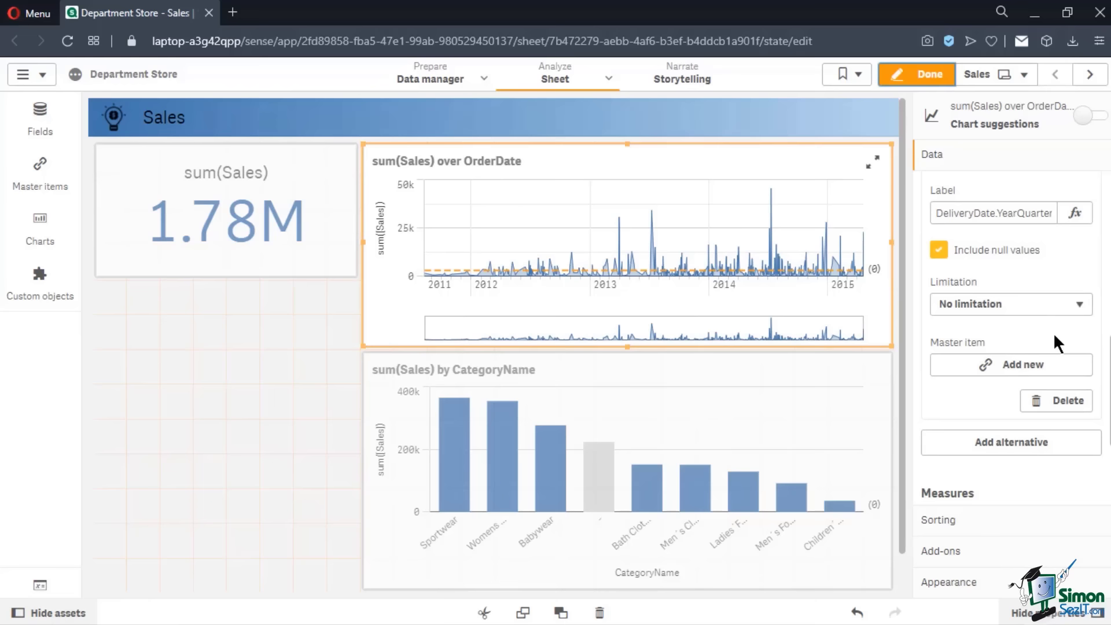
pyautogui.scroll(8, 1054, 333)
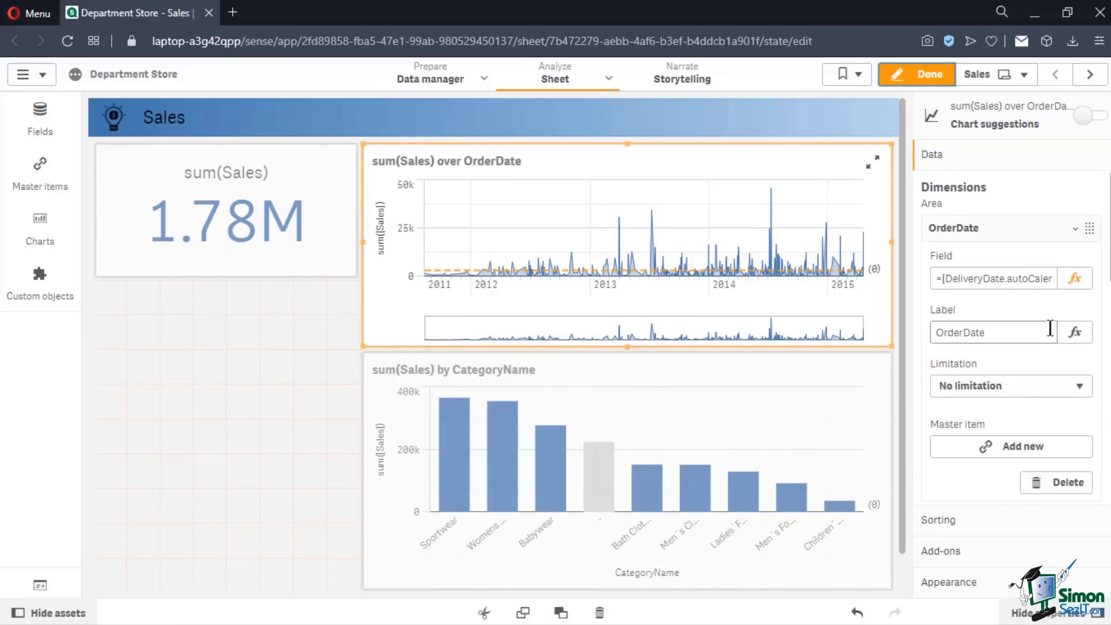
pyautogui.click(1029, 231)
pyautogui.click(1032, 344)
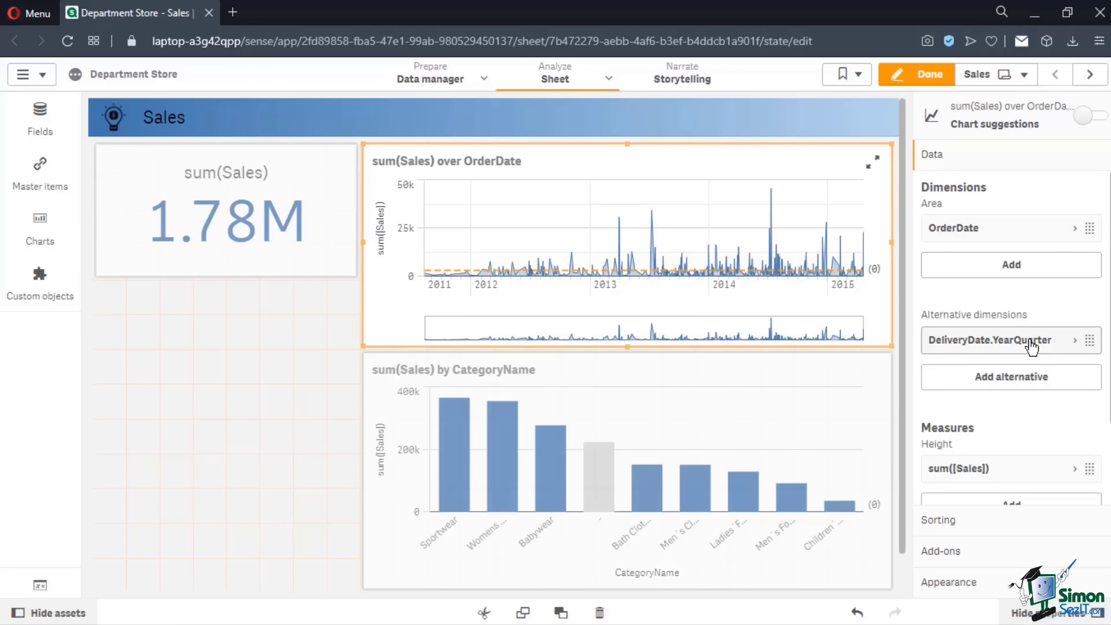
# Add Sum(COS) as a second height measure to the sum(Sales) over OrderDate chart
pyautogui.scroll(-2, 1025, 405)
pyautogui.click(1028, 408)
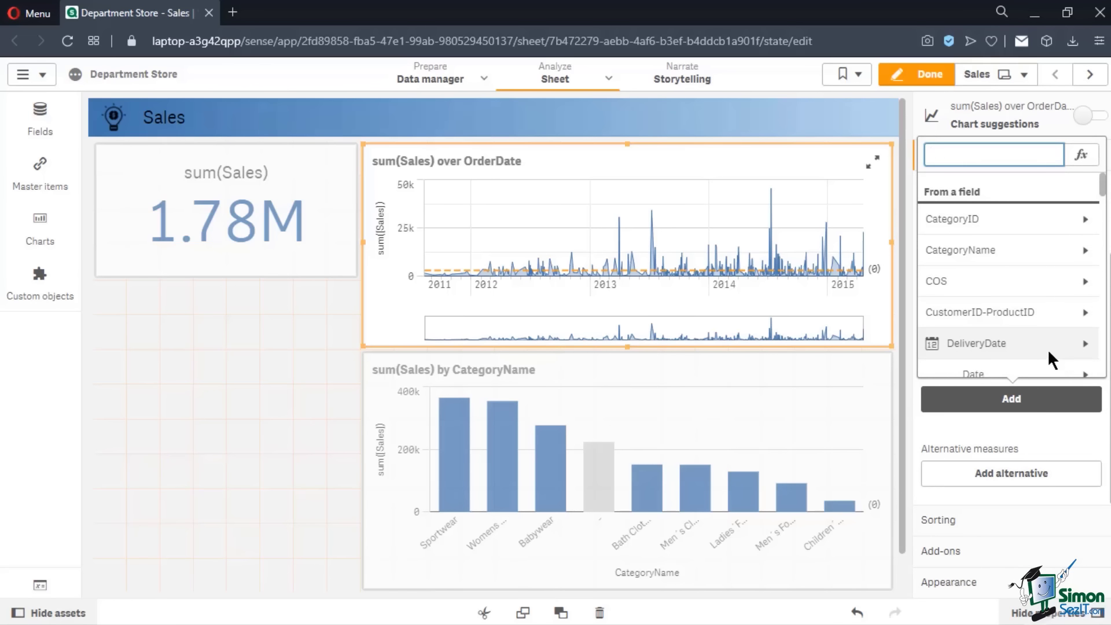
pyautogui.scroll(-1, 1048, 350)
pyautogui.scroll(5, 1047, 349)
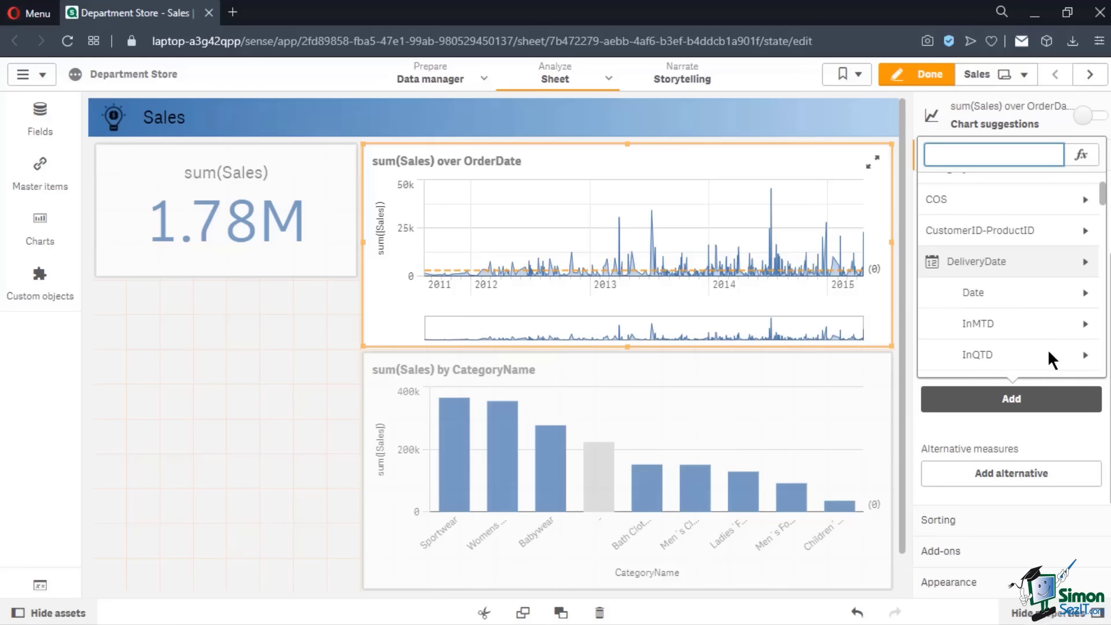
pyautogui.click(1033, 199)
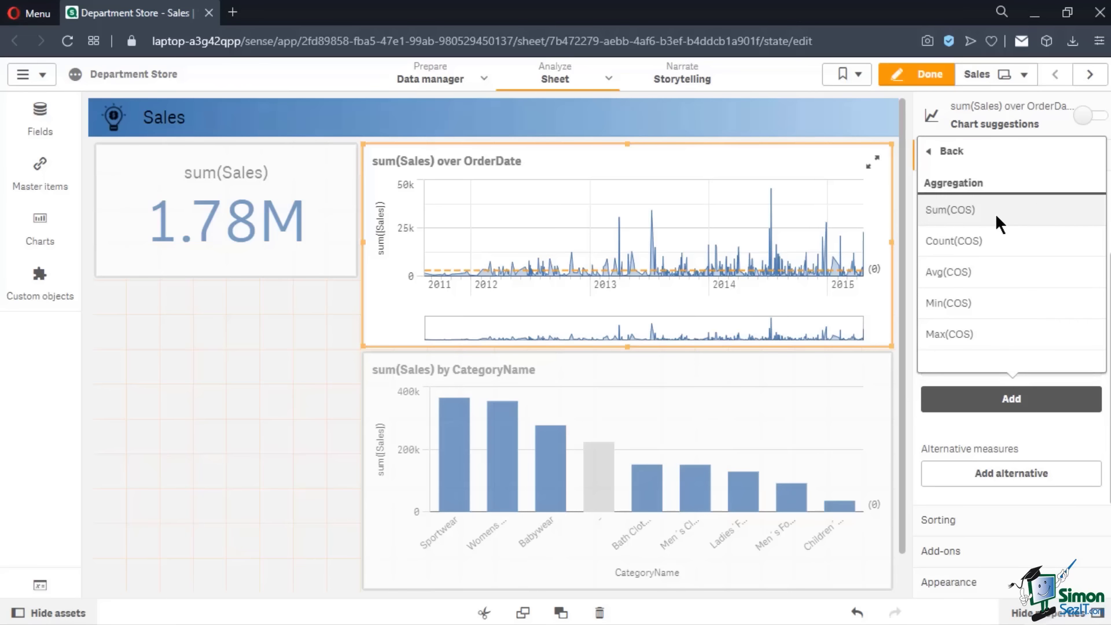
pyautogui.click(996, 213)
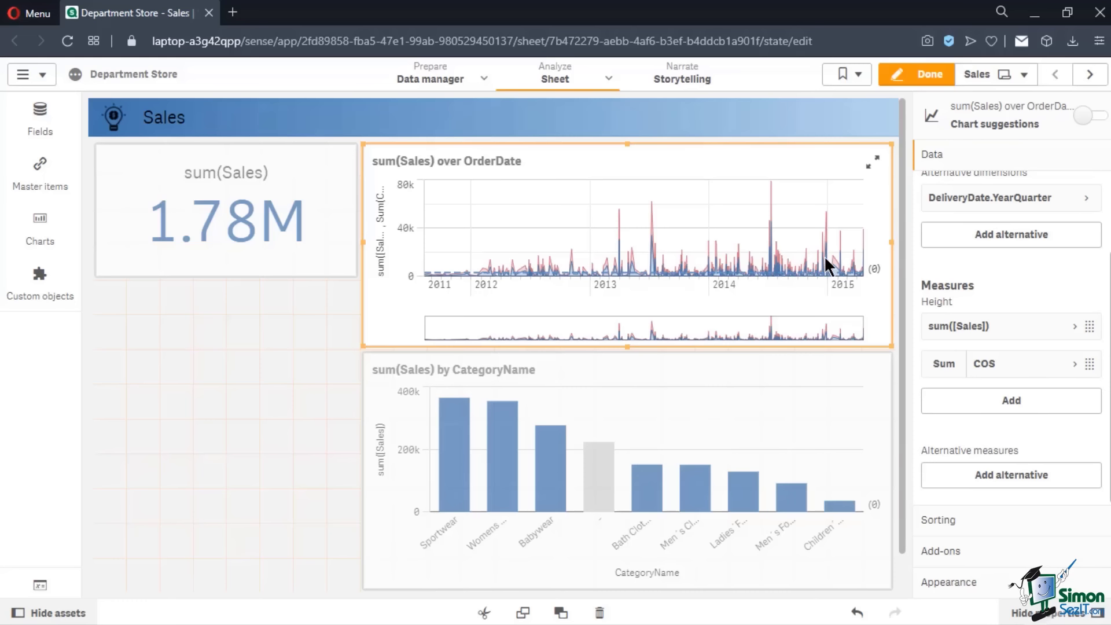
# Inspect the OrderDate dimension's field expression in the expression editor and close it without changes
pyautogui.scroll(2, 933, 284)
pyautogui.click(987, 240)
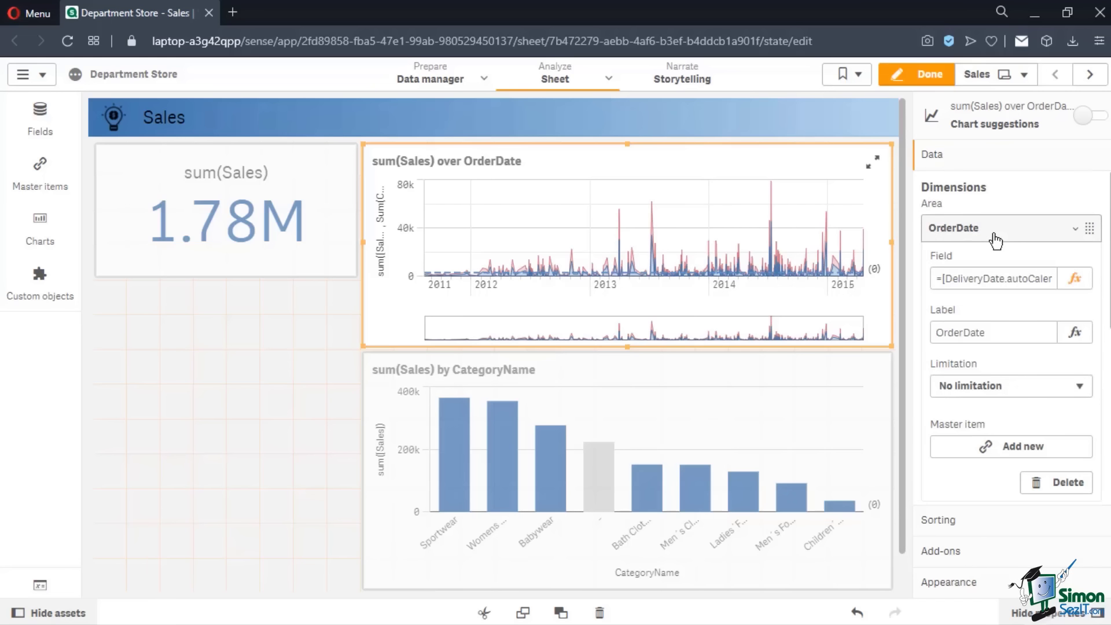
pyautogui.click(1078, 280)
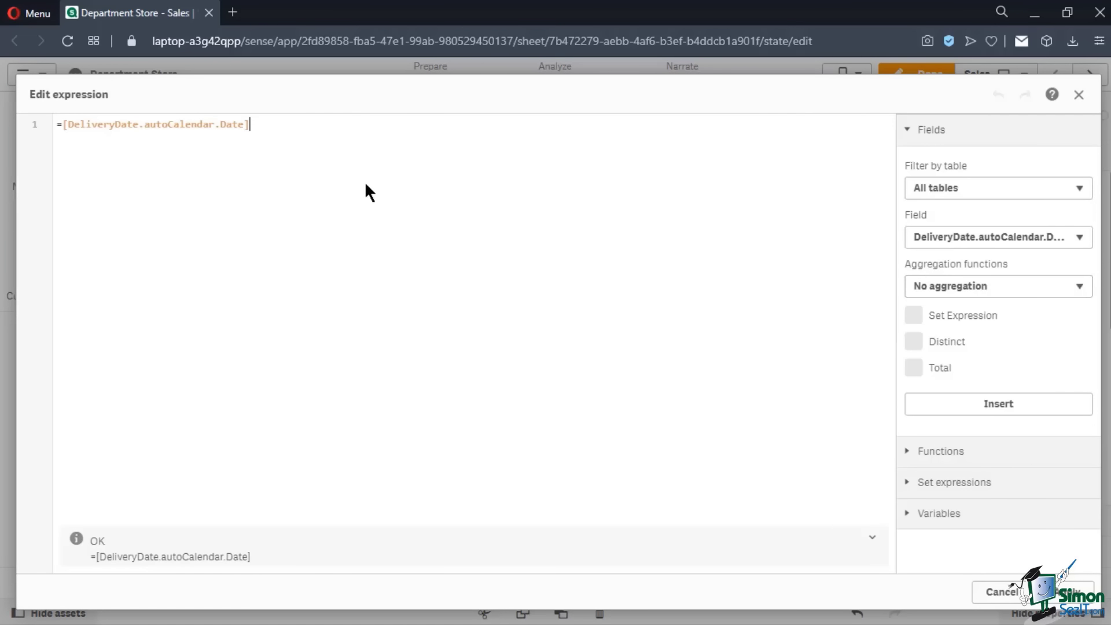
pyautogui.press('Escape')
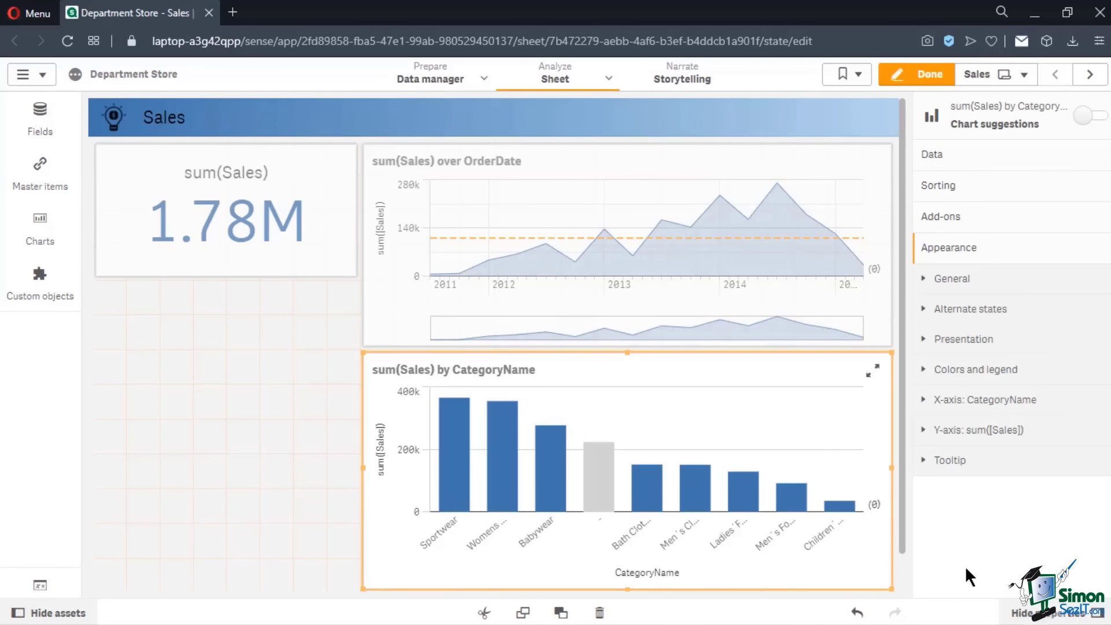
# Review the general, alternate states and presentation settings of the sum(Sales) by CategoryName bar chart
pyautogui.click(975, 280)
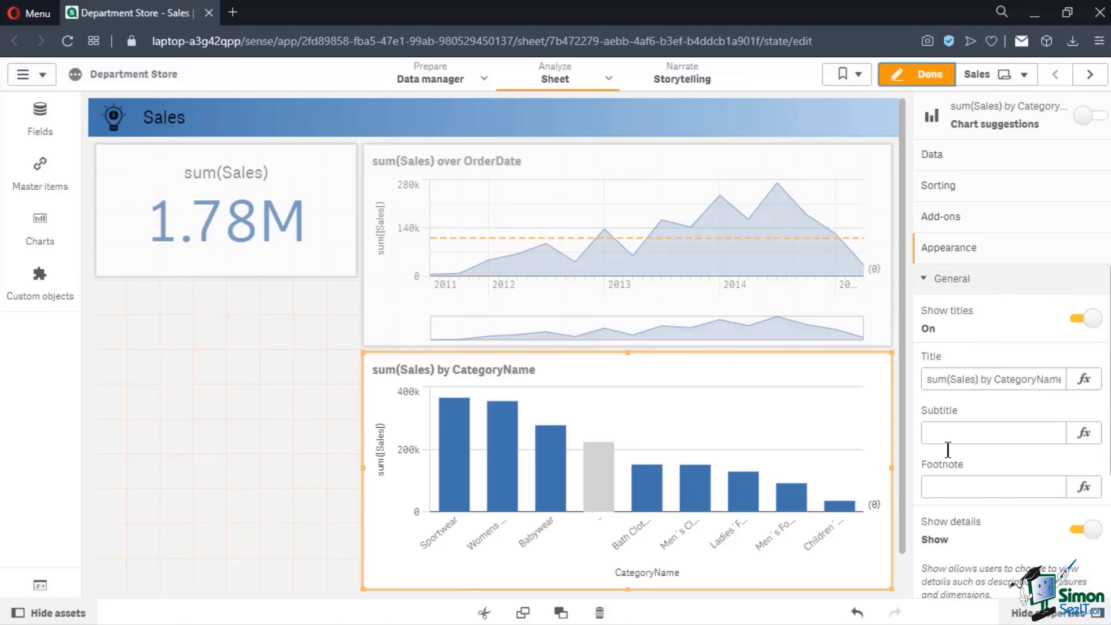
pyautogui.scroll(-3, 987, 540)
pyautogui.click(1007, 440)
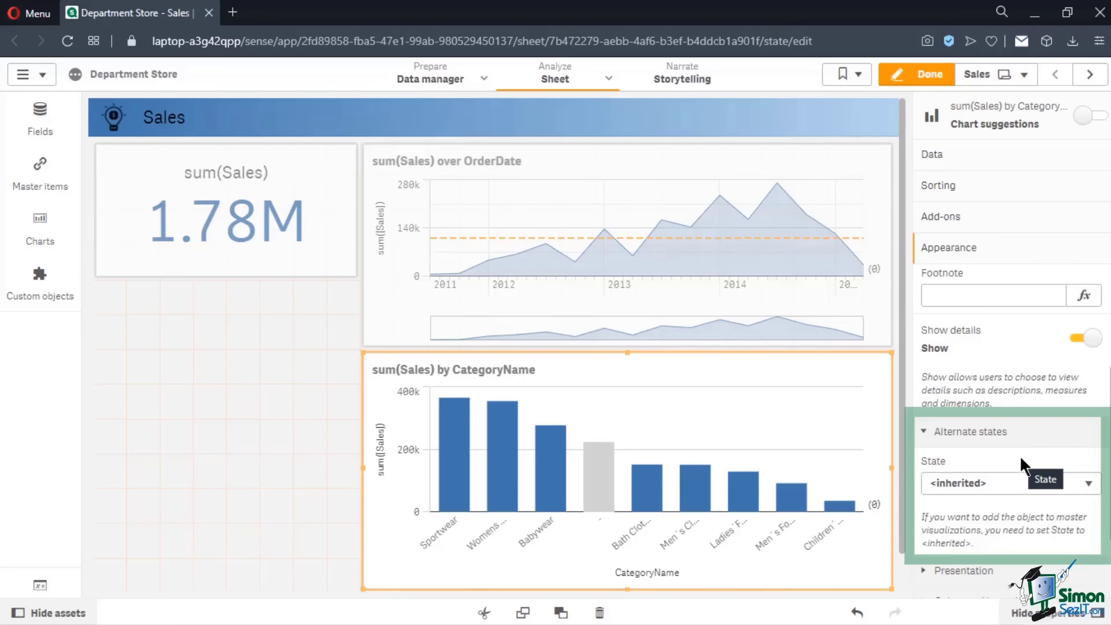
pyautogui.scroll(3, 998, 372)
pyautogui.click(1001, 282)
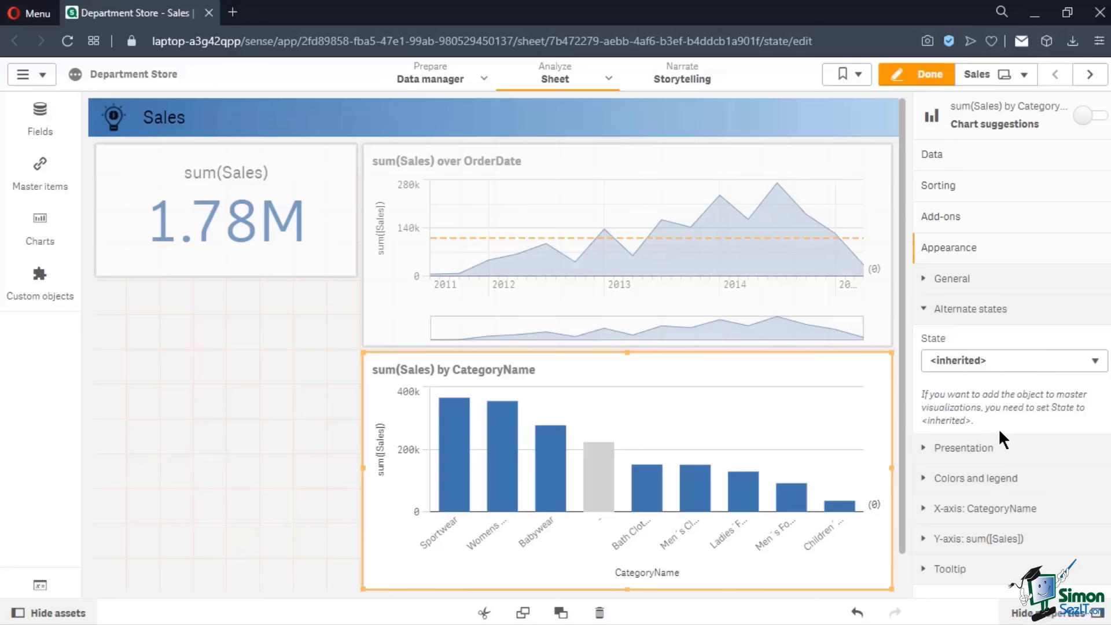
pyautogui.click(989, 449)
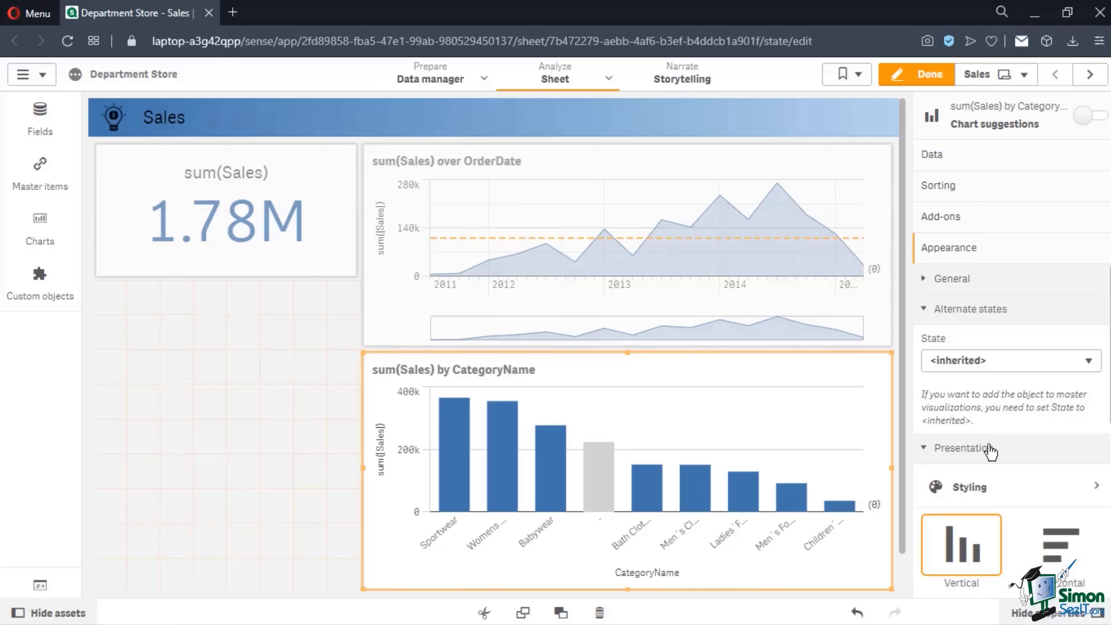
# Examine the sum(Sales) KPI's presentation settings, toggling its title off and on and checking the layout behavior choices
pyautogui.click(966, 313)
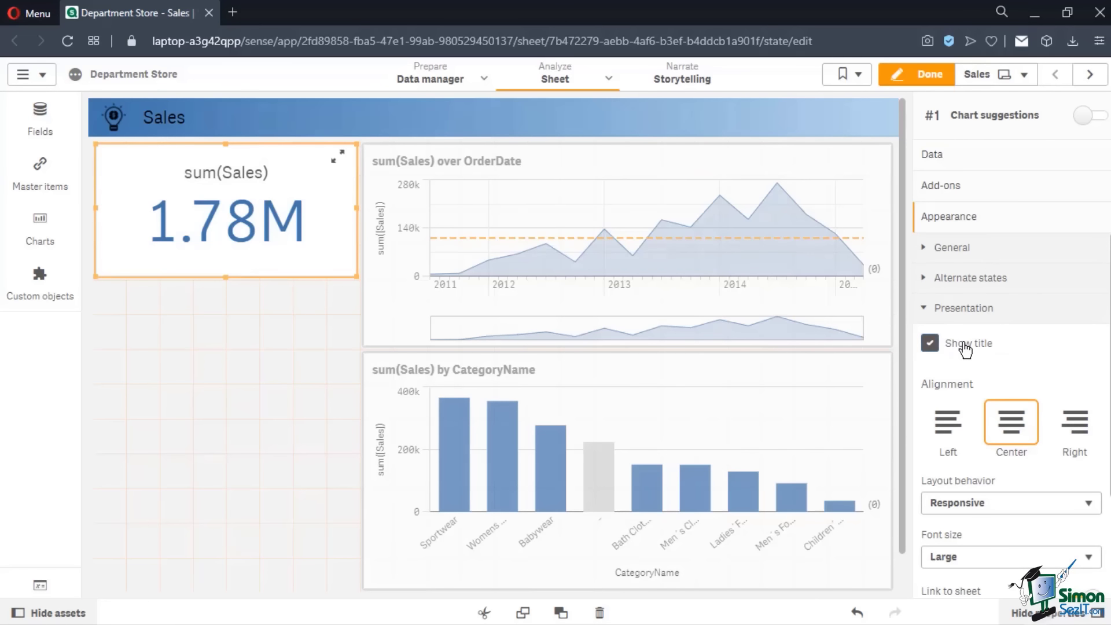
pyautogui.click(965, 348)
pyautogui.click(966, 347)
pyautogui.scroll(-2, 1014, 478)
pyautogui.click(1014, 428)
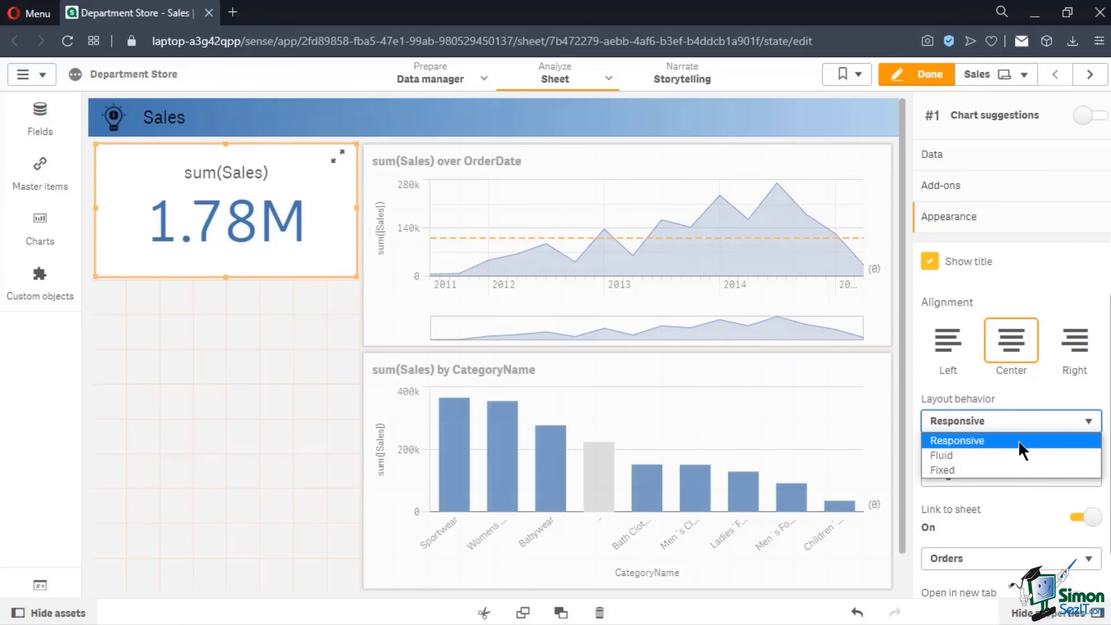
# Follow the sum(Sales) KPI's link to the Orders sheet in analysis mode
pyautogui.click(278, 239)
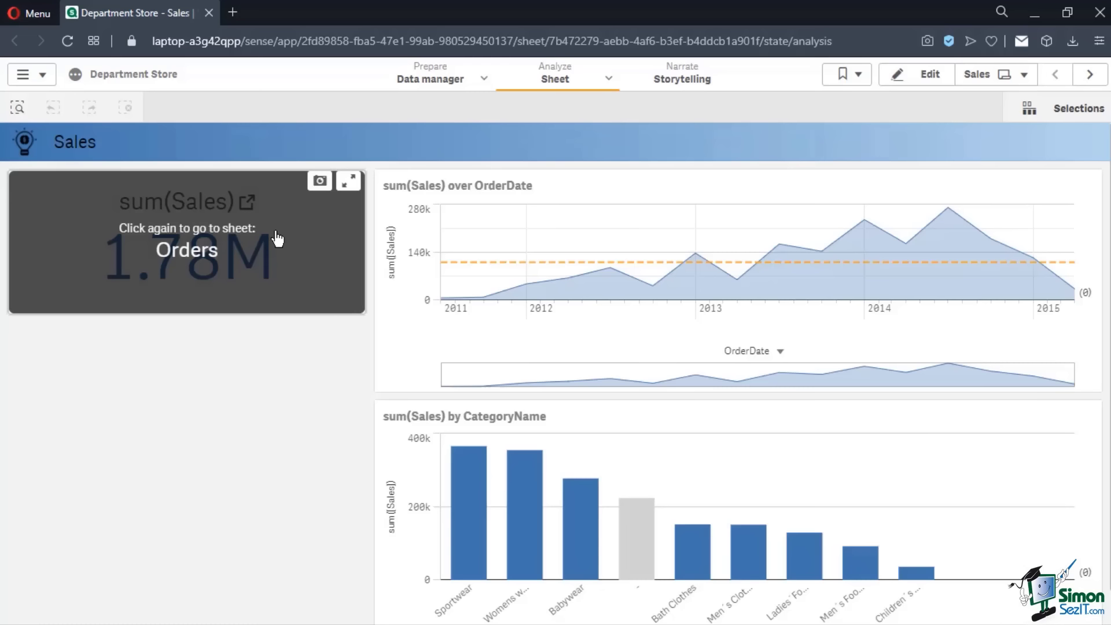
pyautogui.click(189, 260)
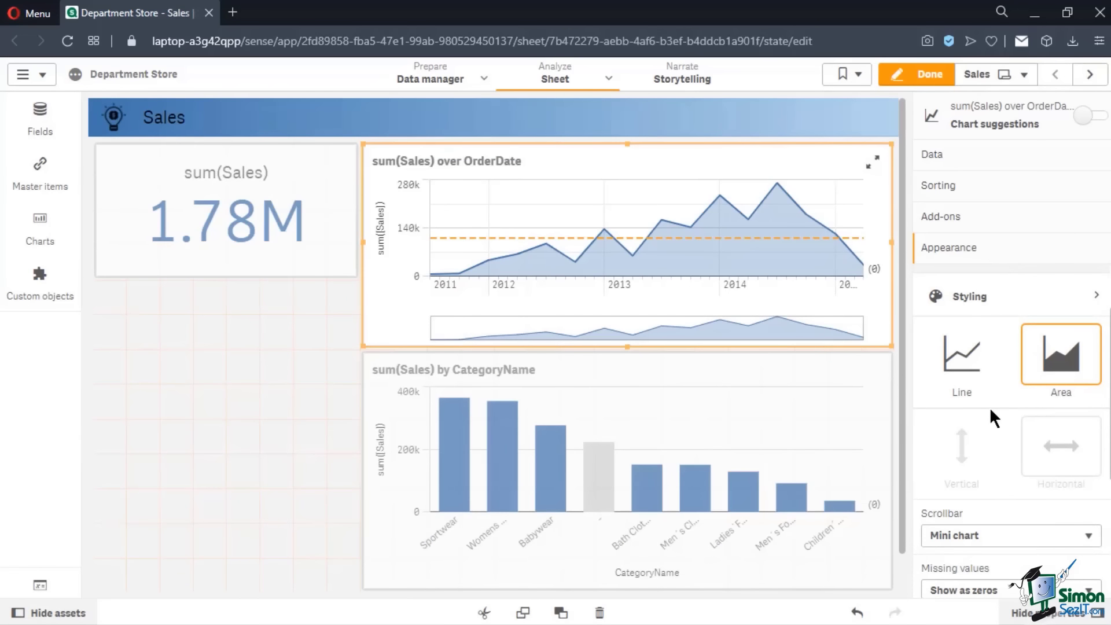
# Set the scrollbar of the sum(Sales) over OrderDate area chart to None and keep missing values shown as zeros
pyautogui.scroll(-3, 989, 407)
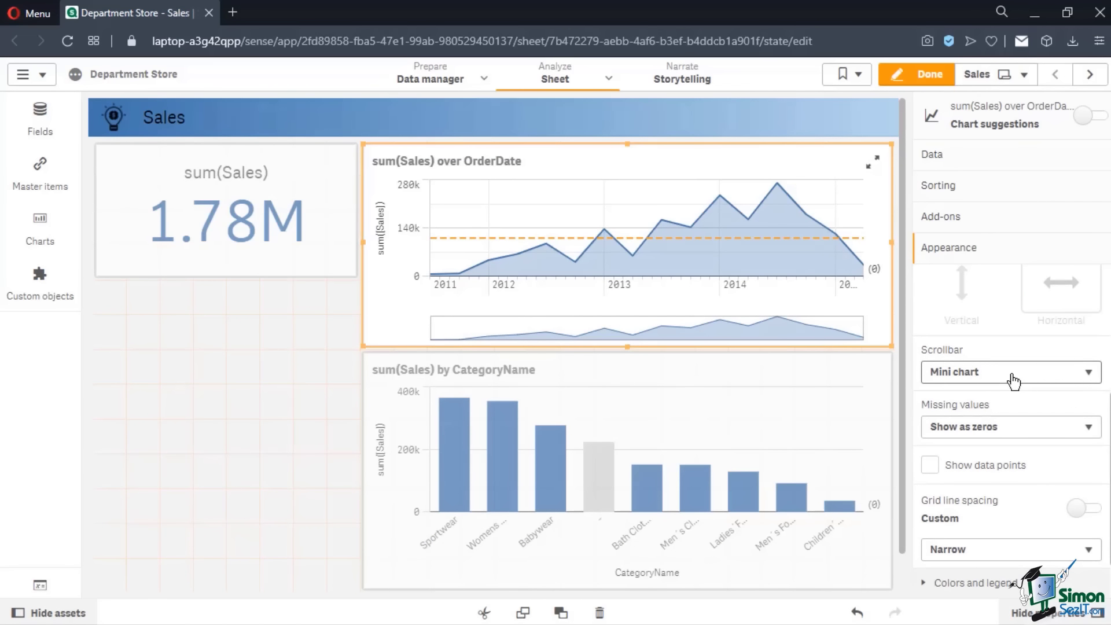
pyautogui.click(1046, 382)
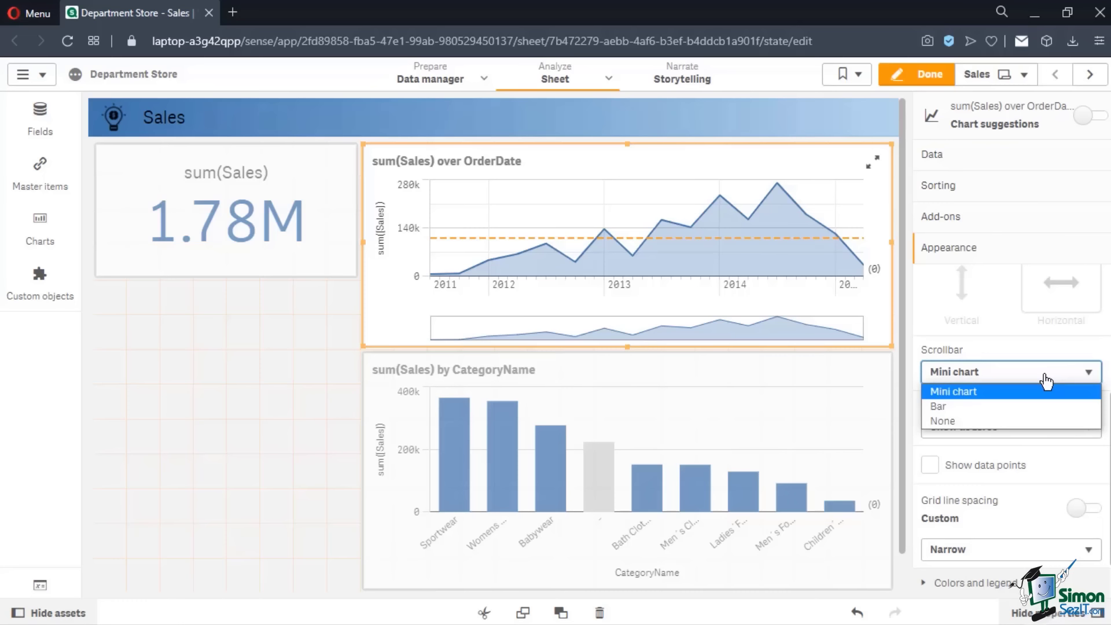
pyautogui.click(982, 422)
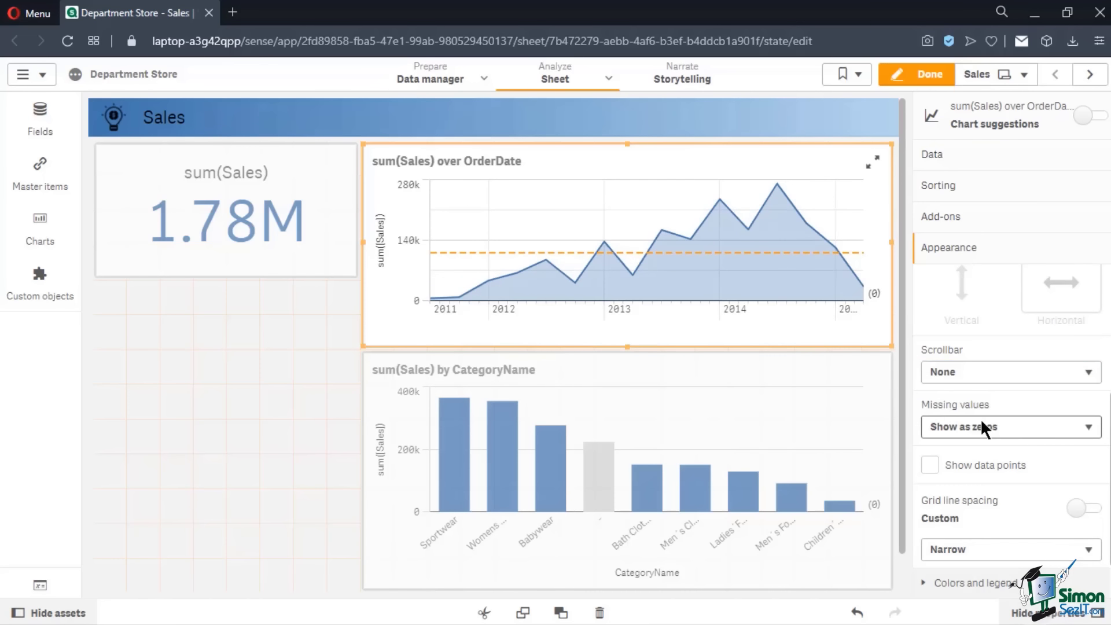
pyautogui.click(983, 427)
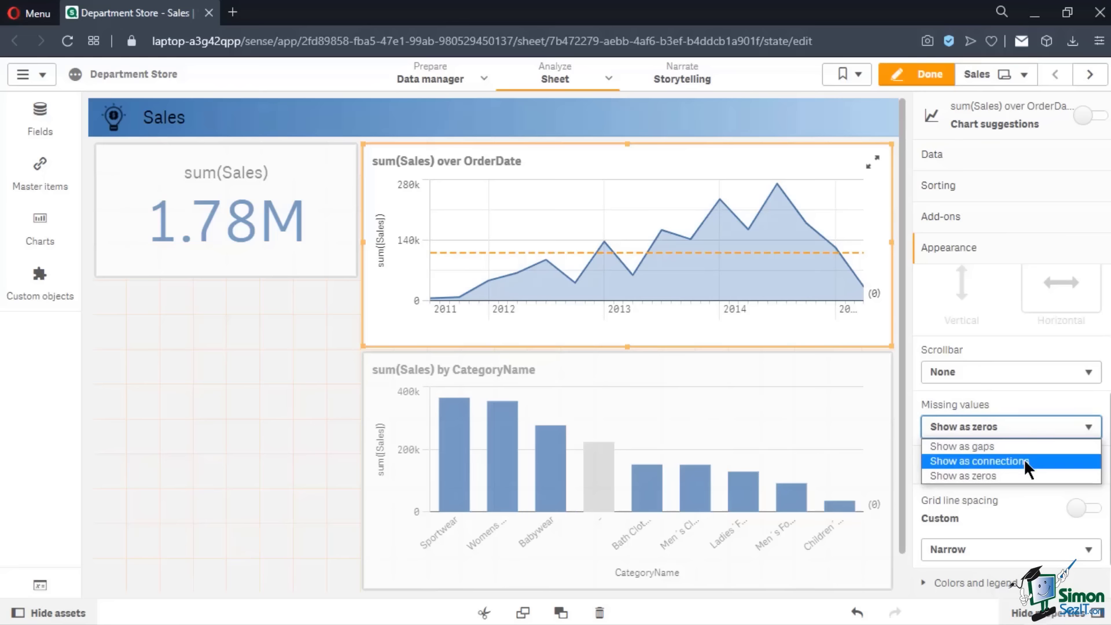
pyautogui.click(1020, 477)
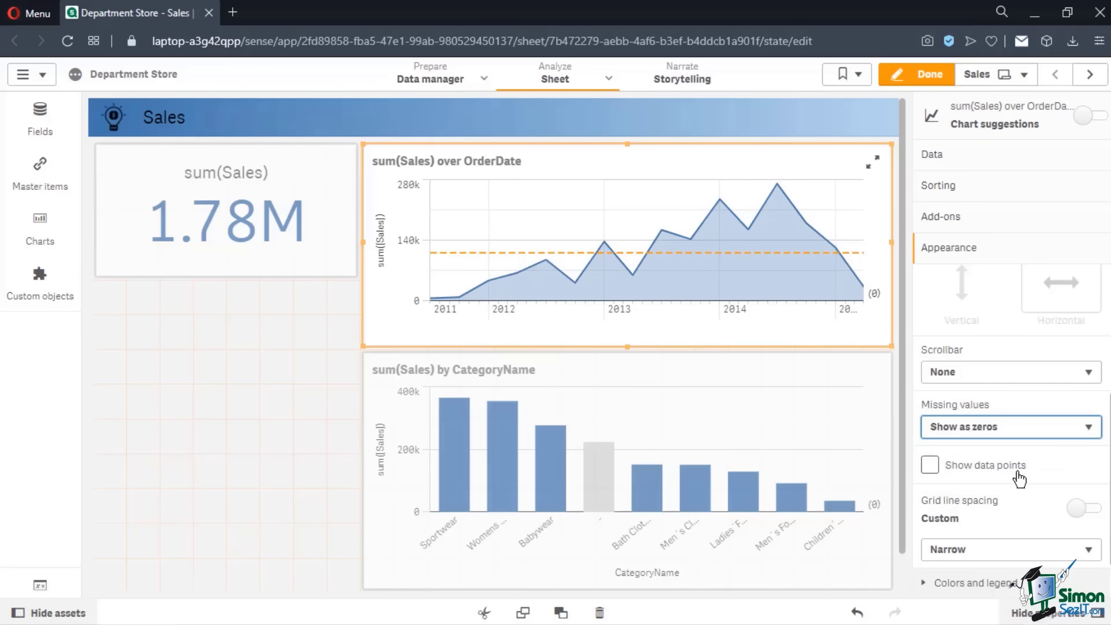
# Show data points on the sum(Sales) over OrderDate chart and turn off its custom grid line spacing
pyautogui.click(1020, 479)
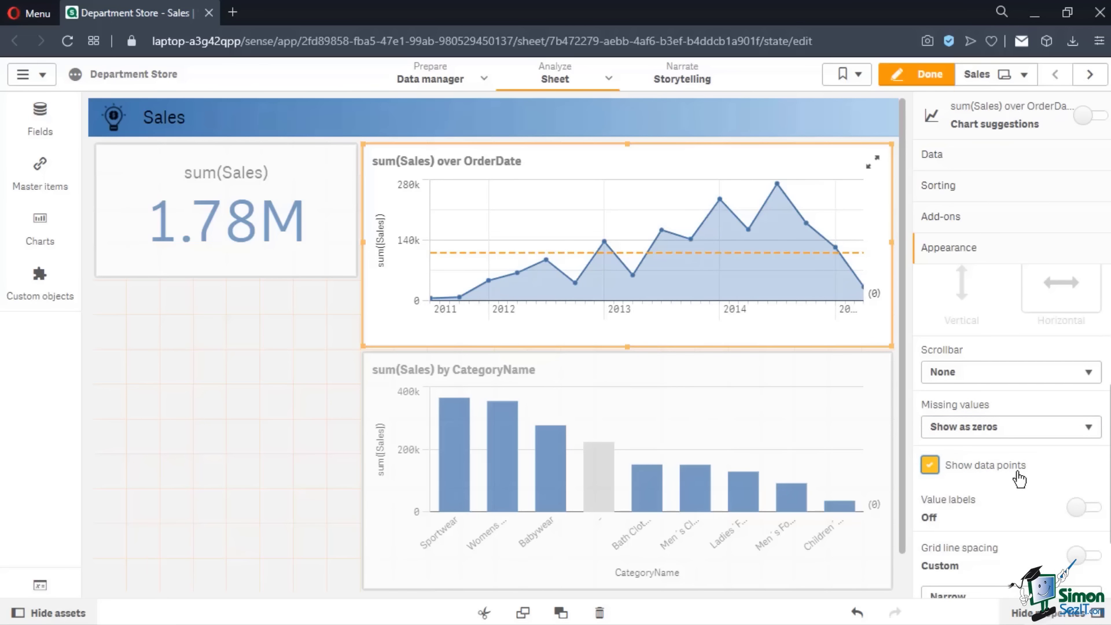
pyautogui.scroll(-2, 1059, 474)
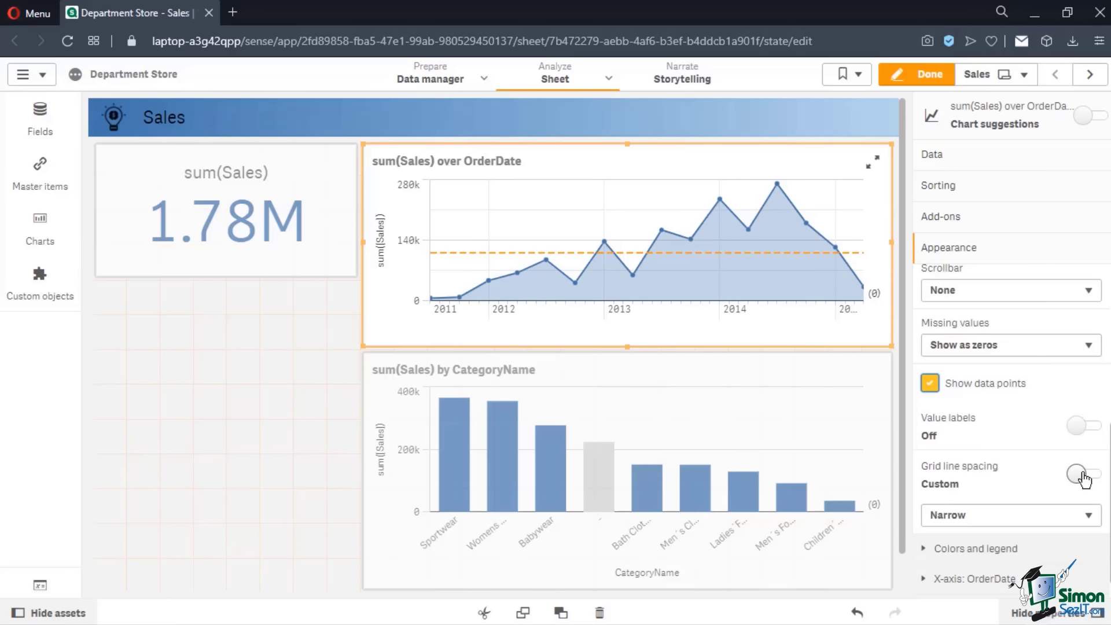
pyautogui.click(1081, 475)
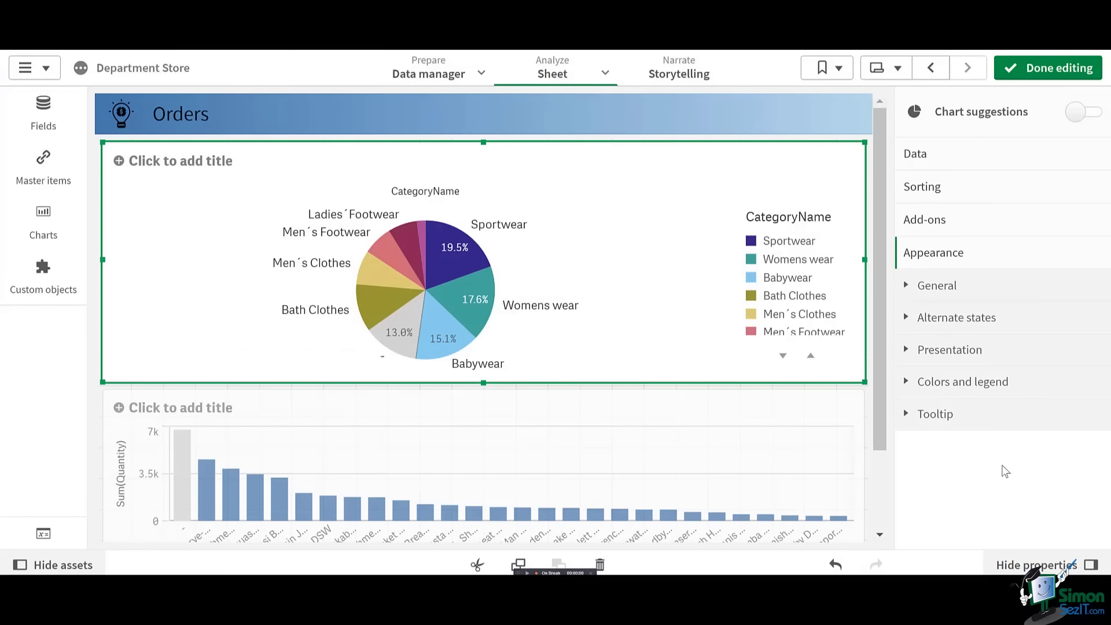
# Turn off automatic colors for the CategoryName pie chart on the Orders sheet and apply the single color #276e27
pyautogui.click(932, 382)
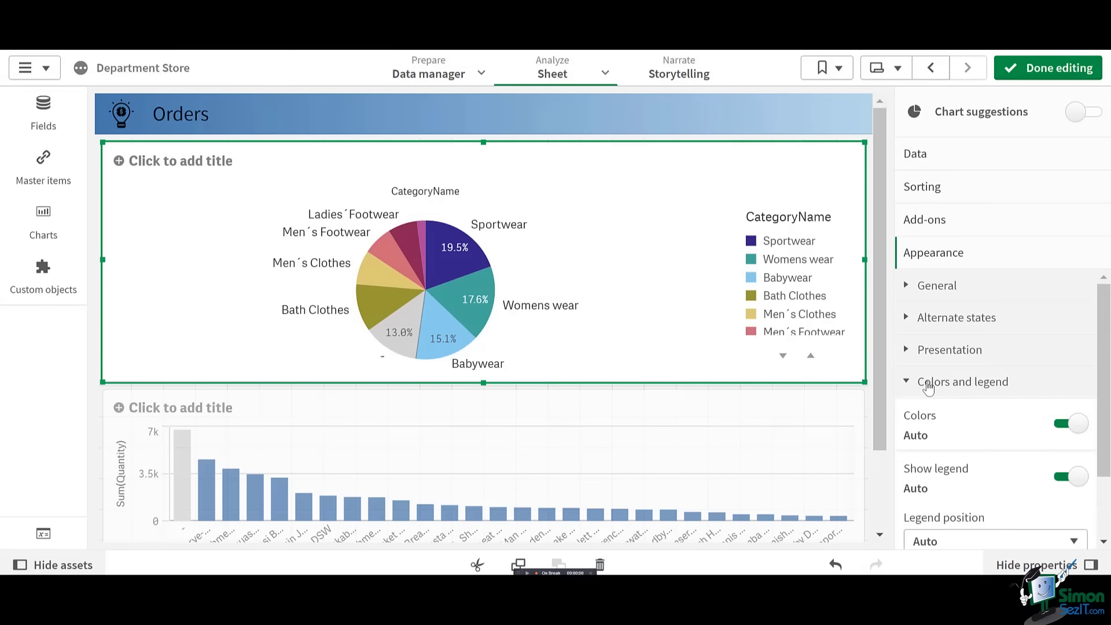
pyautogui.scroll(-3, 1106, 424)
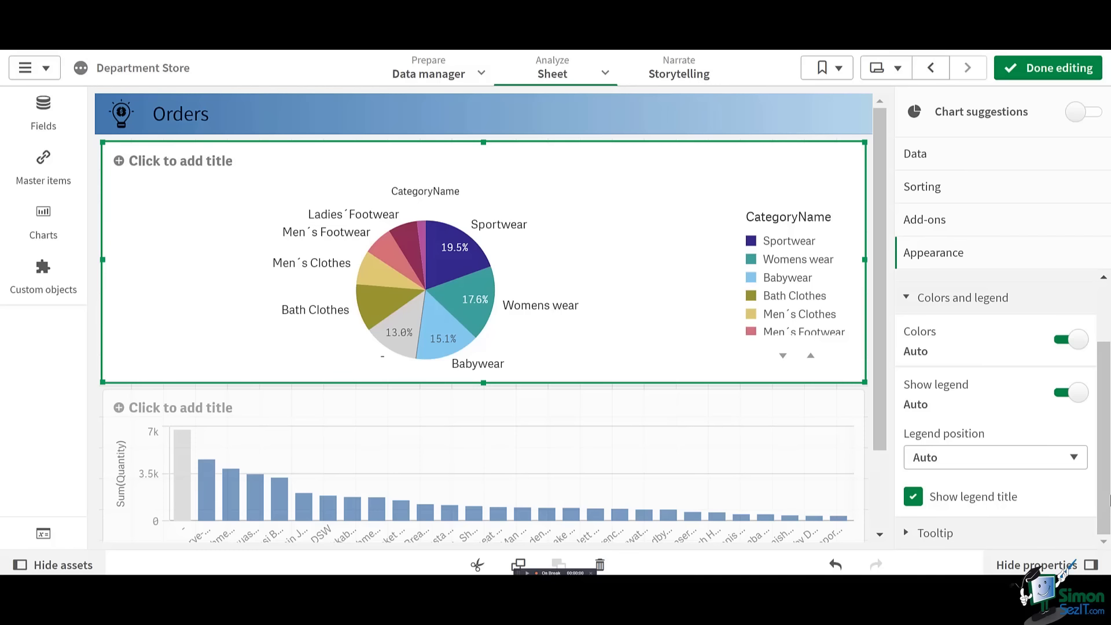
pyautogui.click(1071, 339)
pyautogui.click(1077, 495)
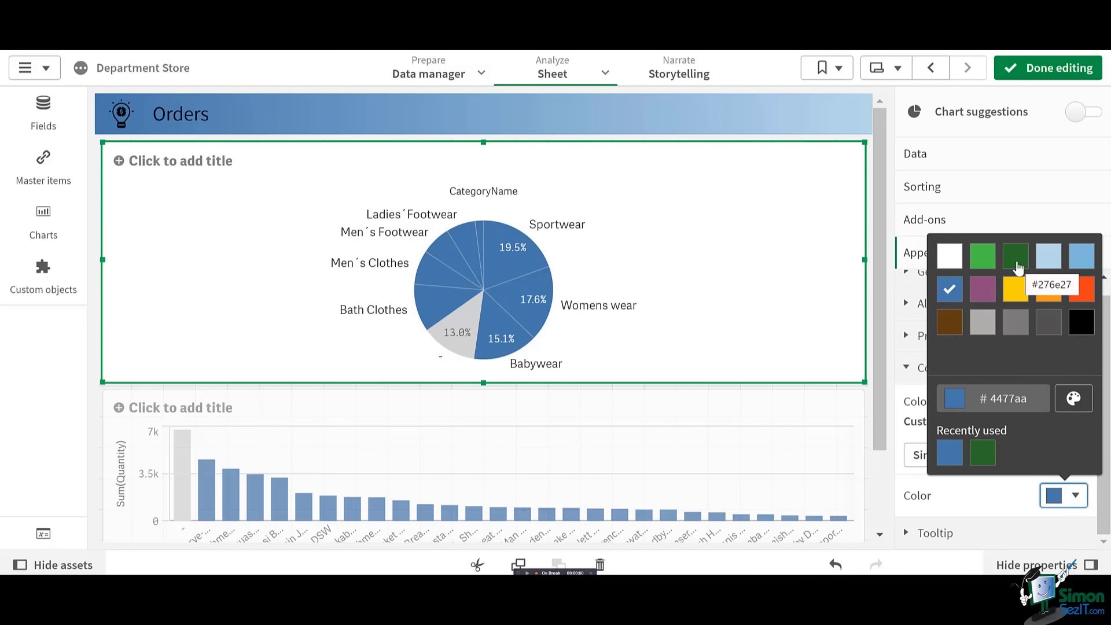
pyautogui.click(1017, 263)
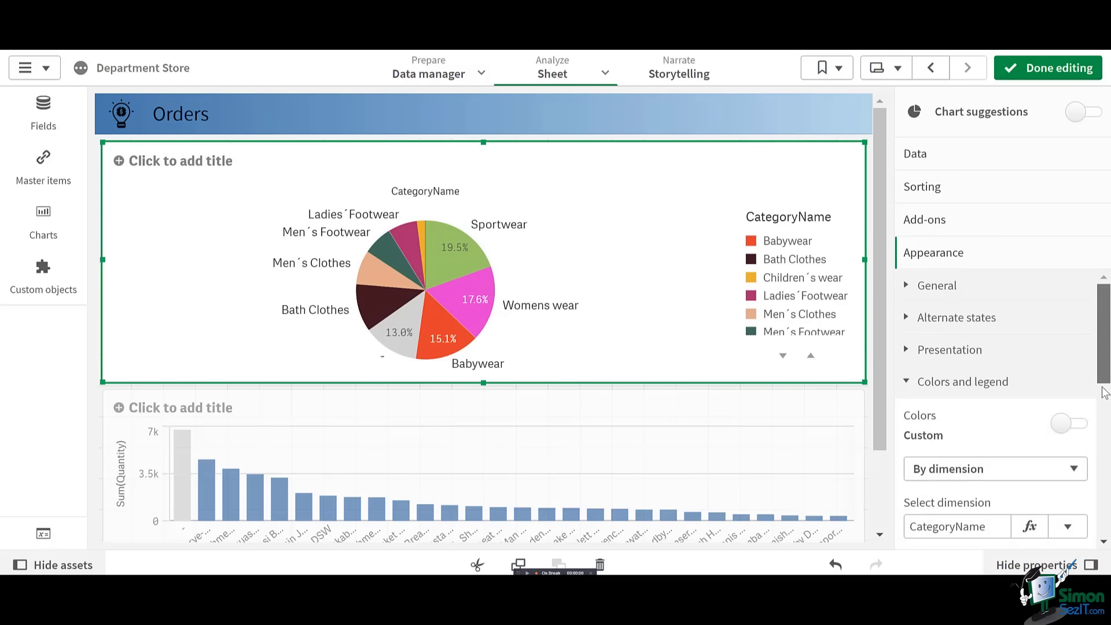
# Color the pie chart by the Sum(Quantity) measure, trying sequential classes and diverging gradient before choosing the diverging classes scheme
pyautogui.moveTo(1104, 392); pyautogui.dragTo(1098, 452)
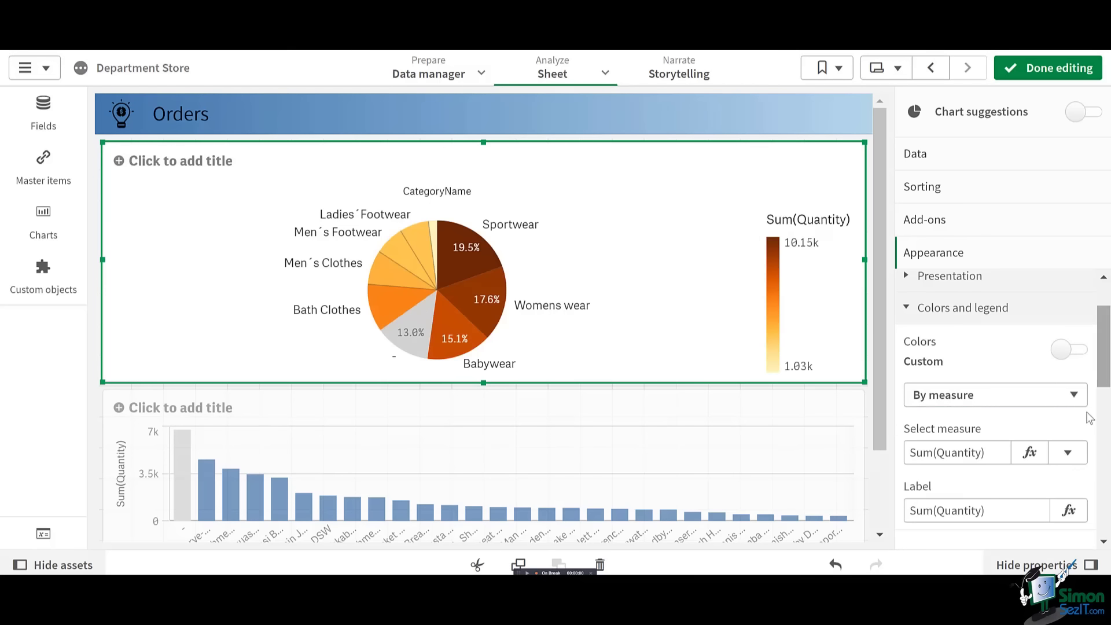
pyautogui.moveTo(1103, 362); pyautogui.dragTo(1104, 438)
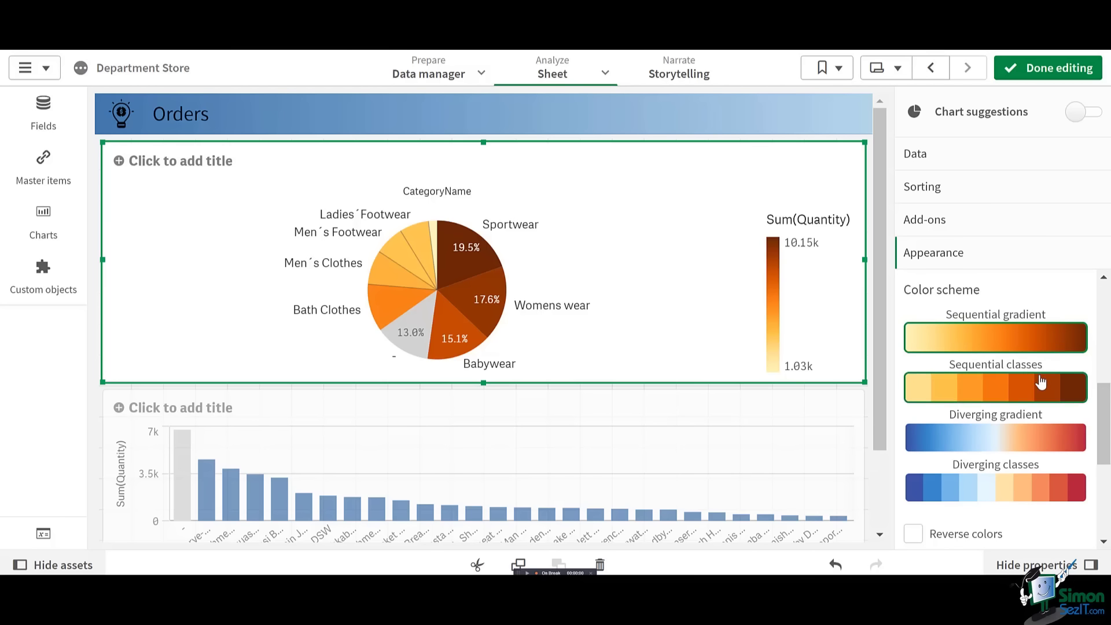
pyautogui.click(1041, 382)
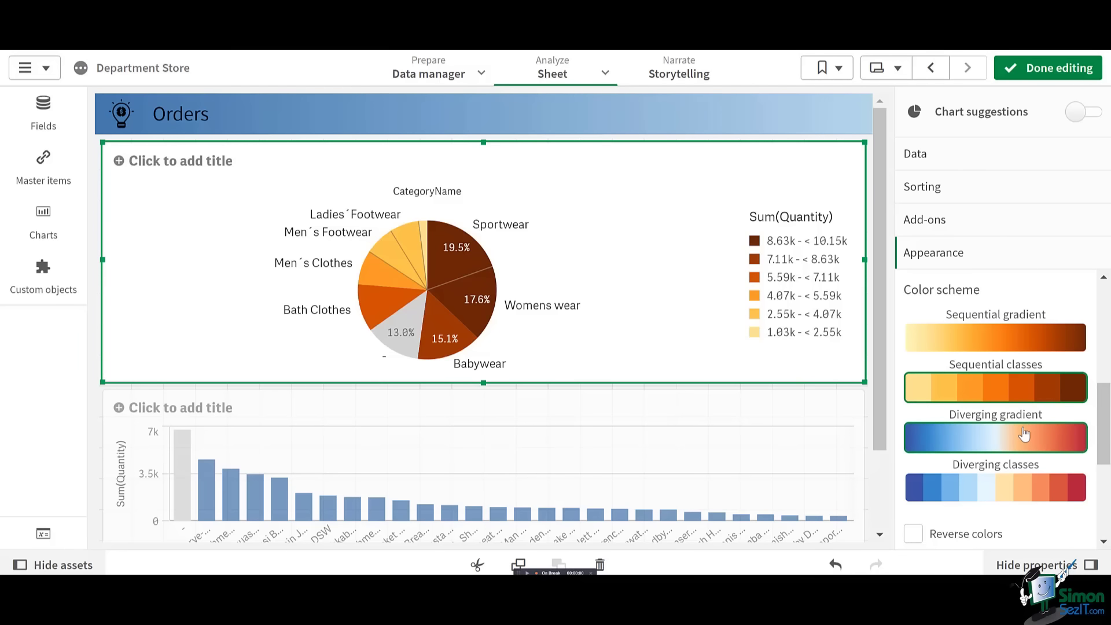
pyautogui.click(1025, 435)
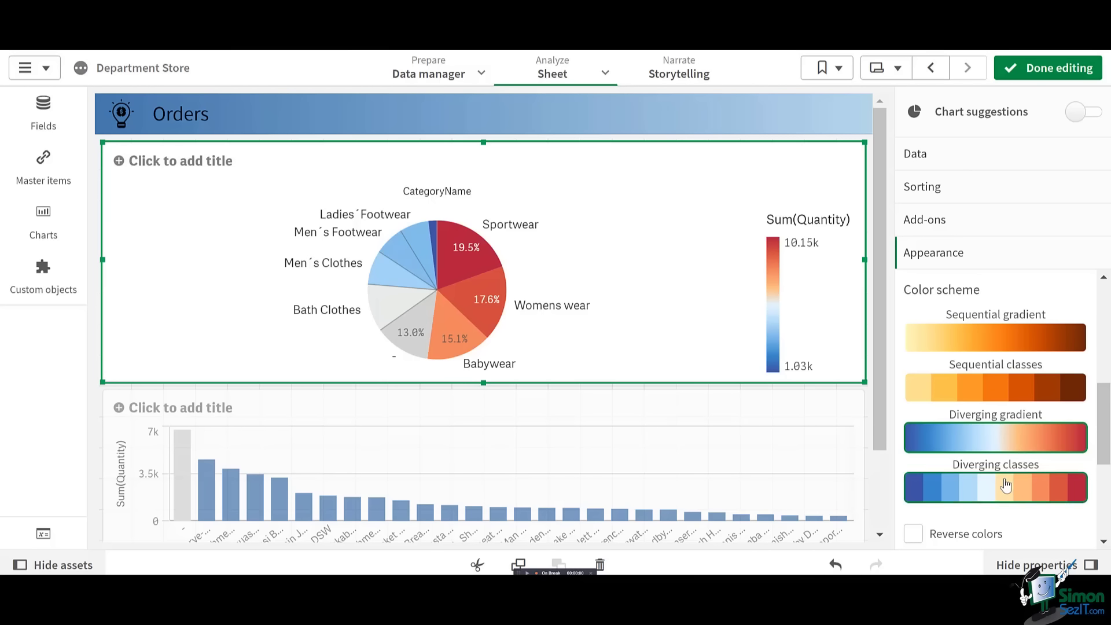
pyautogui.click(1006, 485)
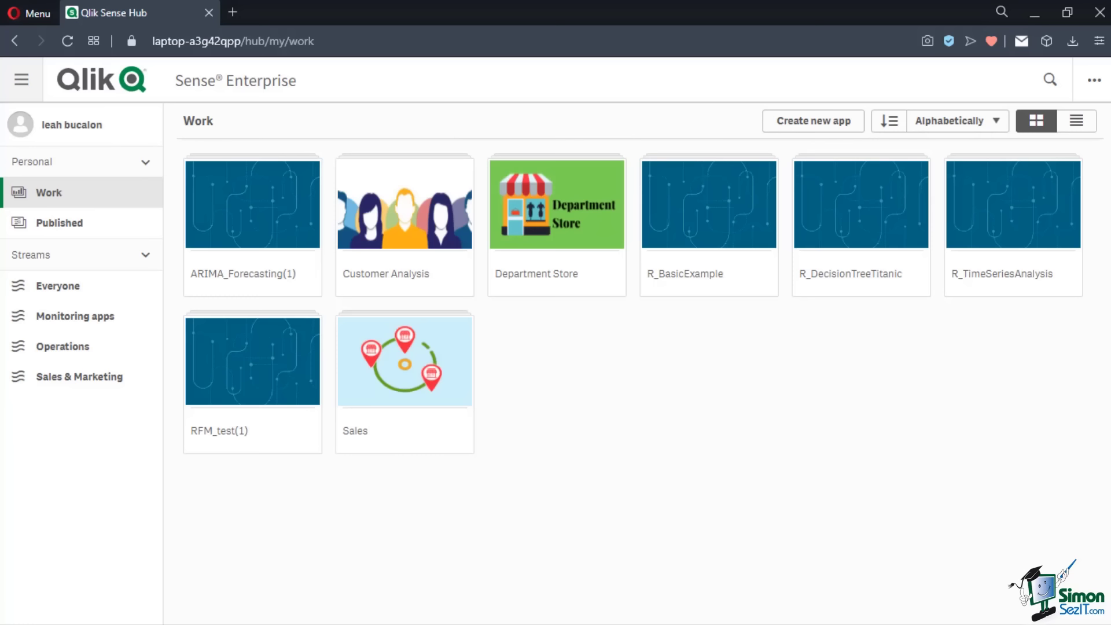
# Check the hub's published apps and publish the Department Store app from Work to the Sales & Marketing stream, keeping its name
pyautogui.click(89, 233)
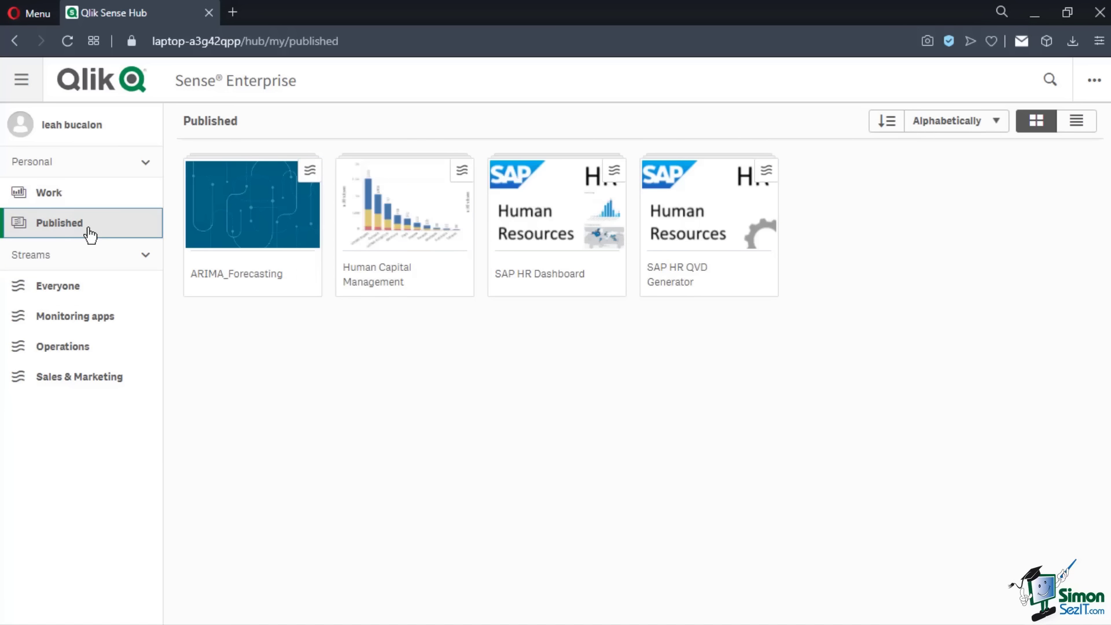
pyautogui.click(93, 206)
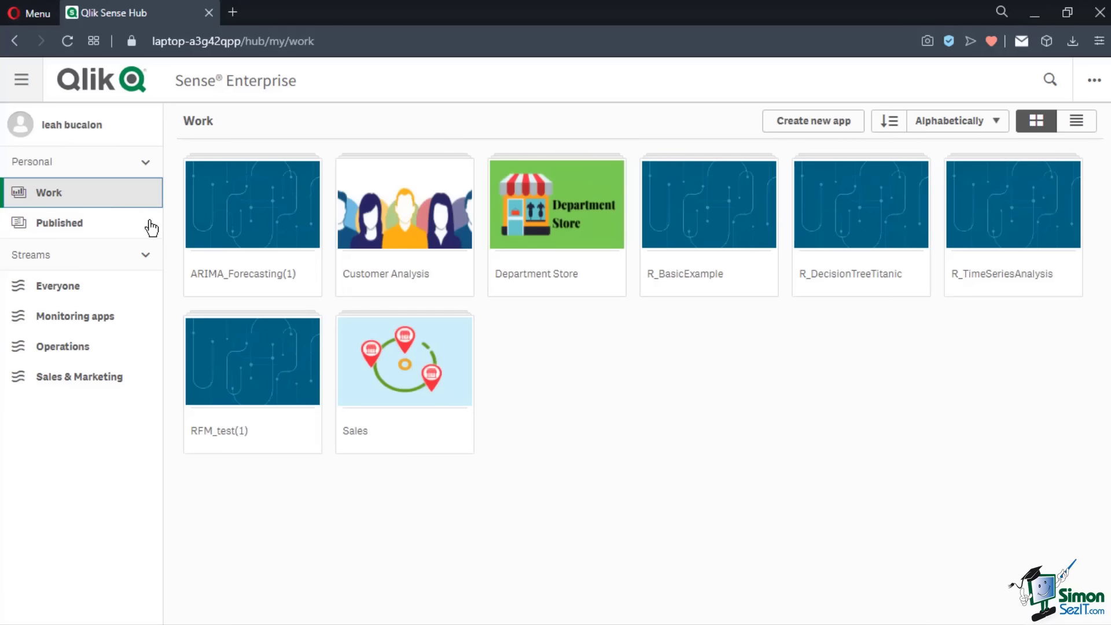
pyautogui.rightClick(577, 234)
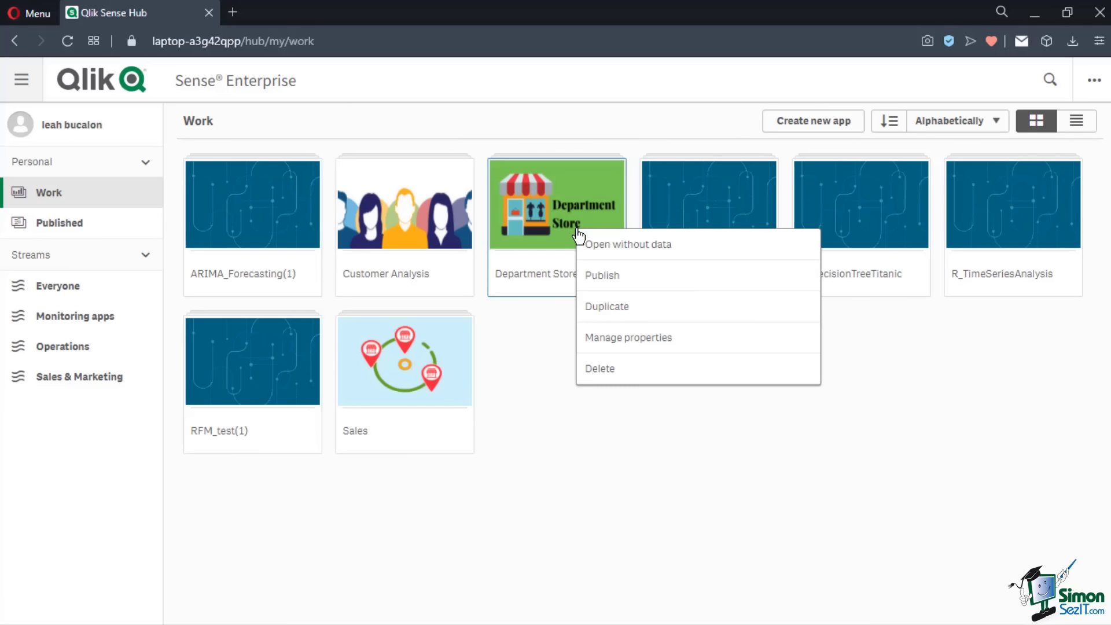
pyautogui.click(591, 281)
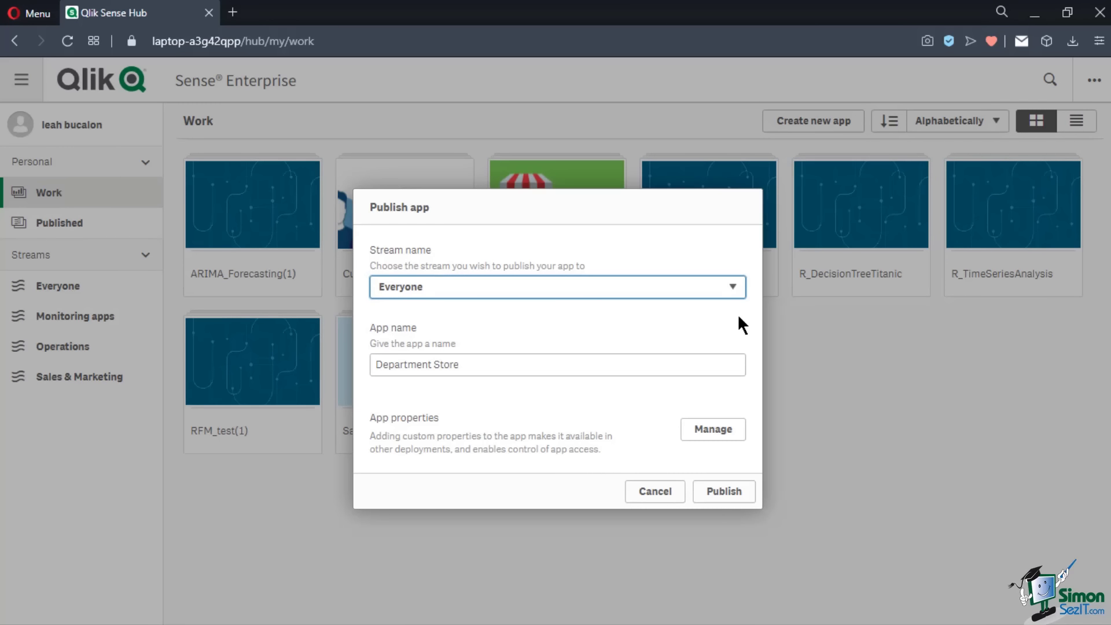
pyautogui.click(740, 292)
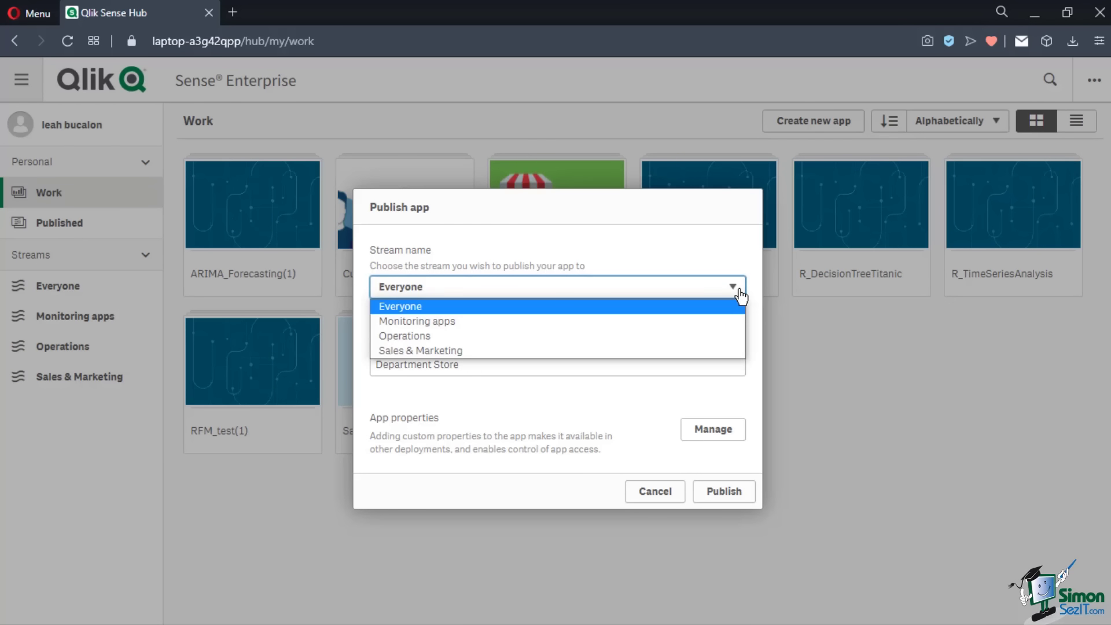
pyautogui.click(669, 351)
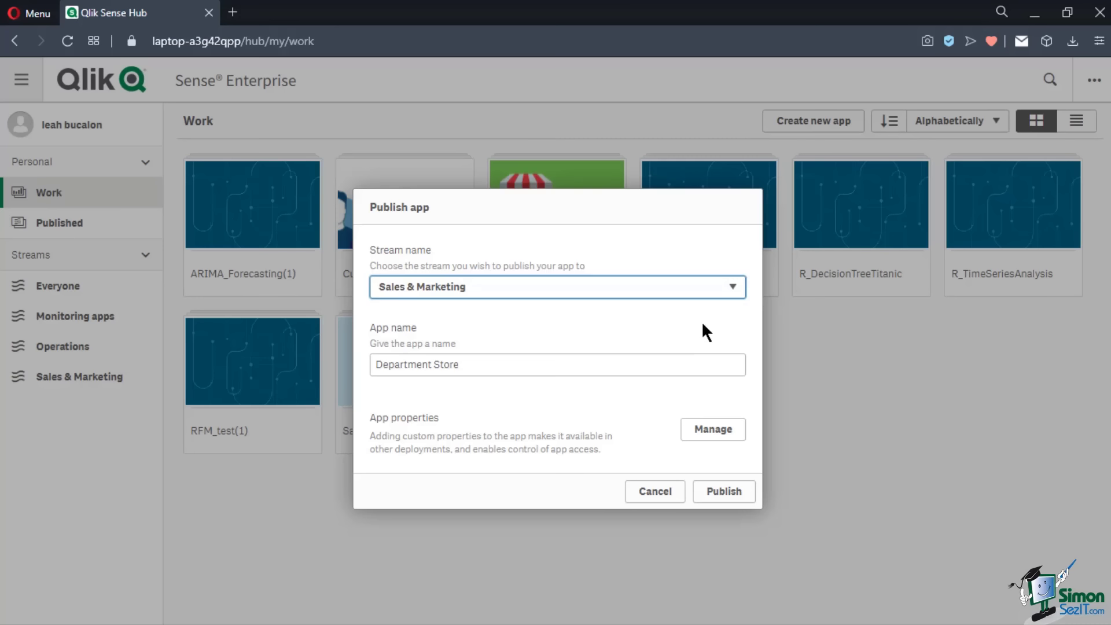
pyautogui.click(733, 291)
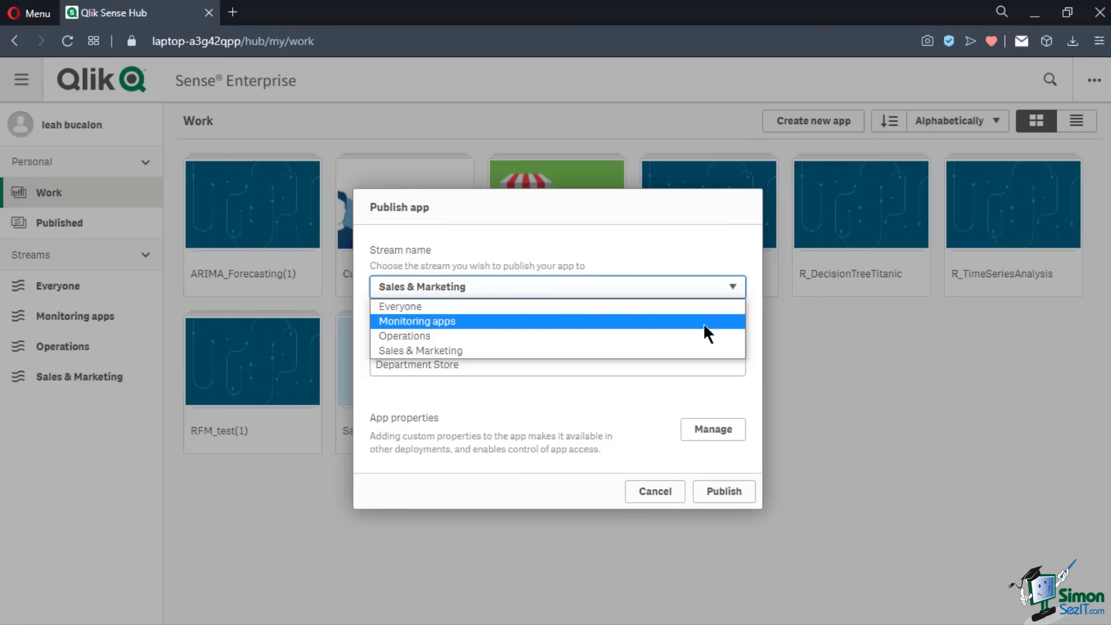
pyautogui.click(691, 393)
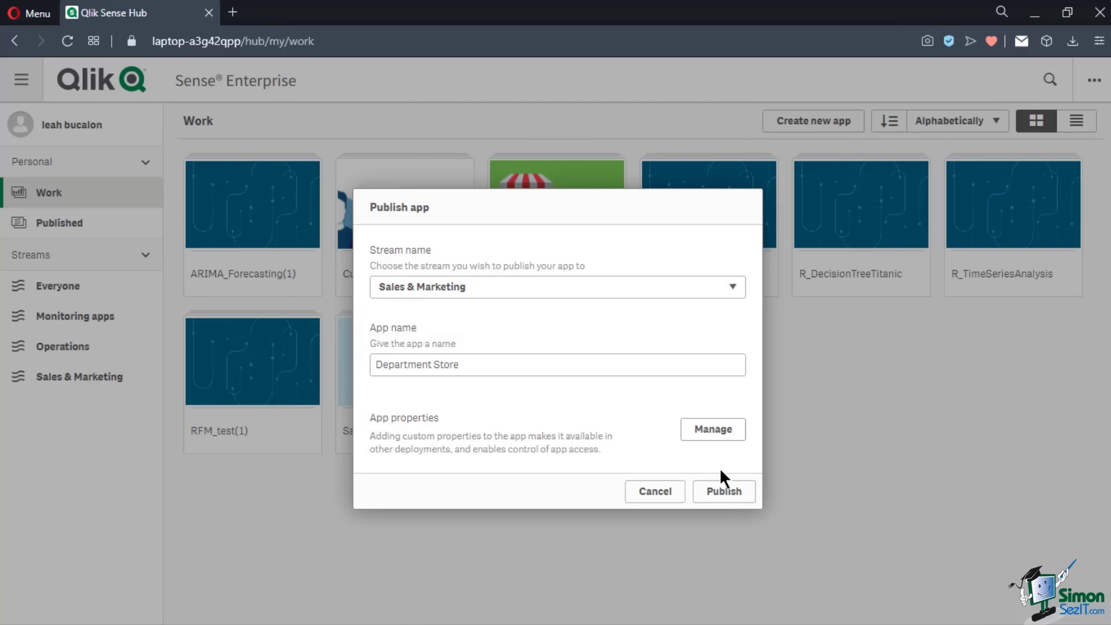
pyautogui.click(724, 492)
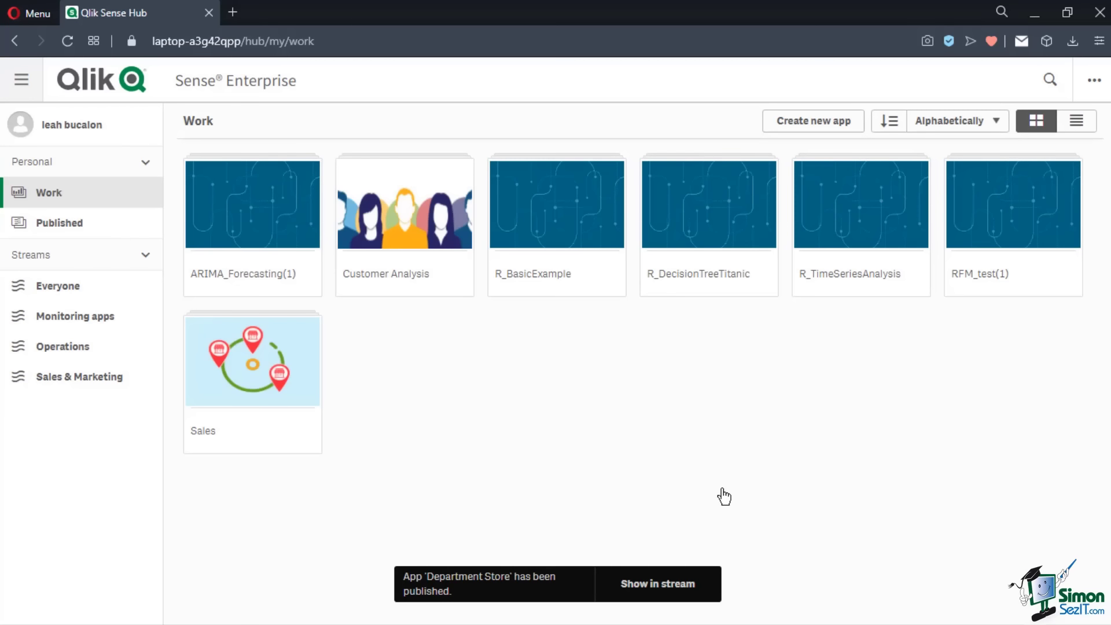
# Look for the Department Store app among the published apps and in the Sales & Marketing stream
pyautogui.click(136, 226)
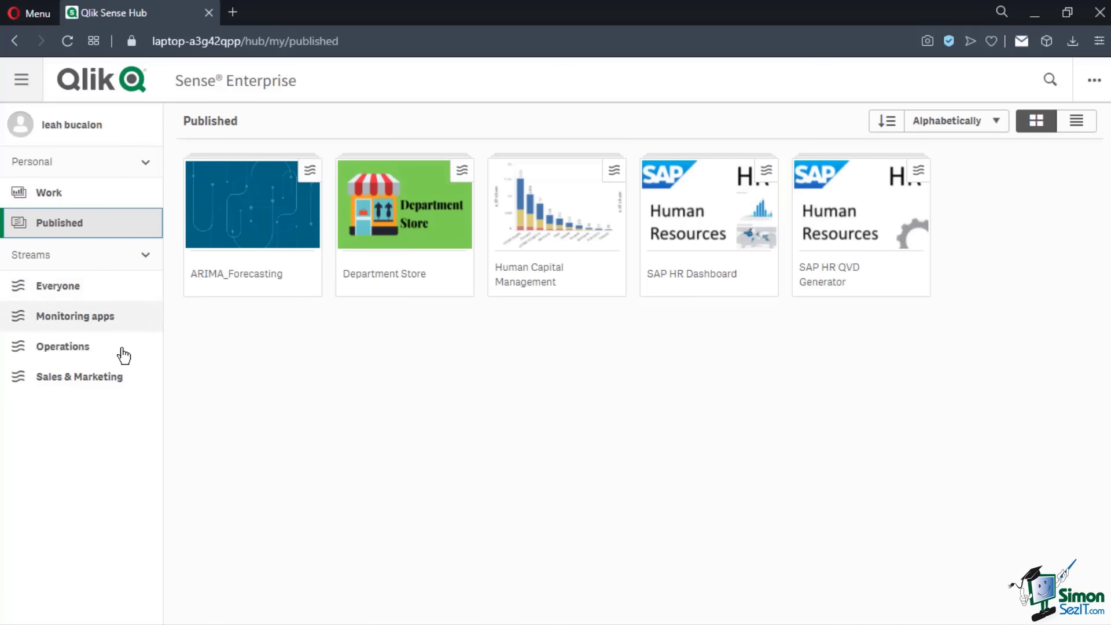
pyautogui.click(110, 379)
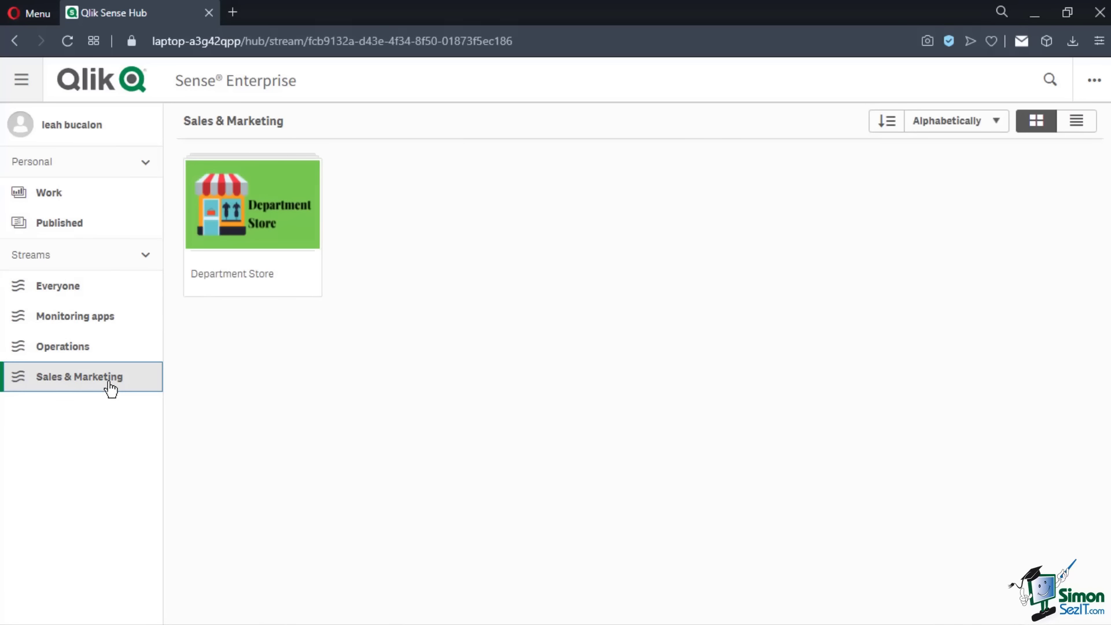
pyautogui.click(119, 231)
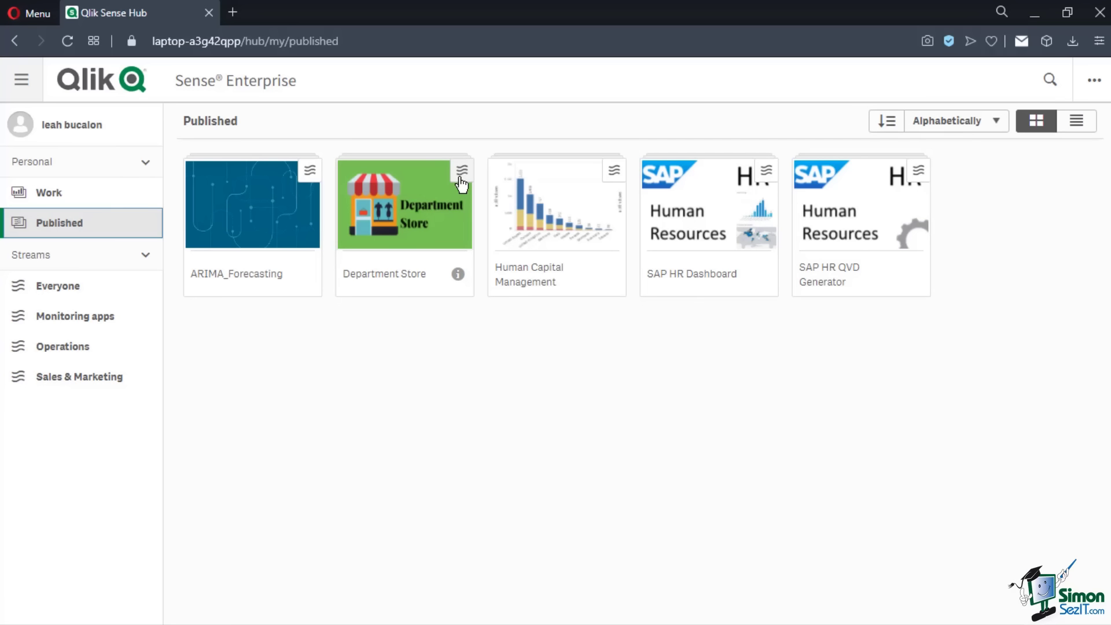
# Open the published Department Store app and inspect its editable title and description without changing them
pyautogui.click(429, 222)
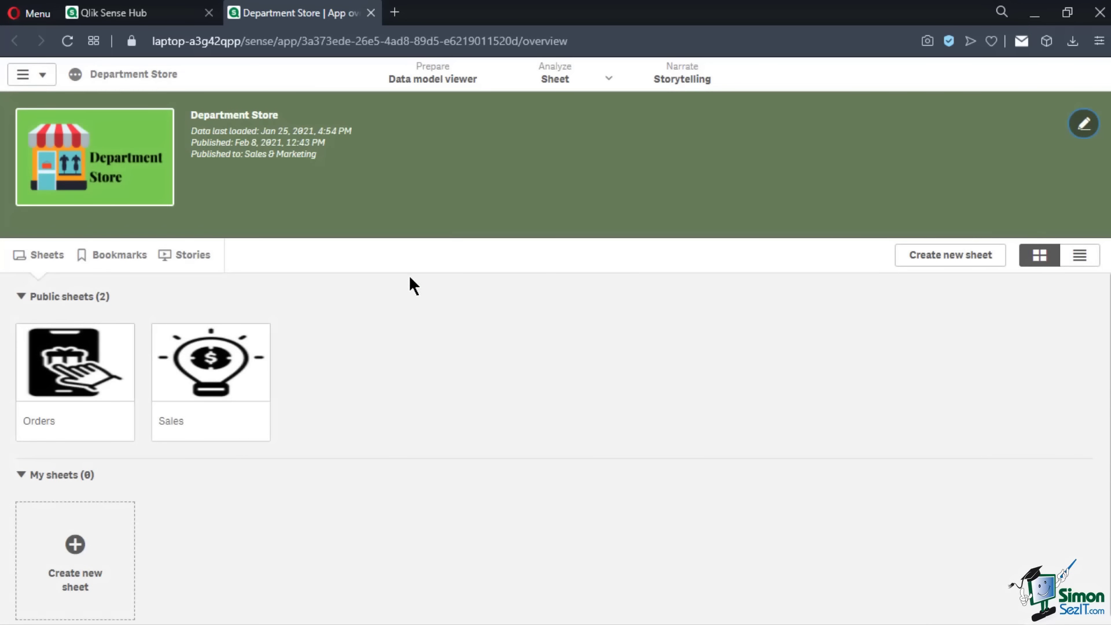
pyautogui.click(1084, 123)
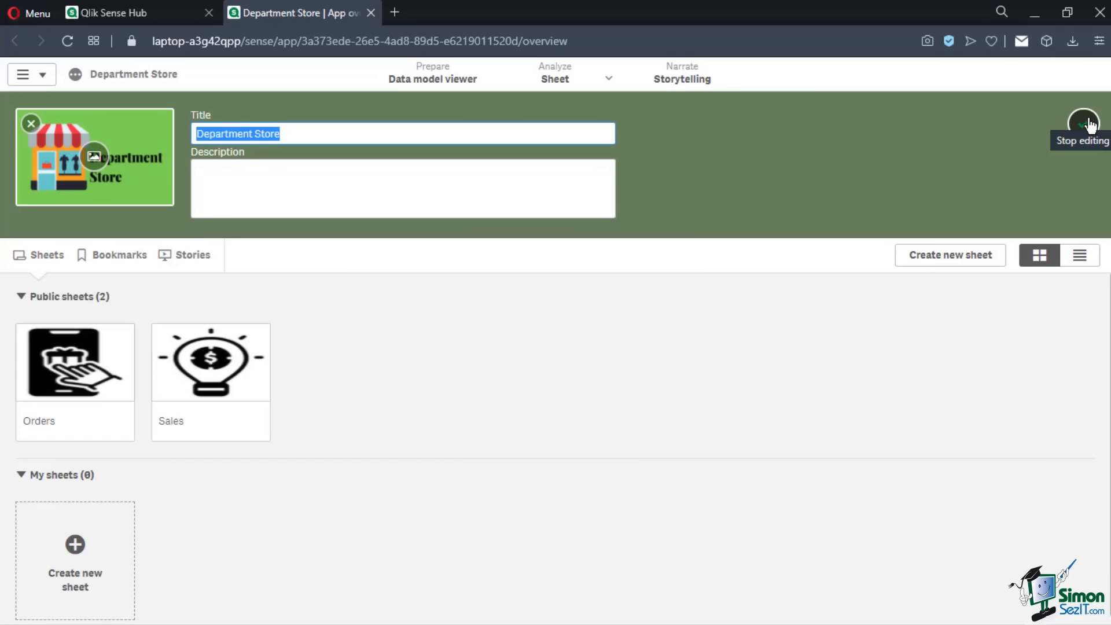
pyautogui.click(1087, 125)
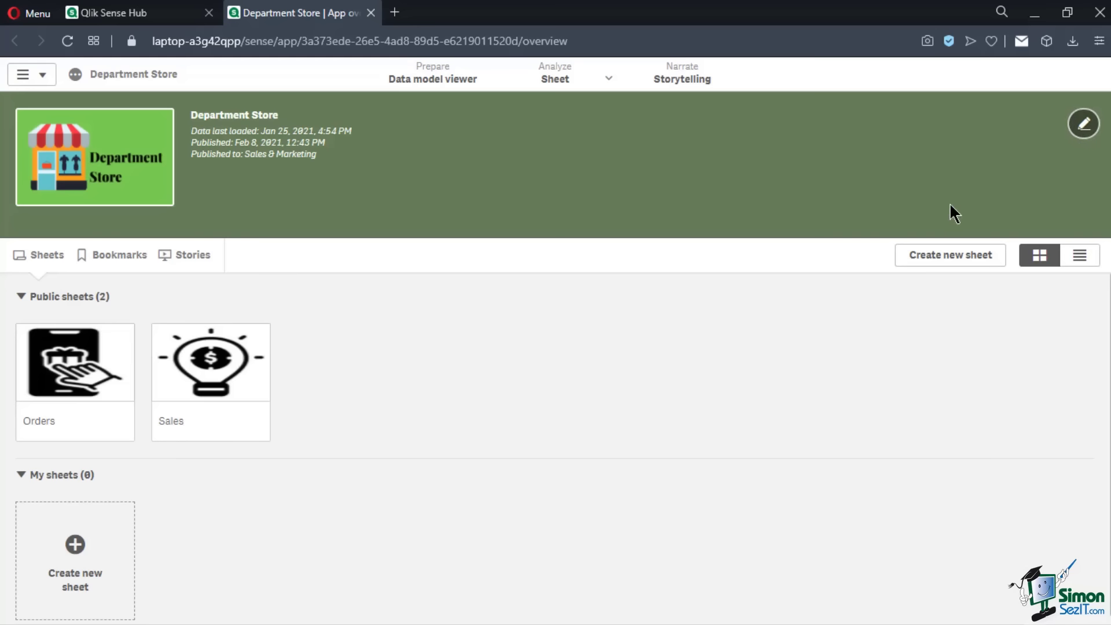
# View the published app's data model and return to its app overview
pyautogui.click(462, 93)
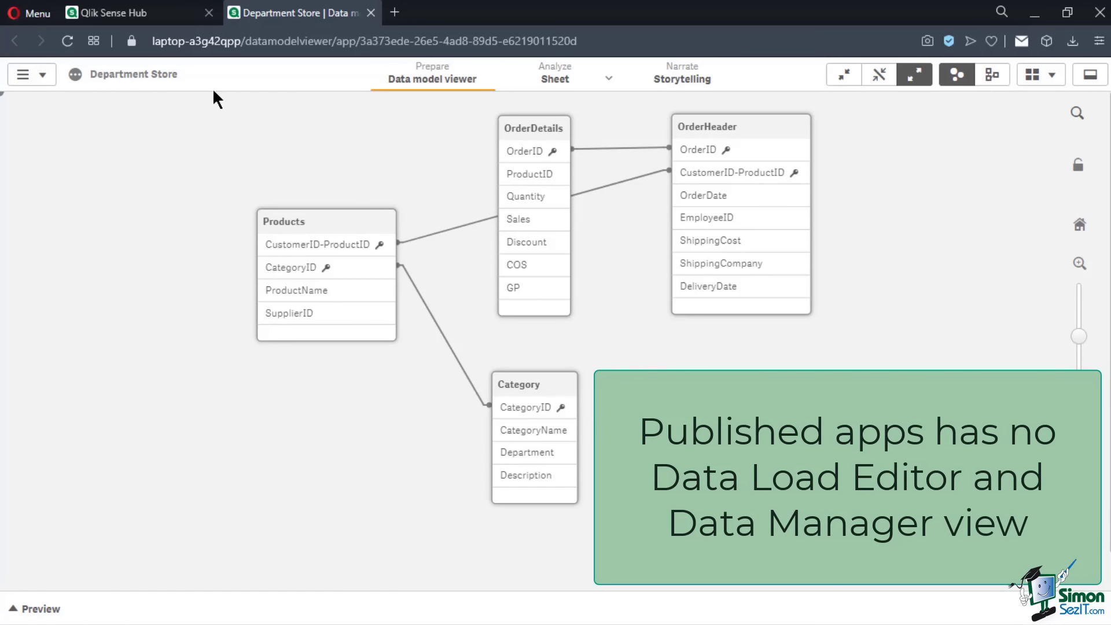
pyautogui.click(44, 76)
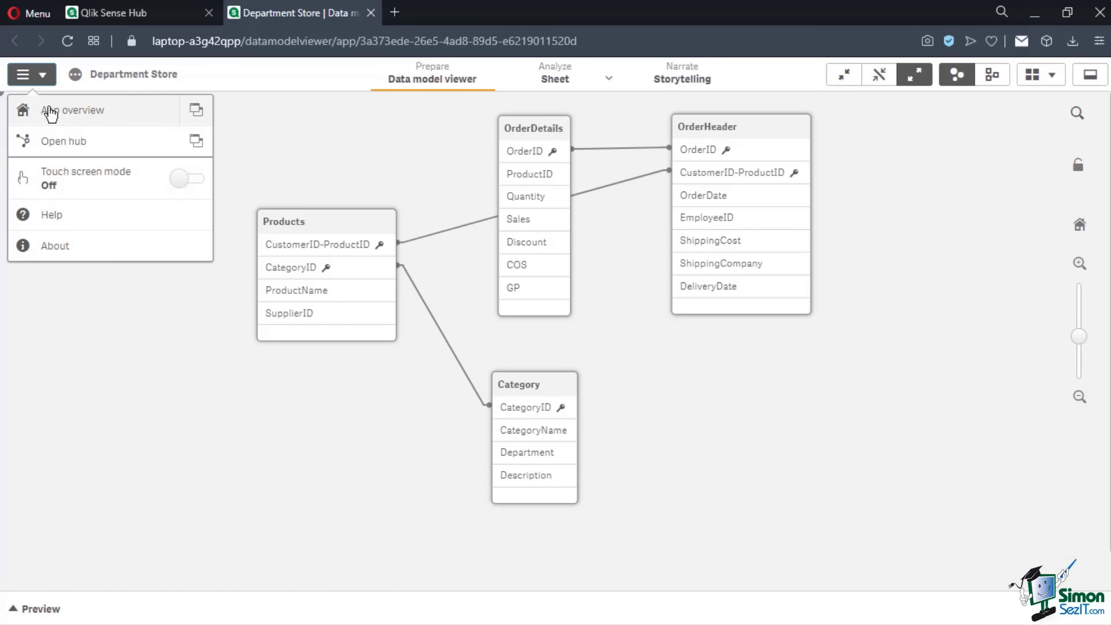
pyautogui.click(49, 110)
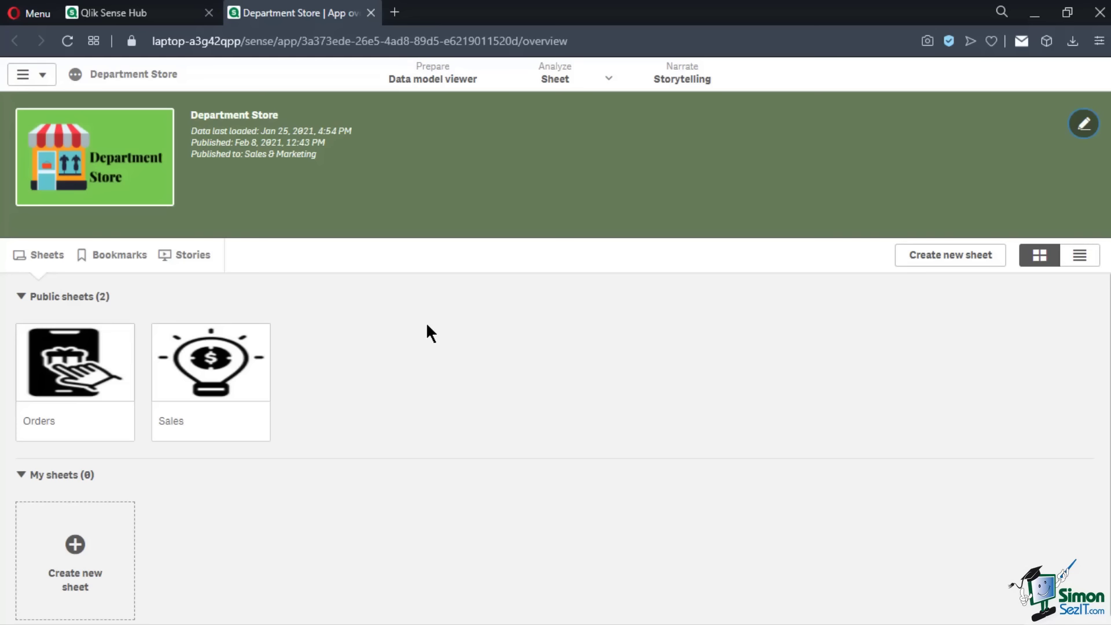
# Unapprove the public Orders sheet and unpublish it
pyautogui.rightClick(103, 373)
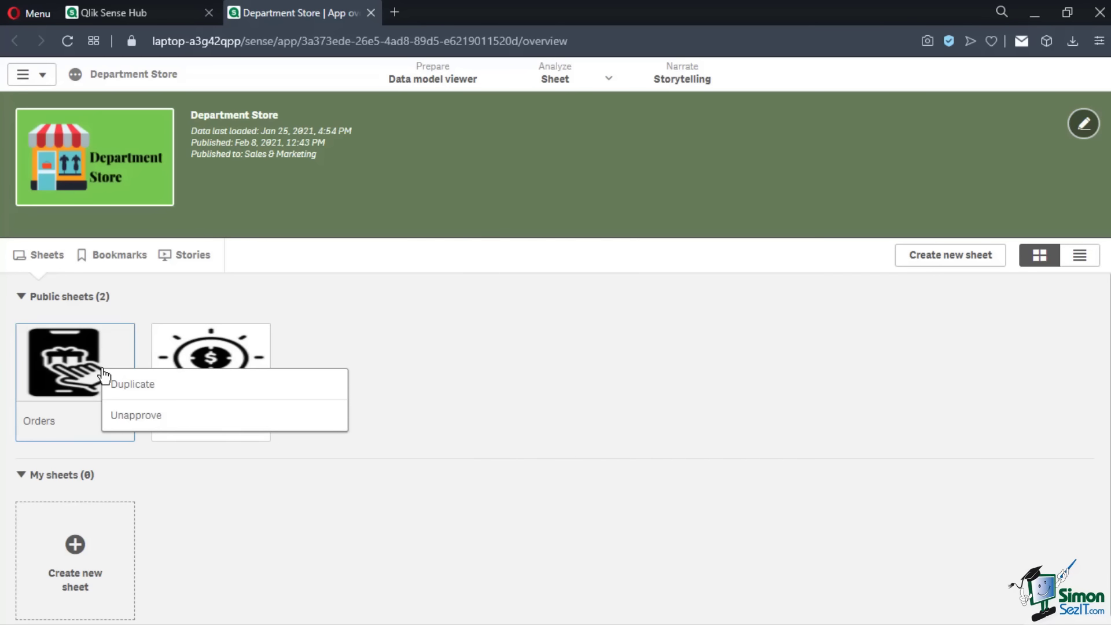
pyautogui.click(124, 418)
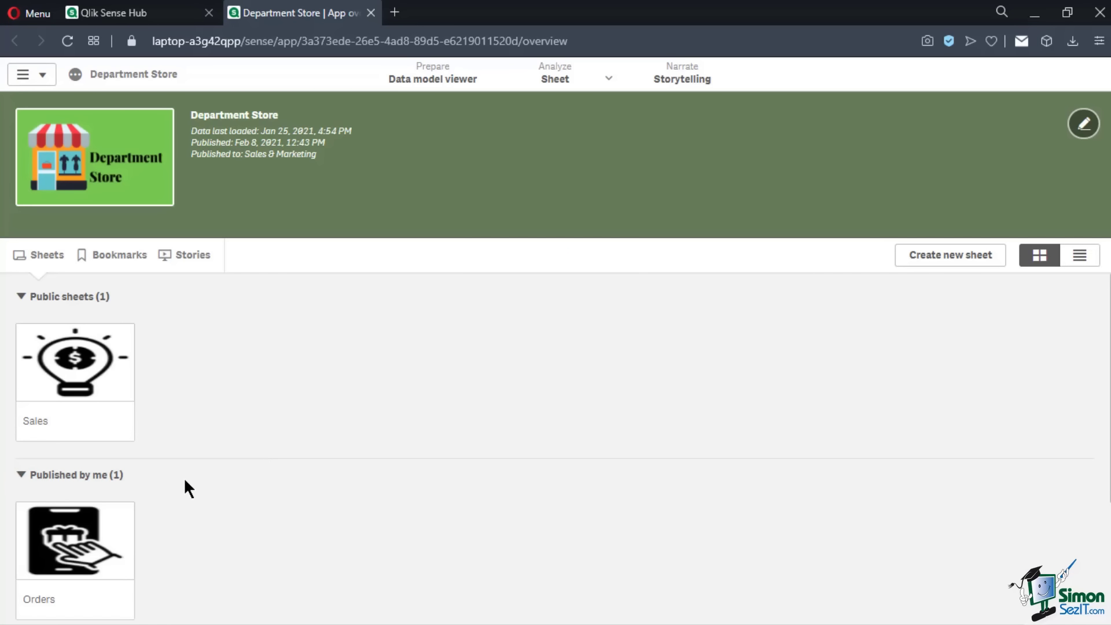
pyautogui.rightClick(124, 535)
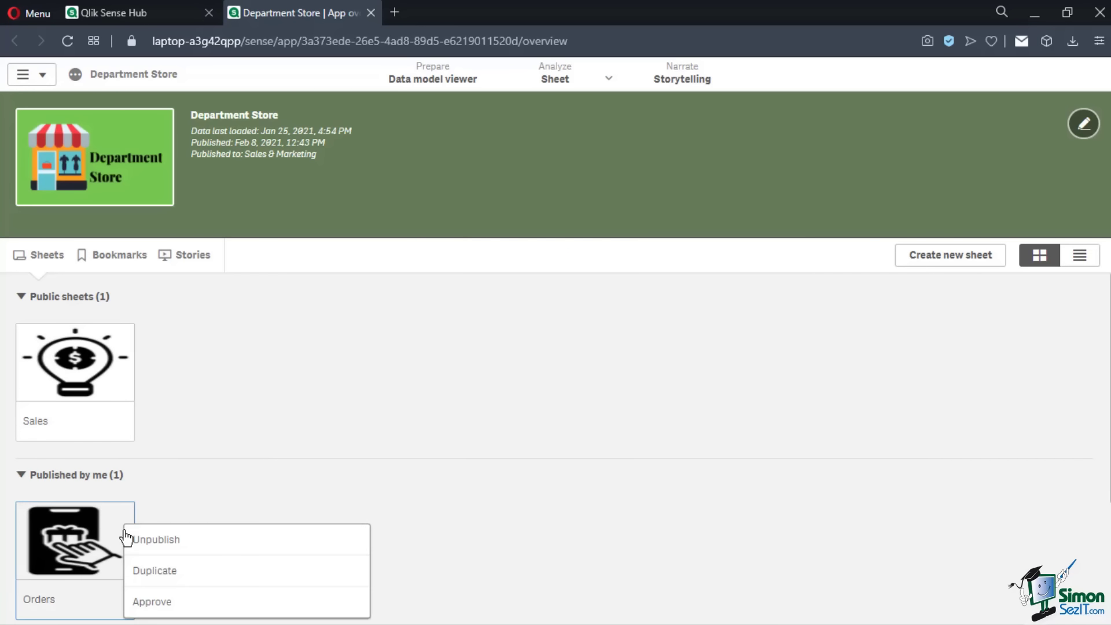
pyautogui.click(154, 547)
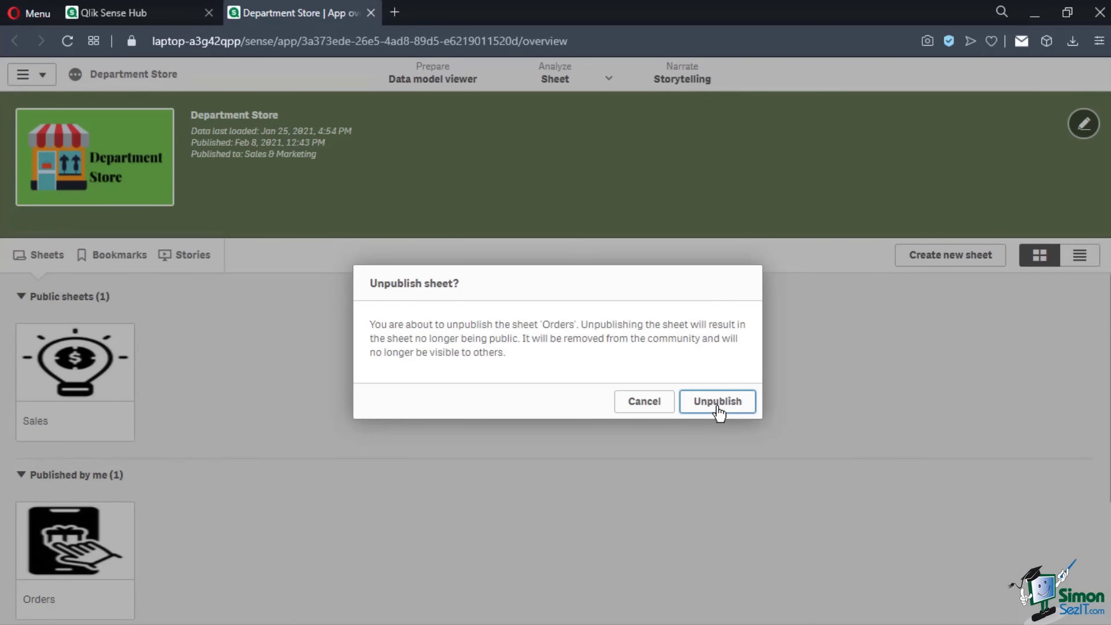
pyautogui.click(718, 402)
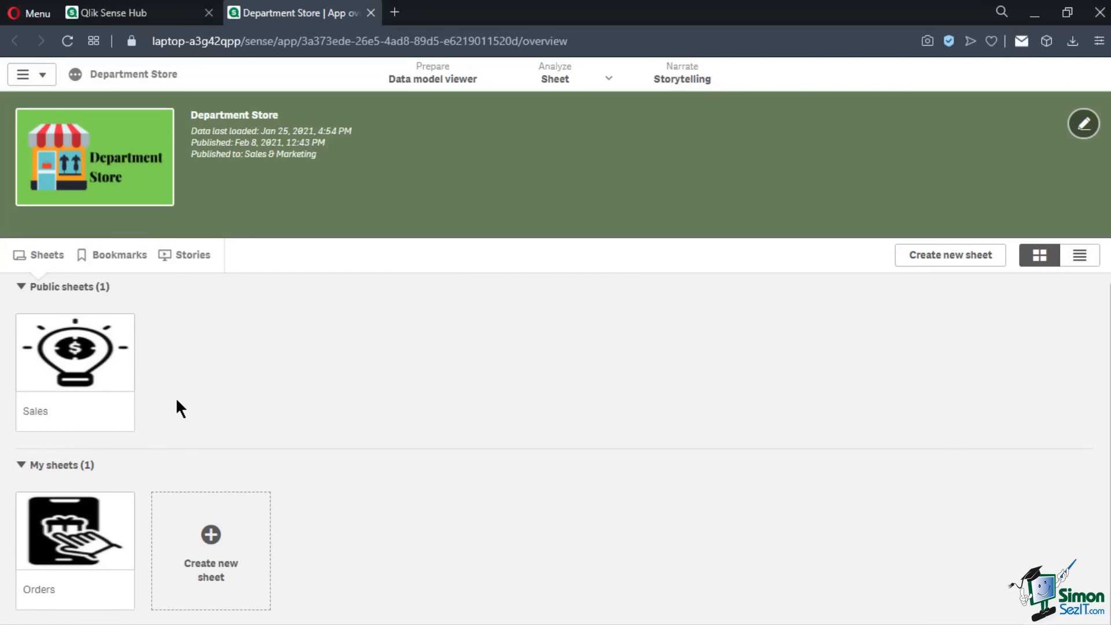
# Open the Sales sheet and filter it to the Sportwear category using the sales by category bar chart
pyautogui.click(90, 377)
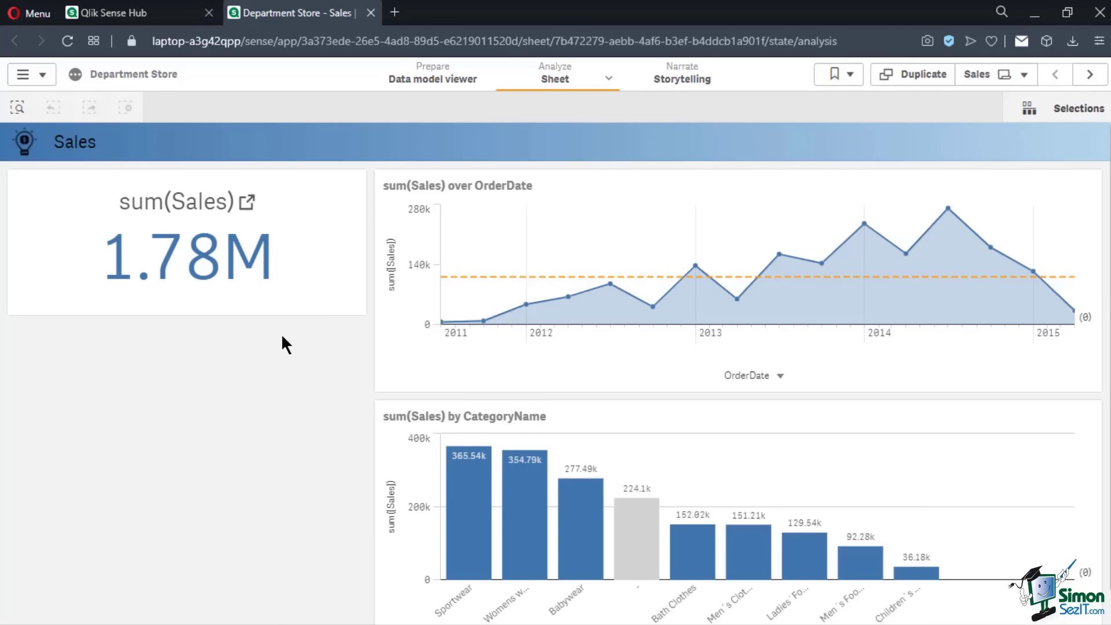
pyautogui.click(470, 547)
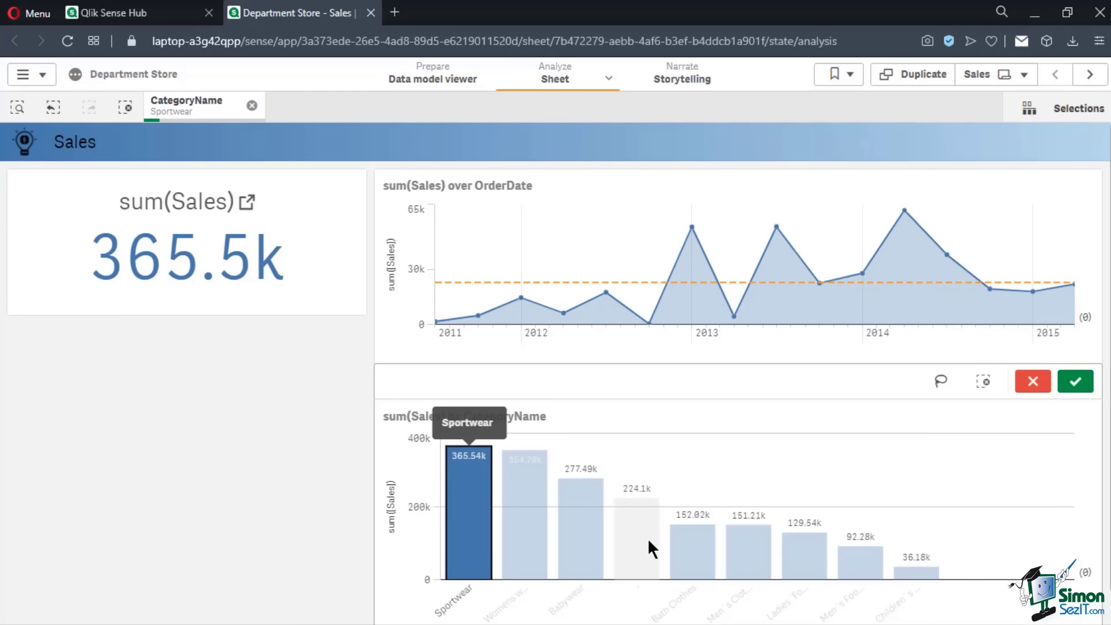
pyautogui.click(1075, 381)
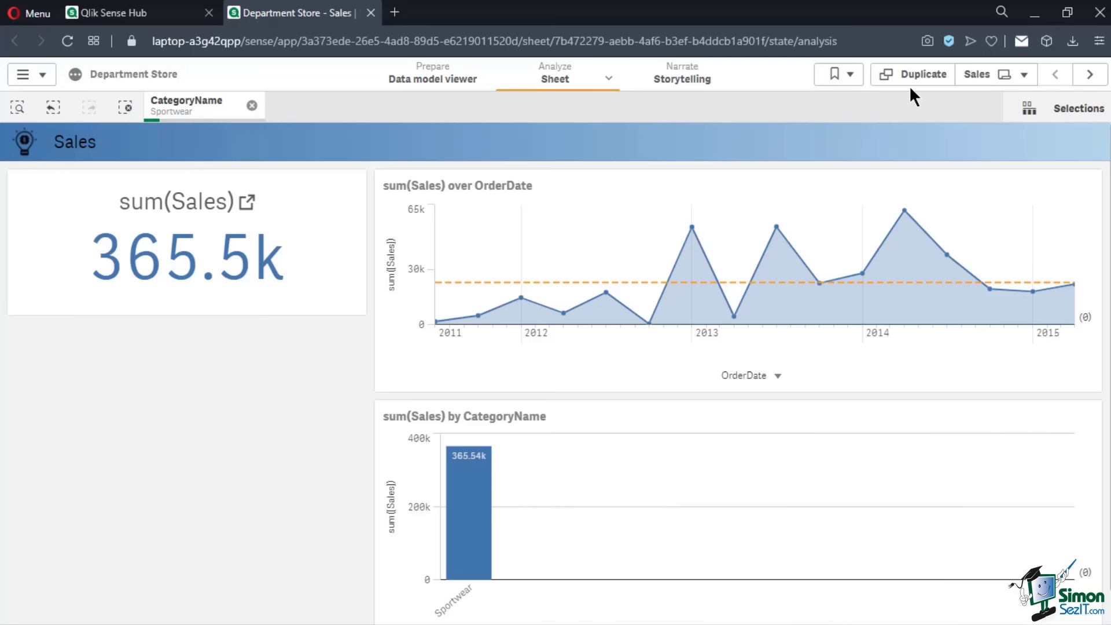
# Create a bookmark of the current Sportwear selection titled Sportswear and close the bookmark list
pyautogui.click(859, 81)
pyautogui.click(984, 112)
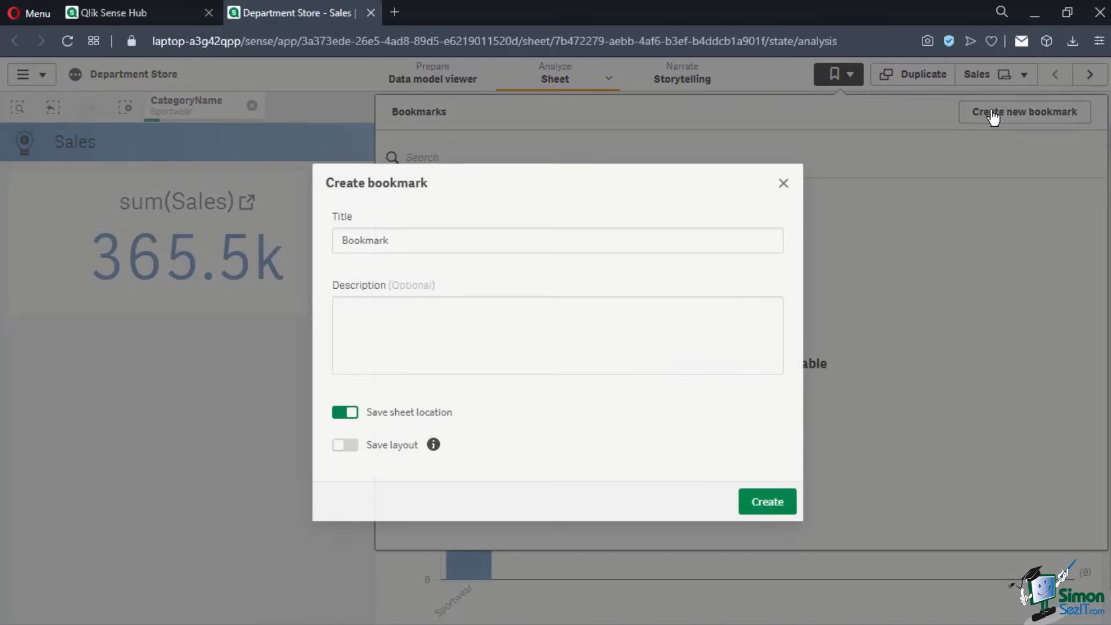
pyautogui.click(452, 242)
pyautogui.hotkey('ctrl', 'a')
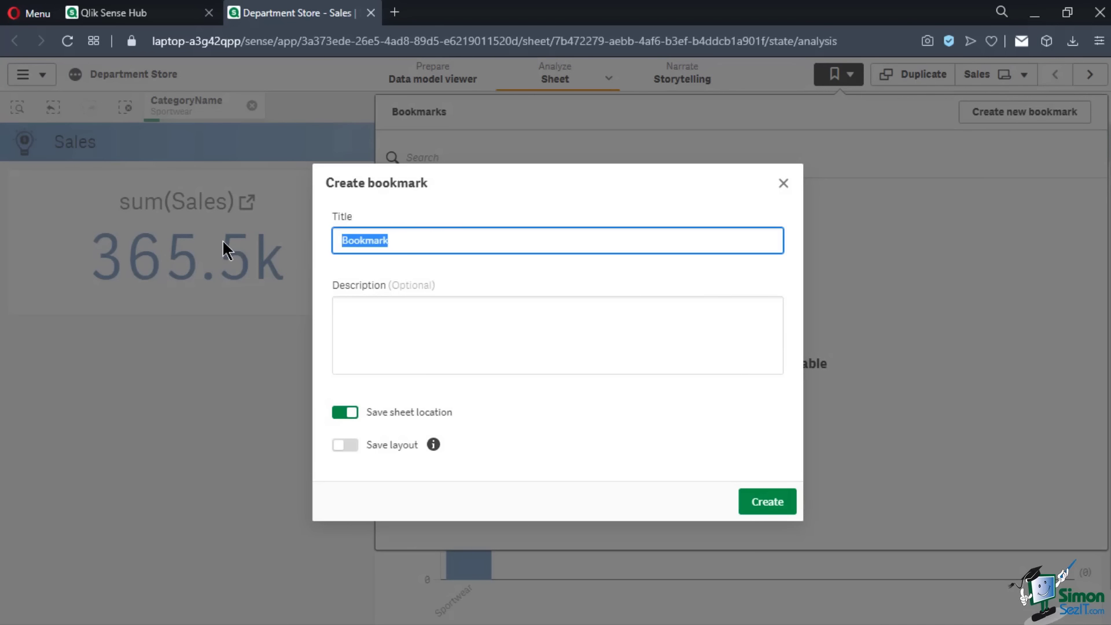
pyautogui.write('Sportws')
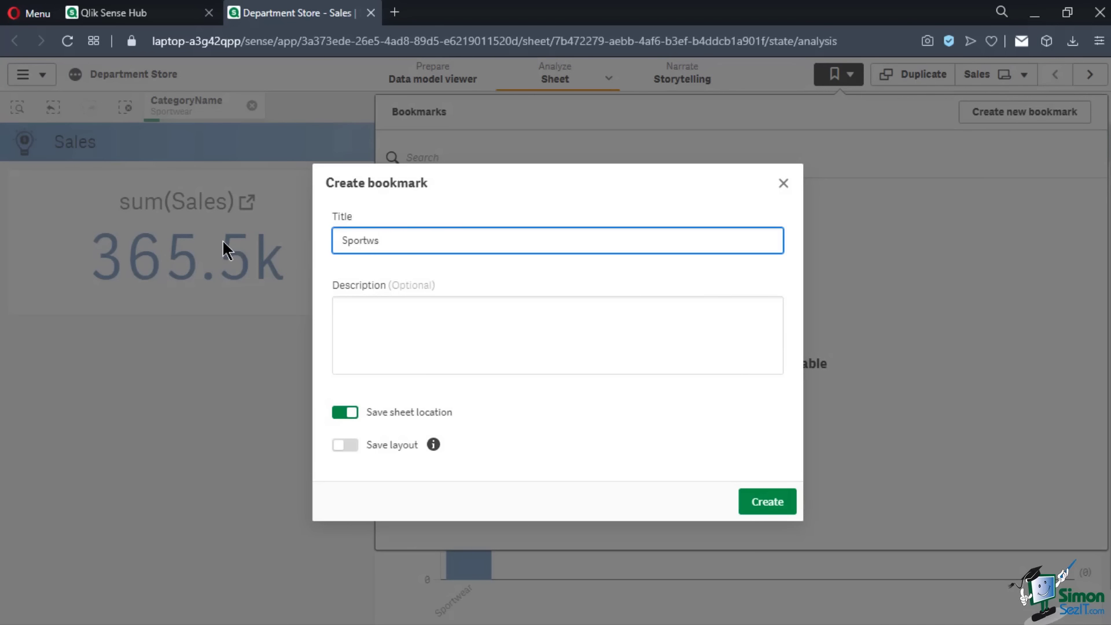
pyautogui.press('BackSpace')
pyautogui.write('wear')
pyautogui.click(378, 240)
pyautogui.press('BackSpace')
pyautogui.write('s')
pyautogui.click(762, 502)
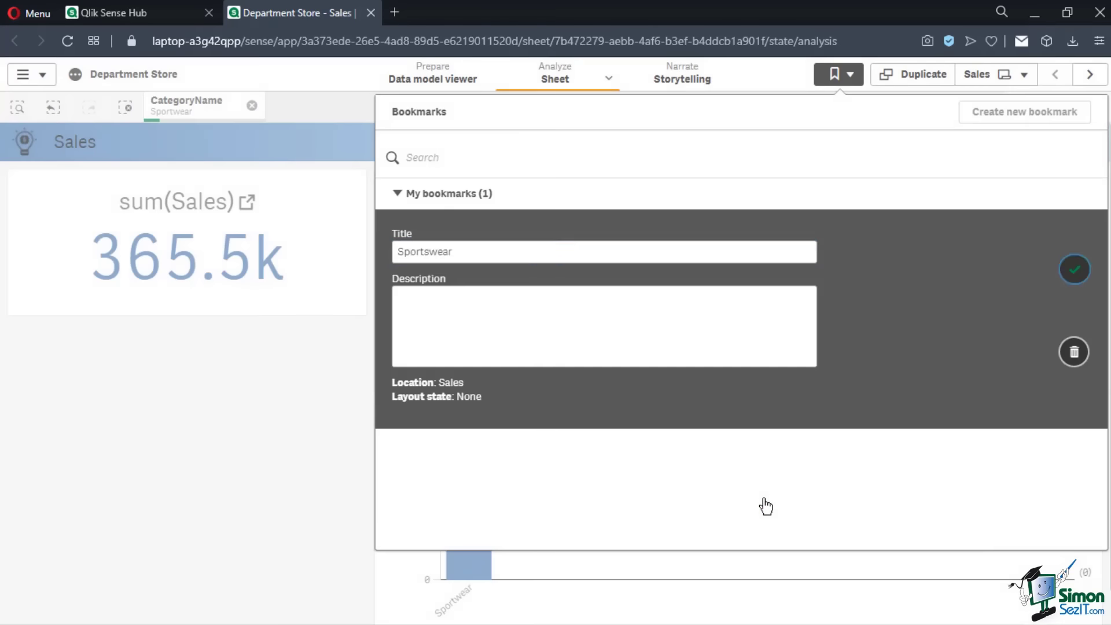
pyautogui.click(1072, 274)
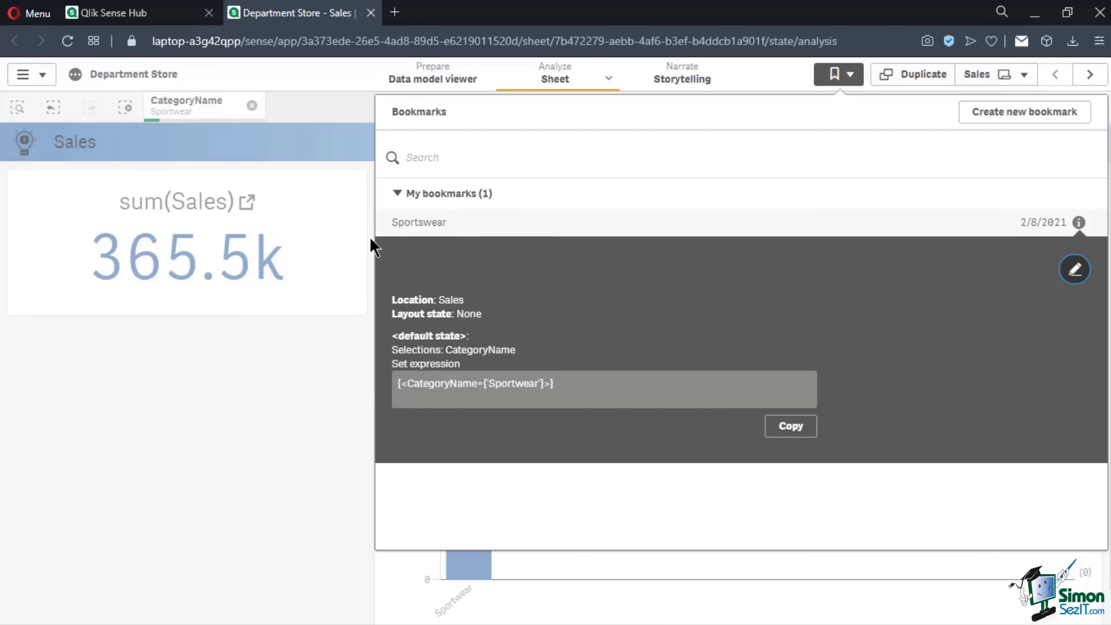
pyautogui.click(294, 370)
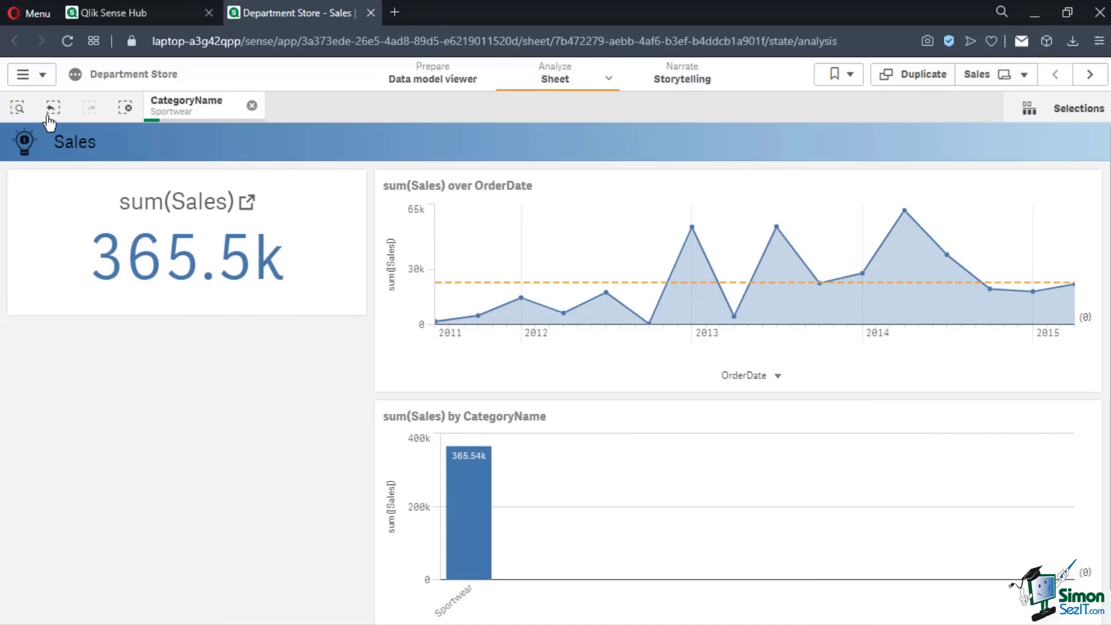
# Search the data for Shorts to select the product Squash Shorts, and clear the CategoryName selection
pyautogui.click(18, 108)
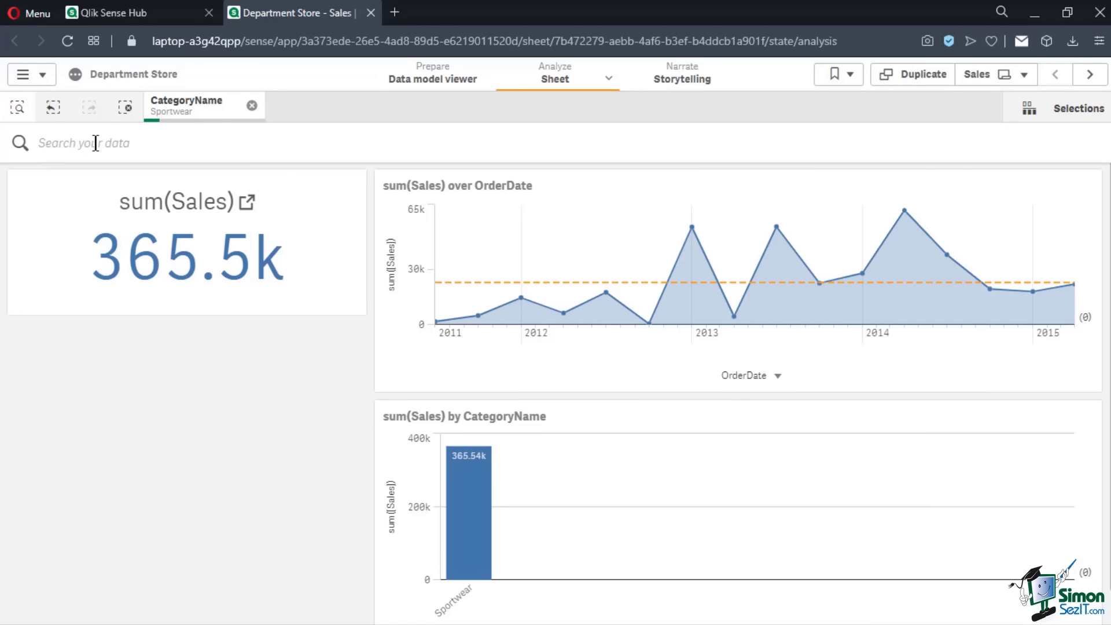
pyautogui.write('Shorts')
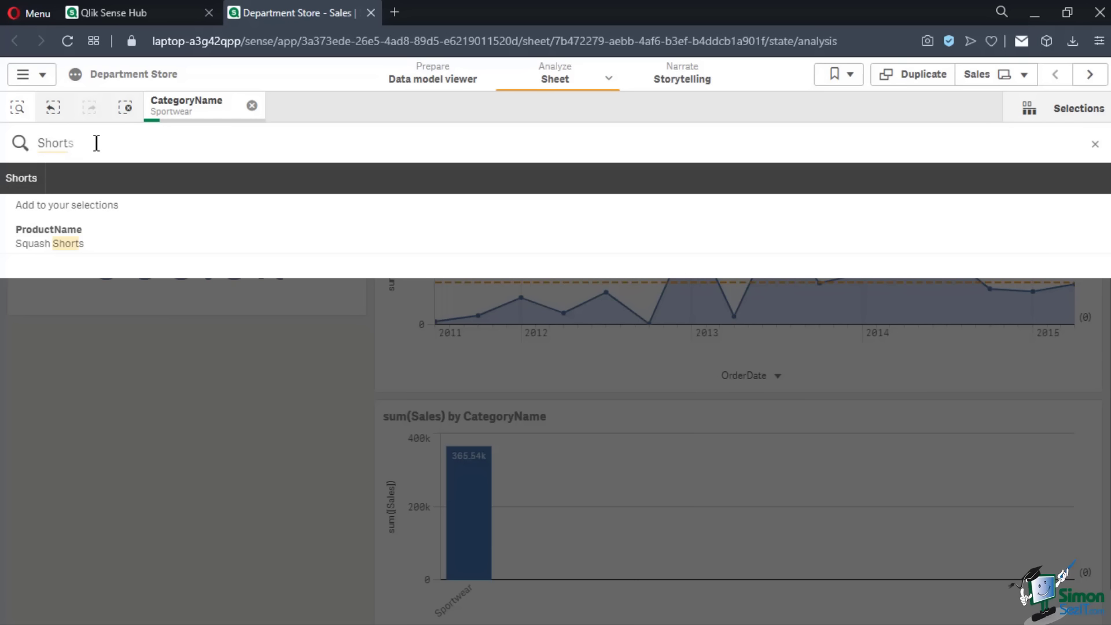
pyautogui.click(68, 246)
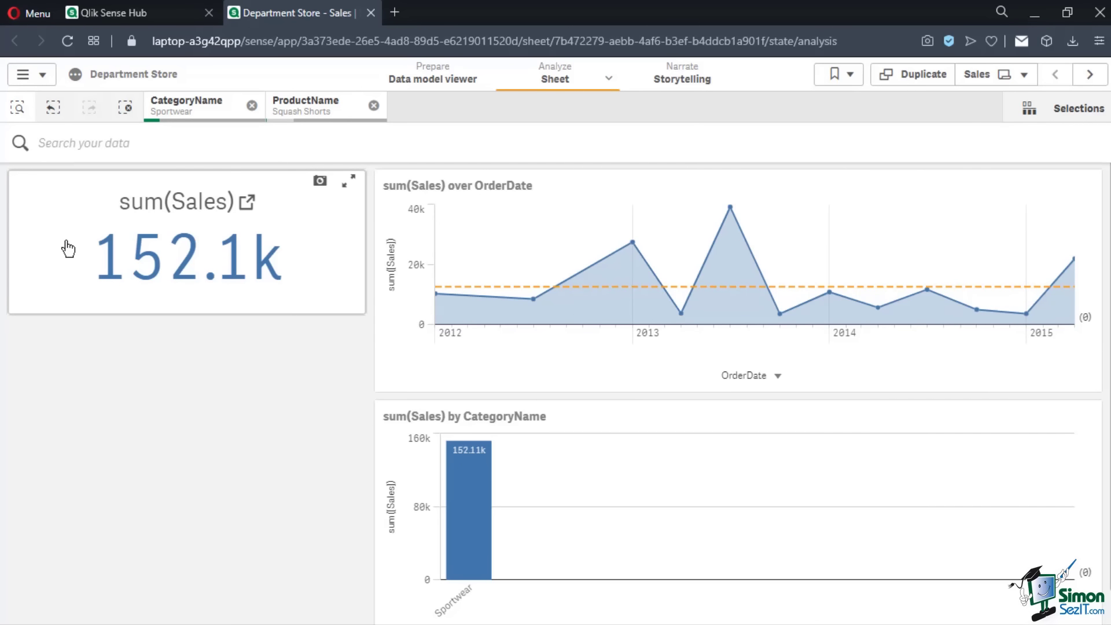
pyautogui.click(252, 107)
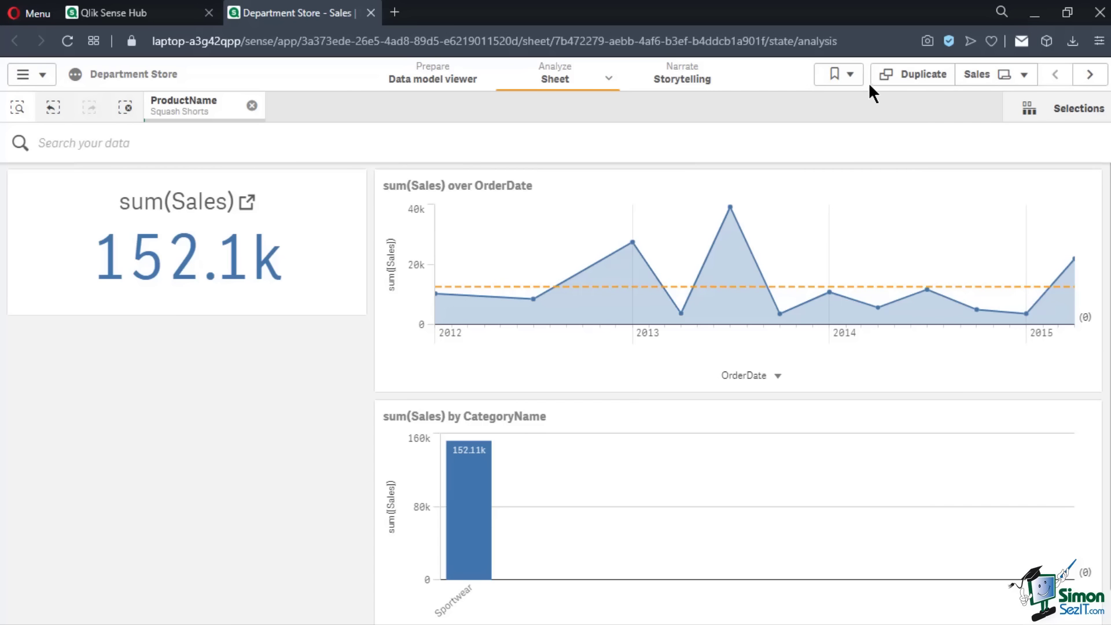
# Unapprove the public Sales sheet and unpublish it
pyautogui.click(1012, 84)
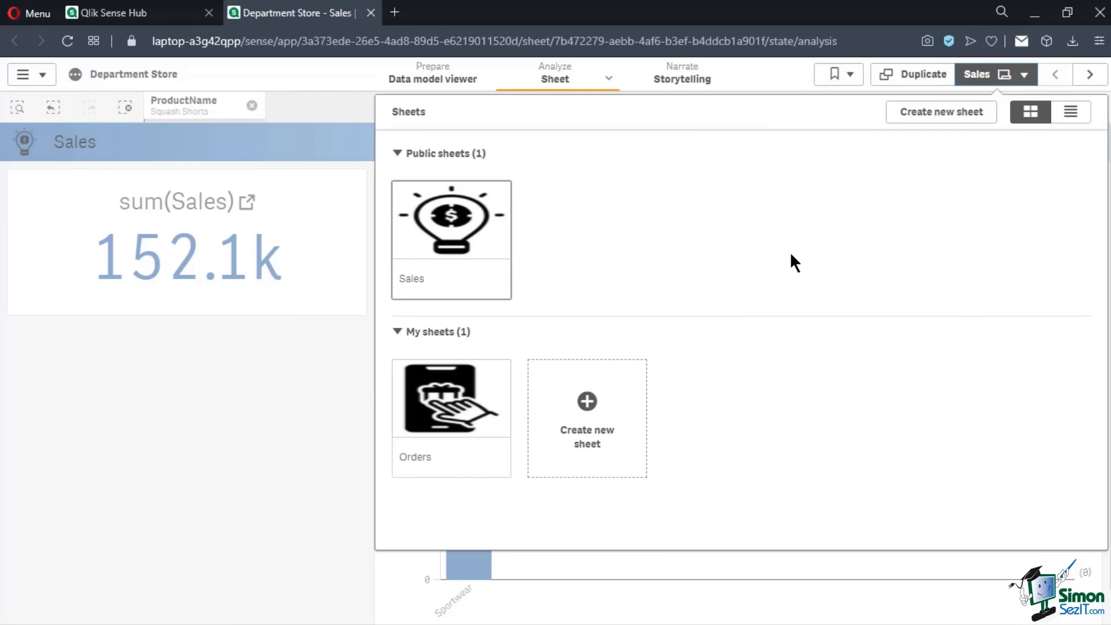
pyautogui.rightClick(478, 266)
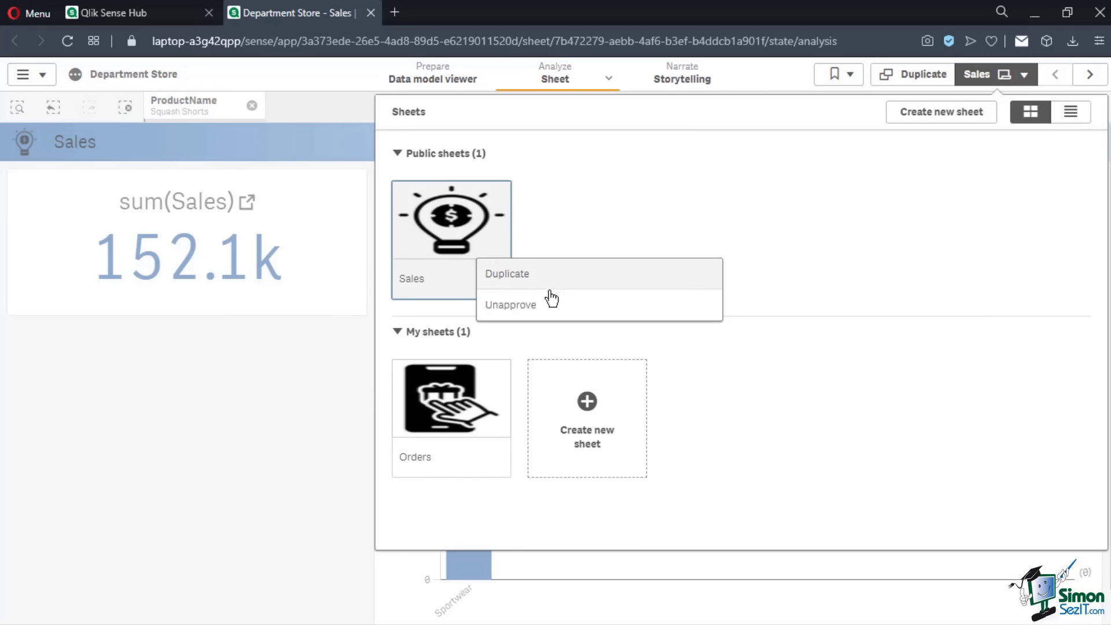
pyautogui.click(552, 313)
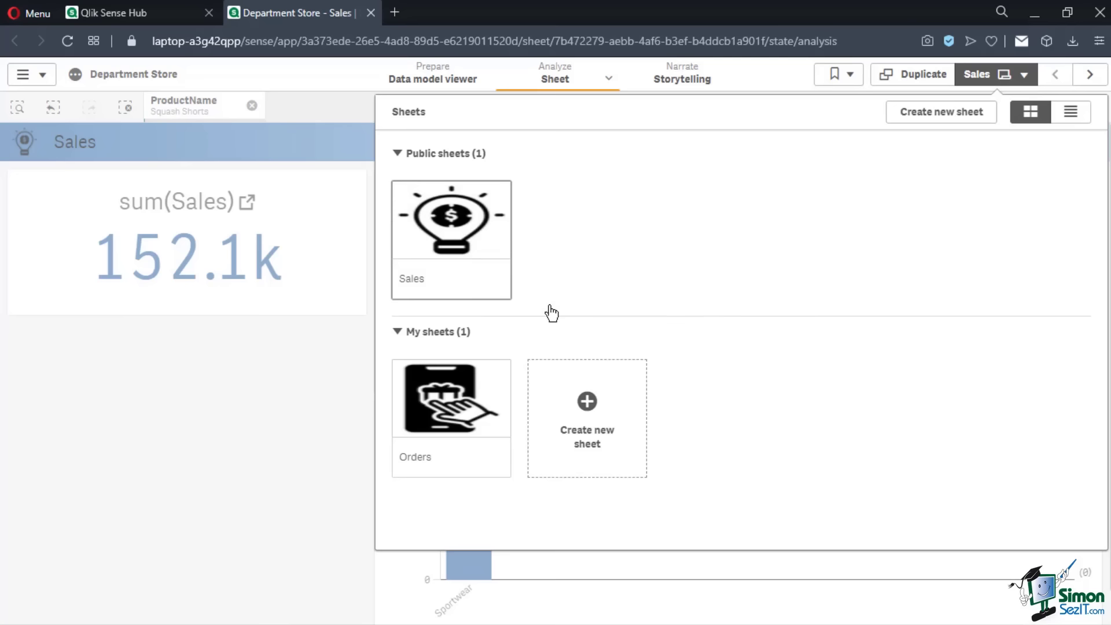
pyautogui.rightClick(483, 257)
pyautogui.click(531, 273)
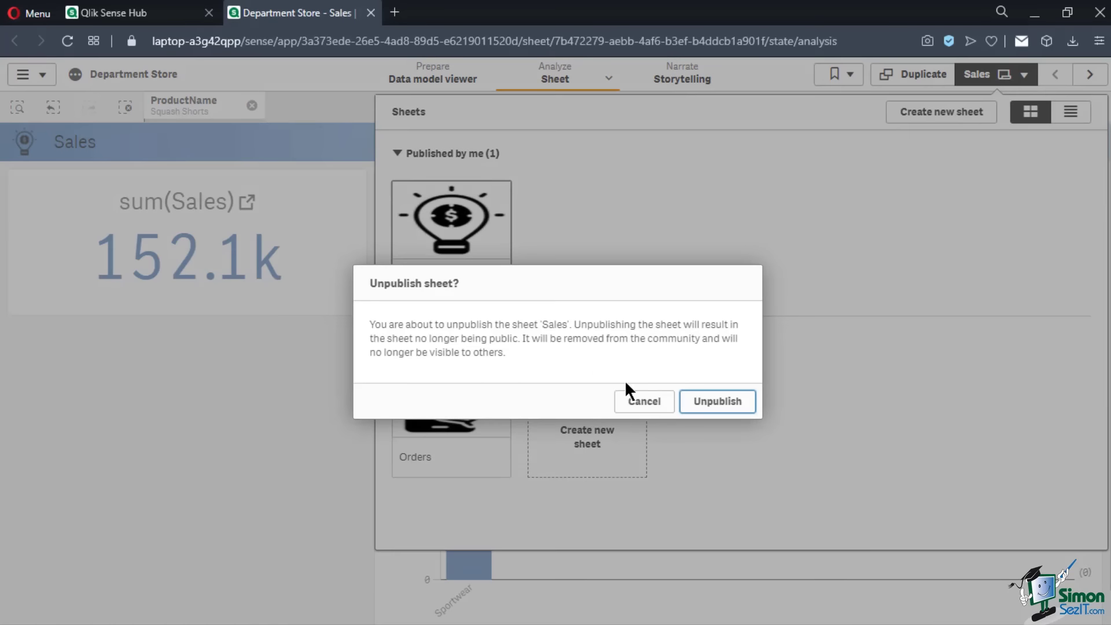
pyautogui.click(713, 411)
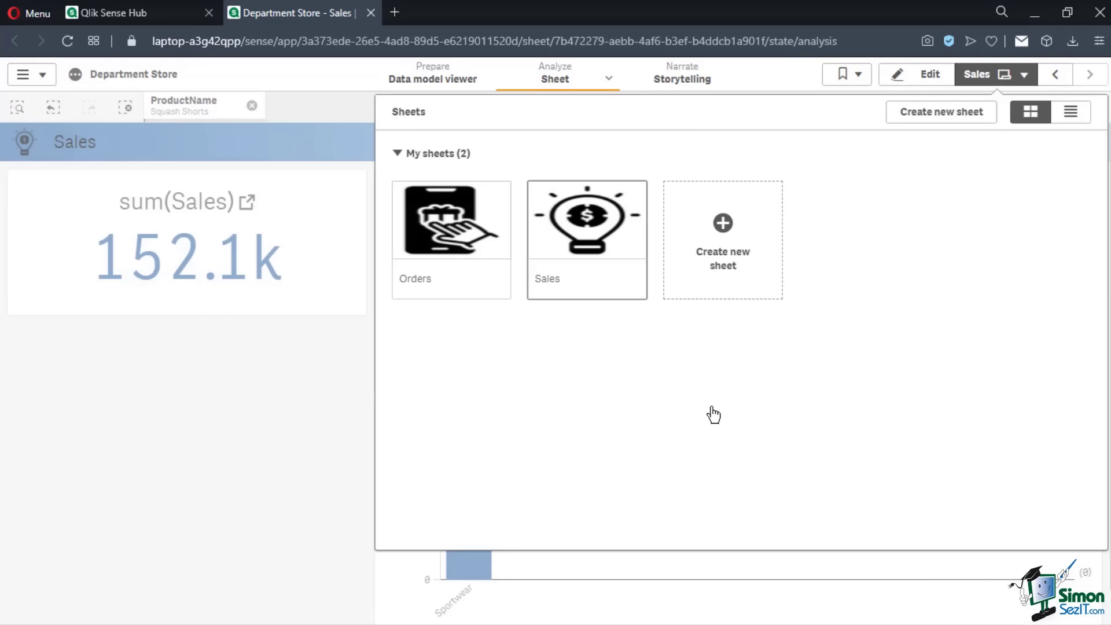
# Open the Sales sheet for editing and look through its available master items
pyautogui.click(628, 246)
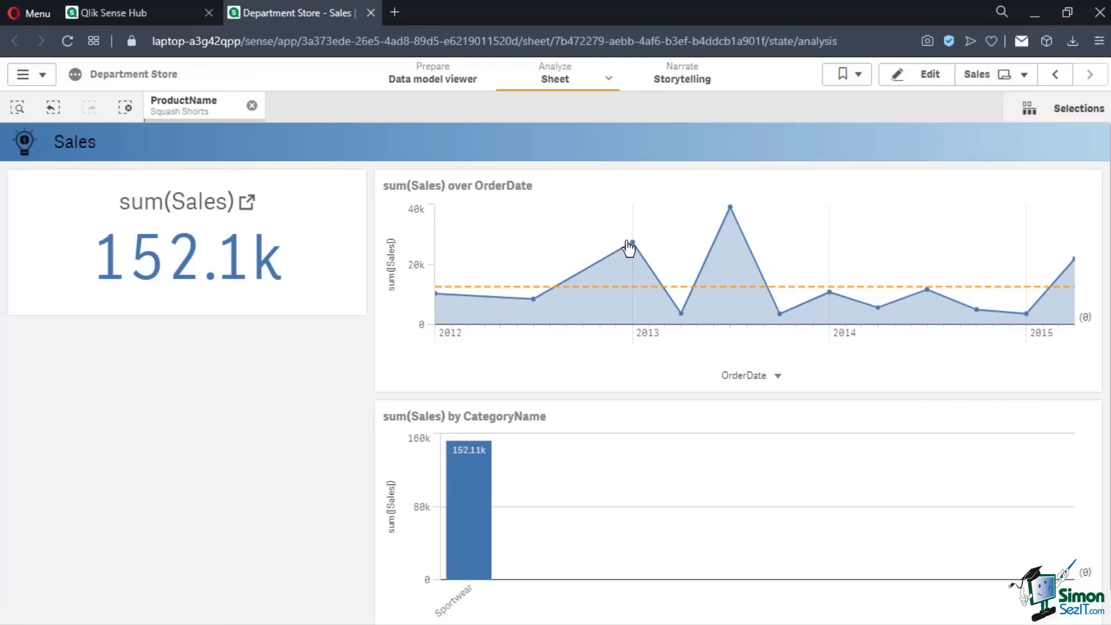
pyautogui.click(919, 86)
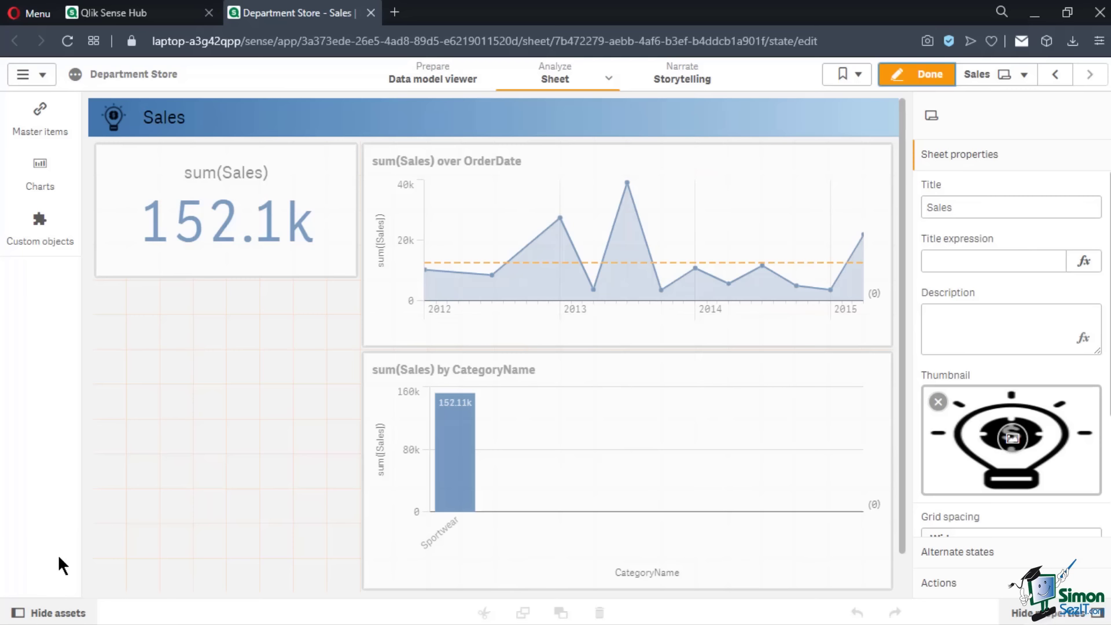
pyautogui.click(51, 129)
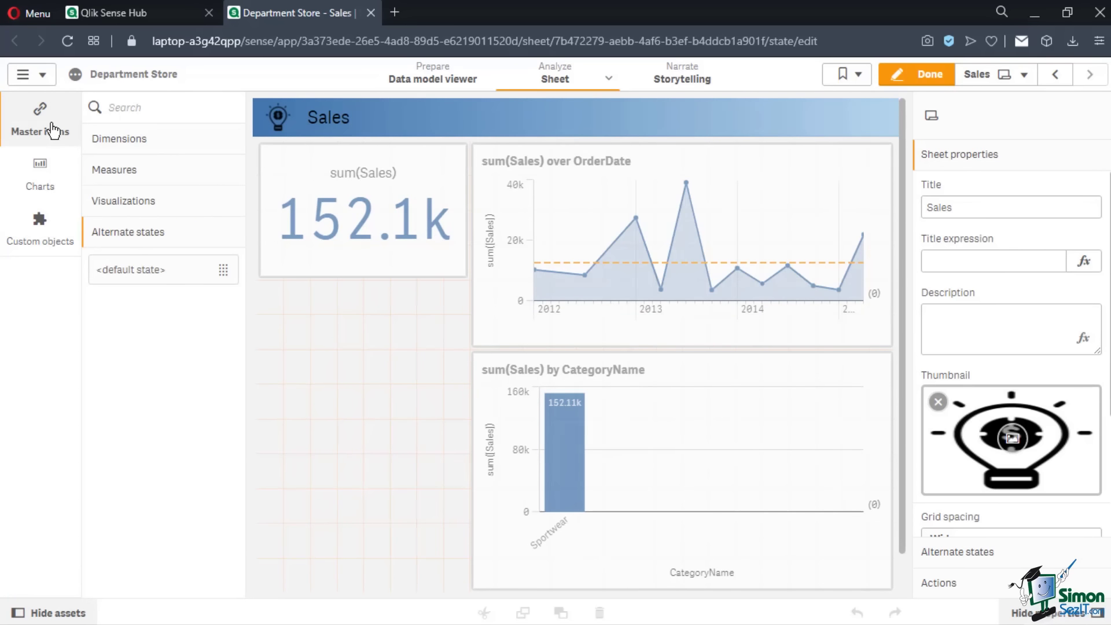
pyautogui.click(52, 130)
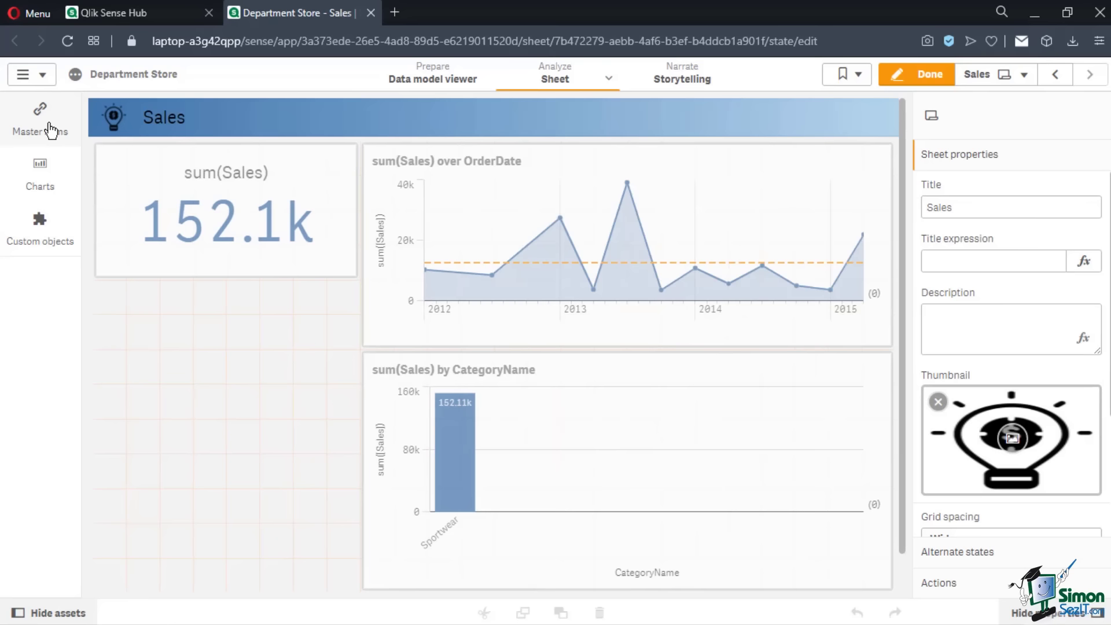
# Add a table in the empty area below the sum(Sales) KPI with ProductName as its dimension
pyautogui.click(61, 186)
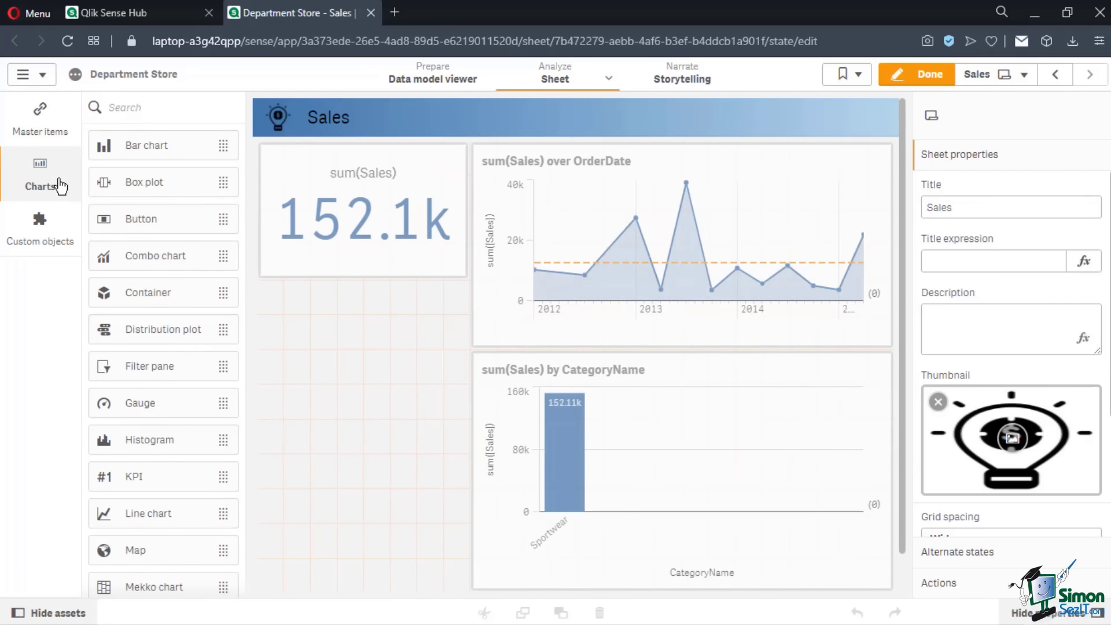
pyautogui.scroll(-3, 183, 271)
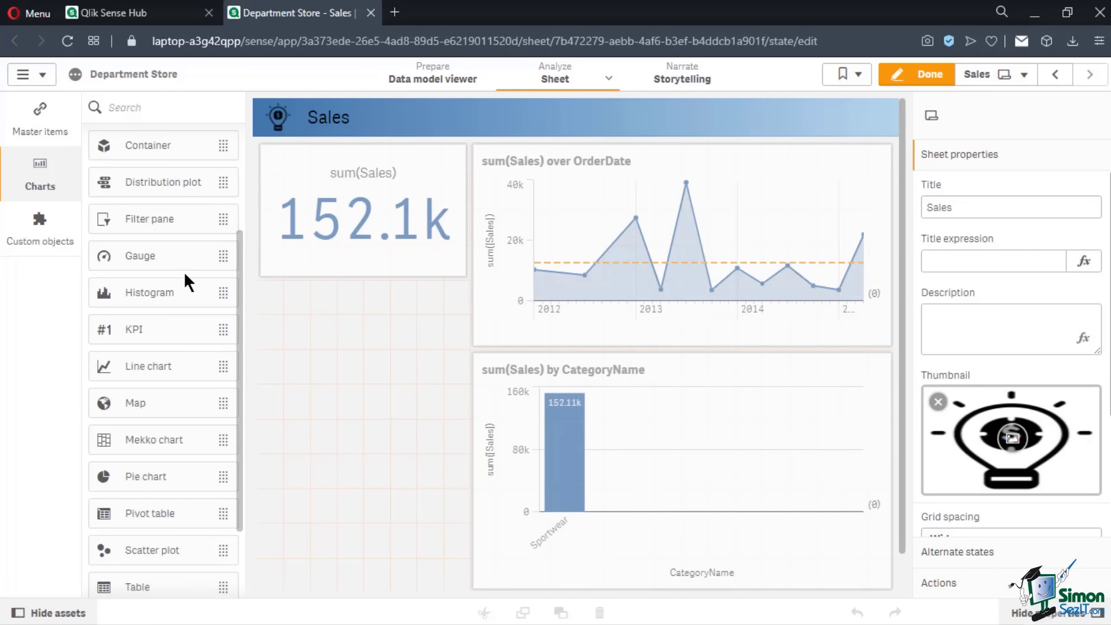
pyautogui.scroll(-3, 183, 270)
pyautogui.moveTo(313, 430); pyautogui.dragTo(364, 579)
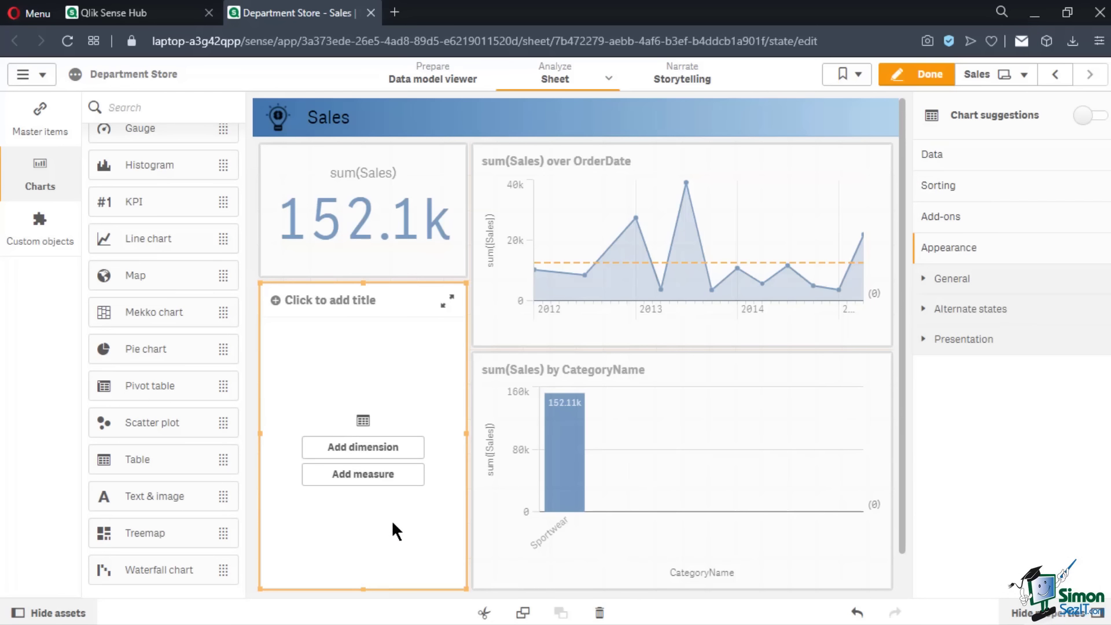
pyautogui.click(402, 447)
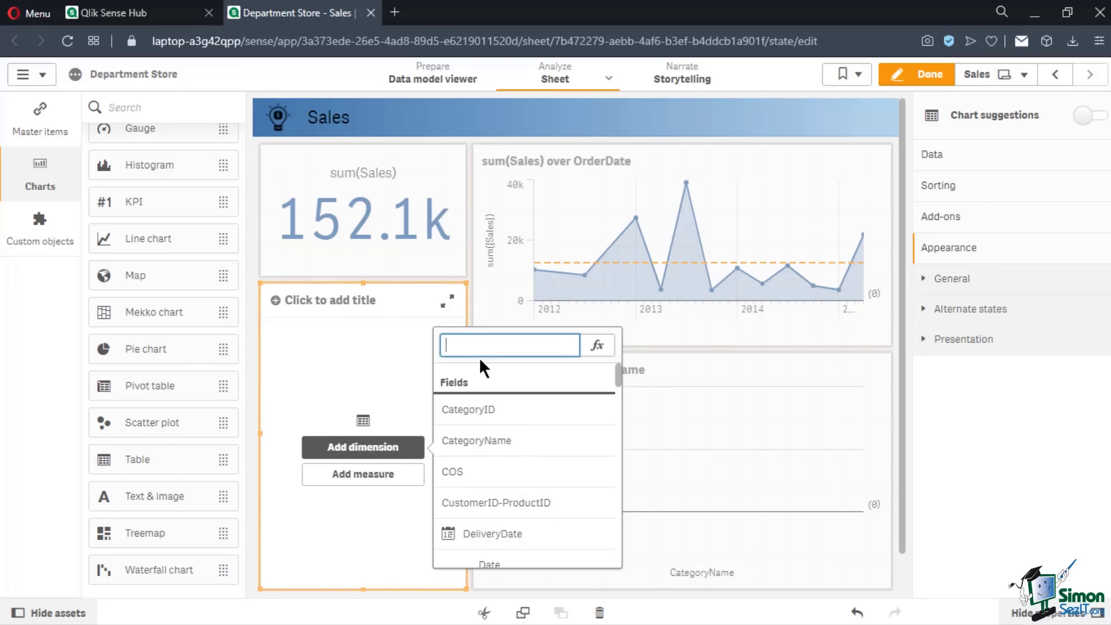
pyautogui.write('prod')
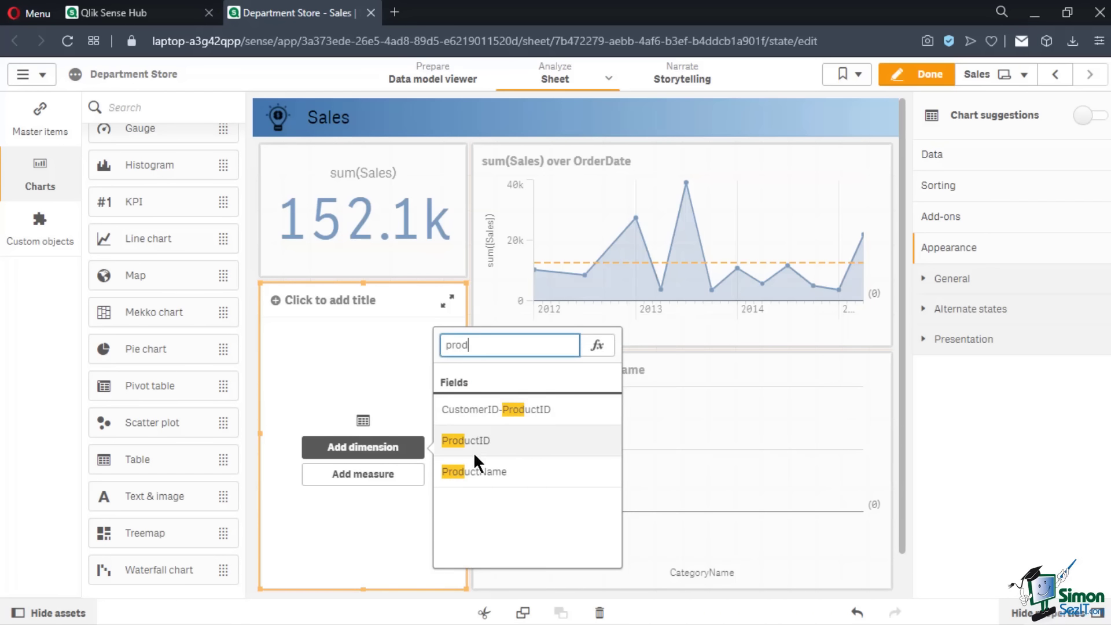
pyautogui.click(473, 470)
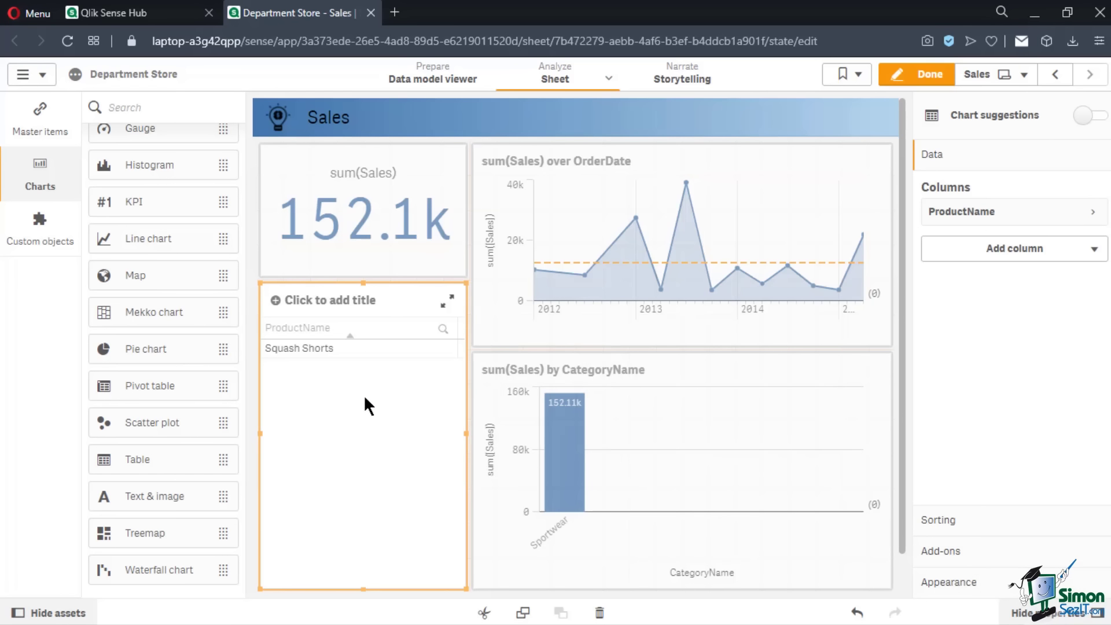
# Add a Sum(Sales) measure column to the ProductName table and finish editing the Sales sheet
pyautogui.click(1014, 261)
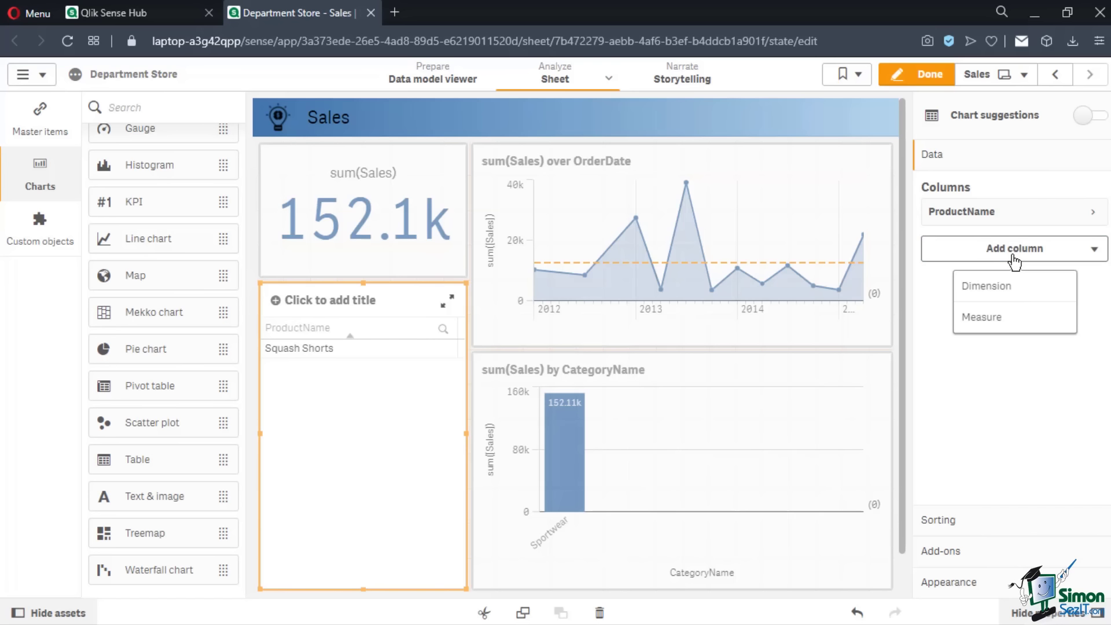
pyautogui.click(1005, 317)
pyautogui.write('sal')
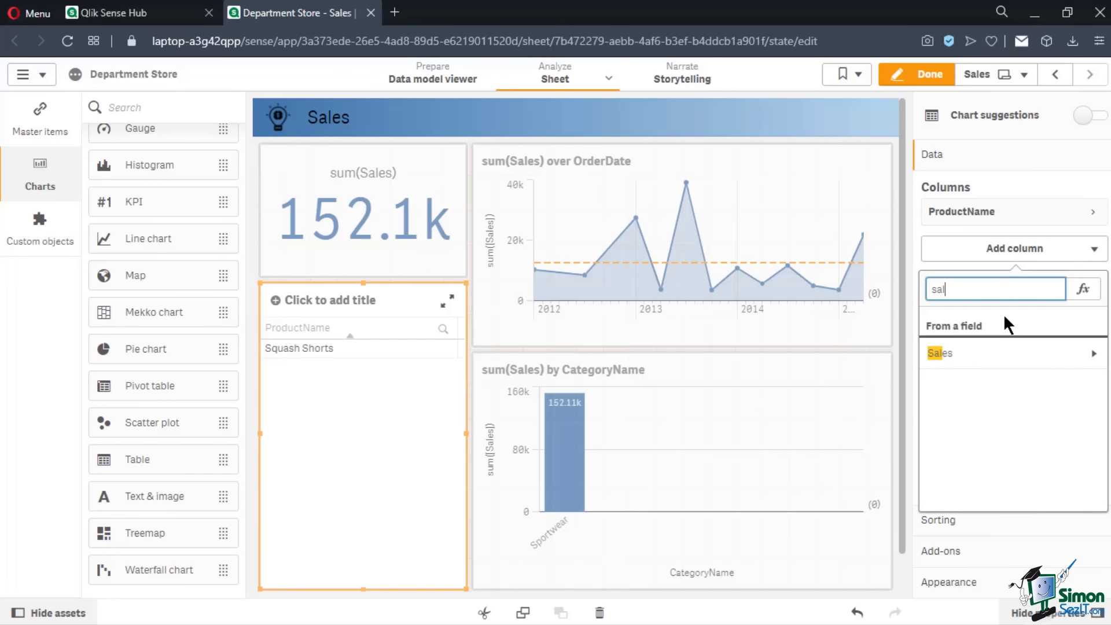
pyautogui.click(978, 359)
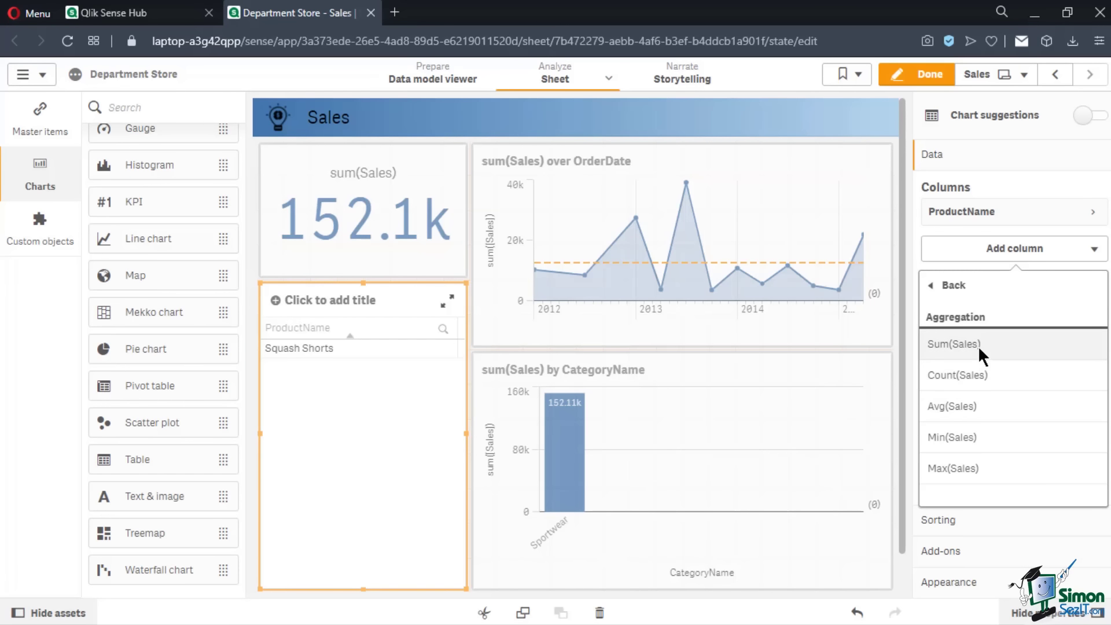
pyautogui.click(979, 345)
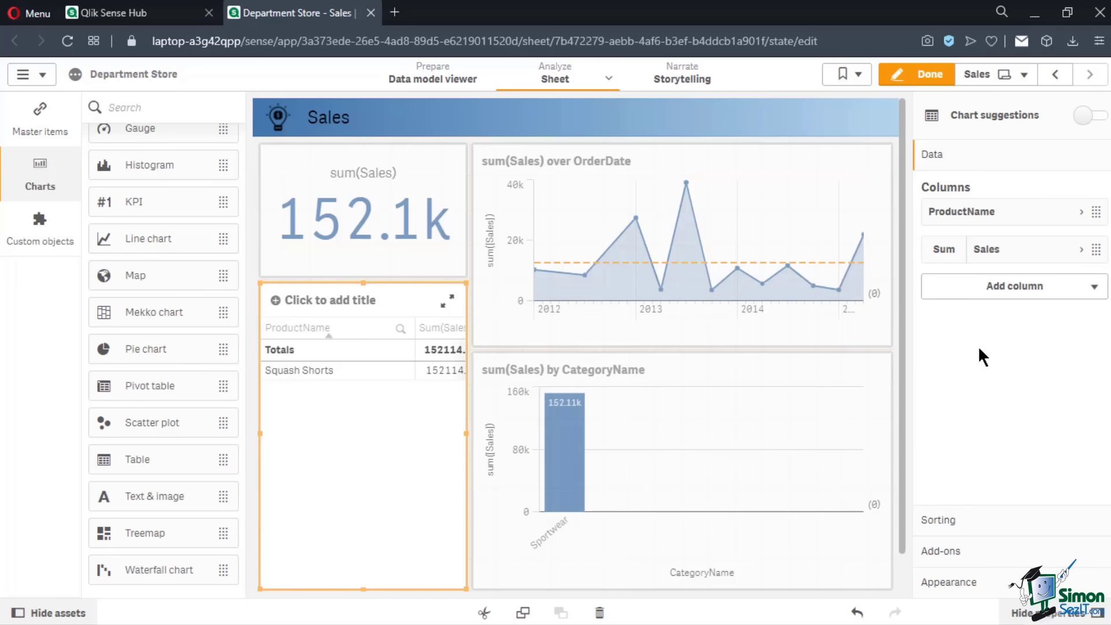
pyautogui.click(923, 75)
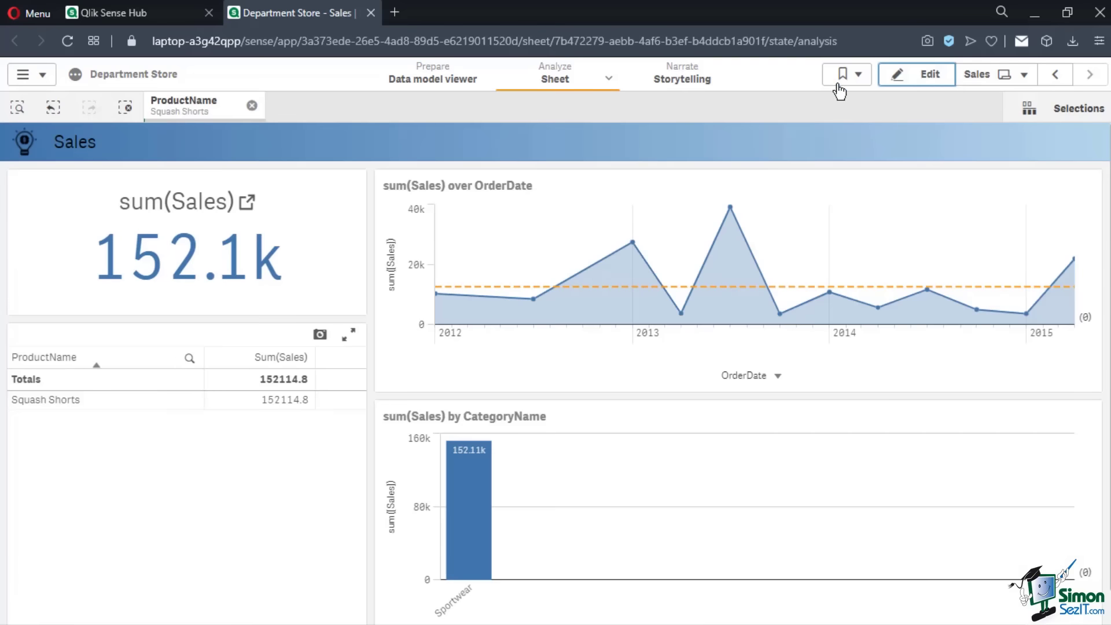
# Clear the Squash Shorts selection and publish the Sales sheet to the Department Store community
pyautogui.click(128, 108)
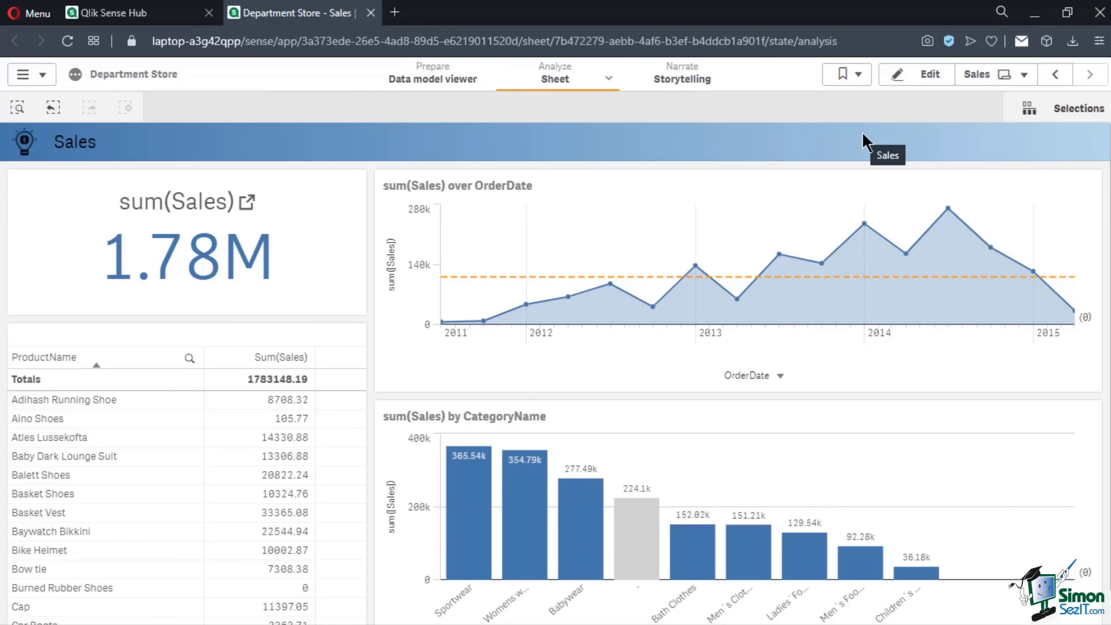
pyautogui.click(978, 84)
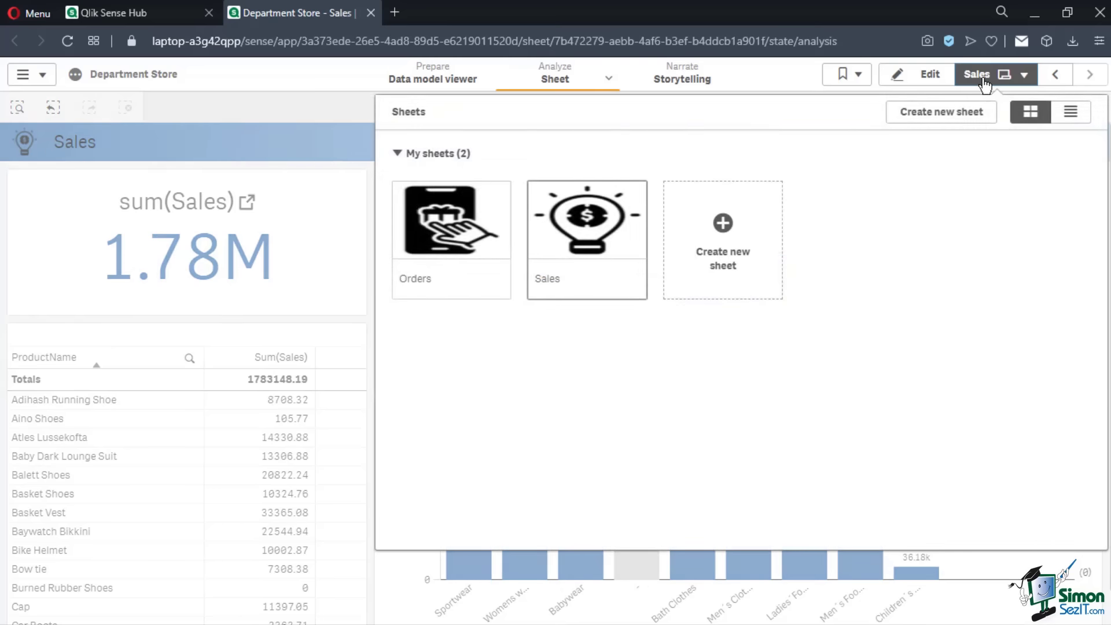
pyautogui.rightClick(581, 238)
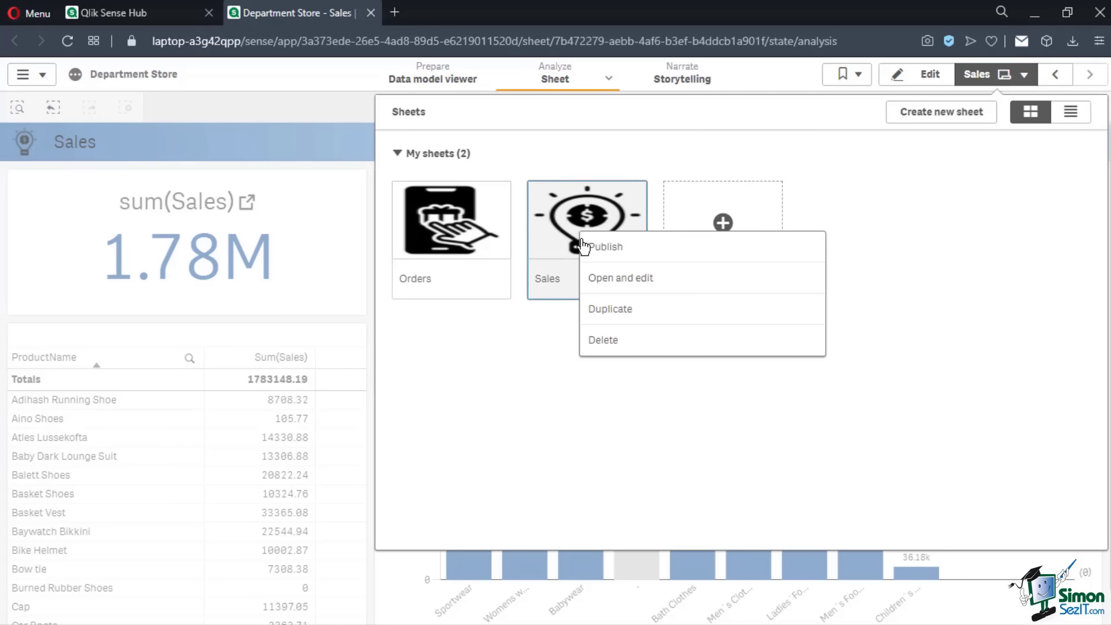
pyautogui.click(648, 249)
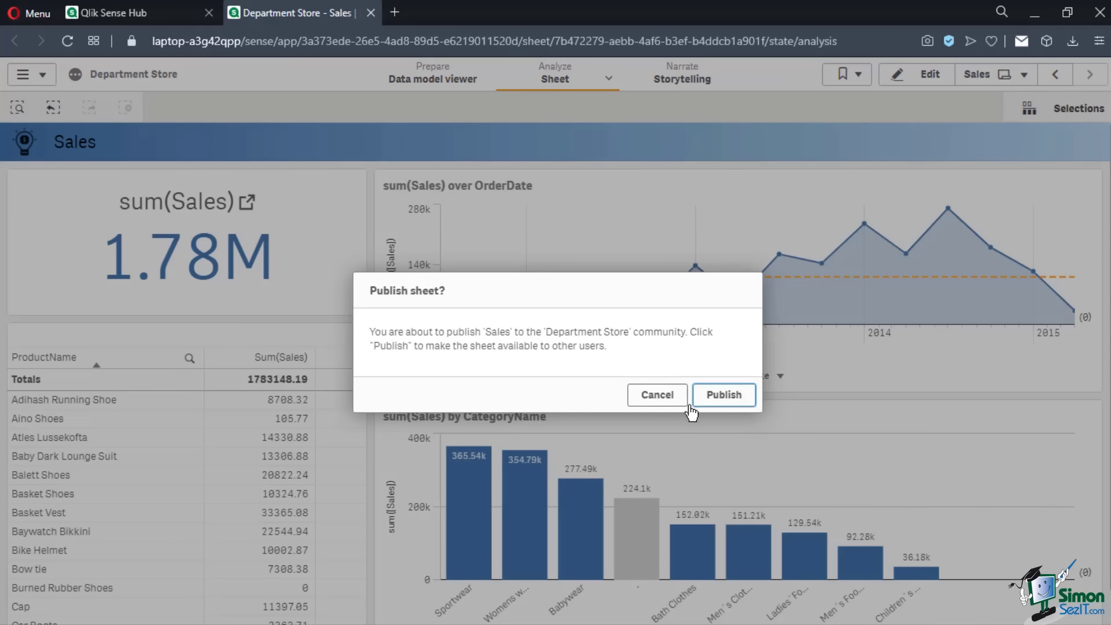
pyautogui.click(724, 395)
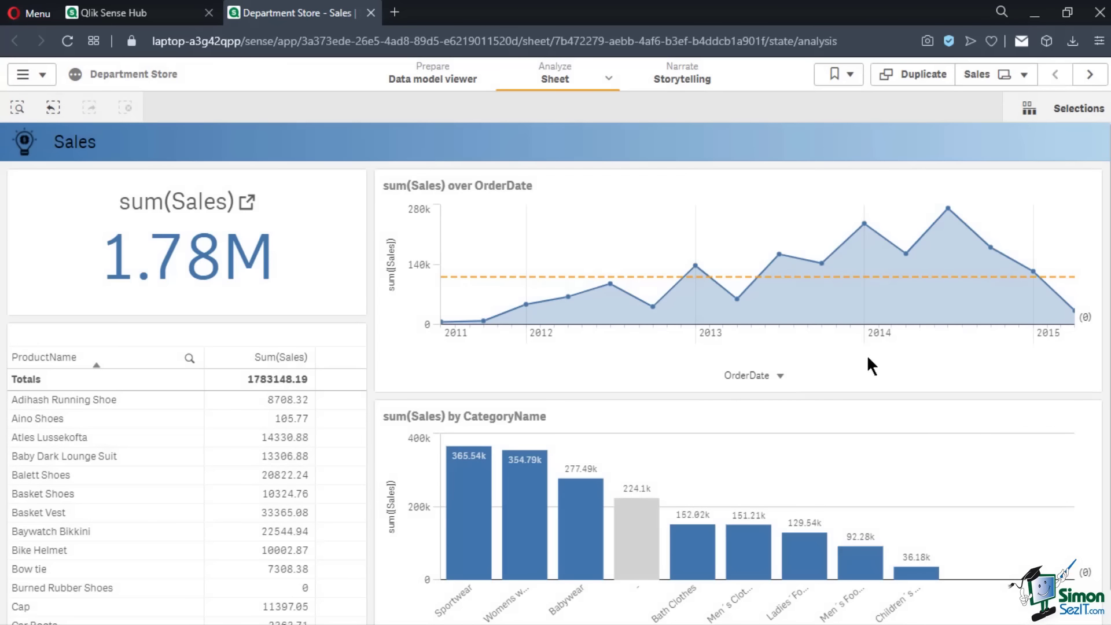
# Approve the published Sales sheet so that it becomes a public sheet
pyautogui.click(1007, 74)
pyautogui.rightClick(463, 235)
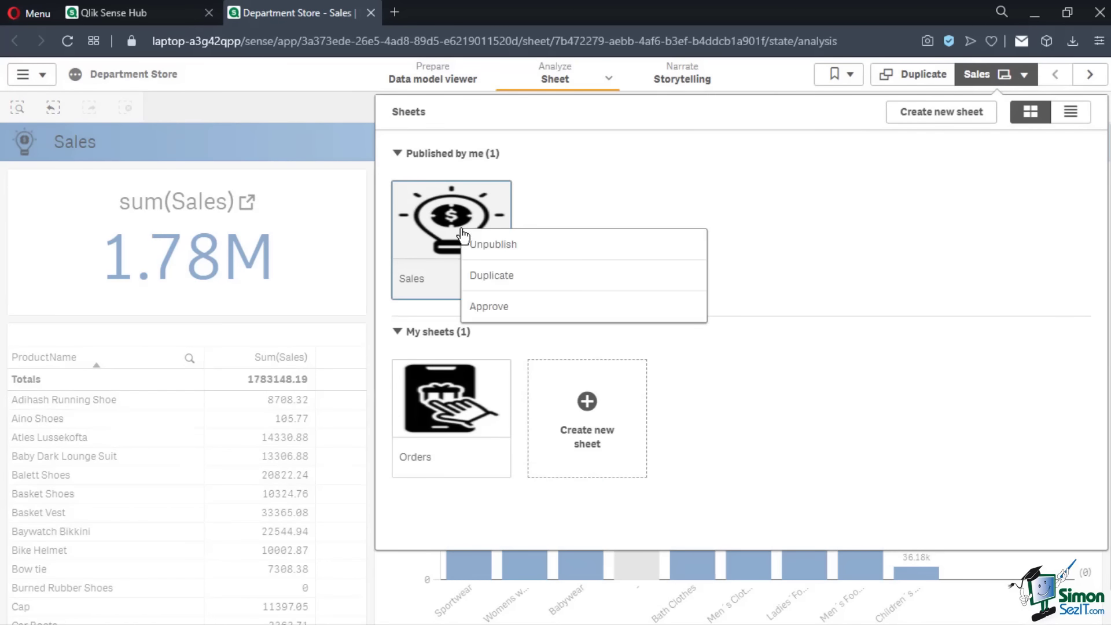
pyautogui.click(496, 308)
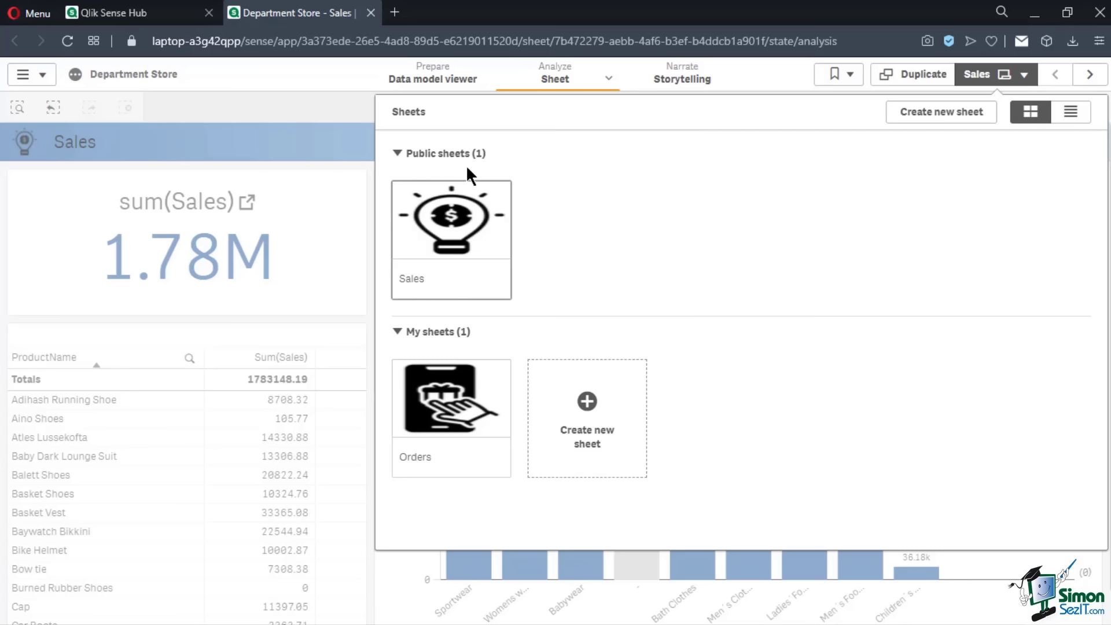
pyautogui.click(1028, 76)
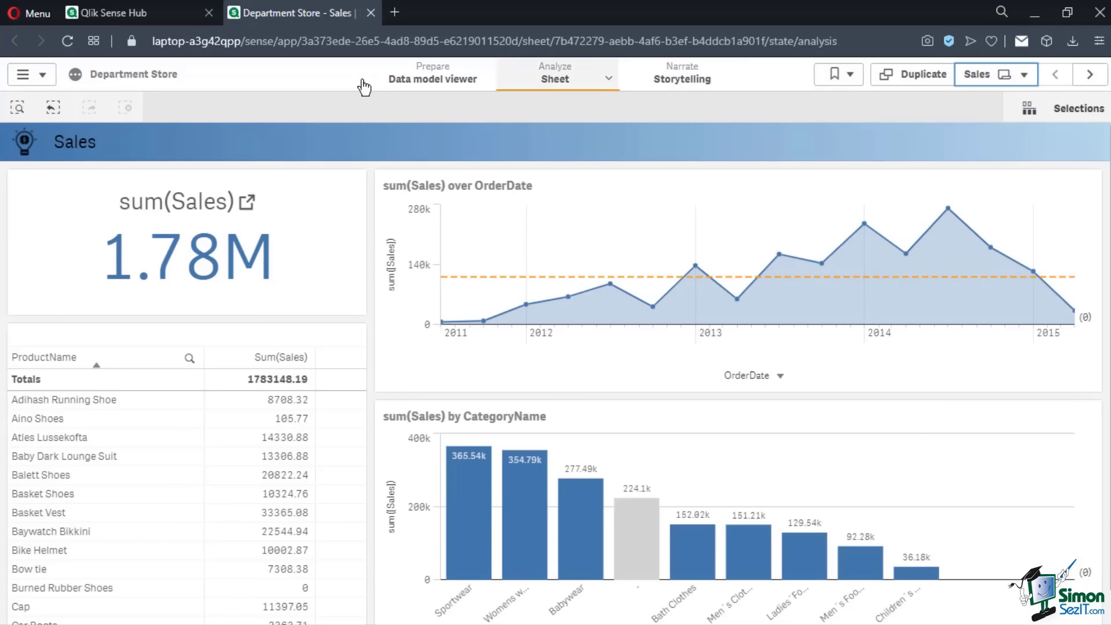
# Return to the hub, duplicate the published Department Store app and open the copy from Work
pyautogui.click(43, 76)
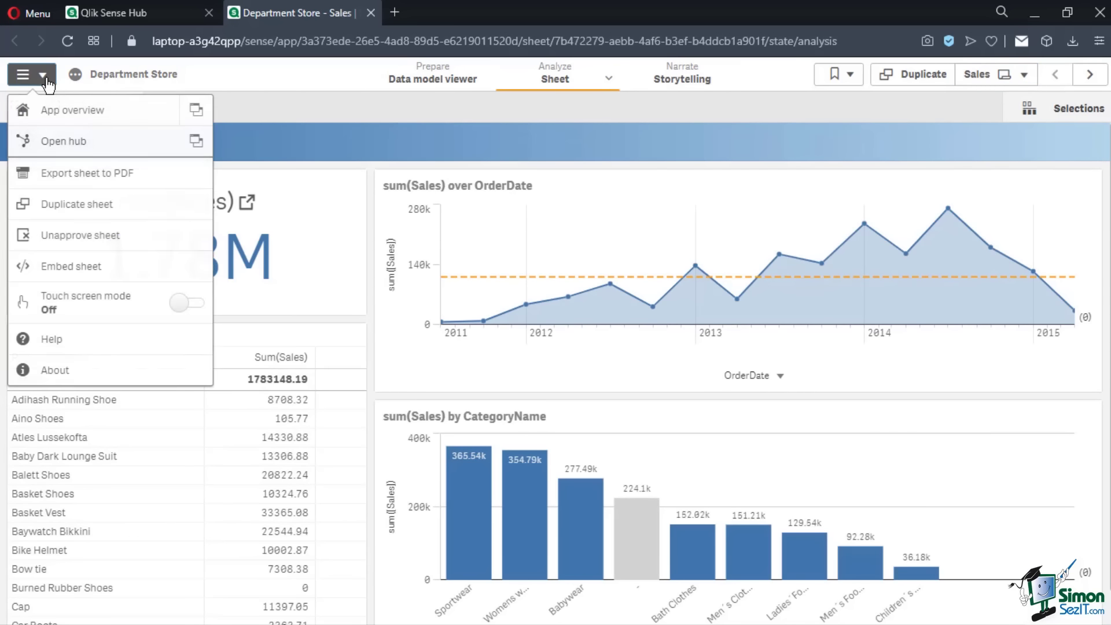
pyautogui.click(371, 13)
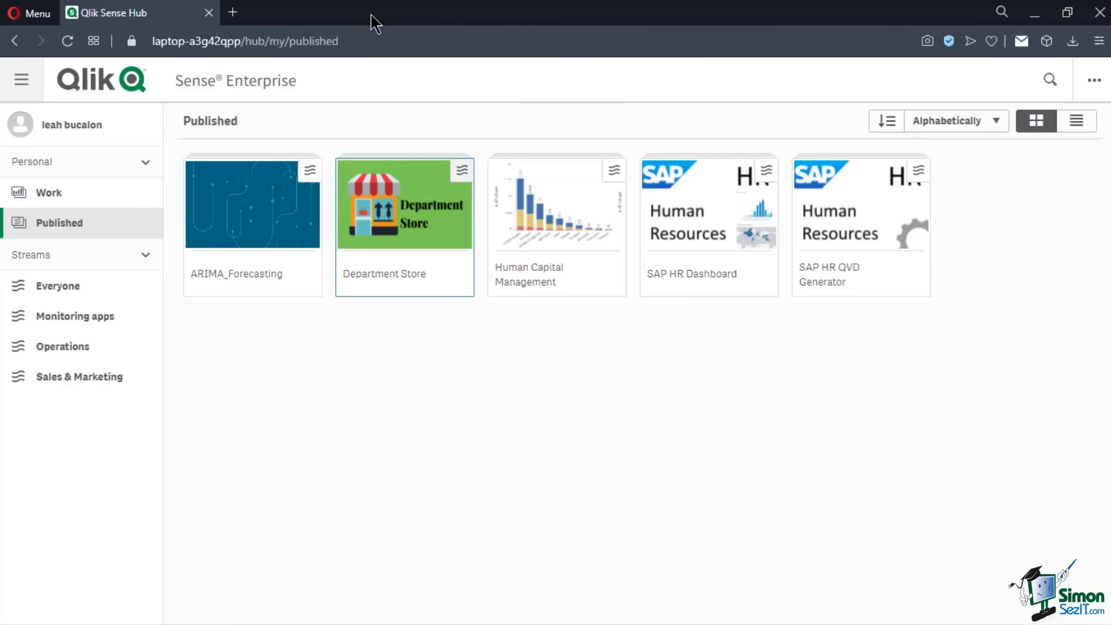
pyautogui.rightClick(371, 197)
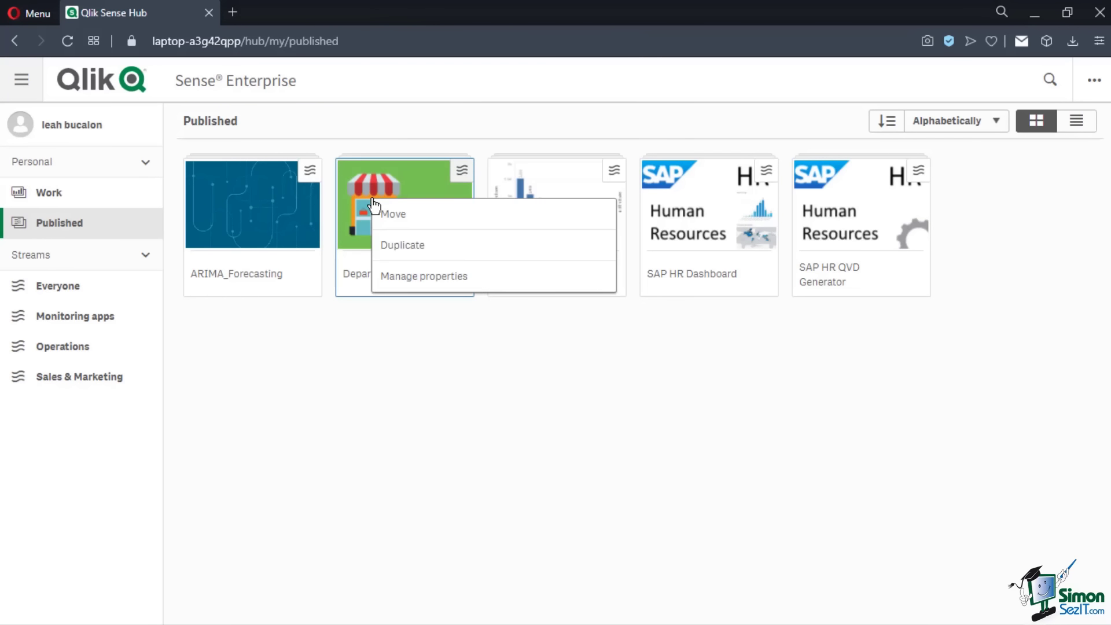
pyautogui.click(400, 246)
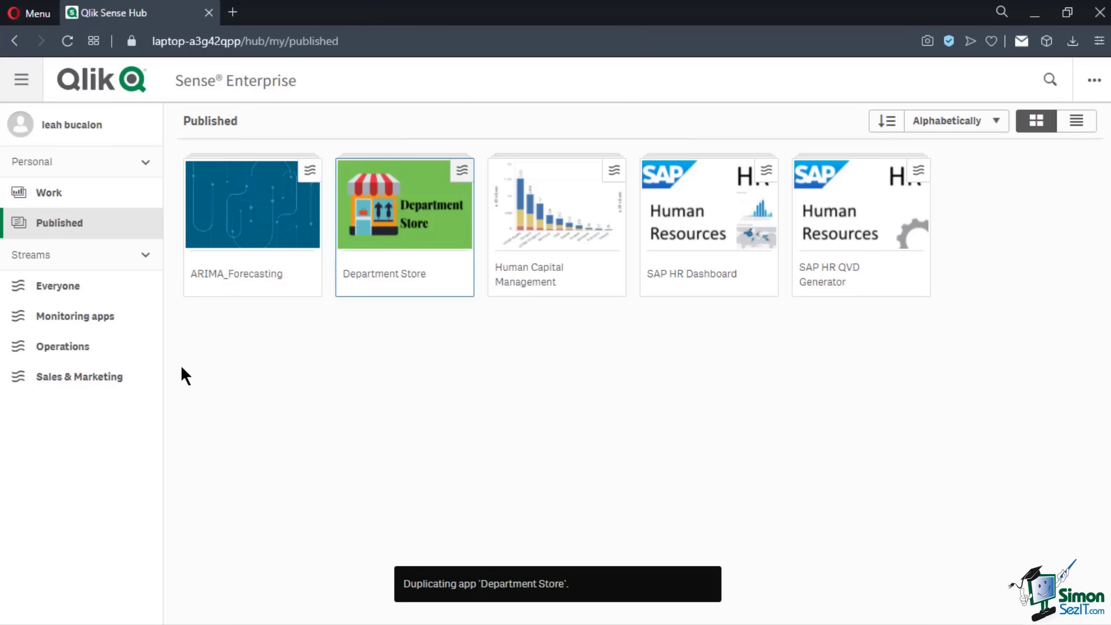
pyautogui.click(50, 194)
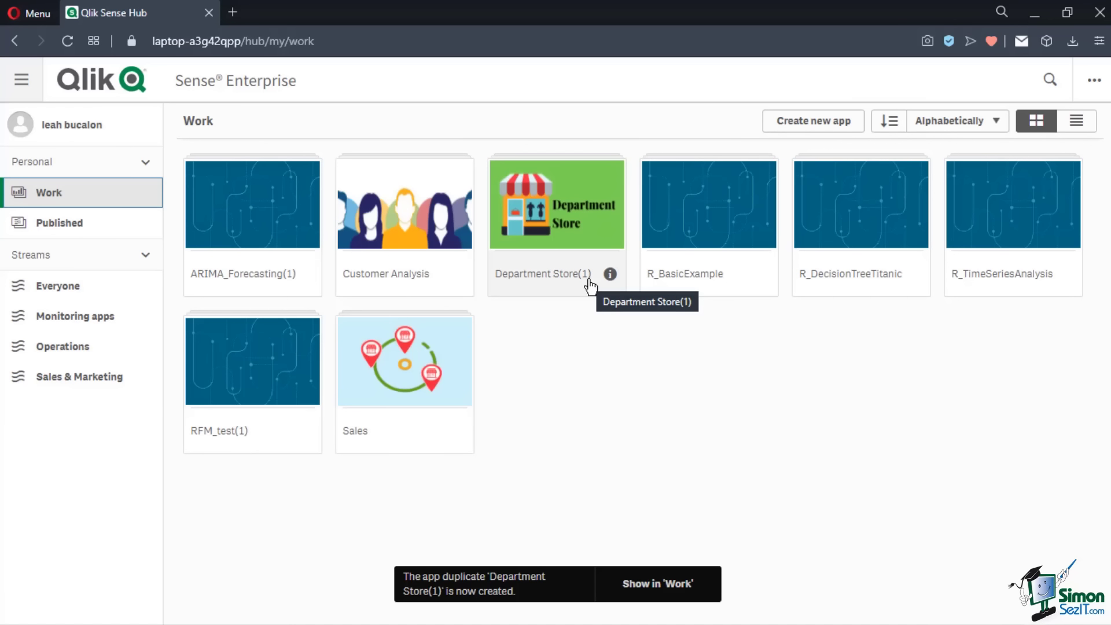
pyautogui.click(590, 199)
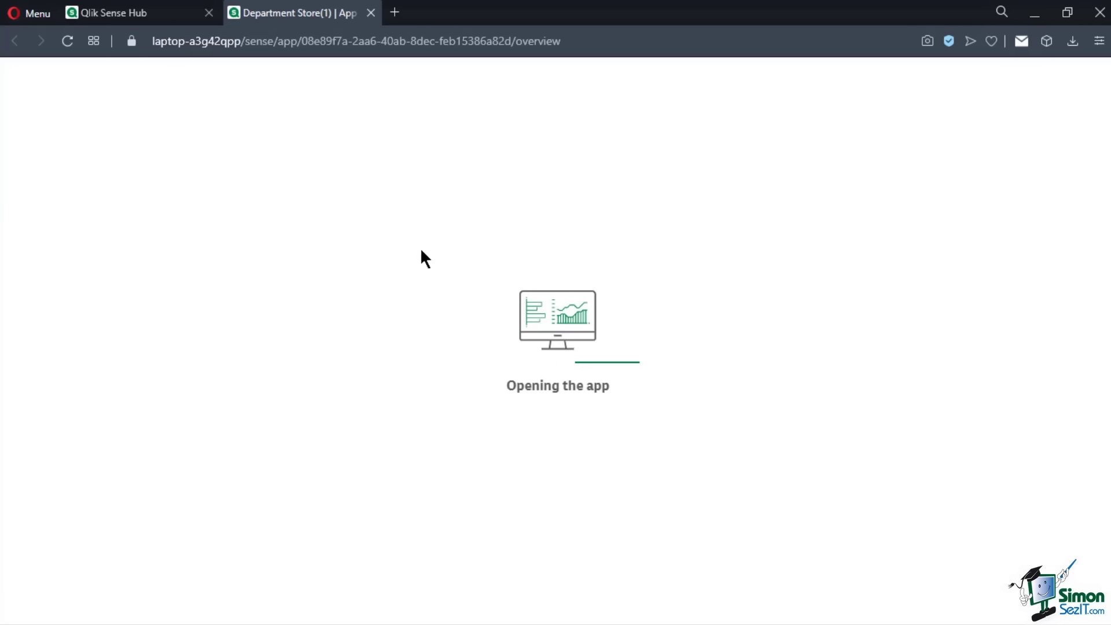
# Republish the Department Store(1) copy to the Sales & Marketing stream, replacing the existing Department Store app
pyautogui.click(196, 12)
pyautogui.rightClick(522, 185)
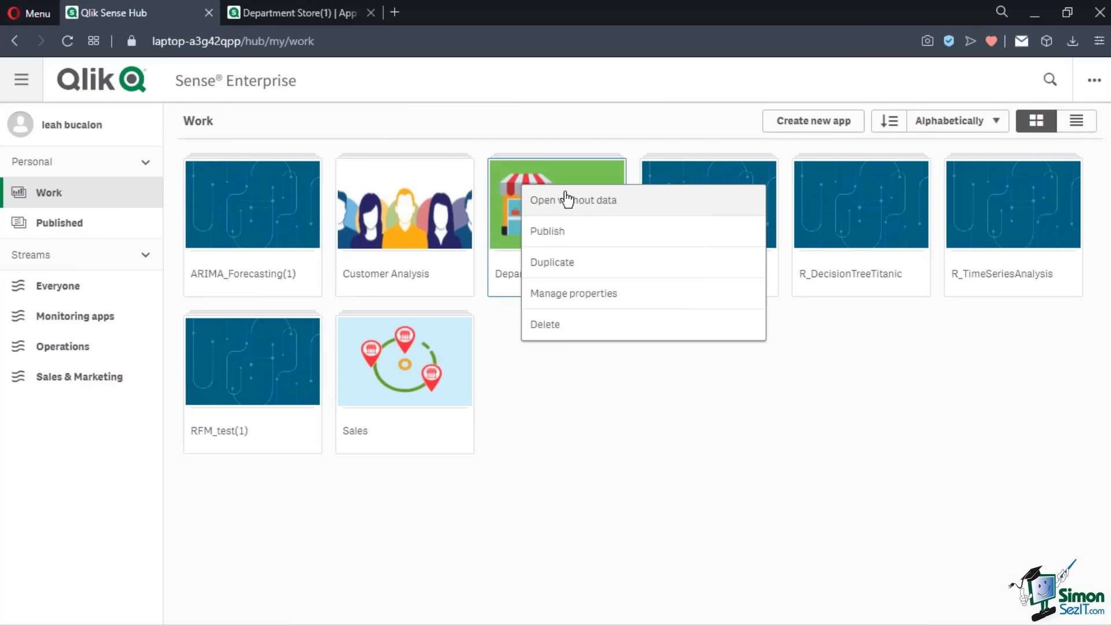
pyautogui.click(571, 235)
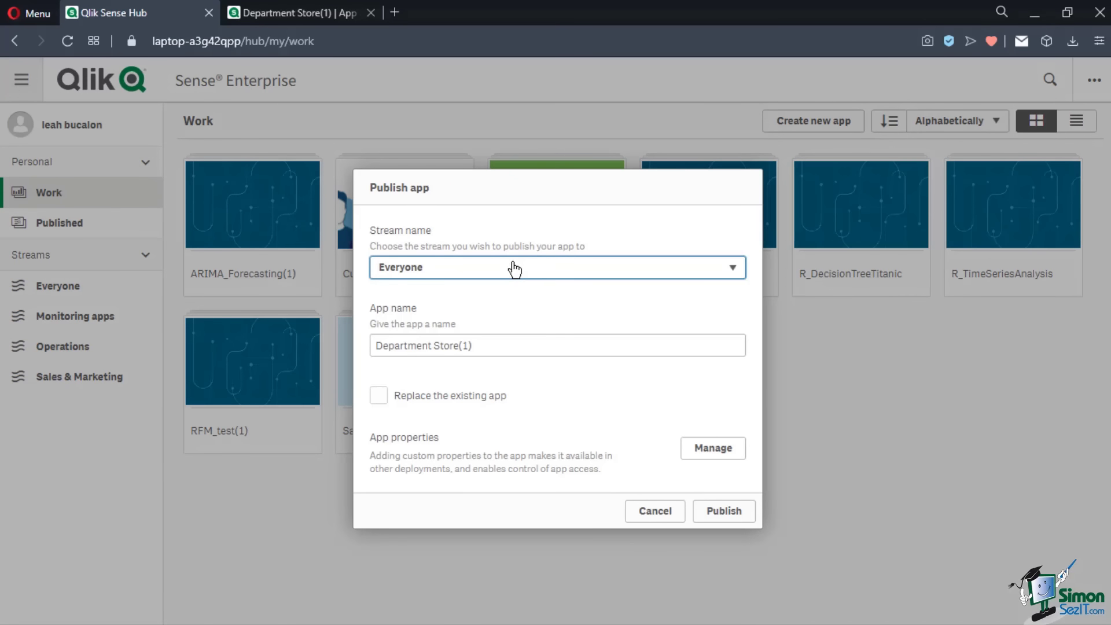
pyautogui.click(514, 268)
pyautogui.click(485, 332)
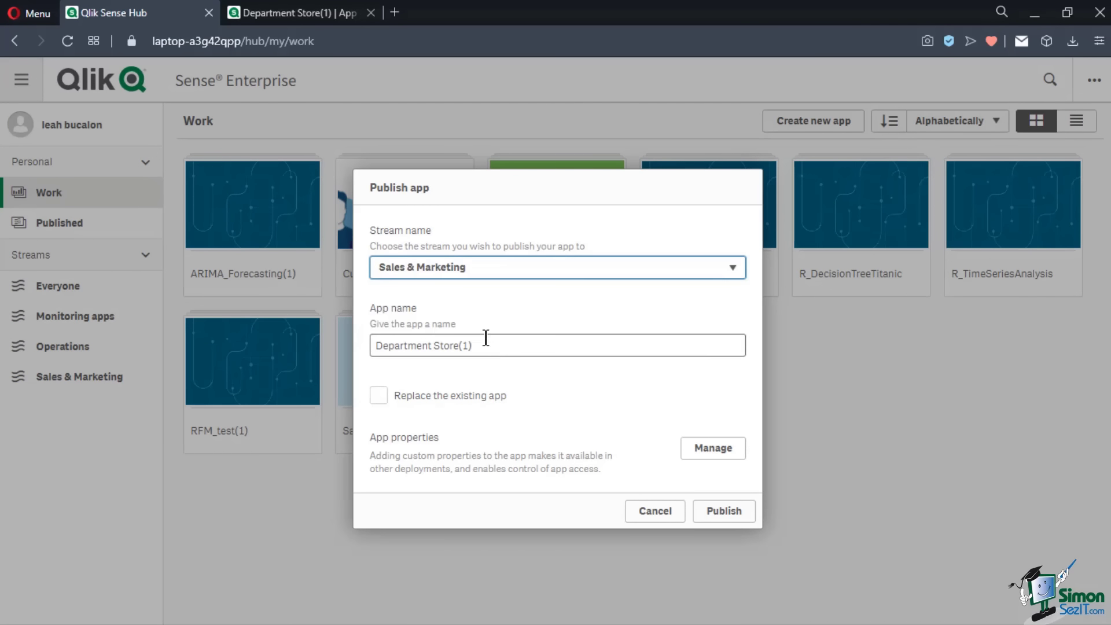
pyautogui.click(481, 345)
pyautogui.press('BackSpace')
pyautogui.press('BackSpace')
pyautogui.press('BackSpace')
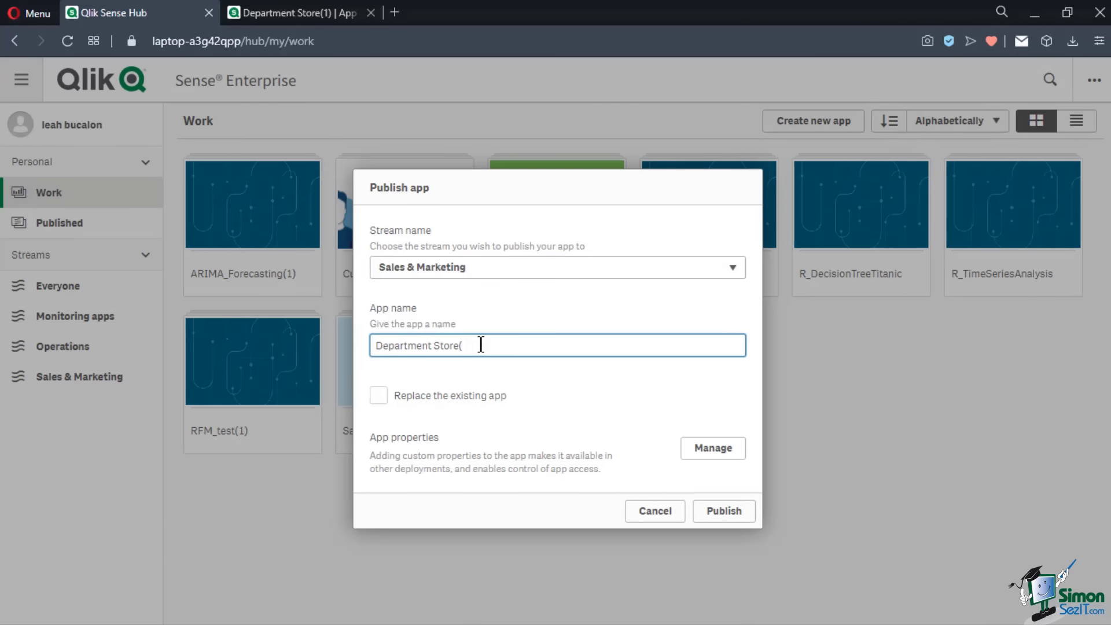
pyautogui.click(483, 399)
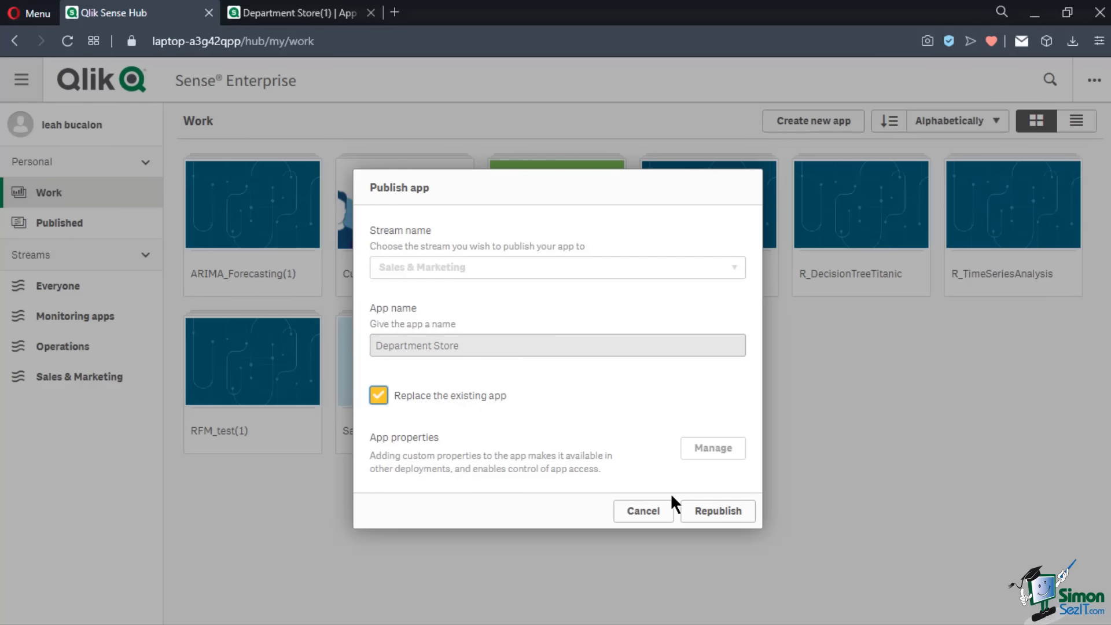
pyautogui.click(702, 514)
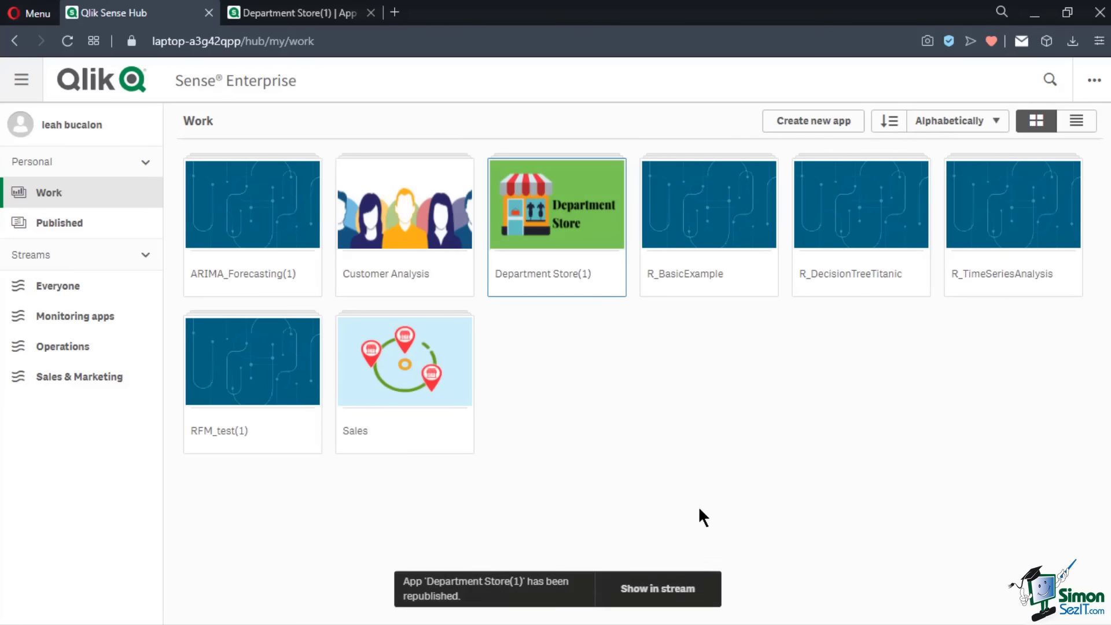
# Look over the apps in the Sales & Marketing stream, the Published section and the Work section
pyautogui.click(106, 381)
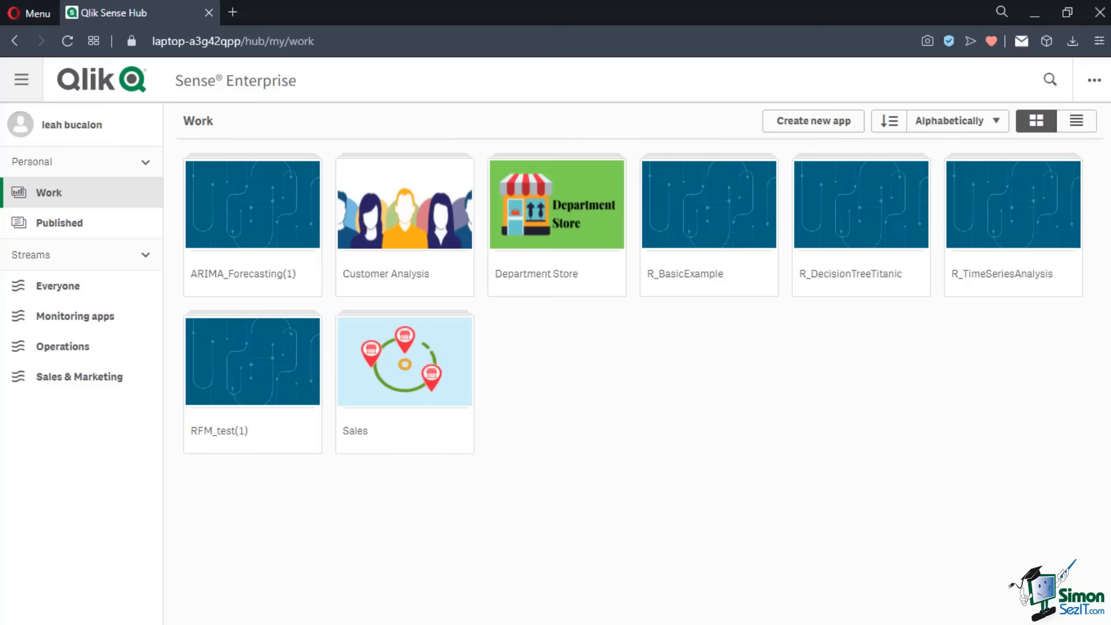
pyautogui.click(88, 233)
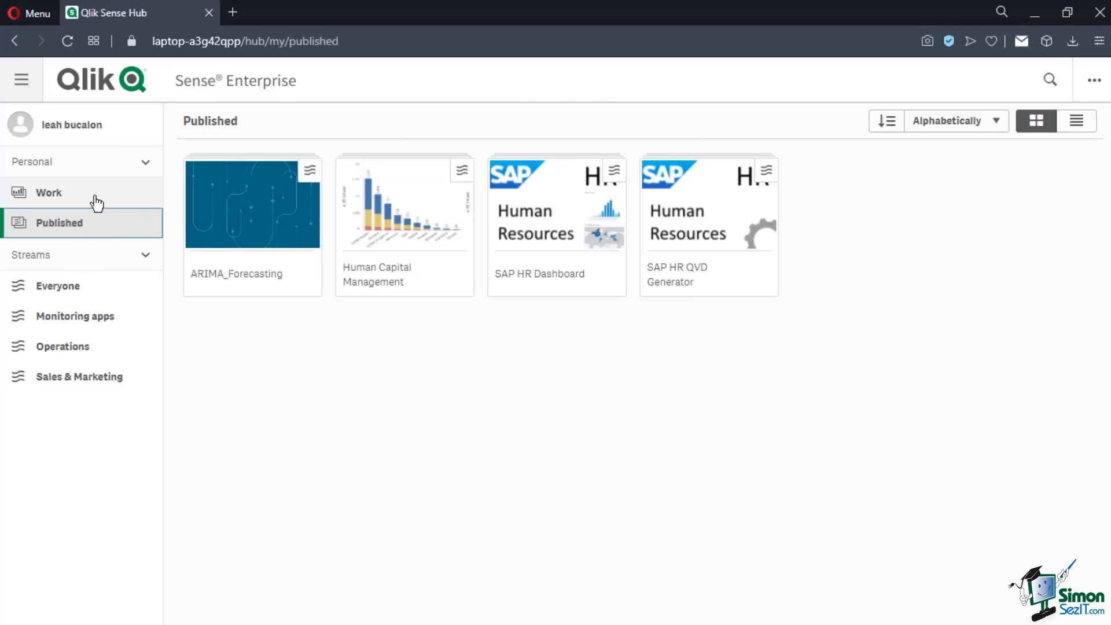
pyautogui.click(92, 198)
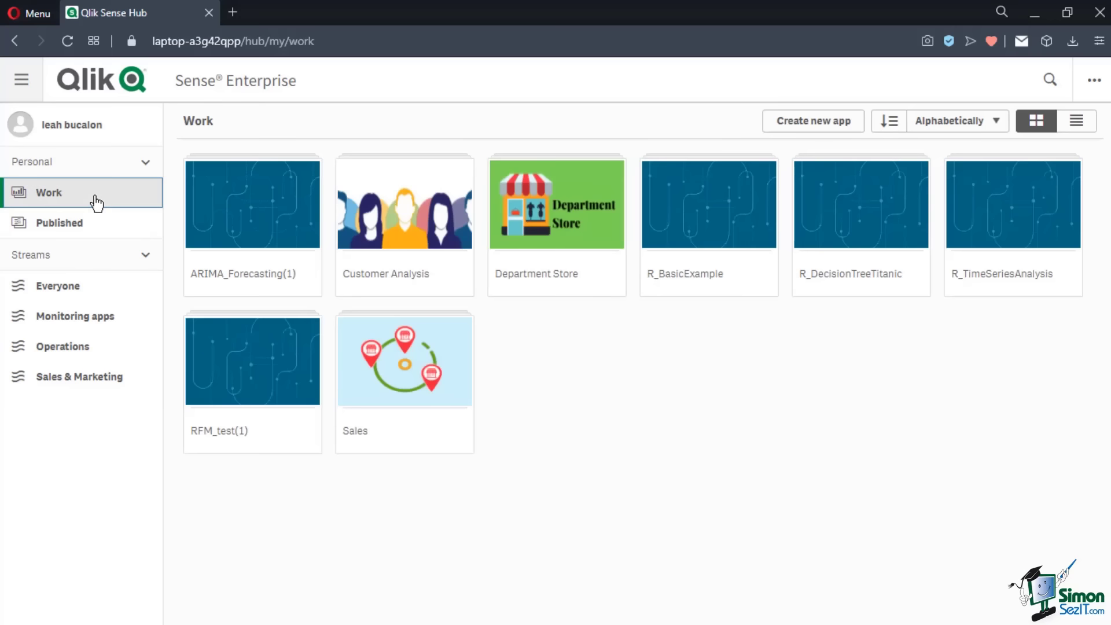
# Publish the Department Store app from Work to the Sales & Marketing stream, keeping its name
pyautogui.rightClick(577, 229)
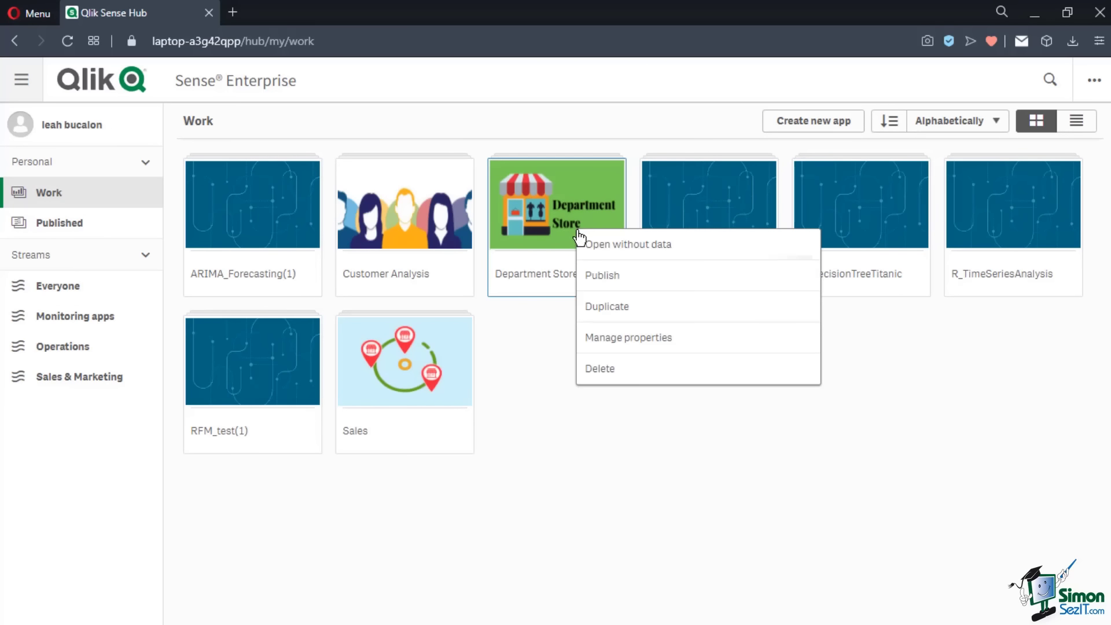
pyautogui.click(591, 278)
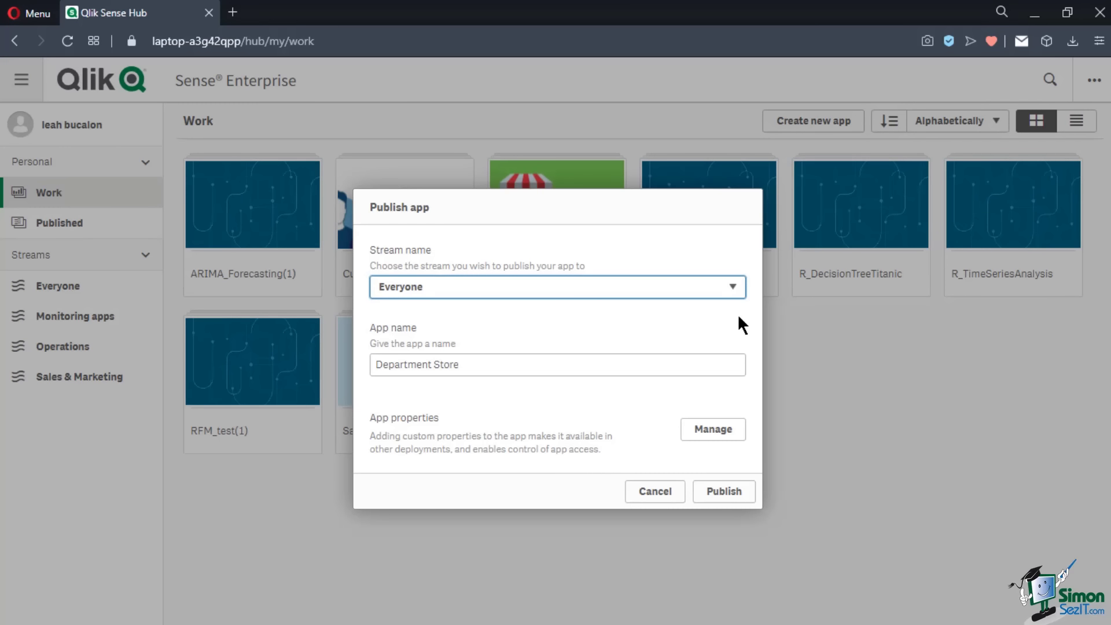
pyautogui.click(723, 491)
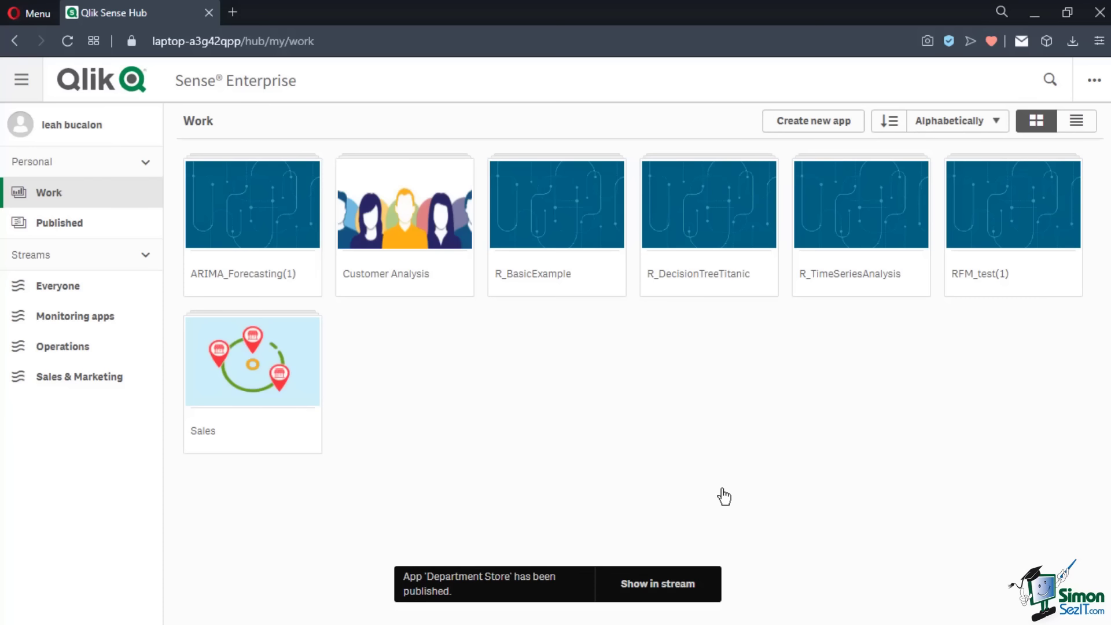
# Check for Department Store under Published and in the Sales & Marketing stream, and open the app's overview
pyautogui.click(145, 229)
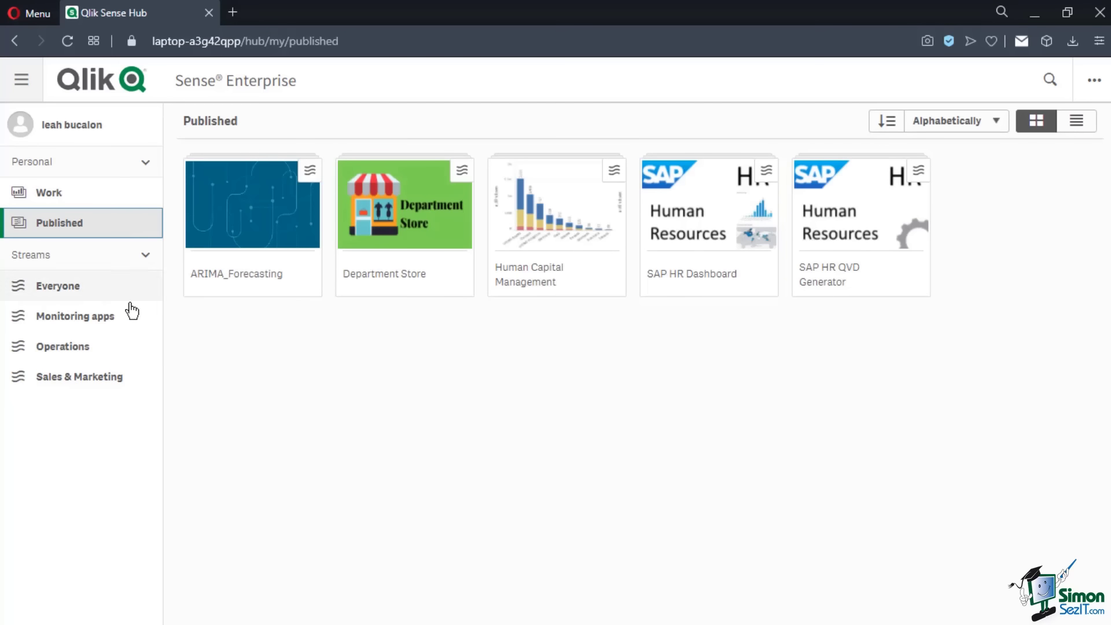
pyautogui.click(109, 387)
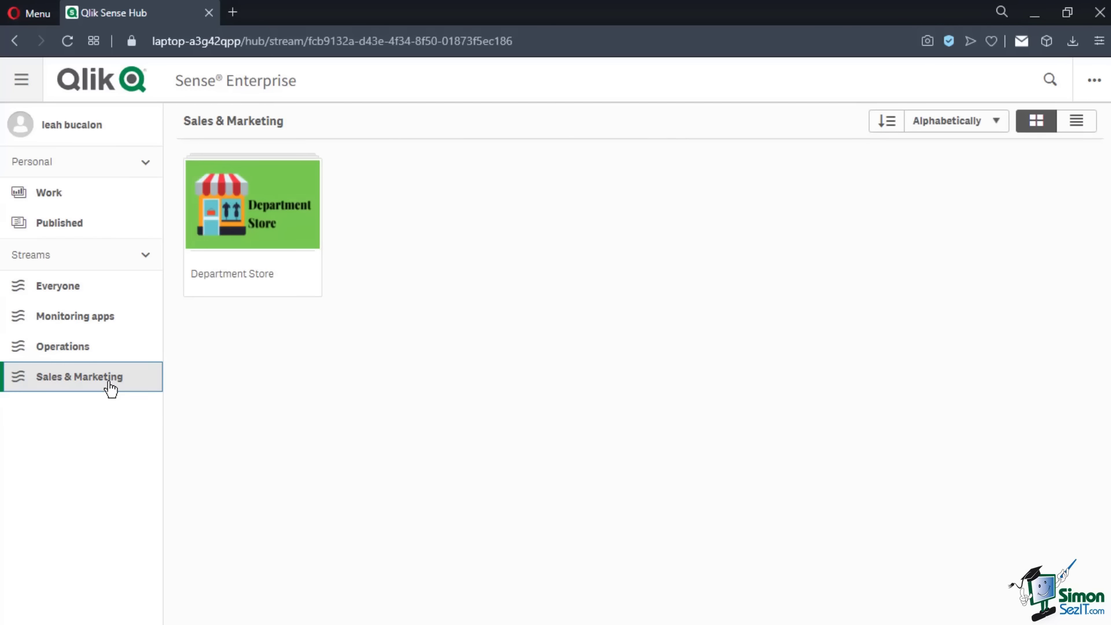
pyautogui.click(119, 230)
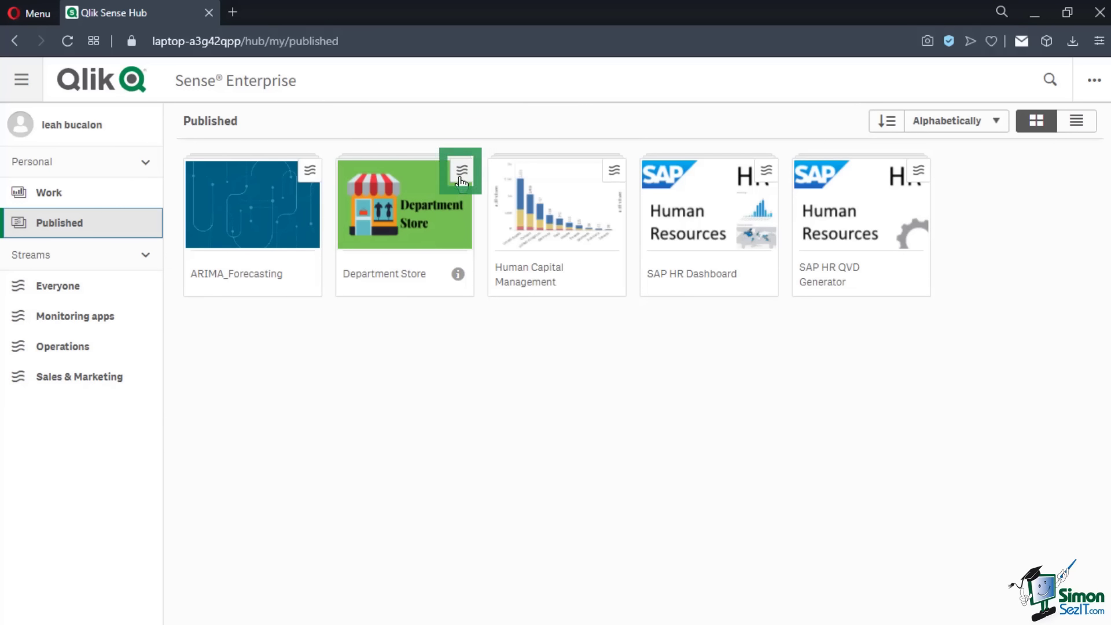
pyautogui.click(429, 220)
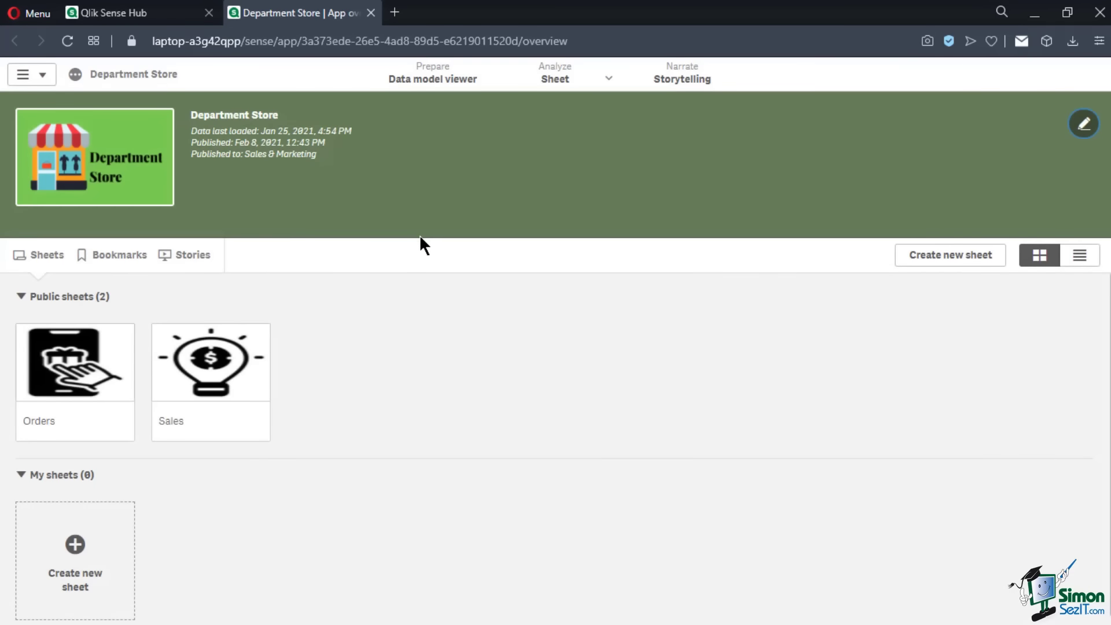
# Examine the published app's title and description editing and its data model viewer, and return to the app overview
pyautogui.click(1084, 124)
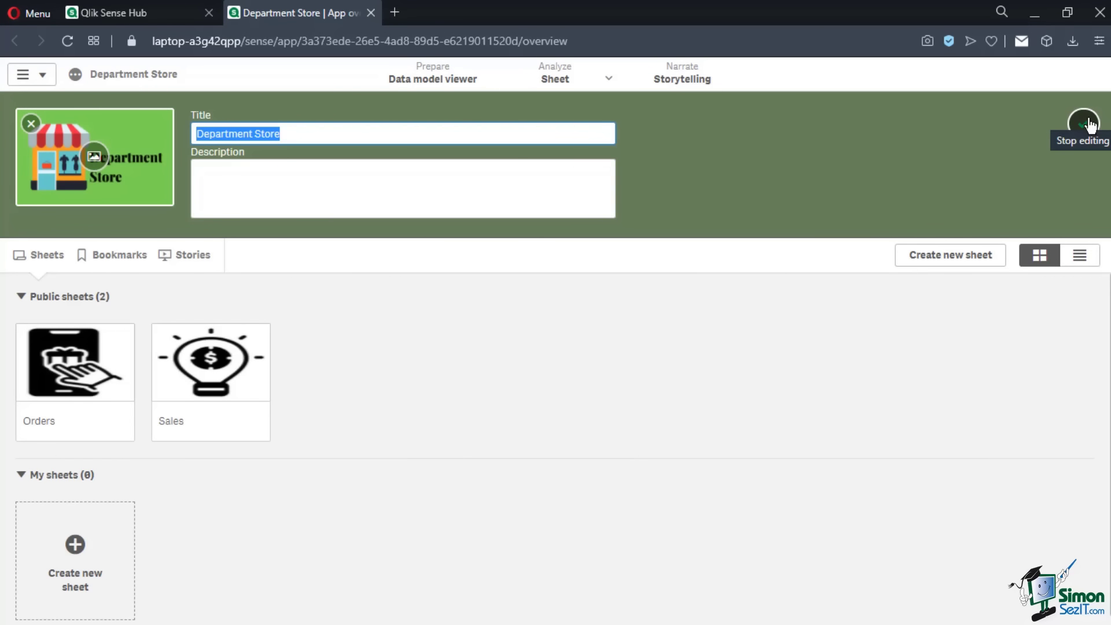
pyautogui.click(1090, 124)
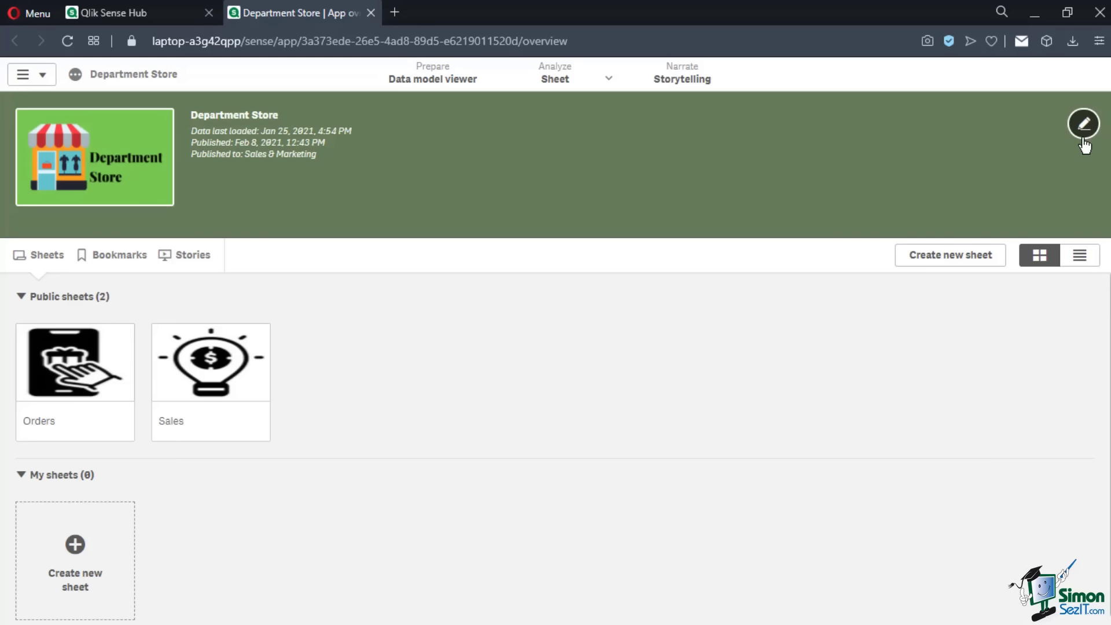
pyautogui.click(461, 92)
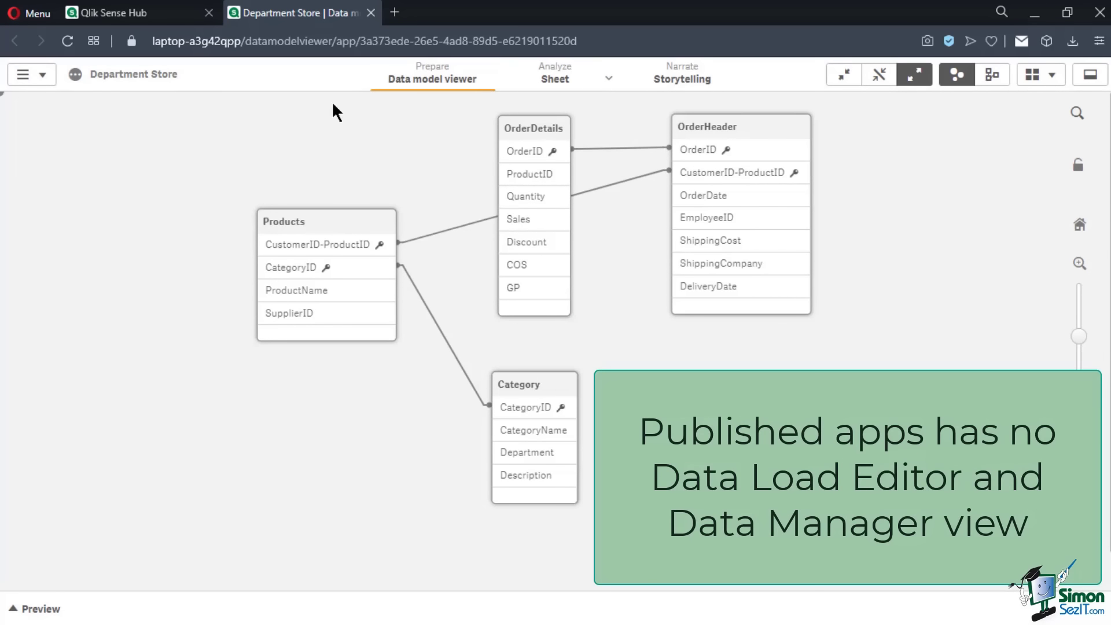
pyautogui.click(44, 76)
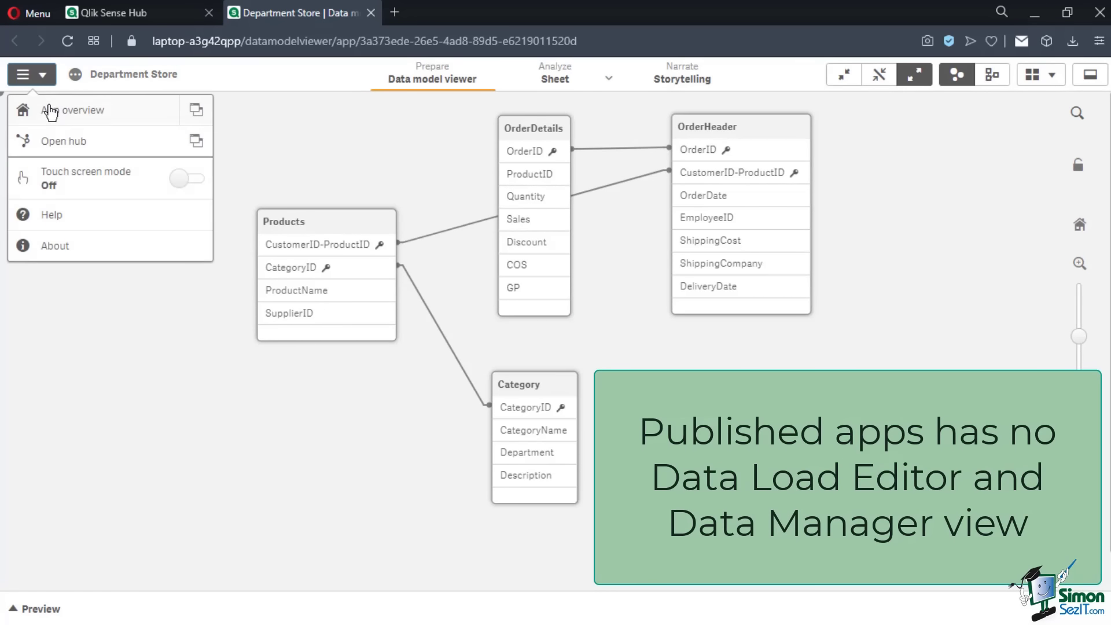
pyautogui.click(49, 110)
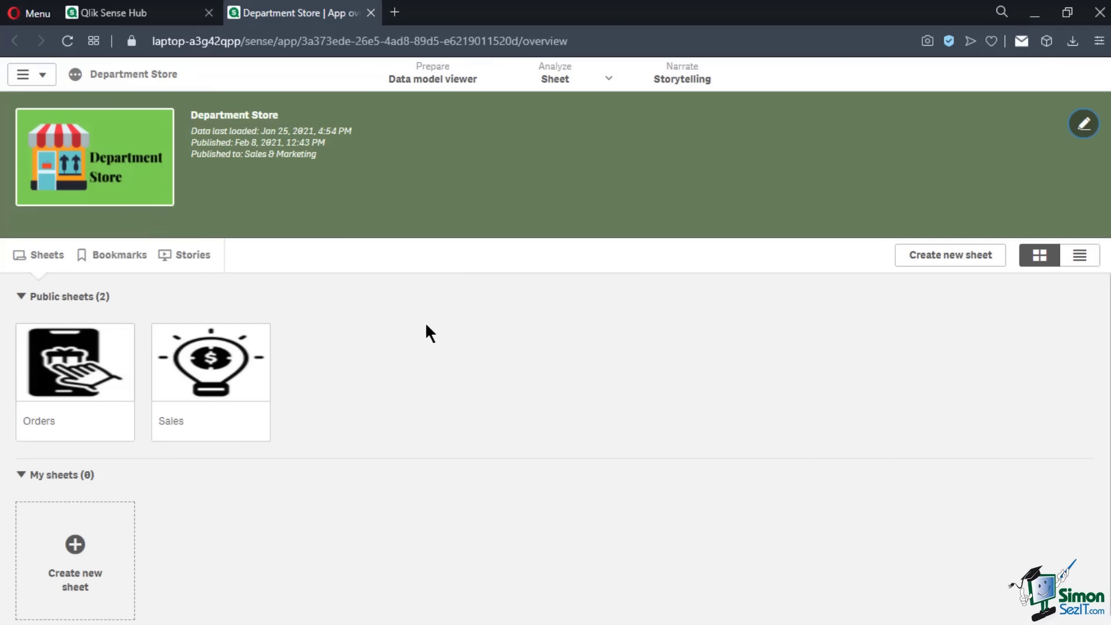
pyautogui.scroll(-1, 426, 326)
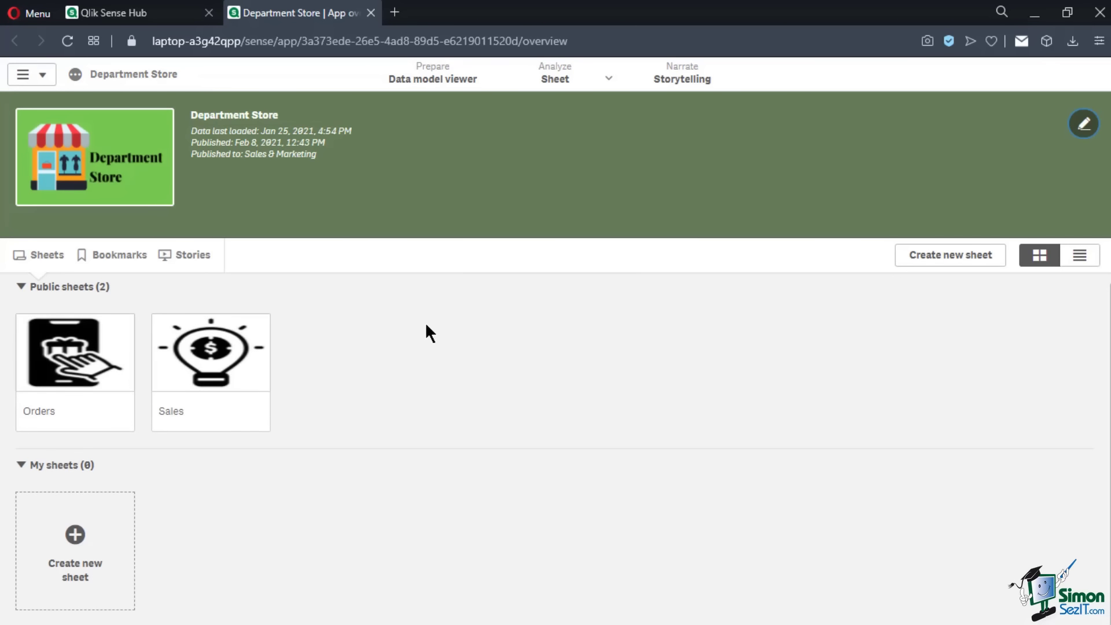
pyautogui.scroll(1, 426, 325)
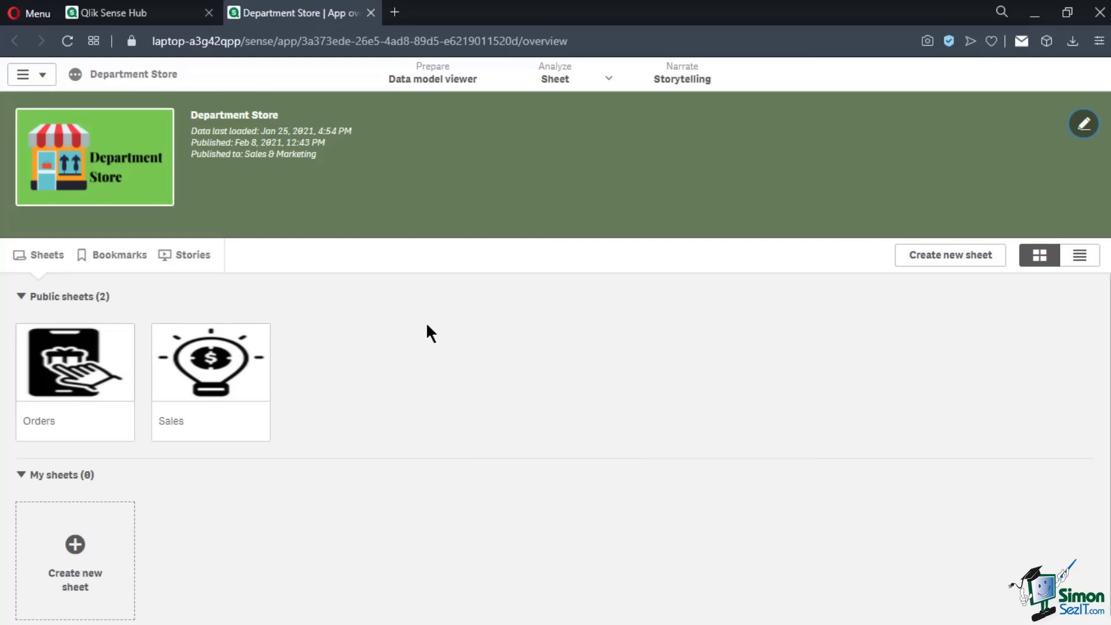
# Unapprove the public Orders sheet and unpublish it so that it moves to My sheets
pyautogui.rightClick(103, 372)
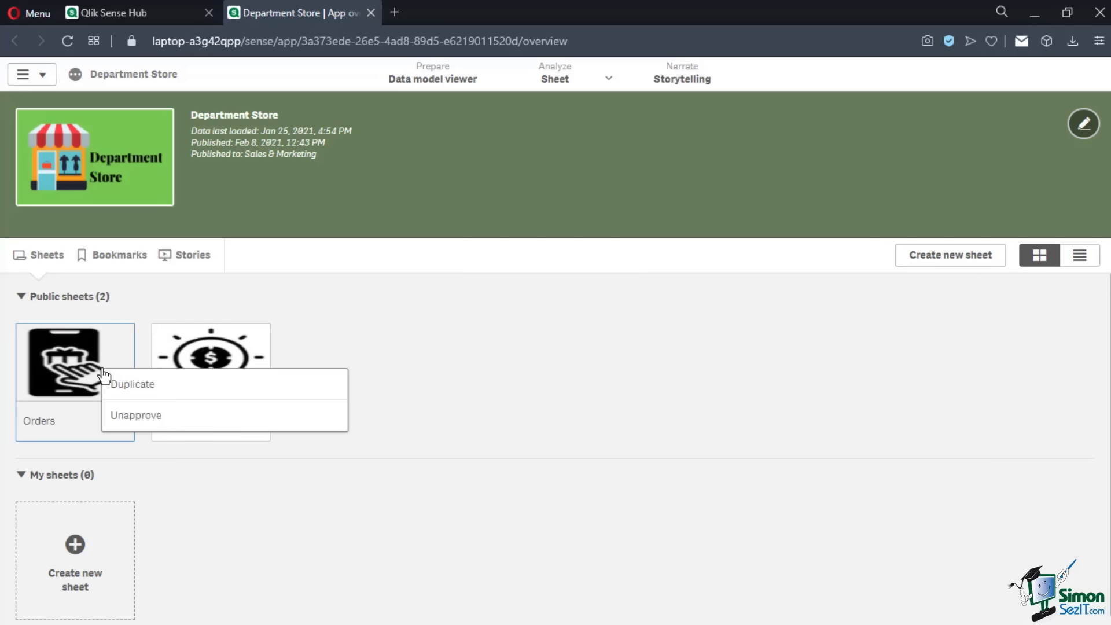
pyautogui.click(123, 420)
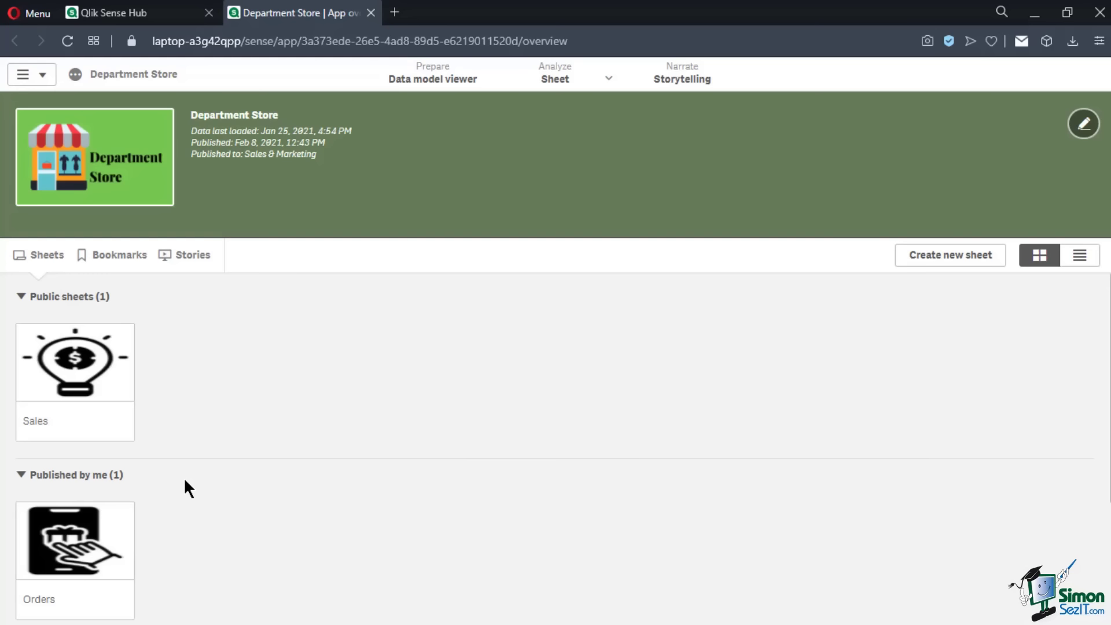
pyautogui.rightClick(125, 528)
pyautogui.click(154, 540)
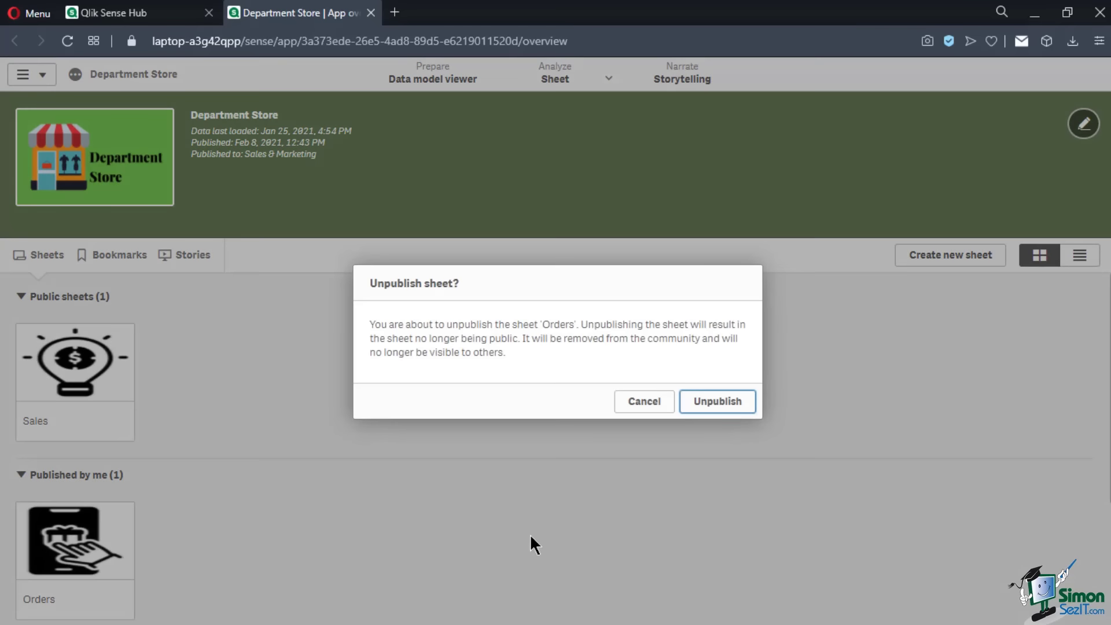
pyautogui.click(718, 410)
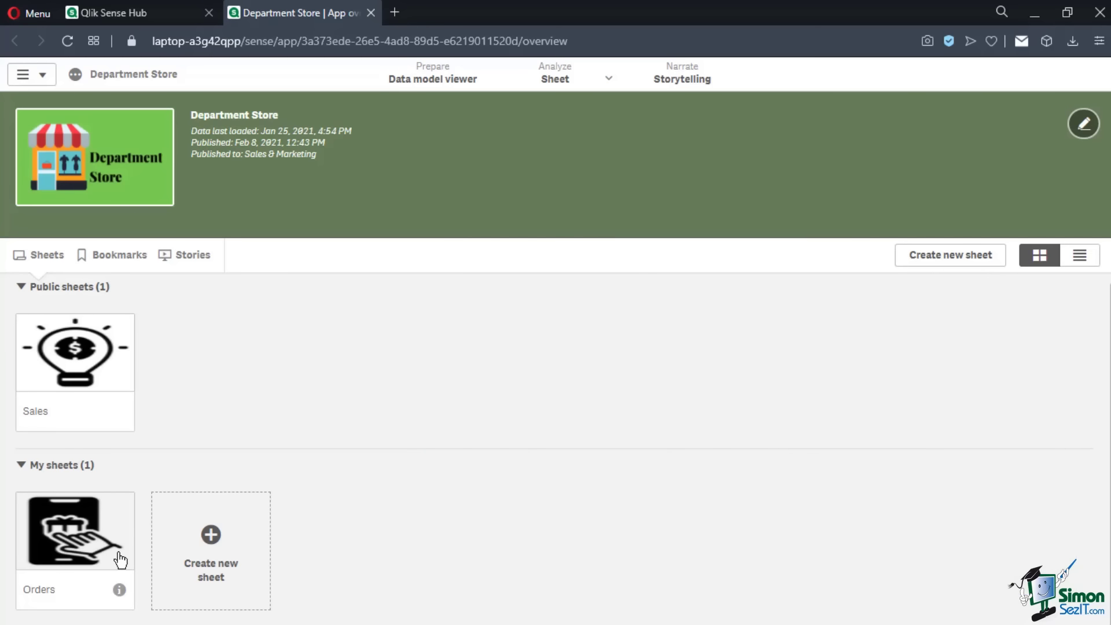
# Add a table in the empty area below the sum(Sales) KPI on the Sales sheet, with ProductName as its dimension
pyautogui.click(121, 560)
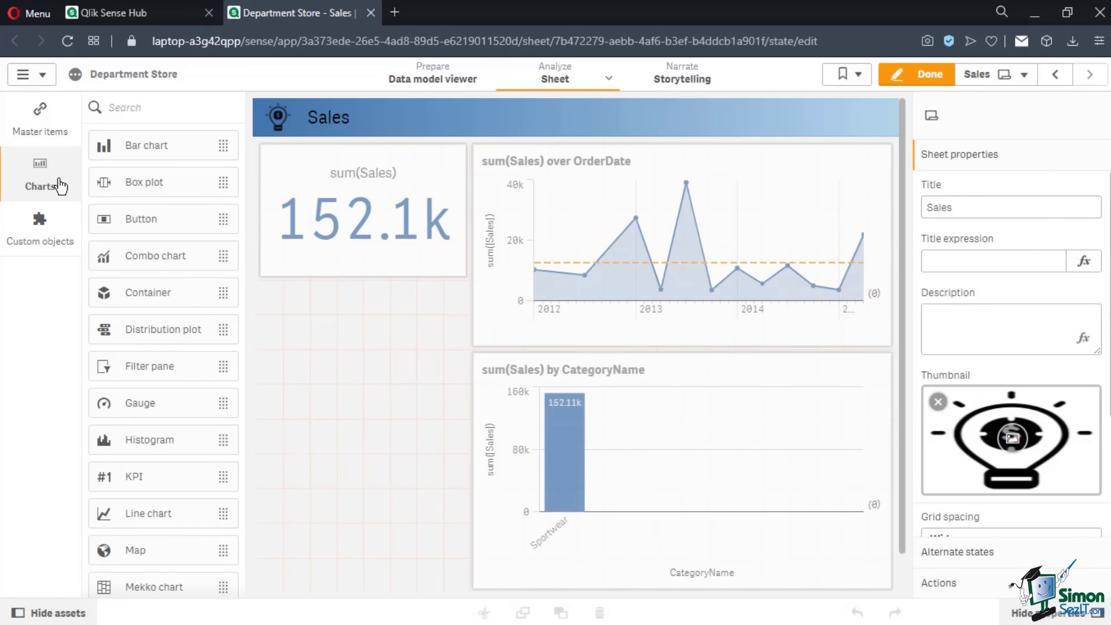
pyautogui.scroll(-5, 183, 271)
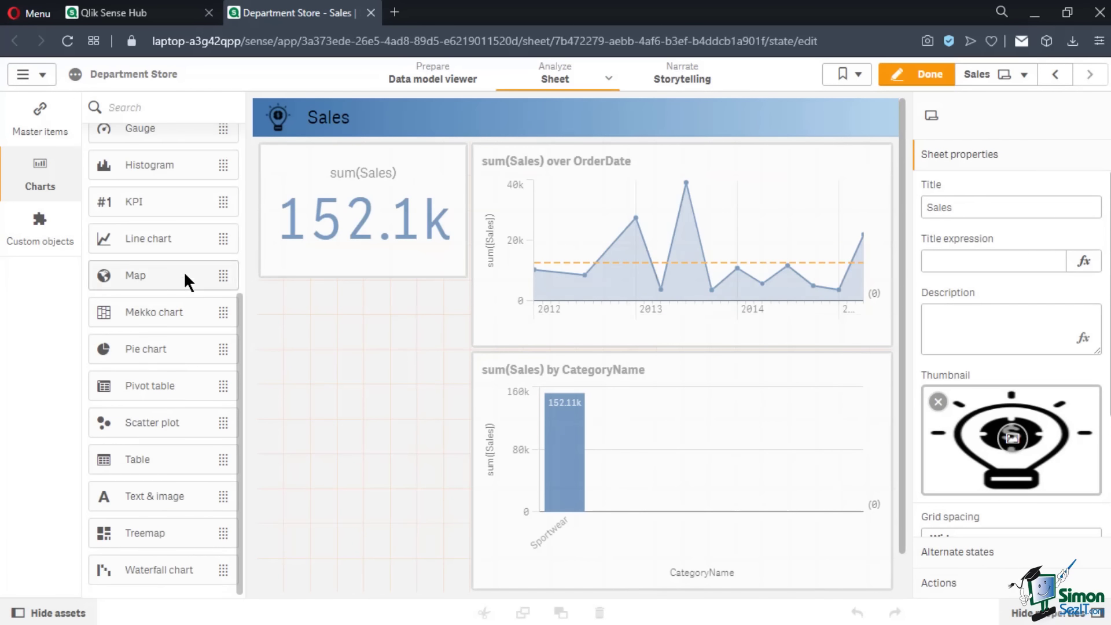
pyautogui.moveTo(137, 457); pyautogui.dragTo(363, 576)
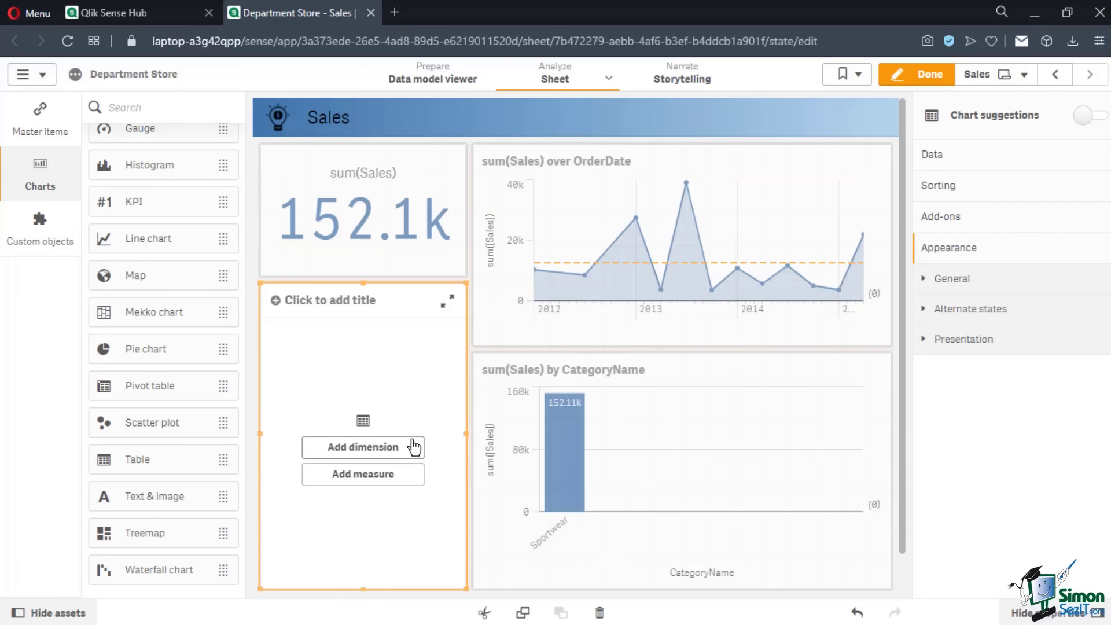
pyautogui.click(392, 449)
pyautogui.write('prod')
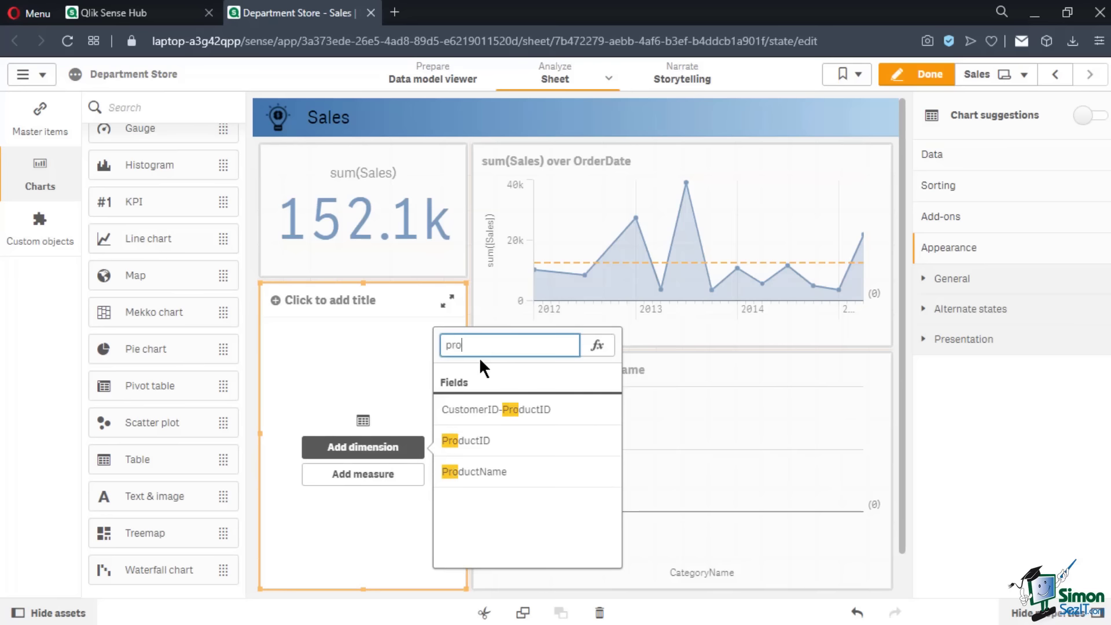
pyautogui.click(474, 469)
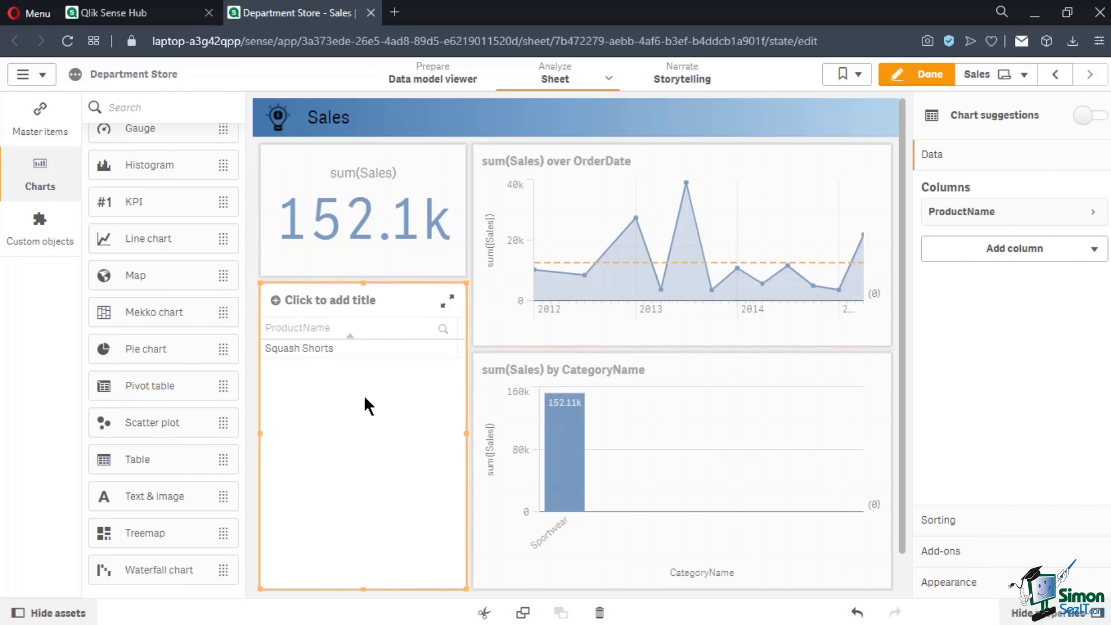
# Add a Sum(Sales) measure column to the new ProductName table
pyautogui.click(1014, 261)
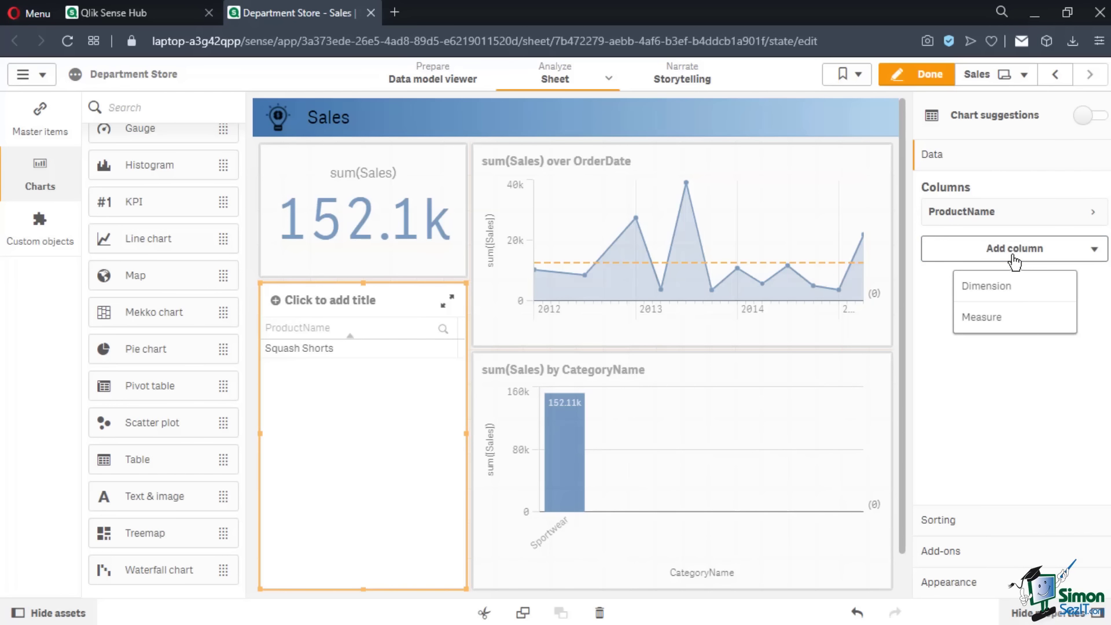
pyautogui.click(1005, 317)
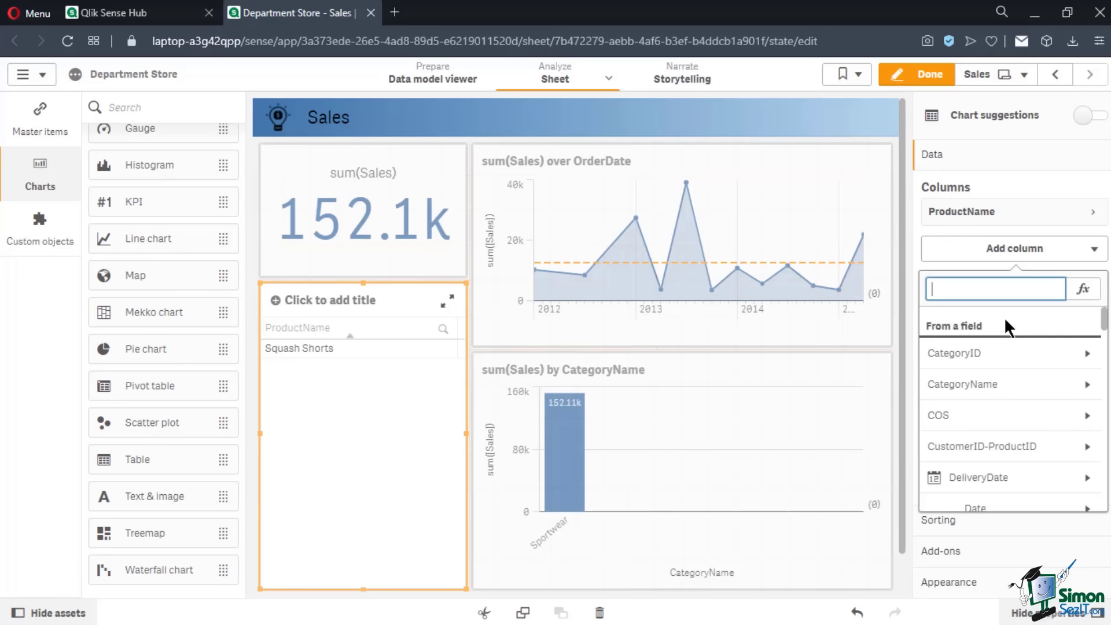
pyautogui.write('sal')
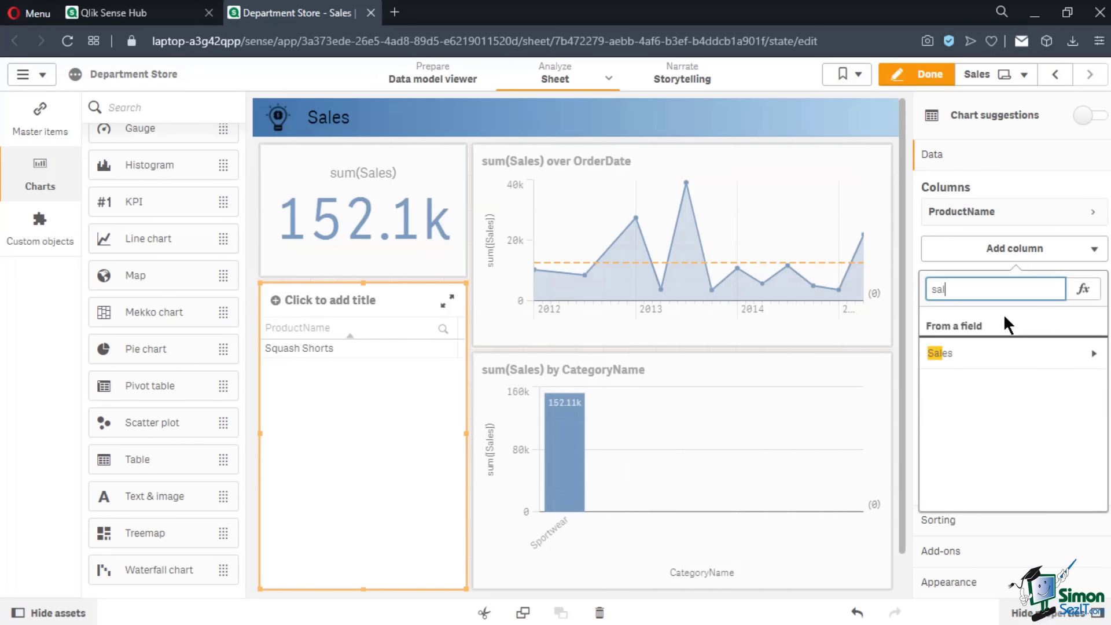
pyautogui.click(979, 361)
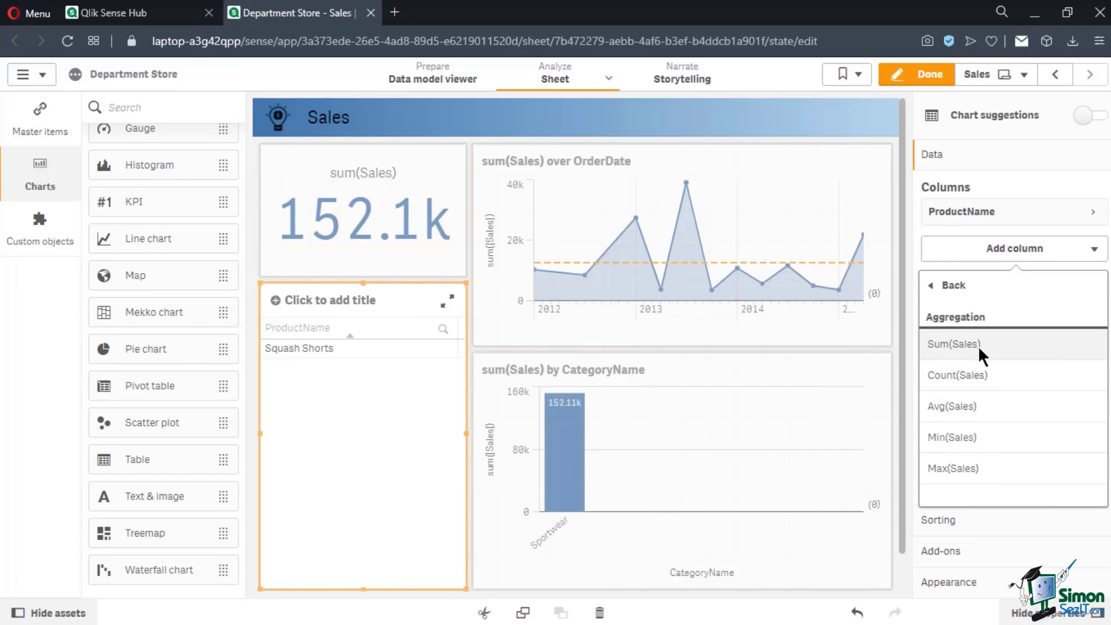
pyautogui.click(980, 349)
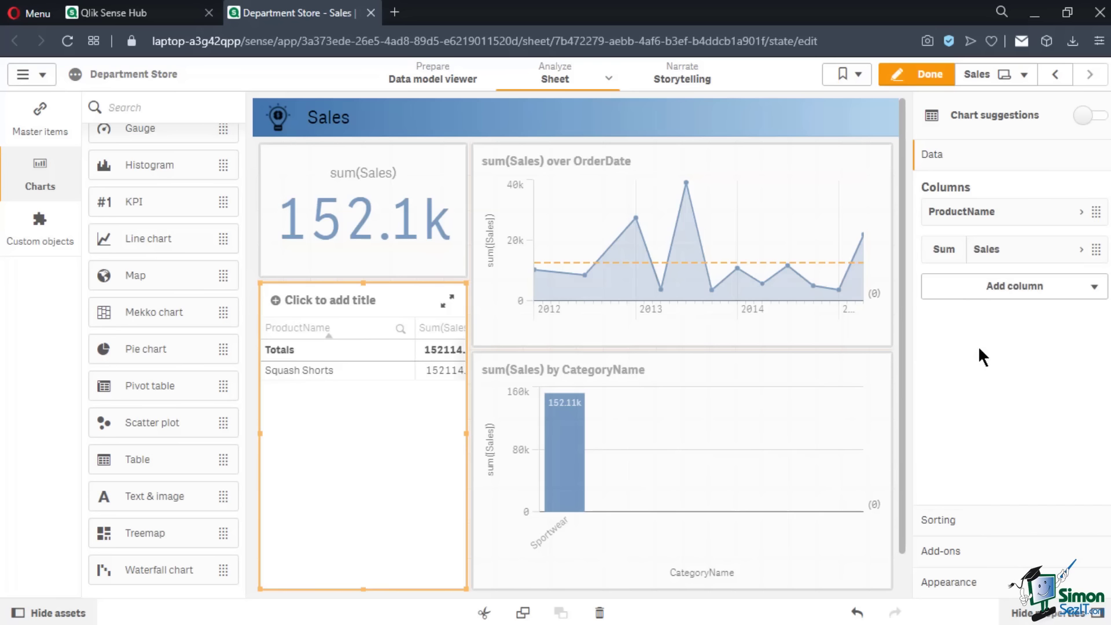
# Finish editing the Sales sheet and clear the Squash Shorts selection
pyautogui.click(923, 81)
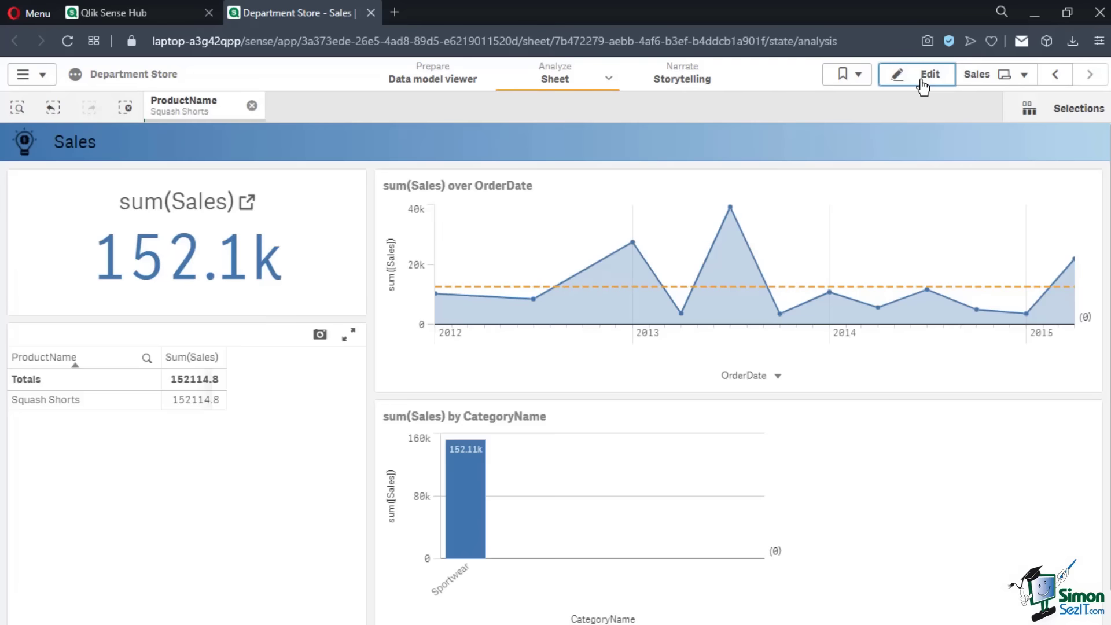
pyautogui.click(126, 108)
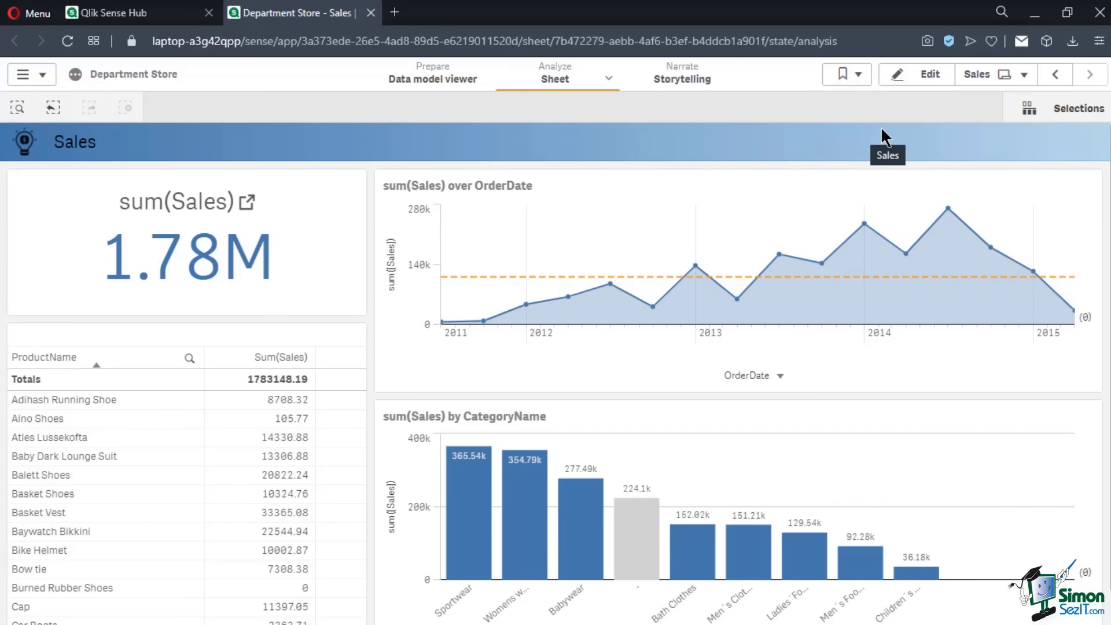
# Publish the Sales sheet to the Department Store community
pyautogui.click(981, 77)
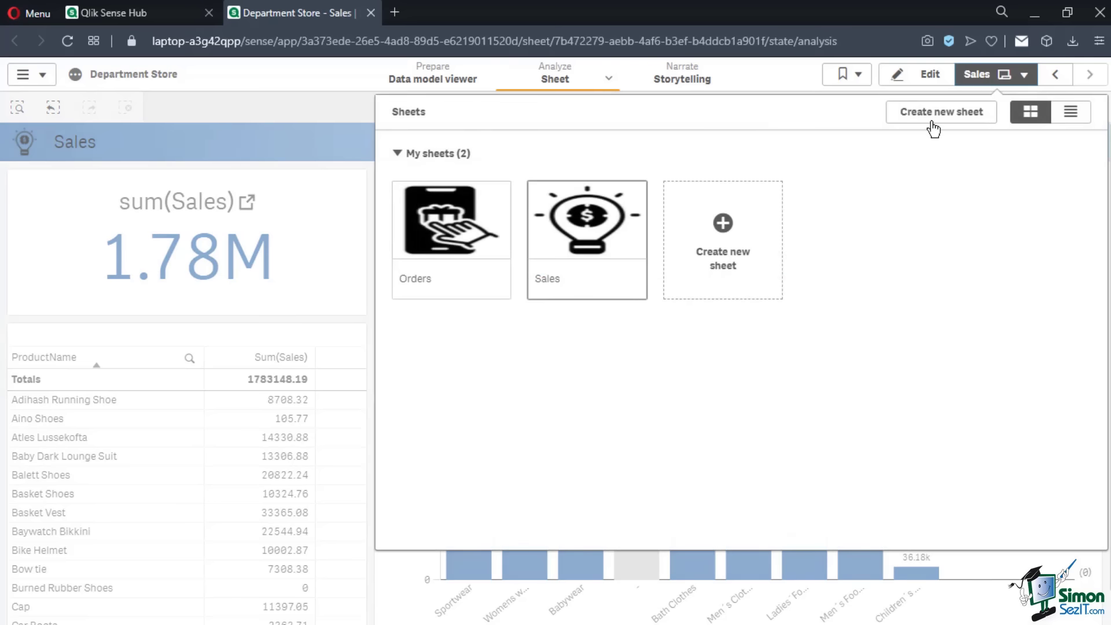
pyautogui.rightClick(583, 238)
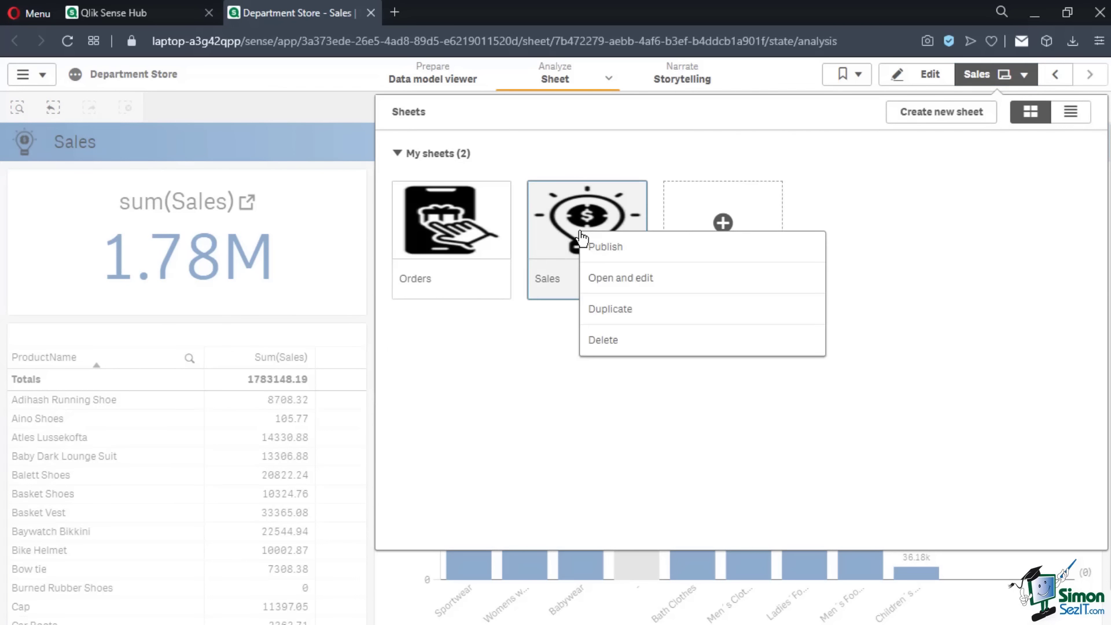
pyautogui.click(614, 247)
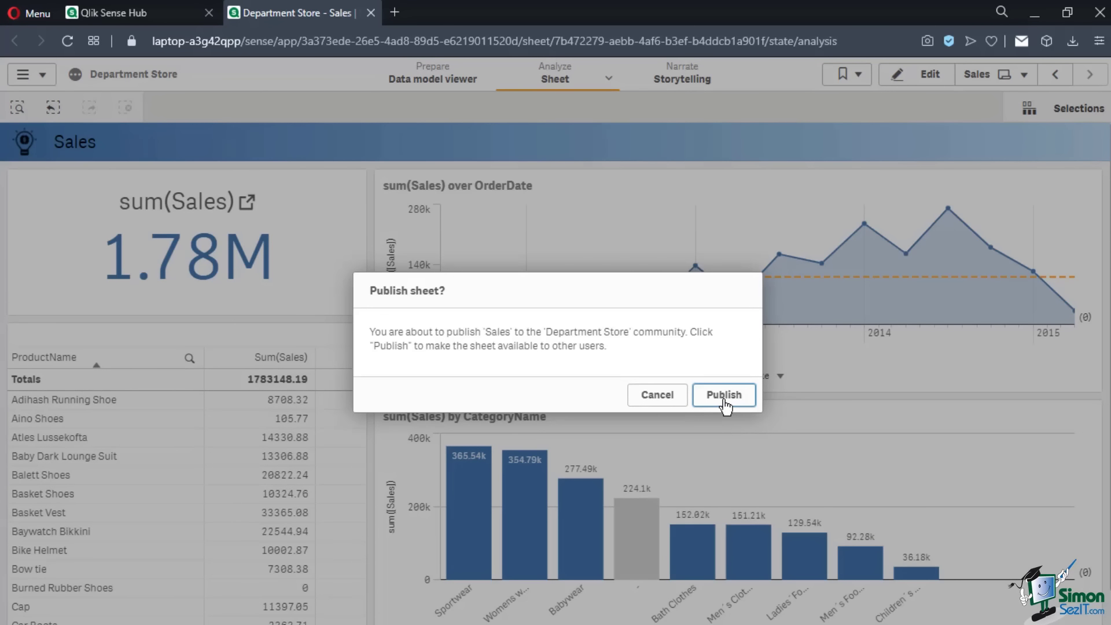
pyautogui.click(724, 396)
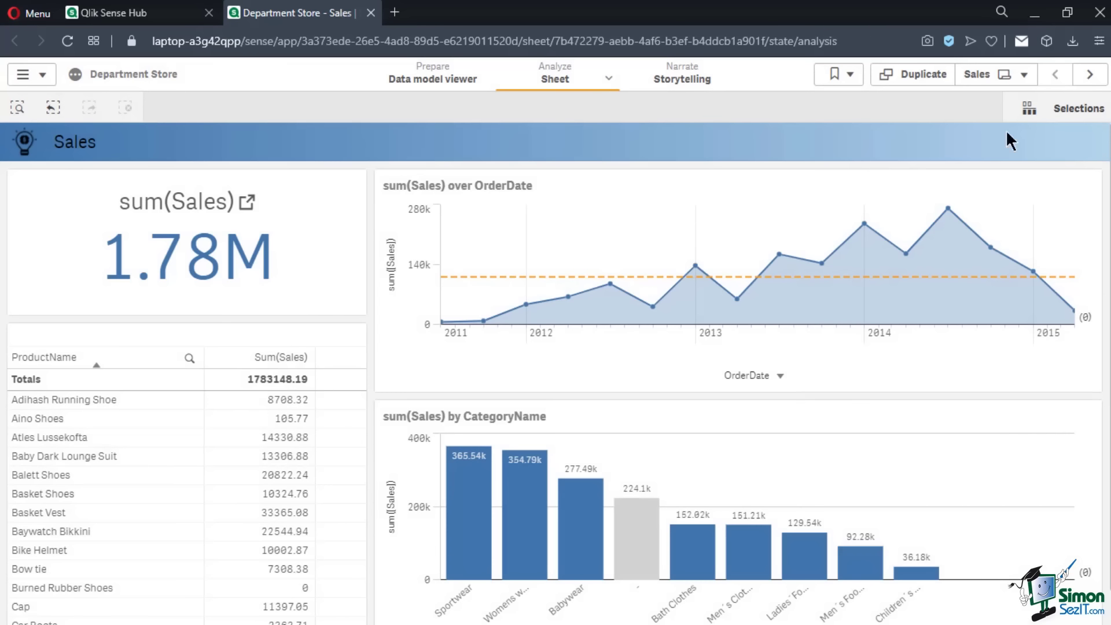
# Approve the published Sales sheet
pyautogui.click(1012, 73)
pyautogui.rightClick(465, 234)
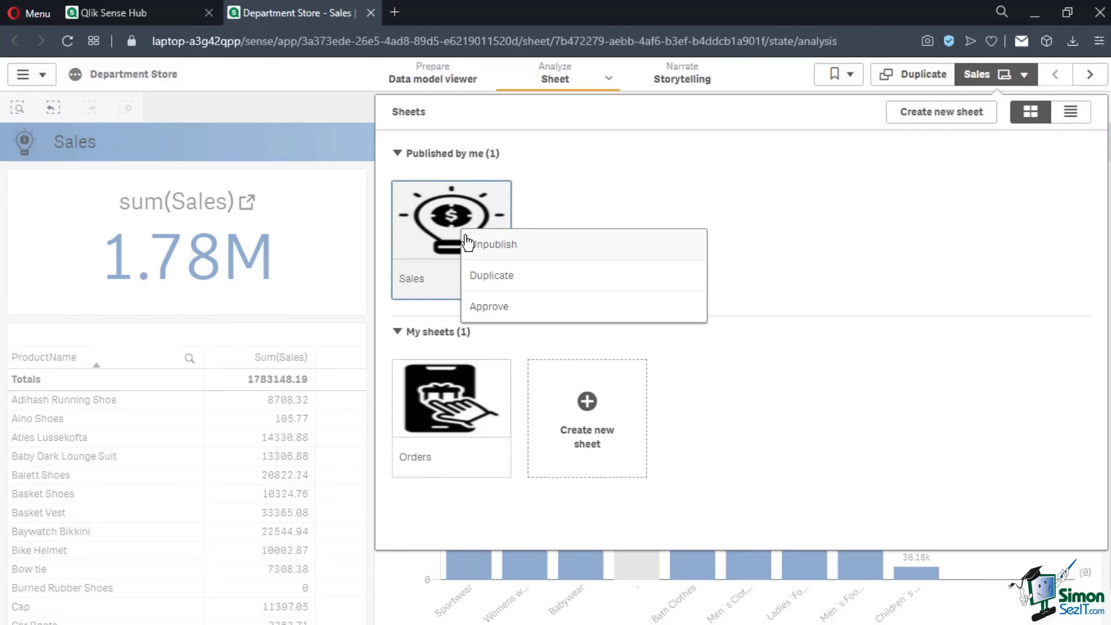
pyautogui.click(497, 307)
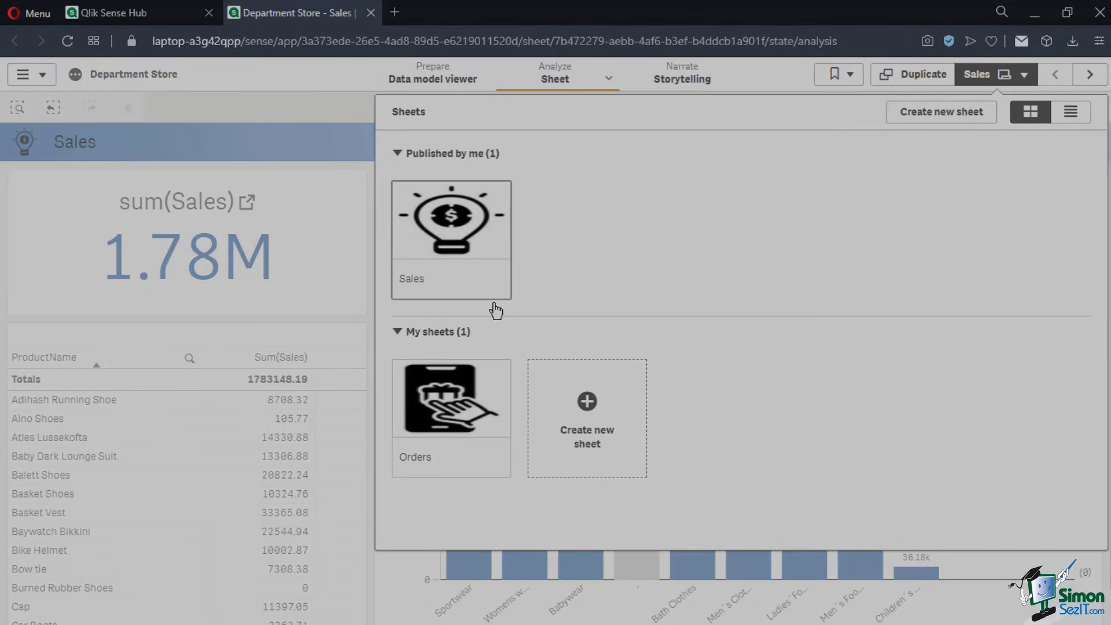
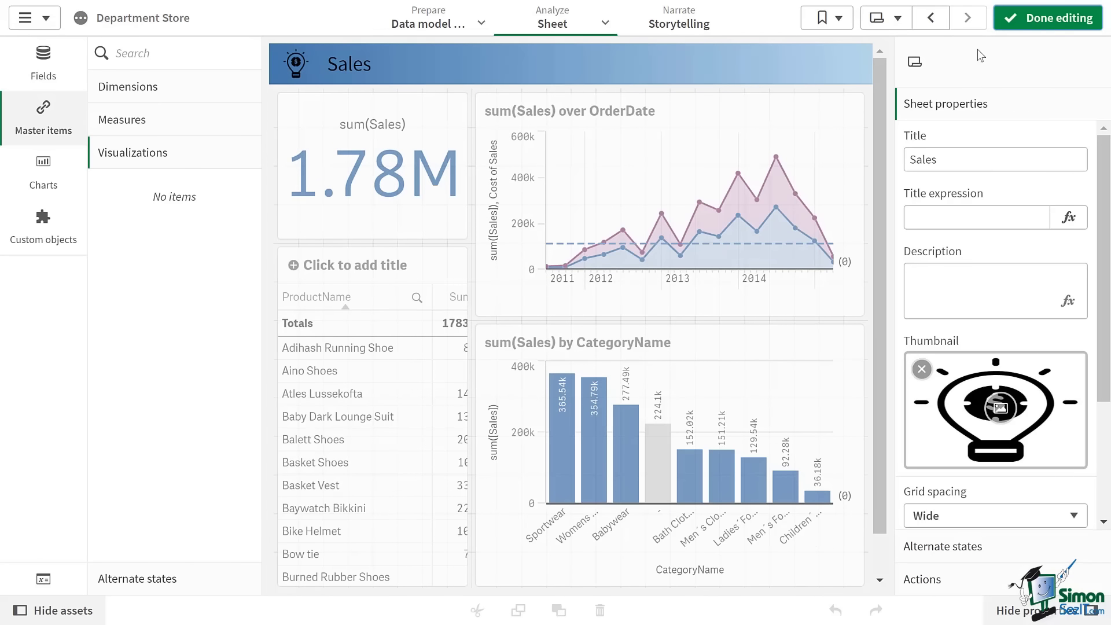
# Begin adding the Sales sheet's product table to the master items, named "Product Table" with the description "This contains all the products"
pyautogui.click(336, 411)
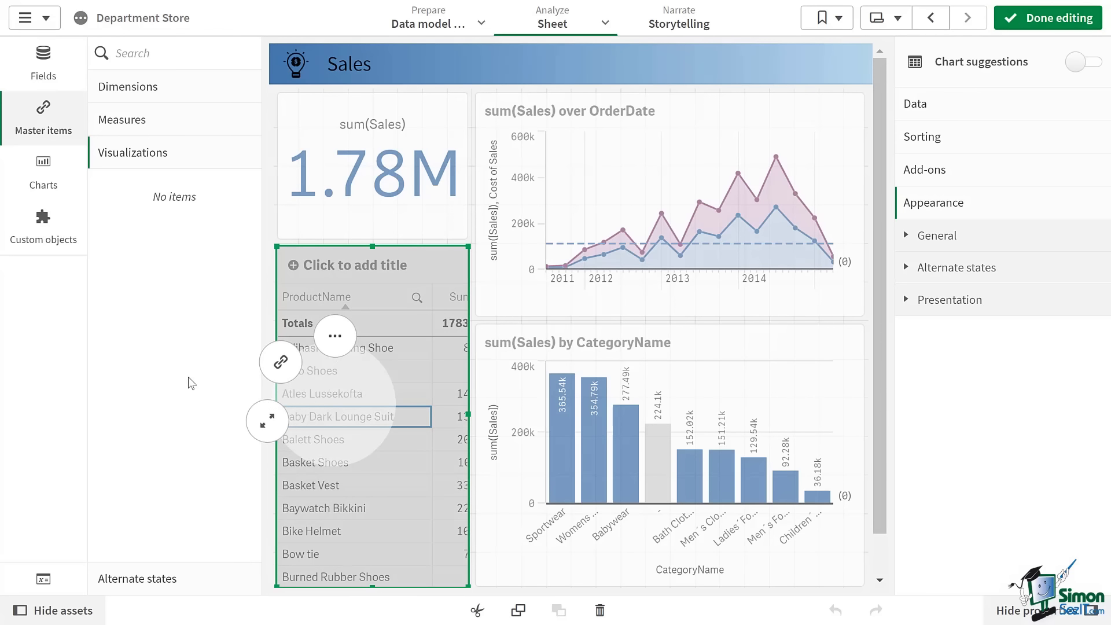
pyautogui.click(280, 364)
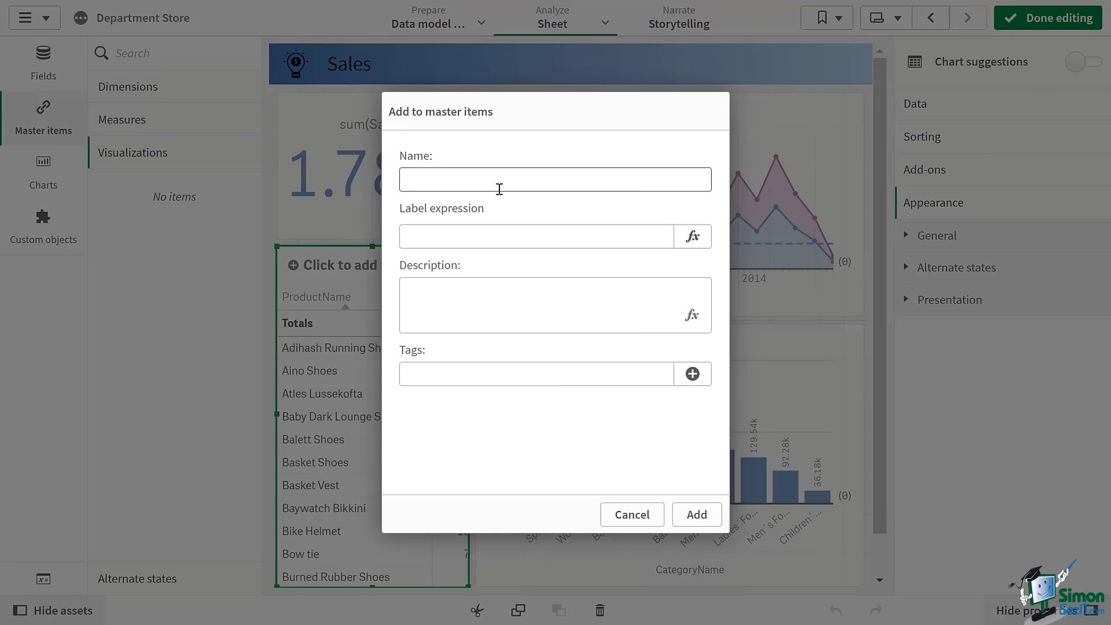
pyautogui.click(499, 190)
pyautogui.write('Prod')
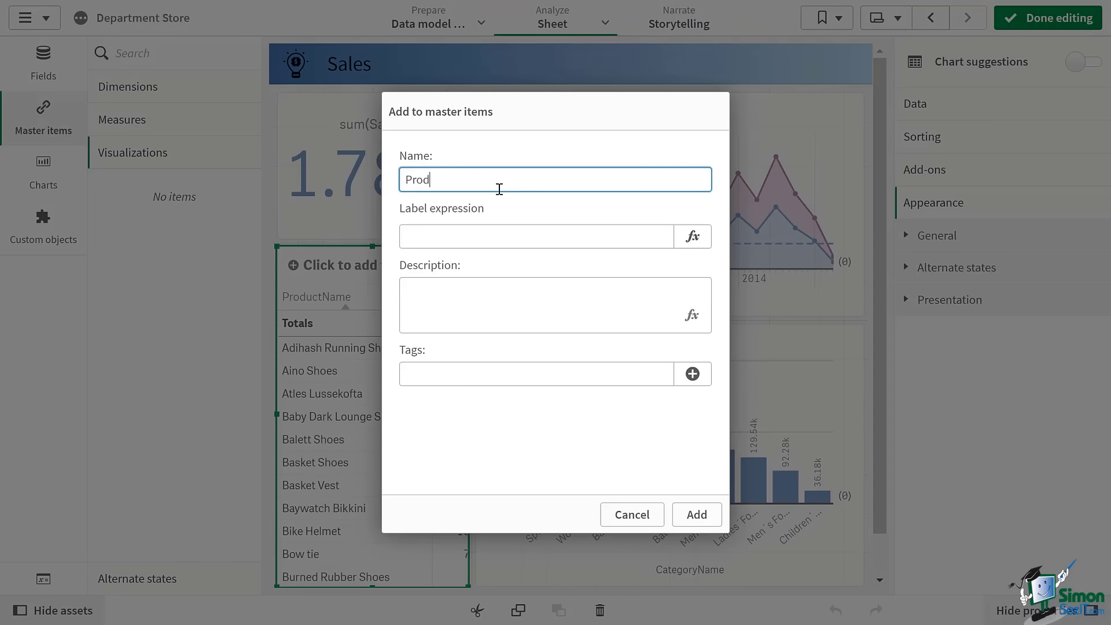
pyautogui.write('uct Table')
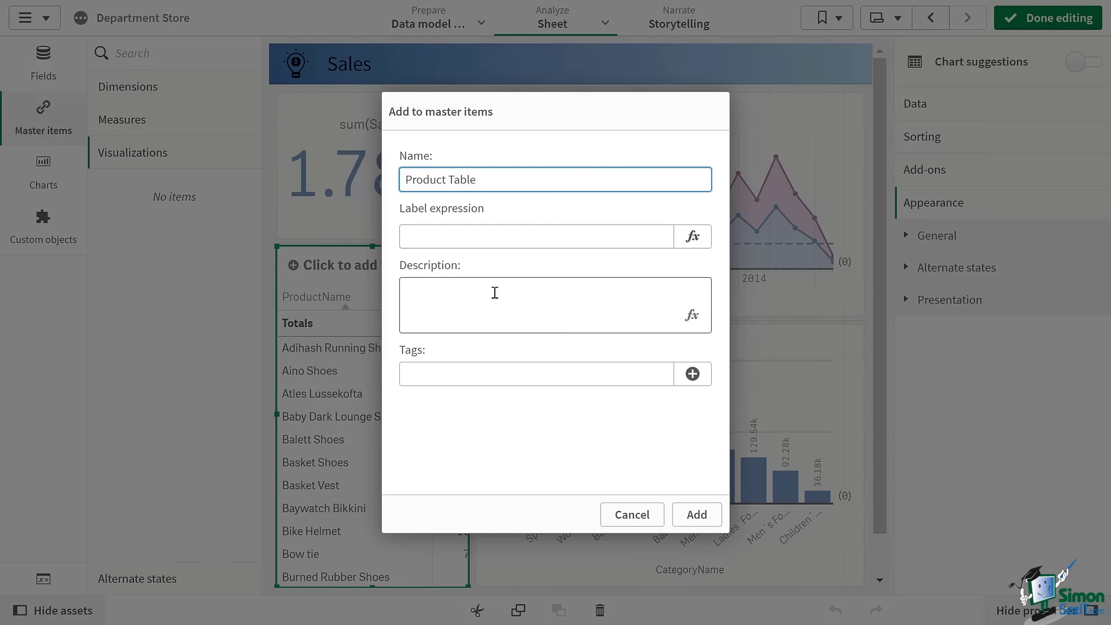
pyautogui.click(495, 293)
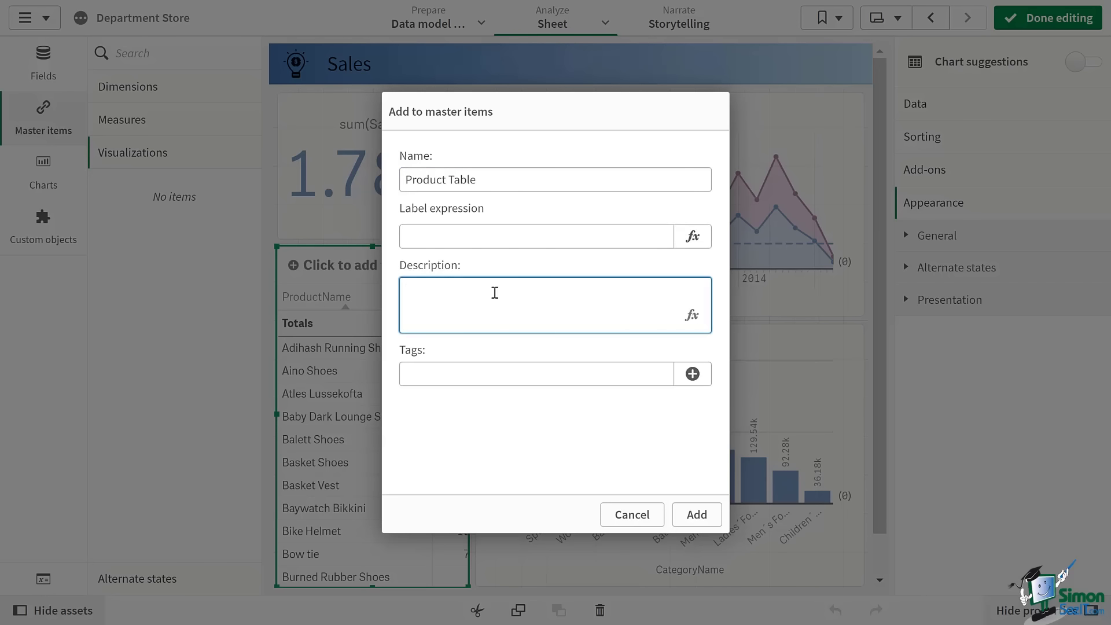
pyautogui.write('This contains all the pr')
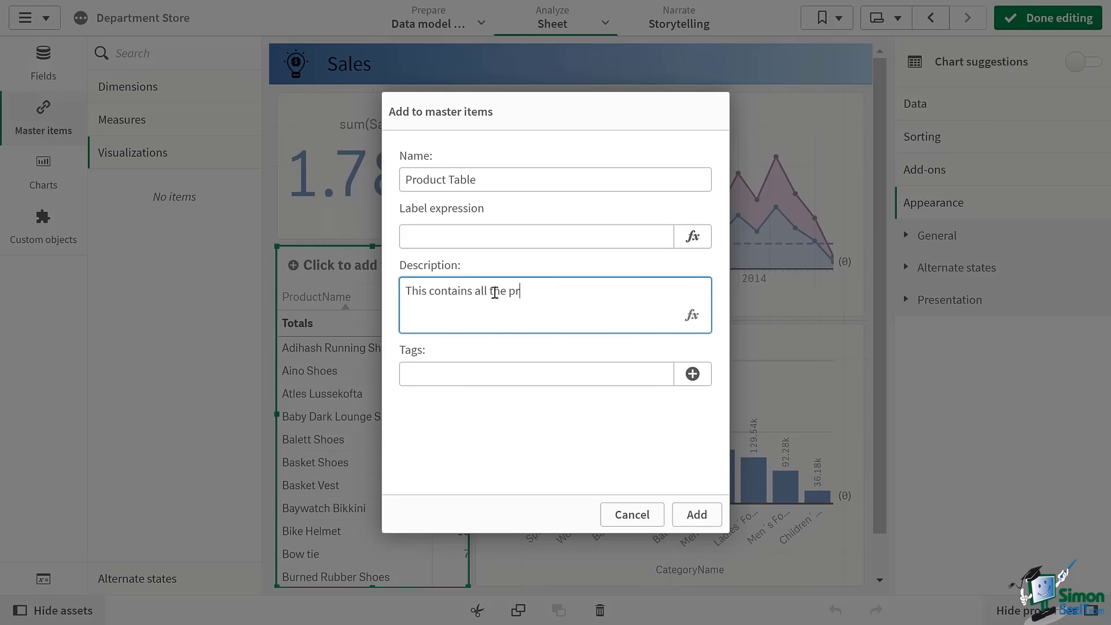
pyautogui.write('oducts')
pyautogui.click(513, 371)
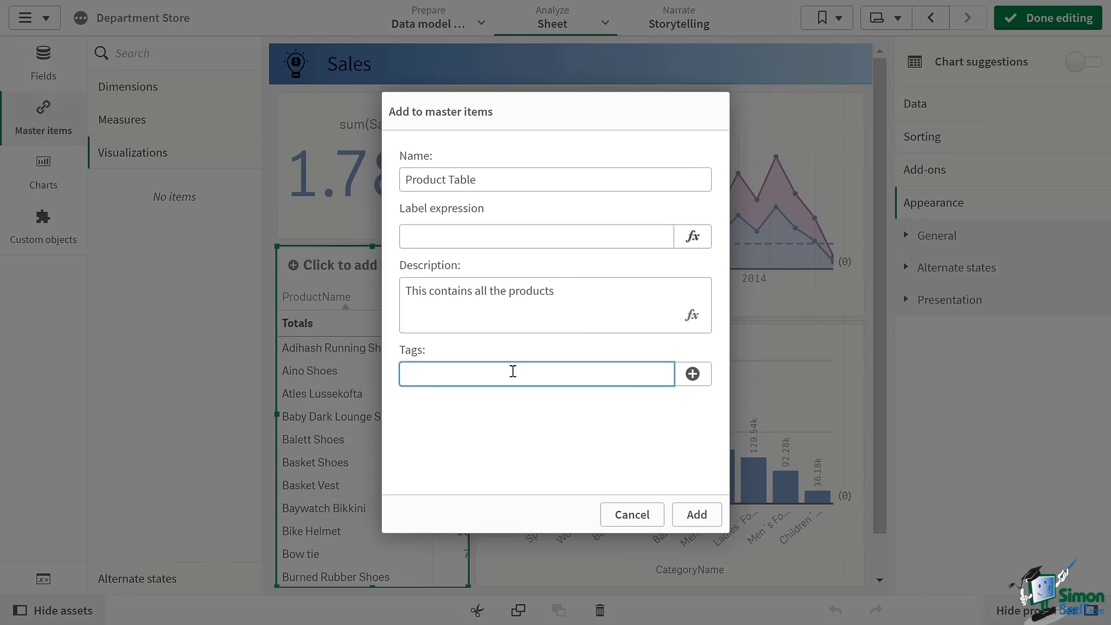
pyautogui.write('product')
pyautogui.press('Return')
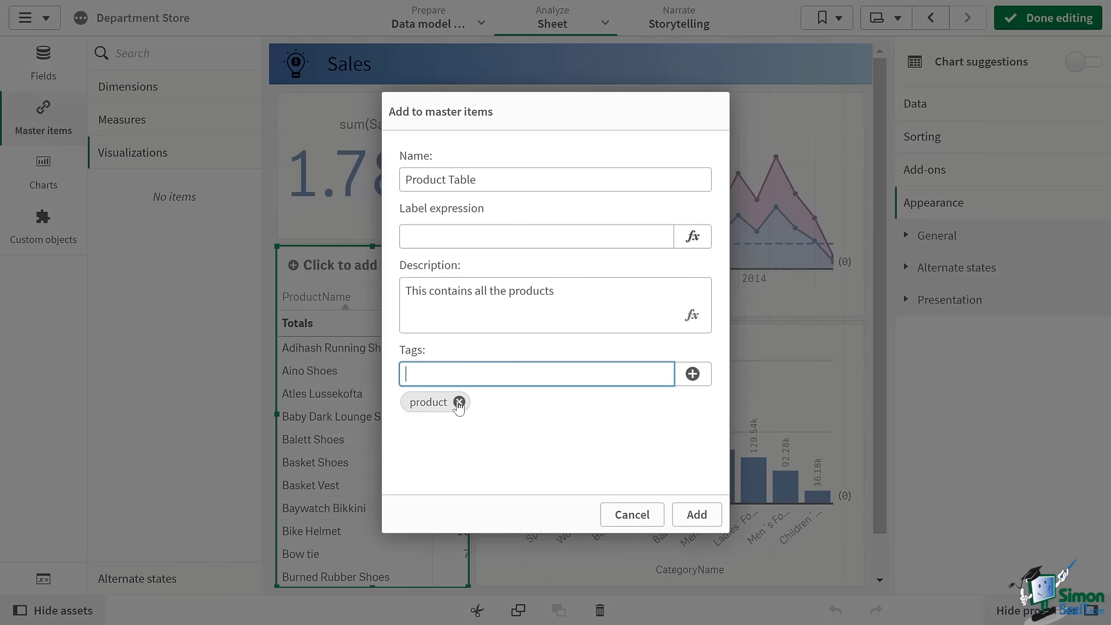
pyautogui.click(459, 403)
pyautogui.click(459, 402)
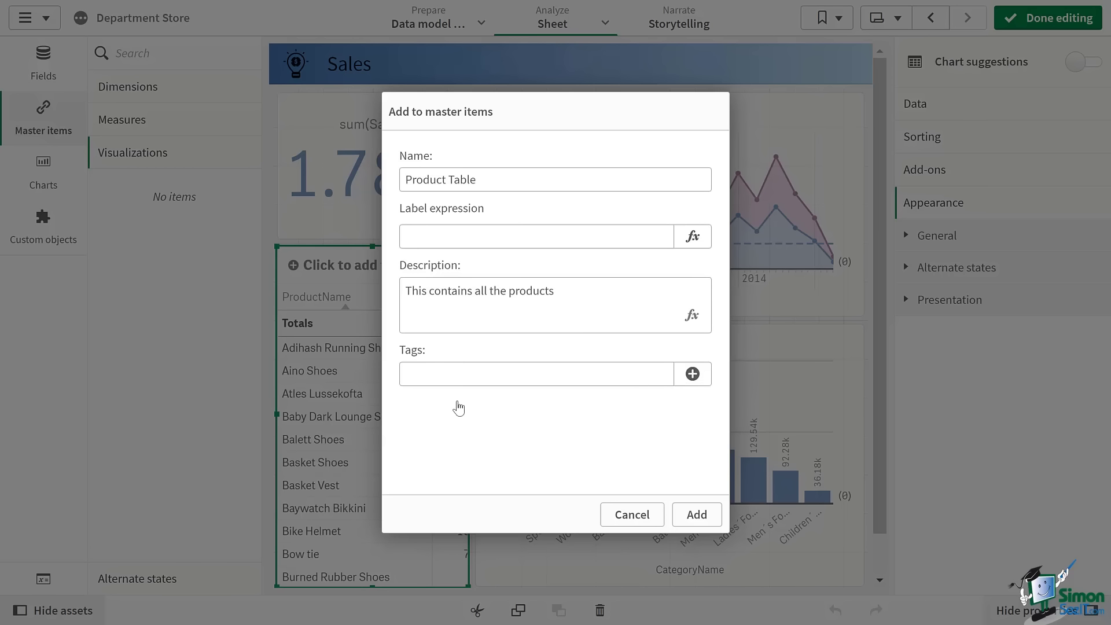
# Give the new master item the tag "alt:merchandise", add it to the master visualizations, and preview its details
pyautogui.click(492, 378)
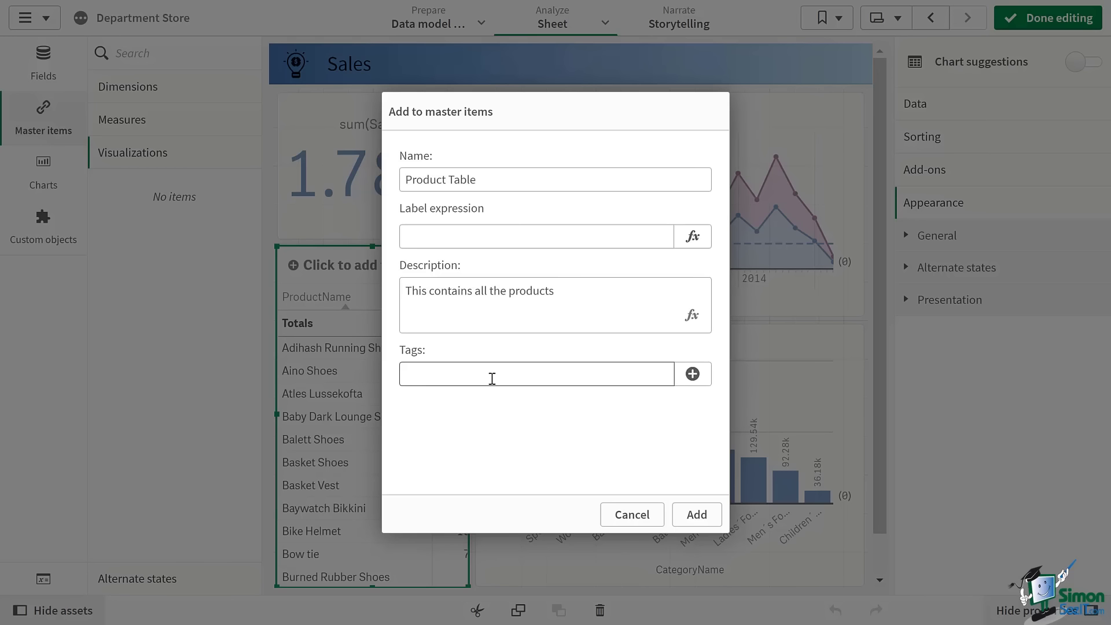
pyautogui.click(492, 379)
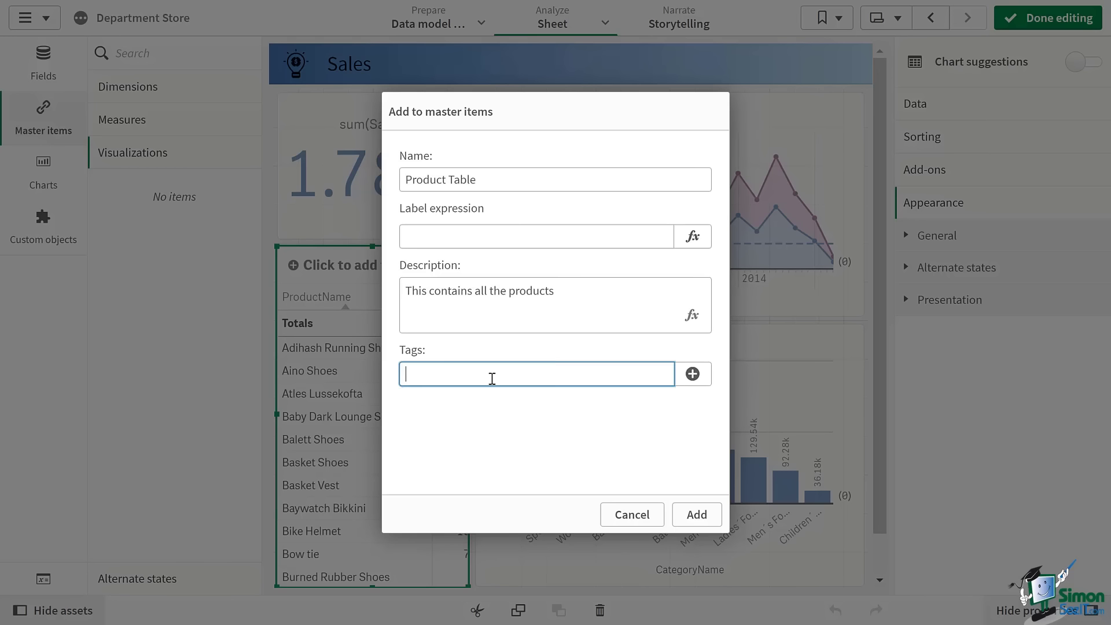
pyautogui.write('alt:merchandise')
pyautogui.press('Return')
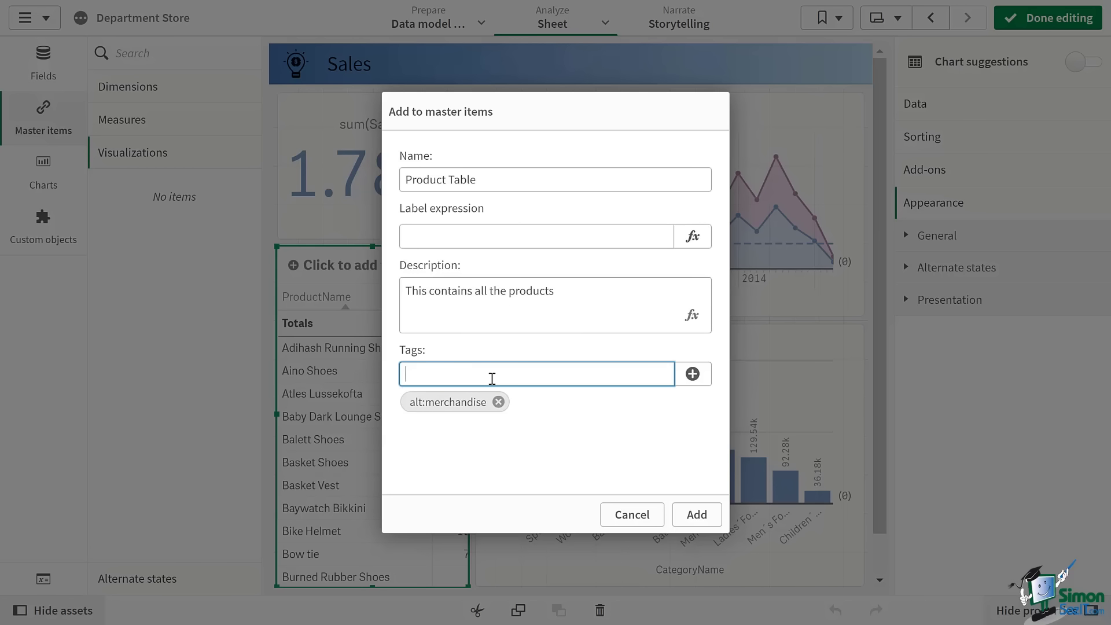
pyautogui.click(698, 514)
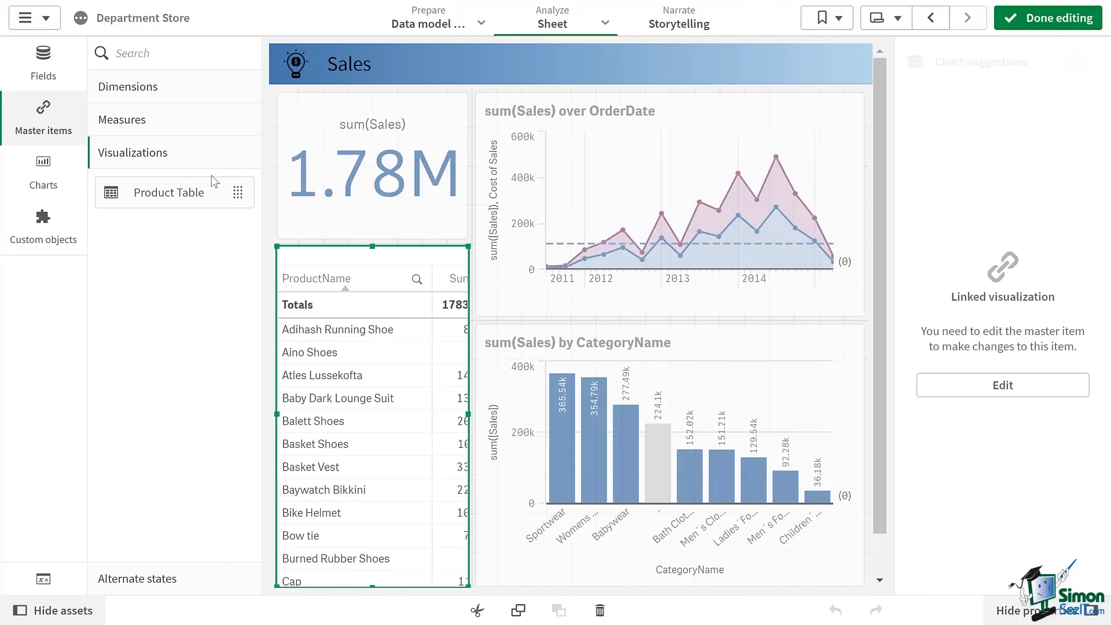
pyautogui.click(183, 200)
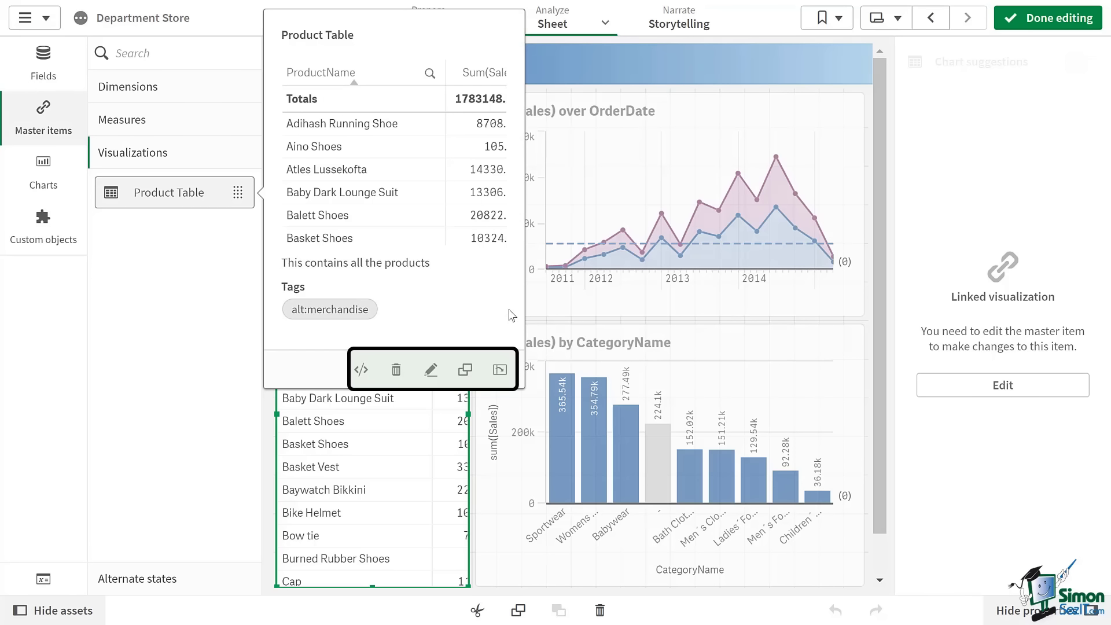
pyautogui.click(884, 143)
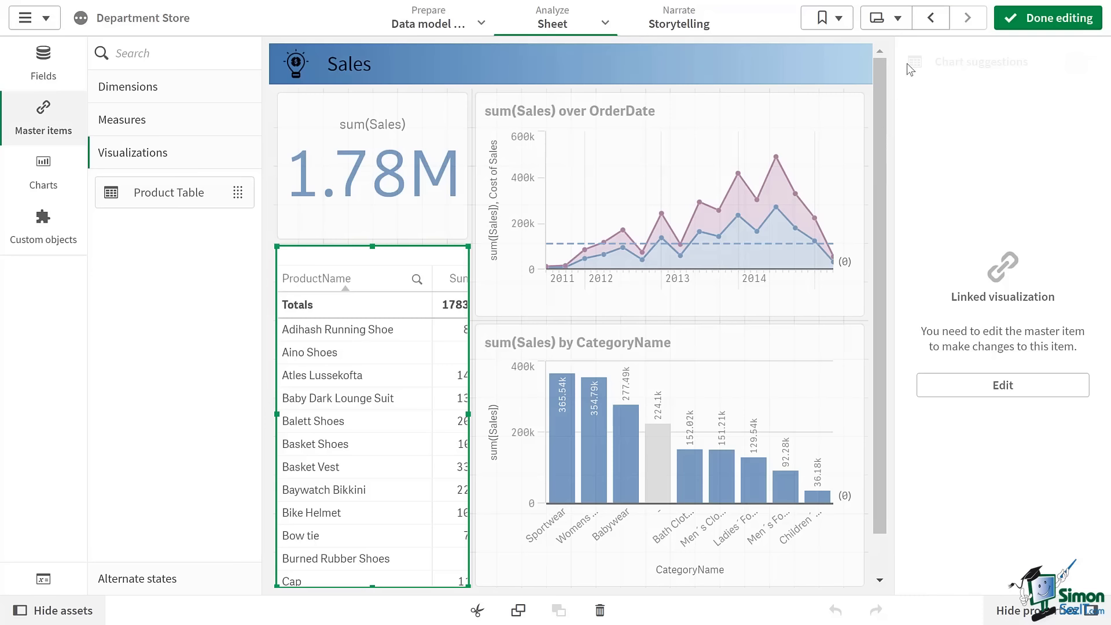
# Place the Product Table master visualization in the Orders sheet's empty area and extend its height down beside the bar chart
pyautogui.click(931, 24)
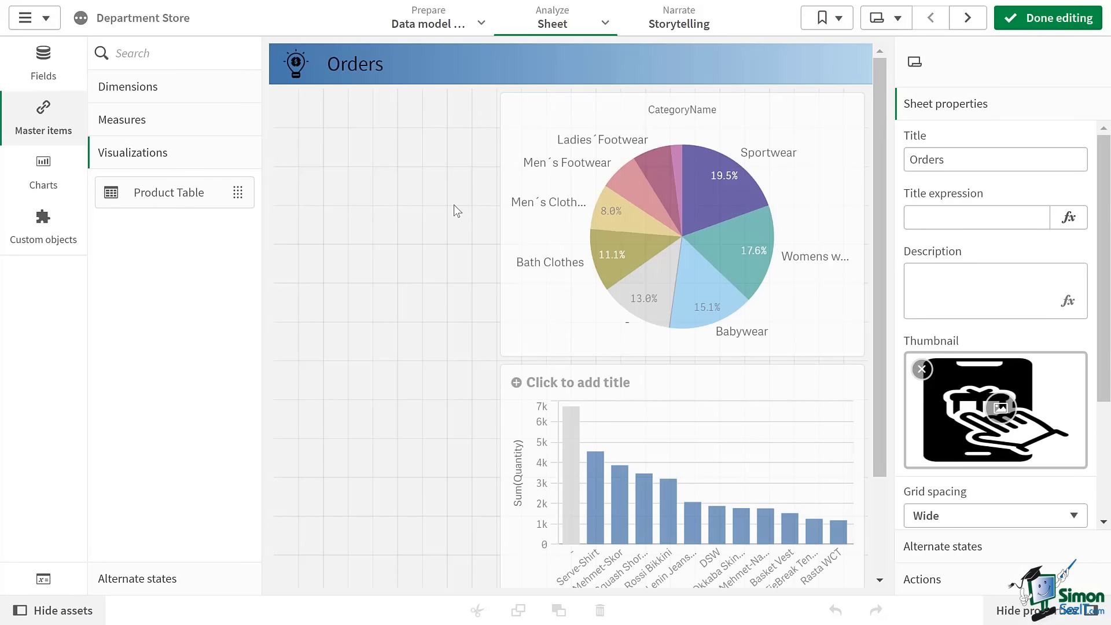
pyautogui.moveTo(208, 203); pyautogui.dragTo(349, 150)
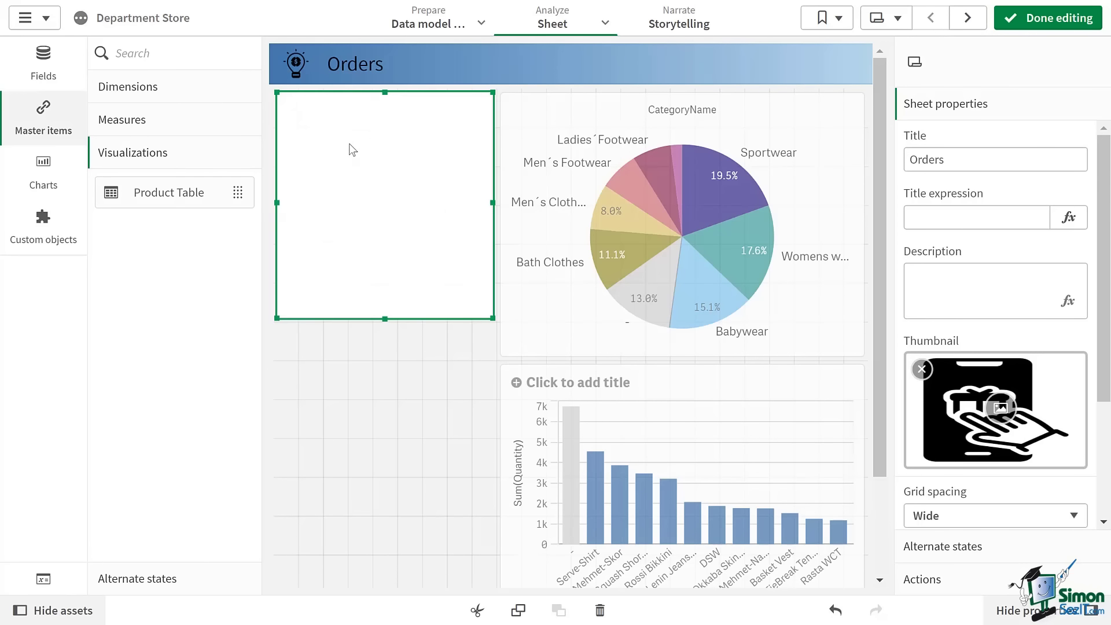
pyautogui.moveTo(385, 319); pyautogui.dragTo(369, 553)
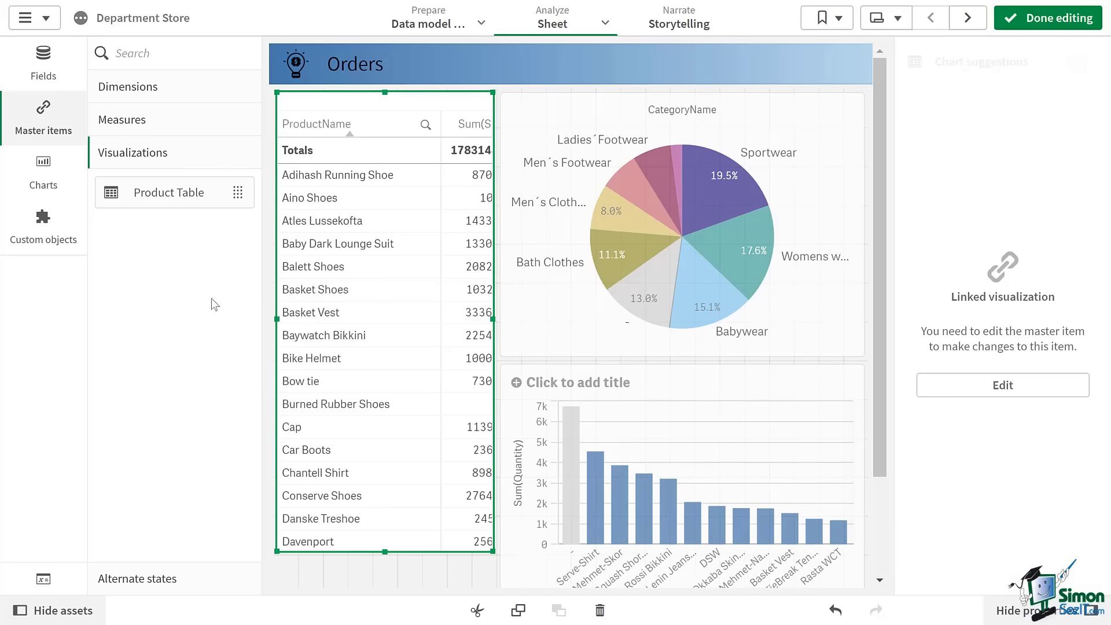
# Add a Sum(Quantity) measure column to the Product Table master visualization and finish editing the Orders sheet
pyautogui.rightClick(155, 203)
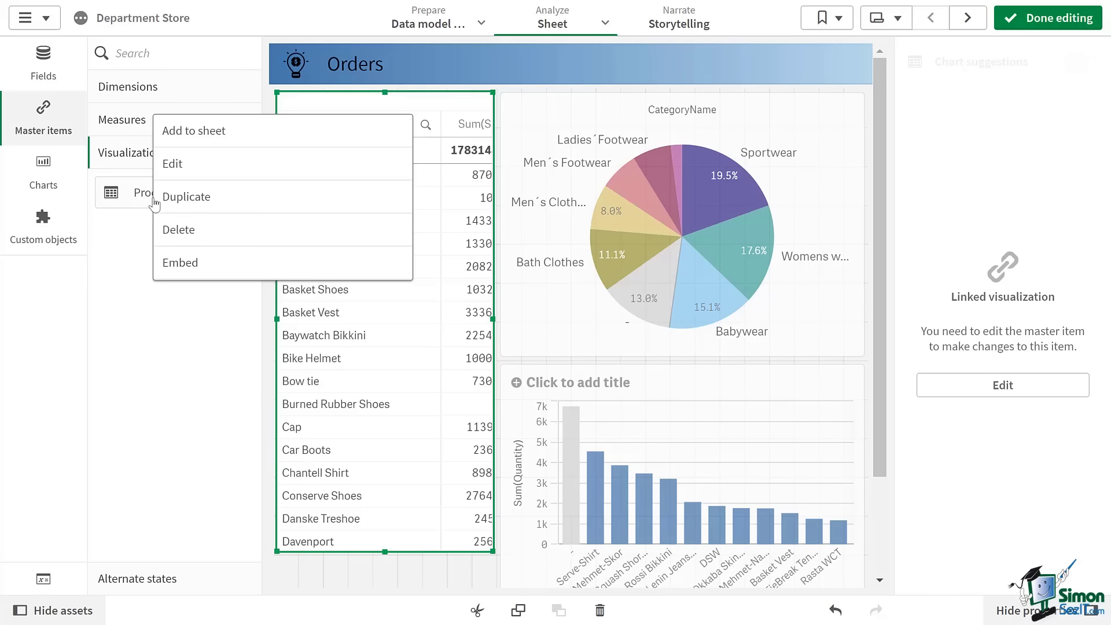
pyautogui.click(197, 168)
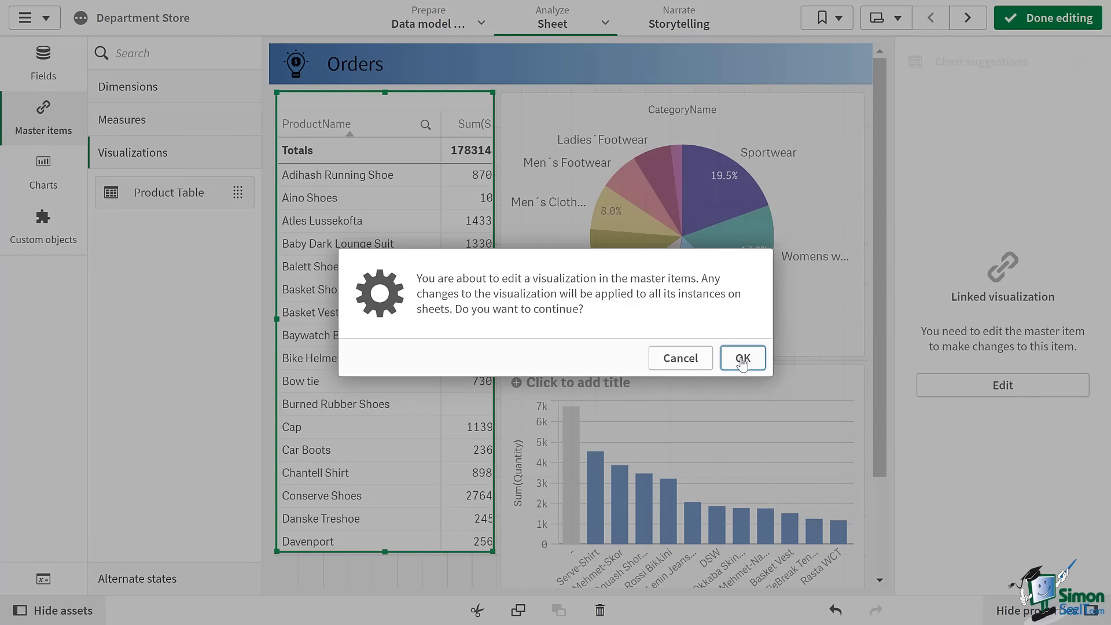
pyautogui.click(742, 359)
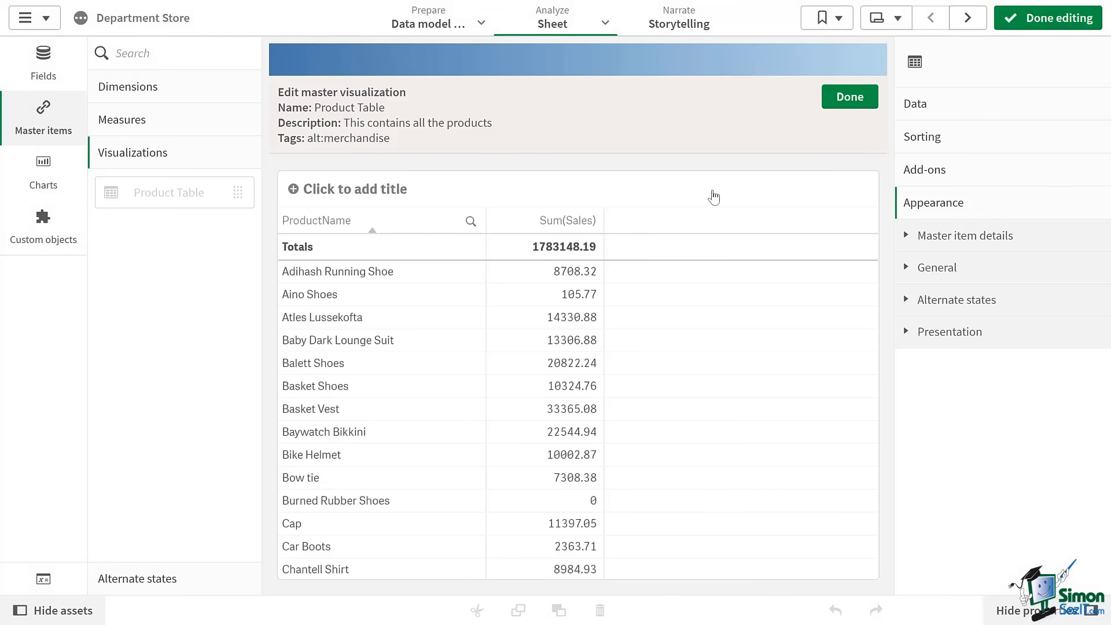
pyautogui.click(926, 105)
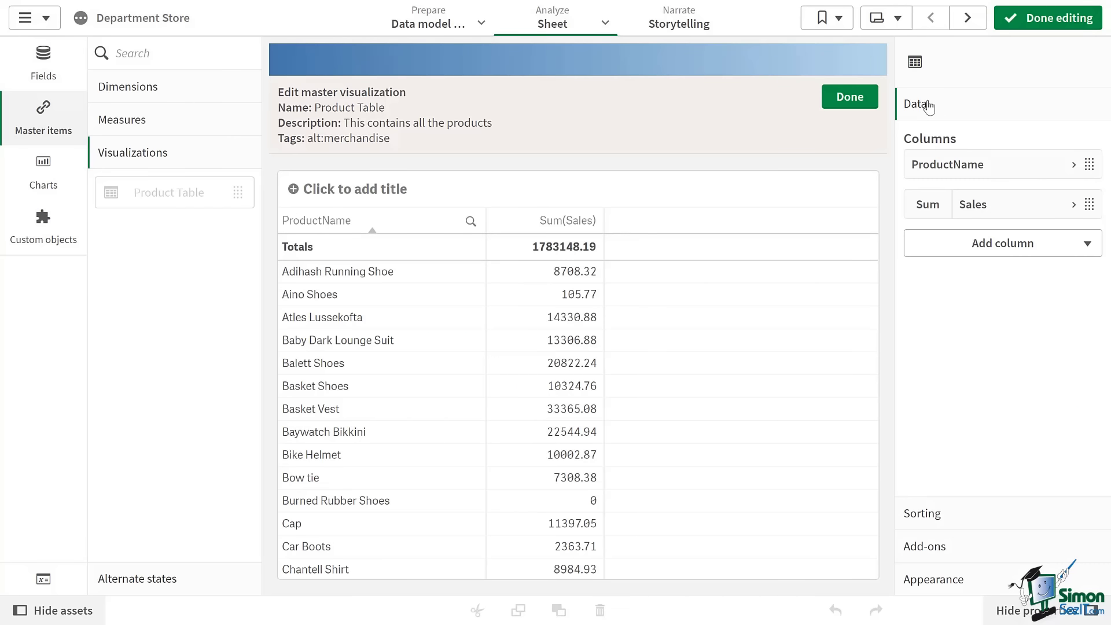
pyautogui.click(985, 245)
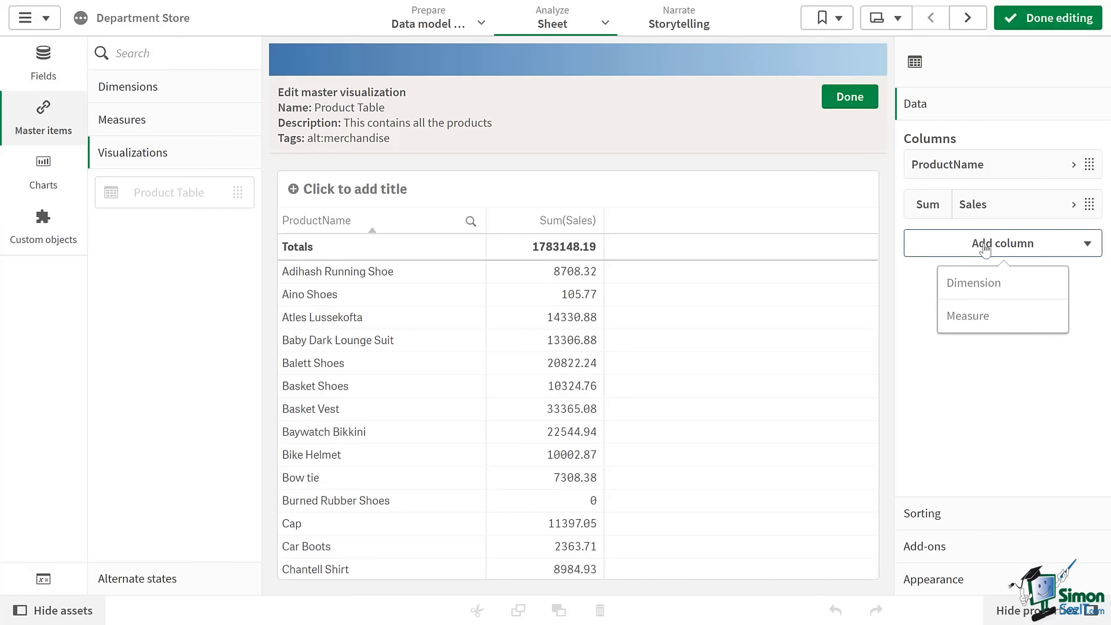
pyautogui.click(972, 316)
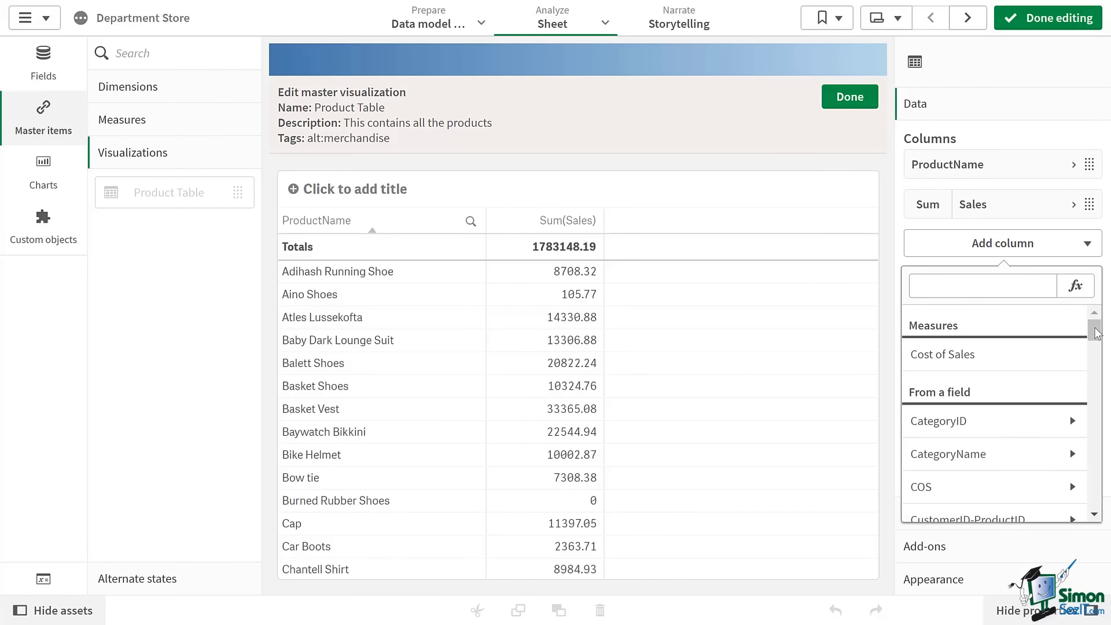
pyautogui.moveTo(1094, 327); pyautogui.dragTo(1099, 504)
pyautogui.click(1045, 371)
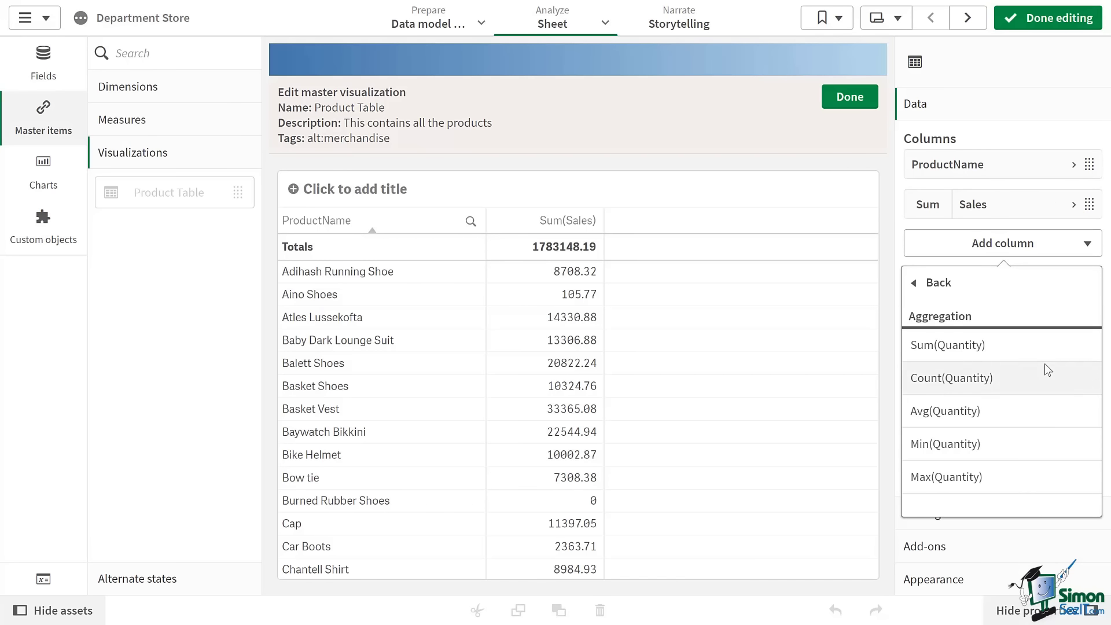
pyautogui.click(961, 336)
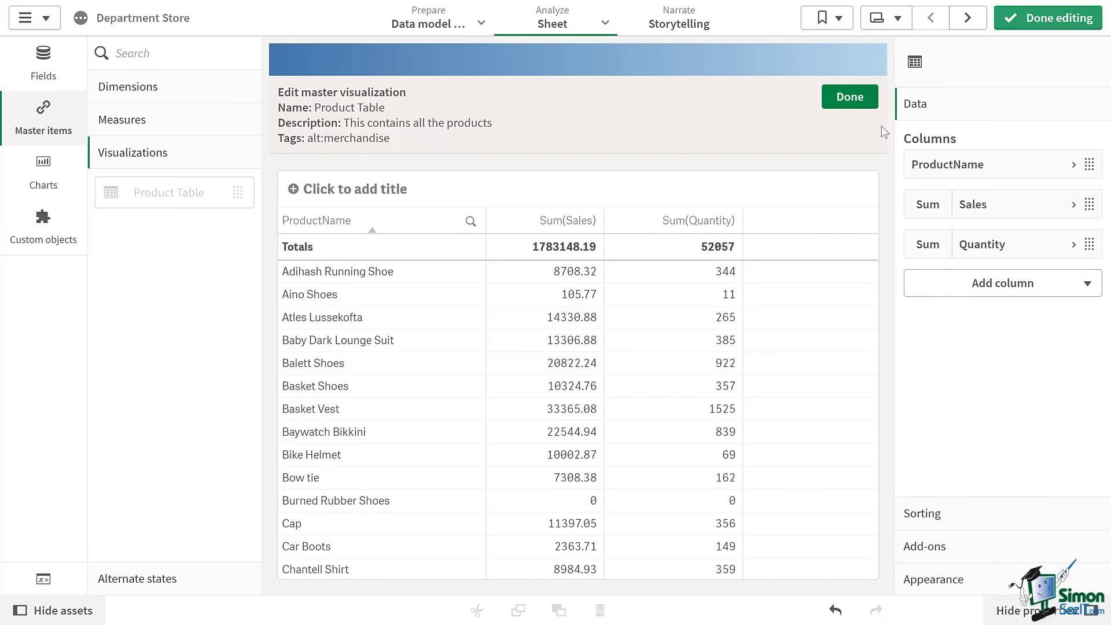
pyautogui.click(865, 98)
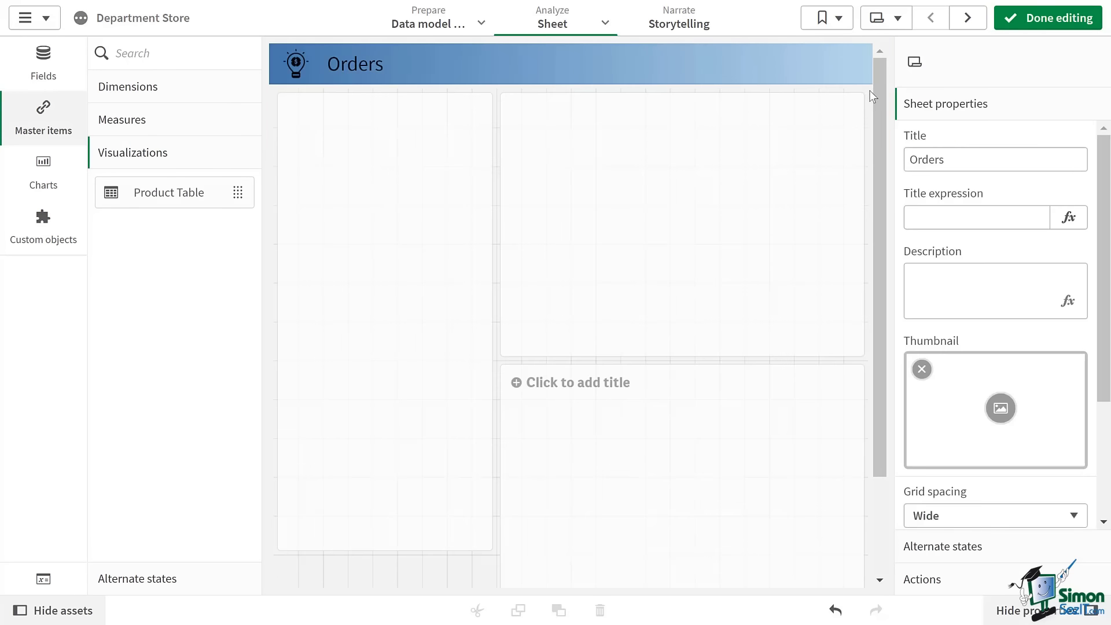
pyautogui.click(1045, 12)
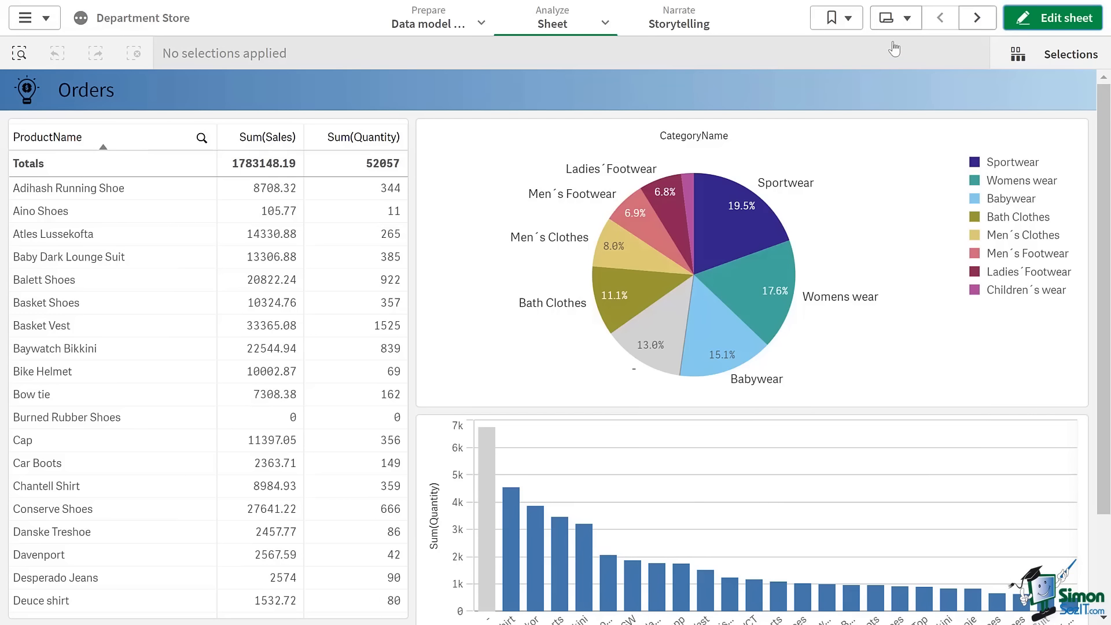
# Edit the Sales sheet and start a new master measure with the expression =sum(COS)
pyautogui.click(985, 17)
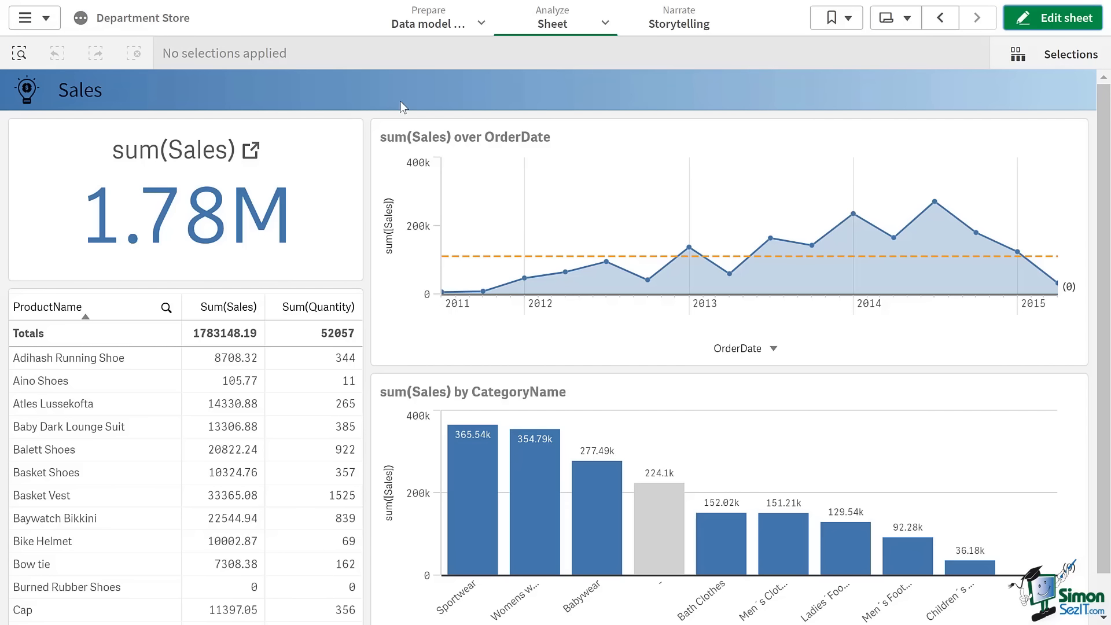
pyautogui.click(1019, 28)
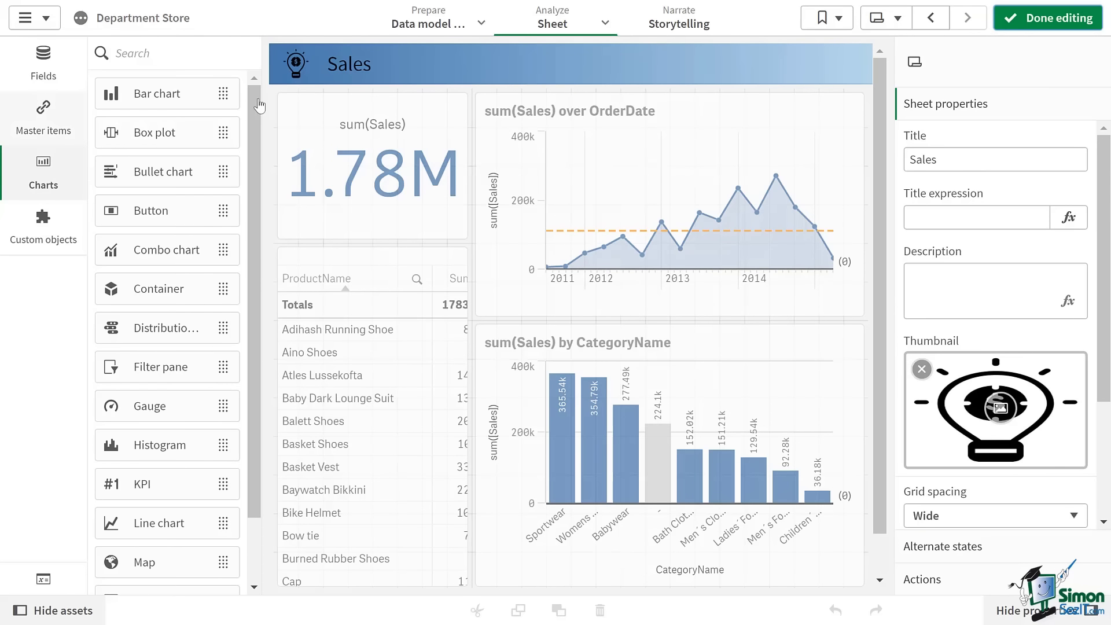
pyautogui.click(42, 116)
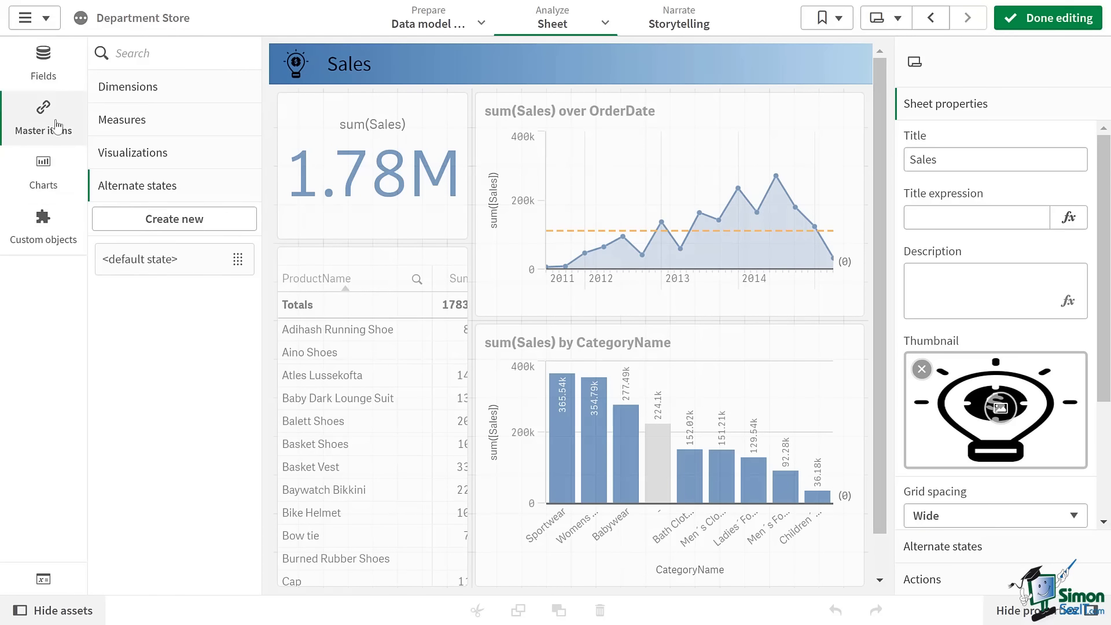
pyautogui.click(118, 122)
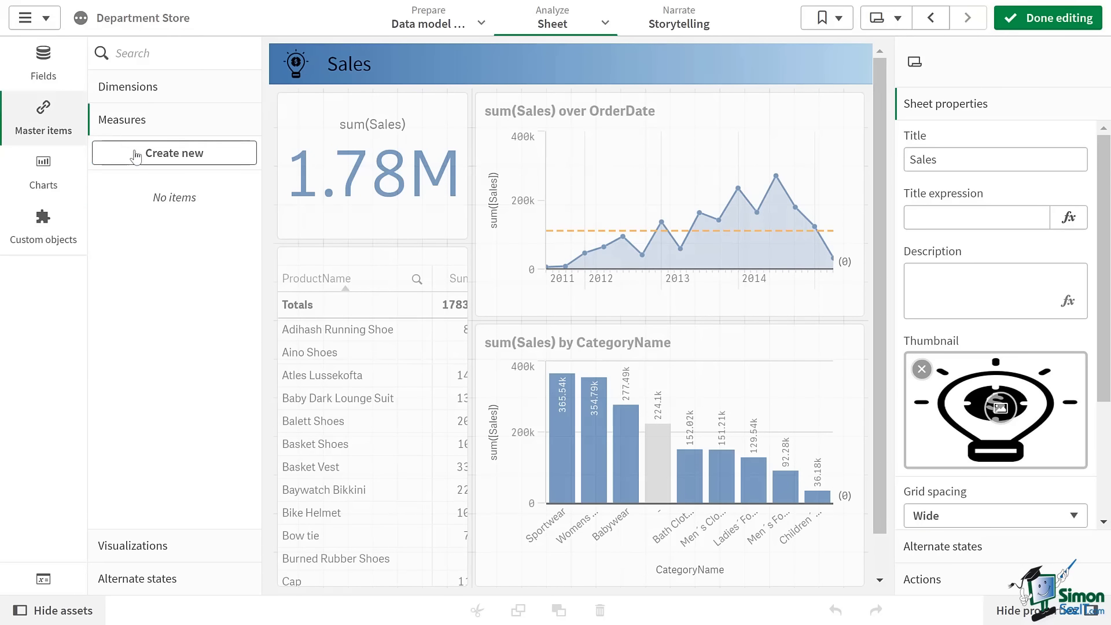
pyautogui.click(136, 155)
pyautogui.click(421, 121)
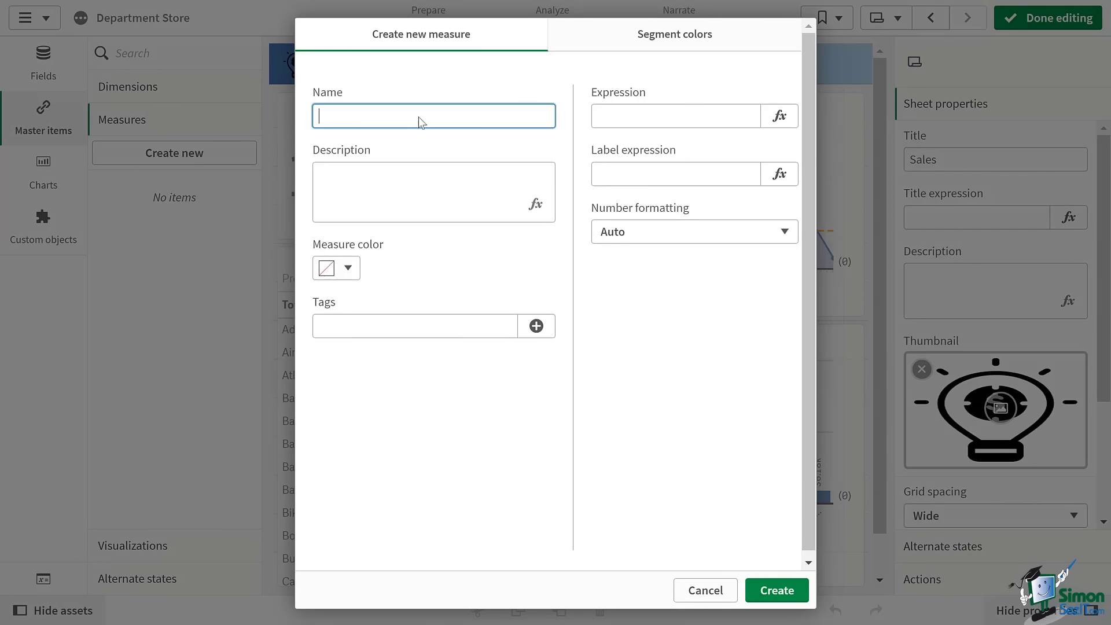
pyautogui.click(624, 110)
pyautogui.write('=sum(COS)')
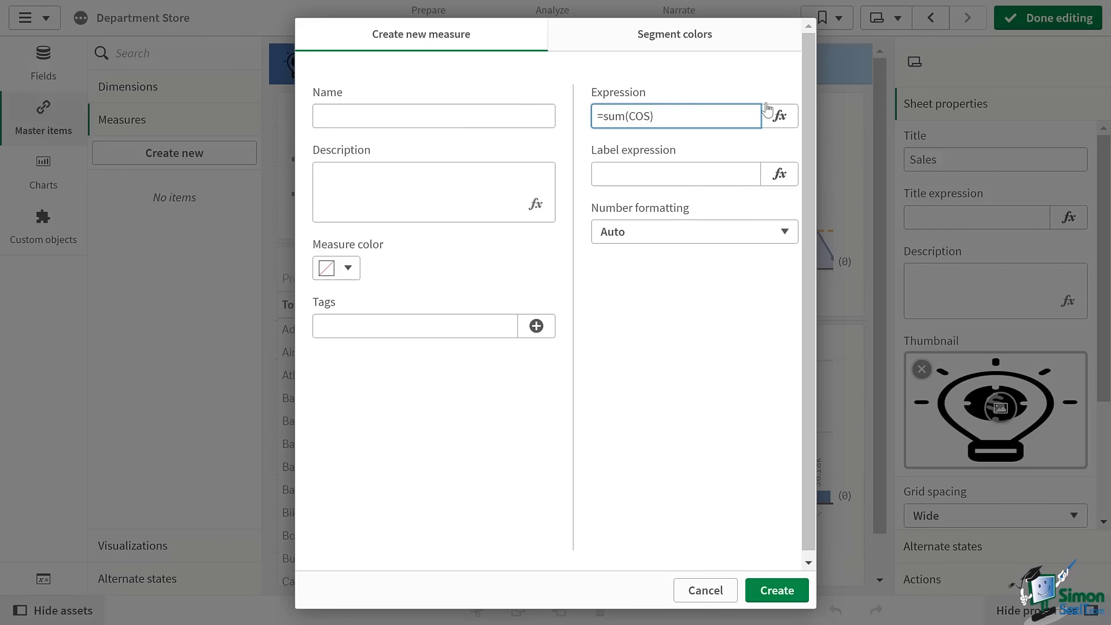
# Name the new measure "Cost of sales", describe it as "Sales measure", and give it the purple color #8e477d
pyautogui.click(492, 119)
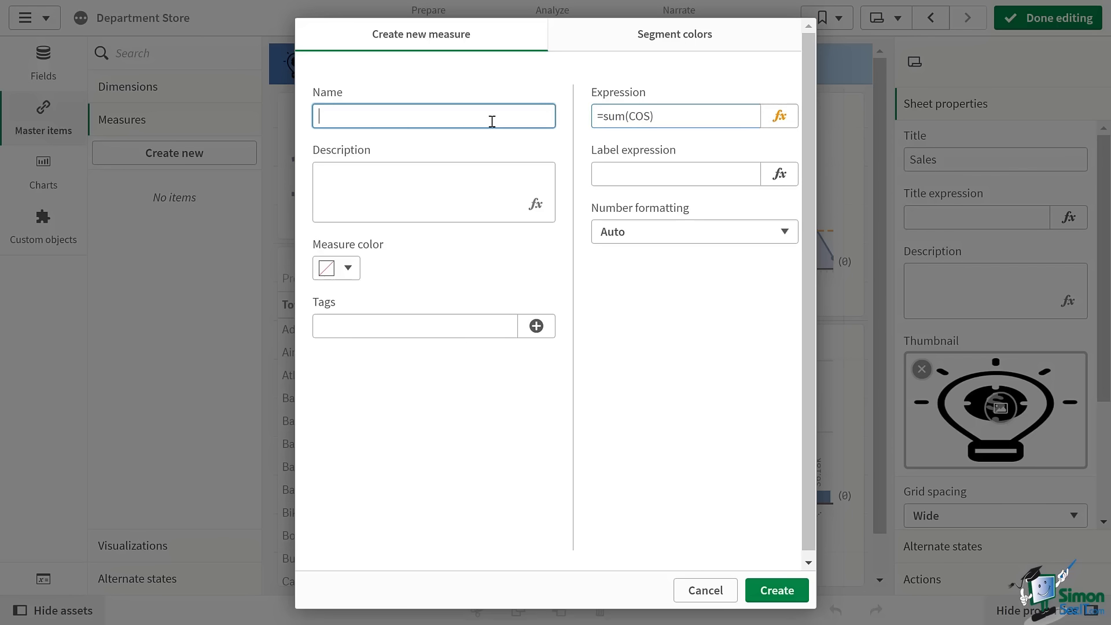
pyautogui.write('Cost of sales')
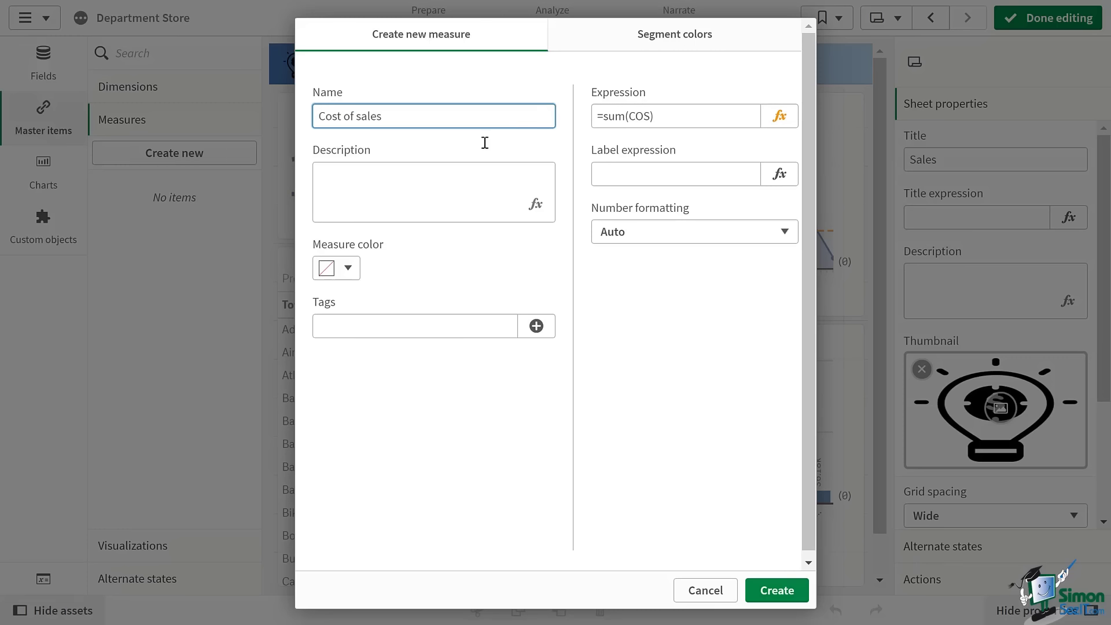
pyautogui.click(469, 187)
pyautogui.write('Sa')
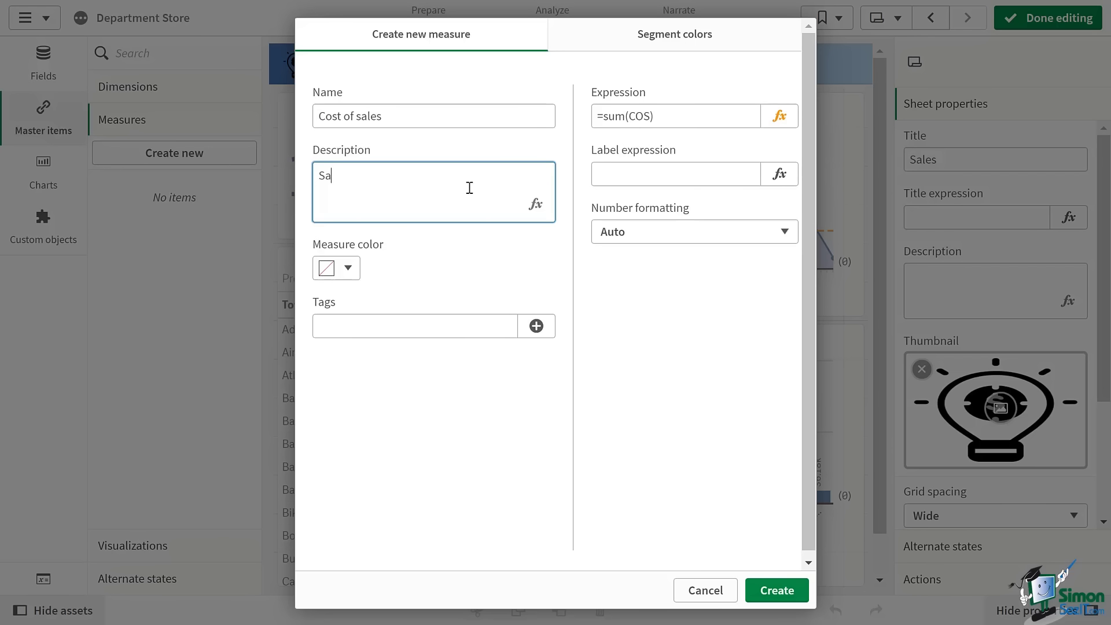
pyautogui.write('les measure')
pyautogui.click(349, 268)
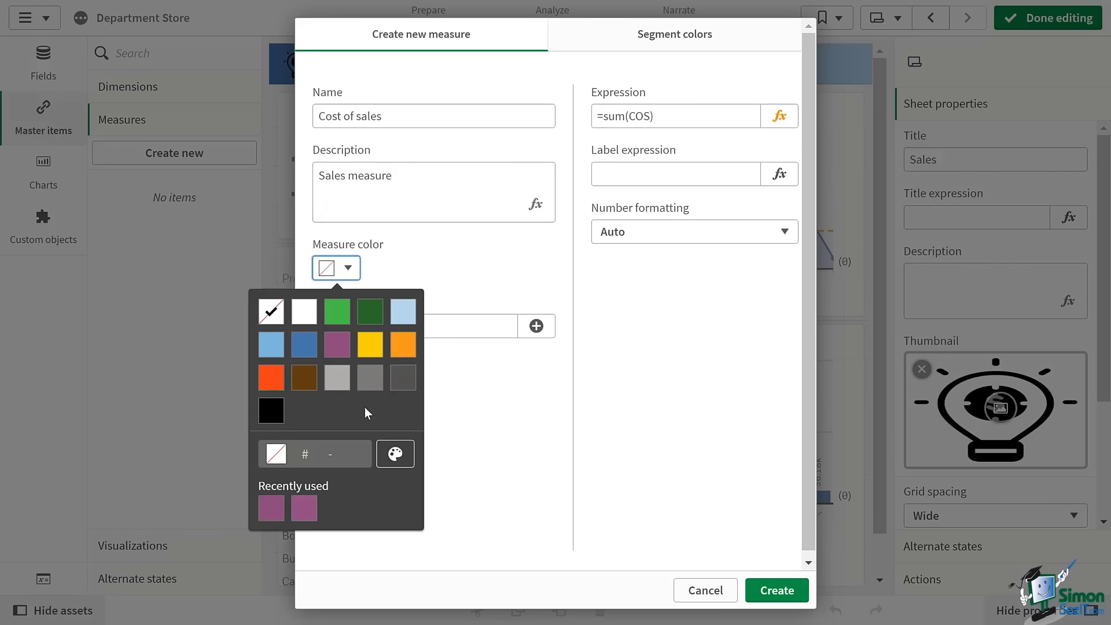
pyautogui.click(339, 353)
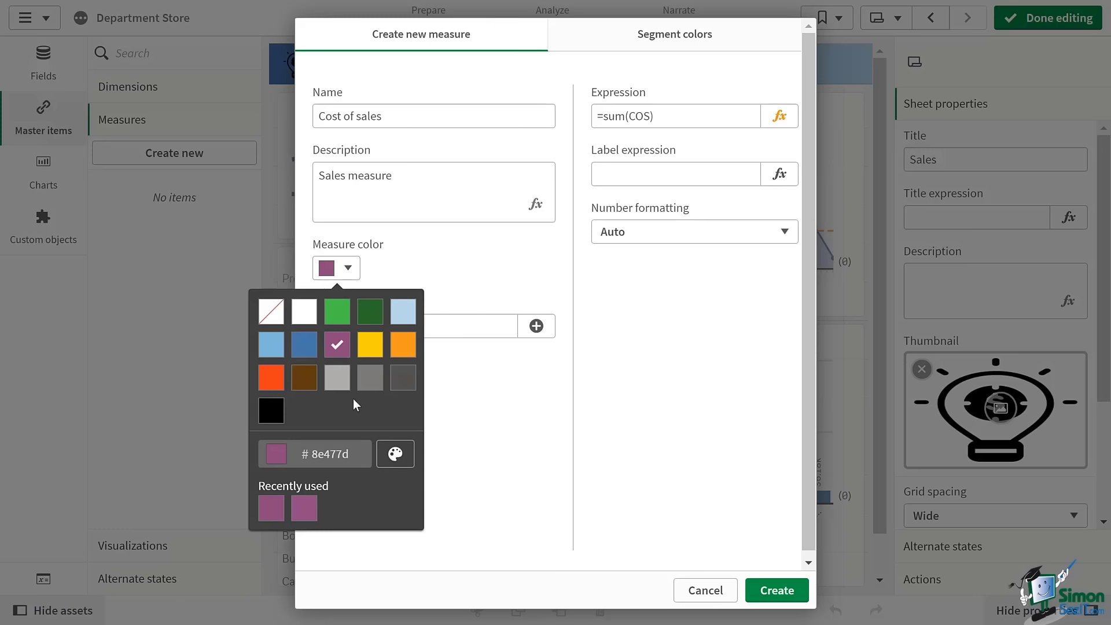
pyautogui.click(477, 426)
# Turn on segment colors for the measure using the Diverging classes scheme in percentage format, and create the measure
pyautogui.click(659, 39)
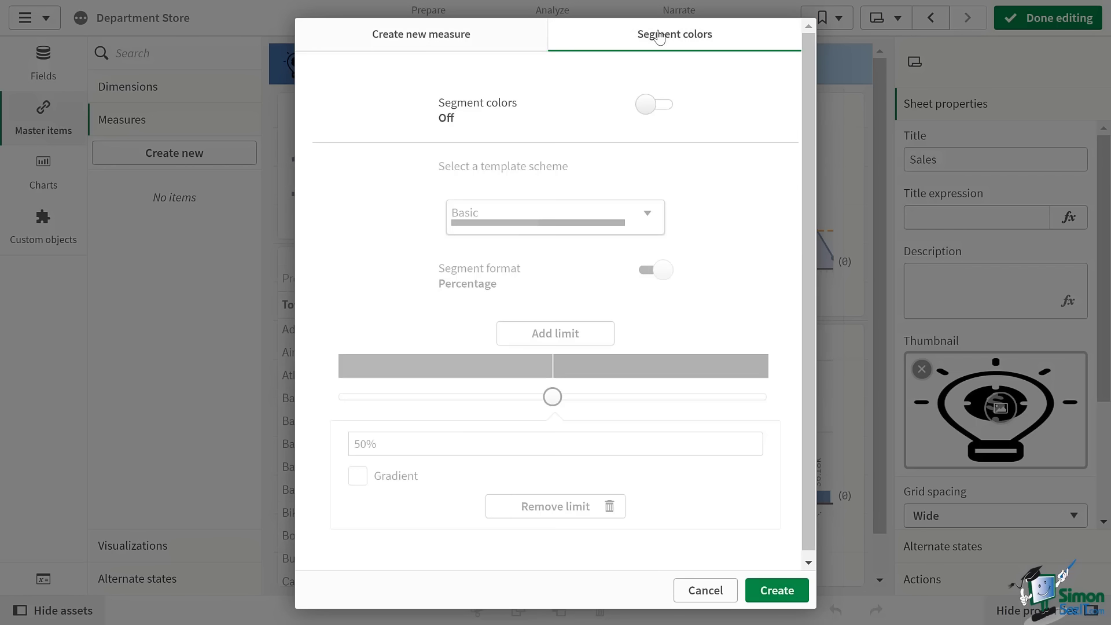
pyautogui.click(661, 110)
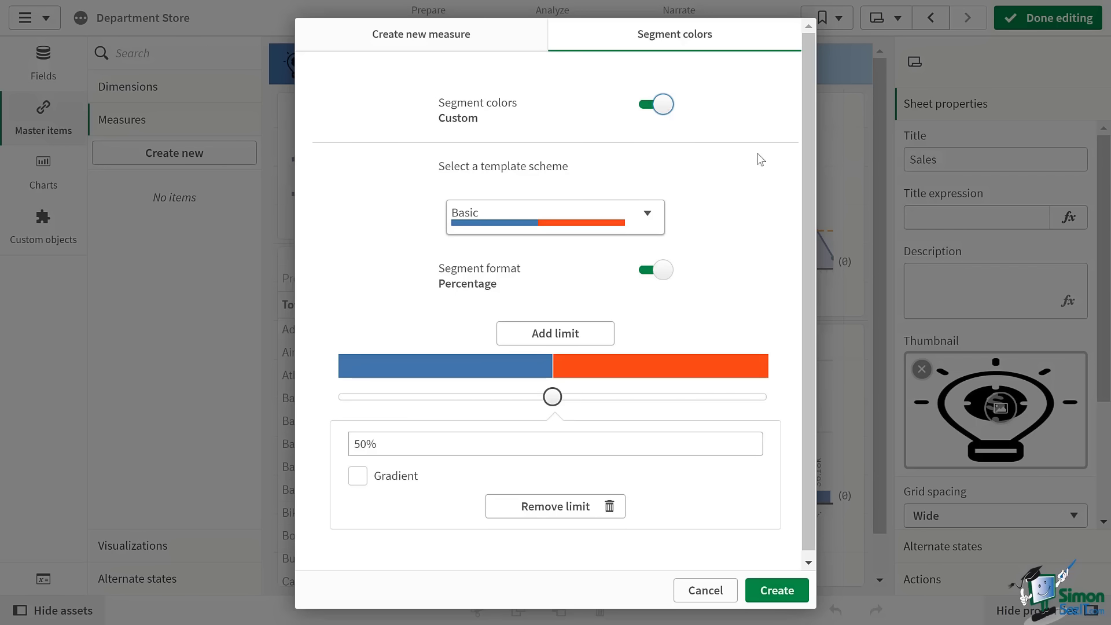
pyautogui.scroll(-1, 809, 193)
pyautogui.moveTo(809, 195); pyautogui.dragTo(799, 219)
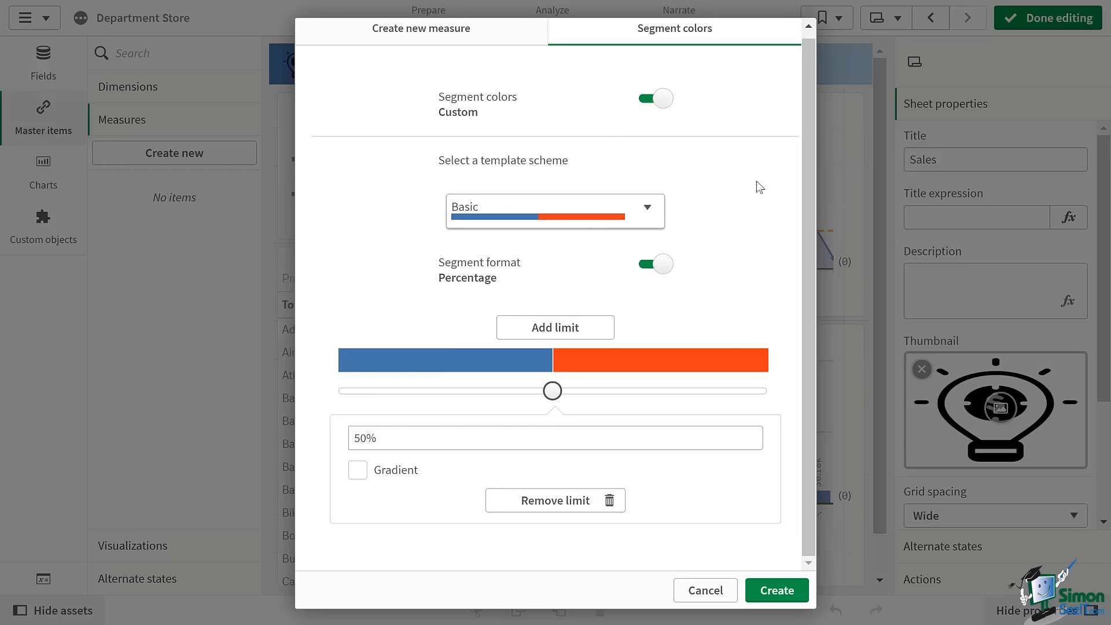
pyautogui.click(641, 209)
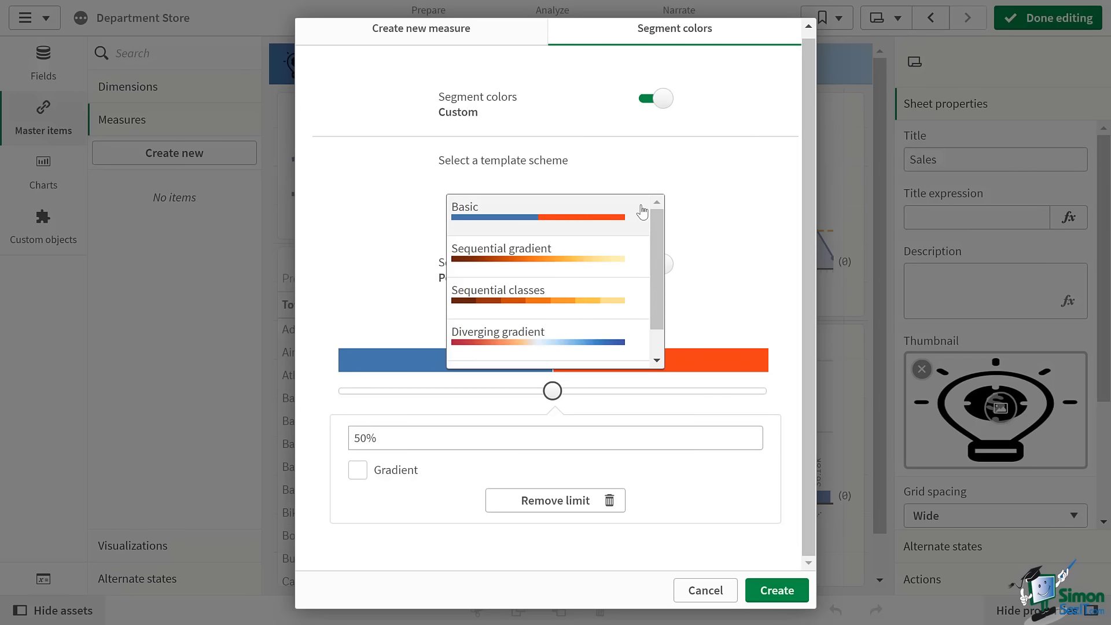
pyautogui.moveTo(658, 238); pyautogui.dragTo(658, 291)
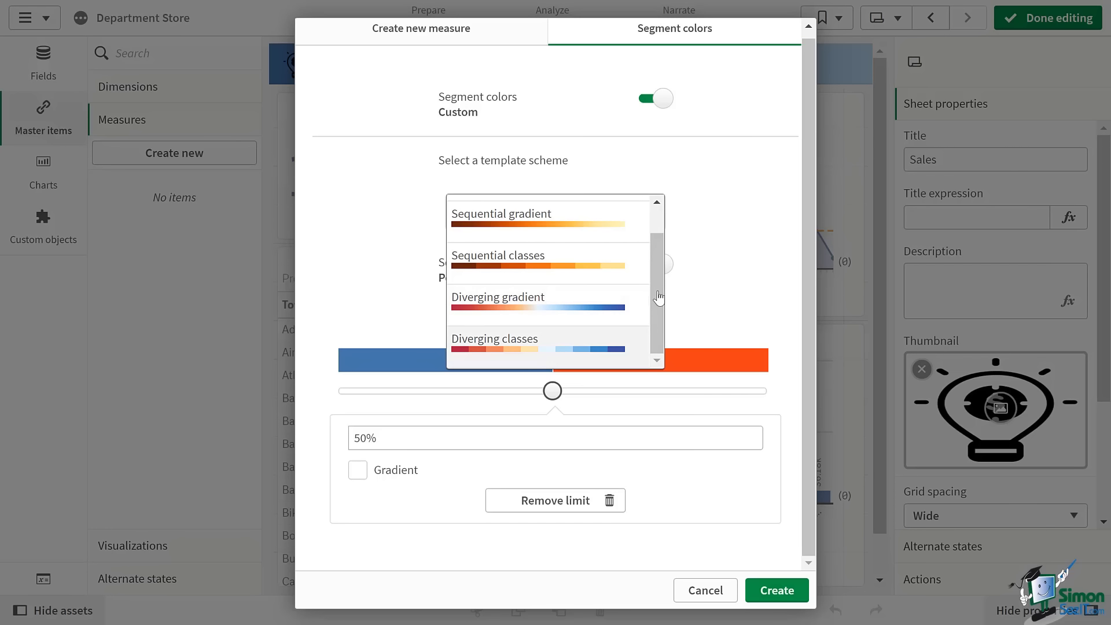
pyautogui.click(620, 343)
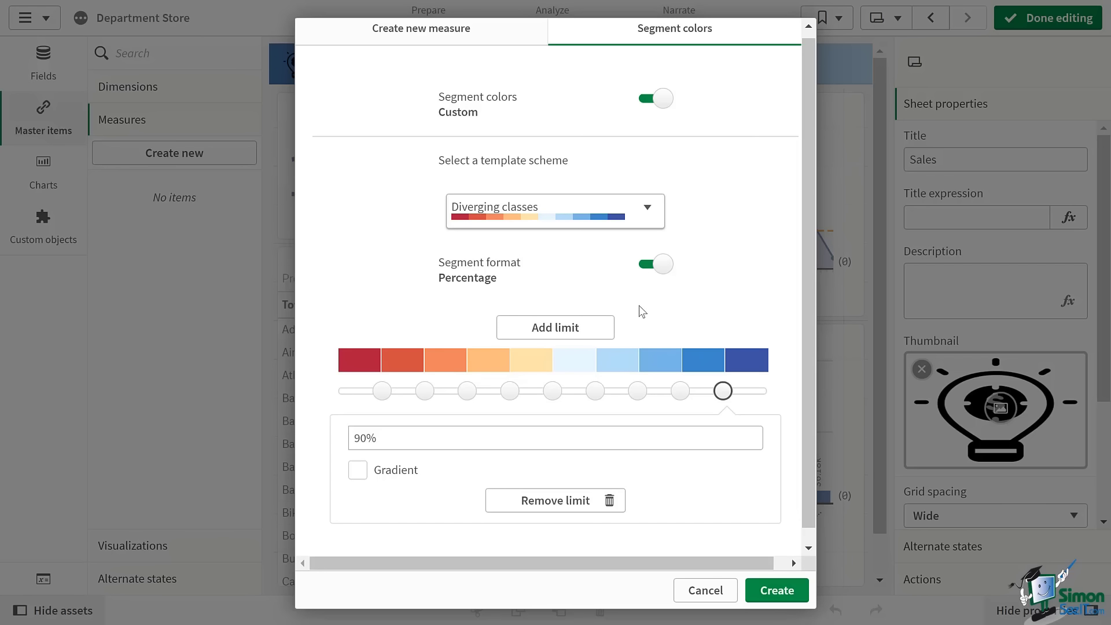
pyautogui.click(654, 269)
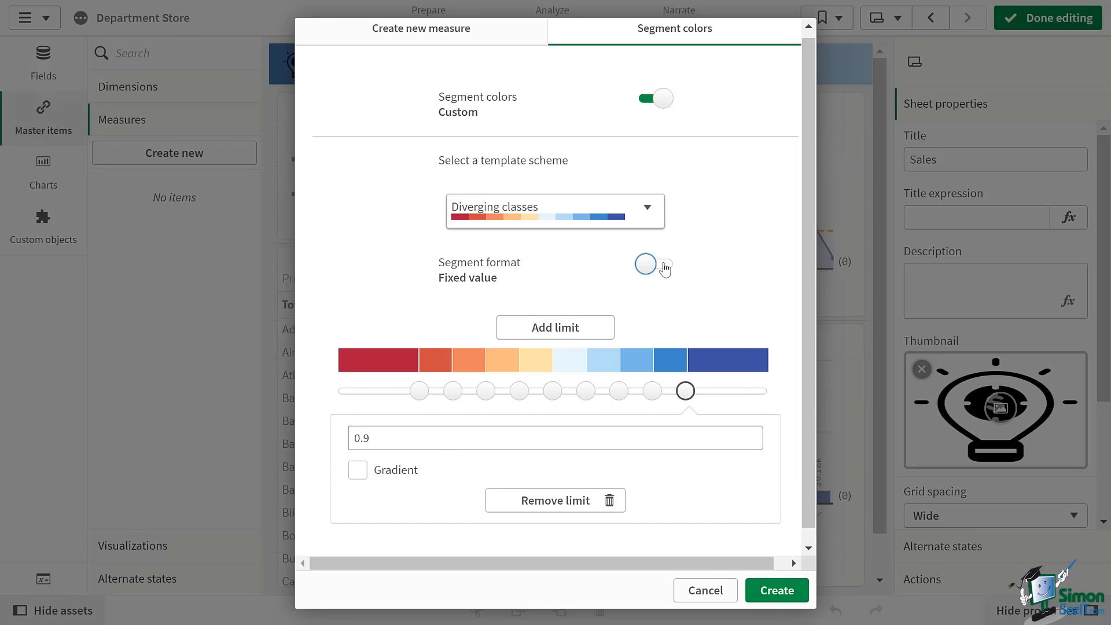
pyautogui.click(665, 269)
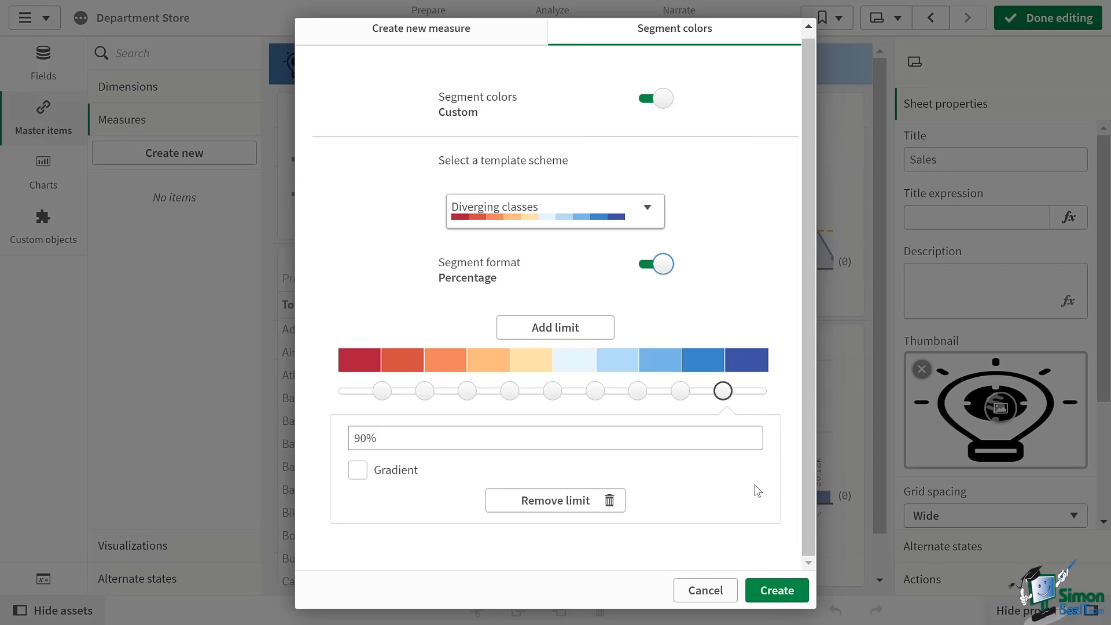
pyautogui.click(758, 590)
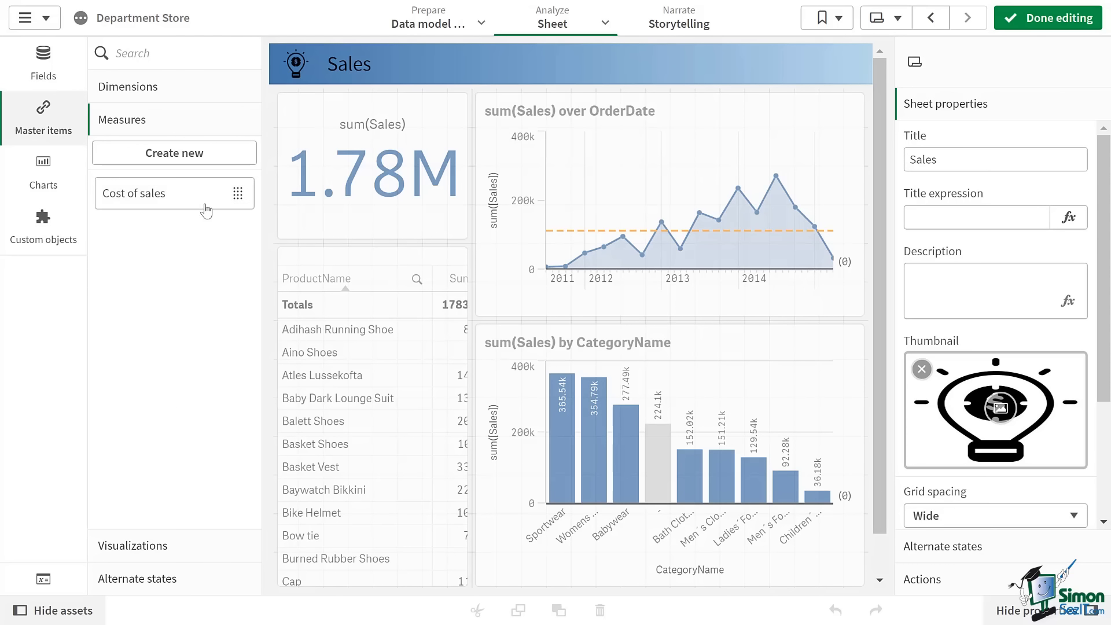
# Add the Cost of sales master measure to the "sum(Sales) over OrderDate" chart and finish editing the Sales sheet
pyautogui.moveTo(203, 207); pyautogui.dragTo(639, 226)
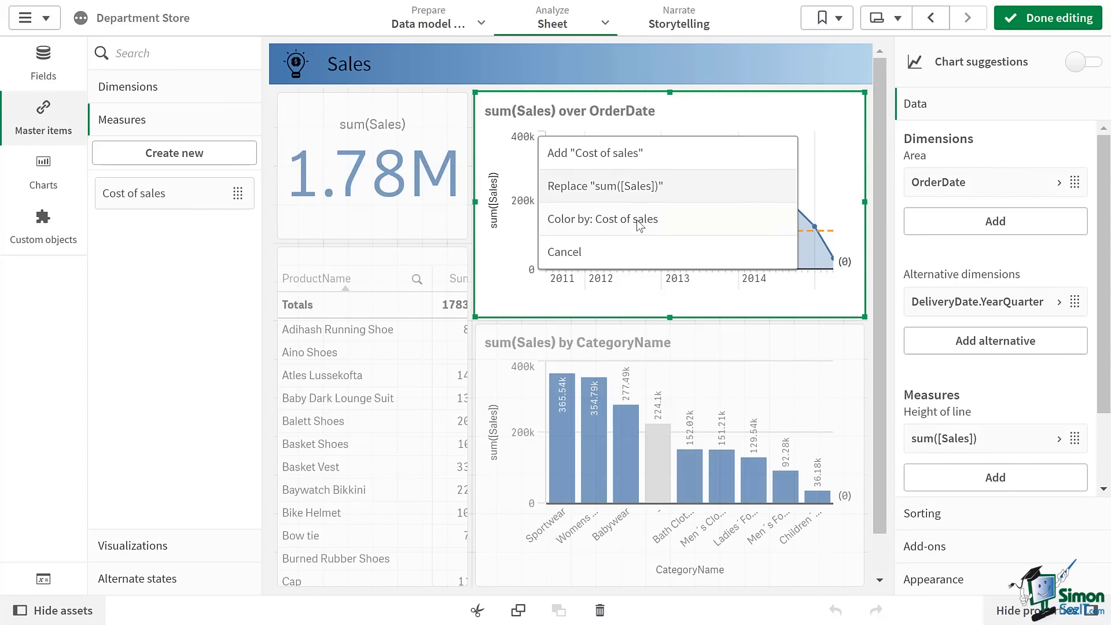
pyautogui.click(632, 160)
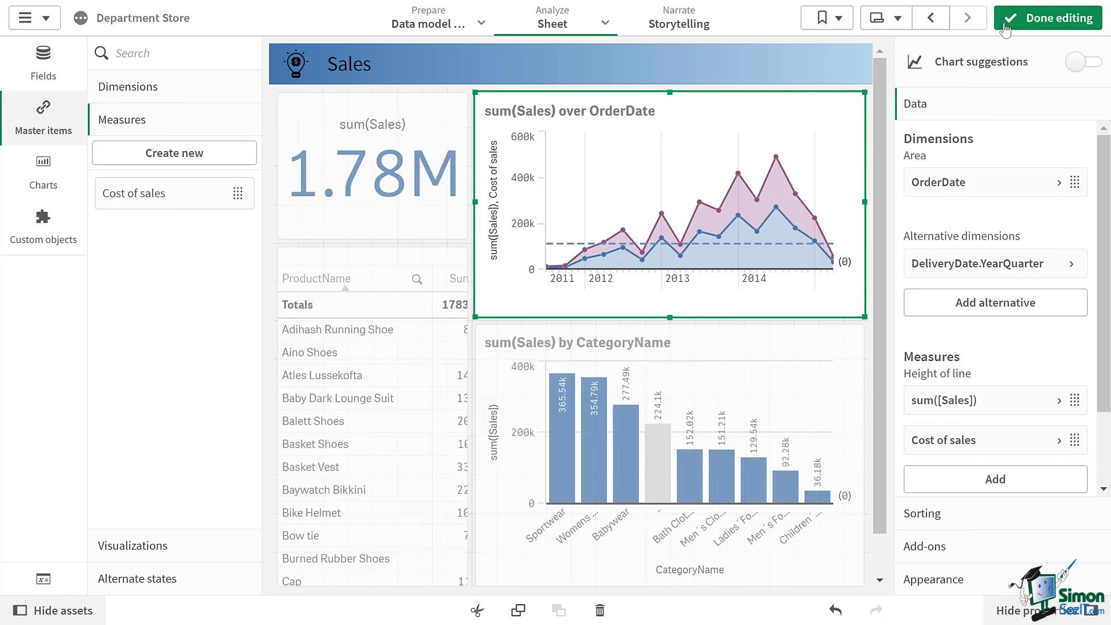
pyautogui.click(1013, 24)
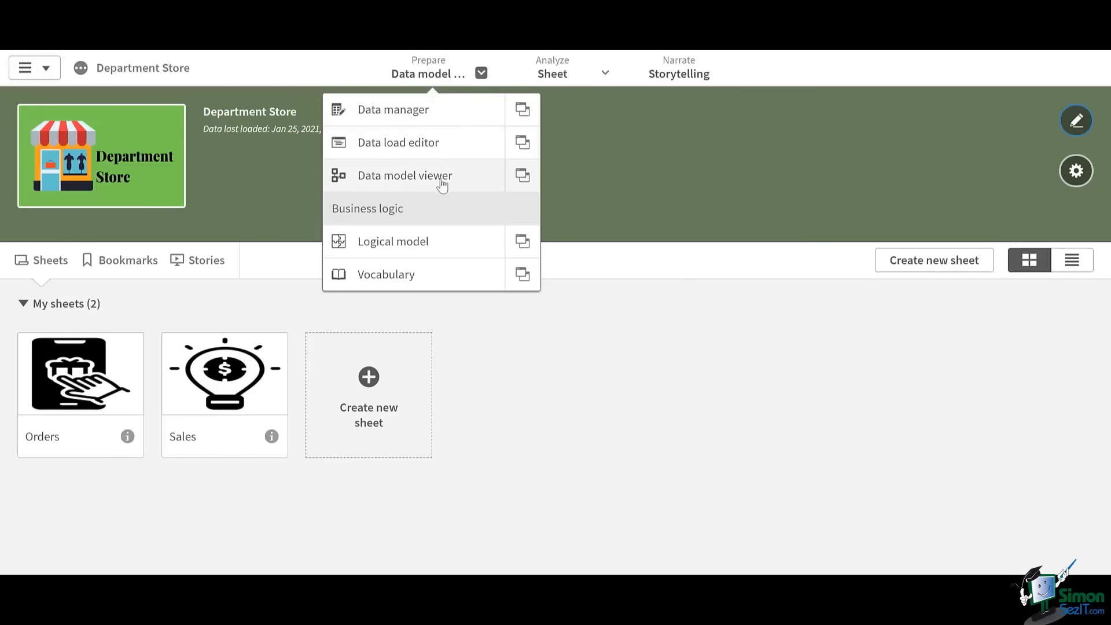
# Review the app's tables in the data model viewer and the category pie chart on the Orders sheet
pyautogui.click(442, 189)
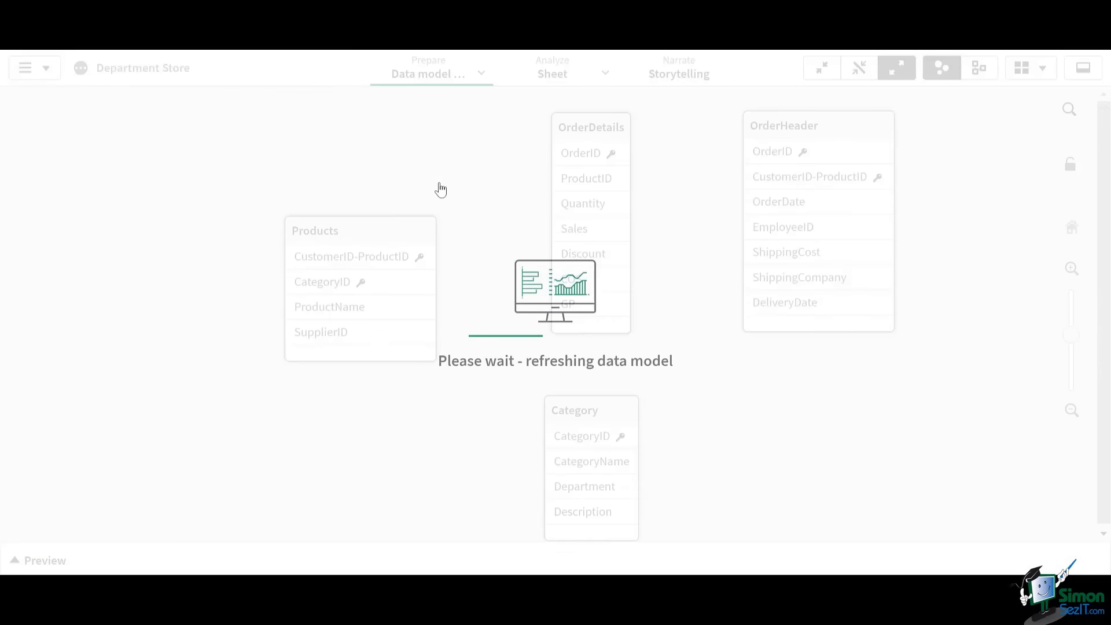
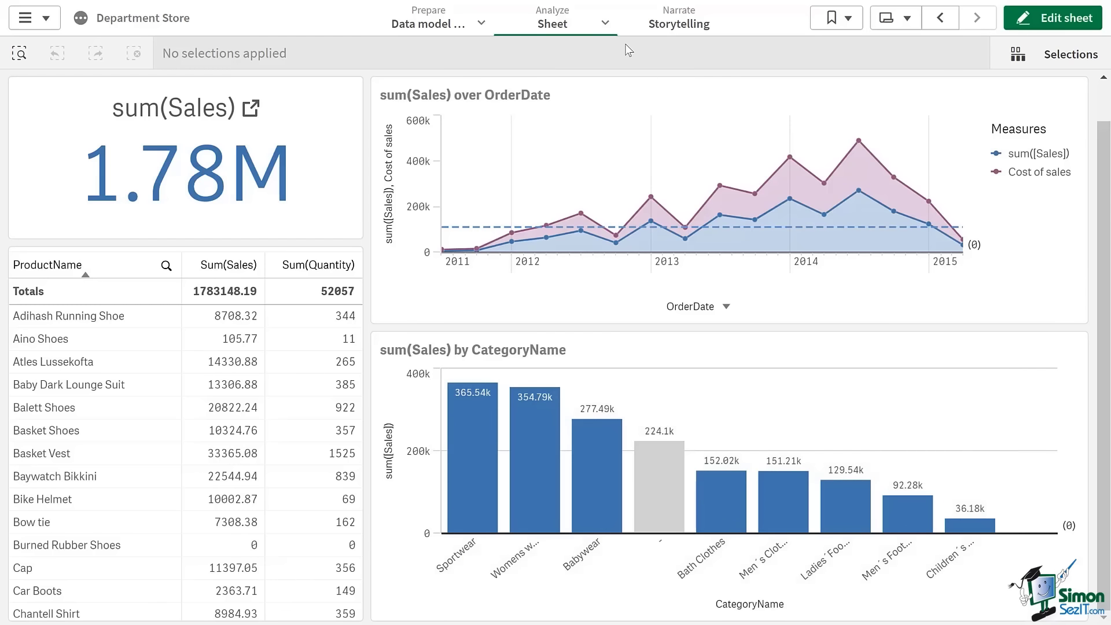
pyautogui.click(940, 19)
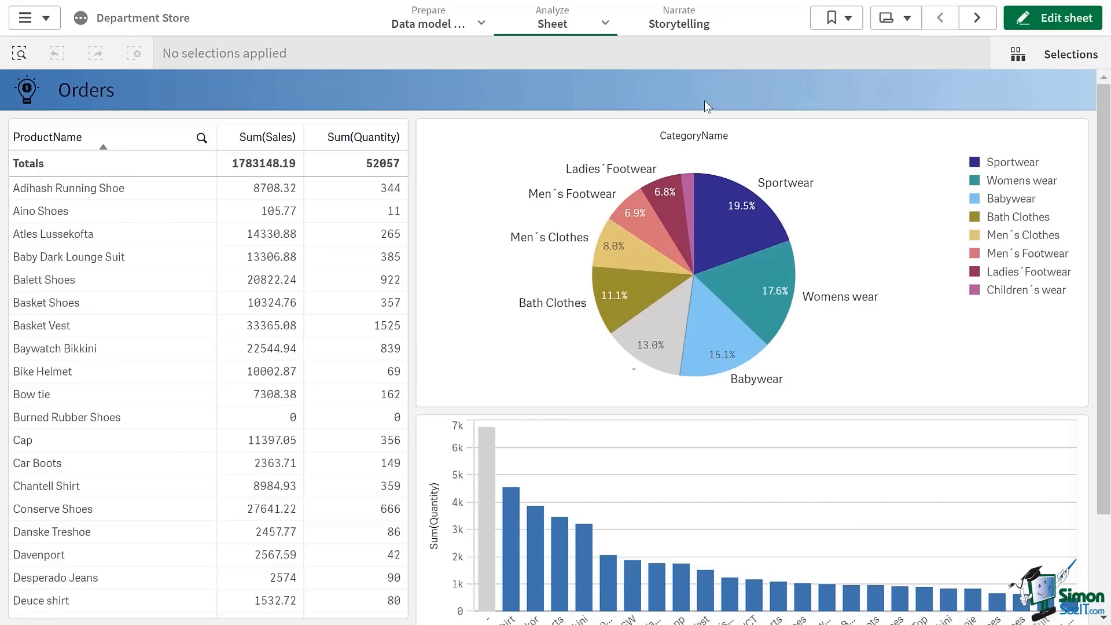
pyautogui.moveTo(710, 174)
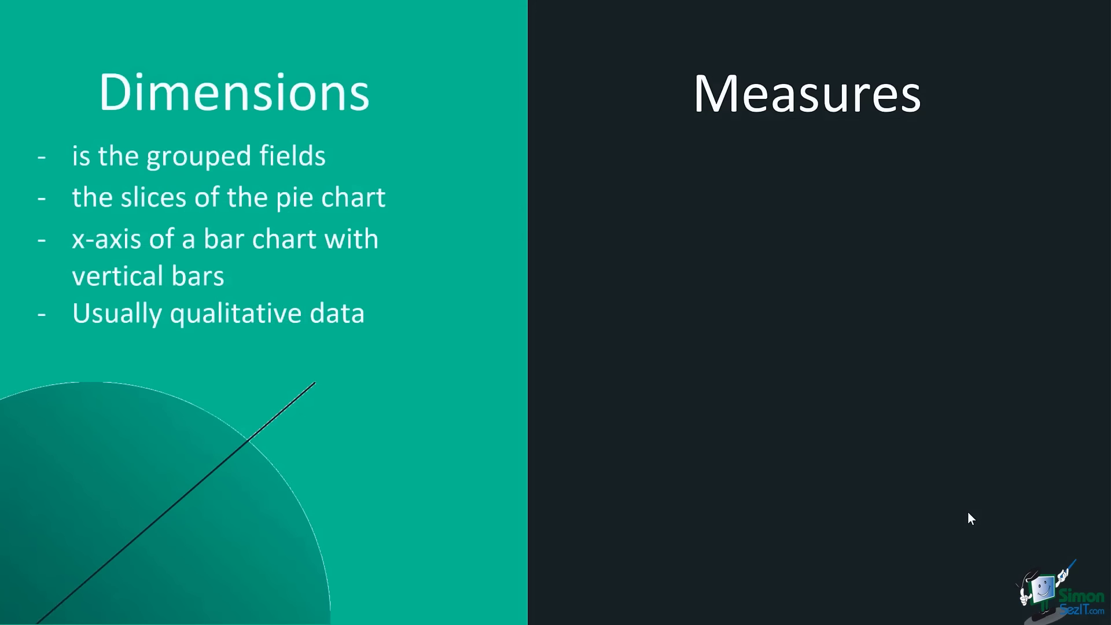
pyautogui.click(967, 512)
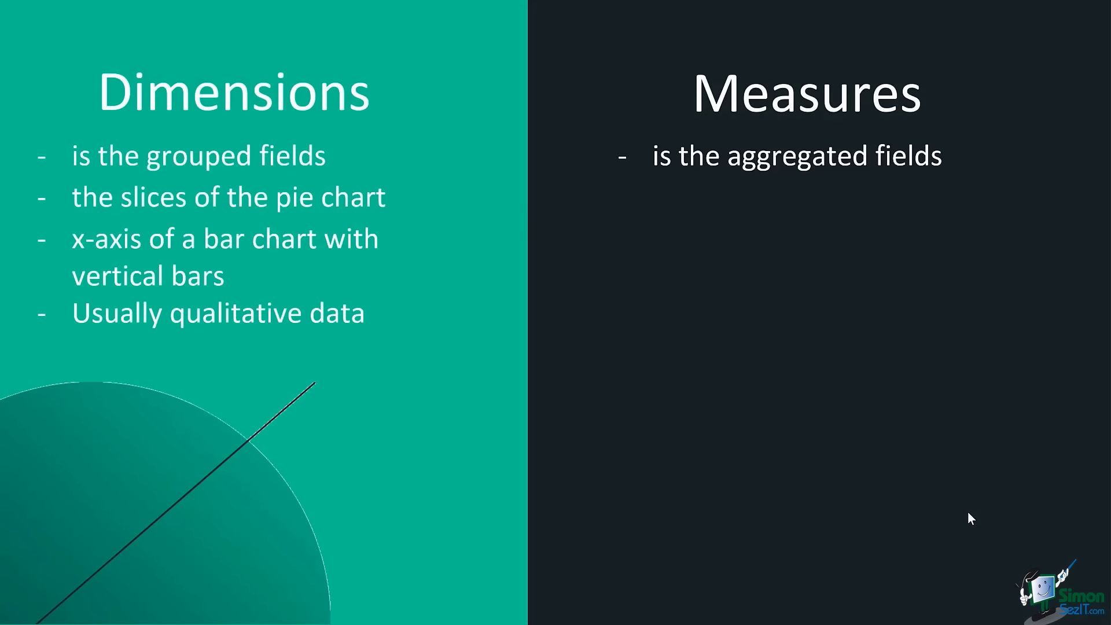
pyautogui.click(968, 513)
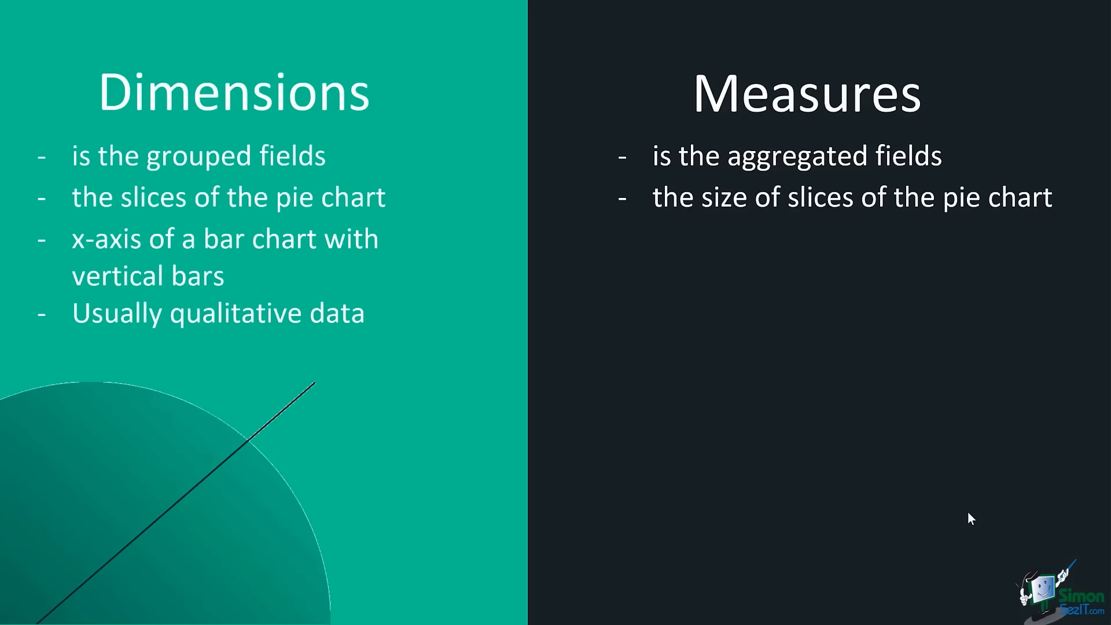
pyautogui.click(968, 512)
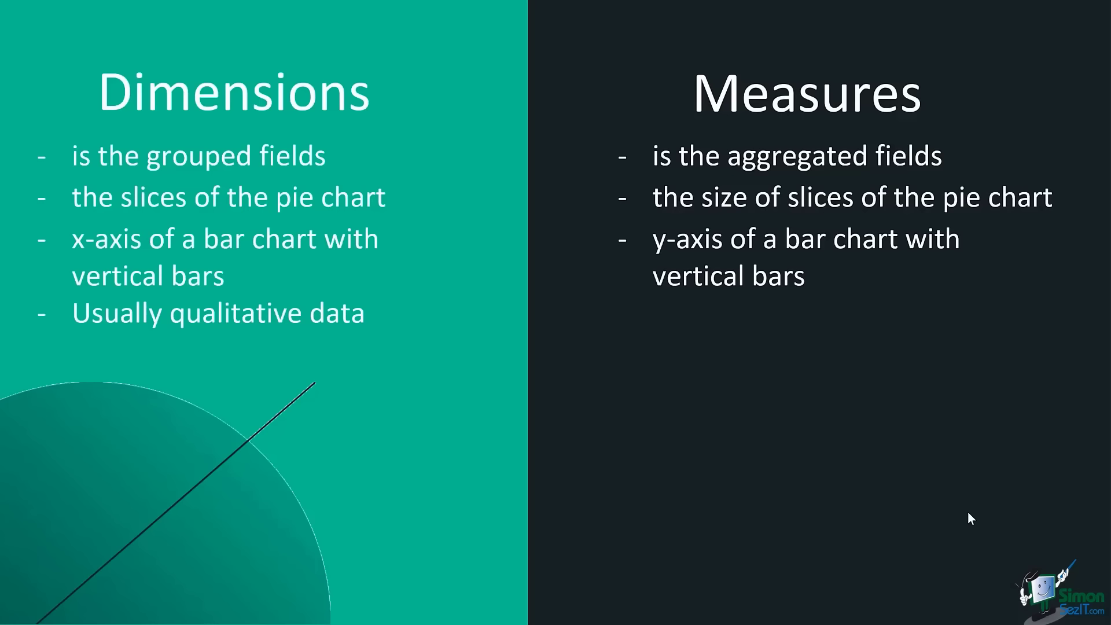
pyautogui.click(967, 512)
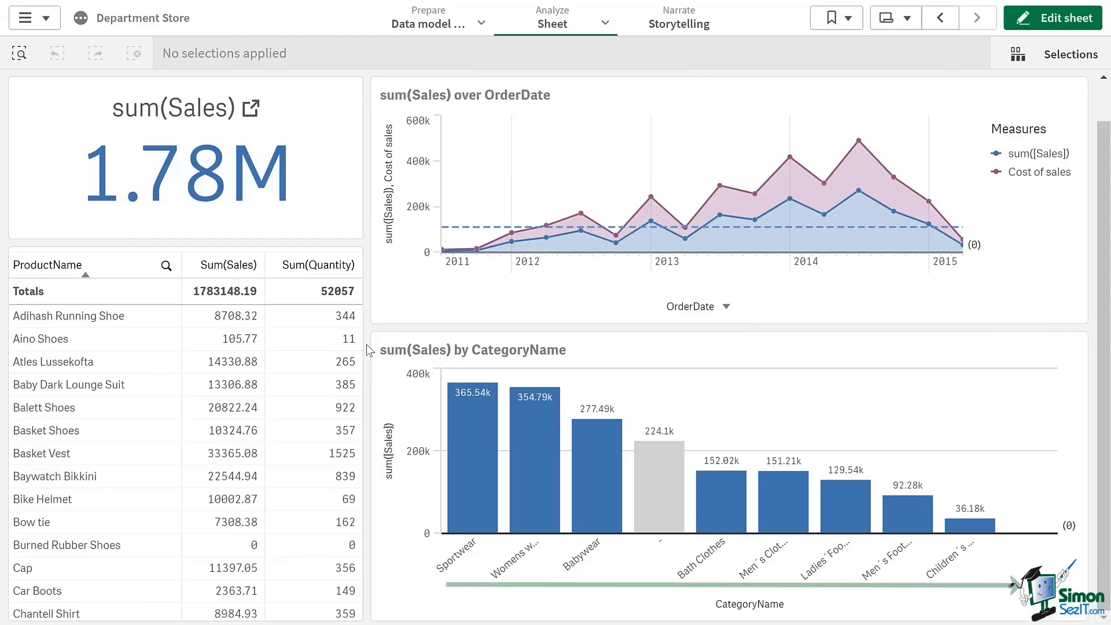
# Return to the Orders sheet and examine how its pie chart uses dimensions and measures
pyautogui.click(938, 25)
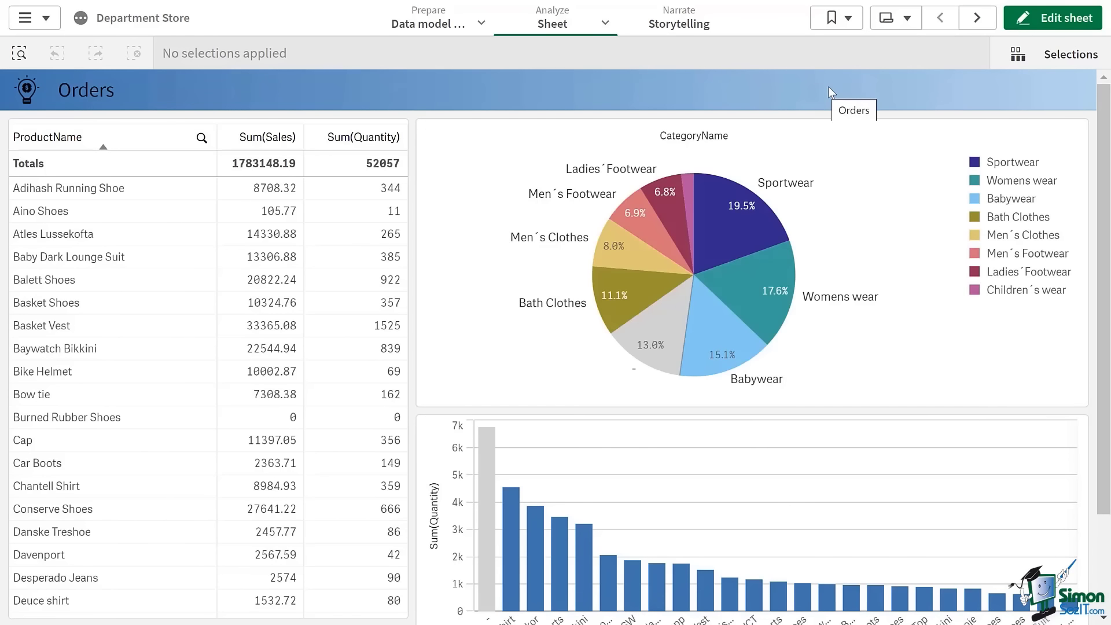
pyautogui.moveTo(721, 218)
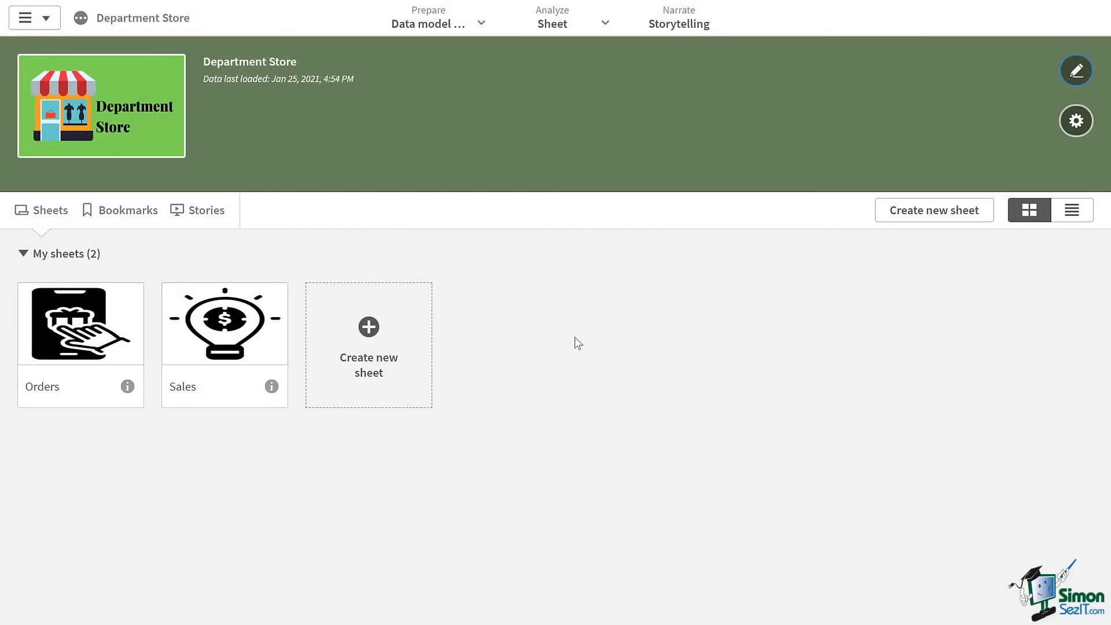
# Open the Sales sheet for editing and start adding its product table to the master items under the name Product Table
pyautogui.click(229, 323)
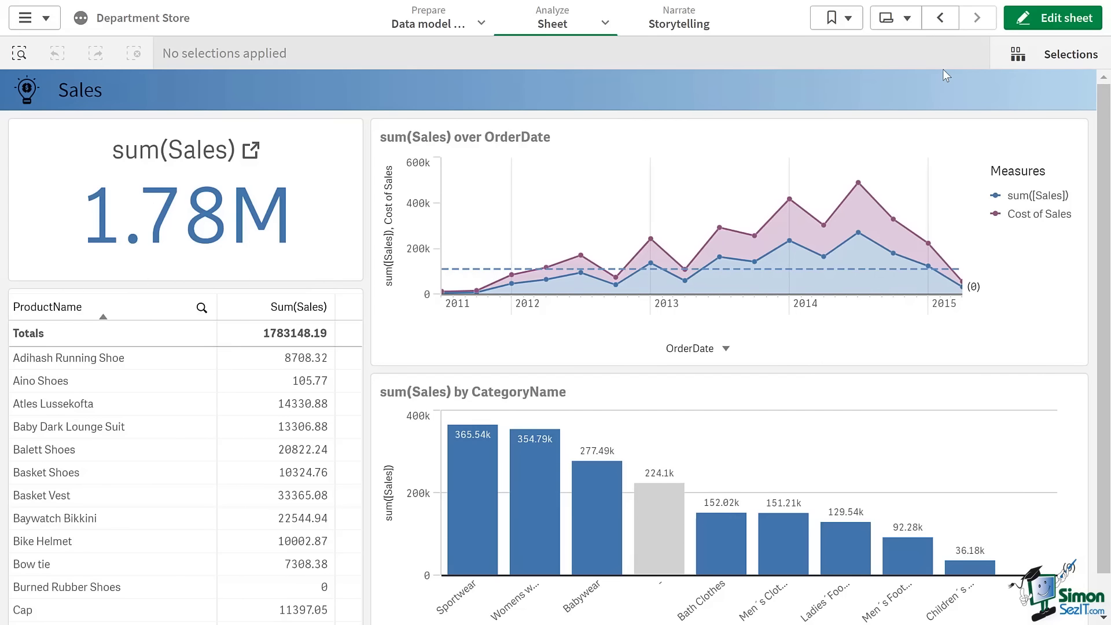
pyautogui.click(1034, 23)
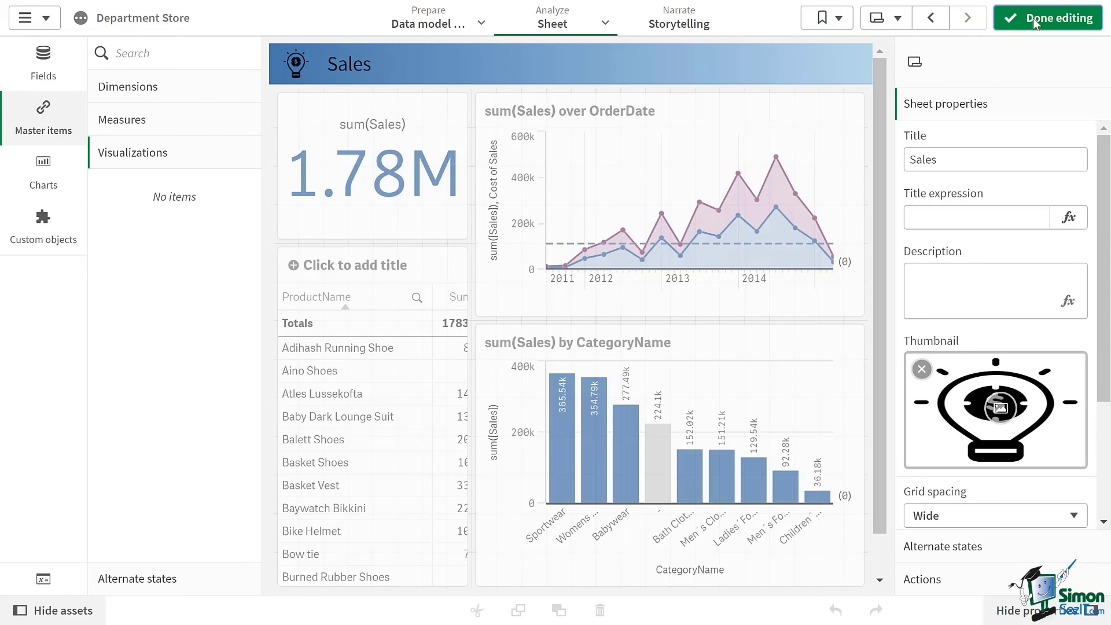
pyautogui.click(337, 412)
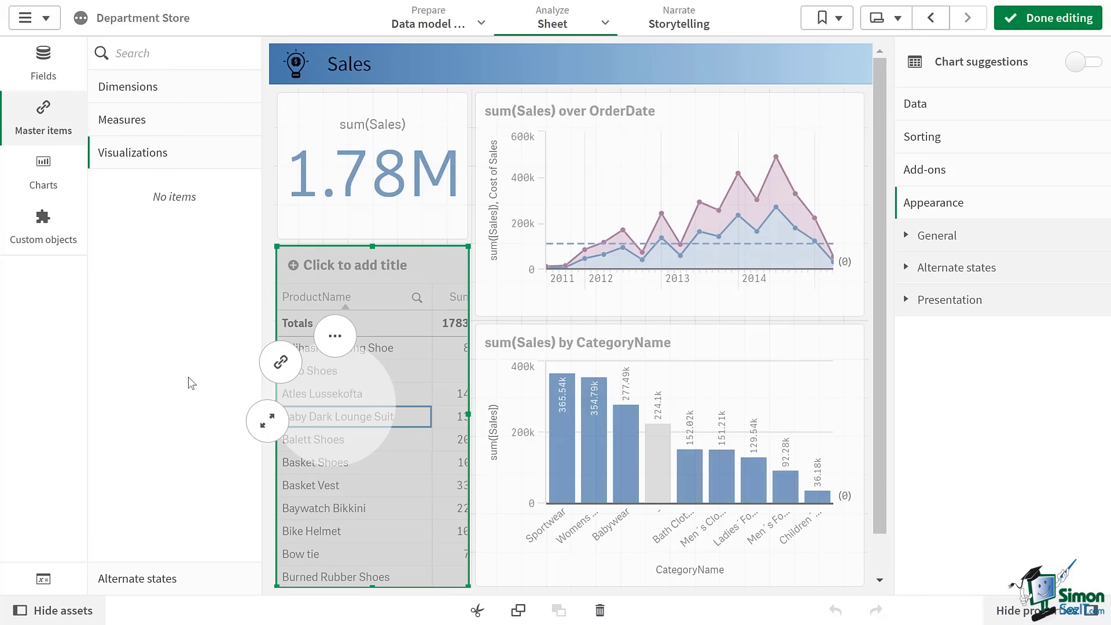
pyautogui.click(281, 362)
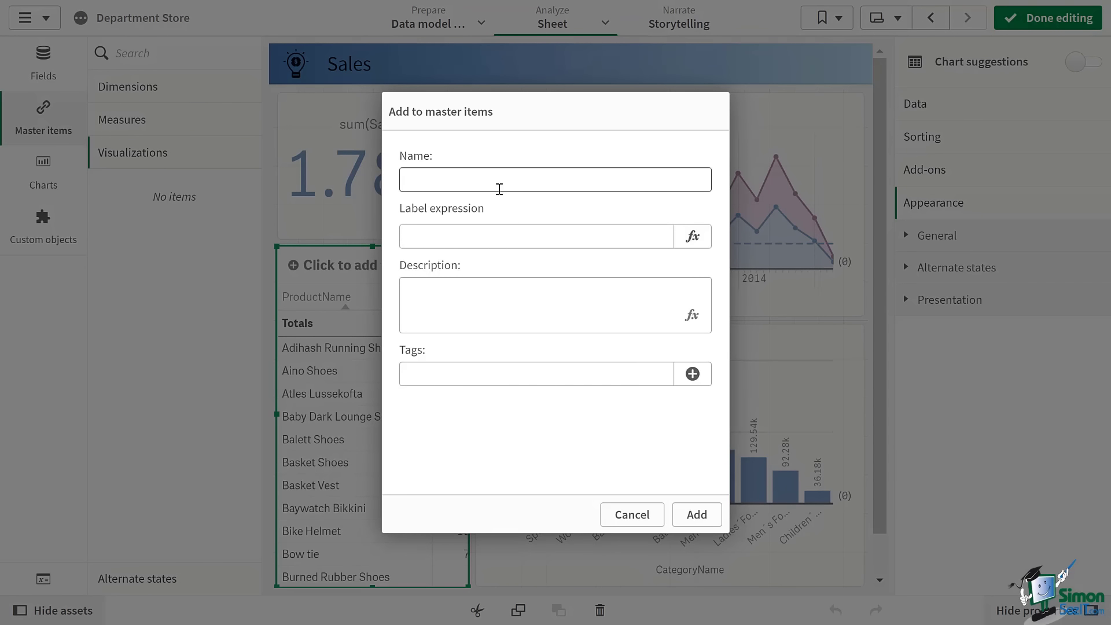
pyautogui.click(499, 189)
pyautogui.write('Pr')
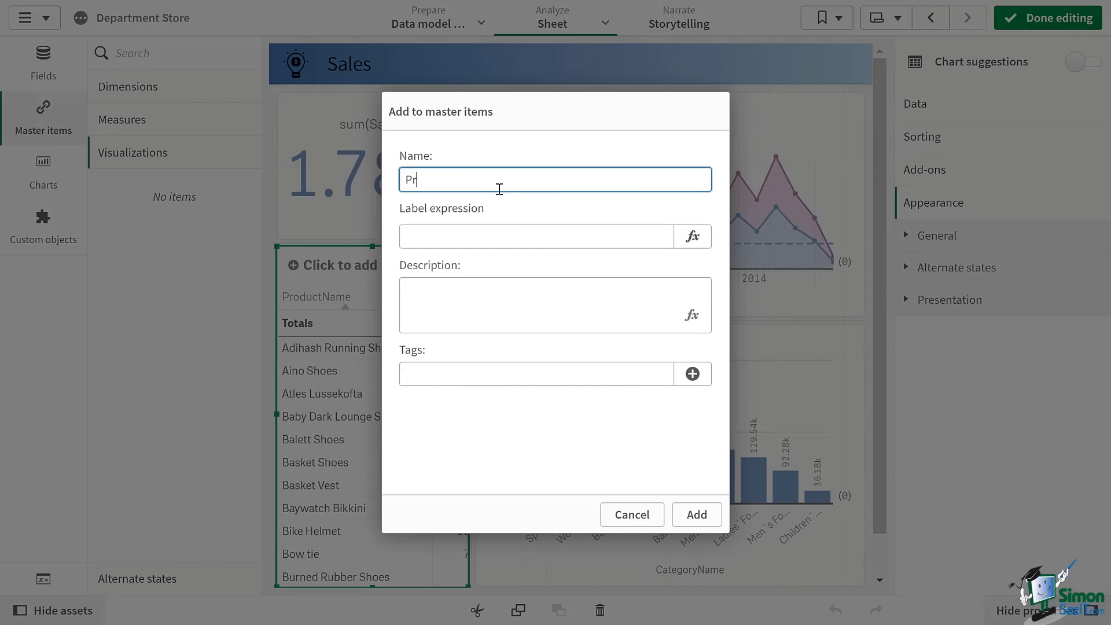
pyautogui.write('oduct Table')
# Describe the master visualization as "This contains all the products", tag it alt:merchandise, and add it
pyautogui.click(495, 292)
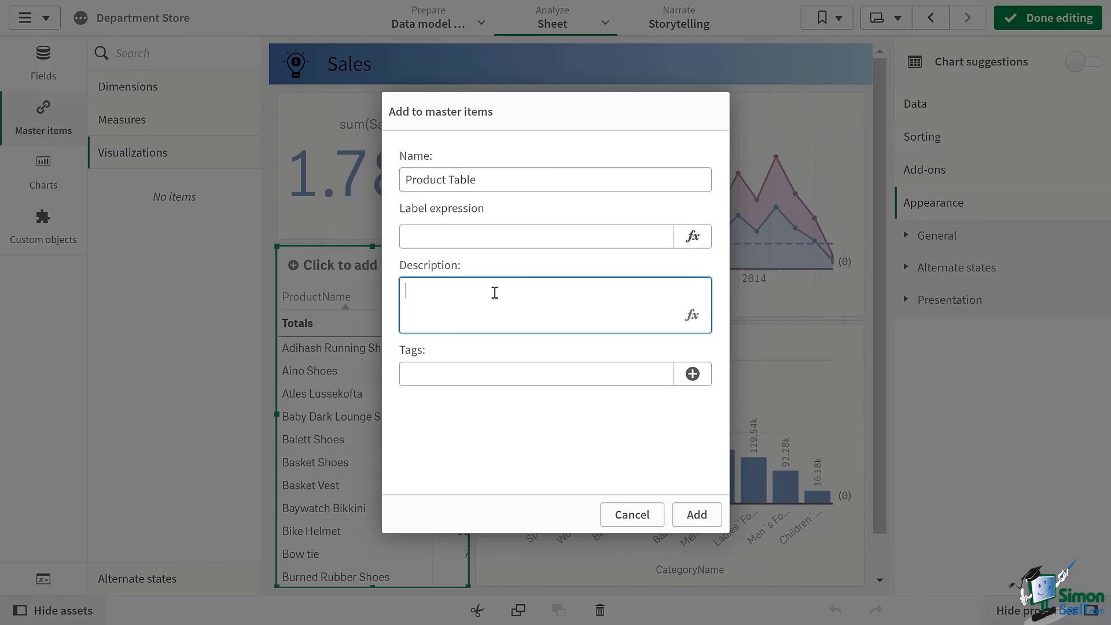
pyautogui.write('This contains all the products')
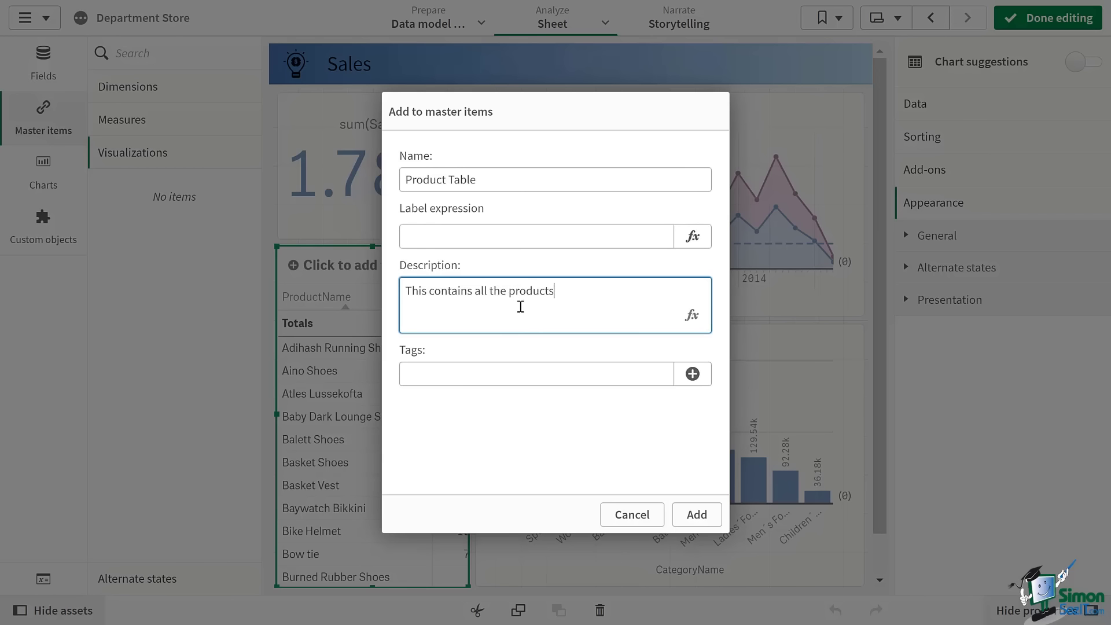
pyautogui.click(513, 372)
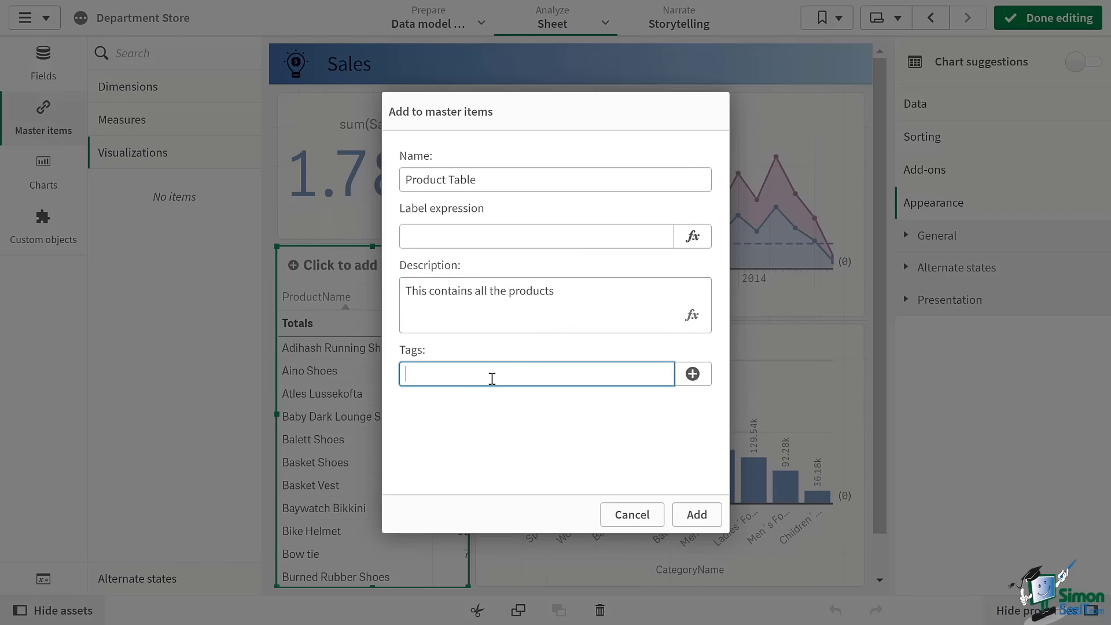
pyautogui.write('alt:merchandise')
pyautogui.press('Return')
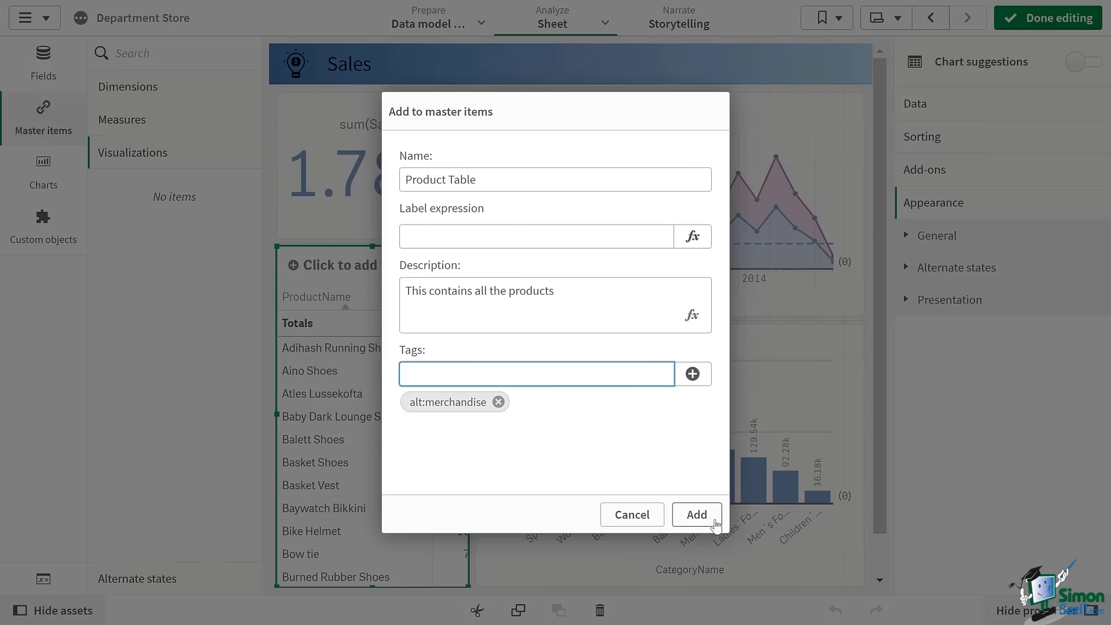
pyautogui.click(715, 522)
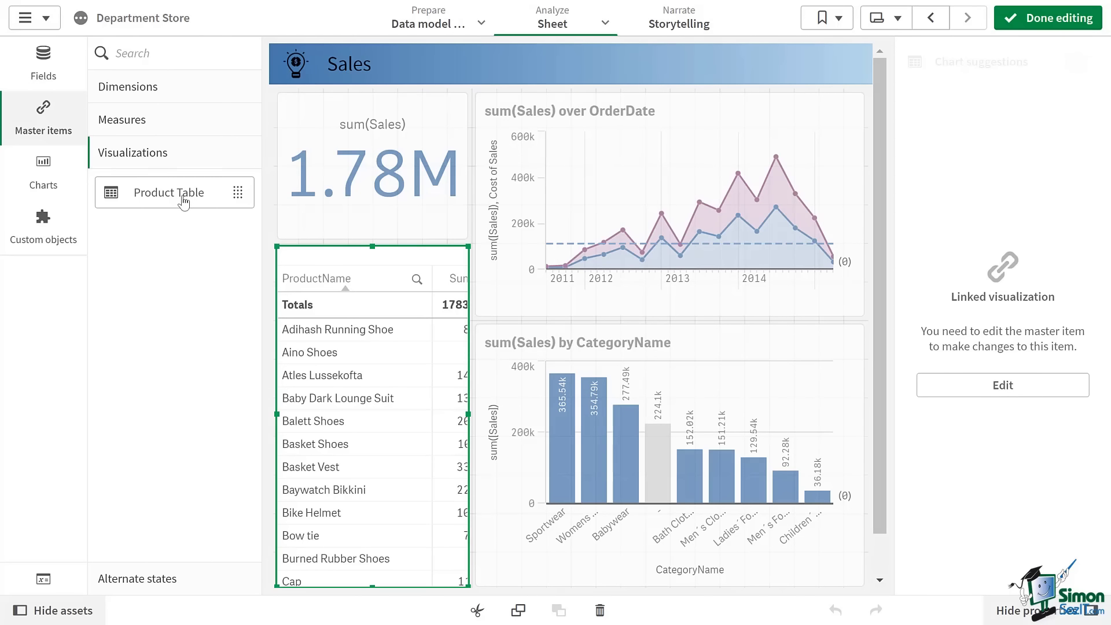
# Preview the Product Table master item, place it in the Orders sheet's empty area, and extend the table down beside both charts
pyautogui.click(184, 202)
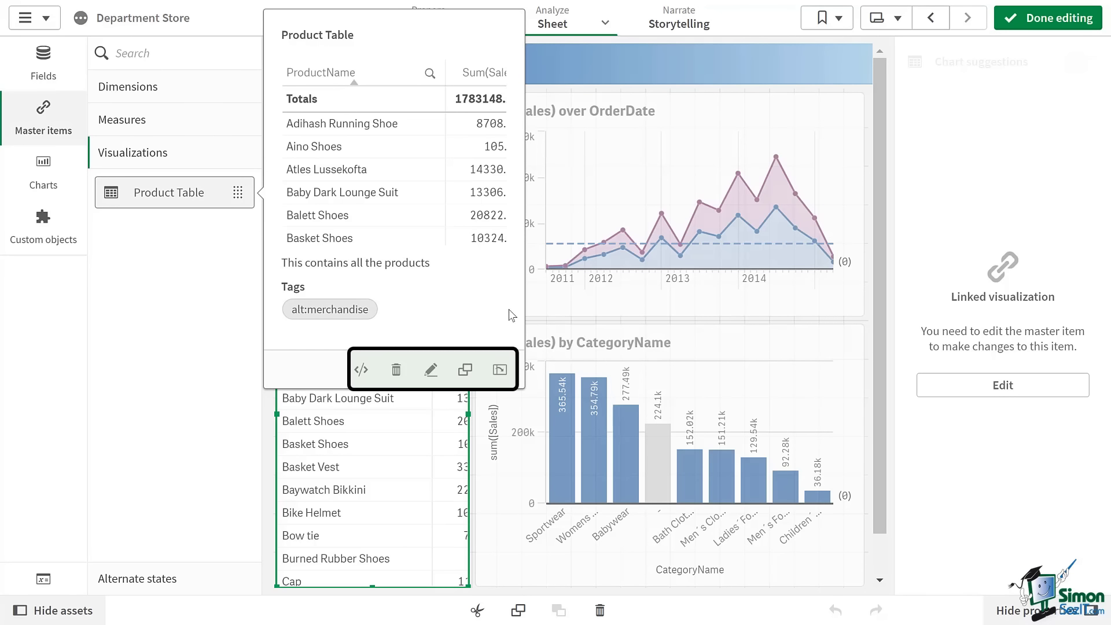
pyautogui.click(887, 149)
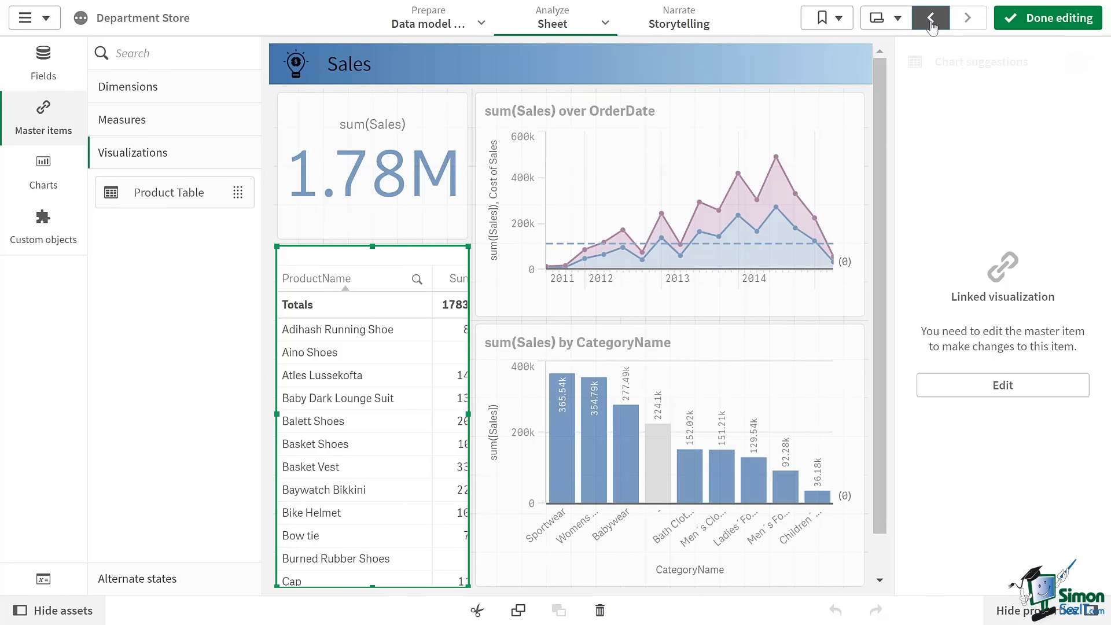
pyautogui.click(931, 23)
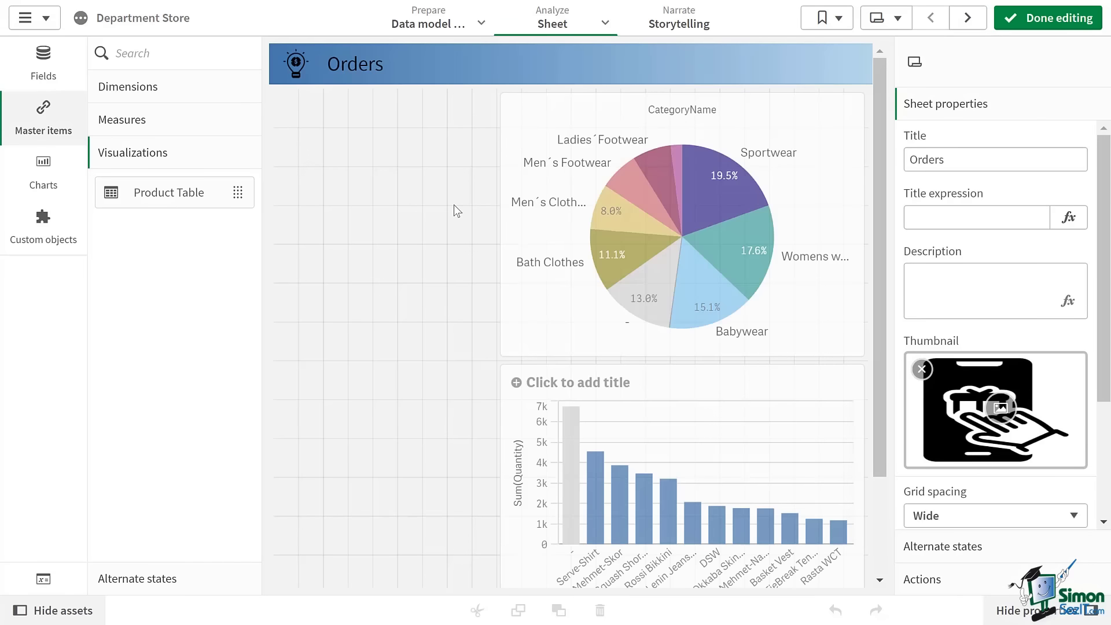
pyautogui.moveTo(189, 201); pyautogui.dragTo(359, 180)
pyautogui.moveTo(385, 319); pyautogui.dragTo(372, 561)
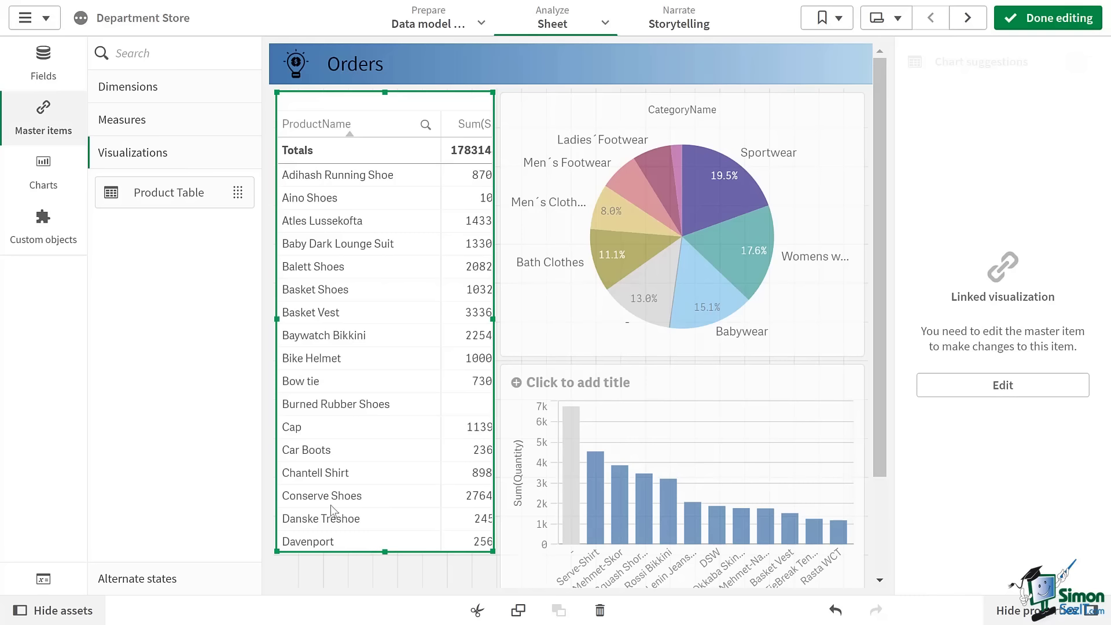
# Edit the Product Table master visualization to add a Sum(Quantity) measure column, and finish editing the Orders sheet
pyautogui.rightClick(154, 205)
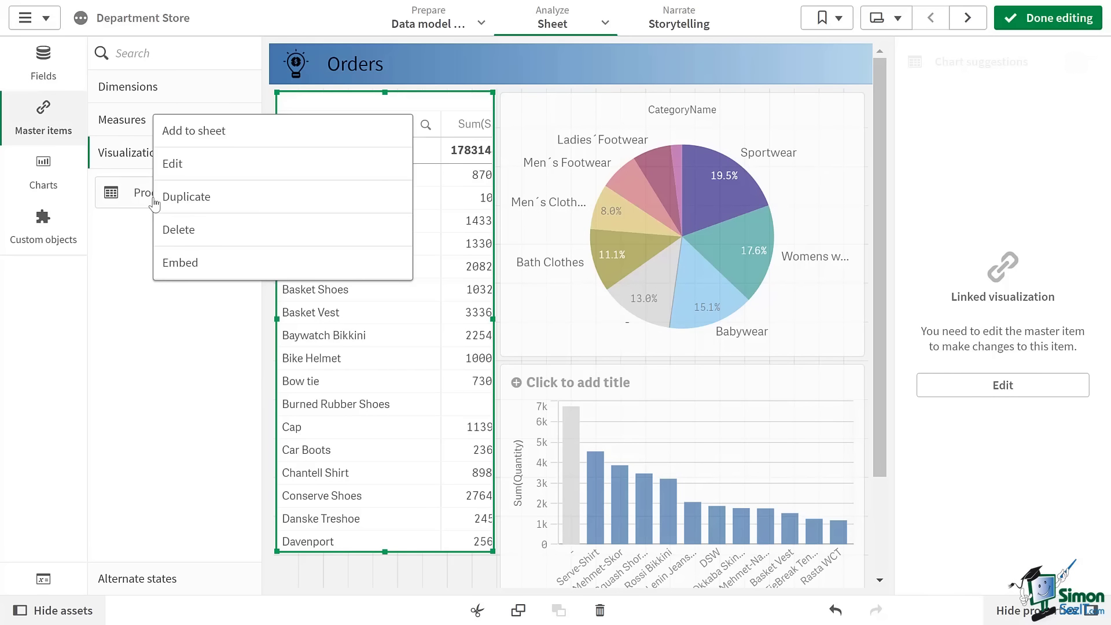
pyautogui.click(187, 173)
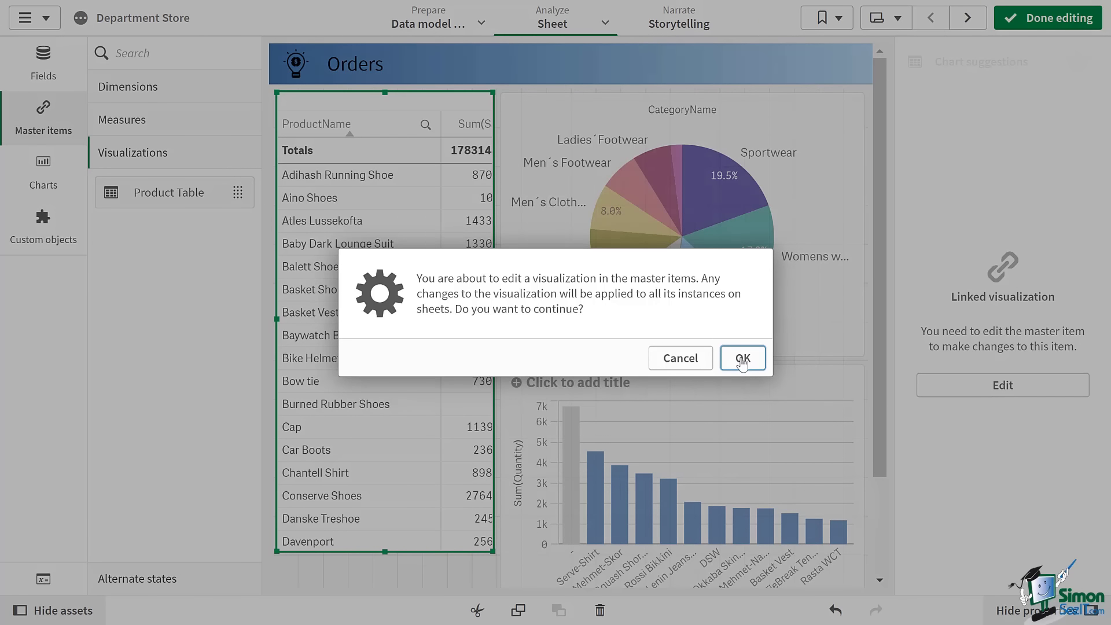
pyautogui.click(742, 358)
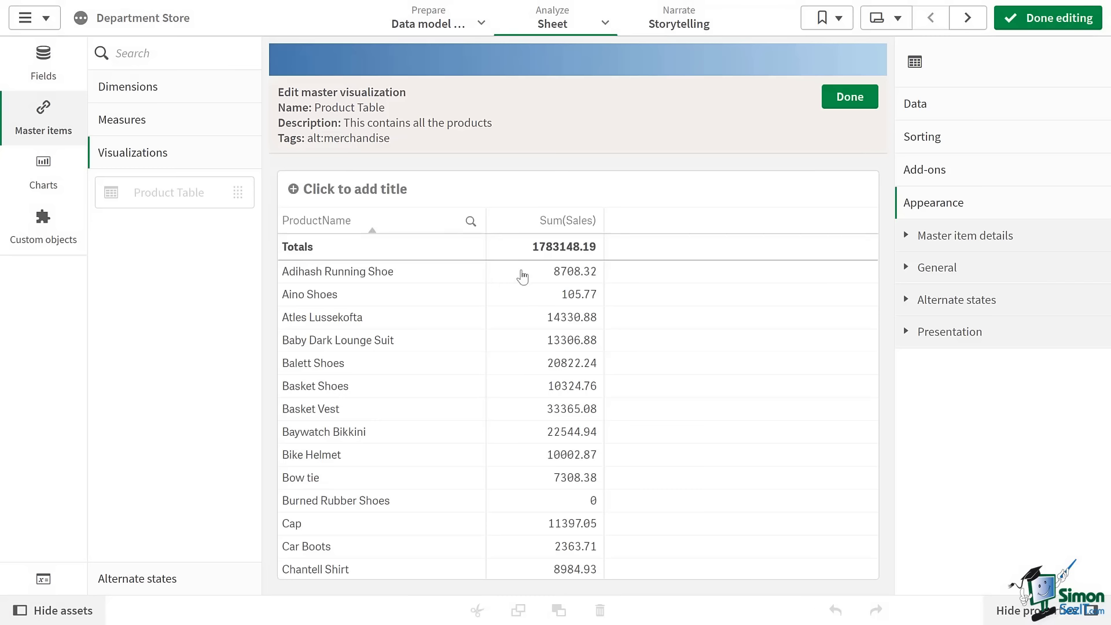
pyautogui.click(928, 106)
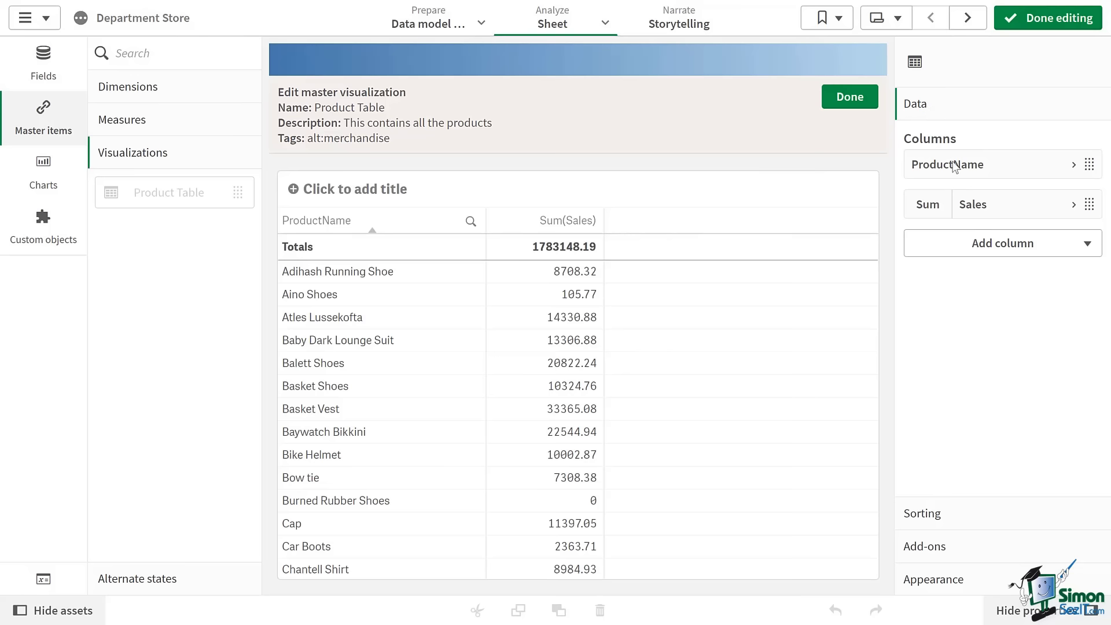
pyautogui.click(986, 244)
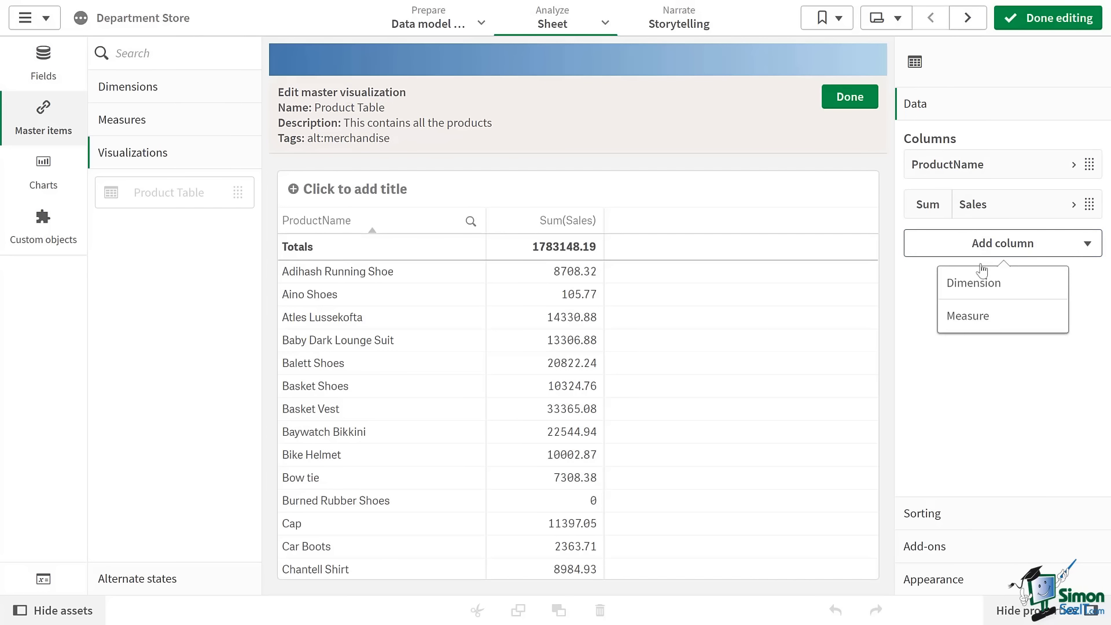
pyautogui.click(975, 316)
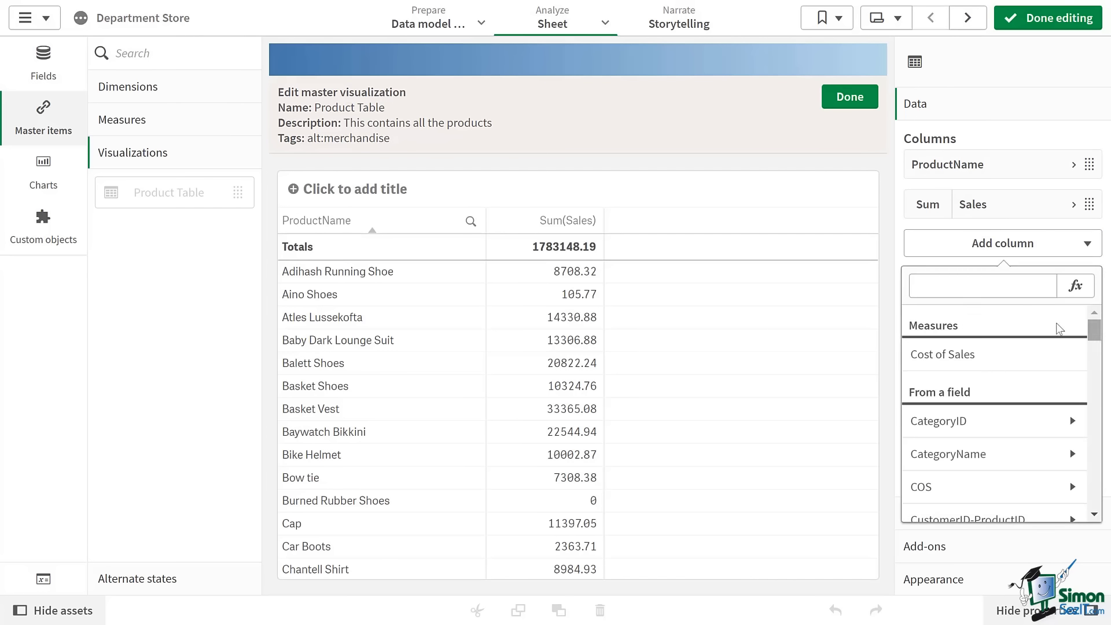
pyautogui.moveTo(1096, 336); pyautogui.dragTo(1098, 496)
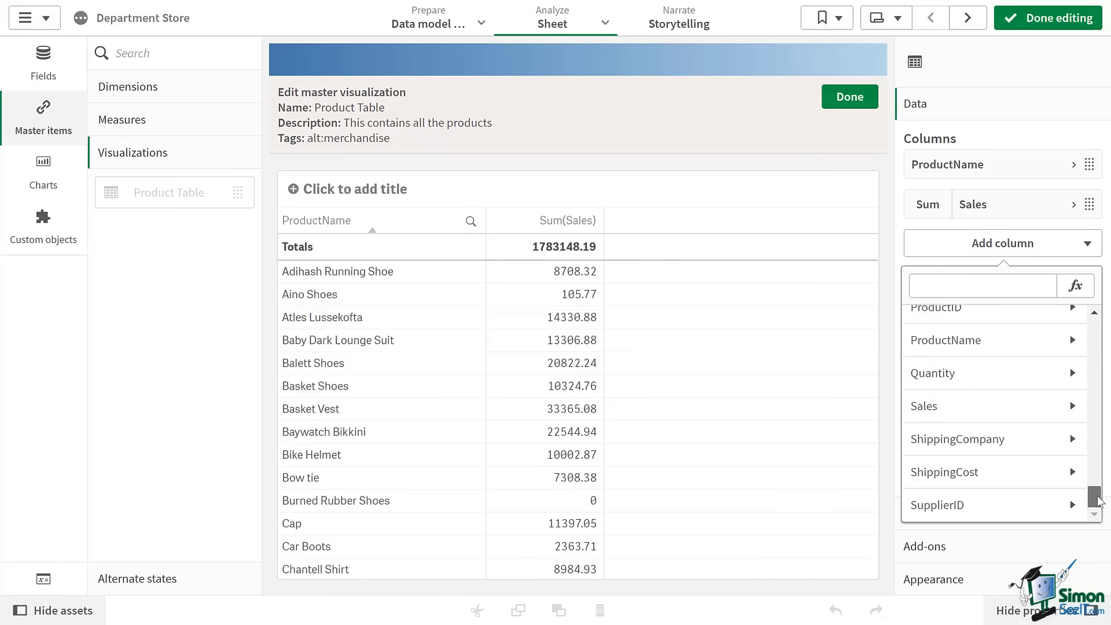
pyautogui.click(1050, 378)
pyautogui.click(1007, 355)
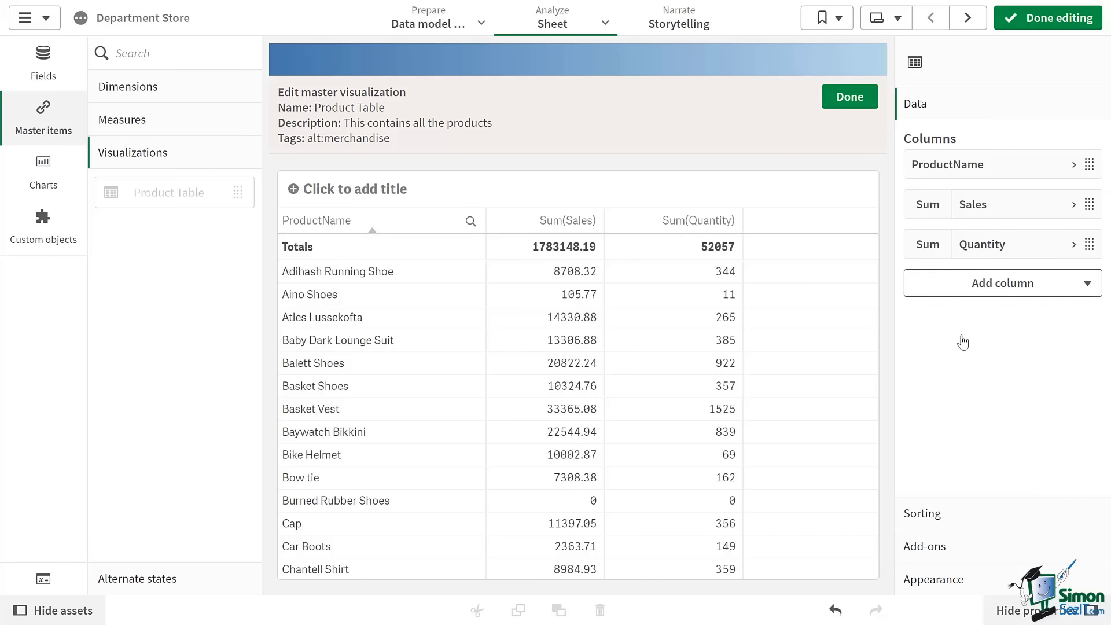
pyautogui.click(850, 96)
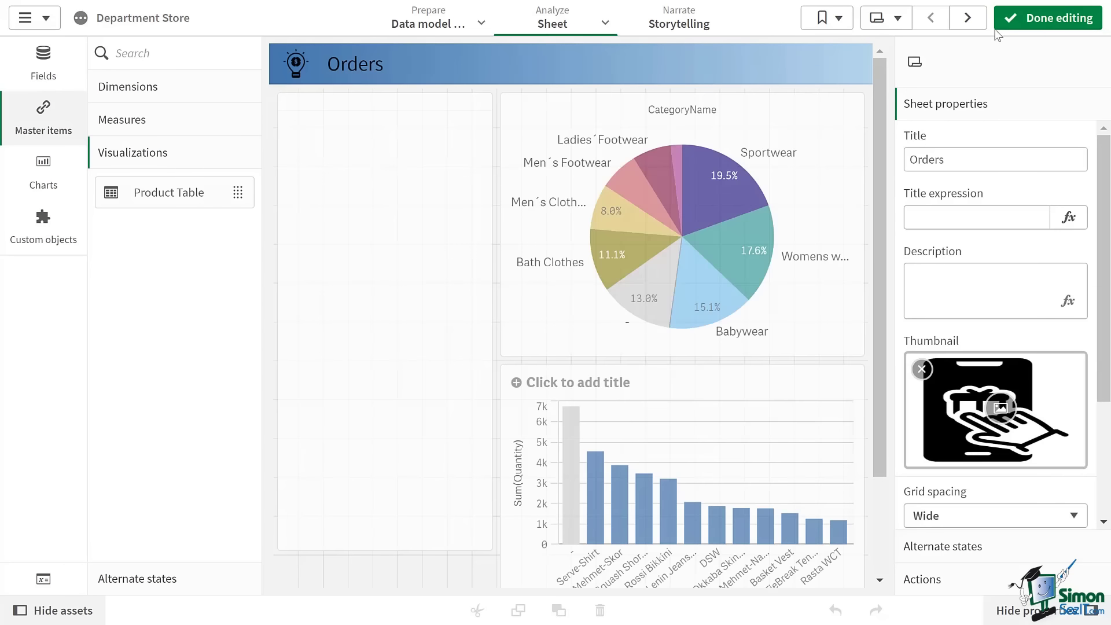
pyautogui.click(1045, 12)
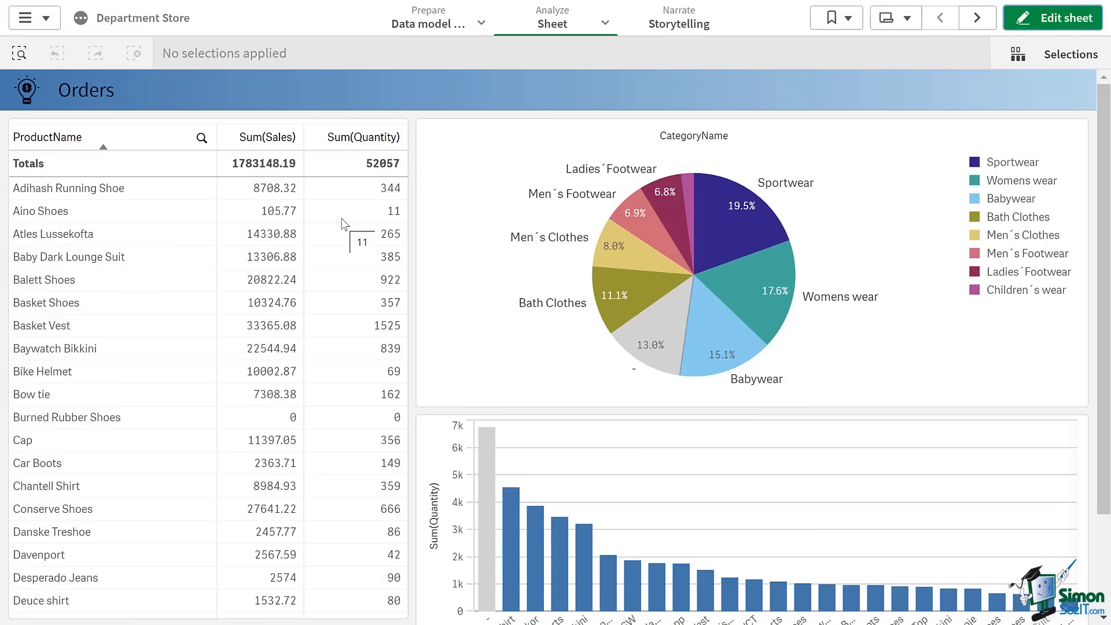
# Open the Sales sheet for editing and start a new master measure with the expression =sum(COS)
pyautogui.click(987, 18)
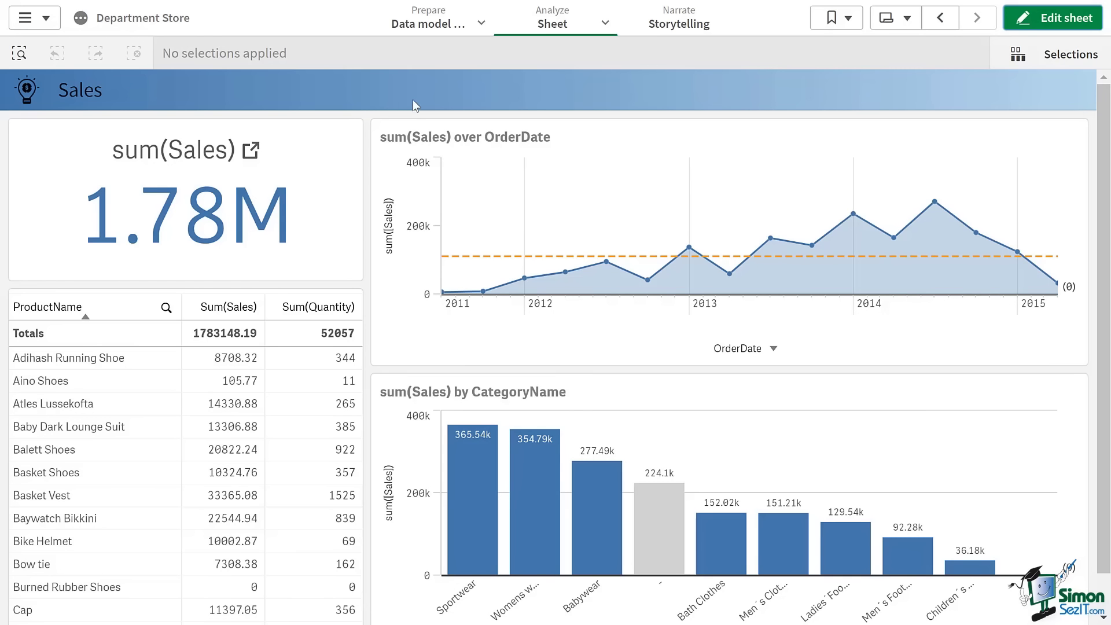
pyautogui.click(1020, 26)
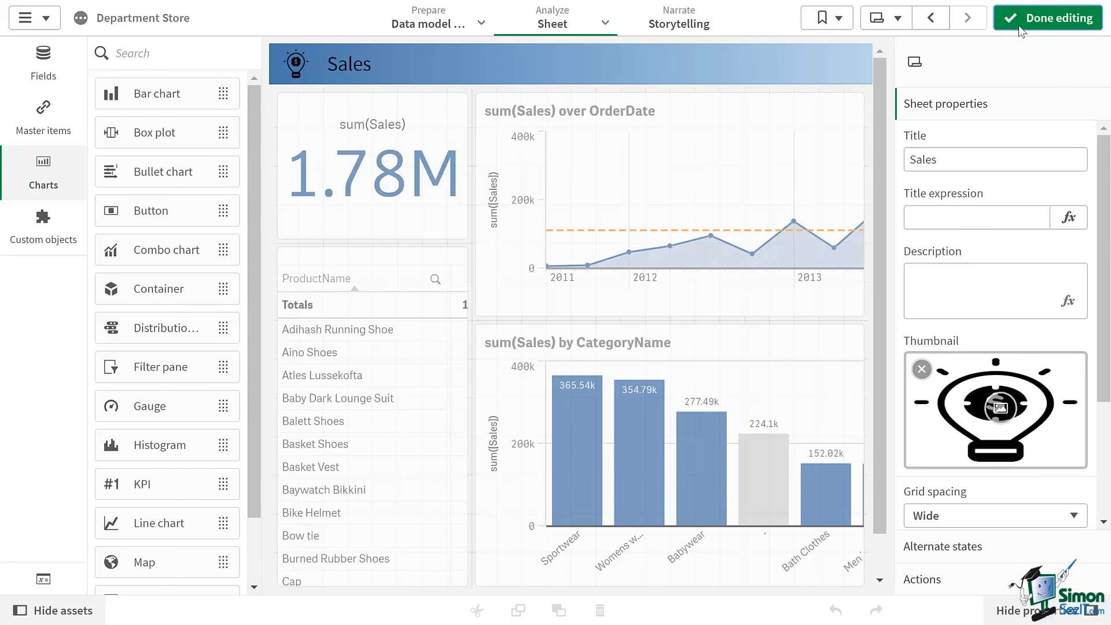
pyautogui.click(42, 125)
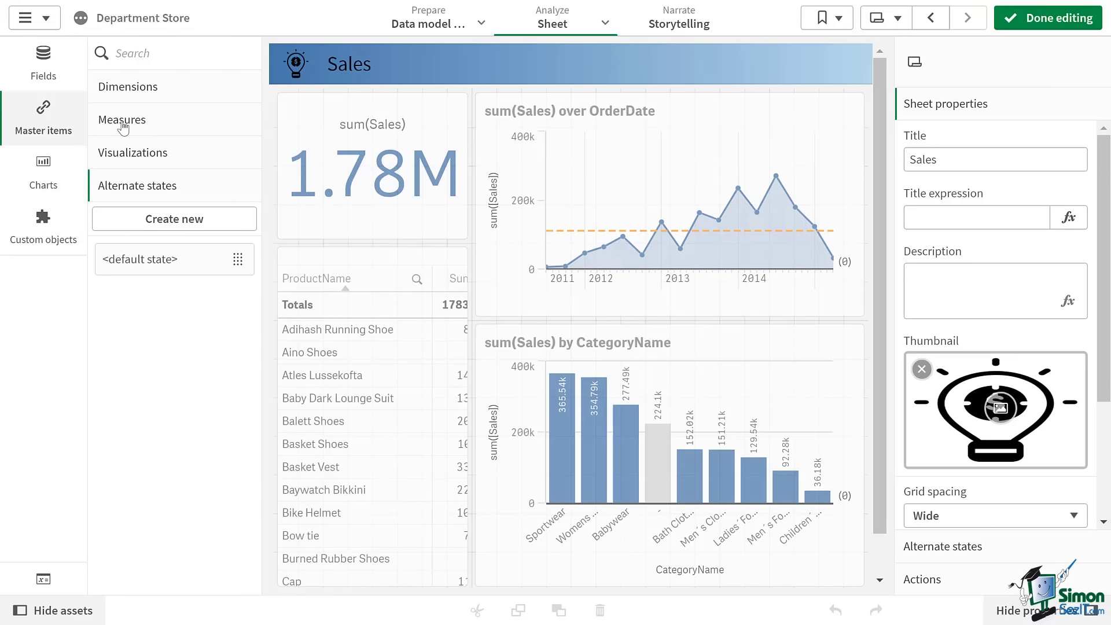
pyautogui.click(122, 122)
pyautogui.click(140, 154)
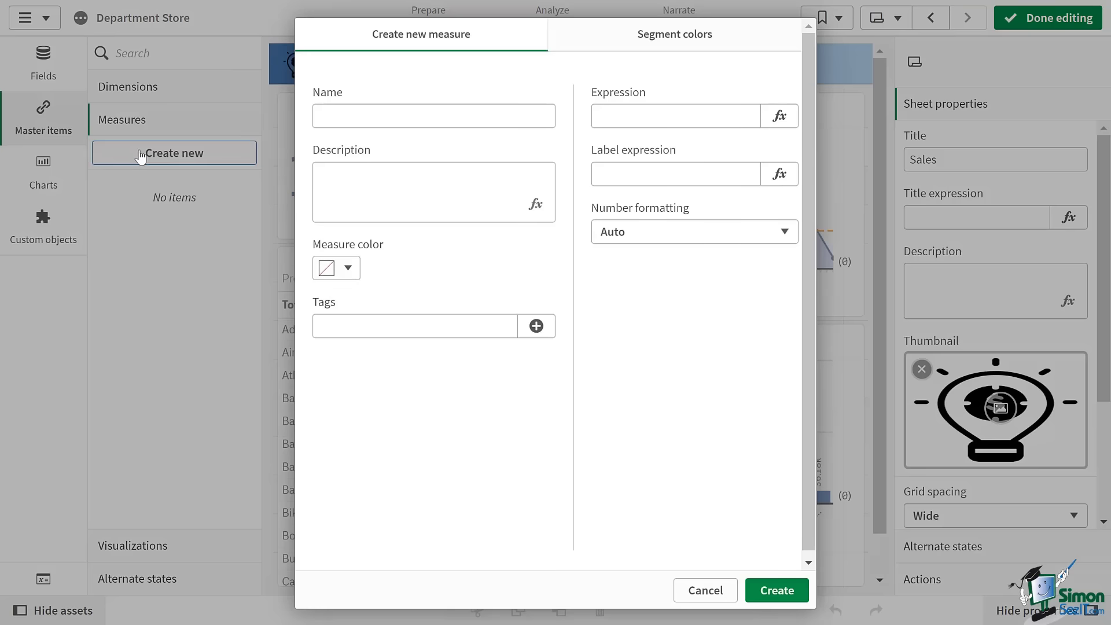
pyautogui.click(398, 117)
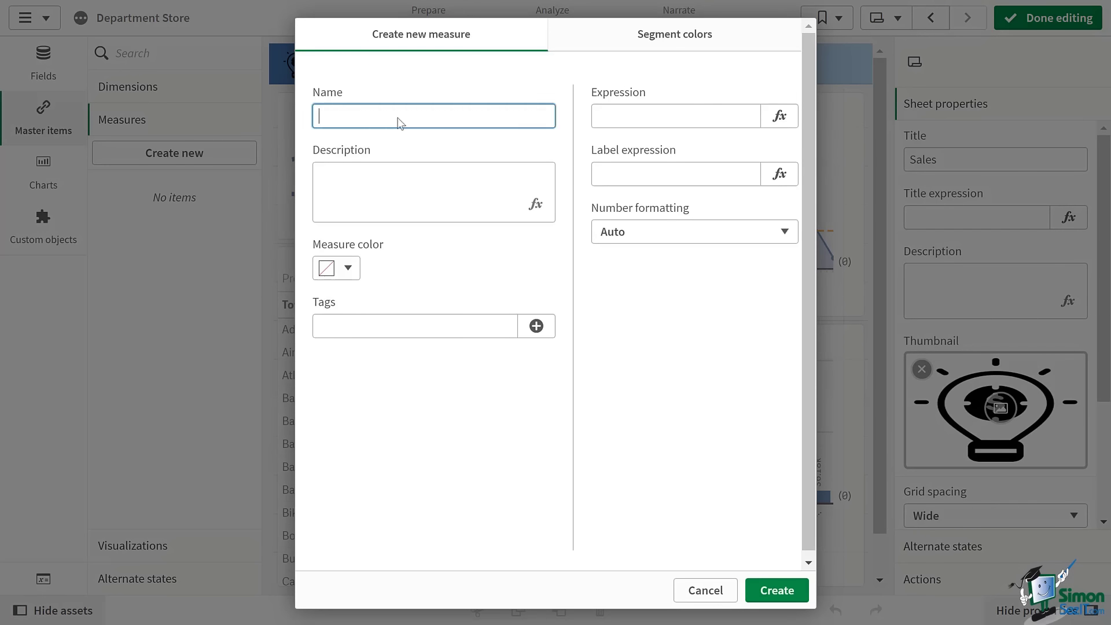
pyautogui.click(623, 110)
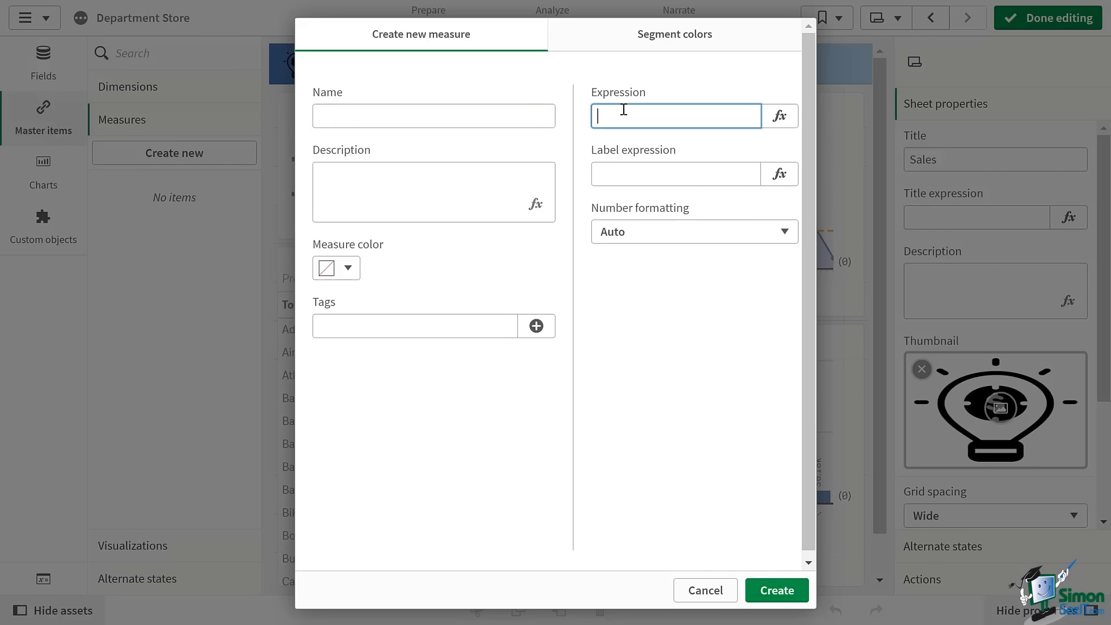
pyautogui.write('=sum(COS)')
# Name the measure Cost of sales, enter a description beginning "Sales and", and create the measure
pyautogui.click(492, 117)
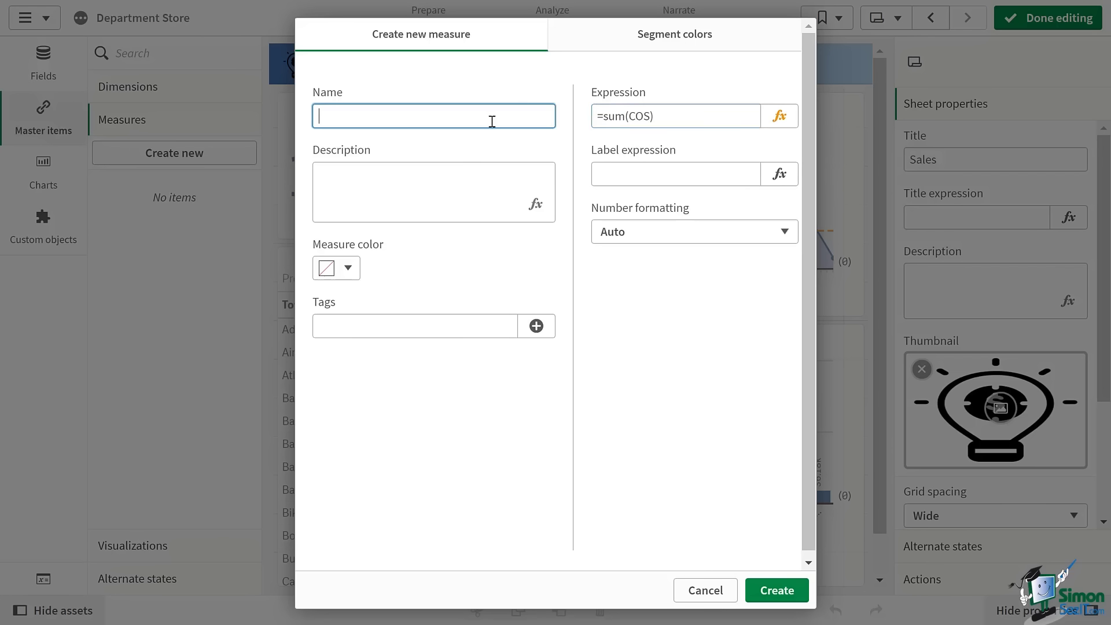
pyautogui.write('Cost of sales')
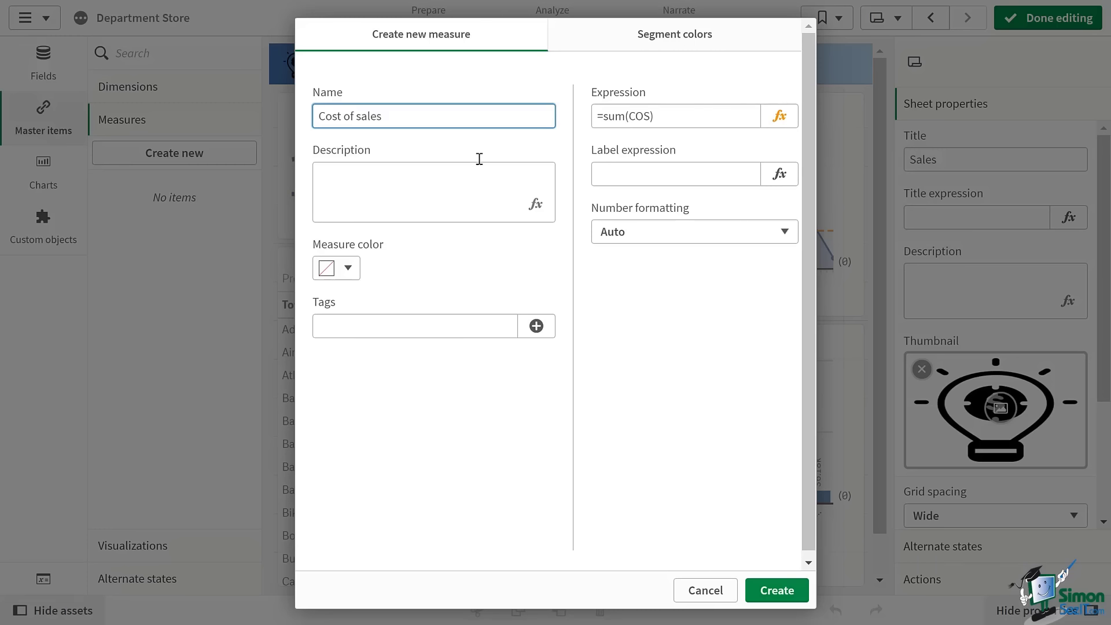
pyautogui.click(470, 186)
pyautogui.write('Sale')
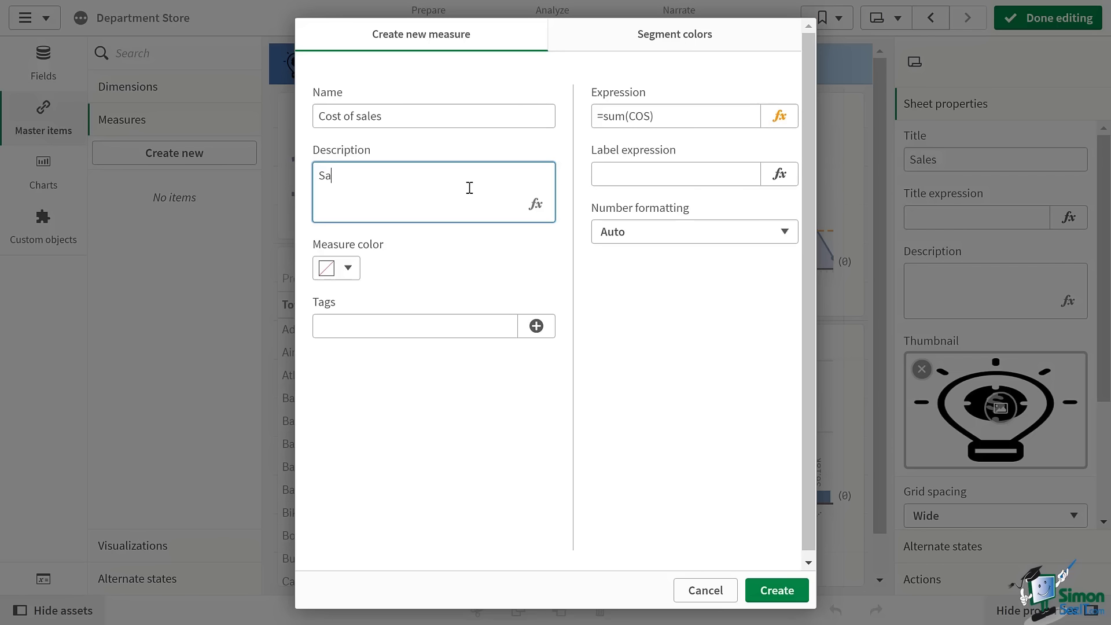
pyautogui.write('s and')
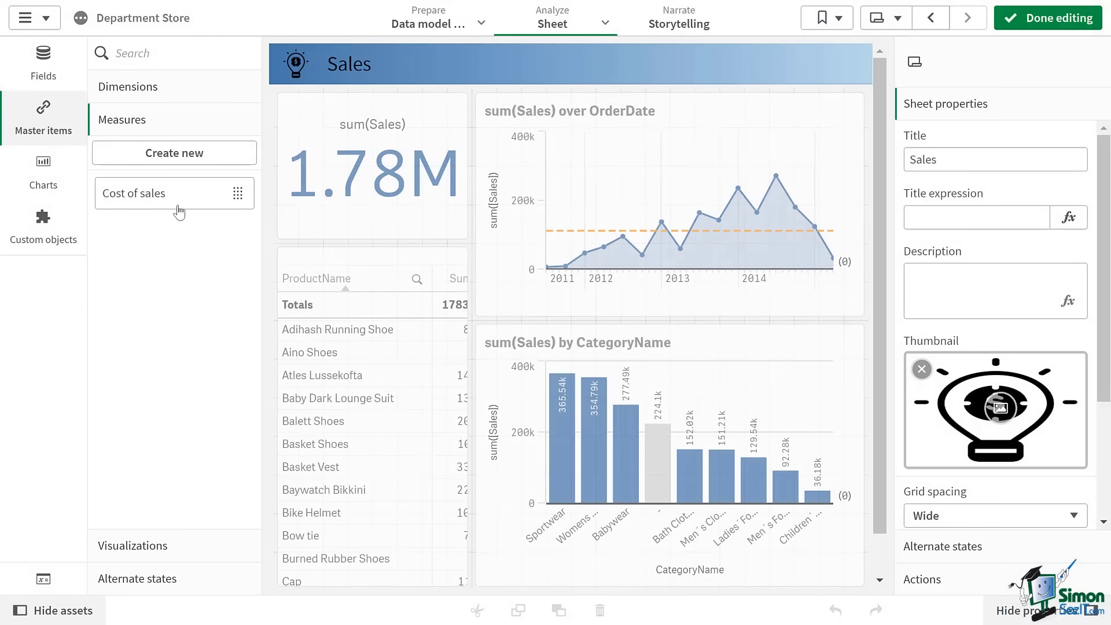
# Add the Cost of sales master measure to the sum(Sales) over OrderDate line chart as an additional measure
pyautogui.moveTo(174, 206); pyautogui.dragTo(638, 227)
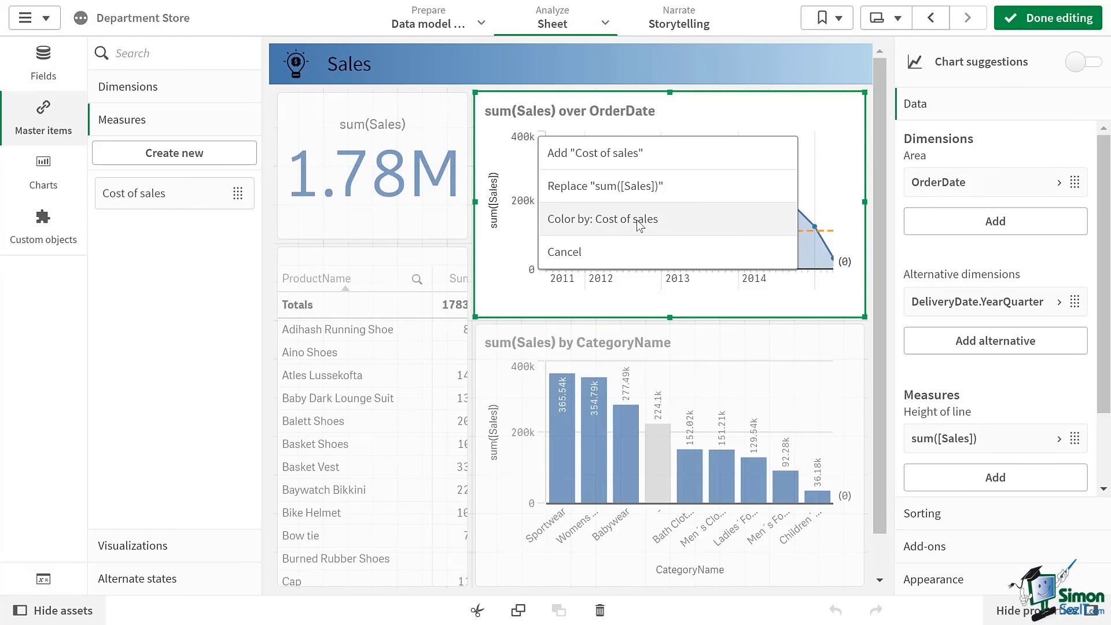
pyautogui.click(632, 160)
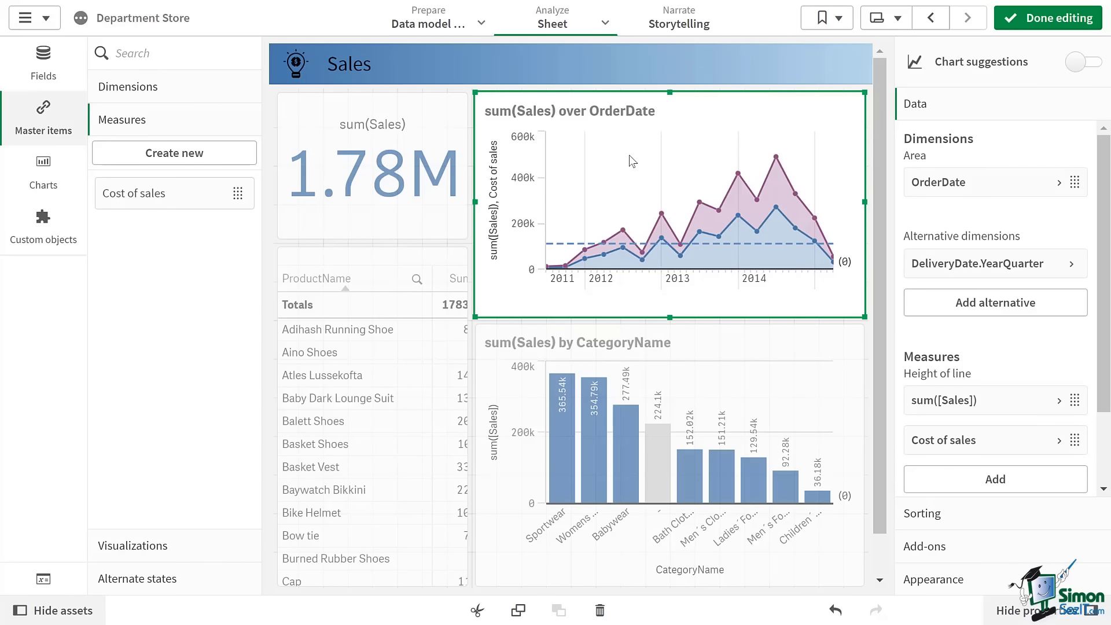
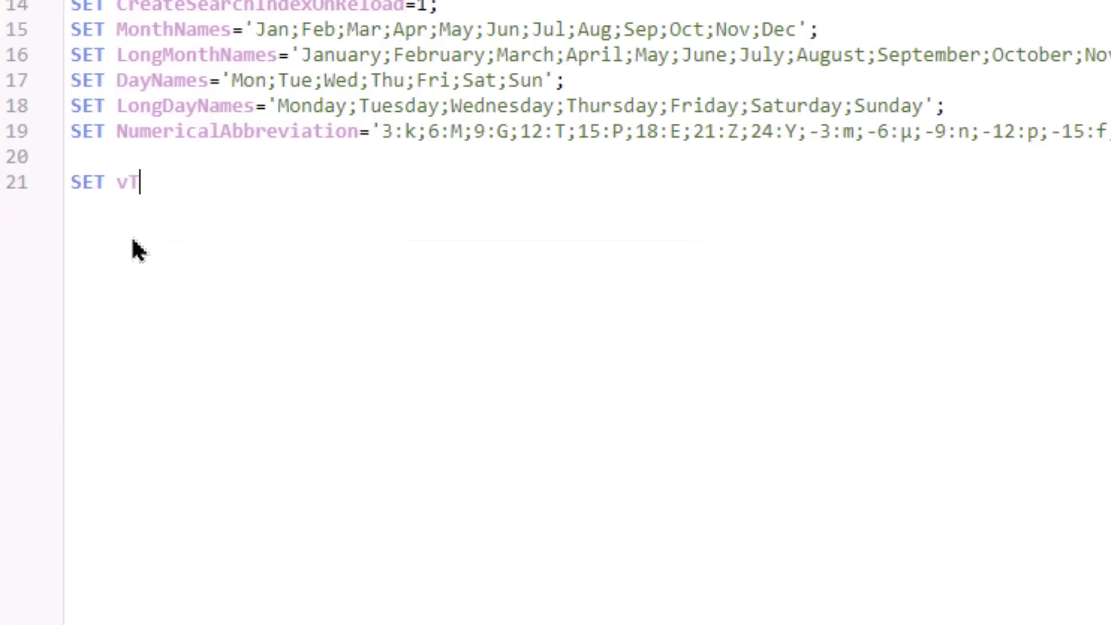
# Define two variables at the end of the load script: SET vTodaySet = Today(); and LET vTodayLet = Today();
pyautogui.write('= T')
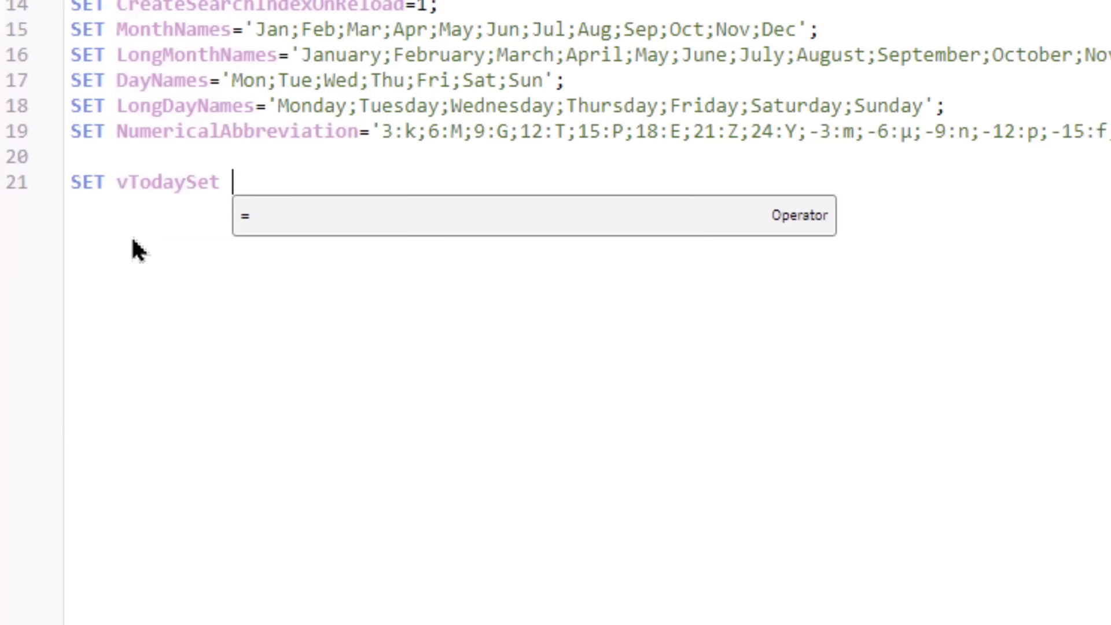
pyautogui.write('oday();')
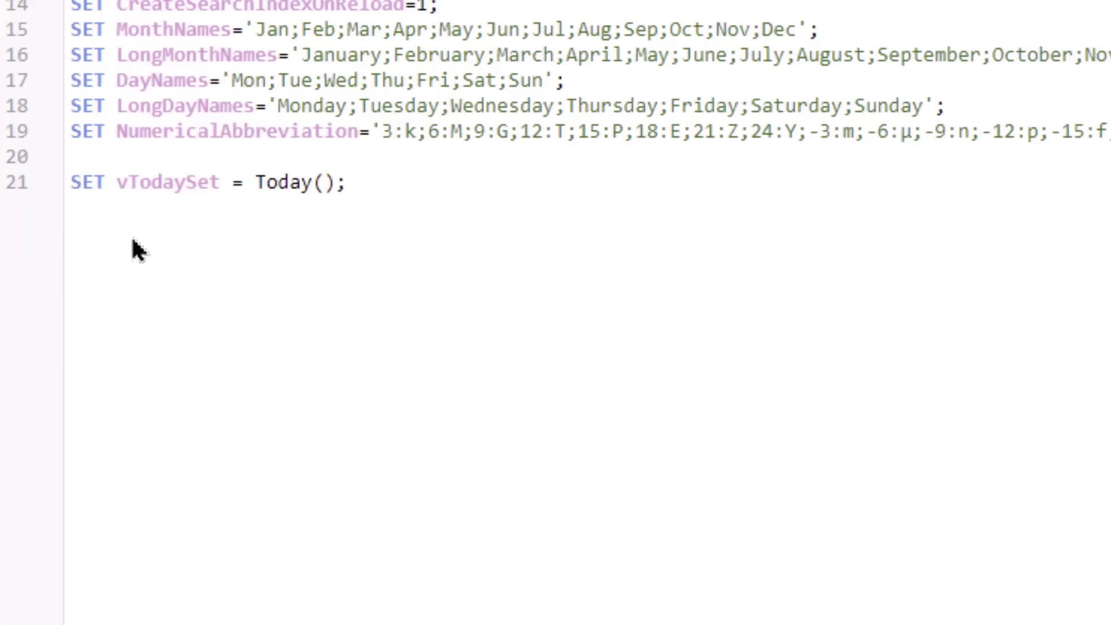
pyautogui.press('Return')
pyautogui.write('LET vT')
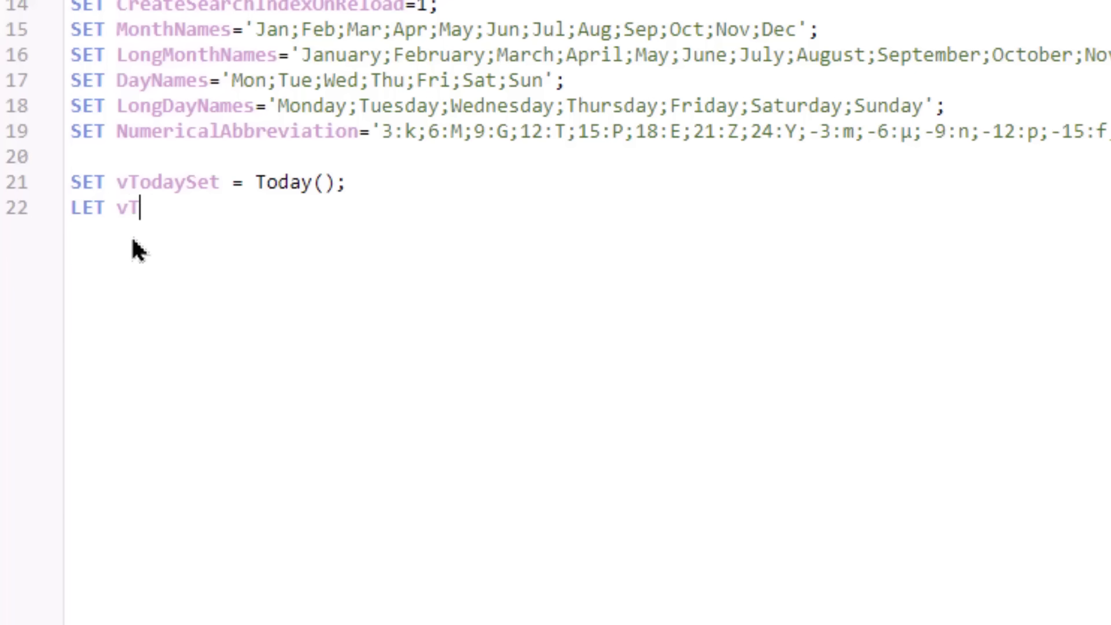
pyautogui.write('odayLet')
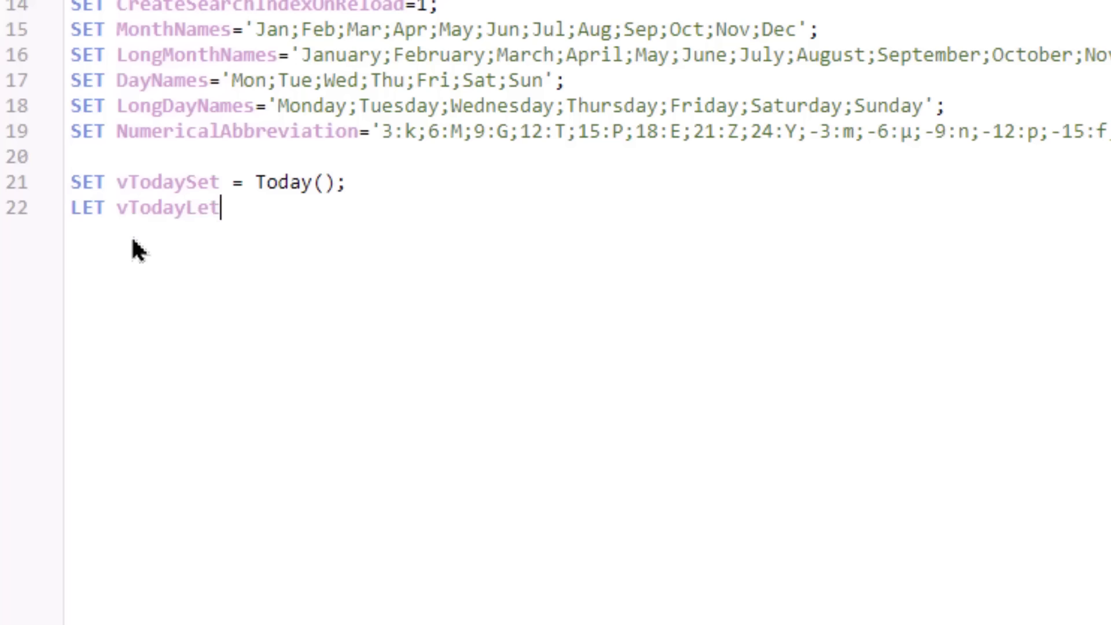
pyautogui.write(' = Today()')
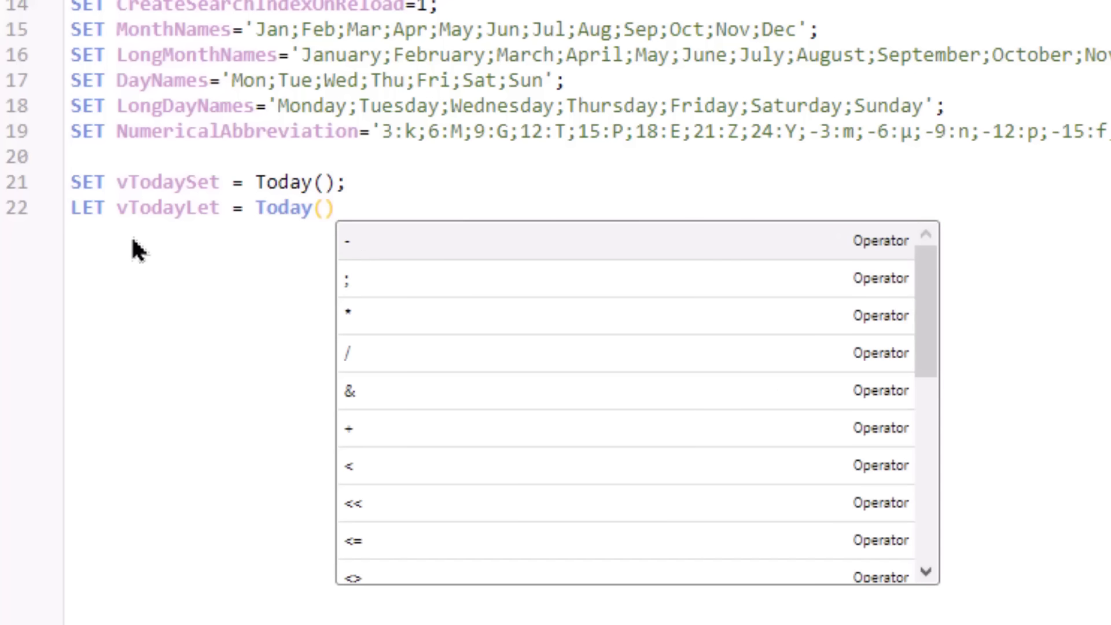
pyautogui.write(';')
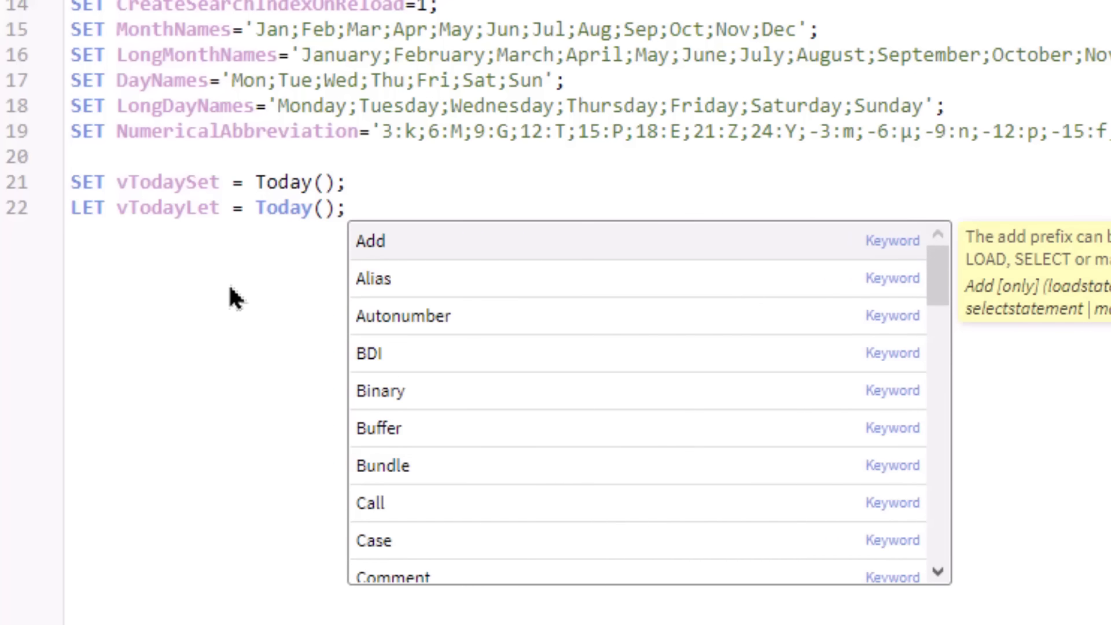
pyautogui.click(387, 212)
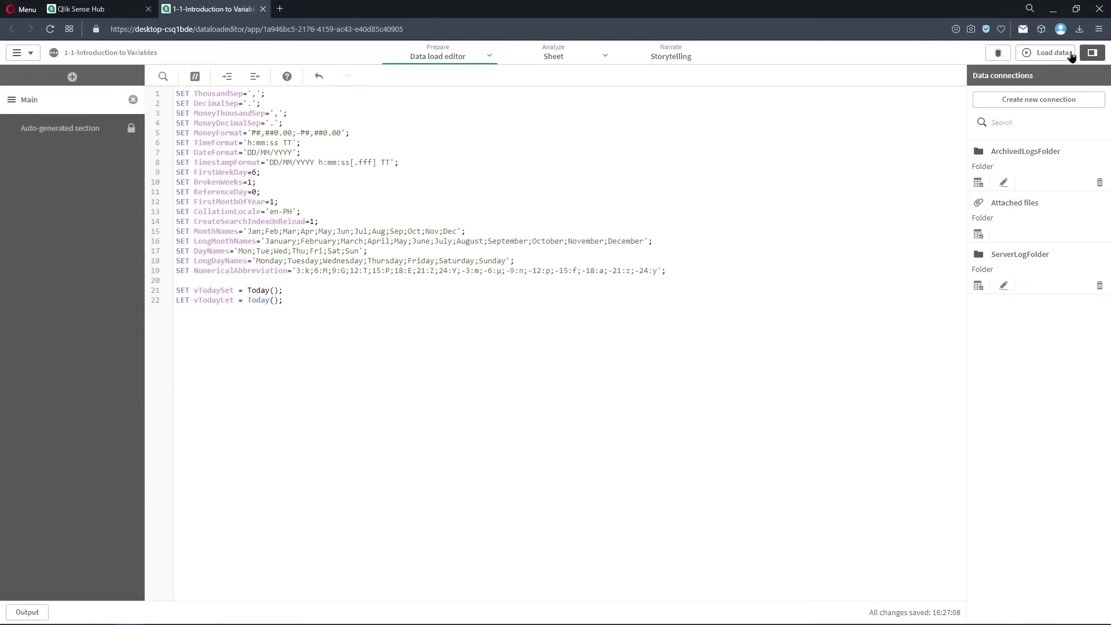
# Load the data with the new script, close the progress dialog, and open My new sheet for editing
pyautogui.click(1053, 53)
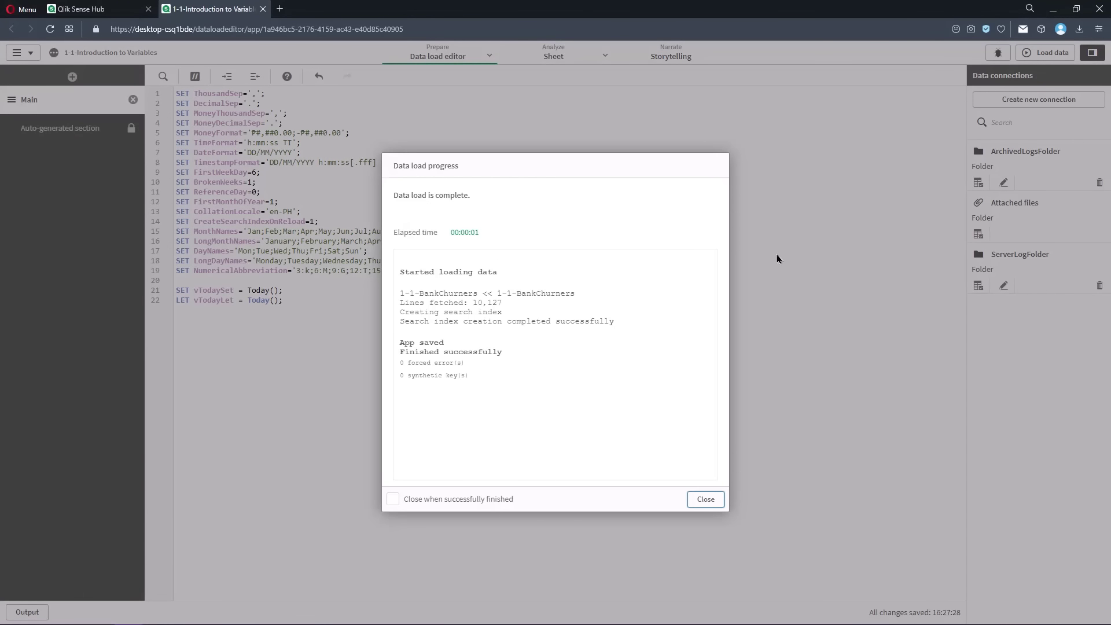
pyautogui.click(706, 499)
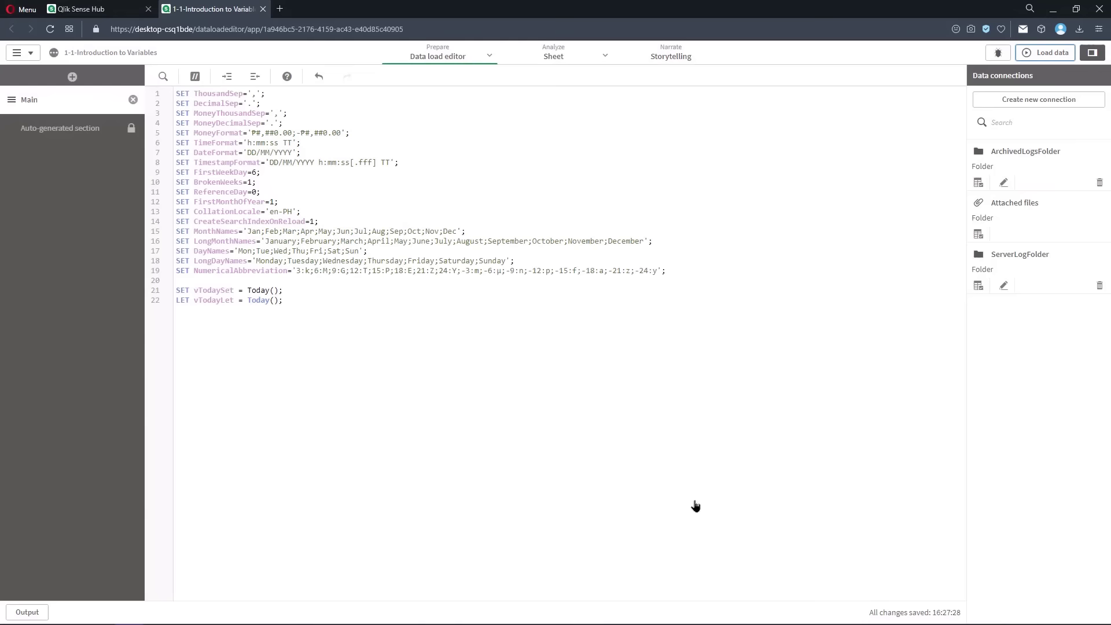
pyautogui.click(574, 62)
pyautogui.click(1055, 58)
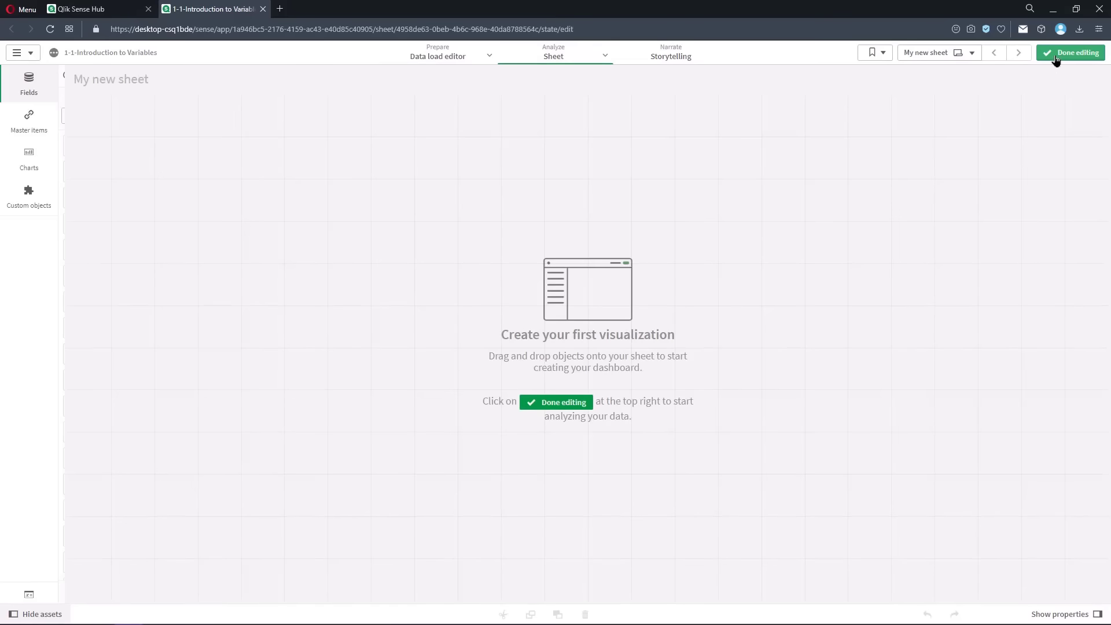
# Place a Text & image object on the empty sheet and resize it to 10 x 3 grid cells in the upper-left corner
pyautogui.click(41, 157)
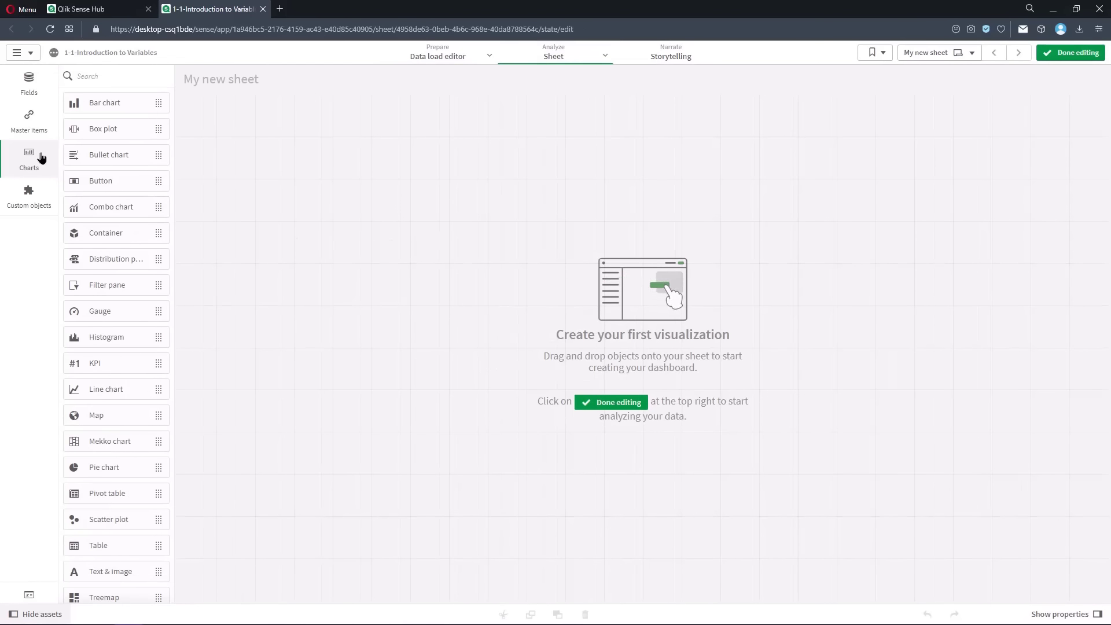
pyautogui.scroll(-1, 104, 470)
pyautogui.moveTo(104, 528); pyautogui.dragTo(316, 233)
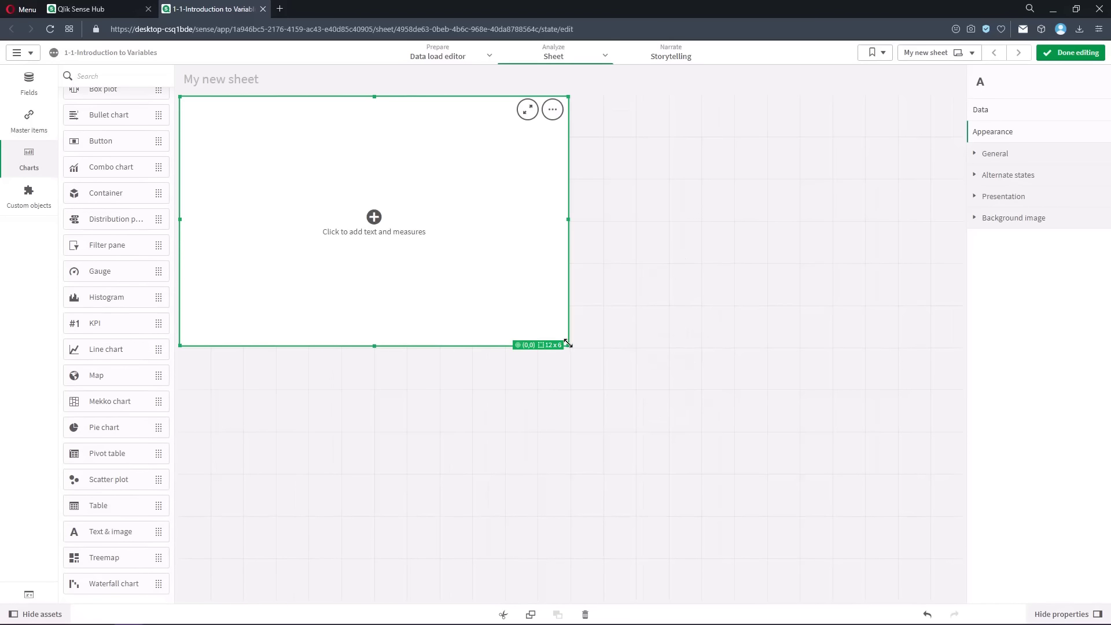
pyautogui.moveTo(568, 343); pyautogui.dragTo(496, 240)
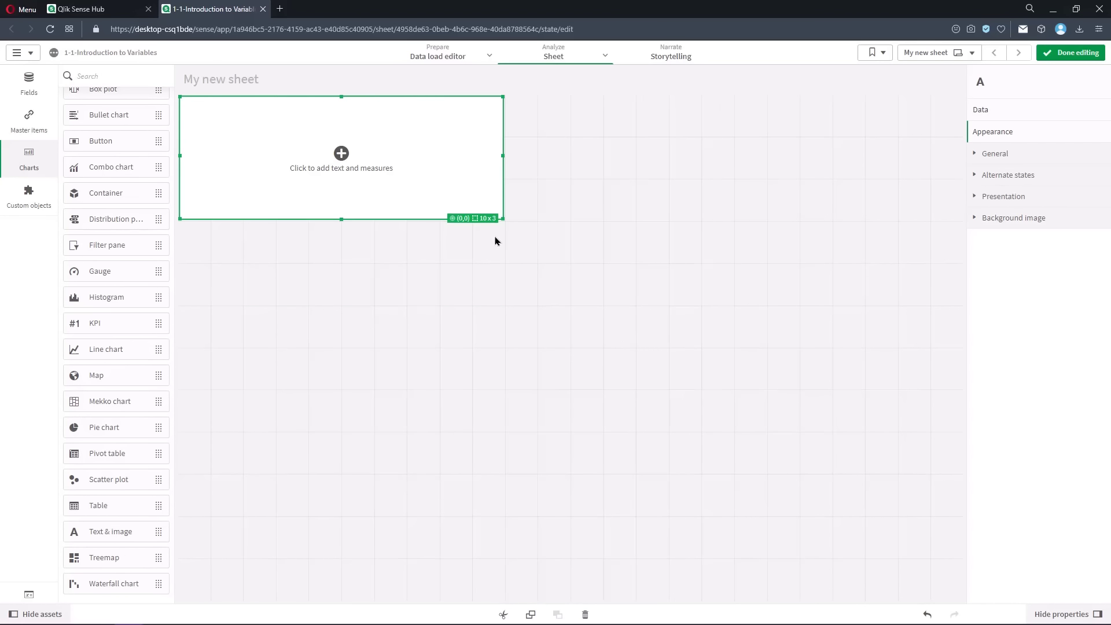
pyautogui.click(406, 272)
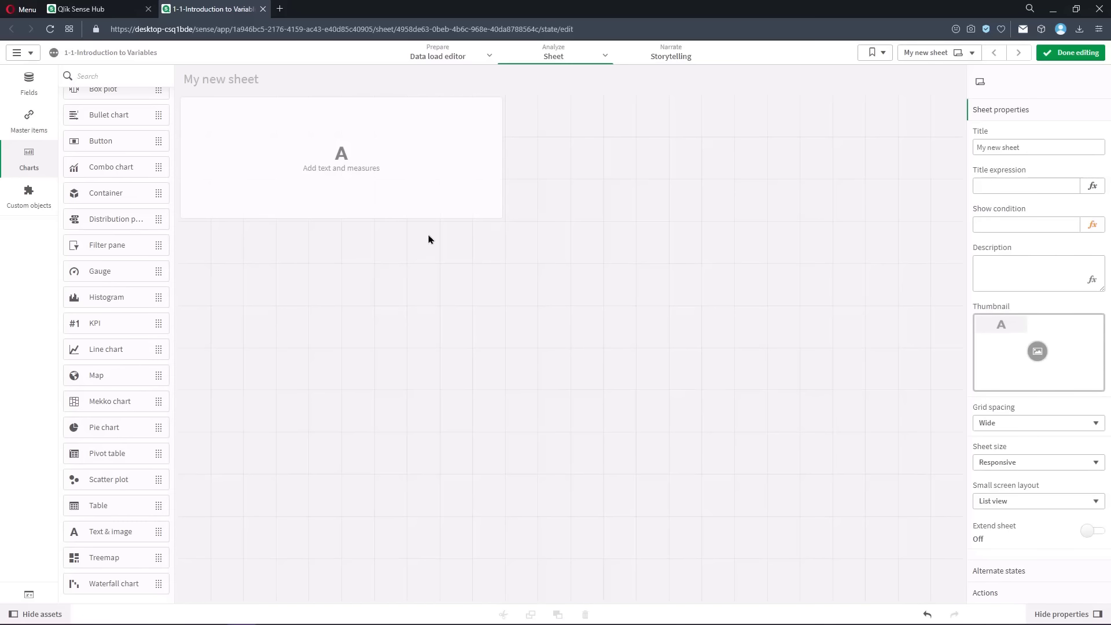
# Turn on titles for the Text & image object and set its title to ='vTodaySet & vTodayLet'
pyautogui.click(428, 178)
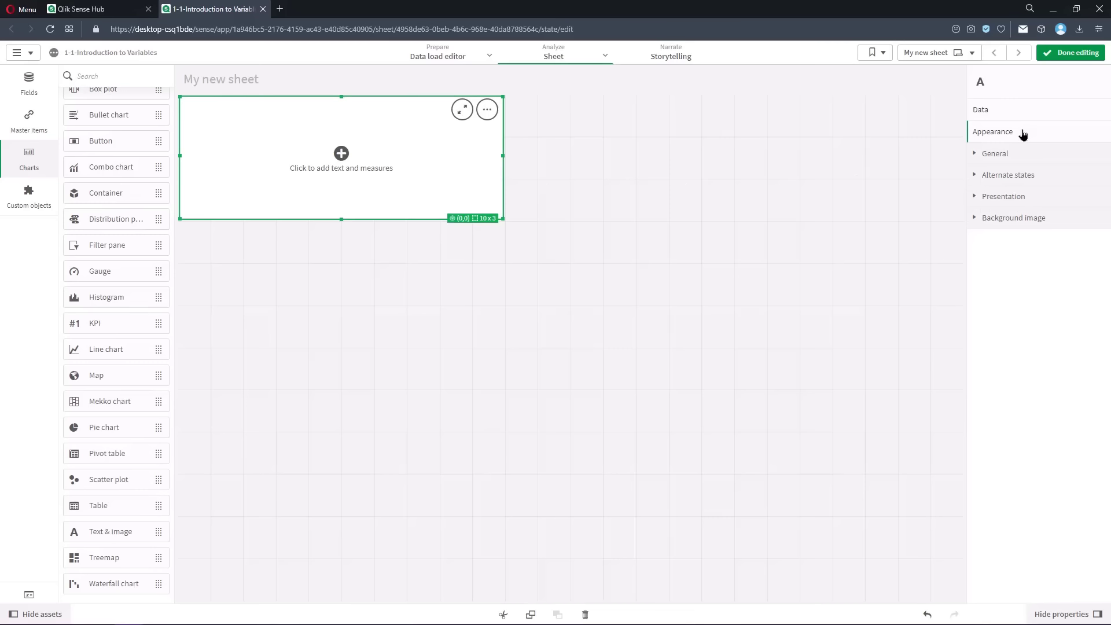
pyautogui.click(1023, 155)
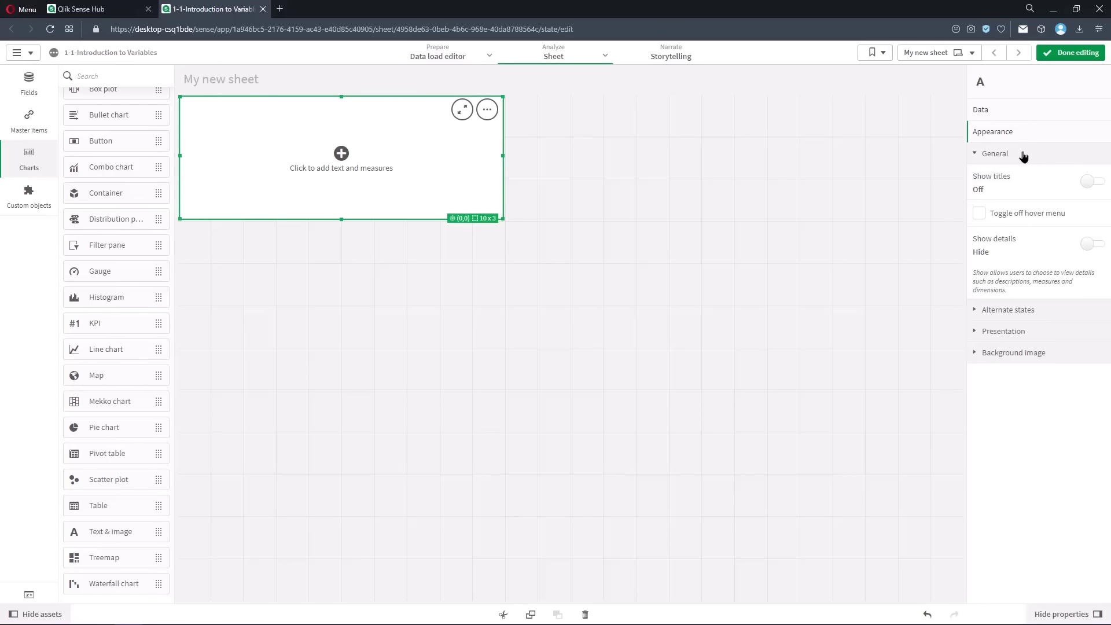
pyautogui.click(1094, 183)
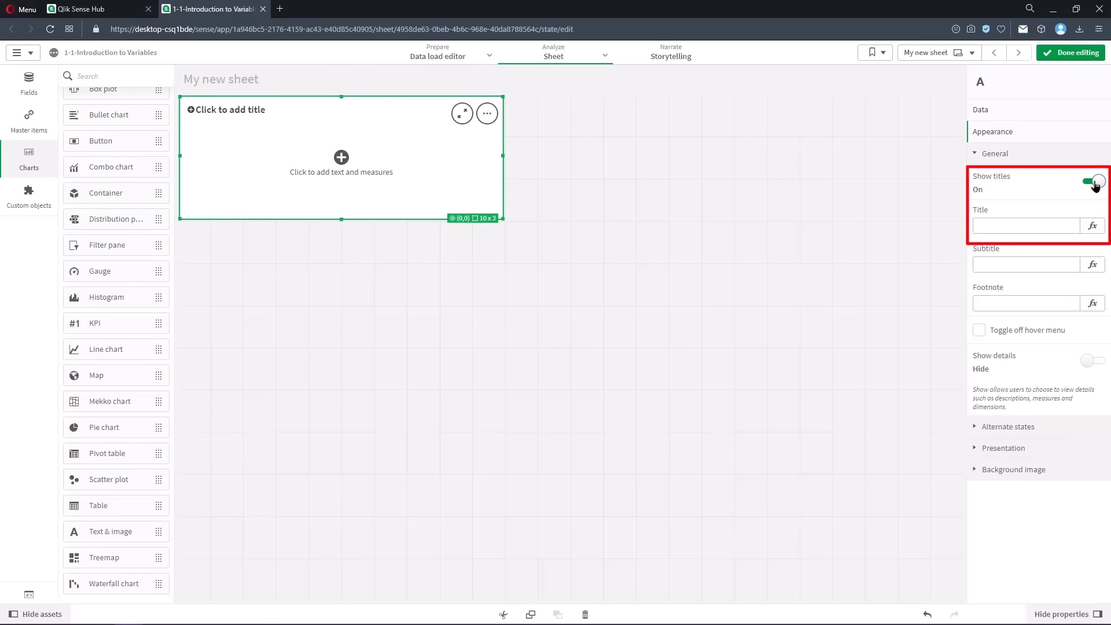
pyautogui.click(1058, 223)
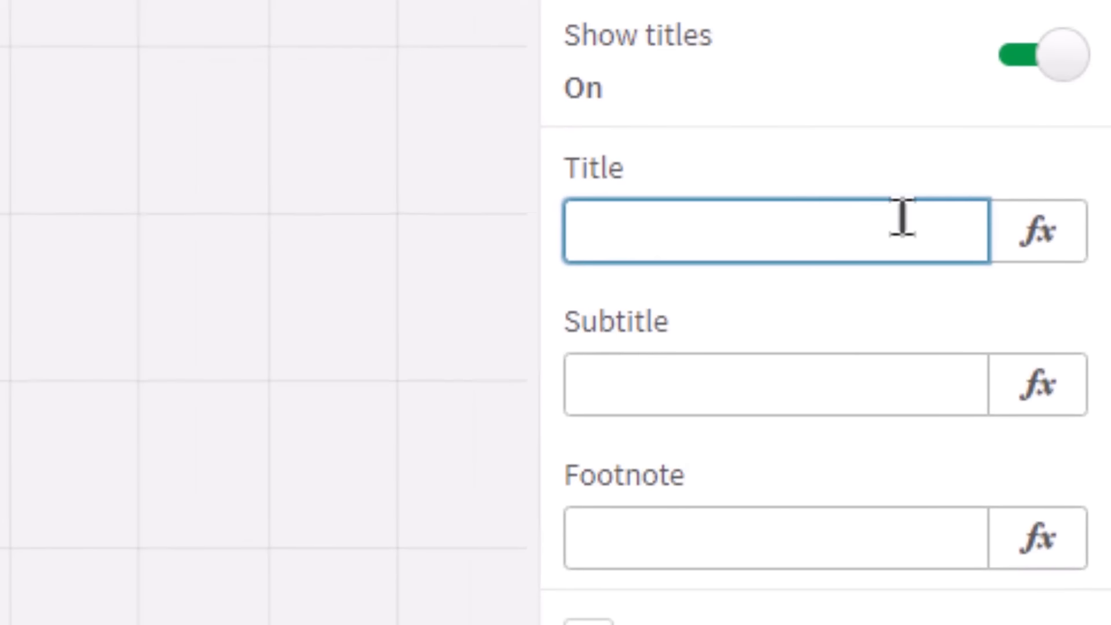
pyautogui.write("='vTod")
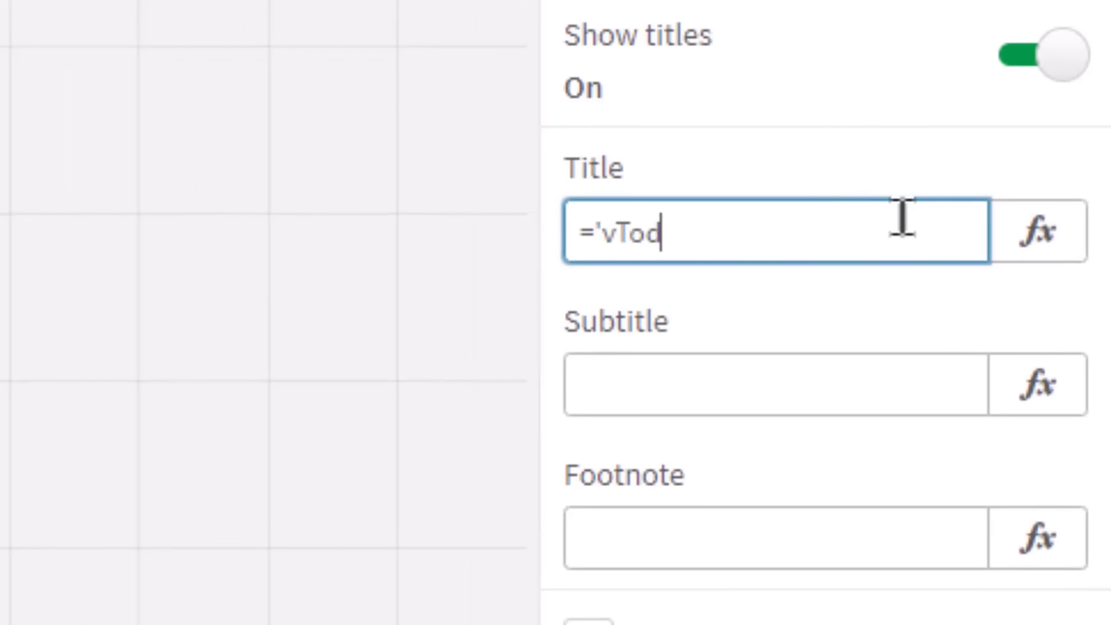
pyautogui.write('aySet')
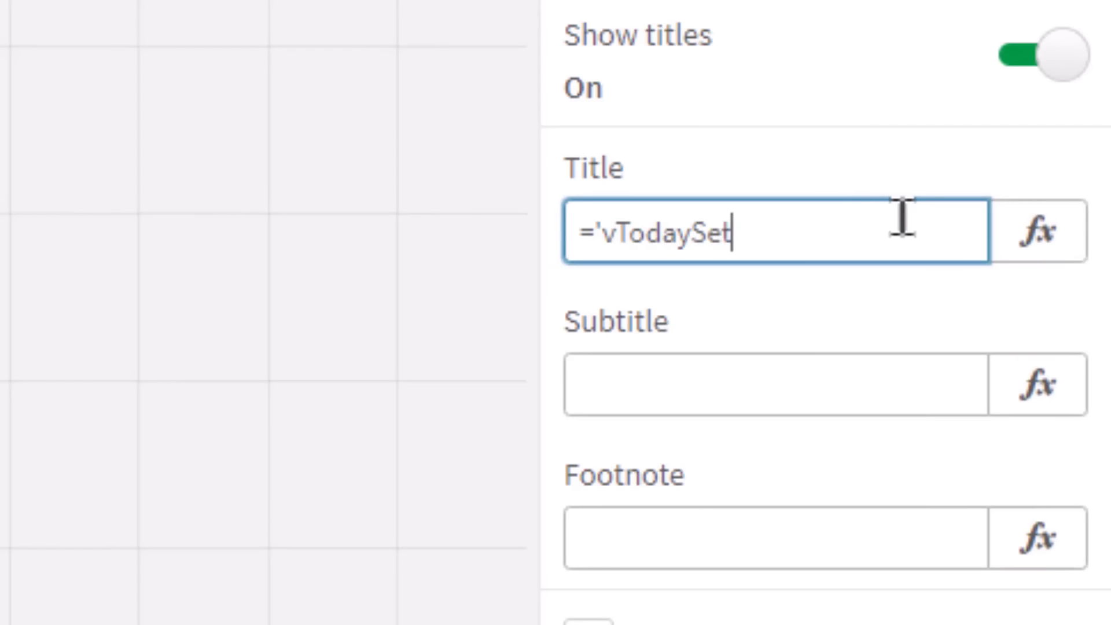
pyautogui.write(' & ')
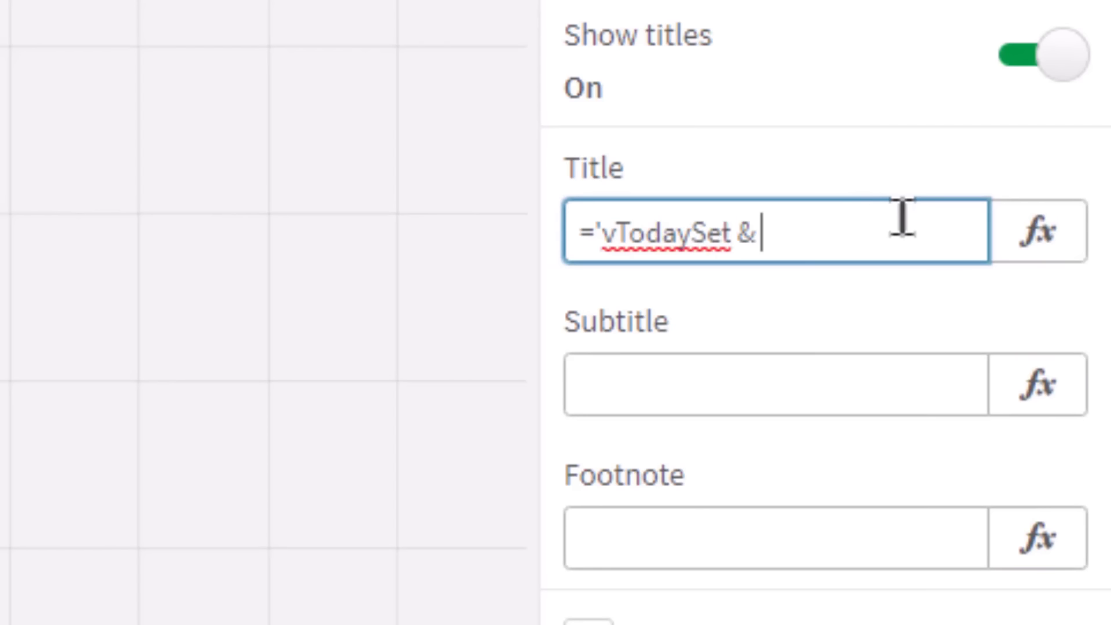
pyautogui.write('vToday')
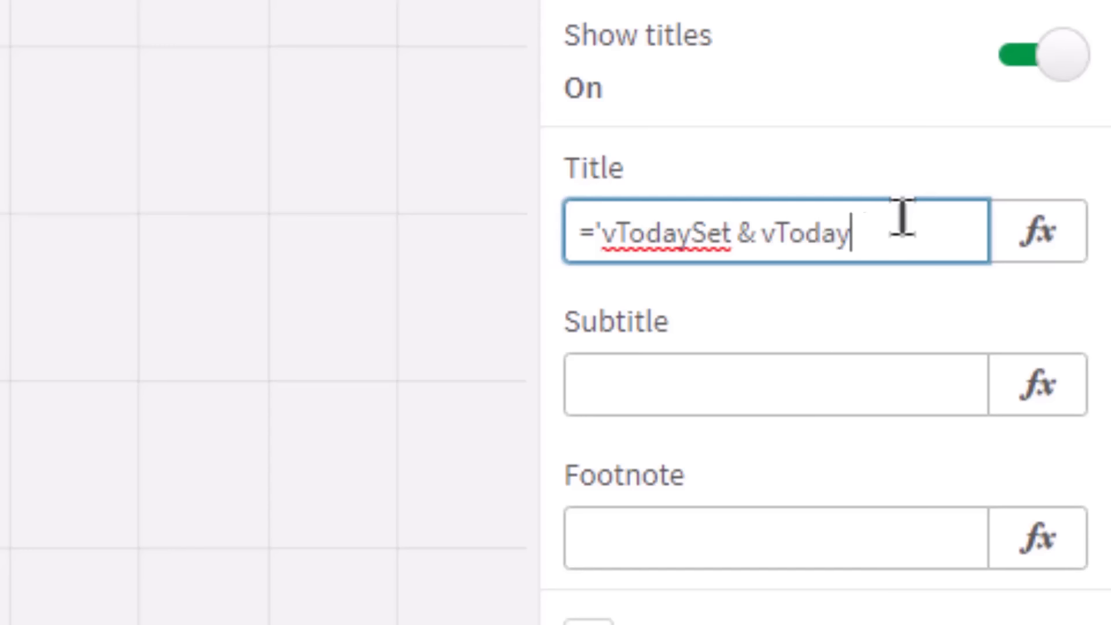
pyautogui.write("Let'")
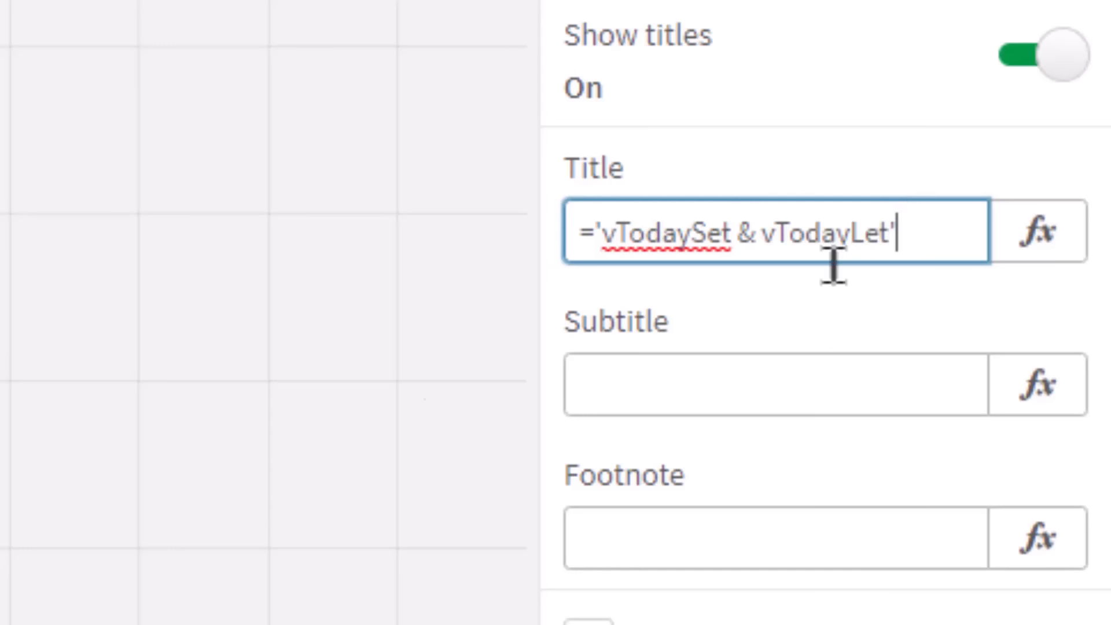
pyautogui.click(413, 365)
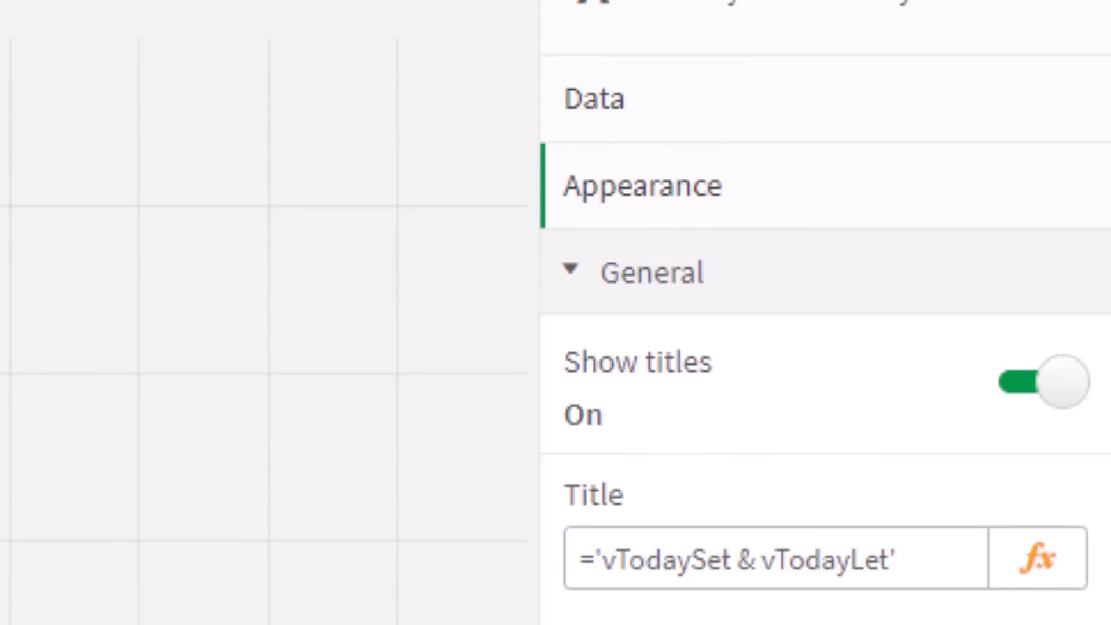
# Add a measure with the expression =vTodaySet & ' ' & vTodayLet to the Text & image object
pyautogui.click(687, 131)
pyautogui.click(801, 307)
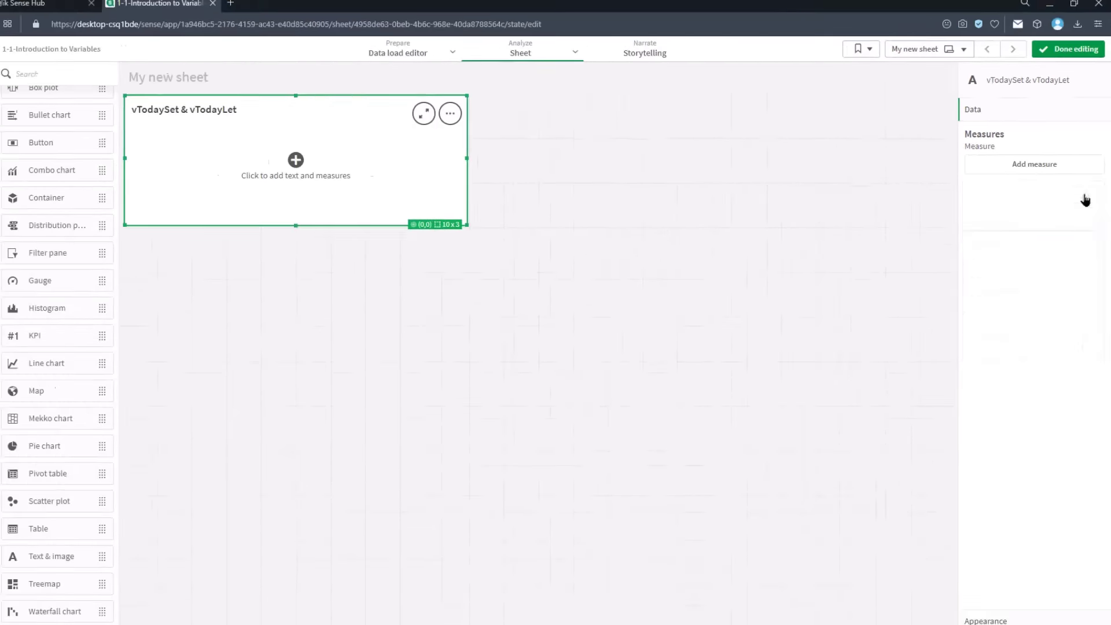
pyautogui.click(1085, 199)
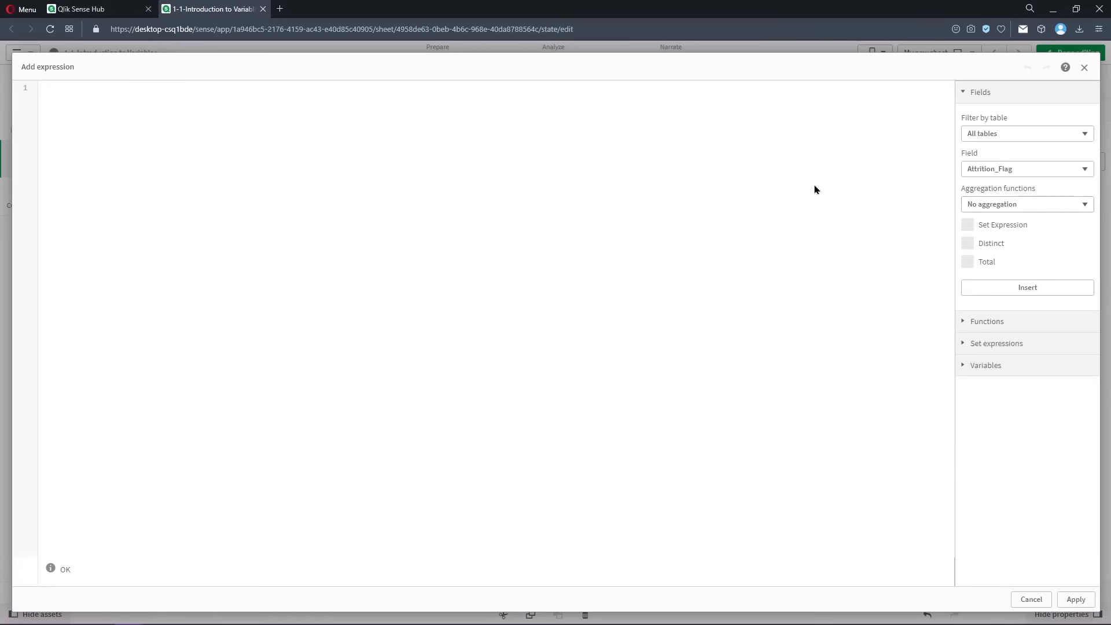
pyautogui.write('=')
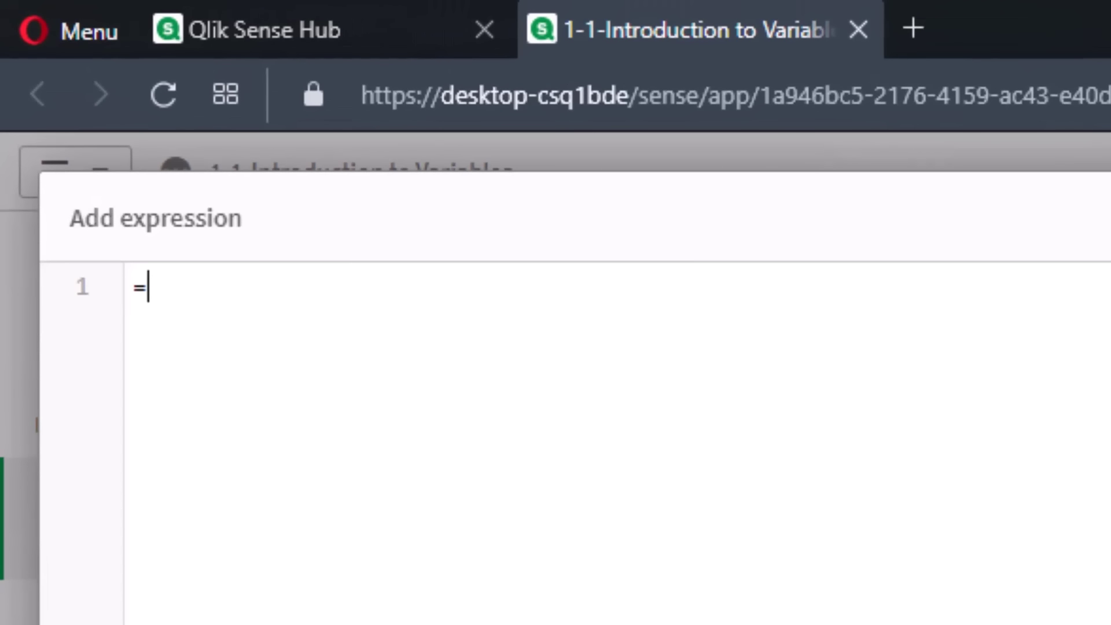
pyautogui.write('vTodaySet')
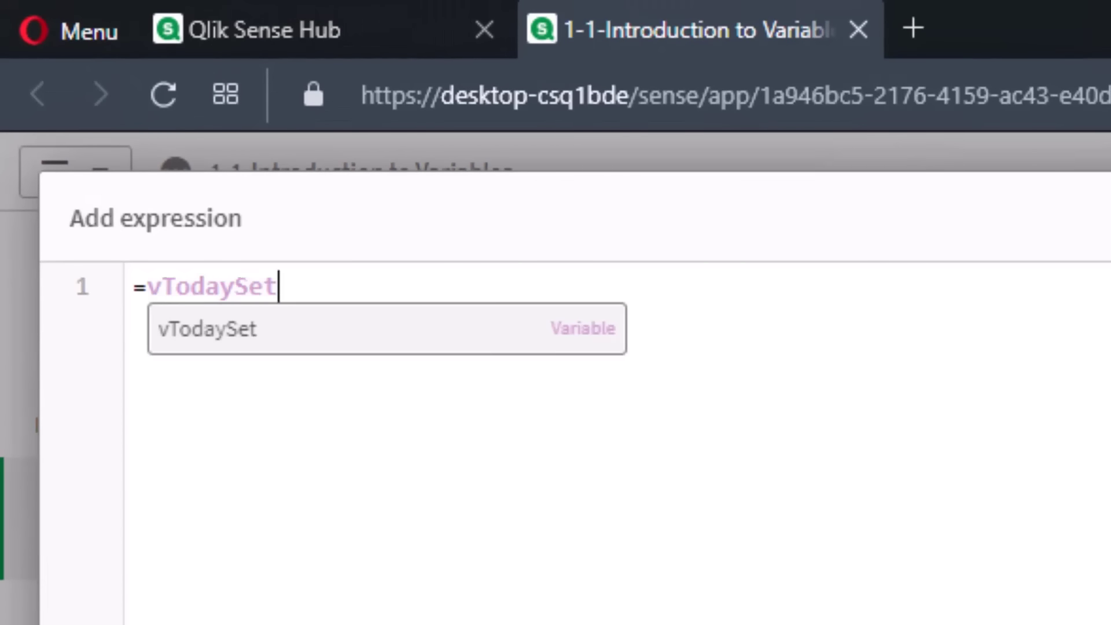
pyautogui.write(' & ')
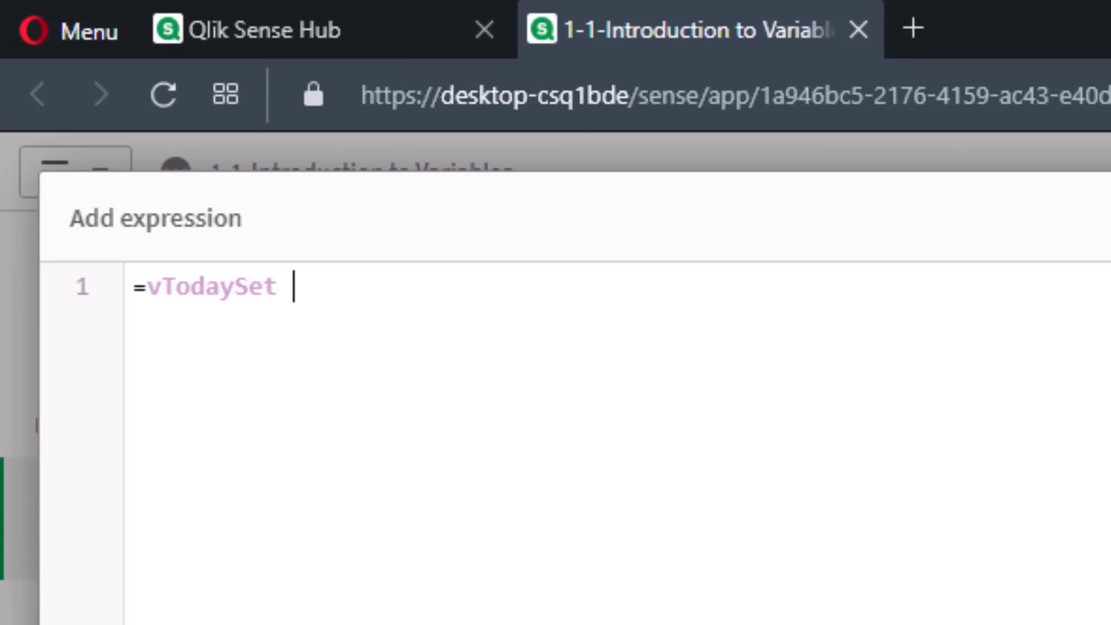
pyautogui.write("' ' & ")
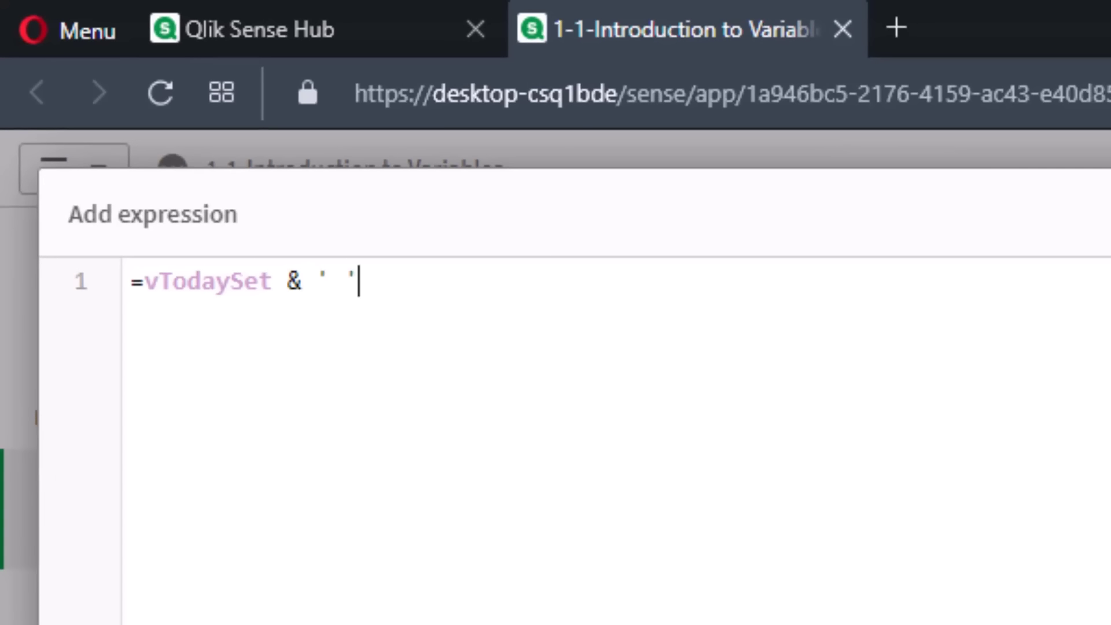
pyautogui.write('vToday')
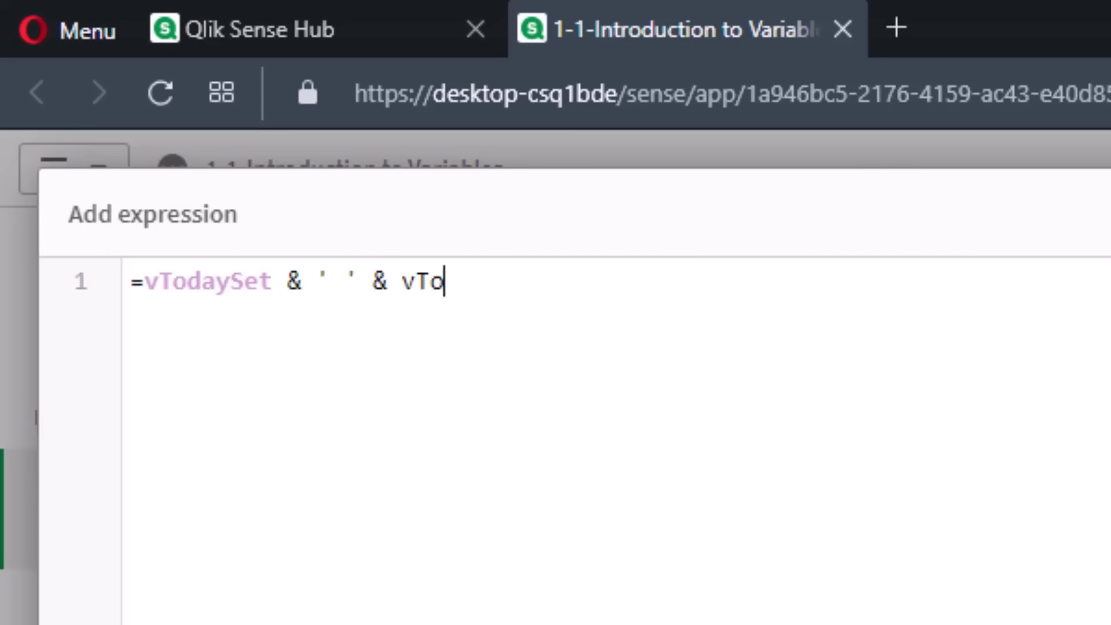
pyautogui.write('L')
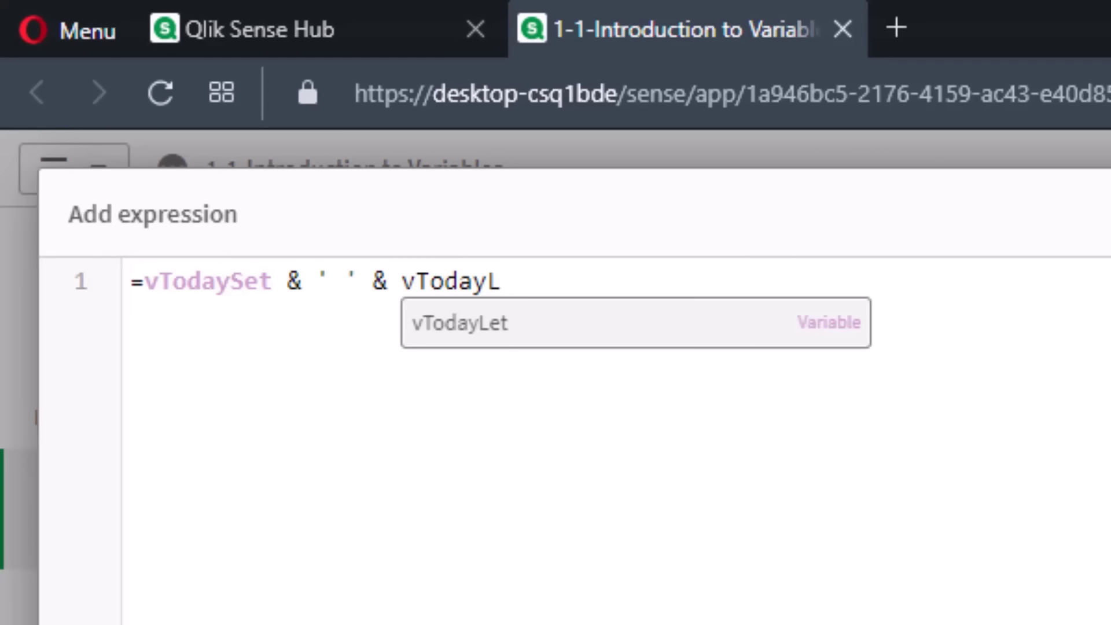
pyautogui.click(660, 333)
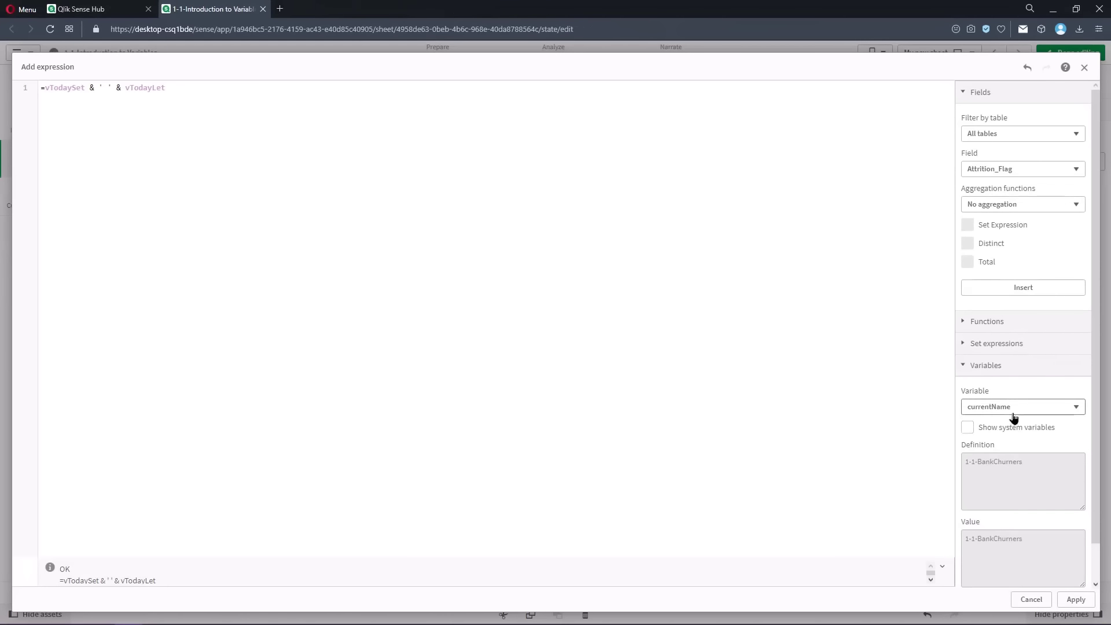
pyautogui.click(1075, 600)
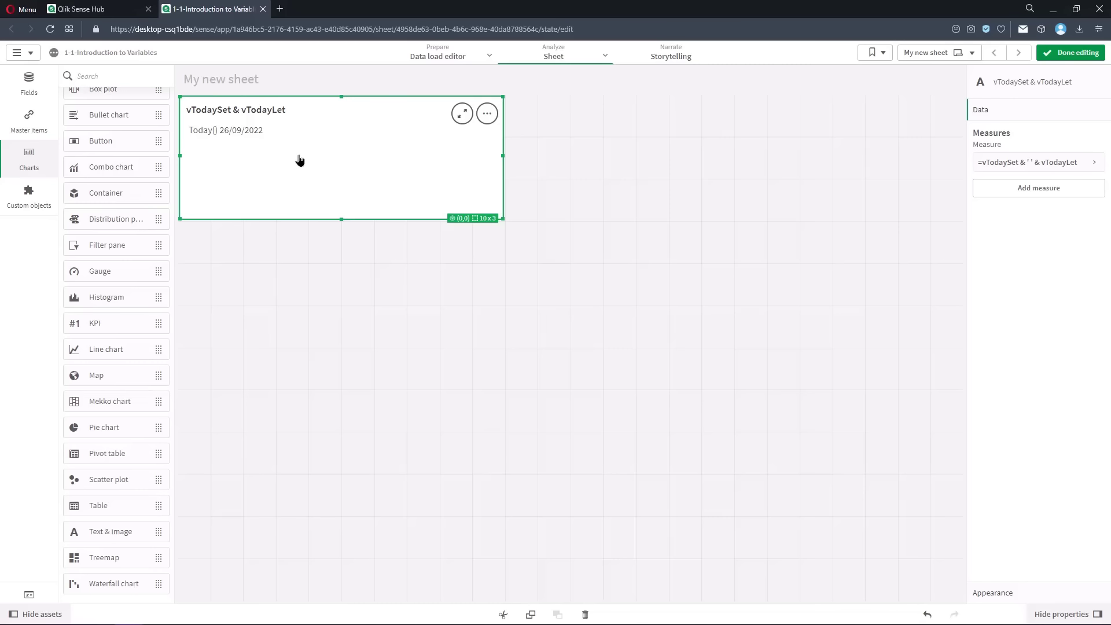
pyautogui.click(546, 118)
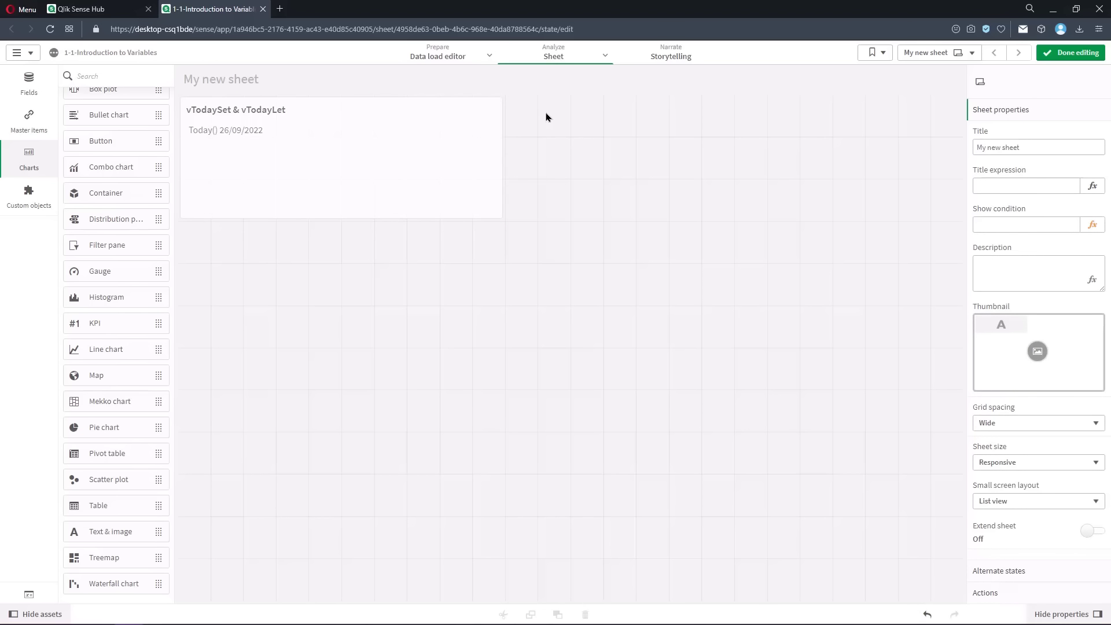
# Open the auto-generated section of the load script and unlock it for editing
pyautogui.click(478, 60)
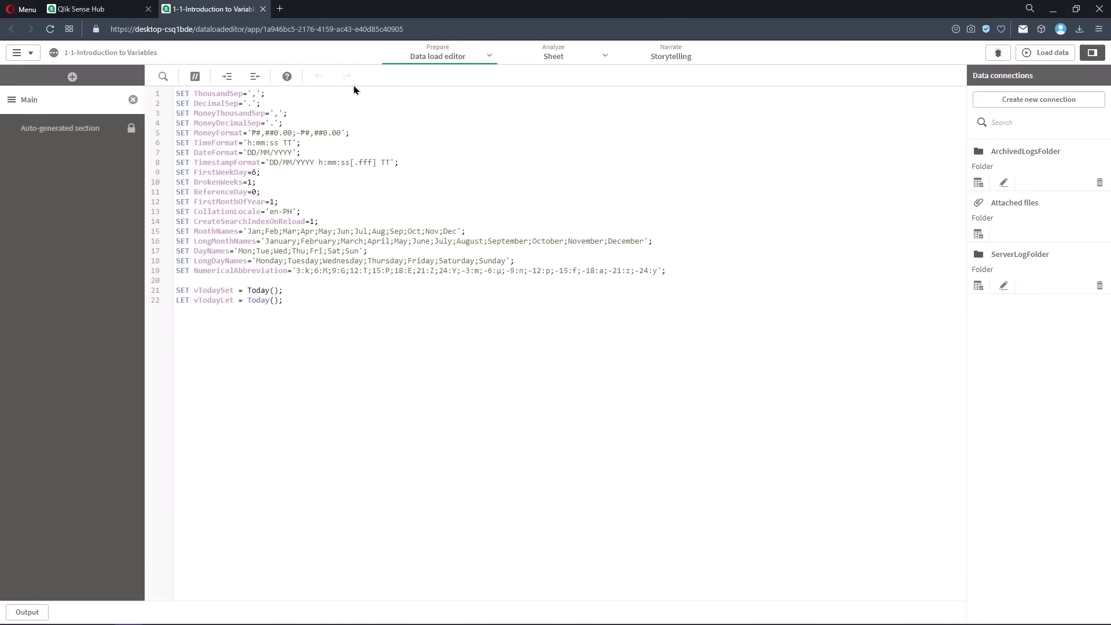
pyautogui.click(39, 129)
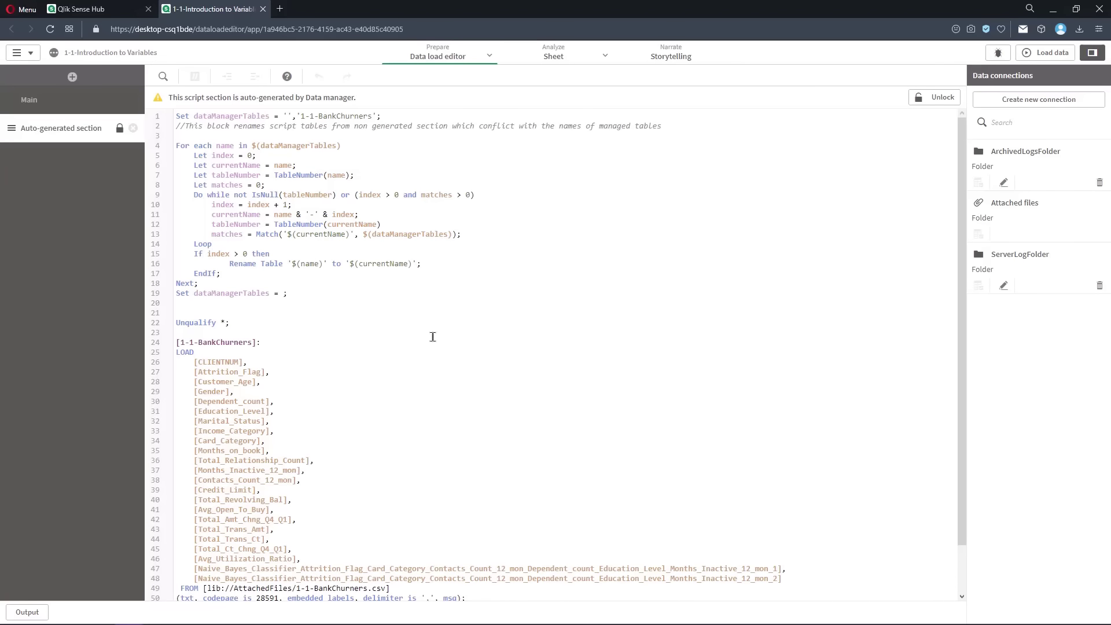
pyautogui.scroll(-2, 433, 337)
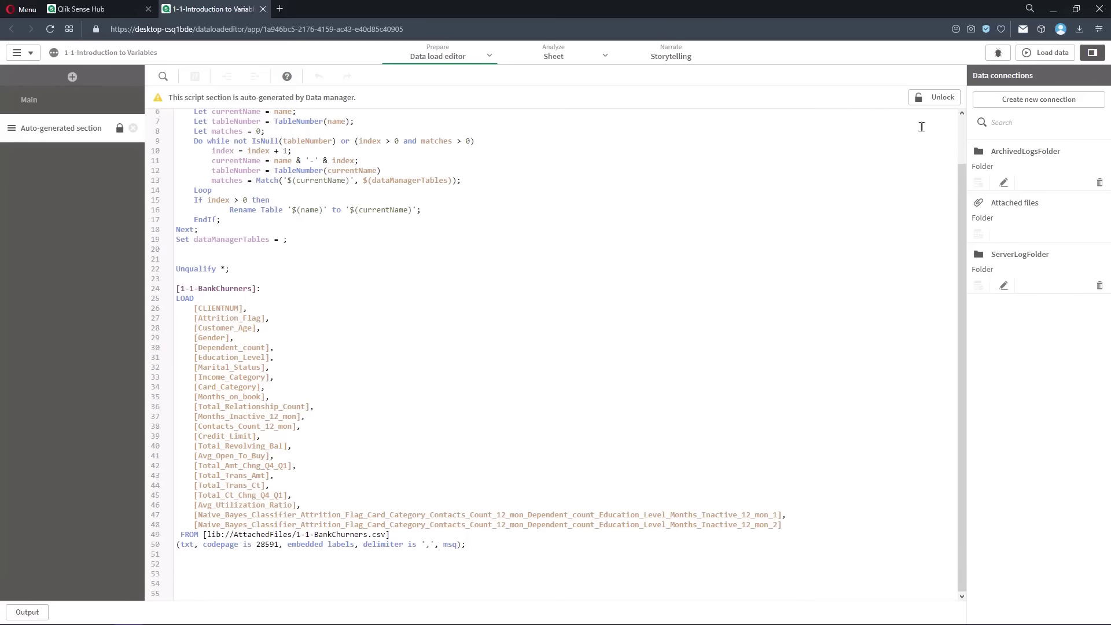
pyautogui.click(937, 98)
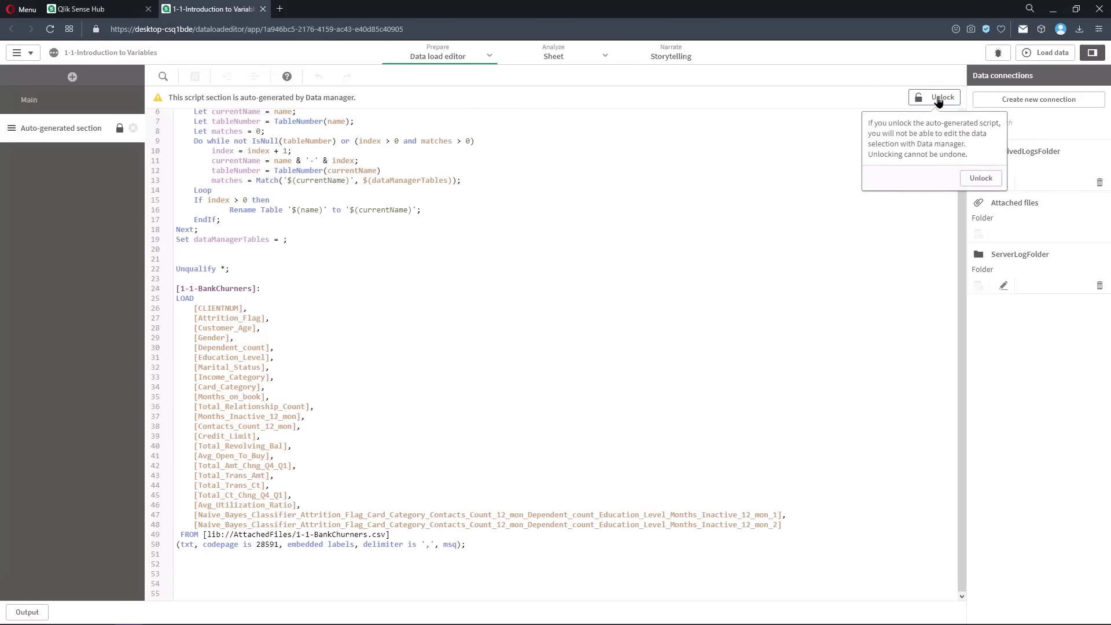
pyautogui.click(970, 179)
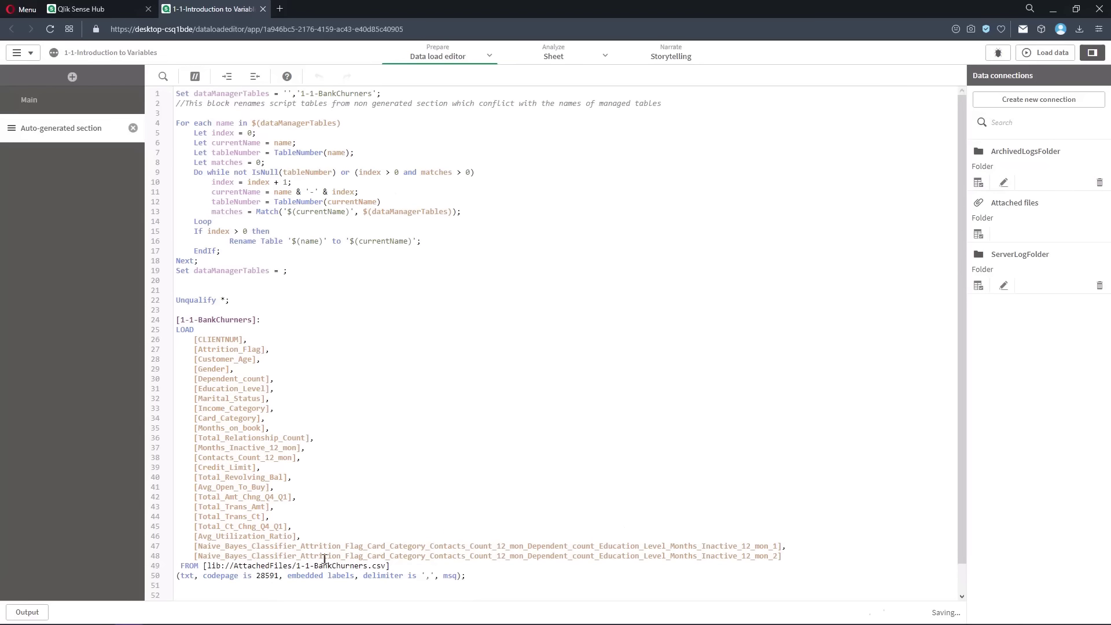
# Below the 1-1-BankChurners load statement, define the variable LET vClientCount = 'COUNT(DISTINCT [CLIENTNUM])'
pyautogui.click(213, 589)
pyautogui.press('Return')
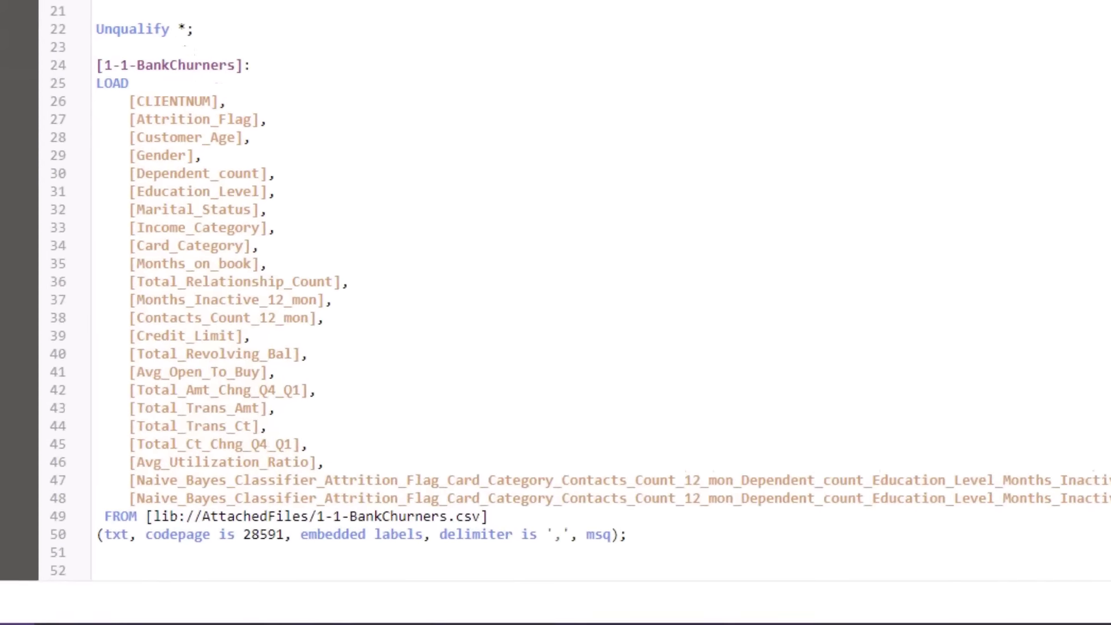
pyautogui.write('LET ')
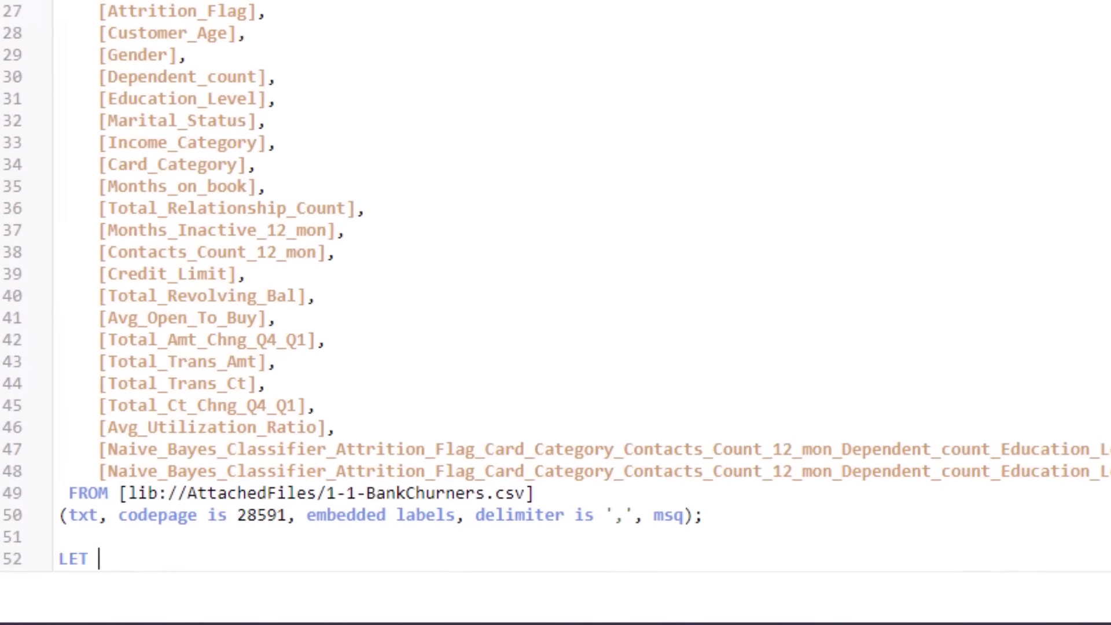
pyautogui.write('vClientCou')
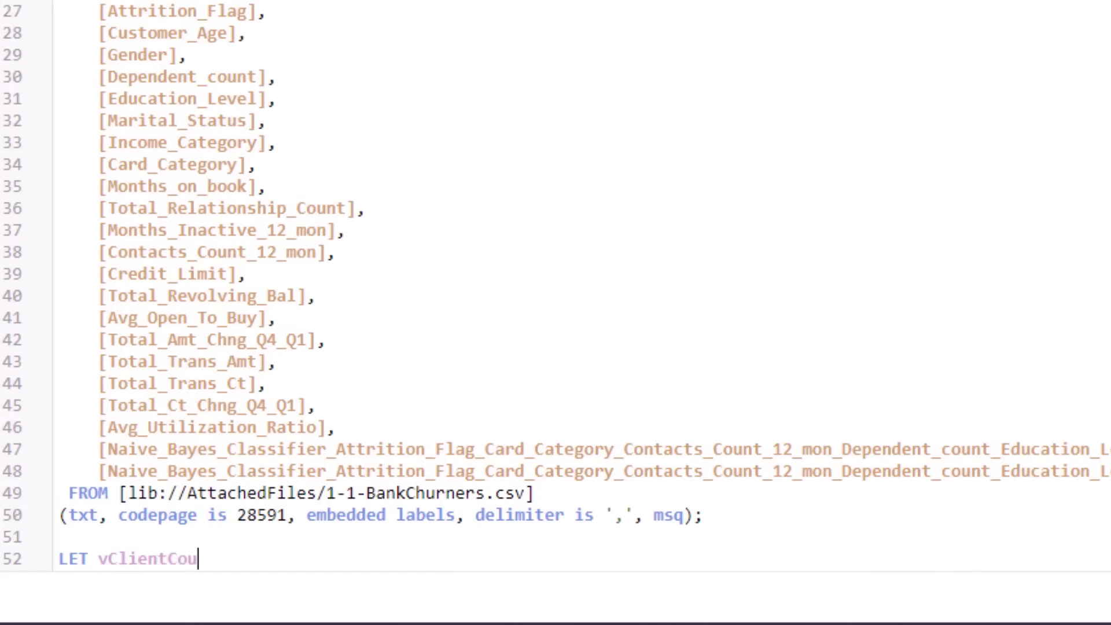
pyautogui.write("nt = 'COUNT")
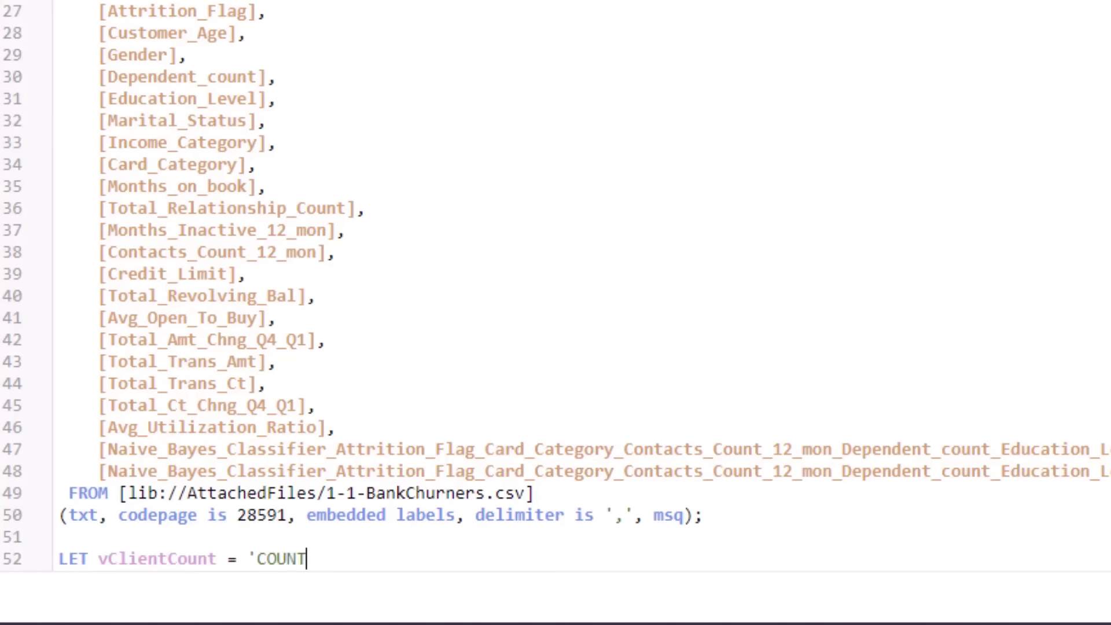
pyautogui.write('(DISTINCT [Cli')
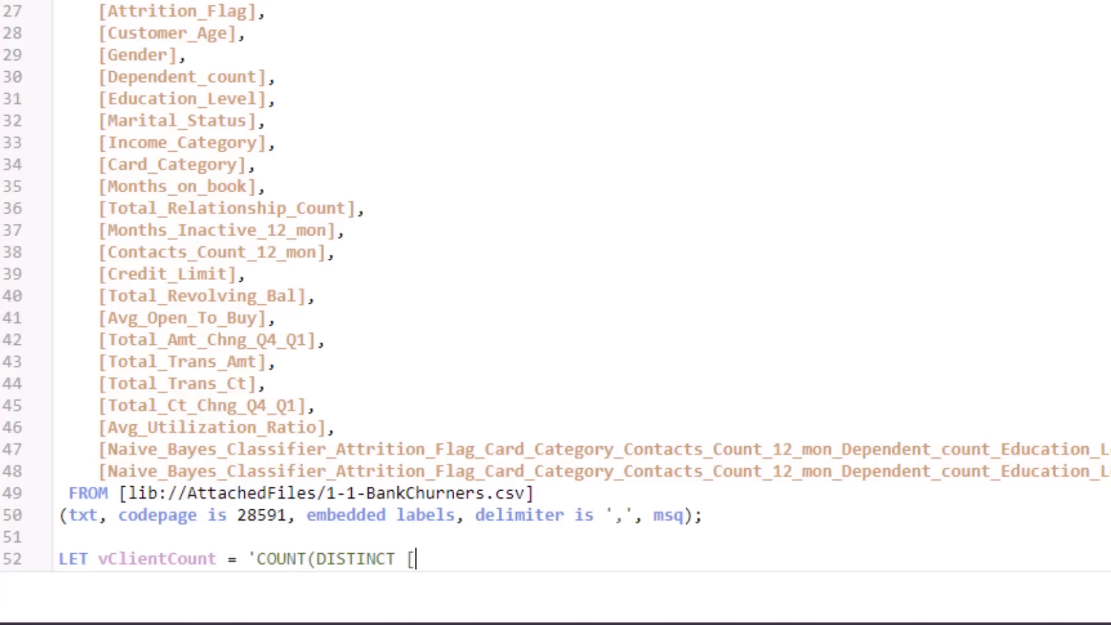
pyautogui.press('BackSpace')
pyautogui.press('BackSpace')
pyautogui.write('LIENTNUM')
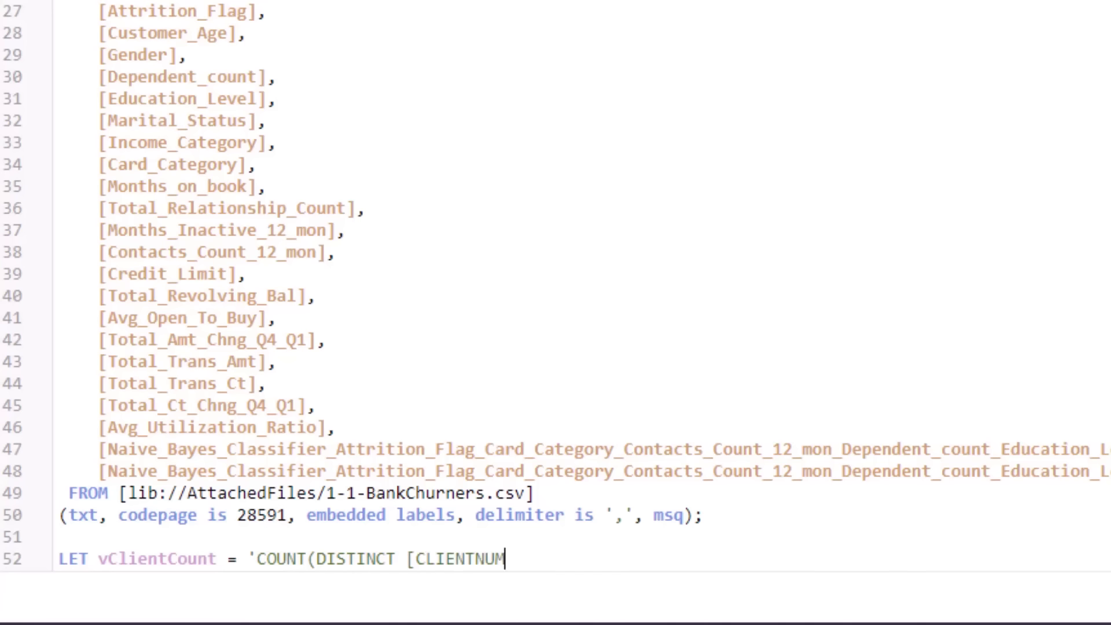
pyautogui.write("])'")
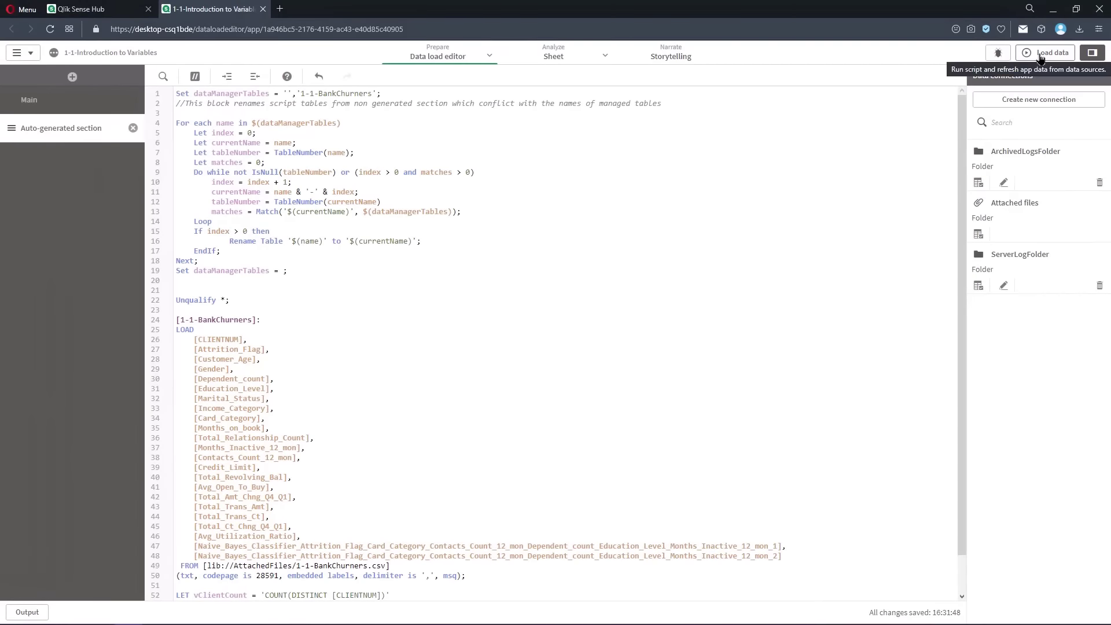
# Load the data with the vClientCount definition, close the progress dialog, and return to My new sheet
pyautogui.click(1040, 59)
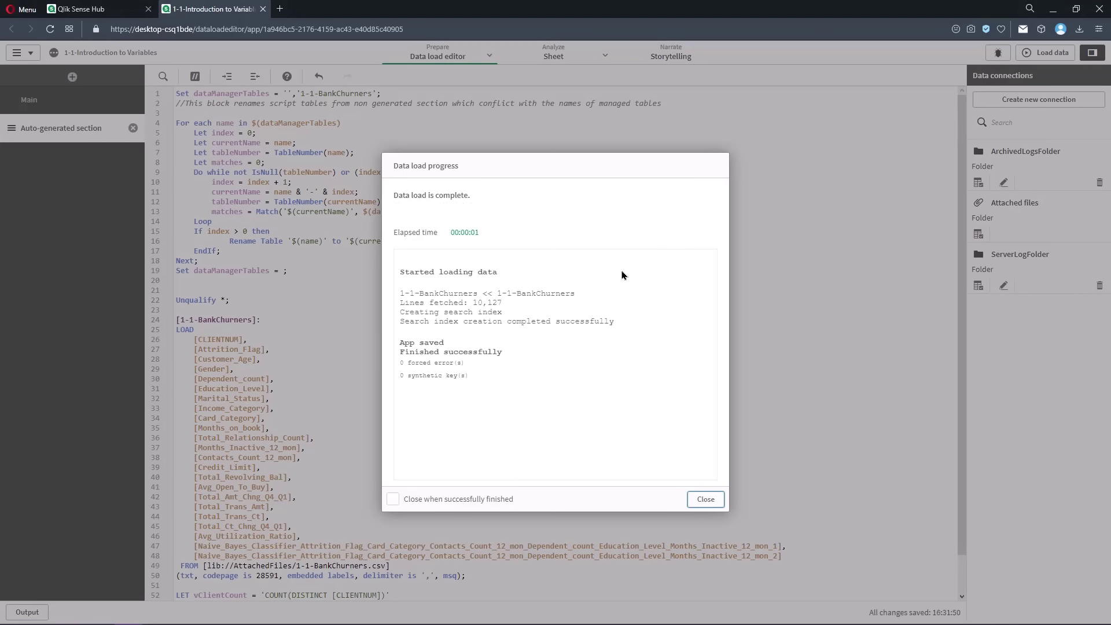
pyautogui.click(716, 501)
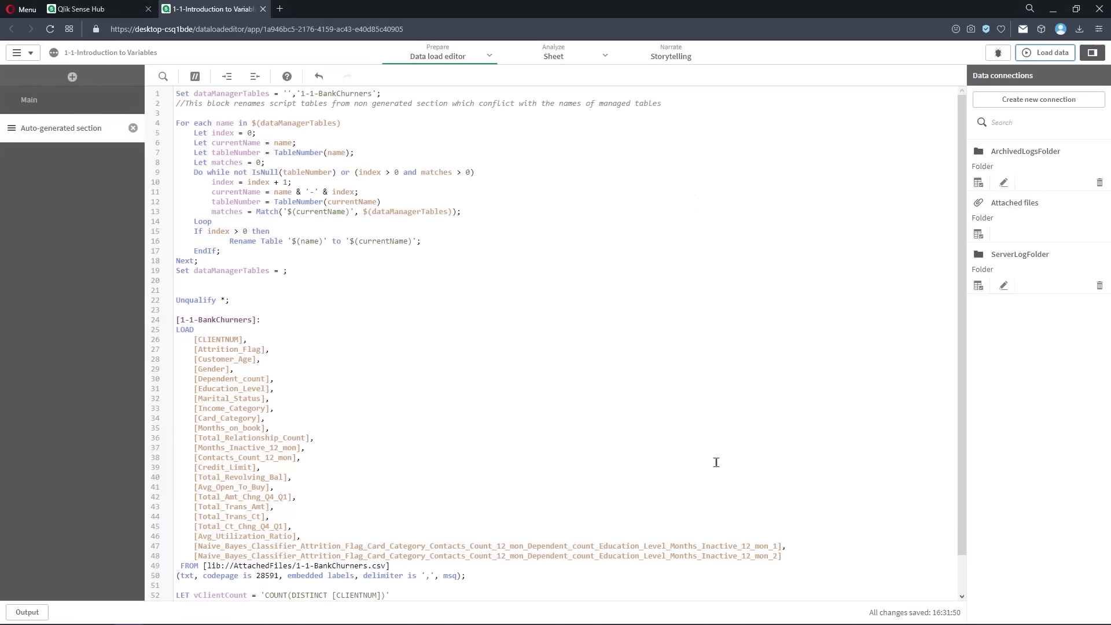
pyautogui.click(570, 56)
# Replace the Text & image object's measure expression with =$(vClientCount) and apply it
pyautogui.click(420, 172)
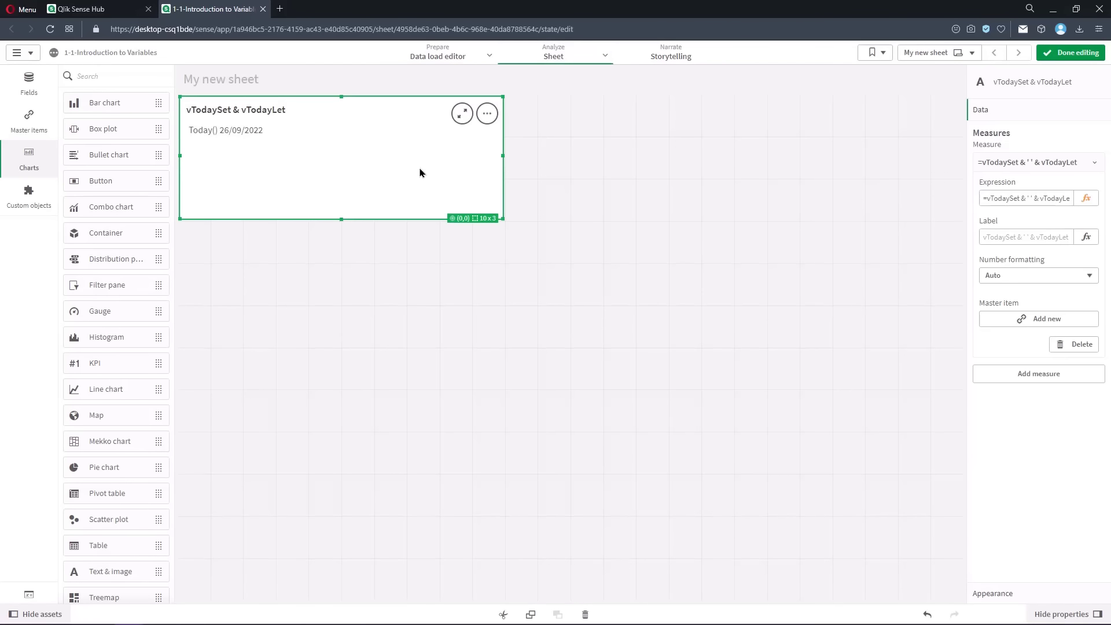
pyautogui.click(1087, 198)
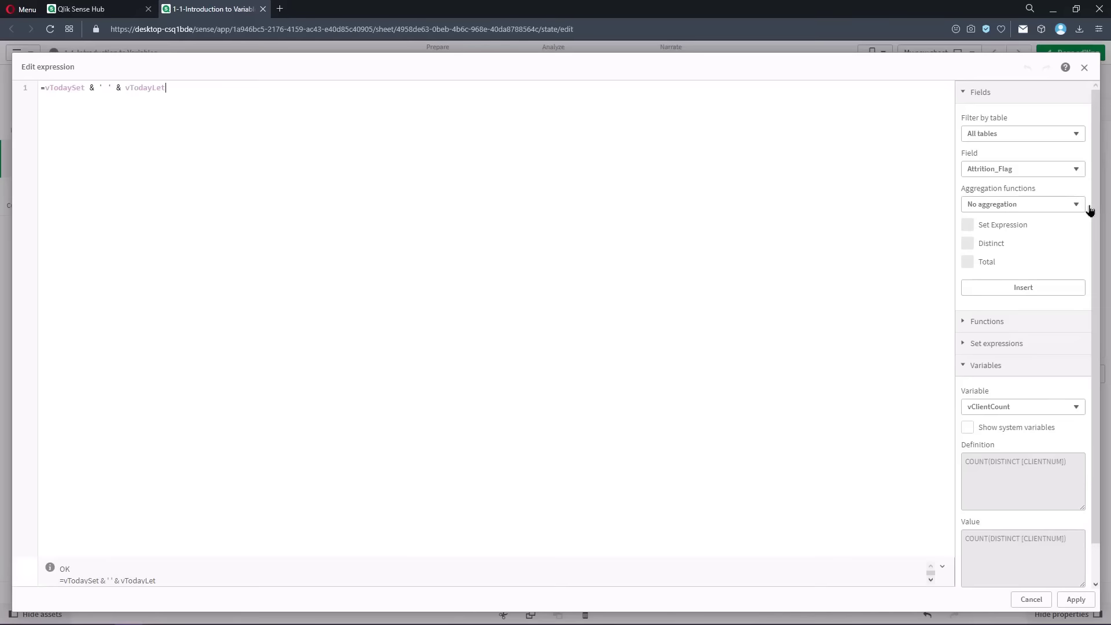
pyautogui.moveTo(171, 88); pyautogui.dragTo(45, 90)
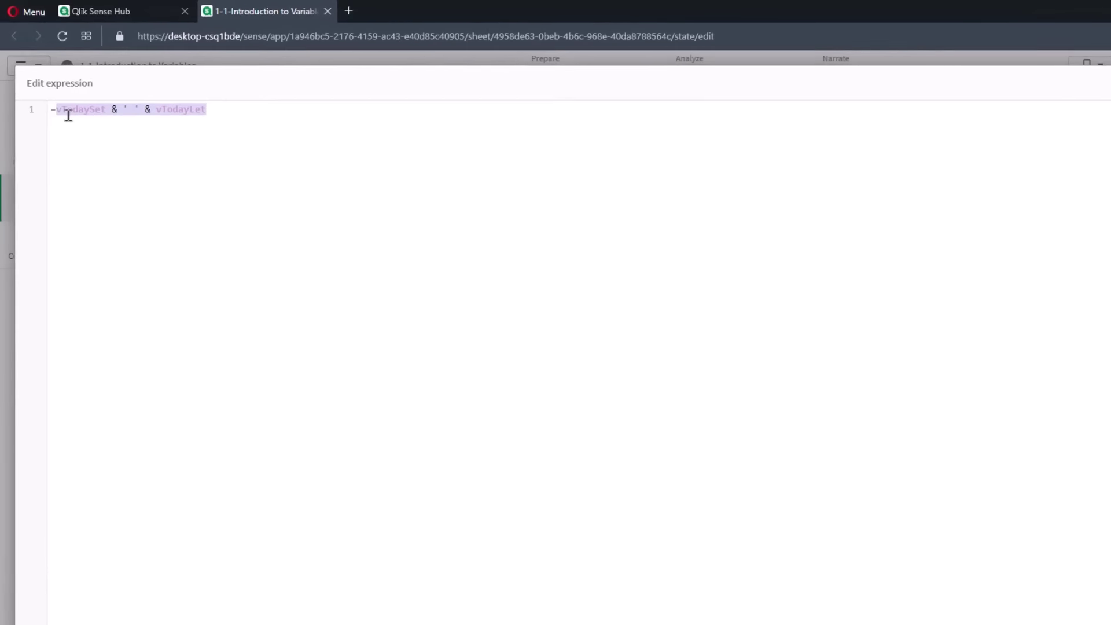
pyautogui.write('$(')
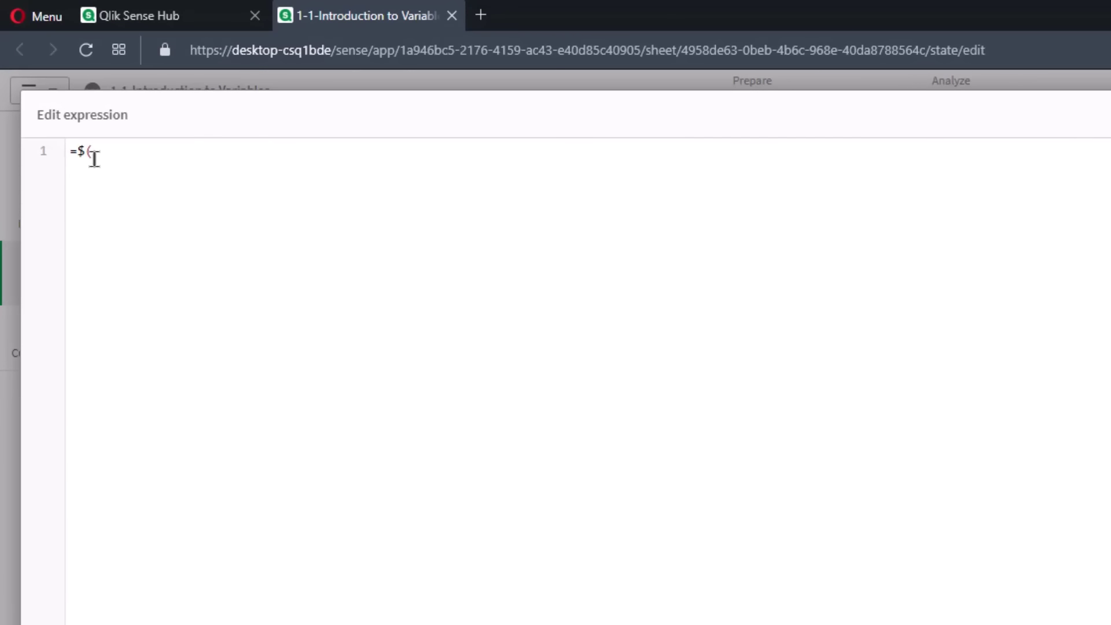
pyautogui.write('v')
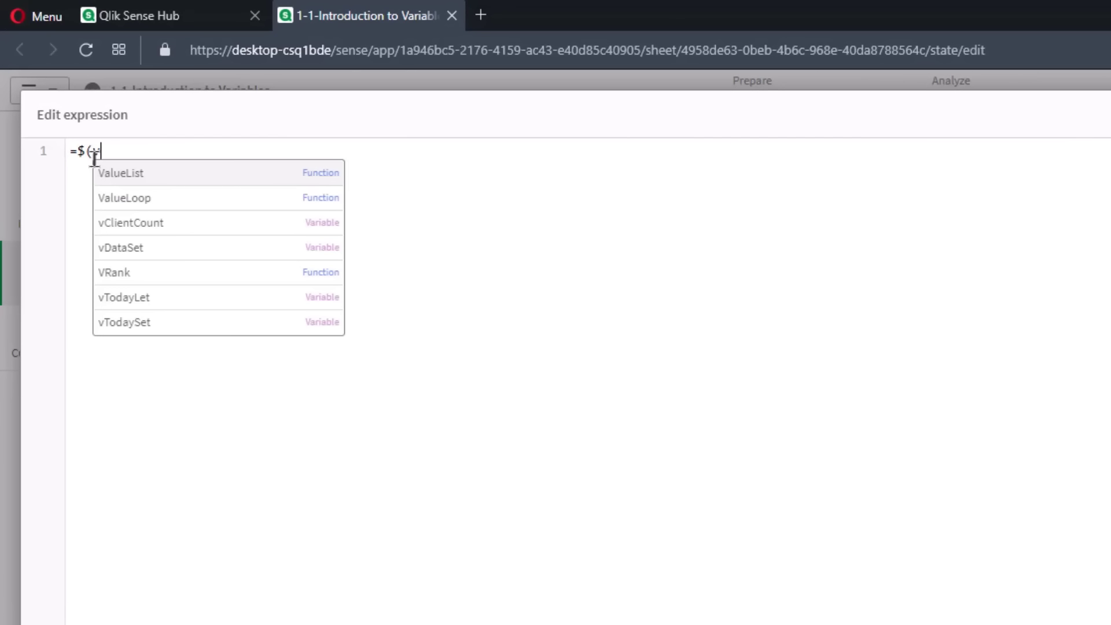
pyautogui.write('C')
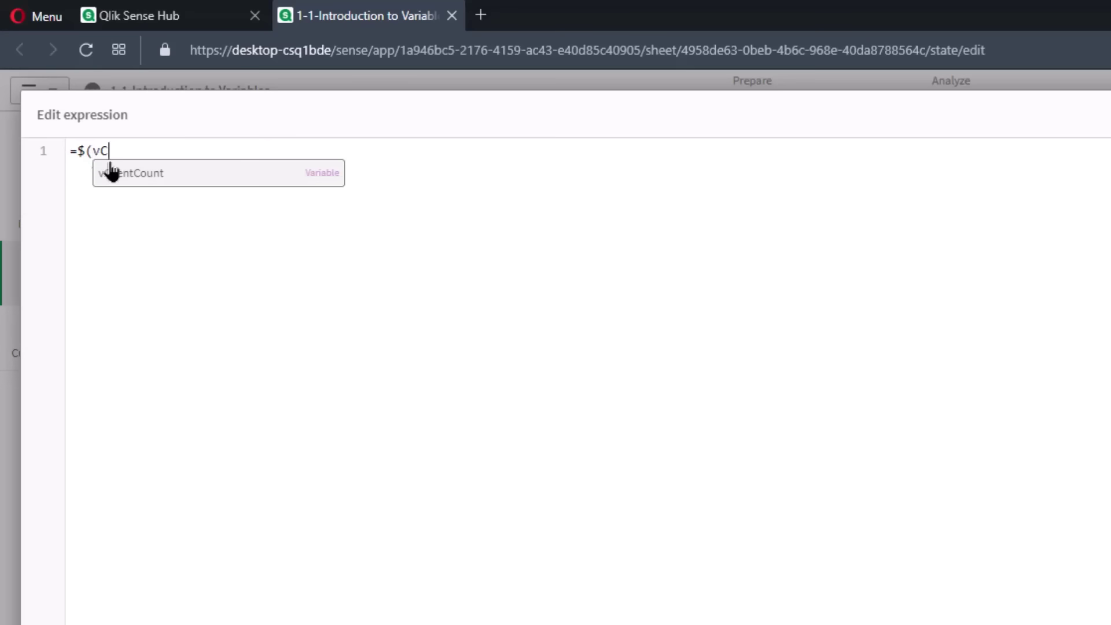
pyautogui.click(133, 173)
pyautogui.write(')')
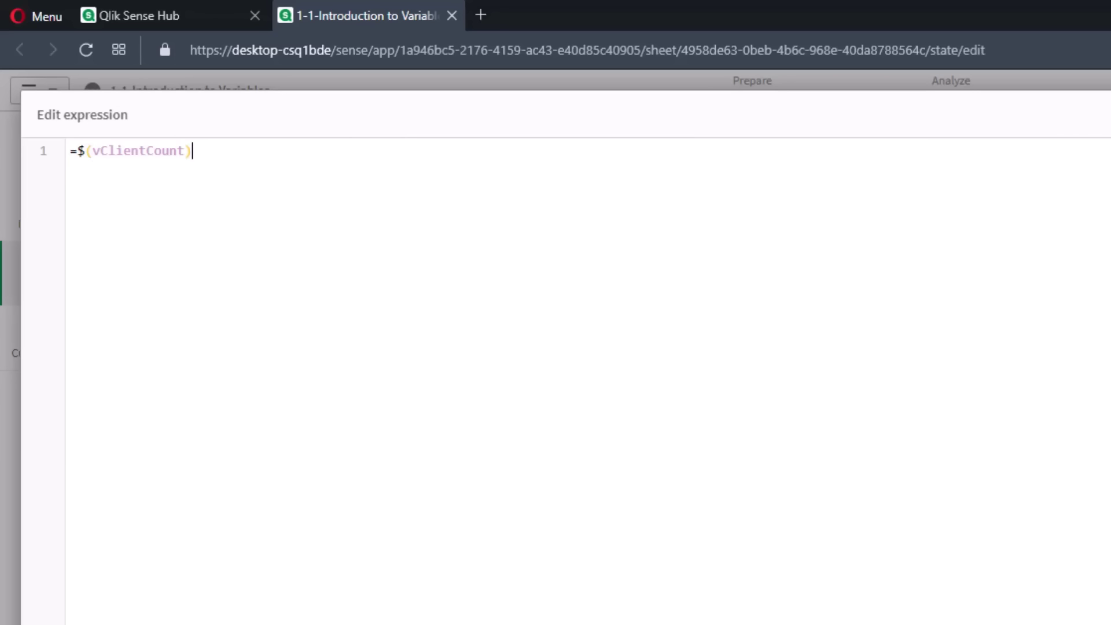
pyautogui.click(1072, 598)
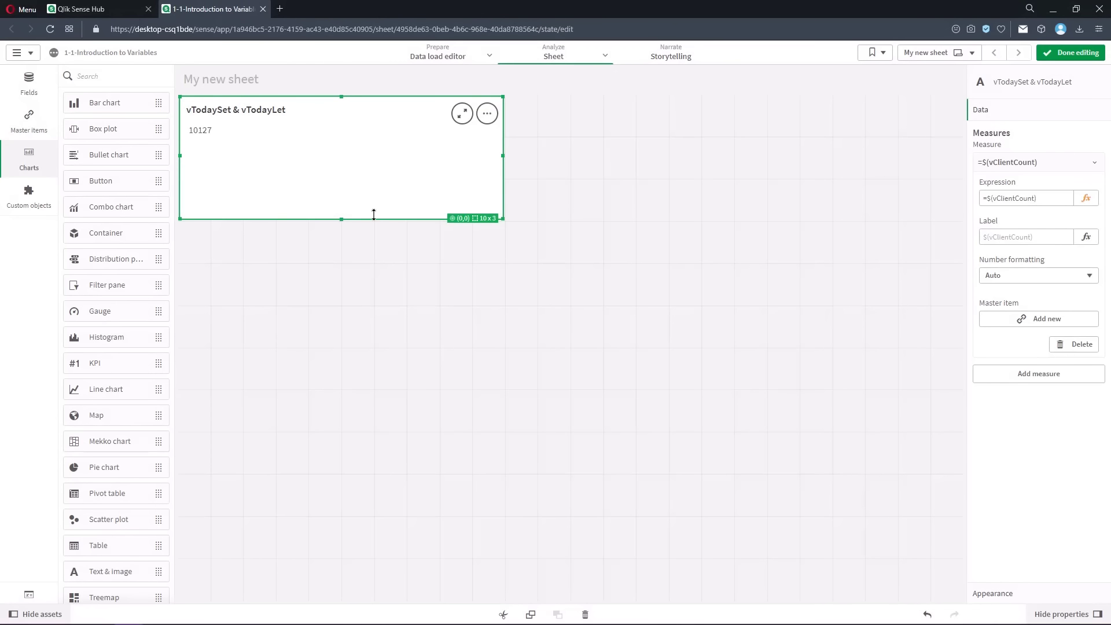
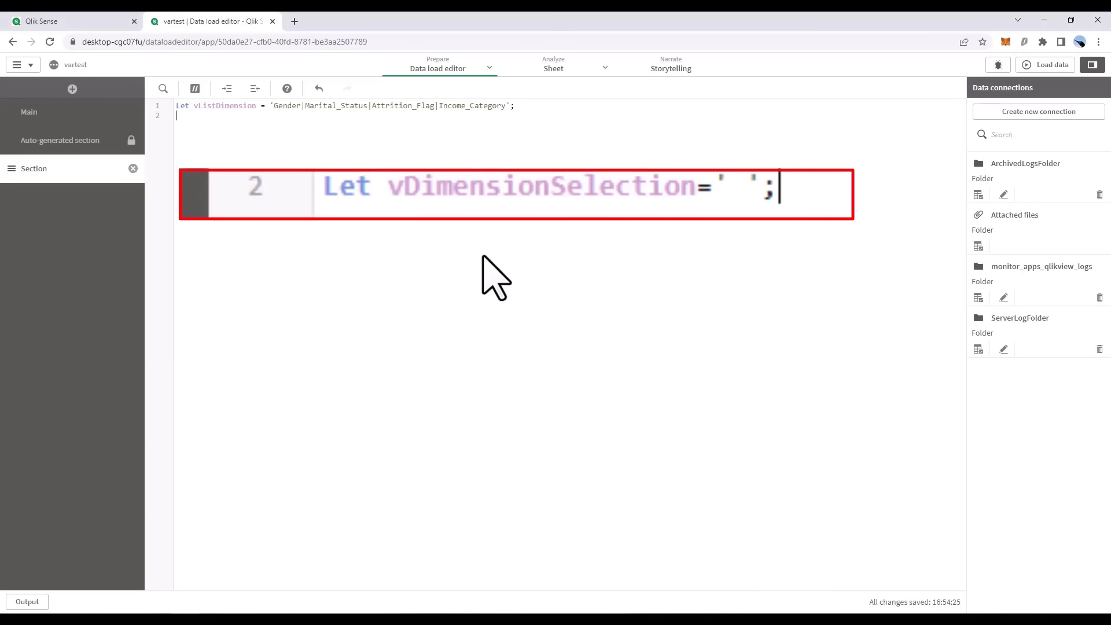
# In the vartest app's script section, add Let vDimensionSelection=' '; below the vListDimension definition
pyautogui.press('Return')
pyautogui.write("Let vDimensionSelection=' ';")
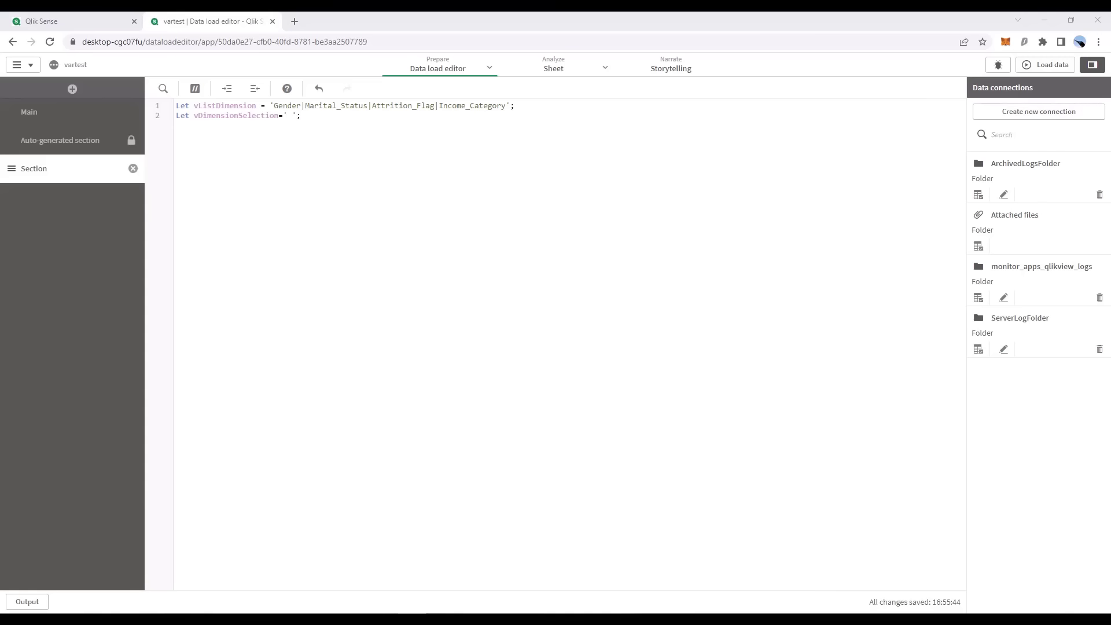
# Open My new sheet for editing, add a Variable input object at its upper-left corner, and resize it to 18 x 4 grid cells
pyautogui.click(559, 68)
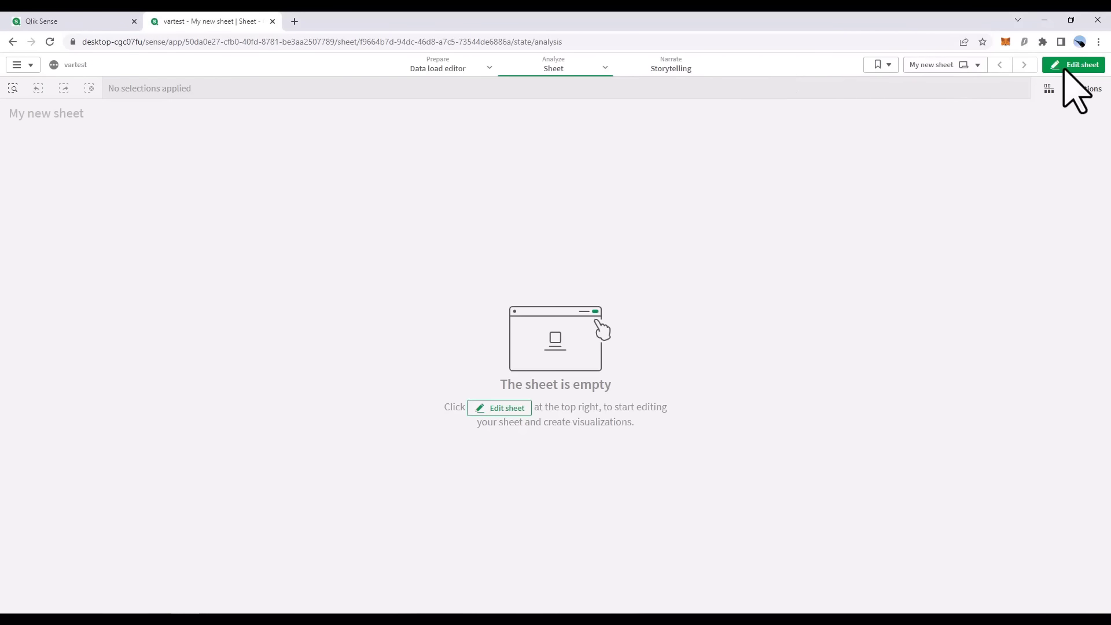
pyautogui.click(1064, 67)
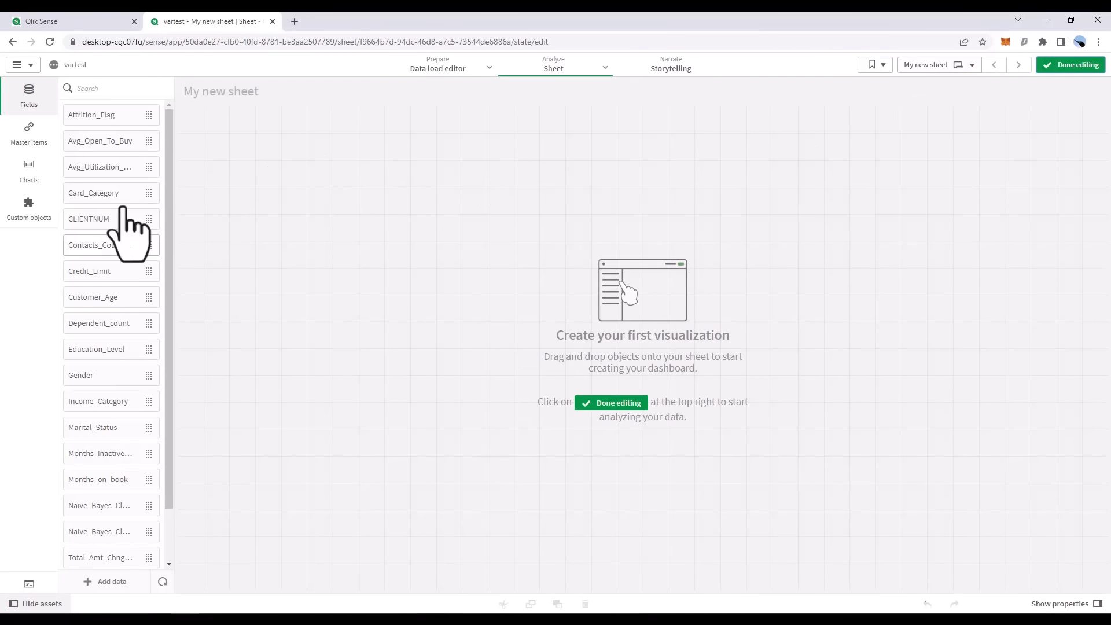
pyautogui.click(36, 215)
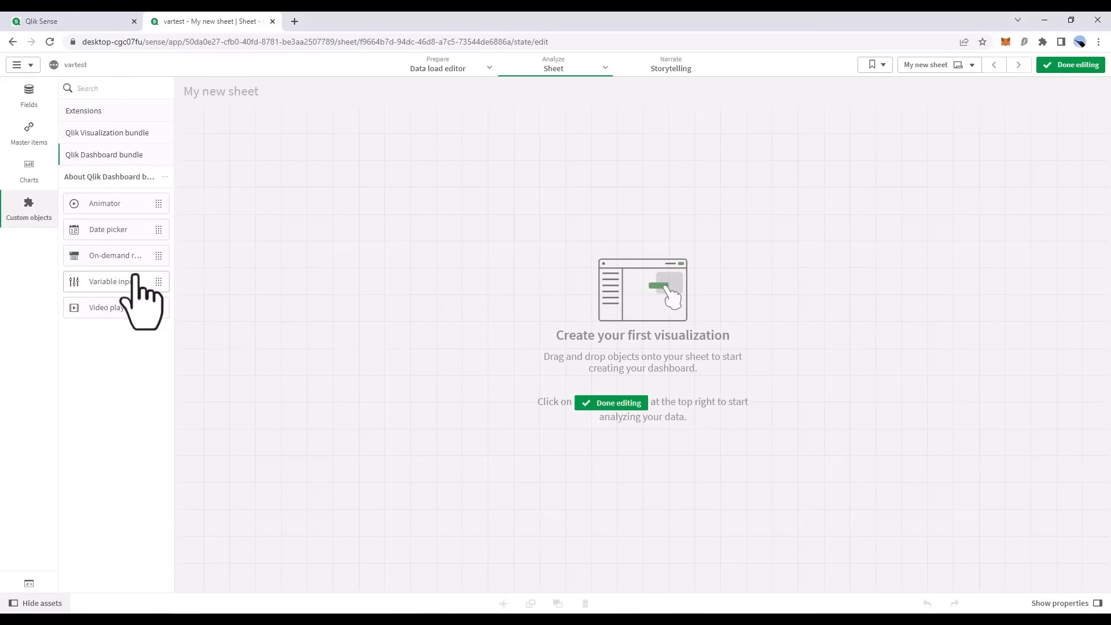
pyautogui.moveTo(131, 280); pyautogui.dragTo(251, 202)
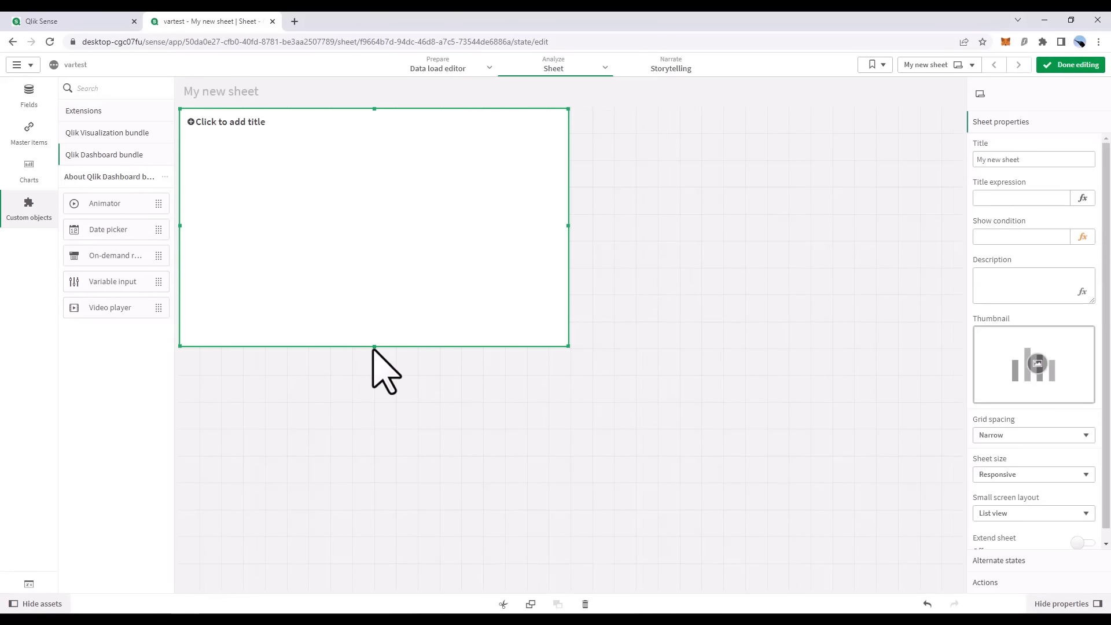
pyautogui.moveTo(373, 347); pyautogui.dragTo(380, 211)
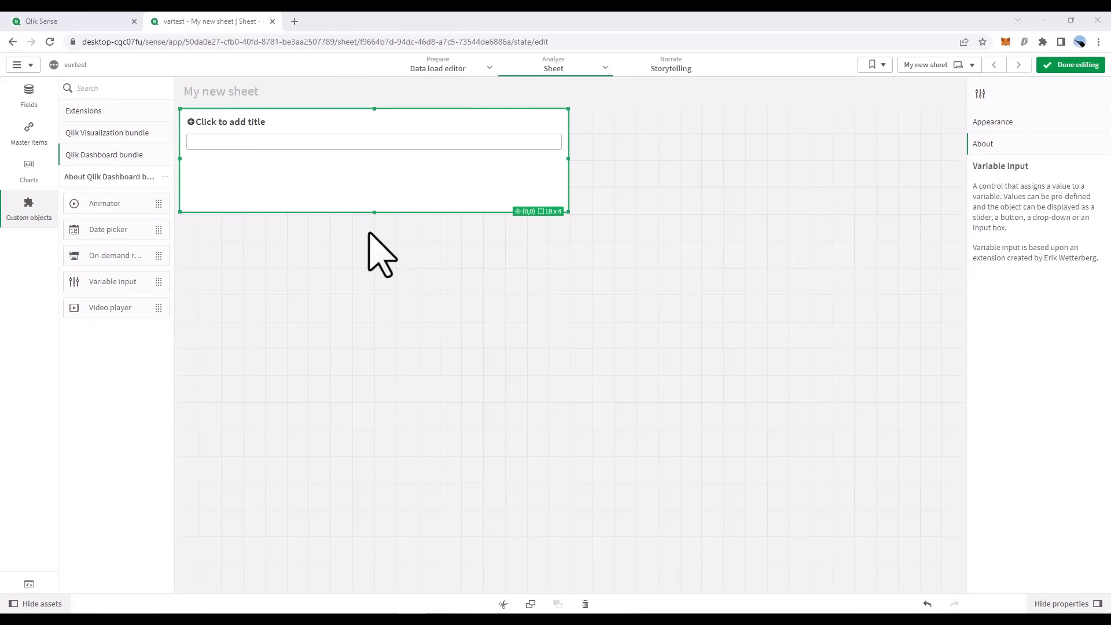
# Show the Variable input as a drop down and set its values to Dynamic
pyautogui.click(996, 122)
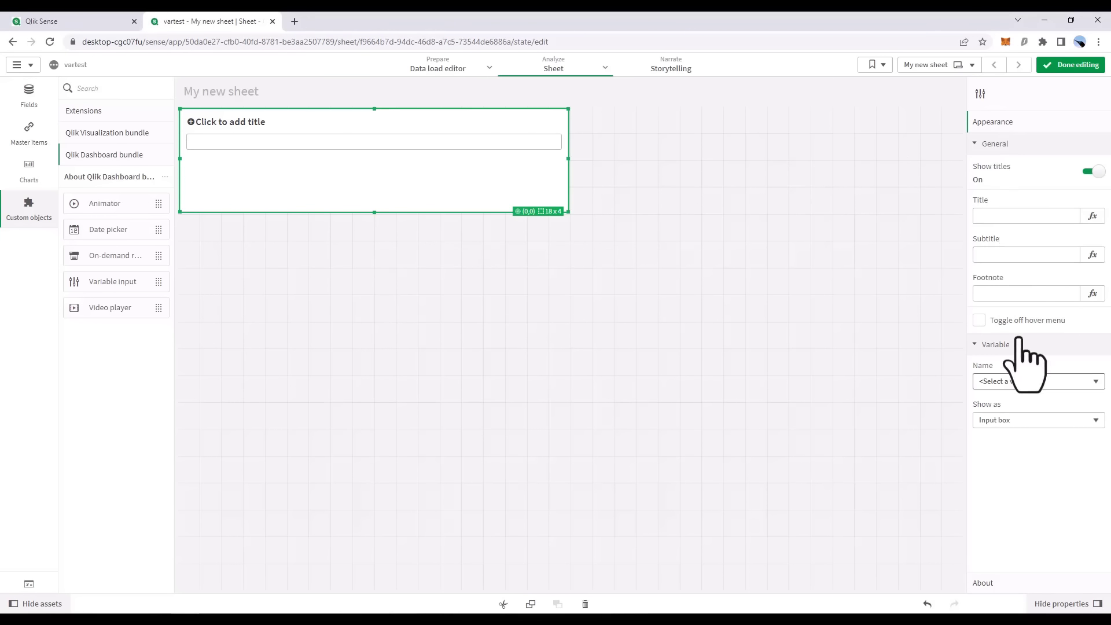
pyautogui.click(1024, 419)
pyautogui.click(1007, 447)
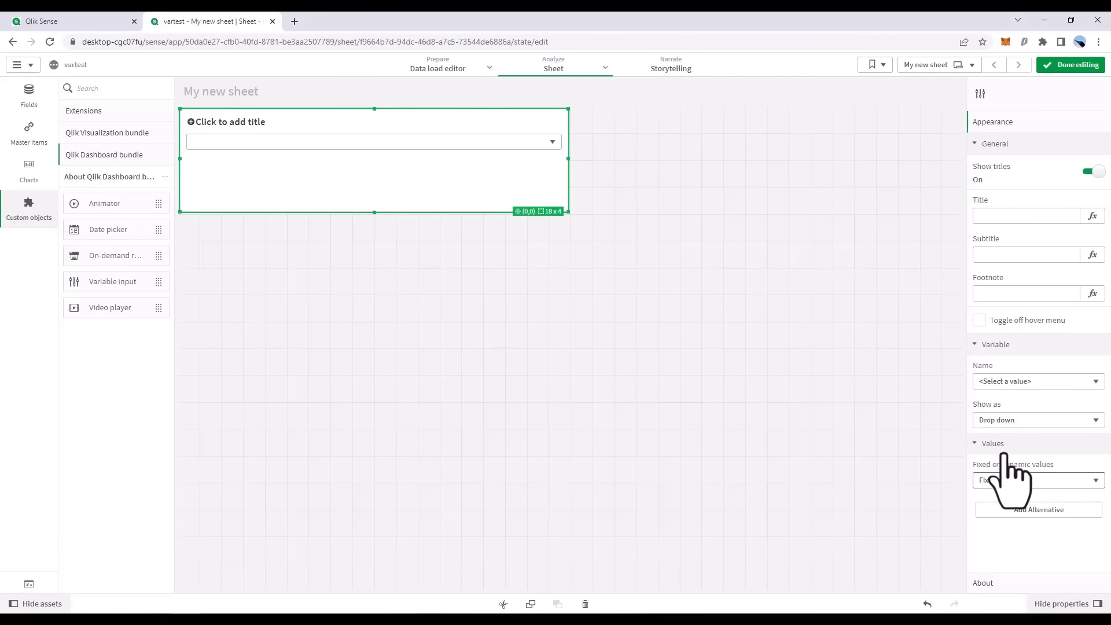
pyautogui.click(1003, 479)
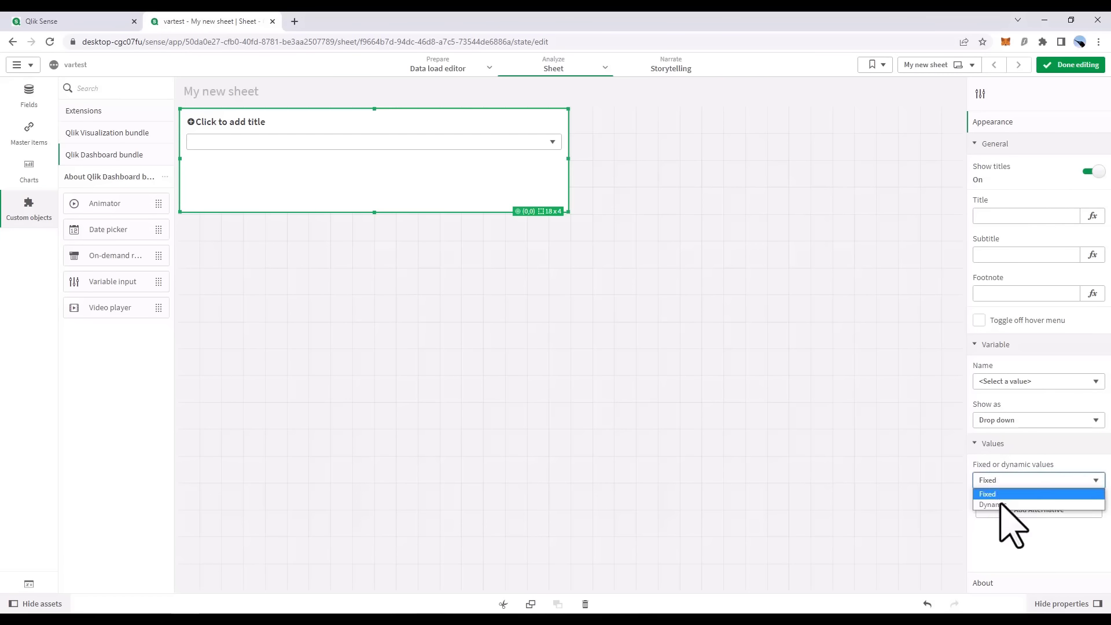
pyautogui.click(1003, 505)
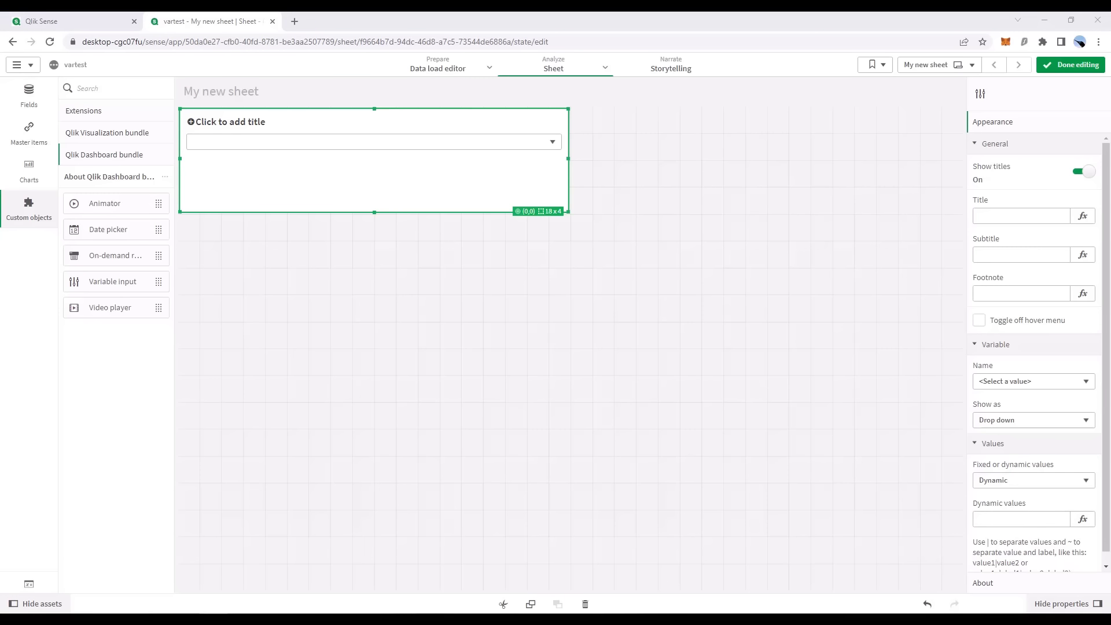
# Set the Variable input's dynamic values expression to vListDimension and apply it
pyautogui.click(1084, 520)
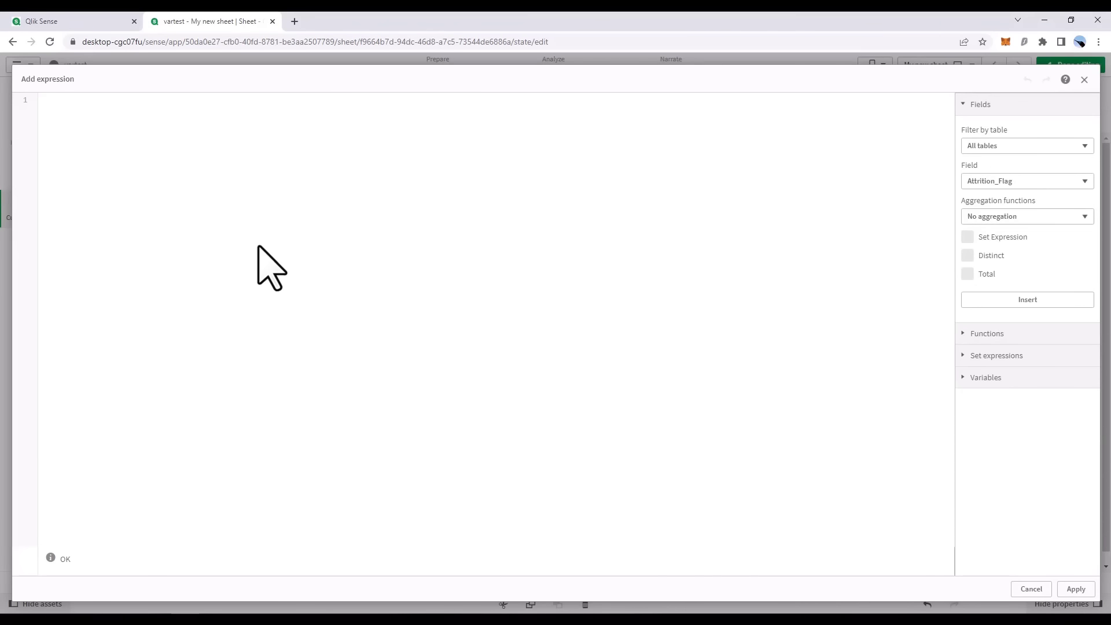
pyautogui.write('vlist')
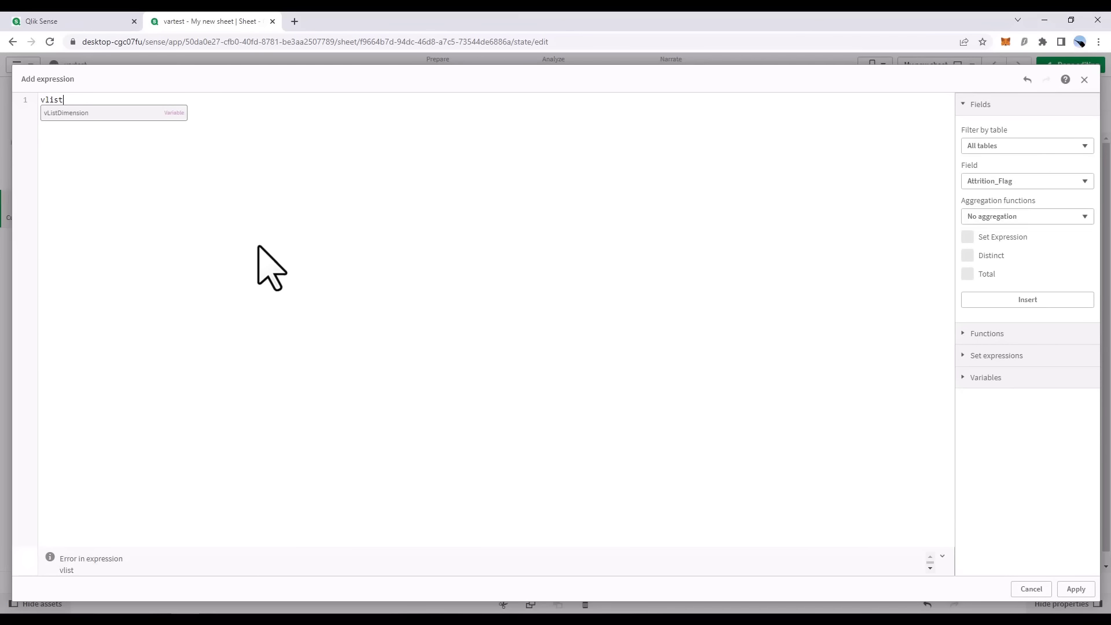
pyautogui.press('Return')
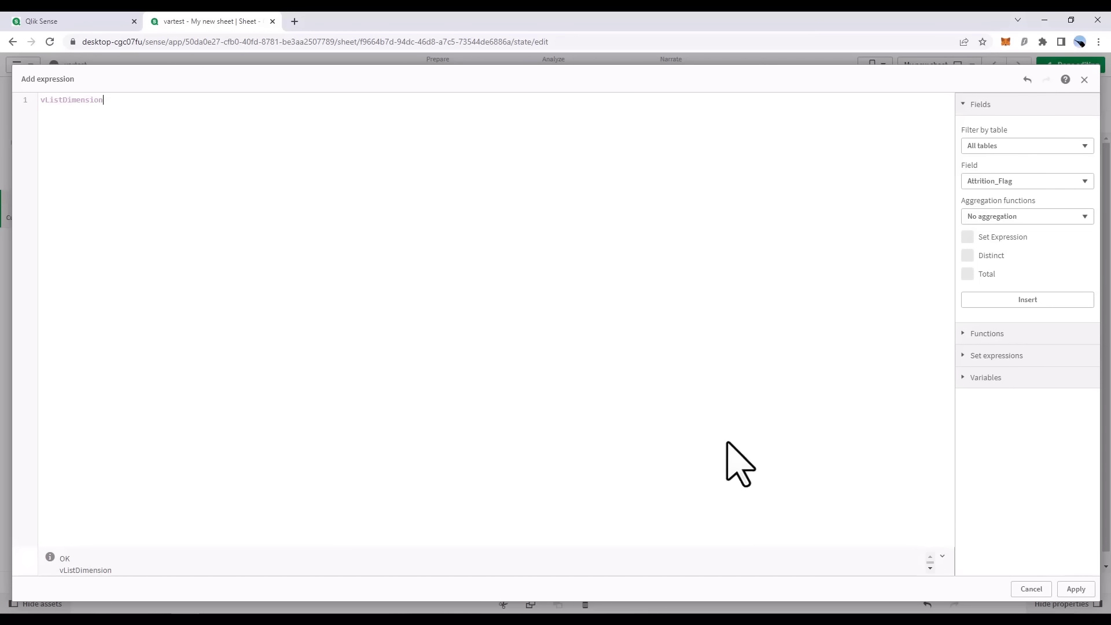
pyautogui.click(1076, 589)
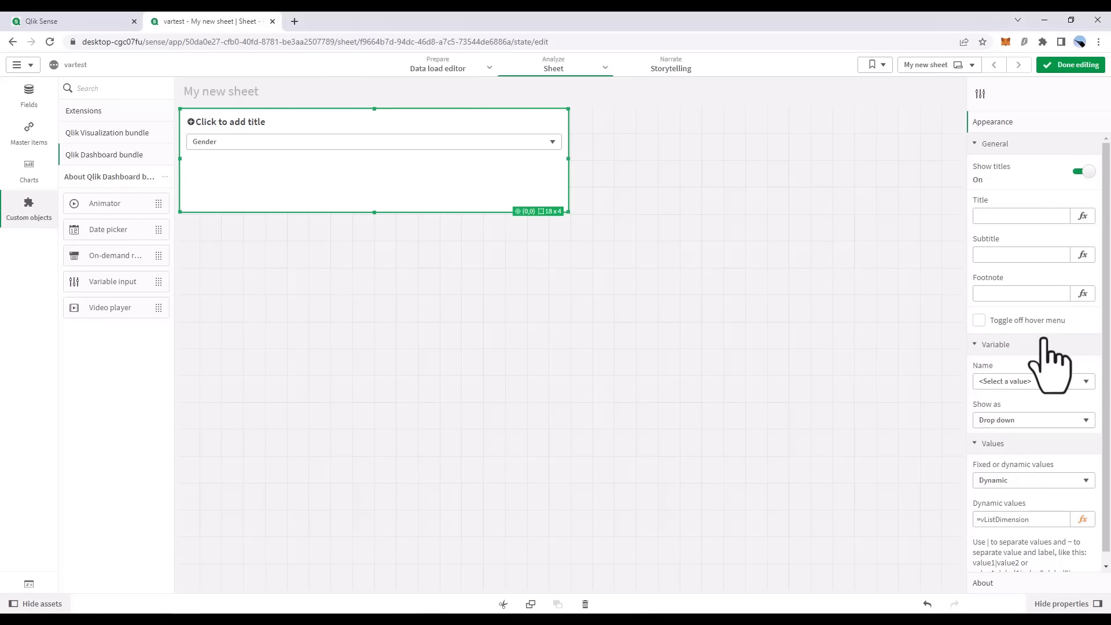
# Assign the vDimensionSelection variable to the Variable input and title it "Select a dimension for the bar chart:"
pyautogui.click(1044, 381)
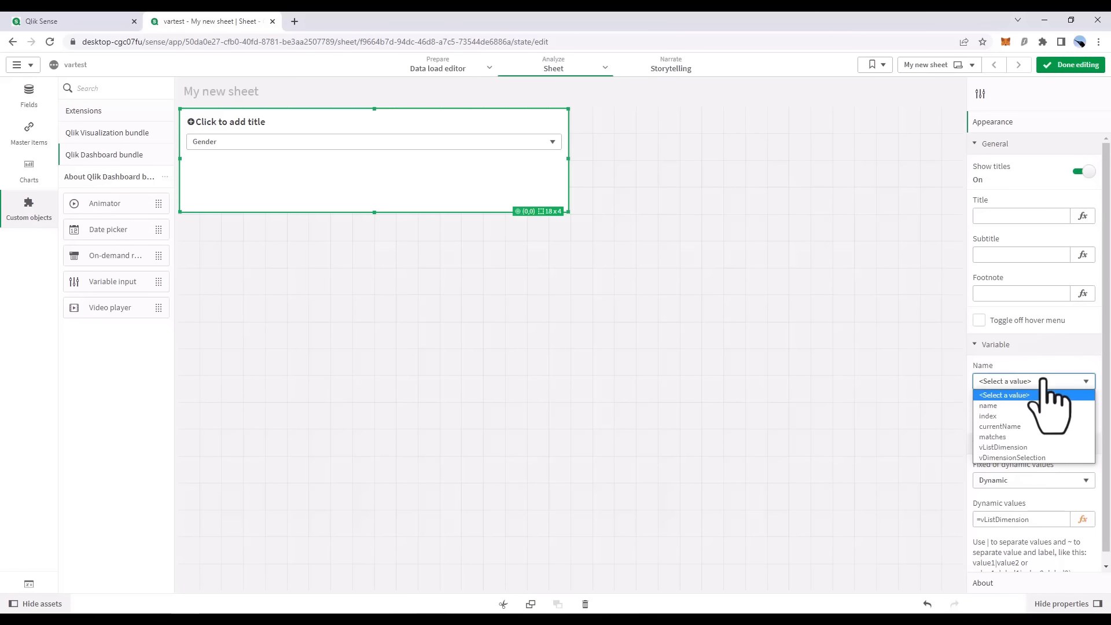
pyautogui.click(1032, 457)
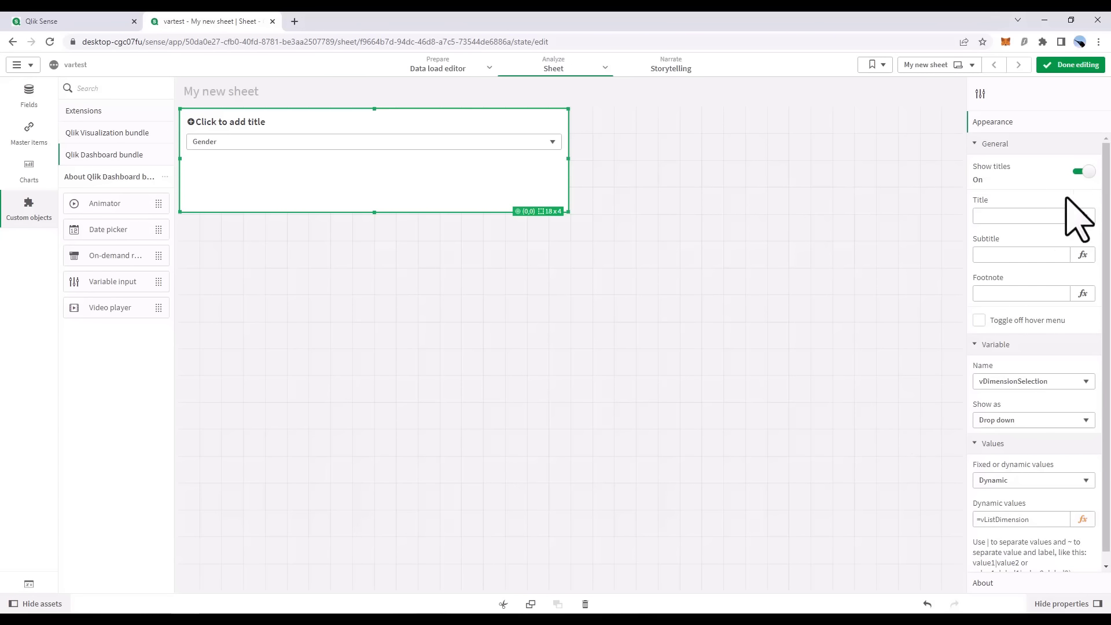
pyautogui.click(288, 121)
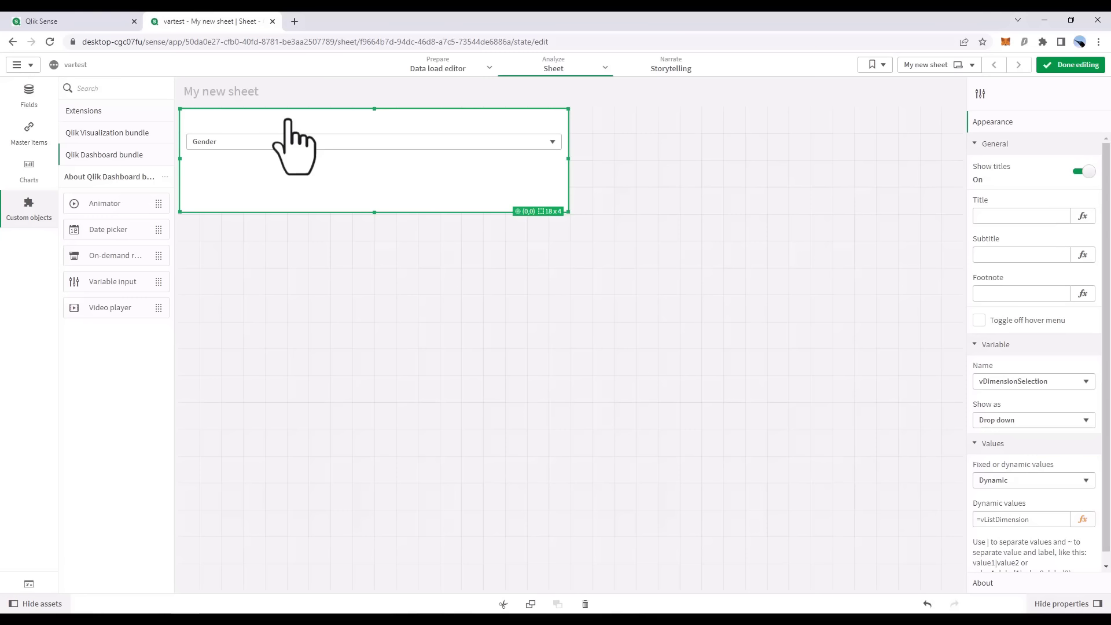
pyautogui.write('Select a dimension for the bar chart:')
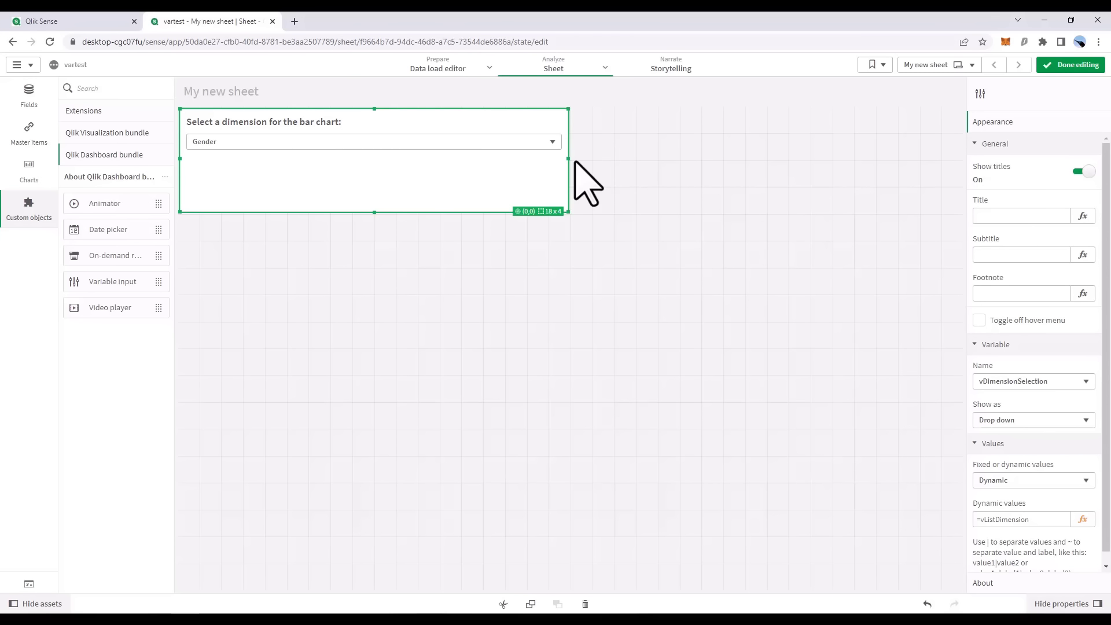
# Add a bar chart directly below the Variable input, resize it to 18 x 8 grid cells, and turn off its titles
pyautogui.click(28, 168)
pyautogui.moveTo(125, 119); pyautogui.dragTo(246, 245)
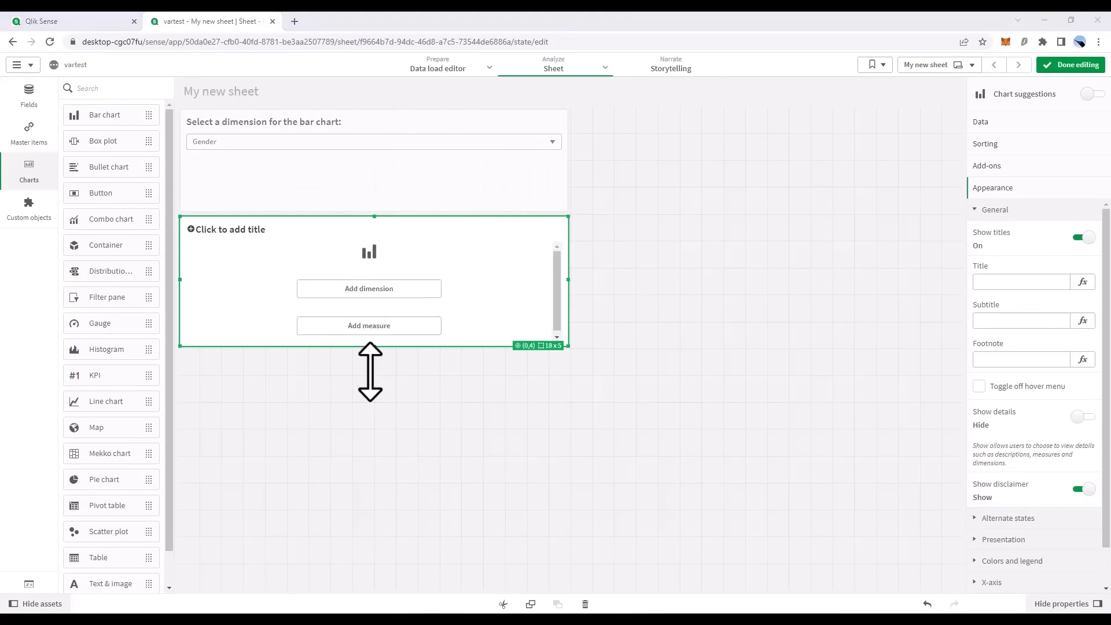
pyautogui.moveTo(371, 372); pyautogui.dragTo(387, 443)
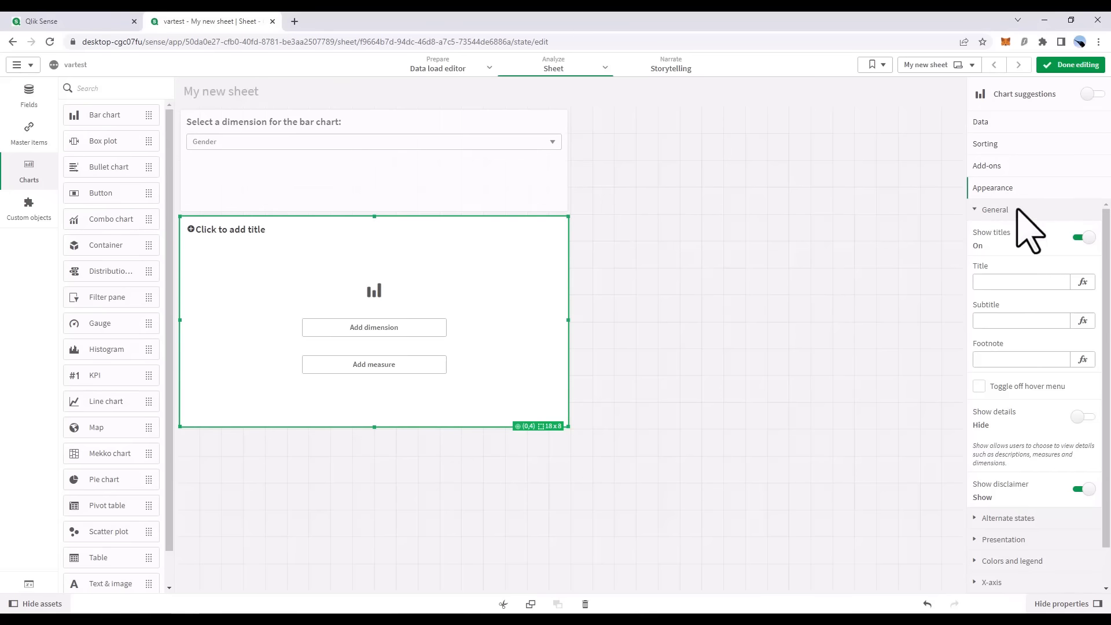
pyautogui.click(1086, 238)
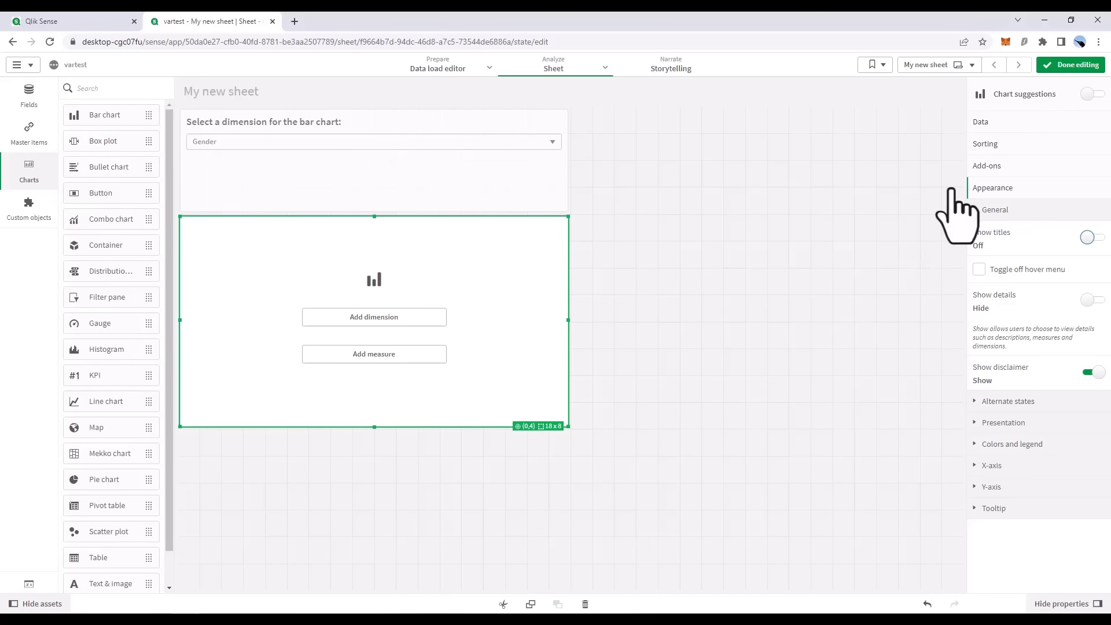
# Add a dimension to the bar chart with the expression =$(vDimensionSelection)
pyautogui.click(984, 126)
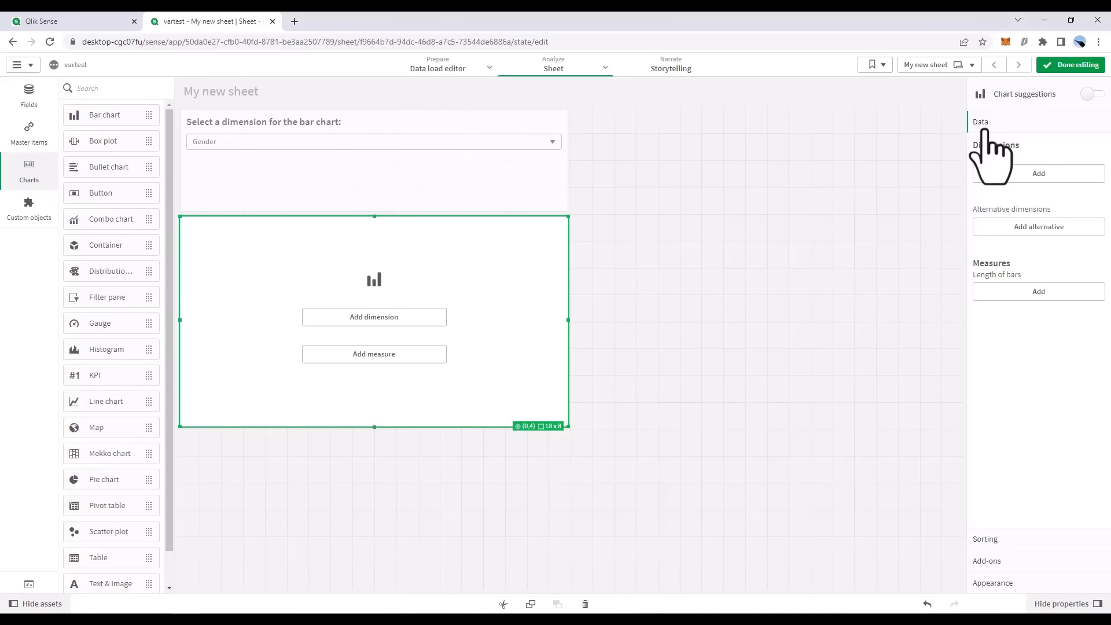
pyautogui.click(997, 173)
pyautogui.click(1085, 209)
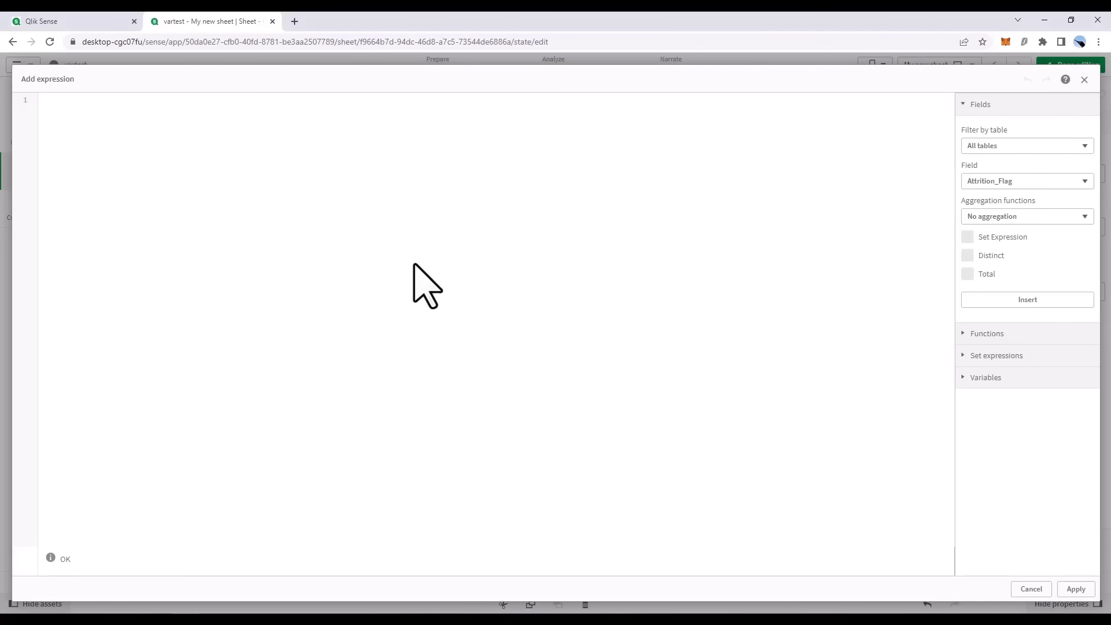
pyautogui.write('=$(vDimensionSelection)')
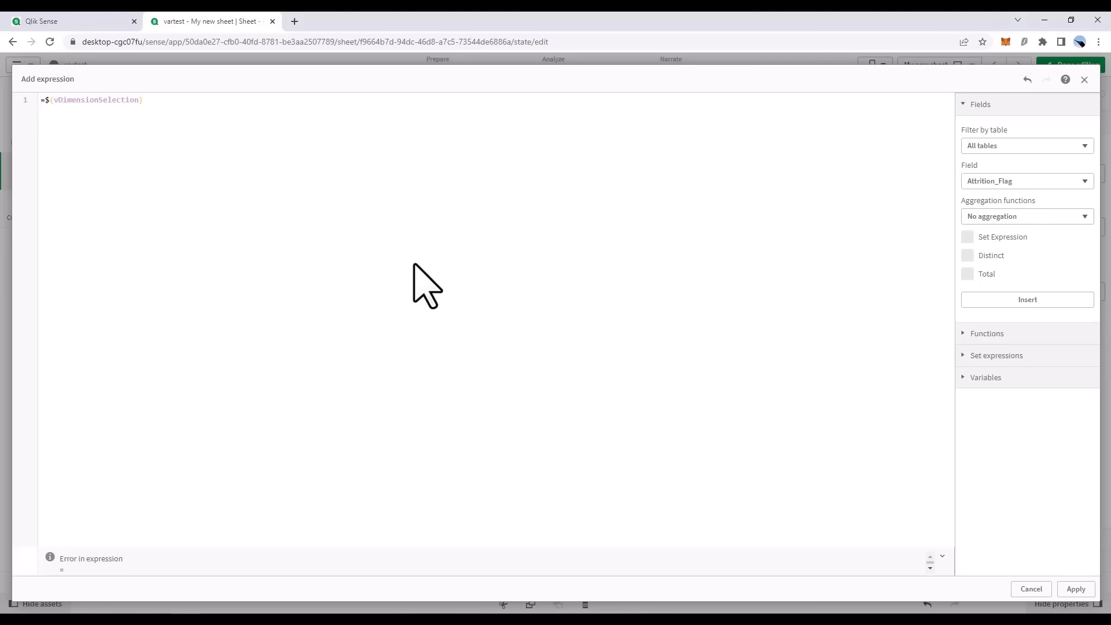
pyautogui.click(1075, 589)
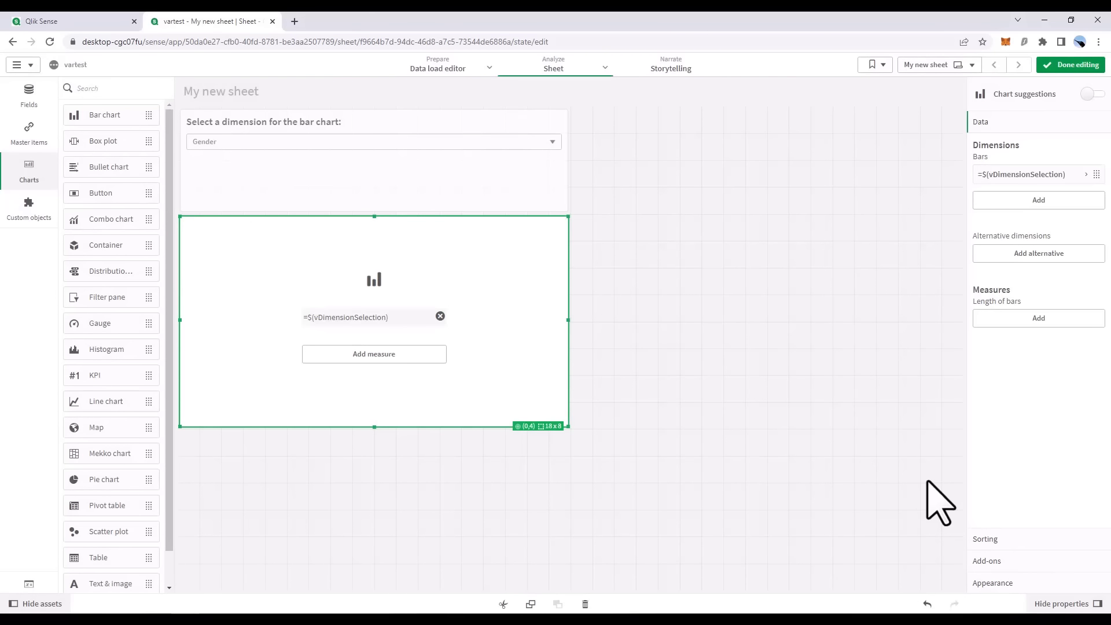
# Set the label expression of the bar chart's dimension to =$(vDimensionSelection)
pyautogui.click(1085, 174)
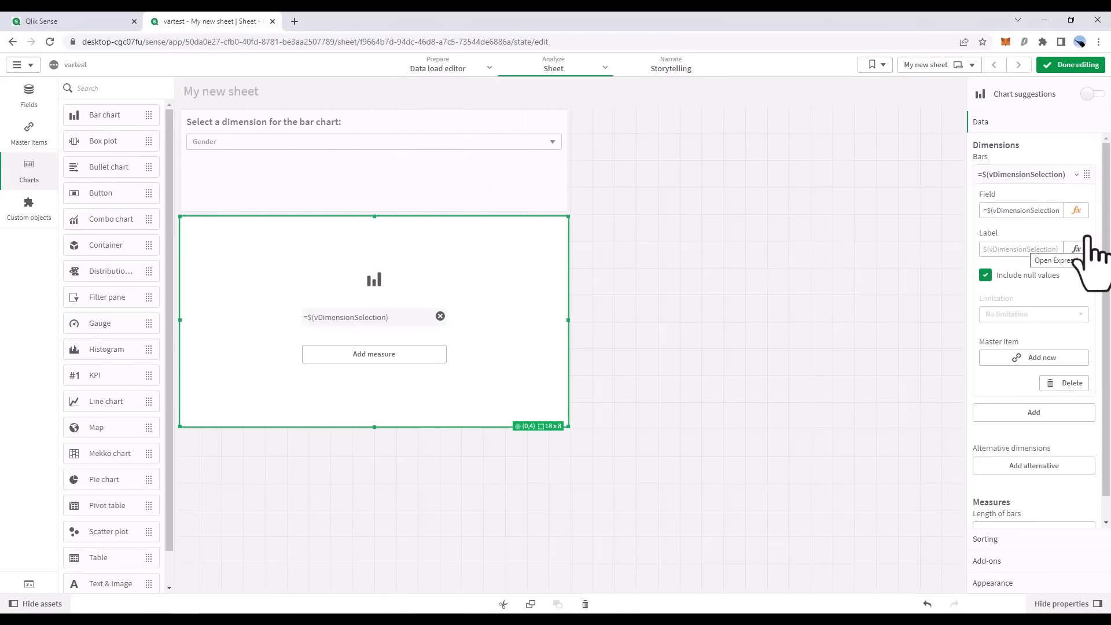
pyautogui.click(1077, 248)
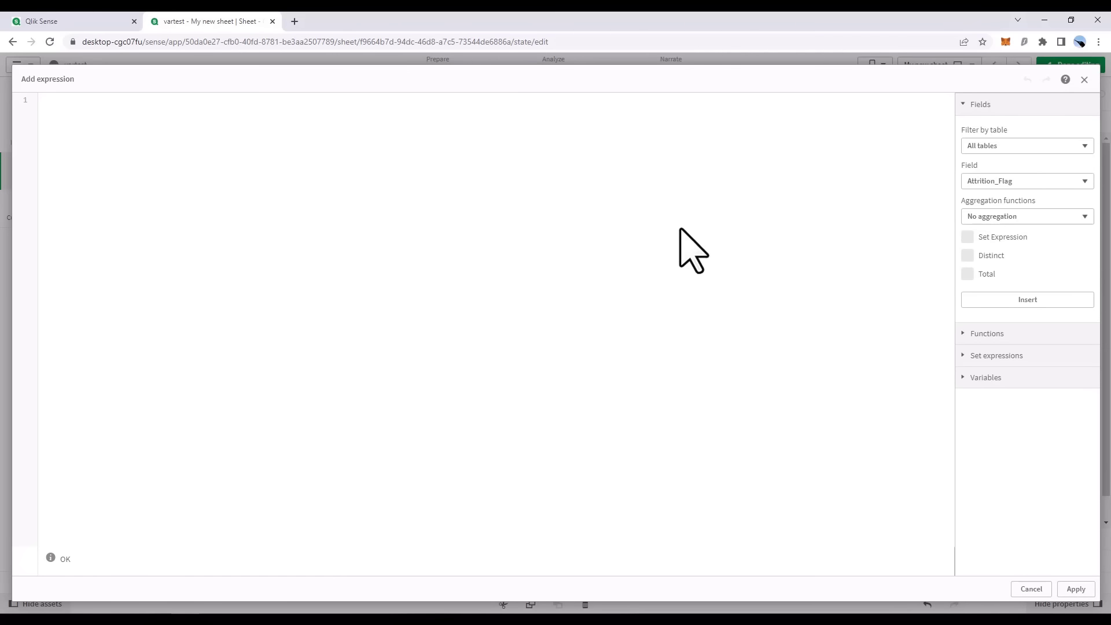
pyautogui.write('=$(vDimensionSelection)')
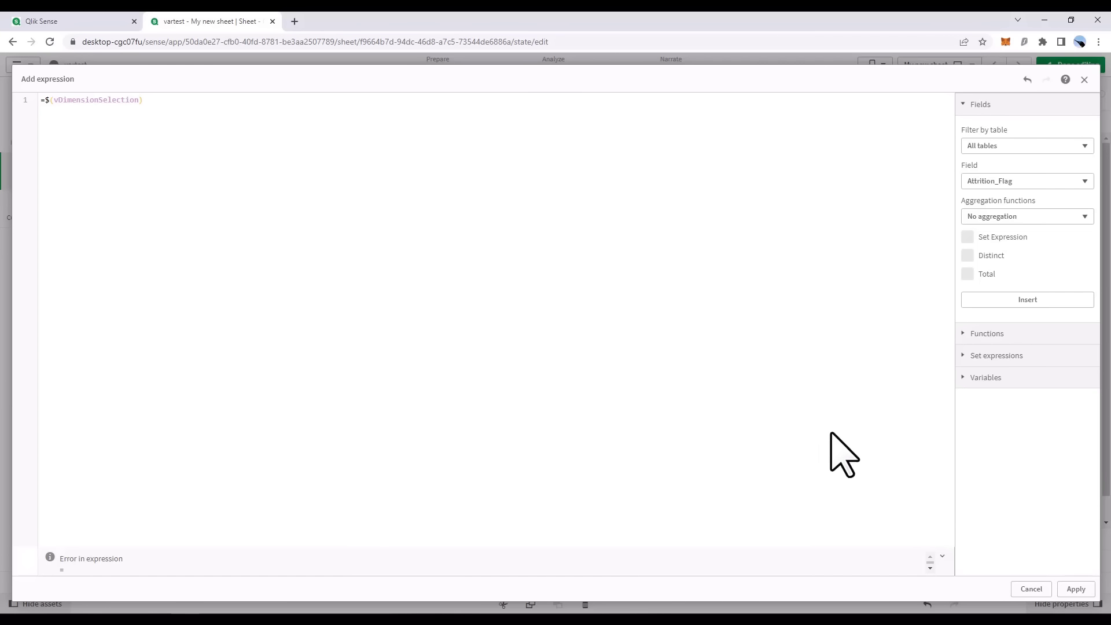
pyautogui.click(1076, 588)
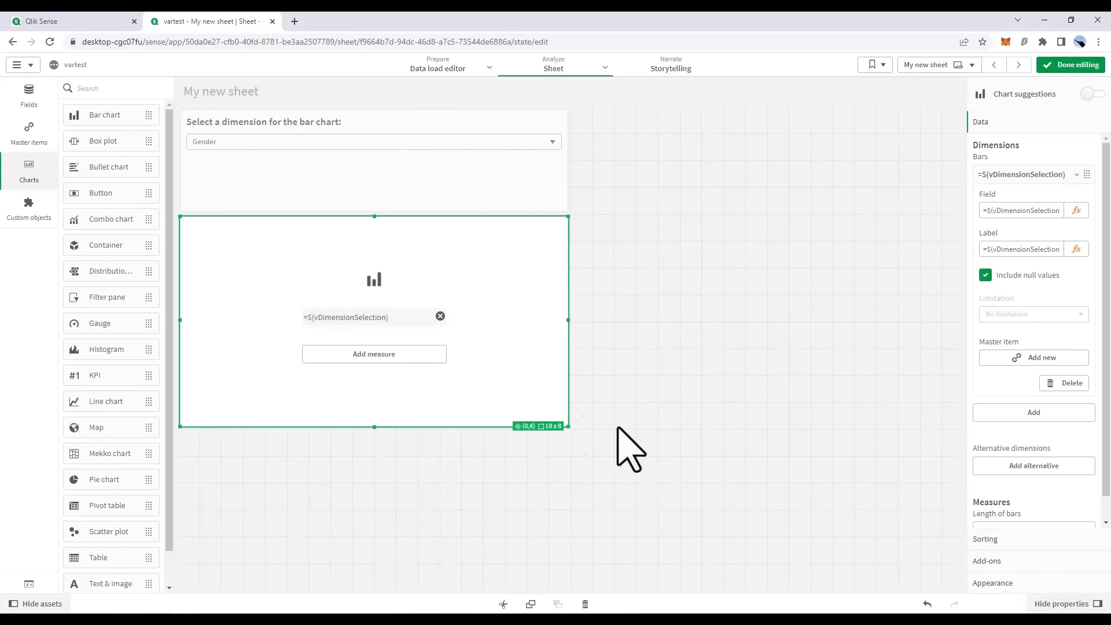
# Add the measure Count(CLIENTNUM) to the bar chart
pyautogui.click(409, 354)
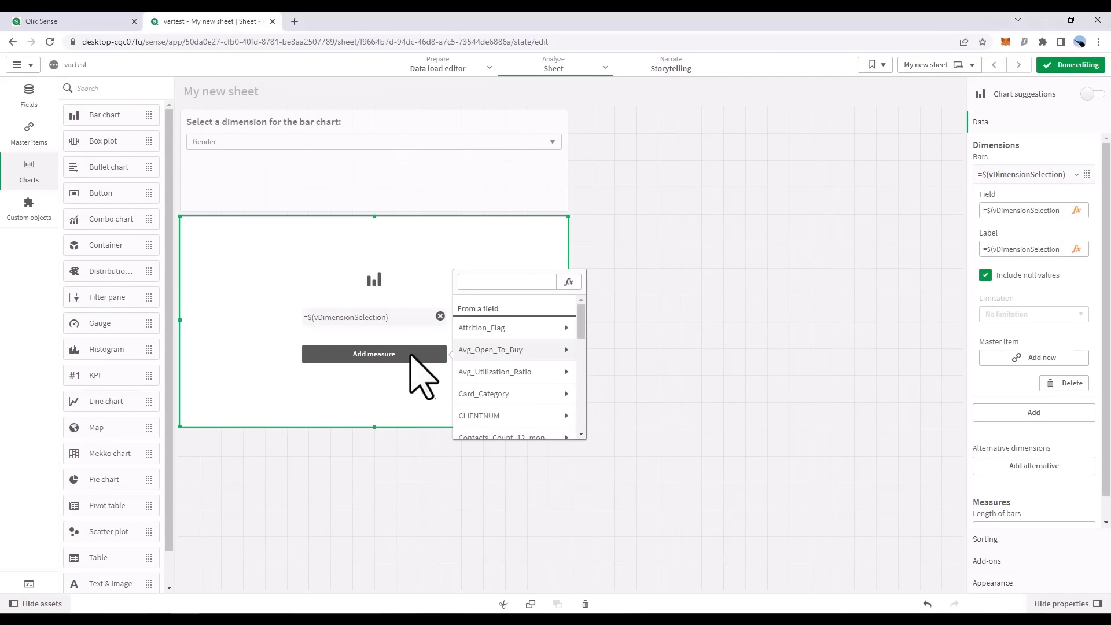
pyautogui.click(542, 416)
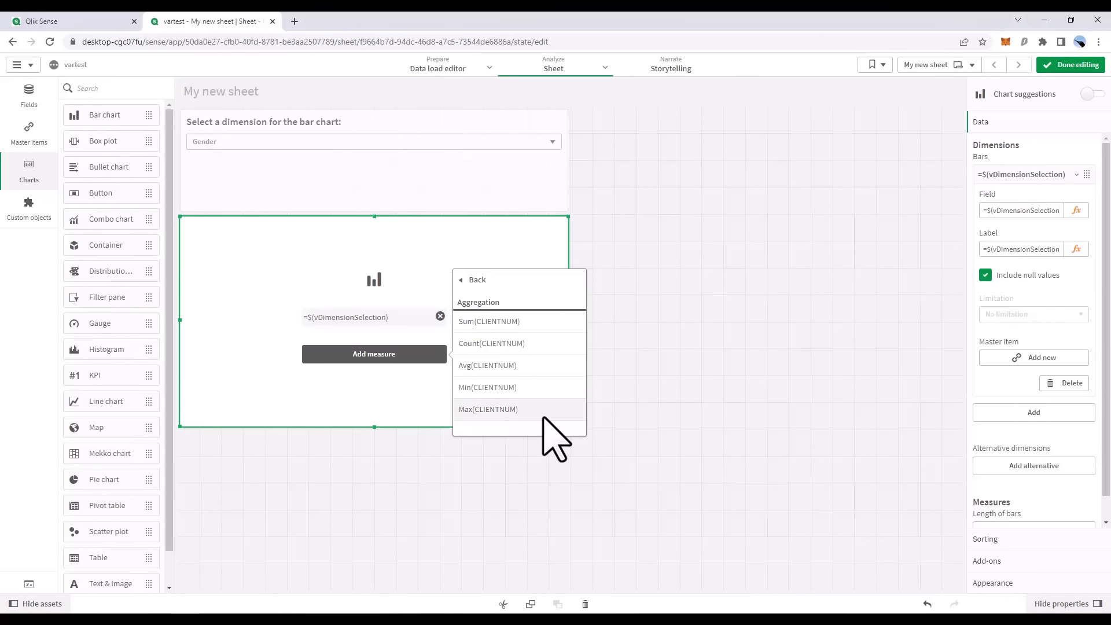
pyautogui.click(521, 345)
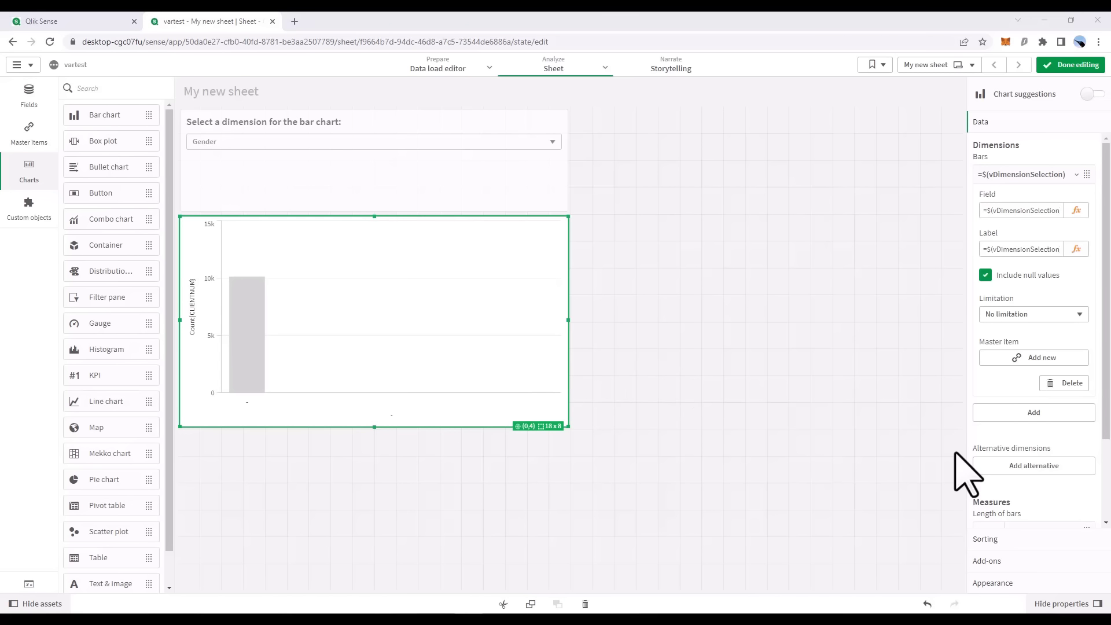
# Switch the bar chart's colors to custom, colored by measure with the sequential gradient, and check the legend setting
pyautogui.click(1008, 582)
pyautogui.click(1021, 444)
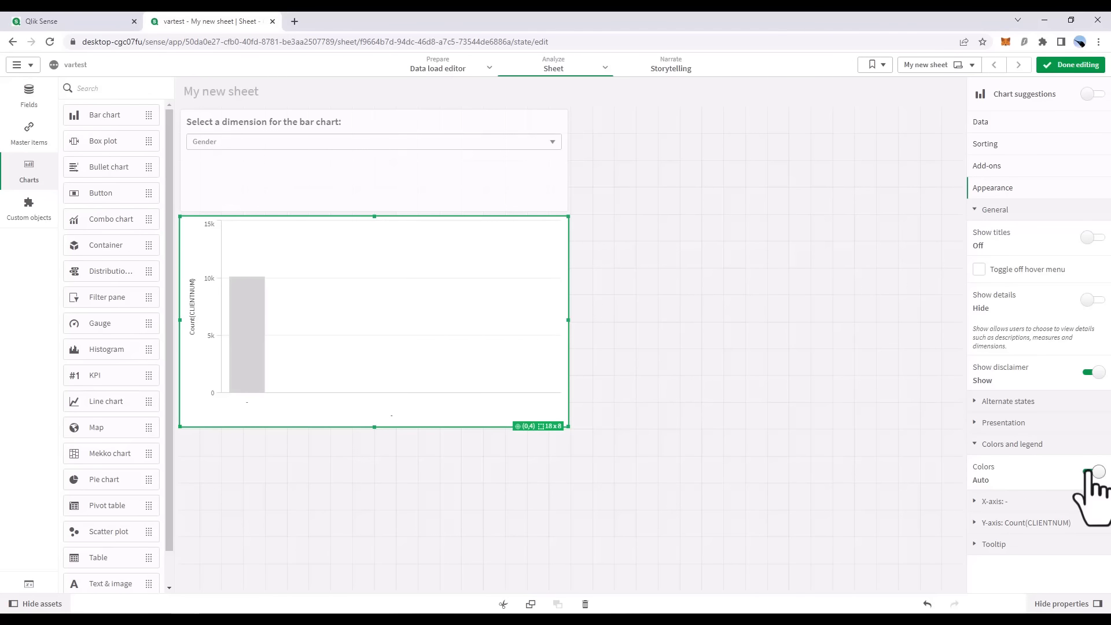
pyautogui.click(1092, 472)
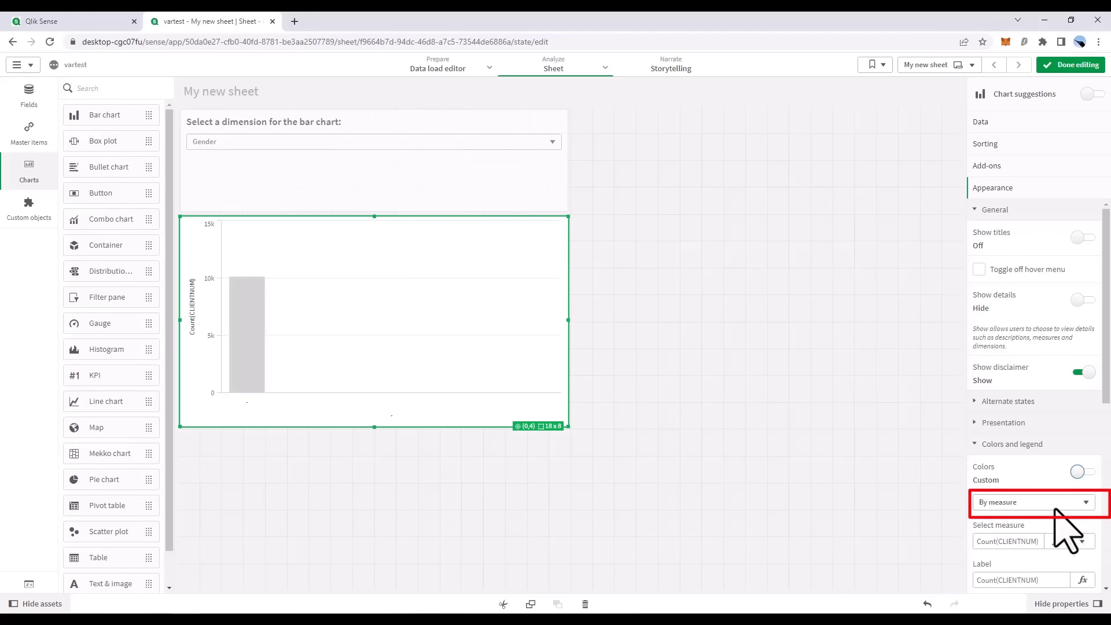
pyautogui.scroll(-3, 1049, 522)
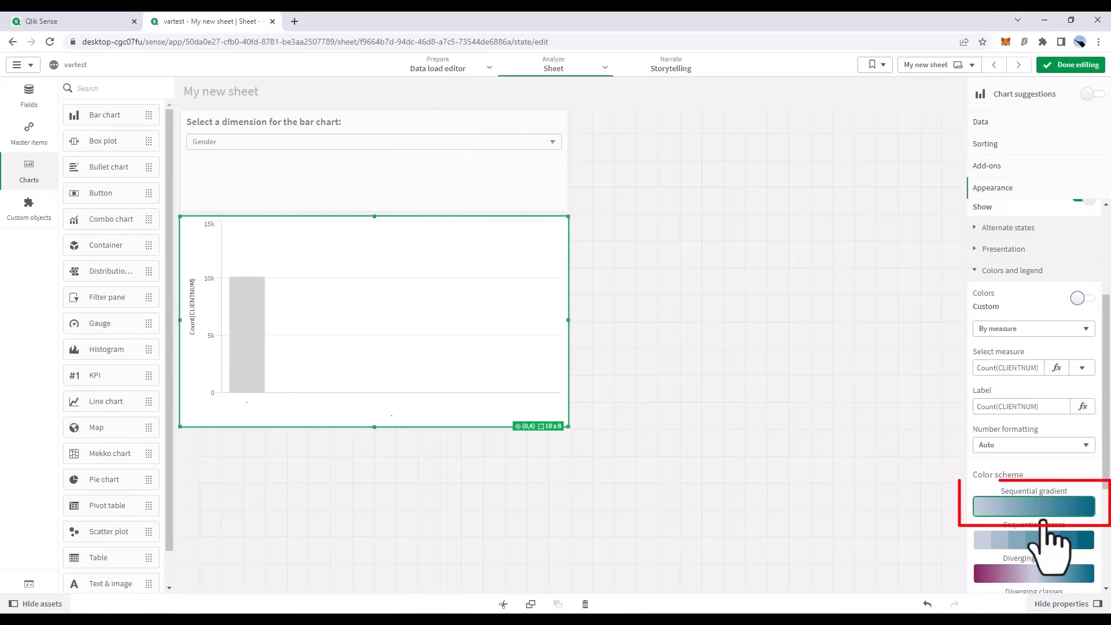
pyautogui.scroll(-2, 1048, 521)
pyautogui.scroll(-2, 1045, 515)
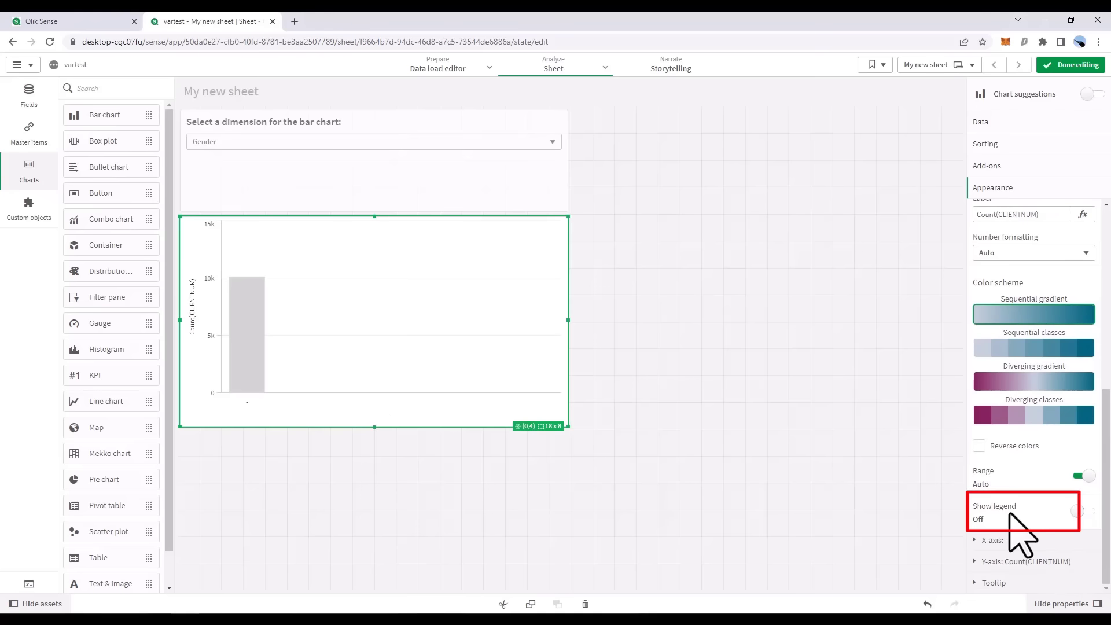
# Finish editing the sheet and switch the bar chart's dimension to Marital_Status, Attrition_Flag and Income_Category in turn
pyautogui.click(1088, 68)
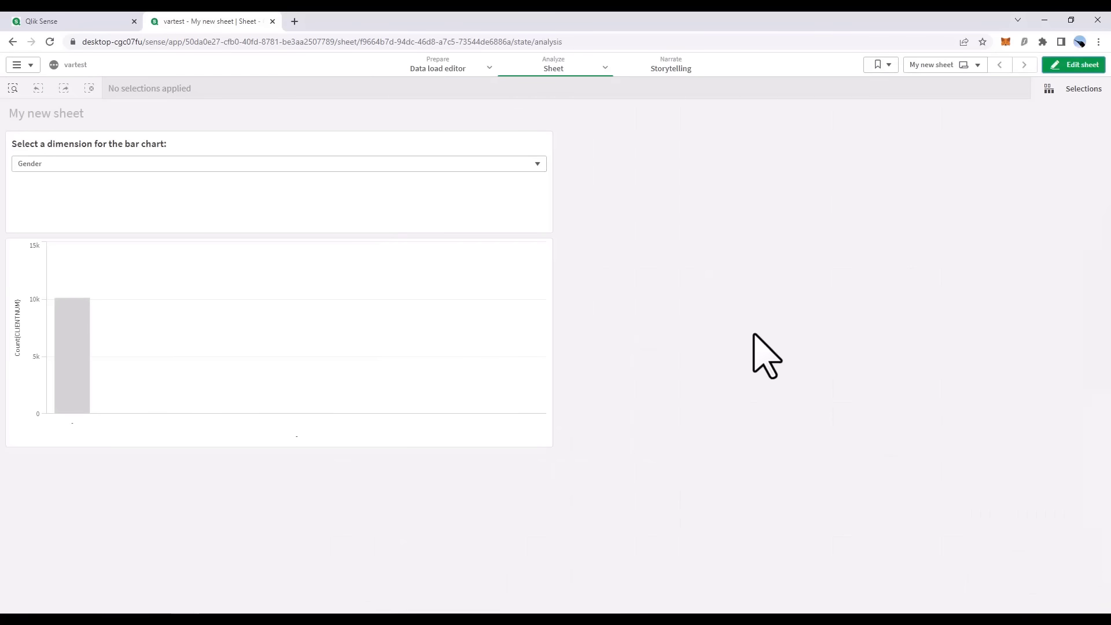
pyautogui.click(354, 164)
pyautogui.click(348, 187)
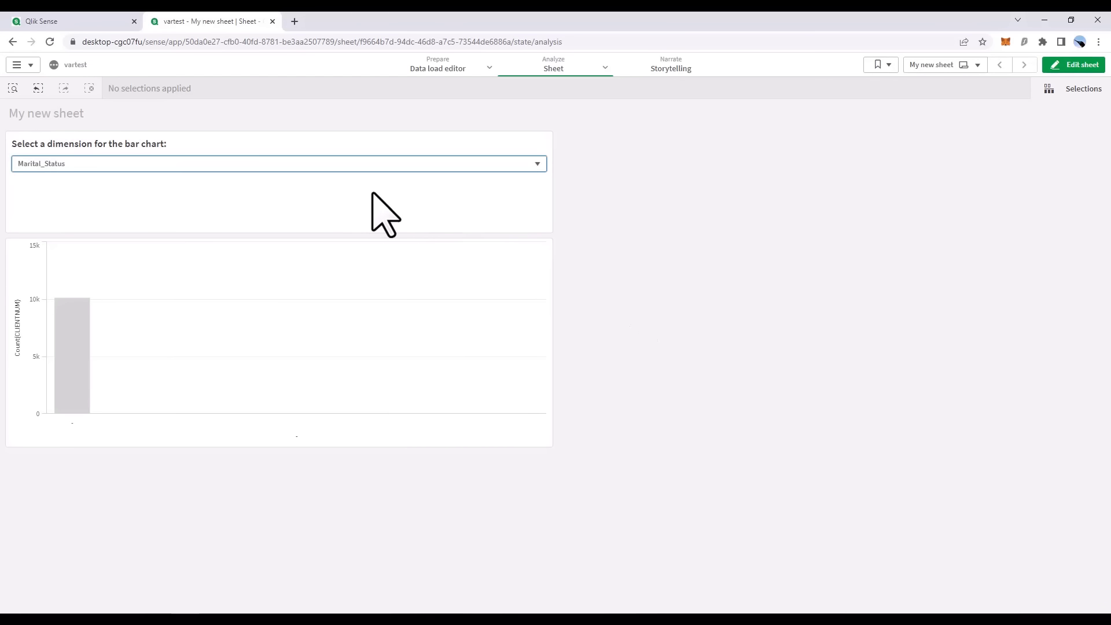
pyautogui.click(341, 166)
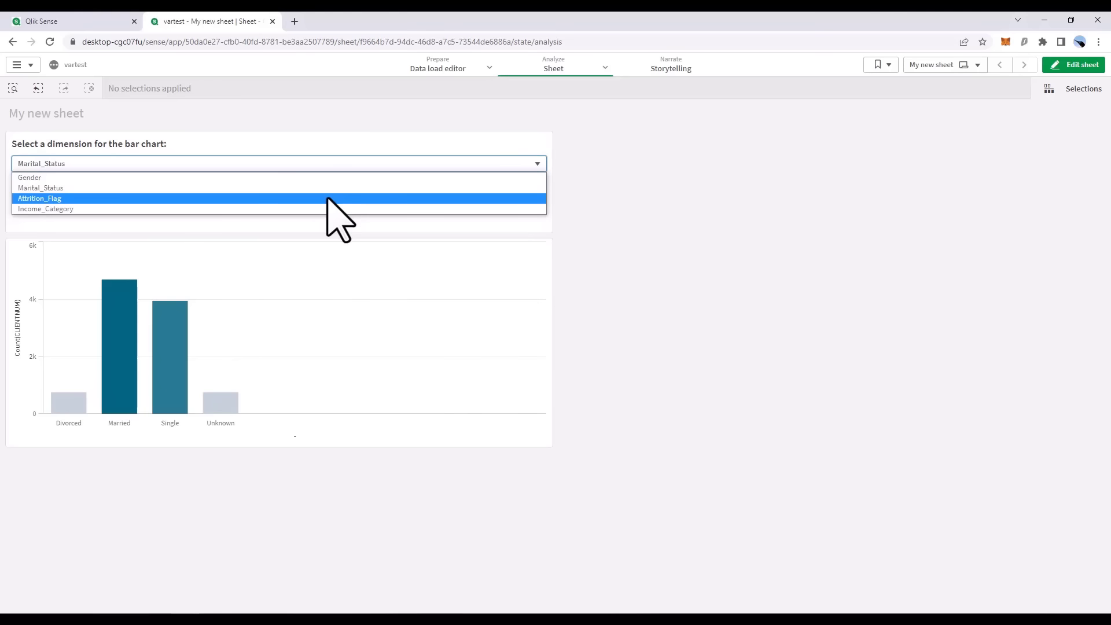
pyautogui.click(337, 199)
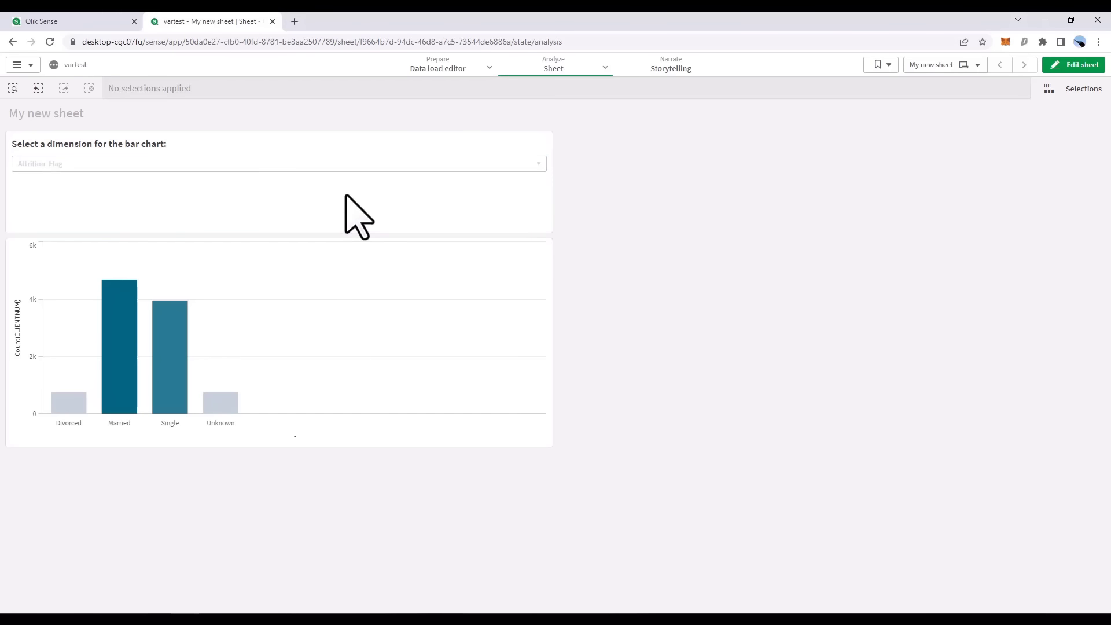
pyautogui.click(303, 167)
pyautogui.click(250, 209)
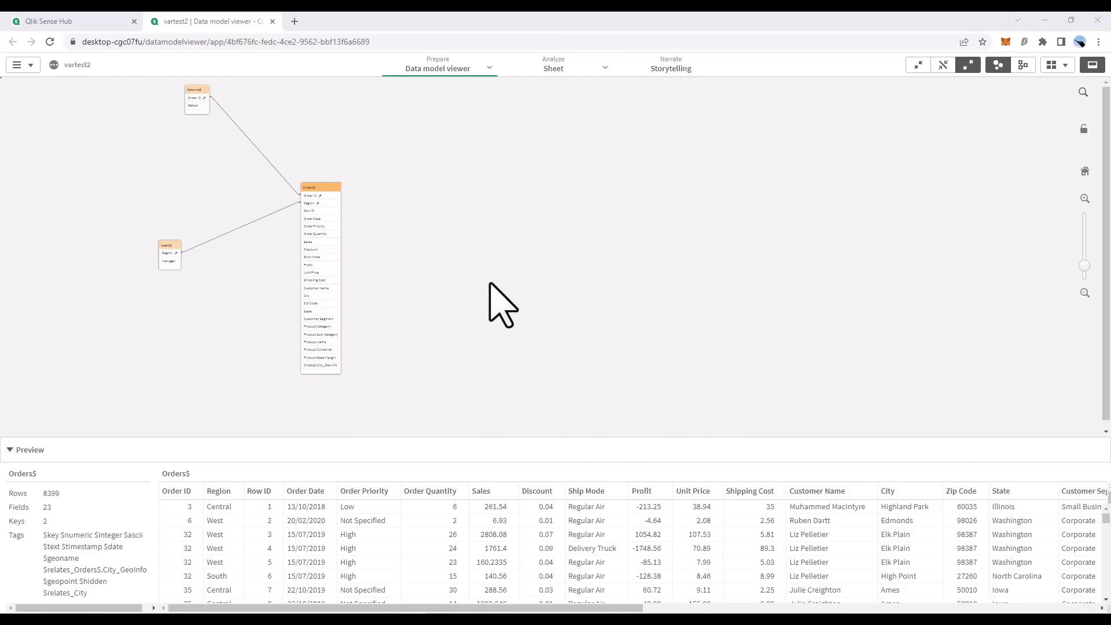
# Open the empty sheet of the vartest2 app for editing and add a table to it
pyautogui.click(572, 69)
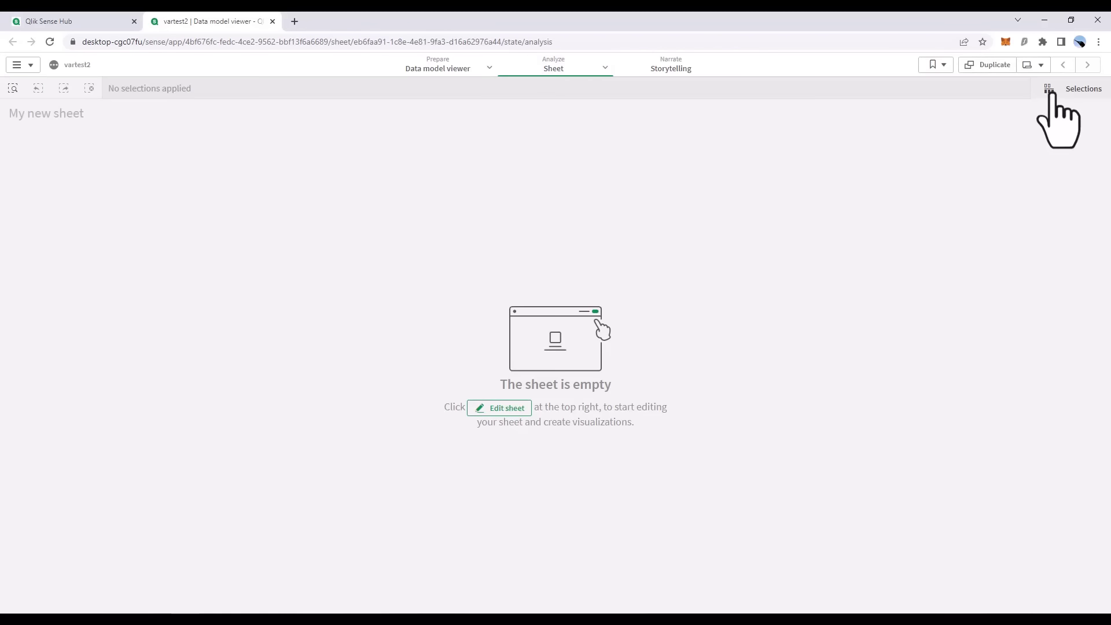
pyautogui.click(1053, 66)
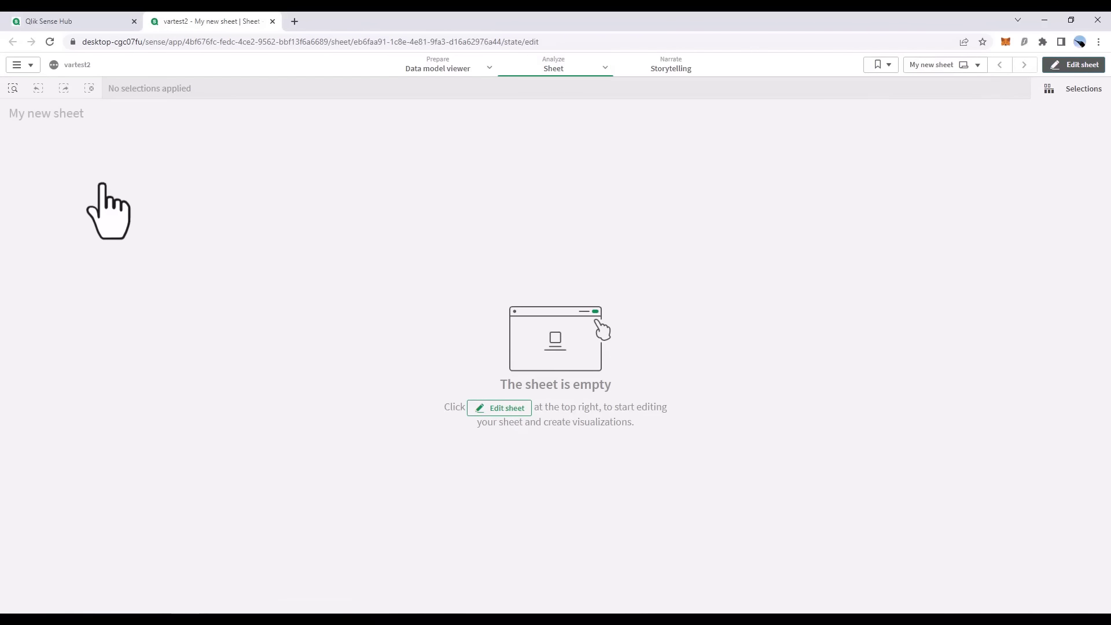
pyautogui.click(29, 171)
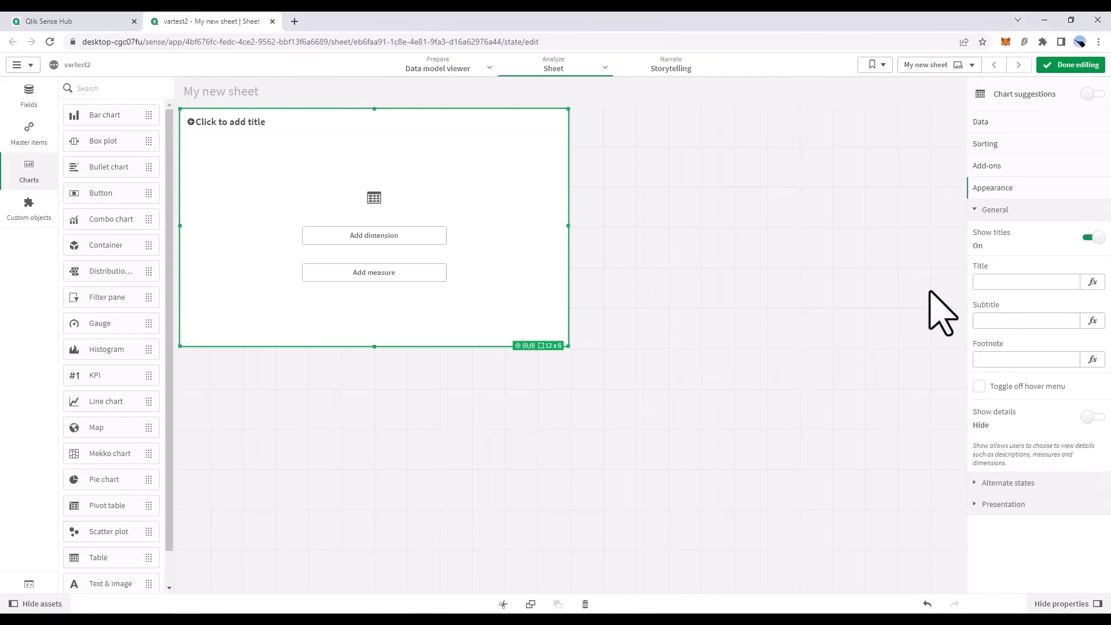
# Add Product Sub-Category to the table as a dimension column
pyautogui.click(1019, 121)
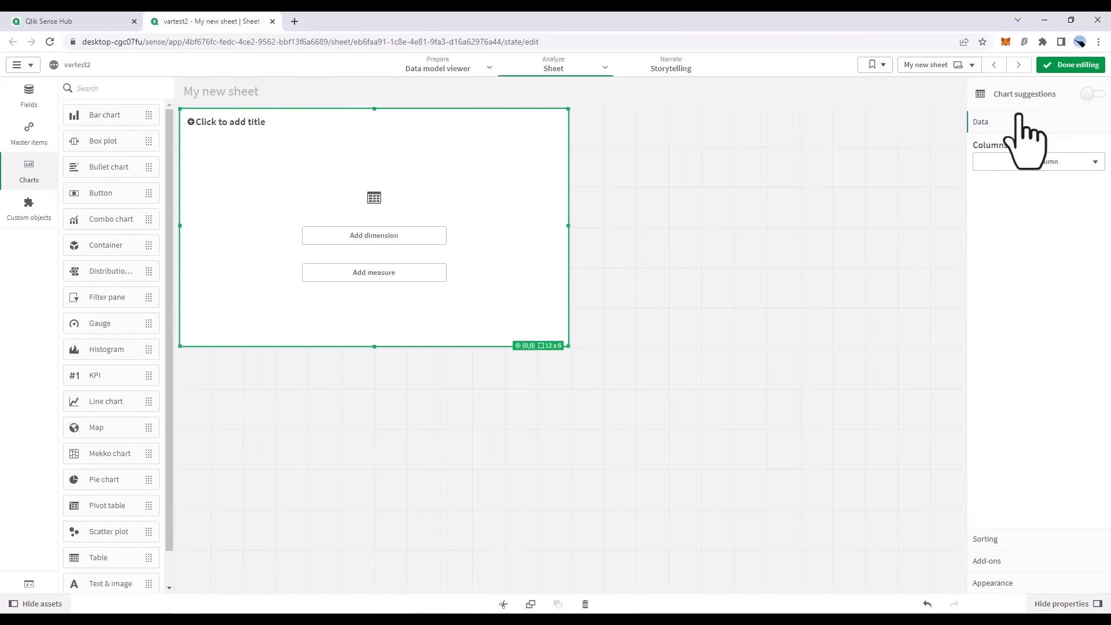
pyautogui.click(1026, 161)
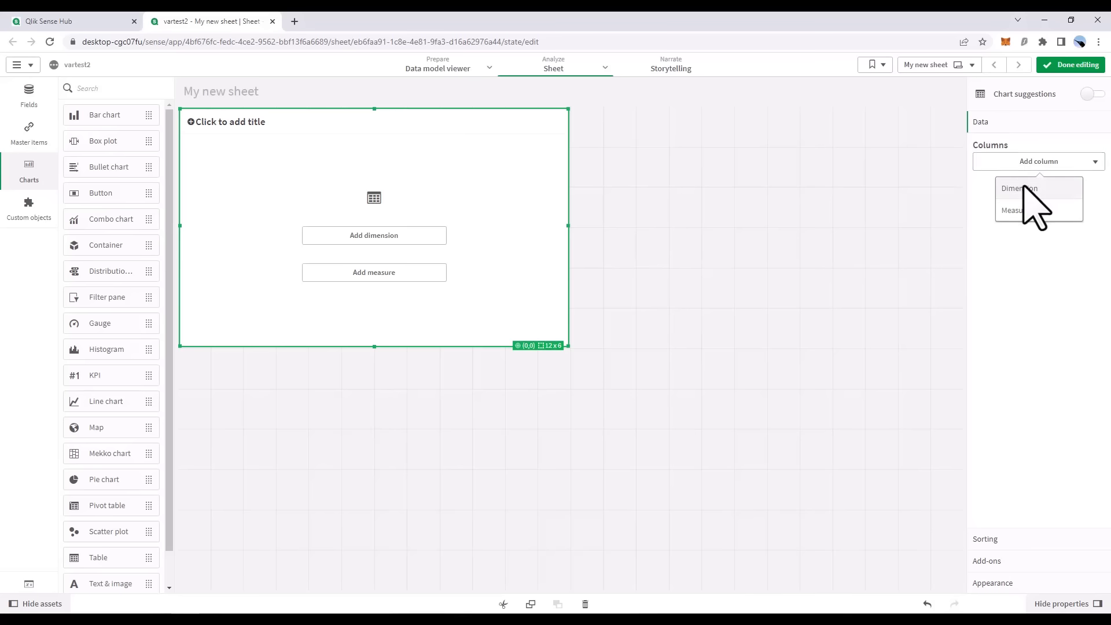
pyautogui.click(1024, 189)
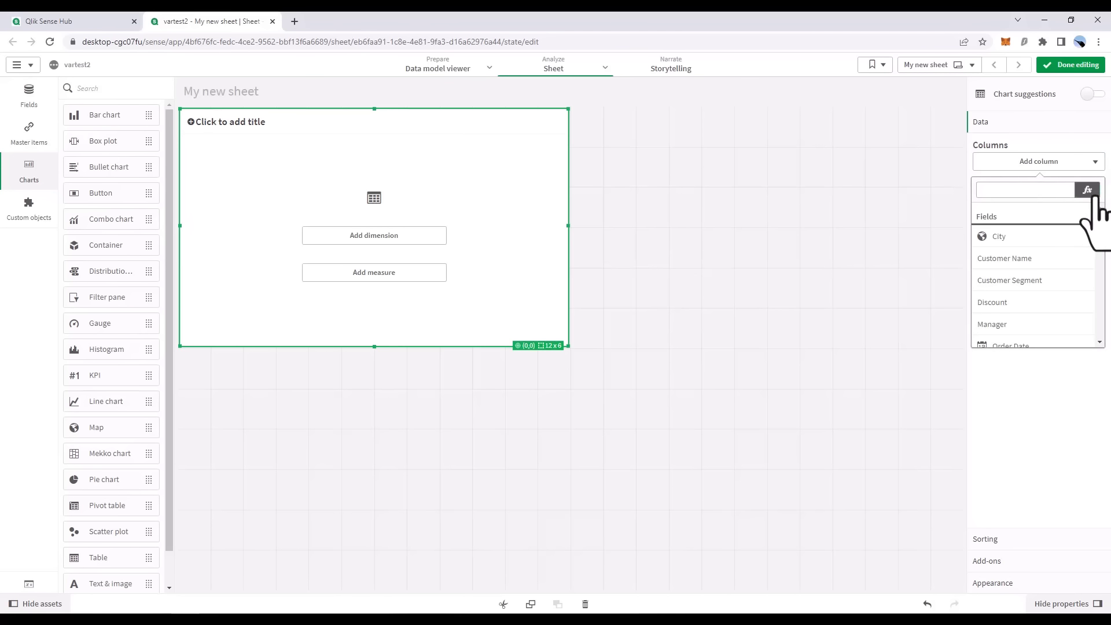
pyautogui.click(1055, 190)
pyautogui.write('produ')
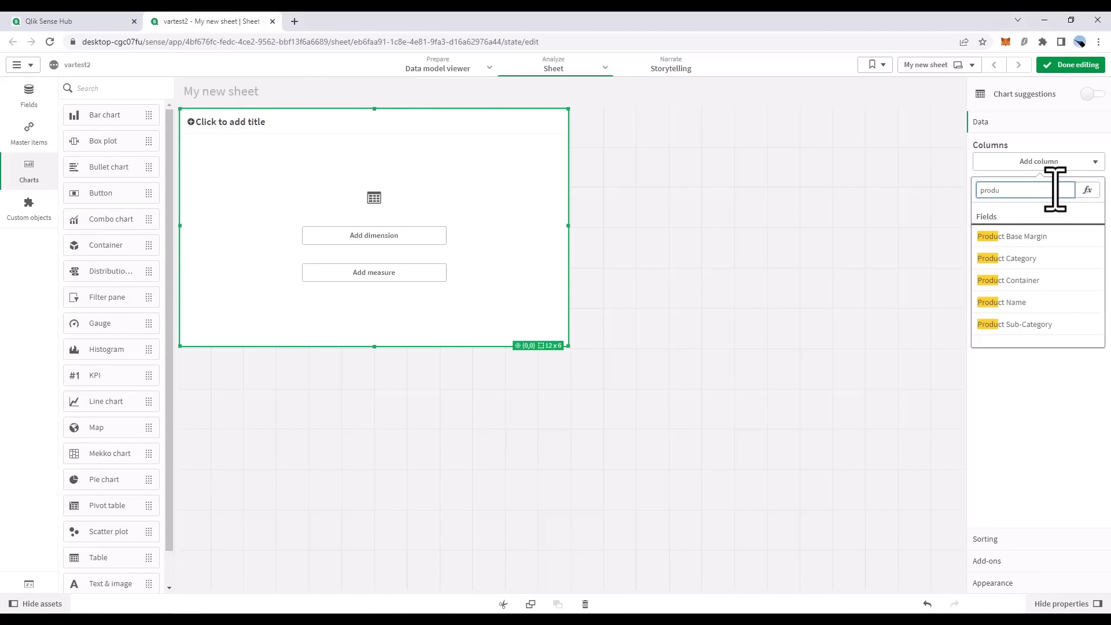
pyautogui.click(1017, 323)
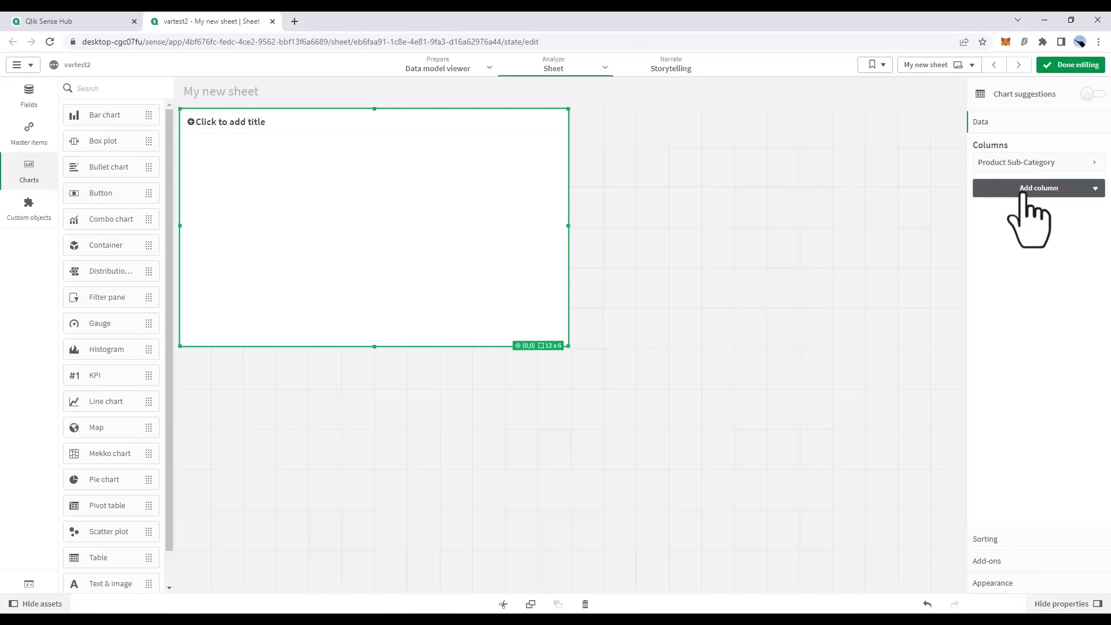
# Add Sum(Sales) to the table as a measure column
pyautogui.click(1024, 191)
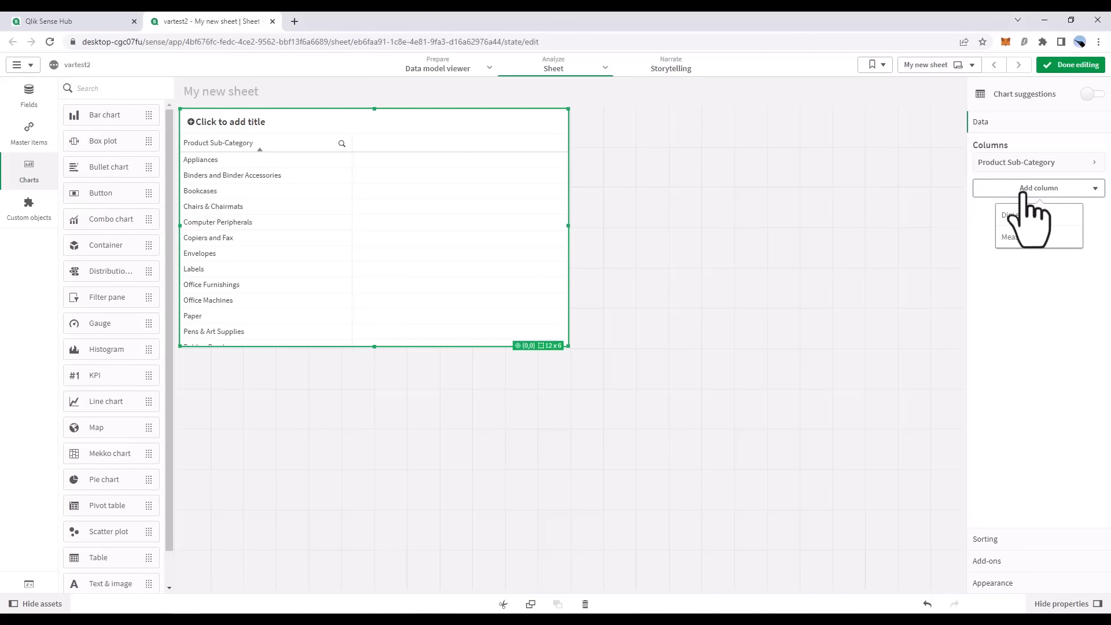
pyautogui.click(1029, 235)
pyautogui.click(1026, 218)
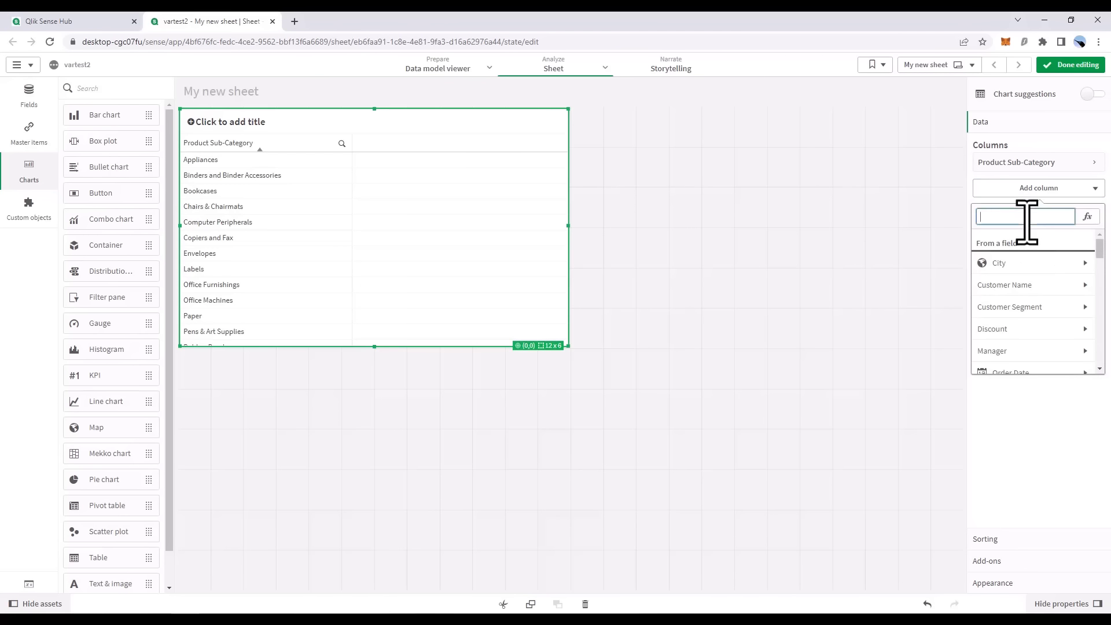
pyautogui.write('sale')
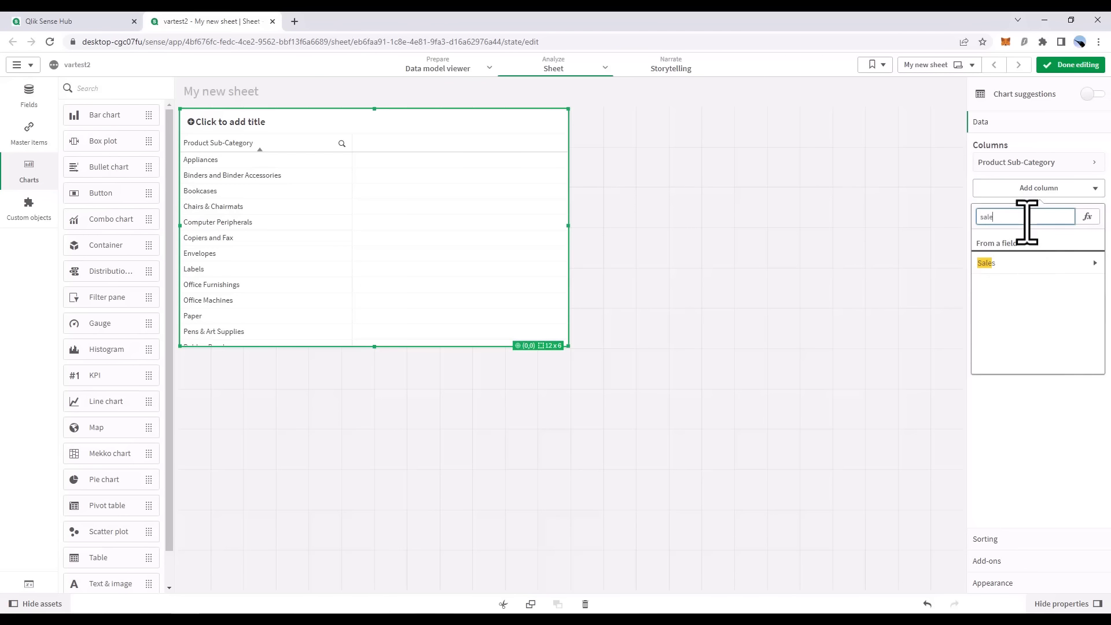
pyautogui.click(1019, 263)
pyautogui.click(1017, 258)
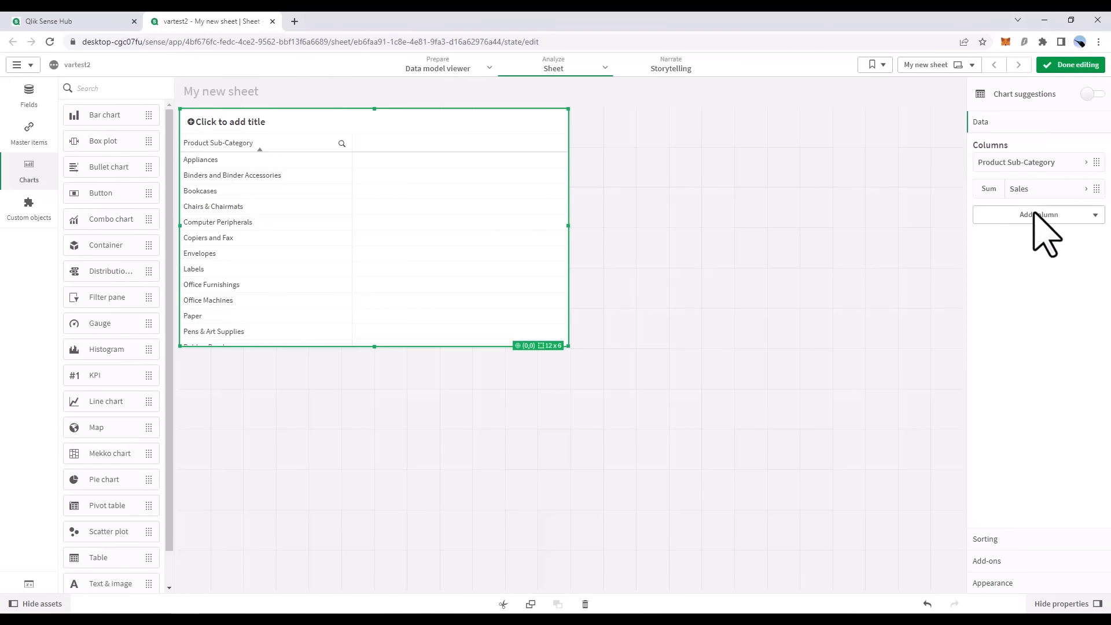
# Add a measure column with the expression aggr(rank(sum(Sales)),[Product Sub-Category]) and put Sum(Sales) first in the table's sorting order
pyautogui.click(1035, 215)
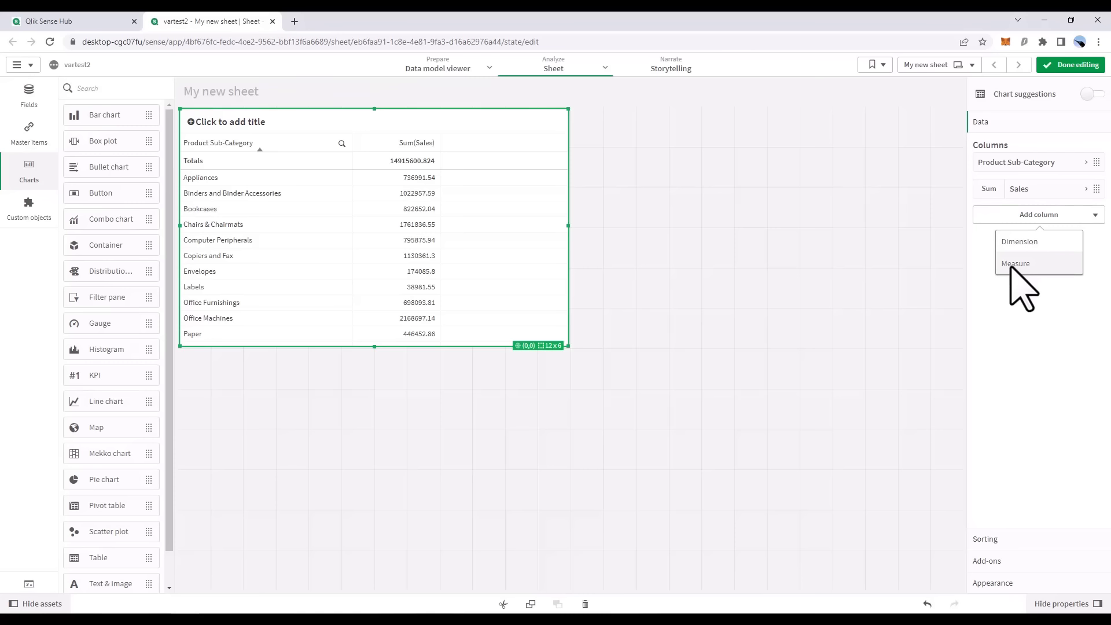
pyautogui.click(1013, 264)
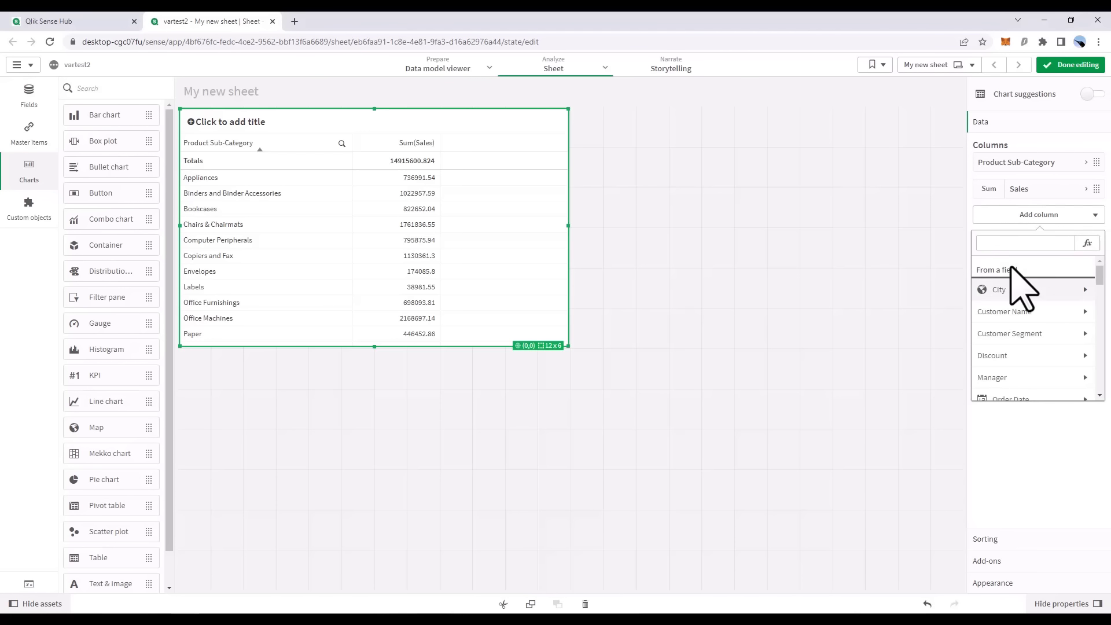
pyautogui.click(1086, 244)
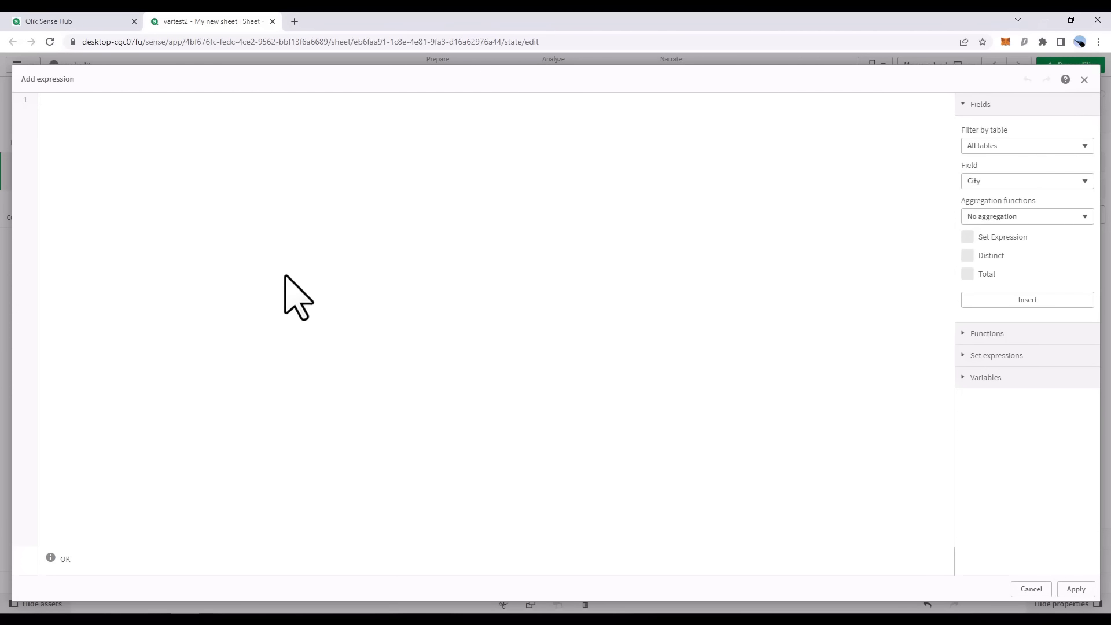
pyautogui.write('aggr(rank(sum(Sales)),[Product Sub-Category])')
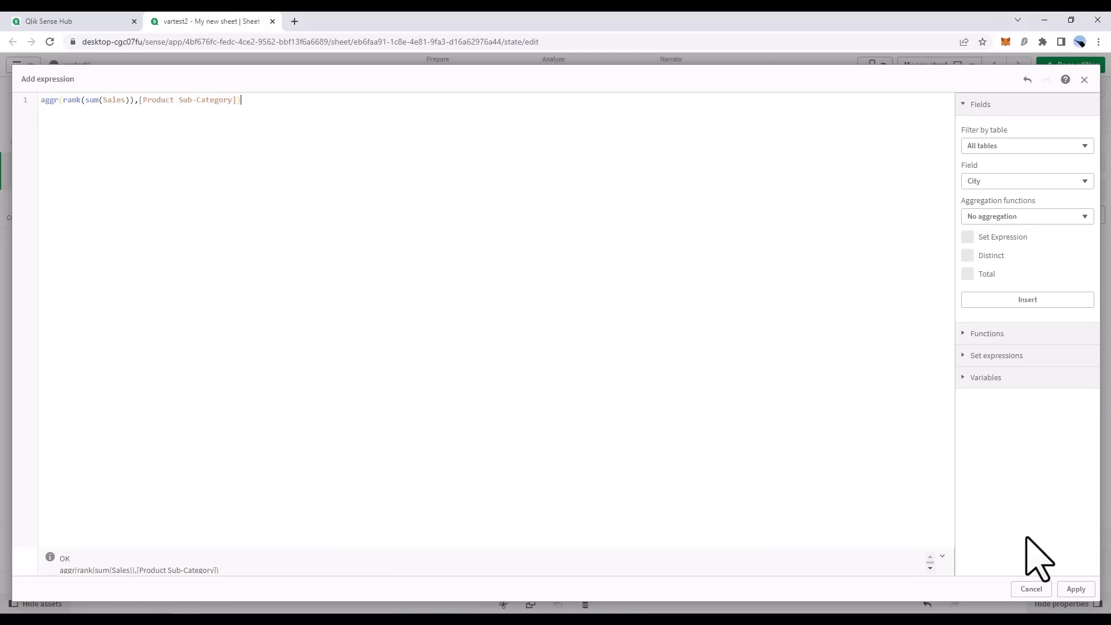
pyautogui.click(1073, 589)
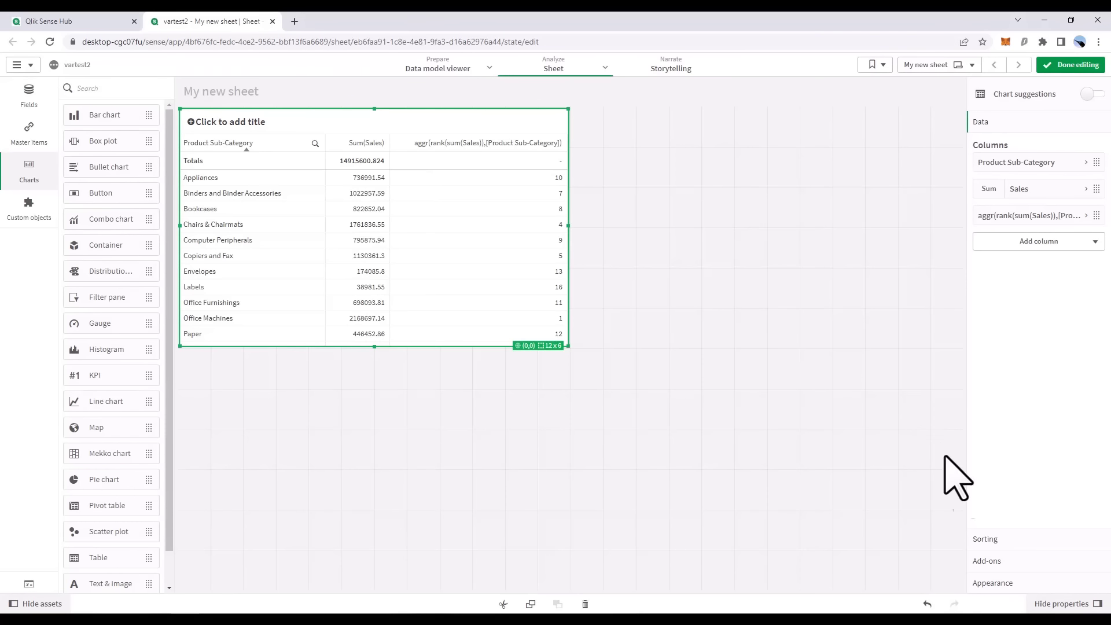
pyautogui.click(986, 539)
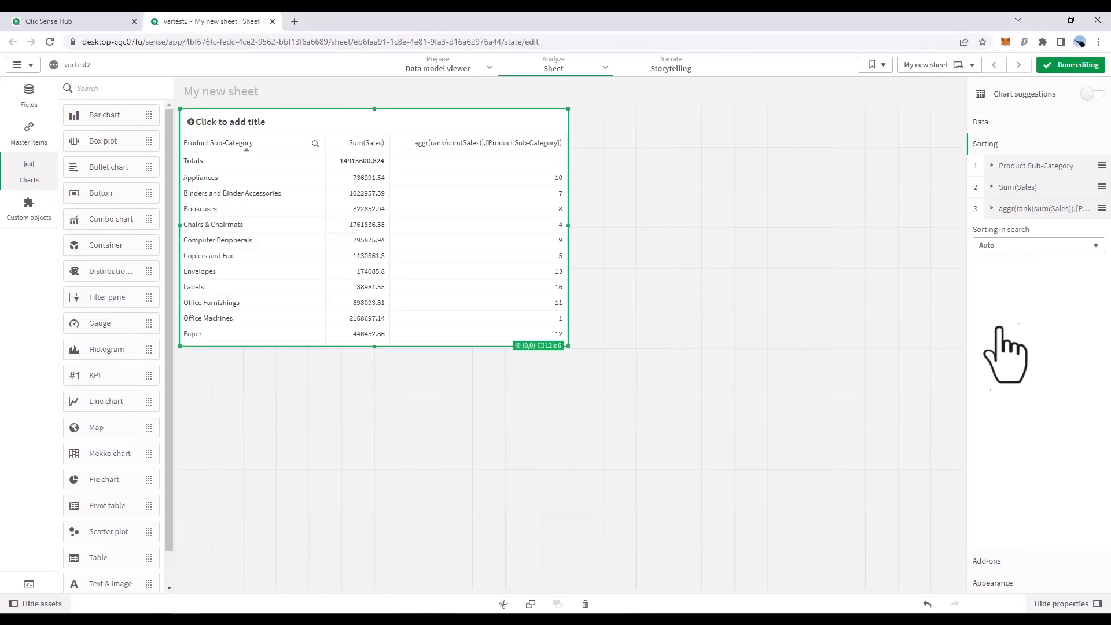
pyautogui.moveTo(1012, 178); pyautogui.dragTo(1005, 156)
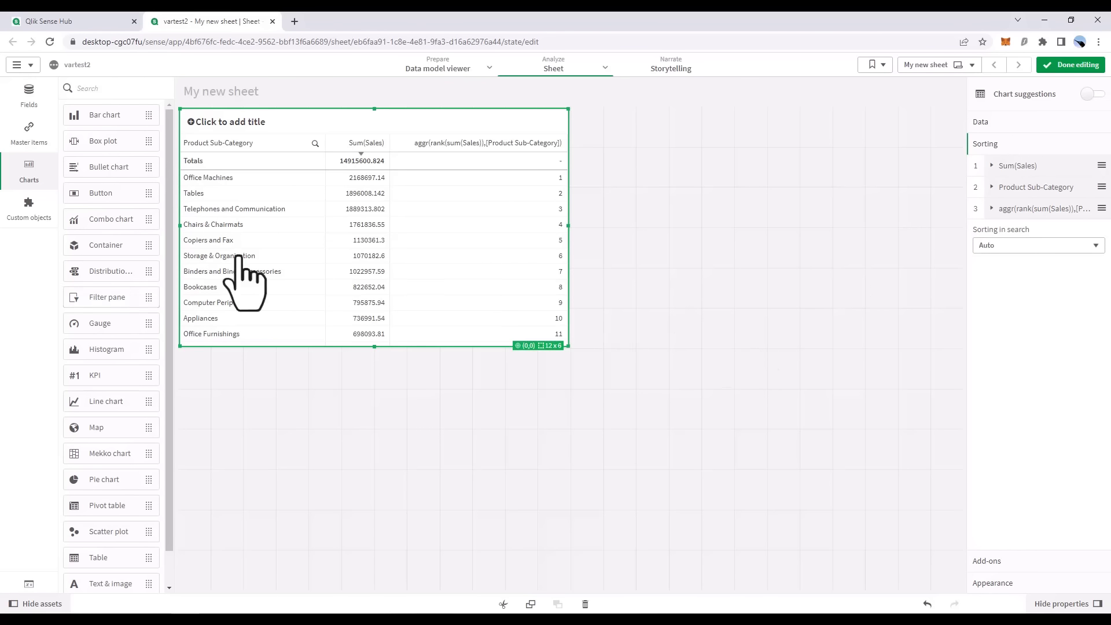
# Place a Variable input object from the Qlik Dashboard bundle above the table and turn off its titles
pyautogui.click(26, 223)
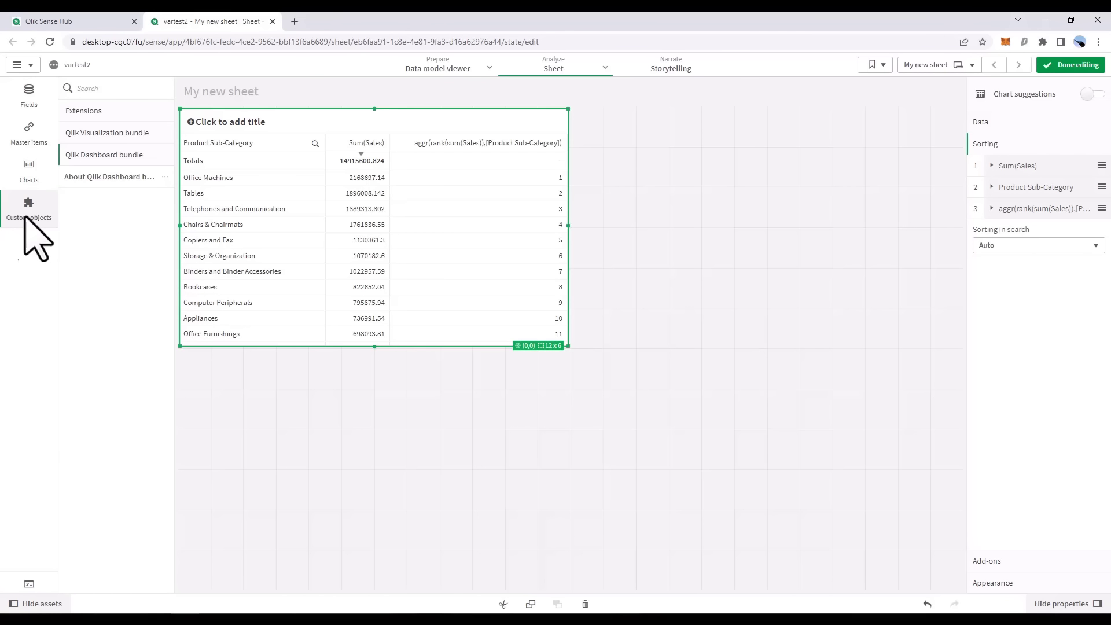
pyautogui.moveTo(113, 283); pyautogui.dragTo(297, 154)
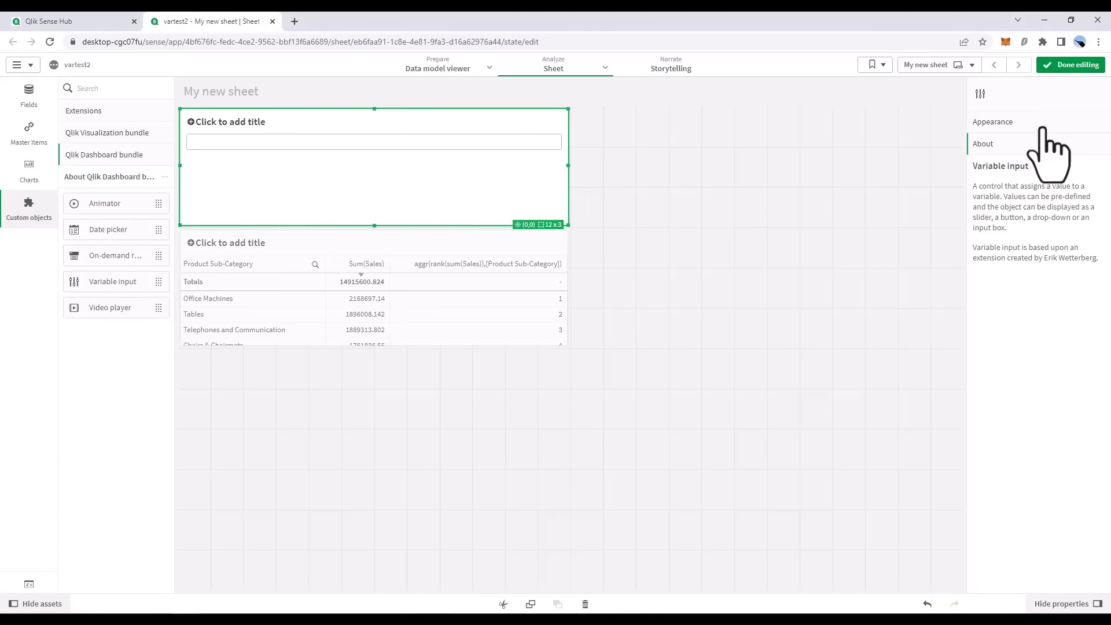
pyautogui.click(1041, 129)
pyautogui.click(1092, 172)
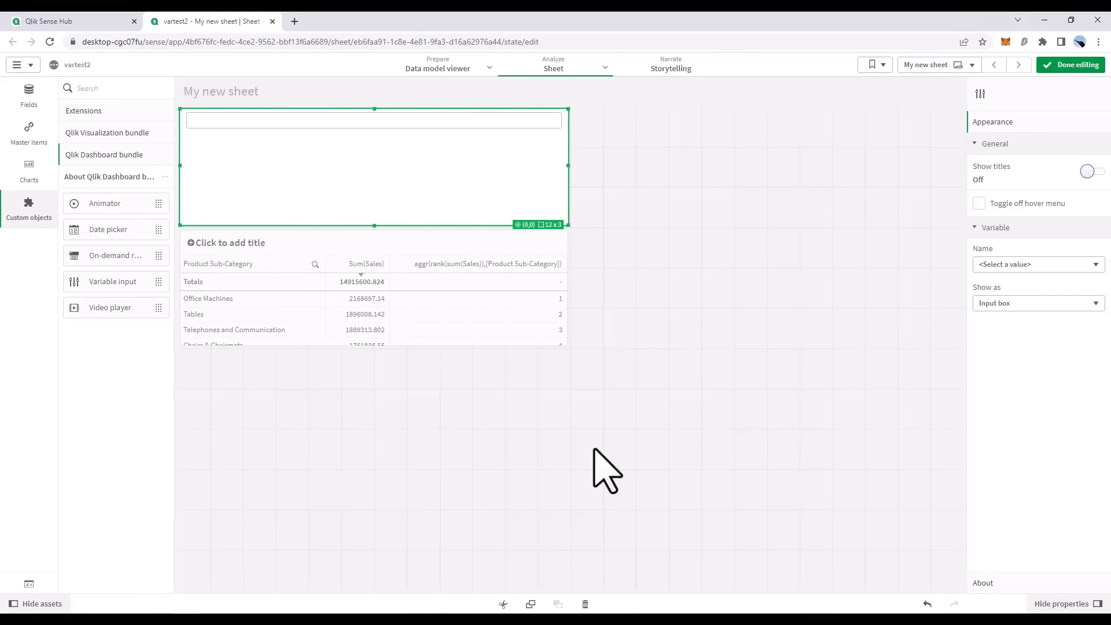
# Create a variable named vTopLimit with the definition 1
pyautogui.click(18, 582)
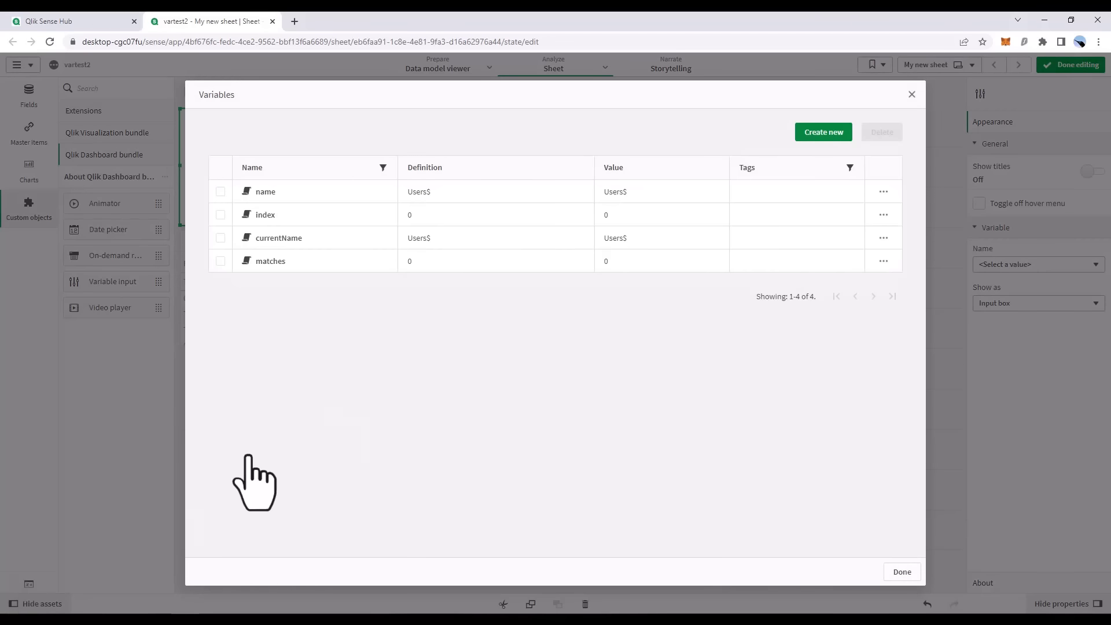
pyautogui.click(832, 135)
pyautogui.click(510, 279)
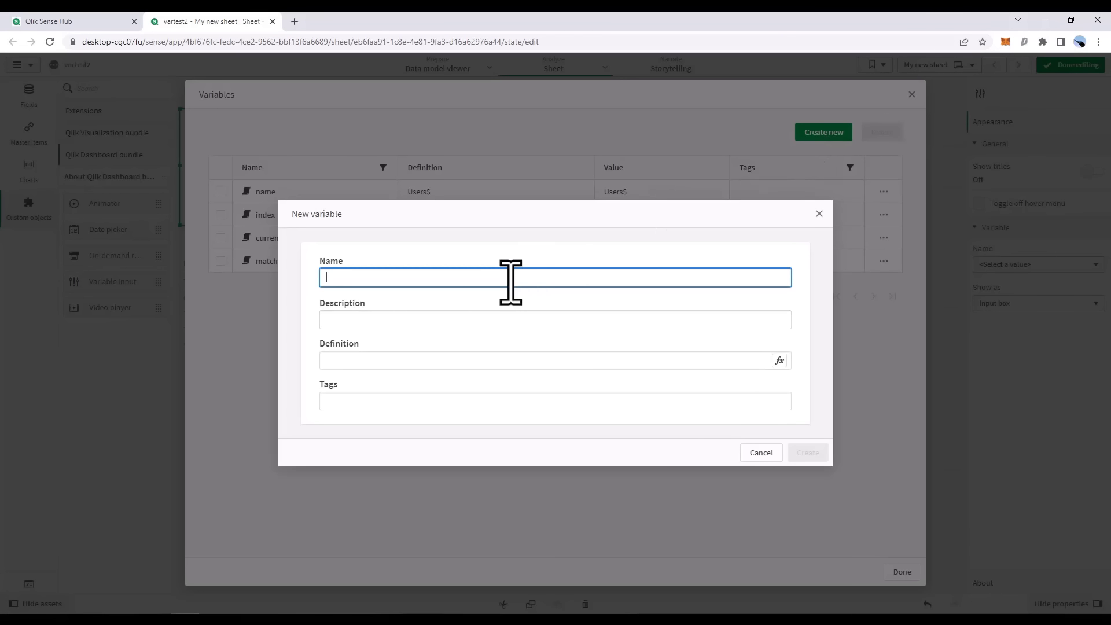
pyautogui.write('vTop')
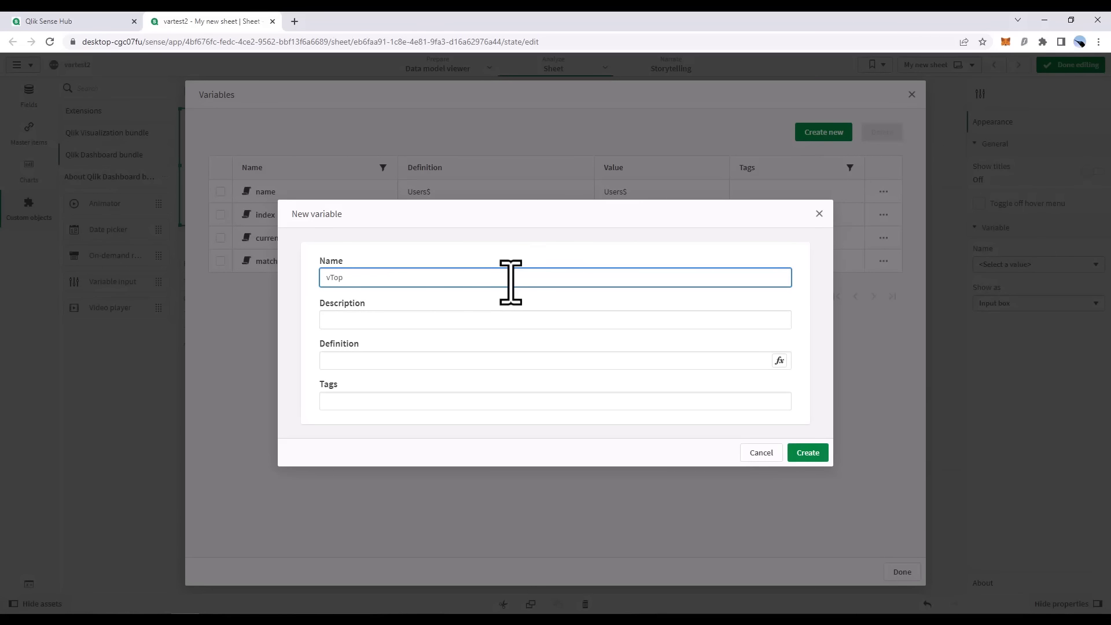
pyautogui.write('Limit')
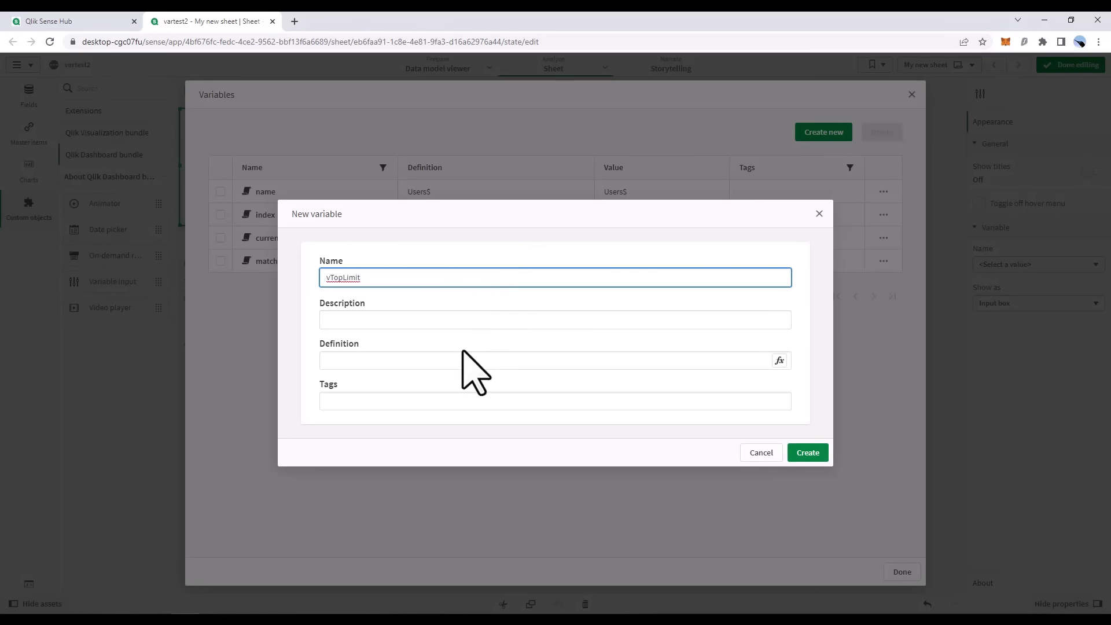
pyautogui.click(467, 355)
pyautogui.write('1')
pyautogui.click(818, 454)
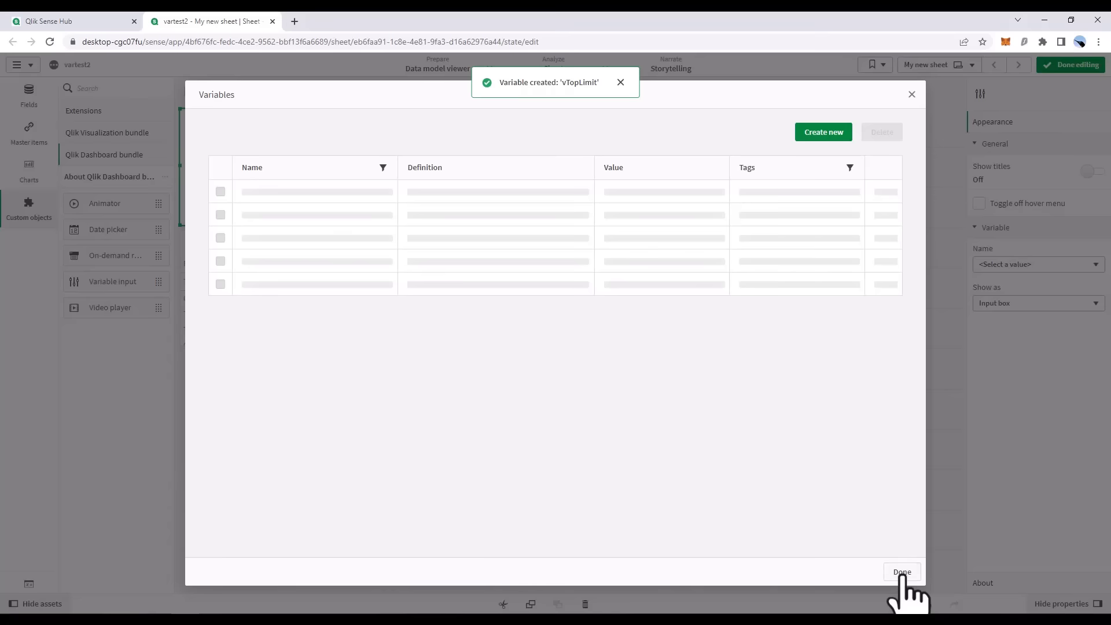
pyautogui.click(902, 573)
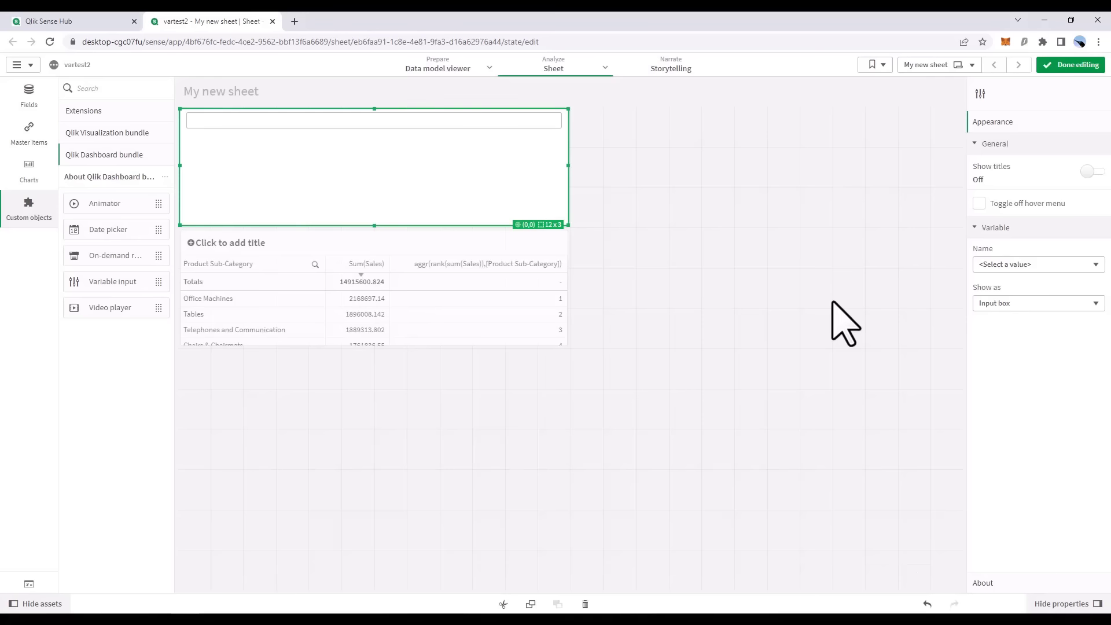
# Assign the variable vTopLimit to the Variable input and show it as a slider
pyautogui.click(1007, 264)
pyautogui.click(1006, 330)
pyautogui.click(1017, 303)
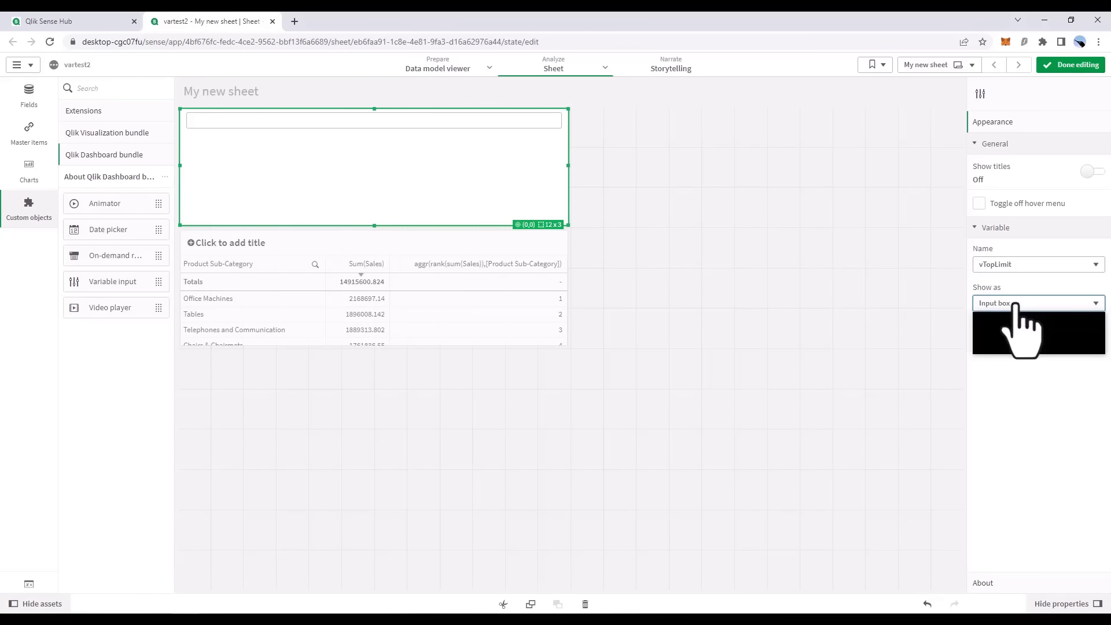
pyautogui.click(991, 350)
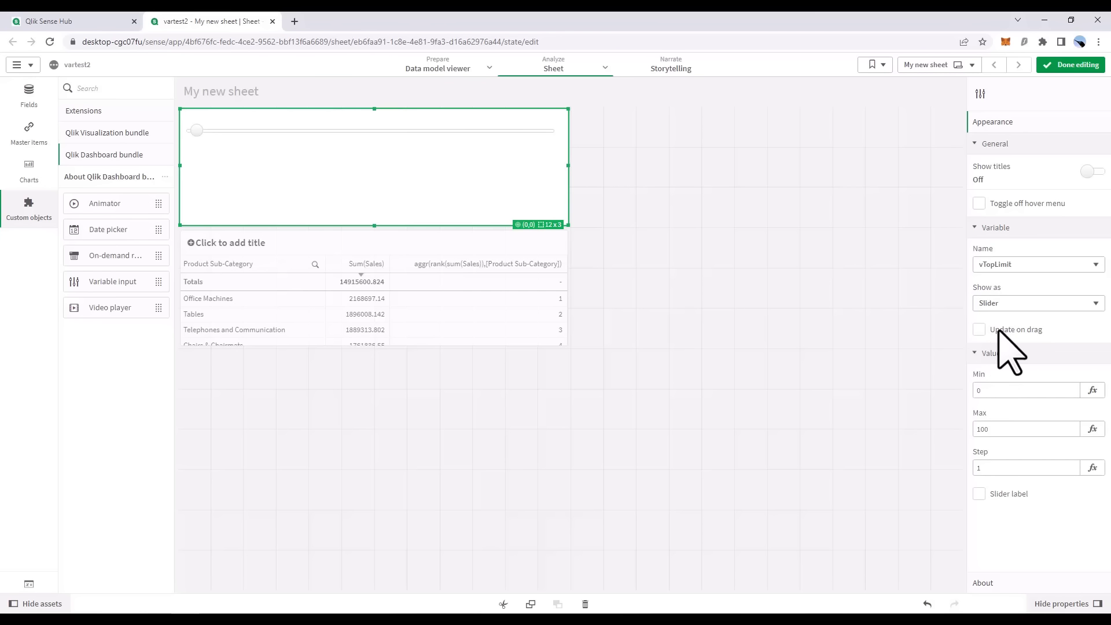
# Enable updating on drag for the vTopLimit slider and set its minimum value to 1
pyautogui.click(1000, 331)
pyautogui.click(1012, 386)
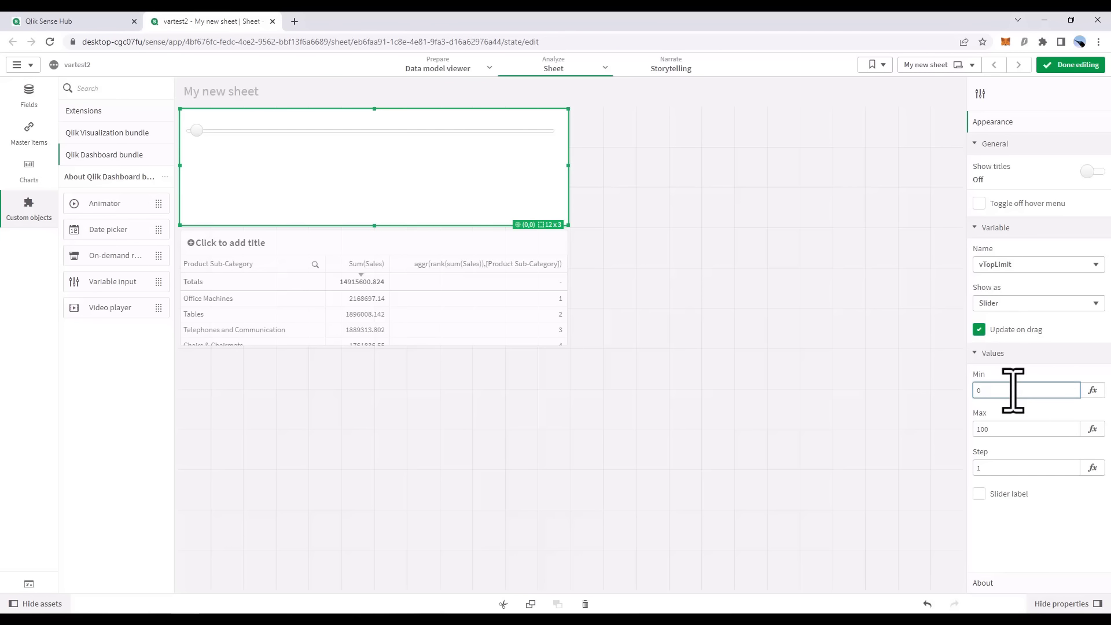
pyautogui.doubleClick(1013, 389)
pyautogui.write('1')
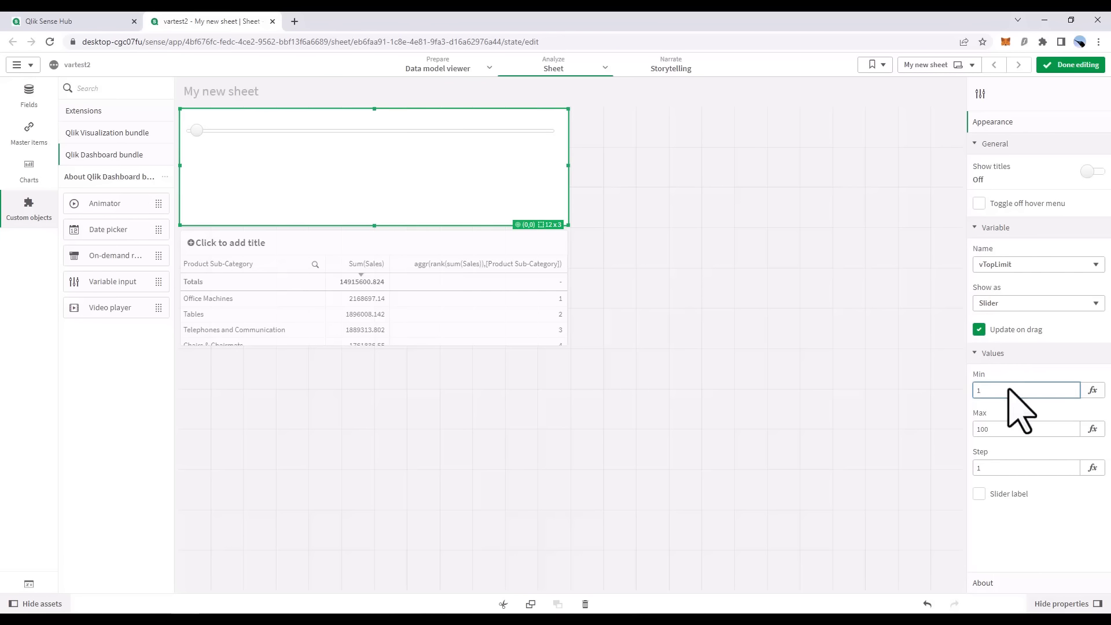
# Set the slider's maximum to the expression =COUNT( Distinct[Product Sub-Category]) and show the slider label
pyautogui.click(1093, 429)
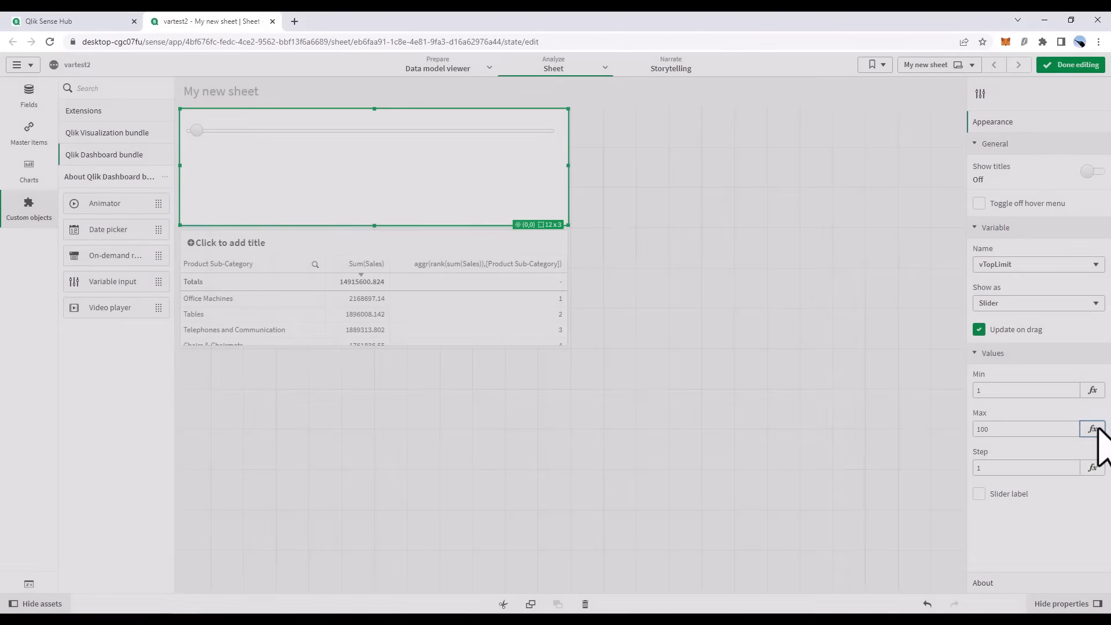
pyautogui.hotkey('ctrl', 'a')
pyautogui.write('=COUNT( Distinct[Product Sub-Category])')
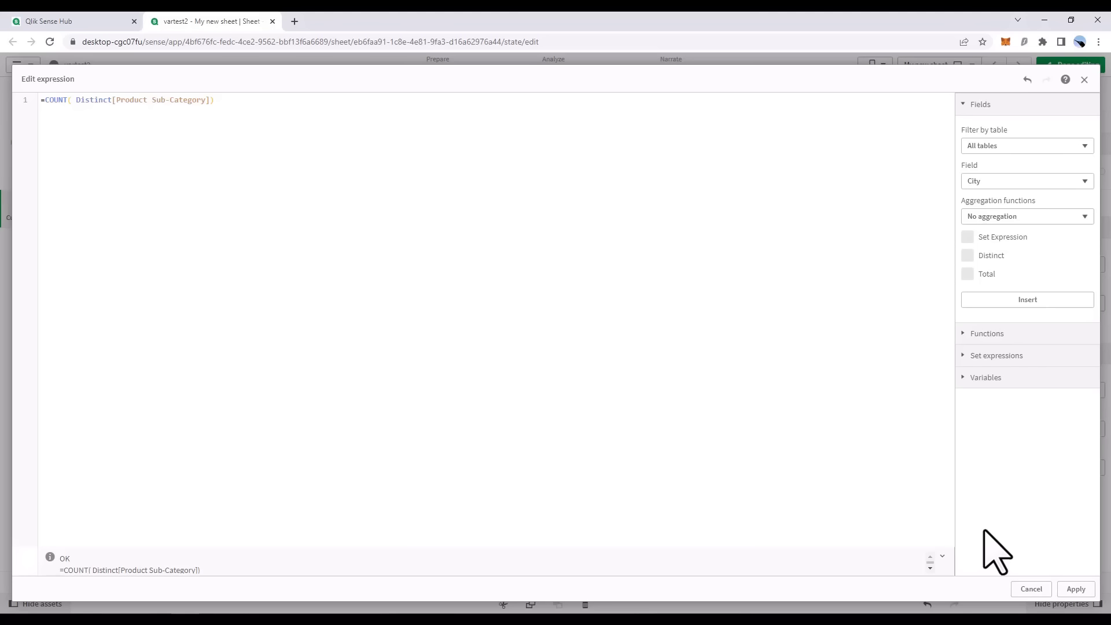
pyautogui.click(1070, 589)
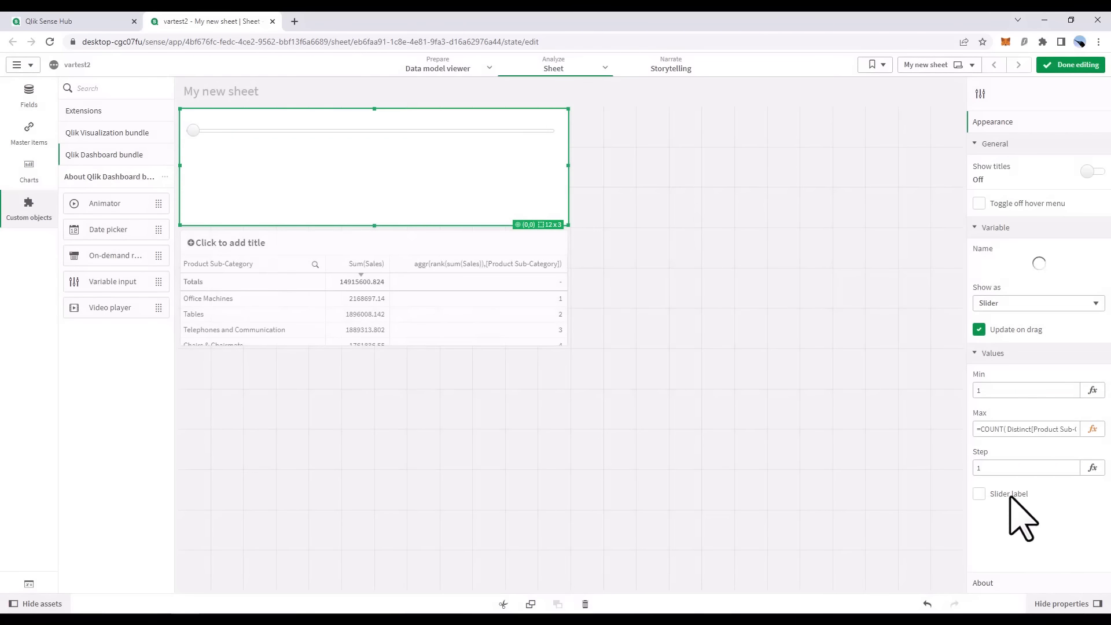
pyautogui.click(1010, 496)
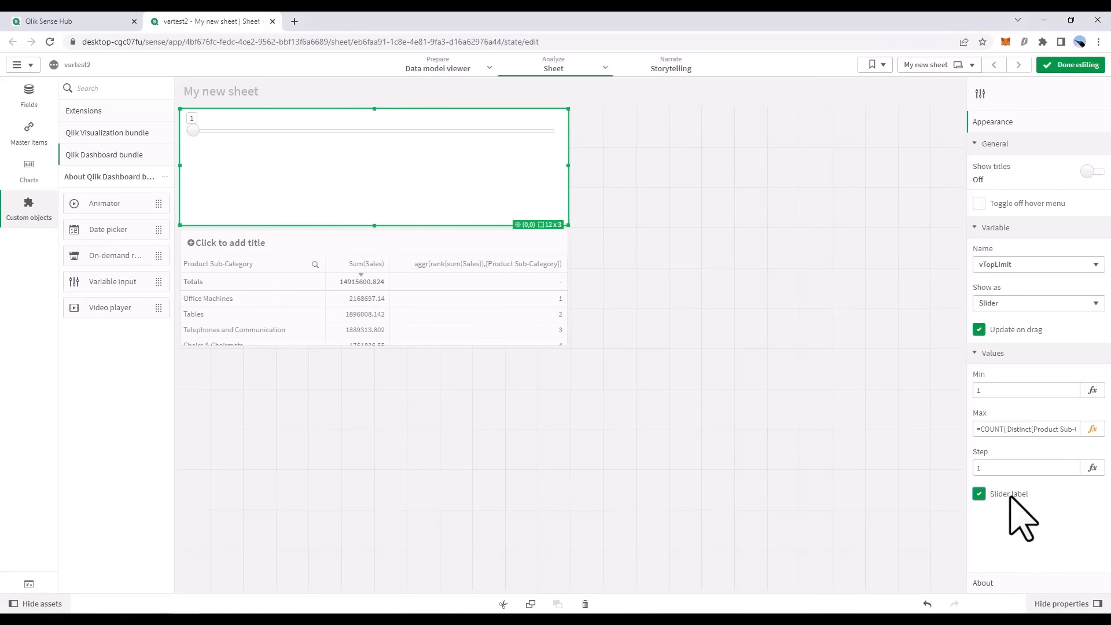
# Limit the table's Product Sub-Category column to a fixed number of top values given by the expression vTopLimit
pyautogui.click(551, 257)
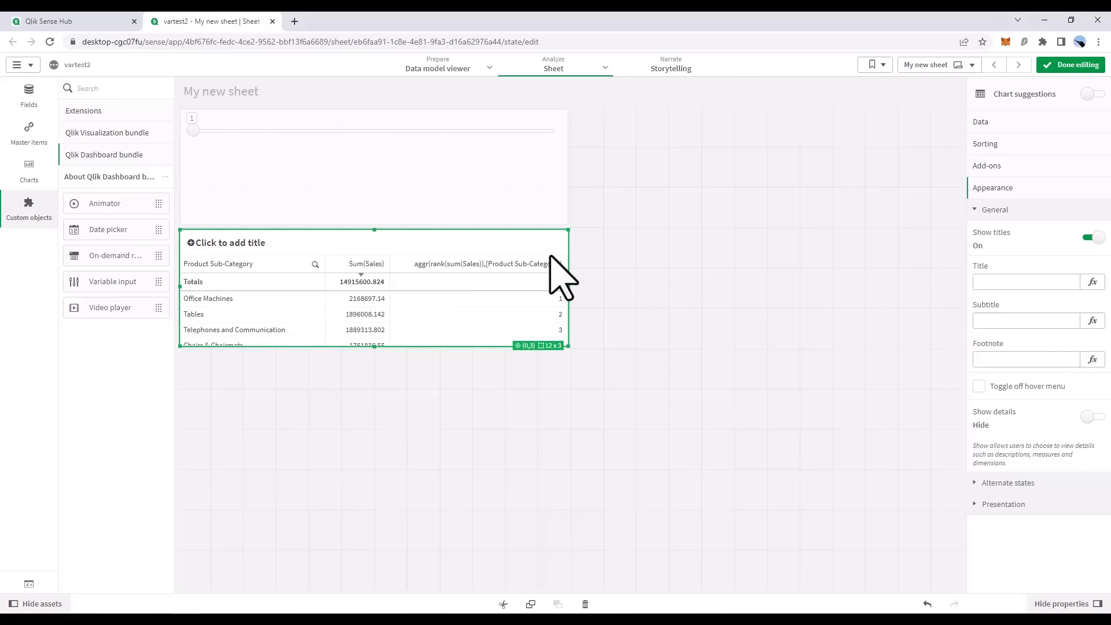
pyautogui.click(994, 122)
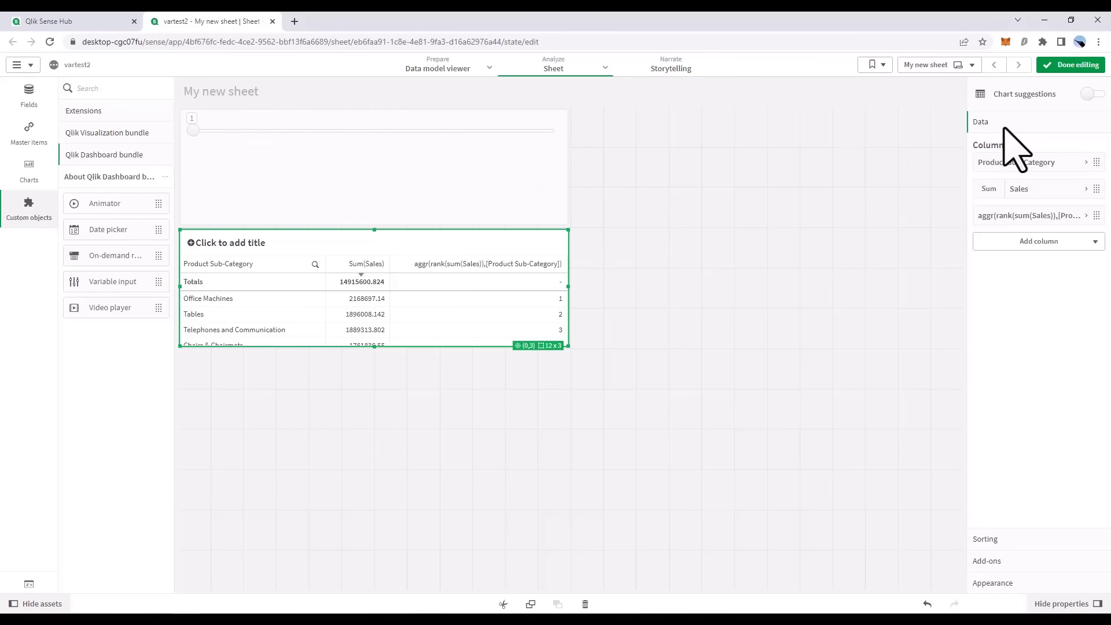
pyautogui.click(1084, 165)
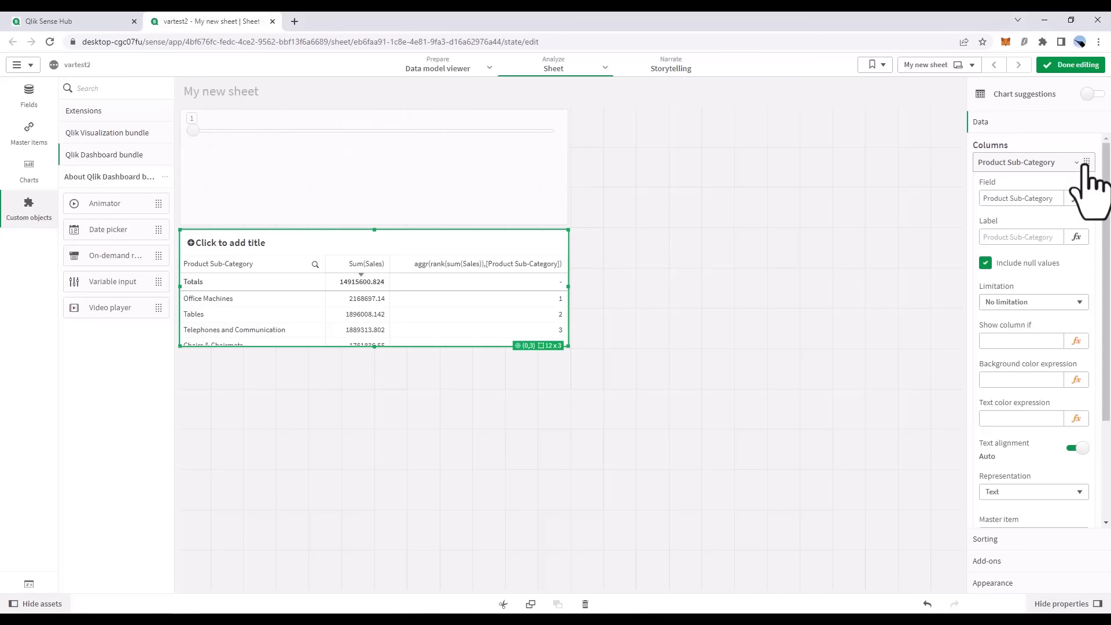
pyautogui.click(1049, 302)
pyautogui.click(1036, 326)
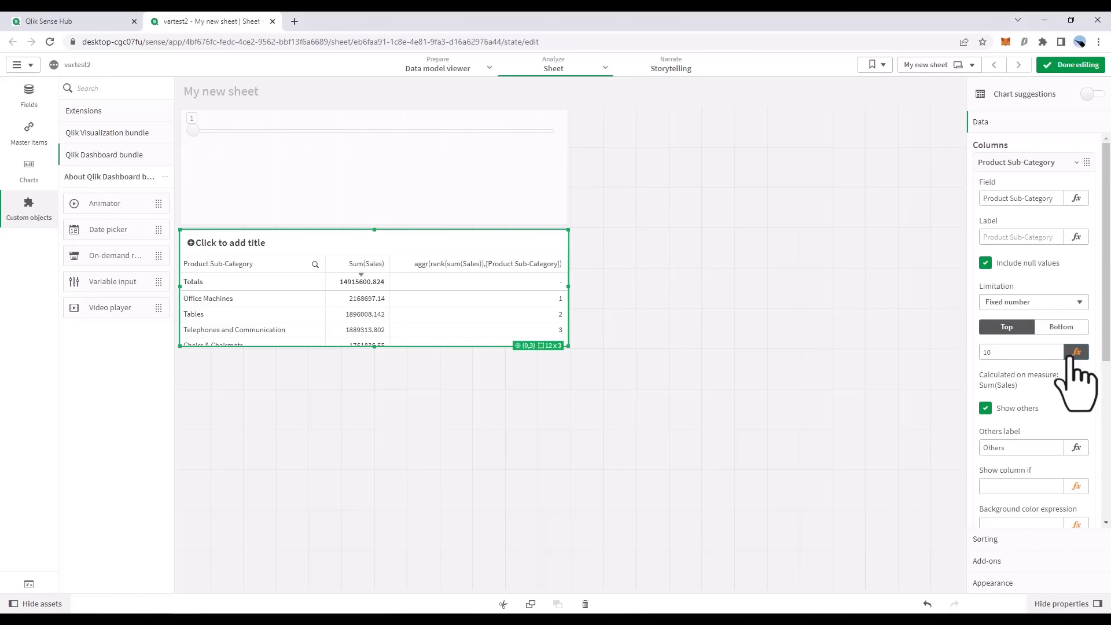
pyautogui.click(1075, 354)
pyautogui.write('vTopLimit')
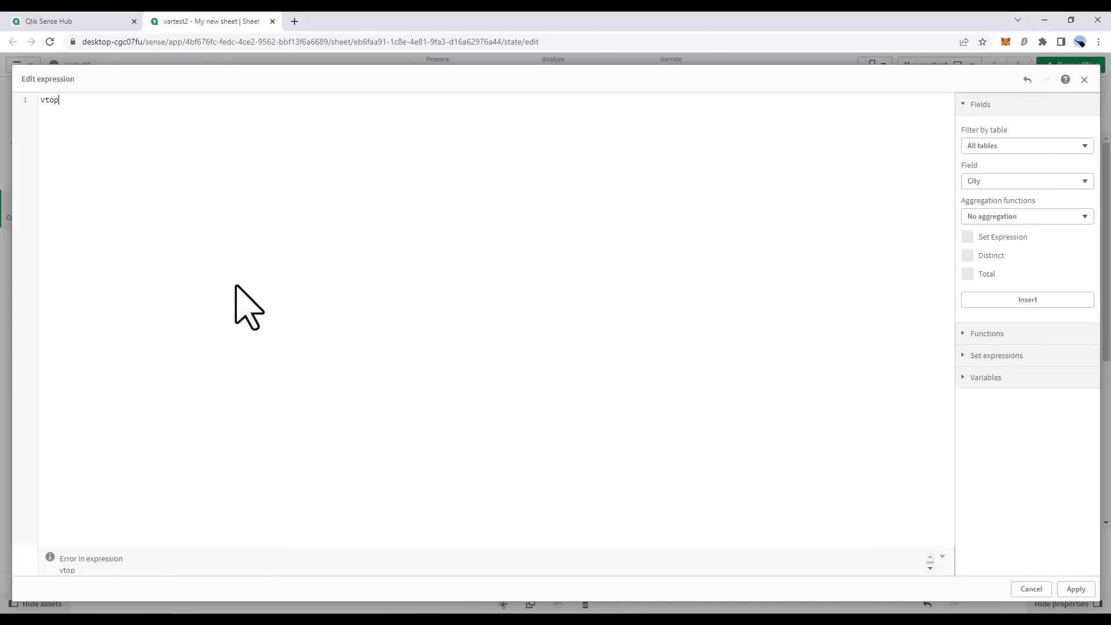
pyautogui.click(1075, 590)
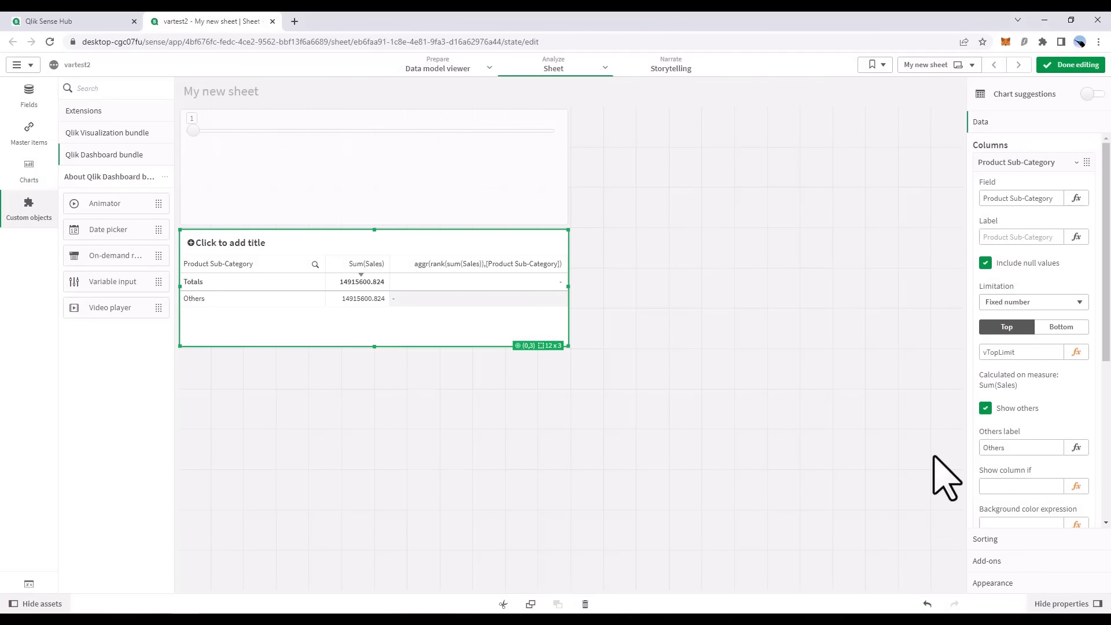
# Set the table's title to the expression ='Top '& $(vTopLimit) &' Product Sub-Categories'
pyautogui.click(993, 583)
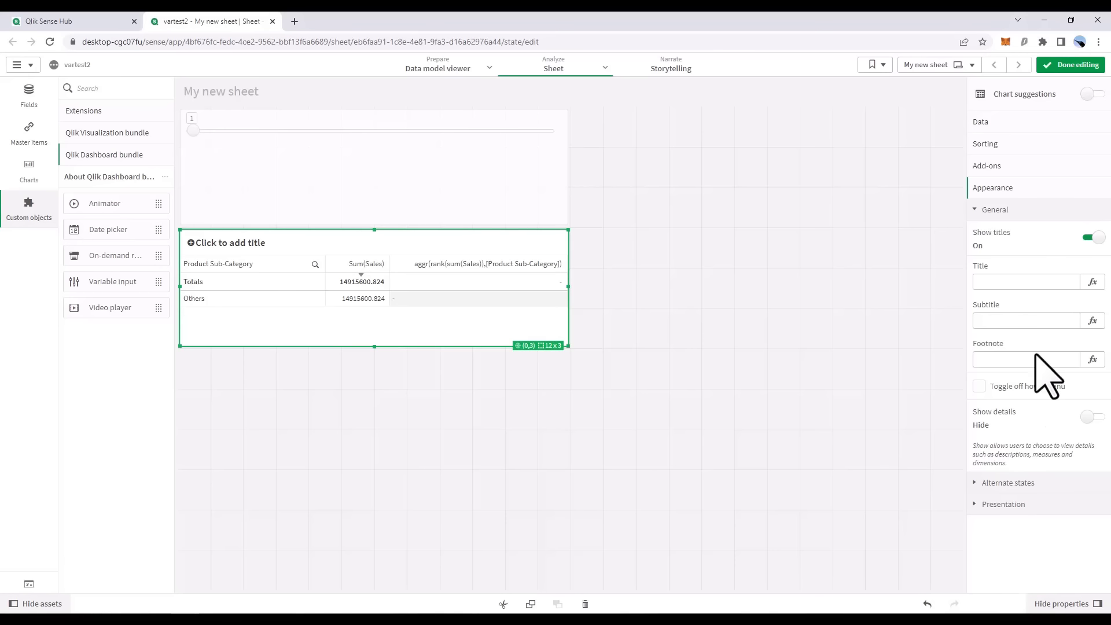
pyautogui.click(1093, 281)
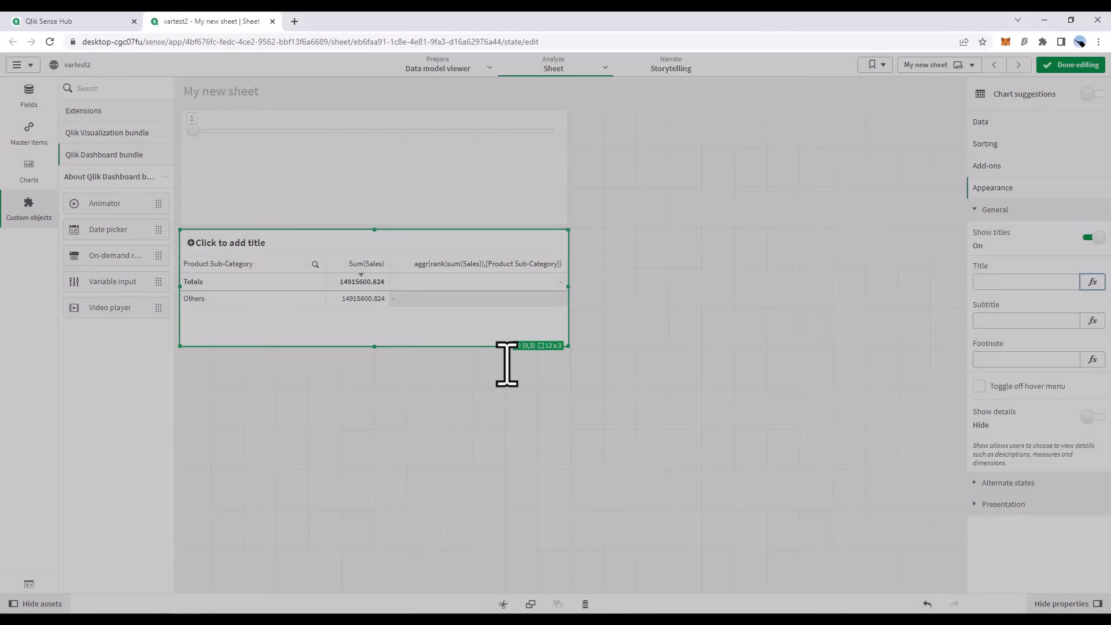
pyautogui.write("='Top '& $(vTopLimit) &' Product Sub-Categories'")
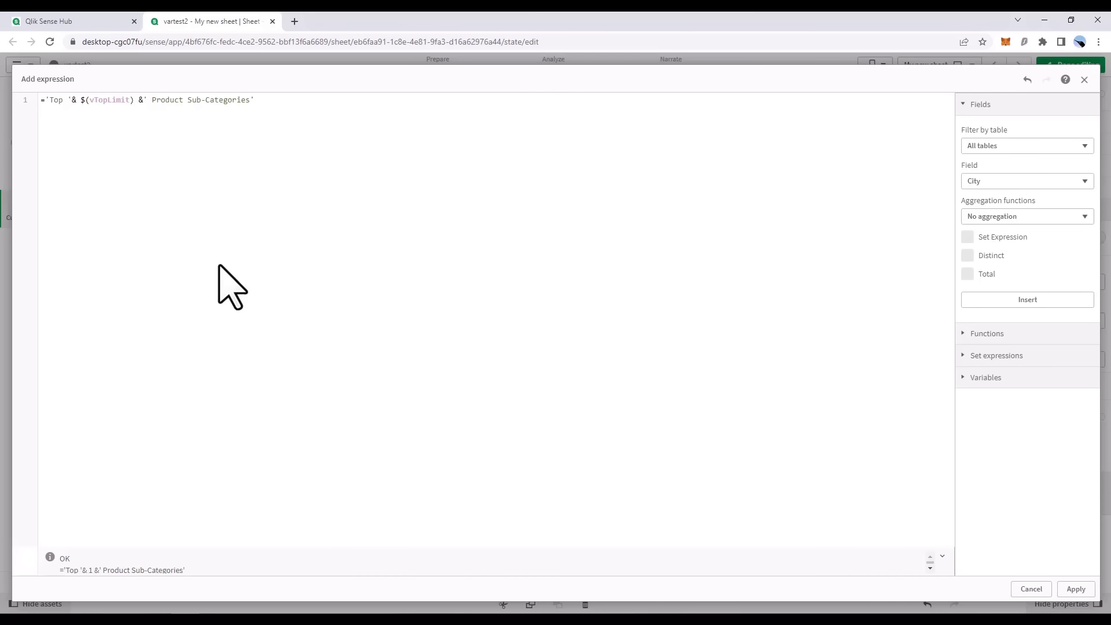
pyautogui.click(1075, 589)
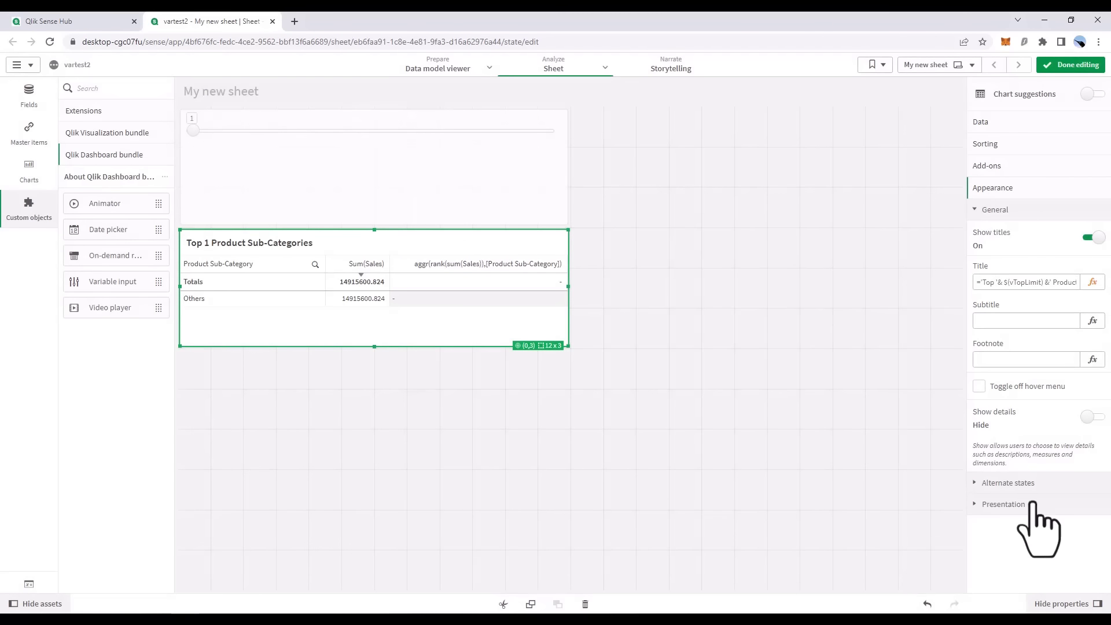
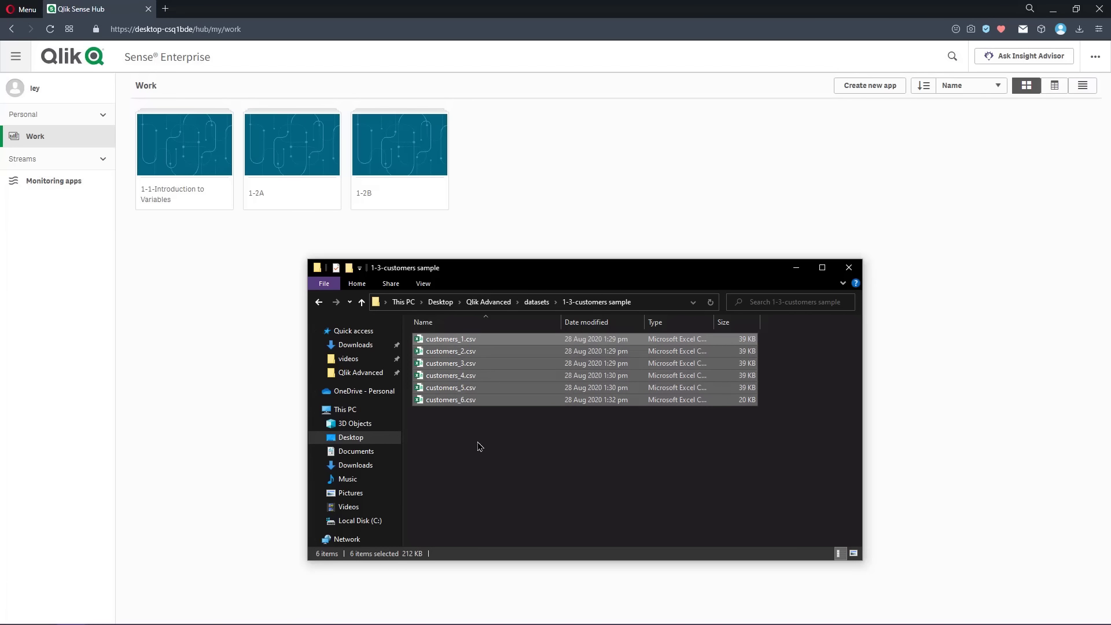
# Create a new app named 1-3-dynamic loading in the Qlik Sense hub and open its data load editor
pyautogui.click(641, 207)
pyautogui.click(856, 86)
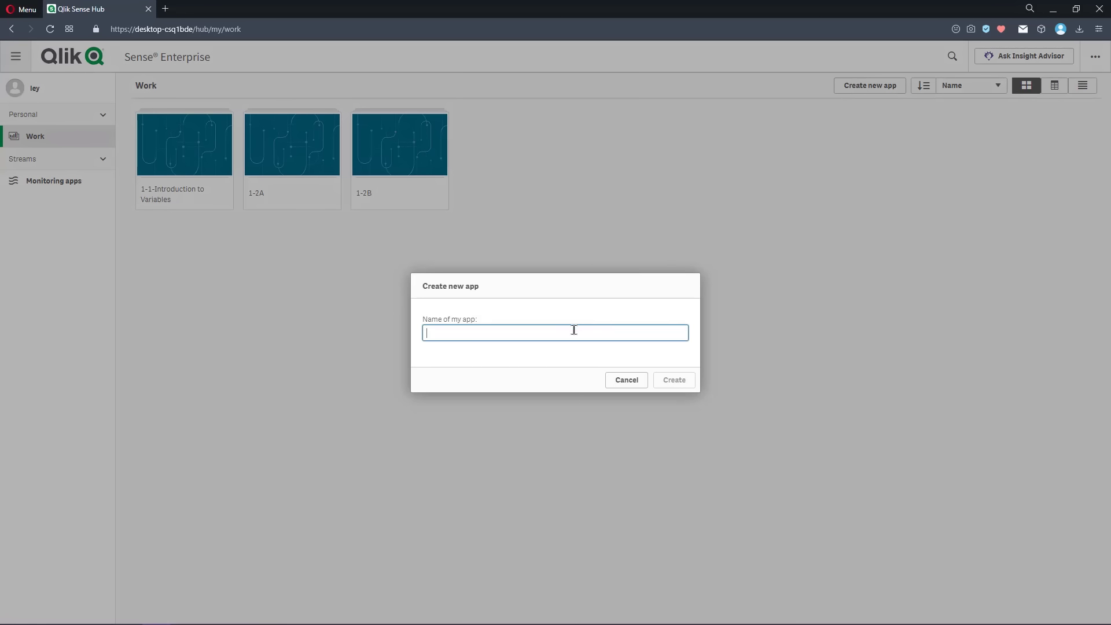
pyautogui.write('1-3-dynamic loading')
pyautogui.click(668, 382)
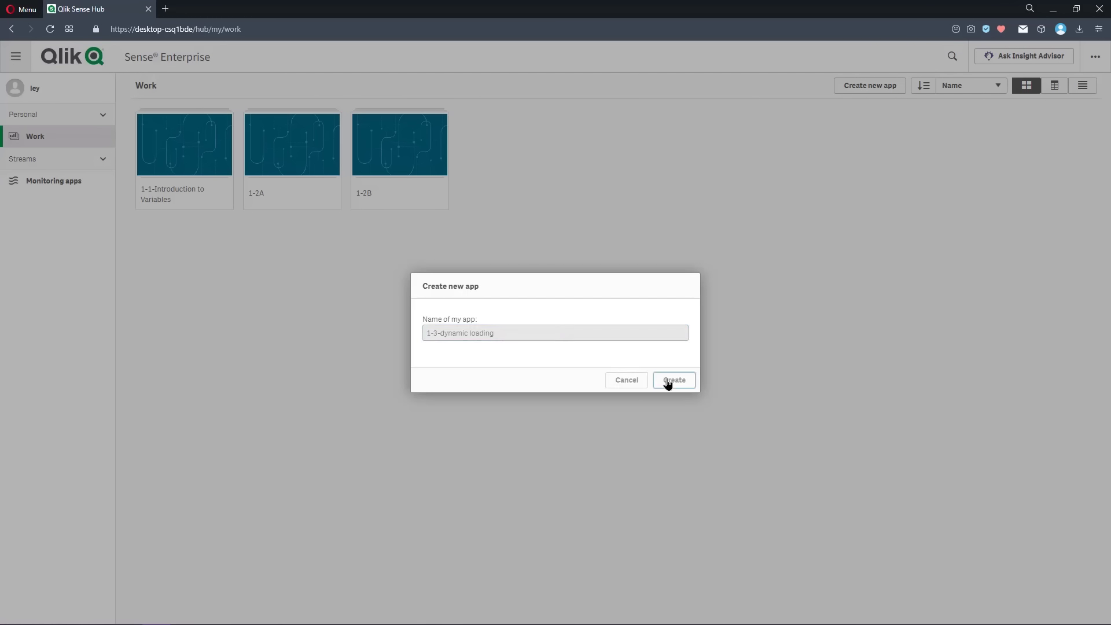
pyautogui.click(664, 379)
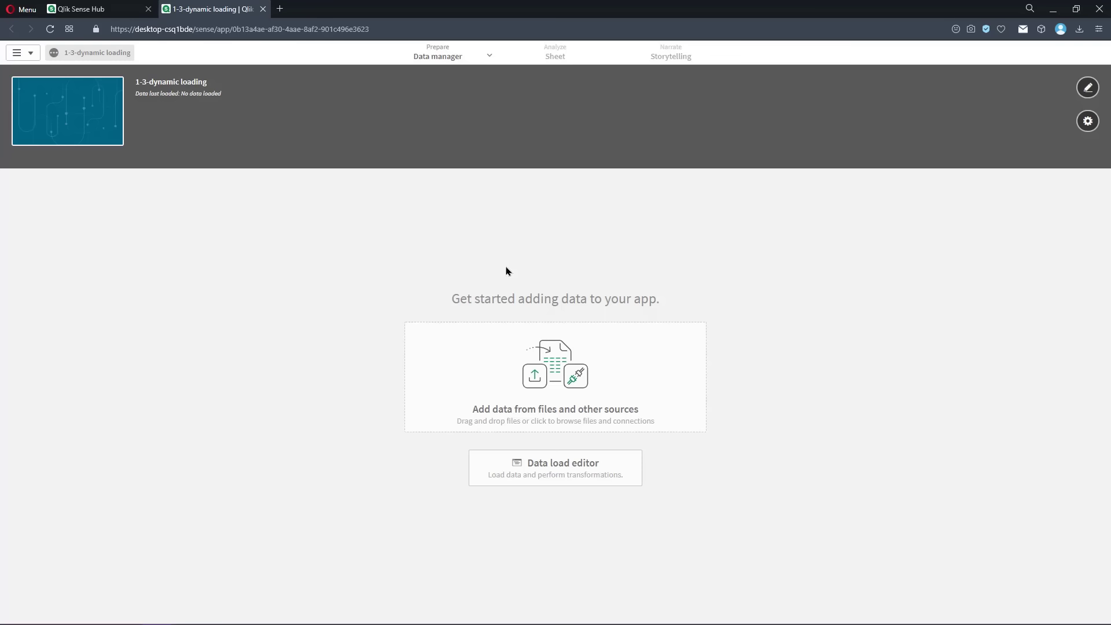
pyautogui.click(490, 55)
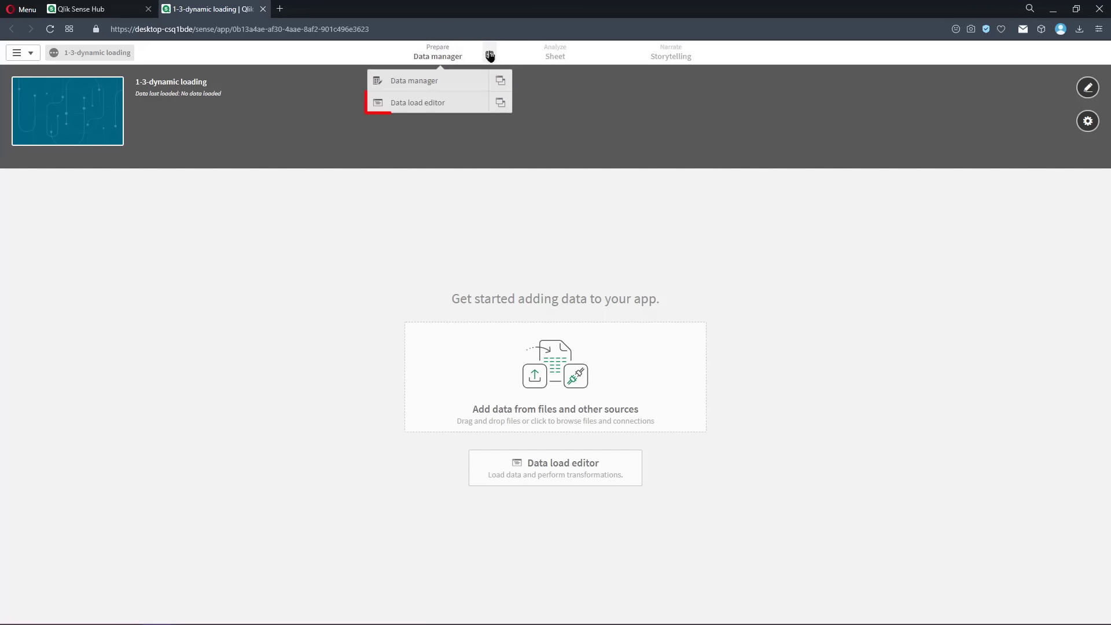
pyautogui.click(467, 104)
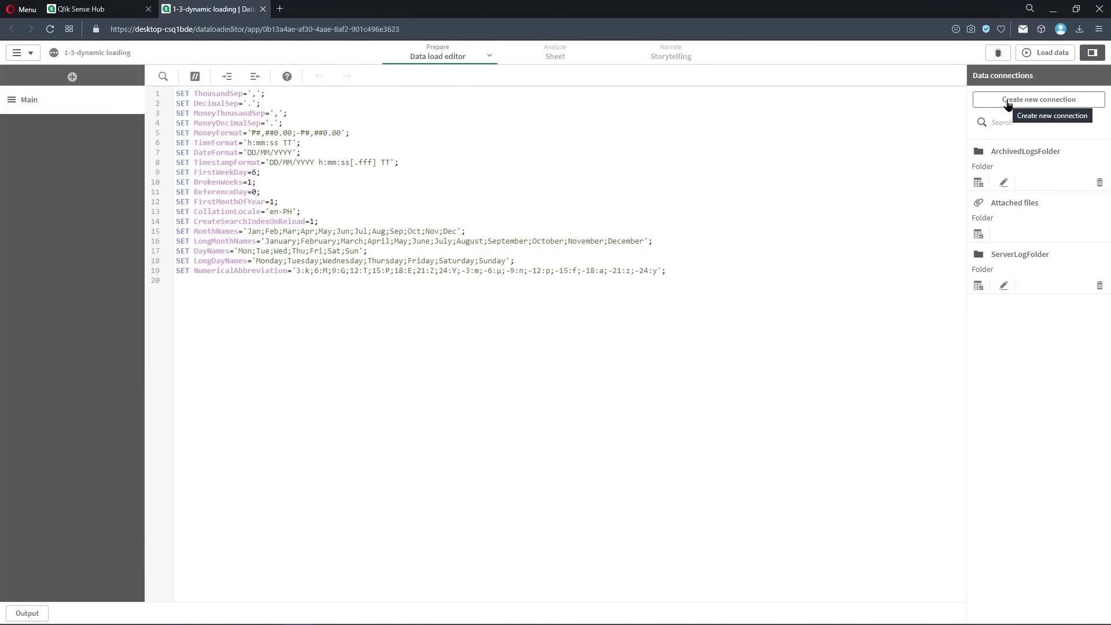
# Create a folder data connection named customer folder pointing to Desktop\Qlik Advanced\datasets\1-3-customers sample
pyautogui.click(1009, 105)
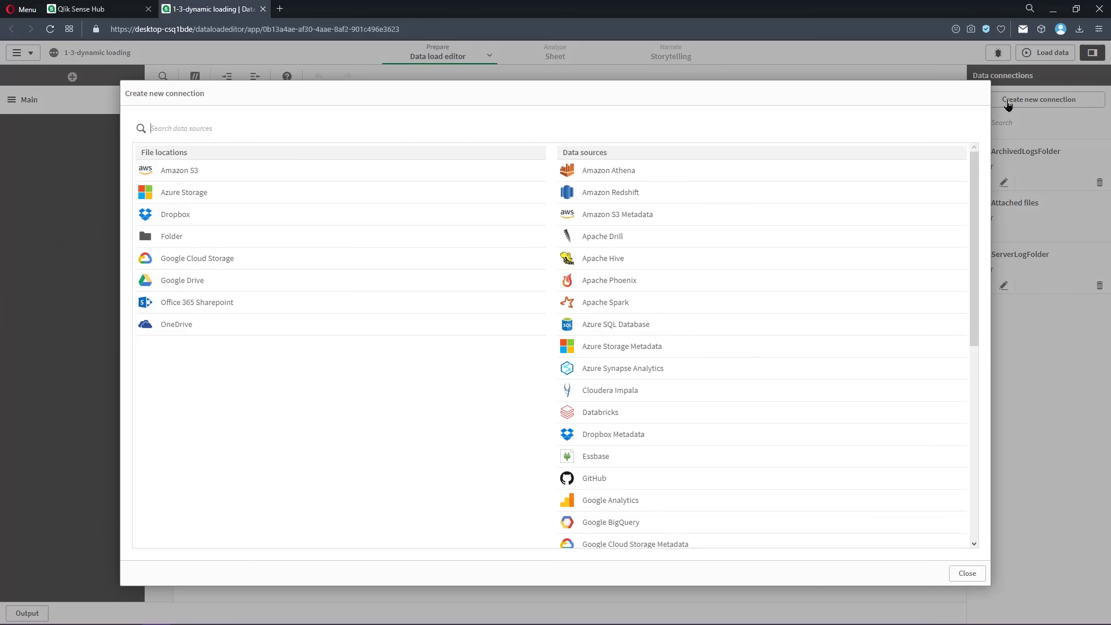
pyautogui.click(280, 239)
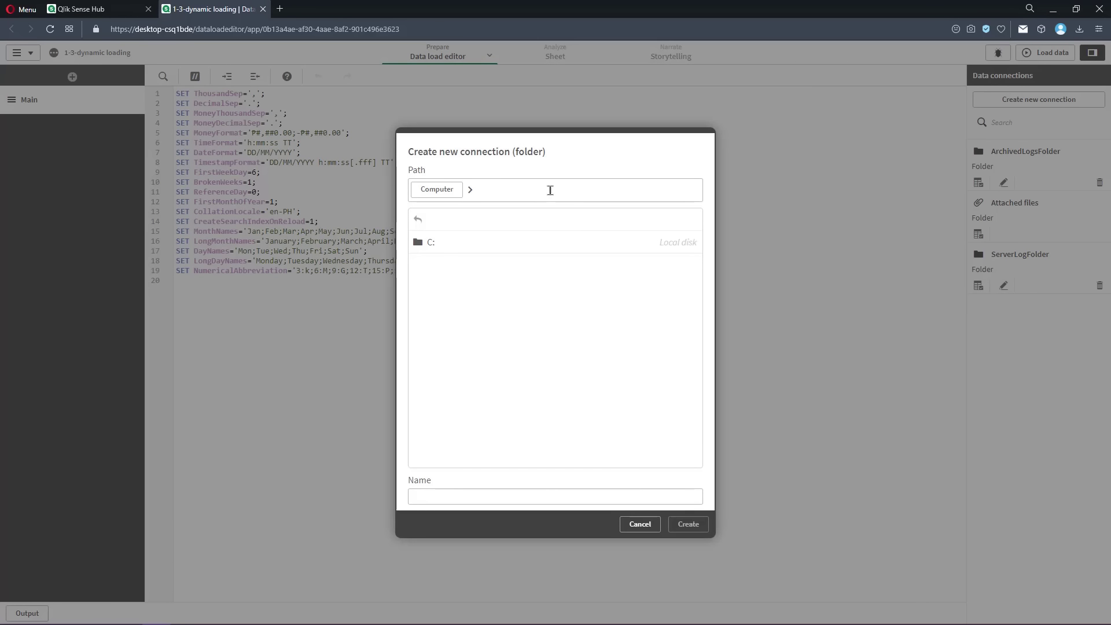
pyautogui.click(550, 191)
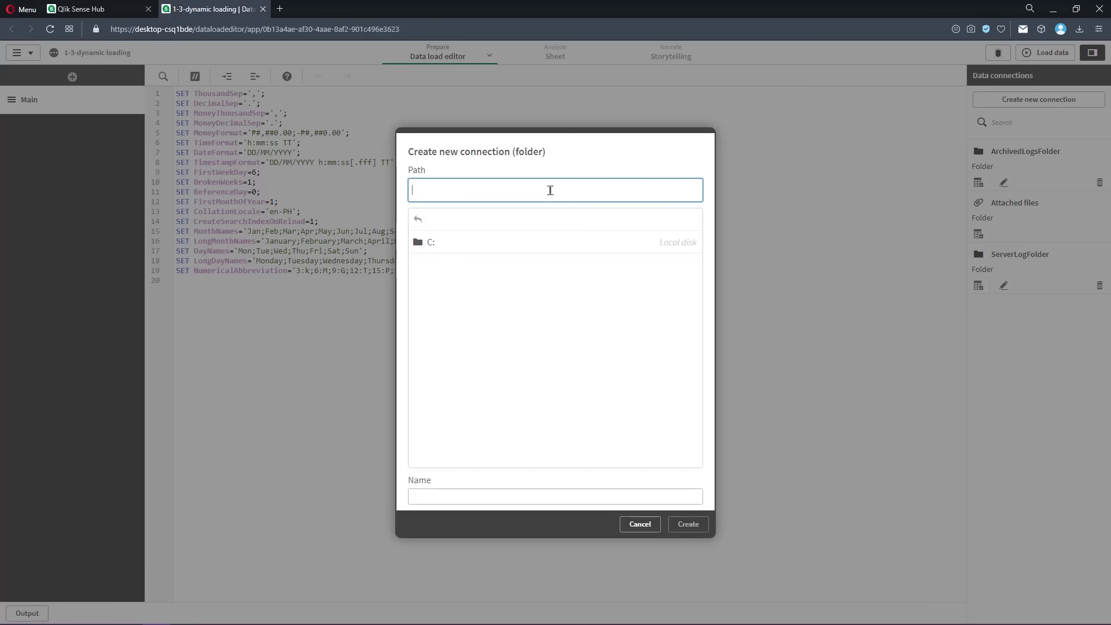
pyautogui.write('C:\\Users\\Ley\\Desktop\\Qlik Advanced\\datasets\\1-3-customers sample')
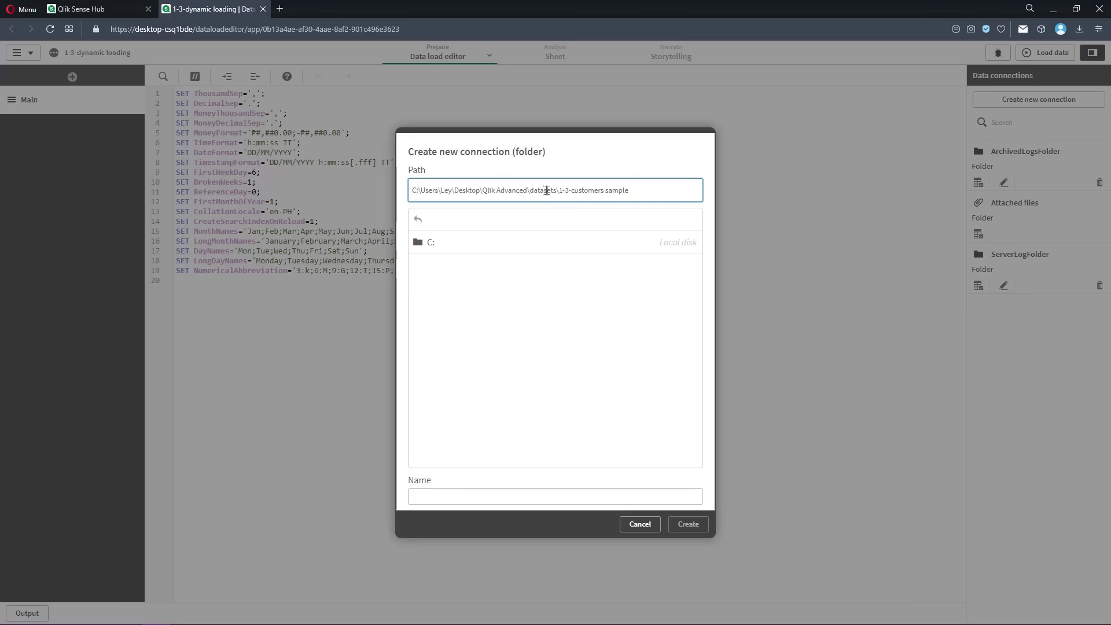
pyautogui.click(545, 367)
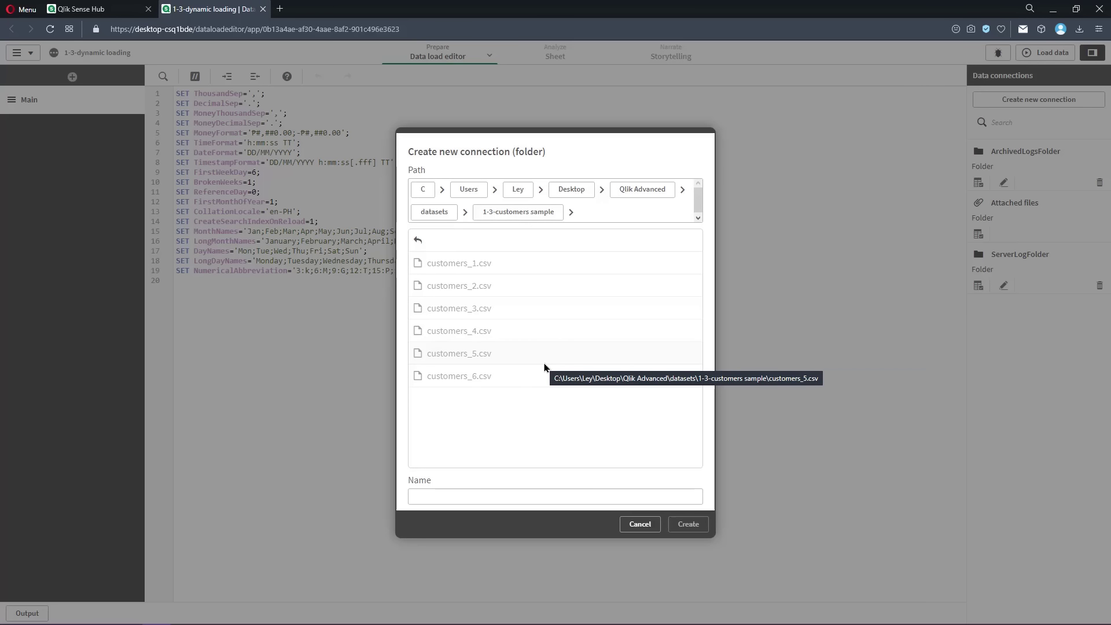
pyautogui.click(531, 498)
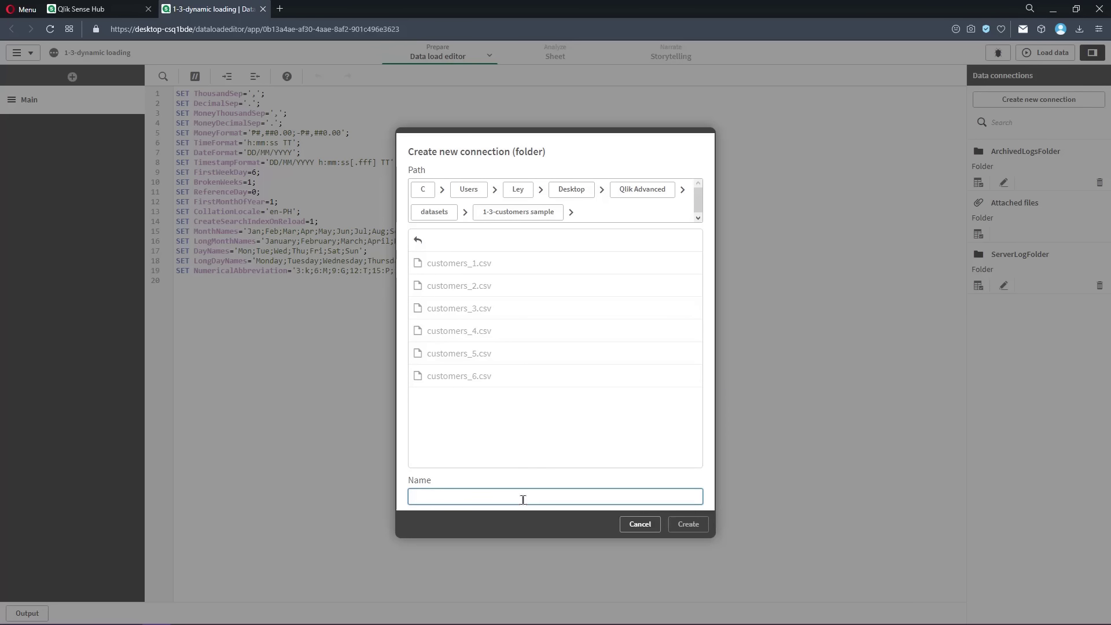
pyautogui.write('customer fole')
pyautogui.press('BackSpace')
pyautogui.write('der')
pyautogui.click(688, 524)
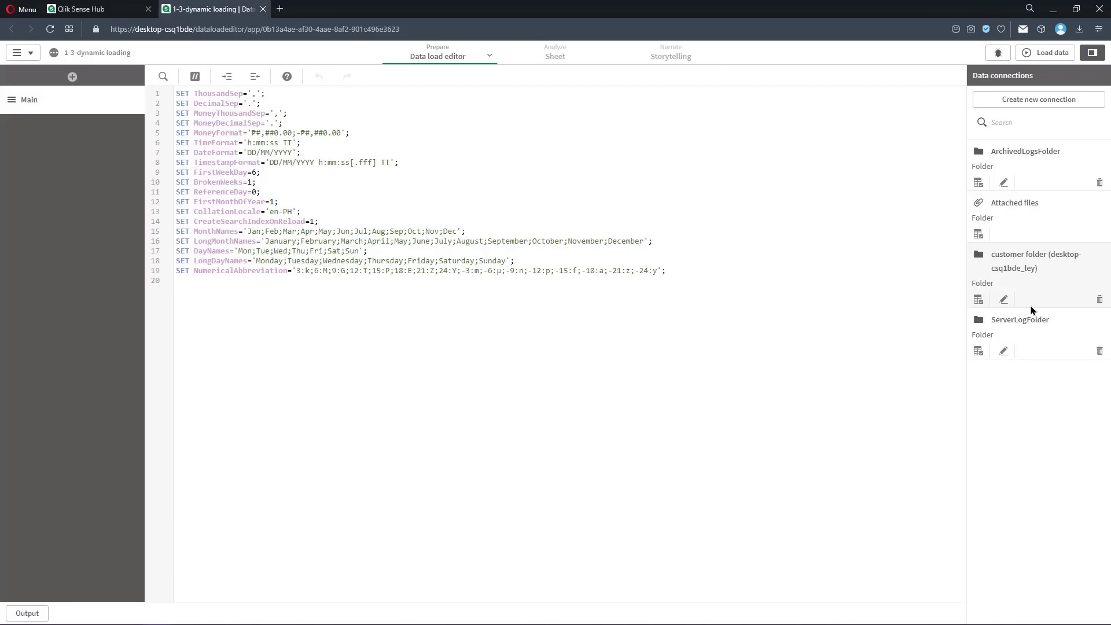
# Insert the load script for all fields of customers_1.csv from the customer folder connection and examine its file name
pyautogui.click(979, 305)
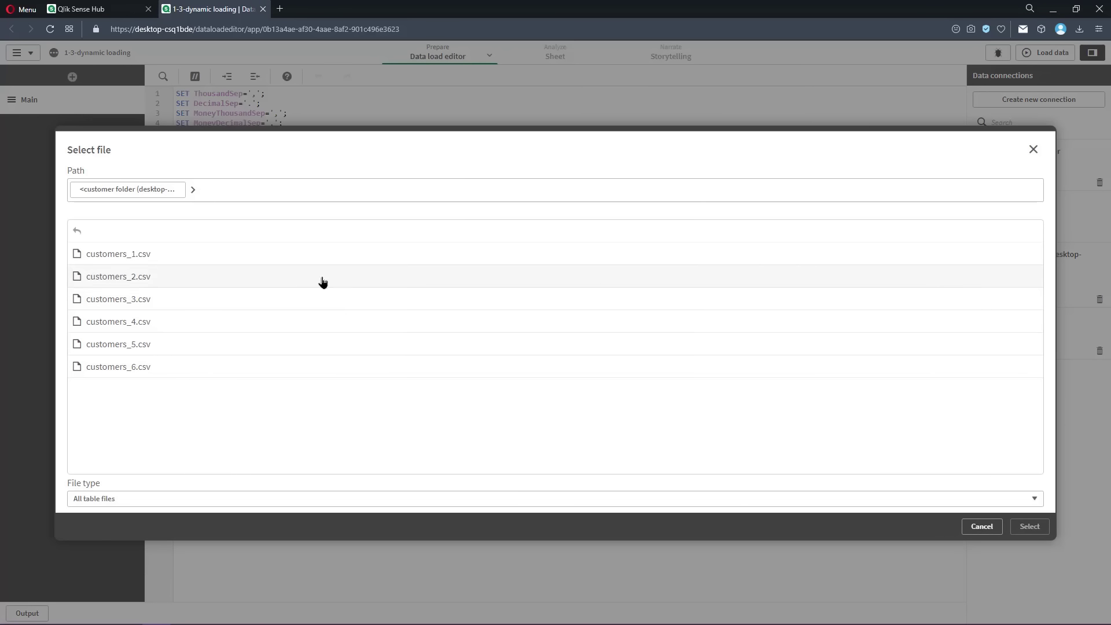
pyautogui.click(279, 260)
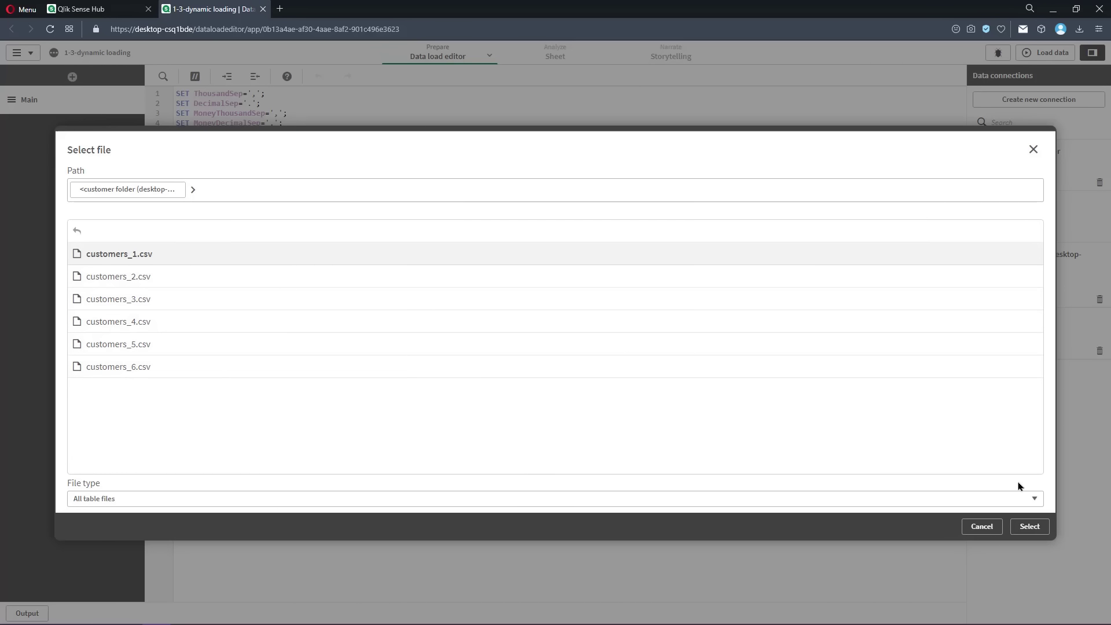
pyautogui.click(1026, 526)
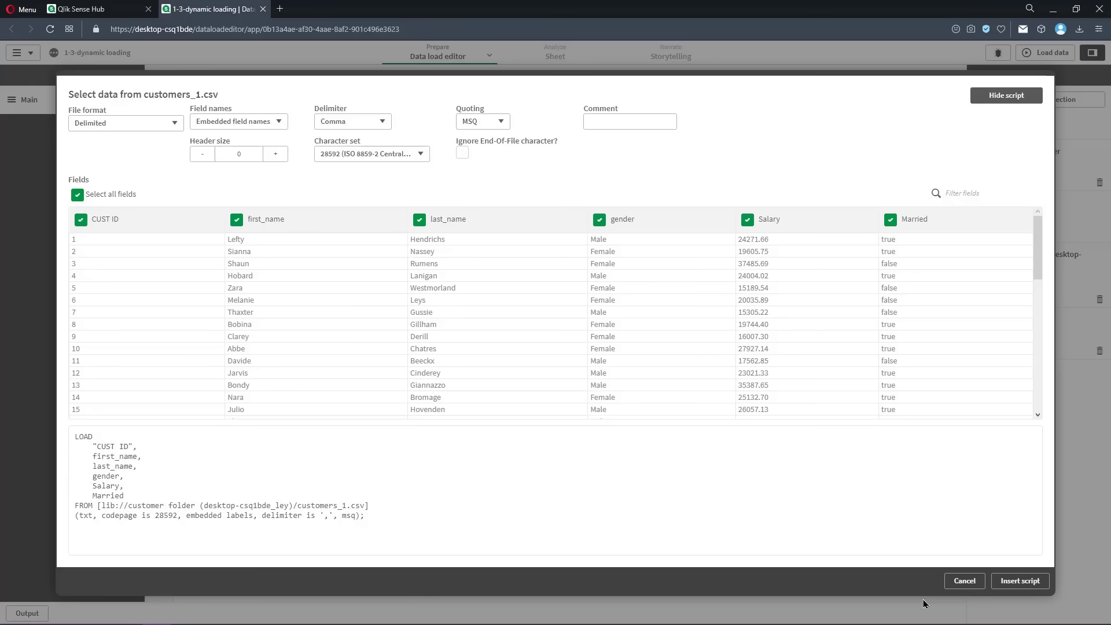
pyautogui.click(1019, 585)
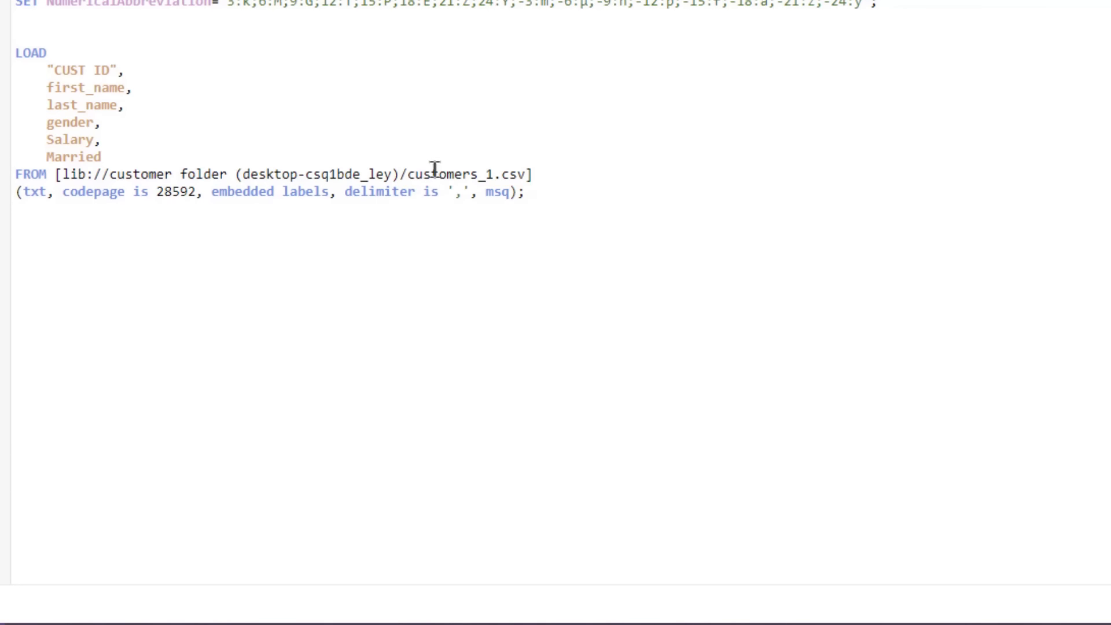
pyautogui.moveTo(408, 174); pyautogui.dragTo(525, 174)
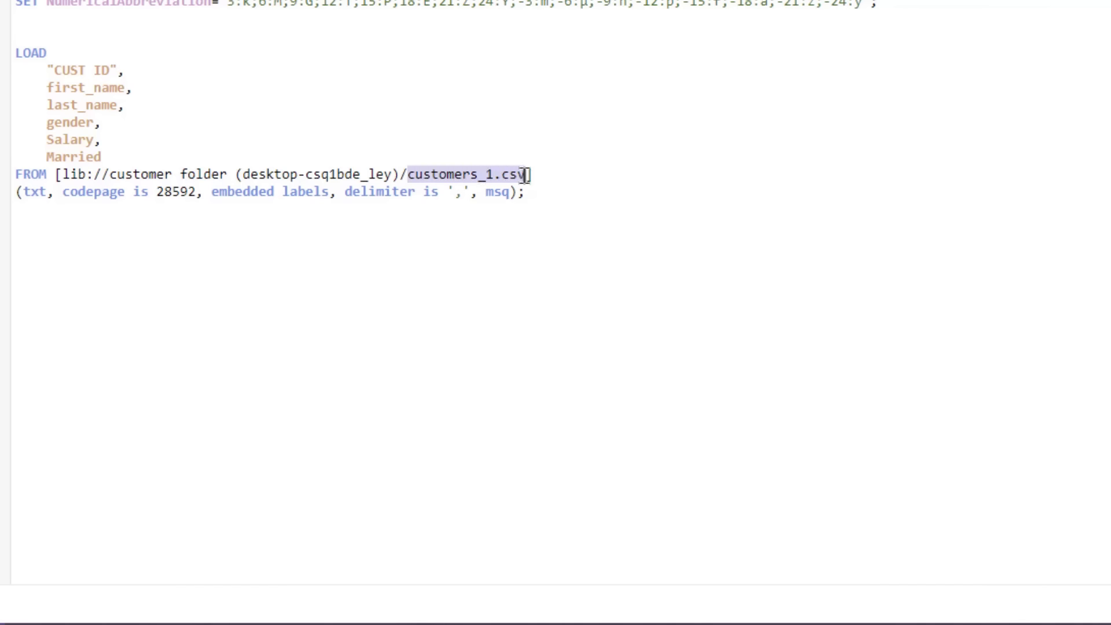
pyautogui.click(585, 174)
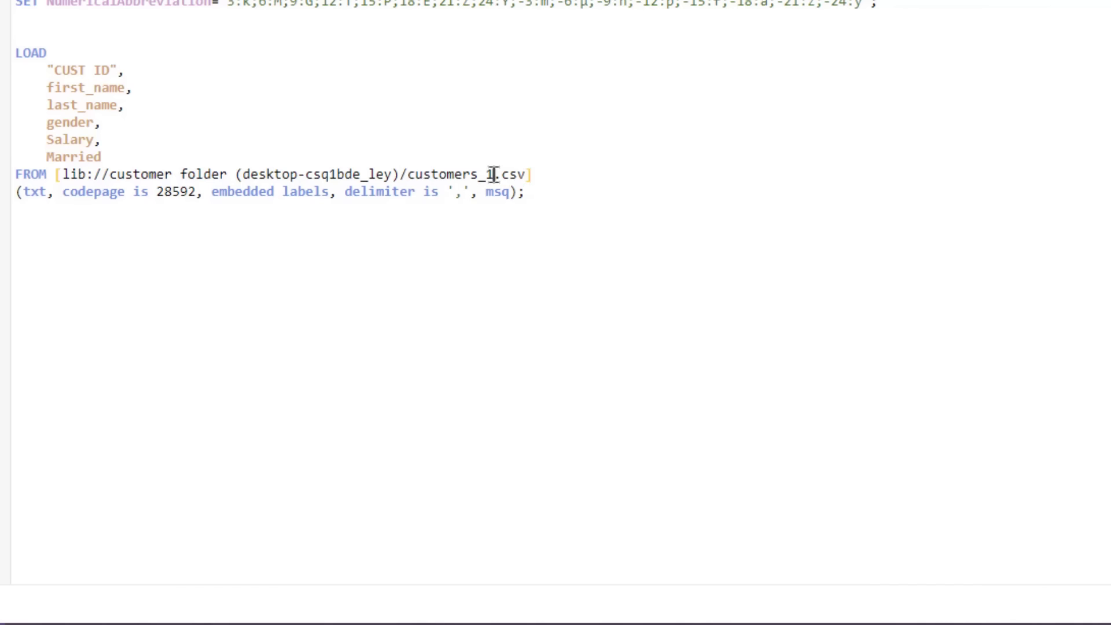
# Replace the file number in the FROM path with the wildcard, making it customers_*.csv, and load the data
pyautogui.moveTo(493, 175); pyautogui.dragTo(485, 175)
pyautogui.write('*')
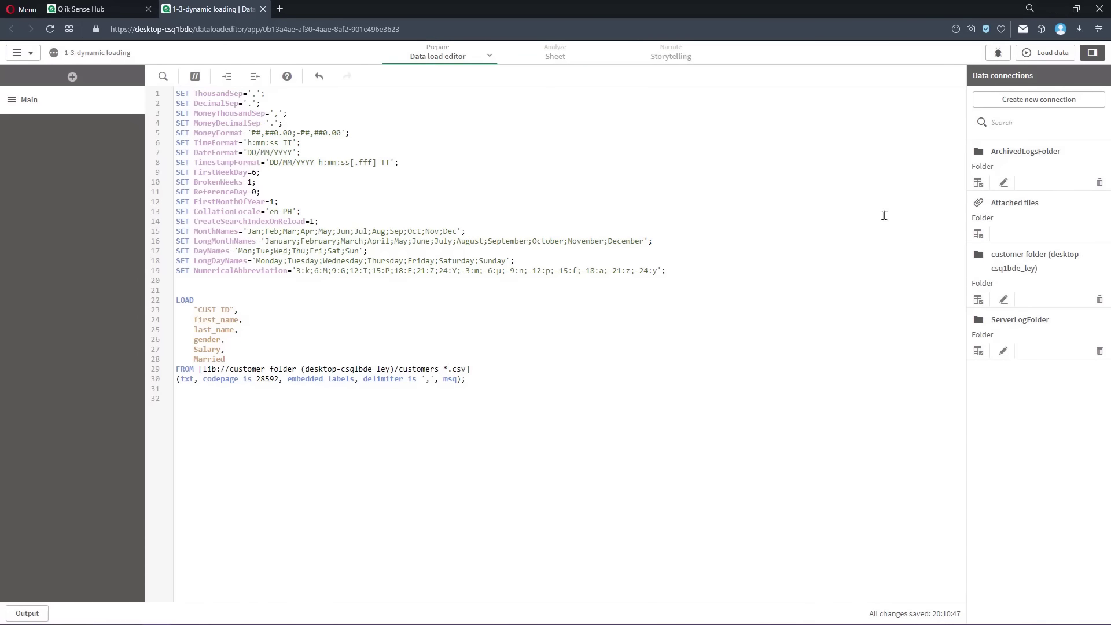
pyautogui.click(1054, 56)
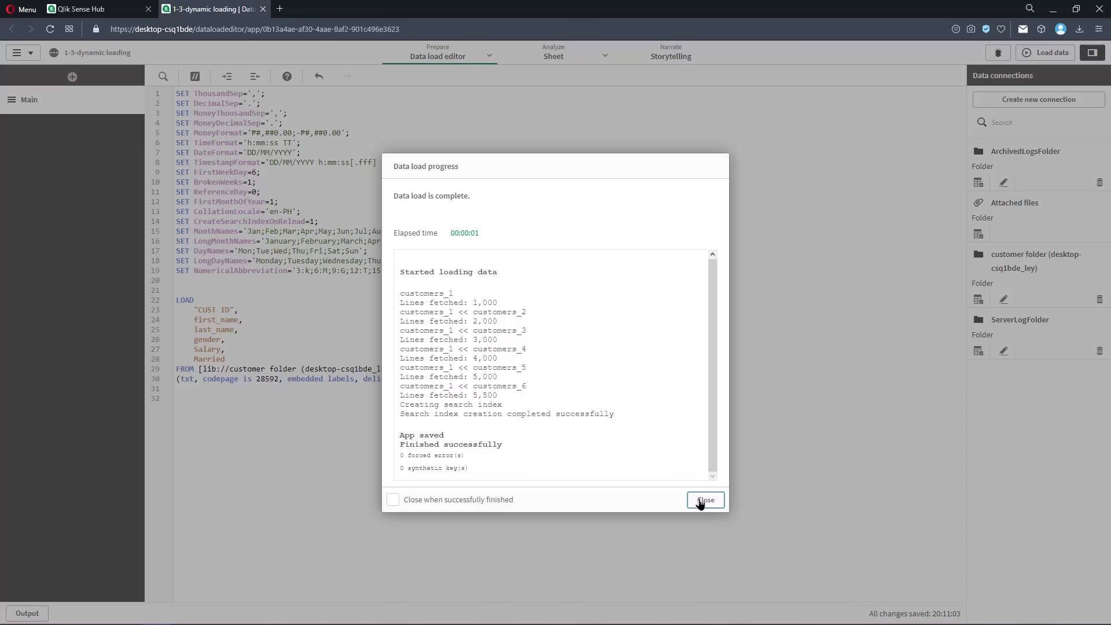
pyautogui.click(703, 503)
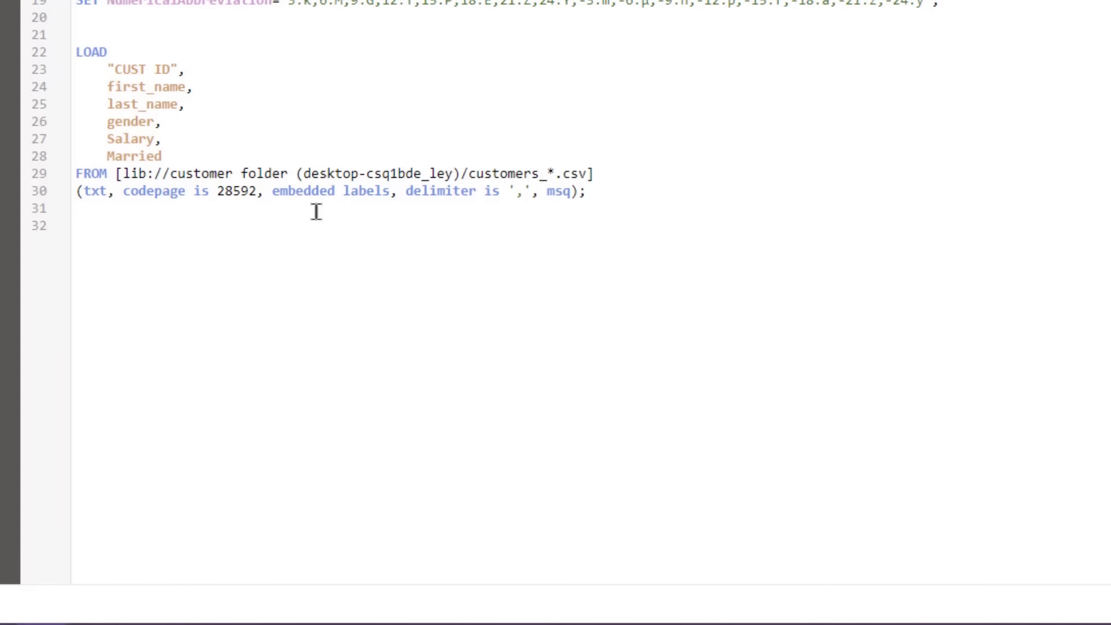
# Add the field Filename() as filetag after Married in the LOAD statement and reload the data
pyautogui.click(177, 156)
pyautogui.press('Return')
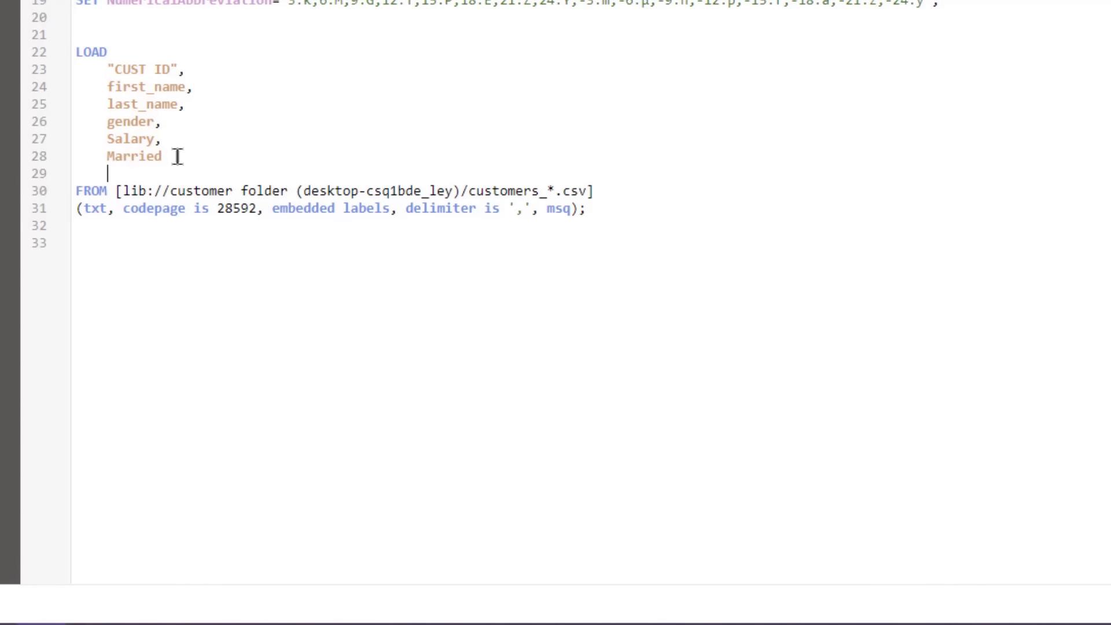
pyautogui.write(',')
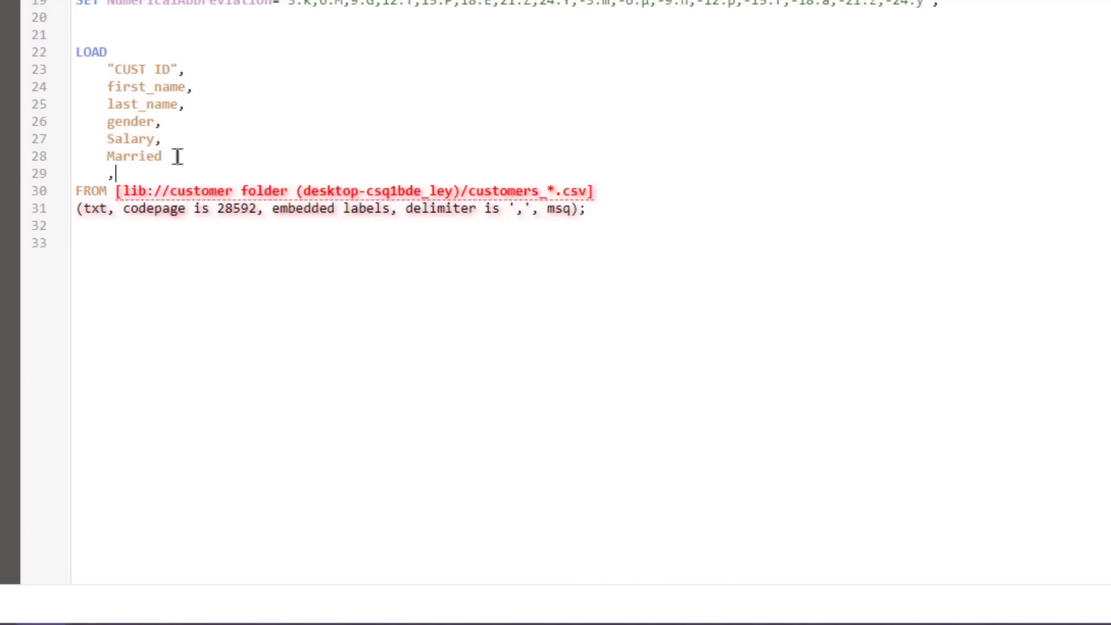
pyautogui.write('Filename')
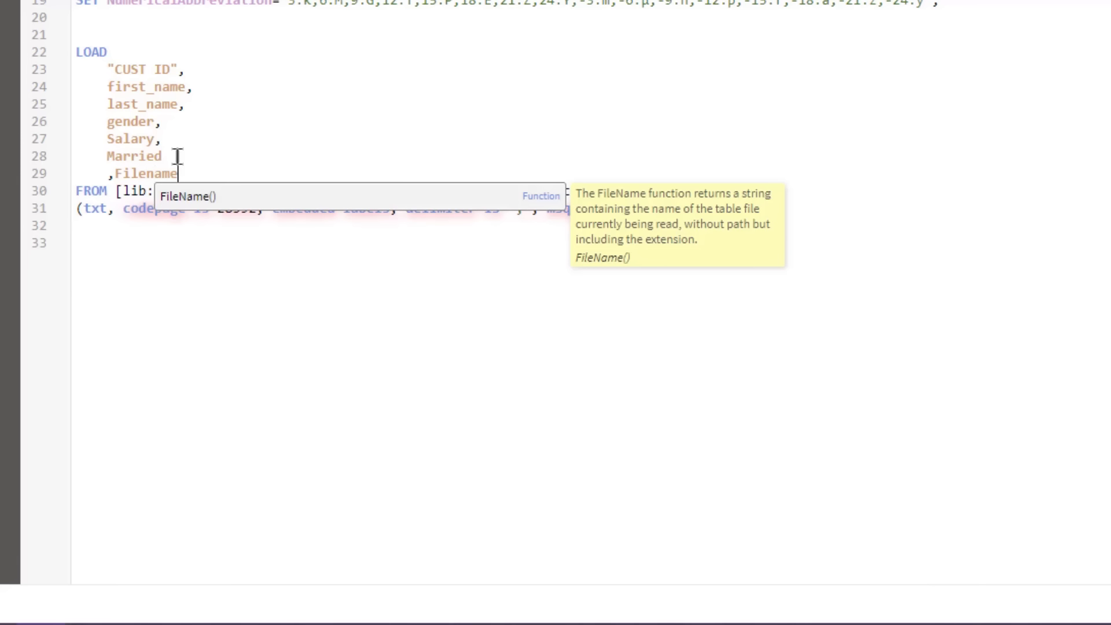
pyautogui.write('() as ')
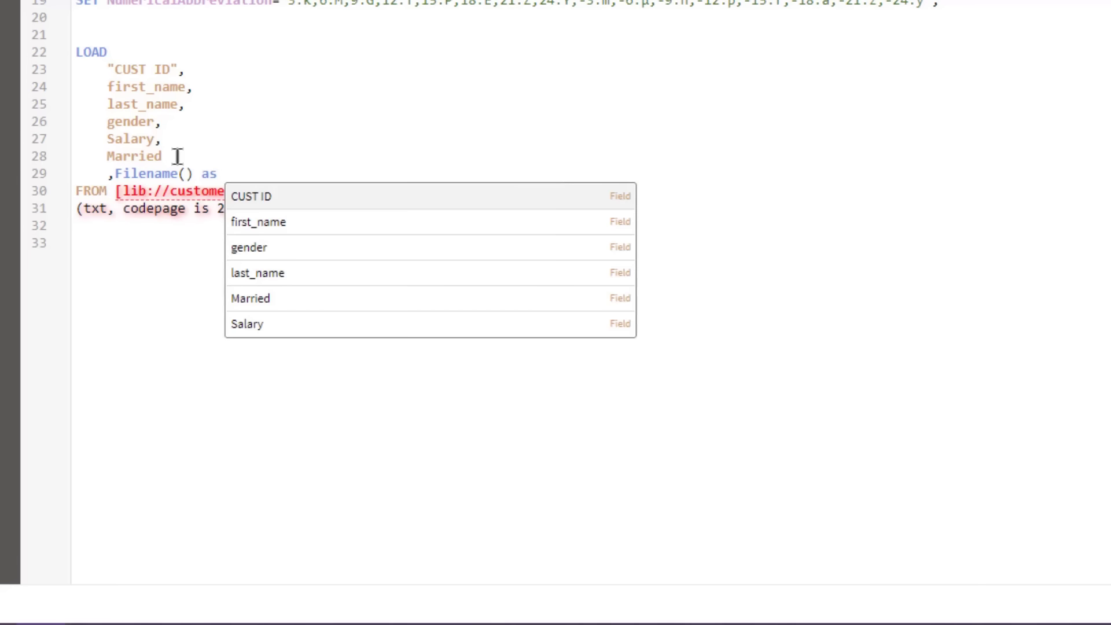
pyautogui.write('filet')
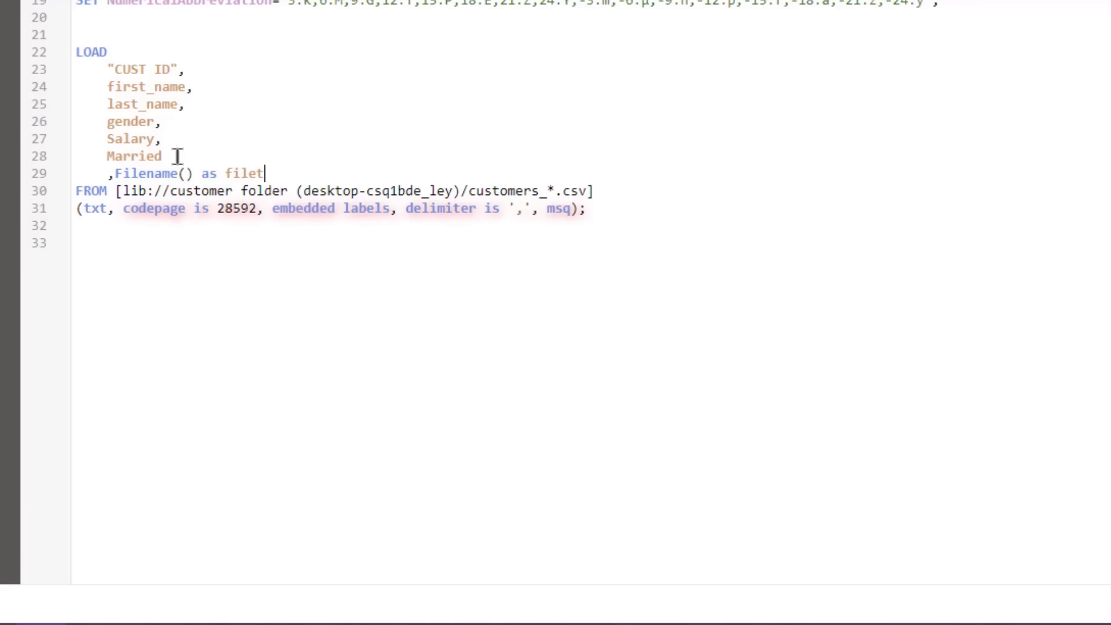
pyautogui.write('ag')
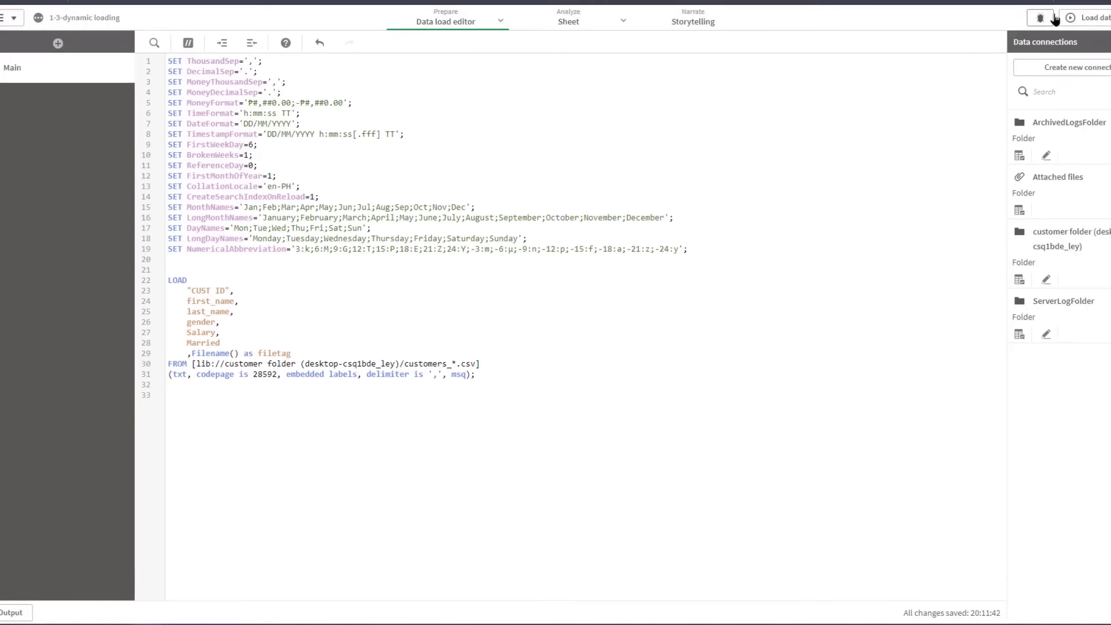
pyautogui.click(1065, 17)
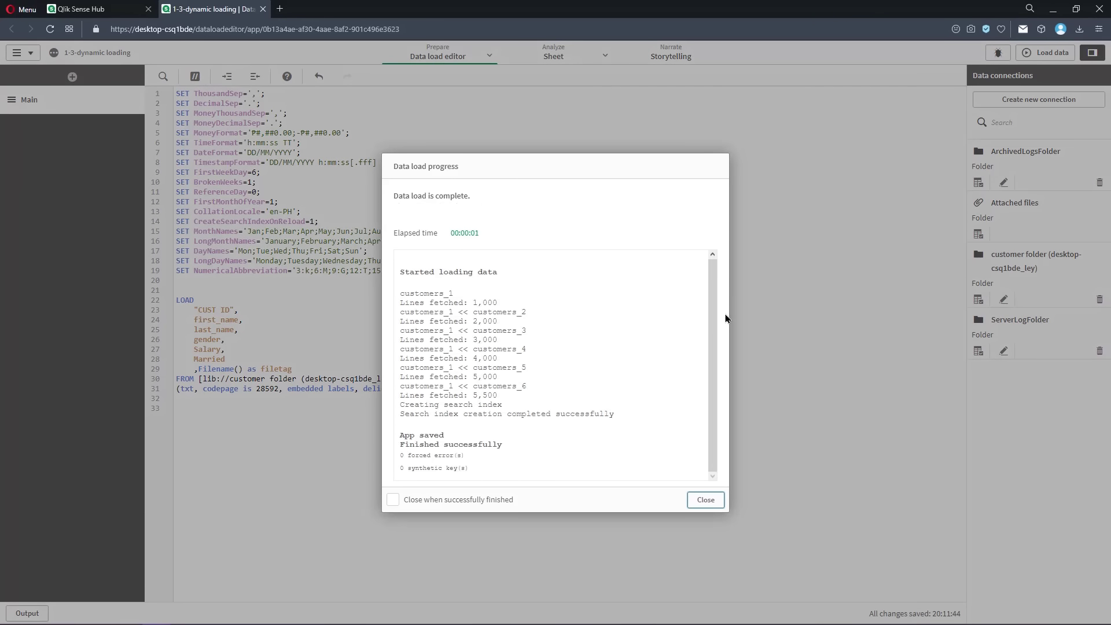
pyautogui.click(705, 501)
# Open the app's empty sheet for editing and add the filetag field to it as a visualization
pyautogui.click(566, 58)
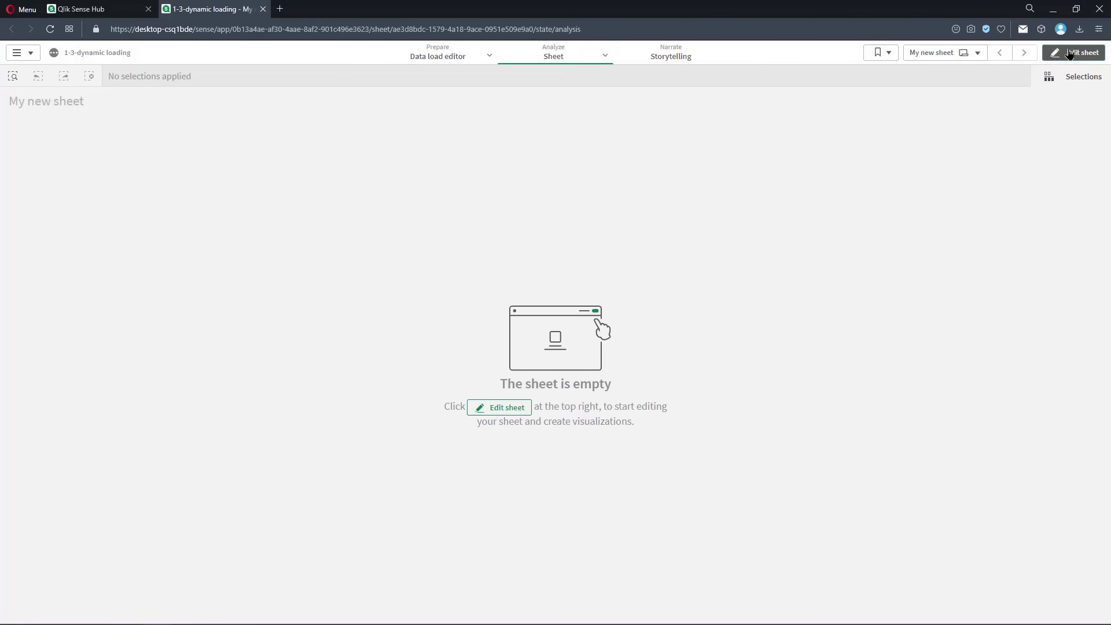
pyautogui.click(1070, 52)
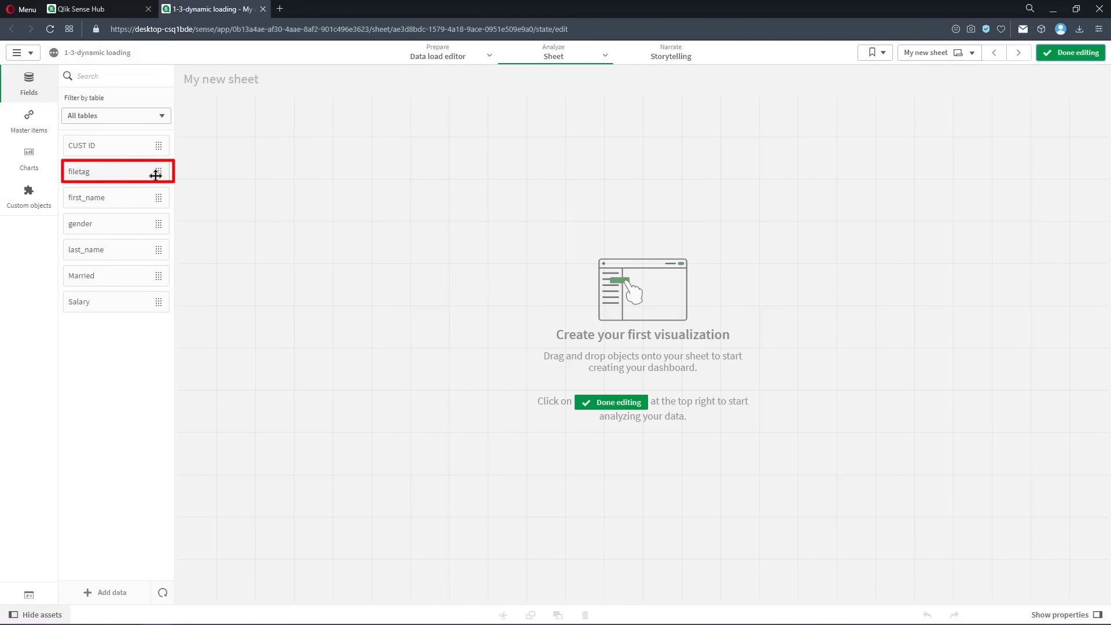
pyautogui.moveTo(157, 171); pyautogui.dragTo(323, 172)
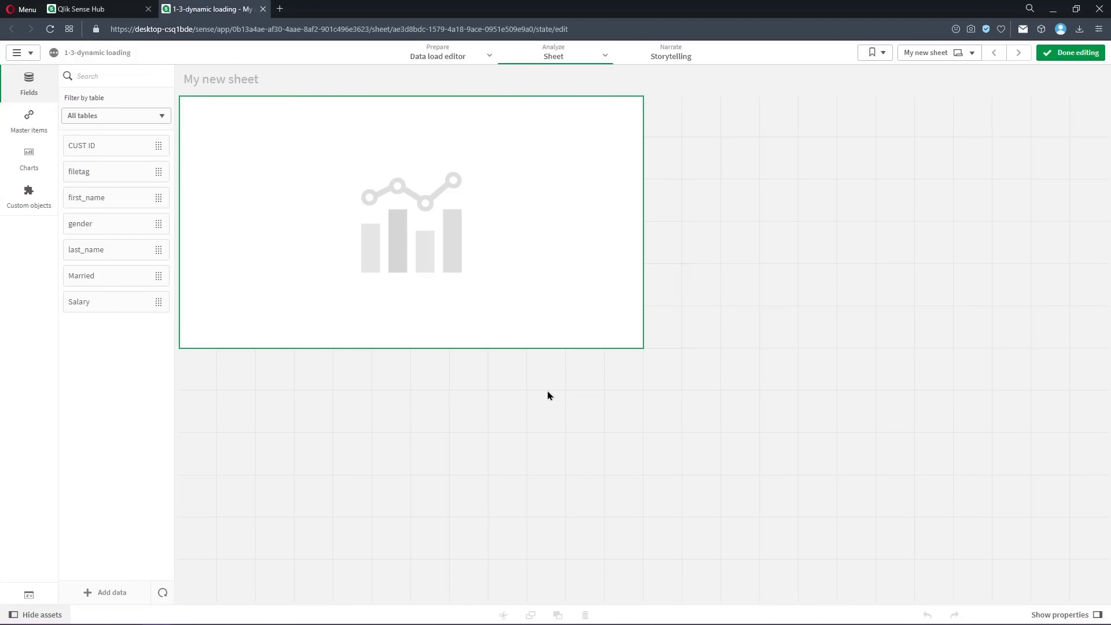
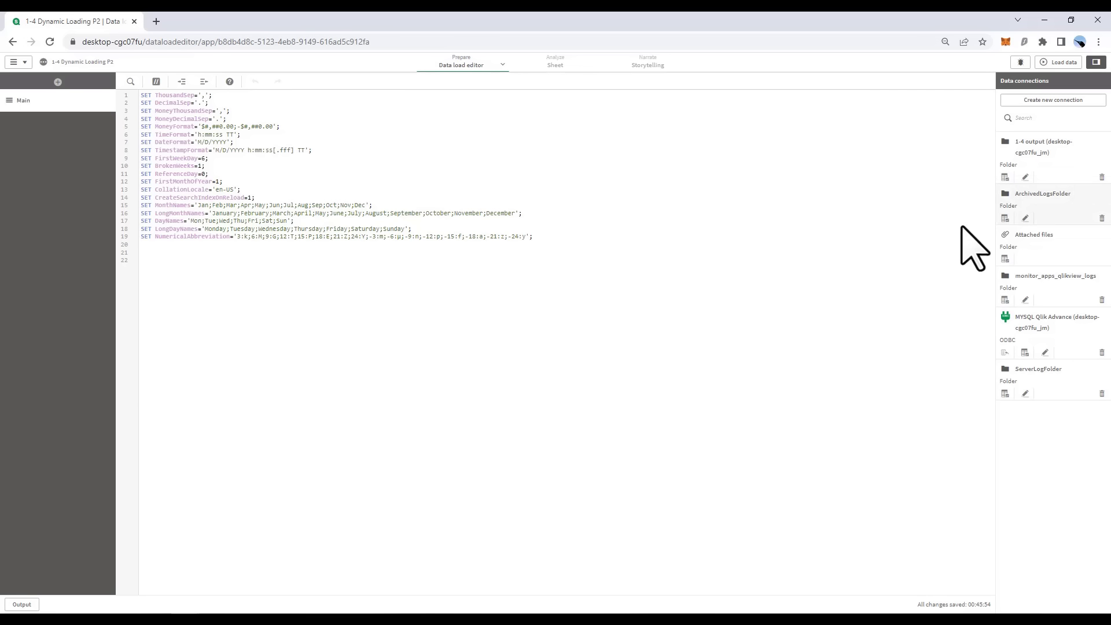
# Examine the contents of the 1-4 output folder connection and the qlikadv_gametransactions rows in MySQL Workbench
pyautogui.click(1005, 177)
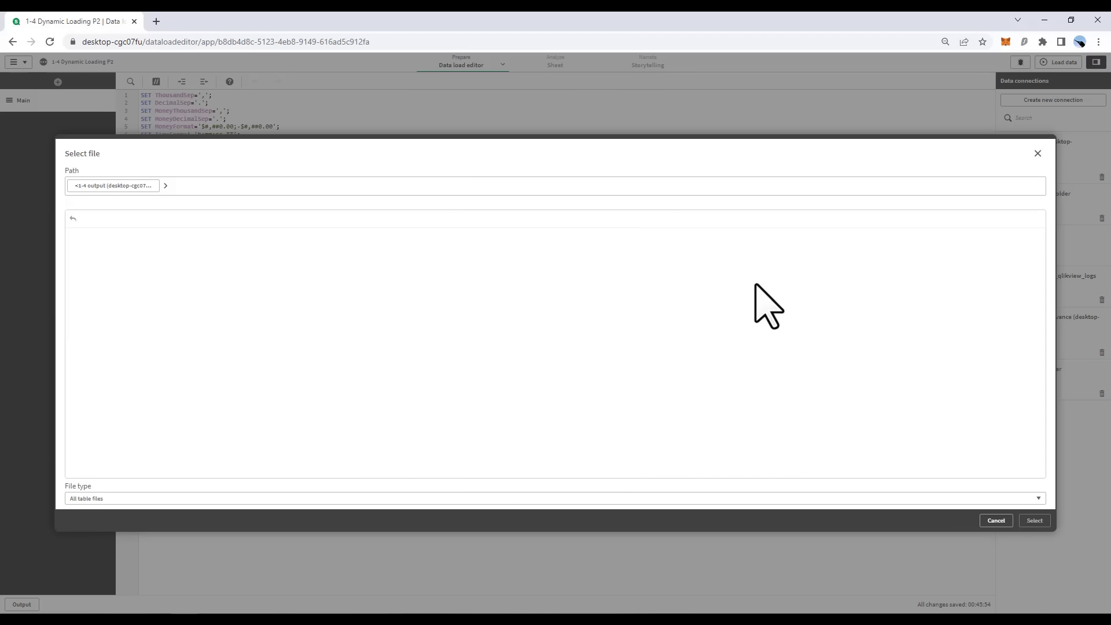
pyautogui.click(996, 521)
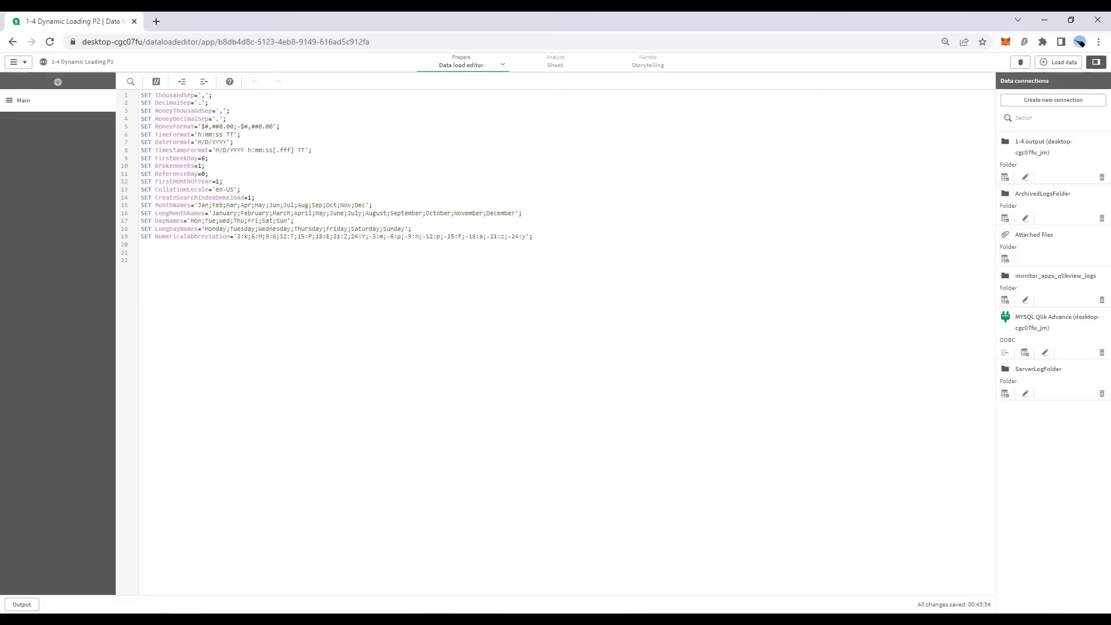
pyautogui.hotkey('alt', 'Tab')
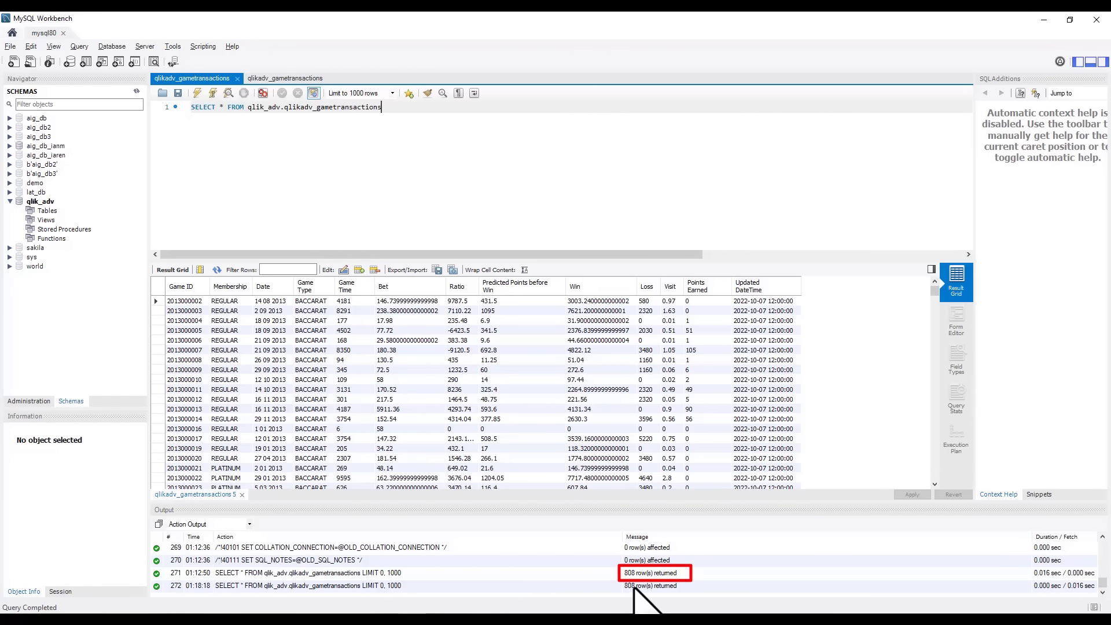
pyautogui.moveTo(935, 292); pyautogui.dragTo(935, 485)
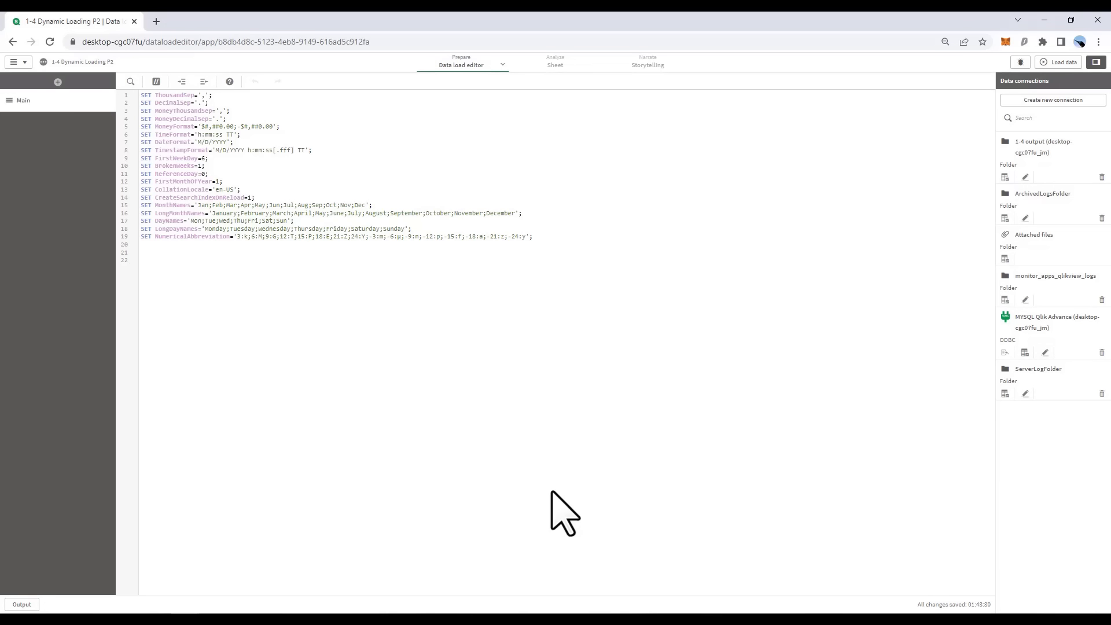
# Add a script section named Full Load to the 1-4 Dynamic Loading P2 app in Qlik Sense
pyautogui.click(57, 81)
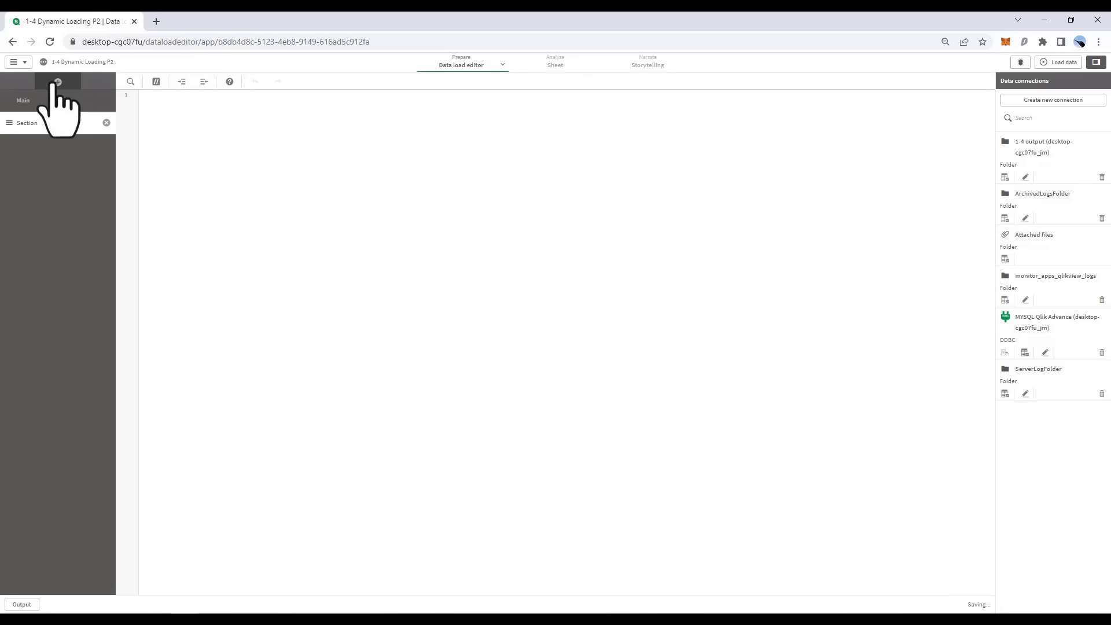
pyautogui.doubleClick(48, 123)
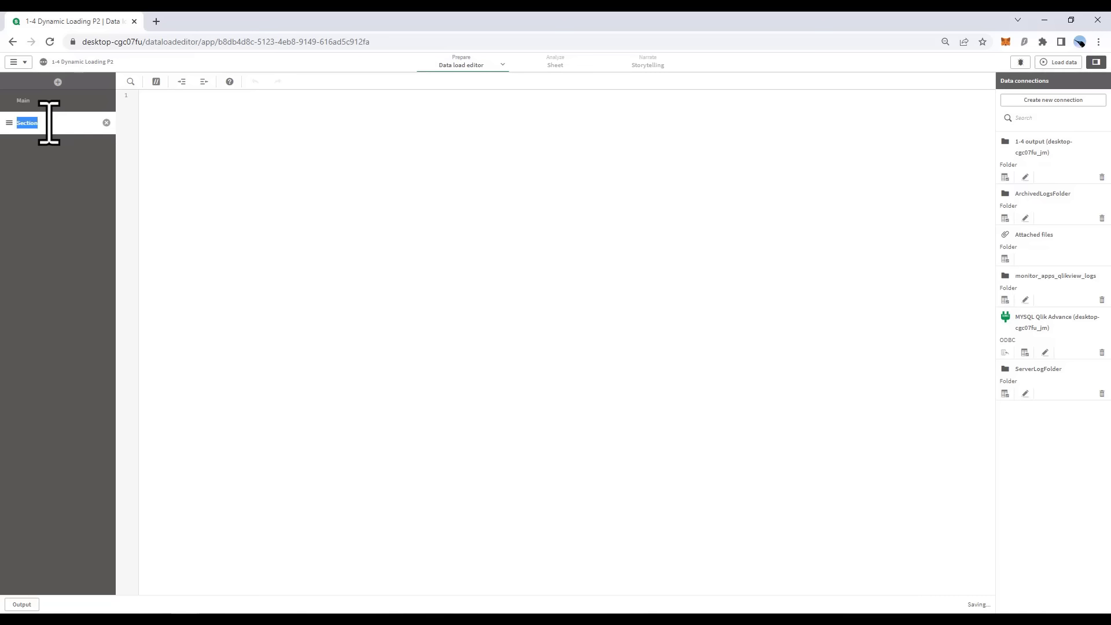
pyautogui.write('Full Load')
pyautogui.press('Return')
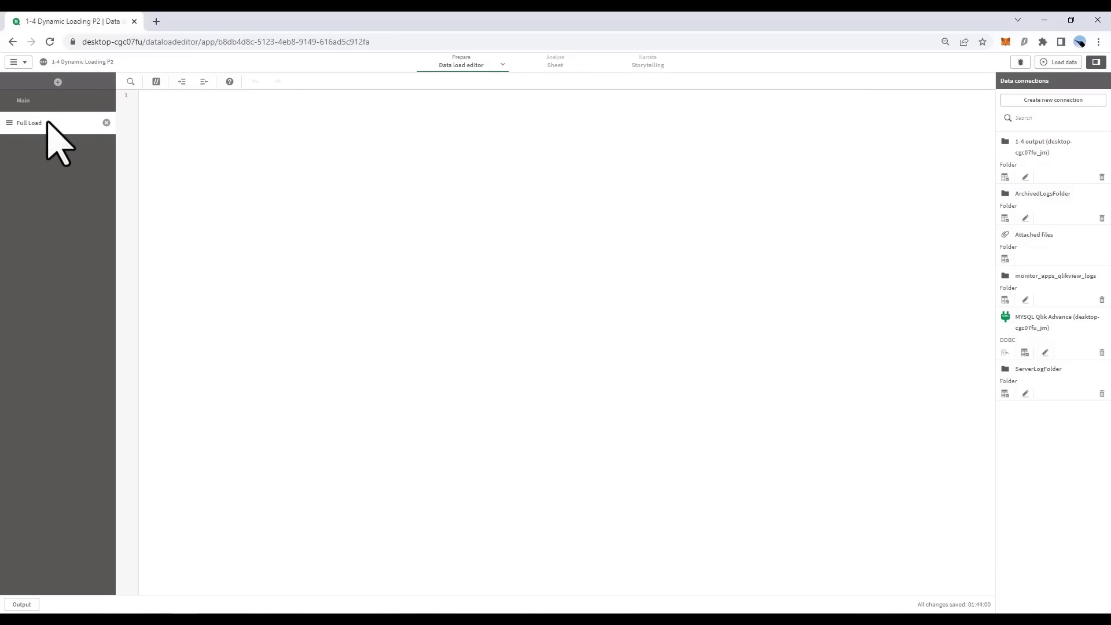
# Insert the SQL script for all fields of qlikadv_gametransactions from the MYSQL Qlik Advance connection, without a LOAD statement
pyautogui.click(1025, 352)
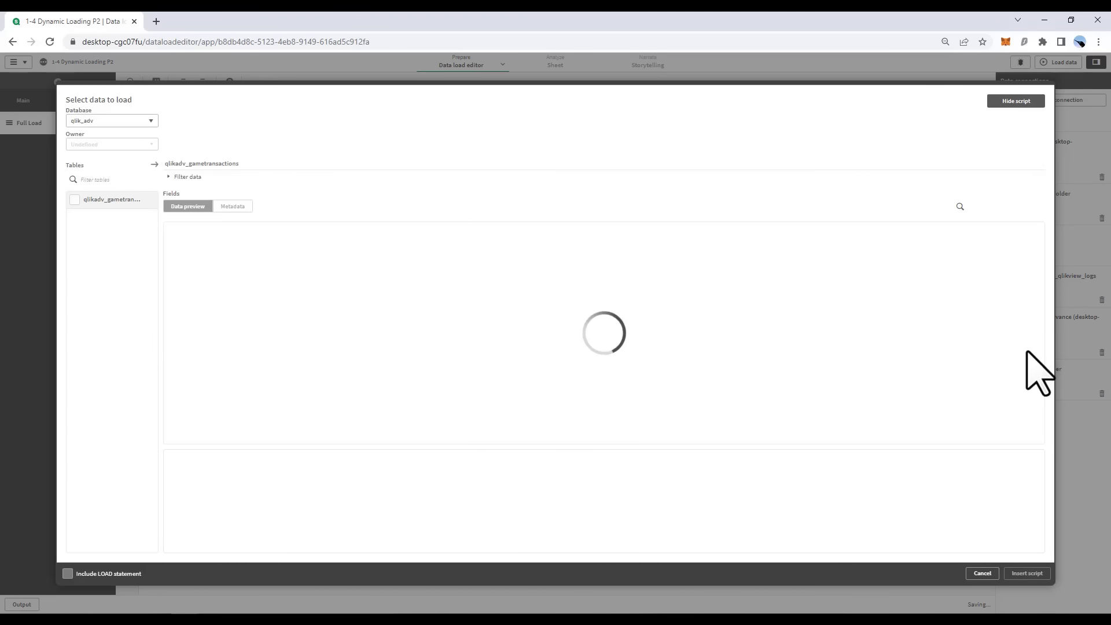
pyautogui.click(74, 200)
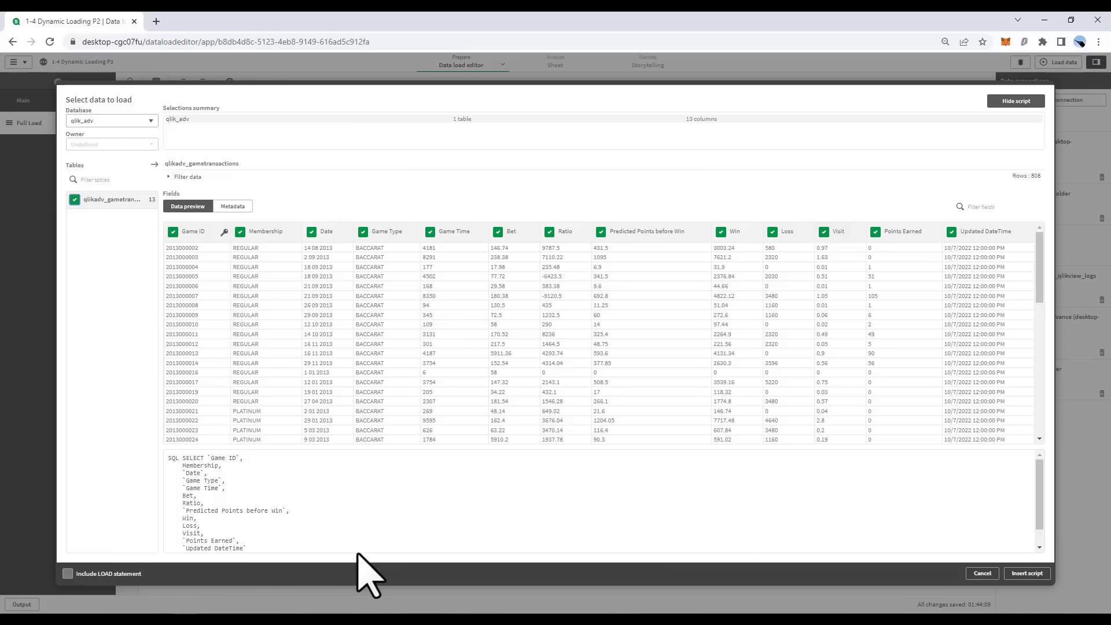
pyautogui.click(1028, 574)
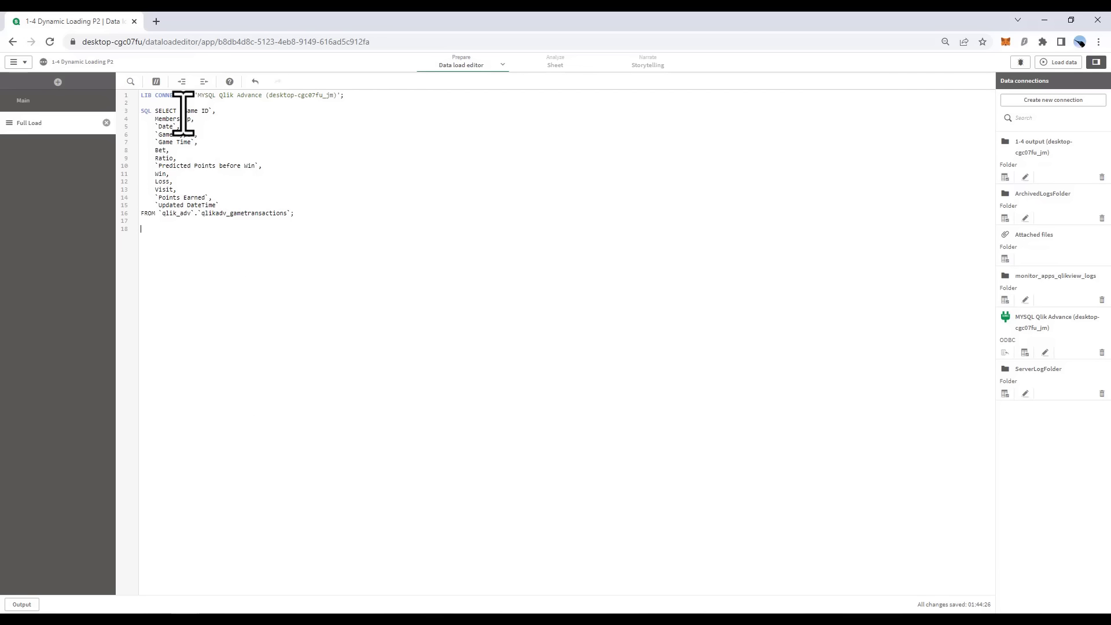
# Replace the column list in the SQL SELECT statement with *
pyautogui.moveTo(183, 111); pyautogui.dragTo(224, 207)
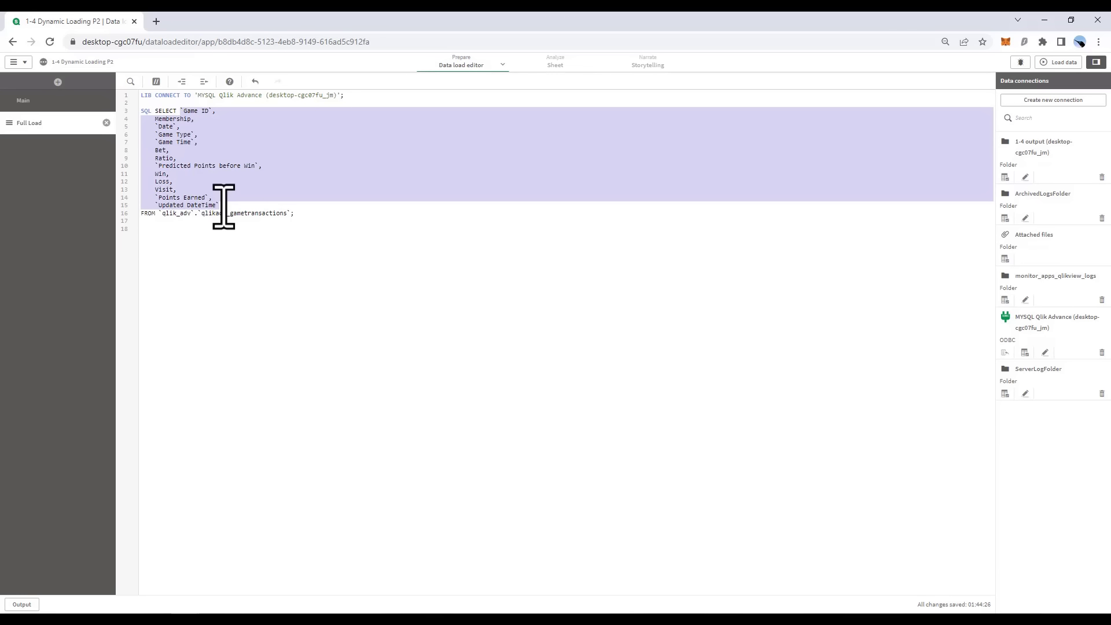
pyautogui.press('BackSpace')
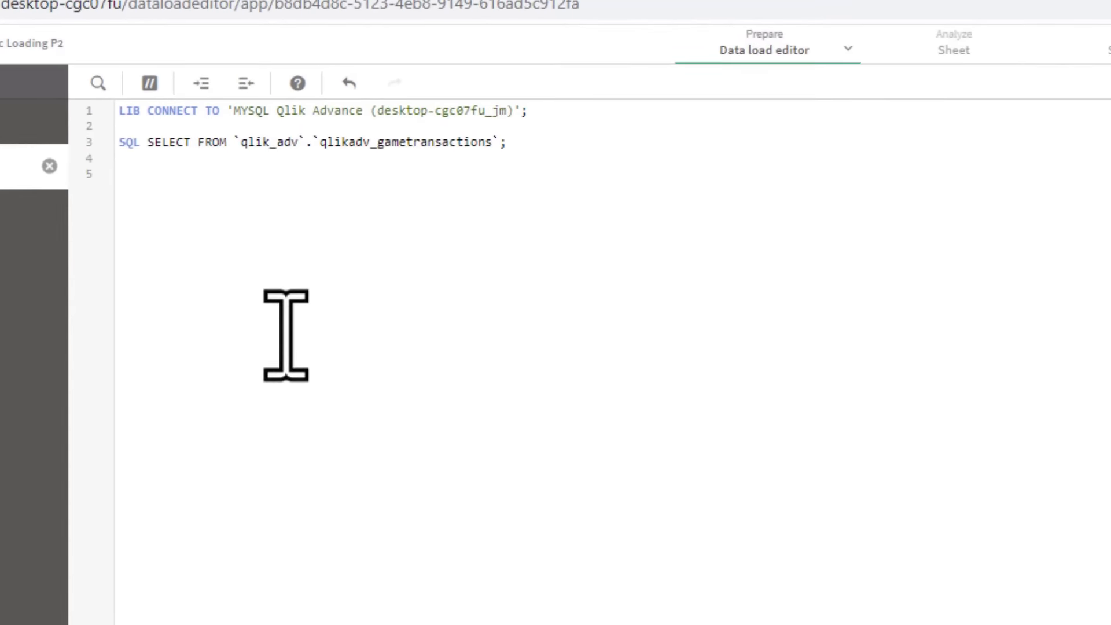
pyautogui.write('*')
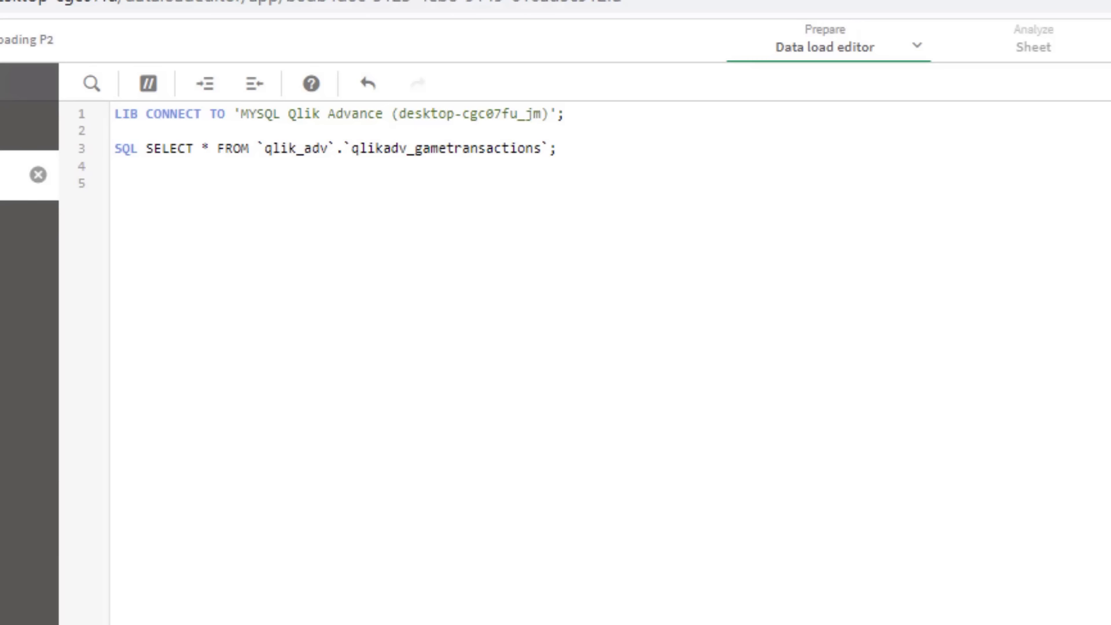
# Add the table label FullLoad: above the SQL SELECT statement
pyautogui.click(169, 141)
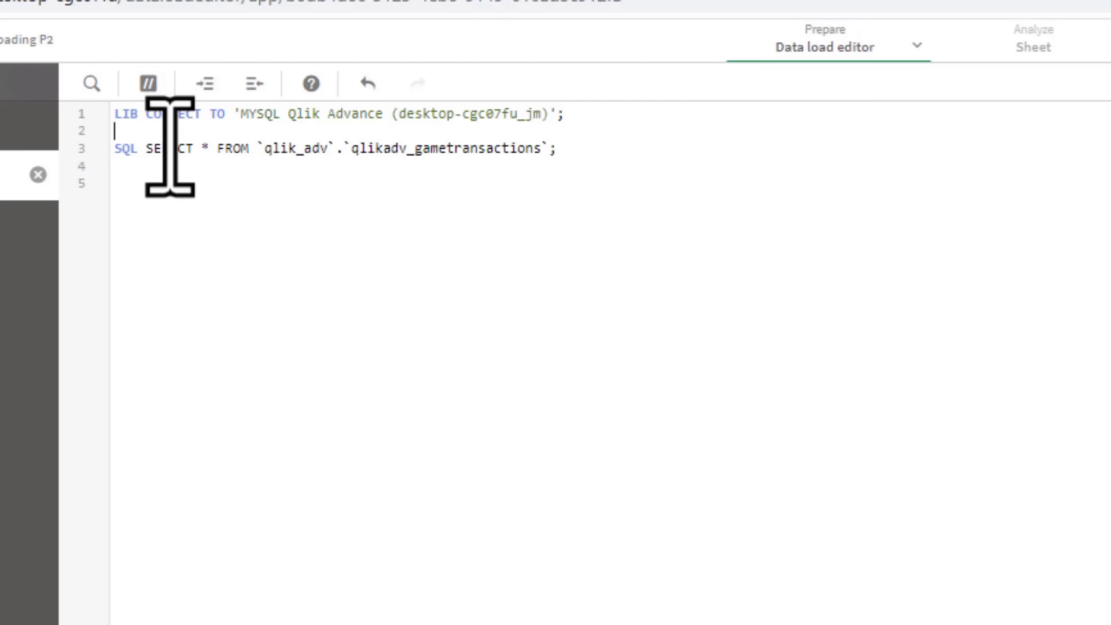
pyautogui.press('Return')
pyautogui.write('Fu')
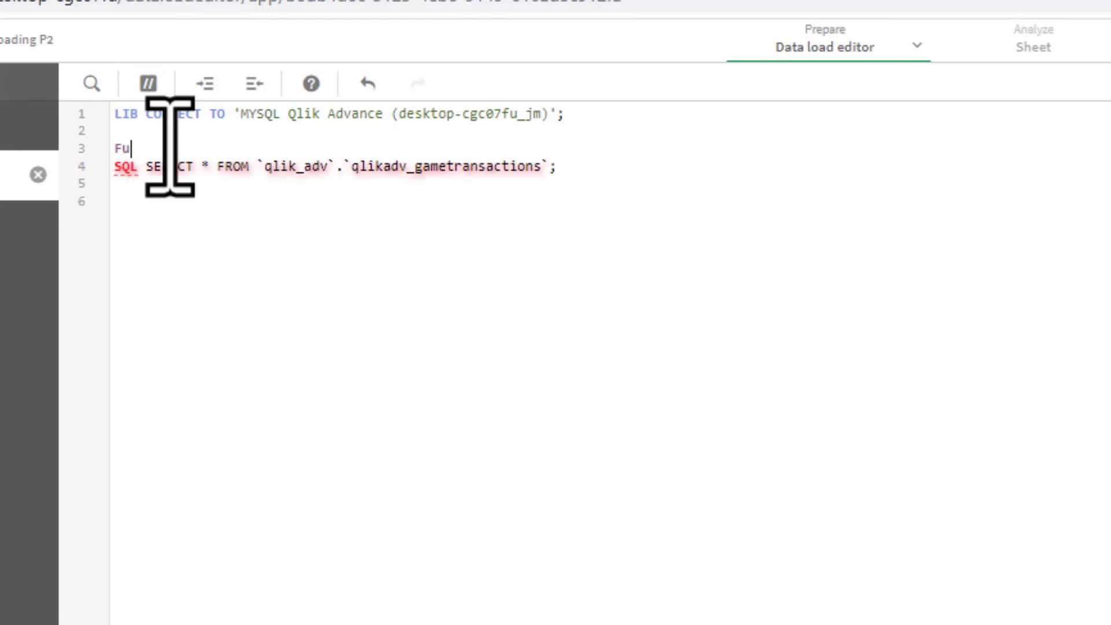
pyautogui.write('llLoad:')
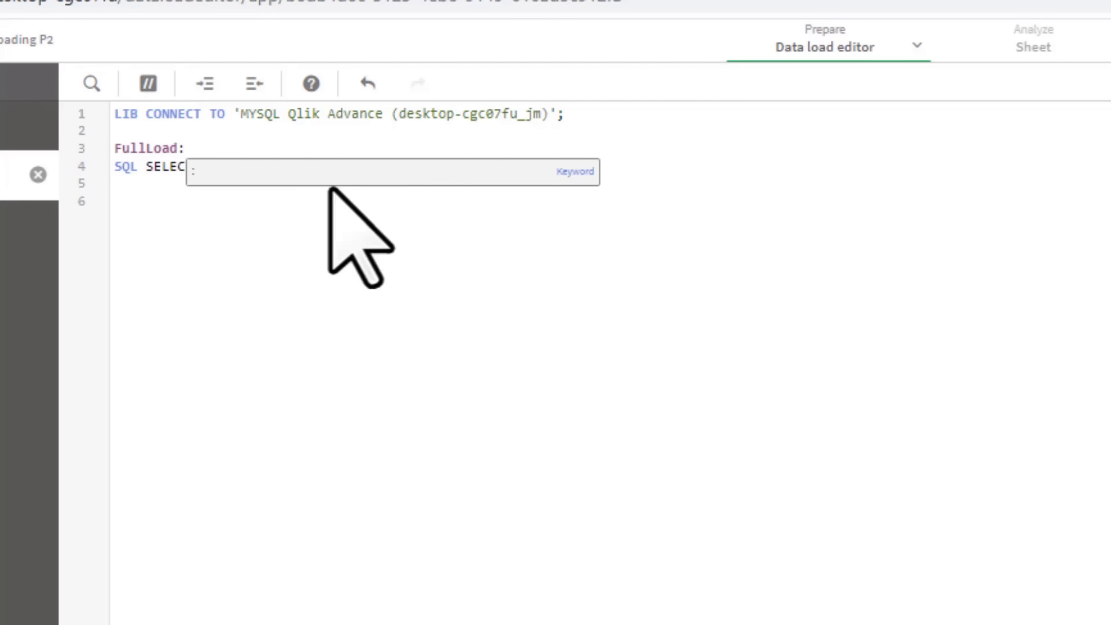
# Add statements that store FullLoad into gametransaction.qvd (QVD) in the 1-4 output folder connection and drop table FullLoad
pyautogui.click(809, 317)
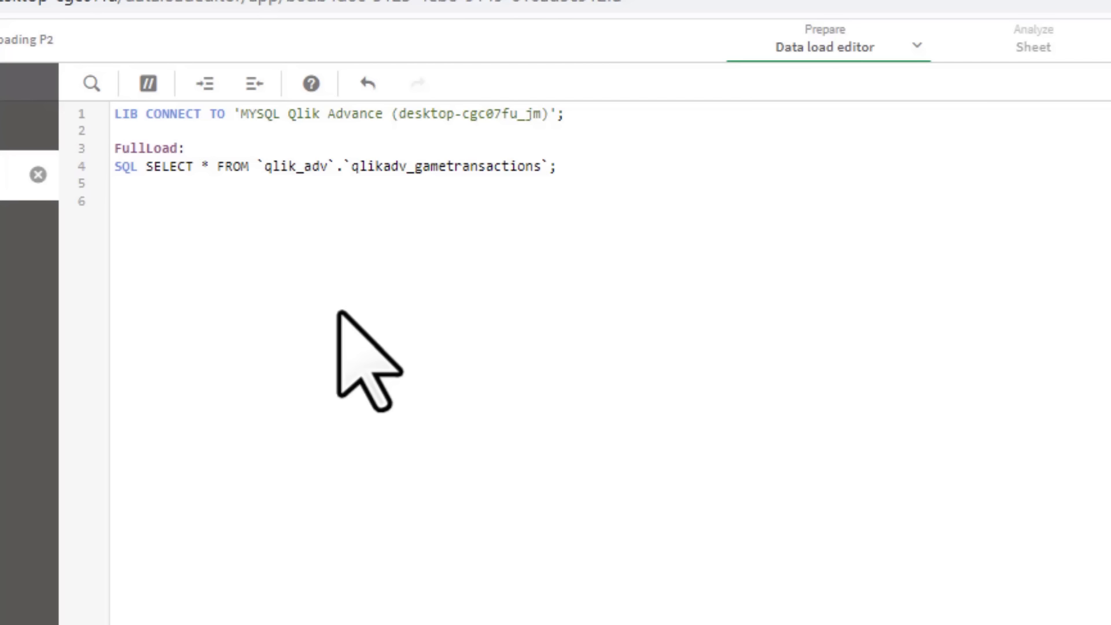
pyautogui.write('Store FullLoad into [lib://1-4 output (desktop-cgc07fu_jm)/gametransaction.qvd](QVD);')
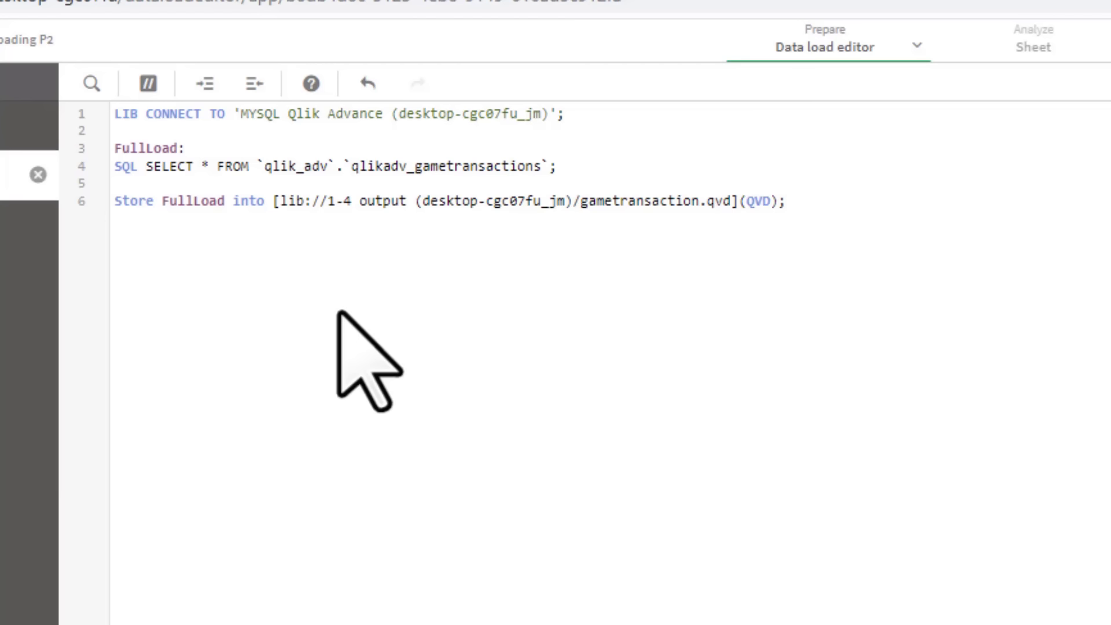
pyautogui.press('Return')
pyautogui.press('Return')
pyautogui.write('drop ta')
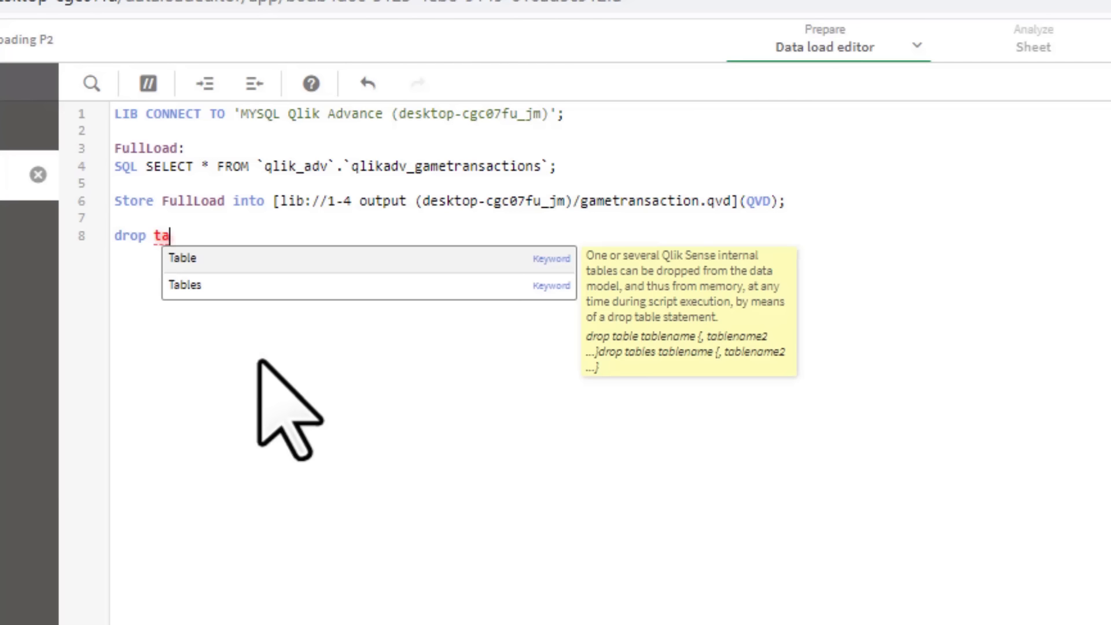
pyautogui.write('ble Ful')
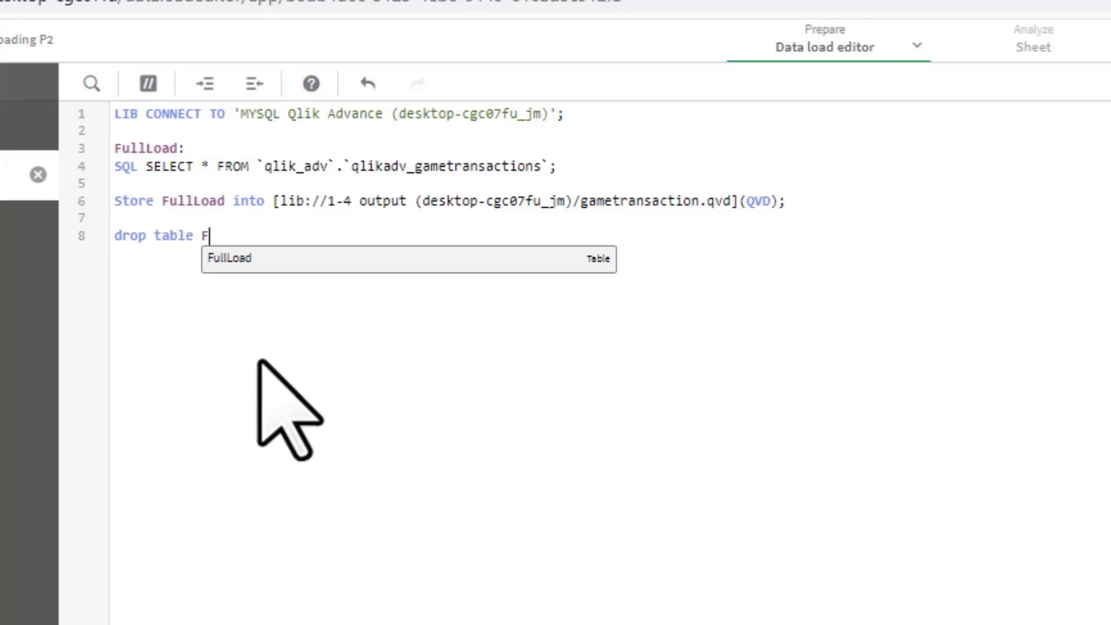
pyautogui.write('lLoad;')
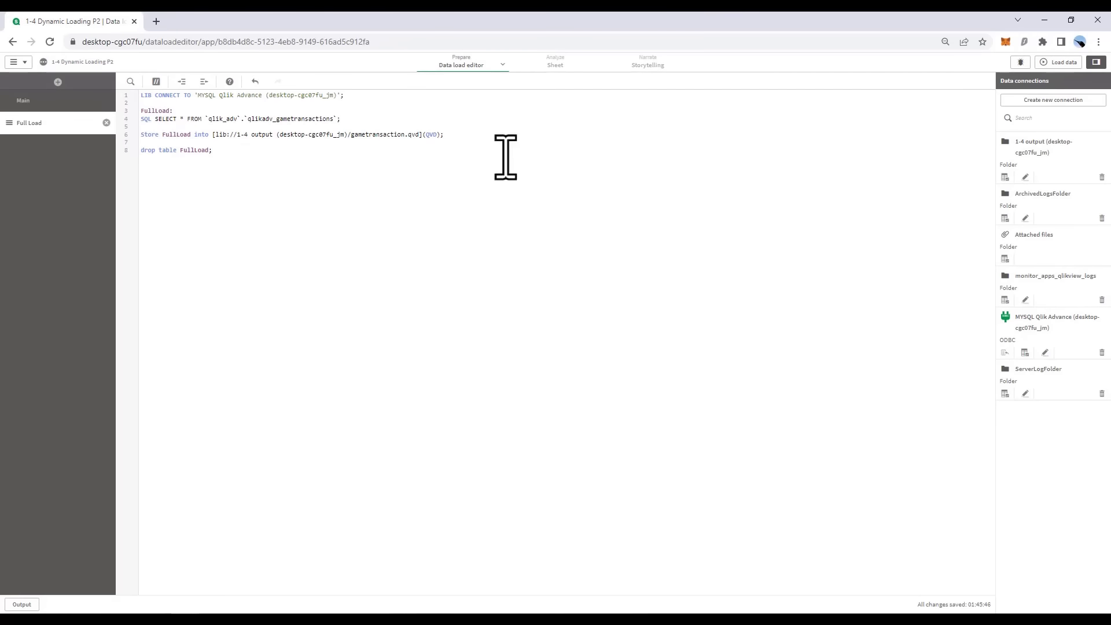
# Run the data load for the Full Load script and close the load progress dialog
pyautogui.click(1058, 62)
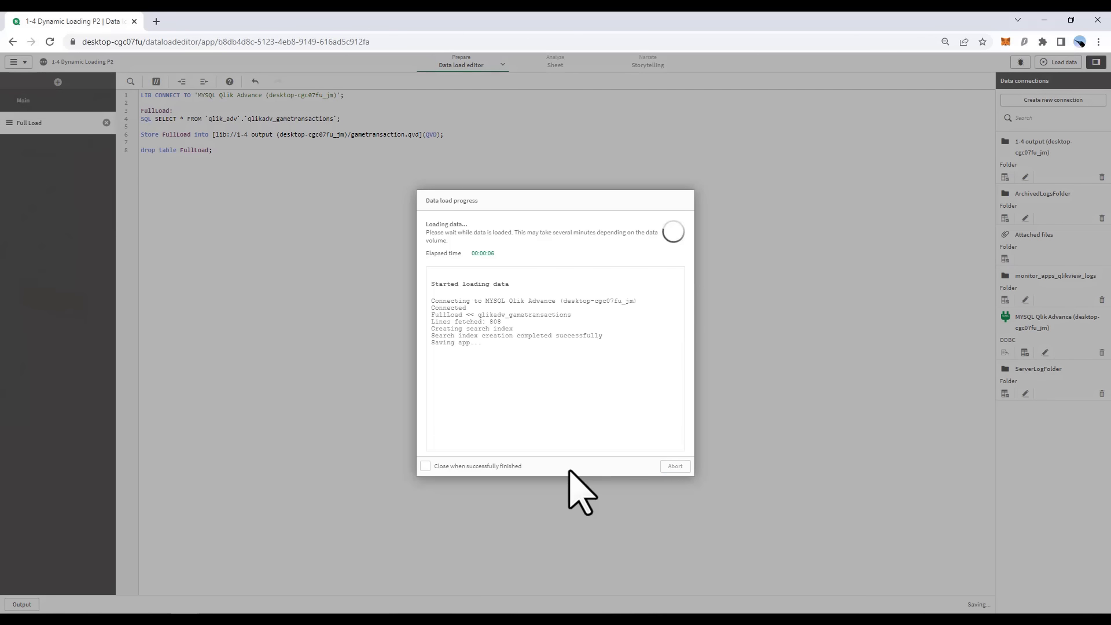
pyautogui.click(675, 467)
# Browse the files of the 1-4 output connection, then switch to QViewer and open the 1-4 output folder
pyautogui.click(1005, 177)
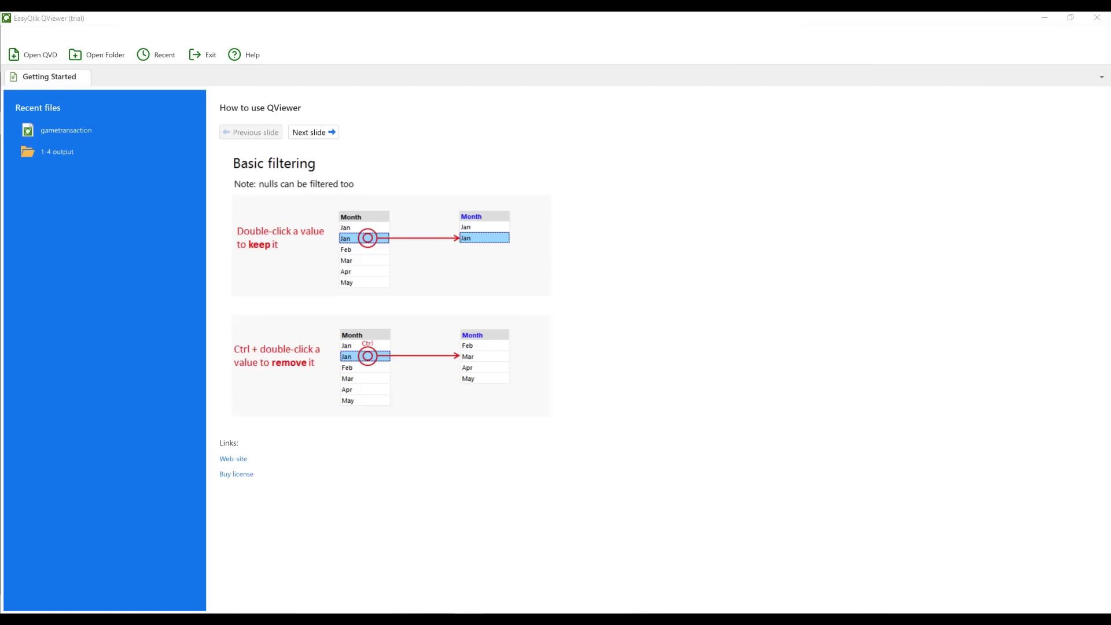
pyautogui.click(128, 274)
pyautogui.click(63, 152)
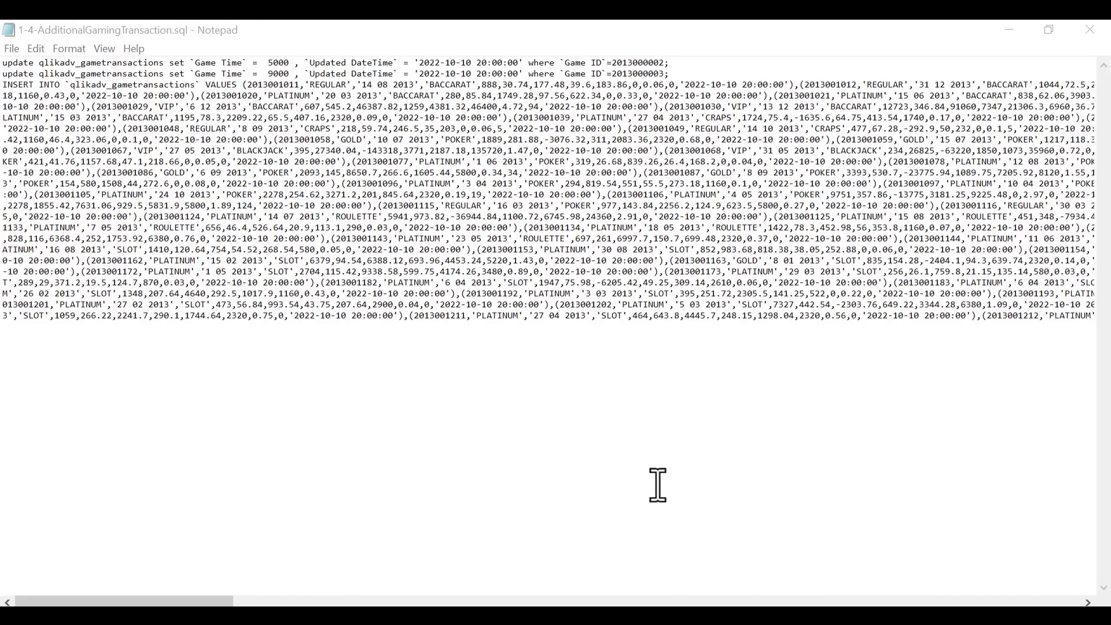
# Copy all of 1-4-AdditionalGamingTransaction.sql from Notepad into the MySQL Workbench query and execute it
pyautogui.hotkey('ctrl', 'a')
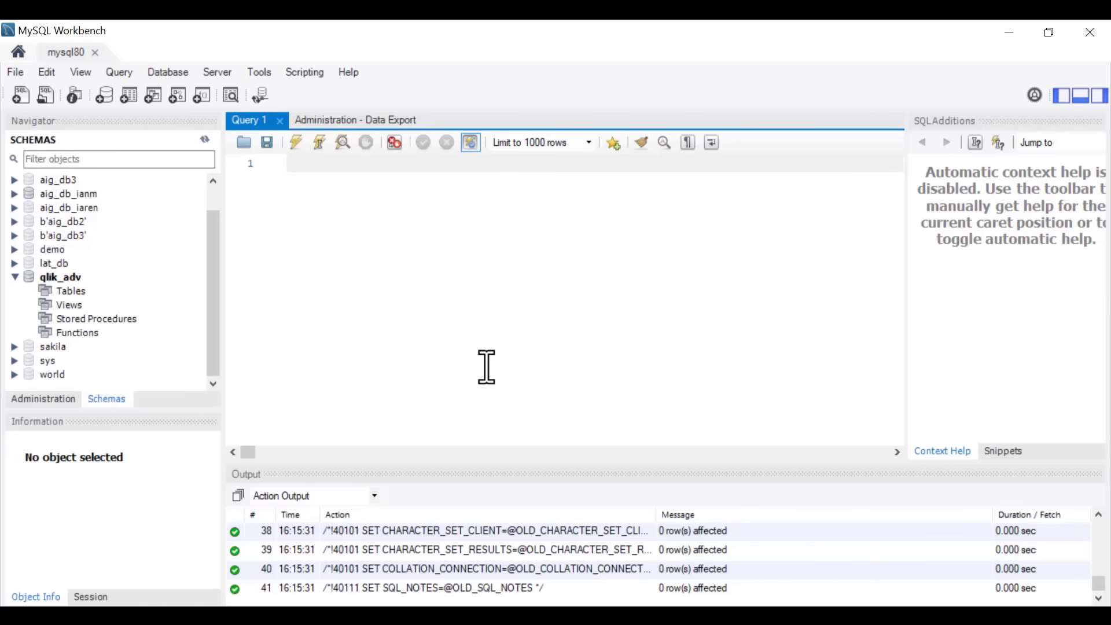
pyautogui.hotkey('ctrl', 'v')
pyautogui.moveTo(389, 449); pyautogui.dragTo(210, 443)
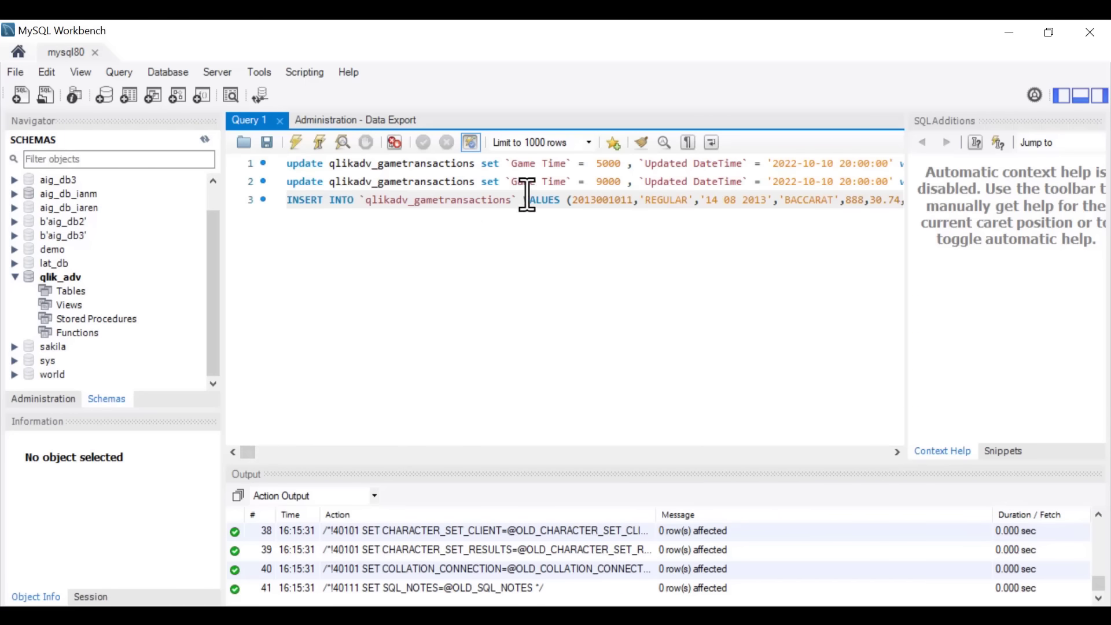
pyautogui.click(297, 145)
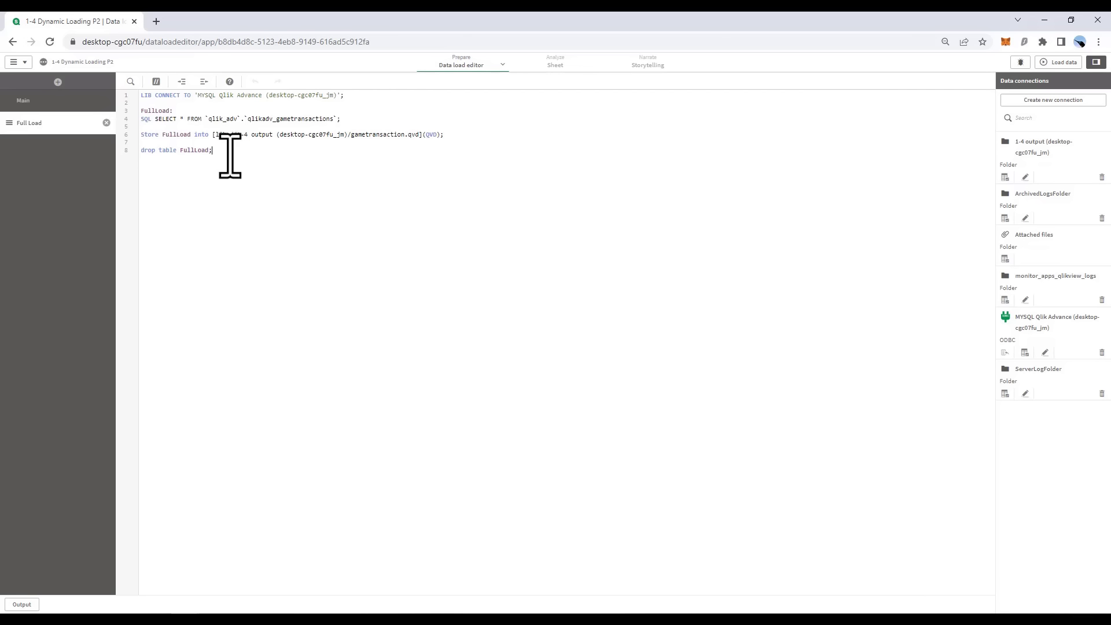
# Comment out the entire script of the Full Load section in the Qlik Sense data load editor
pyautogui.moveTo(228, 153); pyautogui.dragTo(134, 99)
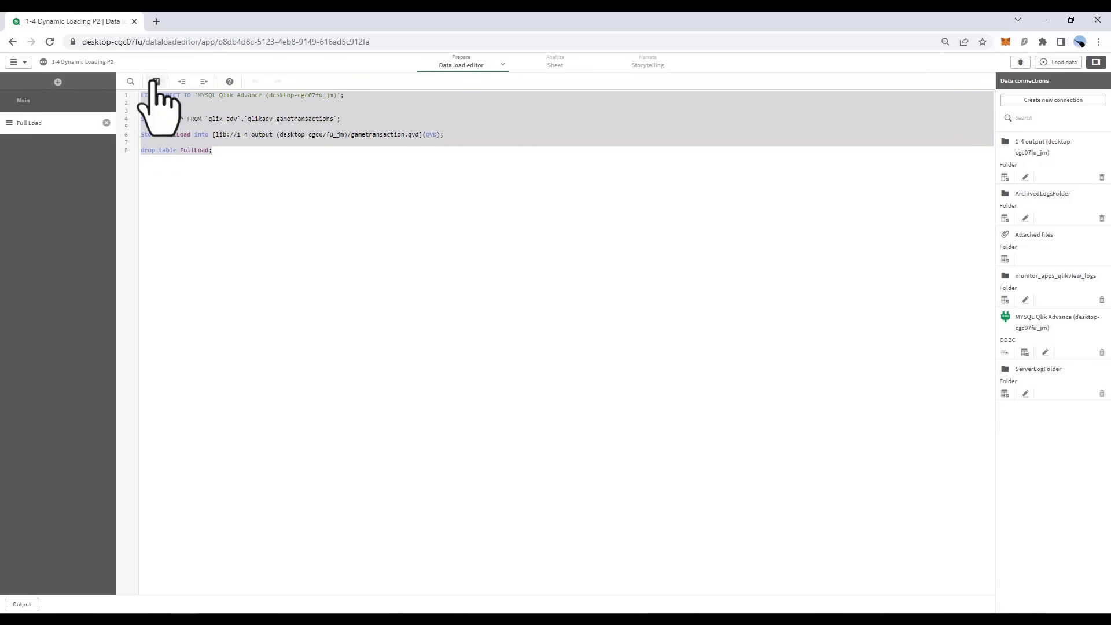
pyautogui.click(156, 82)
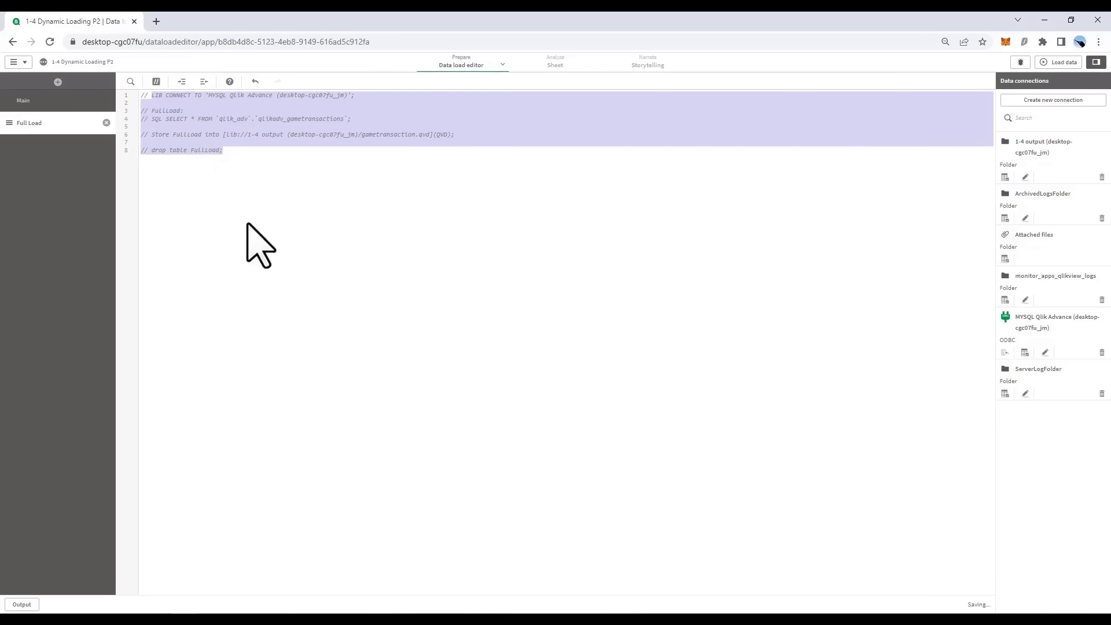
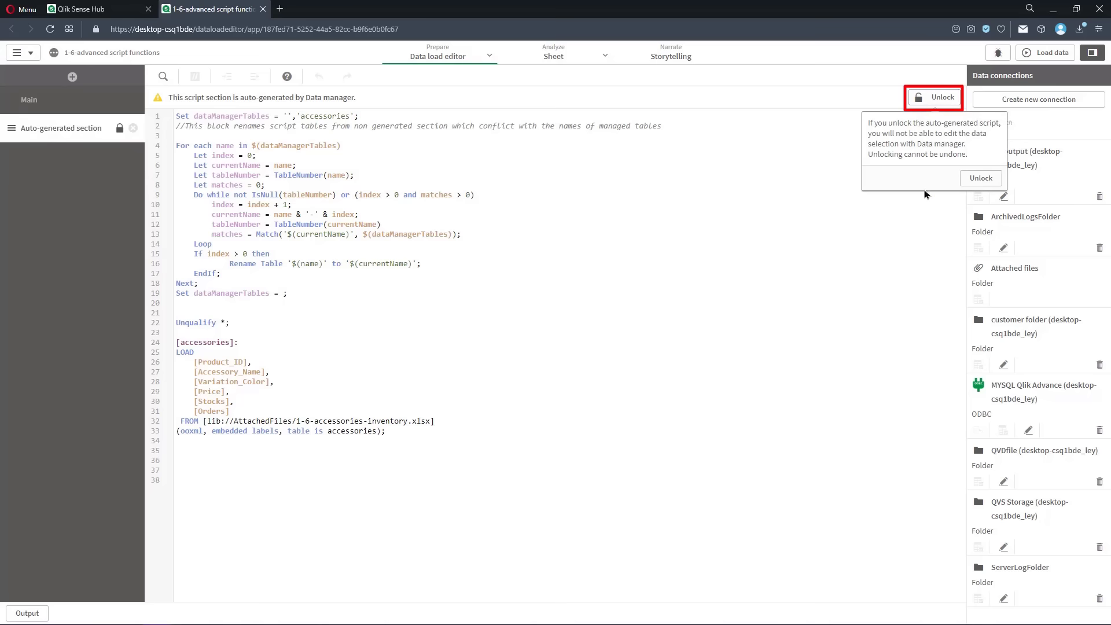
# Unlock the auto-generated section and add where match([Variation_Color],'Blue', 'Pink', 'Black')>0 before the semicolon ending the accessories load
pyautogui.click(975, 181)
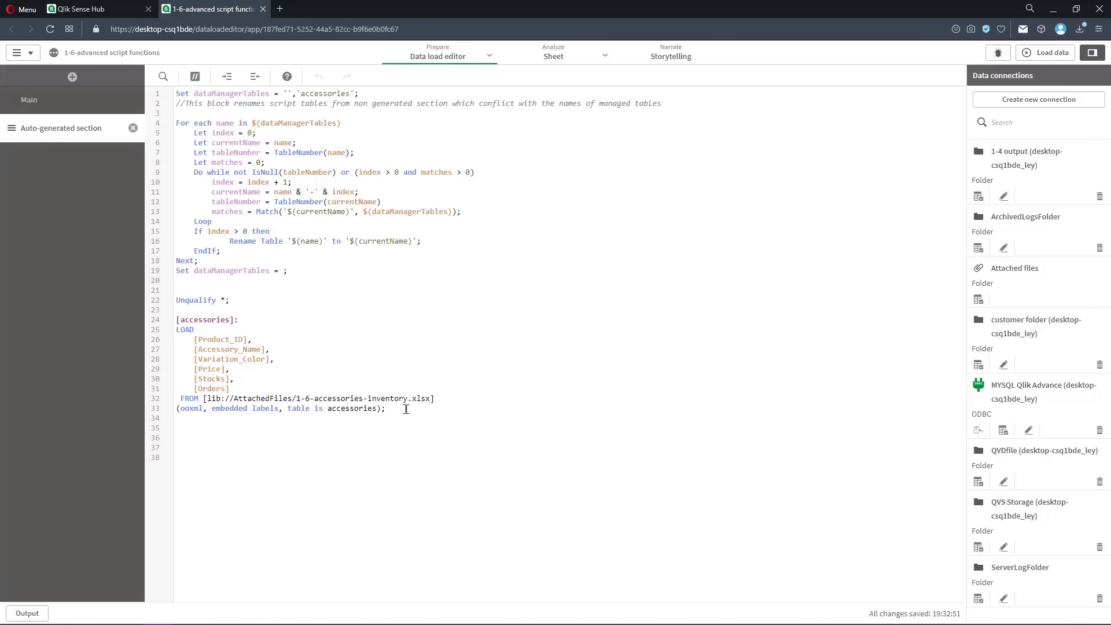
pyautogui.click(382, 409)
pyautogui.press('Return')
pyautogui.press('Return')
pyautogui.press('Up')
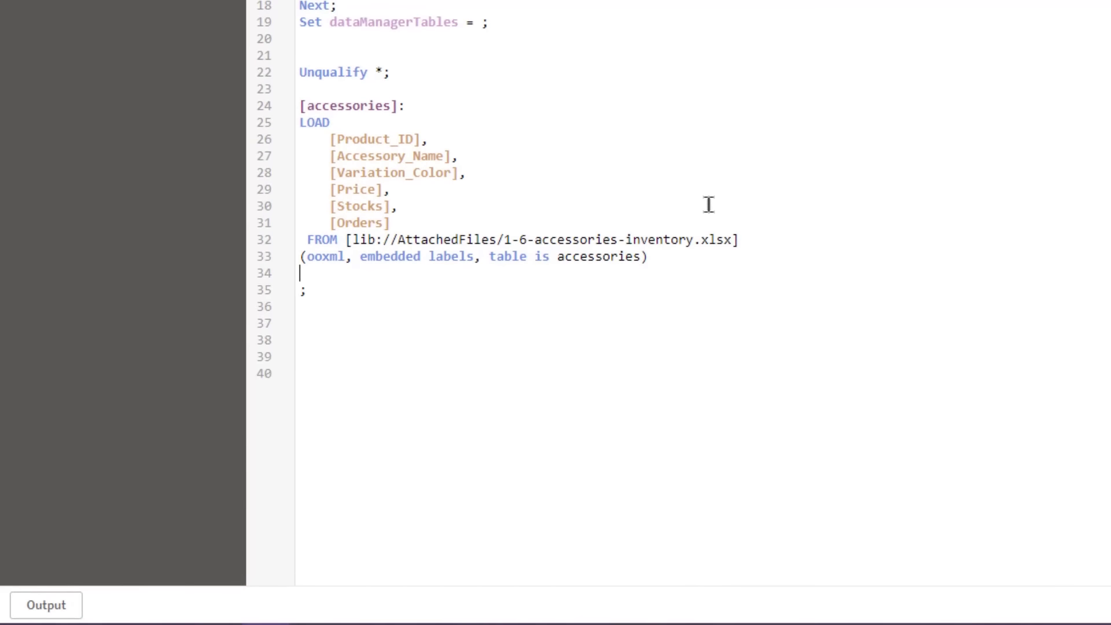
pyautogui.write('where match([Va')
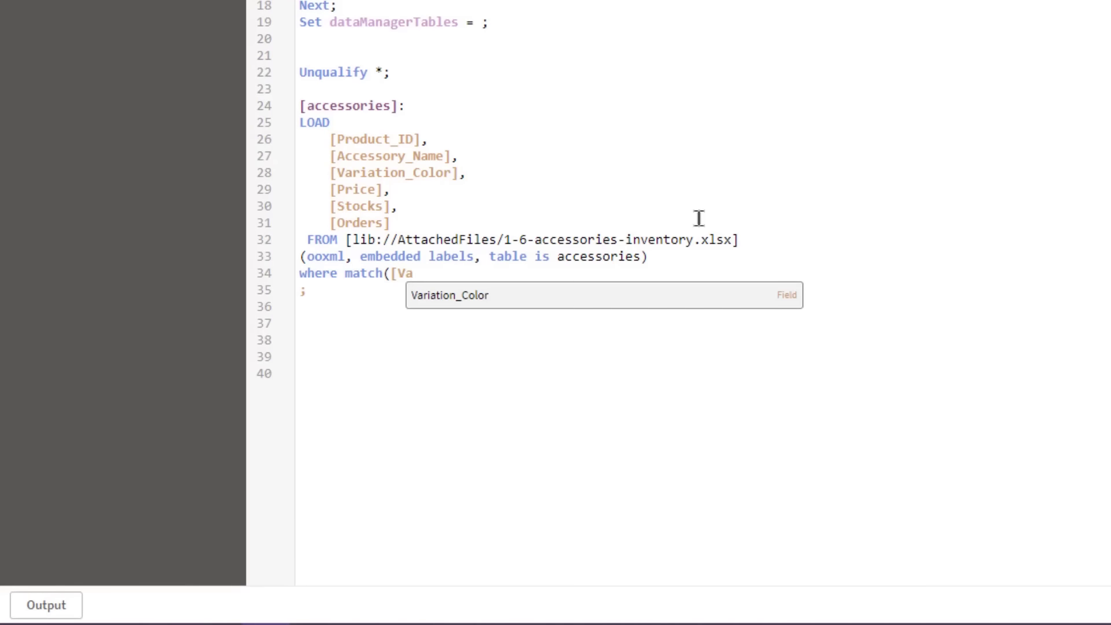
pyautogui.click(599, 296)
pyautogui.write(',')
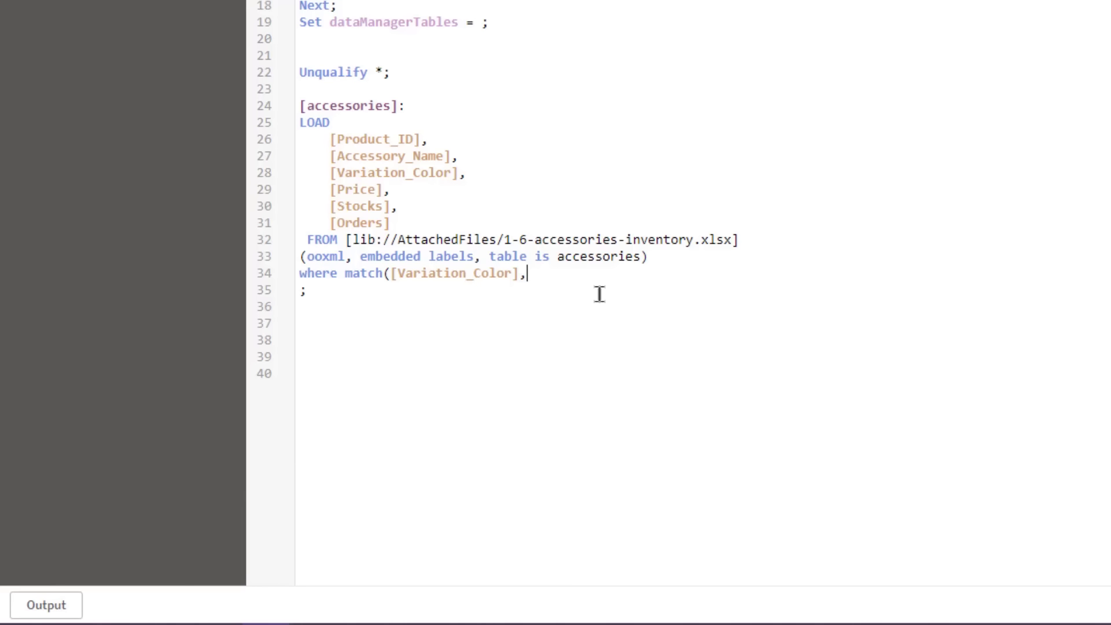
pyautogui.write("'Blue', 'Pink', 'Black'")
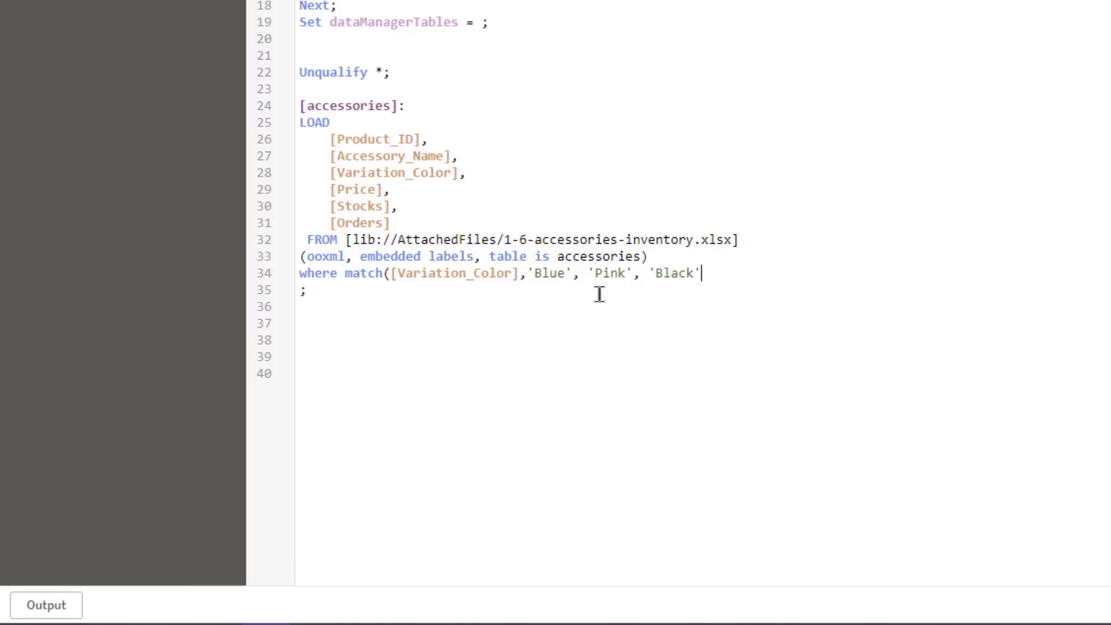
pyautogui.write(')>0')
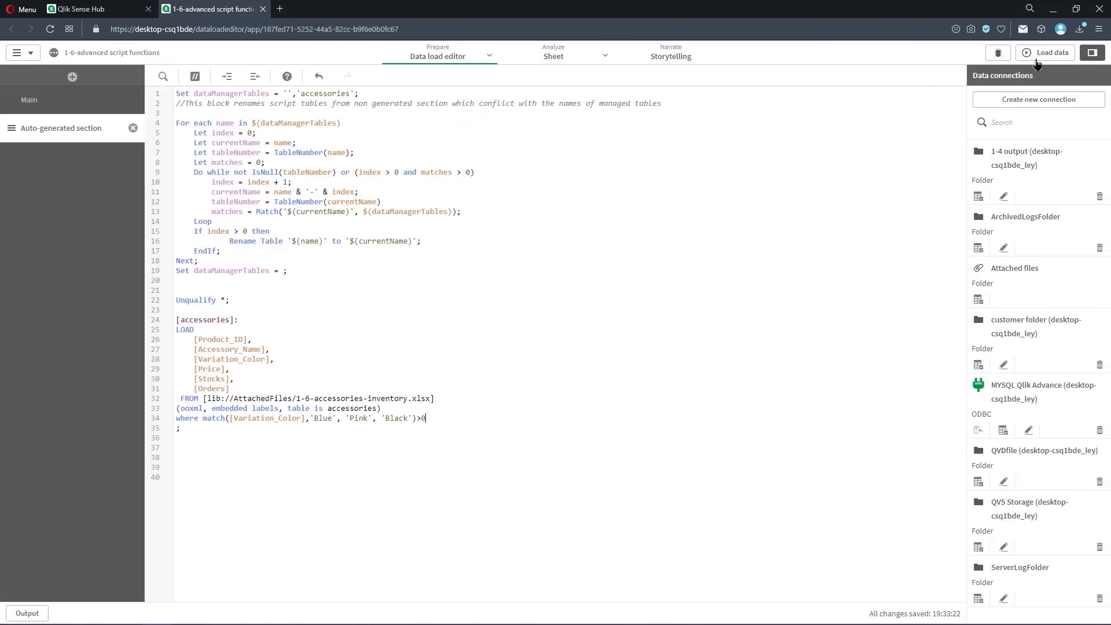
# Load the filtered accessories data and open the app's sheet for editing
pyautogui.click(1037, 58)
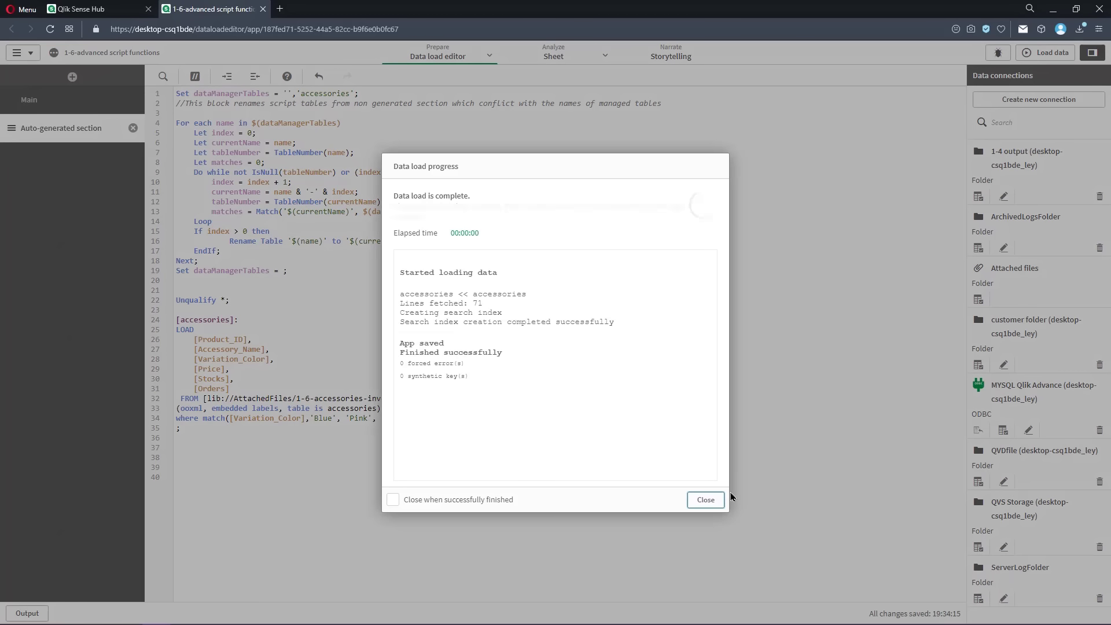
pyautogui.click(711, 502)
pyautogui.click(573, 58)
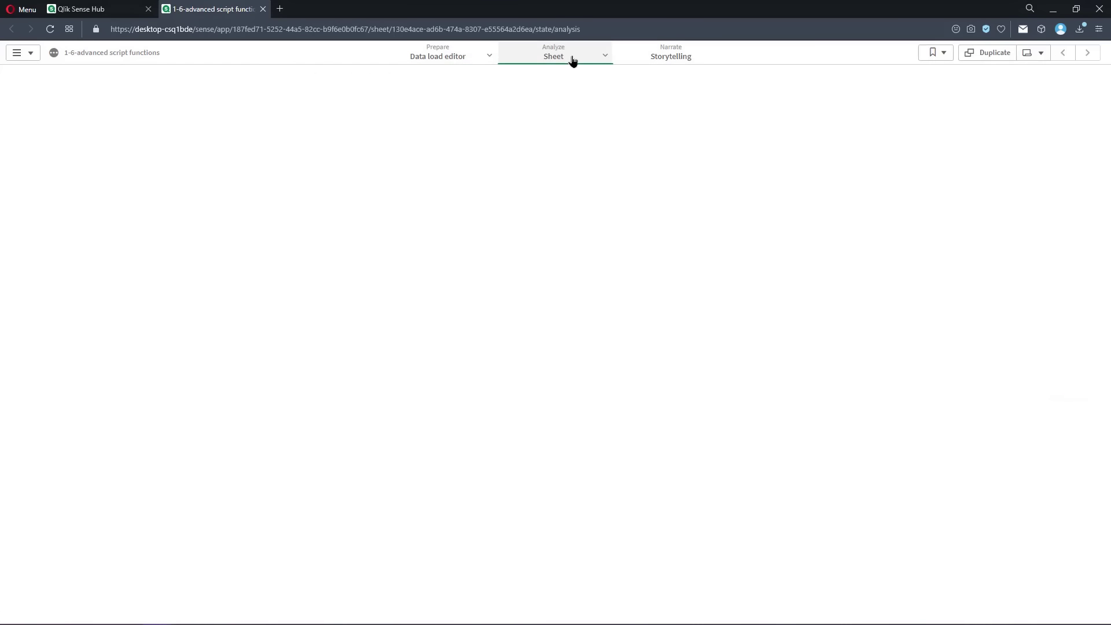
pyautogui.click(1068, 58)
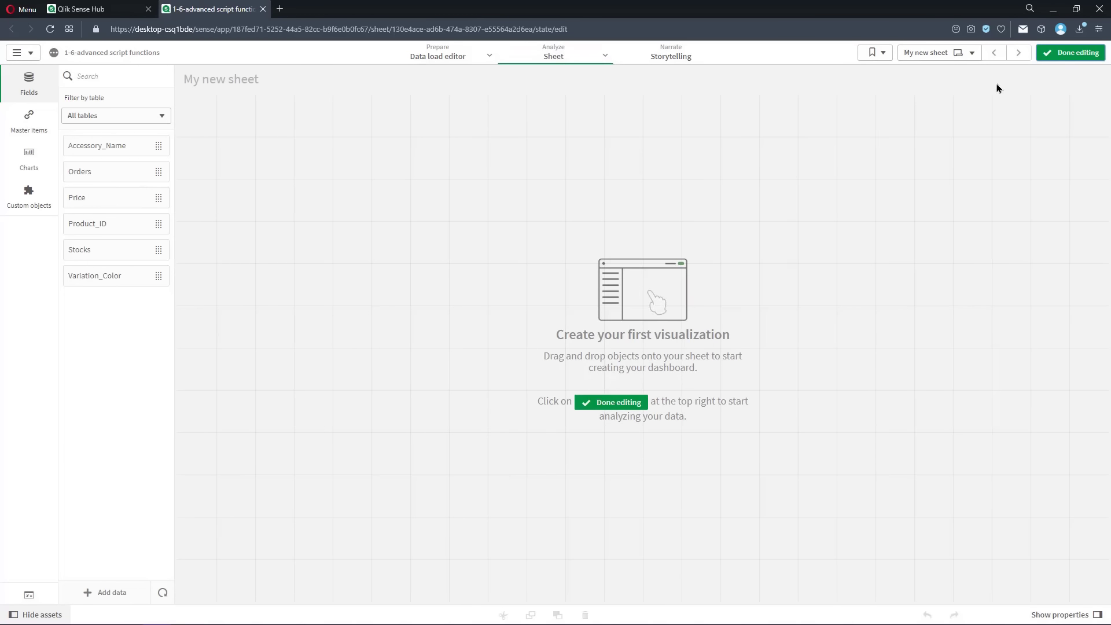
# Add a table to the sheet, enlarge it to 13 x 7 grid cells, and give it the dimension Accessory_Name
pyautogui.click(21, 165)
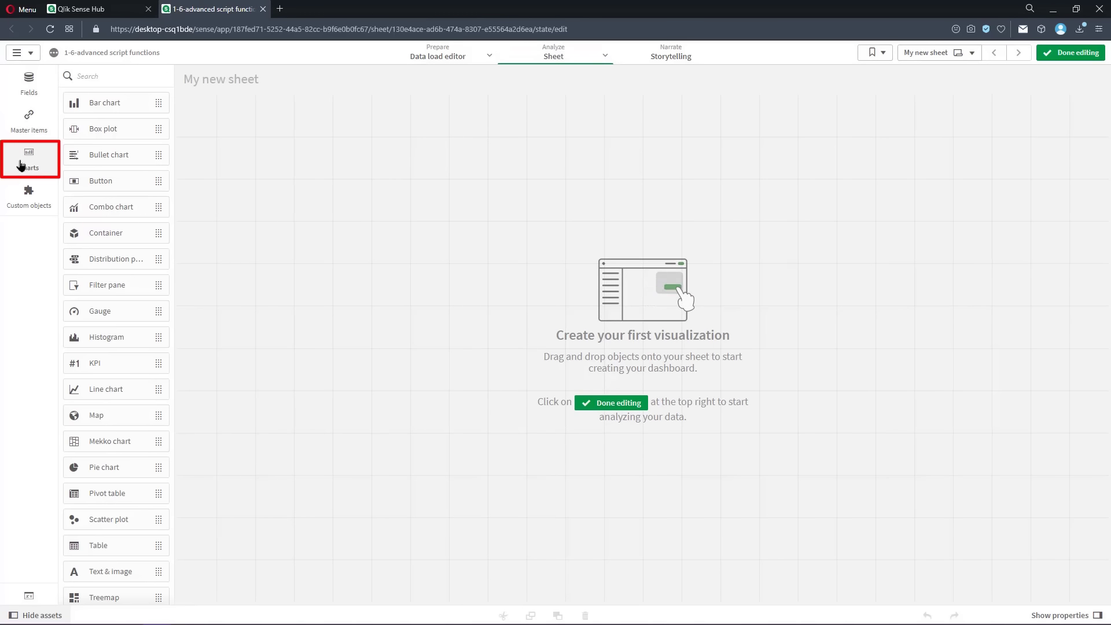
pyautogui.moveTo(104, 545); pyautogui.dragTo(388, 259)
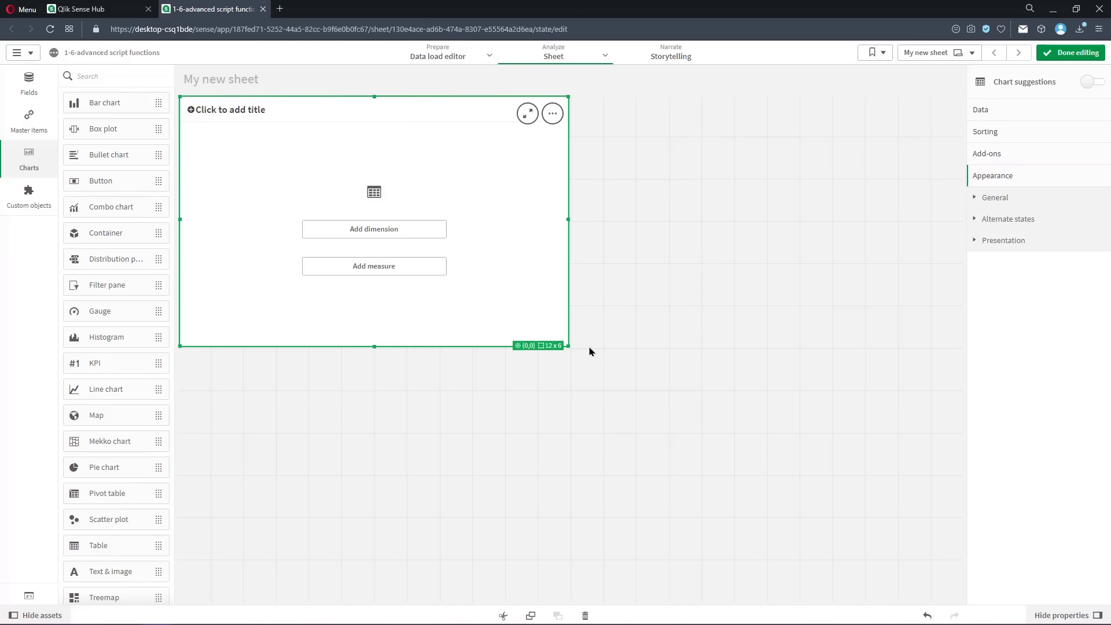
pyautogui.moveTo(569, 346); pyautogui.dragTo(603, 397)
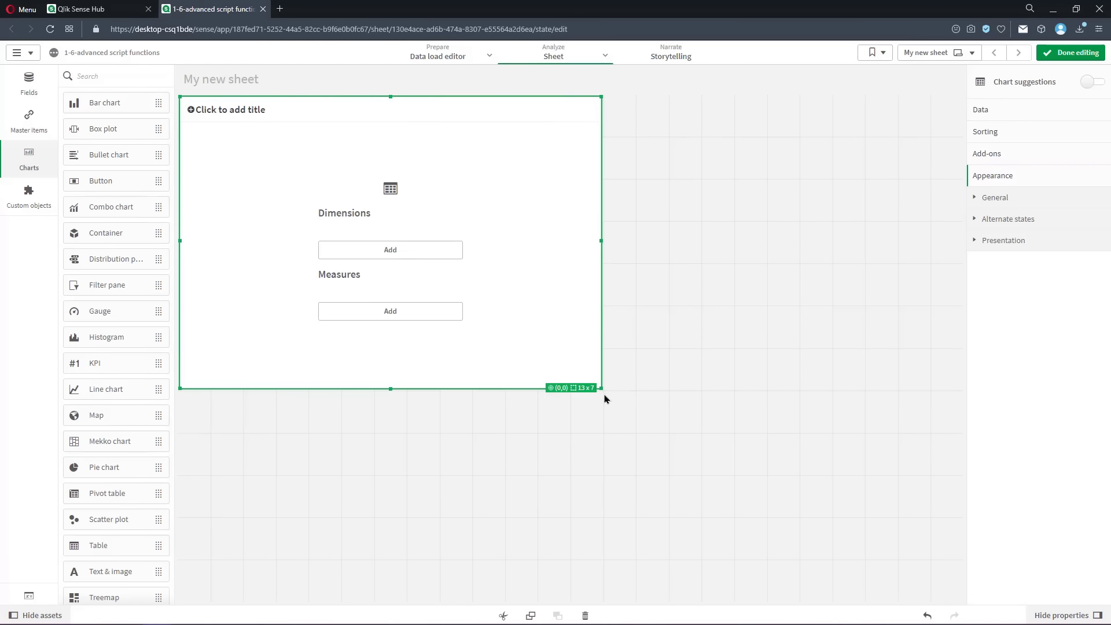
pyautogui.click(397, 249)
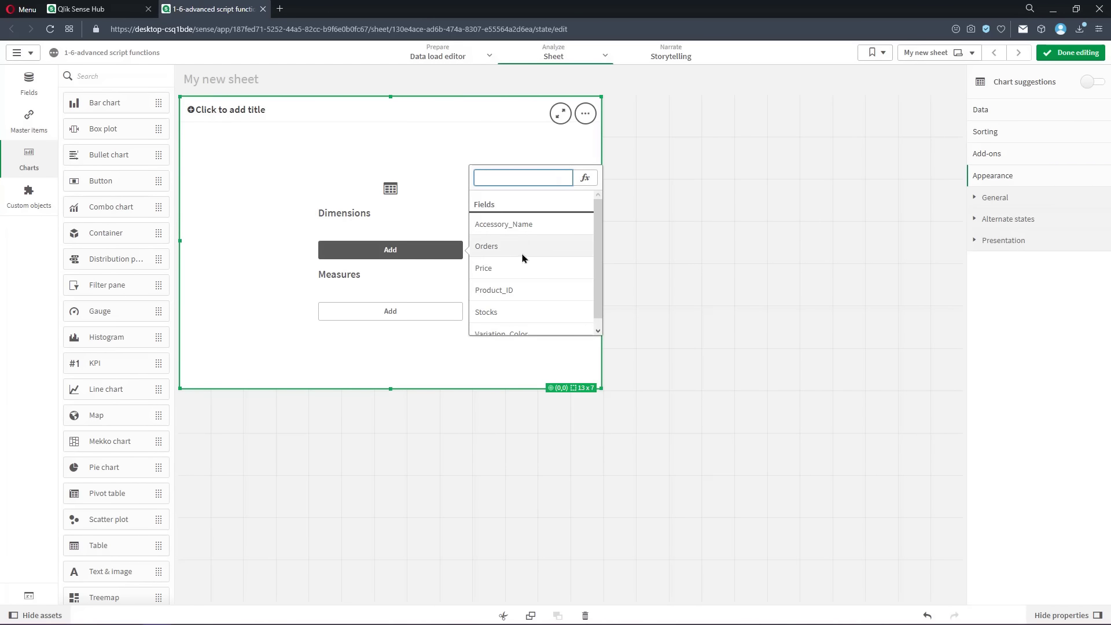
pyautogui.click(551, 232)
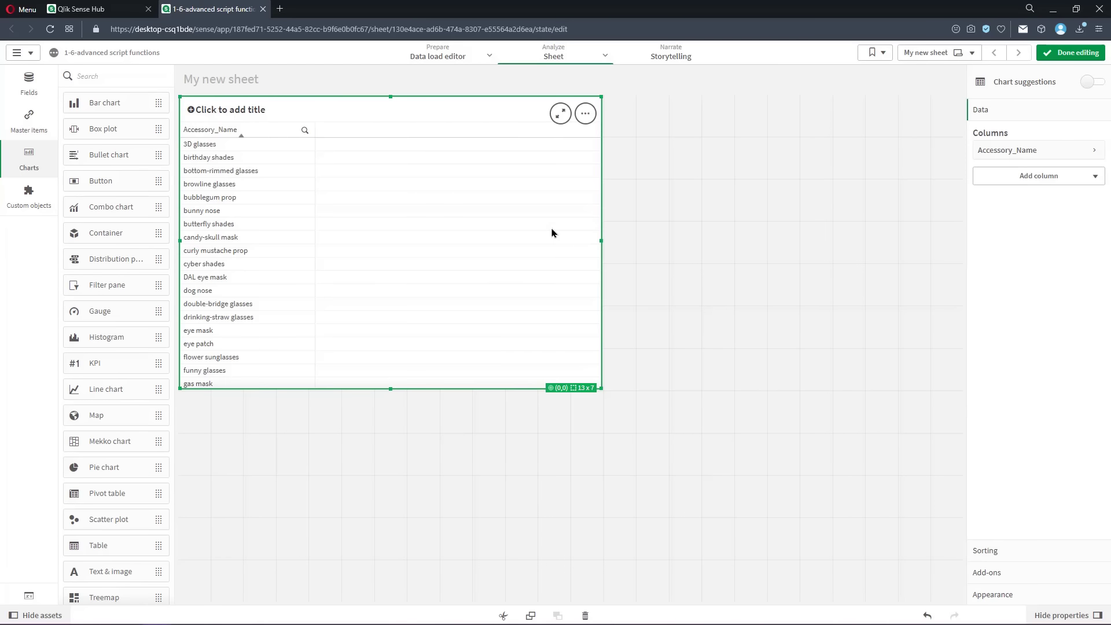
# Add a second dimension column to the table with the expression =AGGR(CONCAT(Variation_Color,','),Accessory_Name)
pyautogui.click(1049, 180)
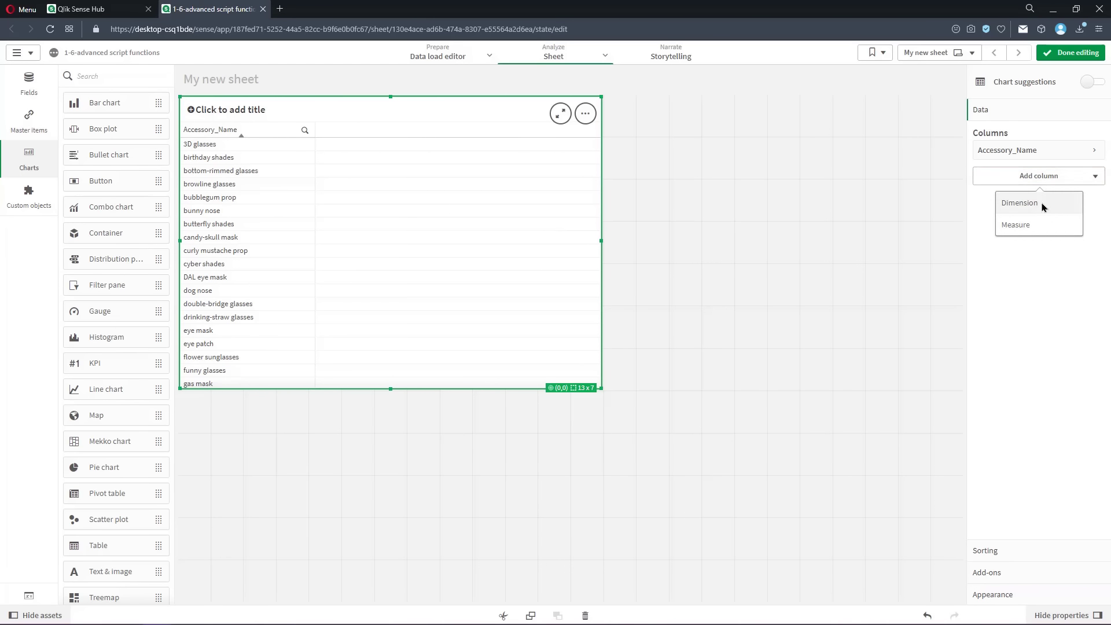
pyautogui.click(1044, 207)
pyautogui.click(1083, 206)
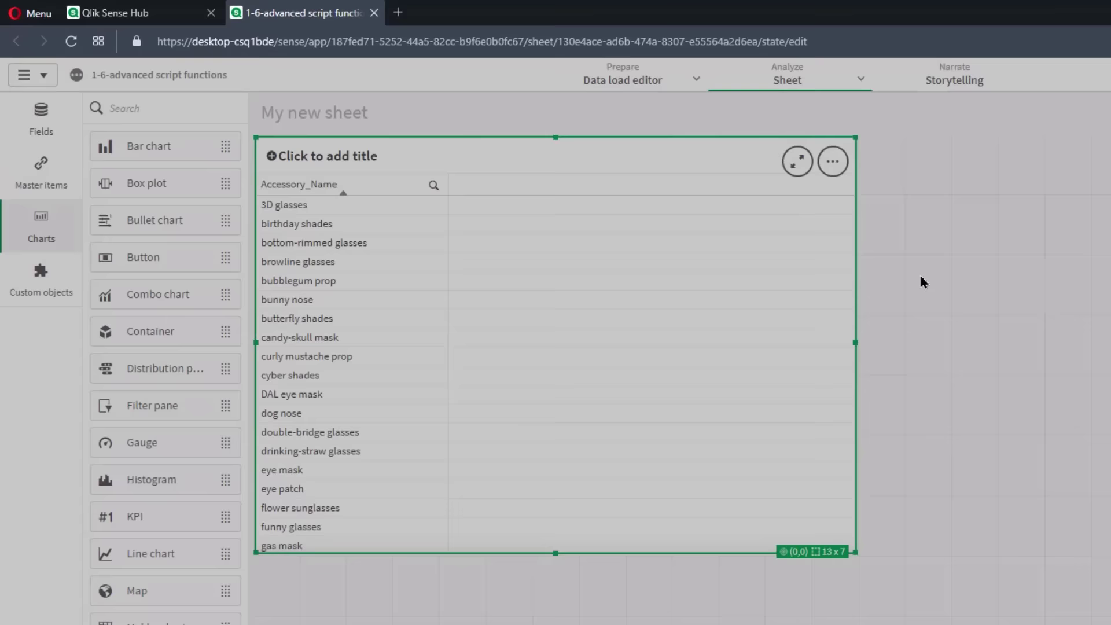
pyautogui.write('=AGGR')
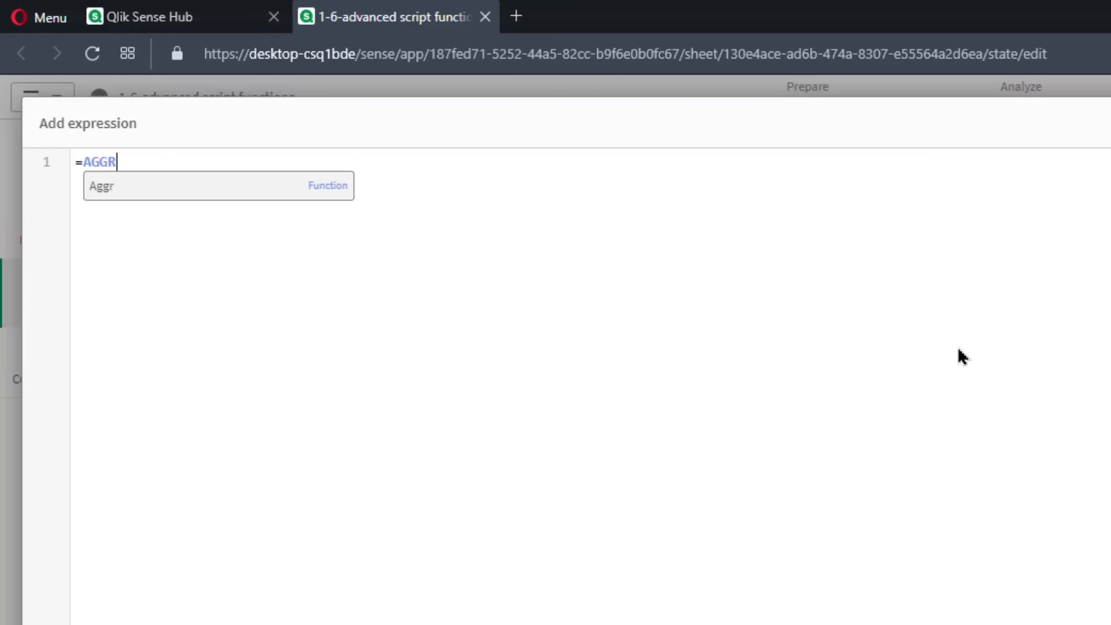
pyautogui.write('(CONCAT')
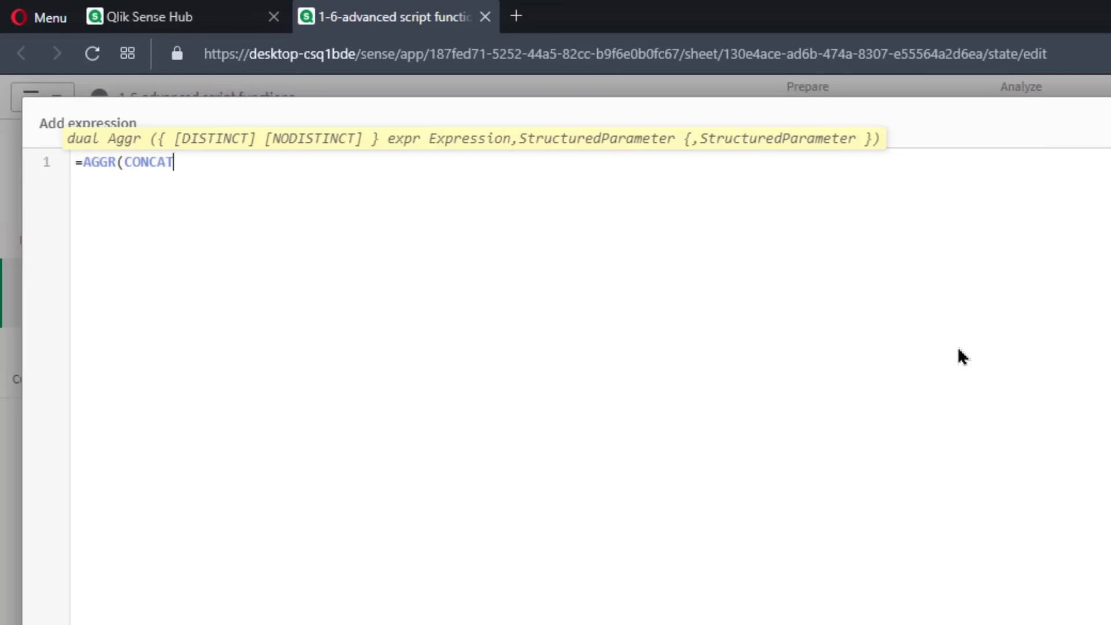
pyautogui.write('(Variatio')
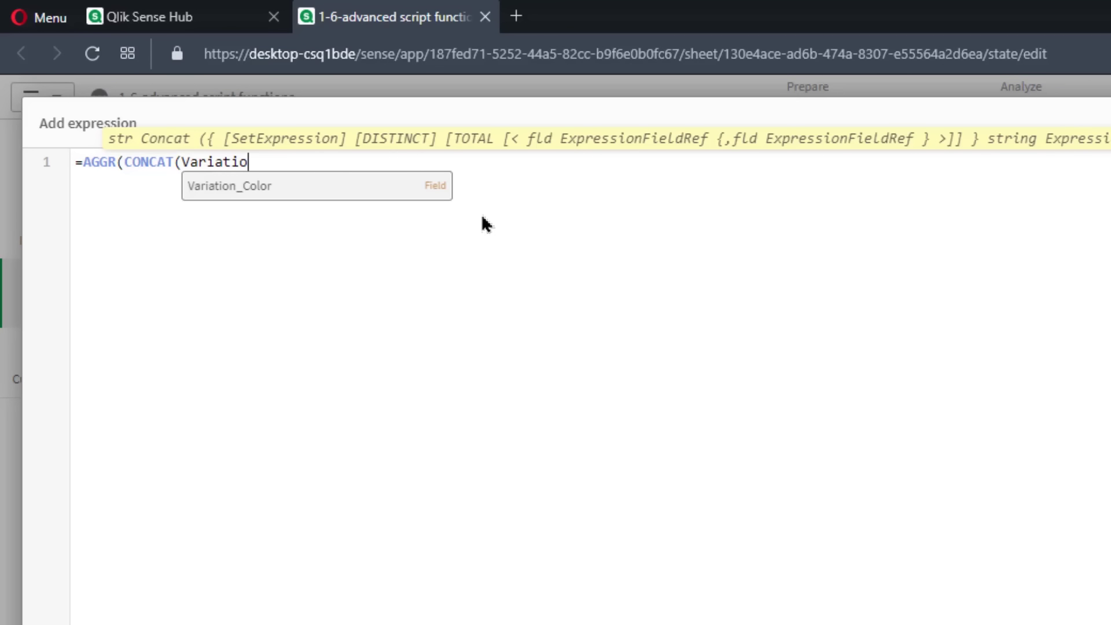
pyautogui.click(379, 183)
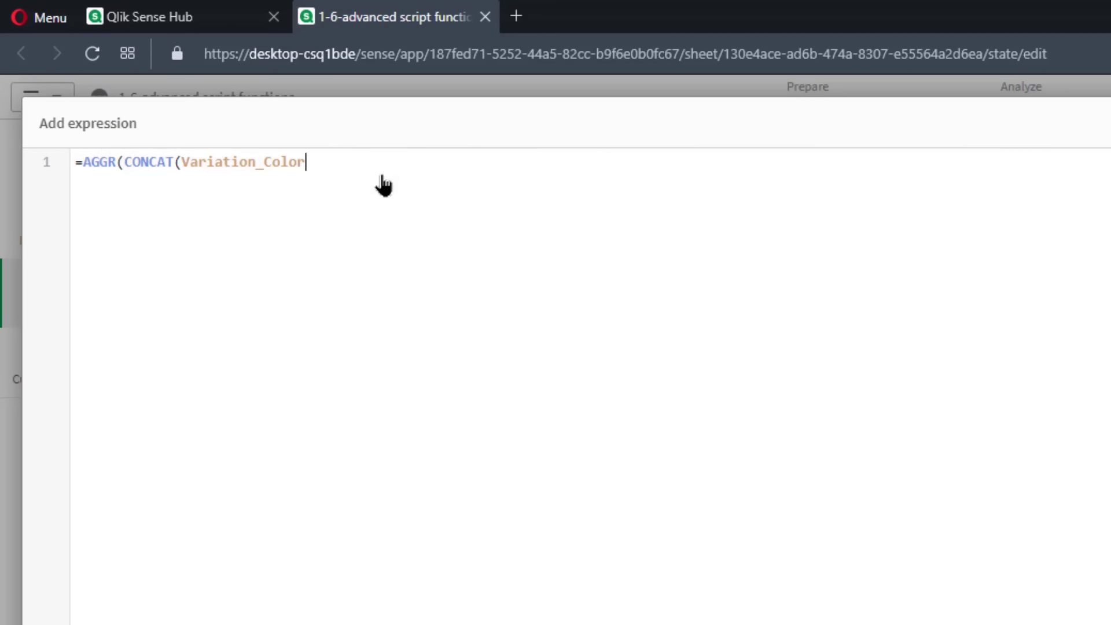
pyautogui.write(',')
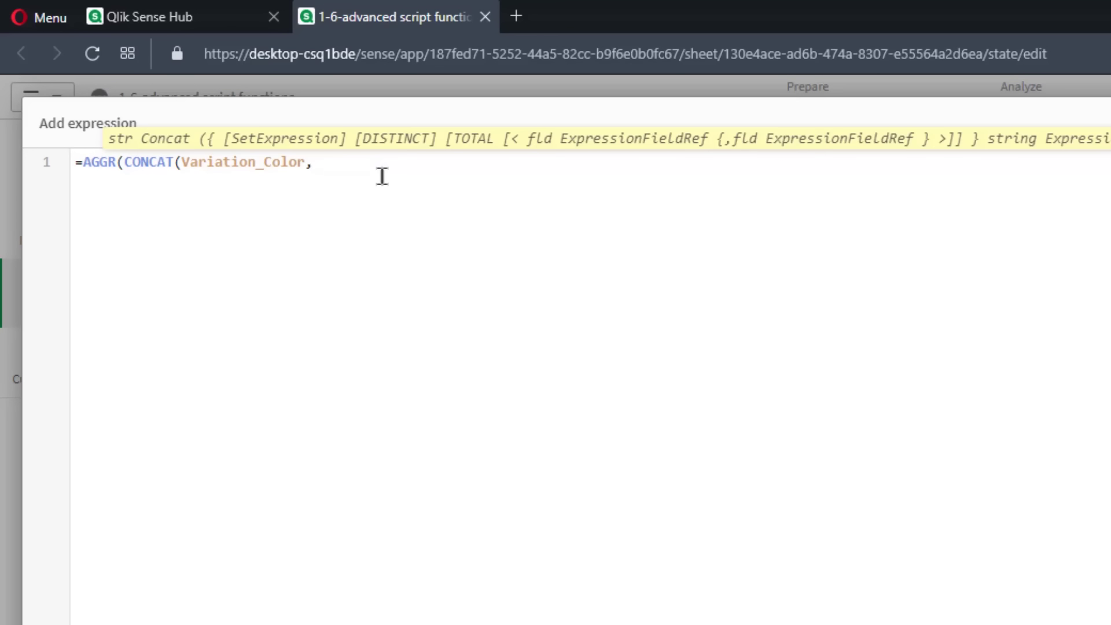
pyautogui.write("',')")
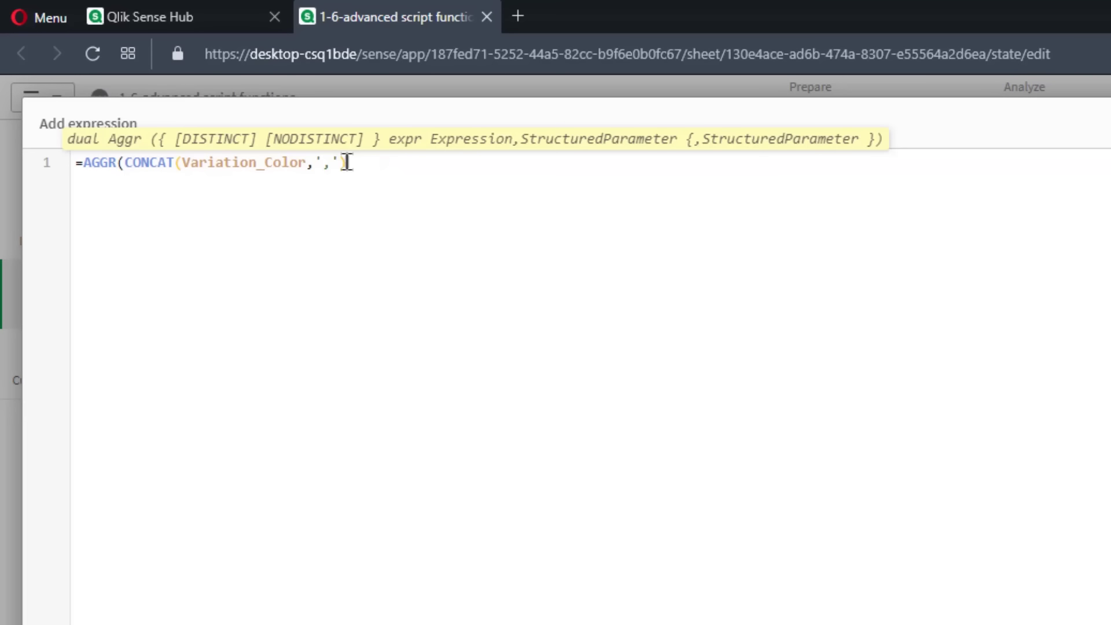
pyautogui.write(',Ac')
pyautogui.click(584, 188)
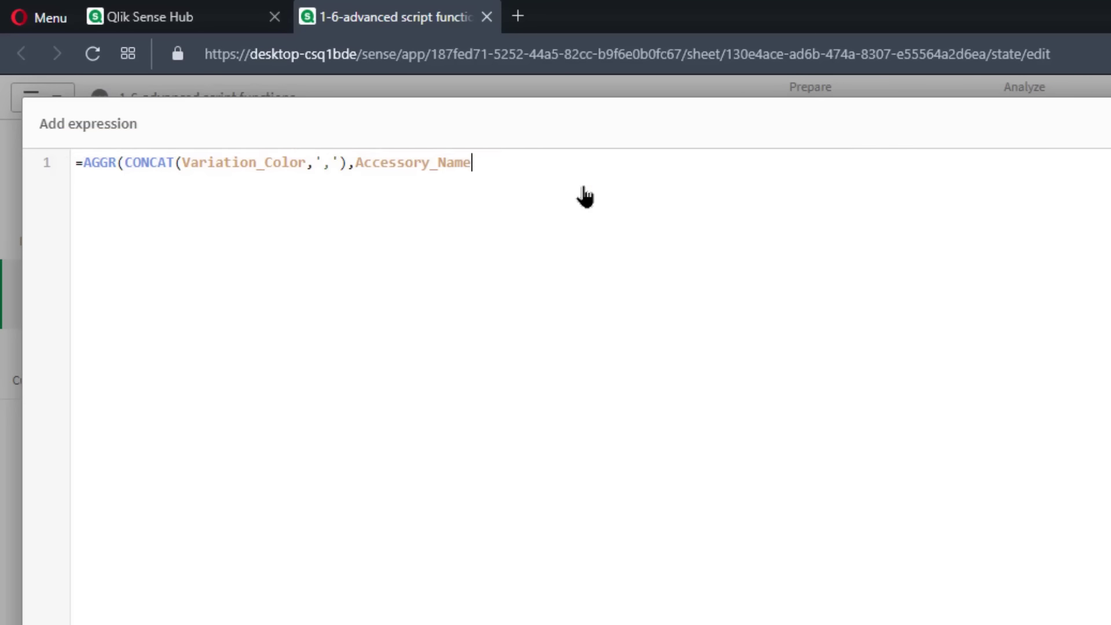
pyautogui.write(')')
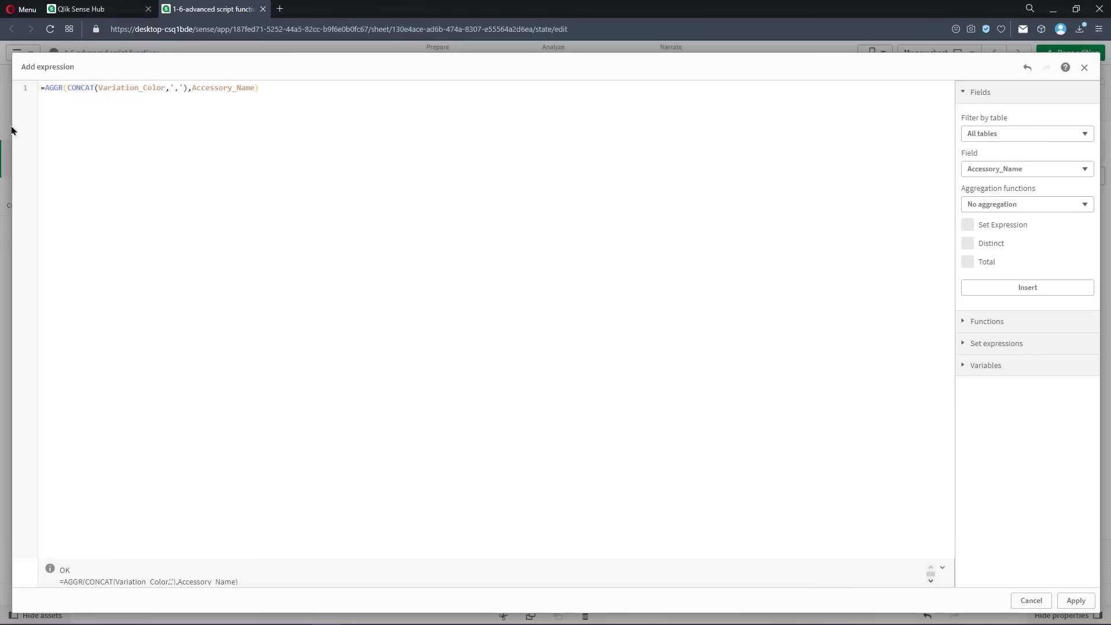
pyautogui.click(1073, 601)
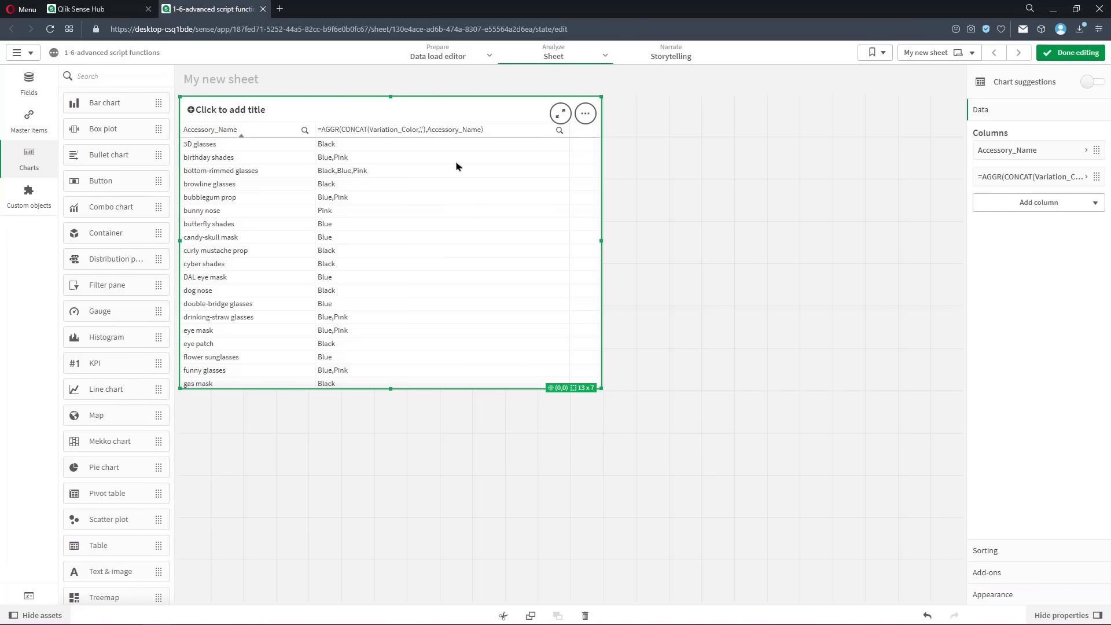
# Add the line Let vMeasureSelected = 'Orders'; below the accessories load in the script, and reload the data
pyautogui.click(462, 56)
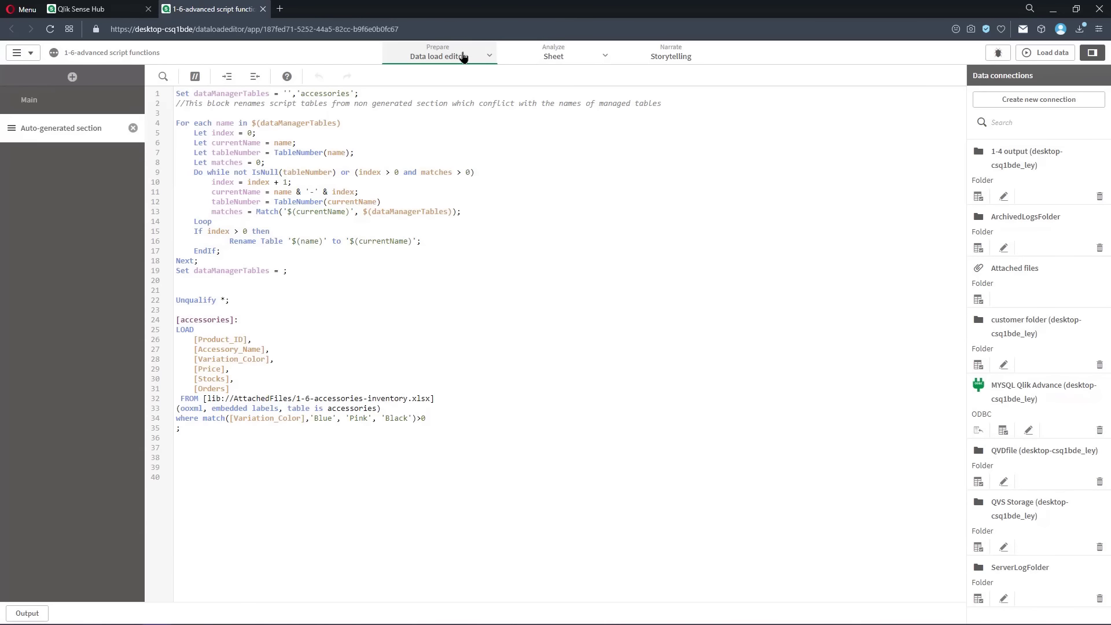
pyautogui.click(437, 458)
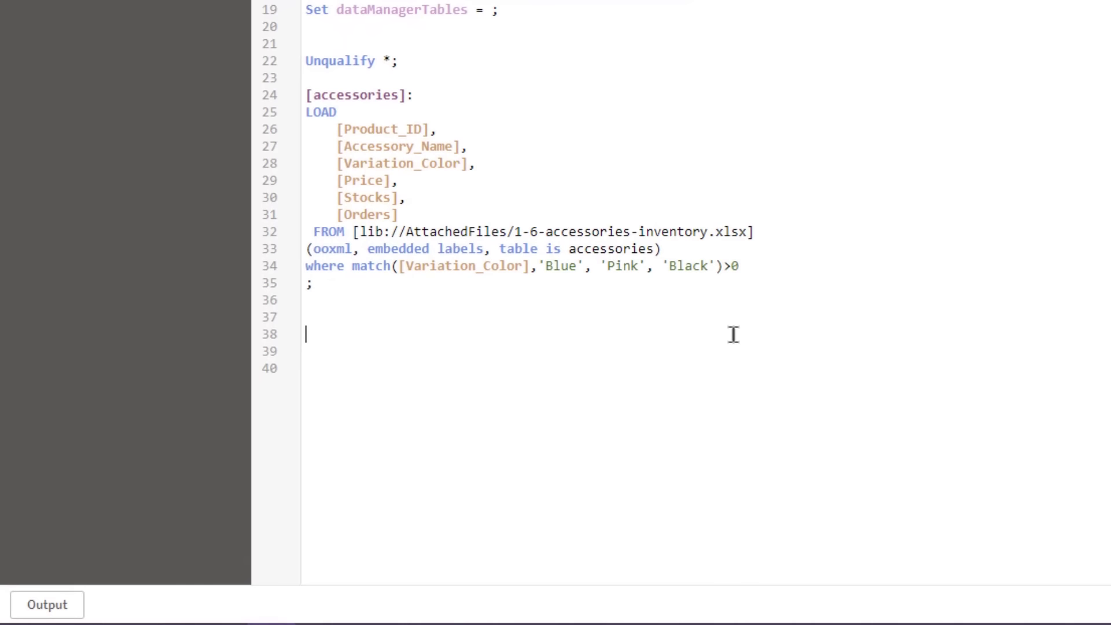
pyautogui.write('Let vMeasureSelected')
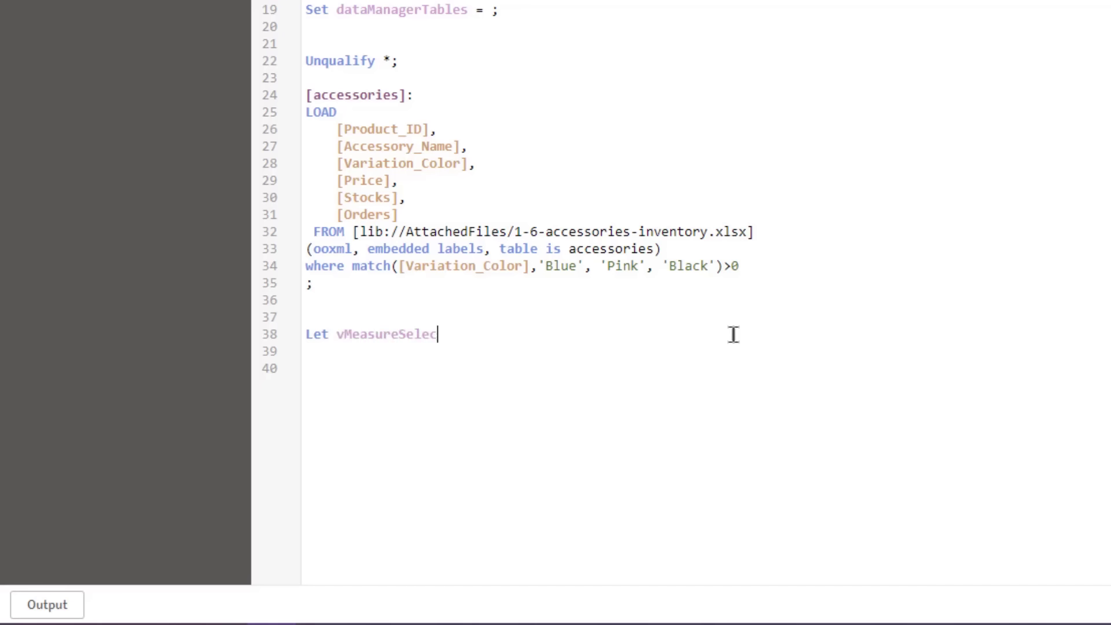
pyautogui.write("'Orders';")
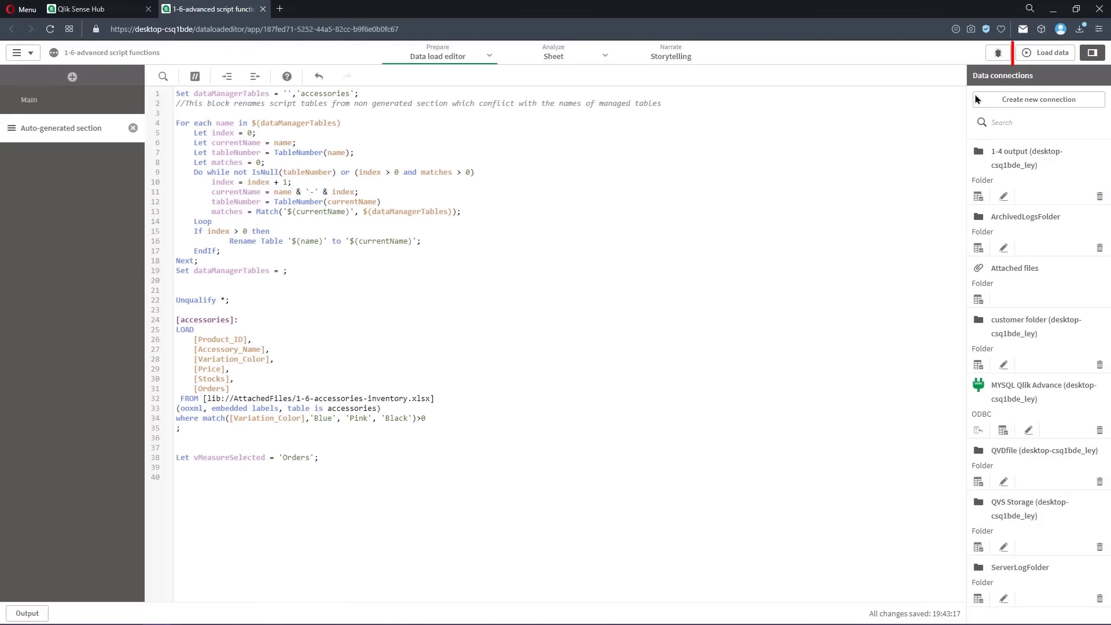
pyautogui.click(1048, 53)
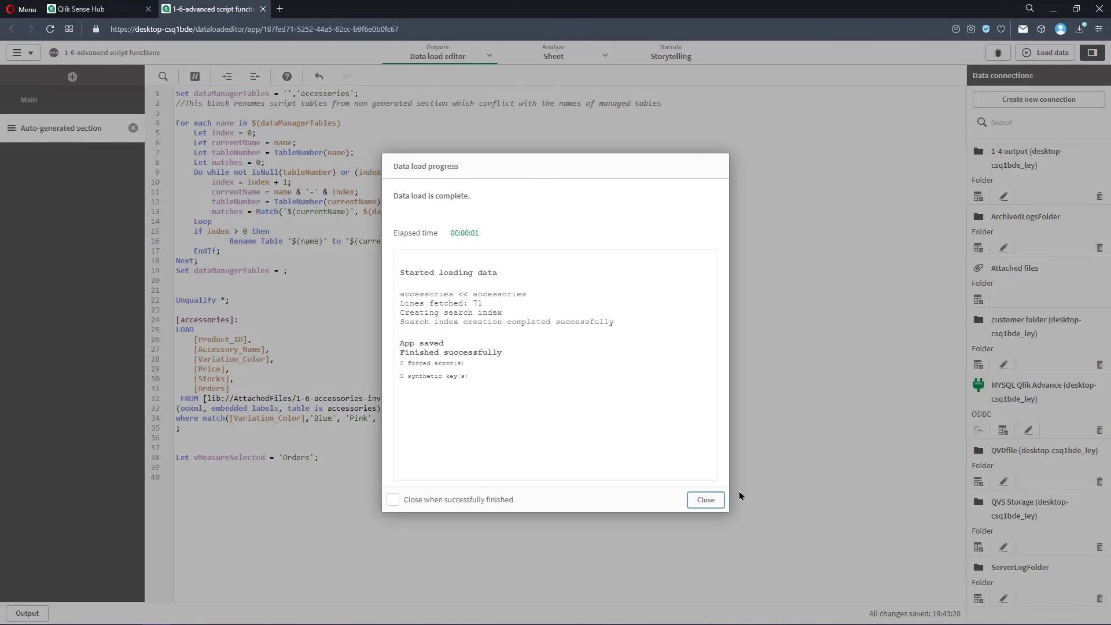
pyautogui.click(717, 499)
# Add a Variable input object from the Qlik Dashboard bundle to the sheet beside the table, and turn off its titles
pyautogui.click(573, 56)
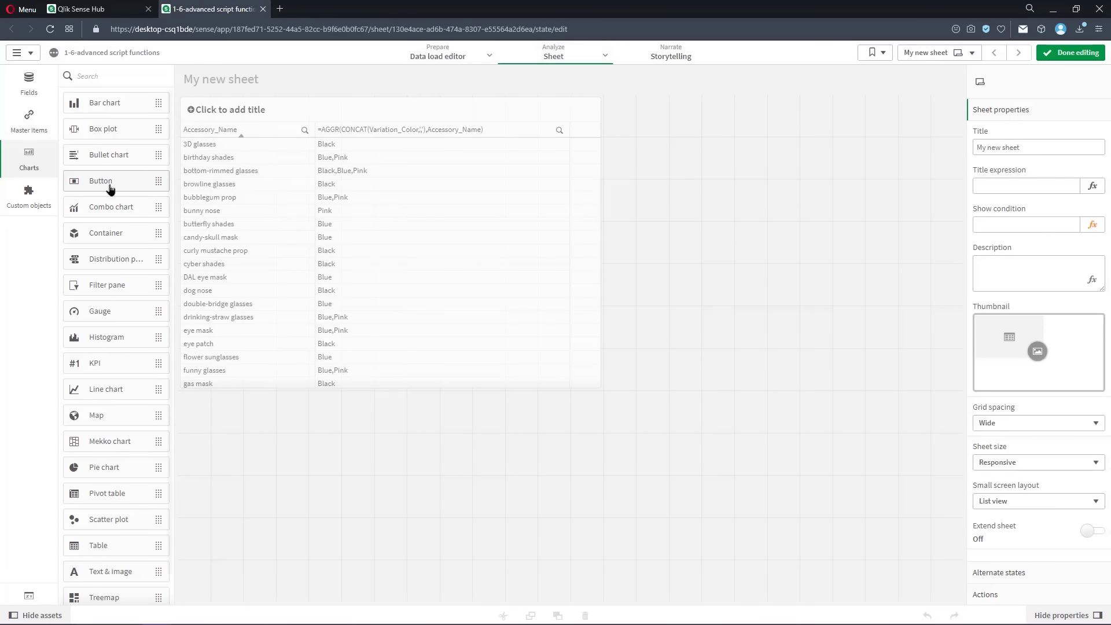
pyautogui.click(36, 200)
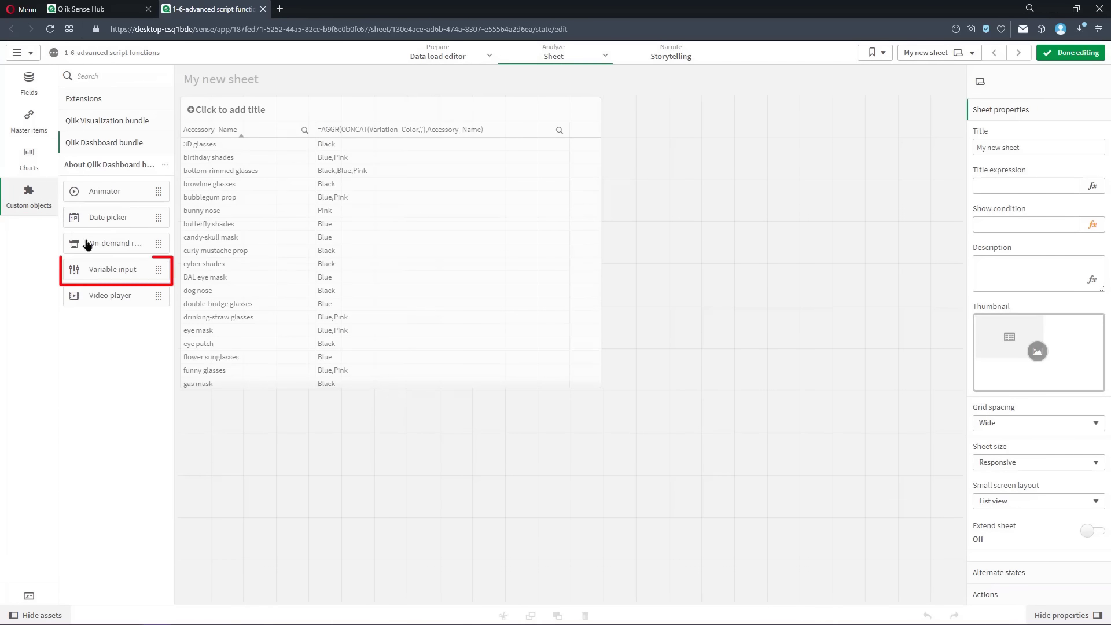
pyautogui.moveTo(141, 268); pyautogui.dragTo(695, 136)
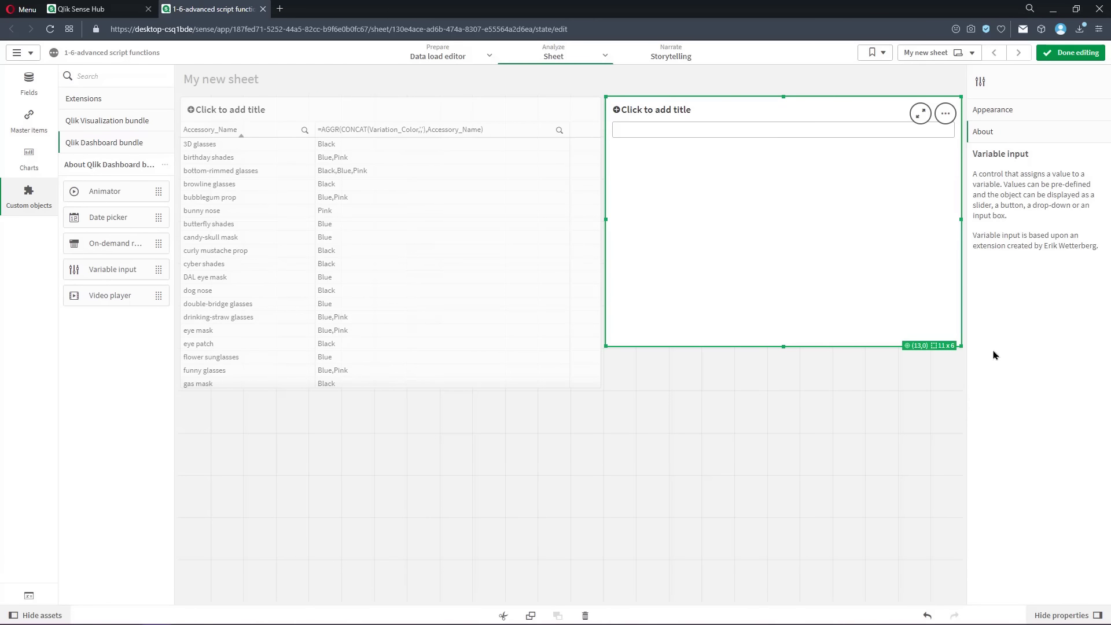
pyautogui.click(1008, 112)
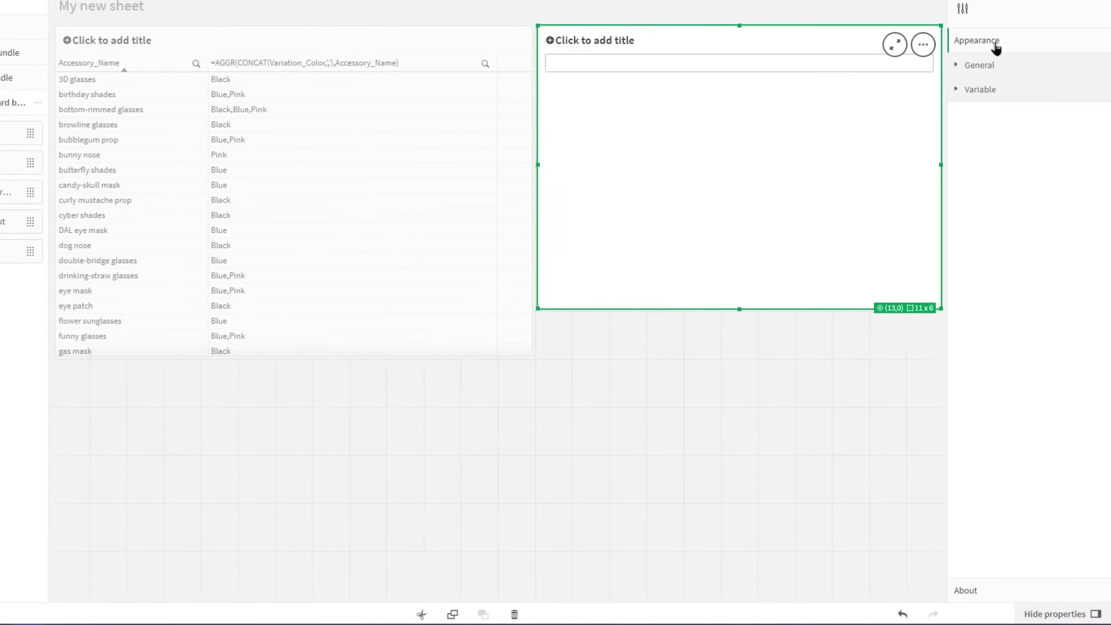
pyautogui.click(979, 51)
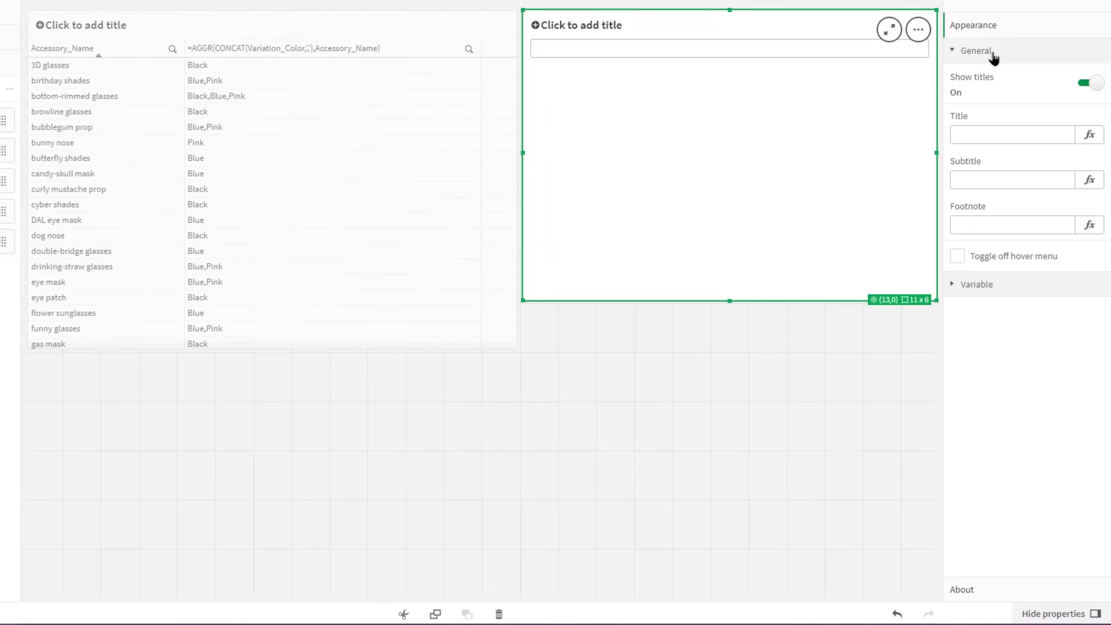
pyautogui.click(1084, 83)
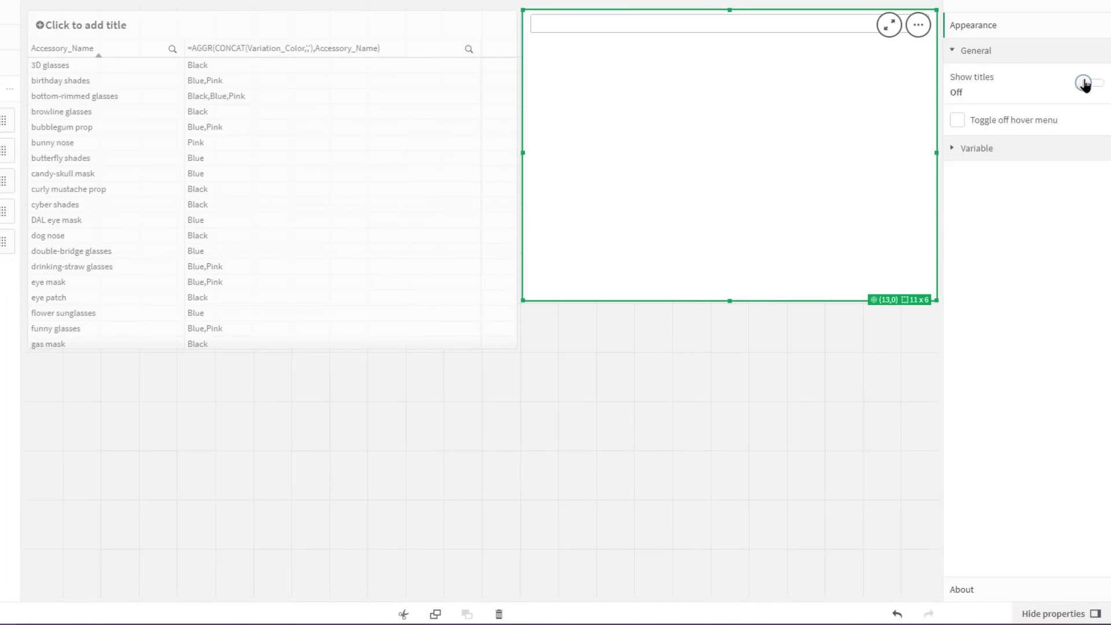
# Bind the variable input to vMeasureSelected and show it as a drop down
pyautogui.click(991, 153)
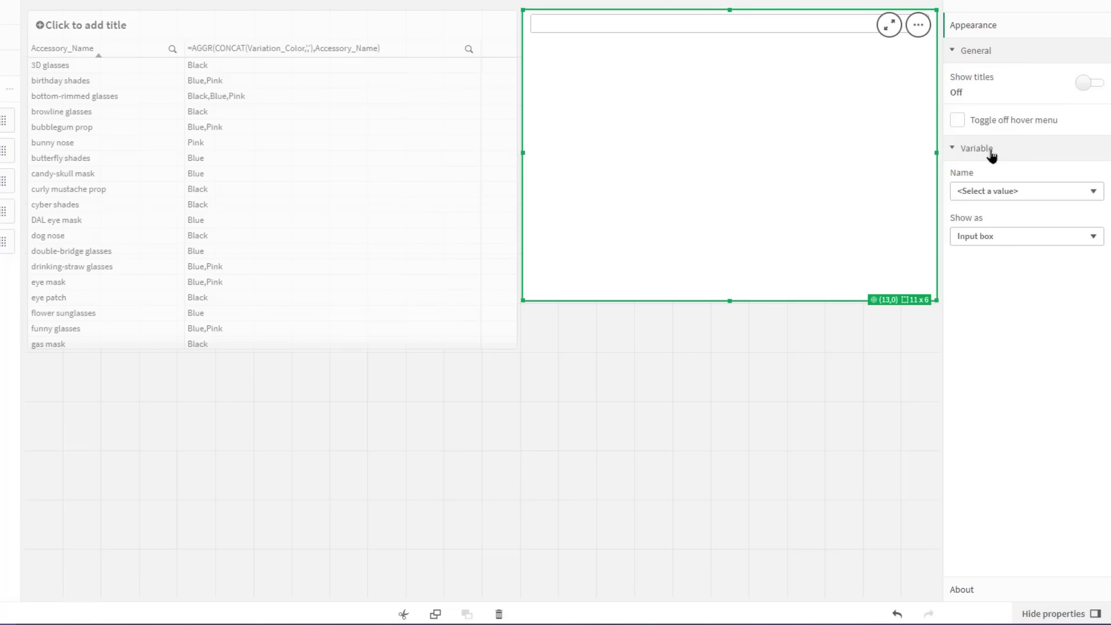
pyautogui.click(991, 192)
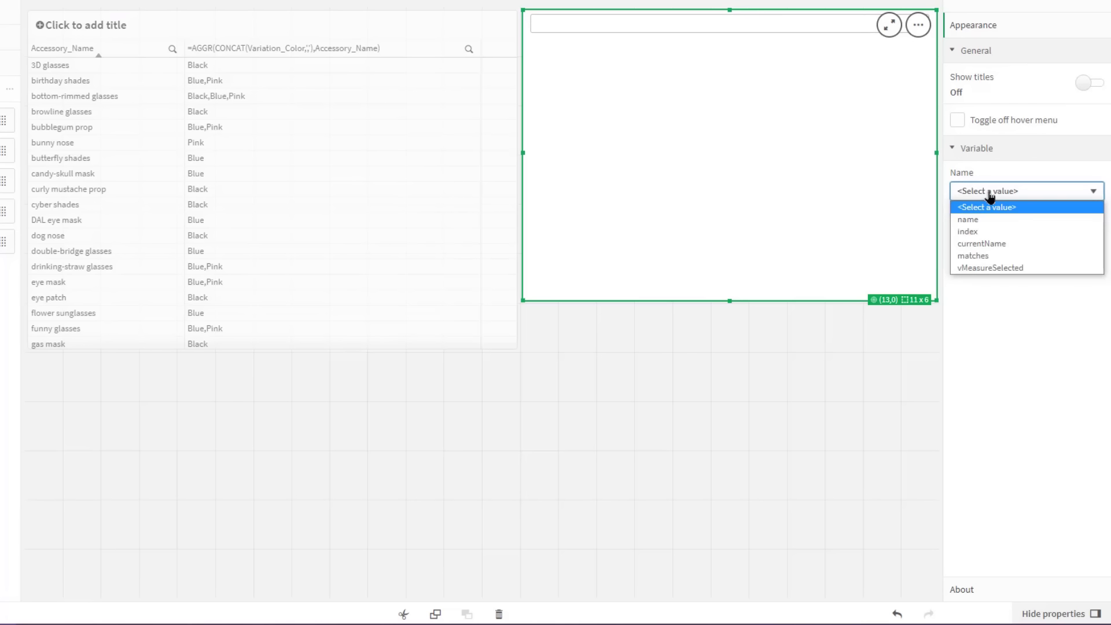
pyautogui.click(987, 267)
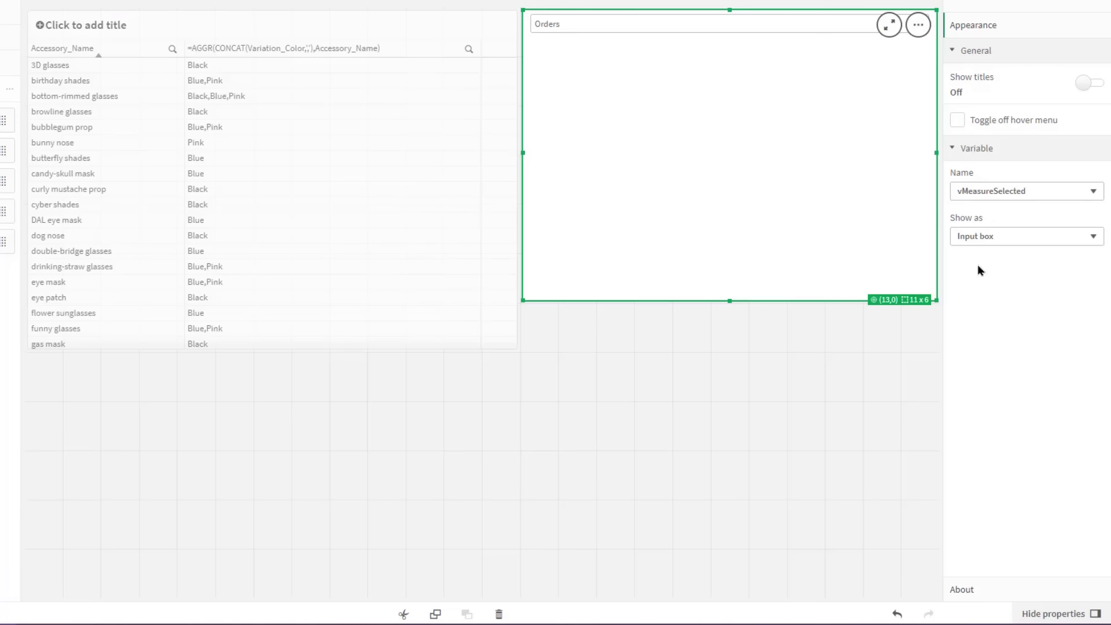
pyautogui.click(992, 245)
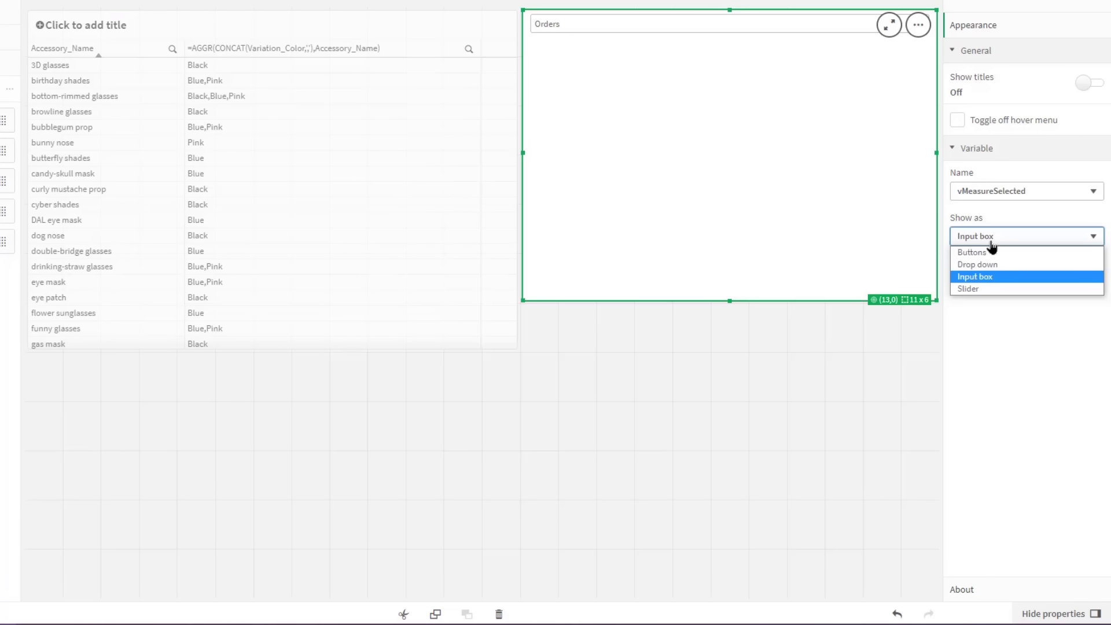
pyautogui.click(991, 263)
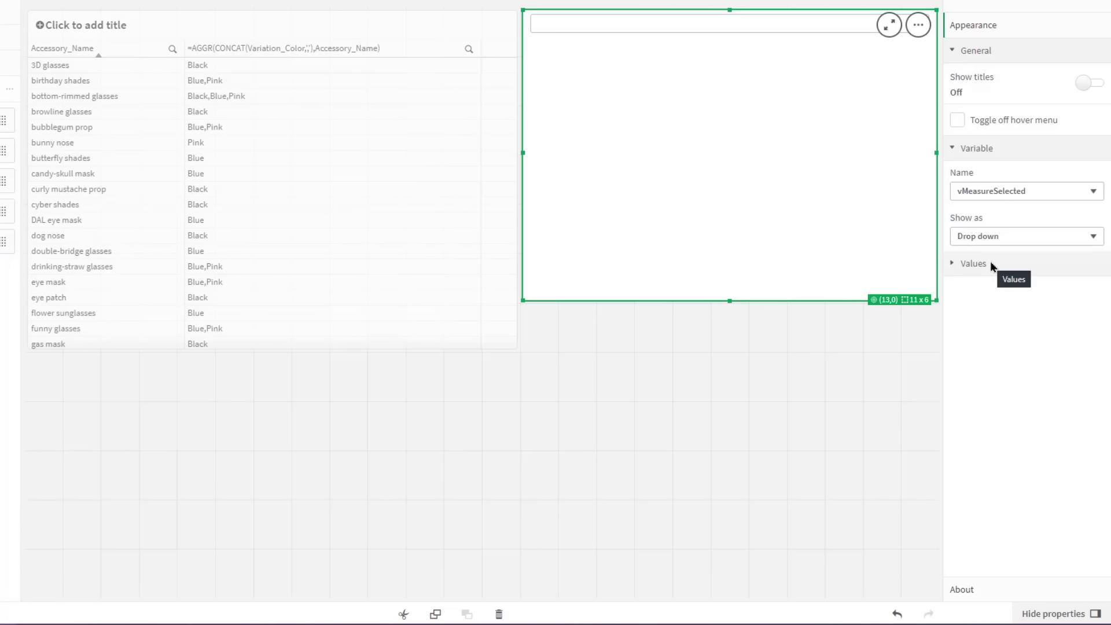
# Switch the drop down to dynamic values and define them with the expression ='Orders|Stocks|Price'
pyautogui.click(992, 265)
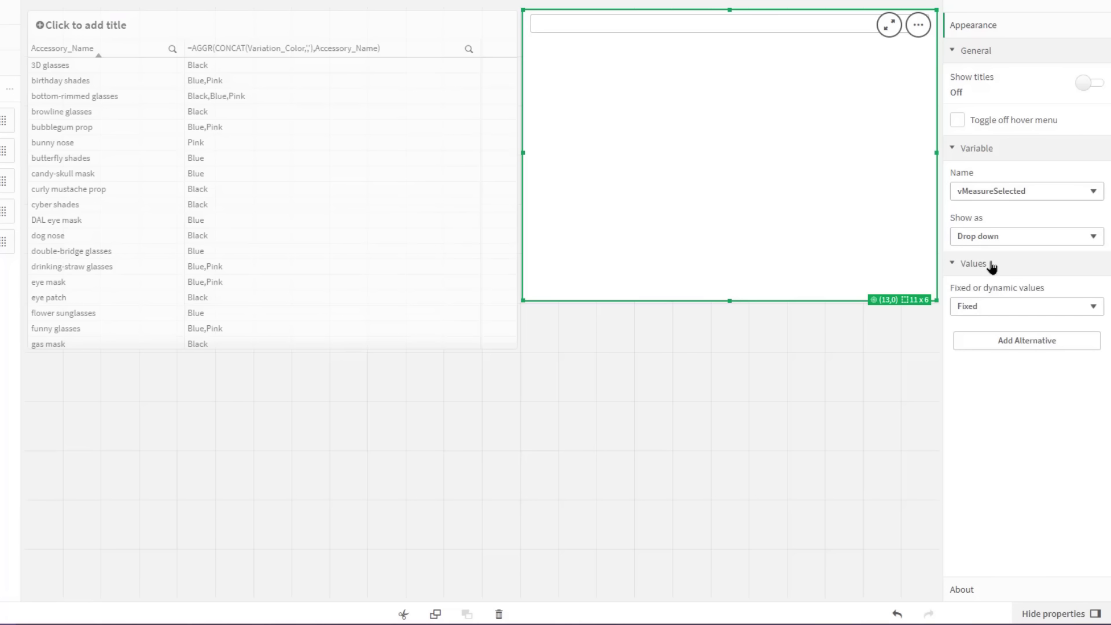
pyautogui.click(991, 308)
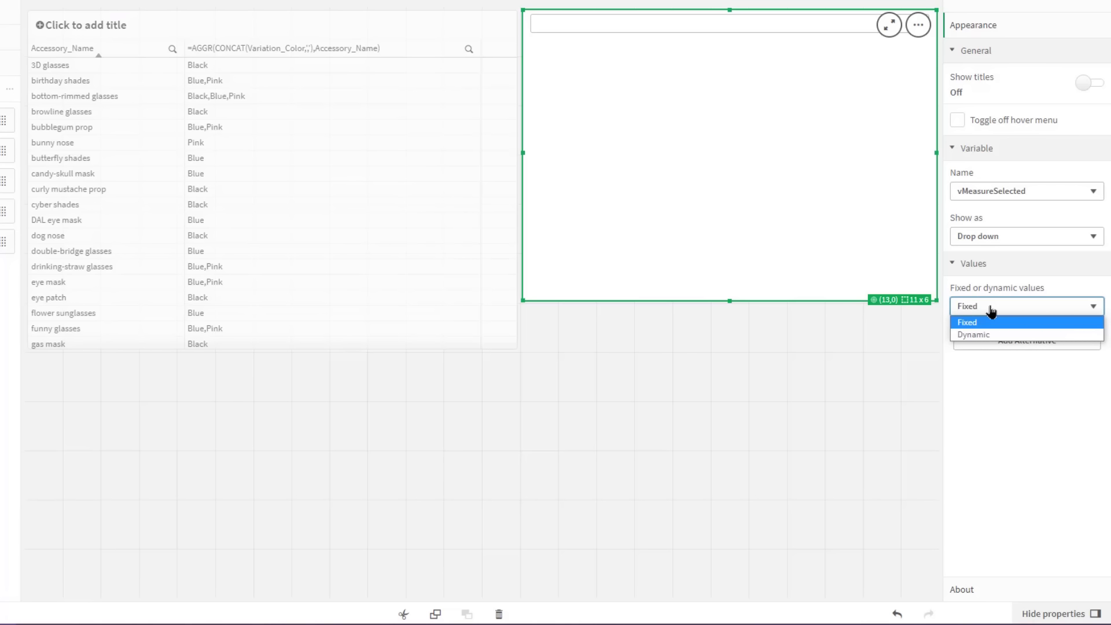
pyautogui.click(999, 334)
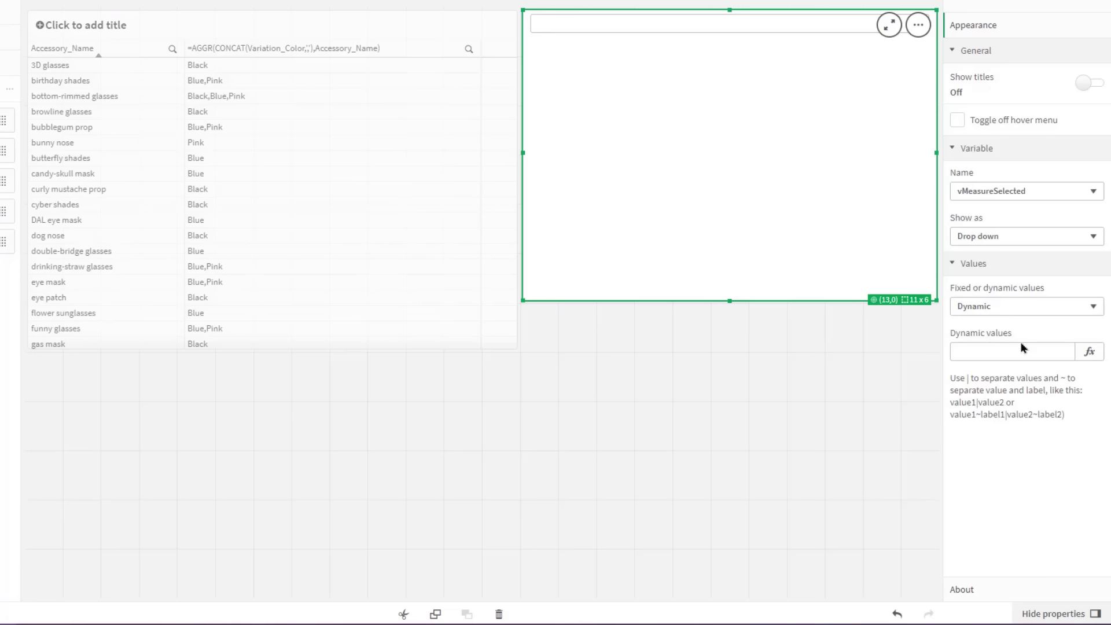
pyautogui.click(1093, 353)
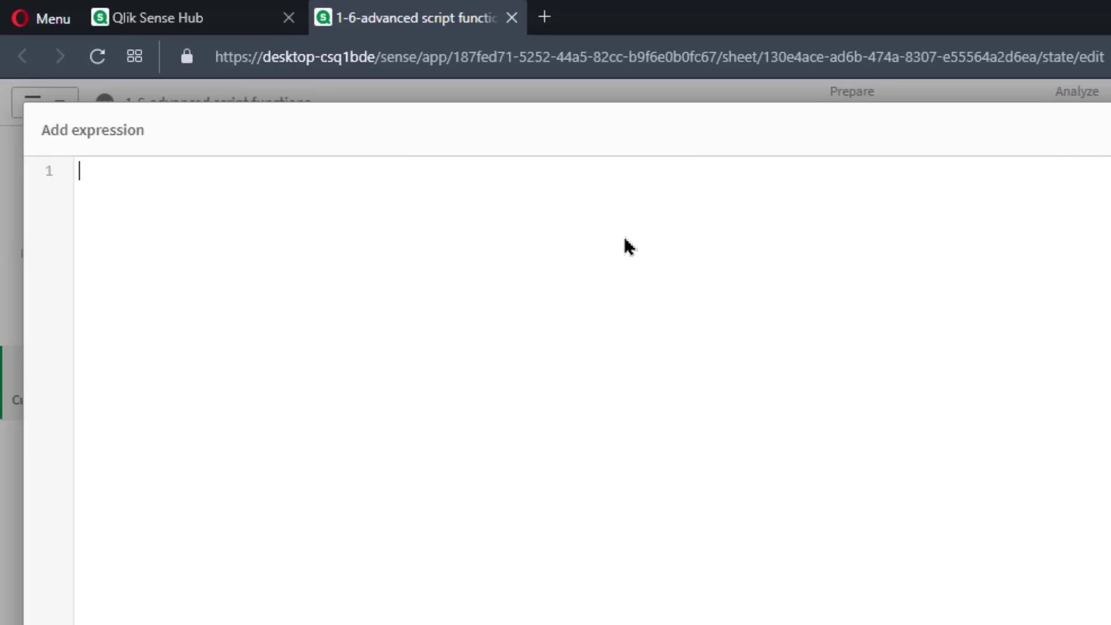
pyautogui.write("='Orders| Stocks|")
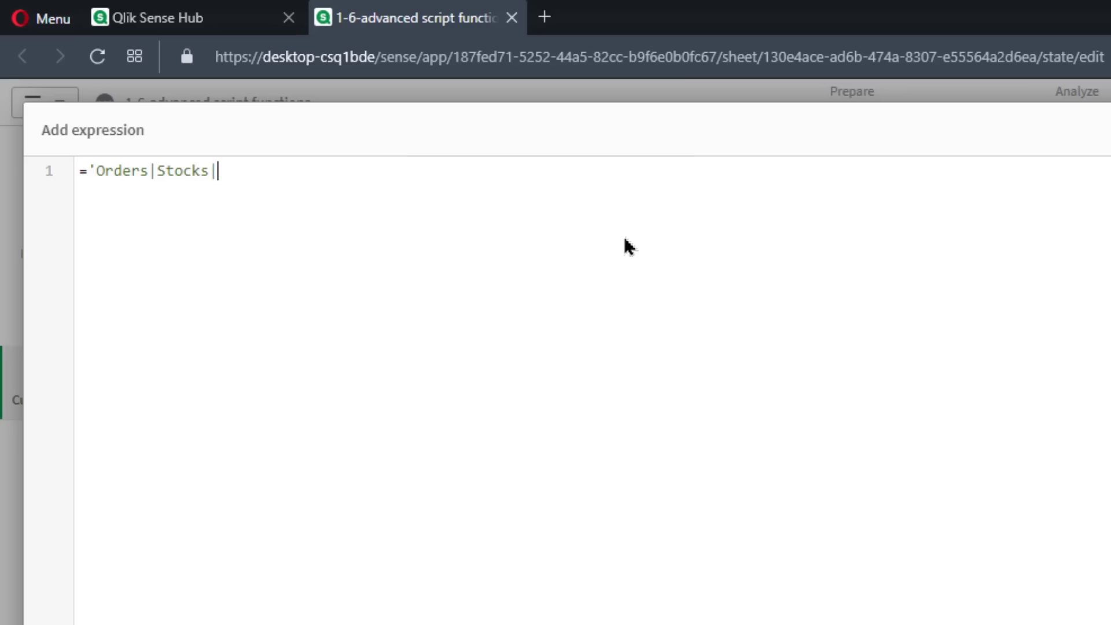
pyautogui.write("Price'")
pyautogui.click(1069, 599)
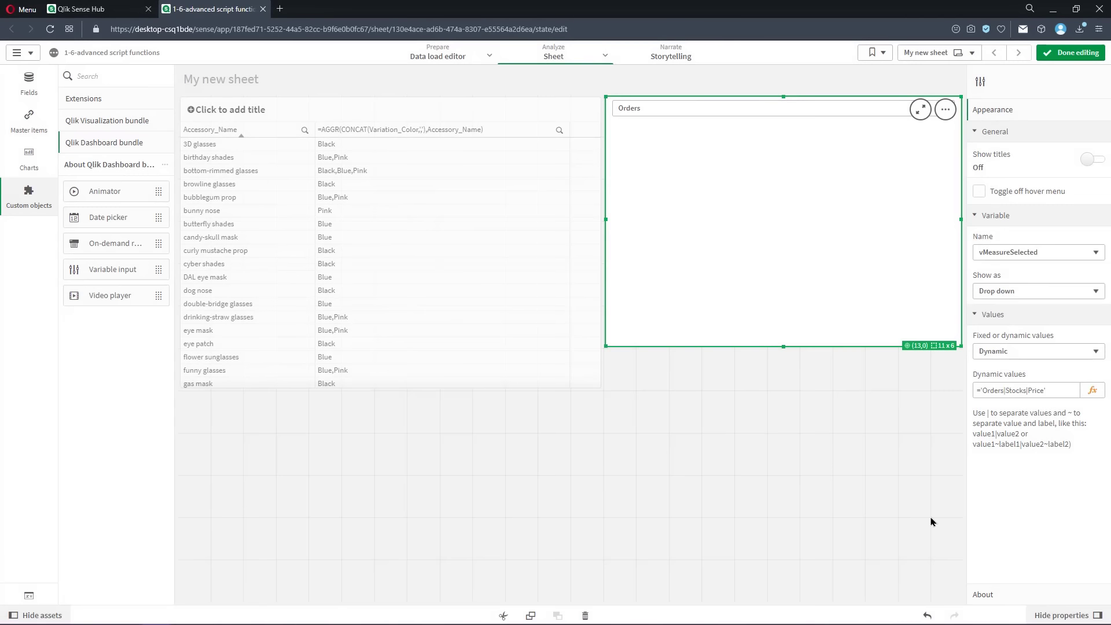
# Add a measure column to the accessories table and begin its expression with =PICK( MATCH('$(vMeasureSelected)','Orders','Stocks','Price')
pyautogui.click(556, 263)
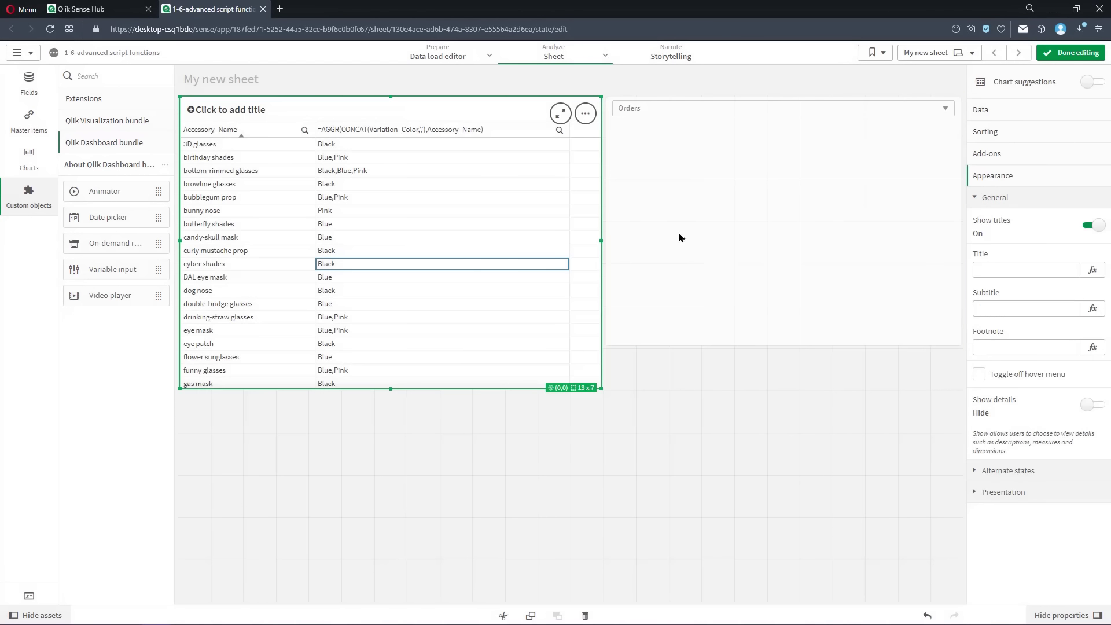
pyautogui.click(1006, 112)
pyautogui.click(1047, 203)
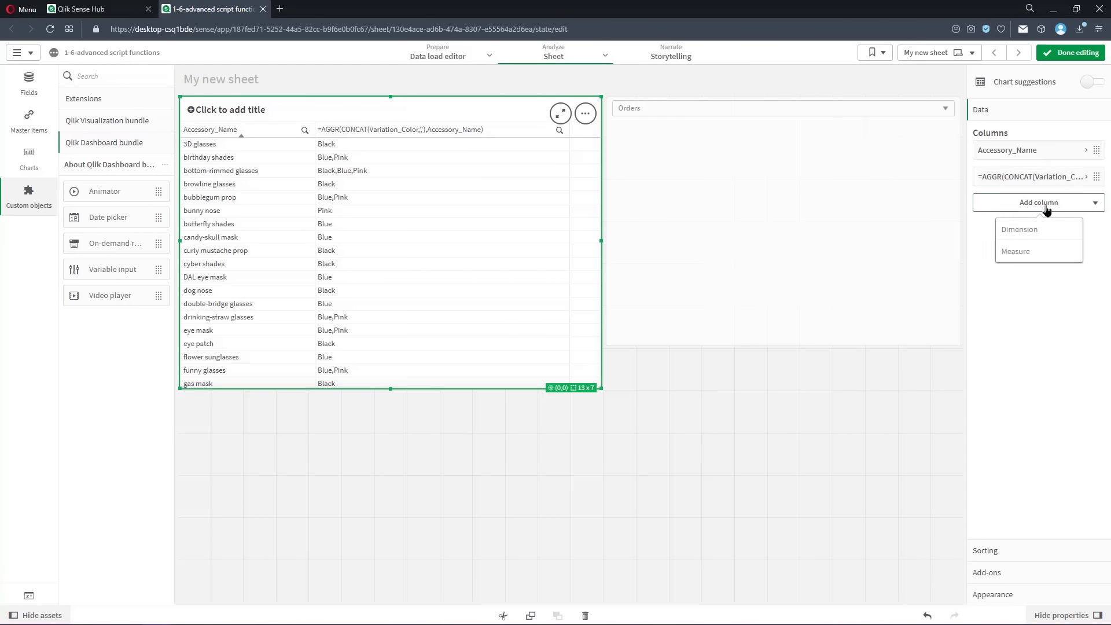
pyautogui.click(1040, 258)
pyautogui.click(1079, 231)
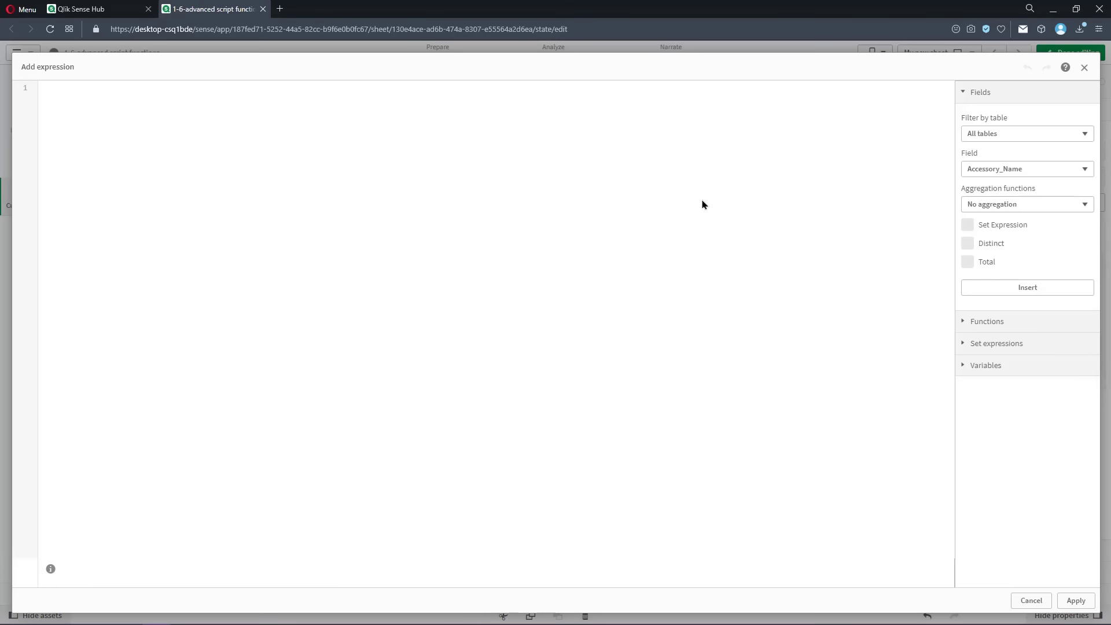
pyautogui.write('=PICK(')
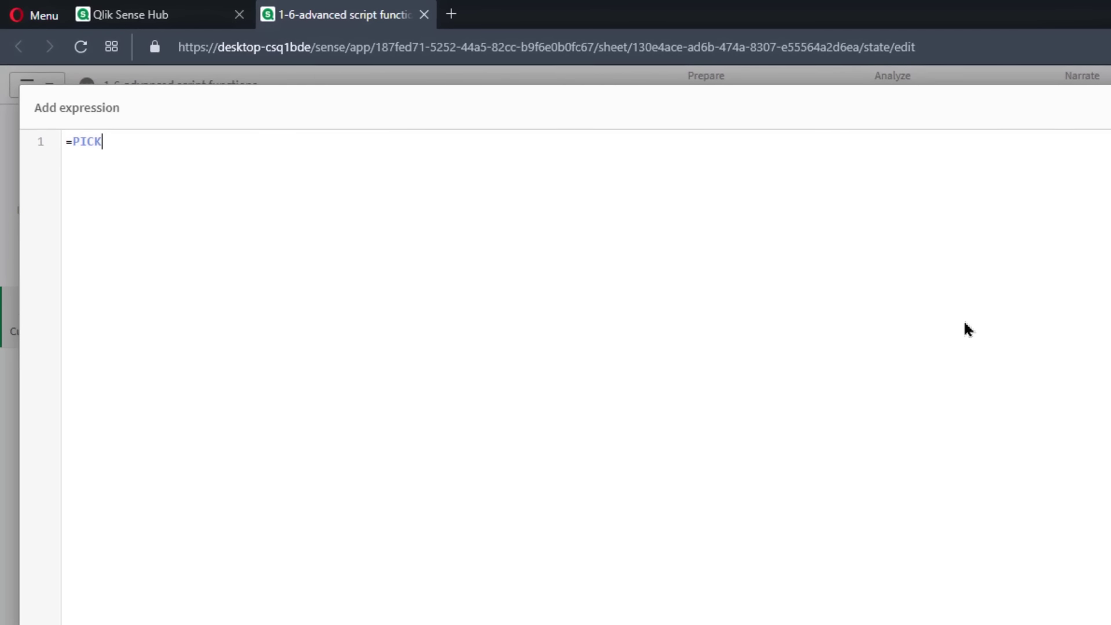
pyautogui.write(' MAT')
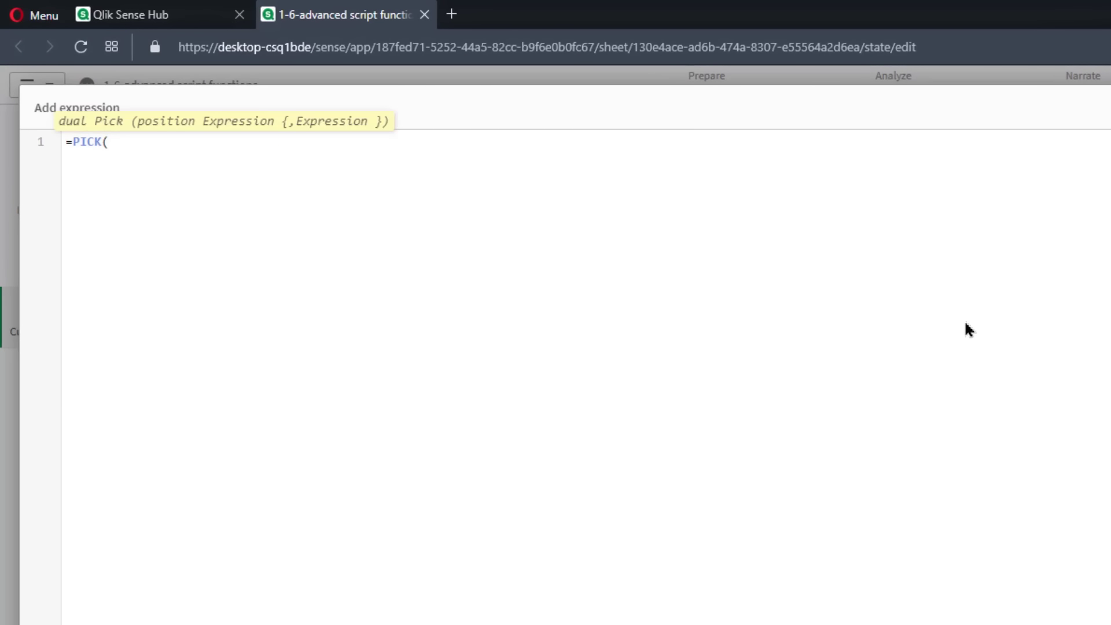
pyautogui.write('CH(')
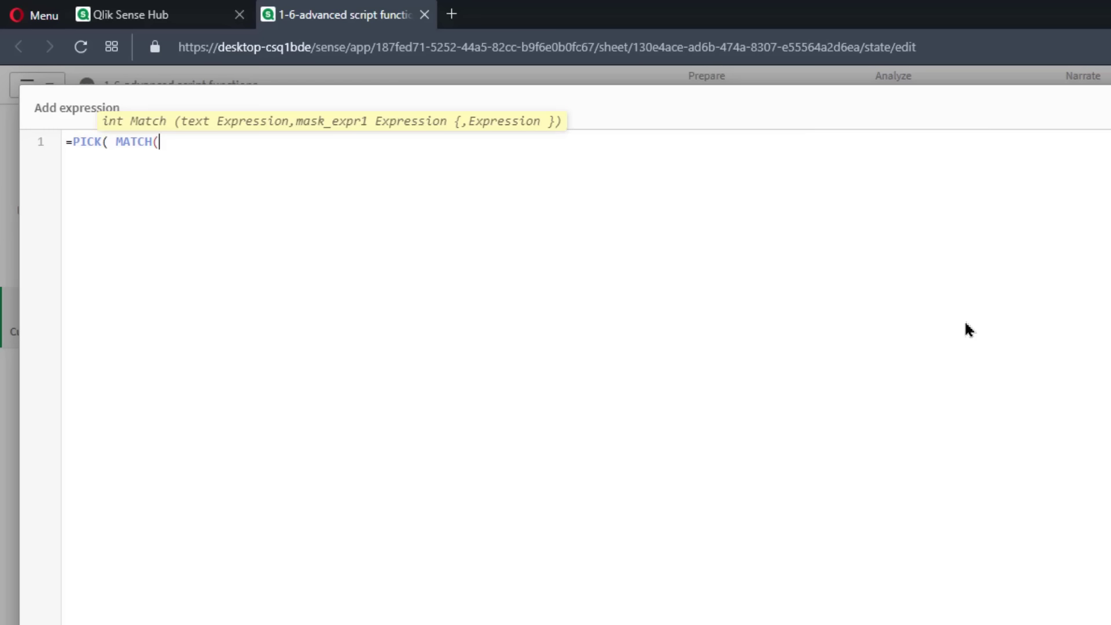
pyautogui.write("'$(vMeasureSelected)','Orders','Stocks',")
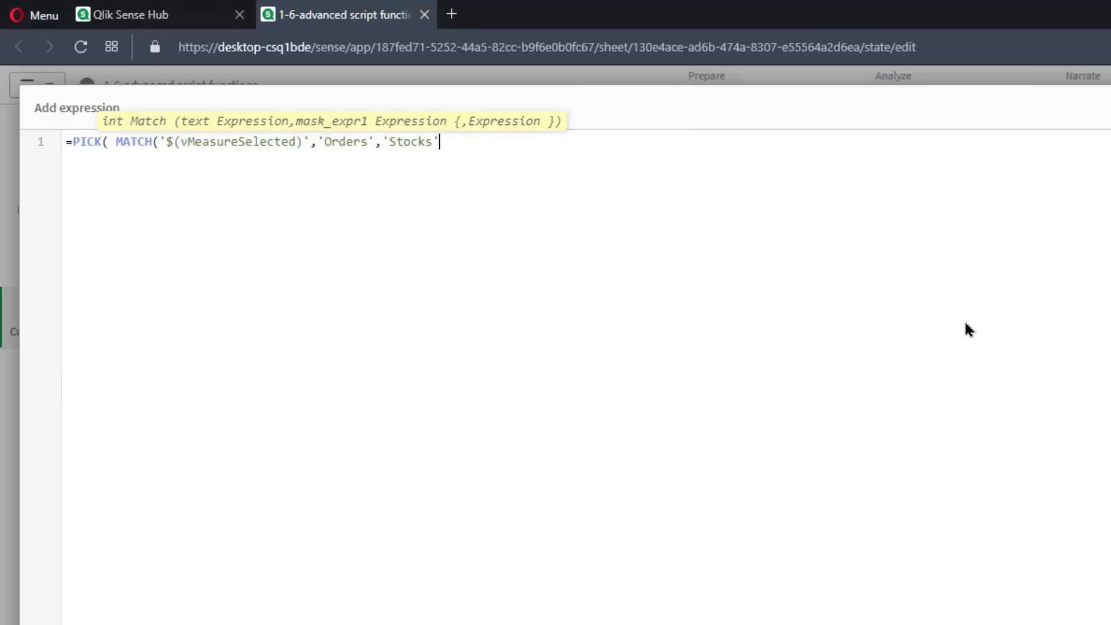
pyautogui.write("'Price')")
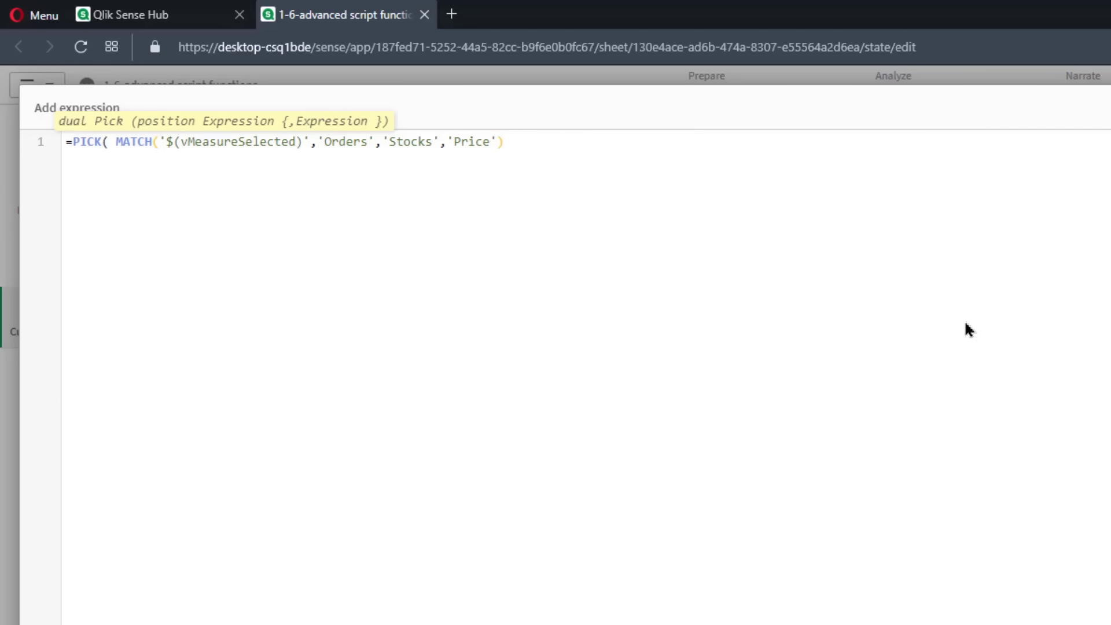
# Complete the PICK expression with SUM(Orders), SUM(Stocks), Max(Price) as its results and apply it to the table's new measure column
pyautogui.write(' , ')
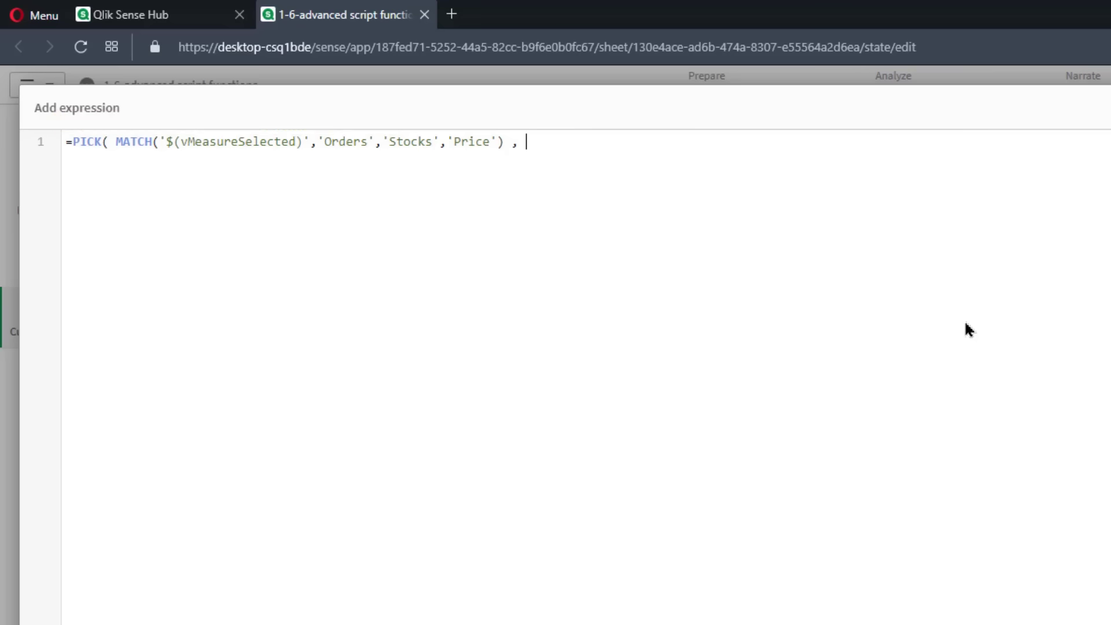
pyautogui.write('SUM(Or')
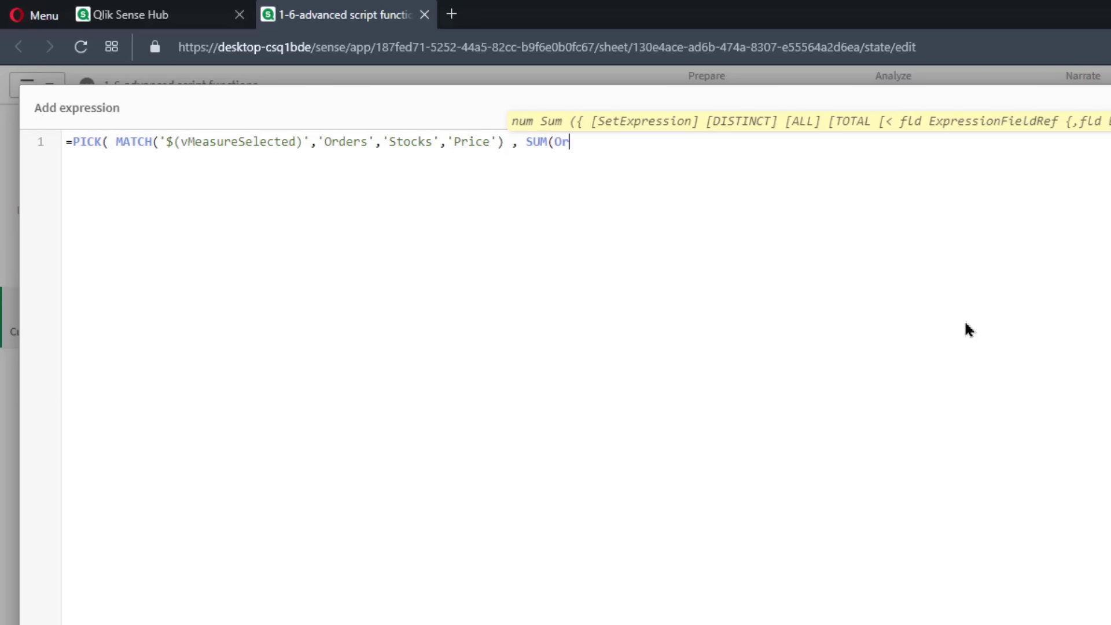
pyautogui.write('ders),')
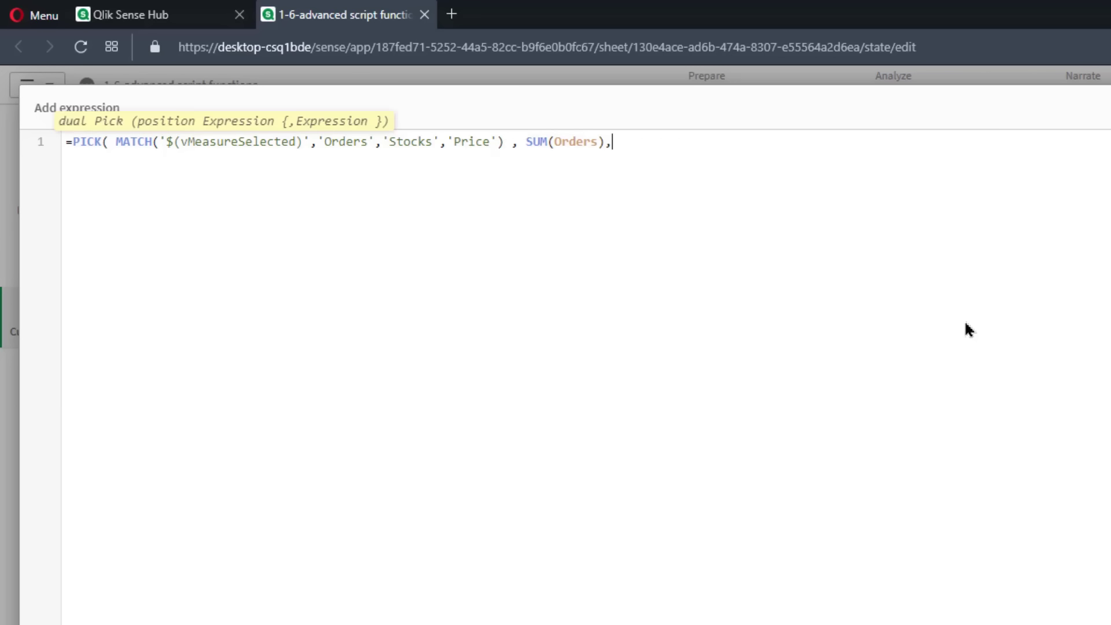
pyautogui.write(' SUM(Stocks')
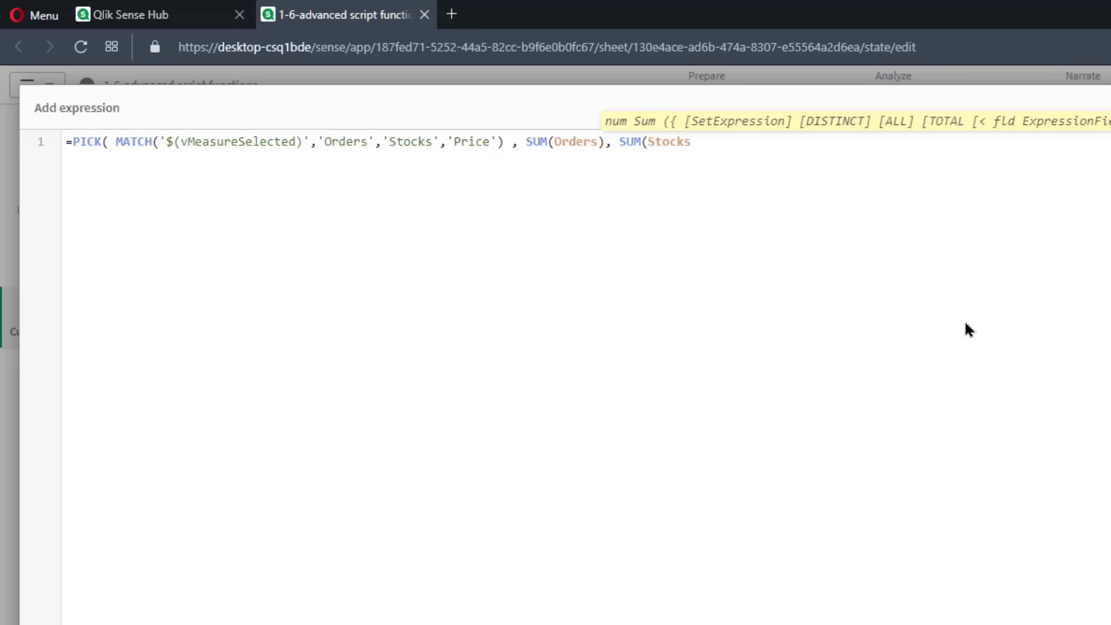
pyautogui.write('), M')
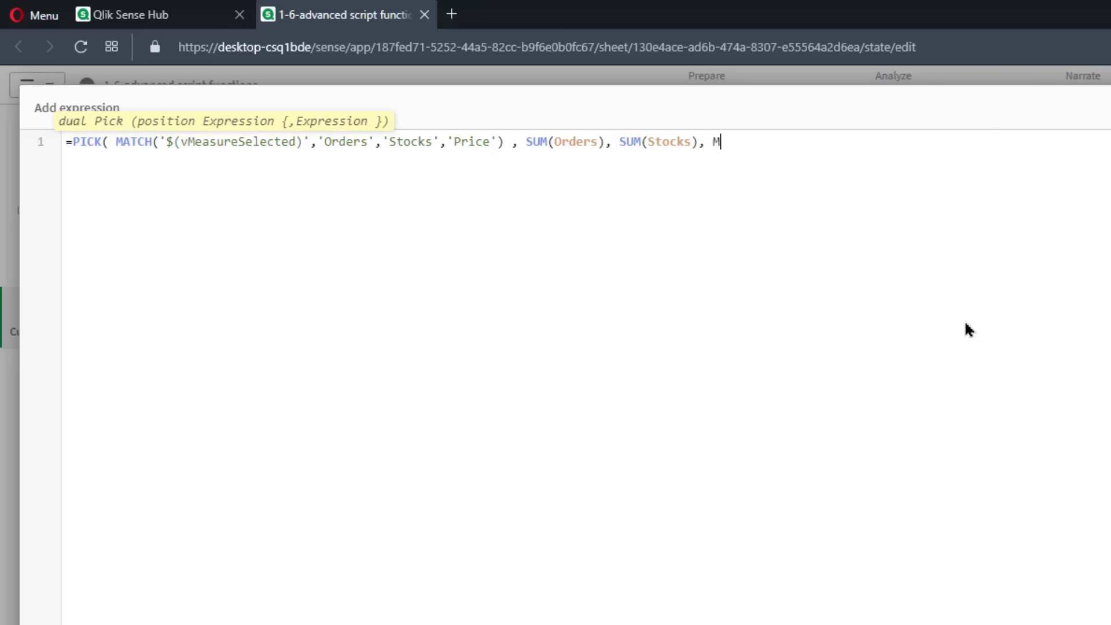
pyautogui.write('ax(Pr')
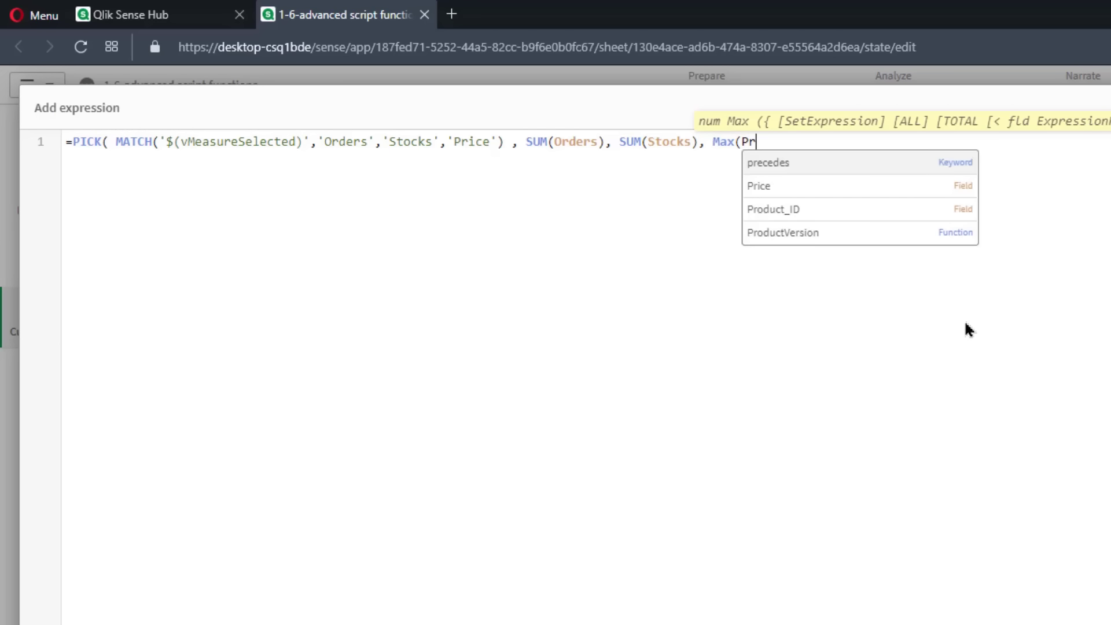
pyautogui.write('ice)')
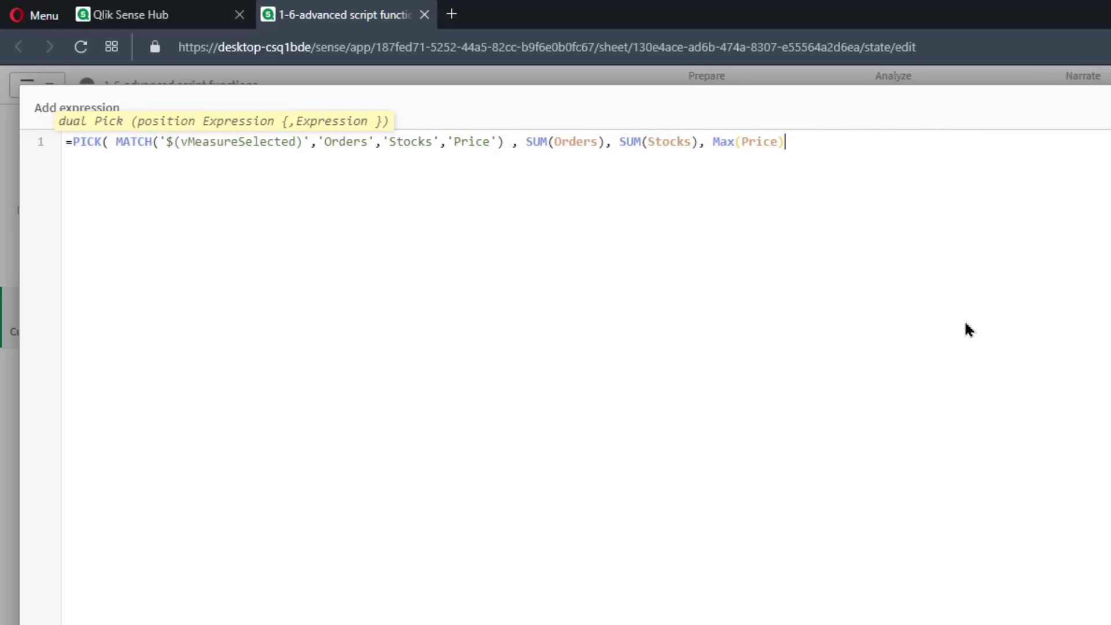
pyautogui.write(')')
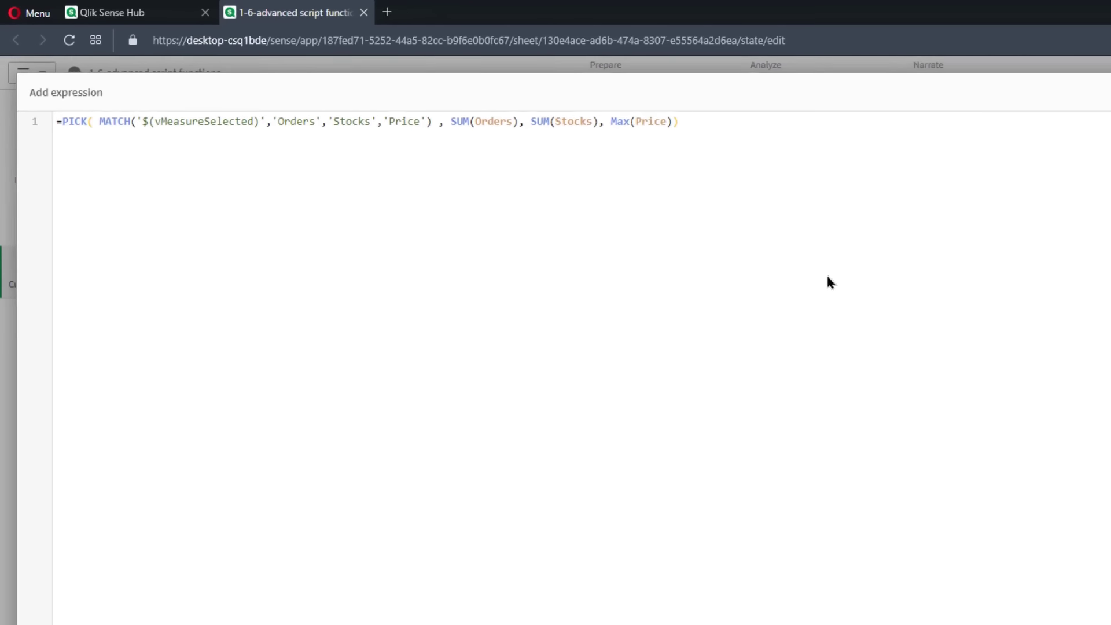
pyautogui.click(1081, 603)
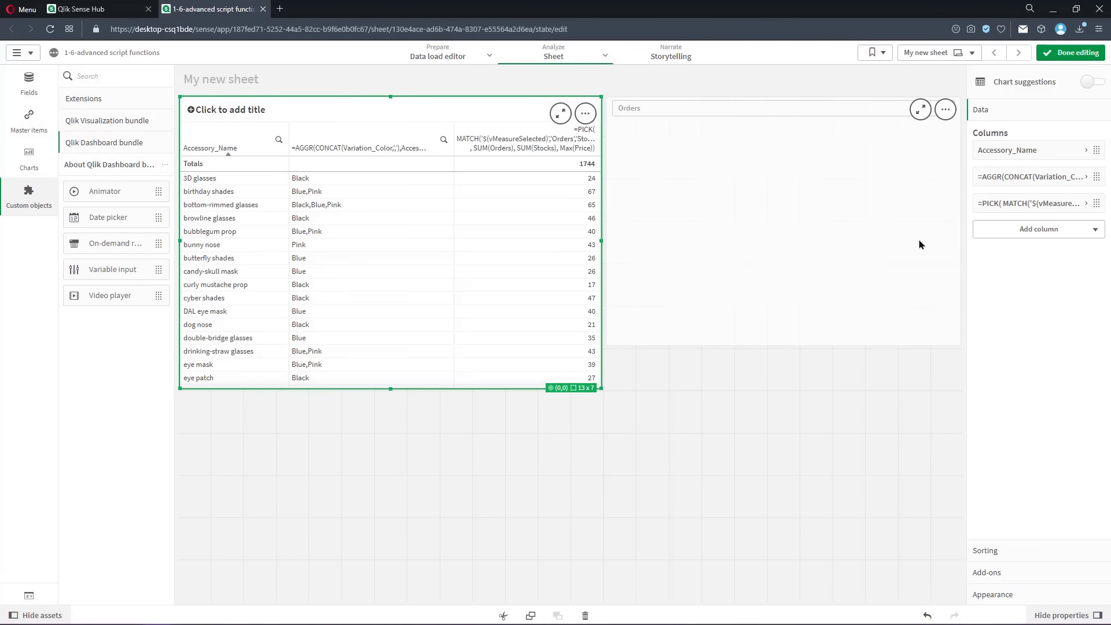
# Label the PICK measure column with the expression =vMeasureSelected and finish editing the sheet
pyautogui.click(1090, 203)
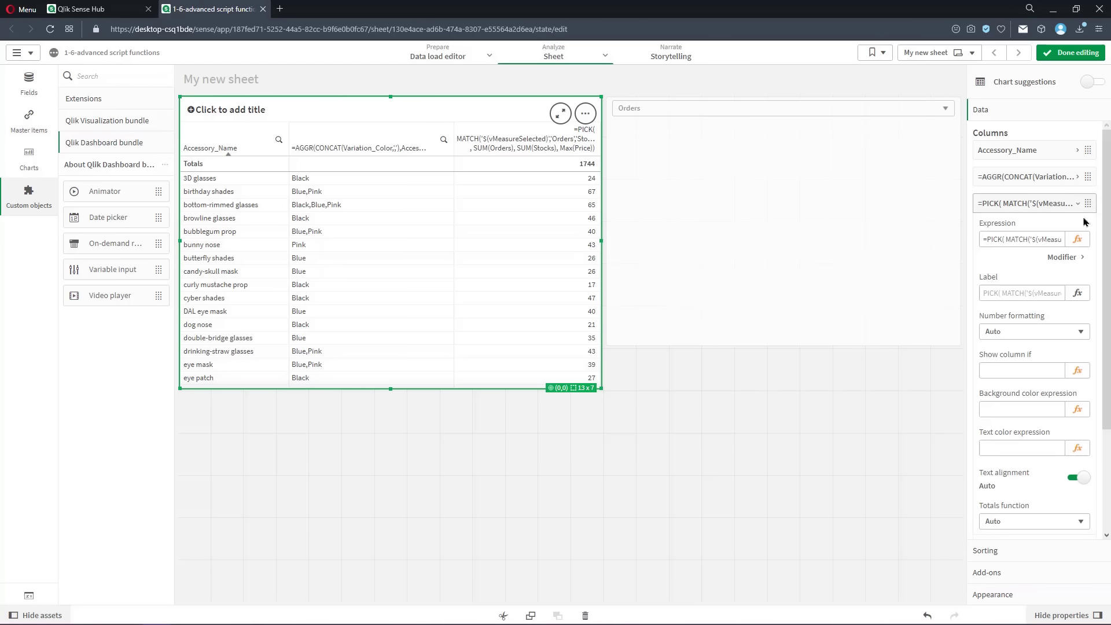
pyautogui.click(1052, 292)
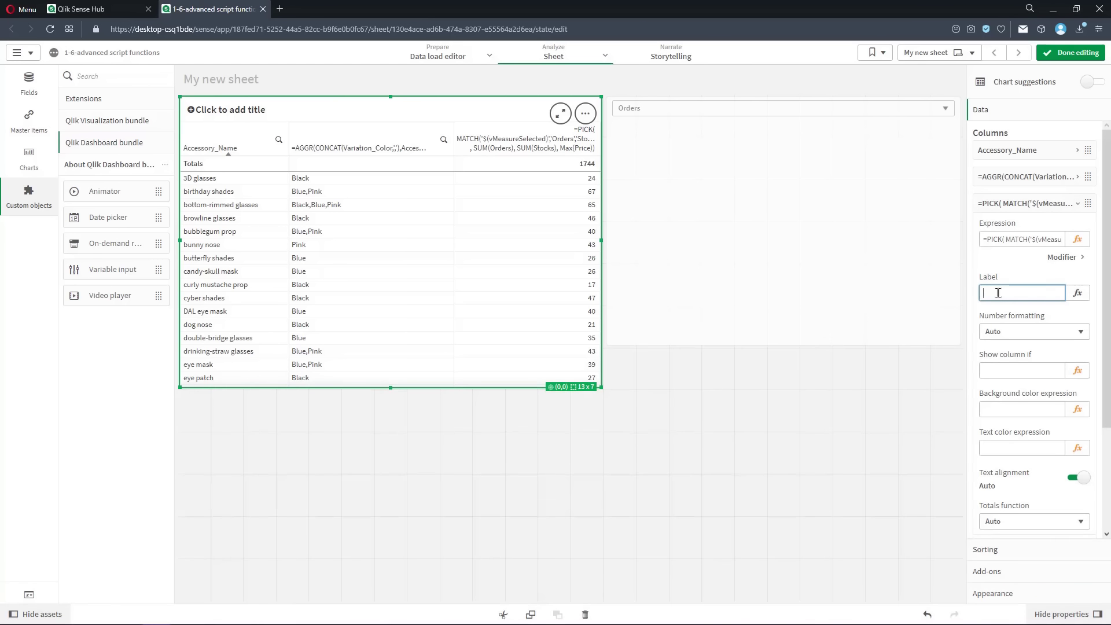
pyautogui.write('=vMeasureSelected')
pyautogui.press('Return')
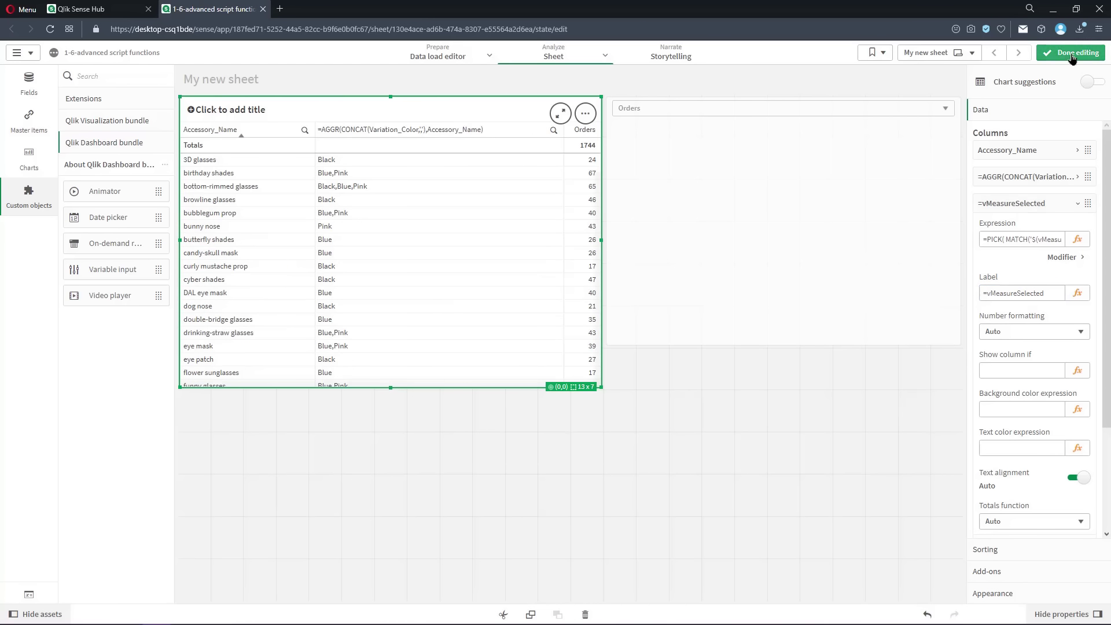
pyautogui.click(1073, 53)
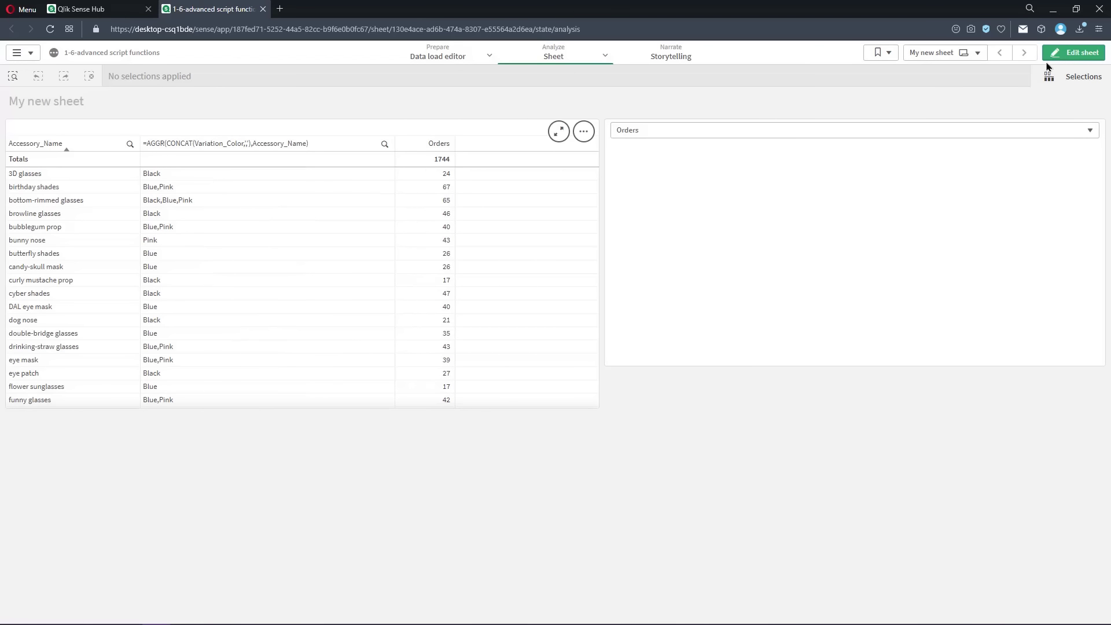
# Switch the measure in the variable drop down to Stocks and then to Price
pyautogui.moveTo(752, 141)
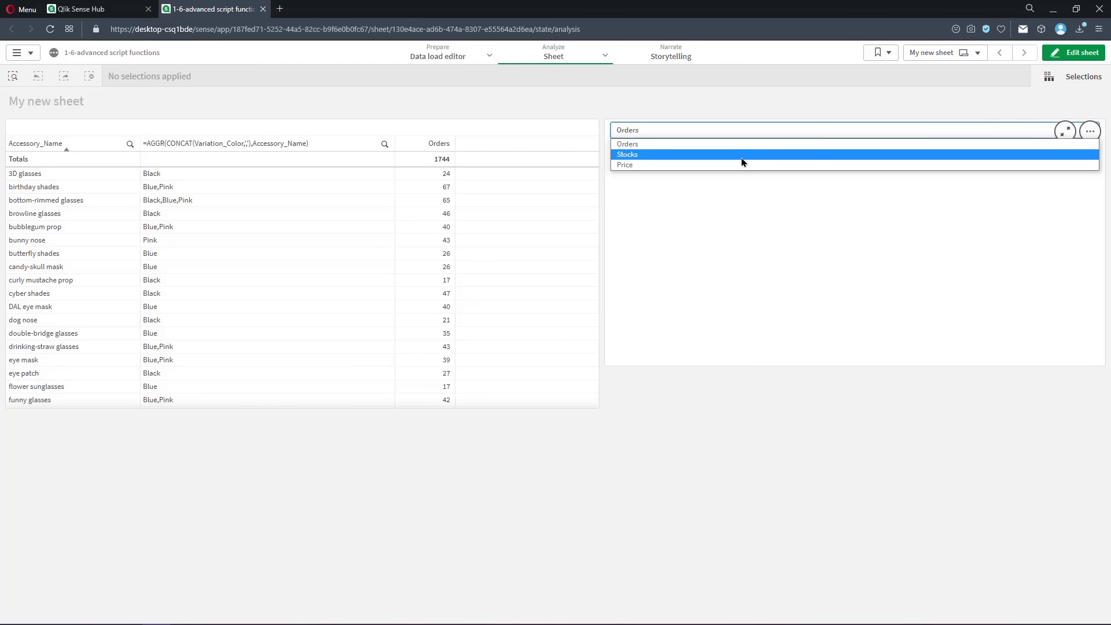
pyautogui.click(743, 155)
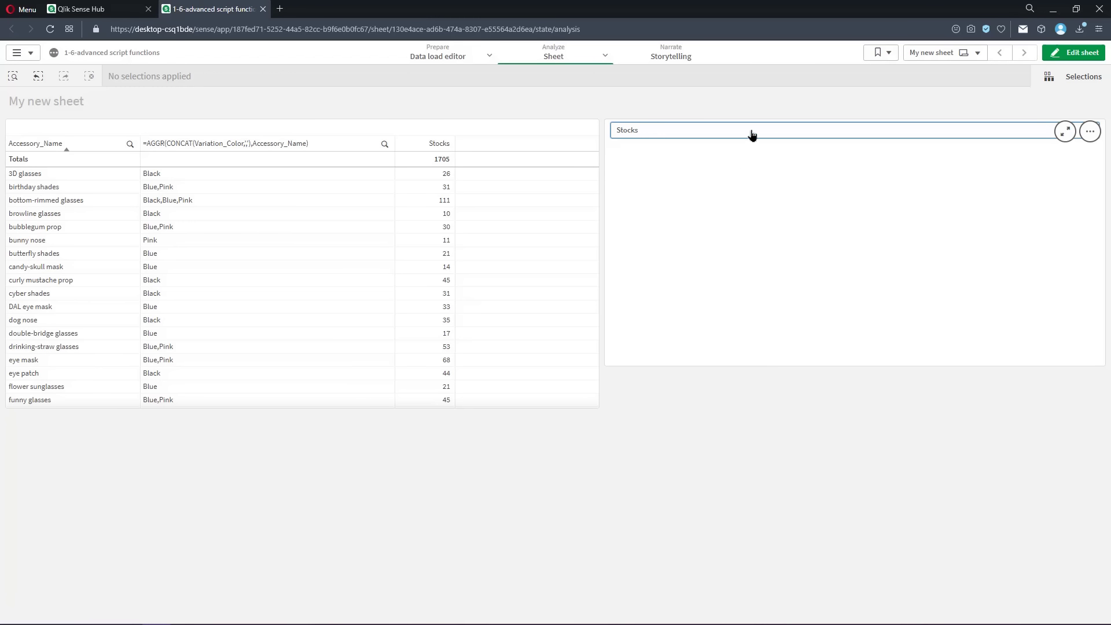
pyautogui.click(750, 132)
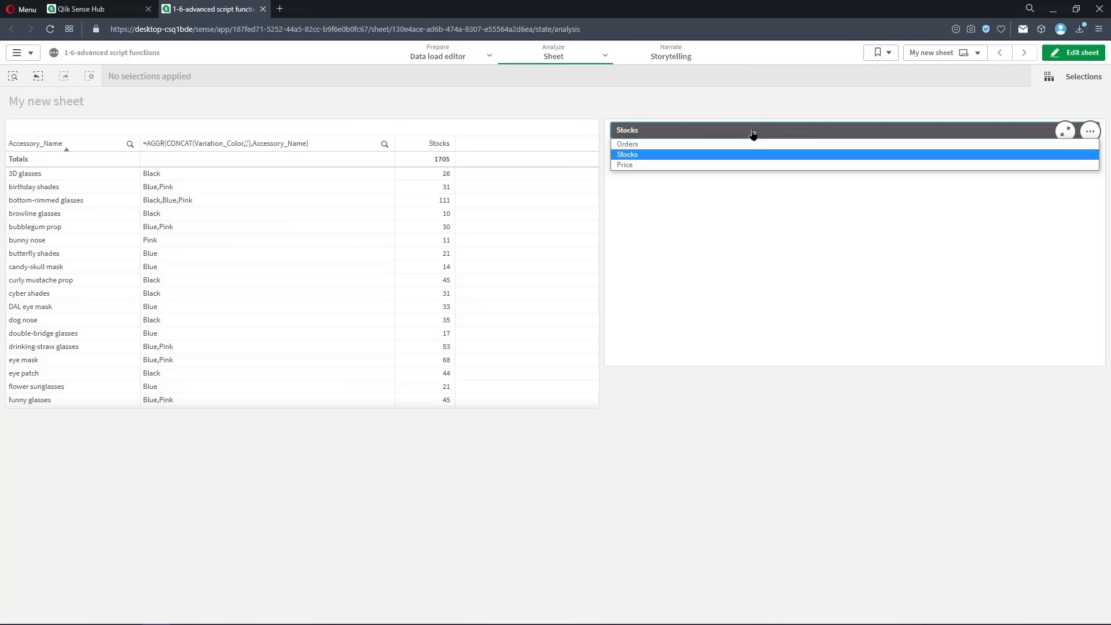
pyautogui.click(745, 166)
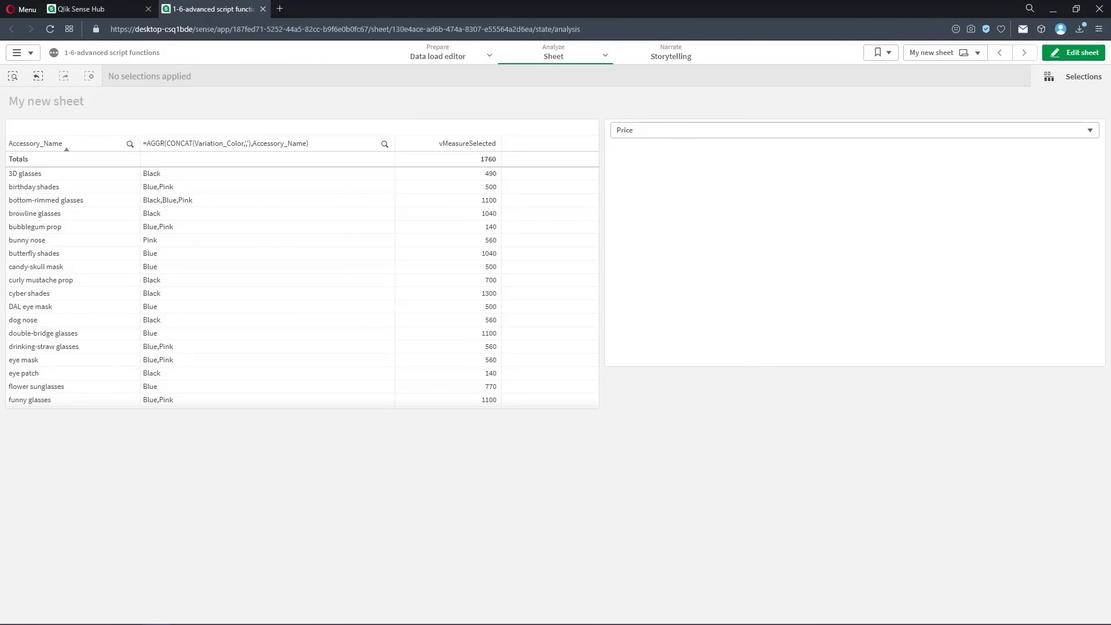
# In the load script, replace the accessories table's where clause with Where MIXMATCH([Accessory_Name],'3D GLASSES','EYE mask')>0
pyautogui.click(456, 53)
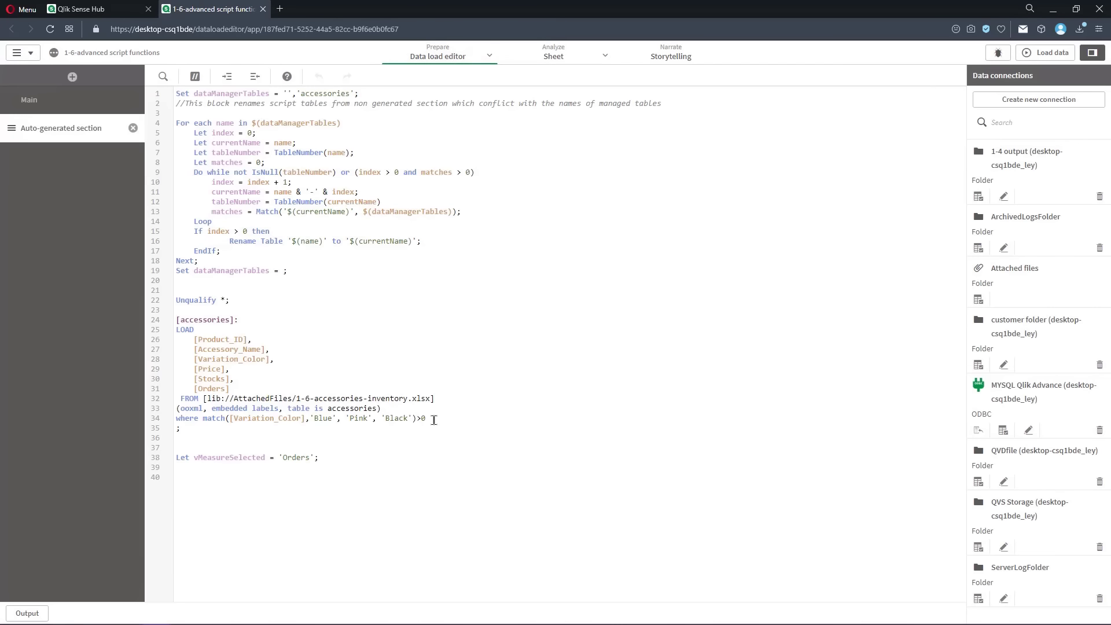
pyautogui.click(435, 420)
pyautogui.moveTo(439, 421); pyautogui.dragTo(174, 420)
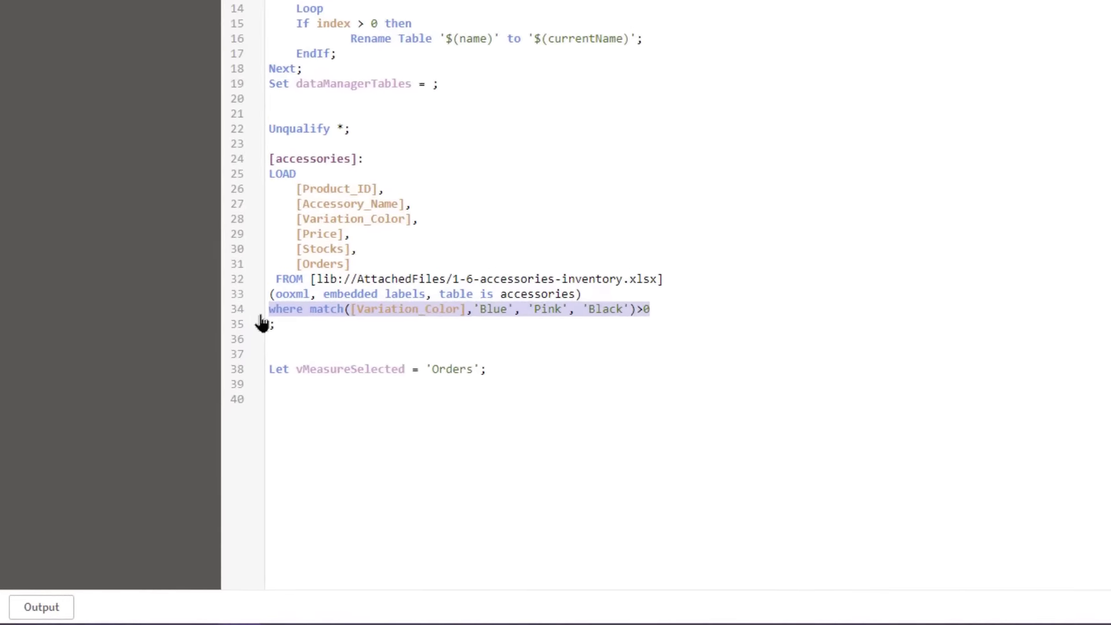
pyautogui.press('BackSpace')
pyautogui.write('Where ')
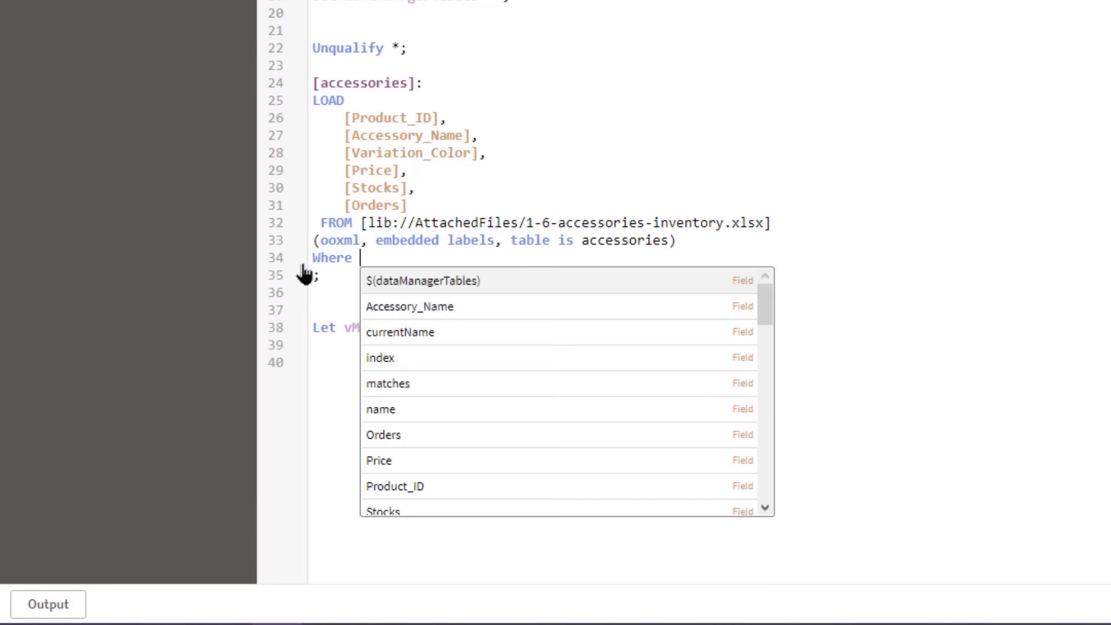
pyautogui.write('MIXMATC')
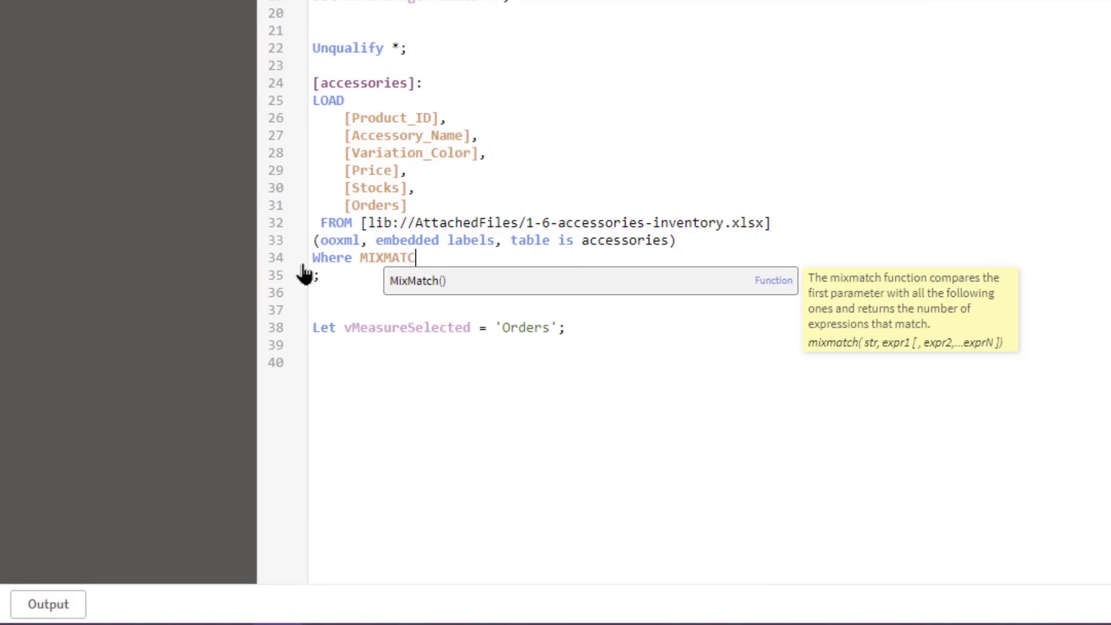
pyautogui.write('H([A')
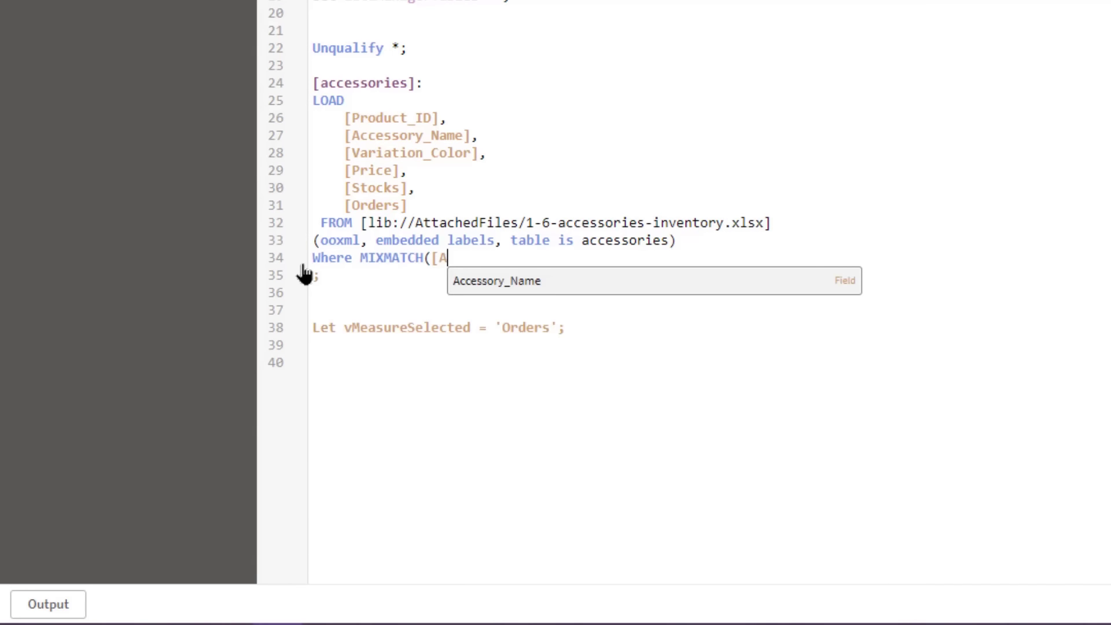
pyautogui.click(453, 281)
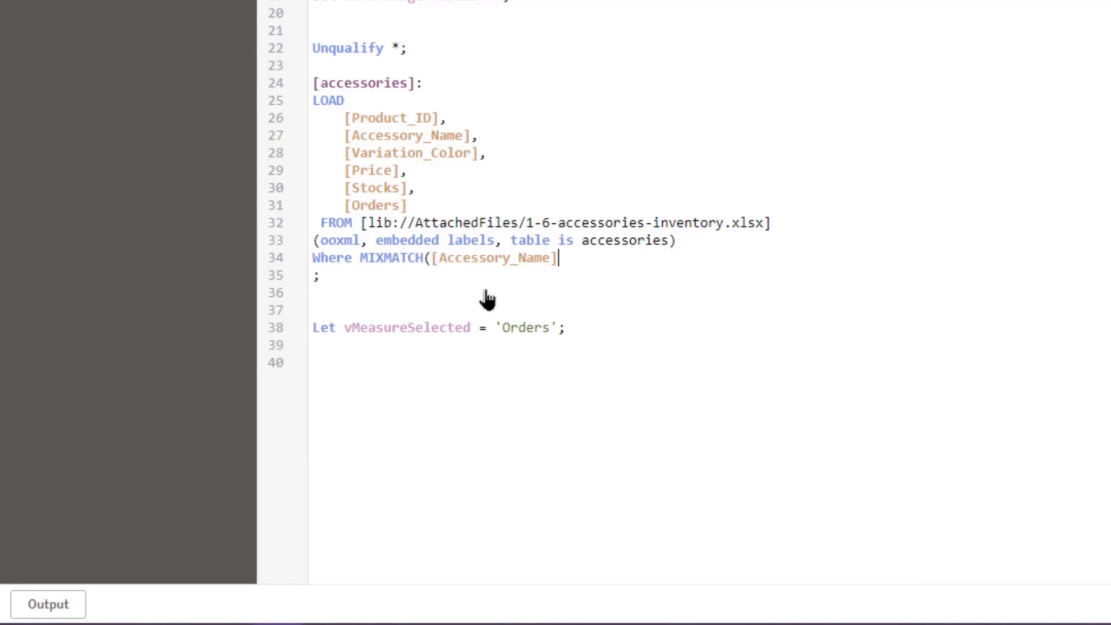
pyautogui.write(",'3")
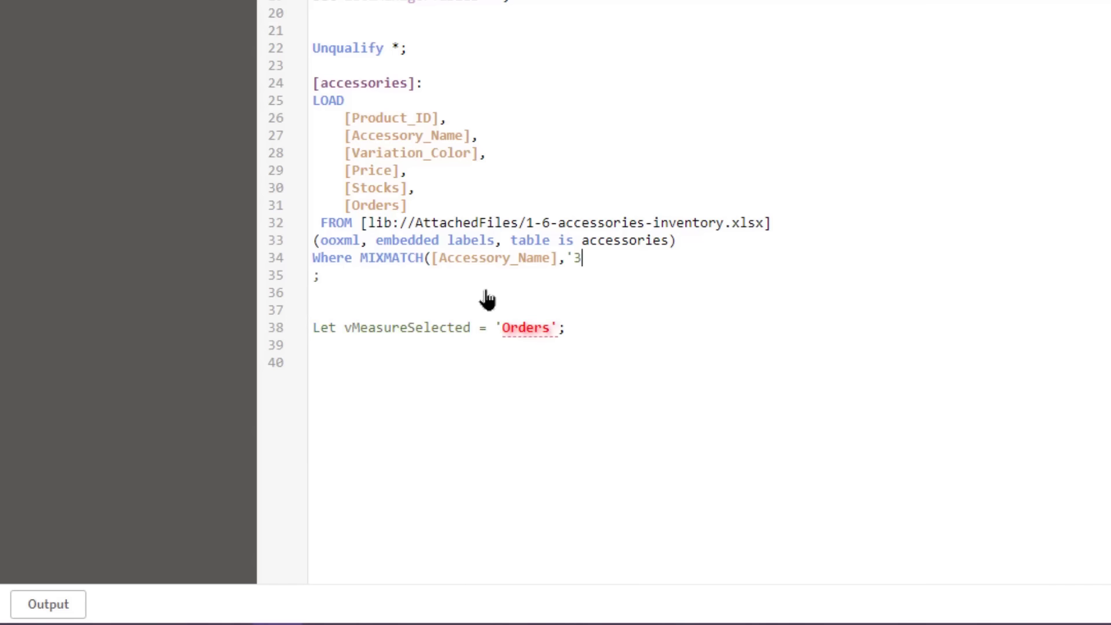
pyautogui.write("D GLASSES')")
pyautogui.press('BackSpace')
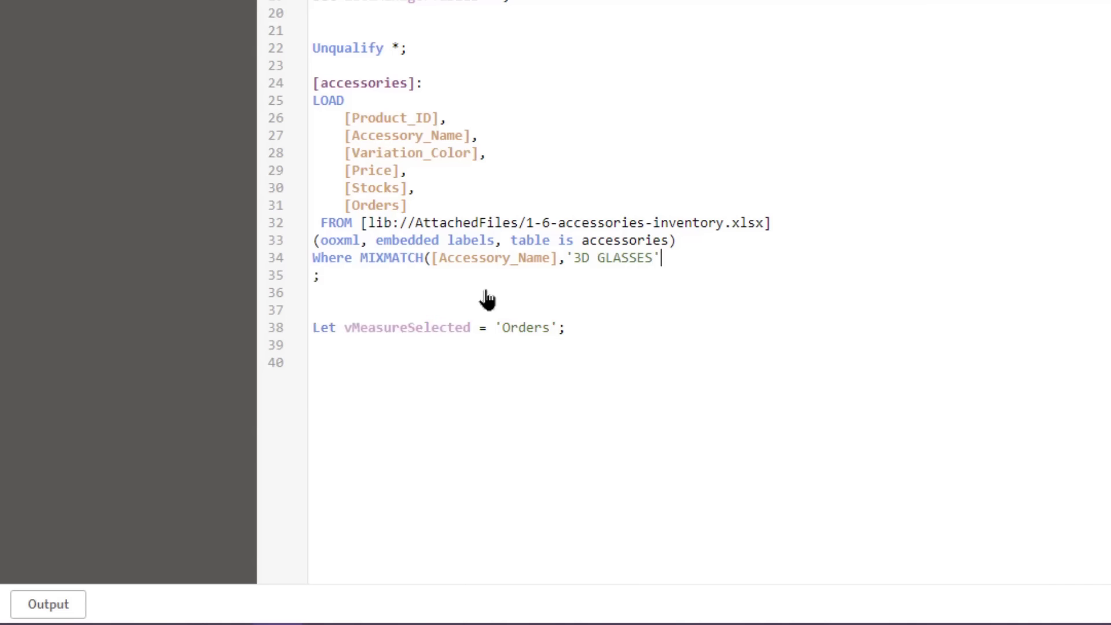
pyautogui.write(",'")
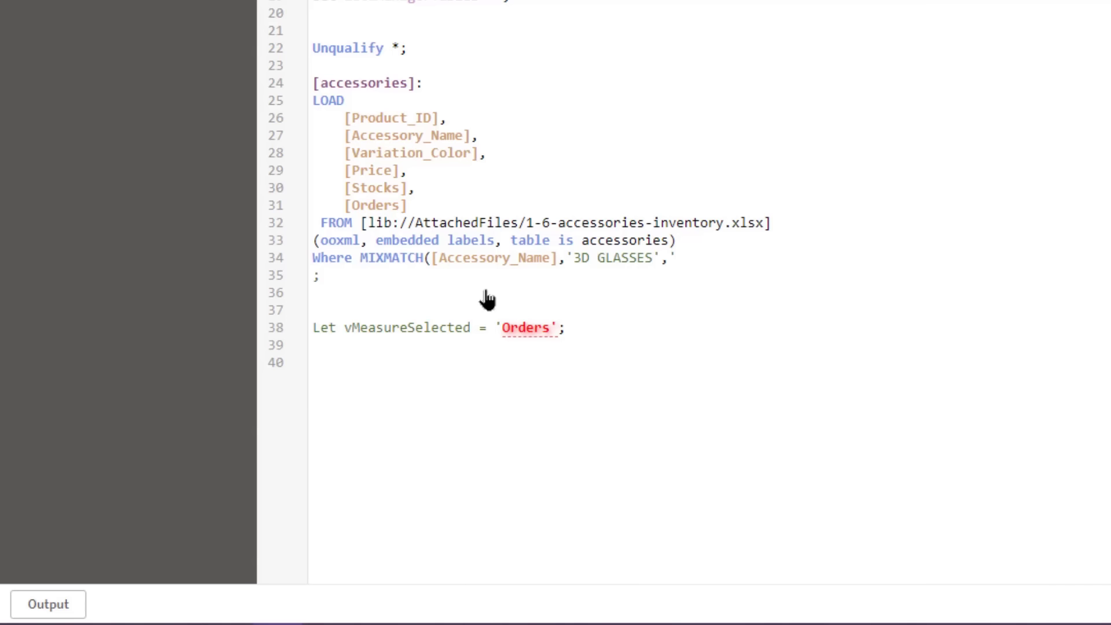
pyautogui.write("EYE mask')>0")
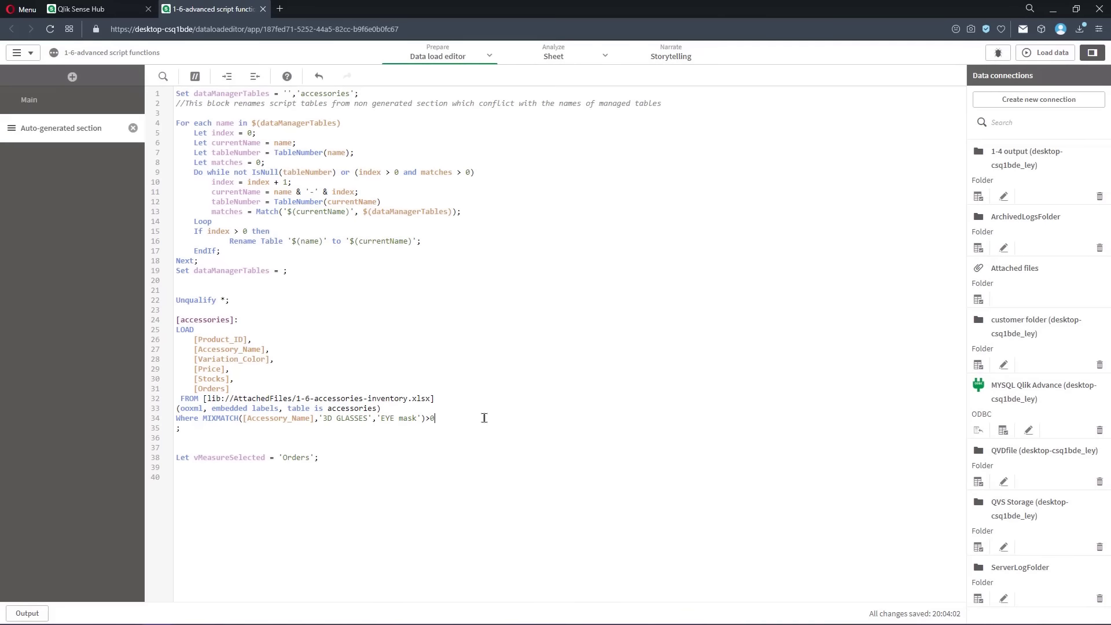
# Reload the data with the edited script and return to the sheet to view the accessories table
pyautogui.click(1021, 55)
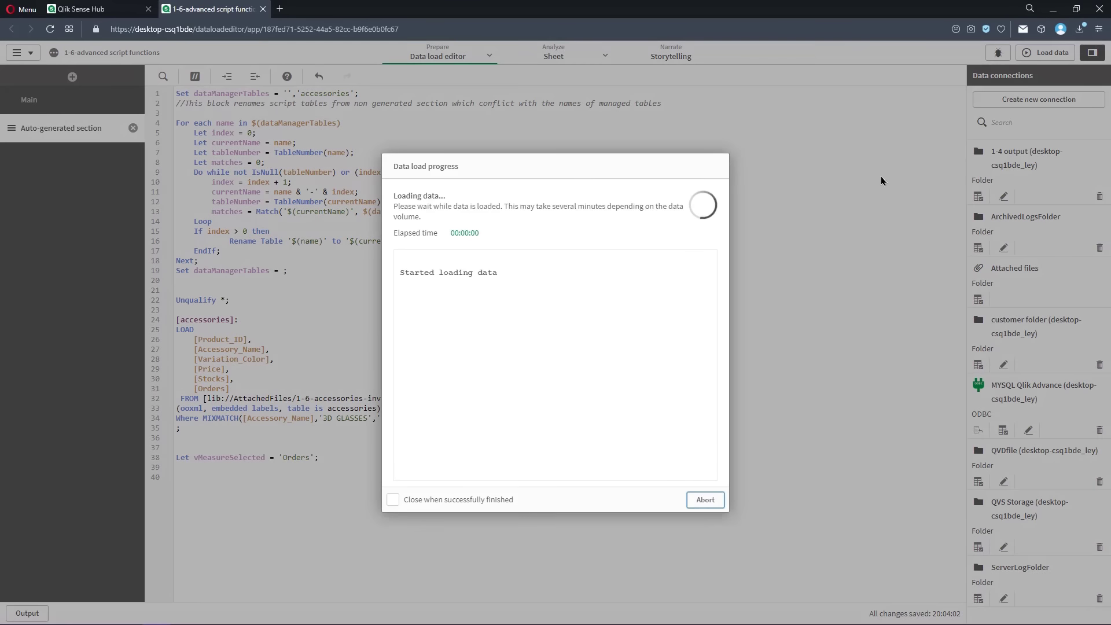
pyautogui.click(705, 500)
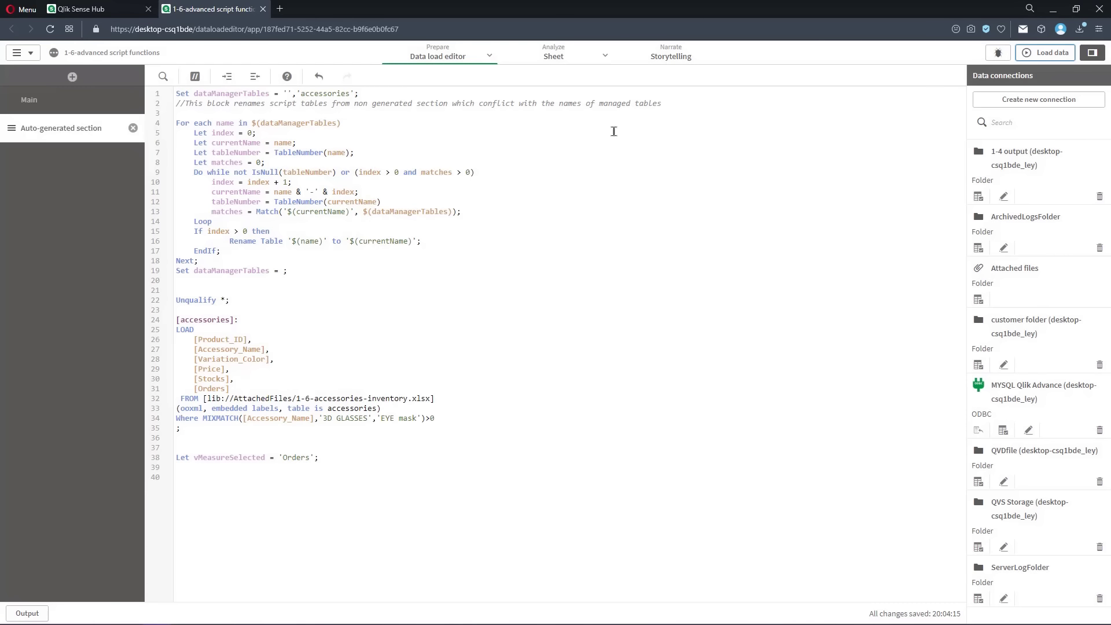
pyautogui.click(575, 56)
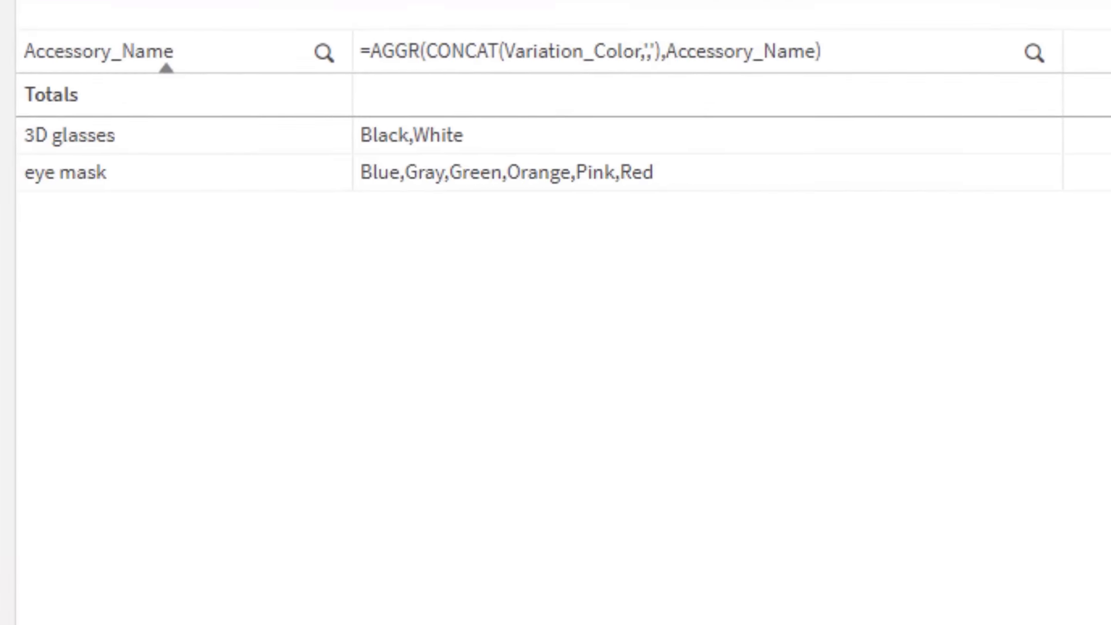